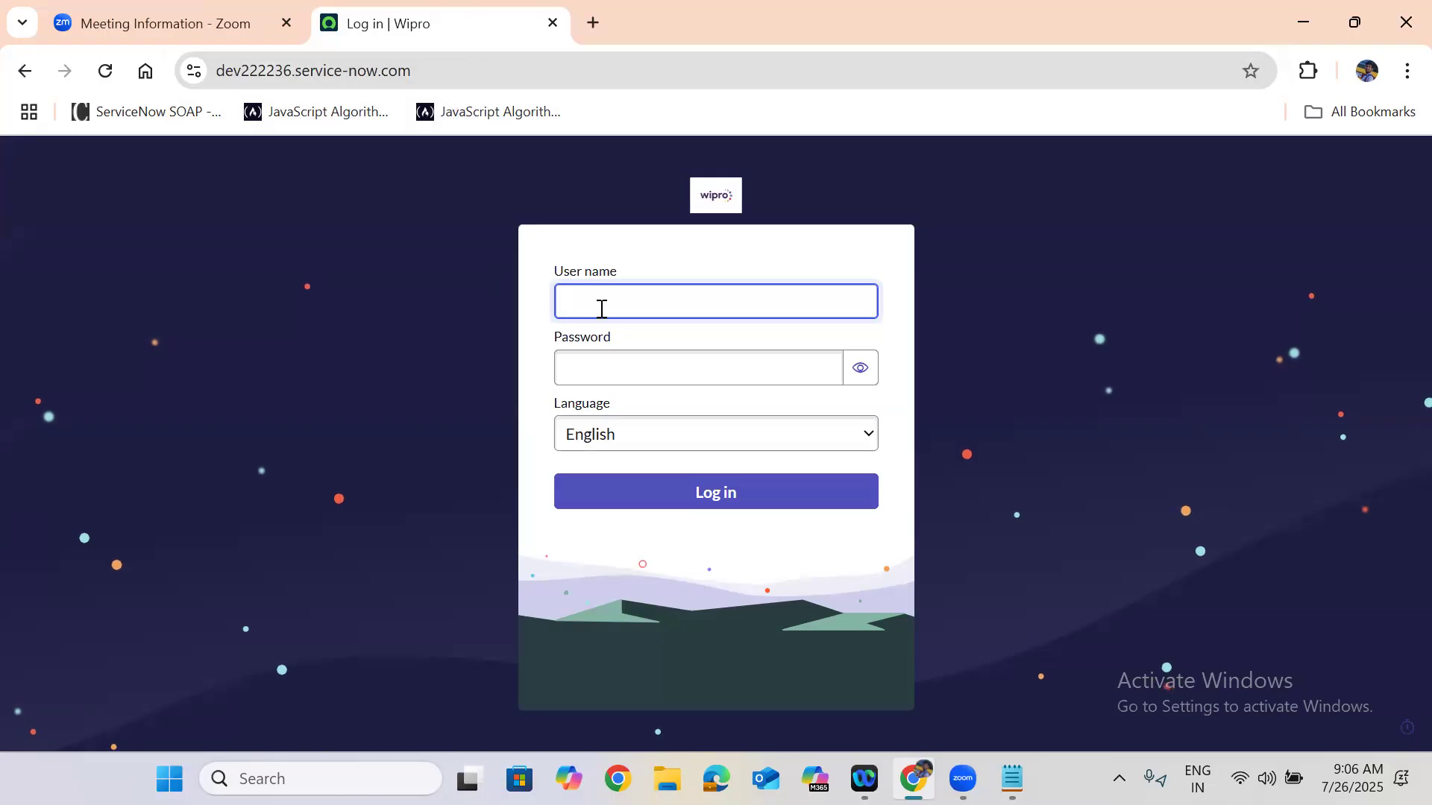
Log in with the administrator user name and password, correcting a mistyped user name
key("ctrl+a")
key("BackSpace")
type("adm")
key("Tab")
type("••")
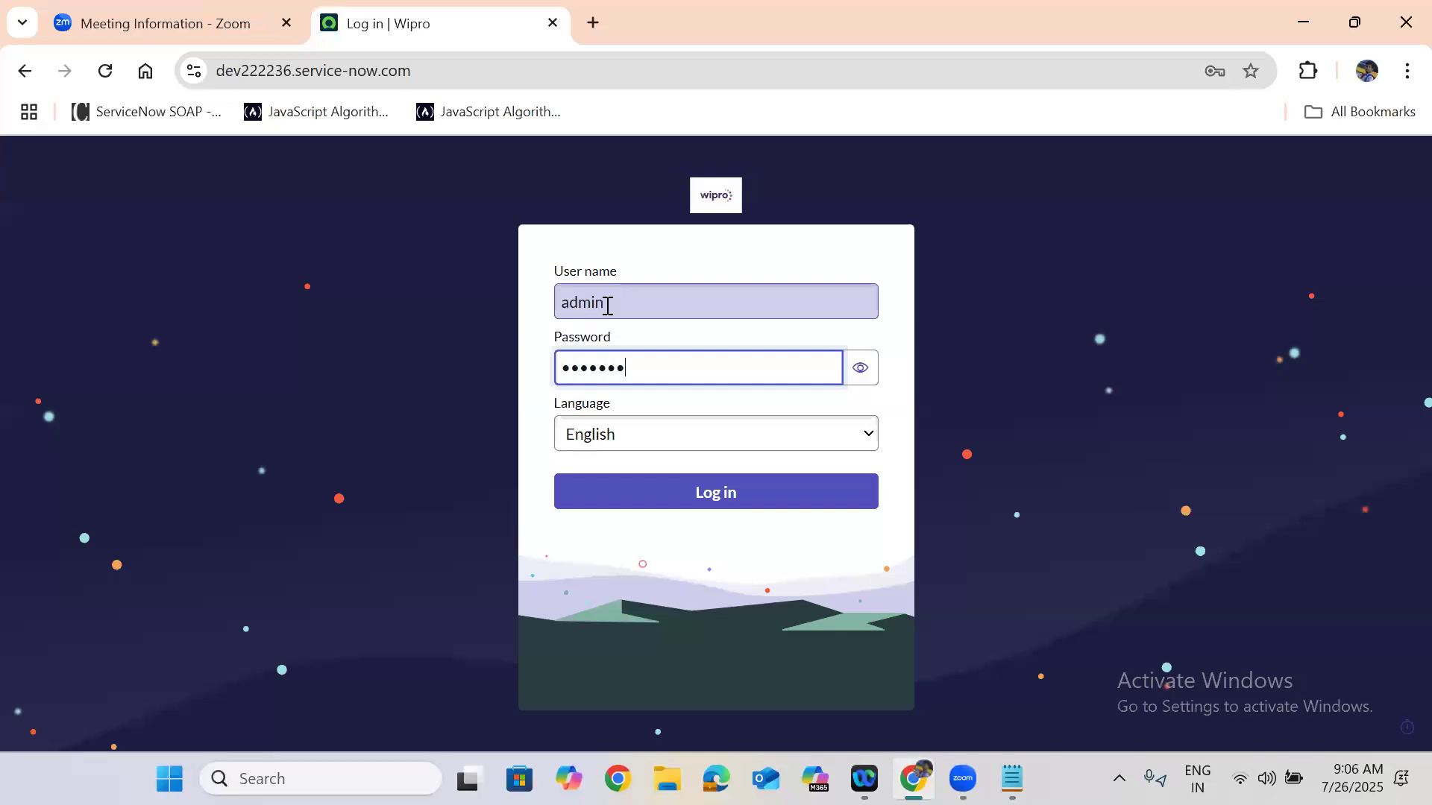
left_click(664, 491)
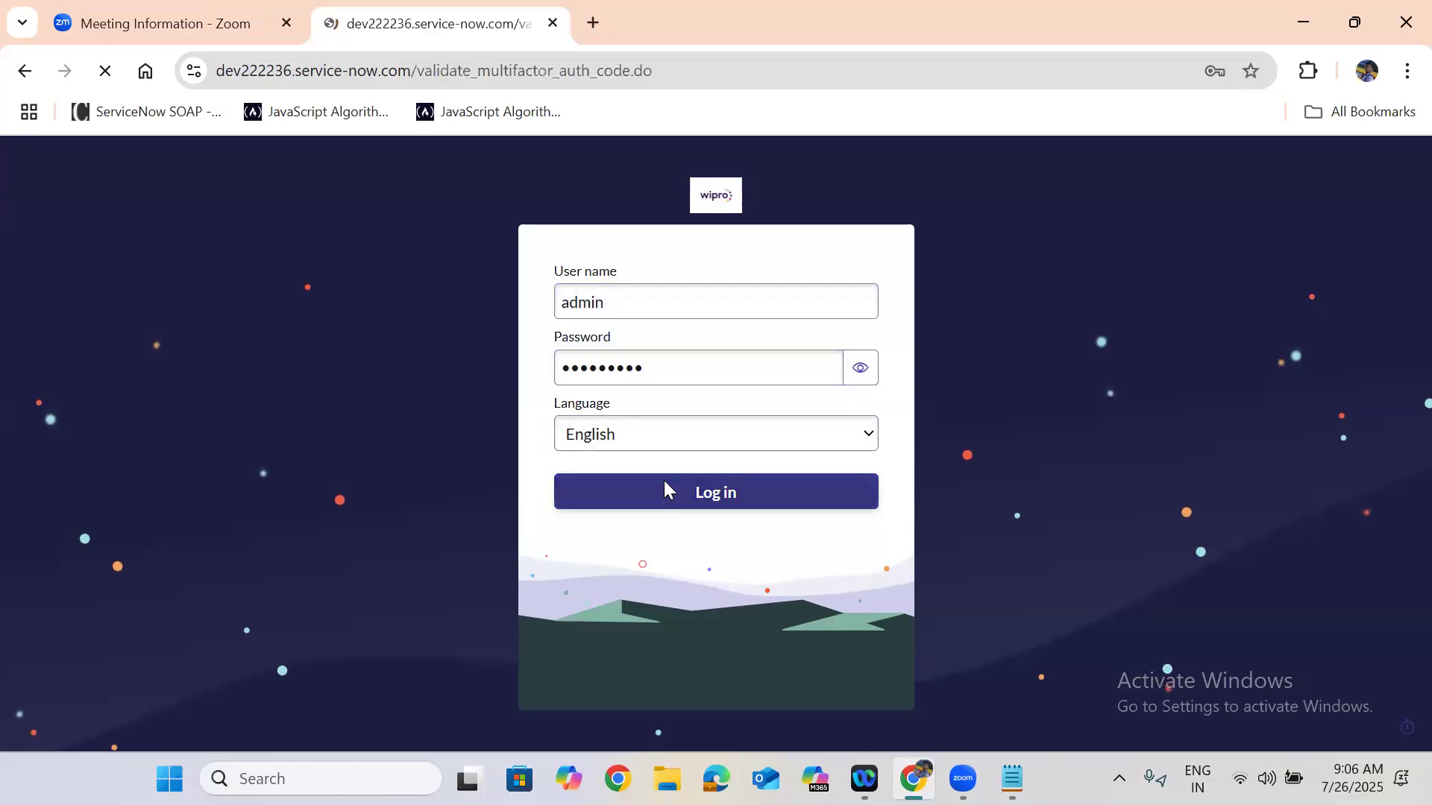
Enter and verify the 6-digit multi-factor authentication code
left_click(611, 399)
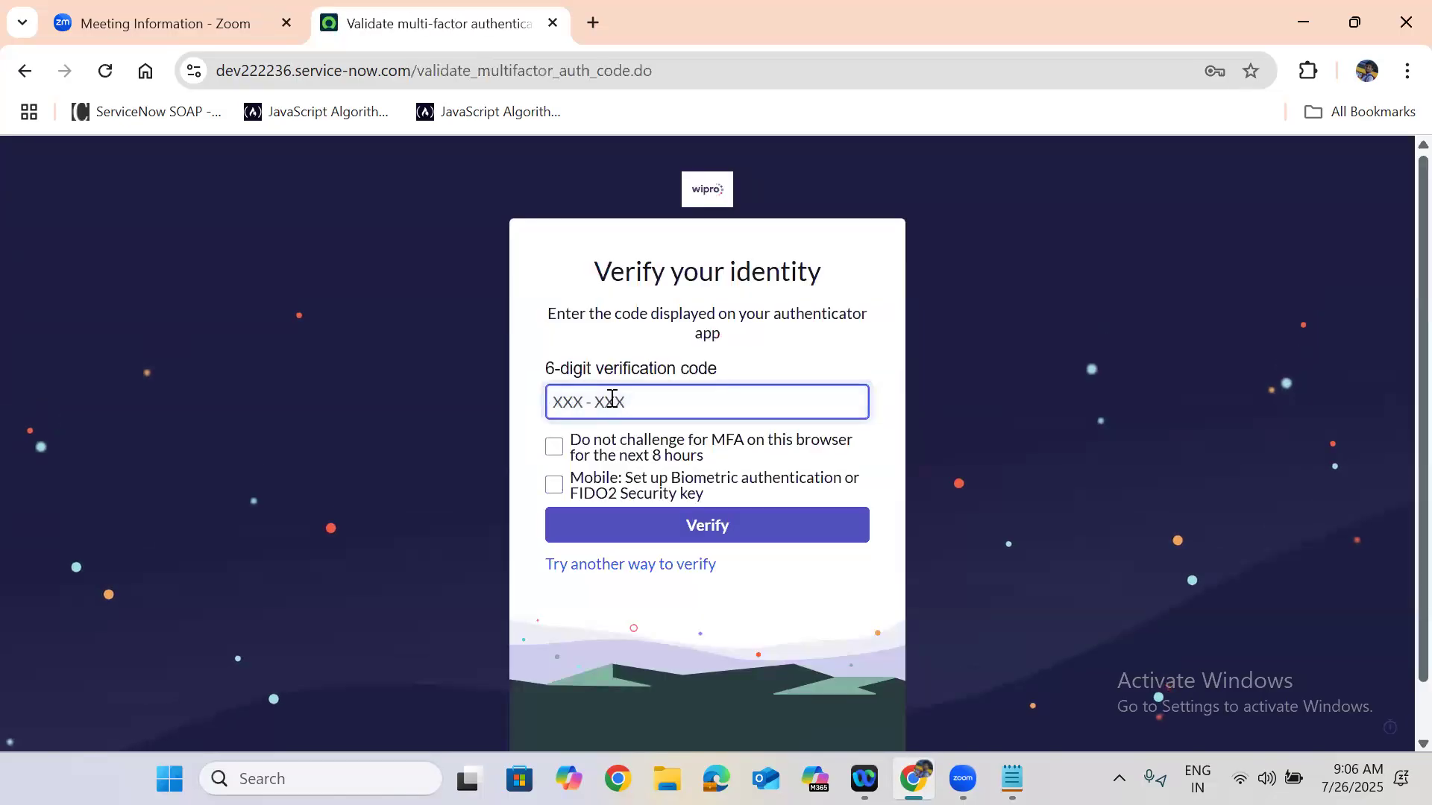
left_click(712, 524)
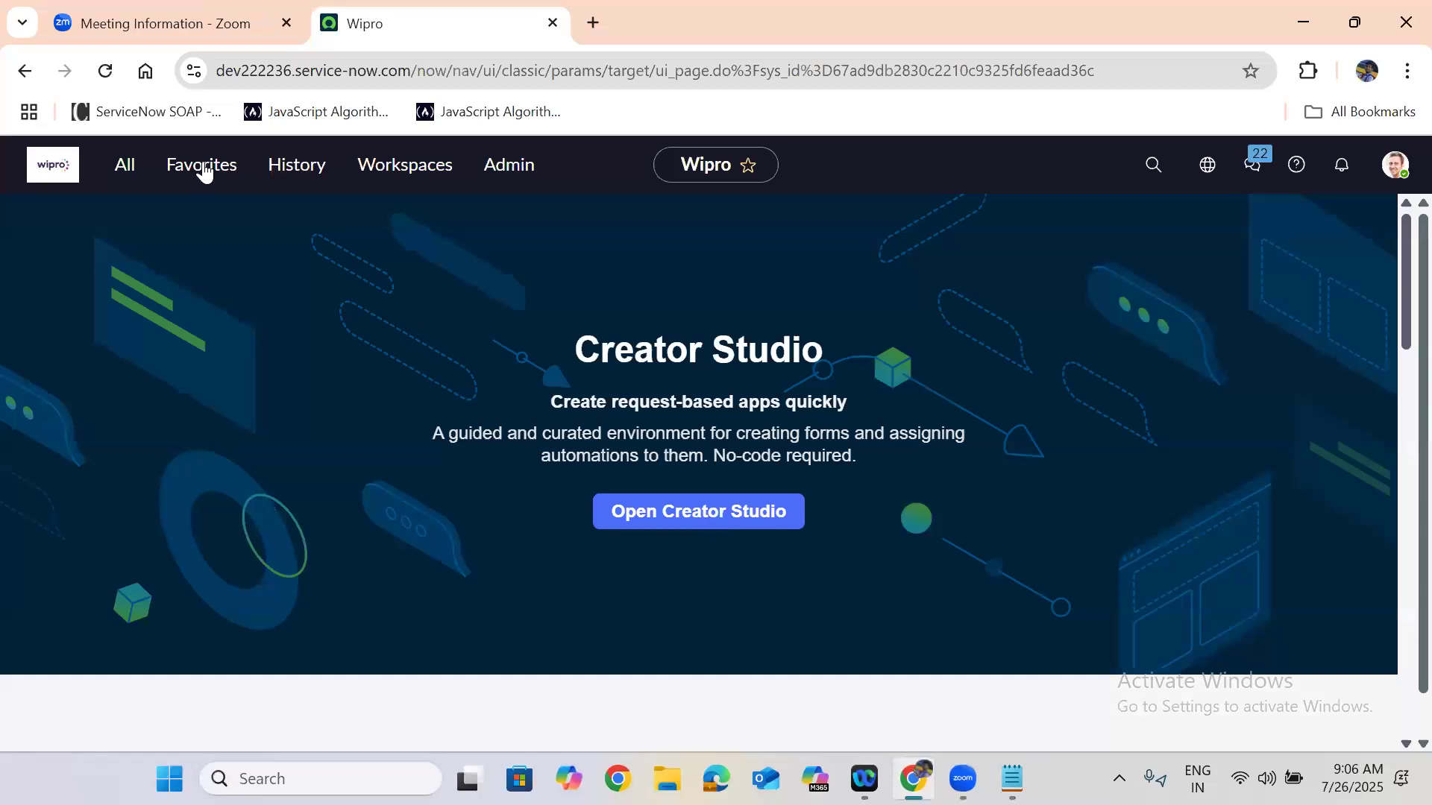
Filter the navigator for 'tables', open System Definition > Tables, and open the Major Incident table
left_click(125, 177)
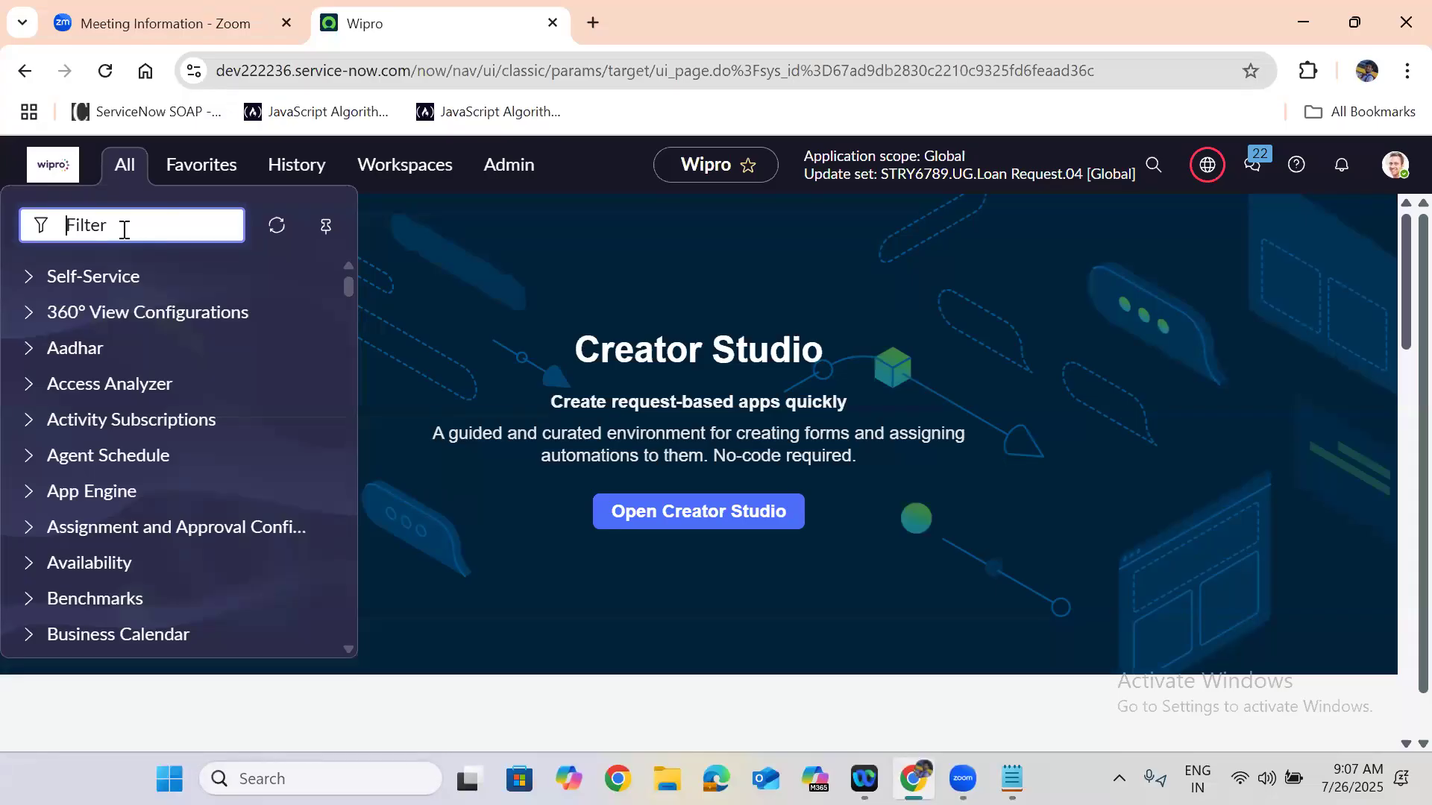
type("tables")
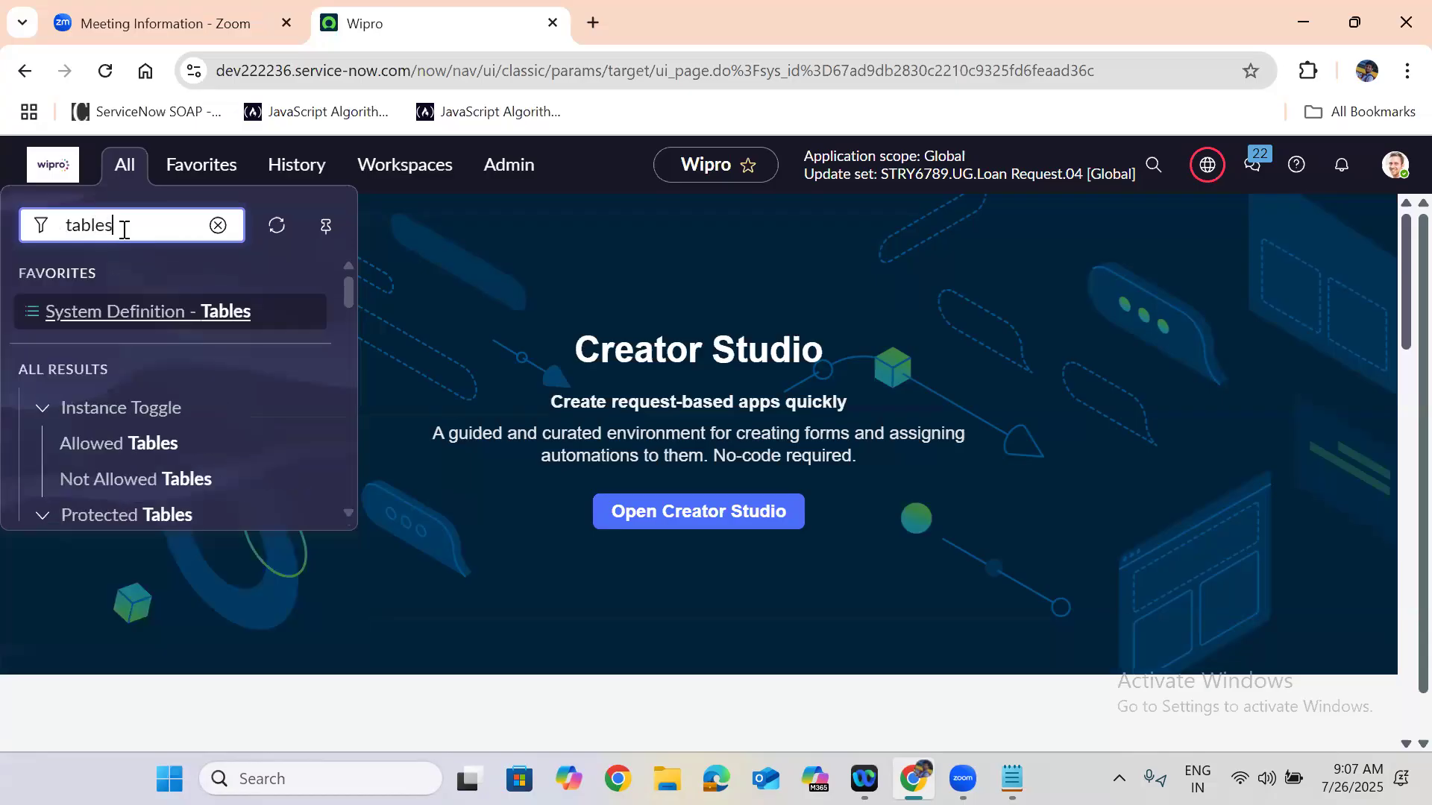
left_click(134, 320)
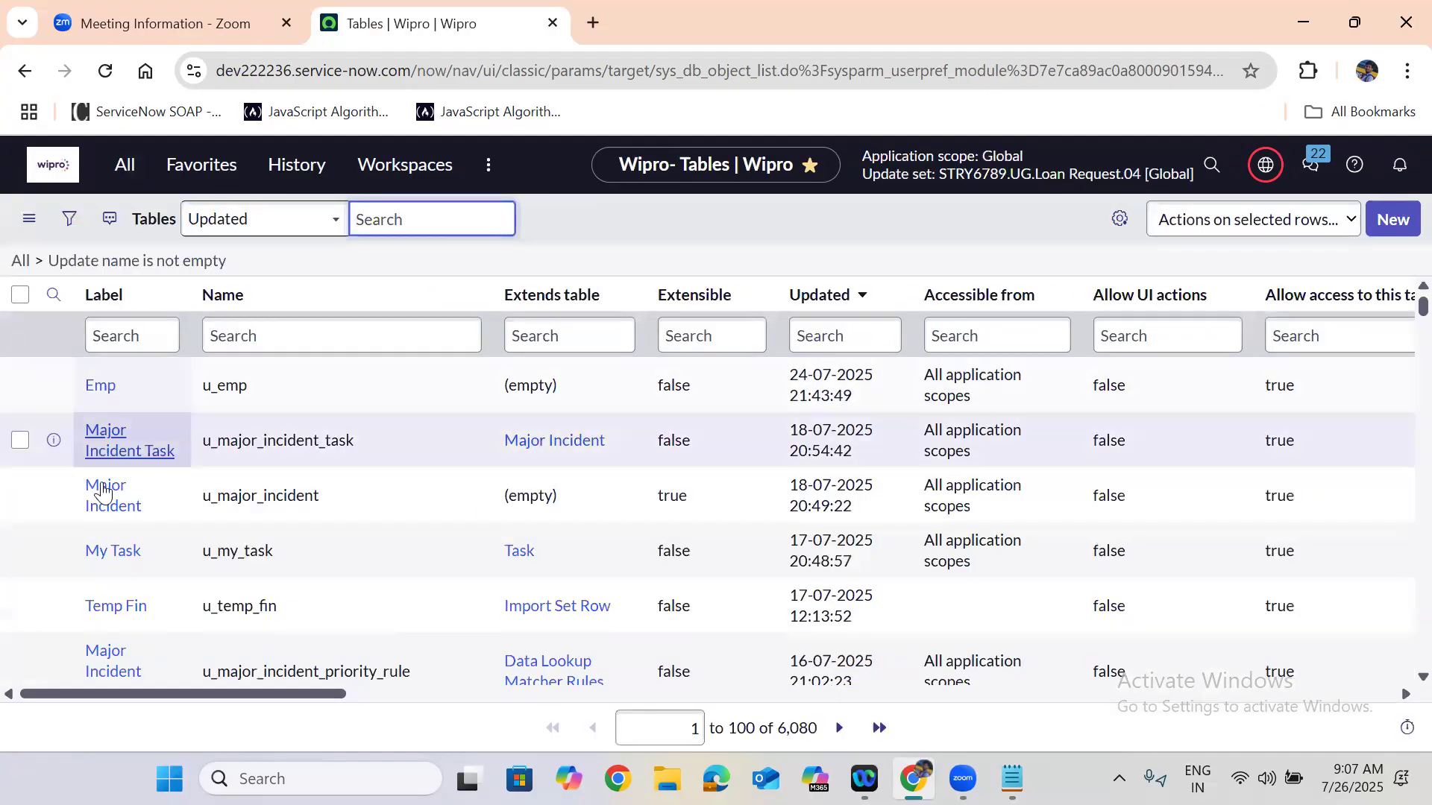
left_click(102, 492)
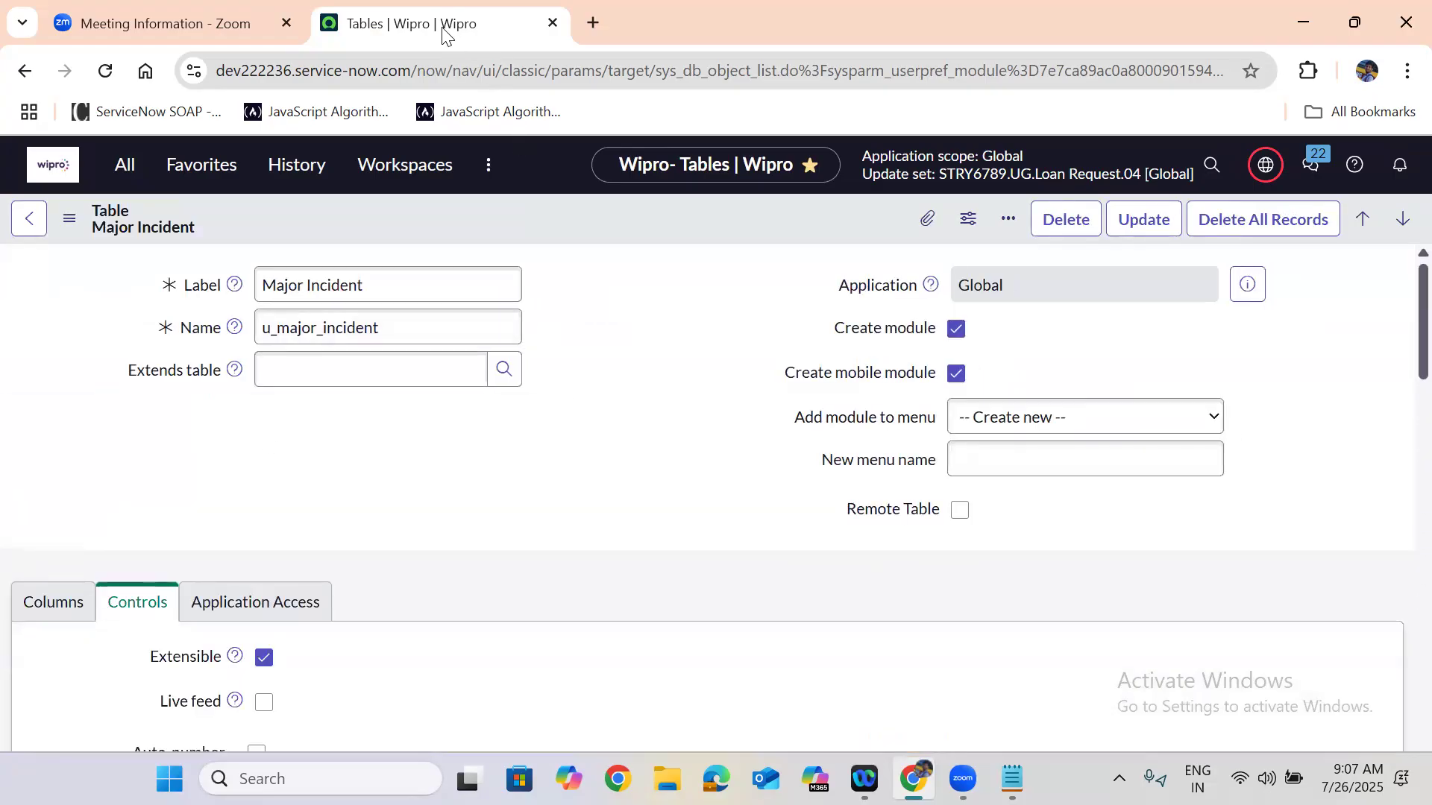
Duplicate the browser tab showing the Major Incident table definition
right_click(429, 20)
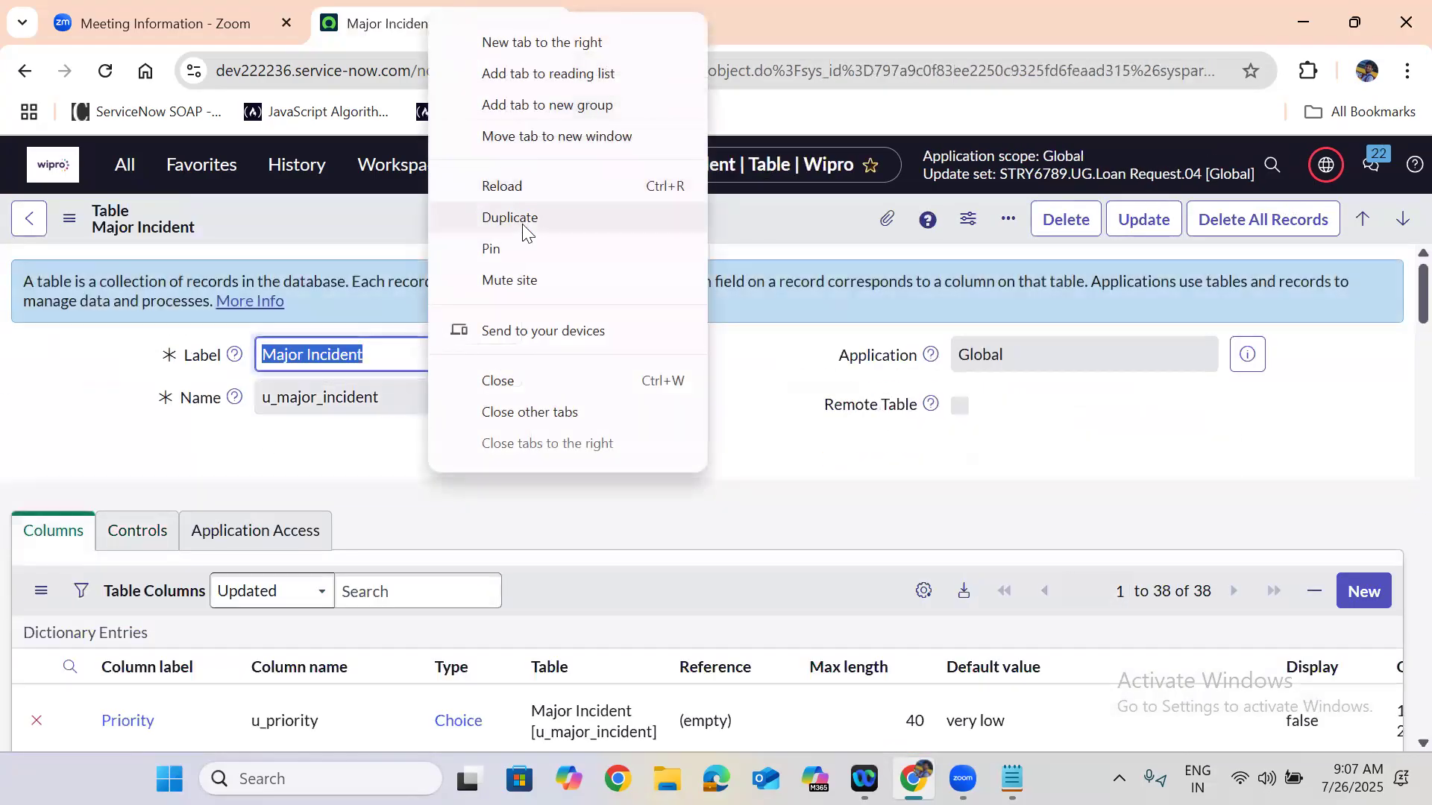
left_click(525, 221)
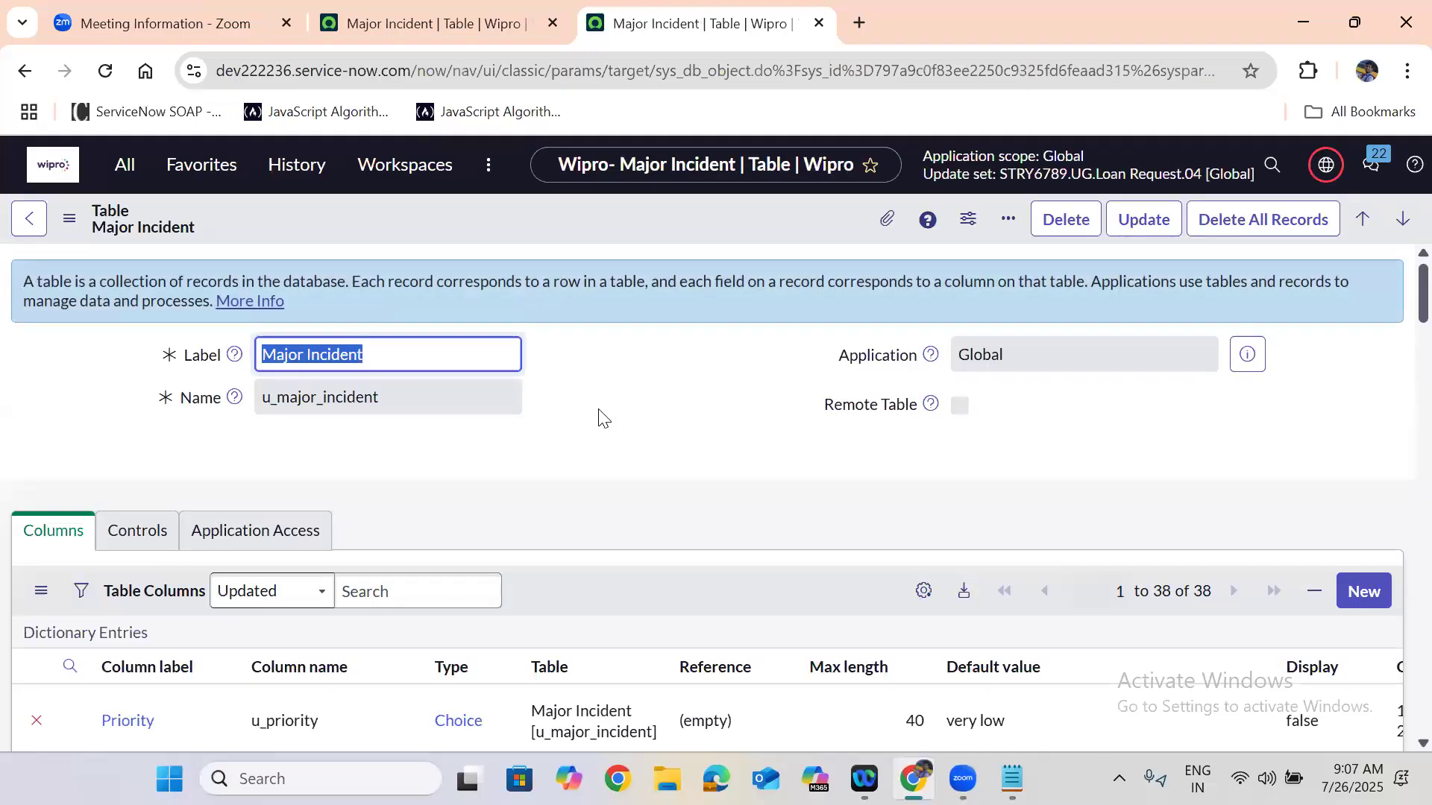
left_click(603, 417)
Preview a new Major Incident form from Related Links, then return to the table definition
scroll(603, 418, "down", 10)
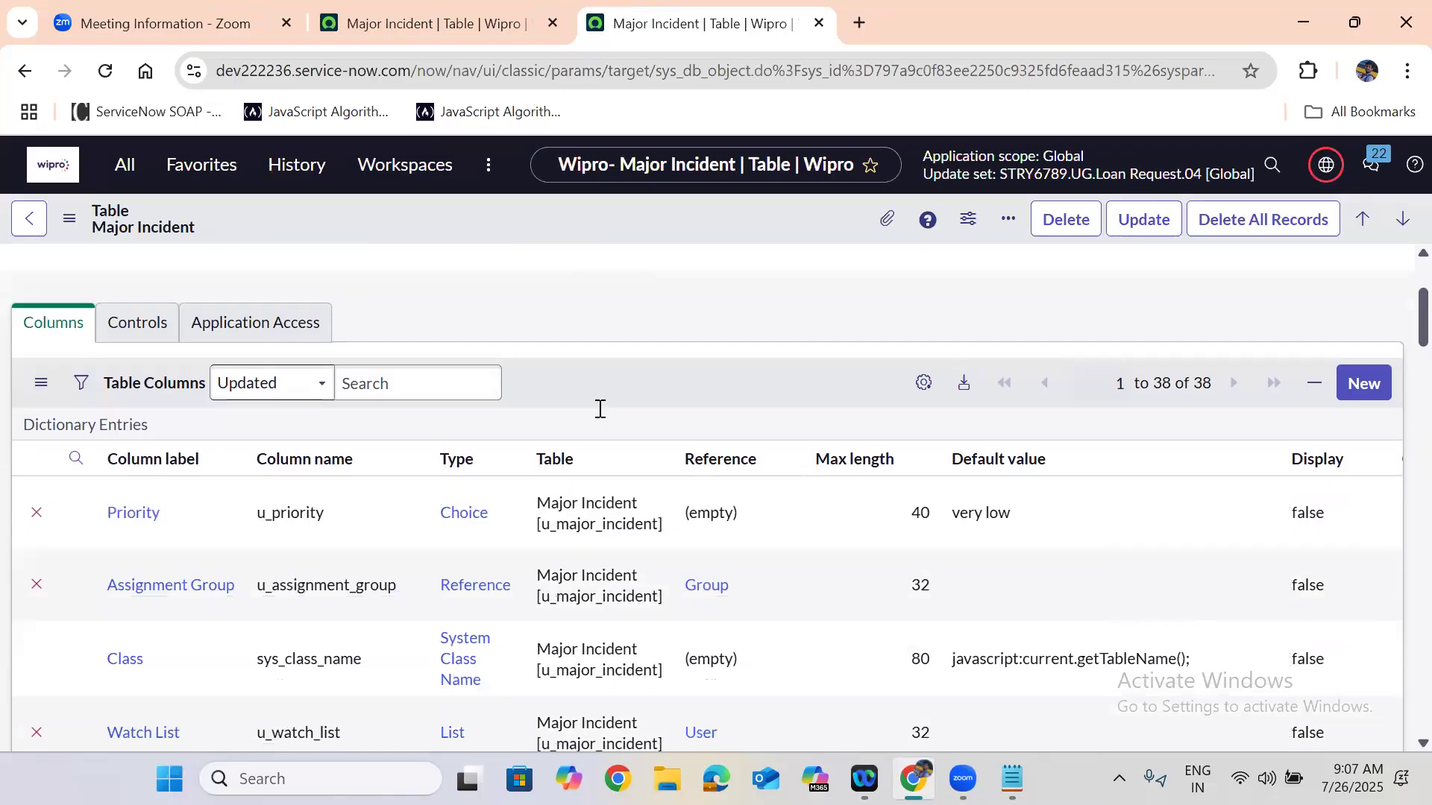
scroll(602, 418, "down", 15)
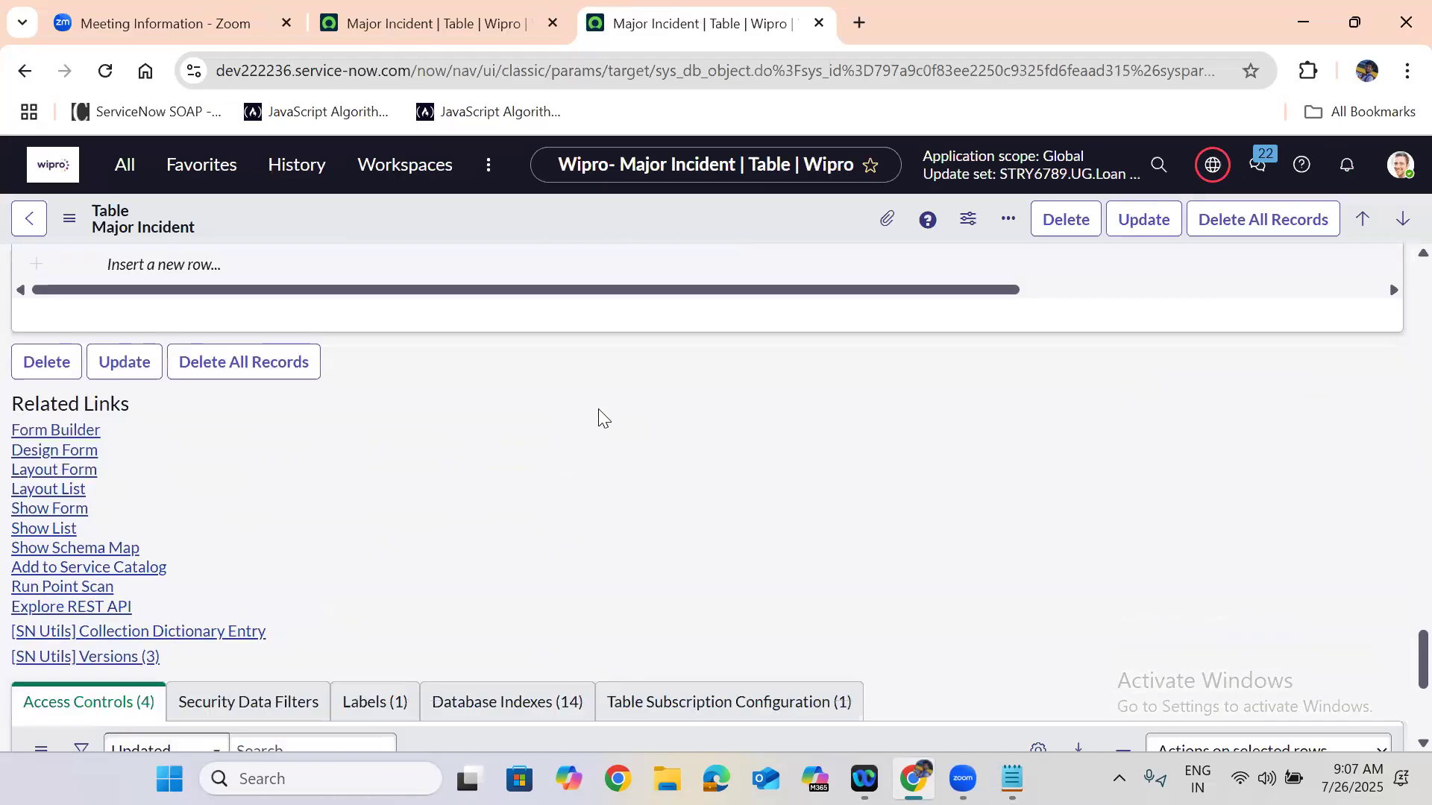
scroll(598, 409, "up", 3)
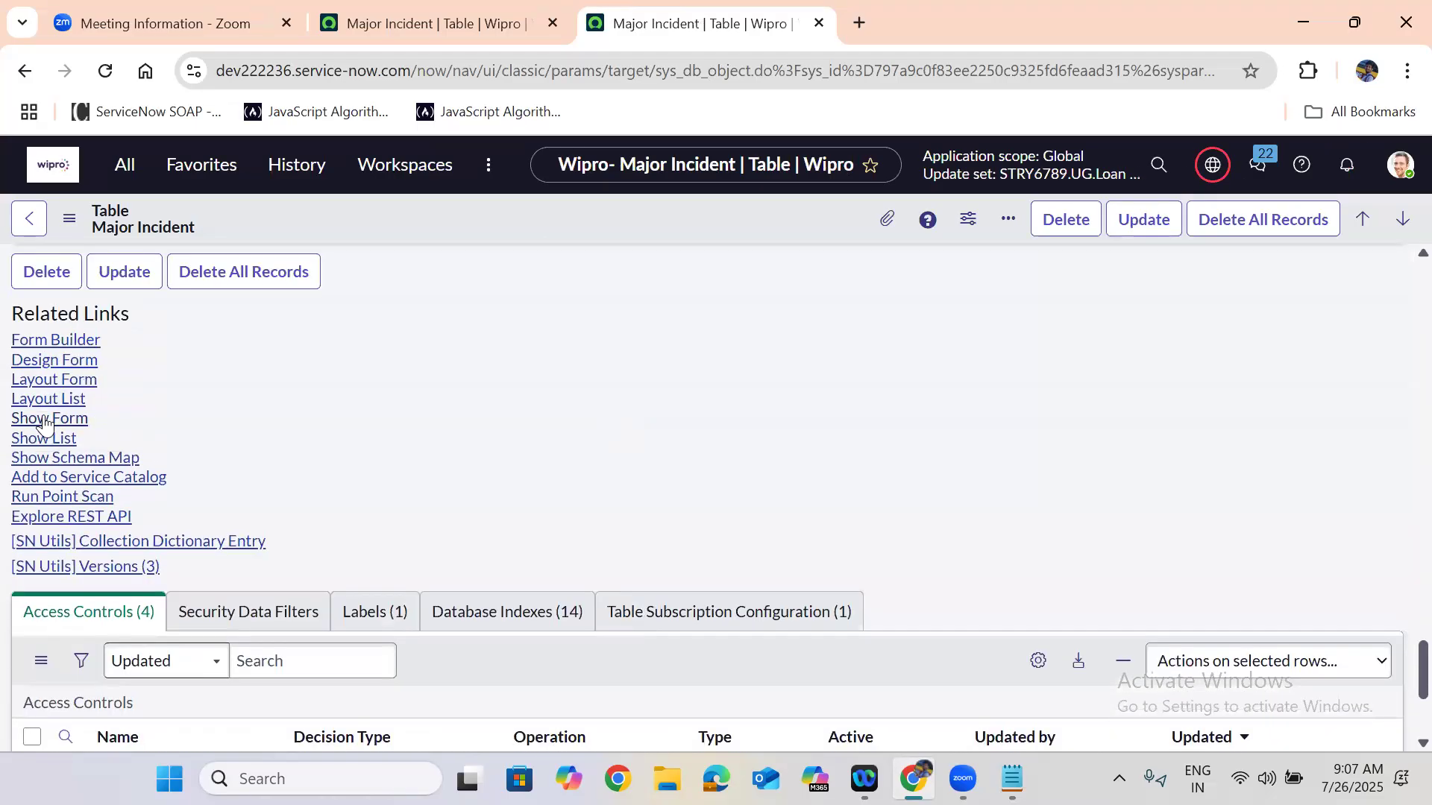
left_click(45, 420)
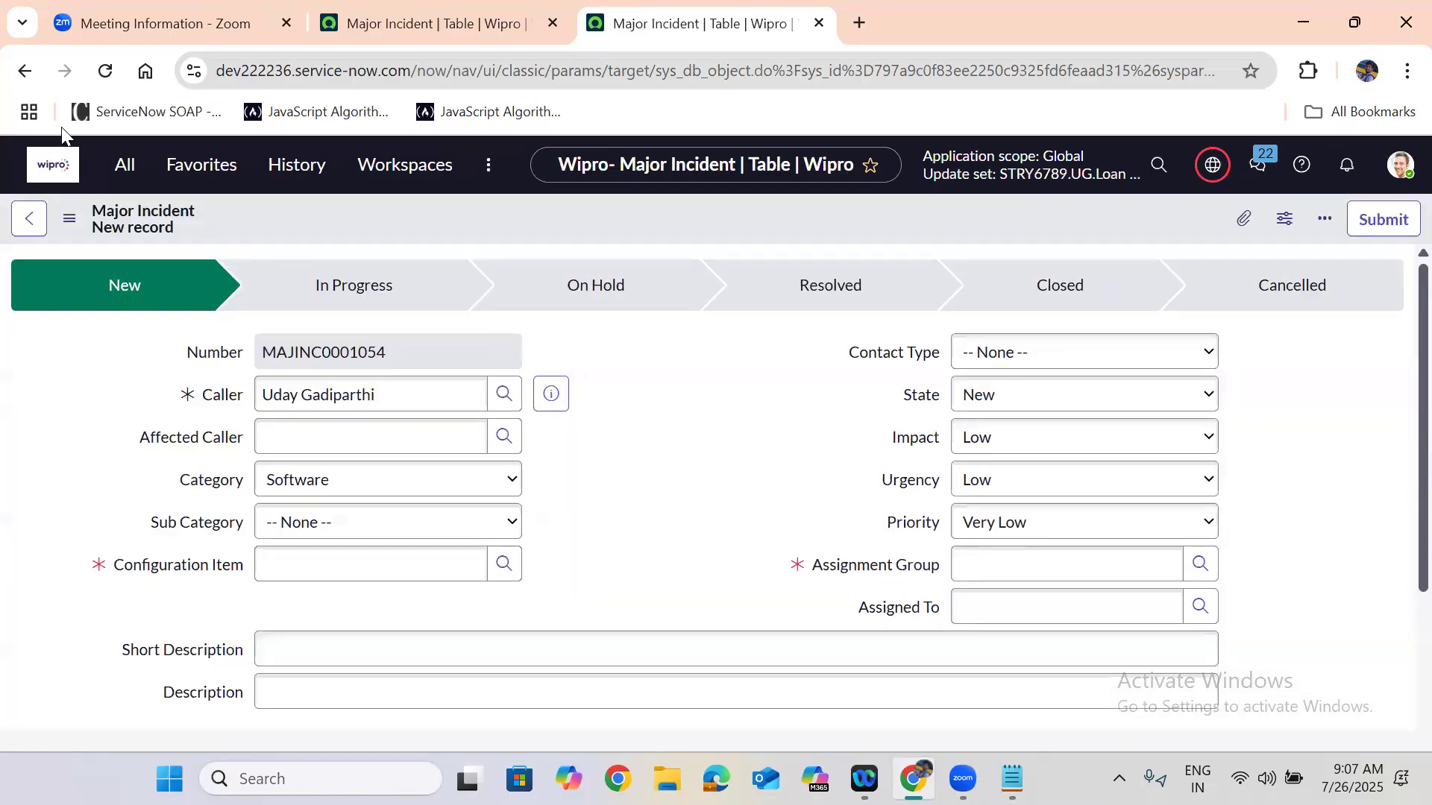
left_click(24, 74)
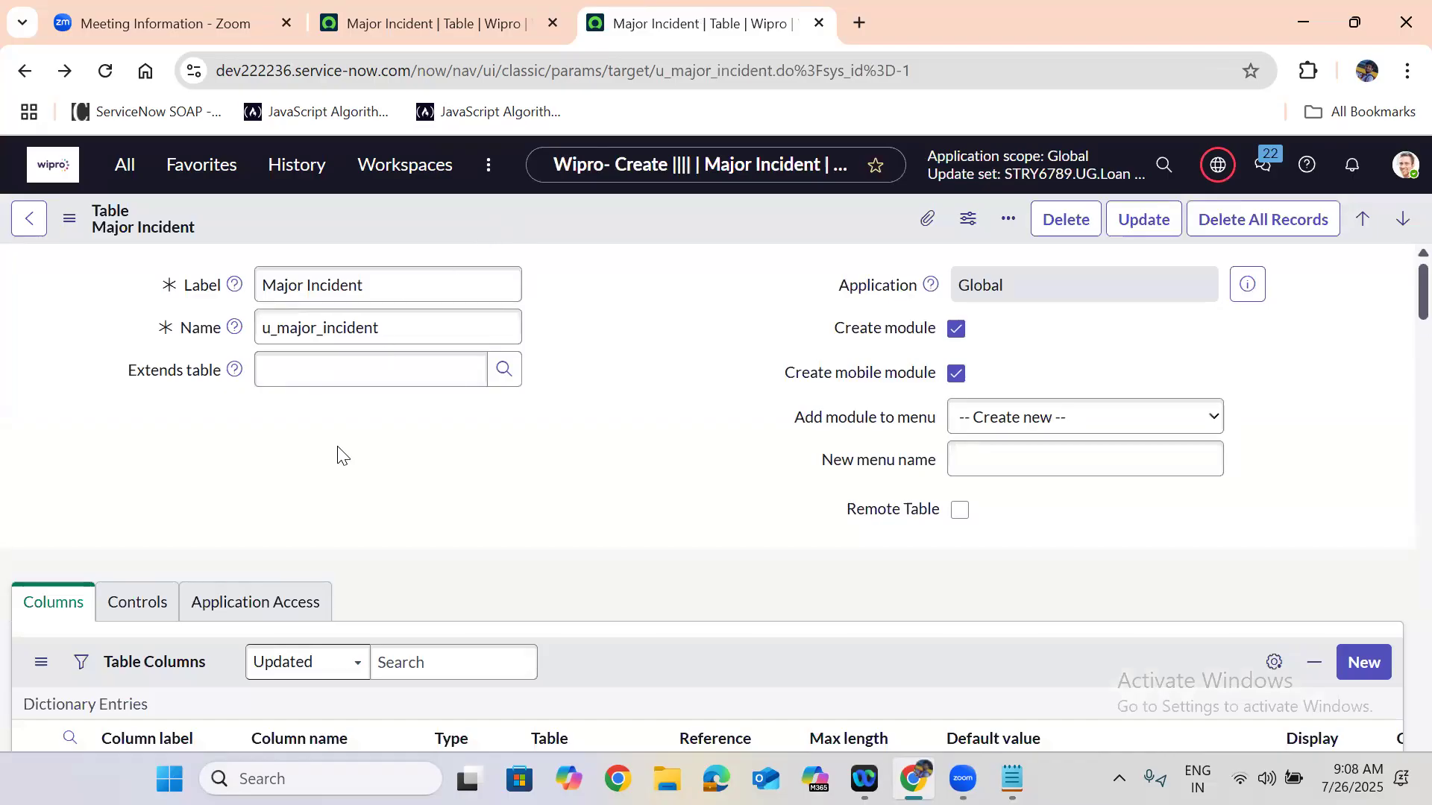
Show the list of Major Incident records via the Show List related link
scroll(338, 446, "down", 10)
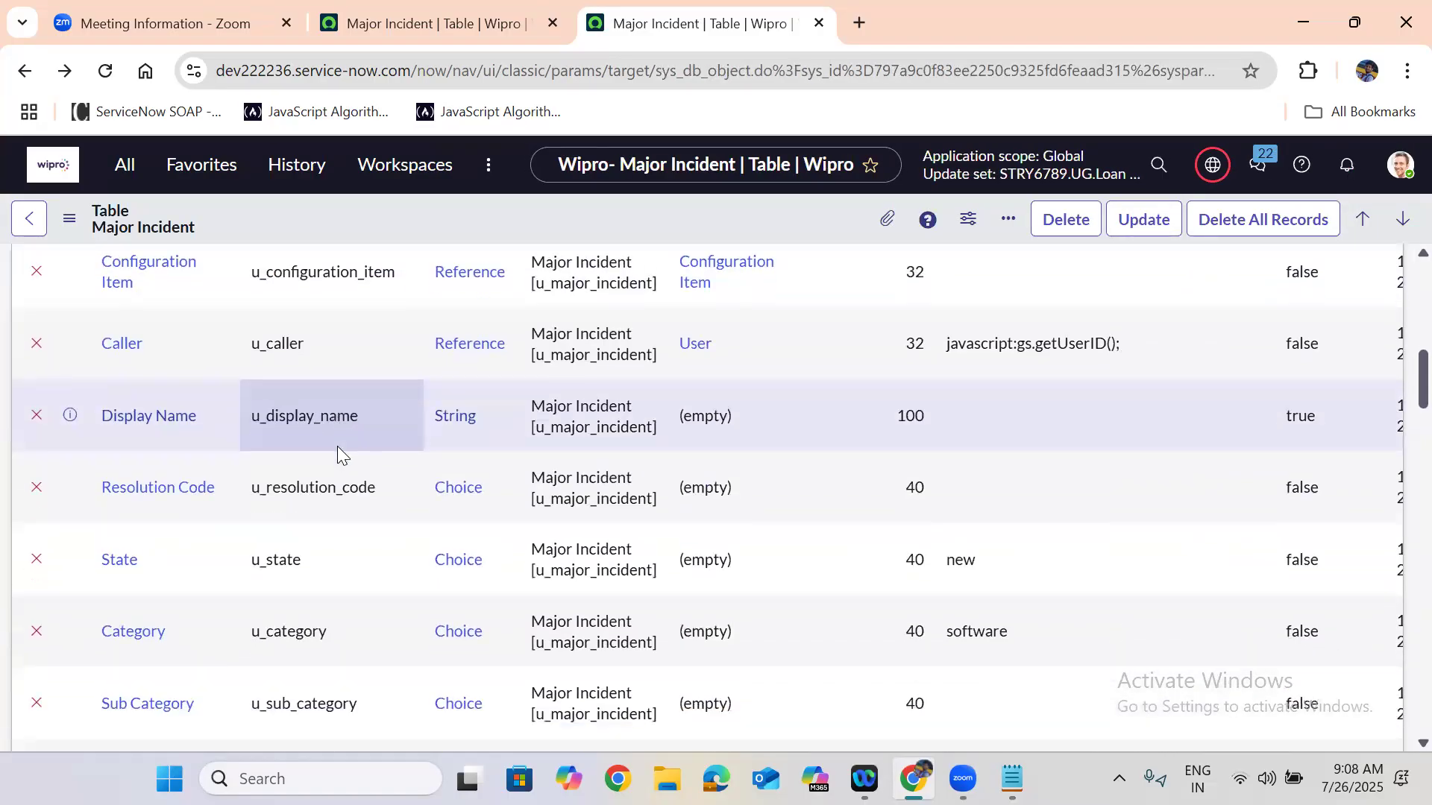
scroll(337, 446, "down", 20)
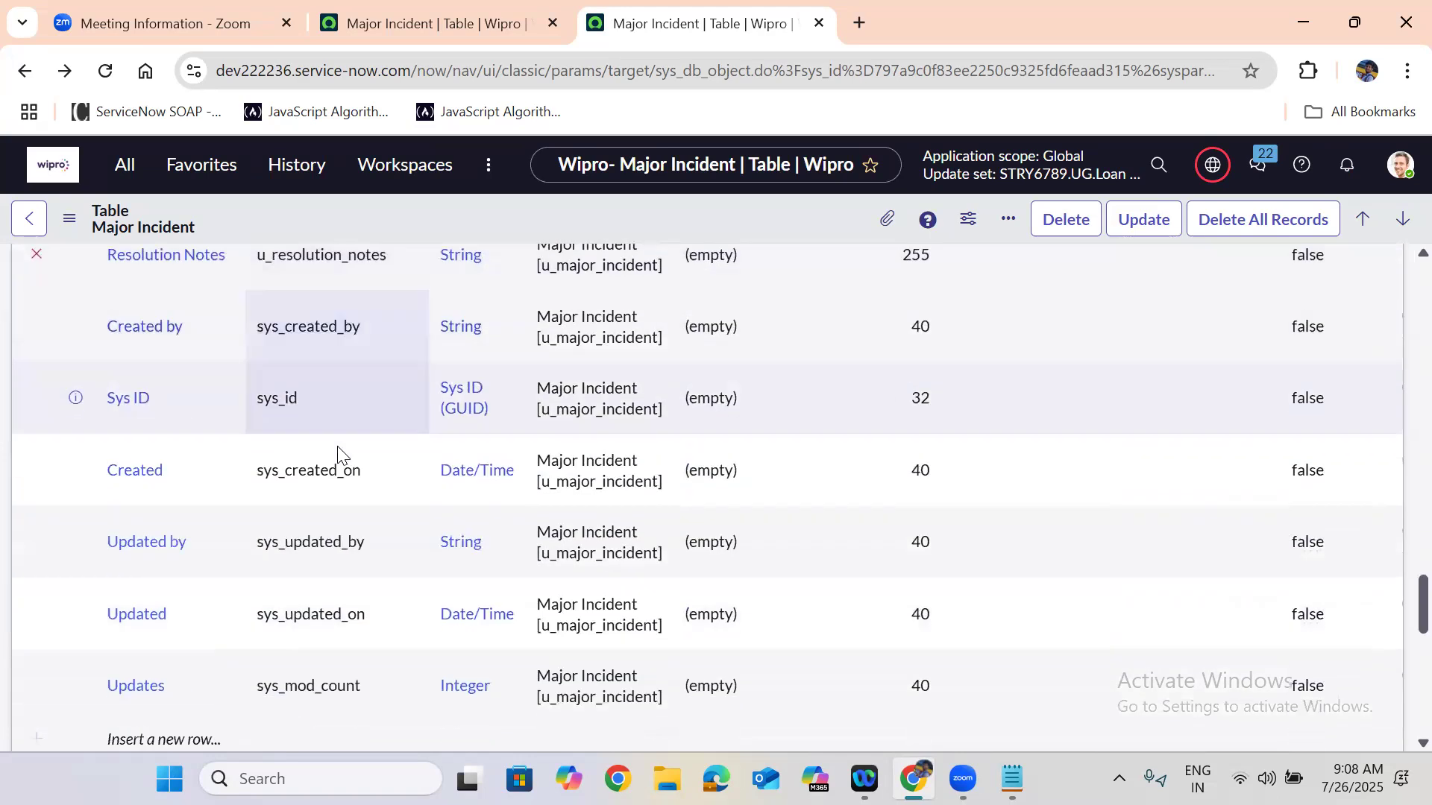
scroll(337, 446, "down", 6)
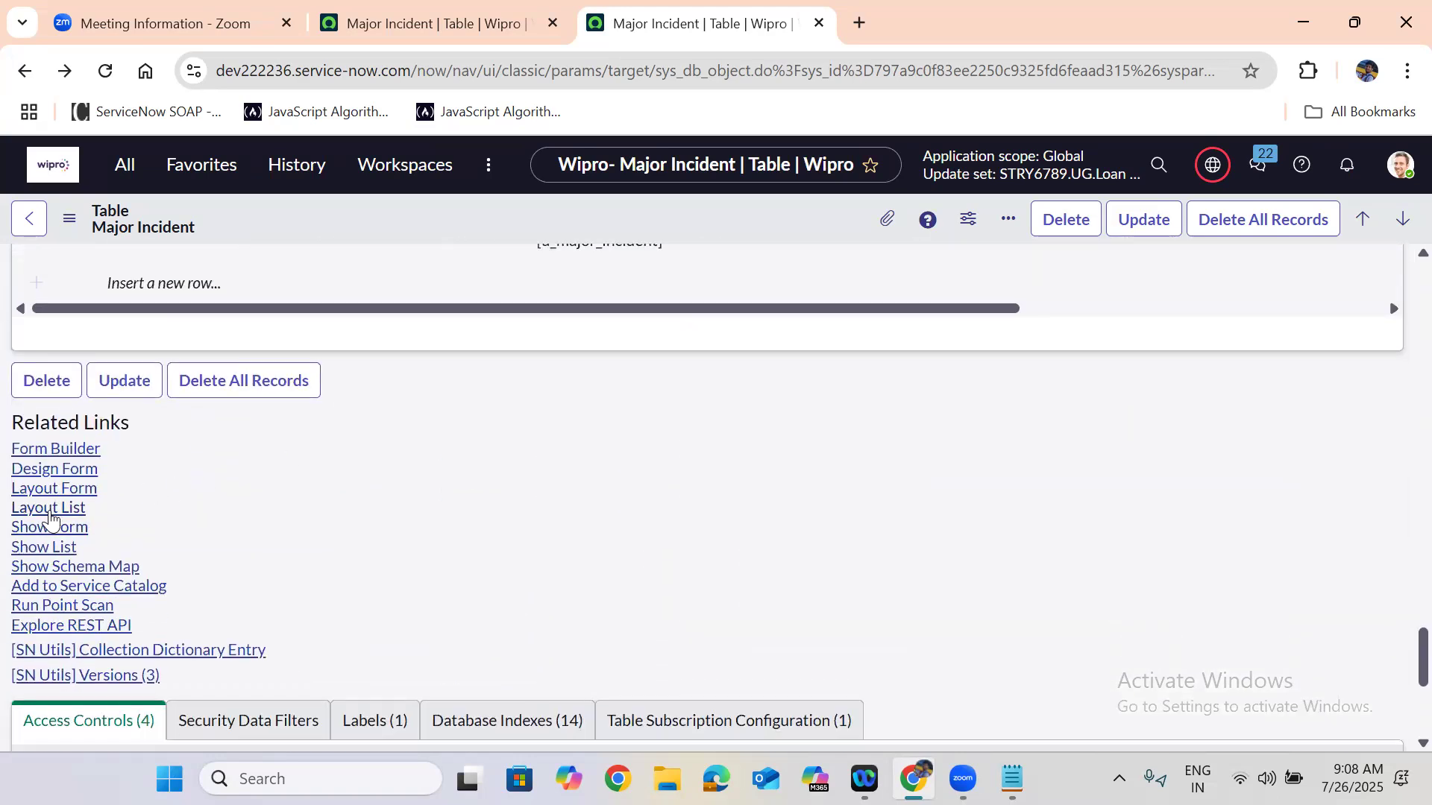
left_click(57, 552)
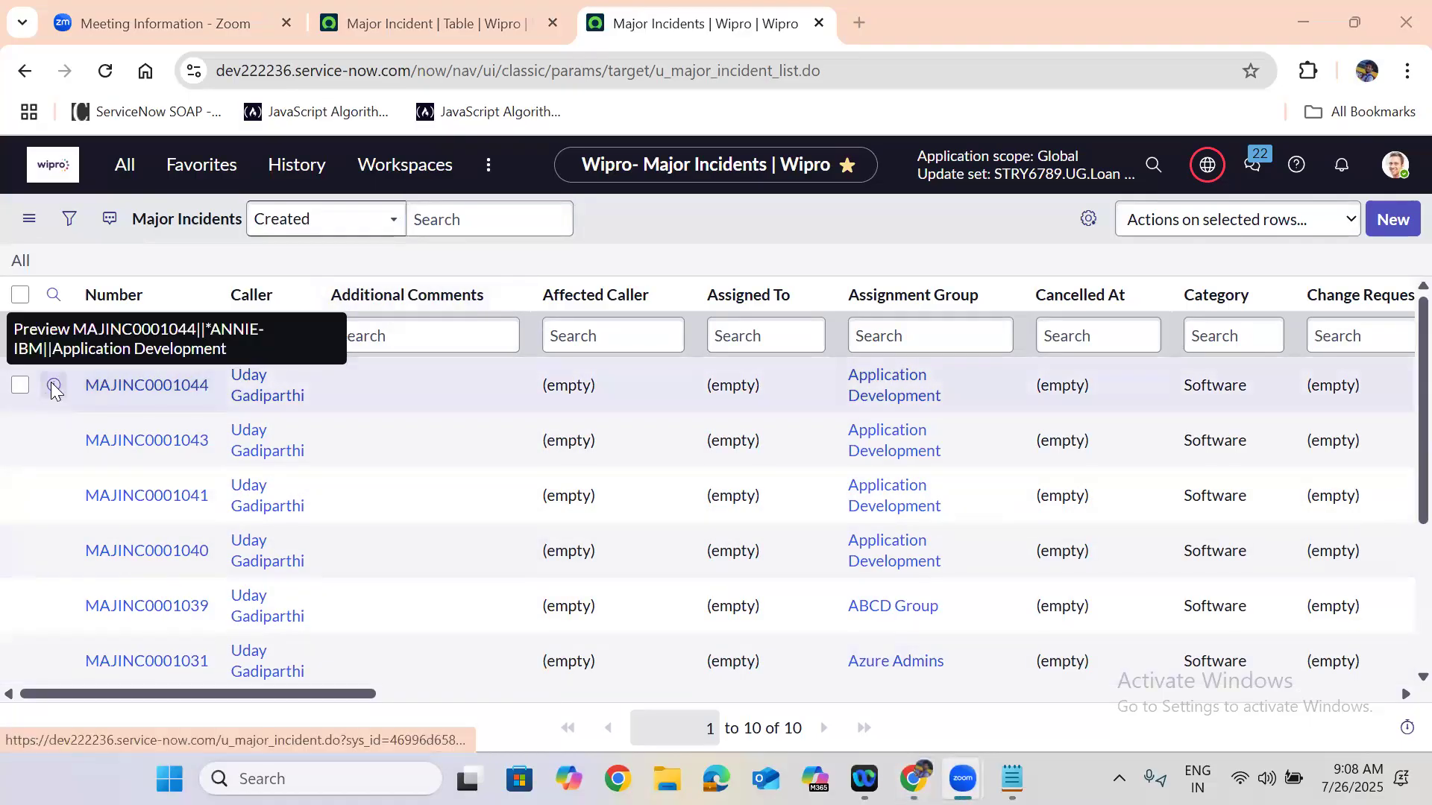
Open record MAJINC0001044 in a new browser tab
right_click(52, 385)
left_click(158, 414)
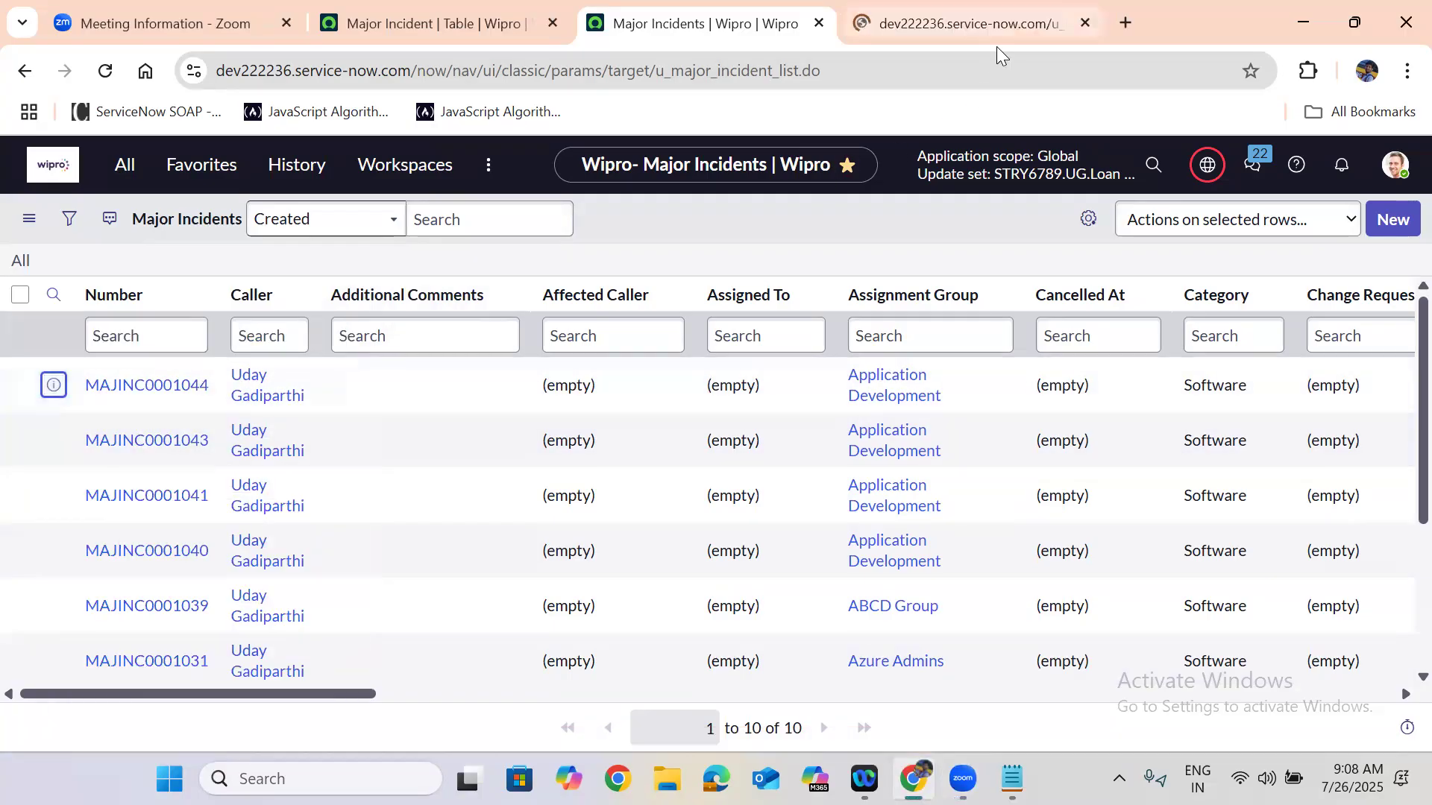
left_click(992, 28)
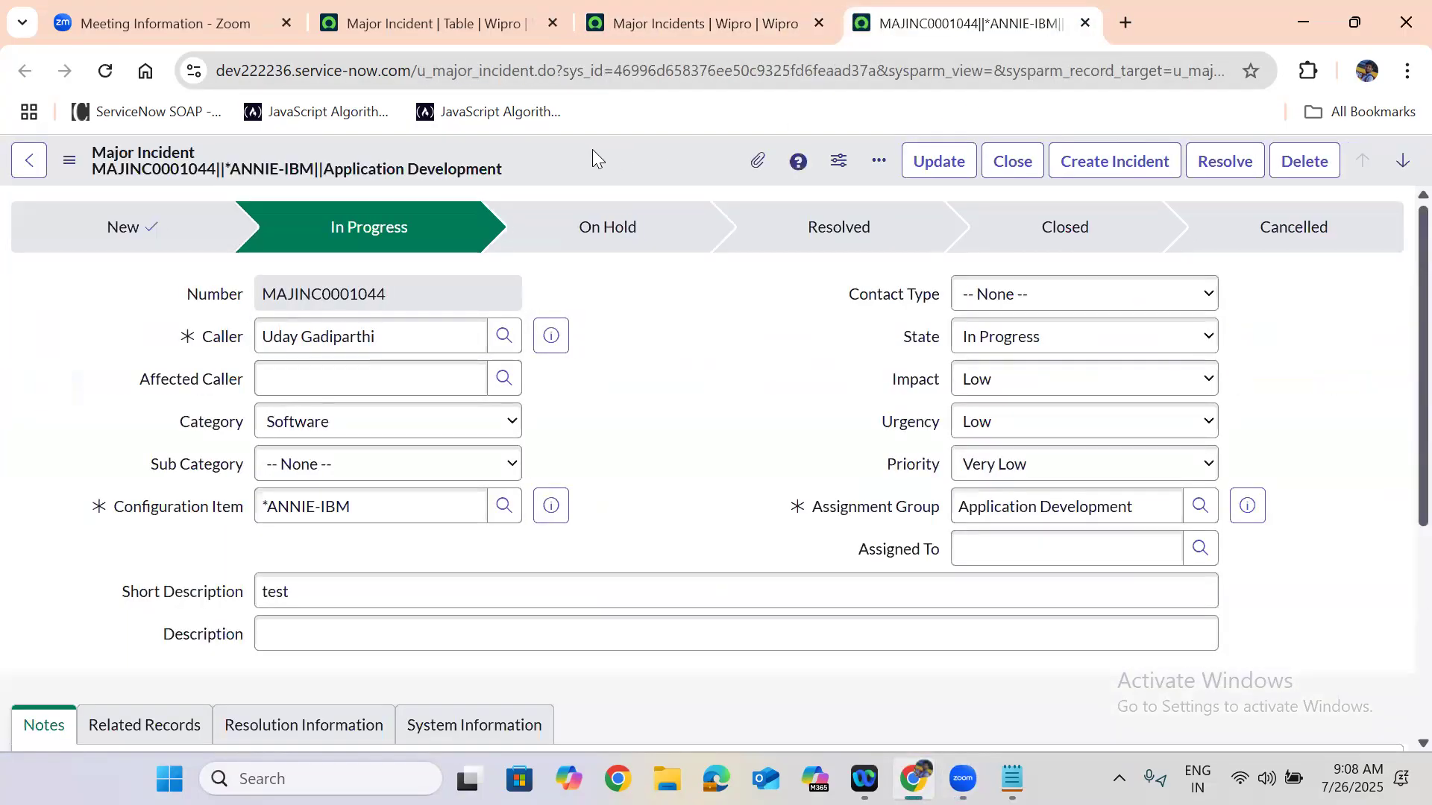
Check the Major Incident table's business rules from the record form, finding none
right_click(594, 153)
mouse_move(652, 300)
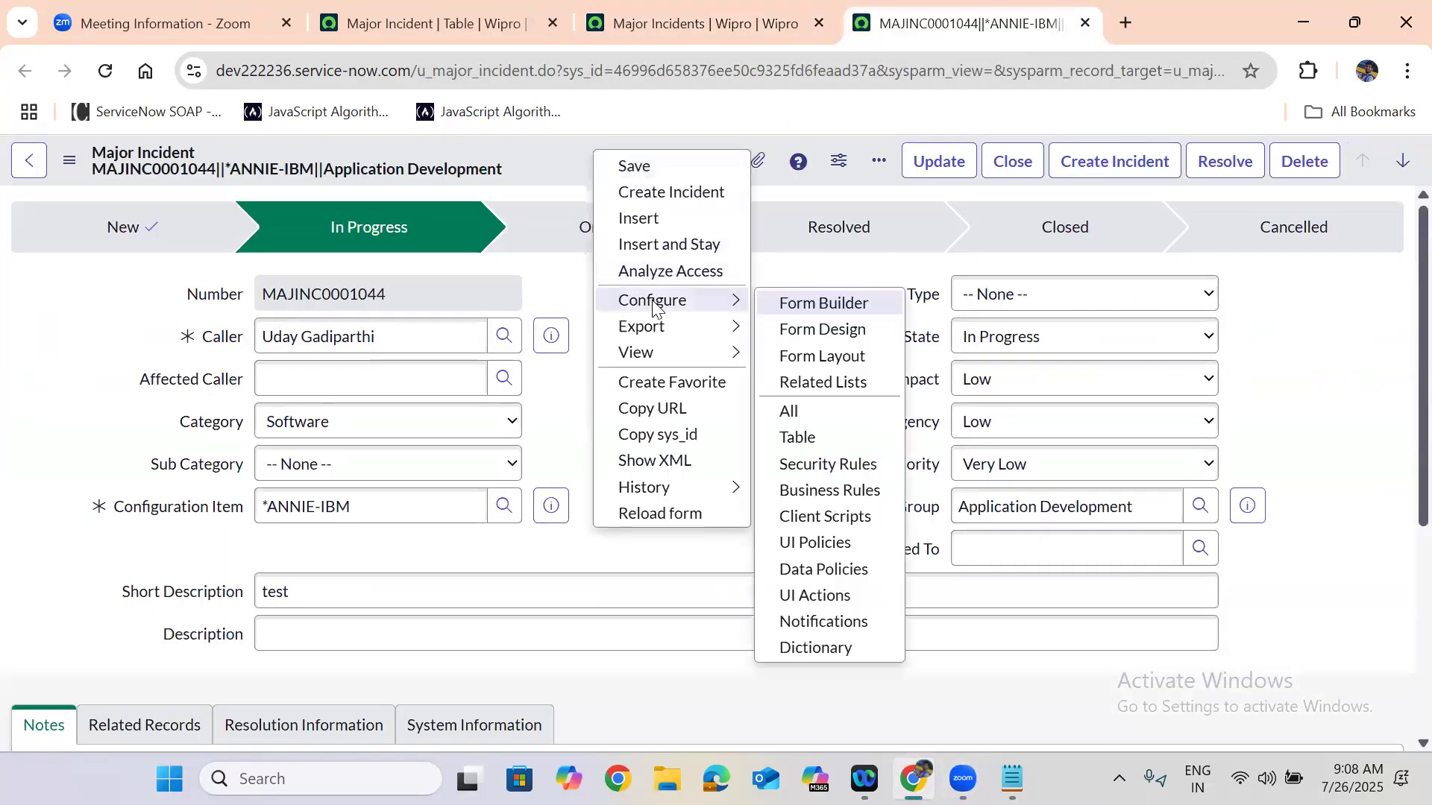
left_click(841, 493)
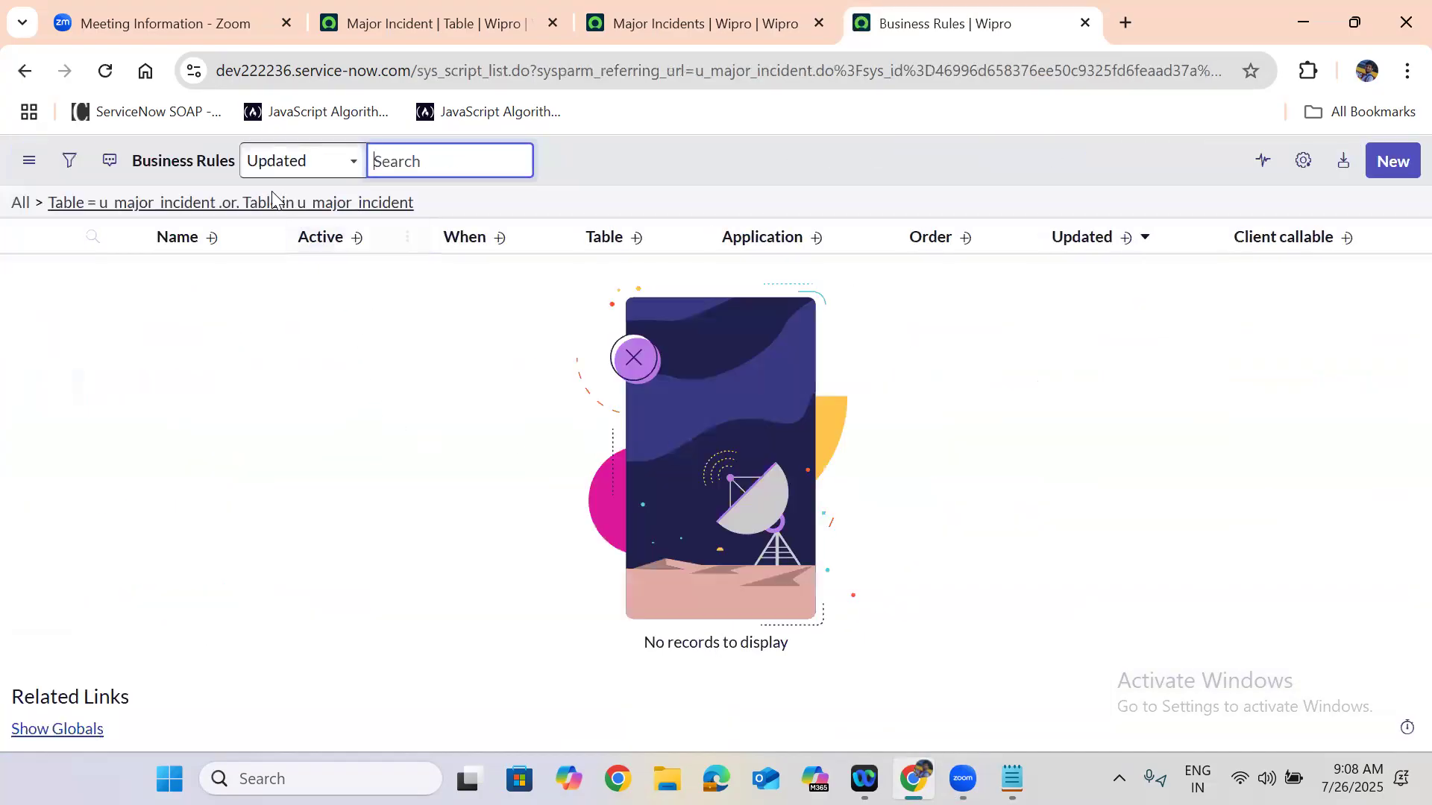
left_click(28, 82)
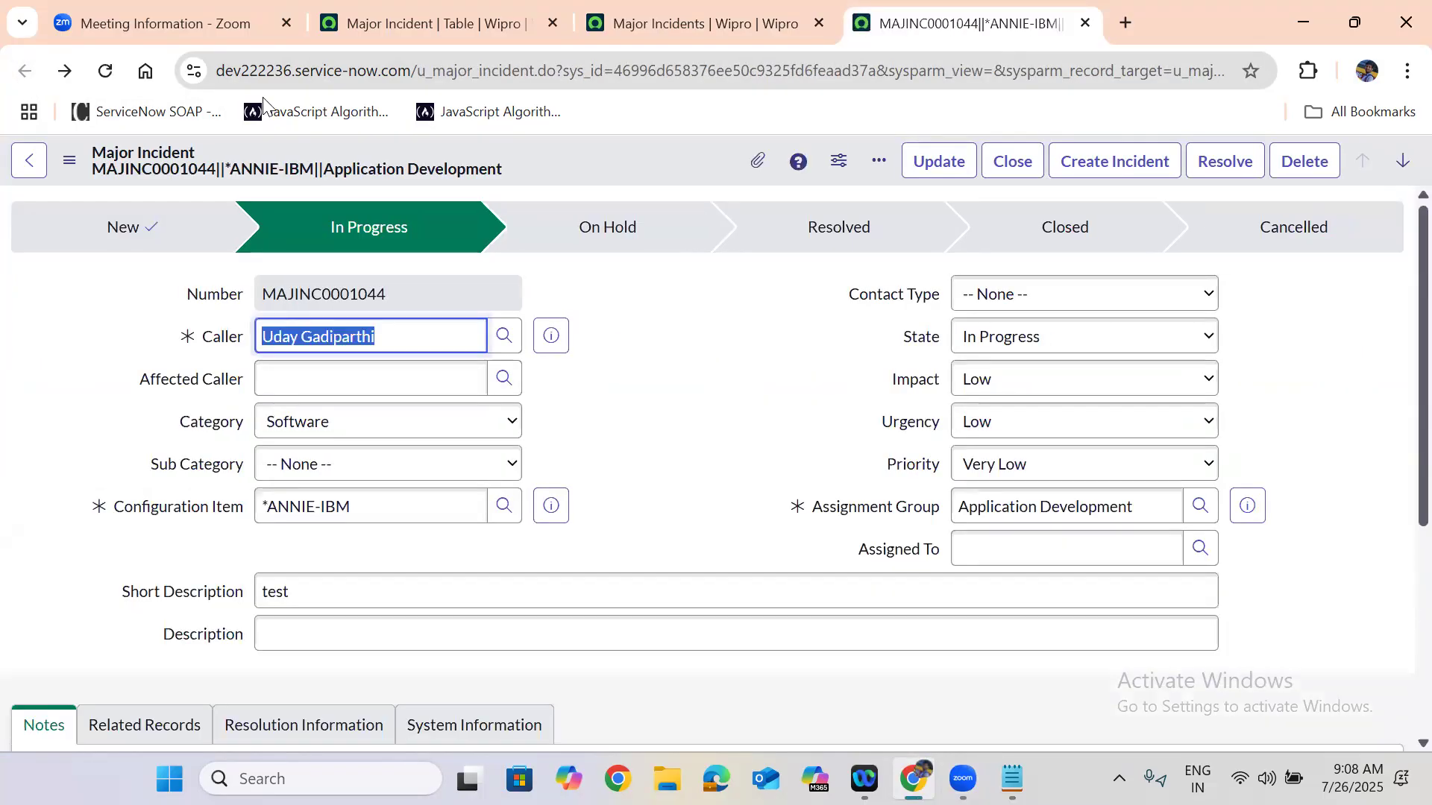
Return to the Major Incidents list tab
left_click(680, 39)
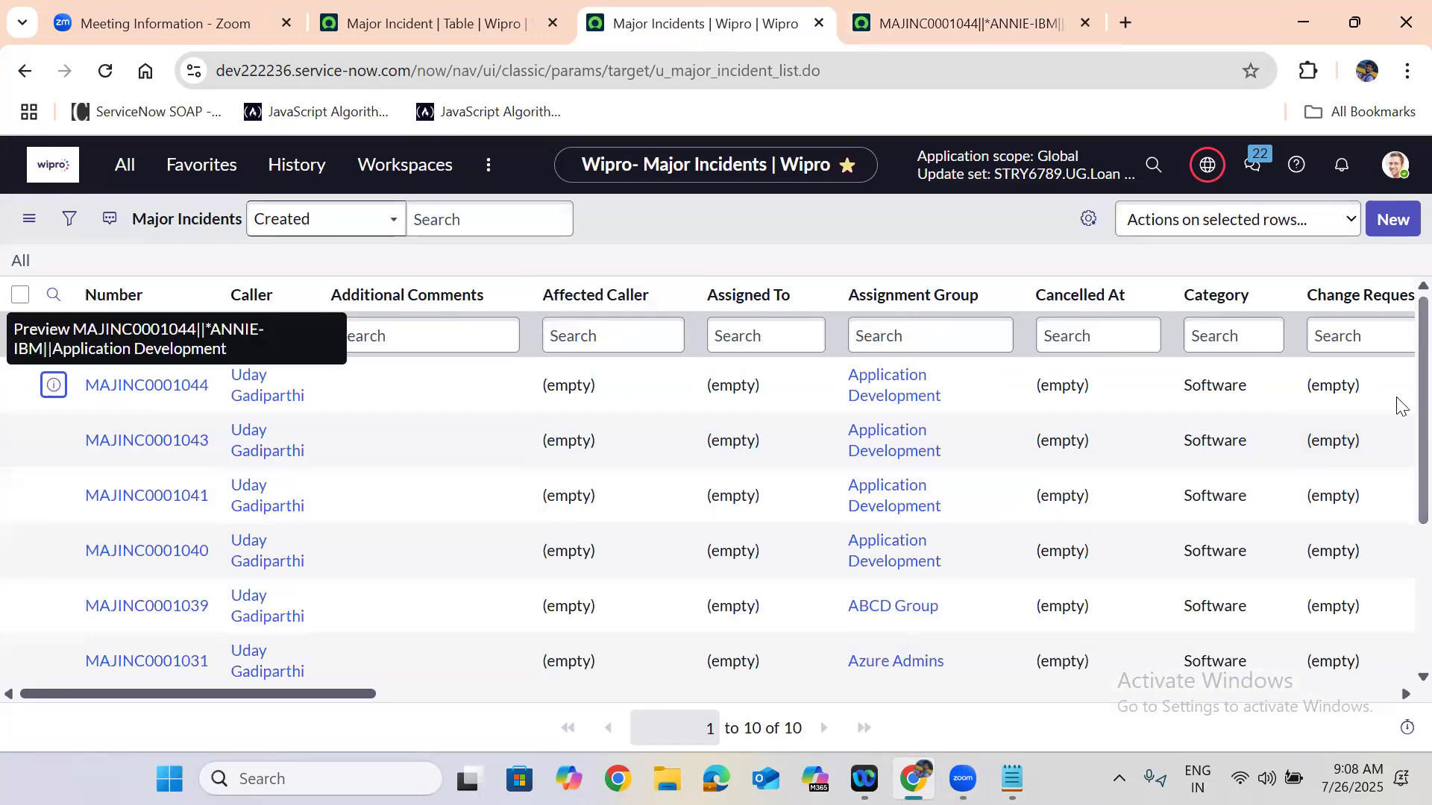
scroll(1398, 402, "down", 3)
scroll(1400, 589, "up", 1)
scroll(1398, 403, "up", 3)
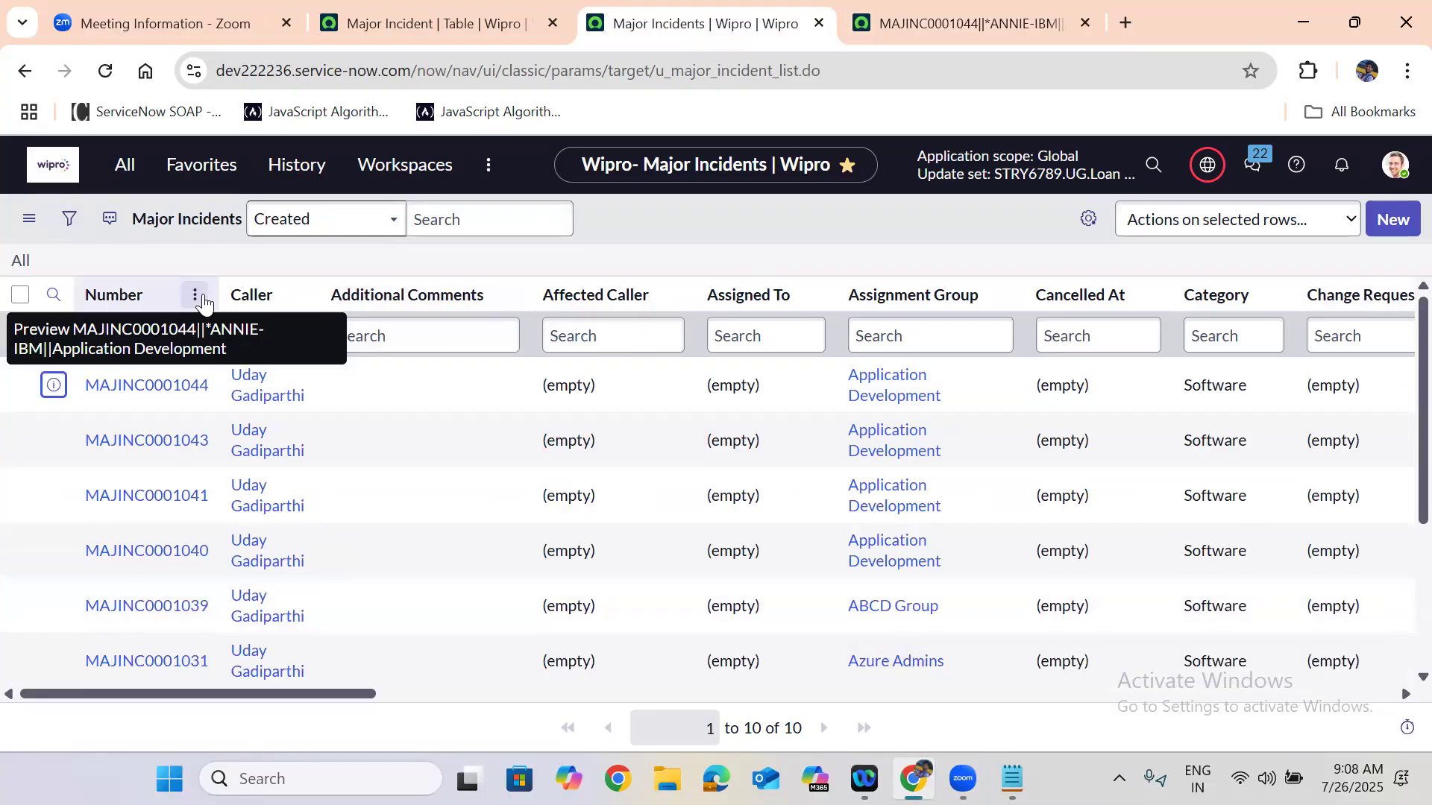
Export the Major Incidents list to Excel, download u_major_incident.xlsx, and select all rows
left_click(195, 296)
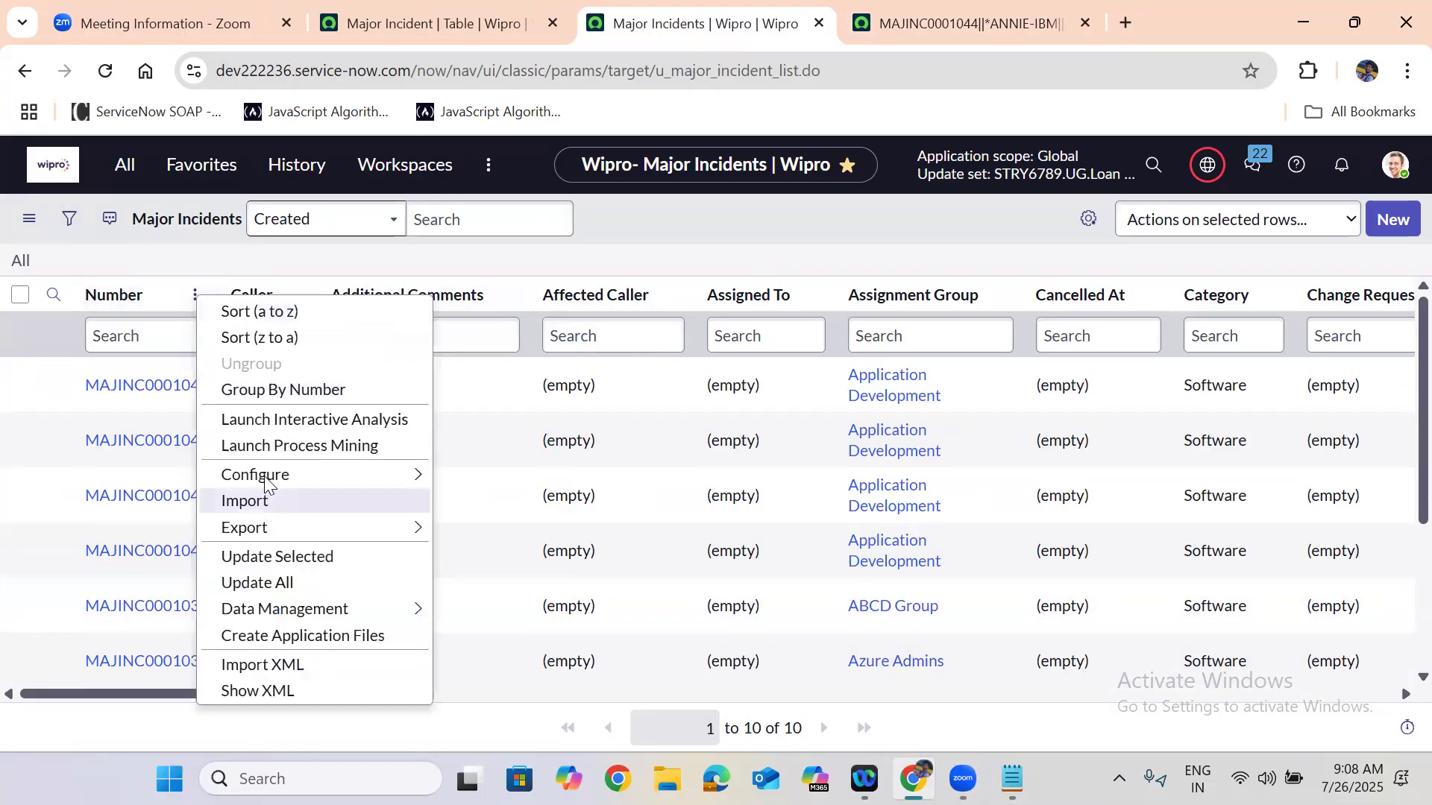
mouse_move(268, 530)
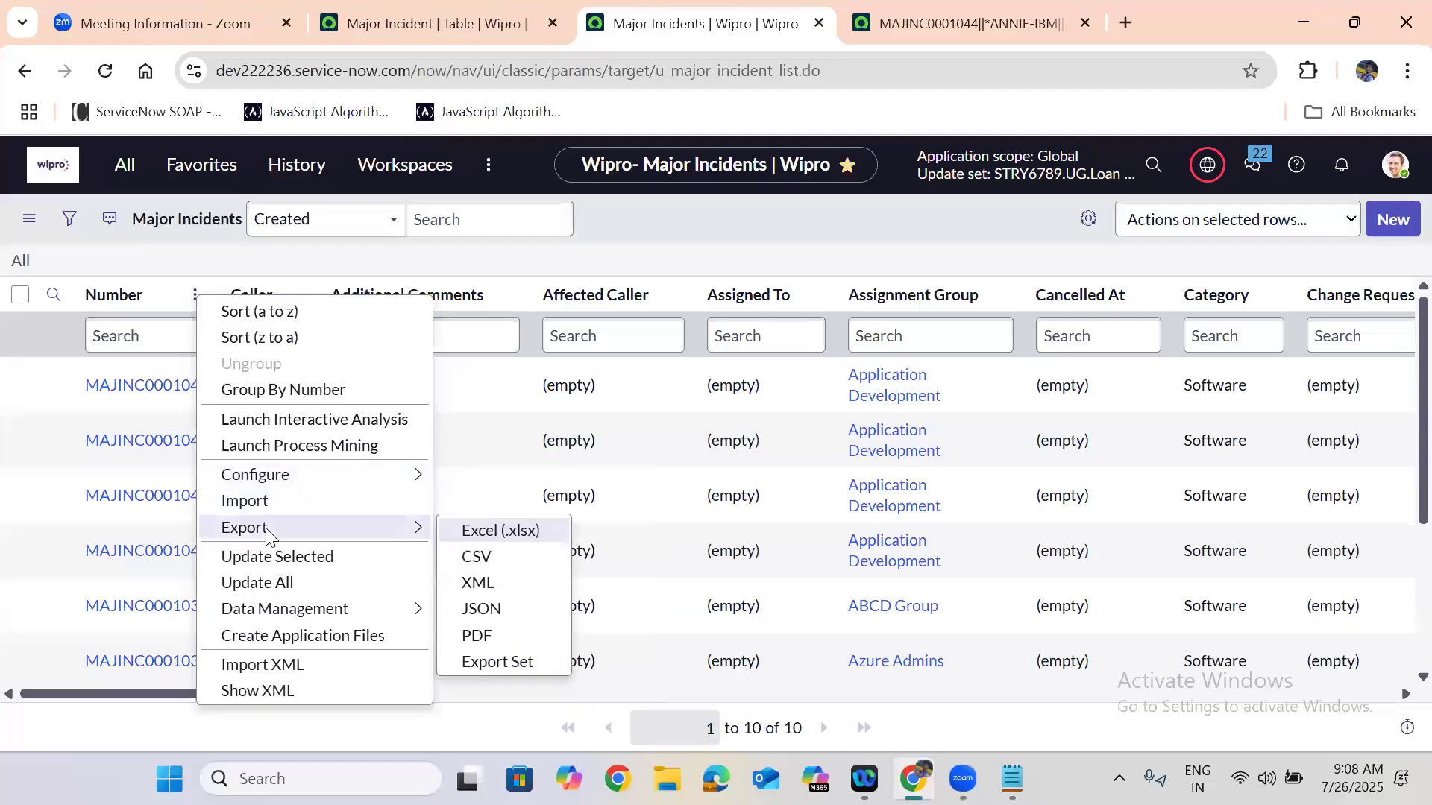
left_click(495, 531)
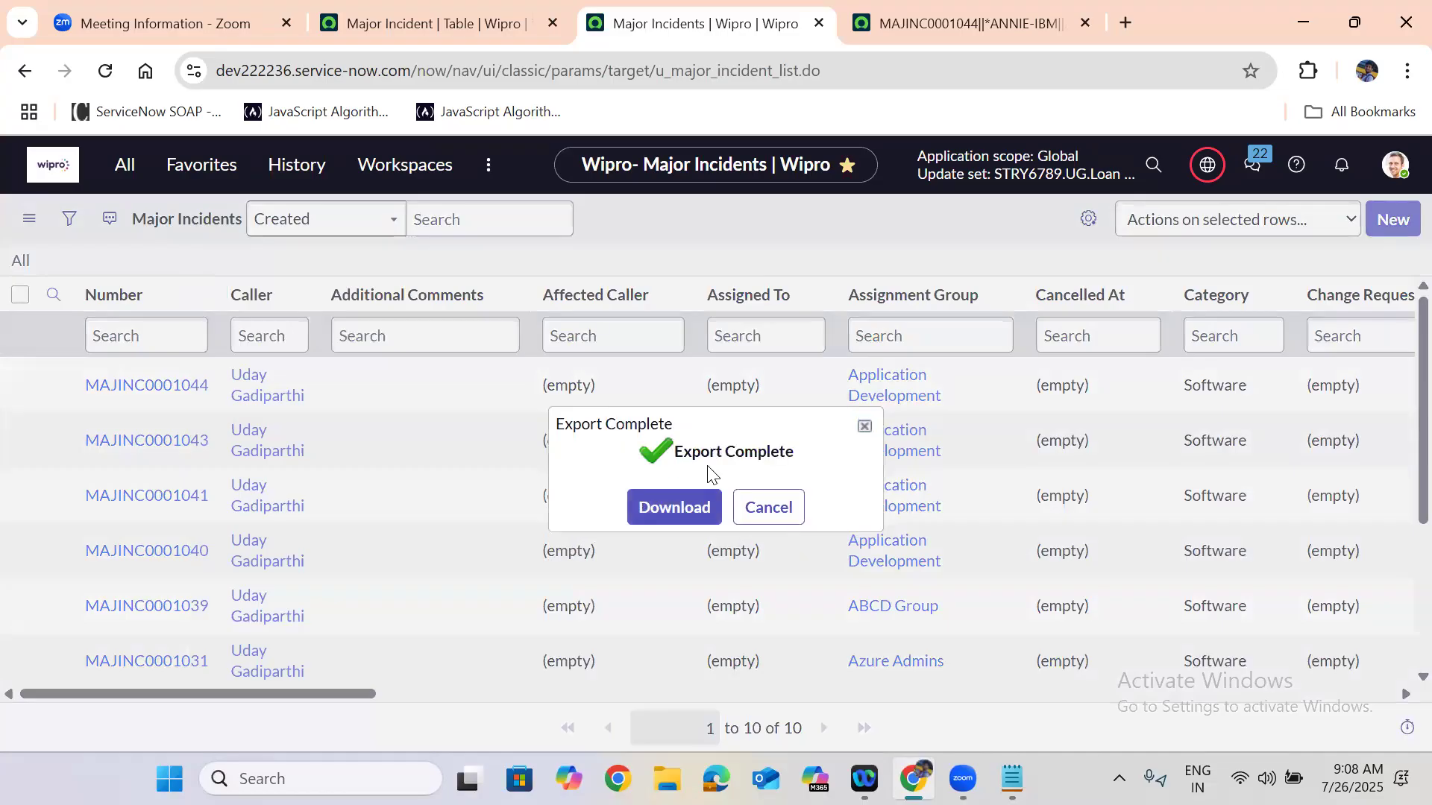
left_click(674, 509)
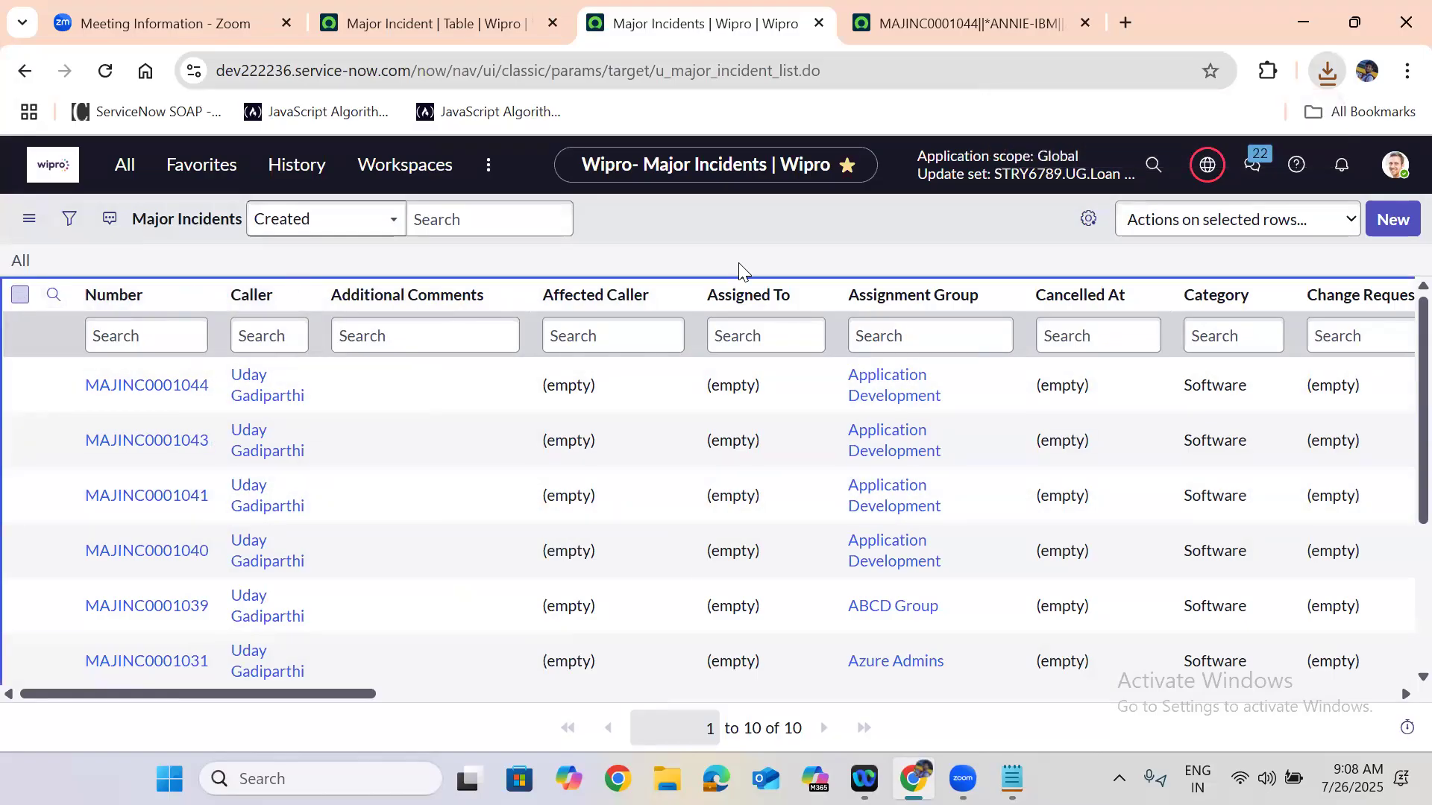
left_click(20, 296)
Delete all 10 selected Major Incident records, then open the downloaded u_major_incident.xlsx
left_click(1230, 221)
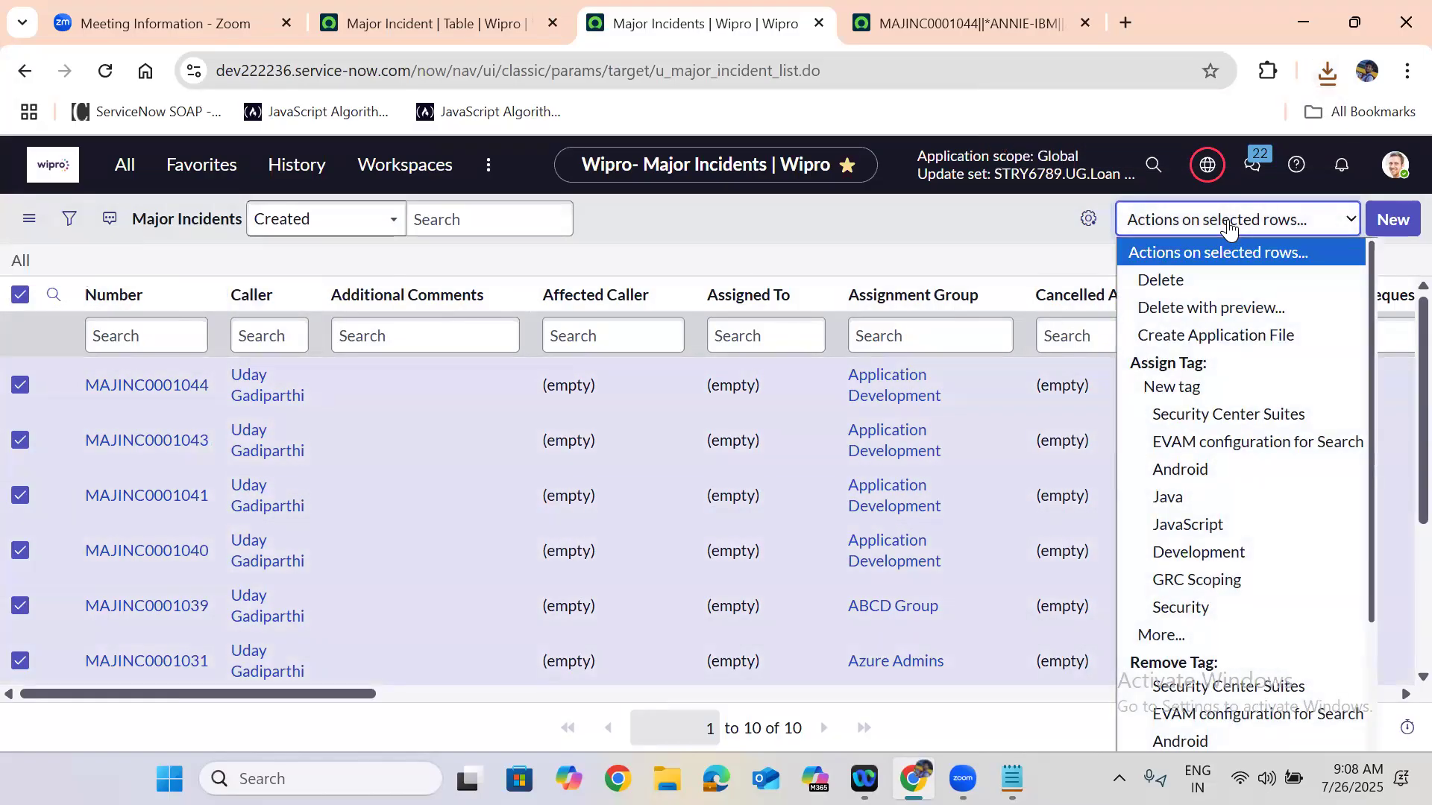
left_click(1194, 280)
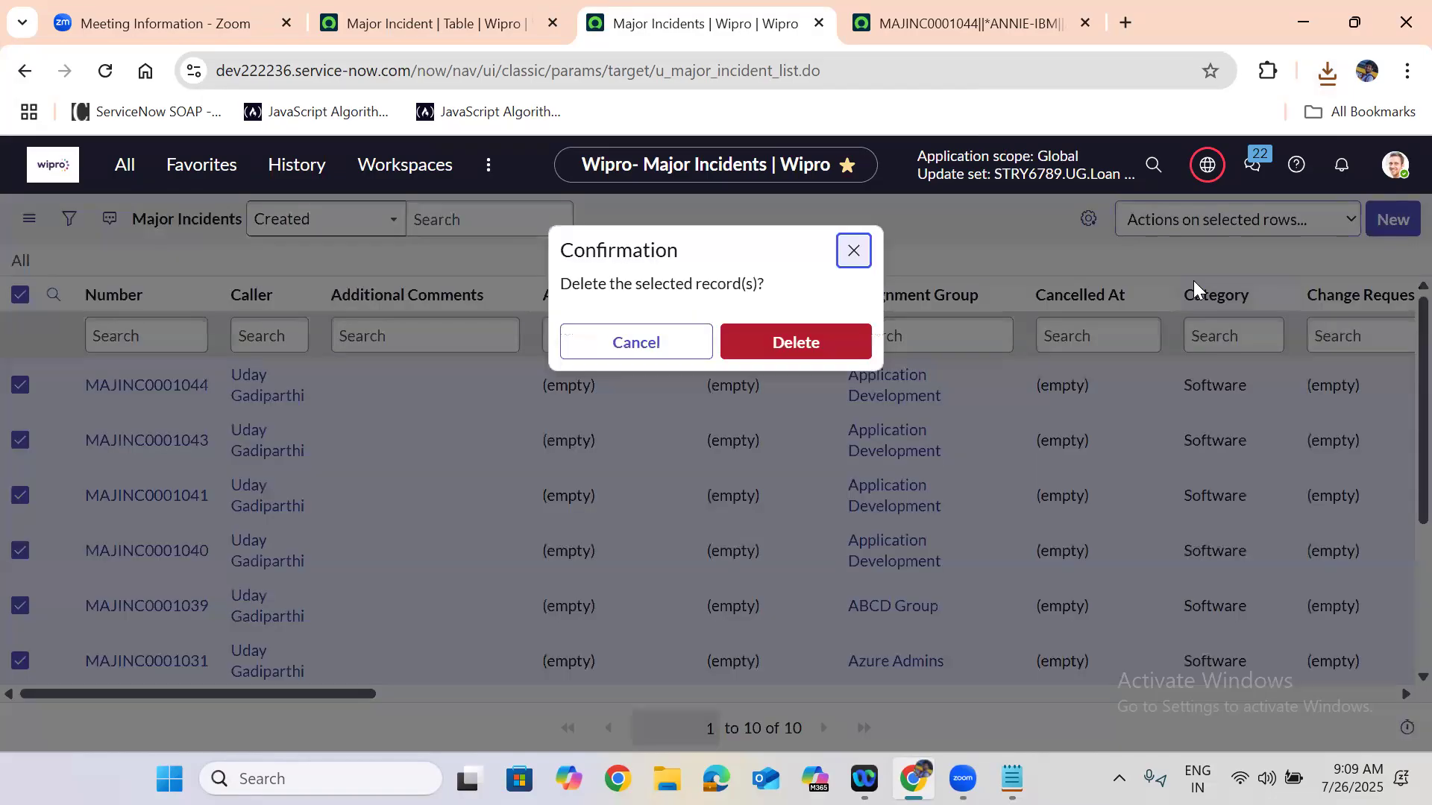
left_click(773, 345)
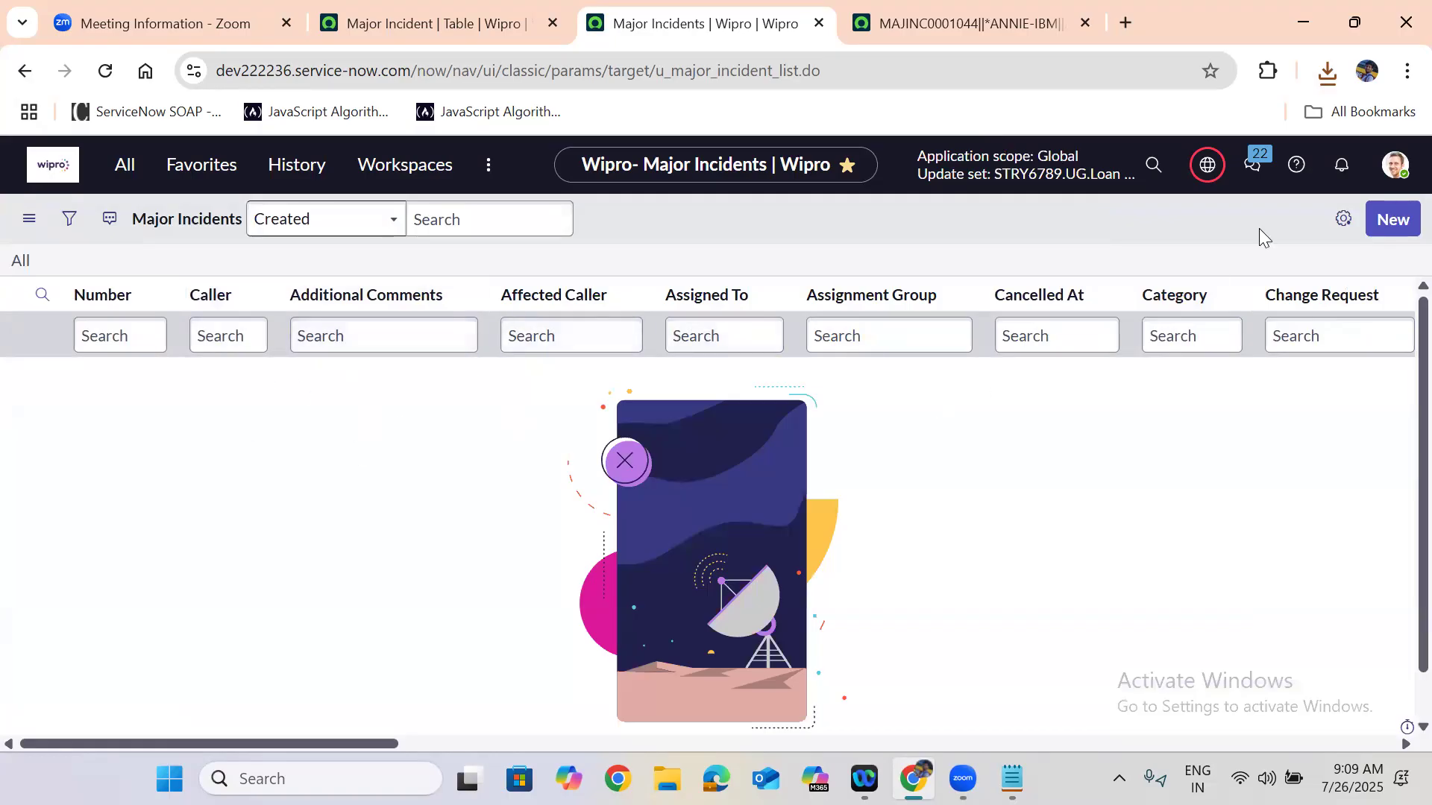
left_click(1327, 72)
left_click(1102, 179)
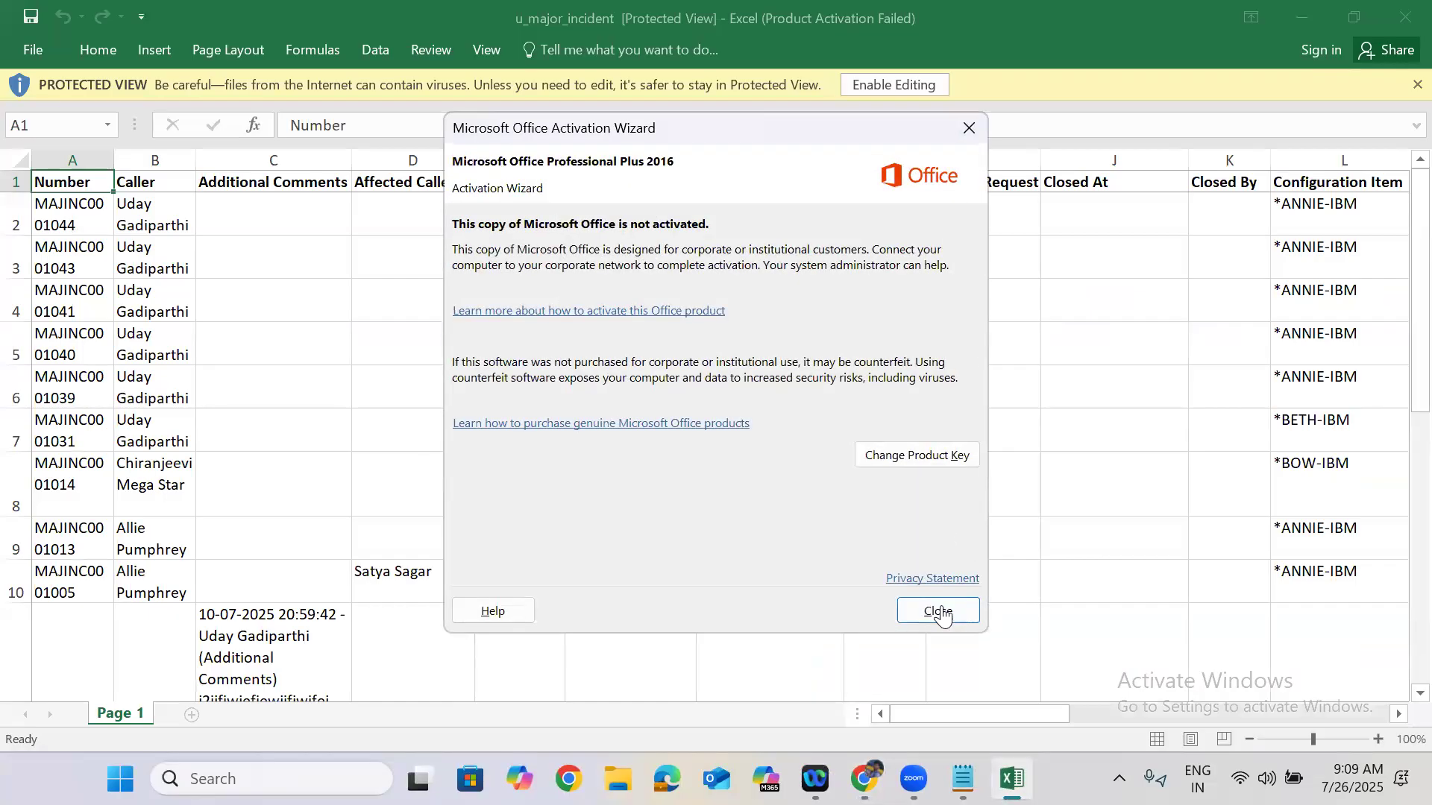
Dismiss the activation prompt, enable editing, and delete the Additional Comments column
left_click(940, 612)
left_click(904, 83)
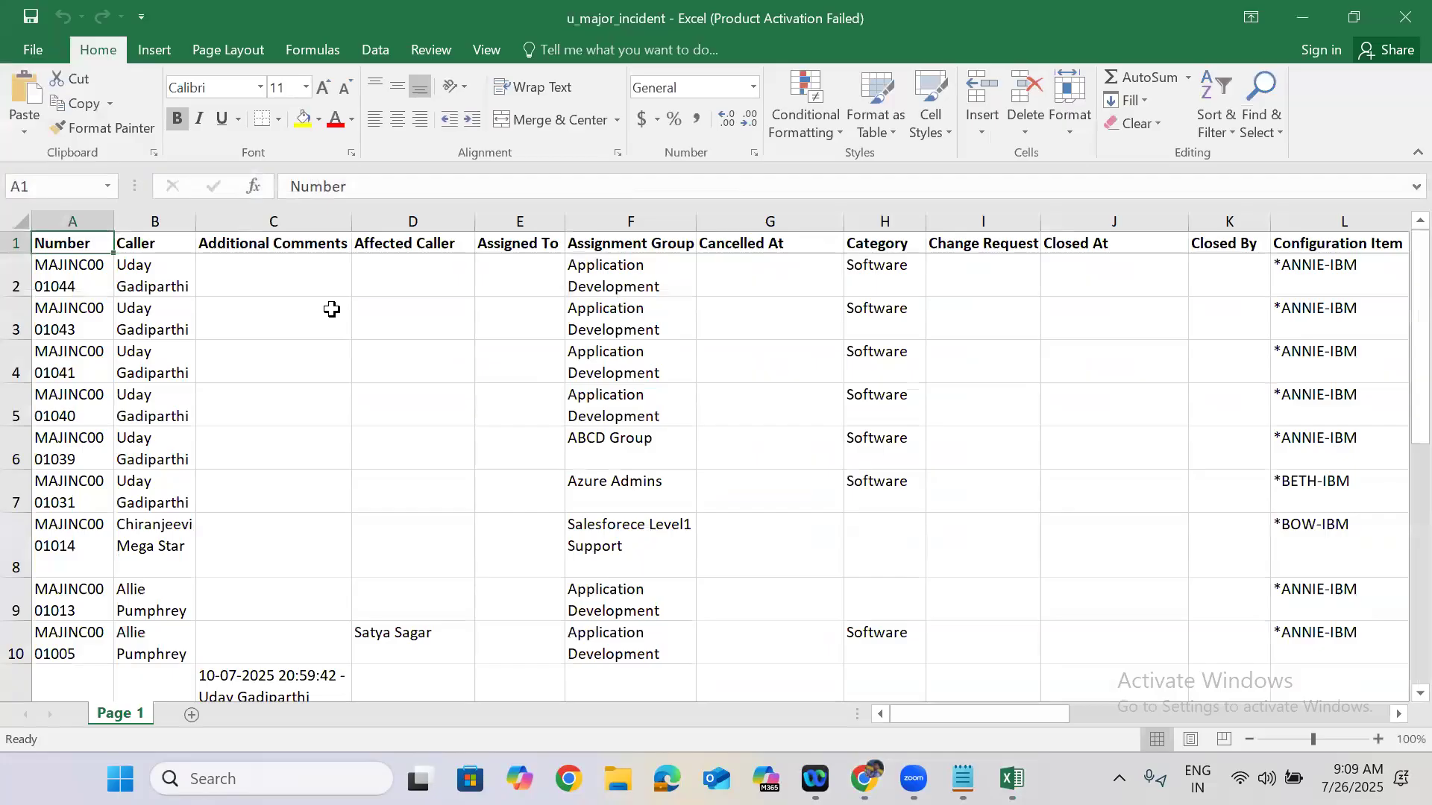
right_click(276, 221)
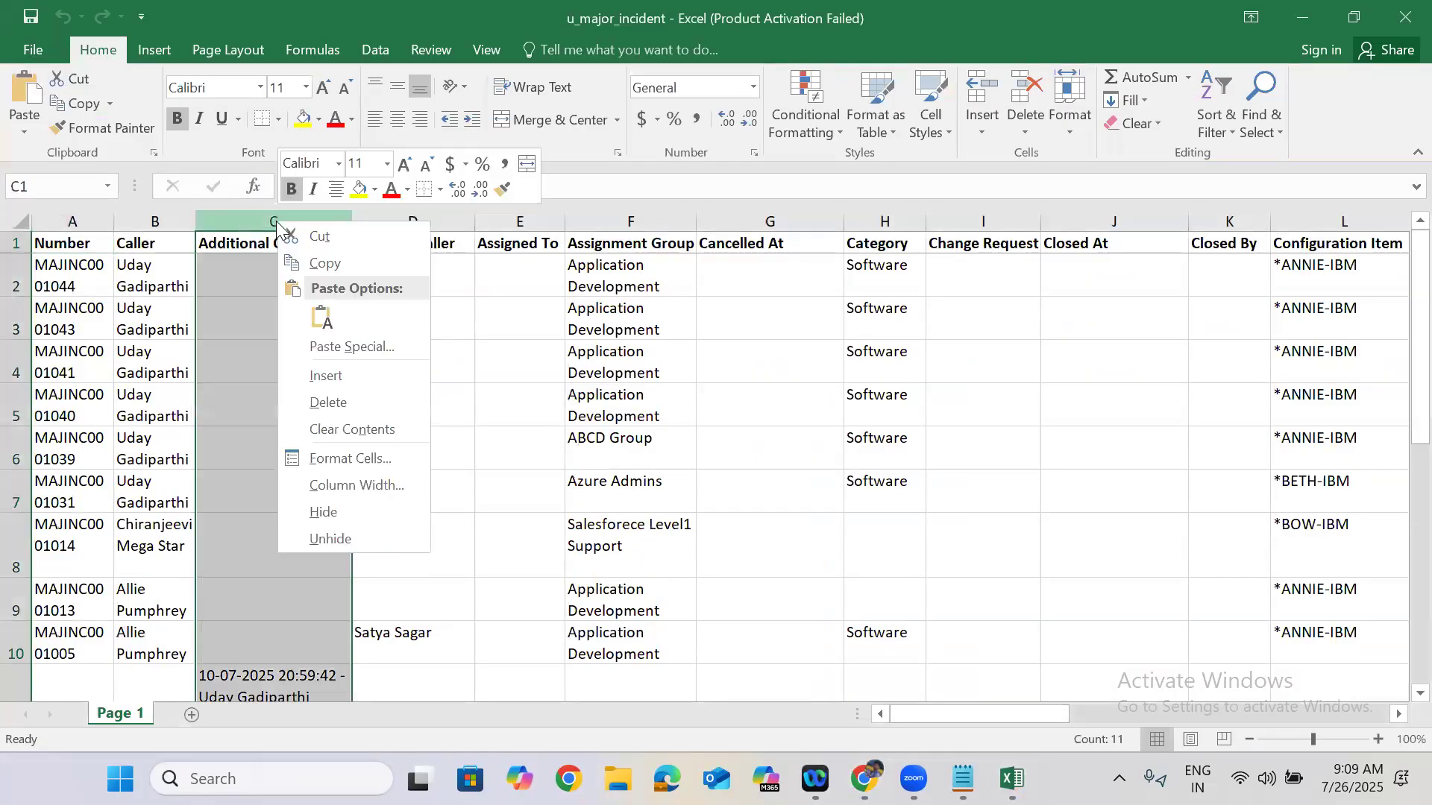
left_click(333, 403)
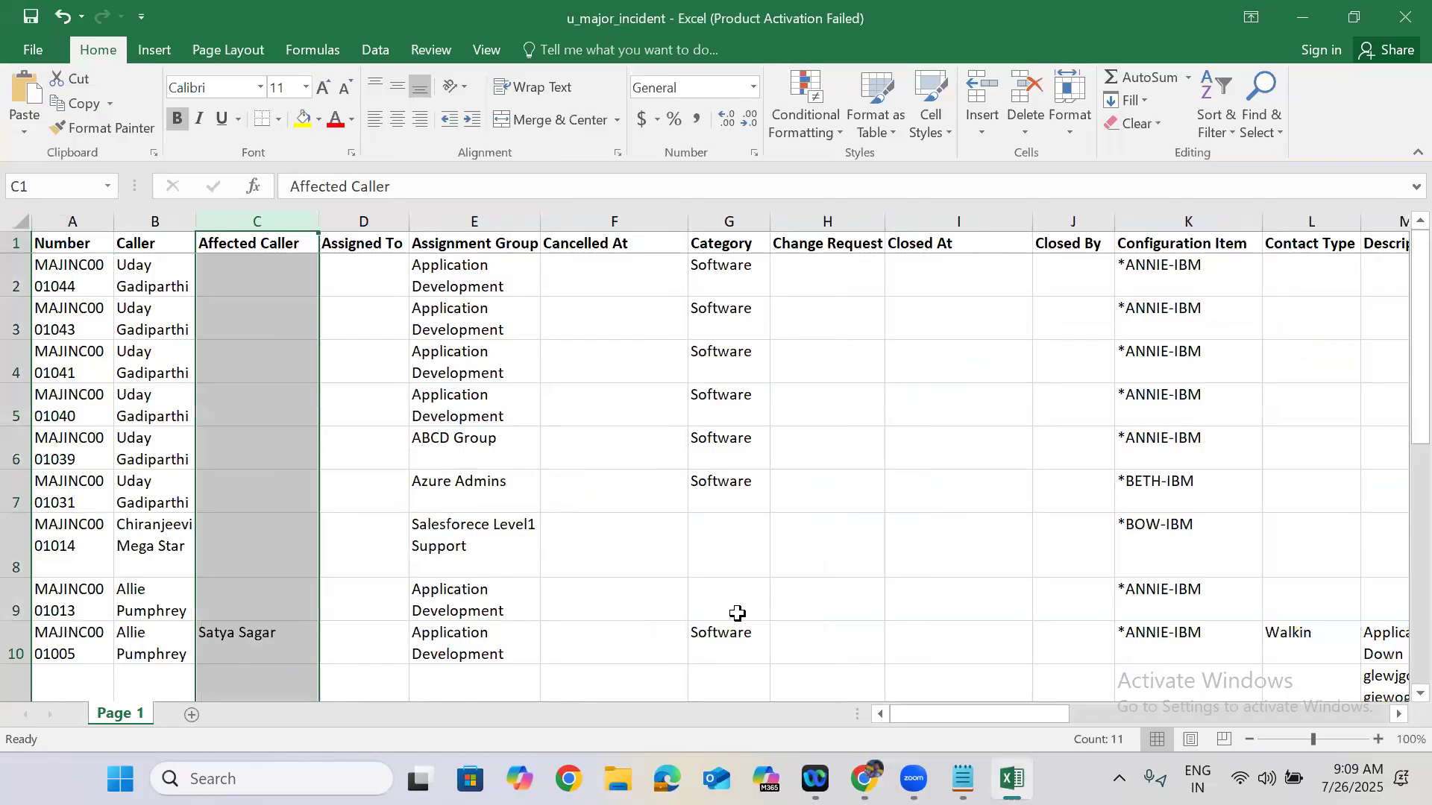
Delete the Created, Created by, Updated and Tags columns
left_click_drag(893, 712, 1270, 696)
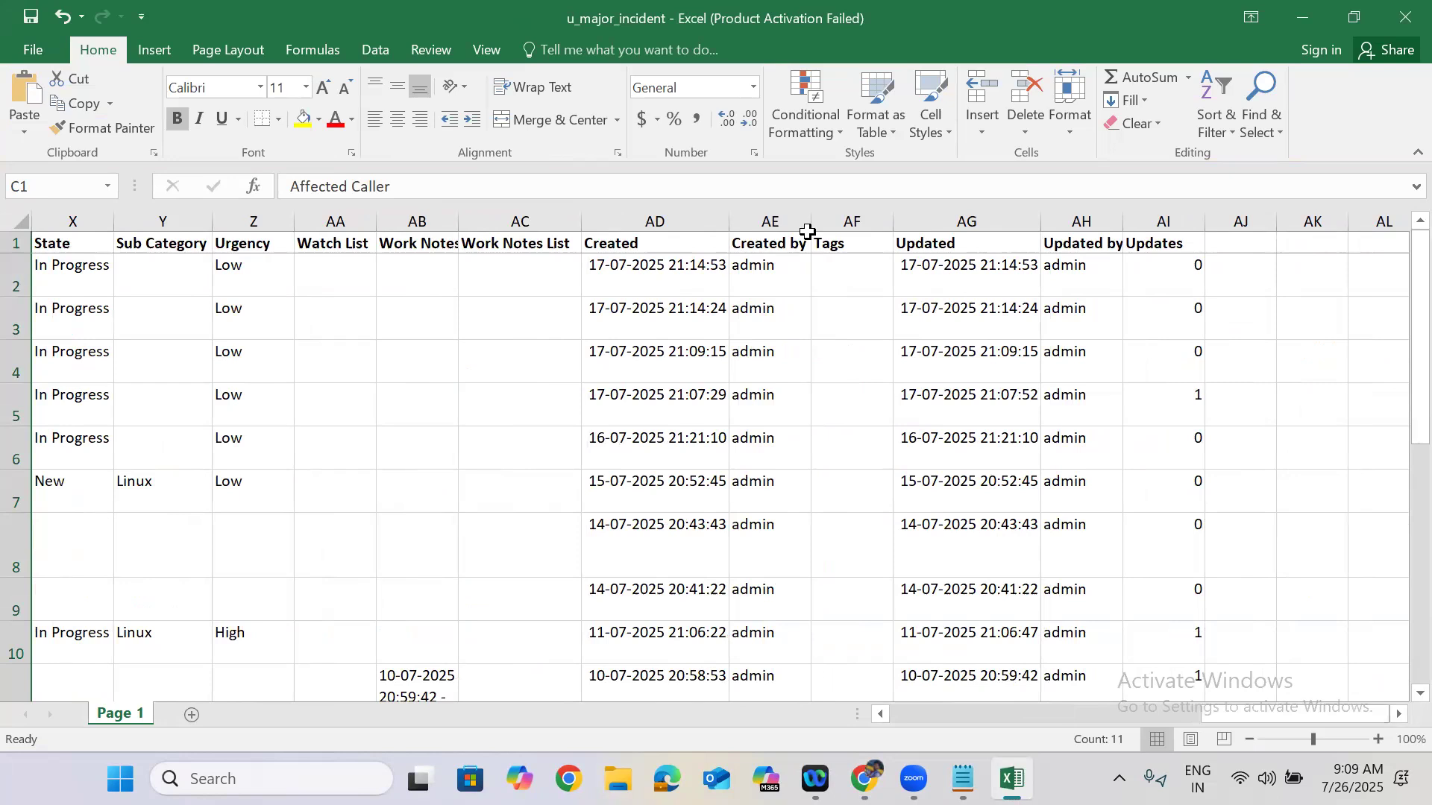
right_click(643, 221)
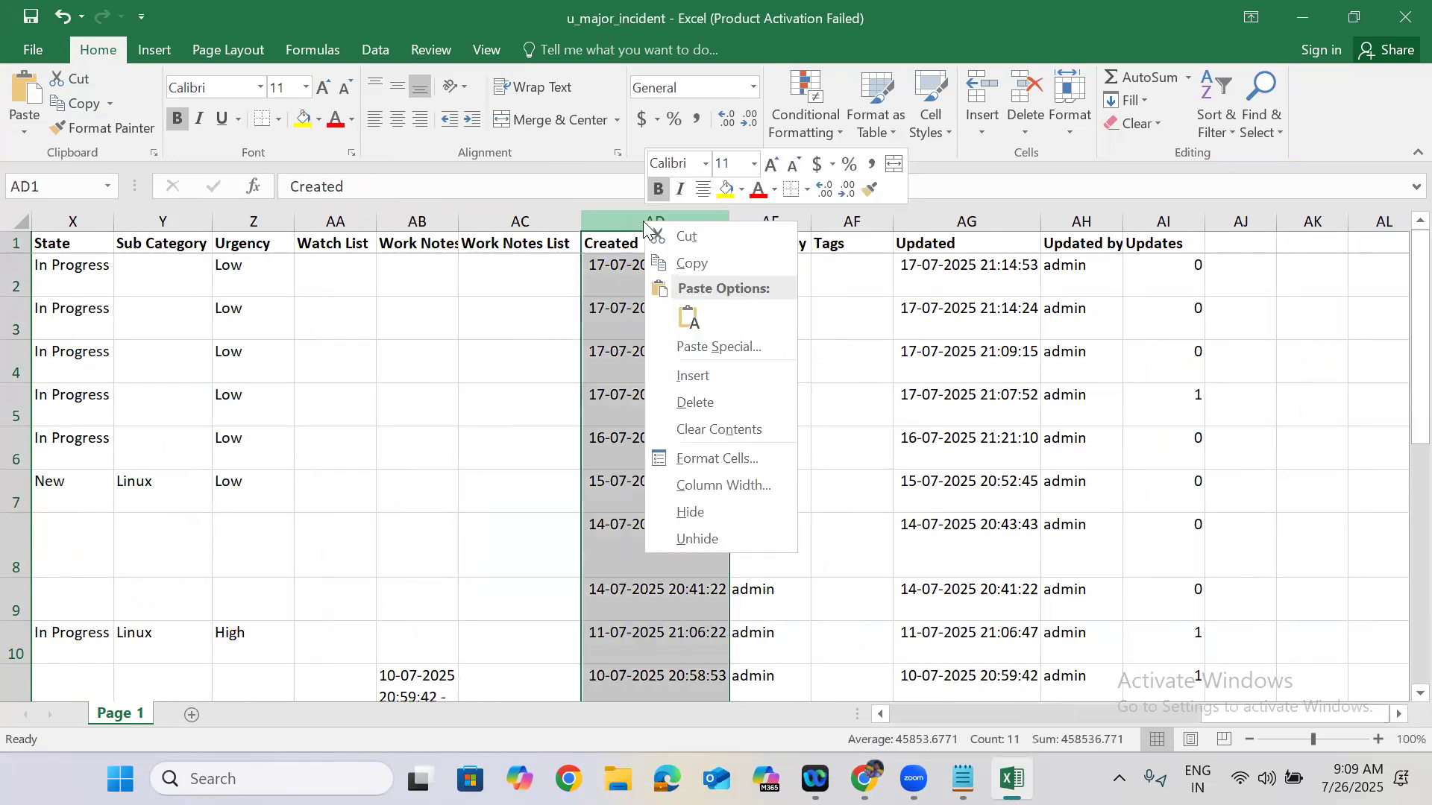
left_click(685, 404)
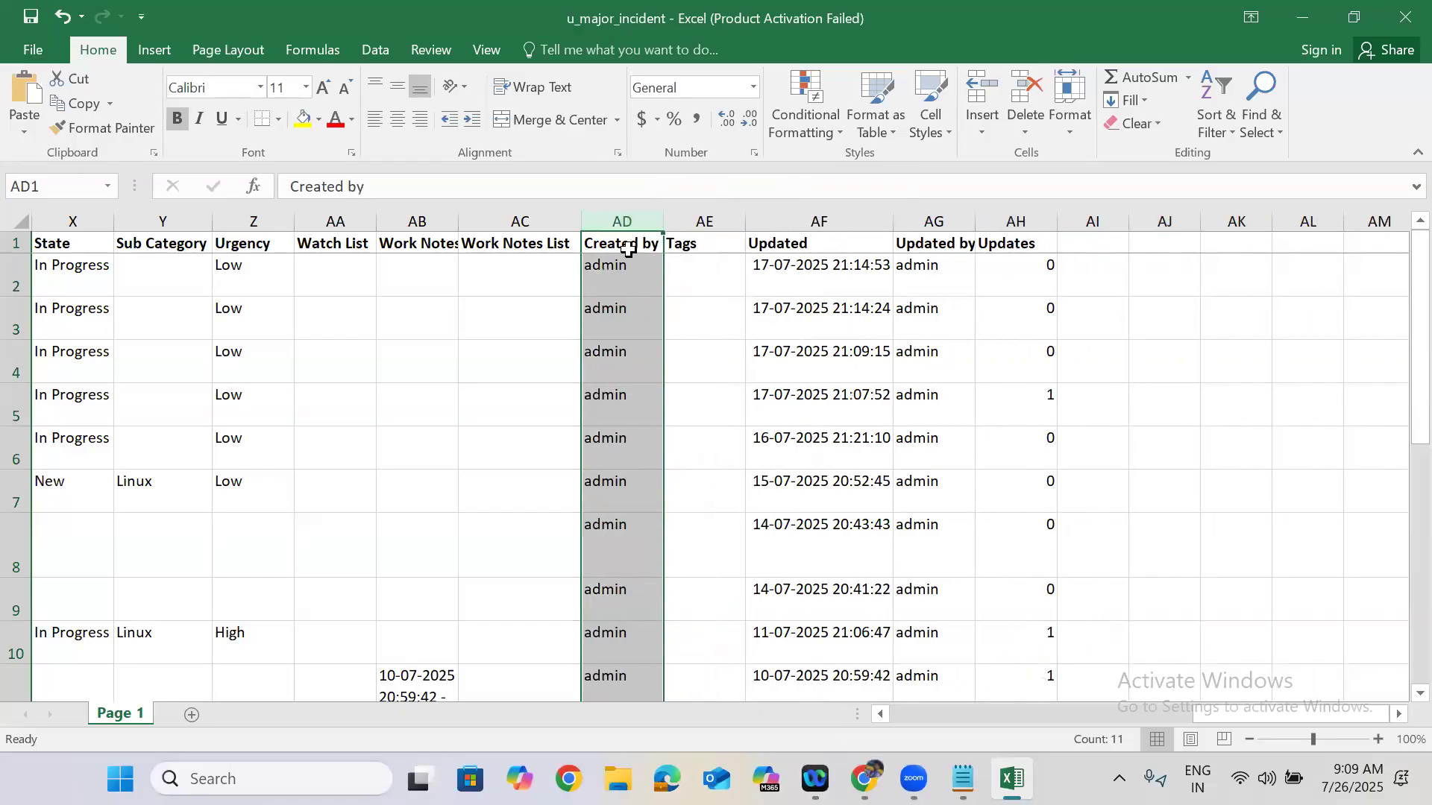
right_click(613, 219)
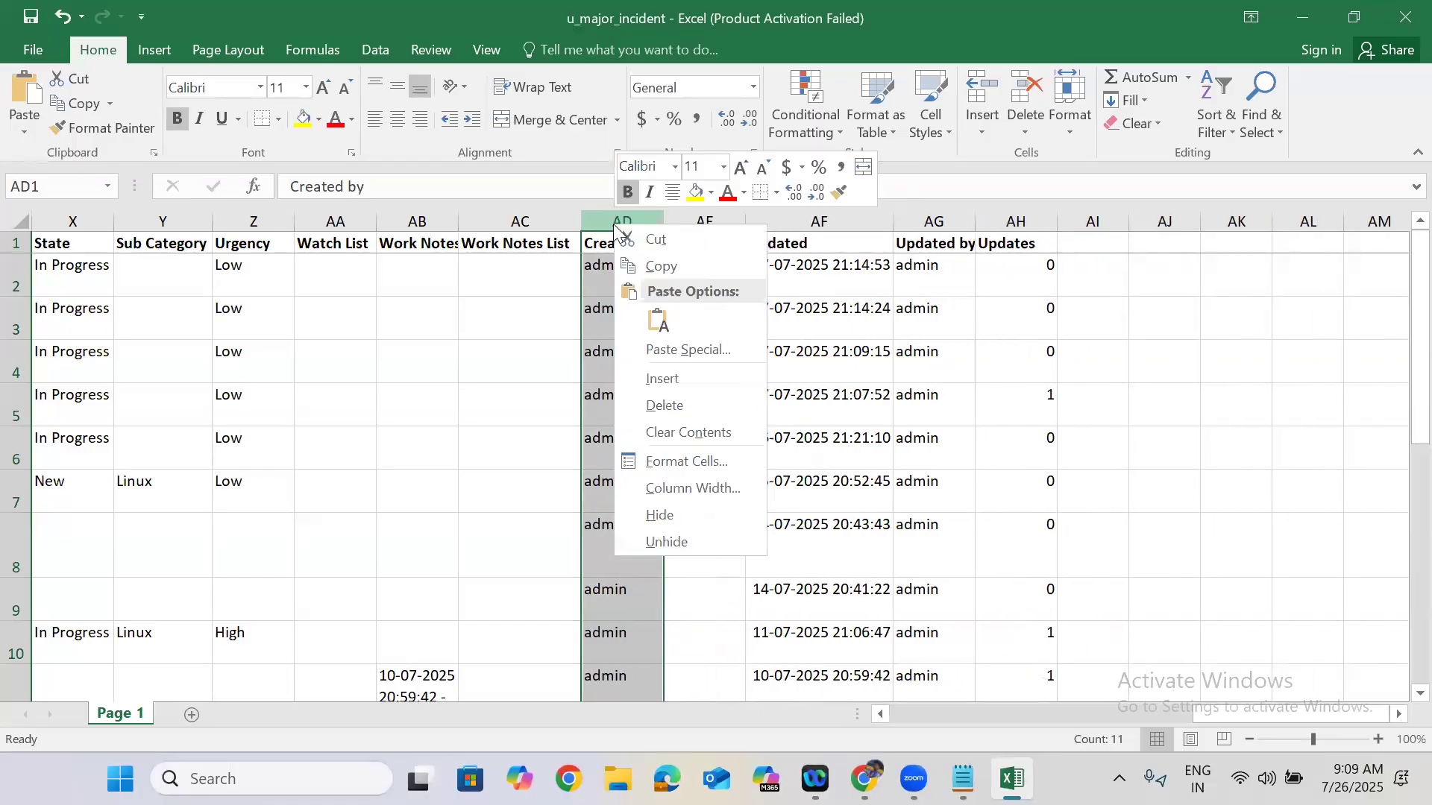
left_click(669, 405)
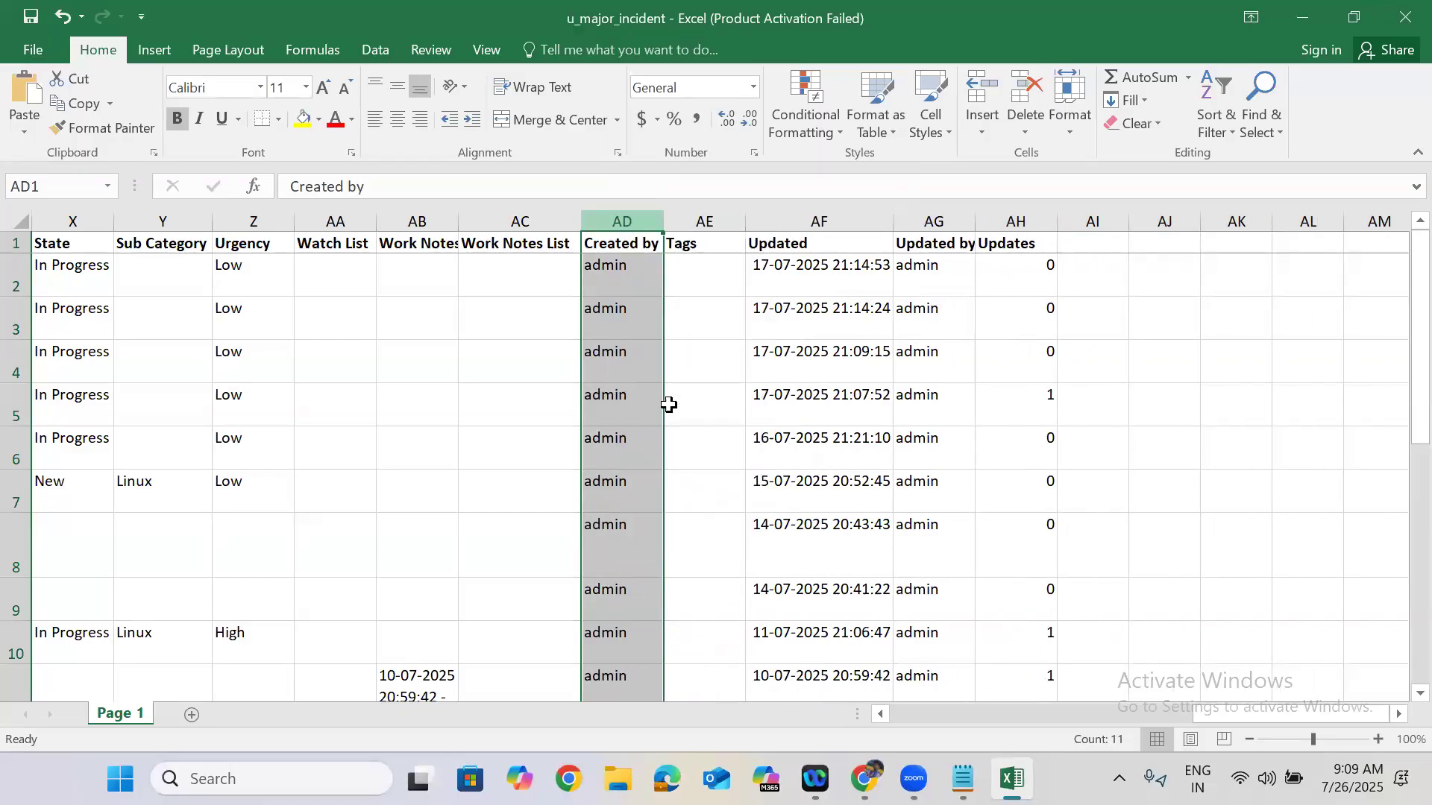
right_click(701, 221)
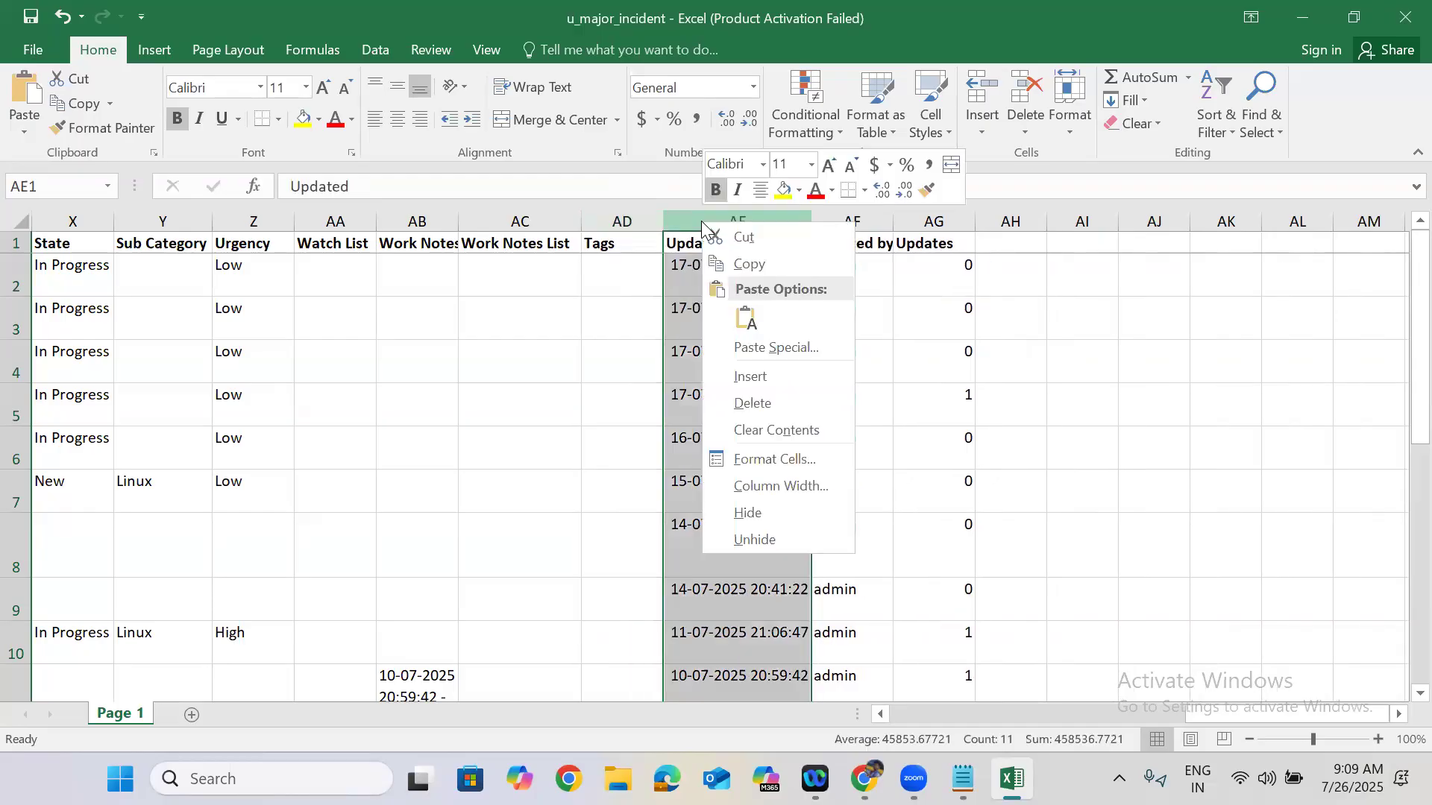
left_click(757, 404)
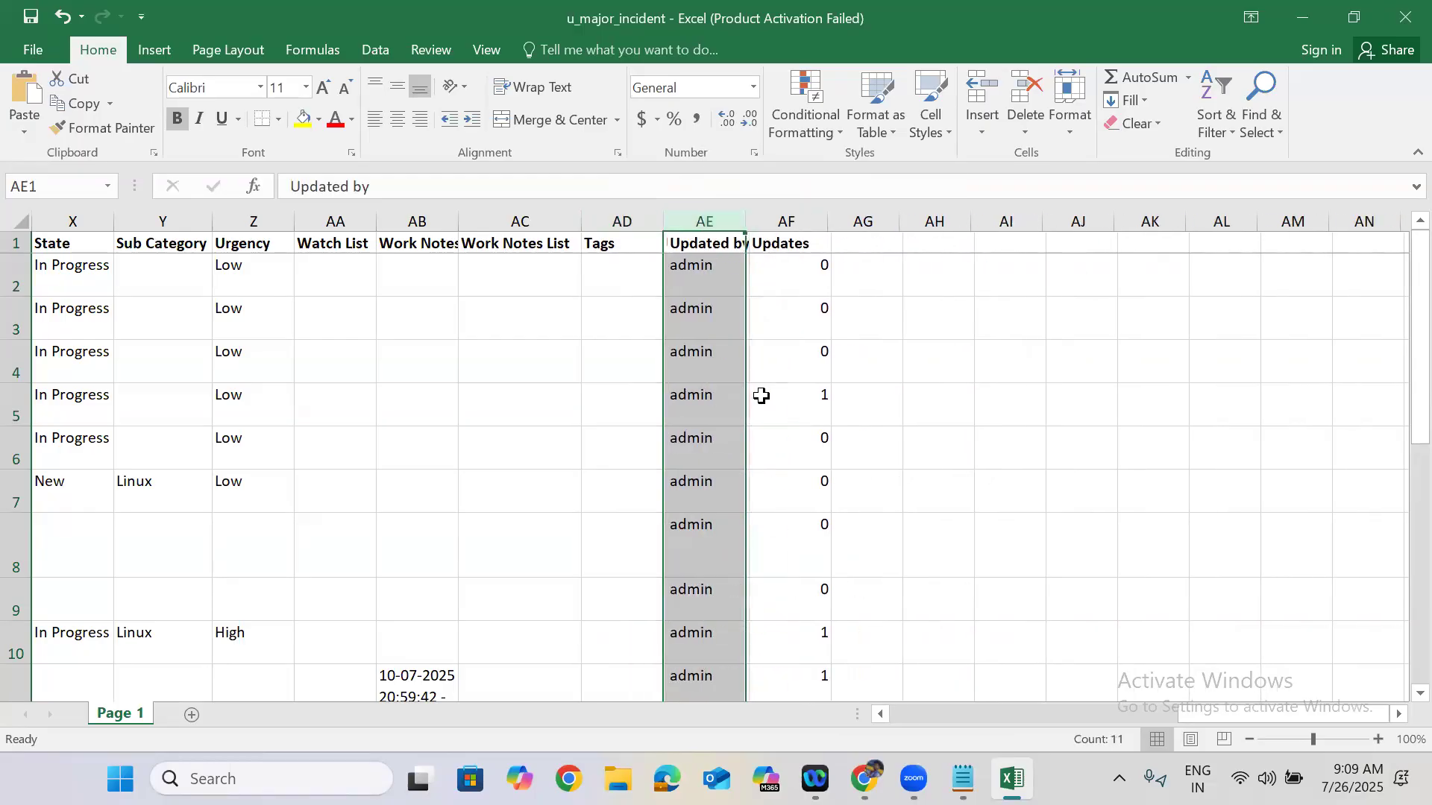
right_click(616, 221)
left_click(659, 407)
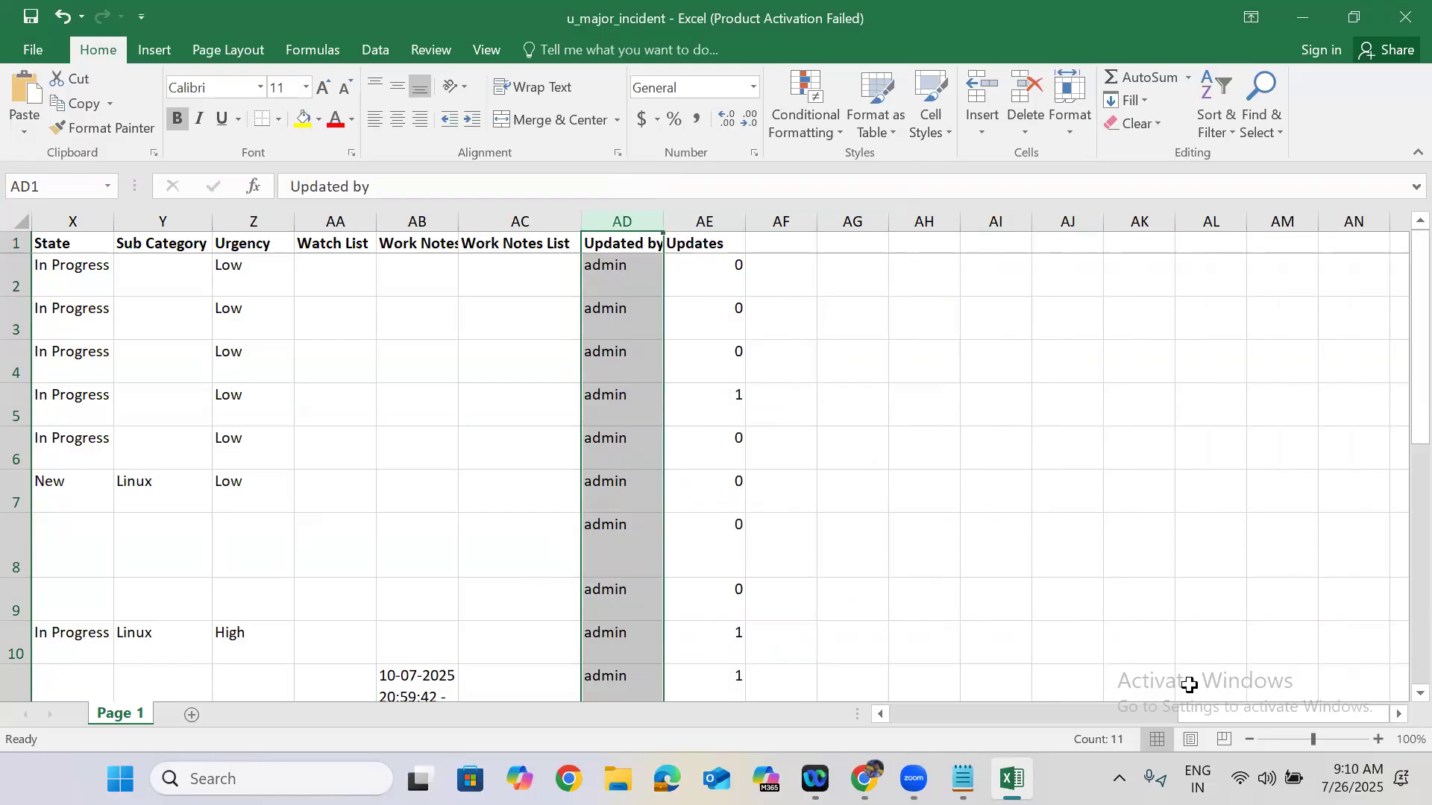
Delete the Updates column from the sheet
left_click_drag(1267, 712, 809, 318)
right_click(711, 227)
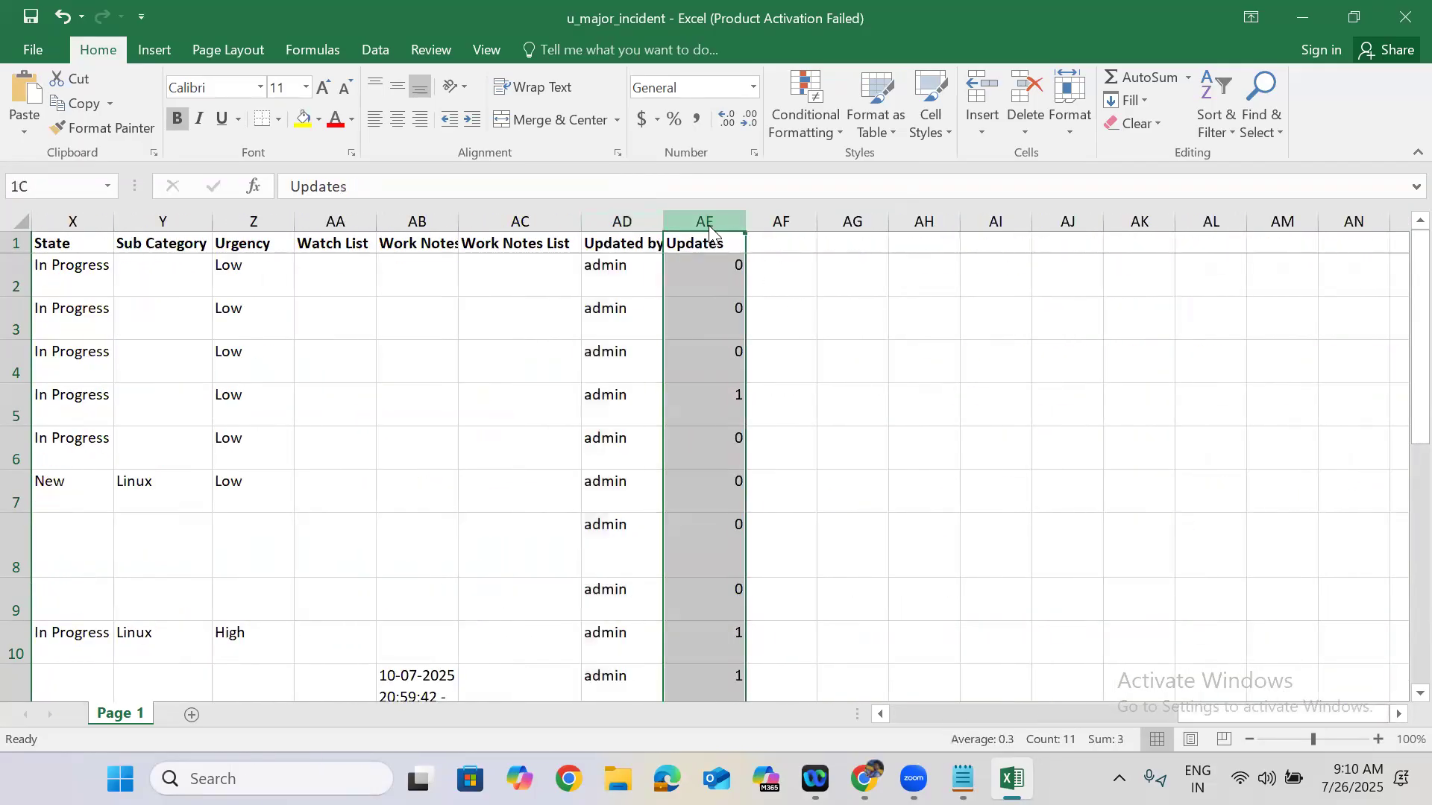
left_click(783, 408)
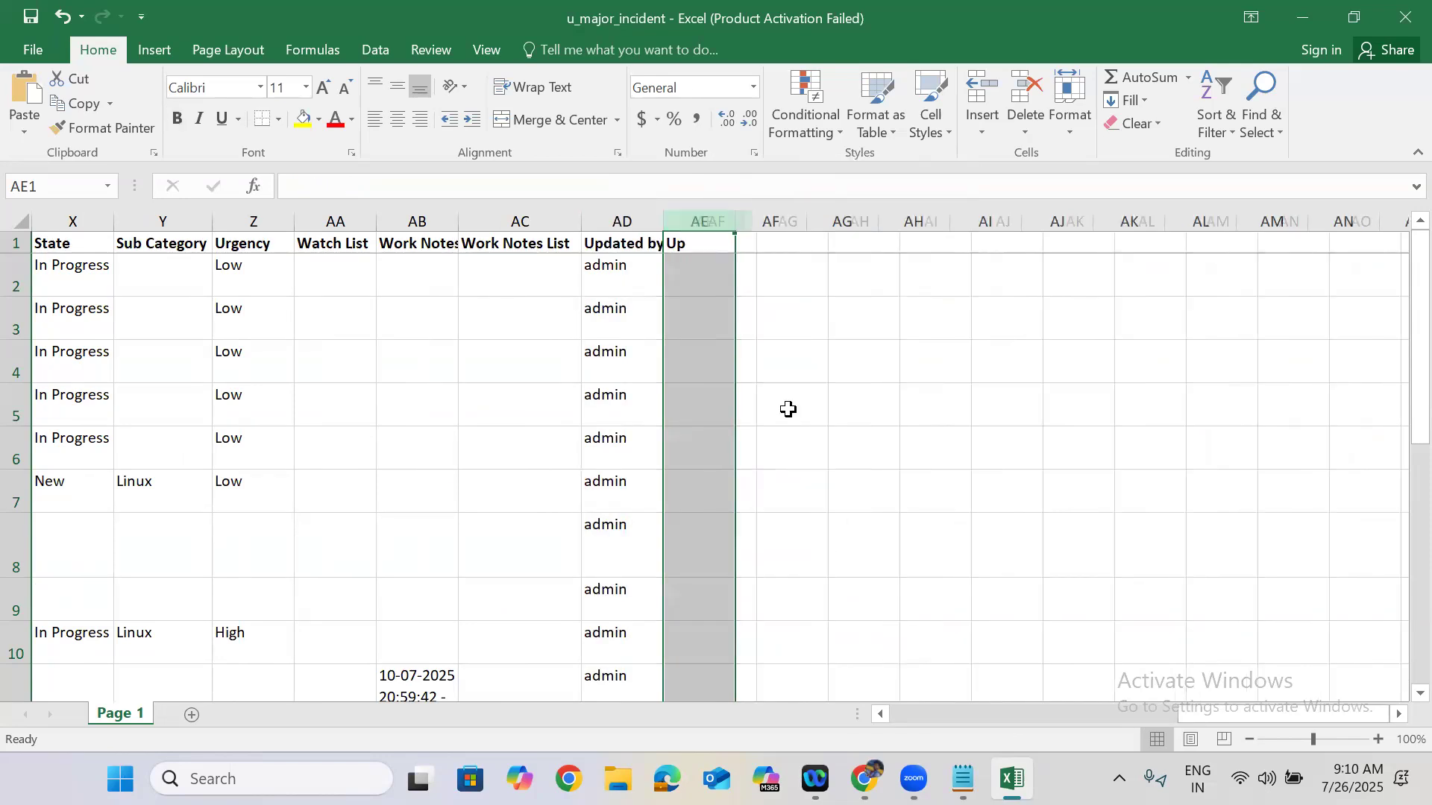
left_click_drag(1219, 710, 901, 719)
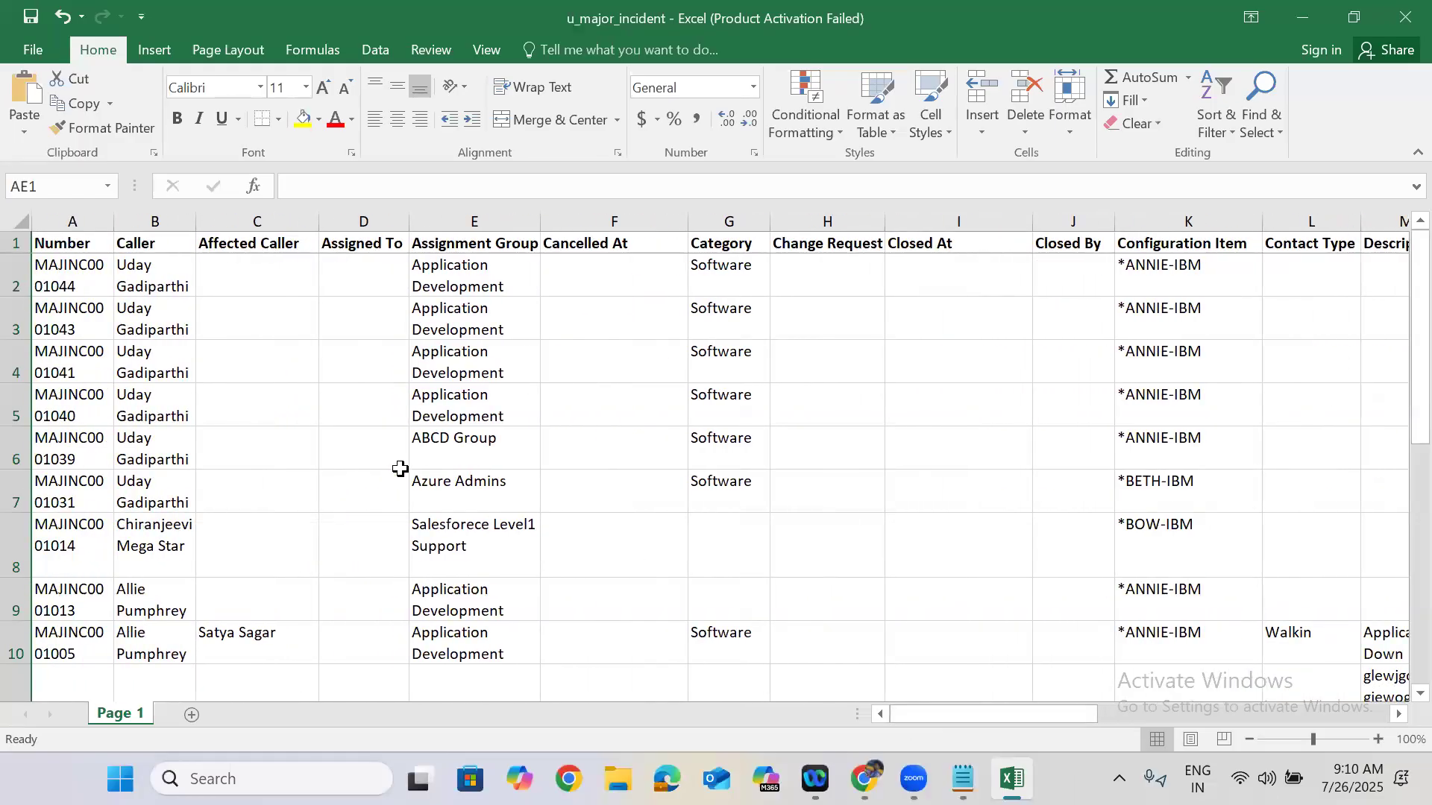
Select cell A2, then the whole first incident row for MAJINC0001044
left_click(84, 265)
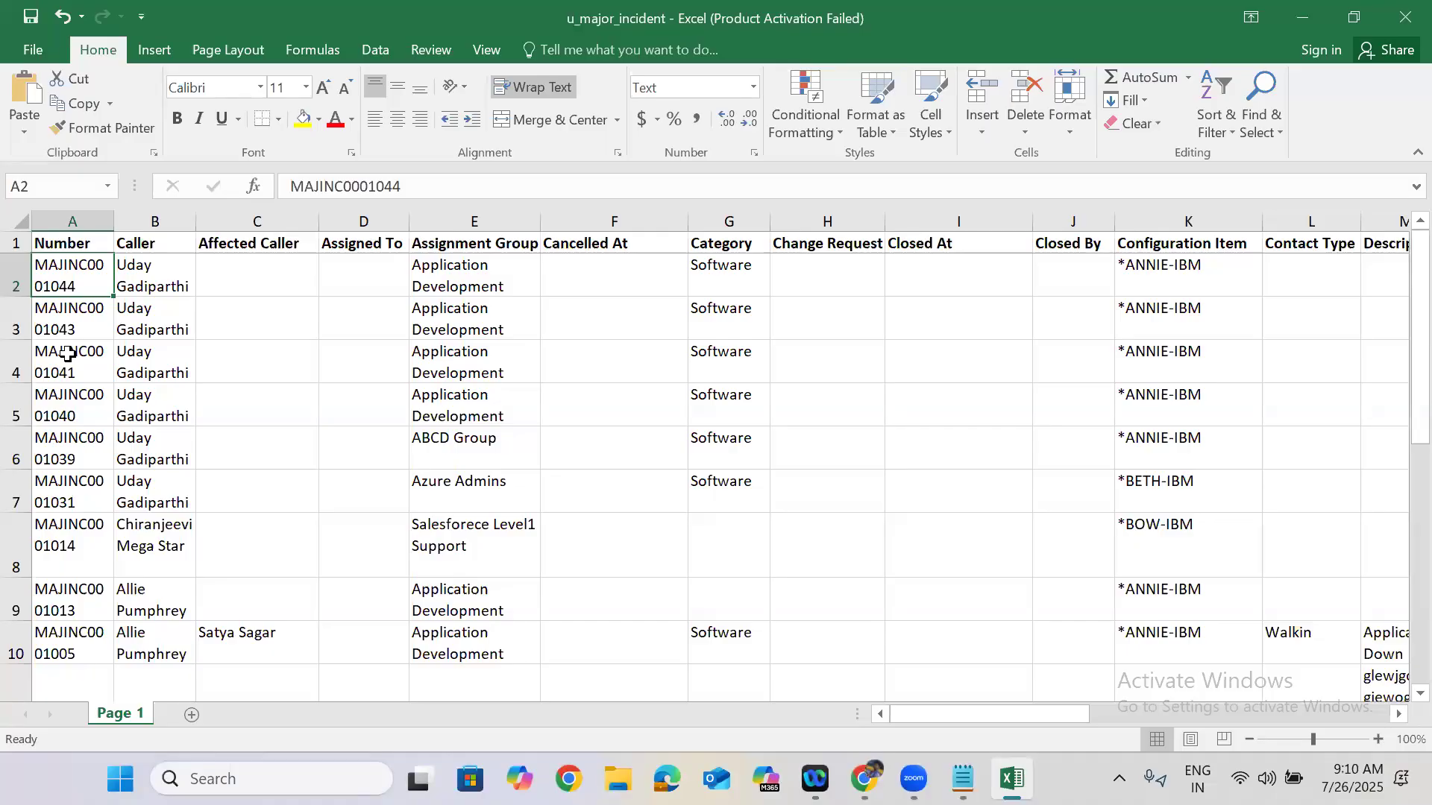
left_click(16, 276)
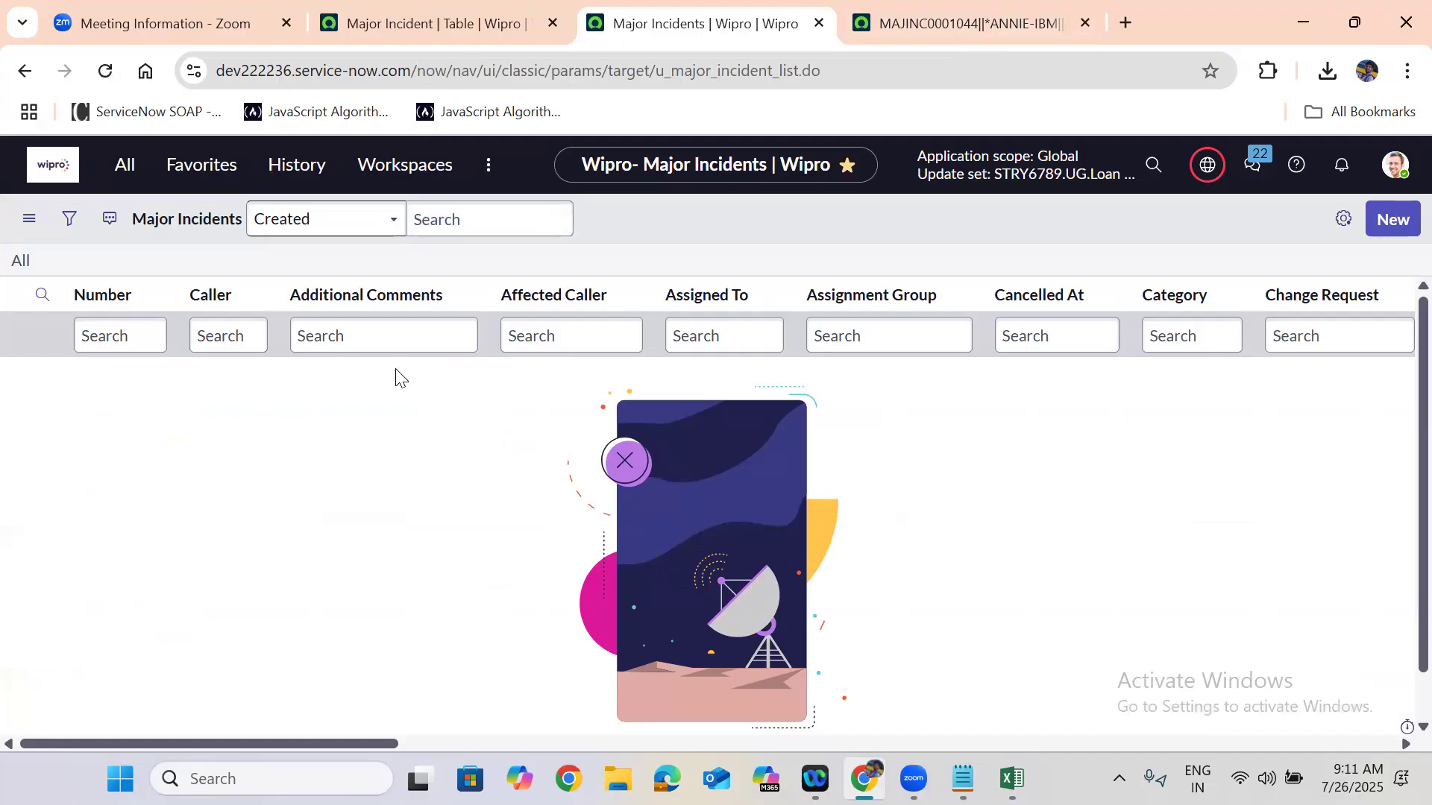
left_click(1012, 779)
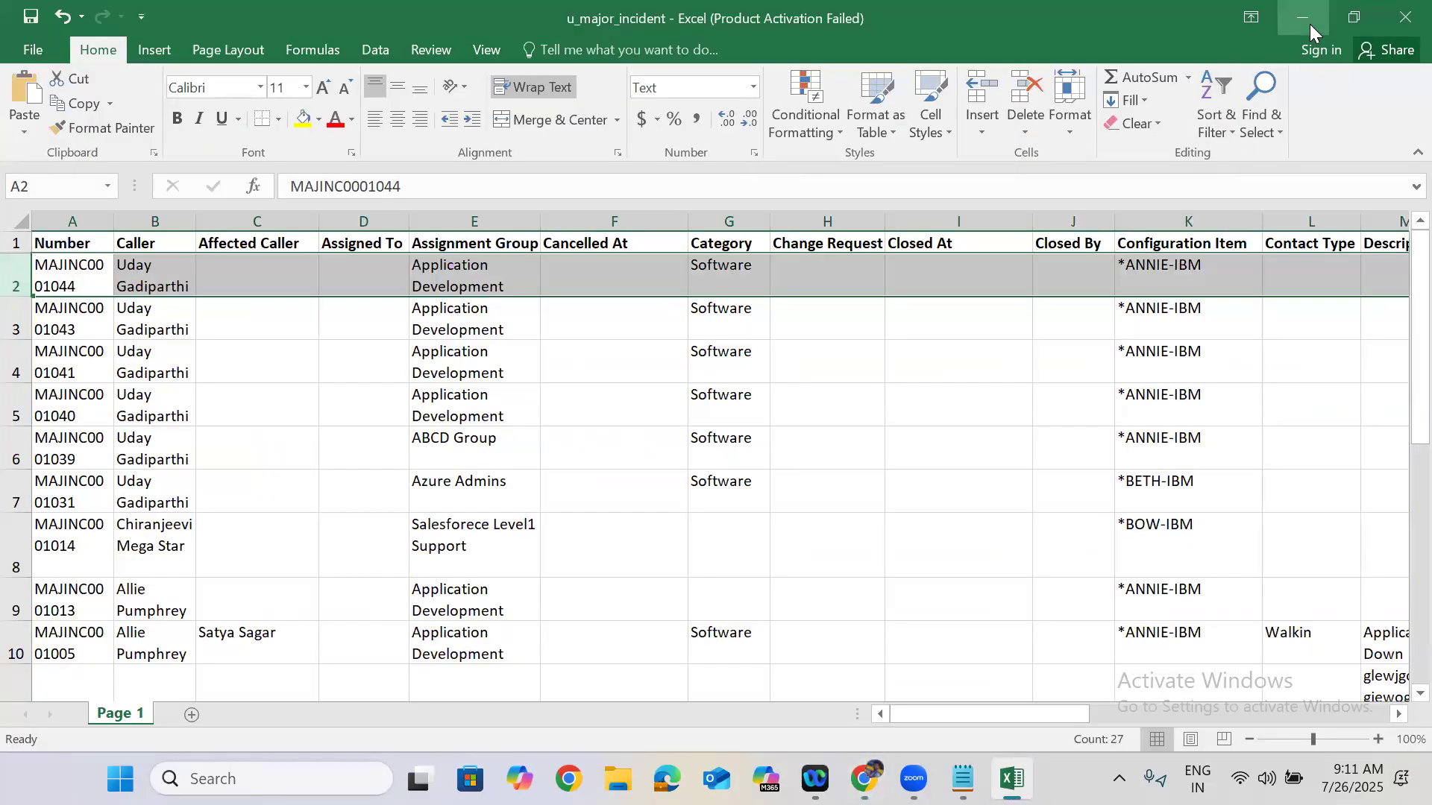
left_click(1309, 24)
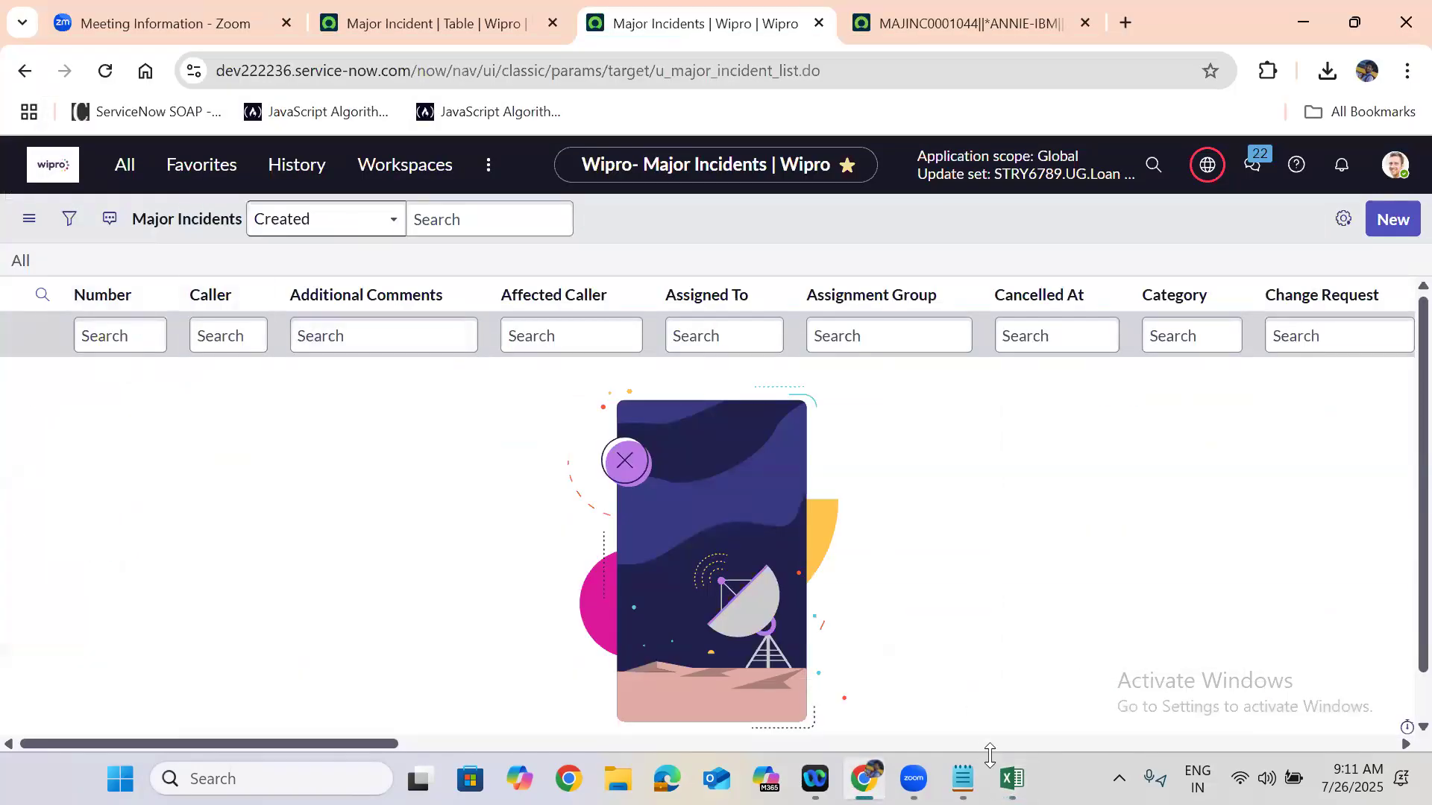
left_click(1012, 779)
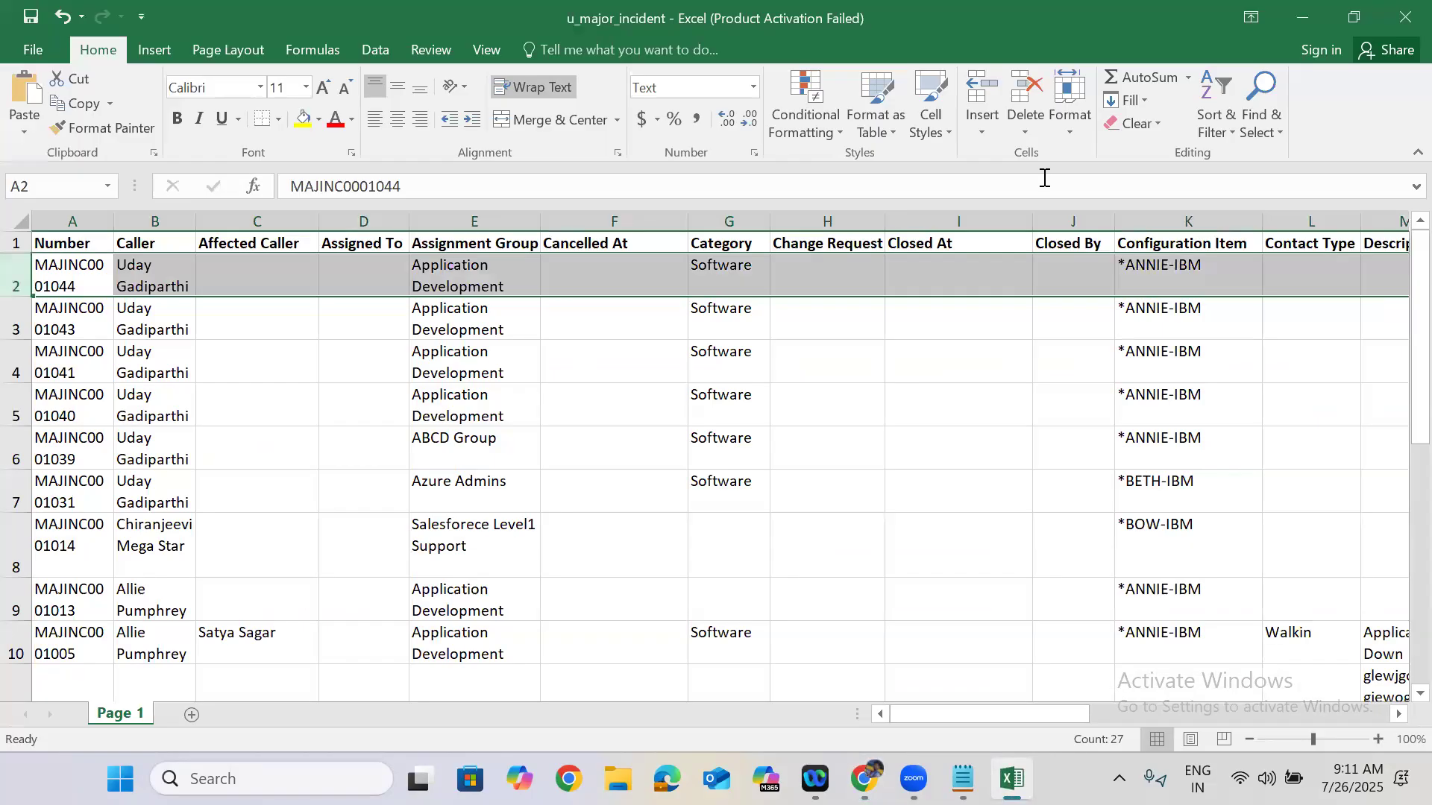
left_click(1318, 12)
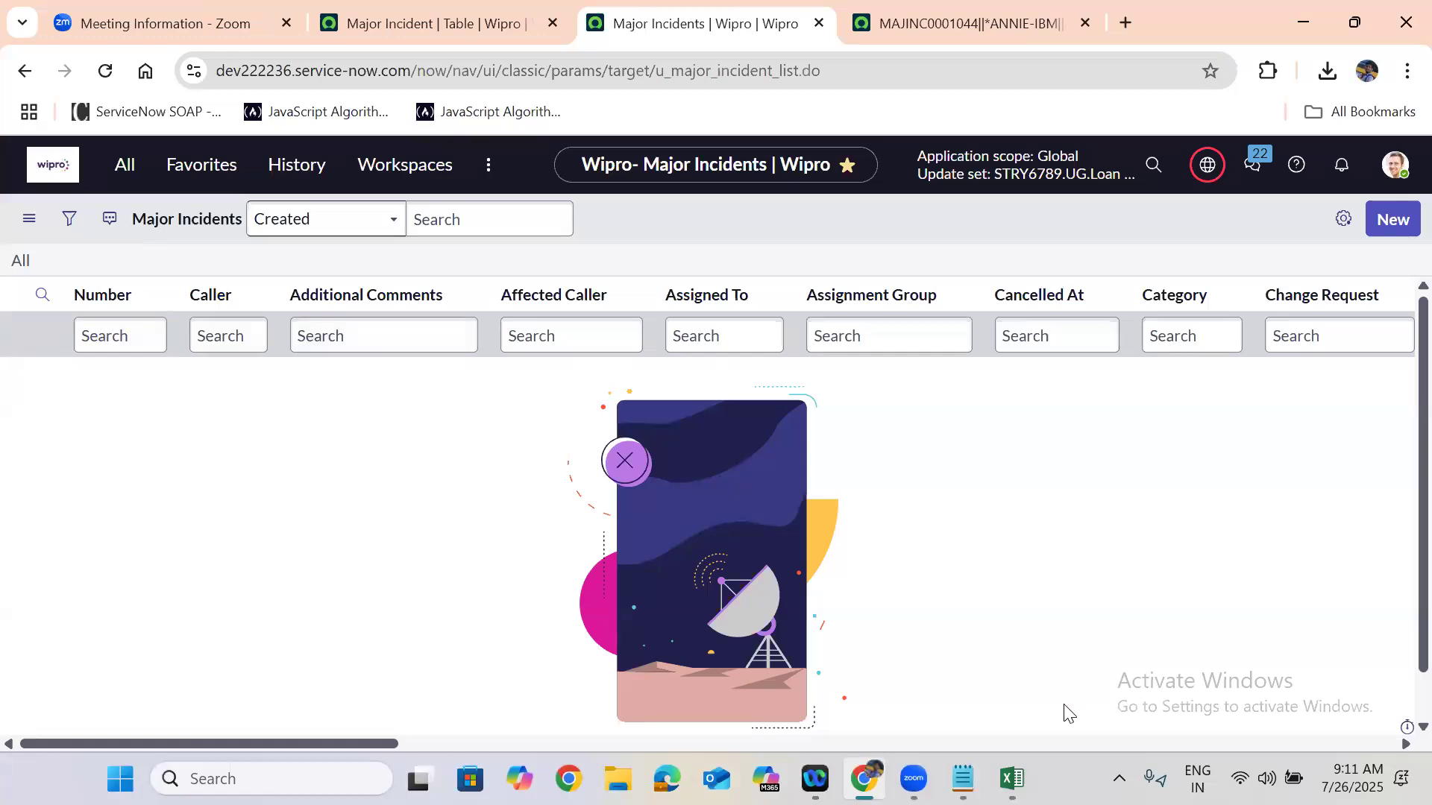
left_click(1011, 778)
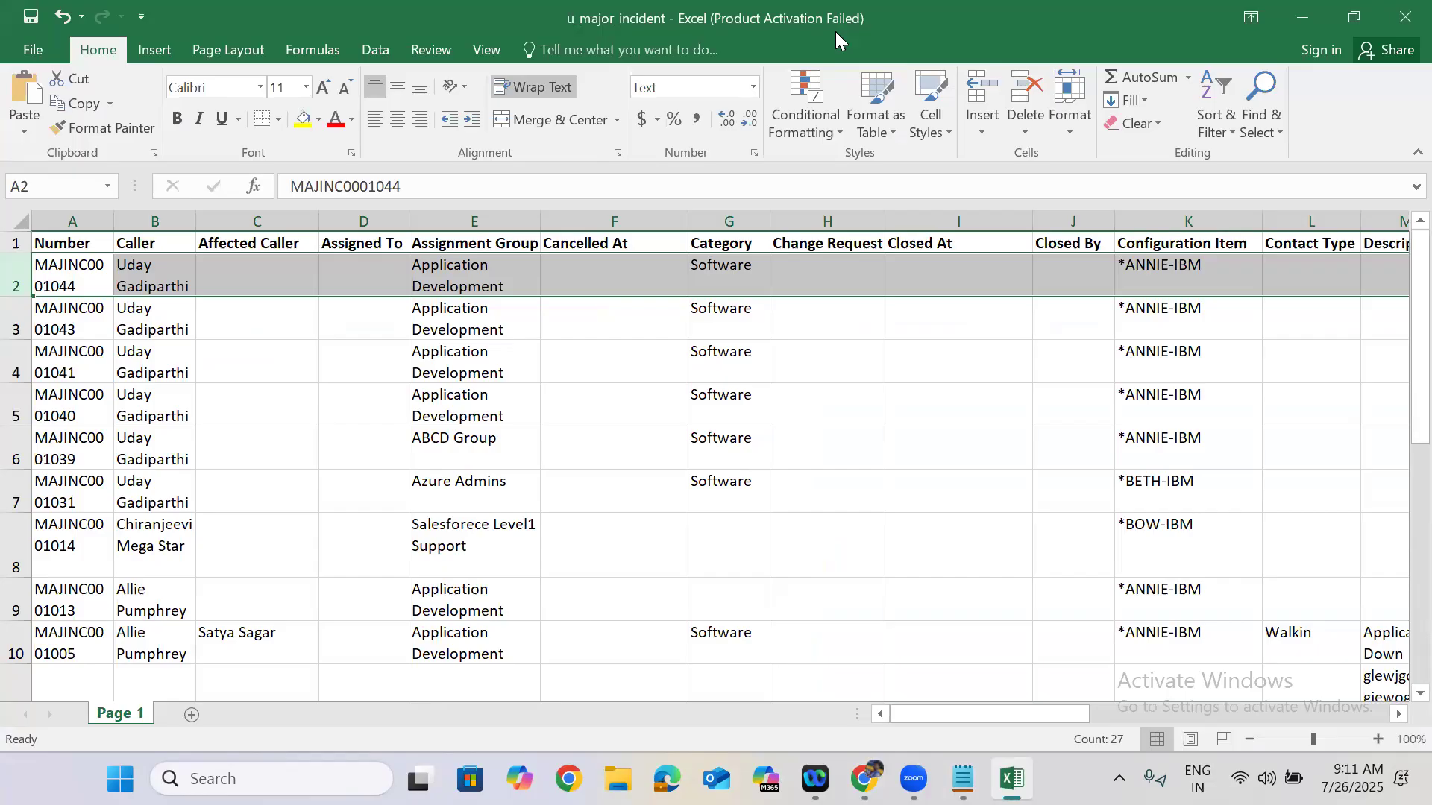
left_click(1303, 16)
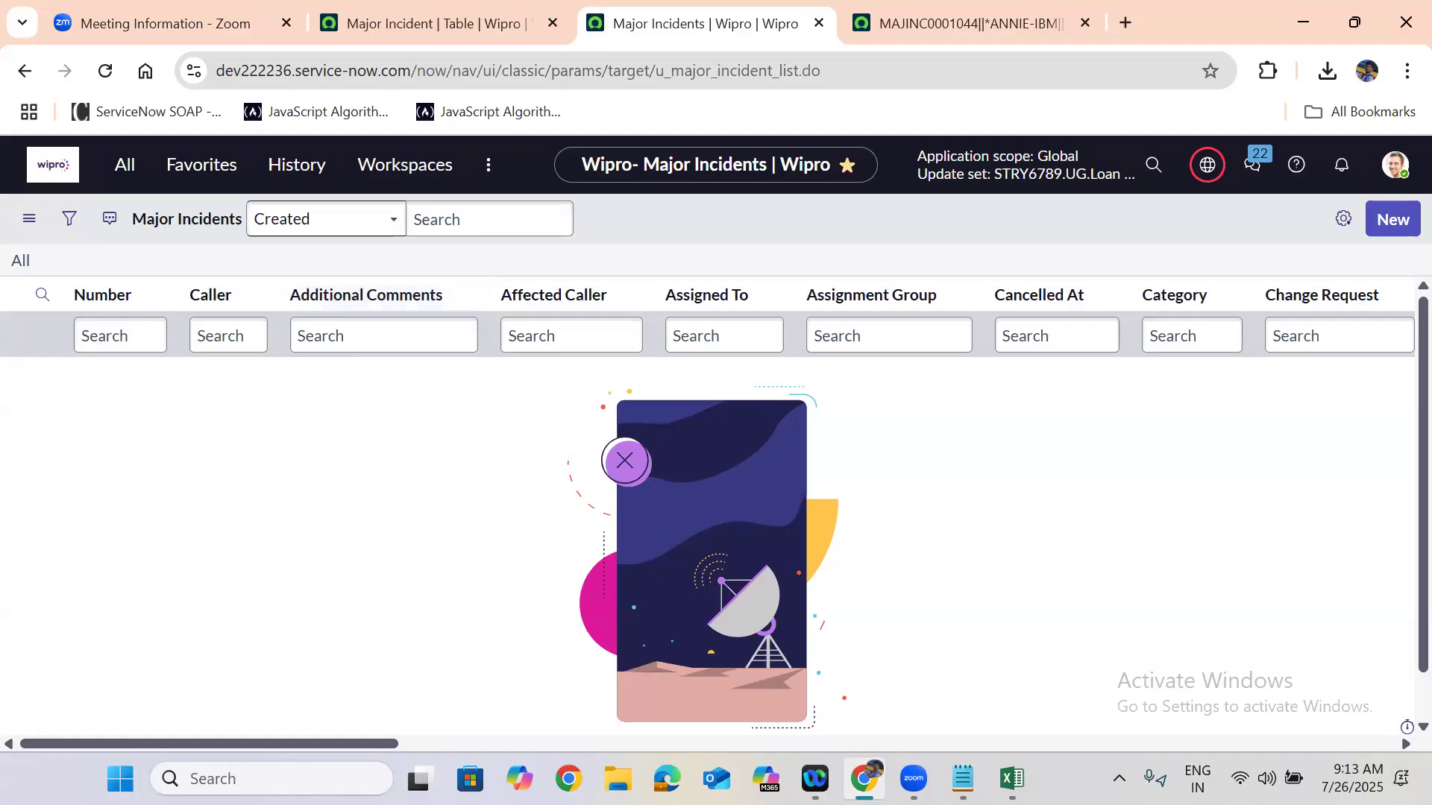
left_click(1011, 779)
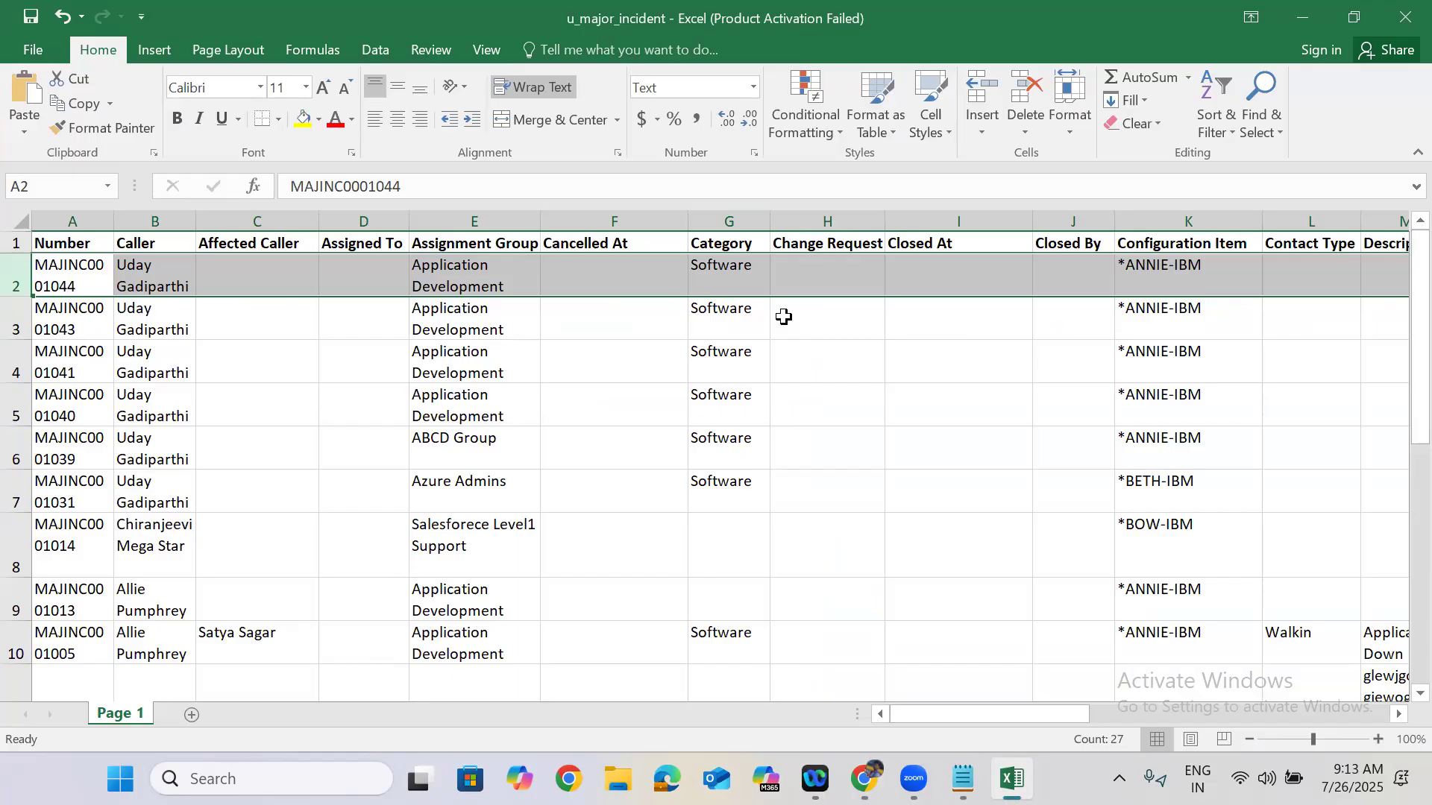
left_click(1308, 24)
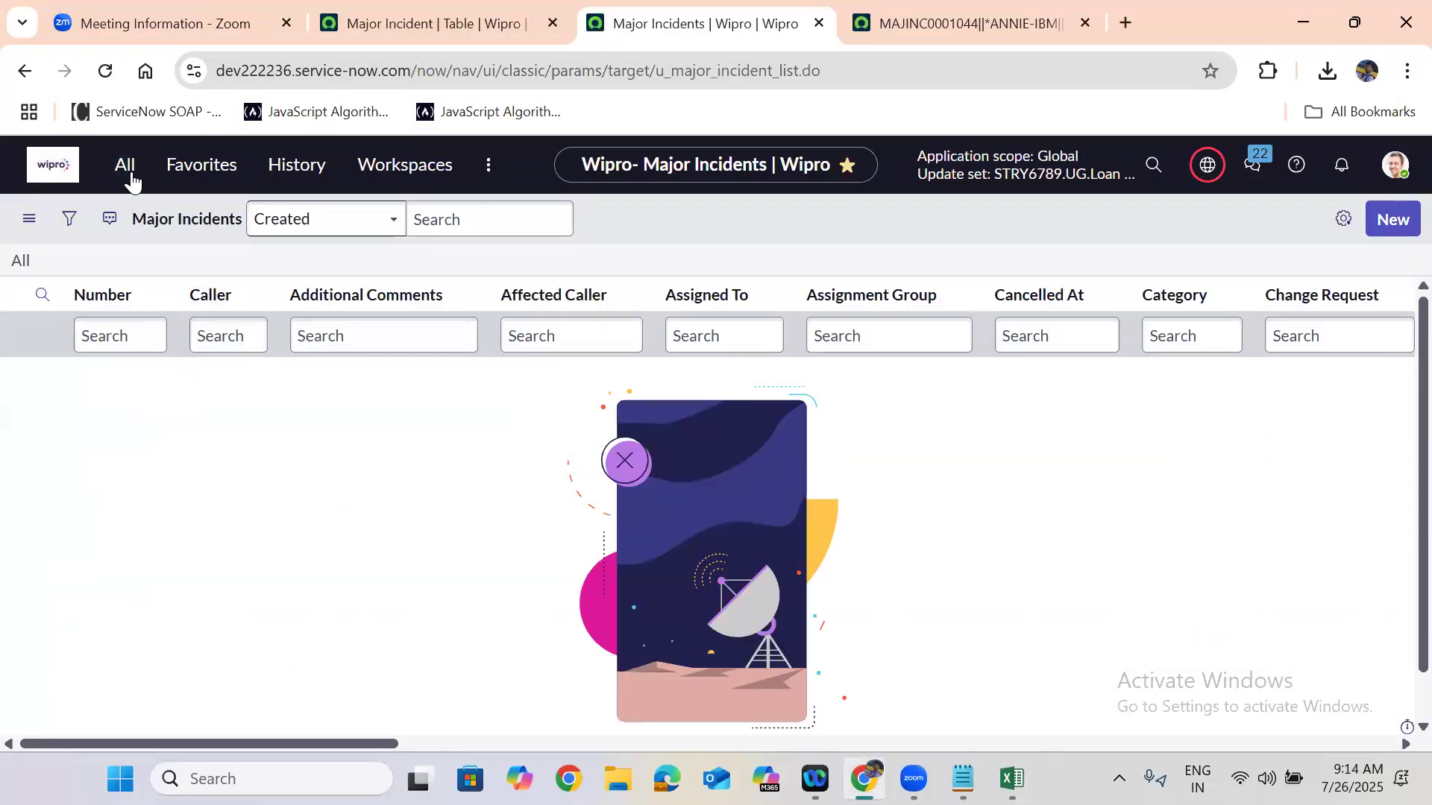
Open System Definition > Tables and start a new table labelled 'TempMajor Incident'
left_click(449, 3)
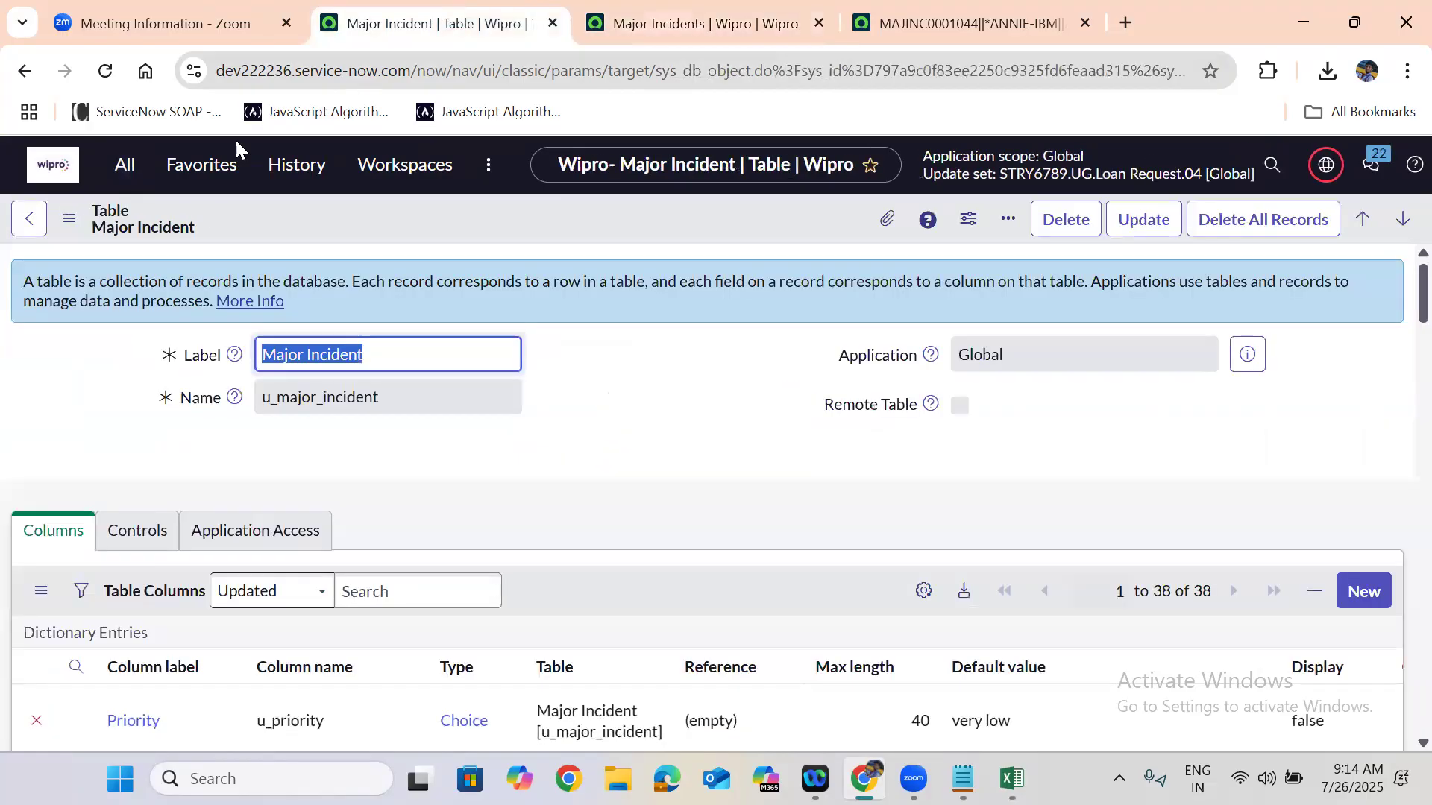
left_click(128, 165)
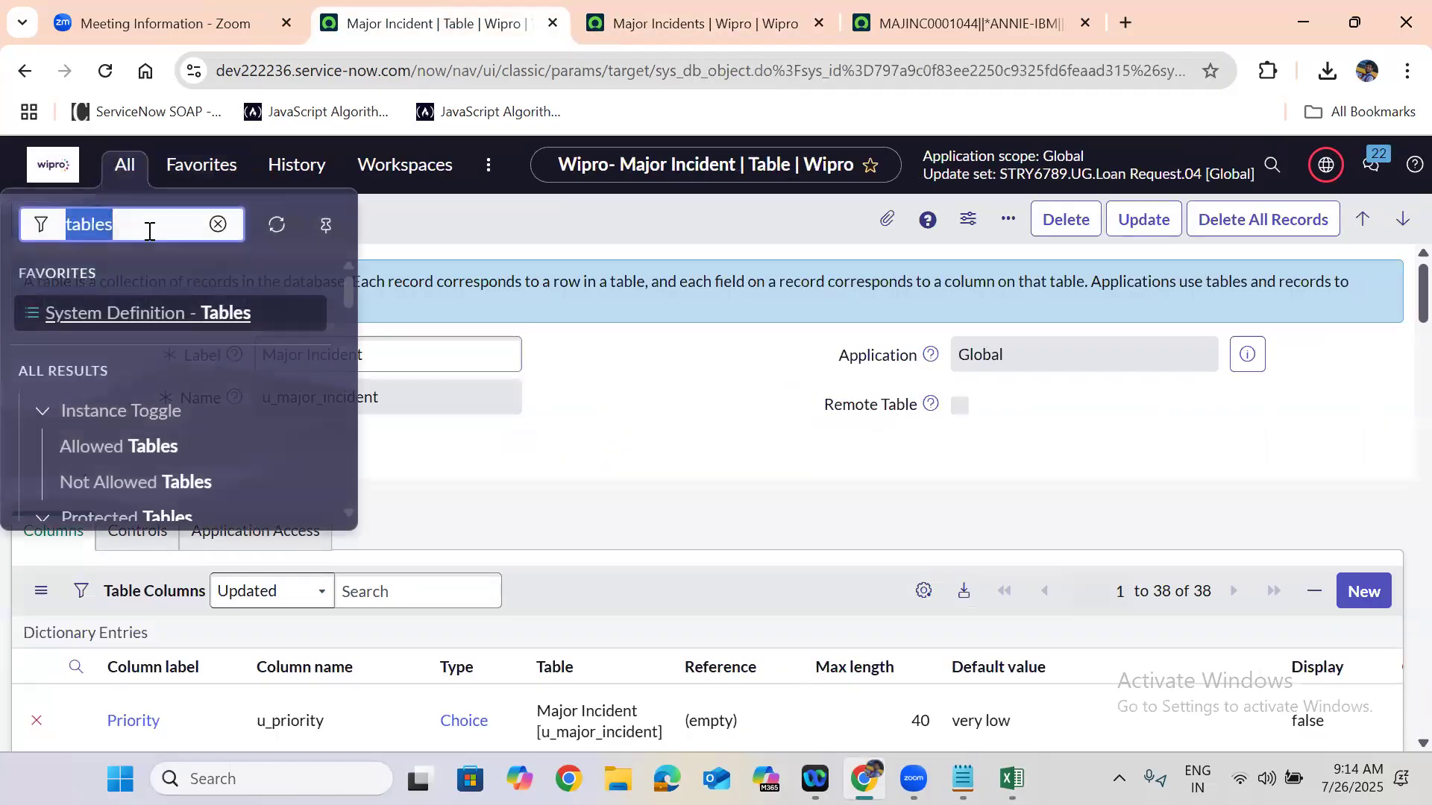
left_click(157, 312)
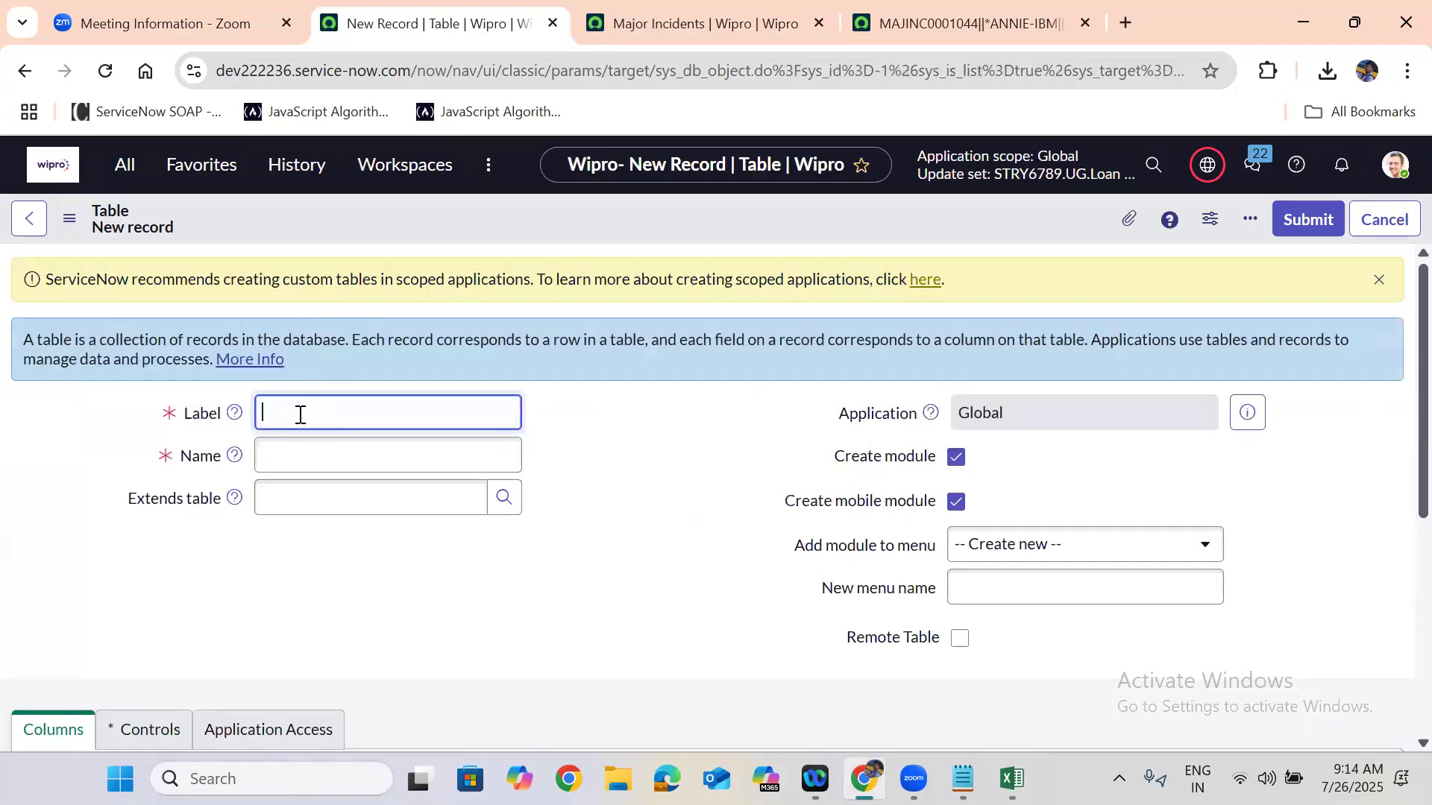
type("TempMajor Incident")
Let the name auto-fill to u_temp_major_incident and set the parent table to Import Set Row
left_click(319, 534)
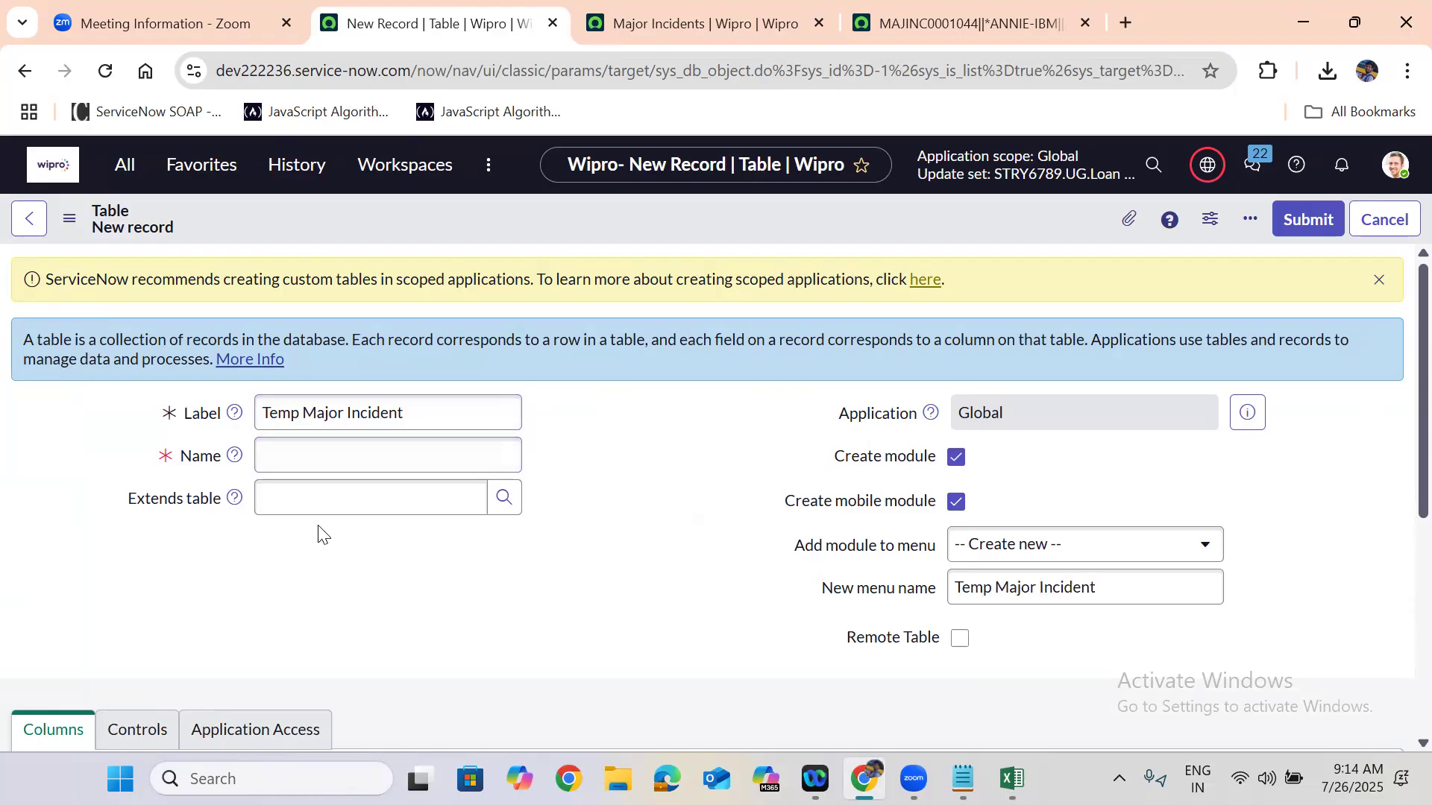
left_click(285, 491)
type("ime")
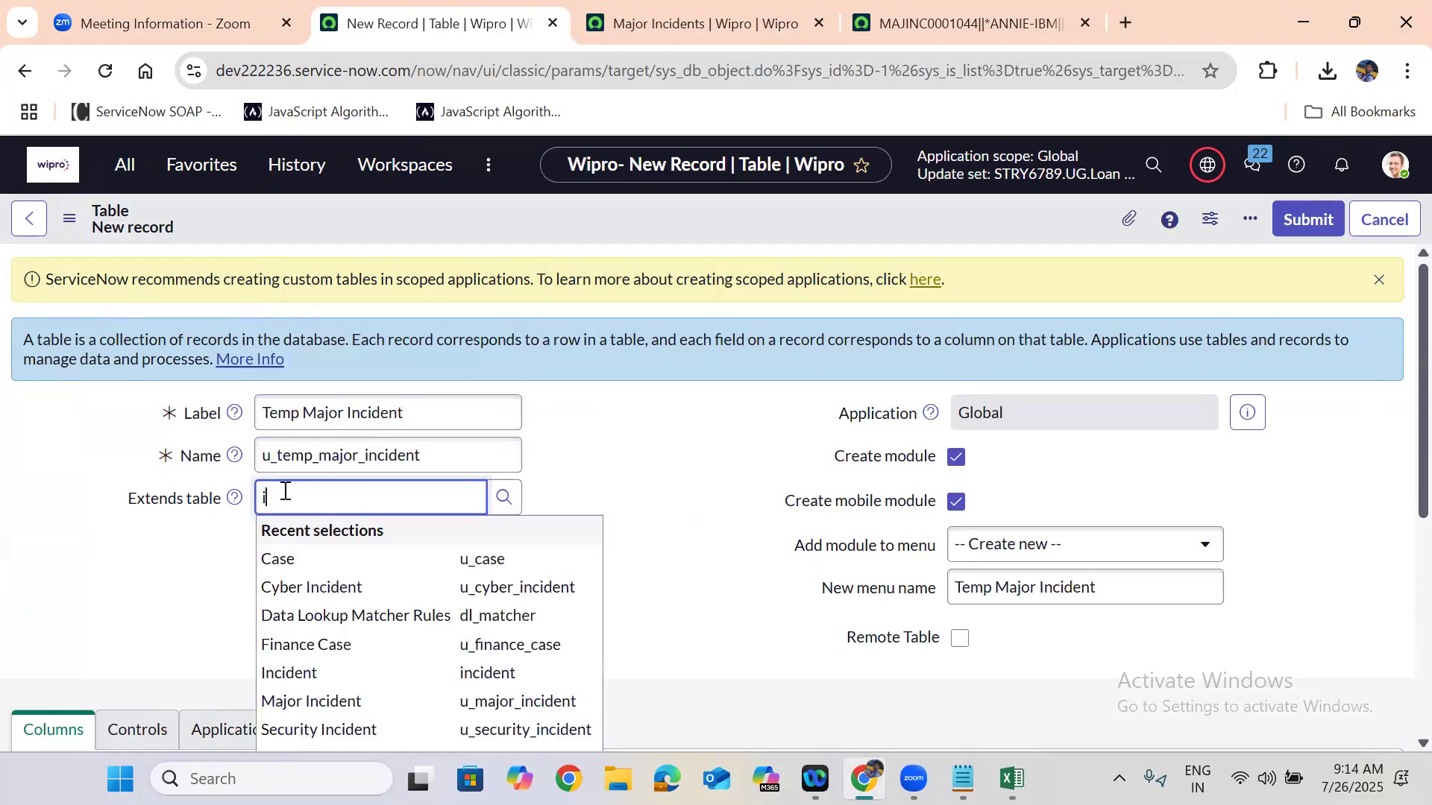
key("BackSpace")
type("po")
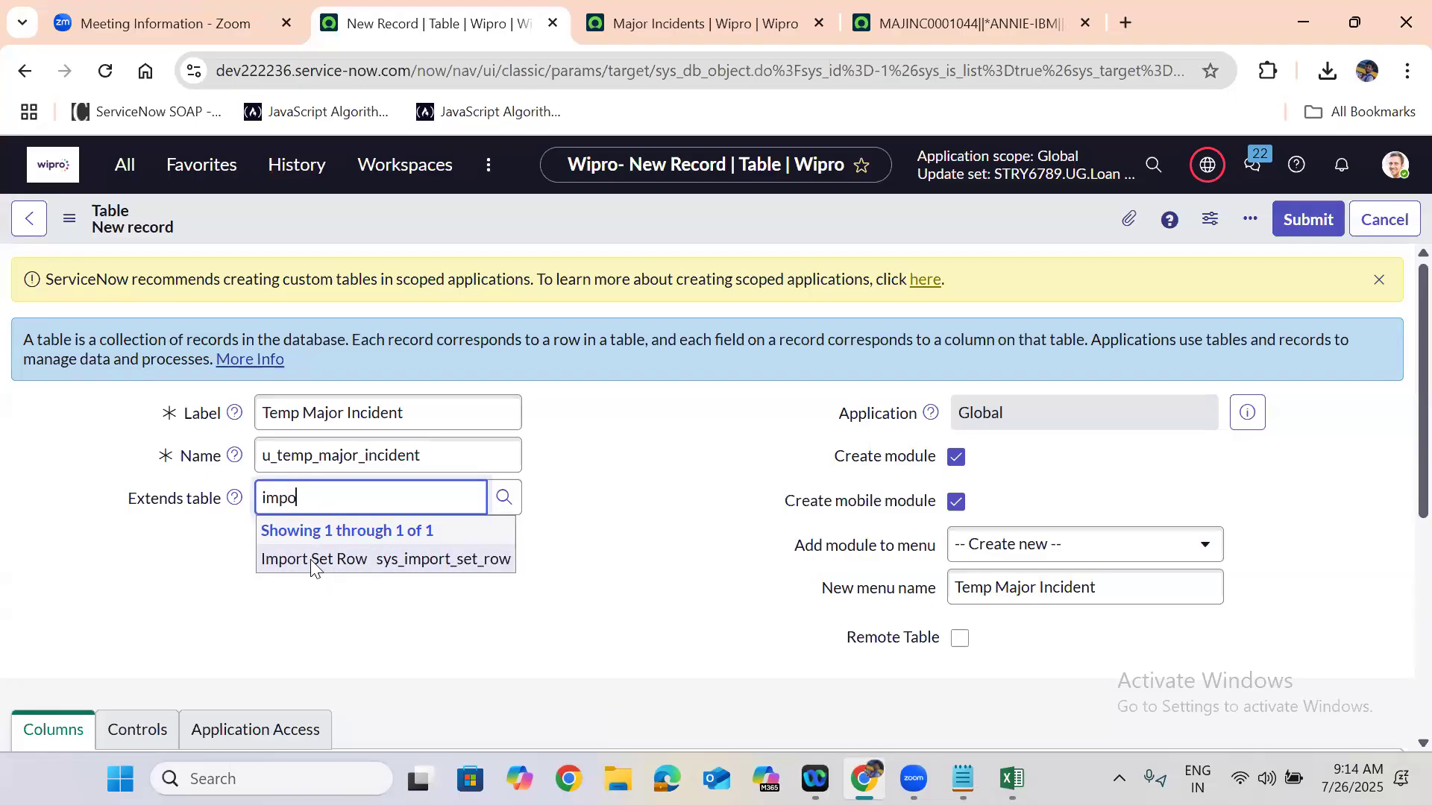
left_click(312, 561)
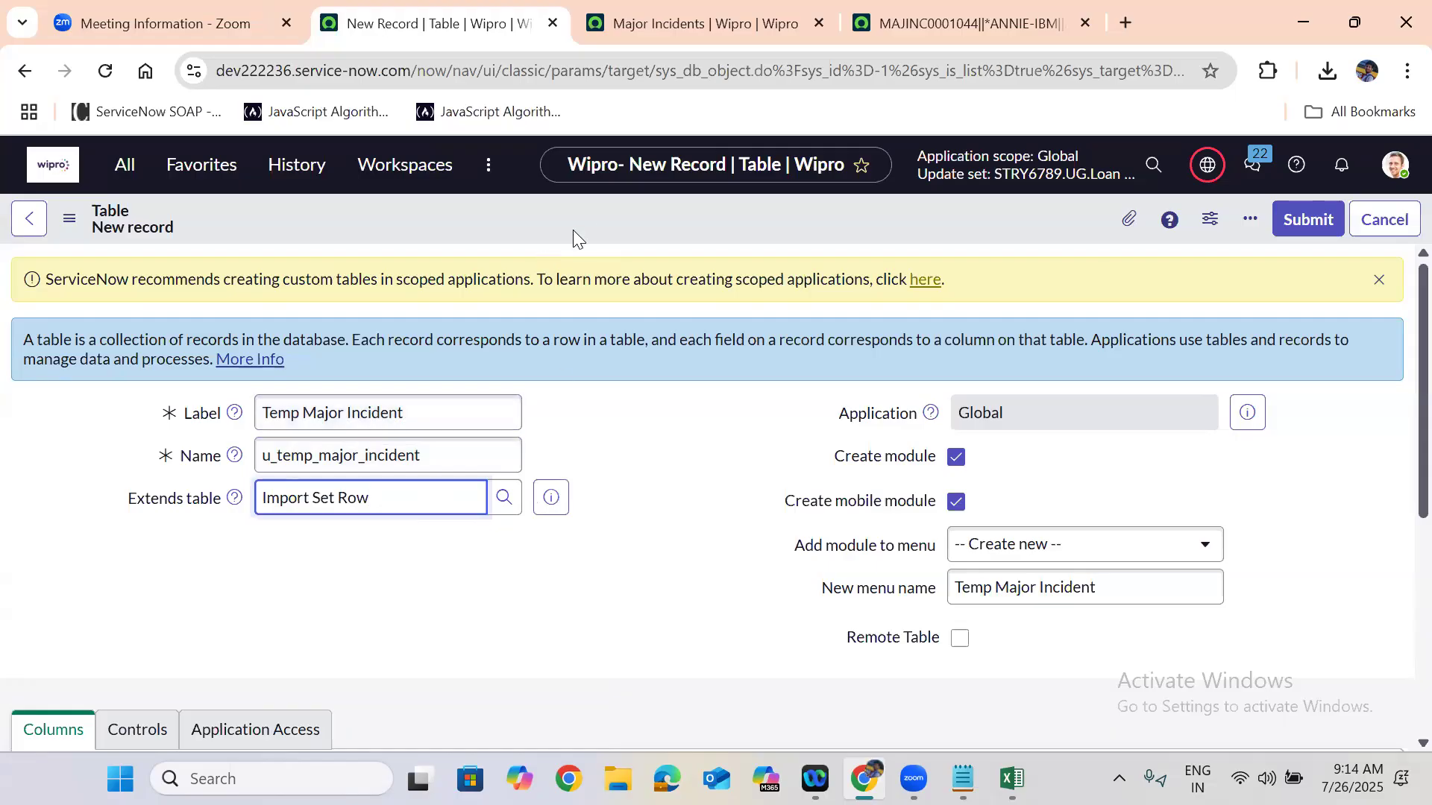
Append 1 to the taken table name and label, then save it as Temp Major Incident1 (u_temp_major_incident1)
right_click(583, 212)
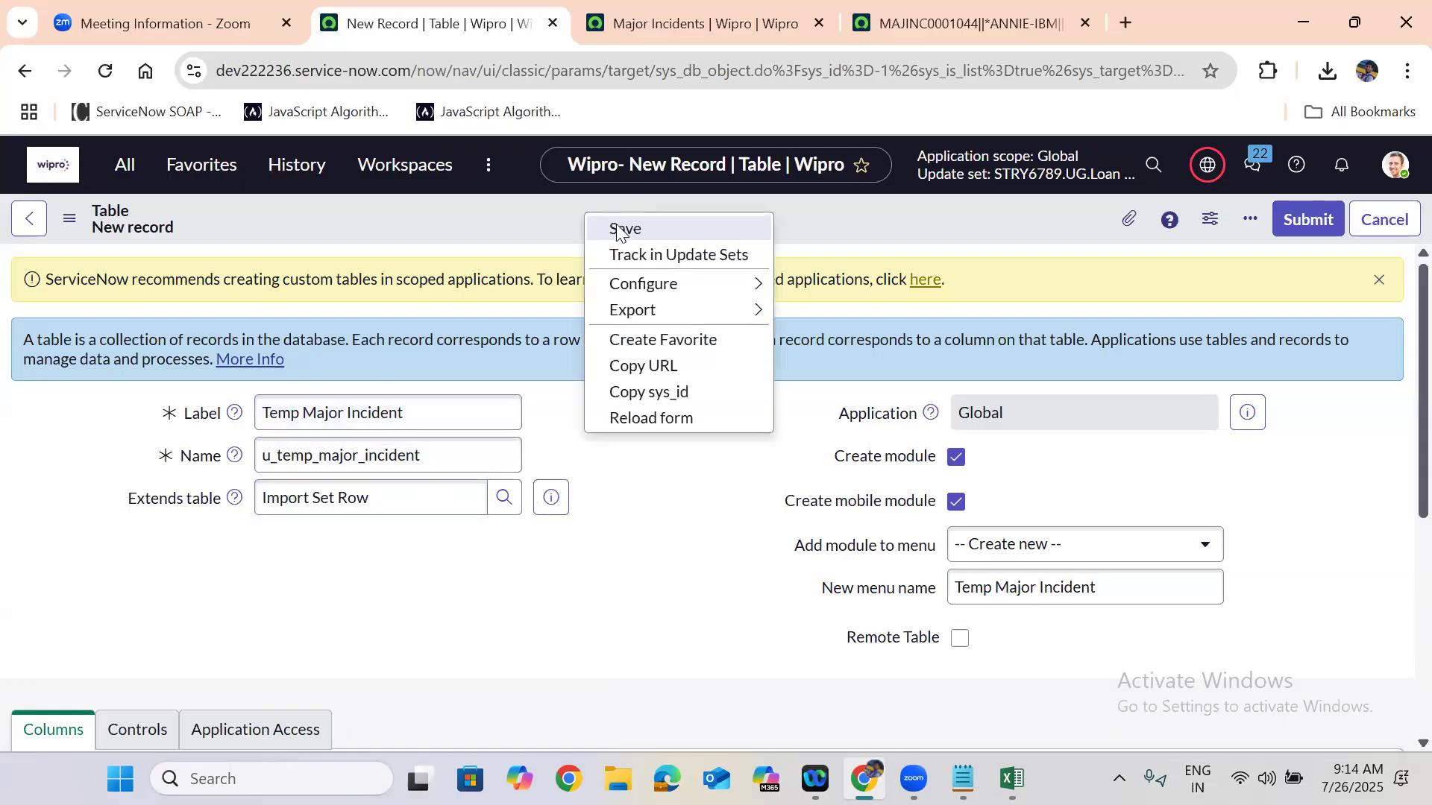
left_click(619, 231)
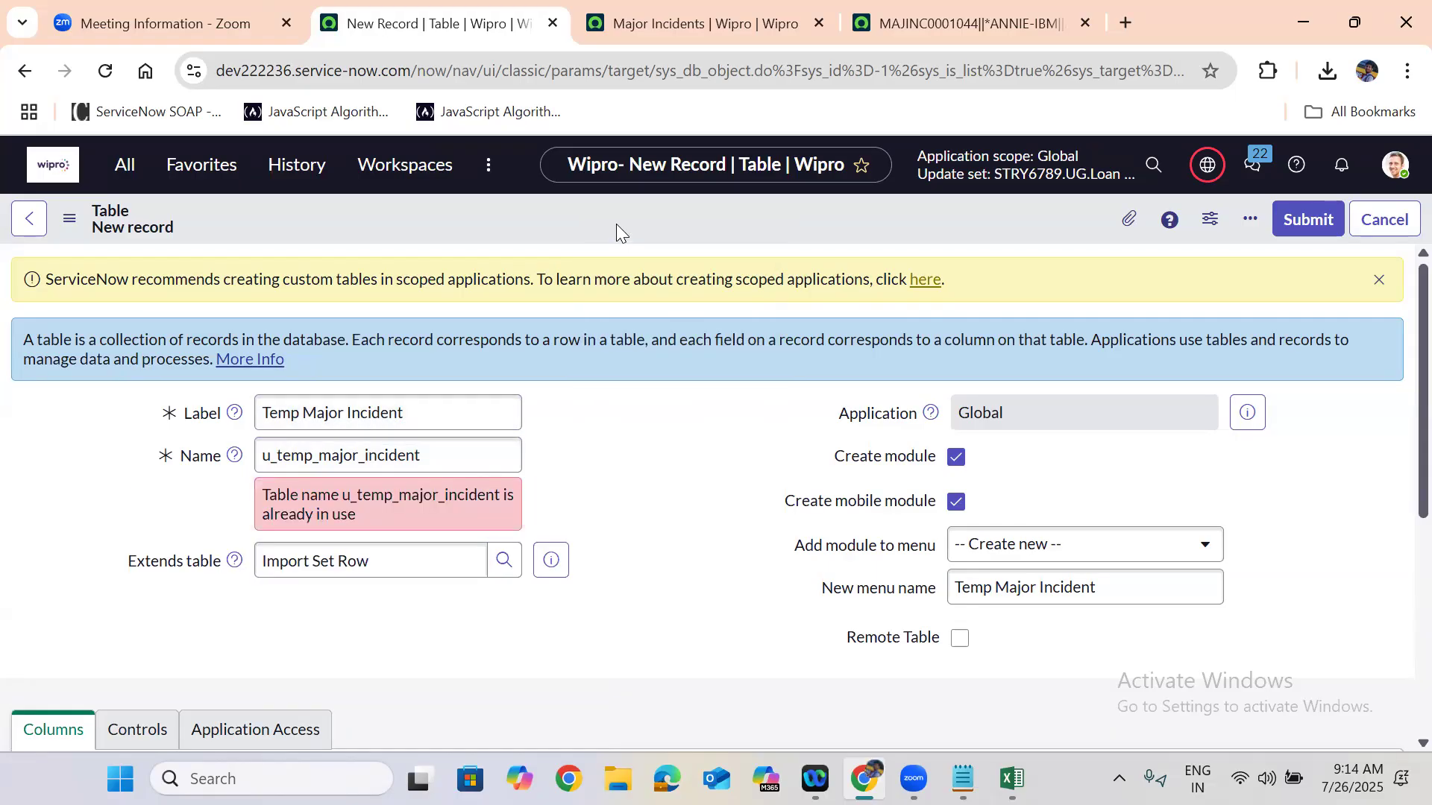
left_click(433, 458)
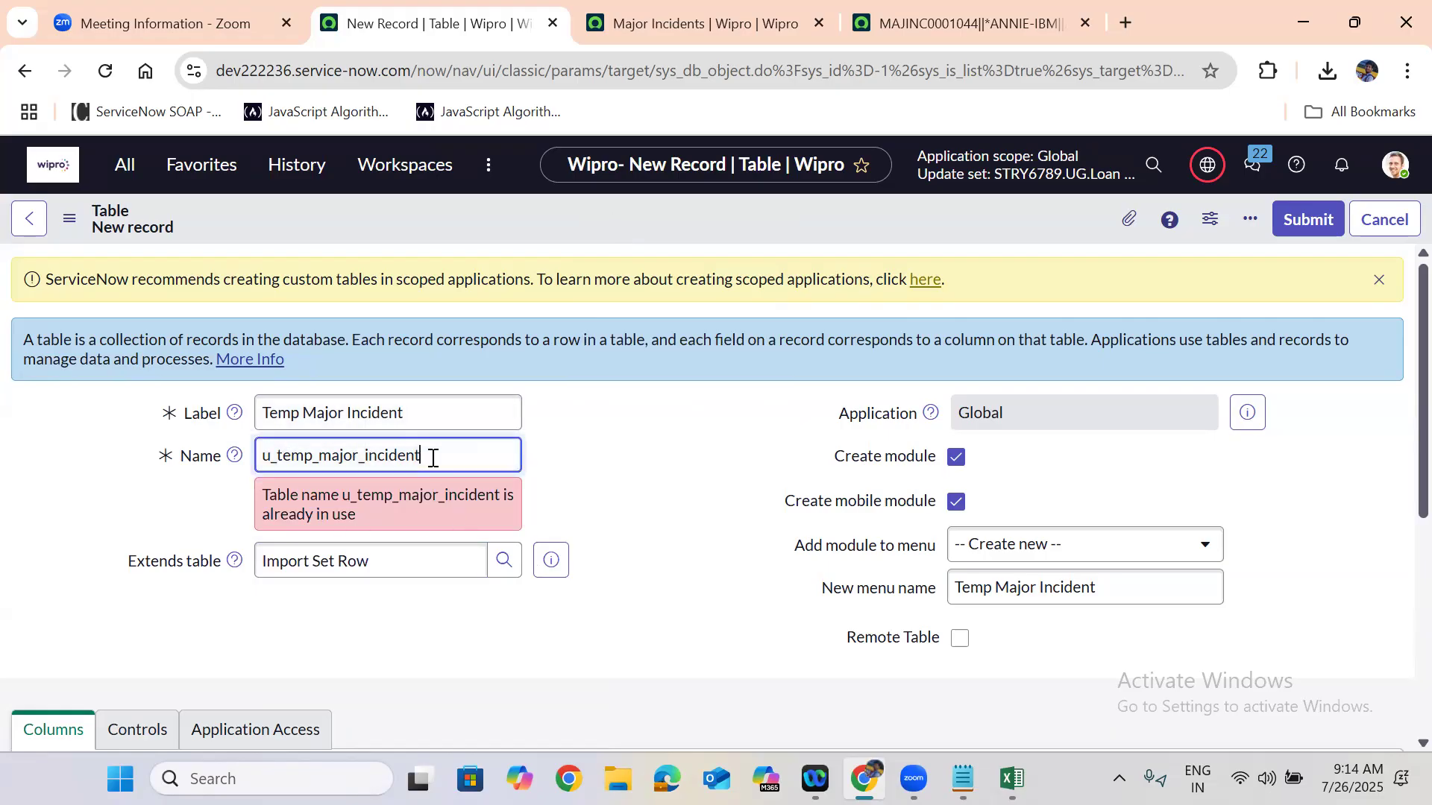
type("1")
left_click(440, 415)
type("1")
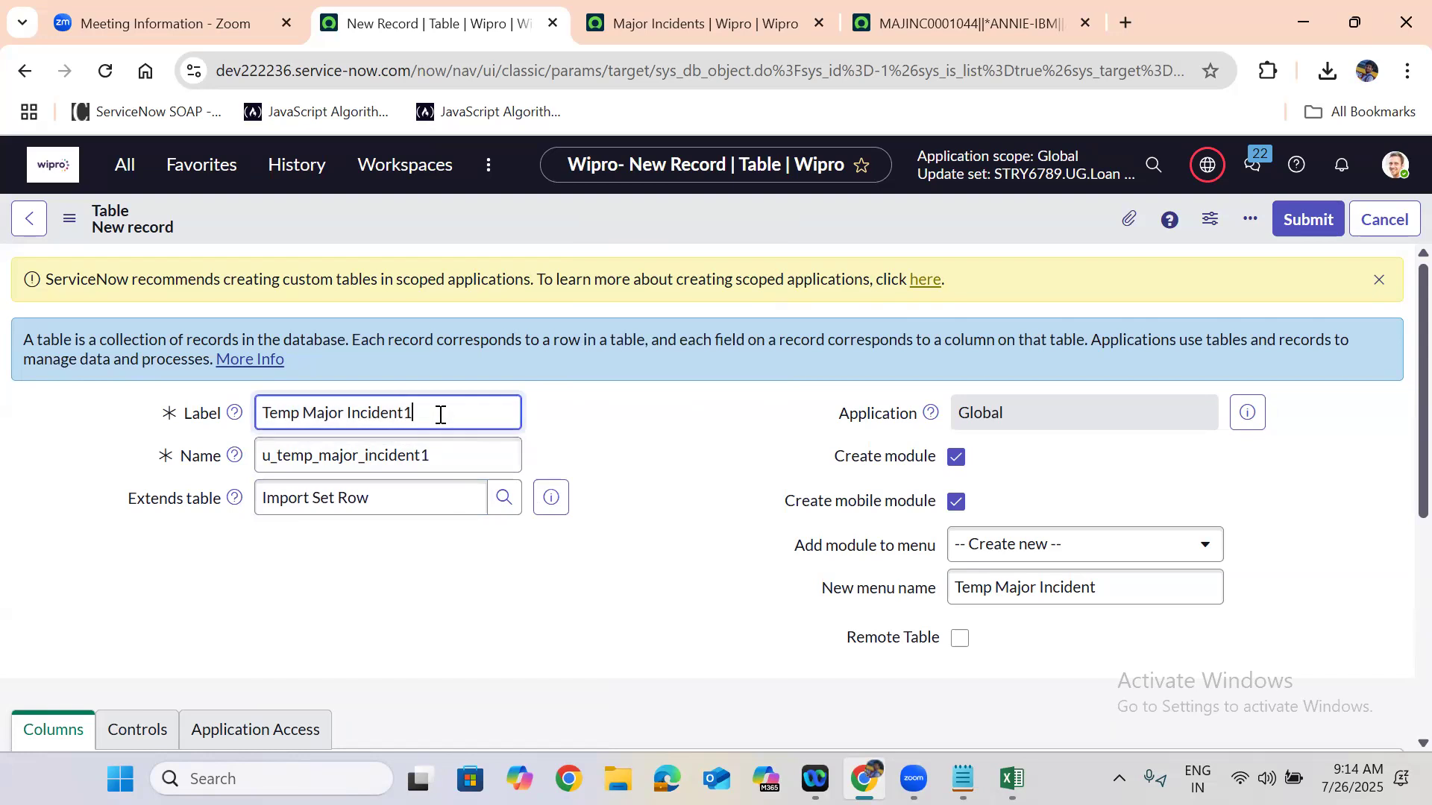
left_click(601, 481)
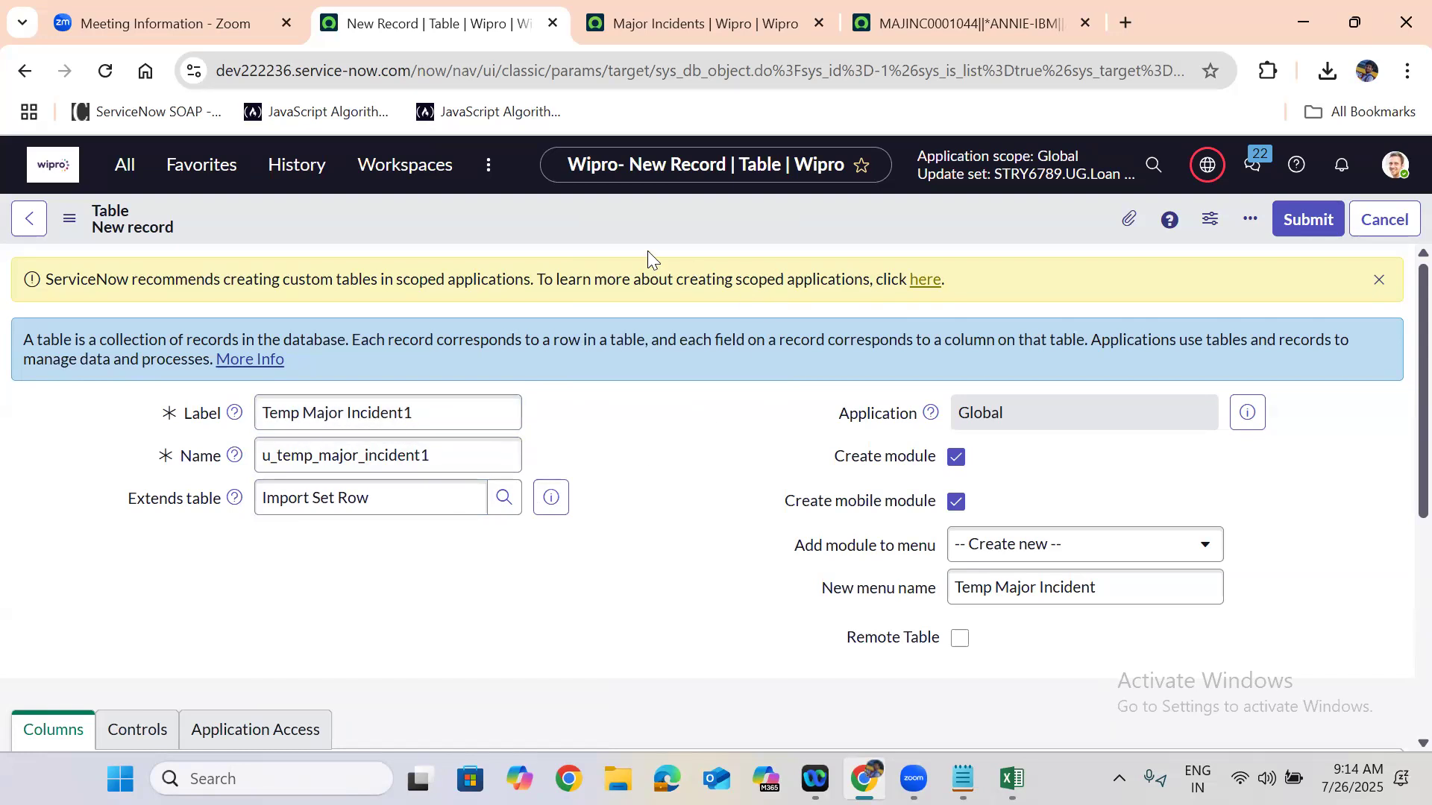
right_click(626, 211)
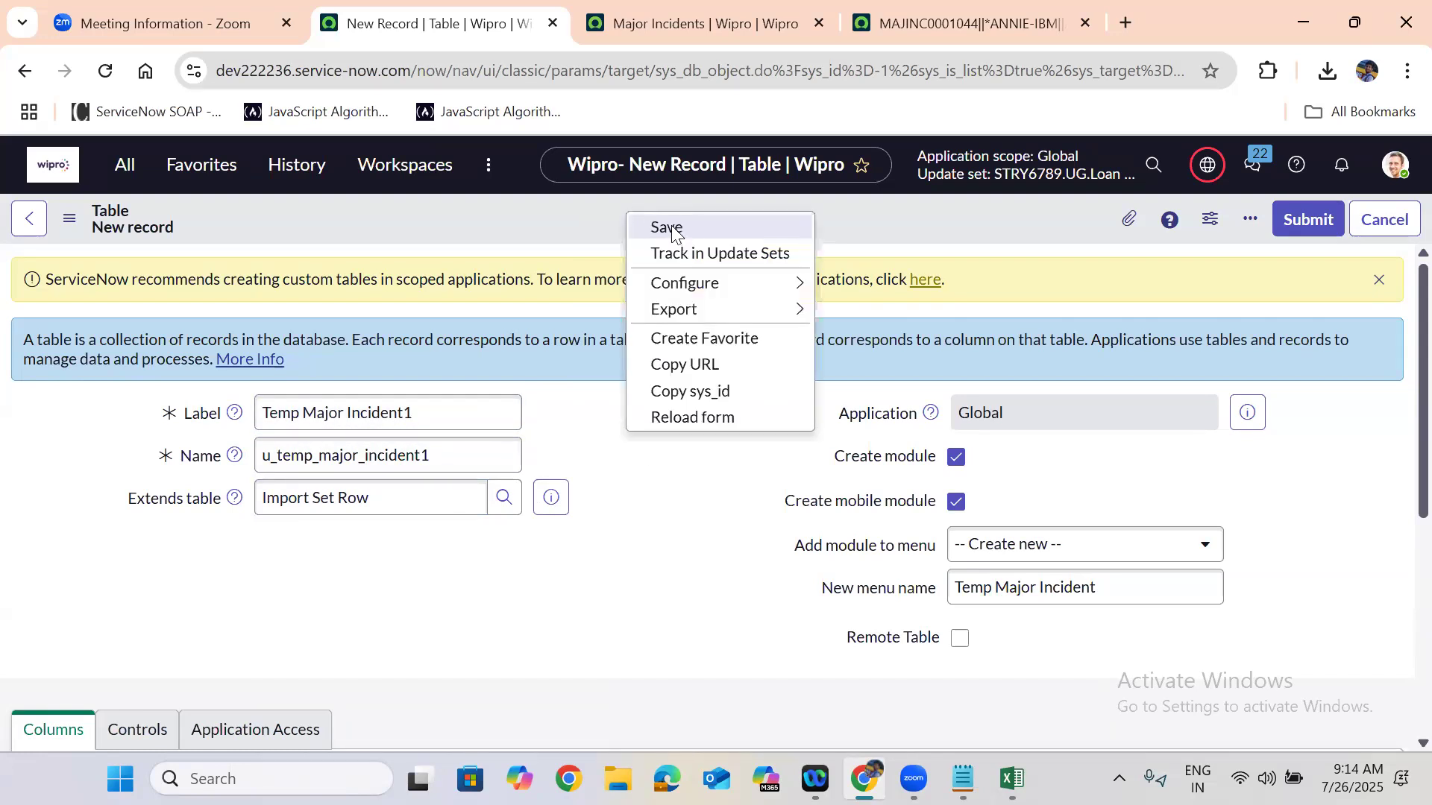
left_click(671, 229)
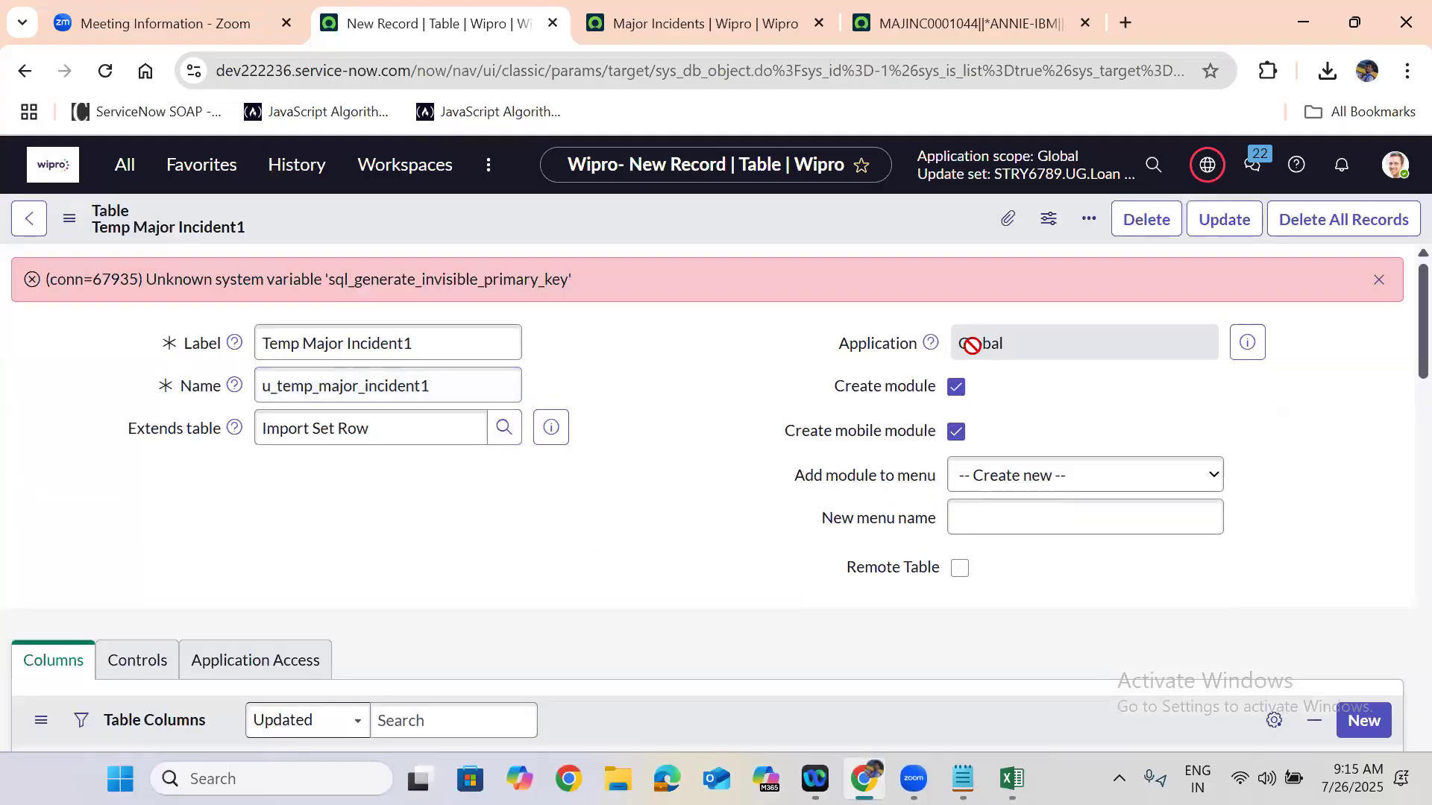
Dismiss the red error banner and go to the Caller search box in the Major Incidents list
left_click(1378, 280)
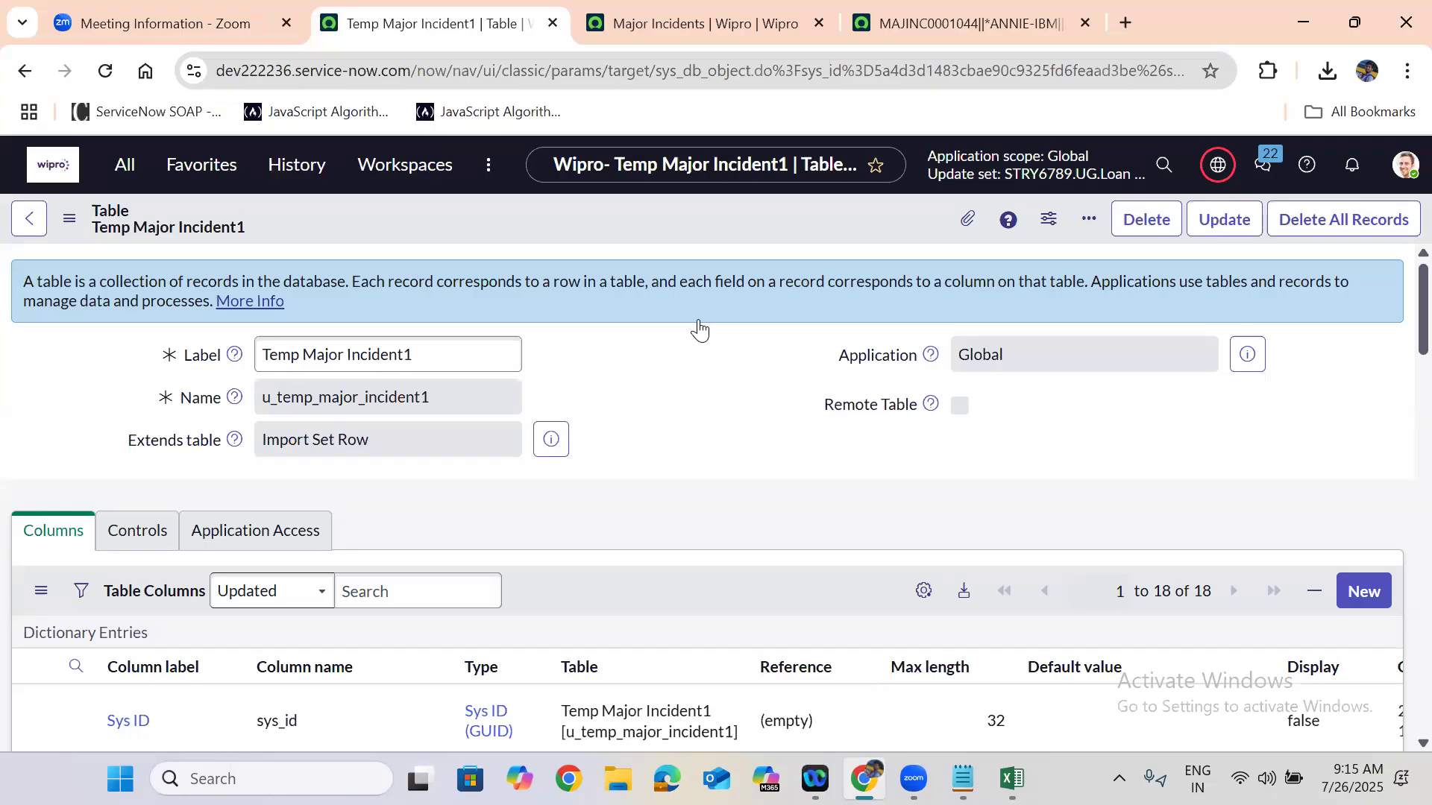
mouse_move(1012, 778)
left_click(658, 12)
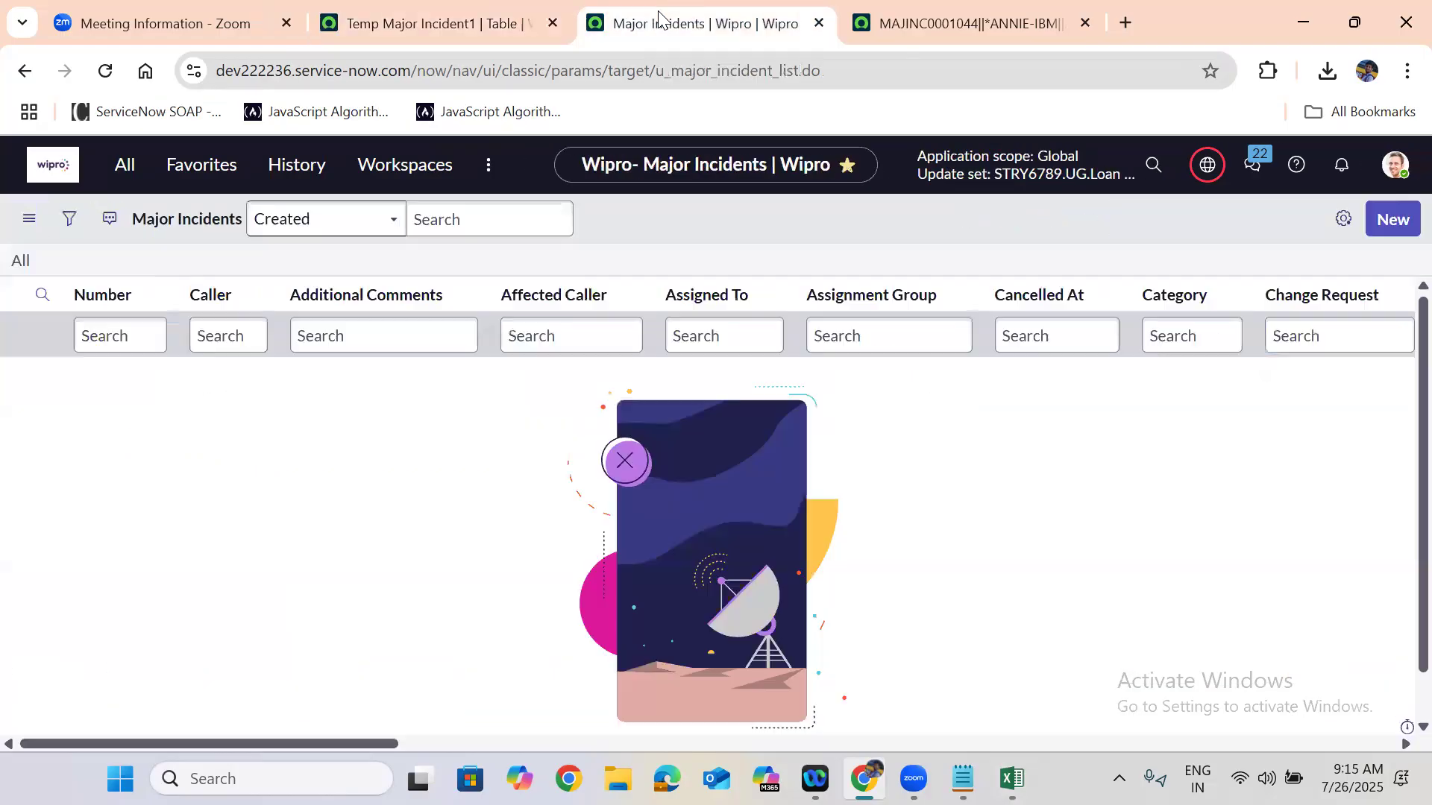
left_click(212, 342)
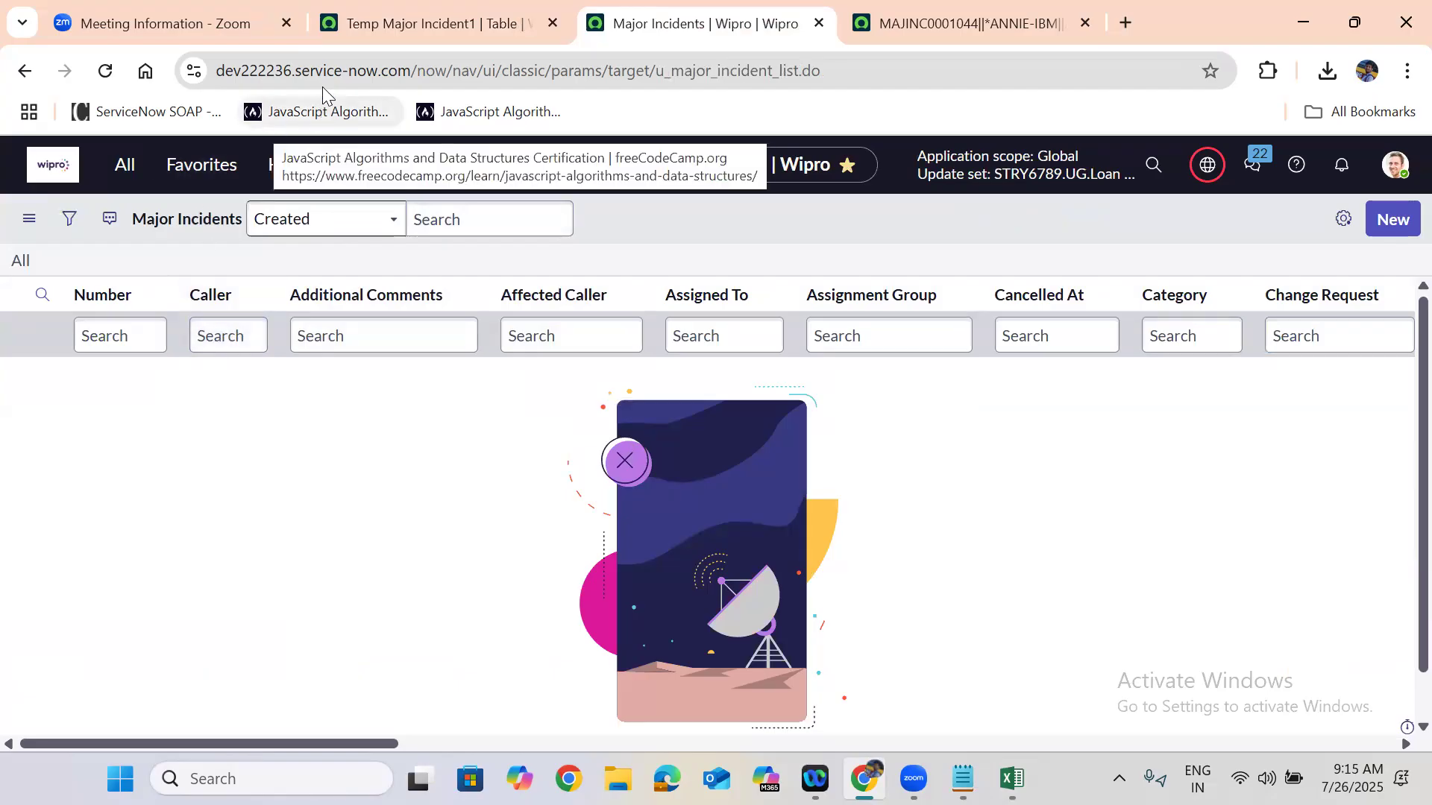
Duplicate the Temp Major Incident1 browser tab, then bring up the u_major_incident workbook
left_click(361, 26)
right_click(363, 26)
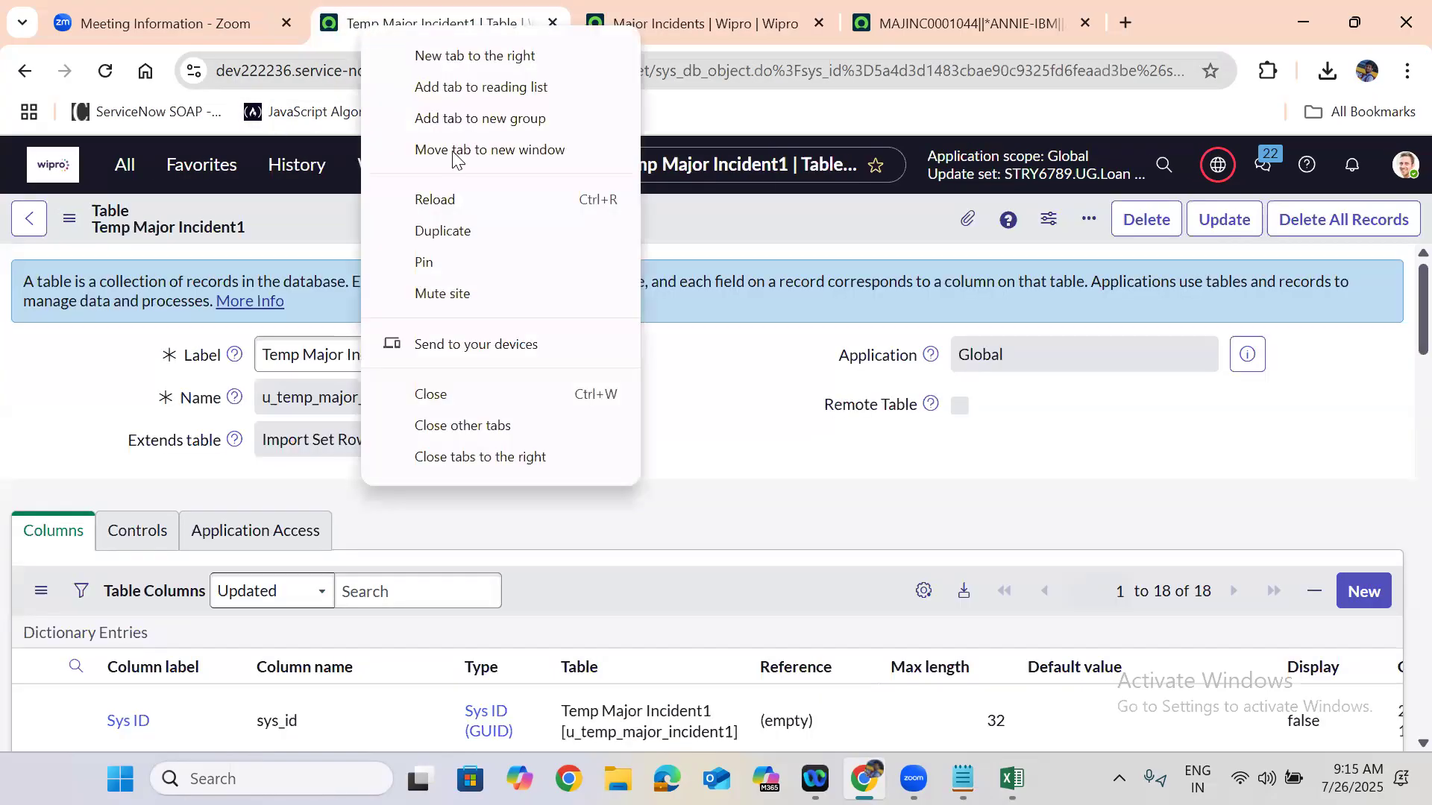
left_click(478, 240)
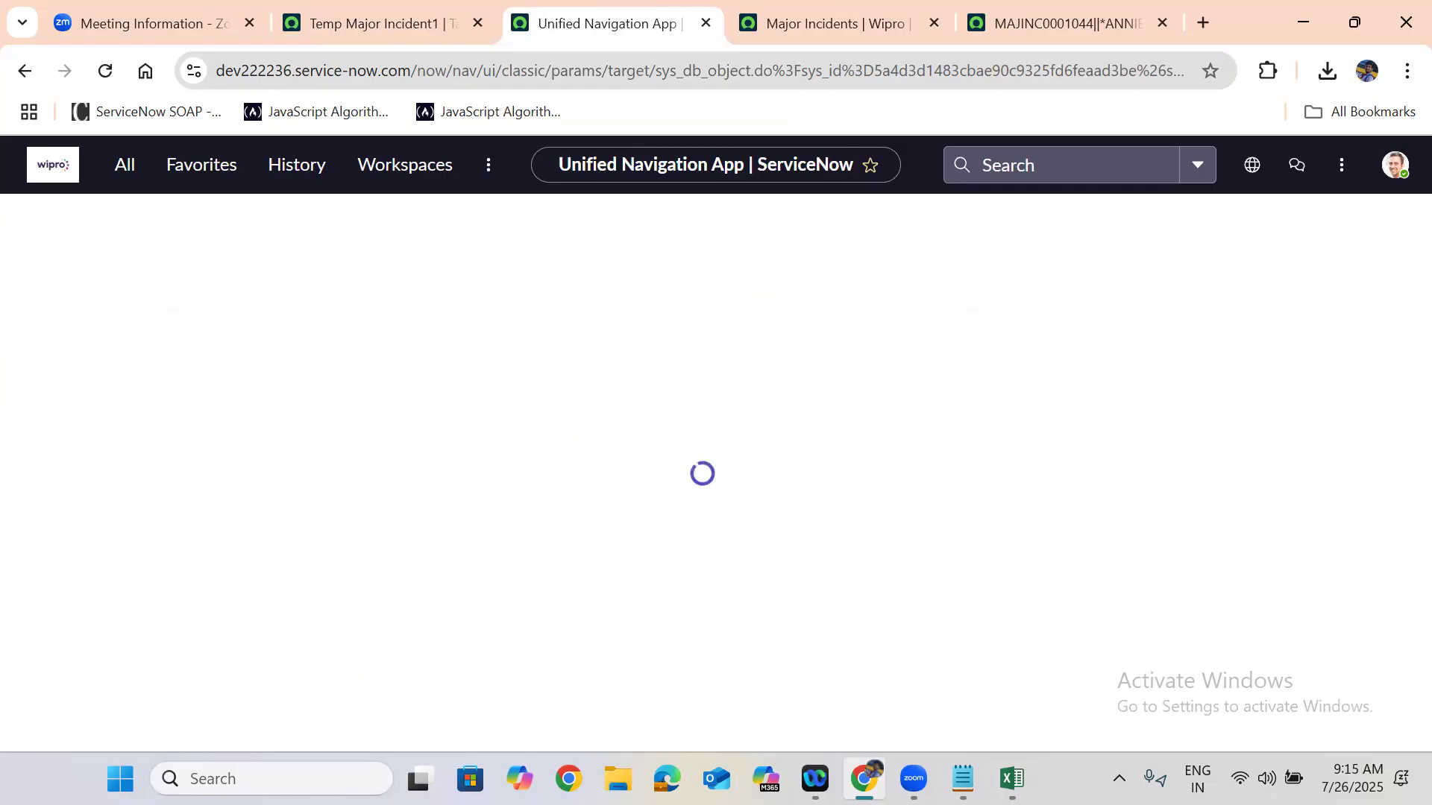
left_click(1012, 712)
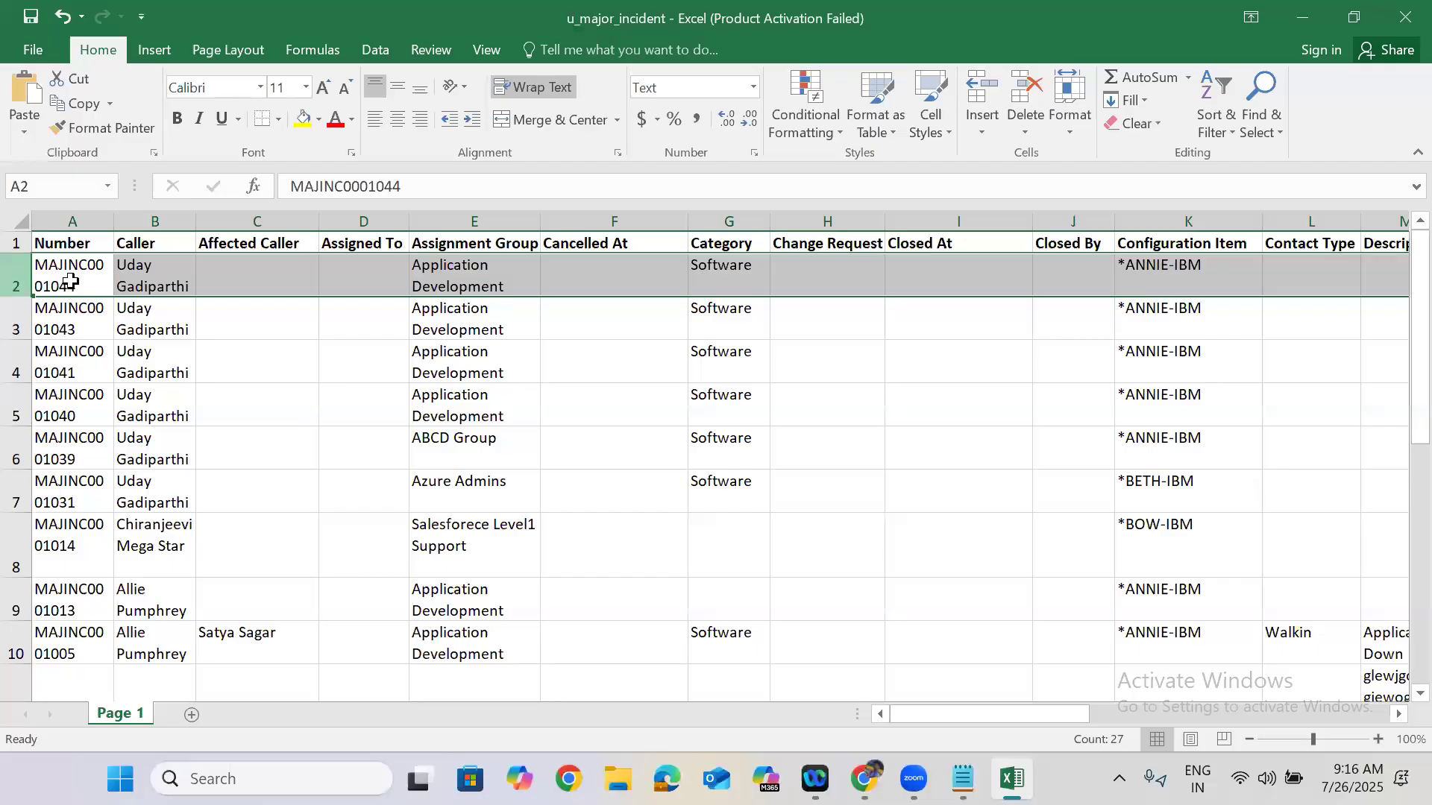
Replace the caller's surname in cell B2 with a different name
double_click(169, 287)
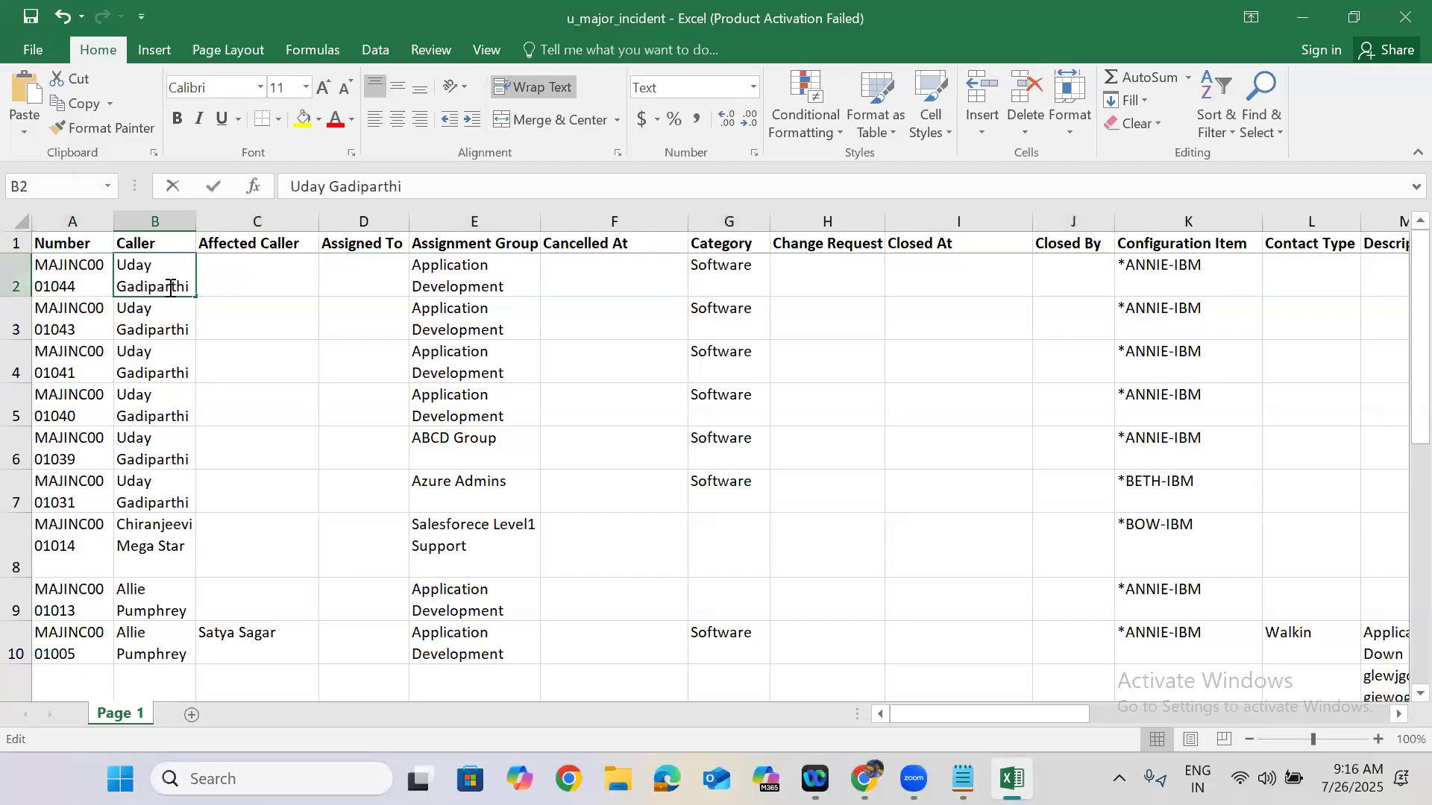
double_click(170, 287)
key("BackSpace")
key("BackSpace")
key("BackSpace")
key("BackSpace")
key("BackSpace")
key("BackSpace")
type("Hitler")
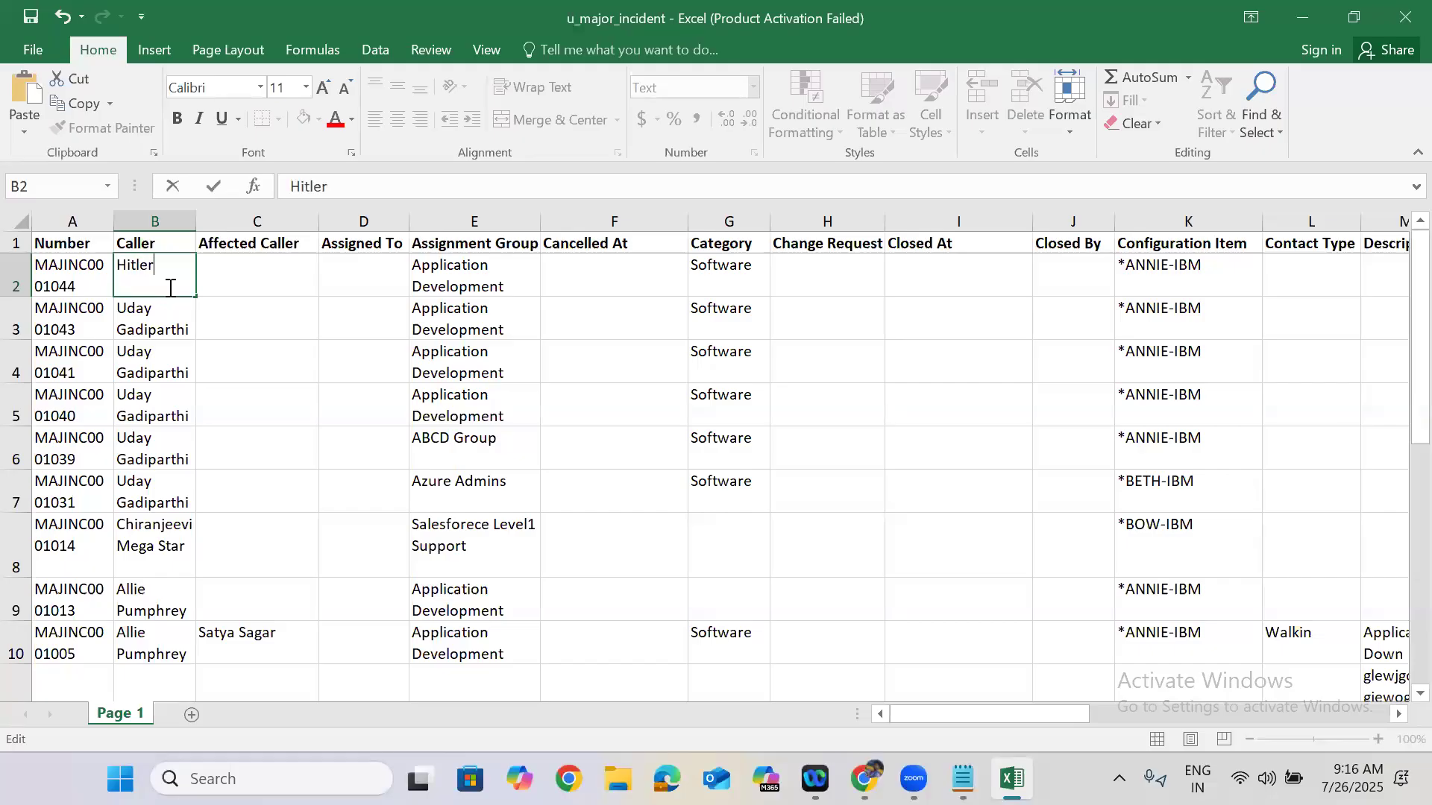
left_click(238, 288)
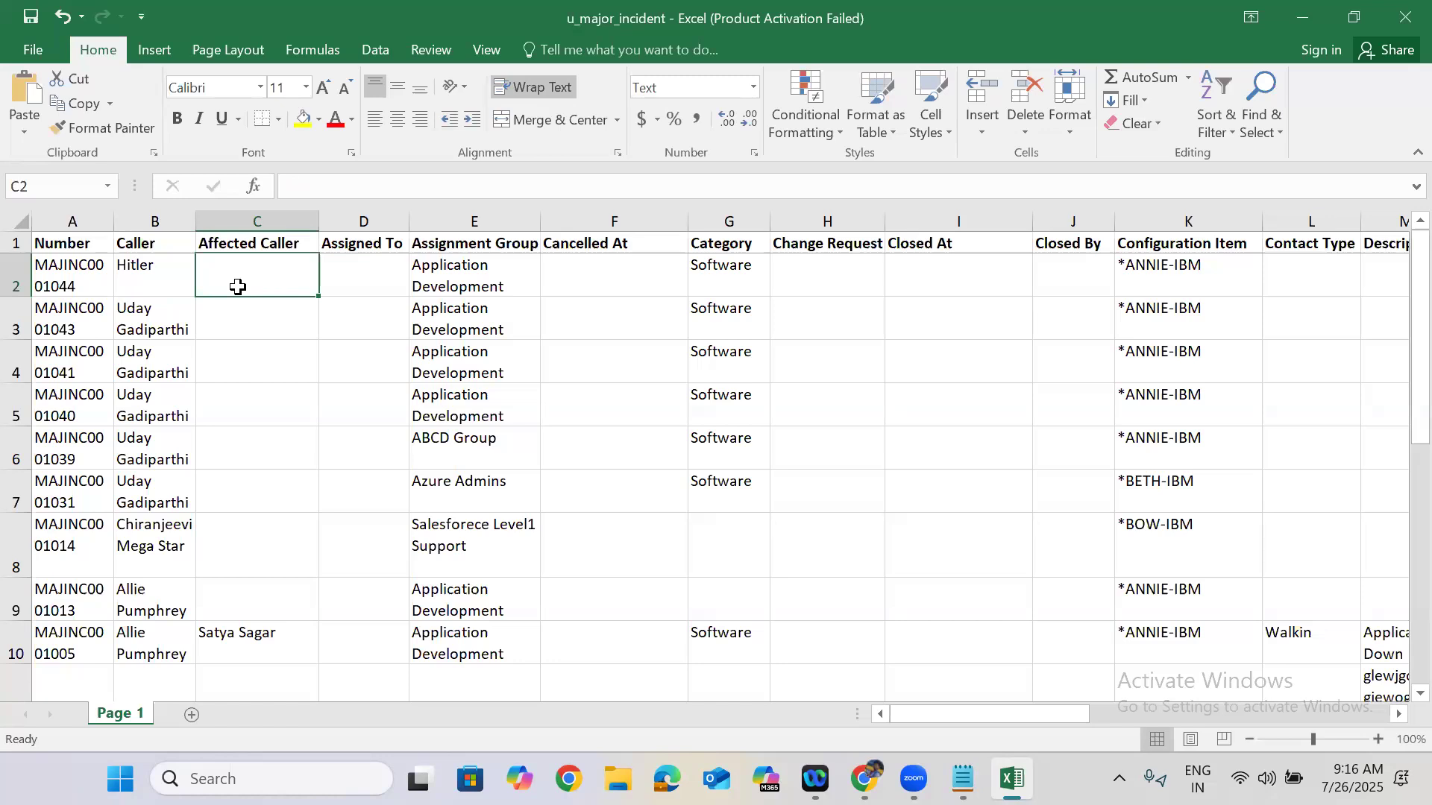
Select row 2, then shrink Excel and switch to the Major Incidents browser tab
left_click(16, 274)
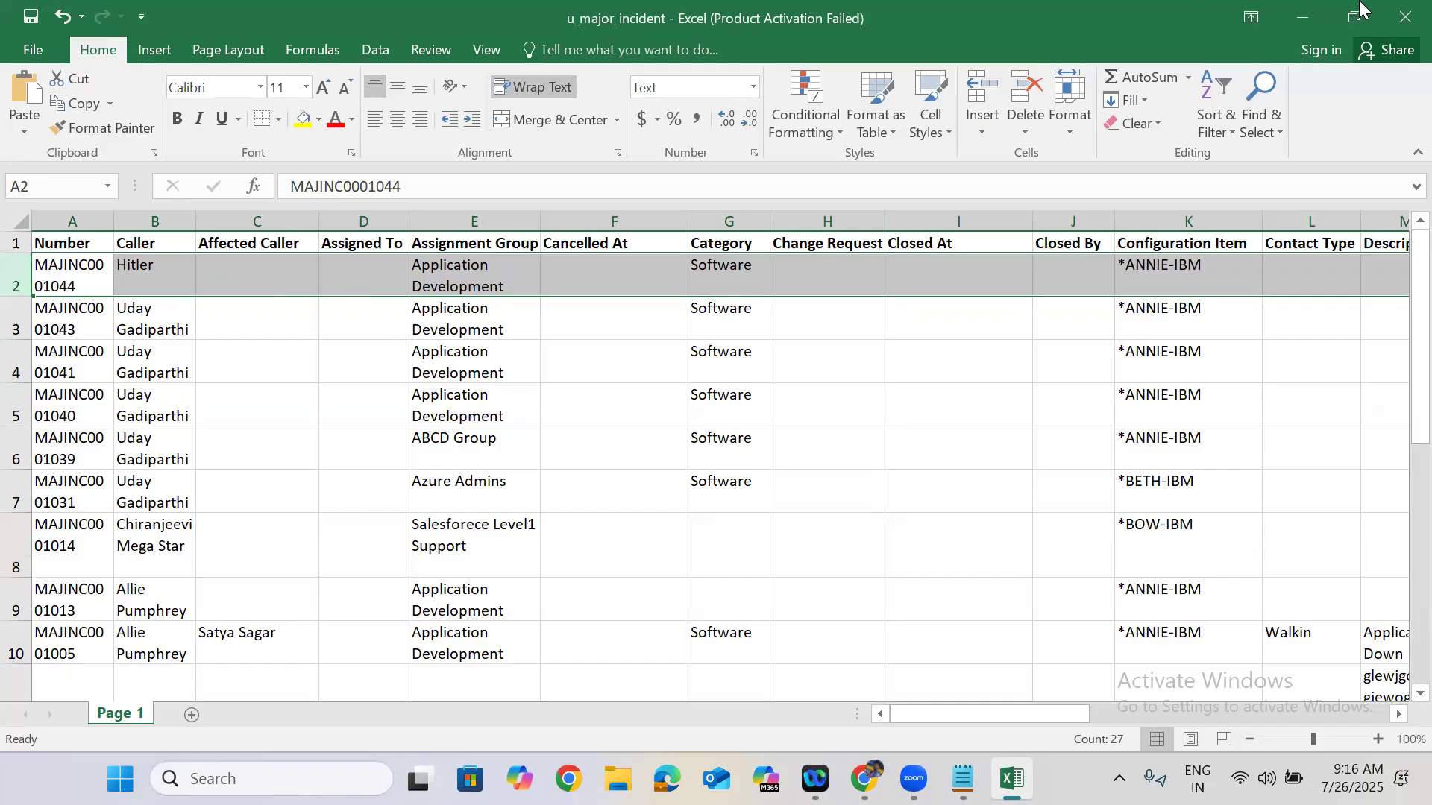
double_click(963, 9)
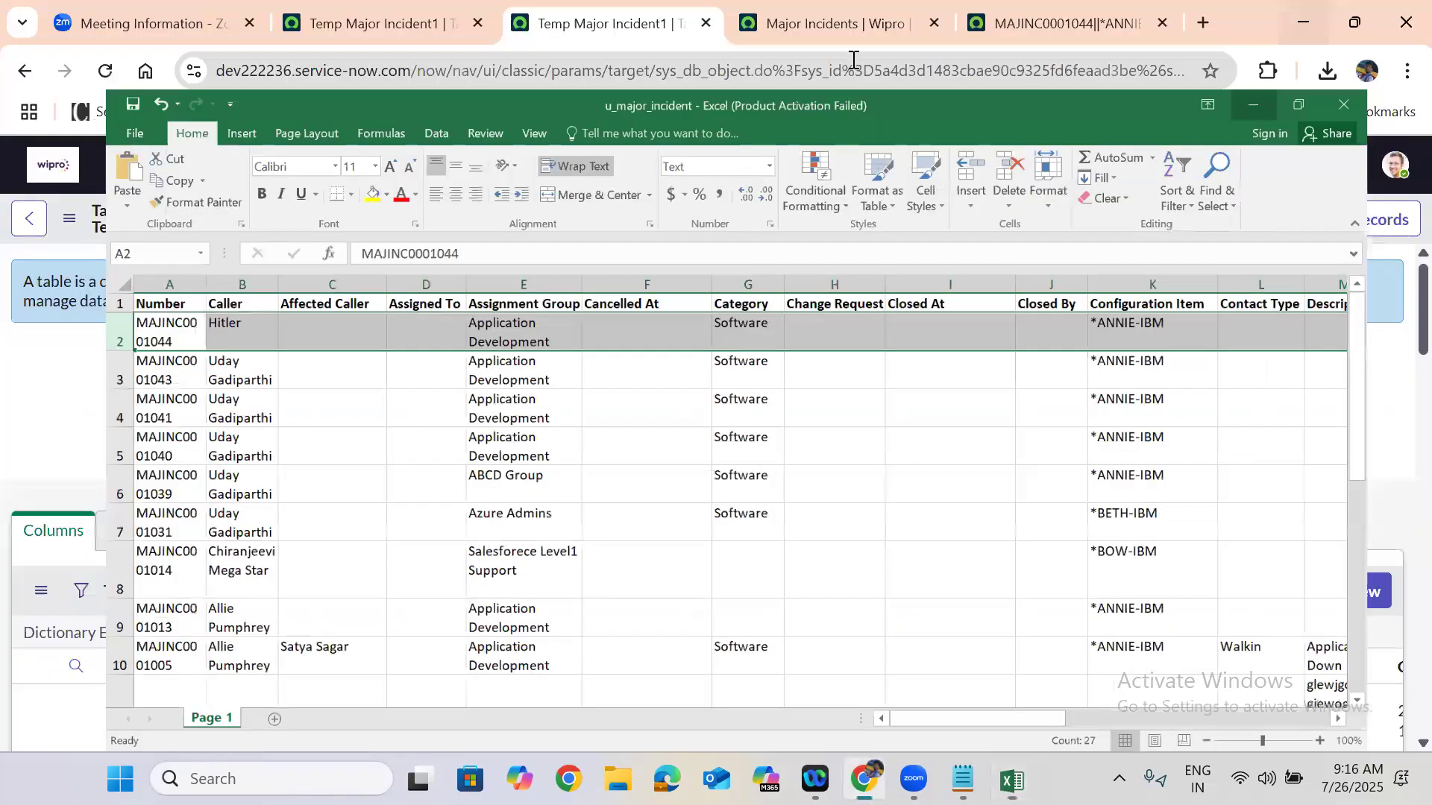
left_click(850, 11)
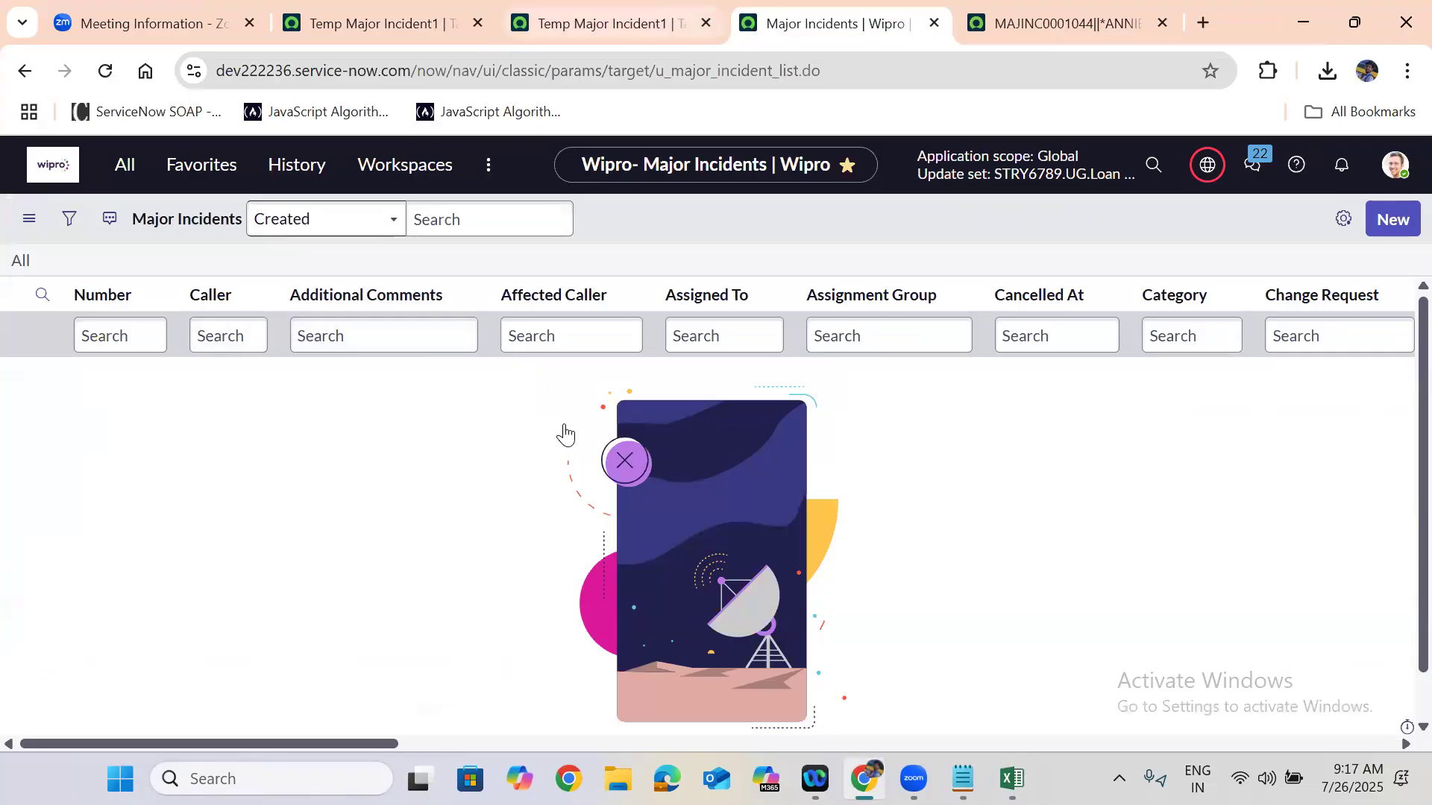
Scroll the Temp Major Incident1 table page to Related Links and show its empty records list
key("ctrl+Page_Up")
scroll(660, 447, "down", 3)
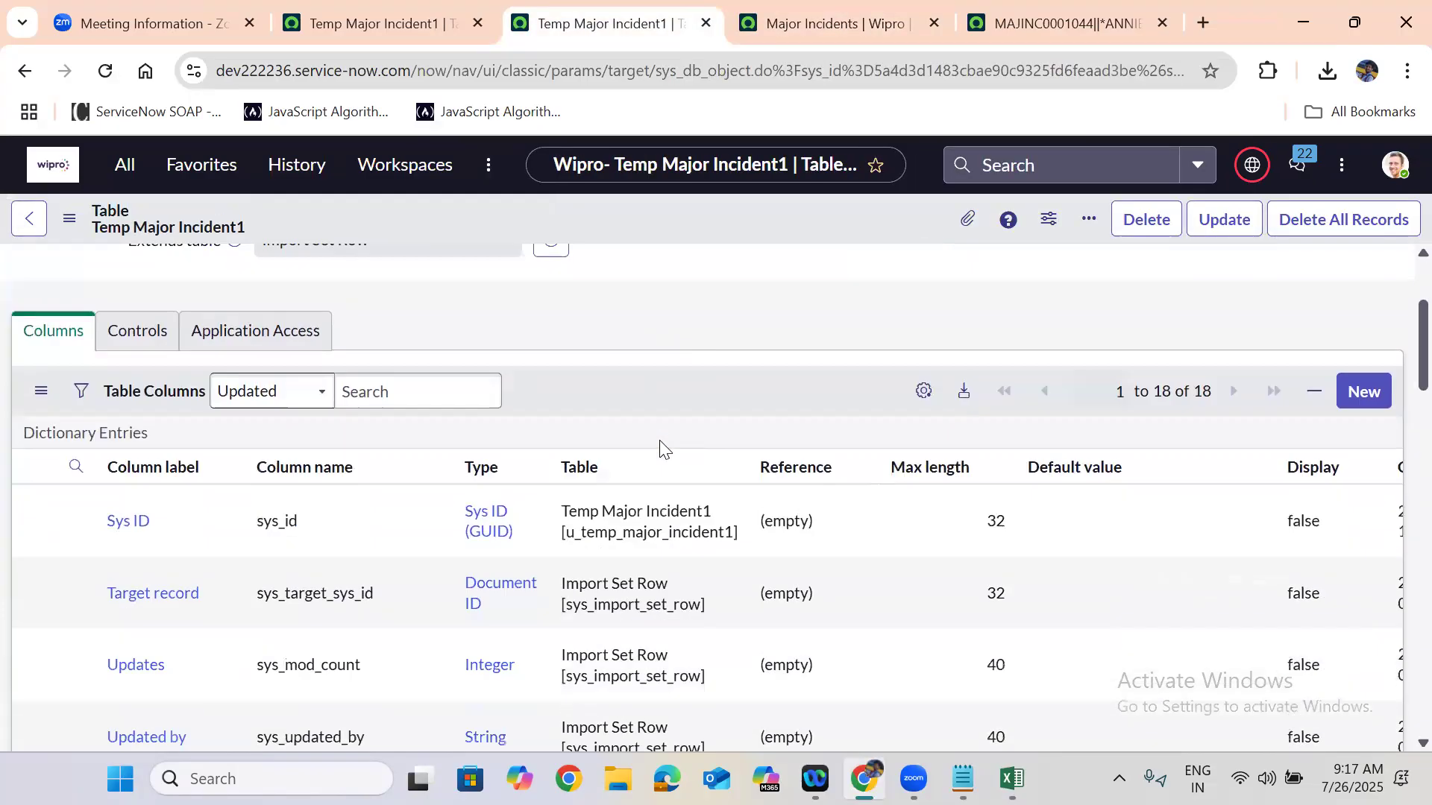
scroll(660, 447, "down", 15)
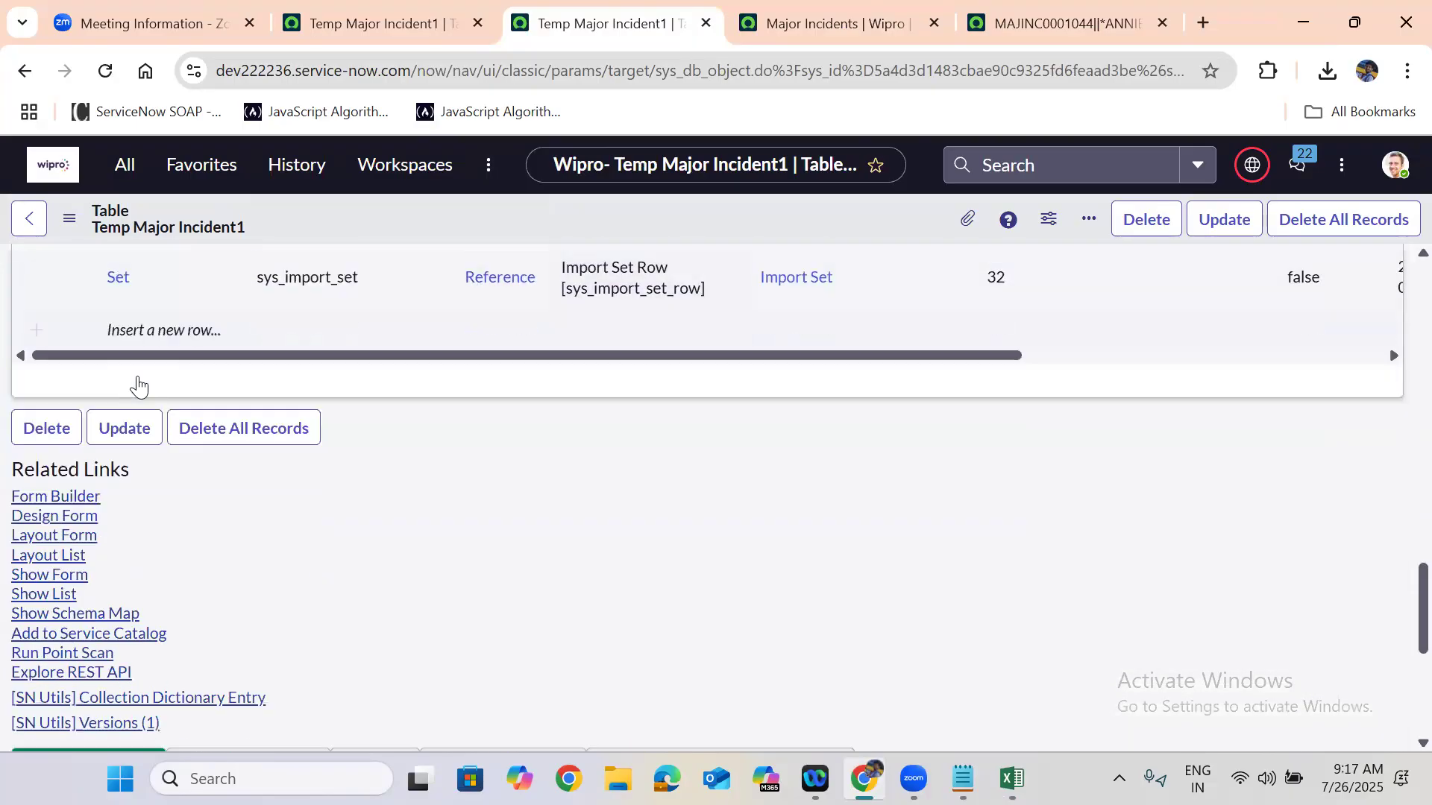
scroll(138, 385, "down", 3)
left_click(36, 340)
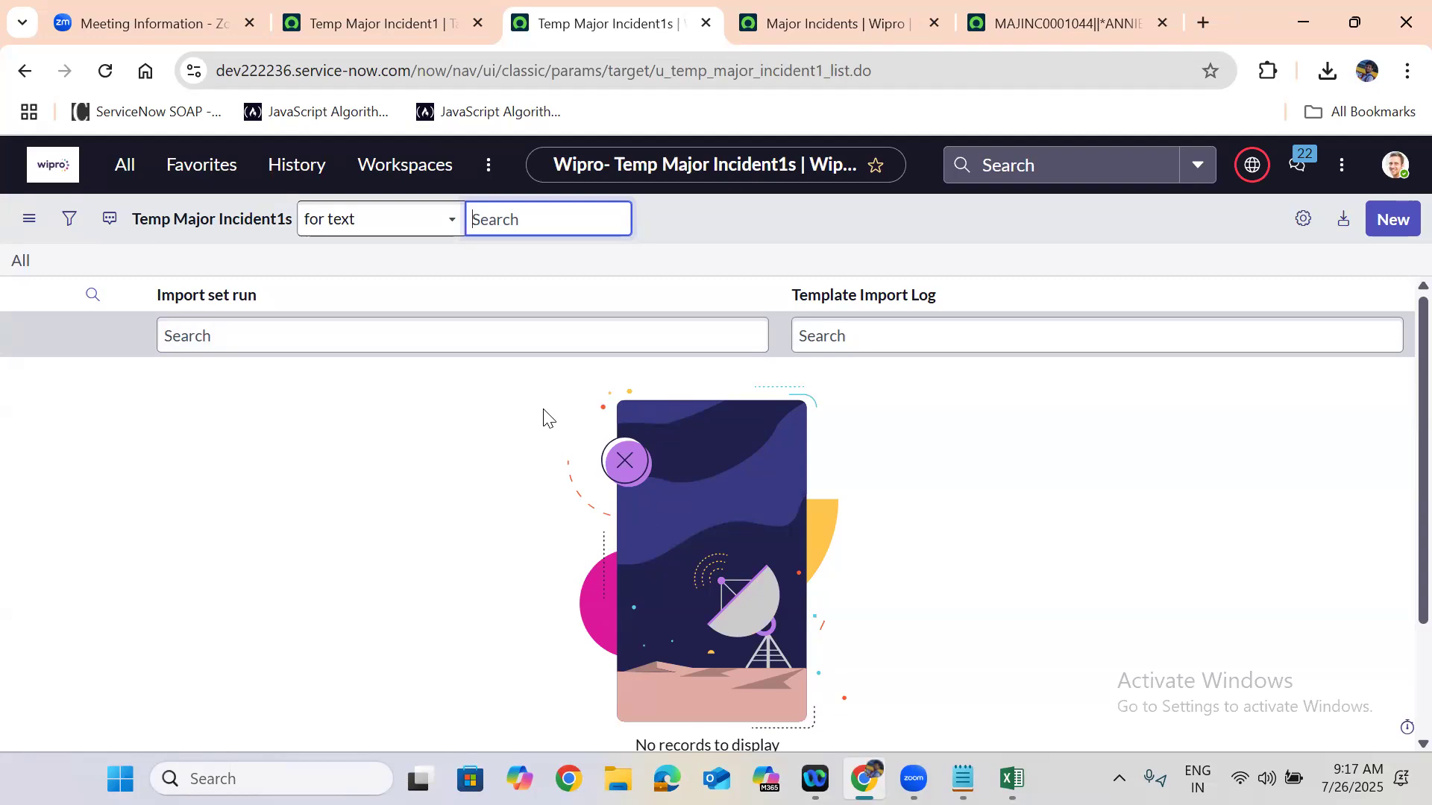
Look at the Major Incidents and Temp Major Incident1s tabs in turn, then open the u_major_incident workbook
key("ctrl+Tab")
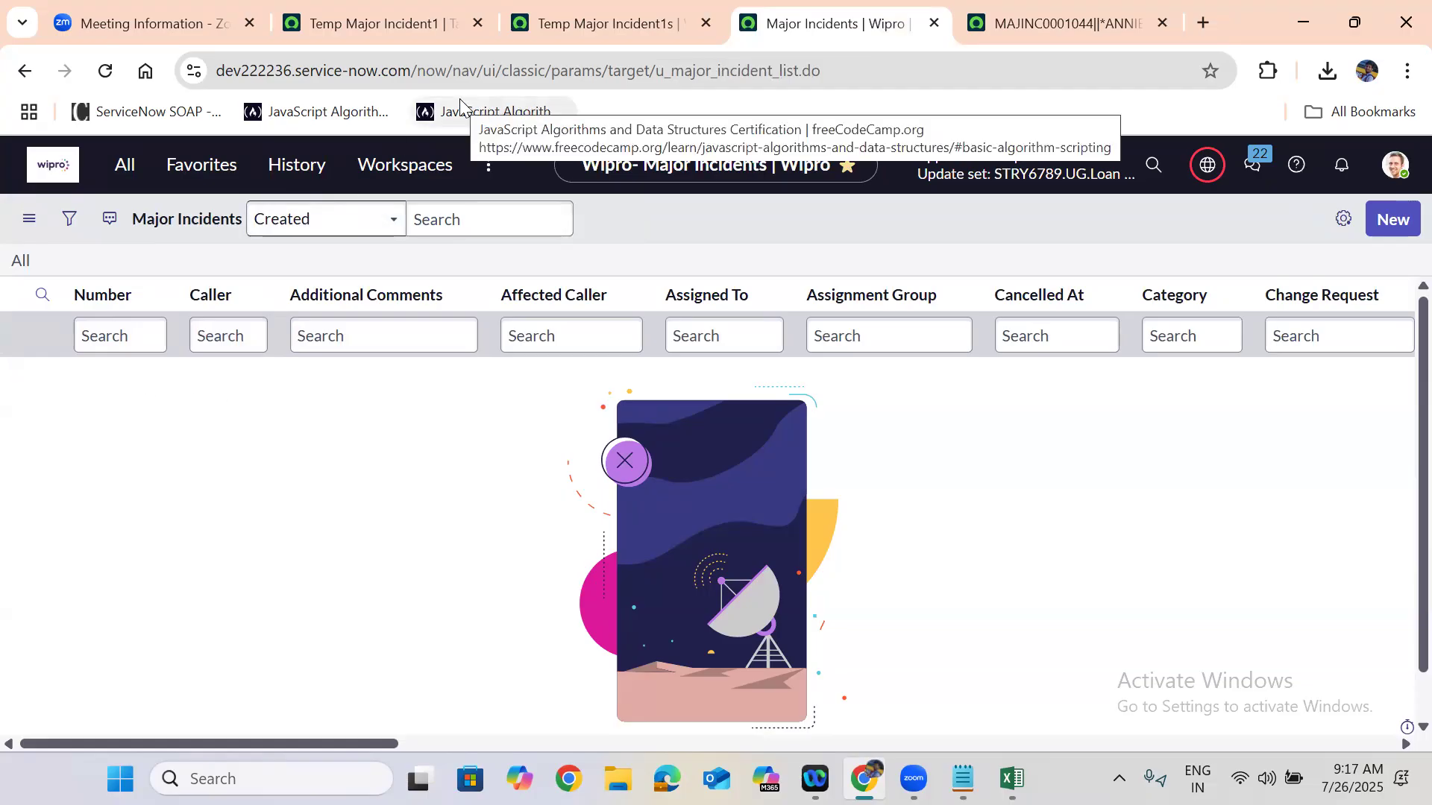
left_click(565, 12)
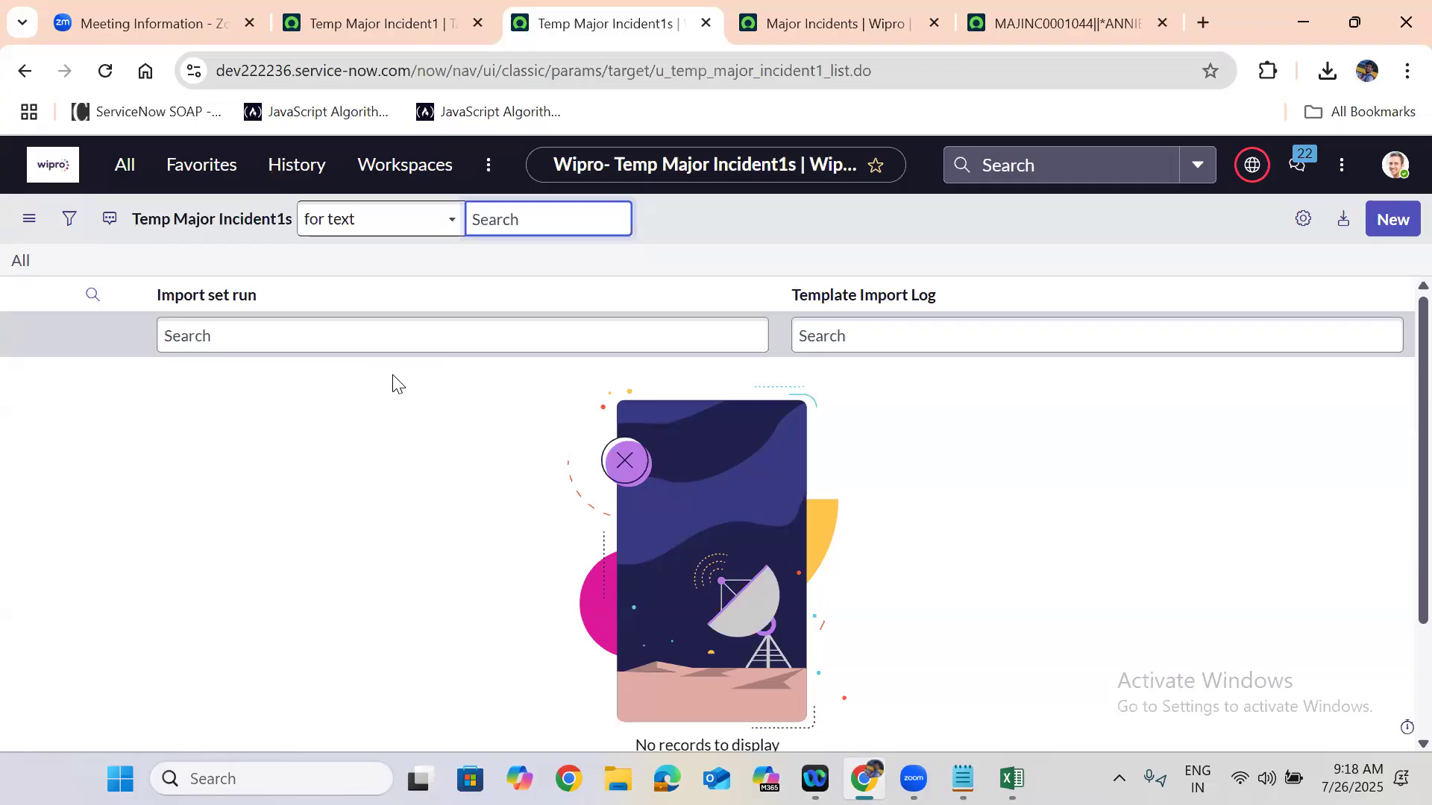
left_click(1012, 779)
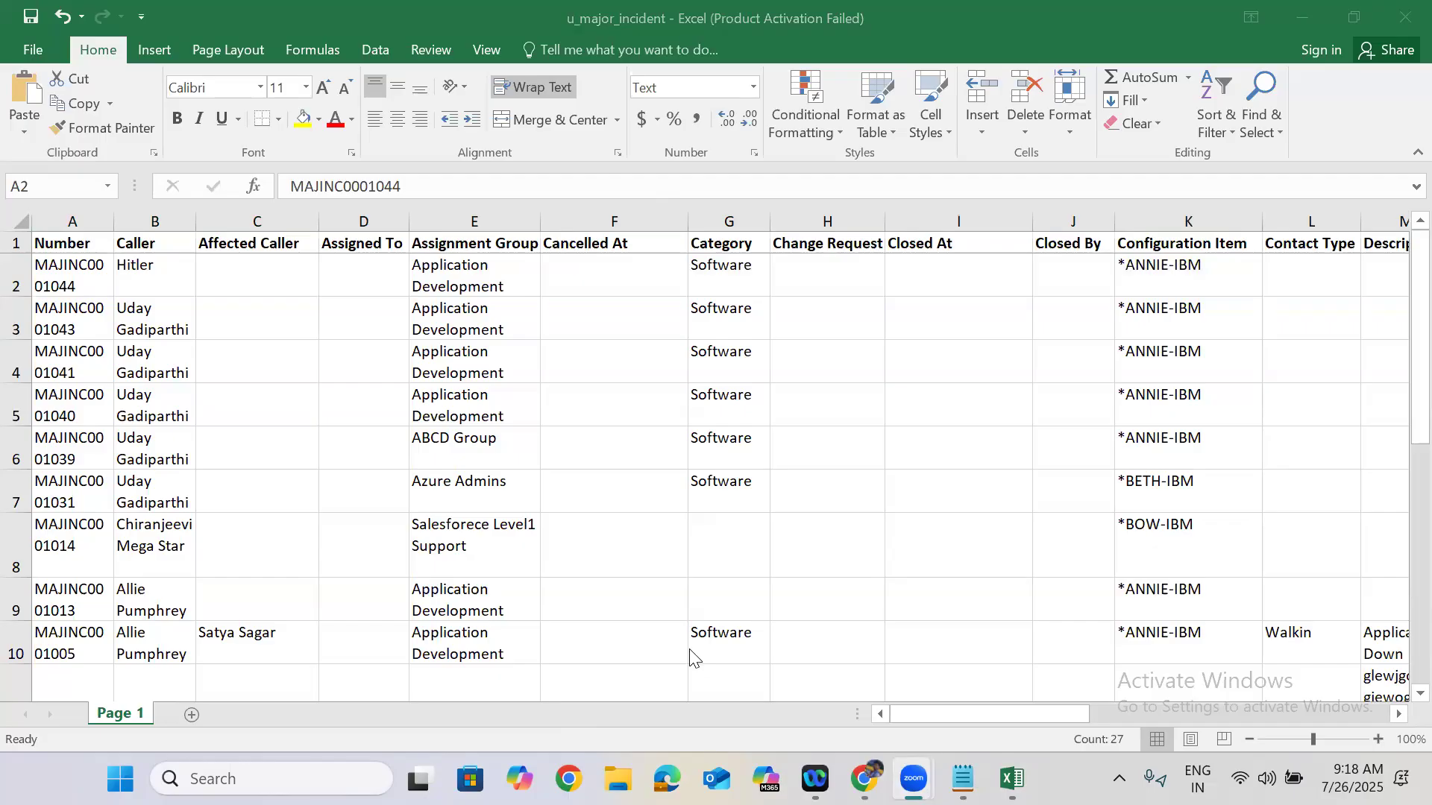
Toggle between the Major Incidents and Temp Major Incident1s lists and the u_major_incident workbook
left_click(1291, 19)
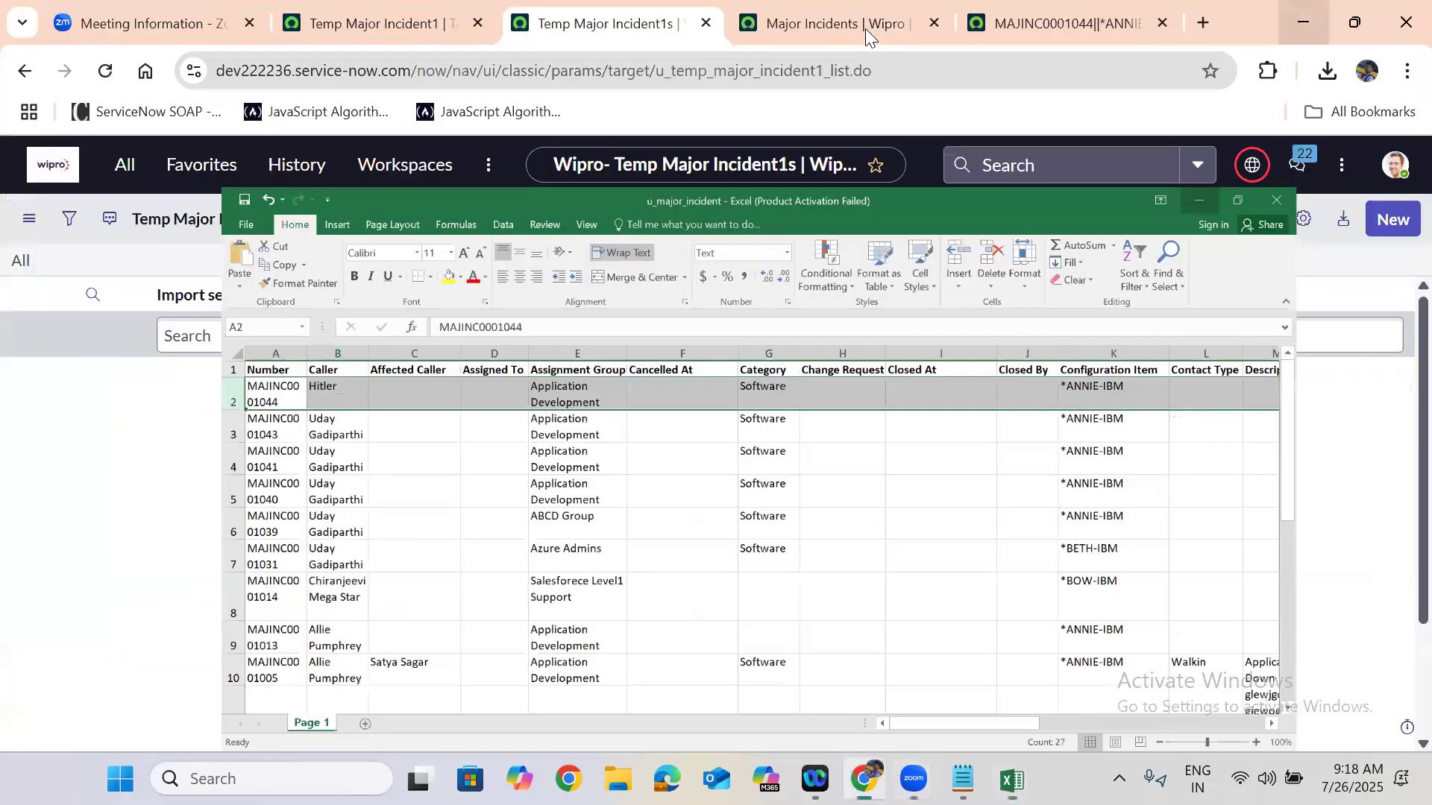
left_click(865, 28)
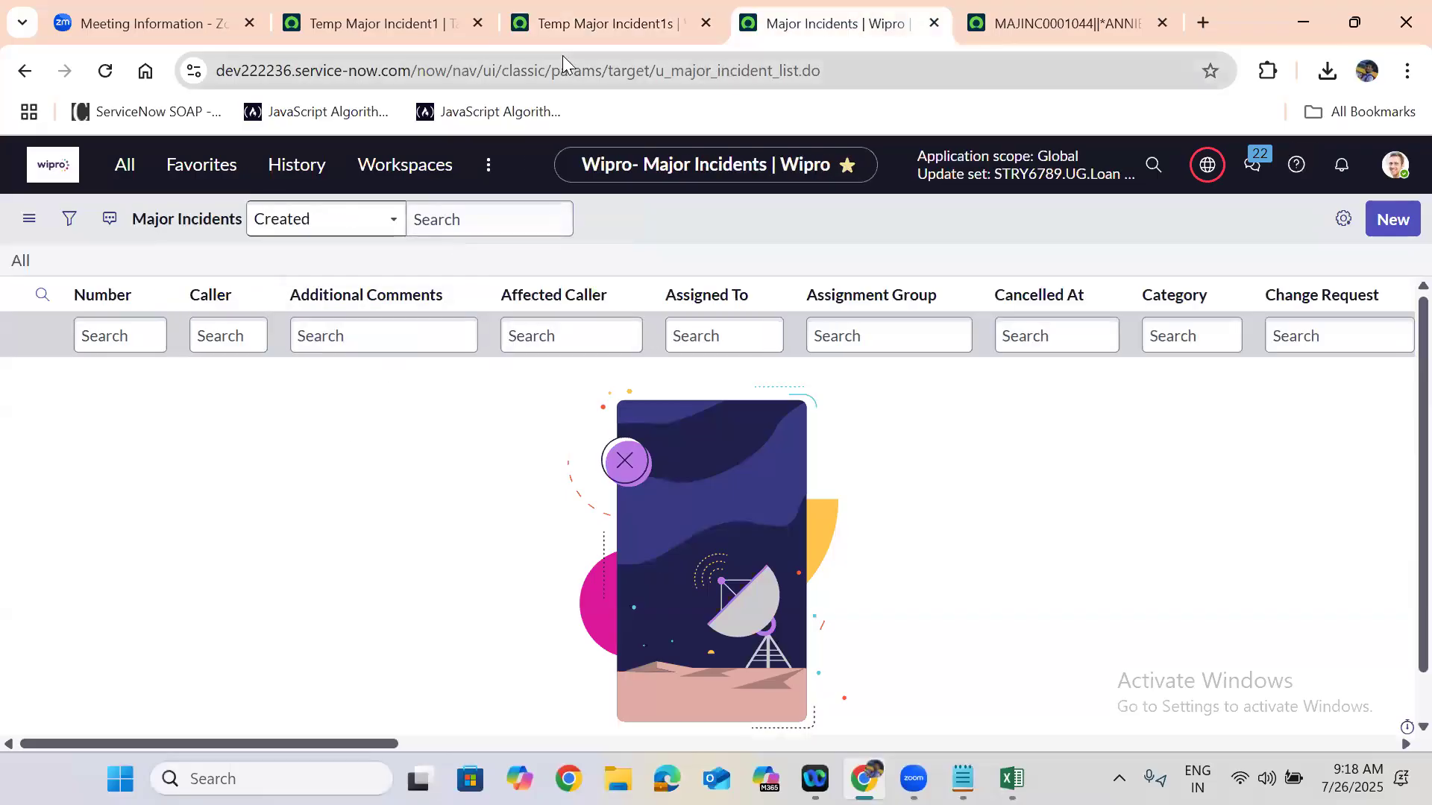
left_click(567, 23)
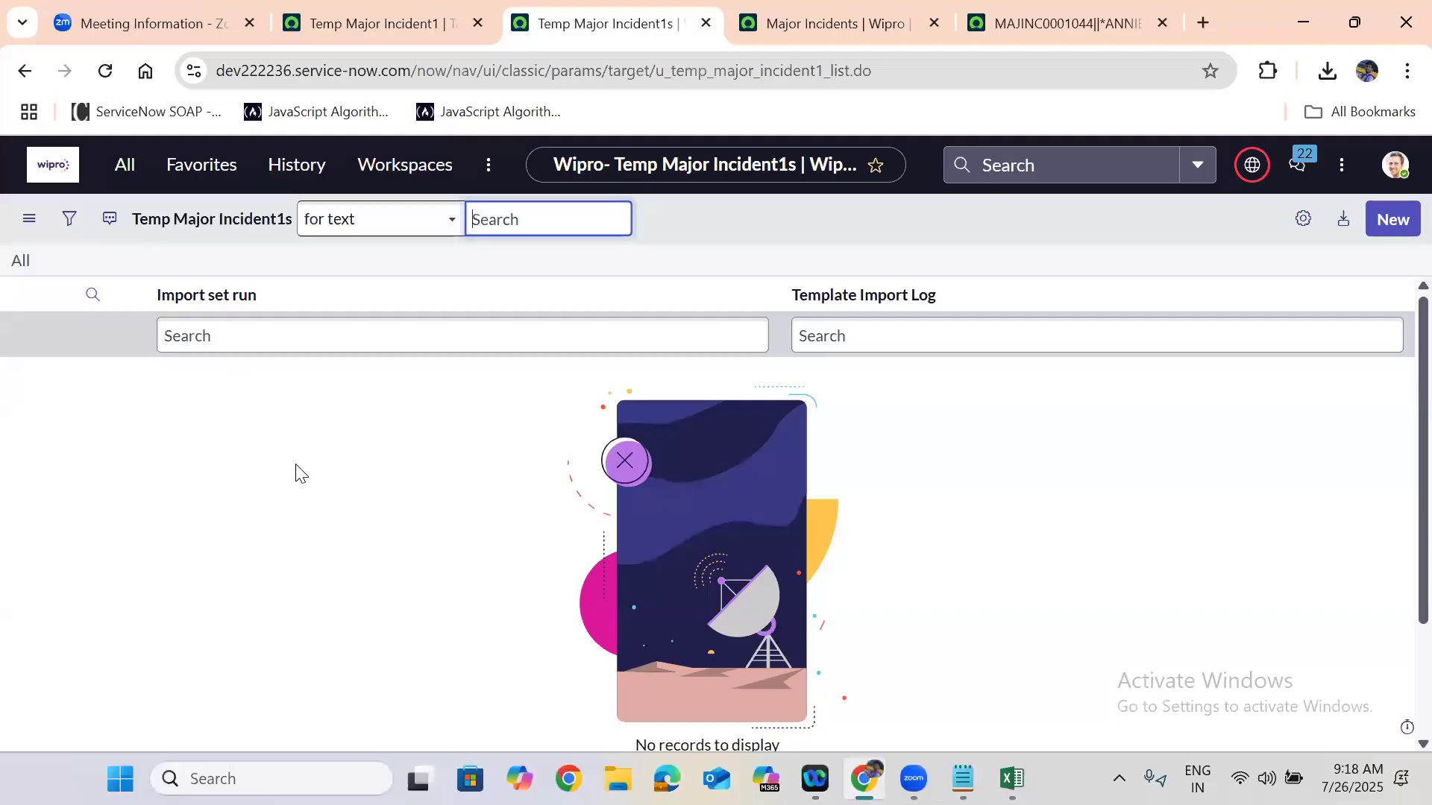
left_click(1011, 779)
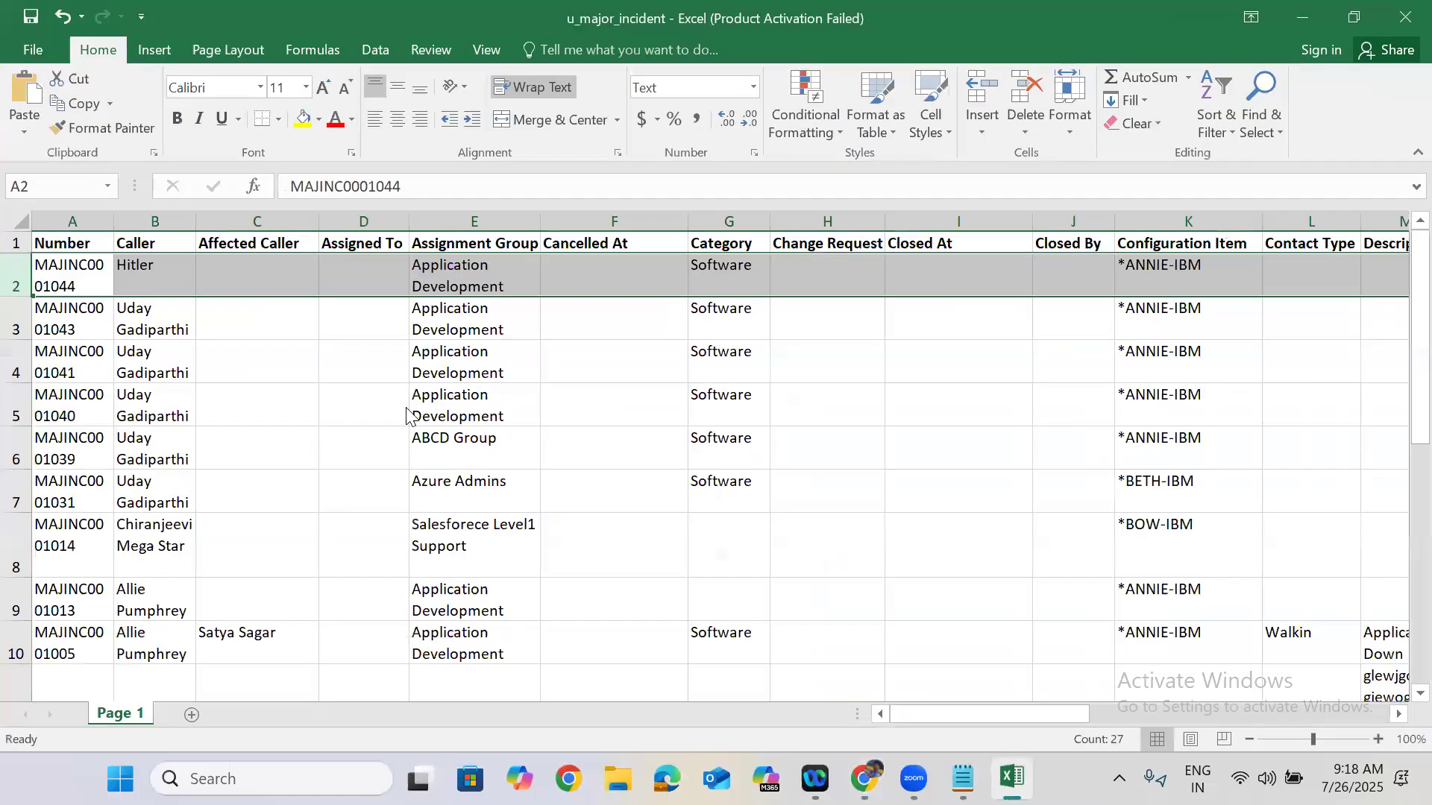
key("alt+Tab")
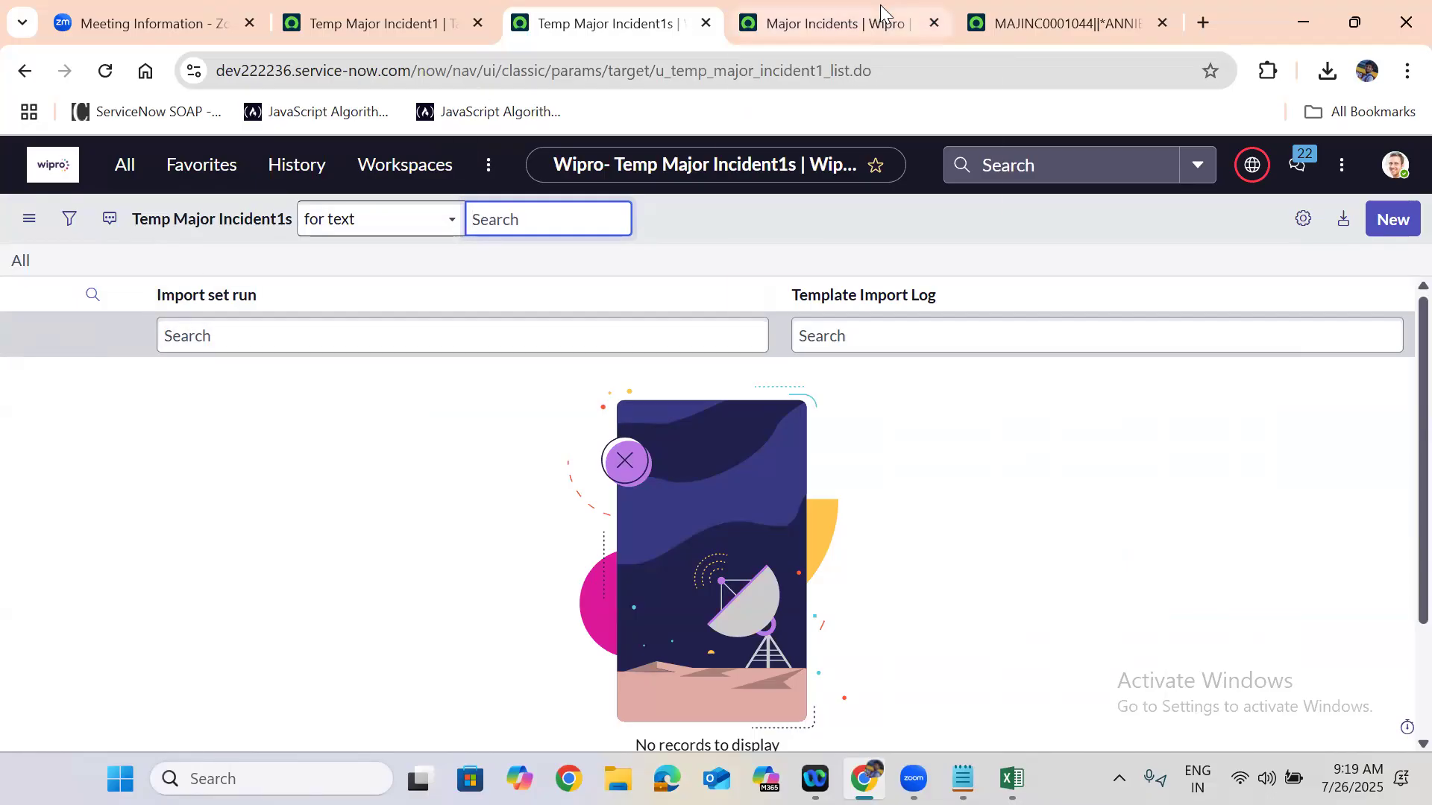
mouse_move(880, 12)
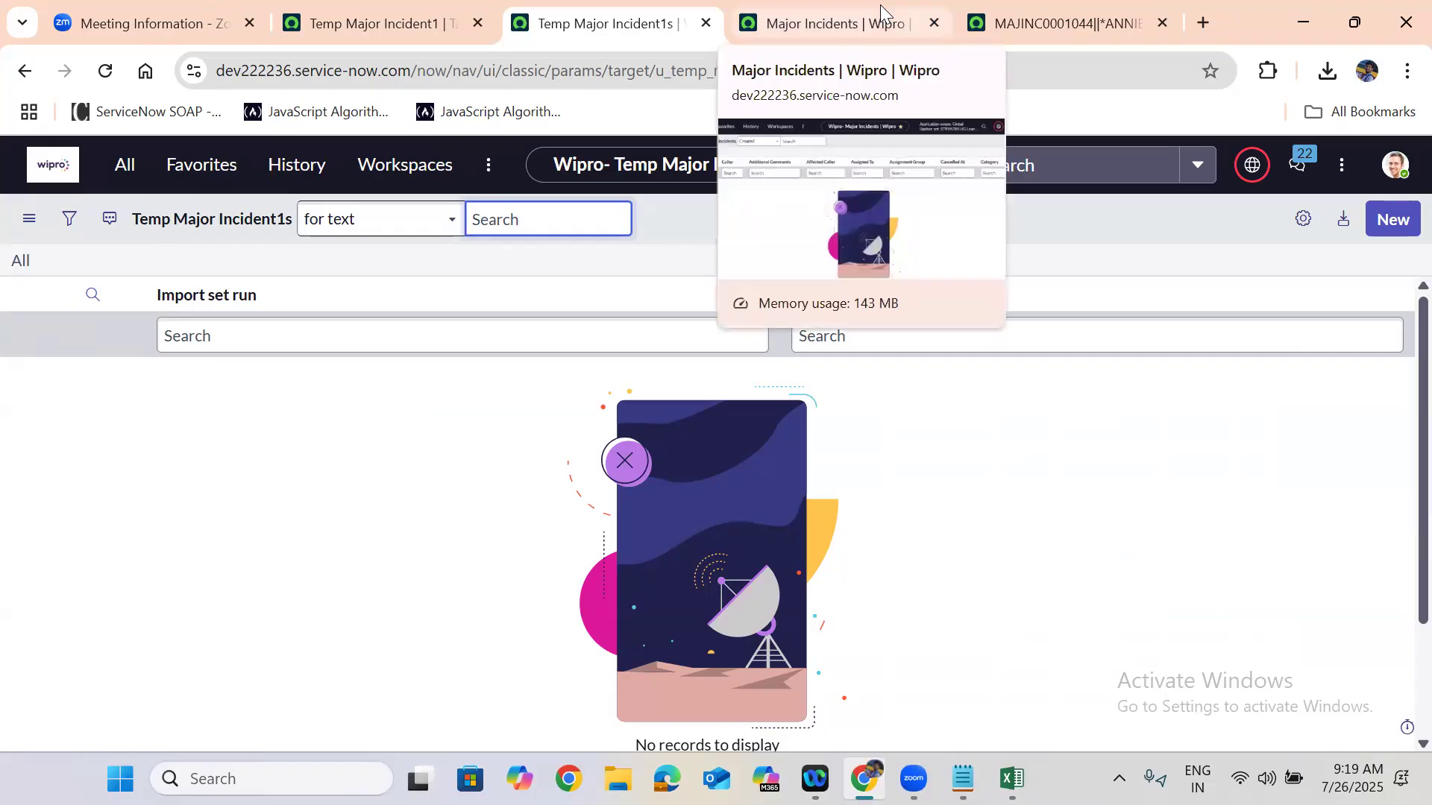
left_click(880, 9)
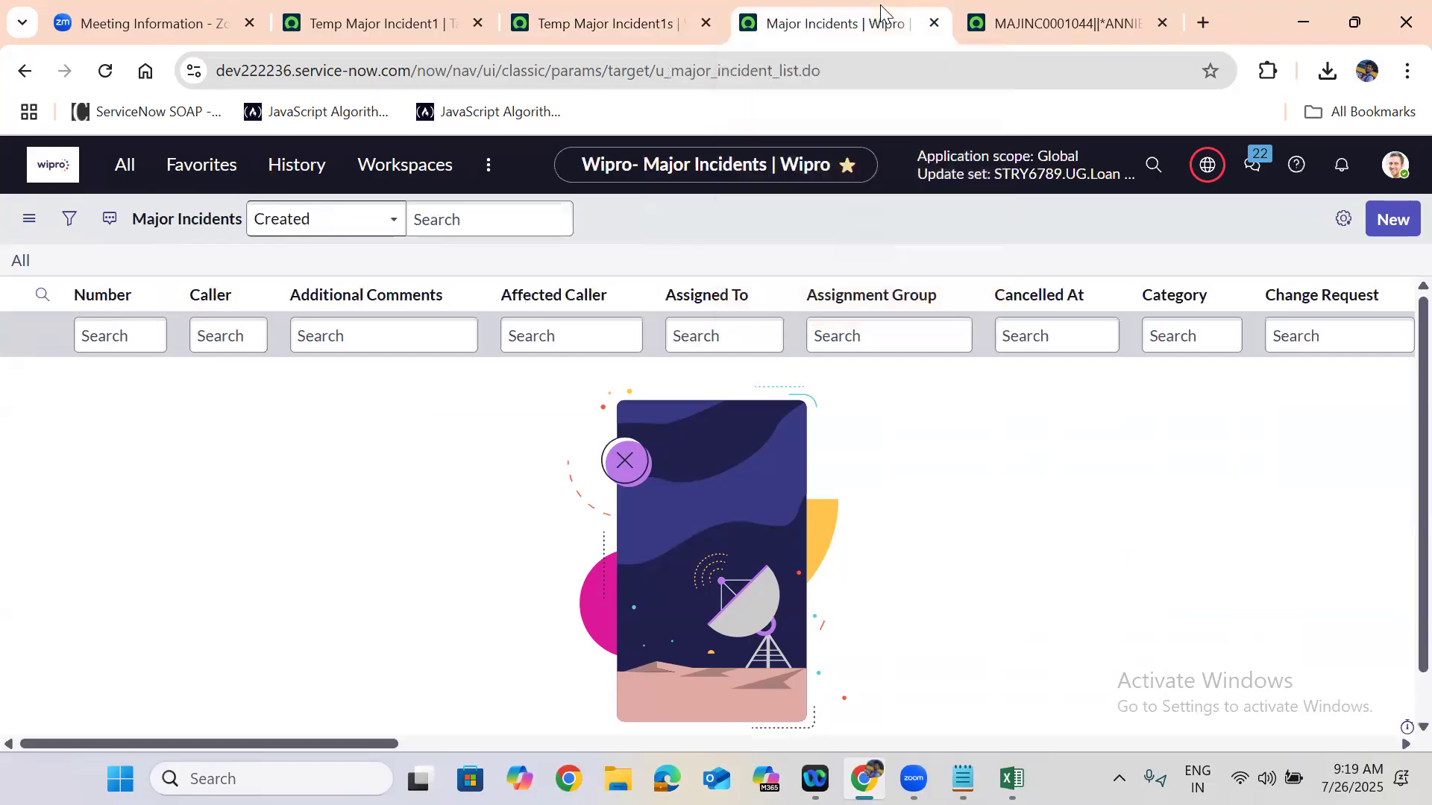
left_click(1012, 779)
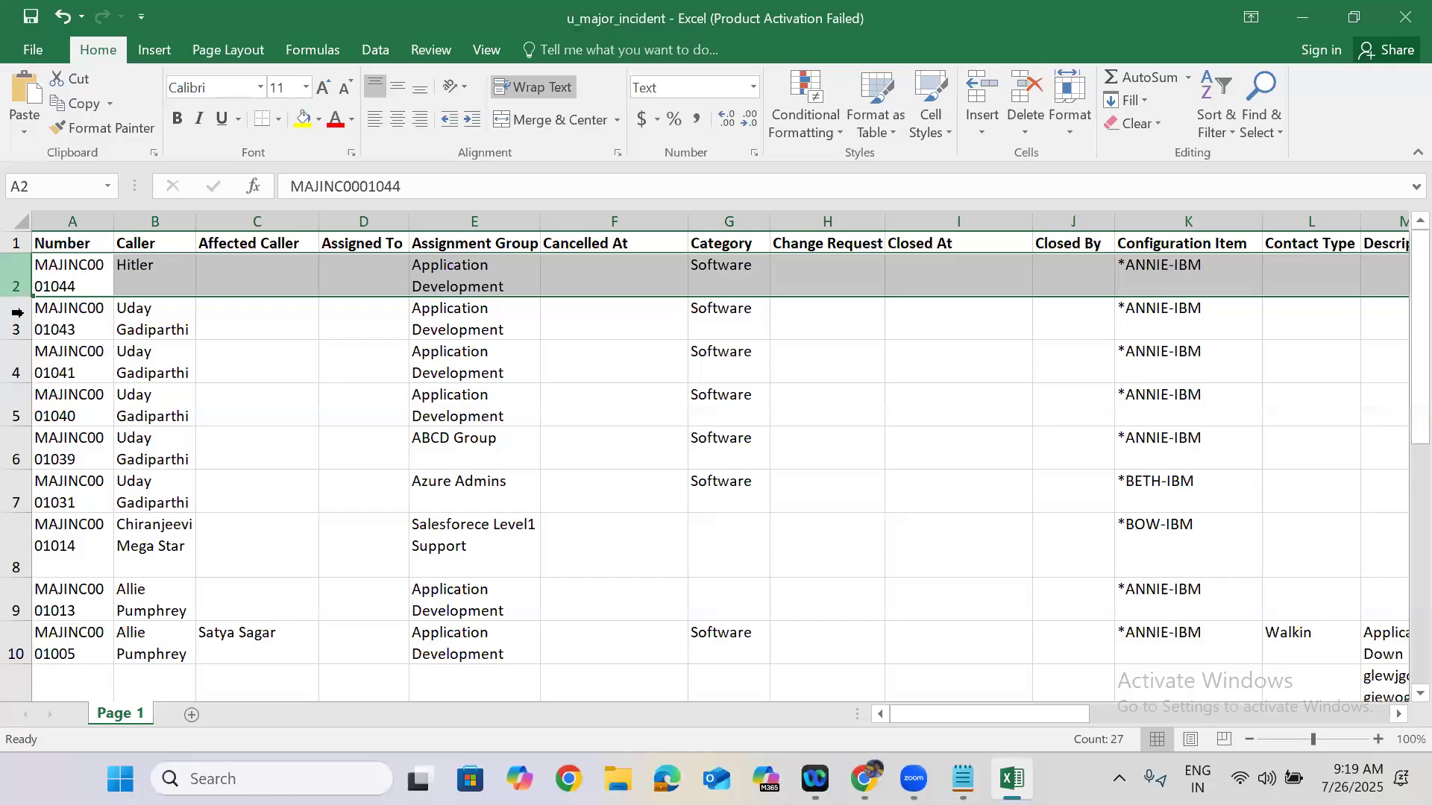
Select the rows for MAJINC0001043 and MAJINC0001041, then return to the Temp Major Incident1 definition
left_click(16, 312)
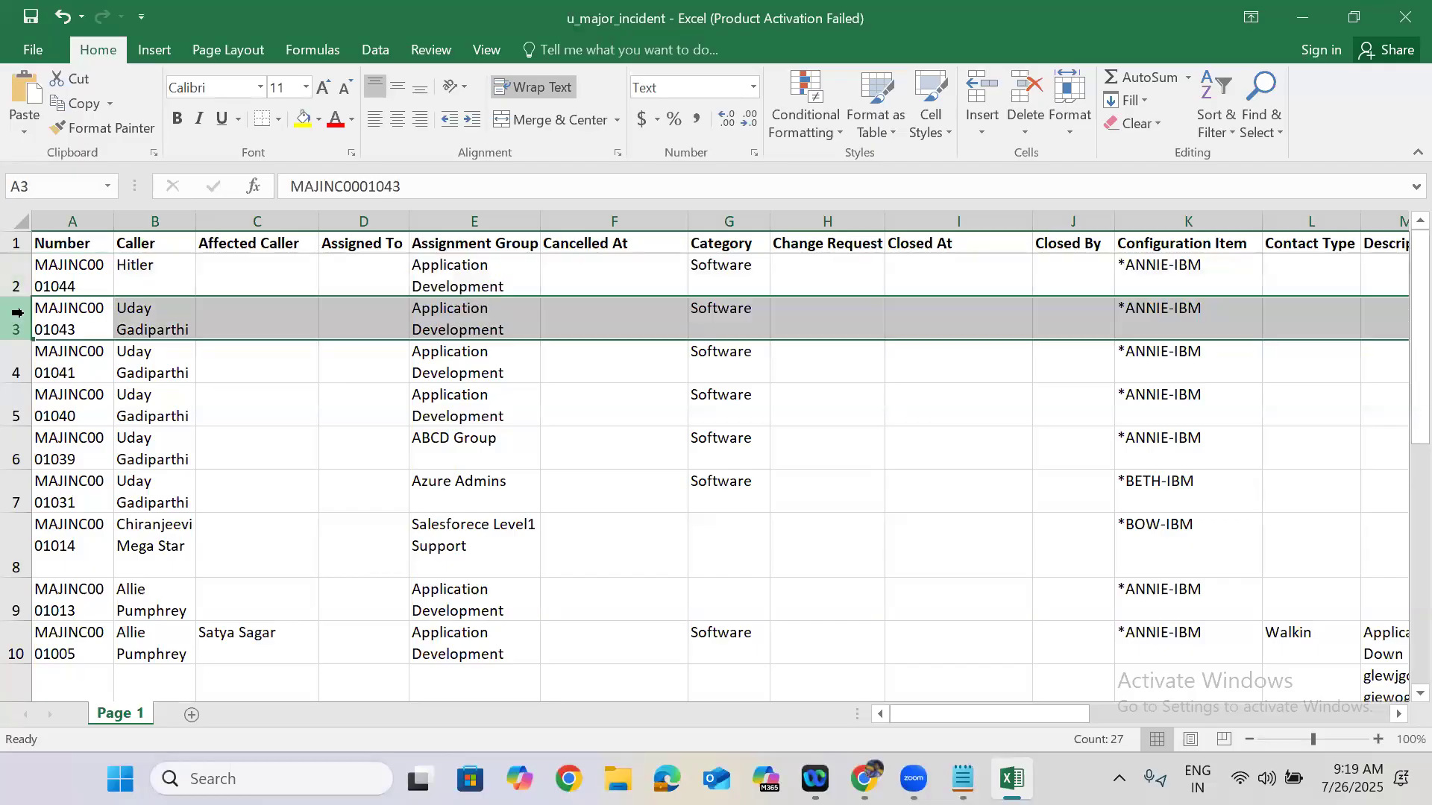
left_click(18, 362)
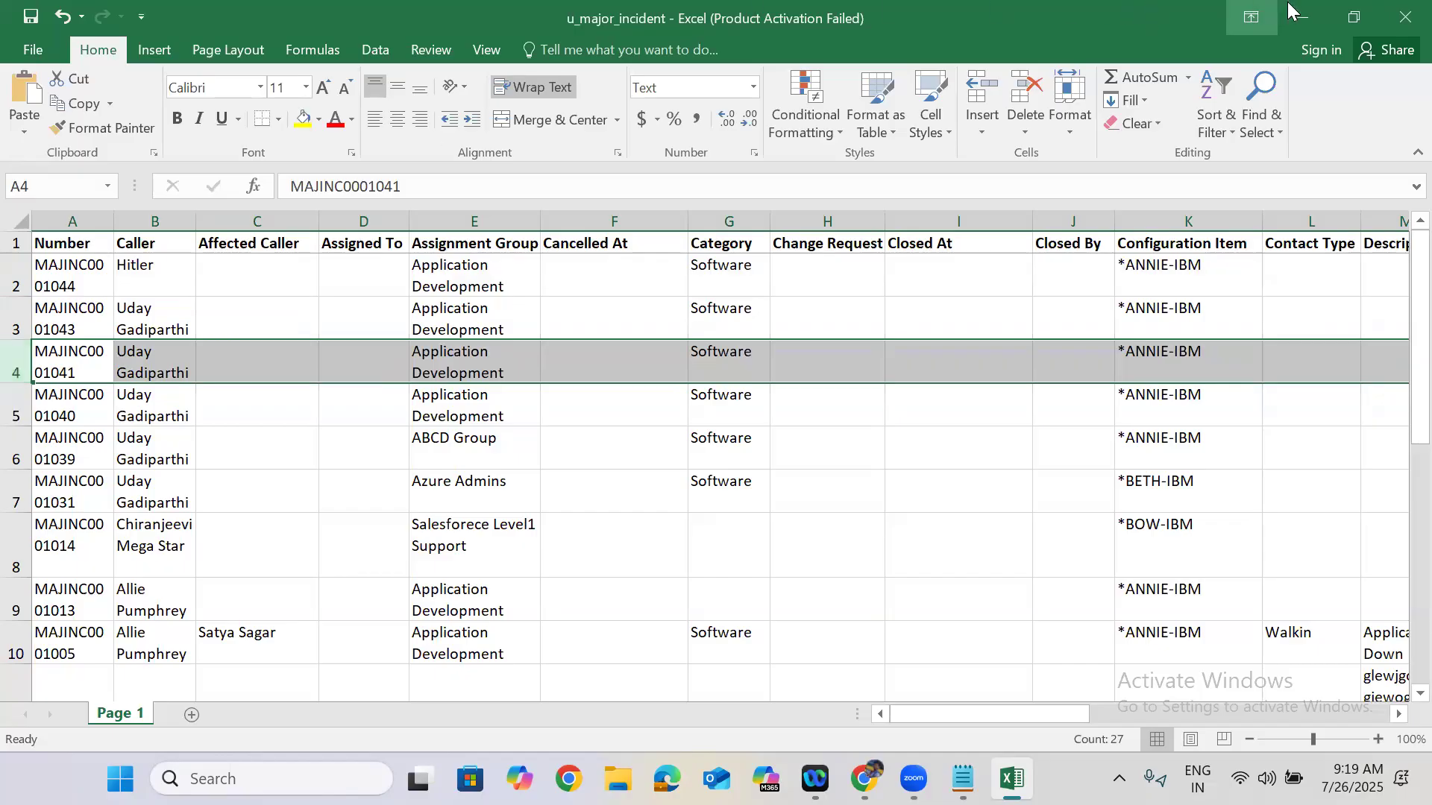
left_click(1311, 17)
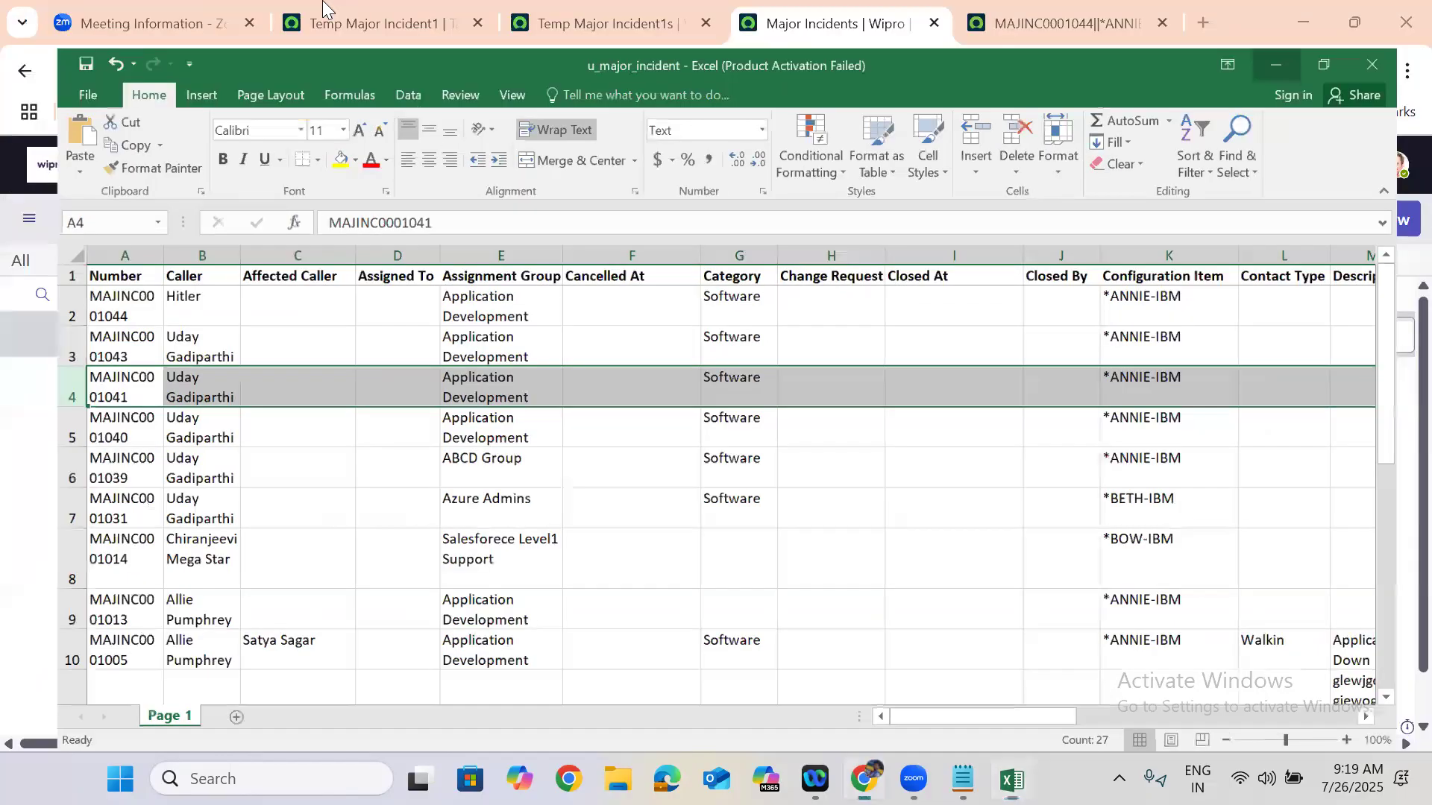
key("ctrl+2")
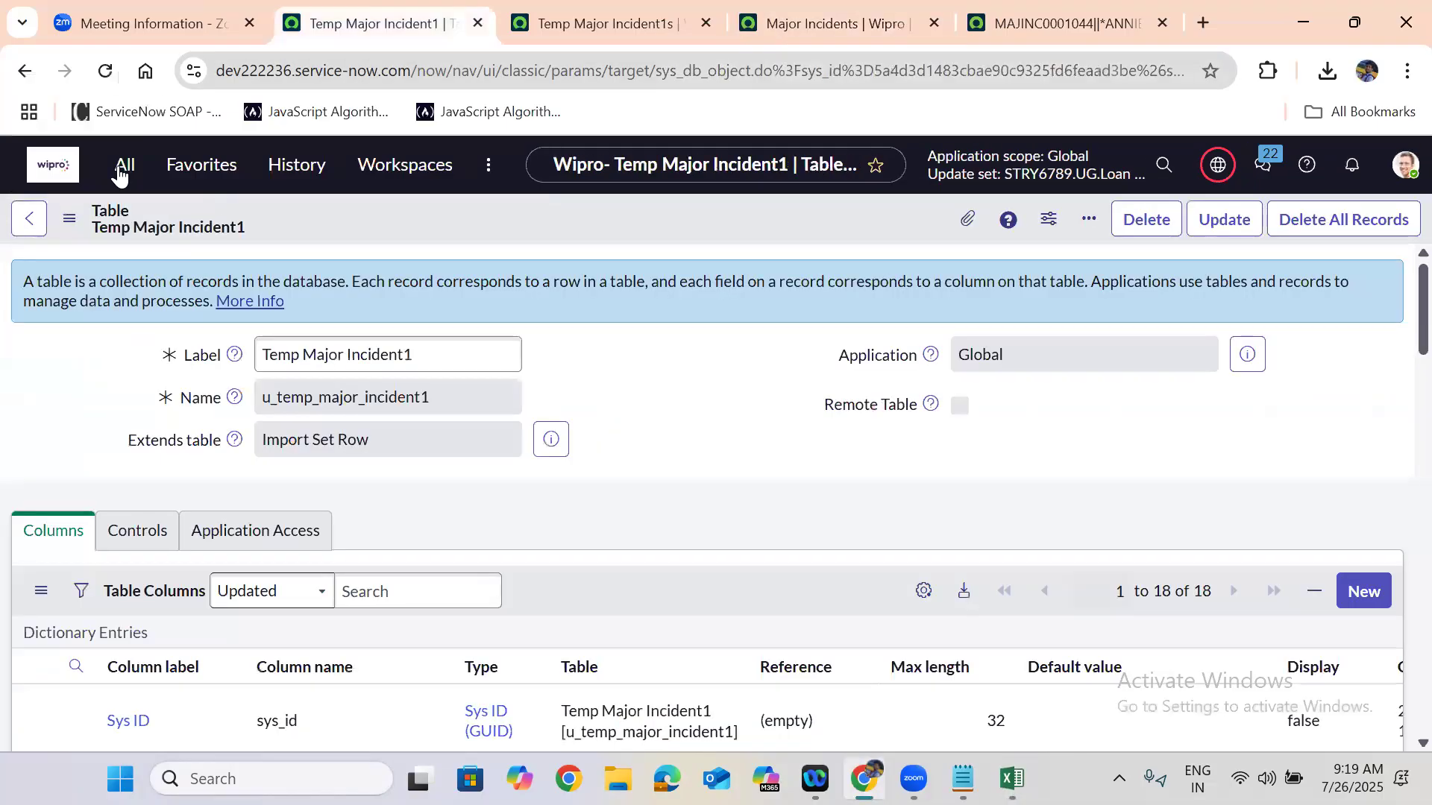
Filter the navigator for 'load data' and open System Import Sets > Load Data
left_click(120, 169)
type("load da")
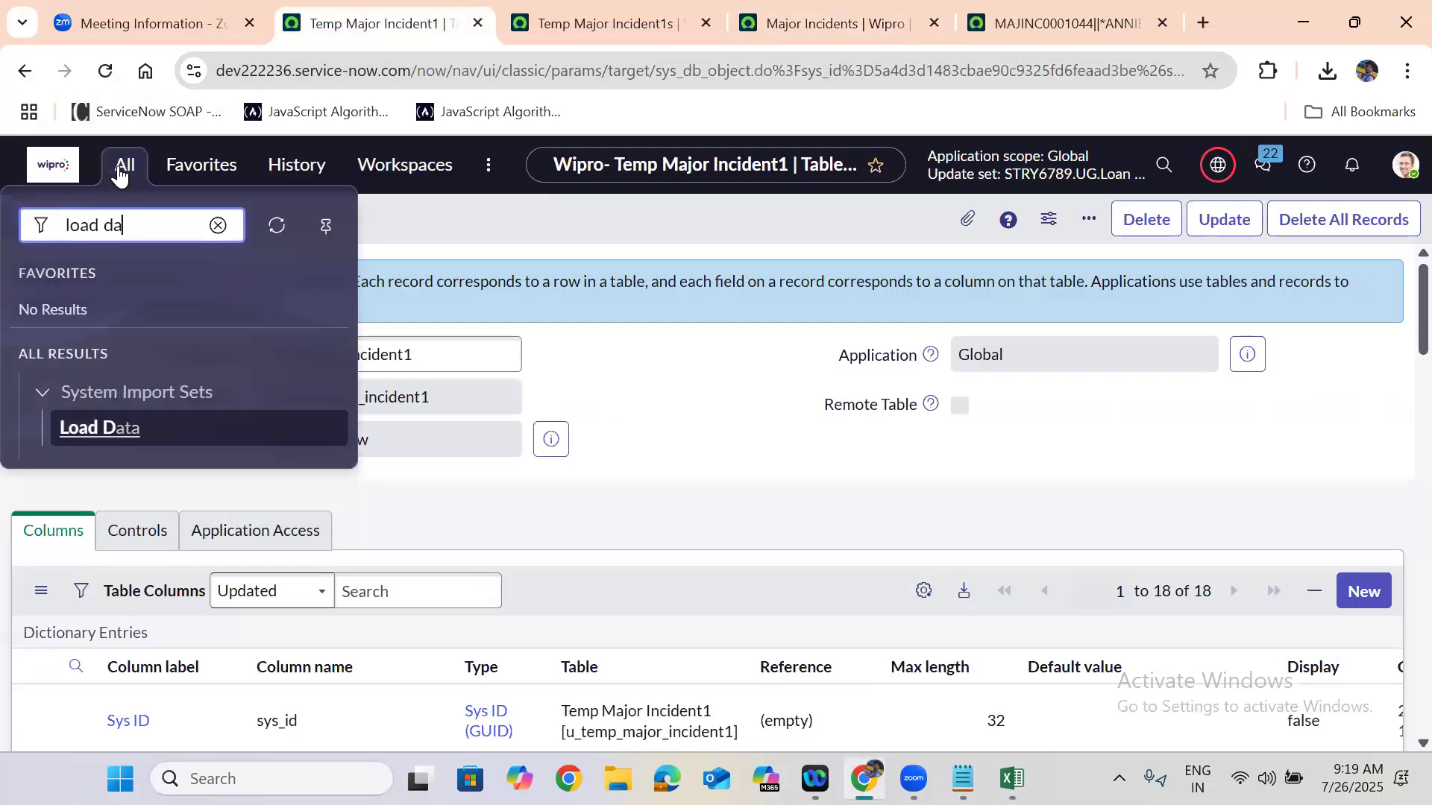
type("ta")
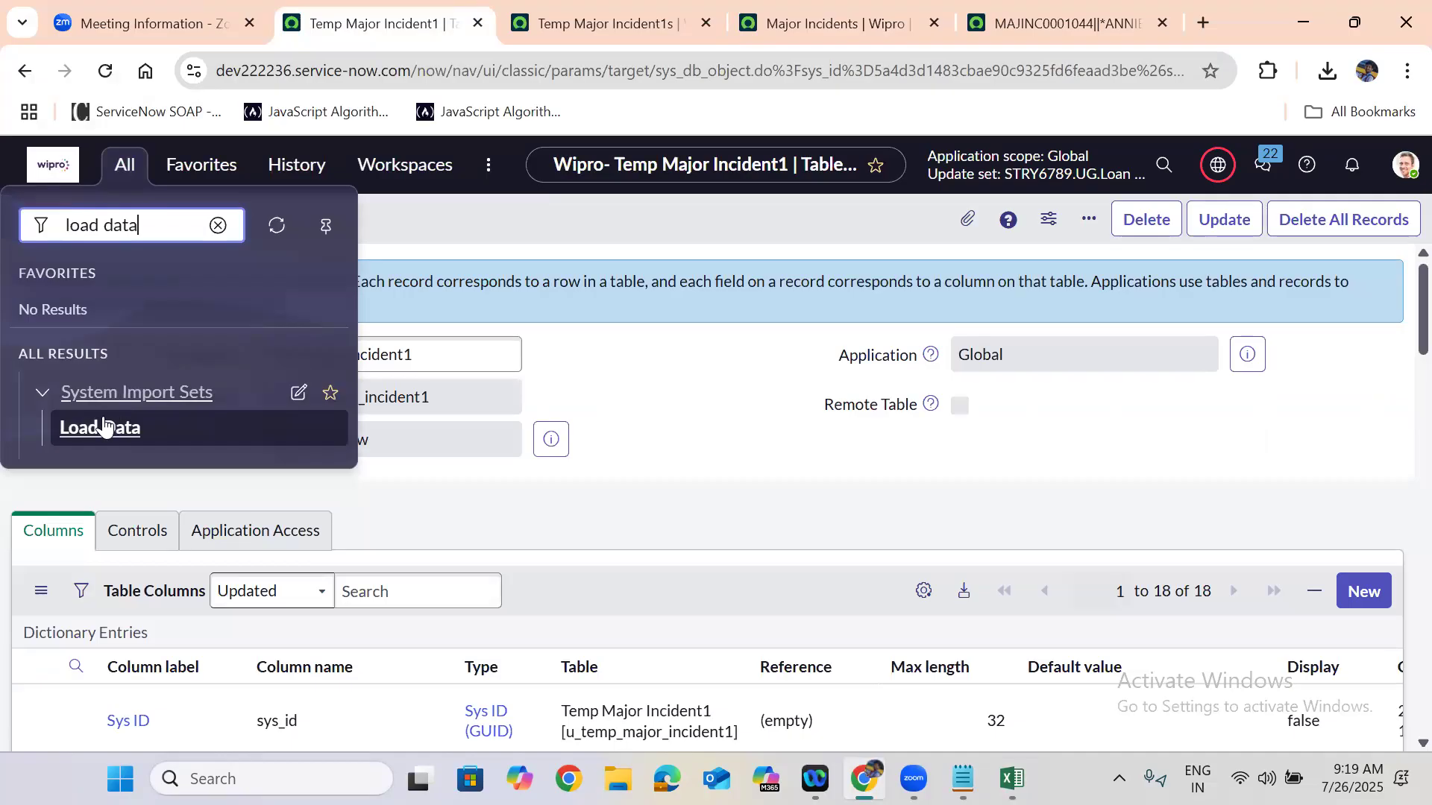
left_click(101, 430)
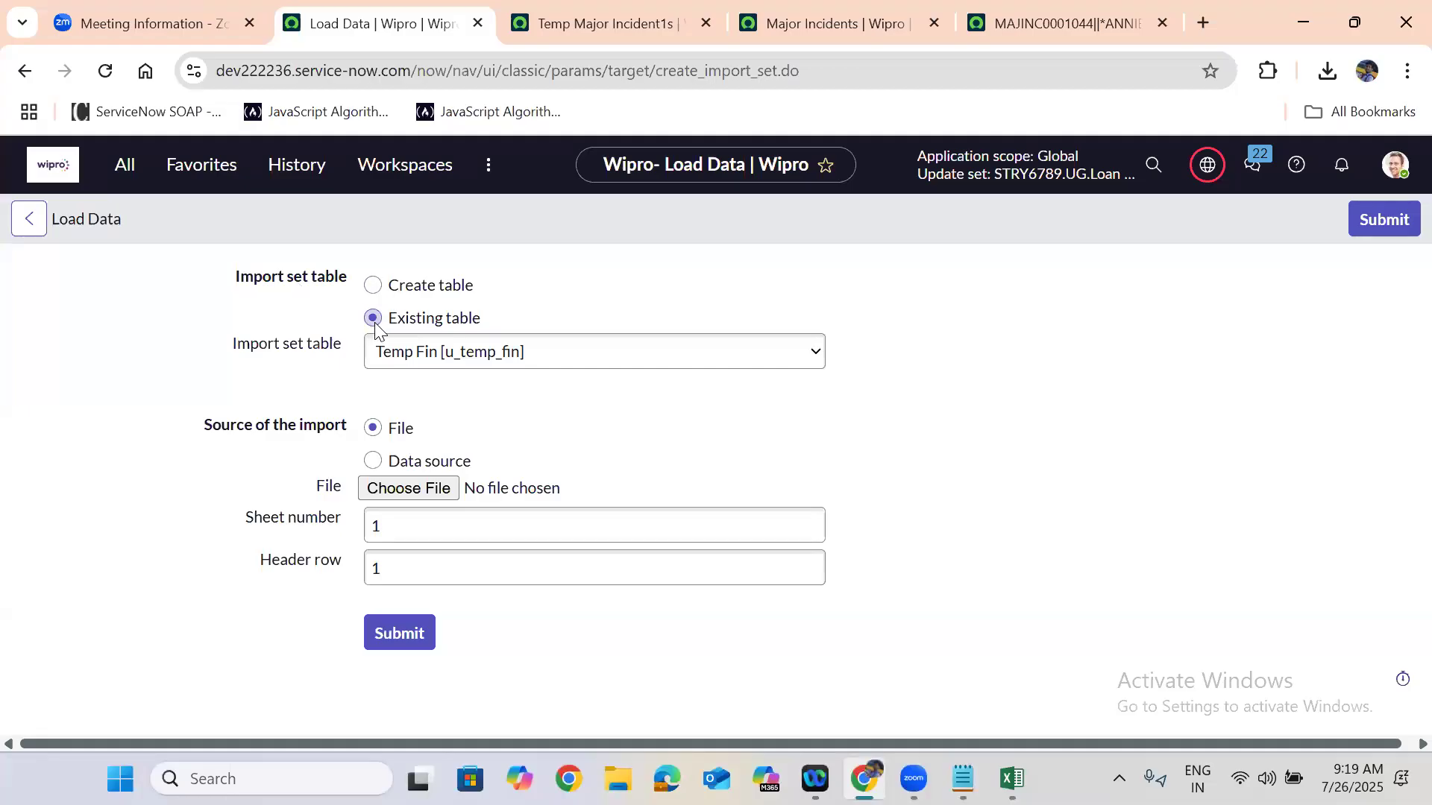
Choose Temp Major Incident1 [u_temp_major_incident1] in the Import set table dropdown
left_click(410, 363)
key("Down")
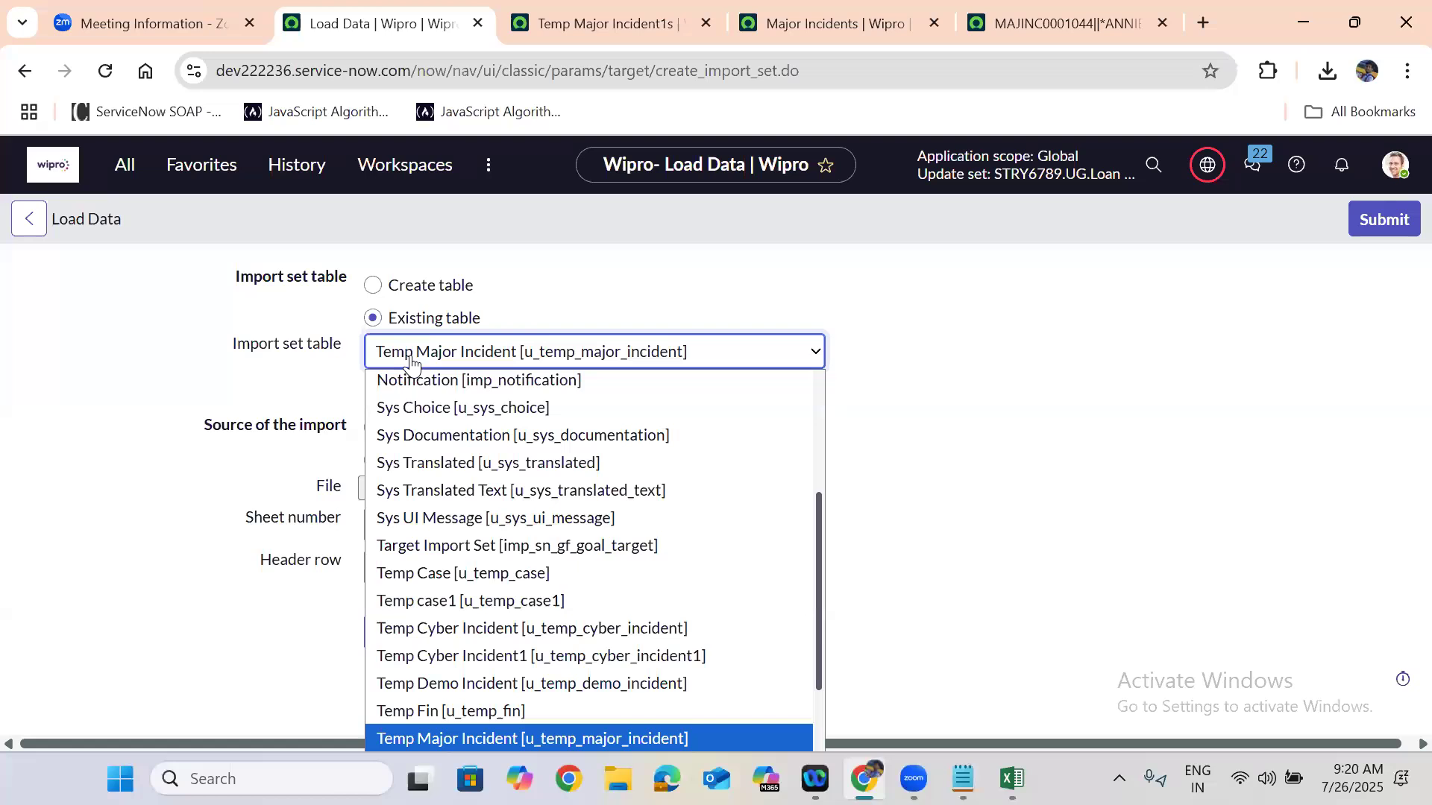
key("Down")
key("Return")
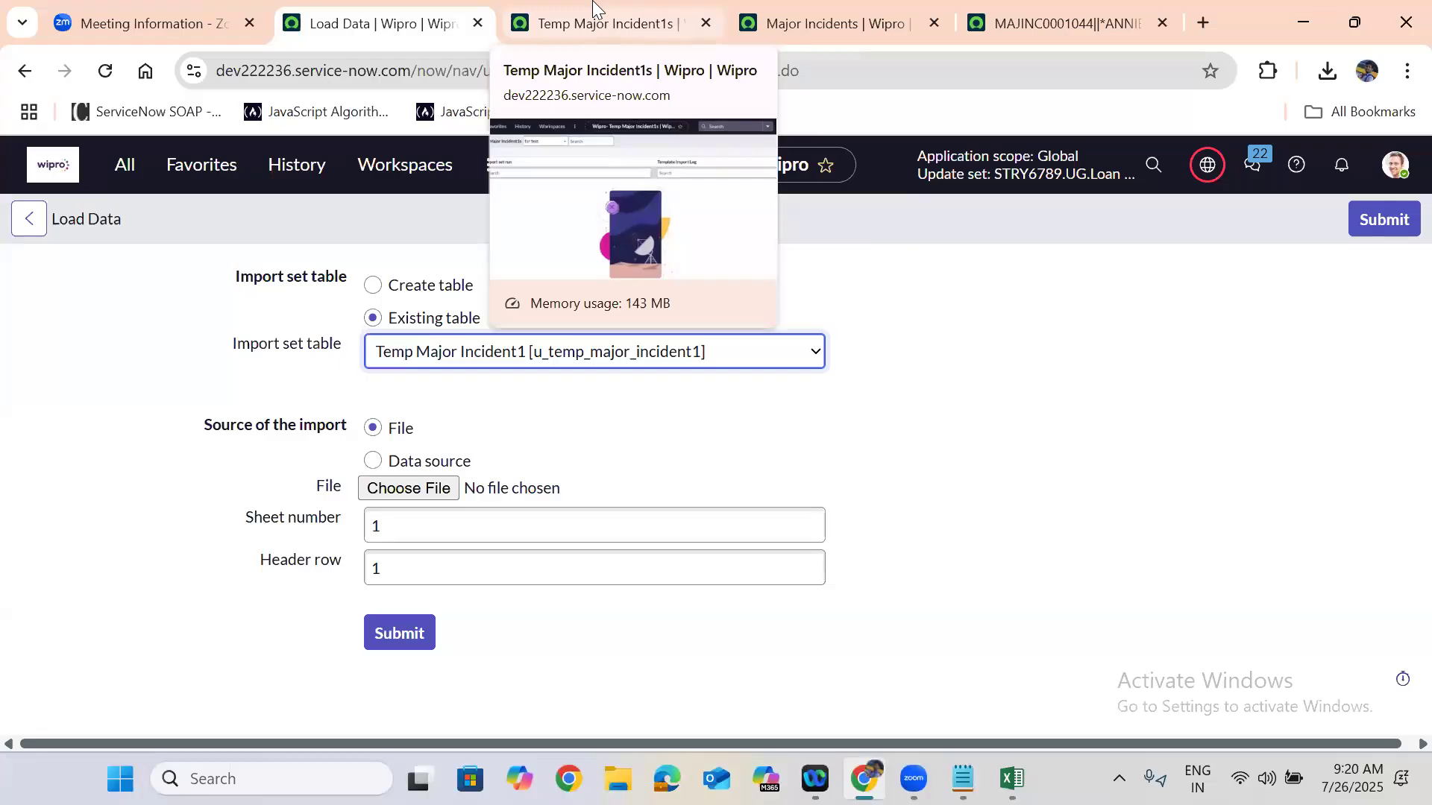
Switch to creating a new import set table labelled 'Temp Major Incident2' (u_temp_major_incident2)
left_click(374, 291)
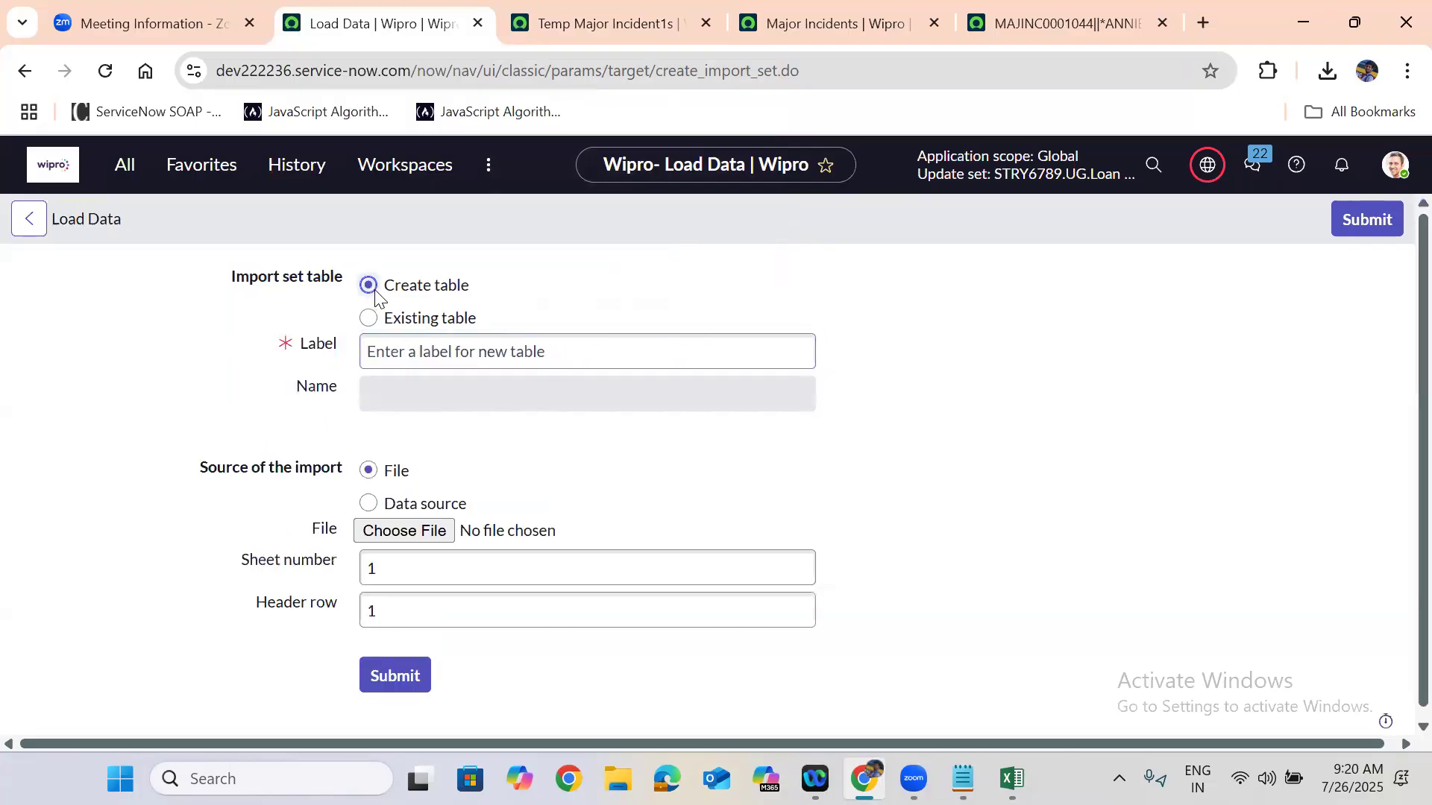
left_click(429, 359)
type("Te")
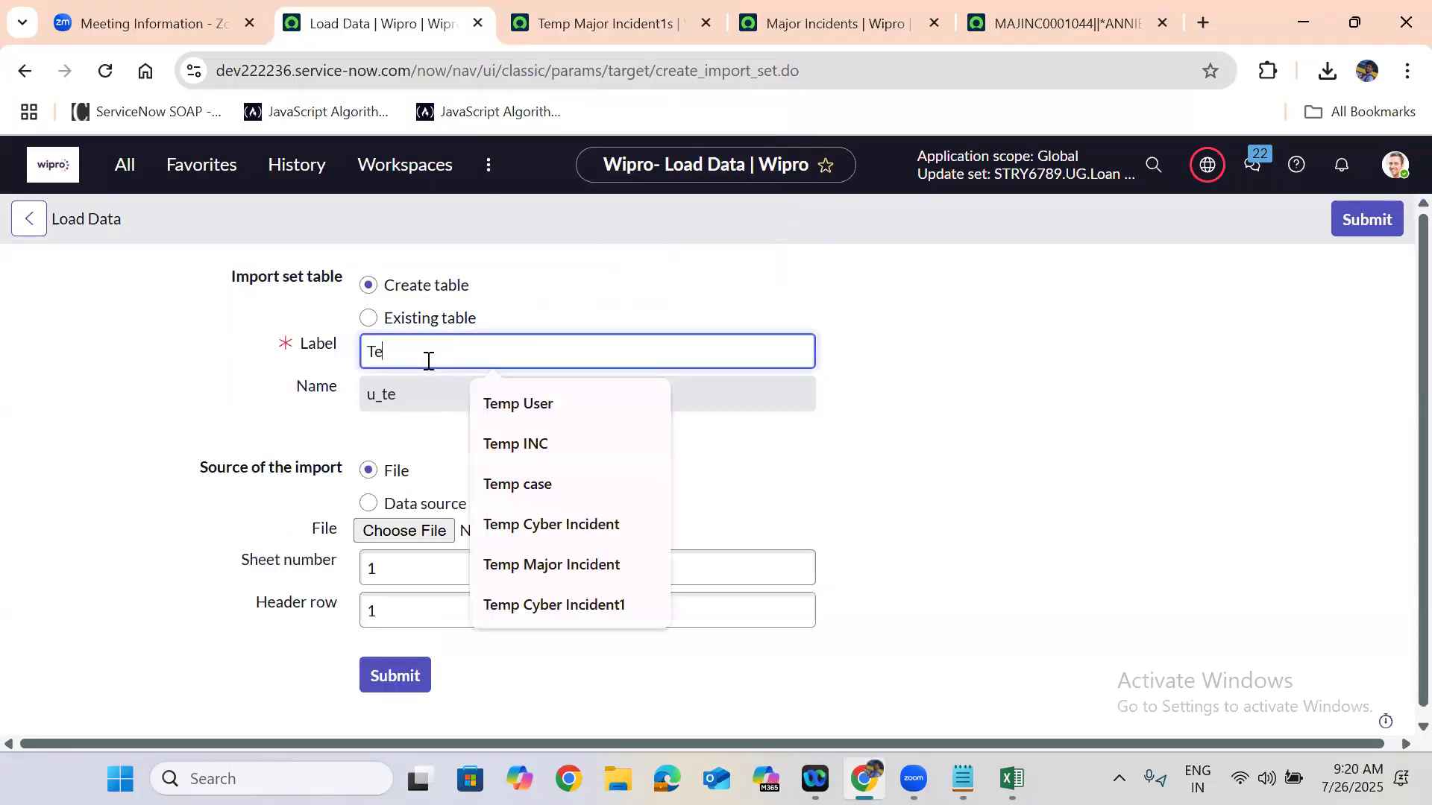
type("mp Major")
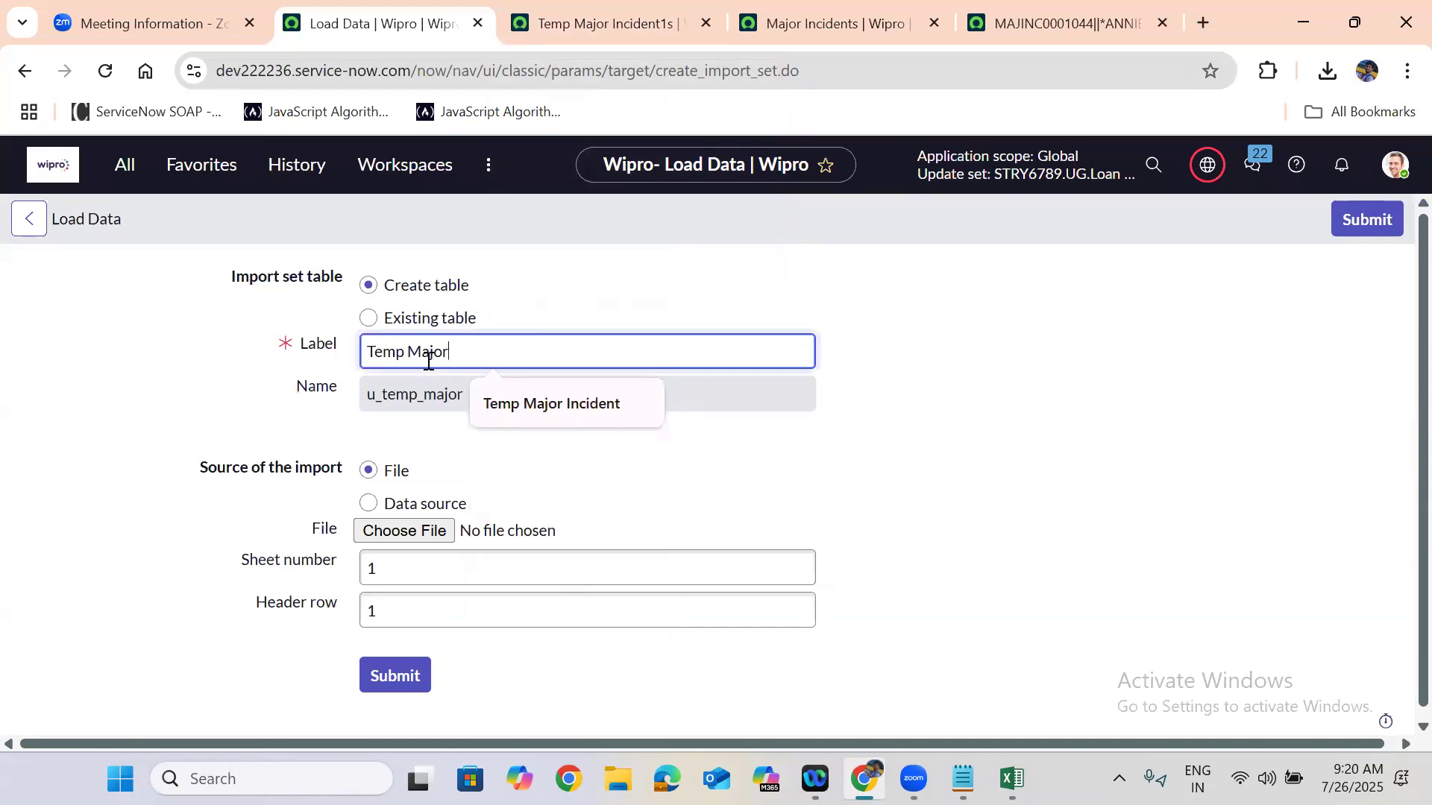
type(" Incident2")
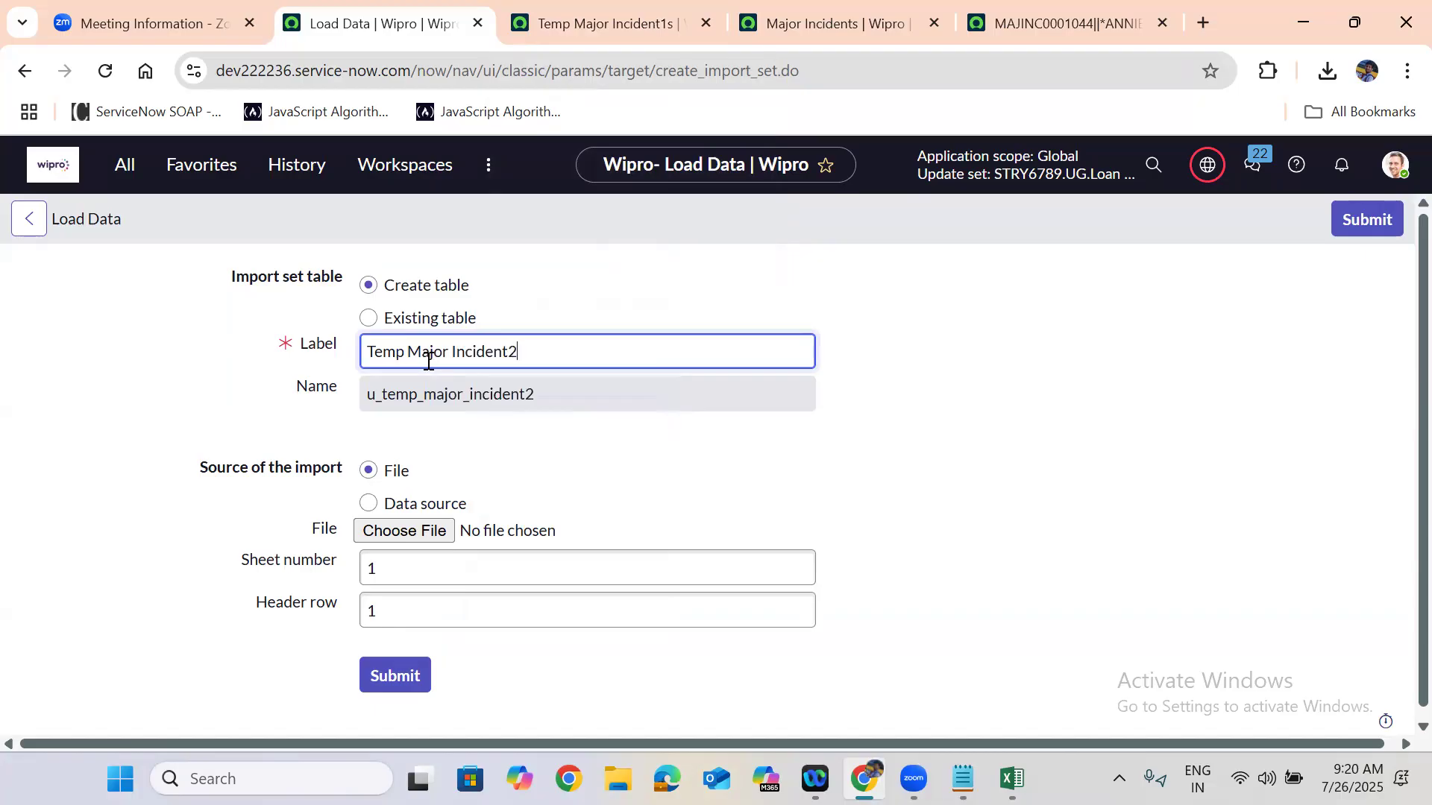
left_click(873, 382)
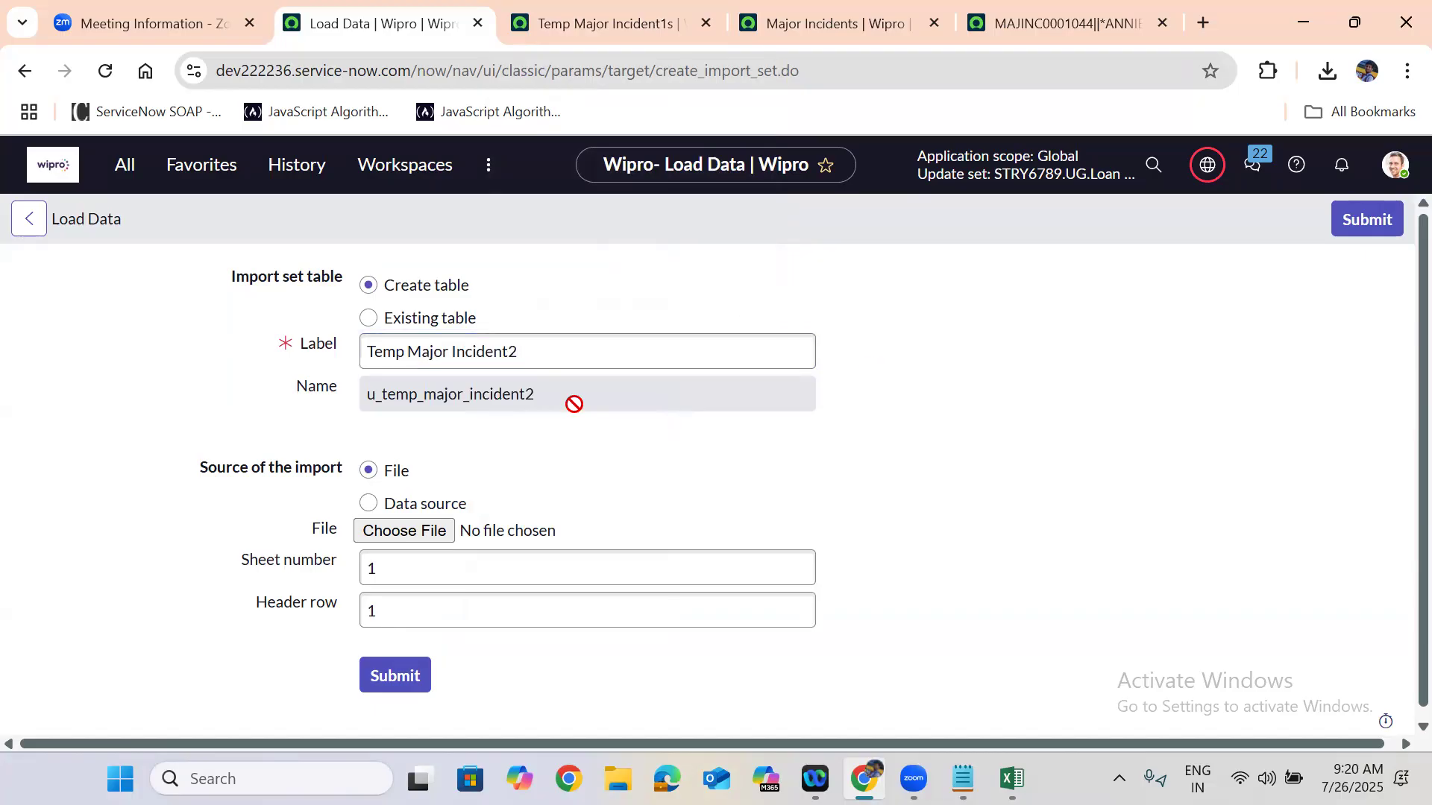
double_click(417, 396)
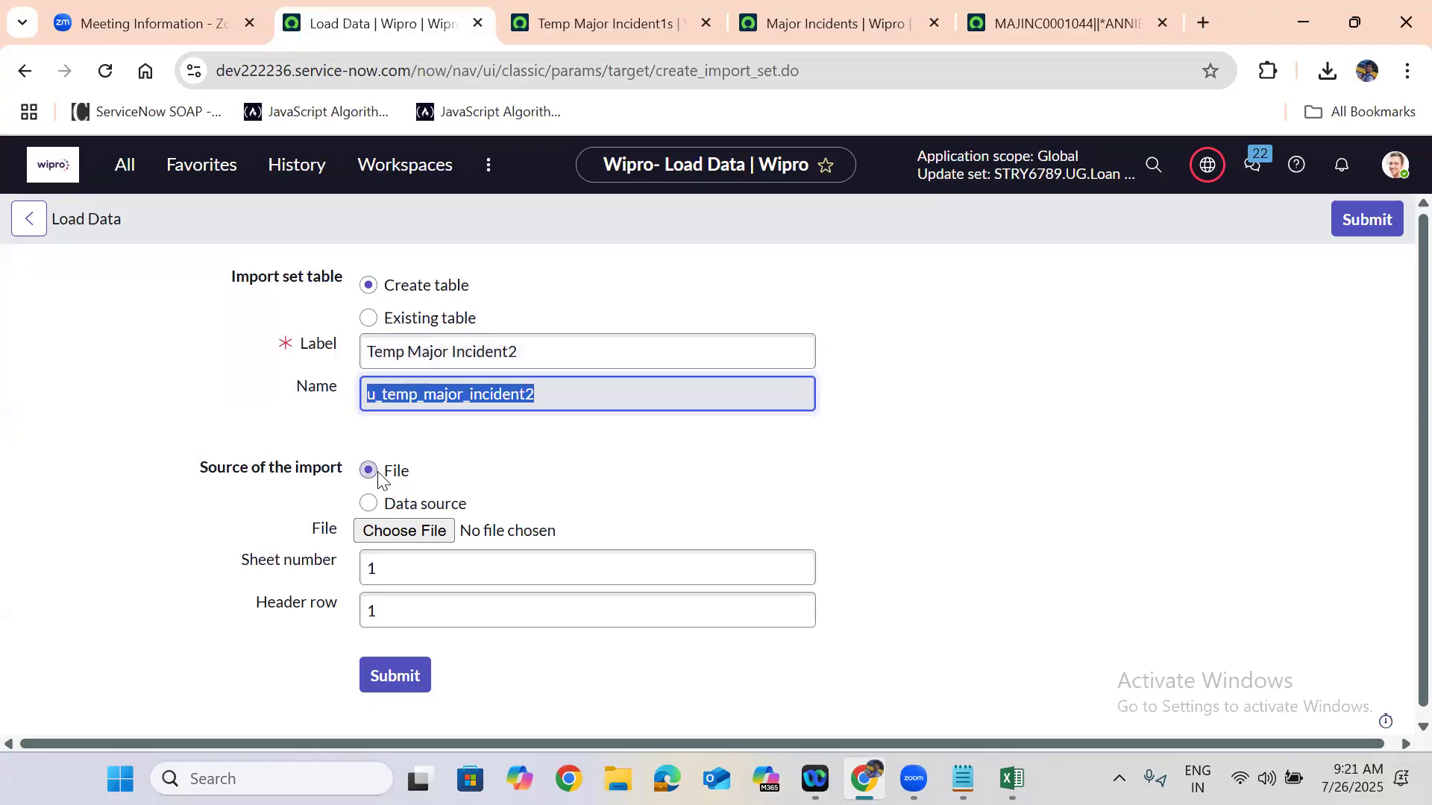
Attach u_major_incident.xlsx from Downloads as the source file, then bring the spreadsheet back up
left_click(1016, 776)
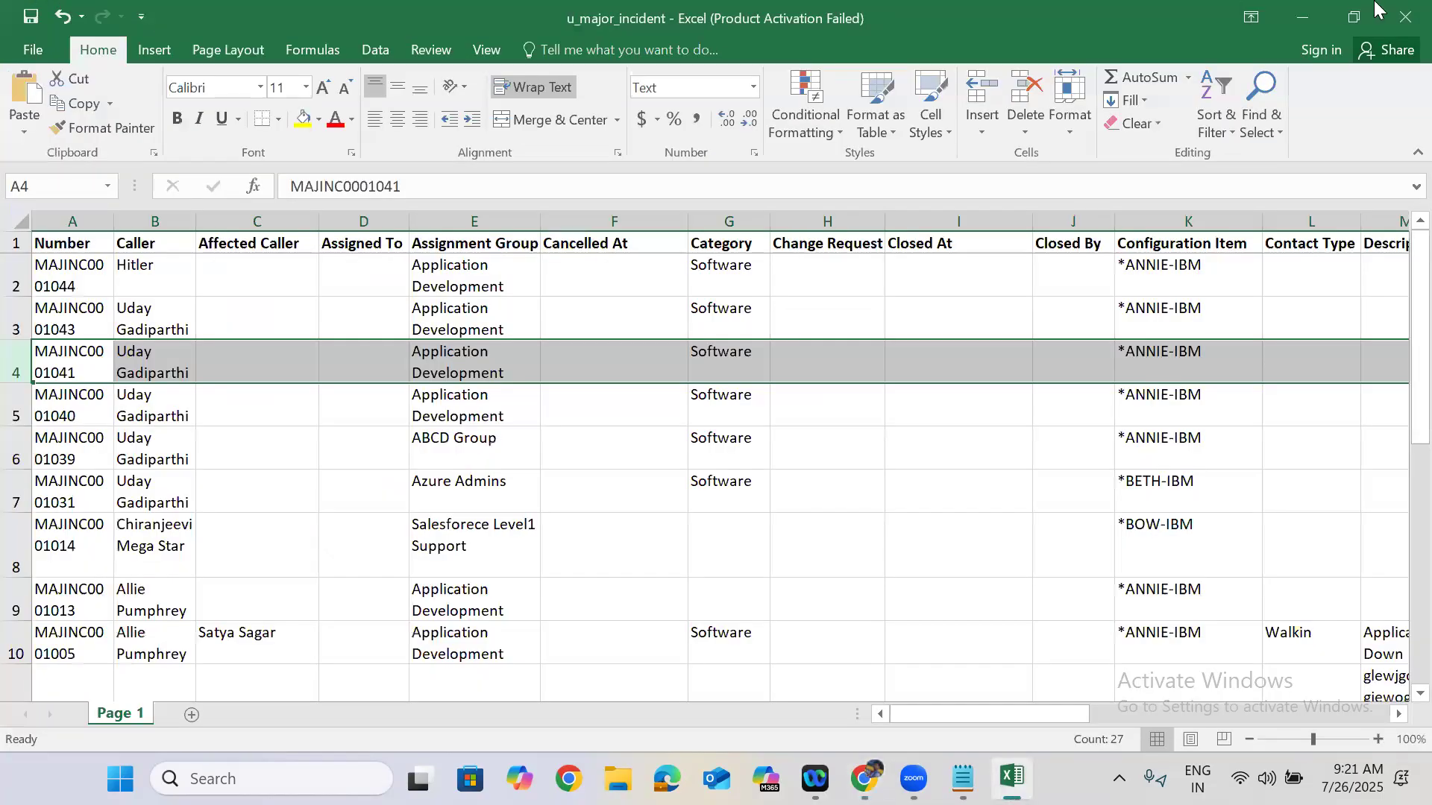
left_click(1306, 22)
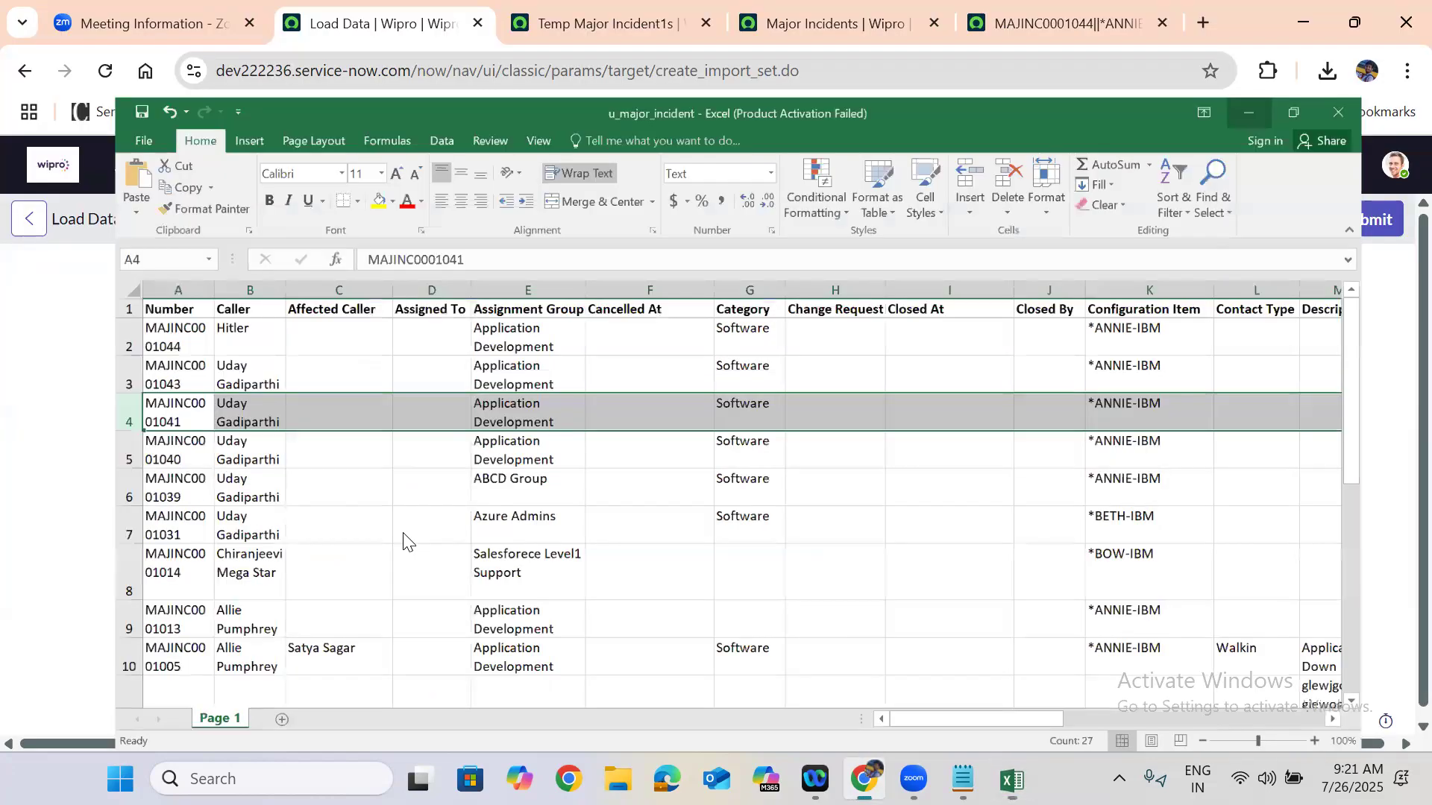
left_click(404, 533)
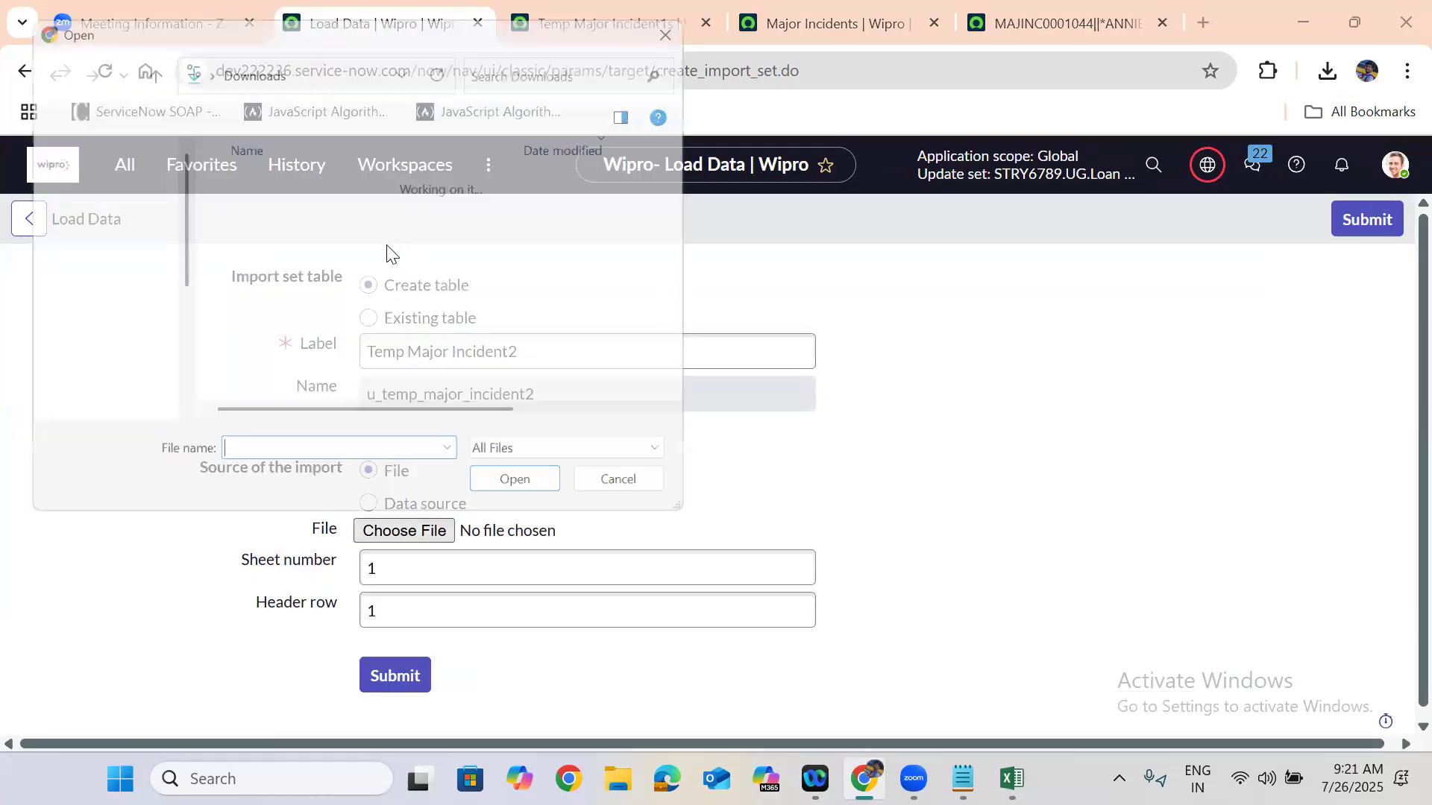
left_click(271, 212)
left_click(501, 492)
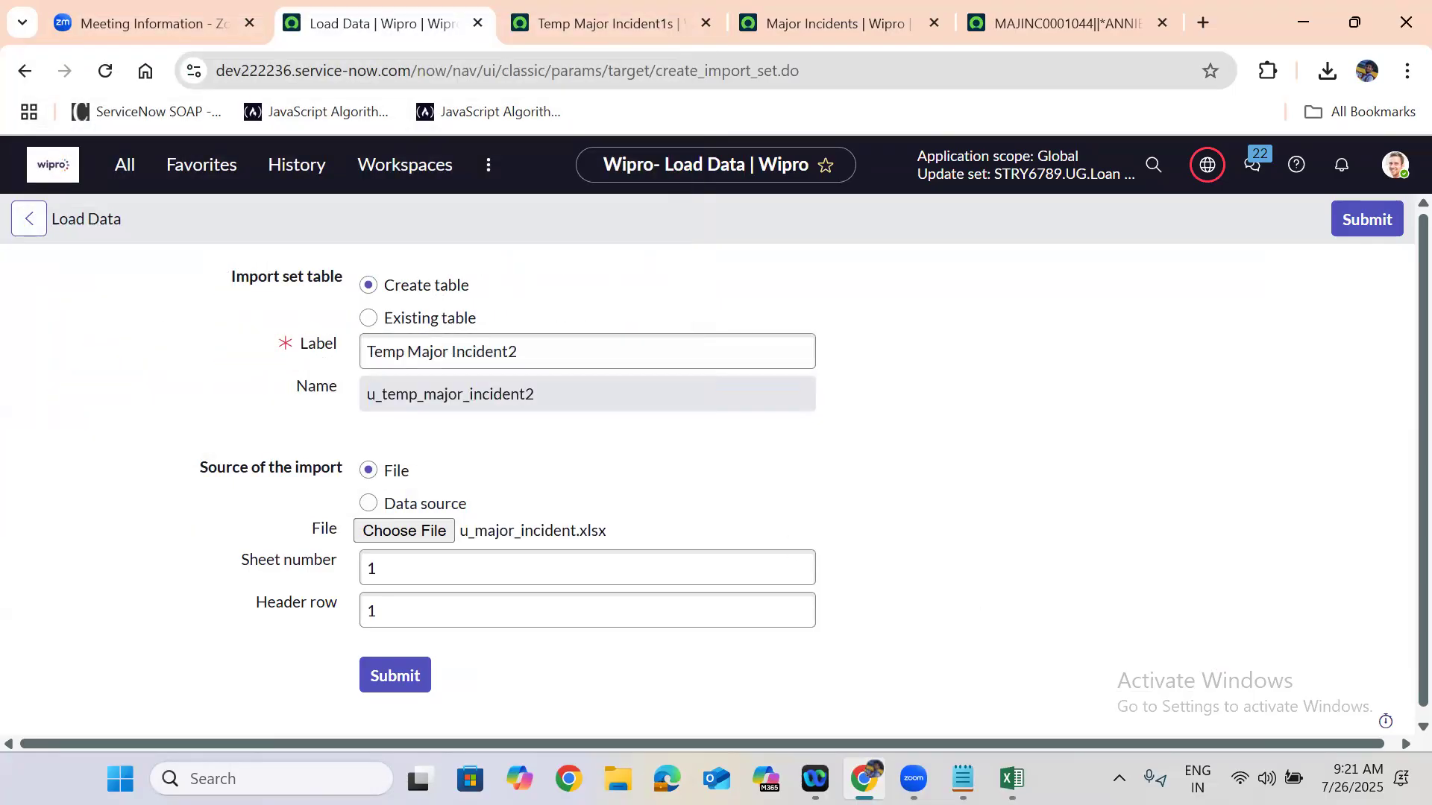
left_click(1012, 779)
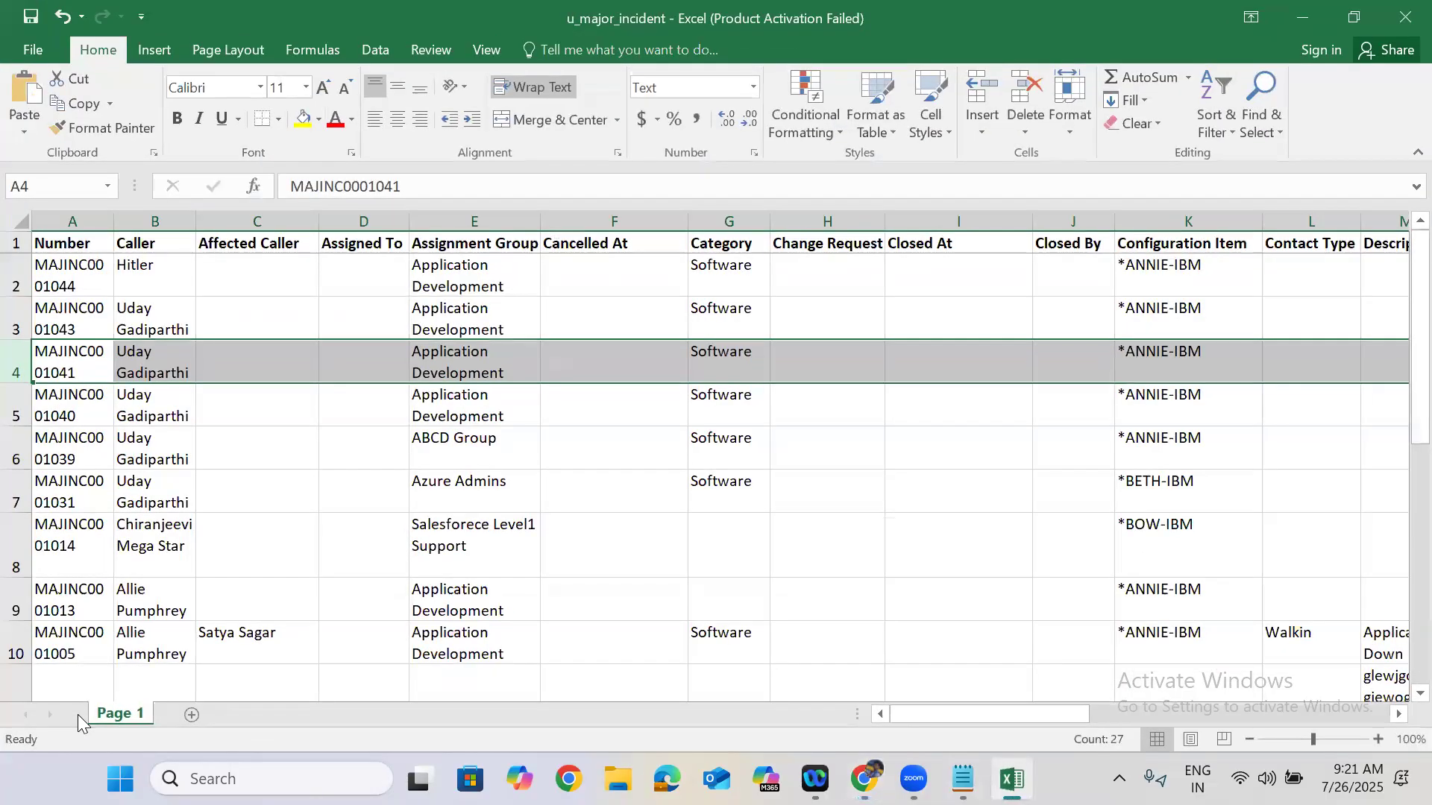
Delete the two extra sheets so only Page 1 remains, select header row 1, and minimize Excel
left_click(237, 715)
left_click(261, 713)
right_click(198, 716)
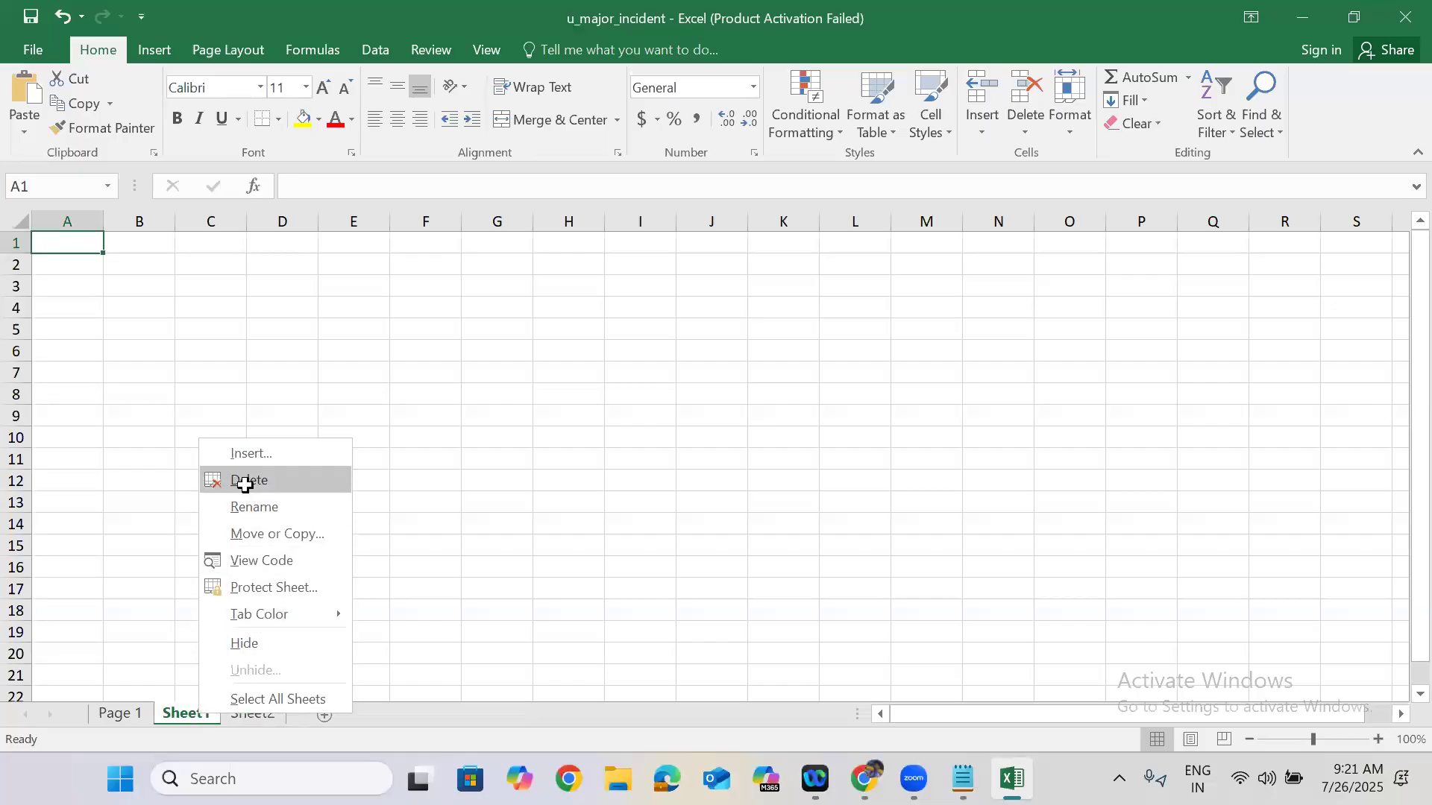
left_click(246, 483)
right_click(203, 722)
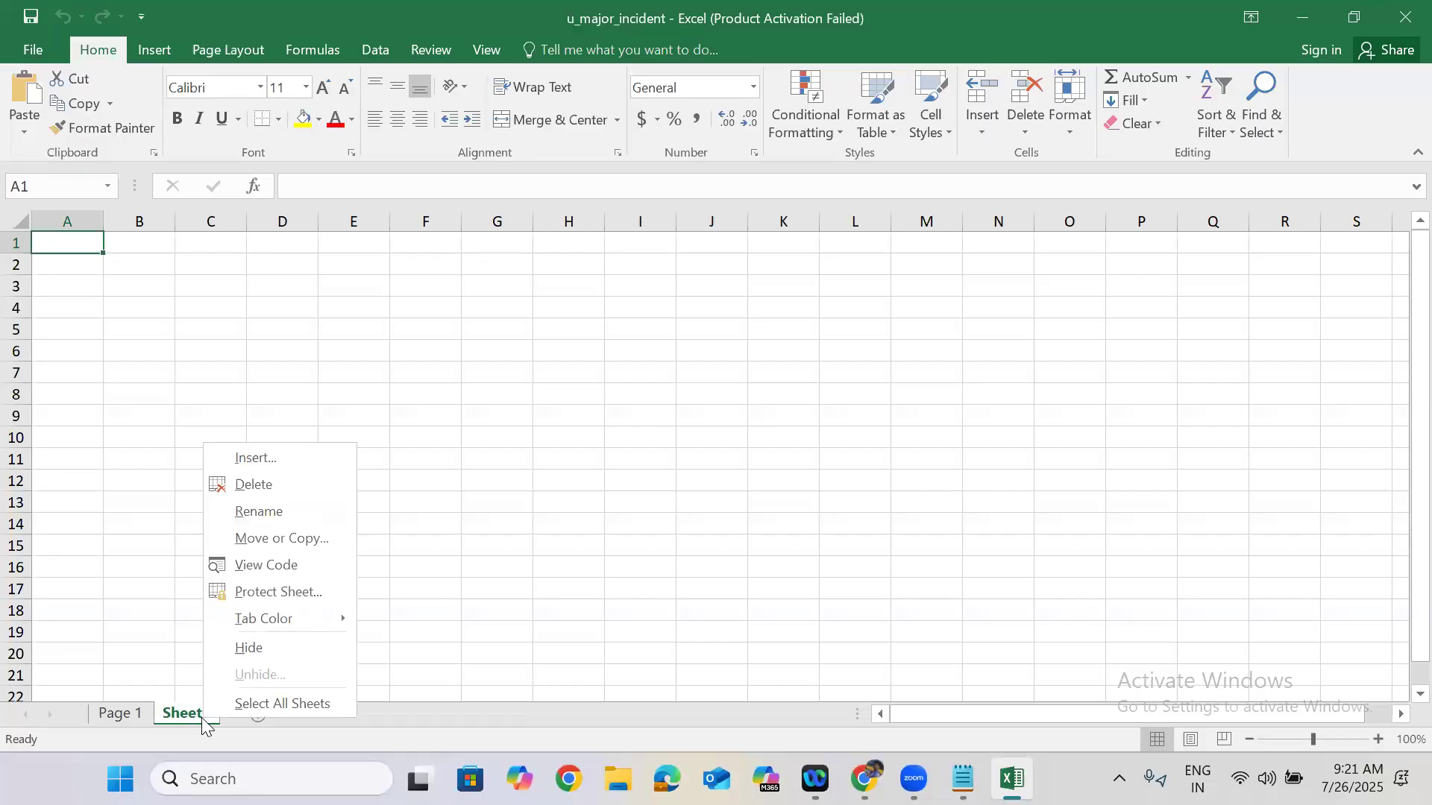
left_click(282, 486)
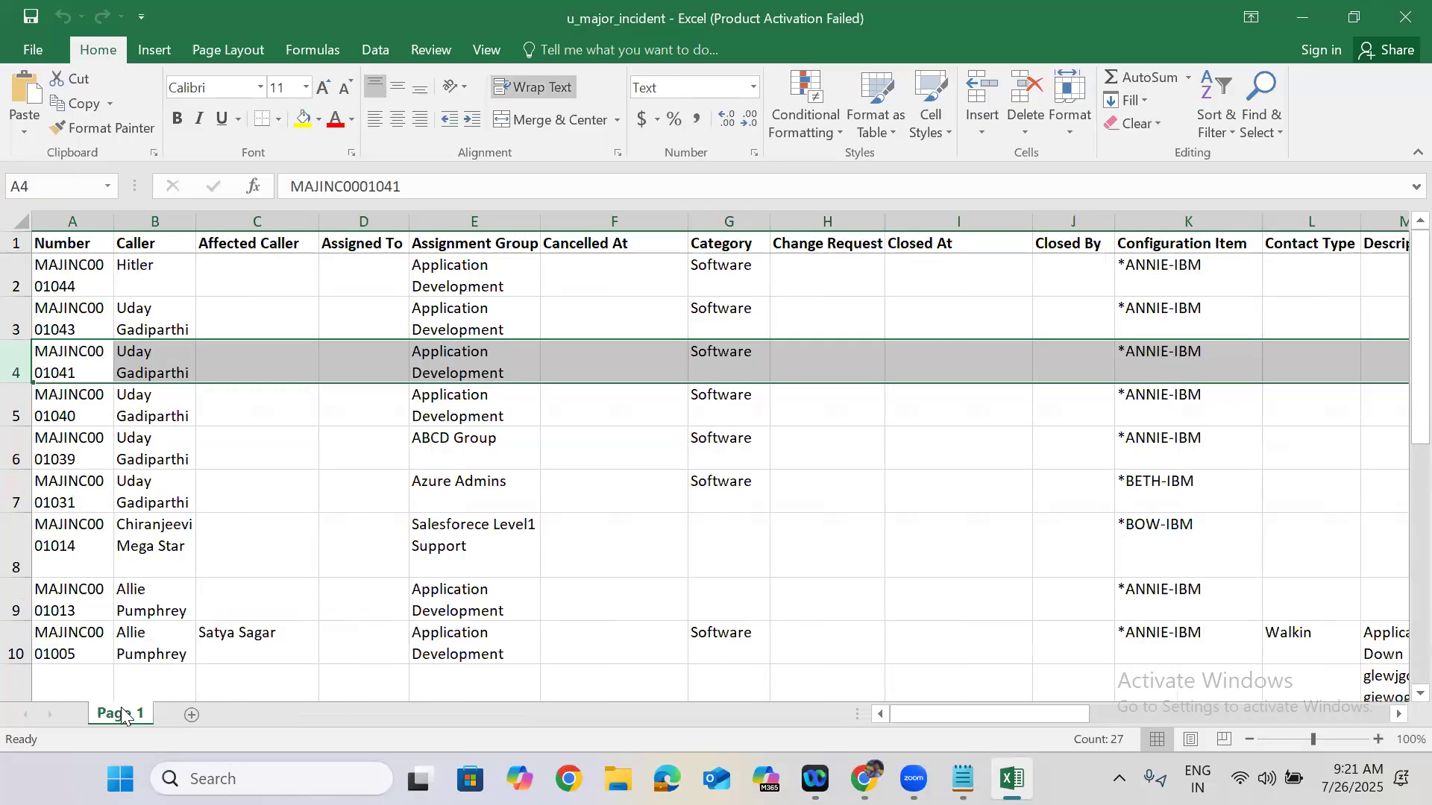
left_click(16, 244)
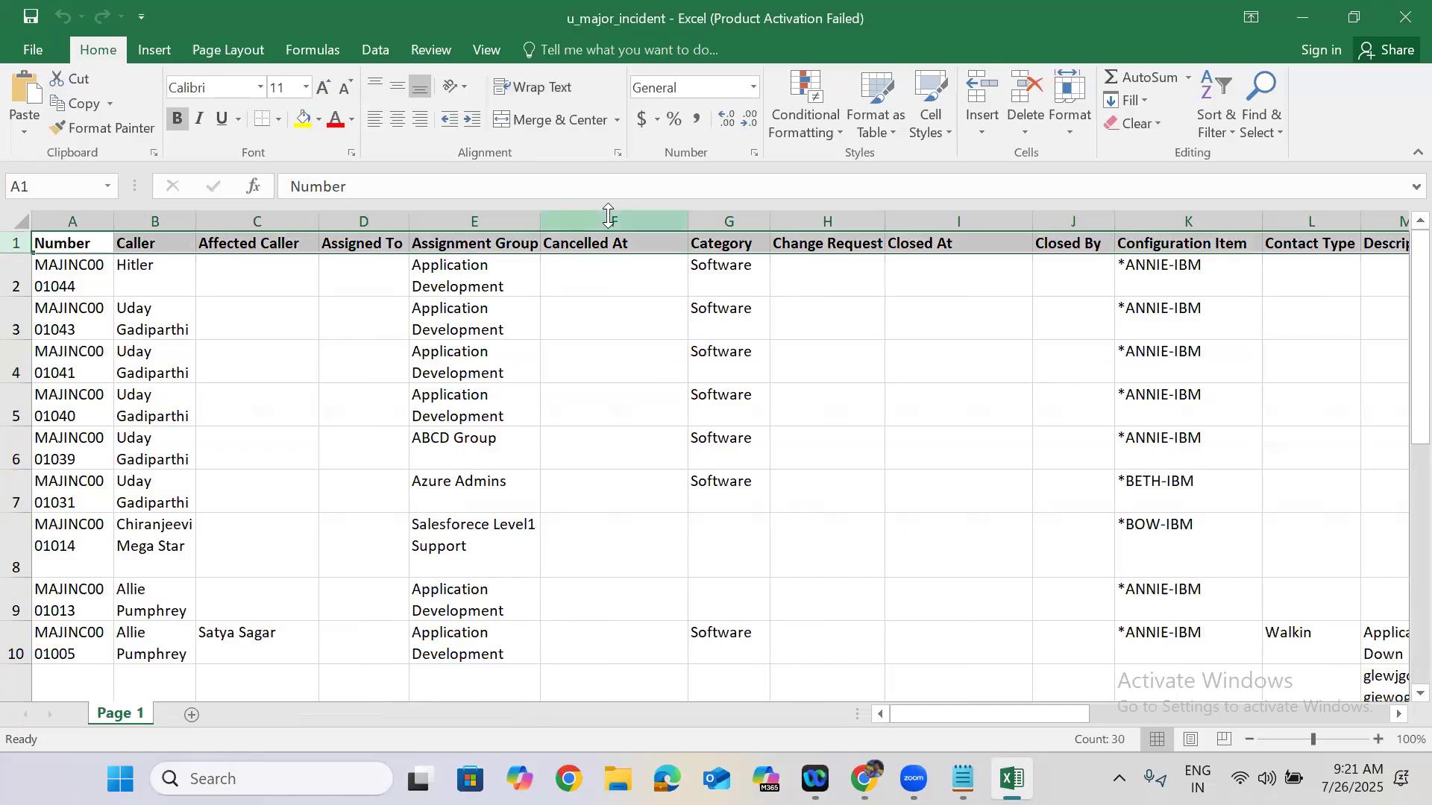
left_click(1288, 28)
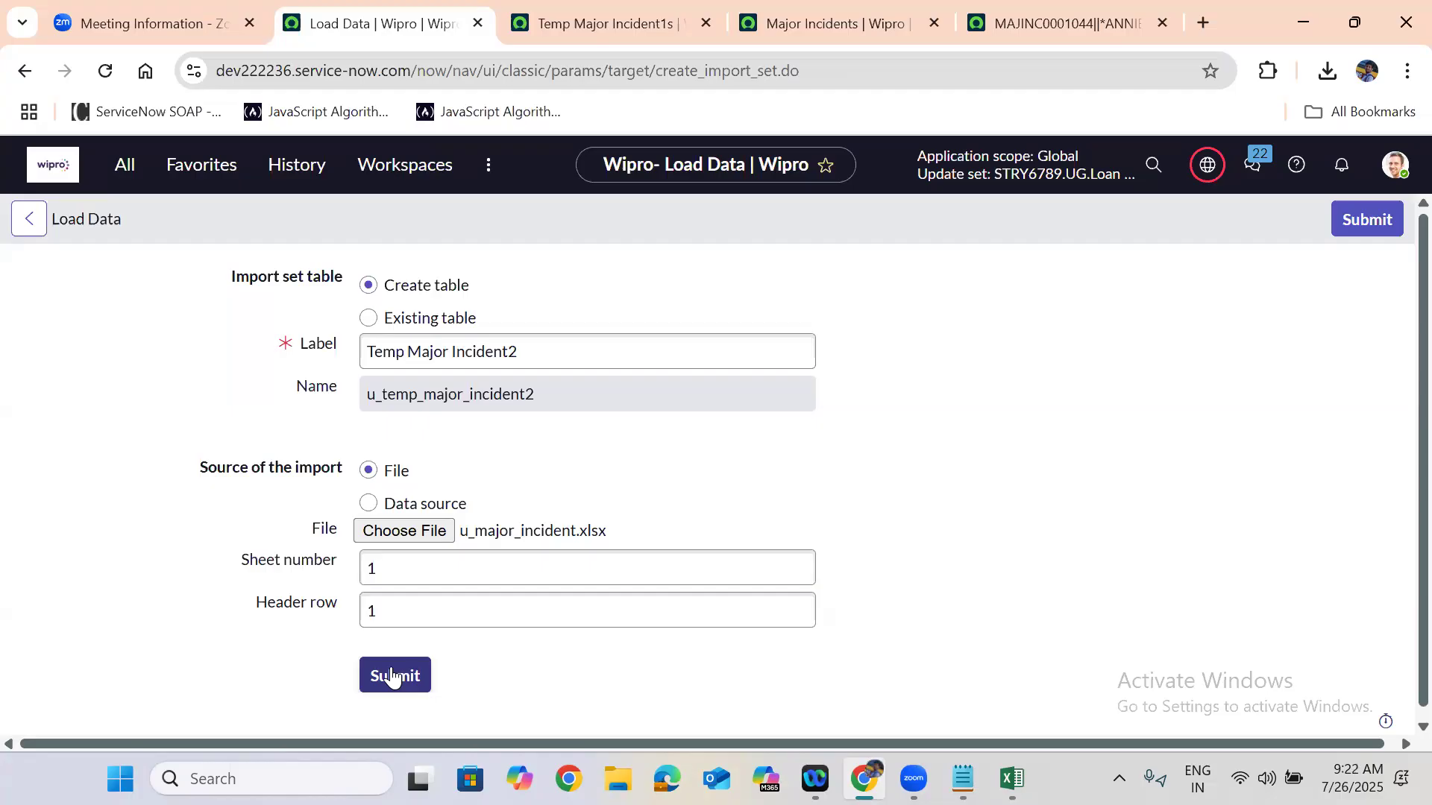
left_click(962, 779)
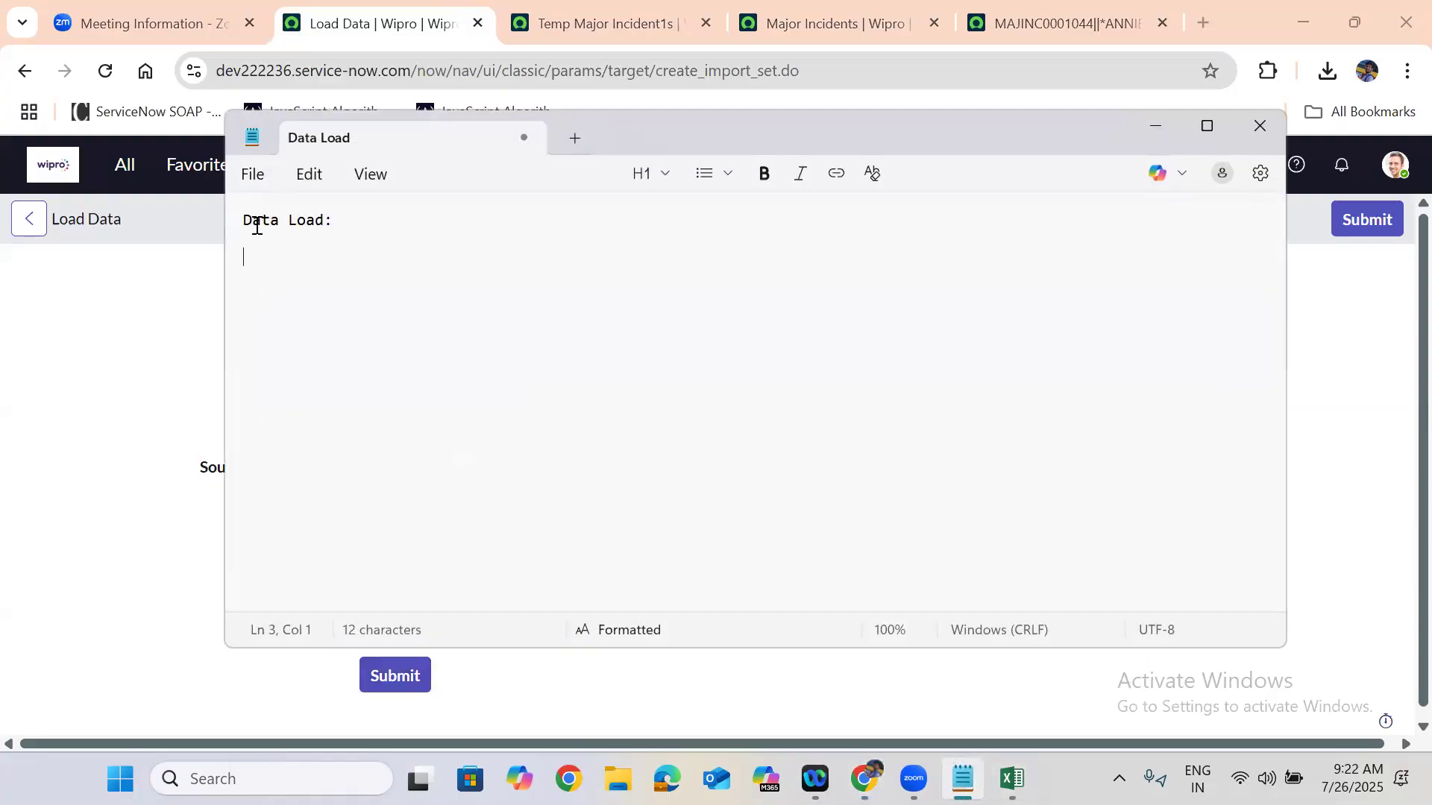
double_click(305, 222)
key("BackSpace")
key("BackSpace")
key("BackSpace")
key("BackSpace")
key("BackSpace")
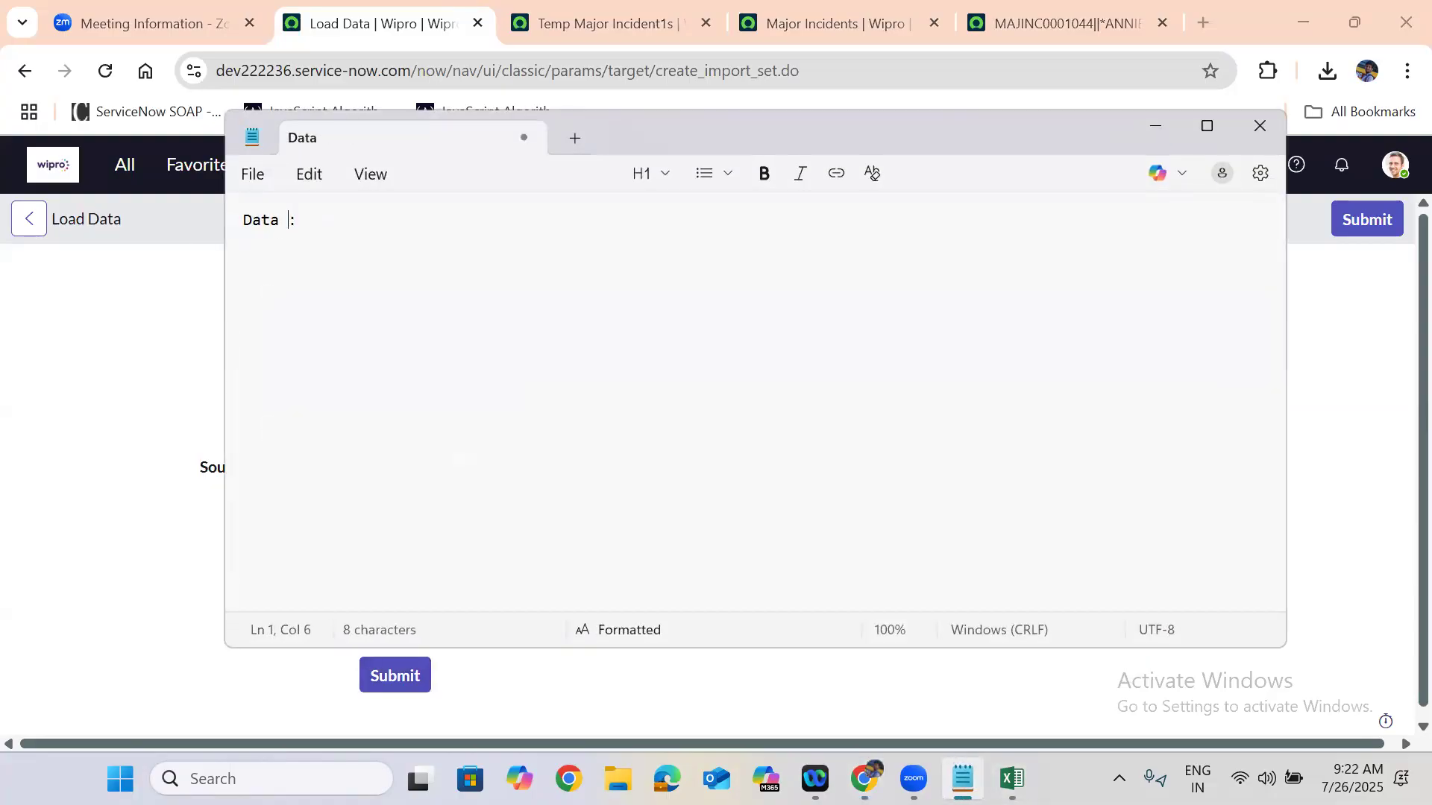
key("BackSpace")
type("Import Sets")
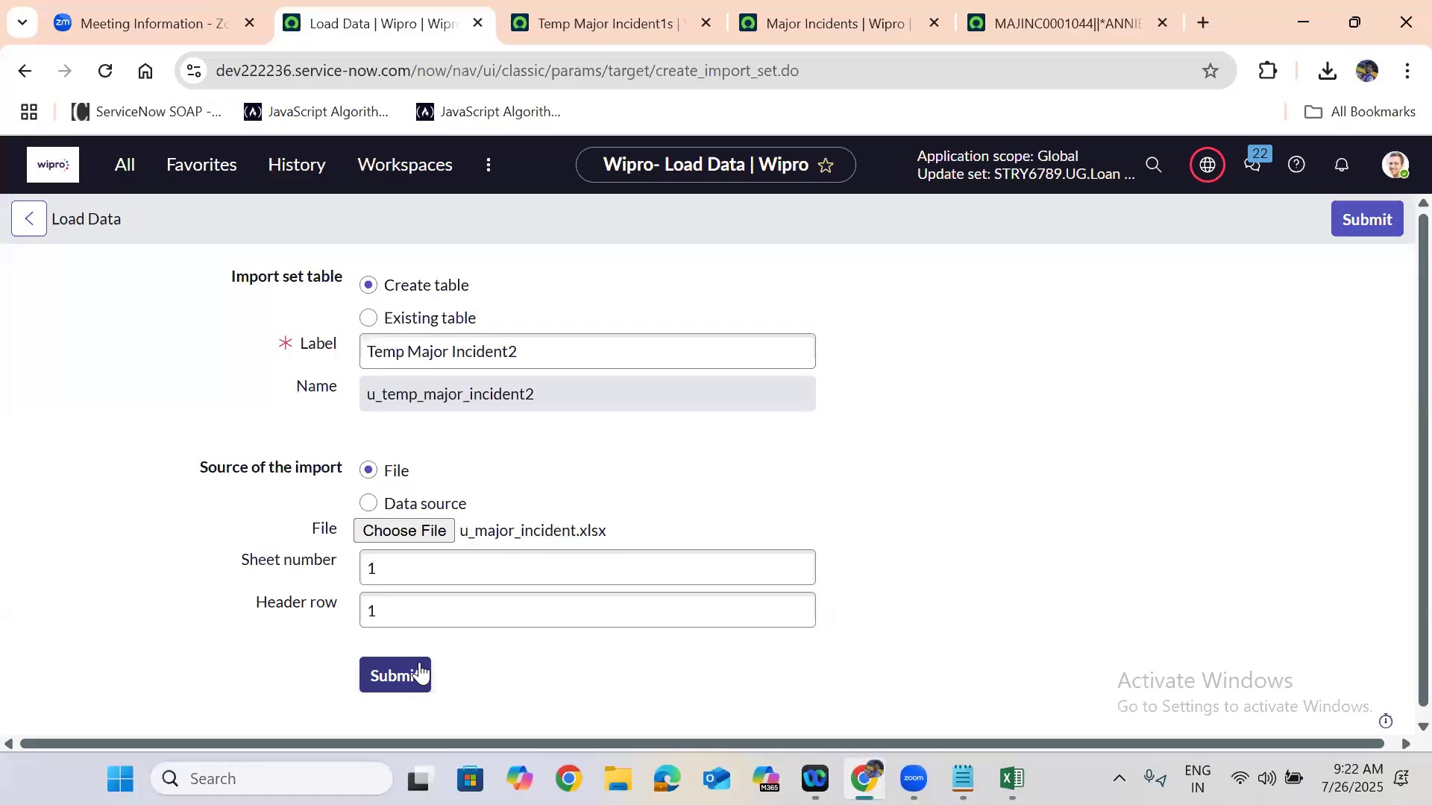
Submit the Load Data form and confirm 10 rows processed and 10 inserted into u_temp_major_incident2
left_click(1012, 778)
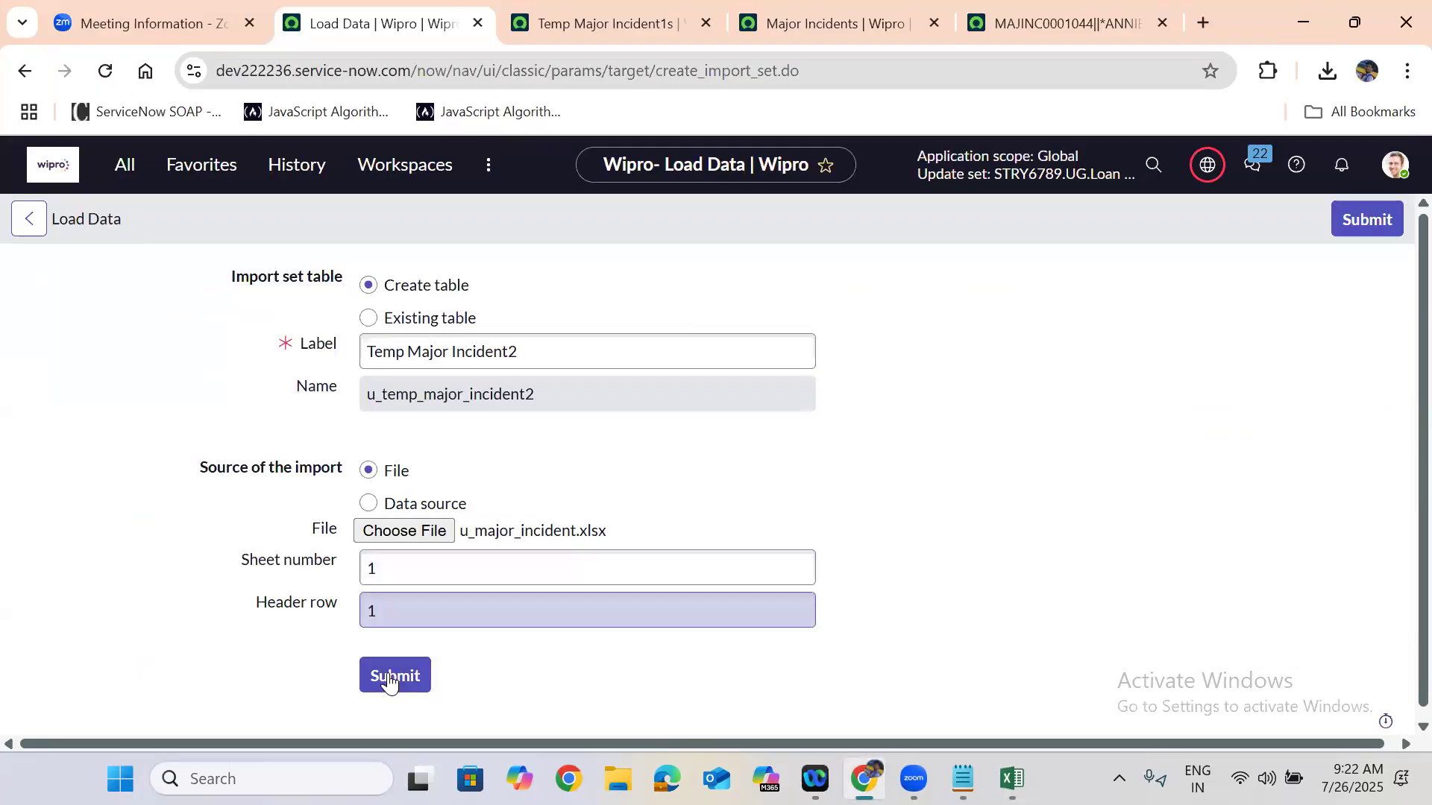
left_click(393, 675)
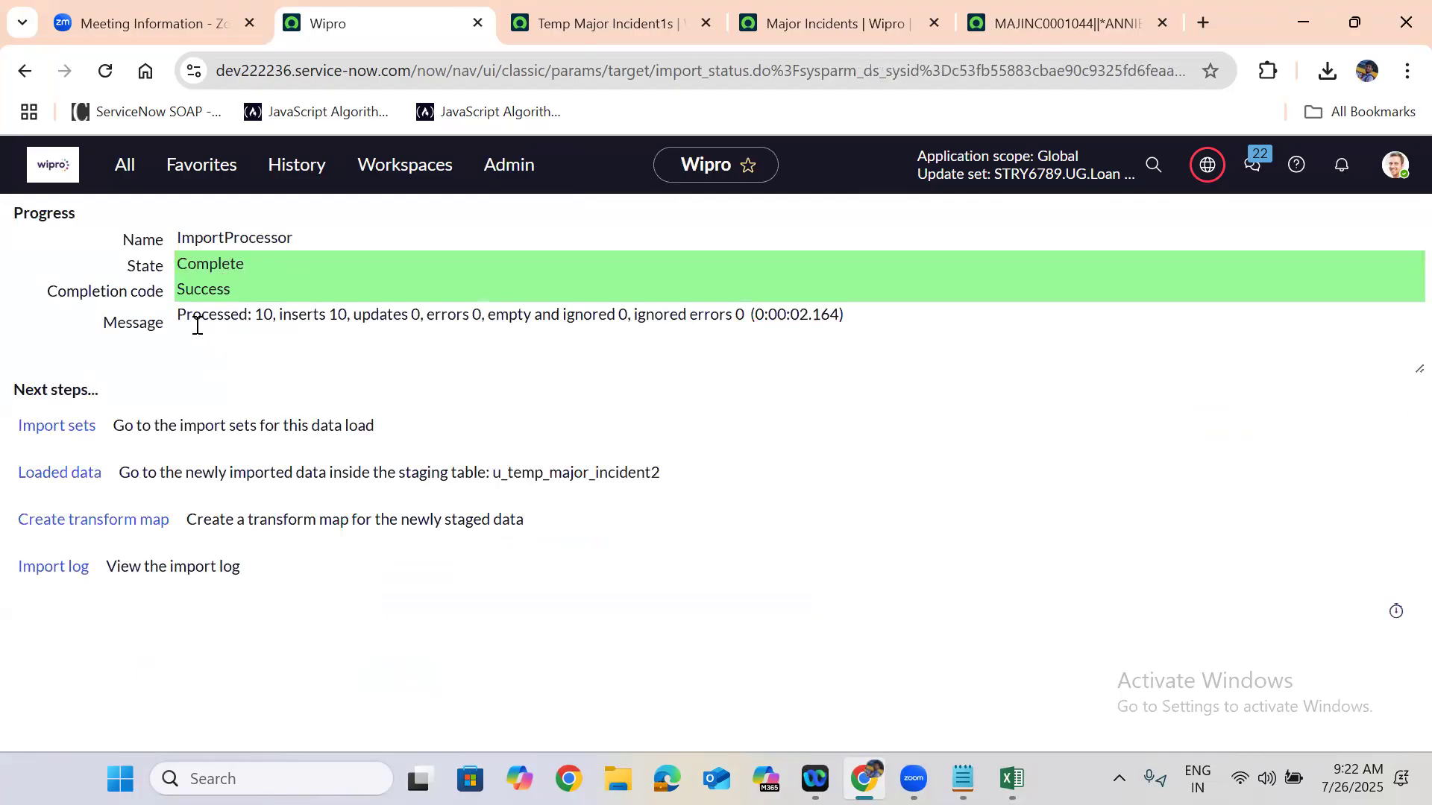
double_click(260, 318)
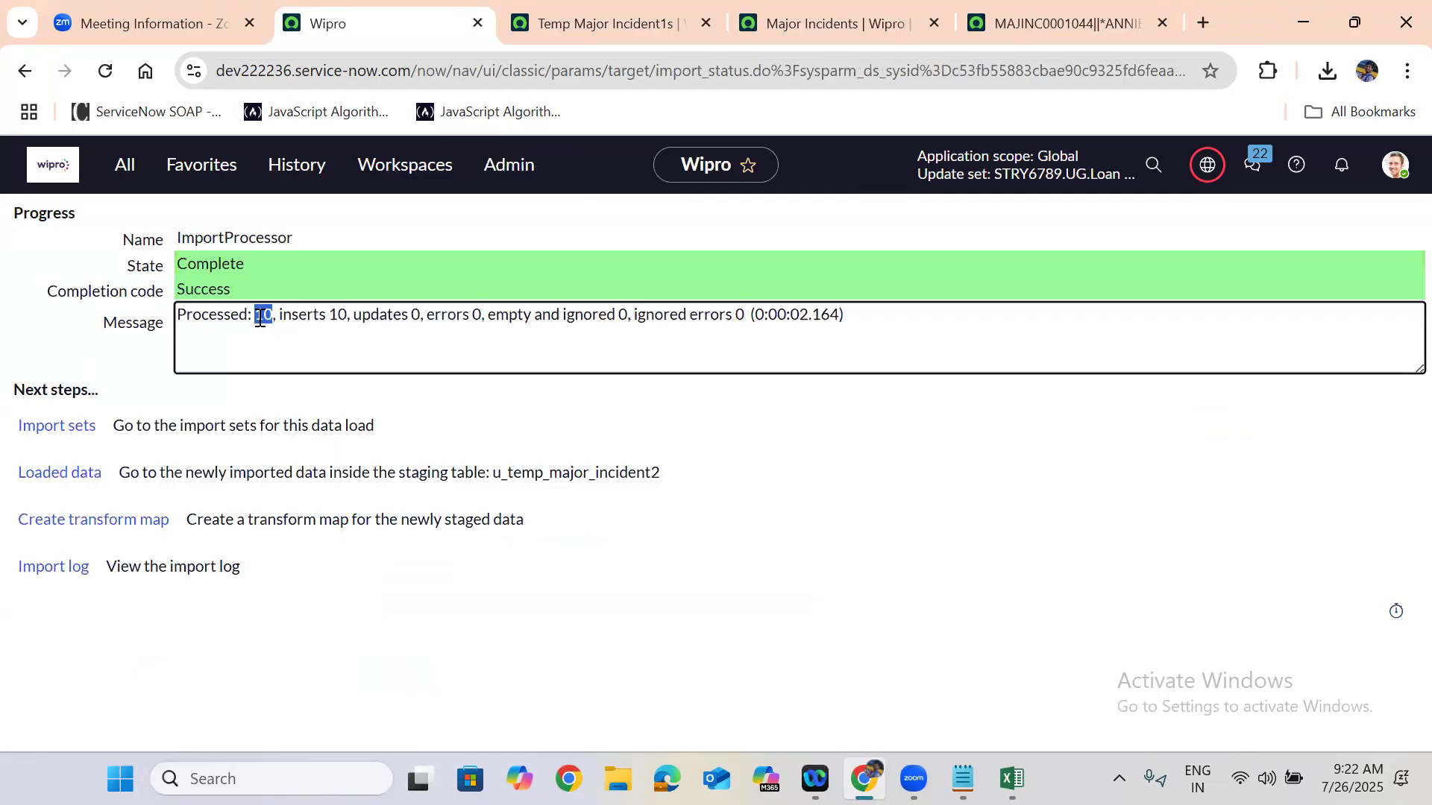
double_click(337, 316)
left_click(63, 435, "ctrl")
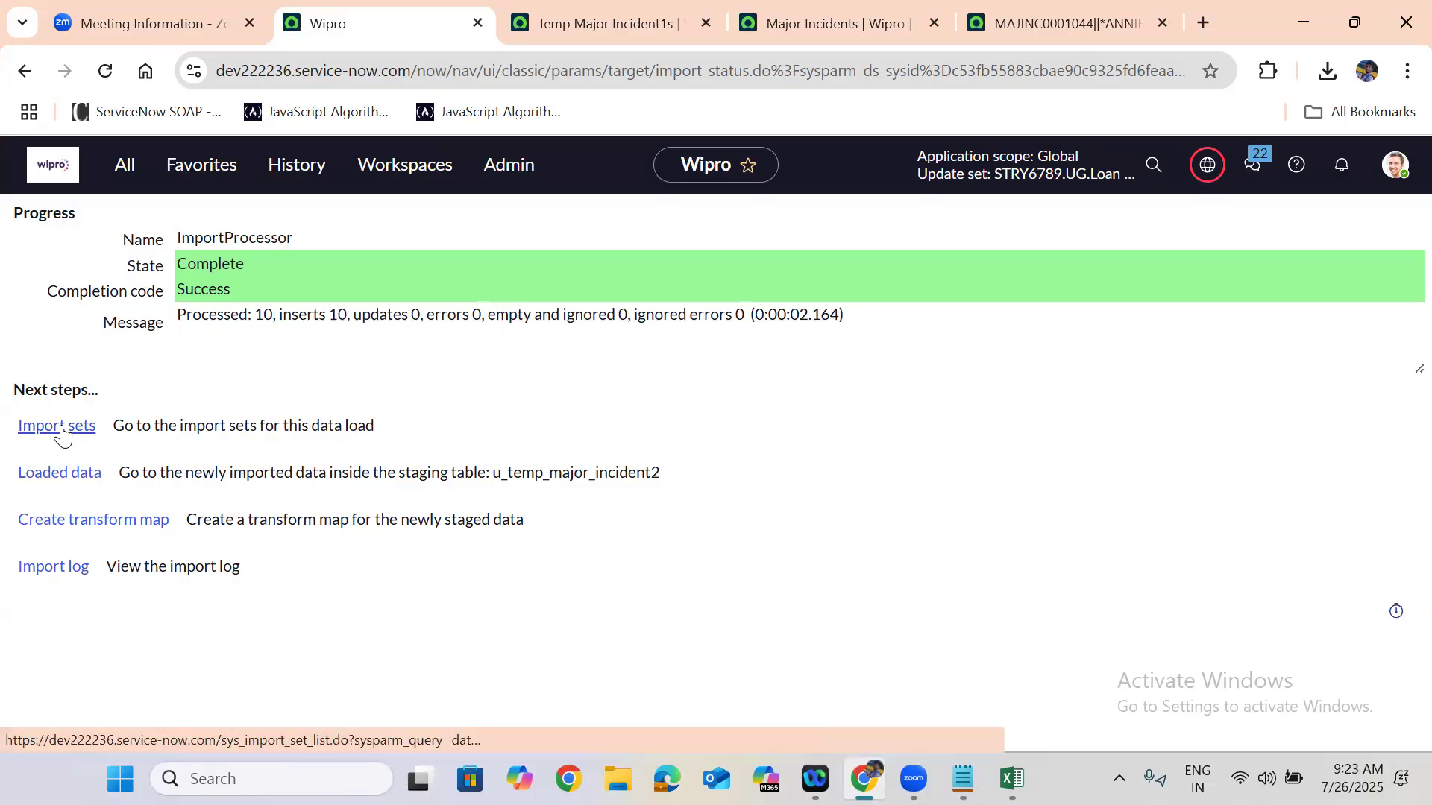
Open import set ISET0011110 and its 10 pending Temp Major Incident2 rows in separate tabs
left_click(445, 30)
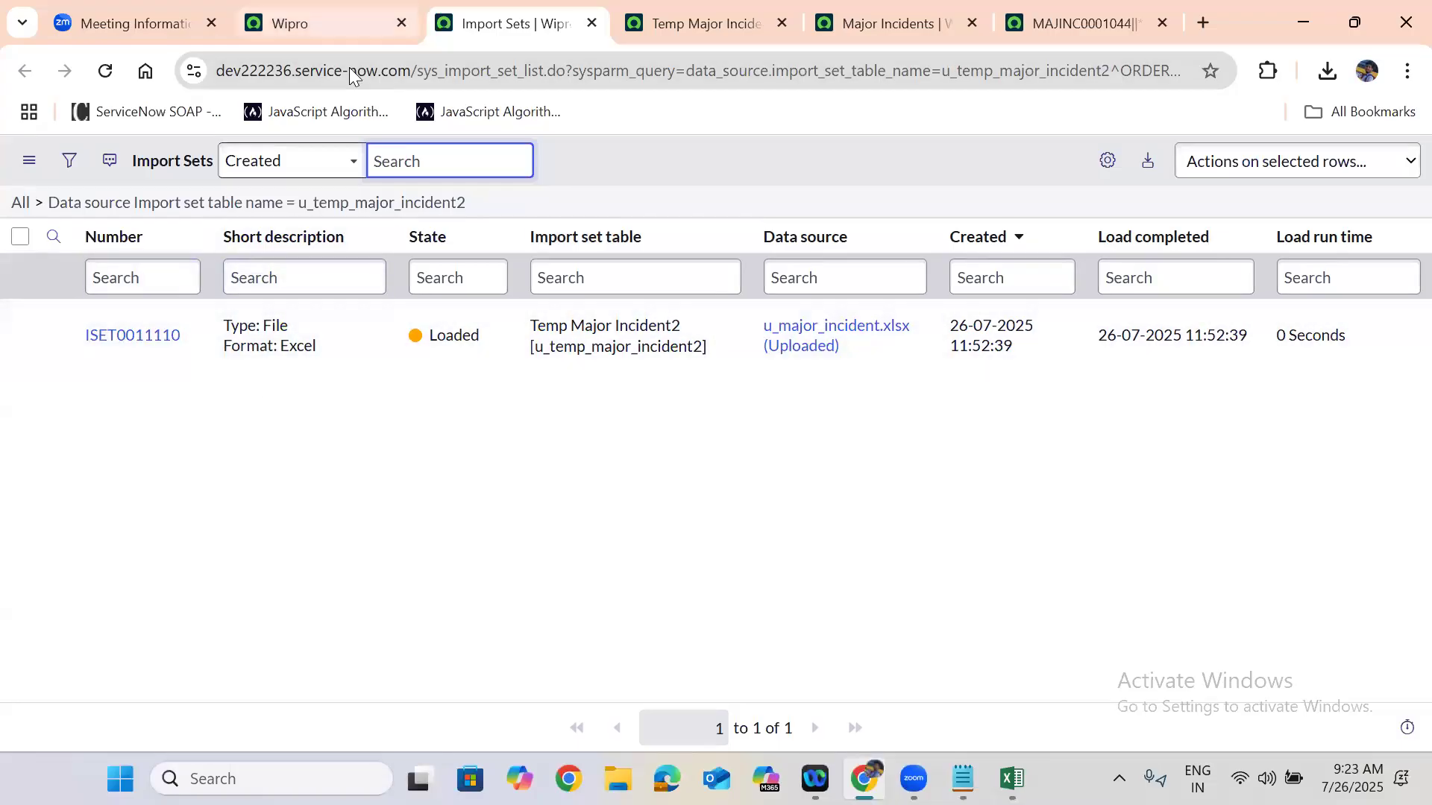
left_click(328, 23)
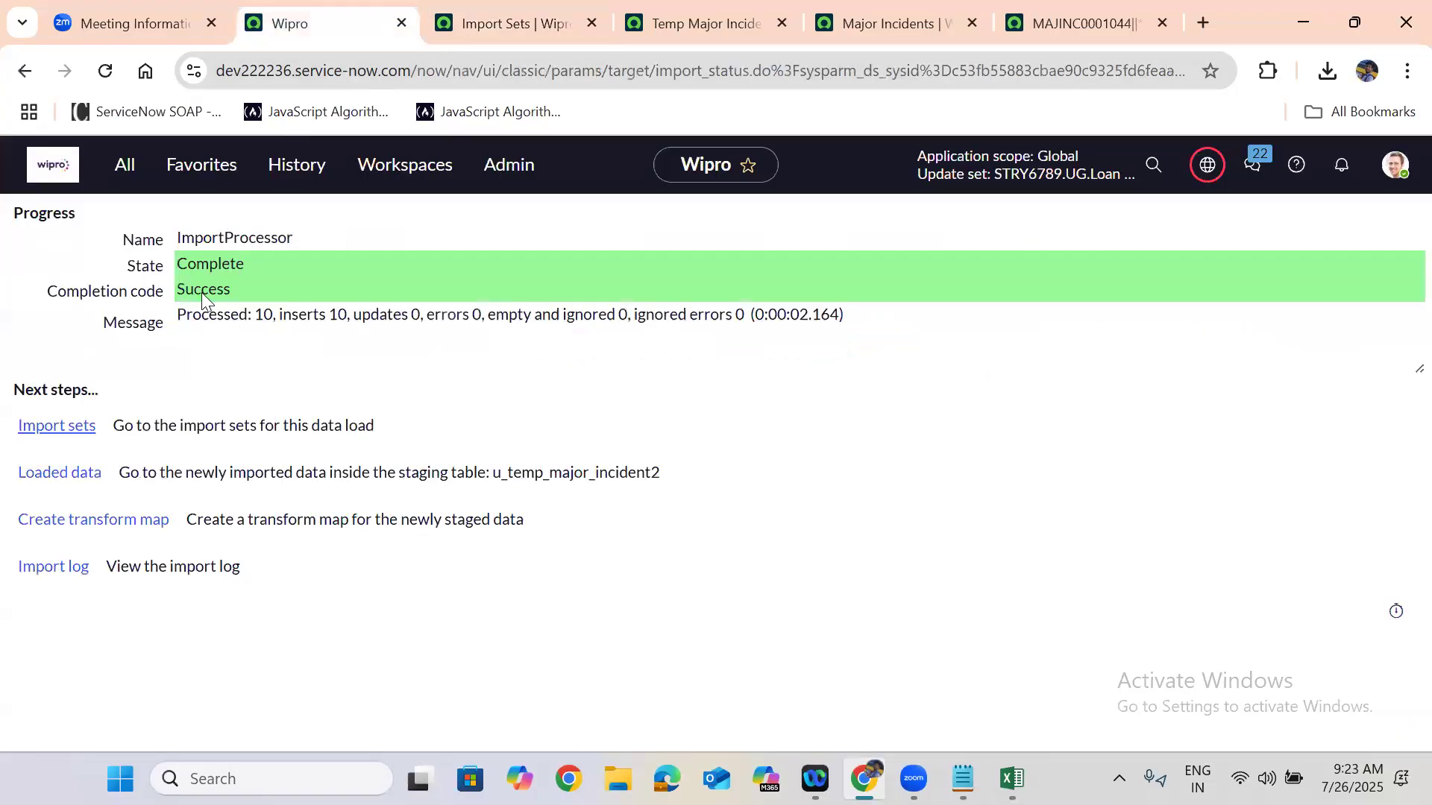
left_click(61, 481, "ctrl")
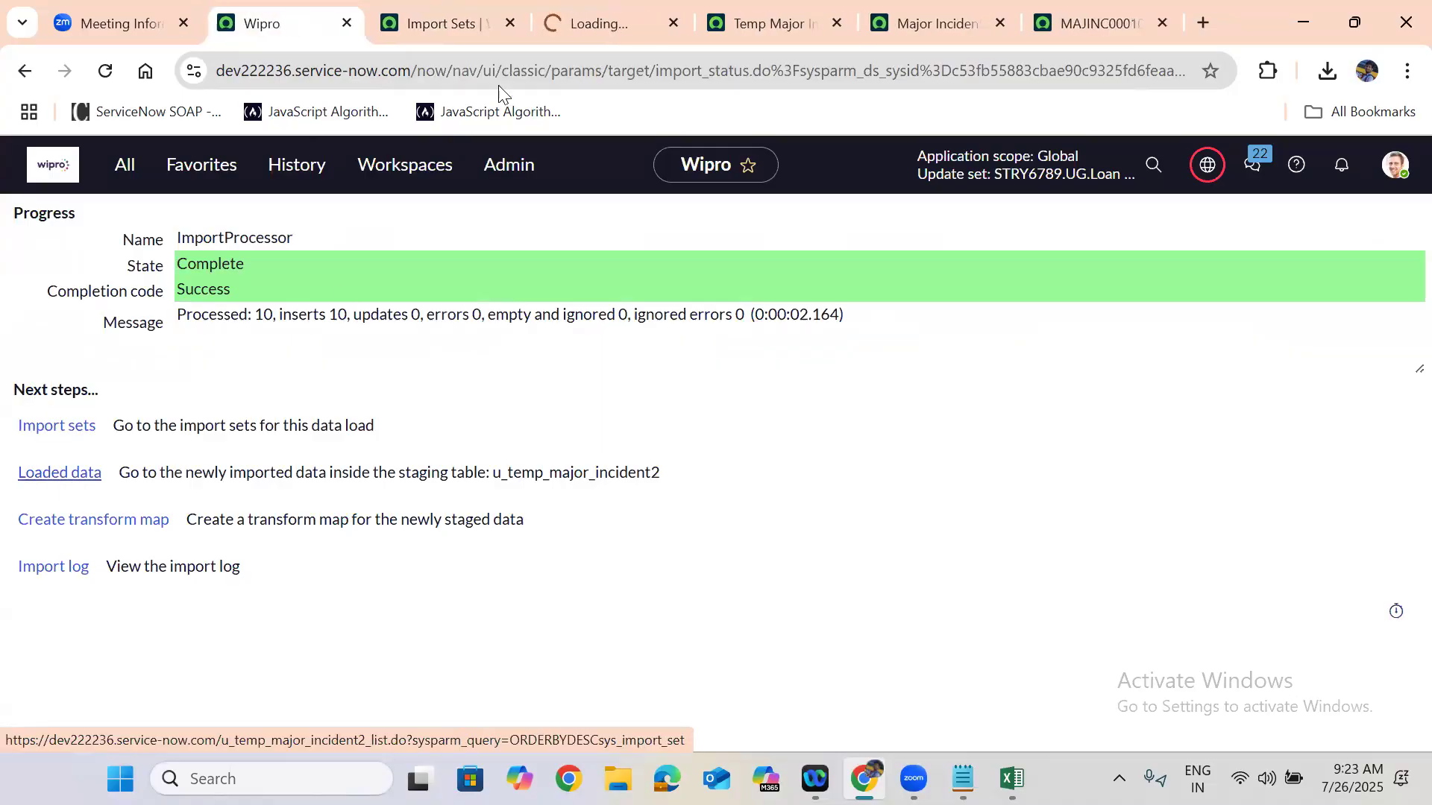
left_click(553, 36)
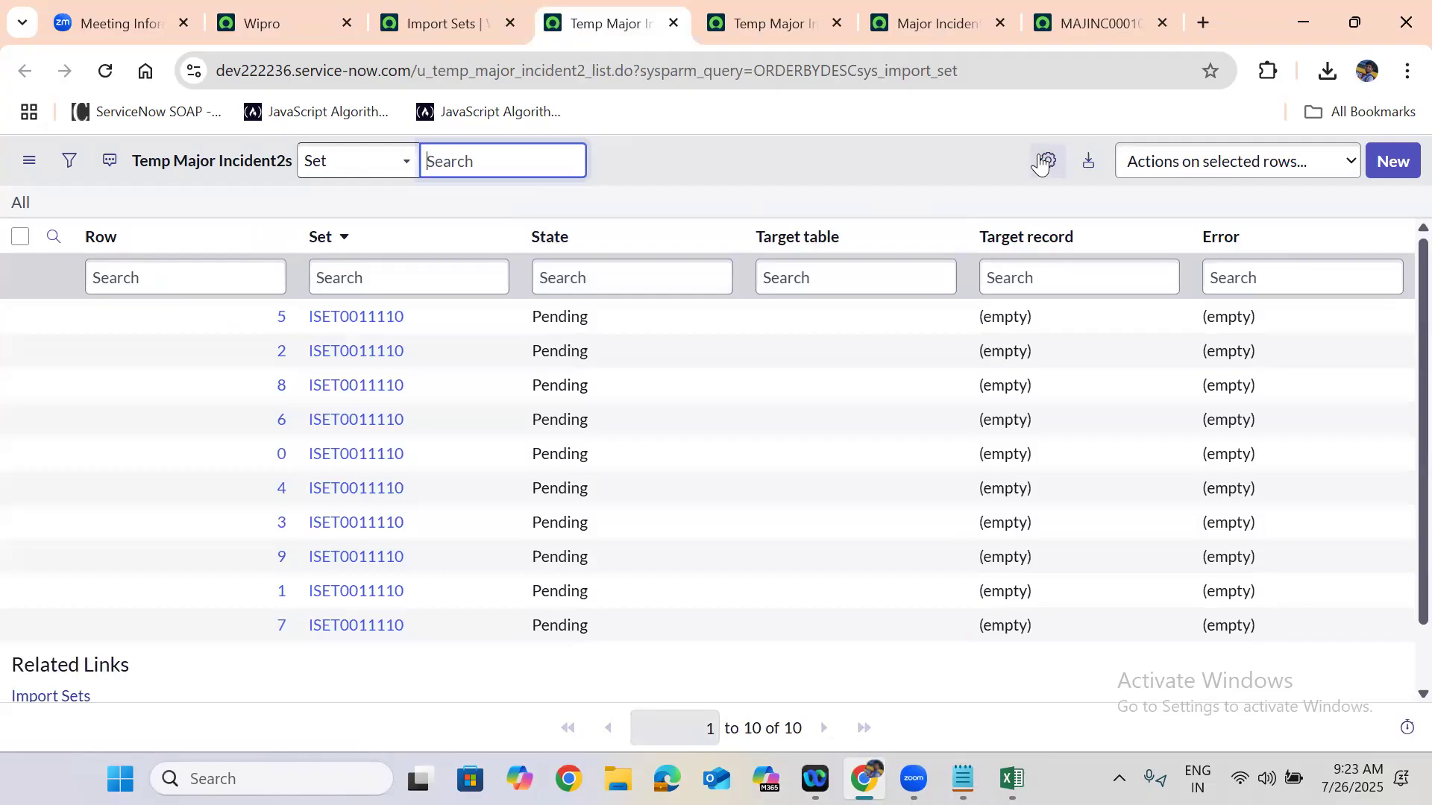
left_click(1042, 162)
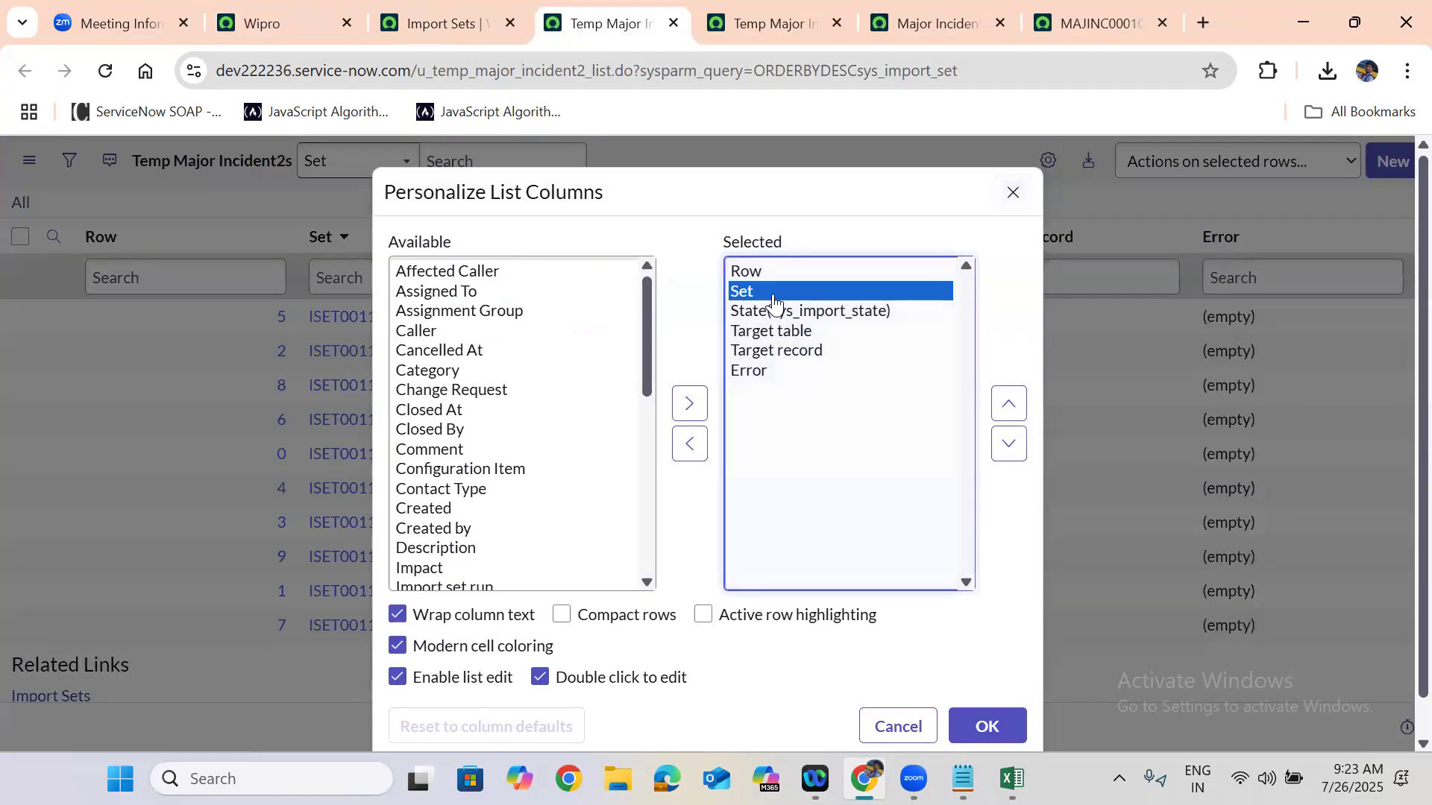
Remove the Set, State, Target table and Target record columns from the staging list
double_click(774, 297)
double_click(774, 297)
double_click(774, 297)
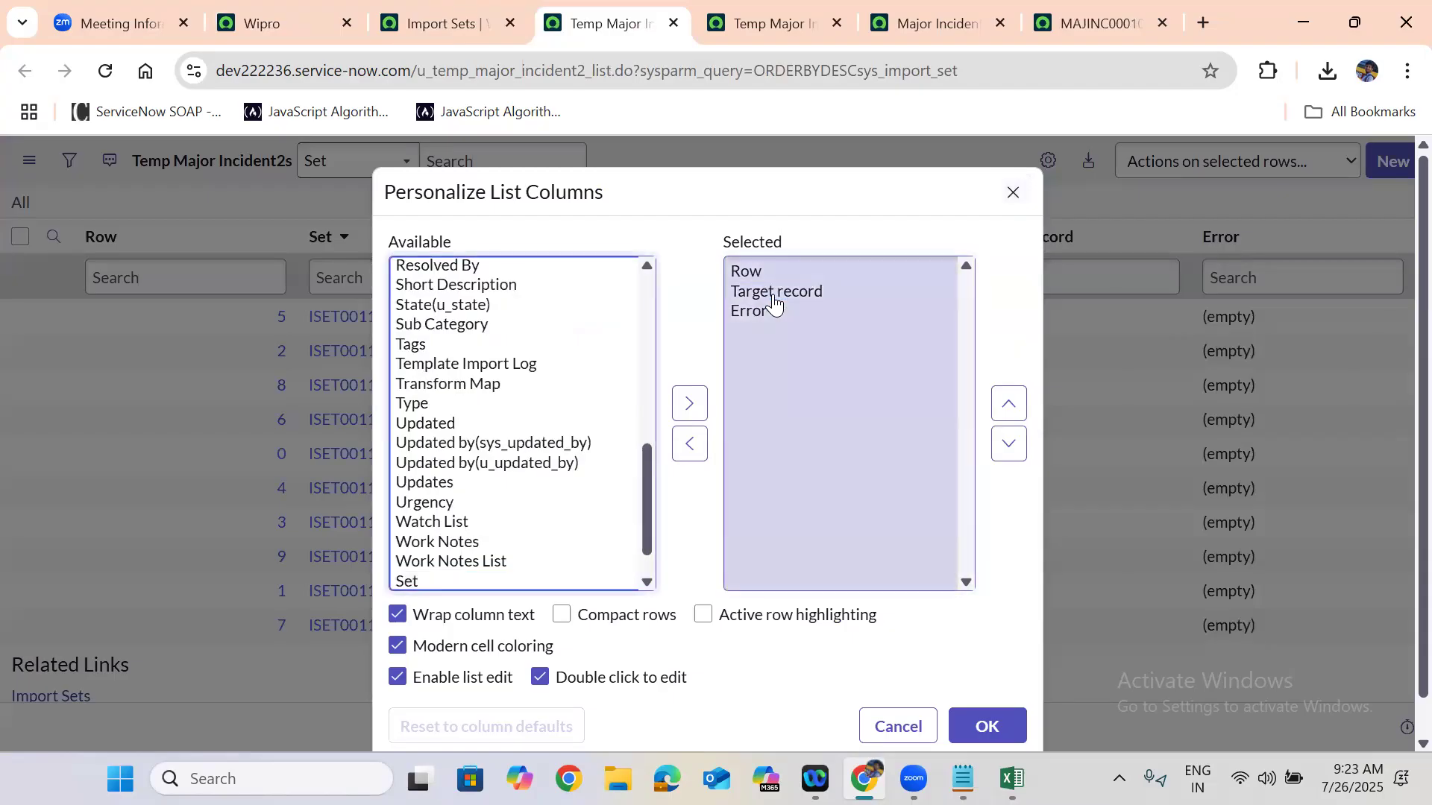
left_click(775, 296)
double_click(775, 297)
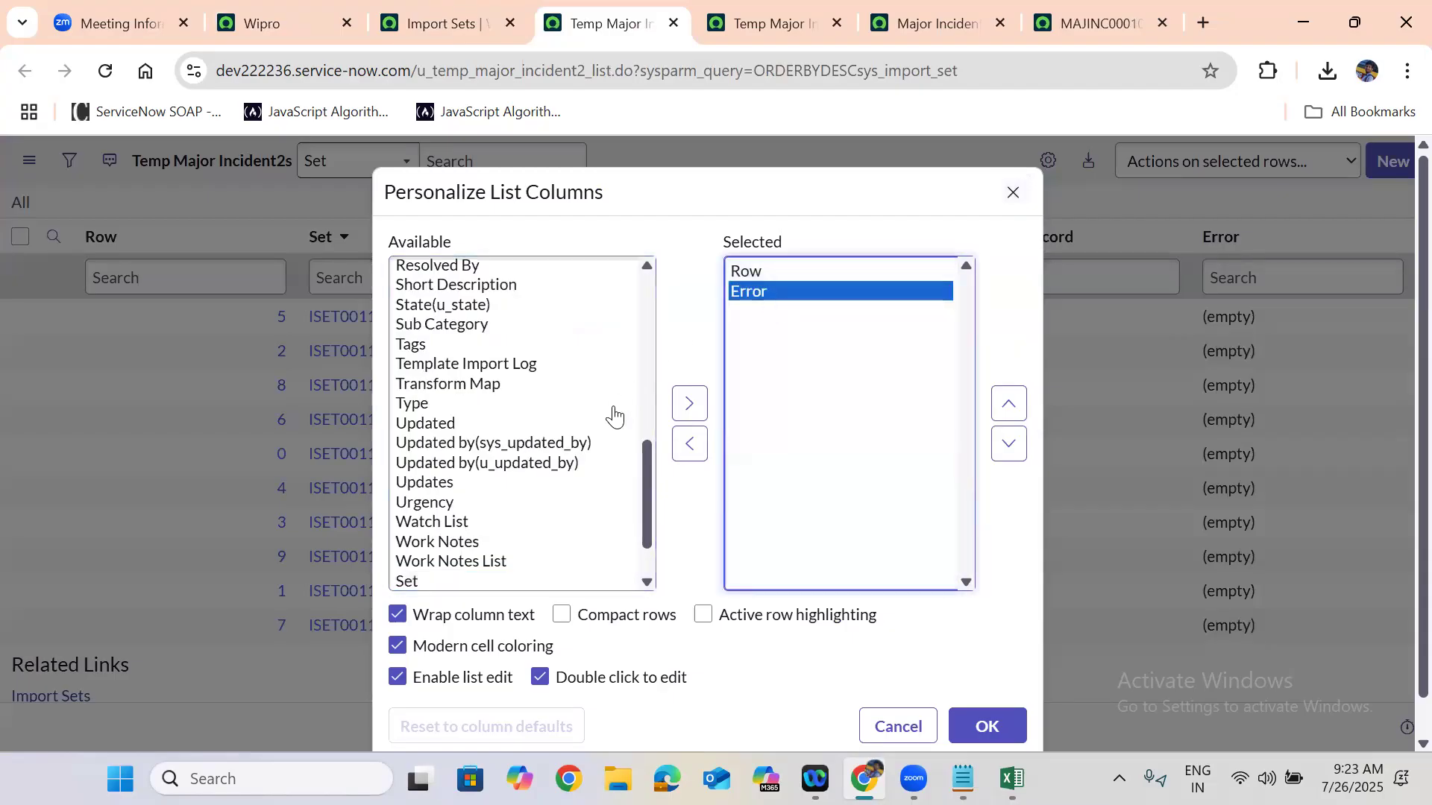
left_click_drag(639, 508, 626, 306)
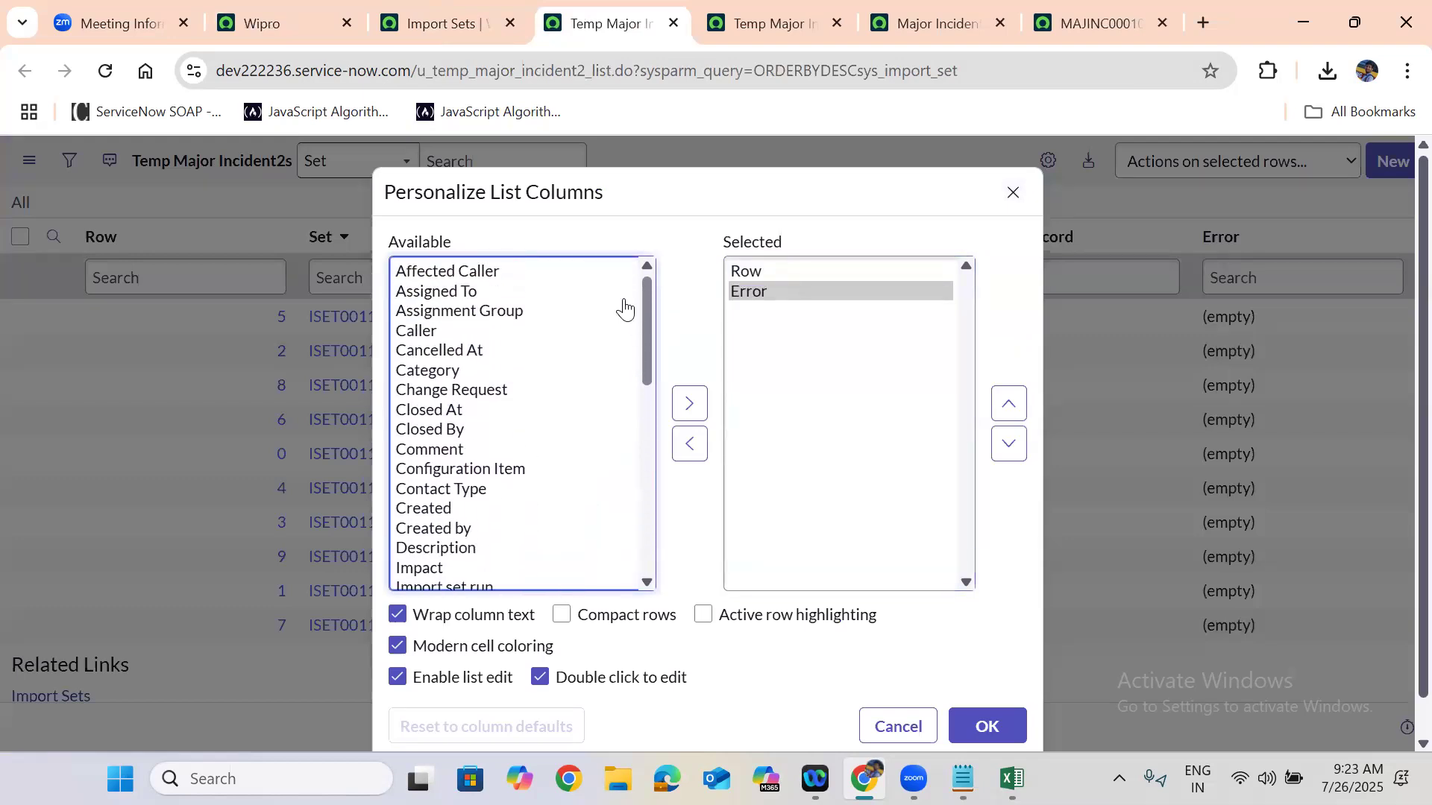
Add the Affected Caller, Caller, Assignment Group and Assigned To columns
double_click(484, 279)
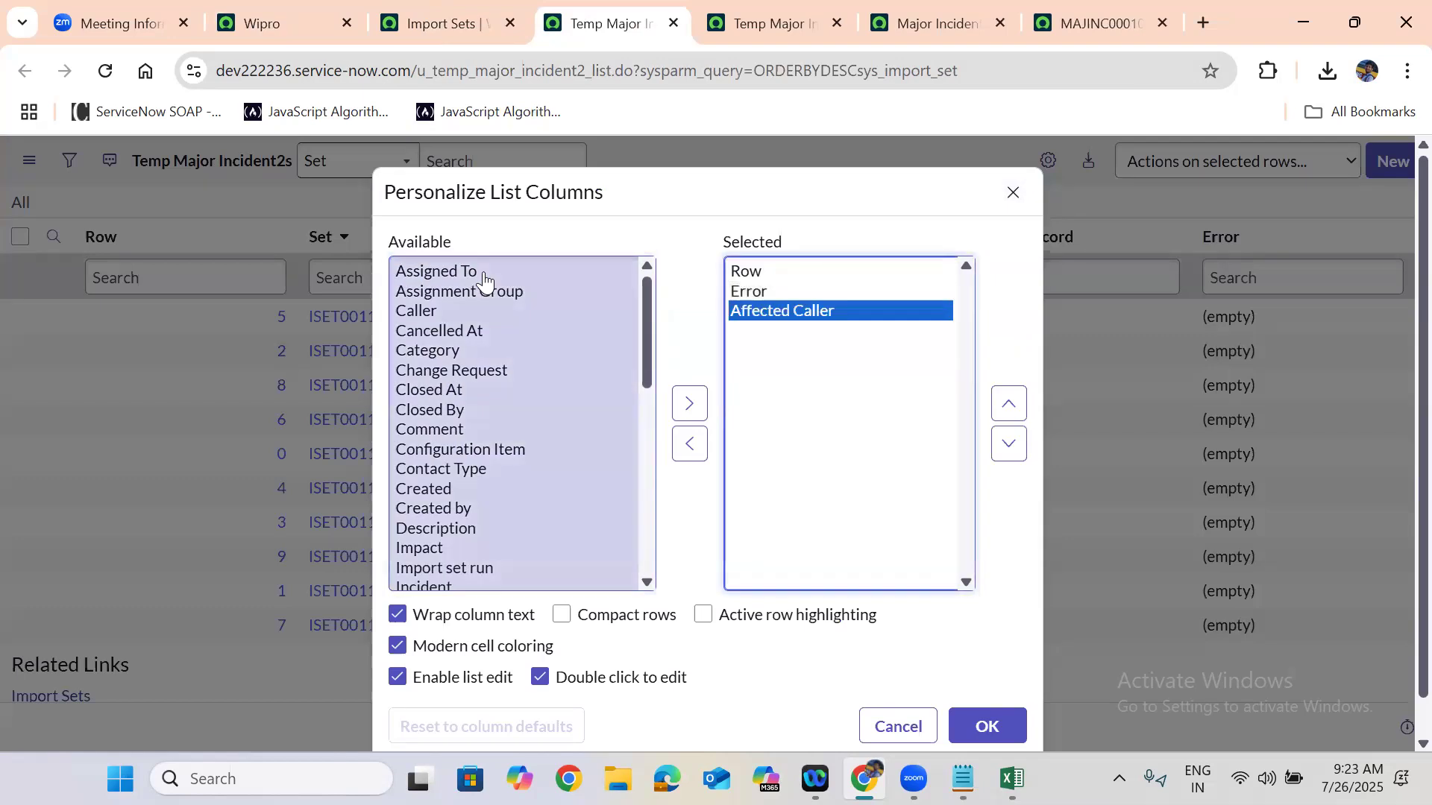
double_click(451, 314)
double_click(462, 291)
double_click(448, 272)
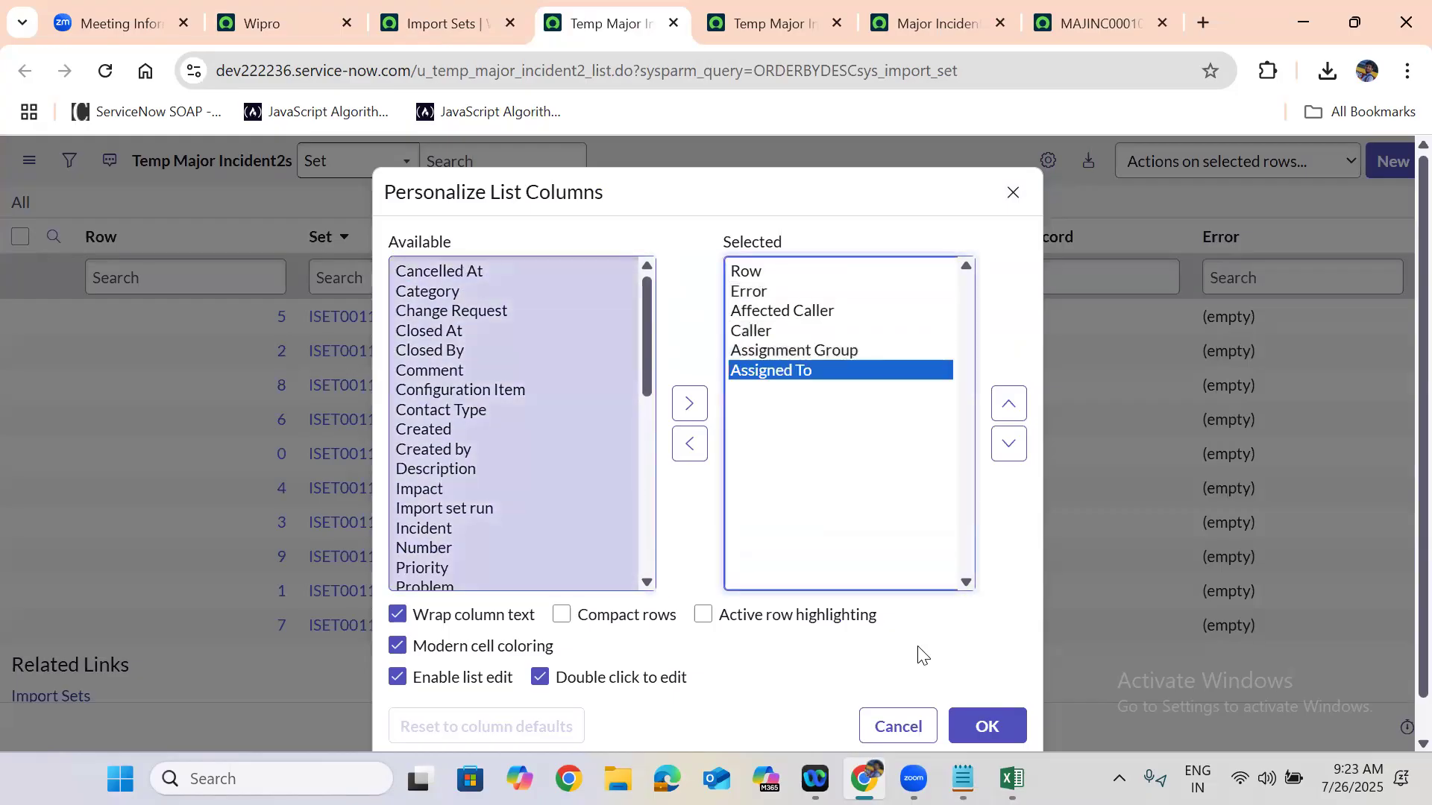
left_click(1012, 779)
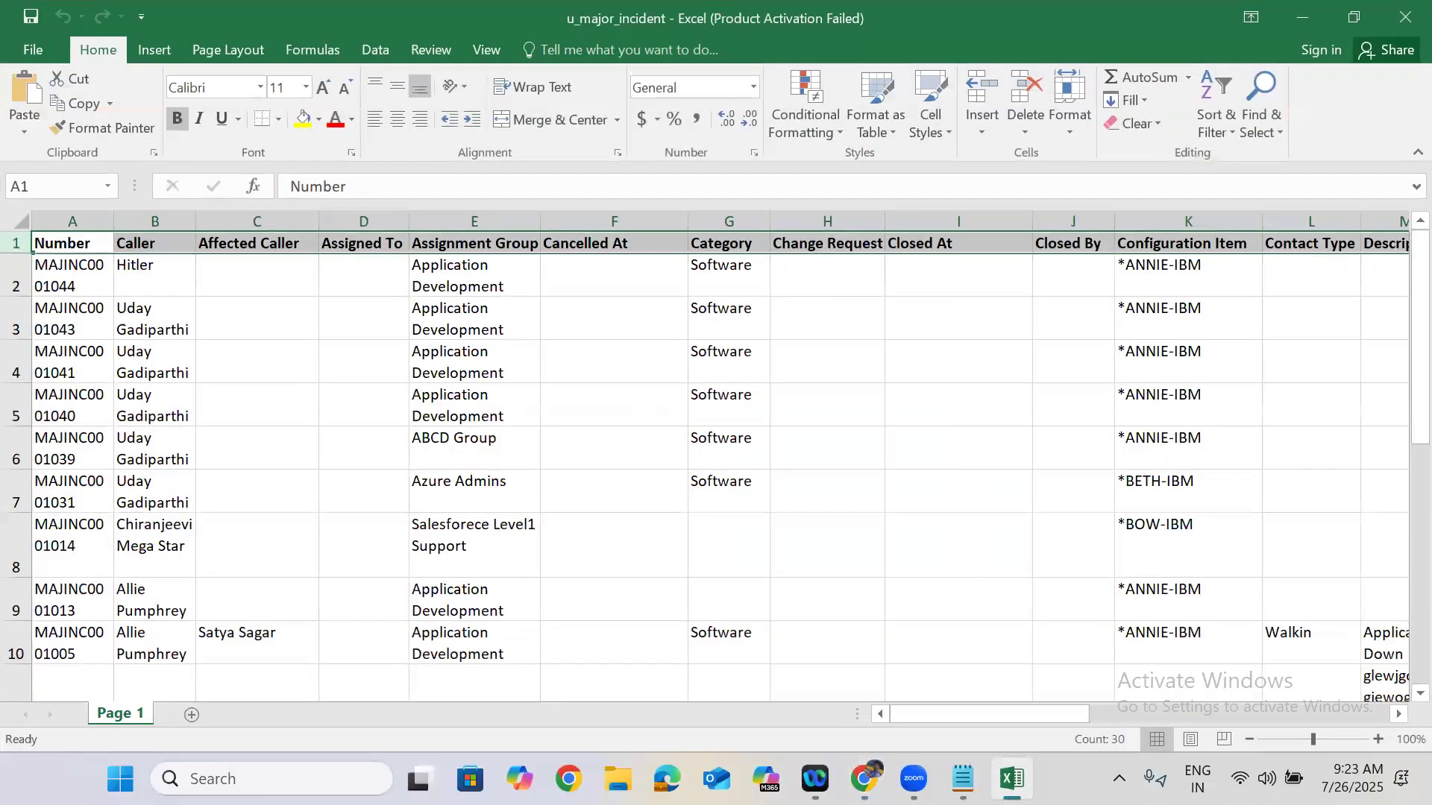
left_click(1012, 778)
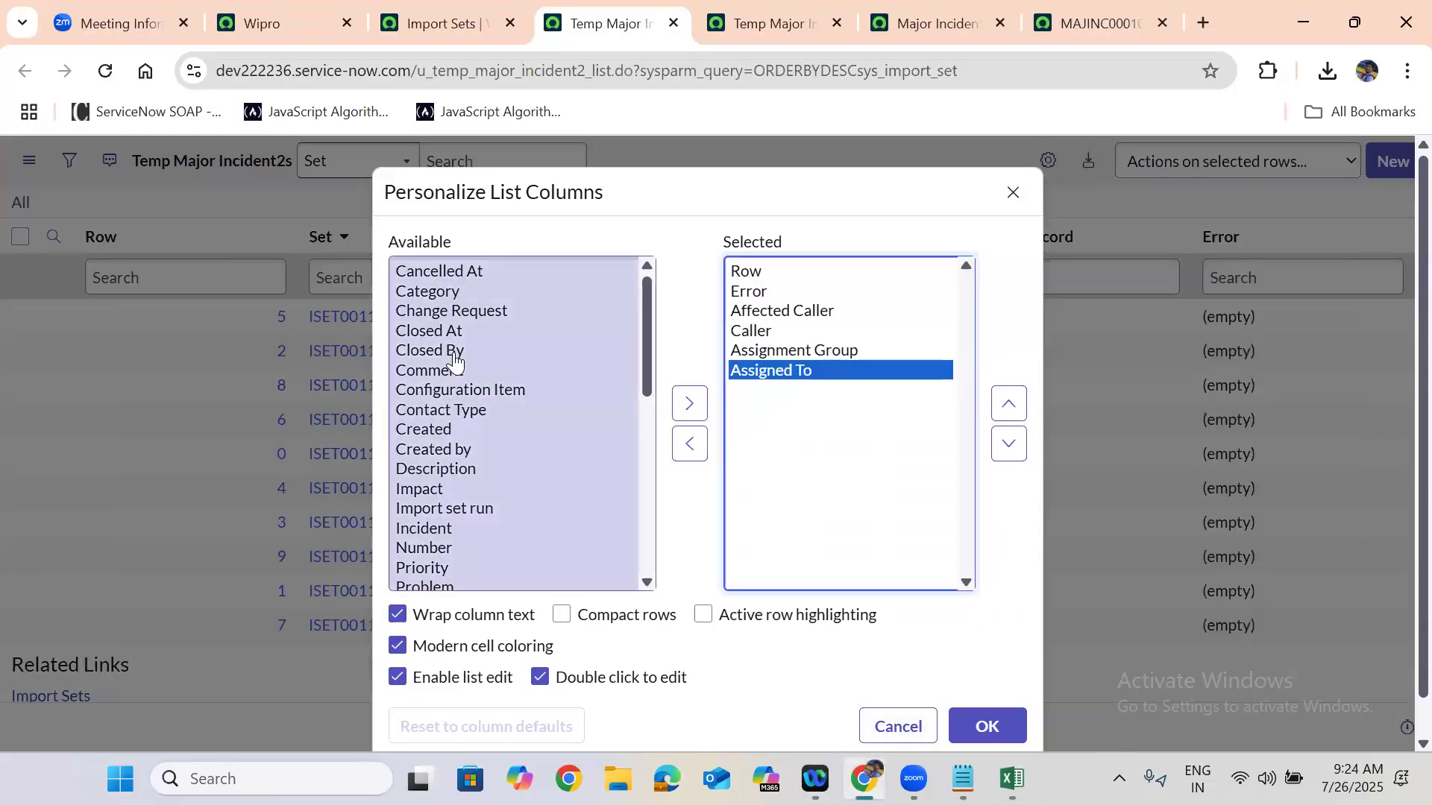
Add the Number and Category columns to the displayed list
left_click(455, 358)
key("n")
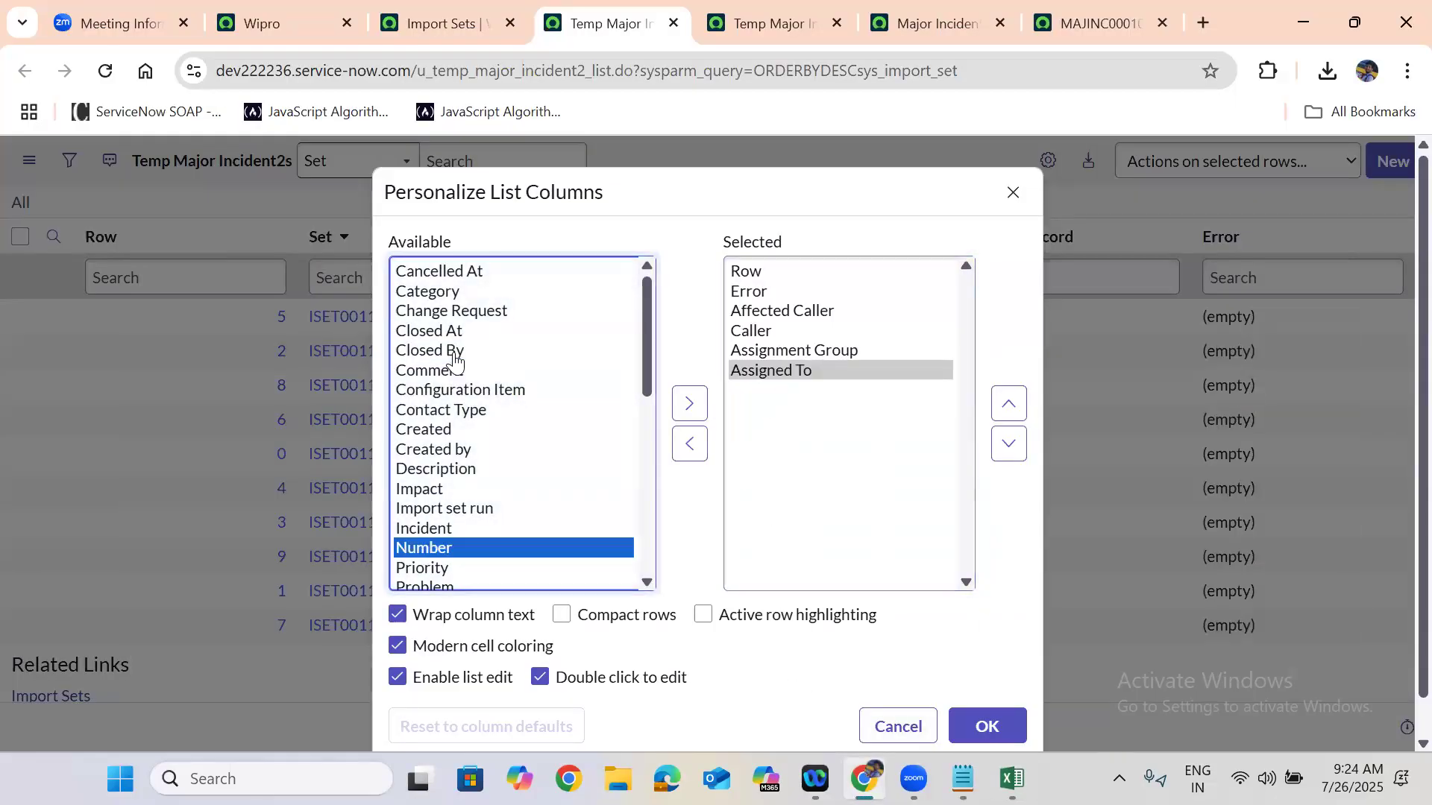
left_click(689, 404)
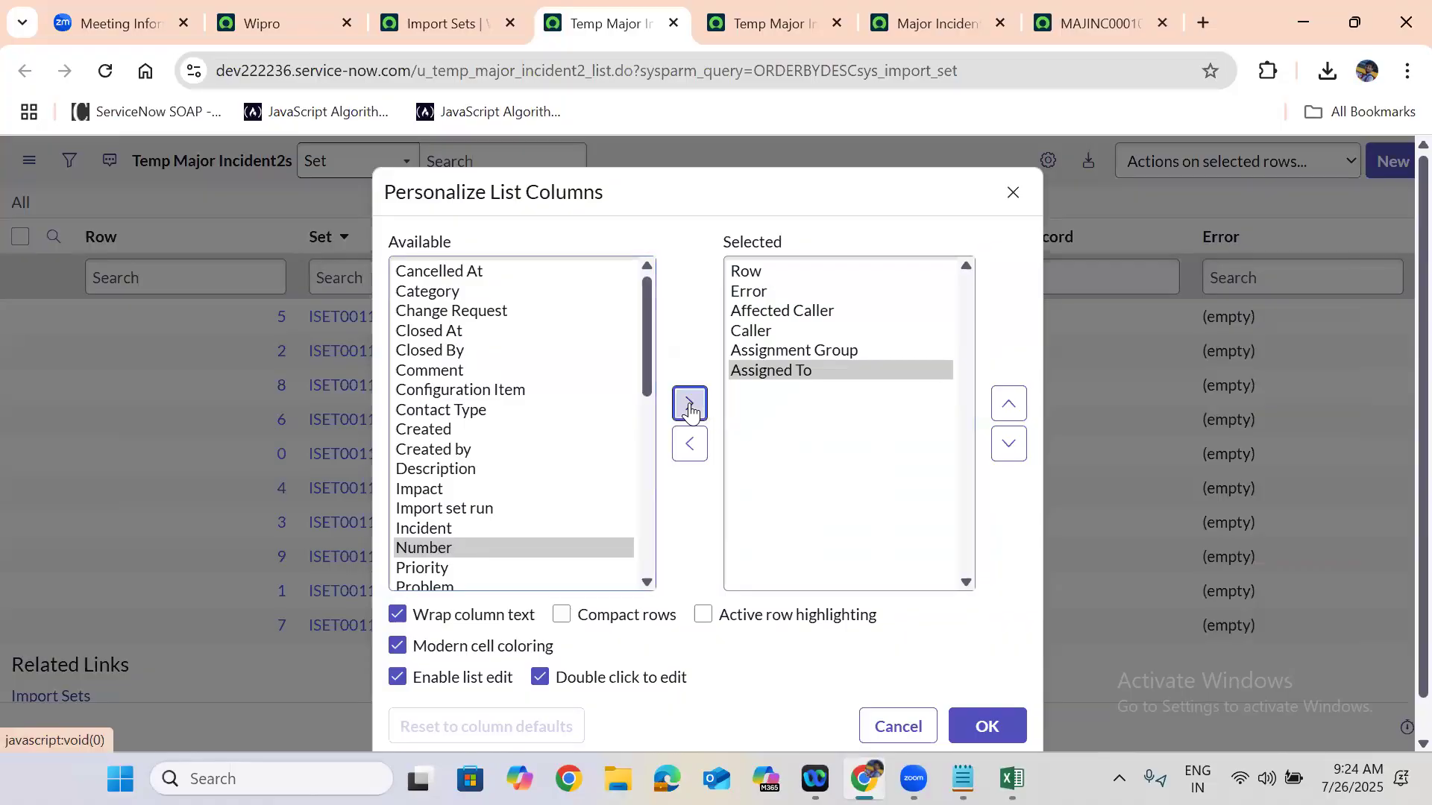
left_click(539, 433)
type("cat")
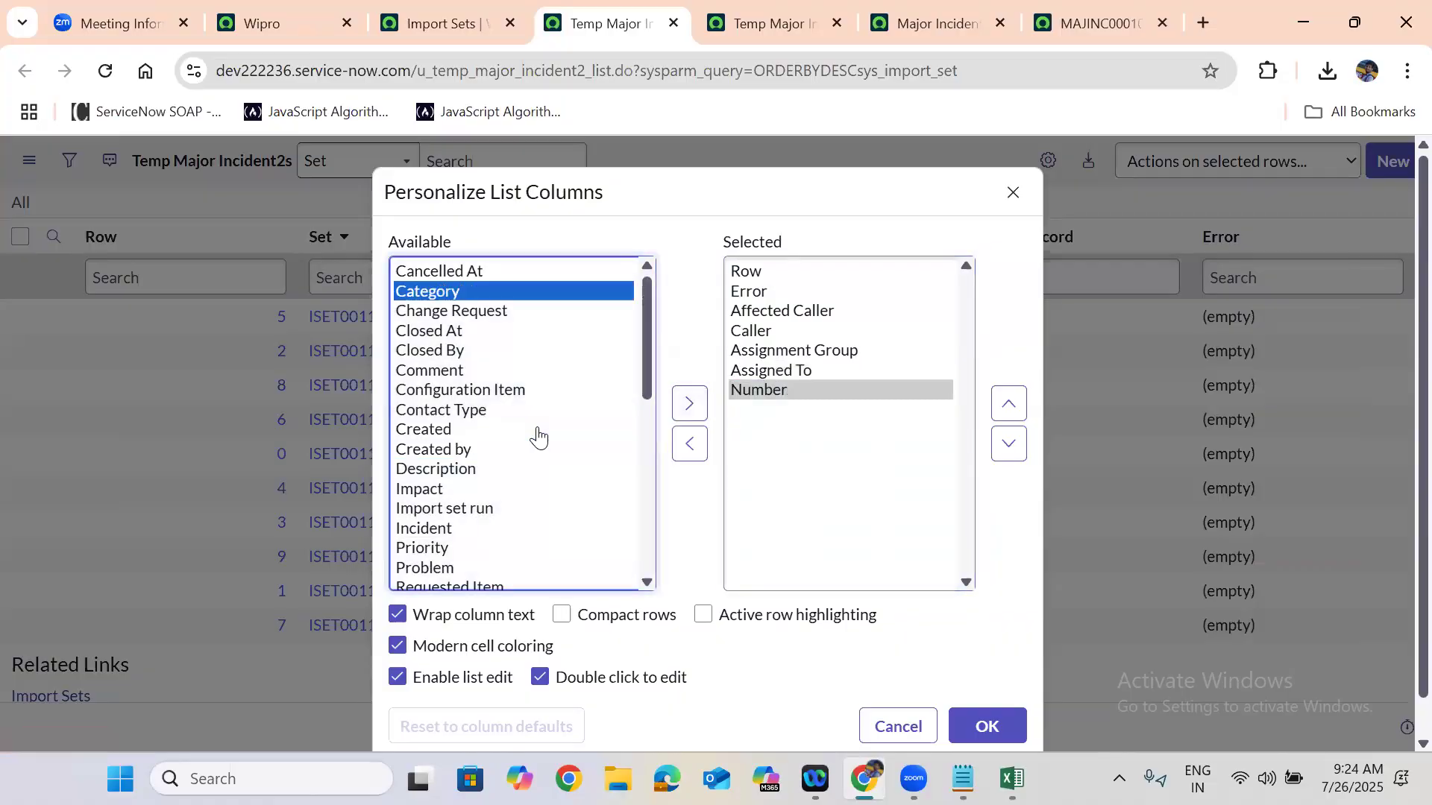
left_click(688, 404)
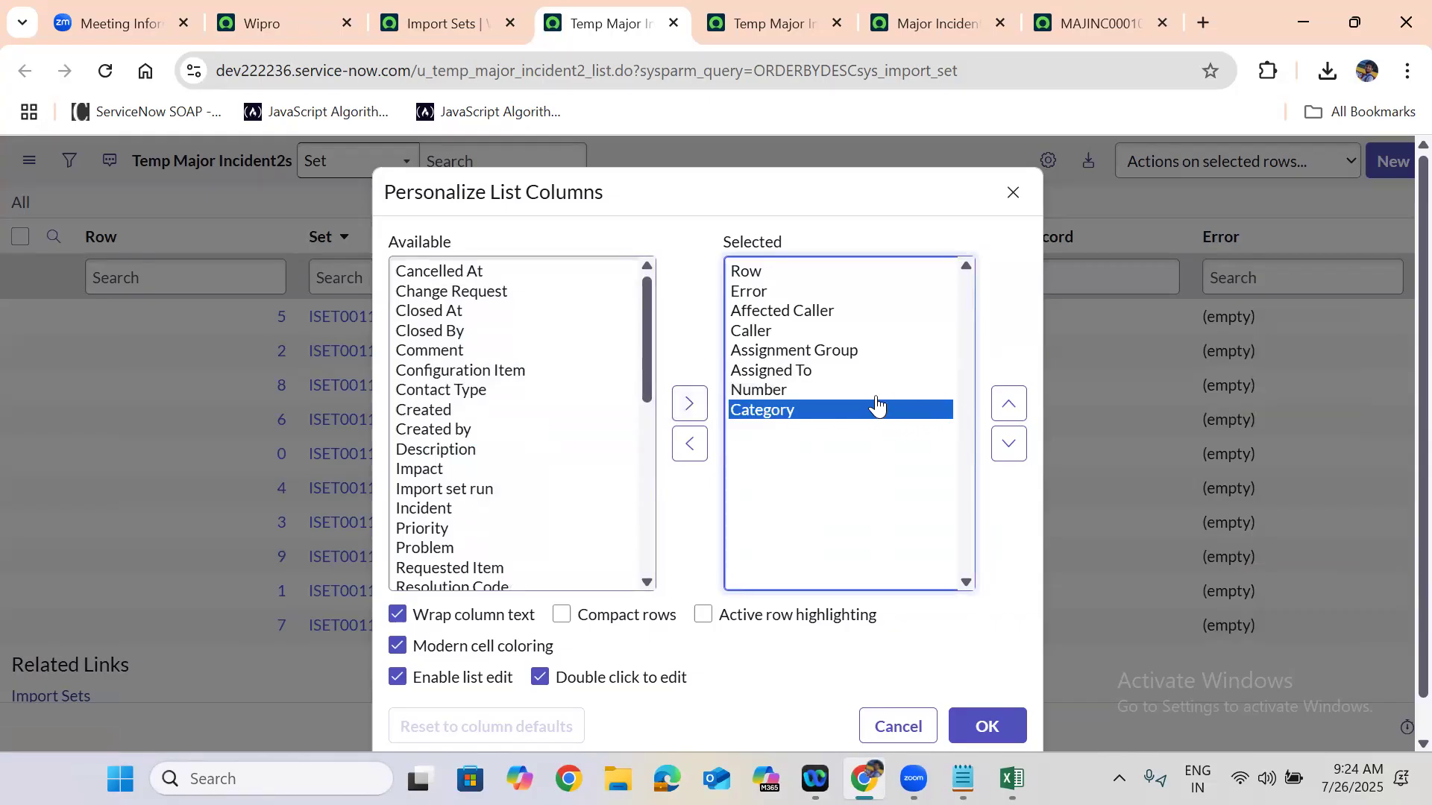
Move Number up to sit directly under Row and apply the column layout
left_click(924, 391)
left_click(1008, 403)
triple_click(1008, 403)
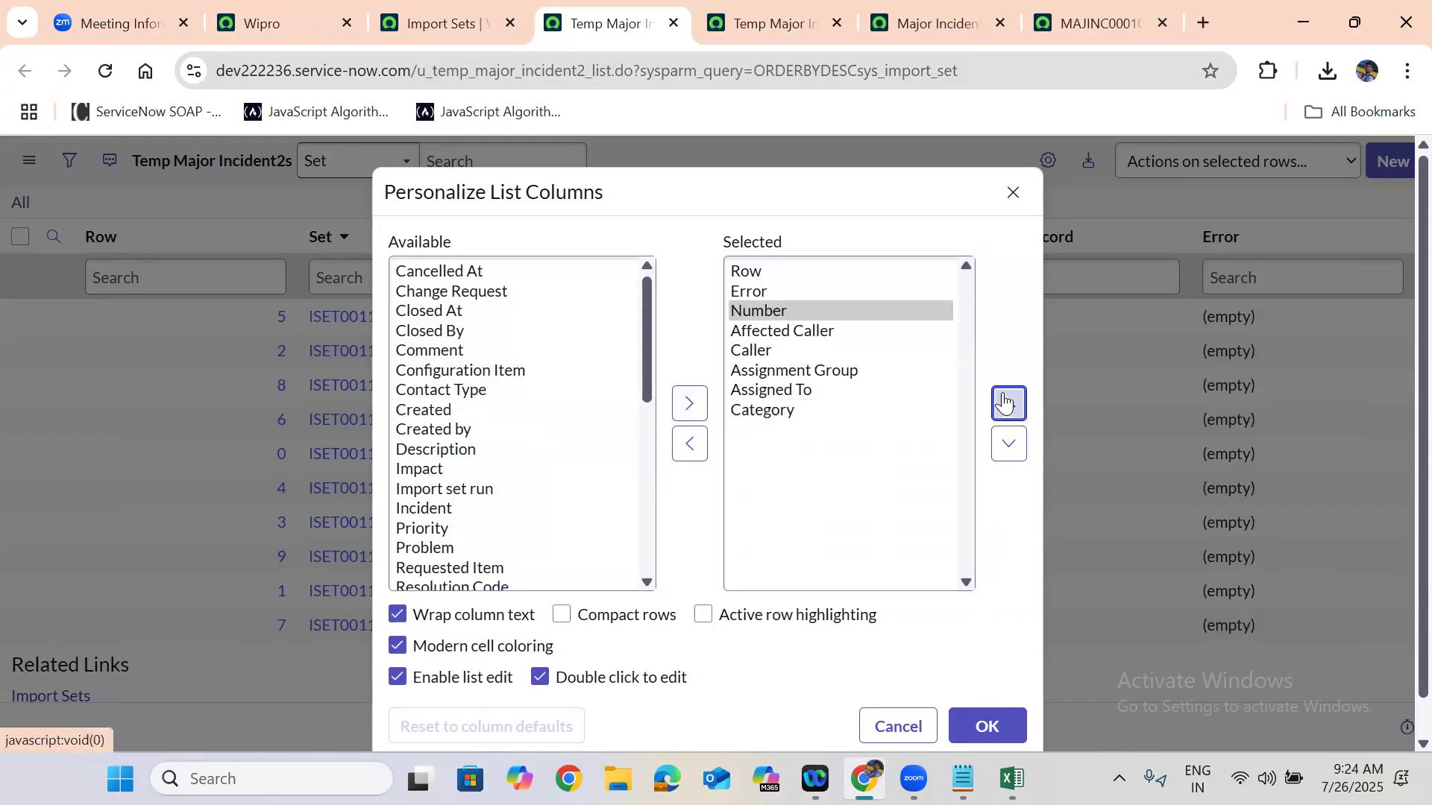
left_click(1008, 403)
left_click(986, 726)
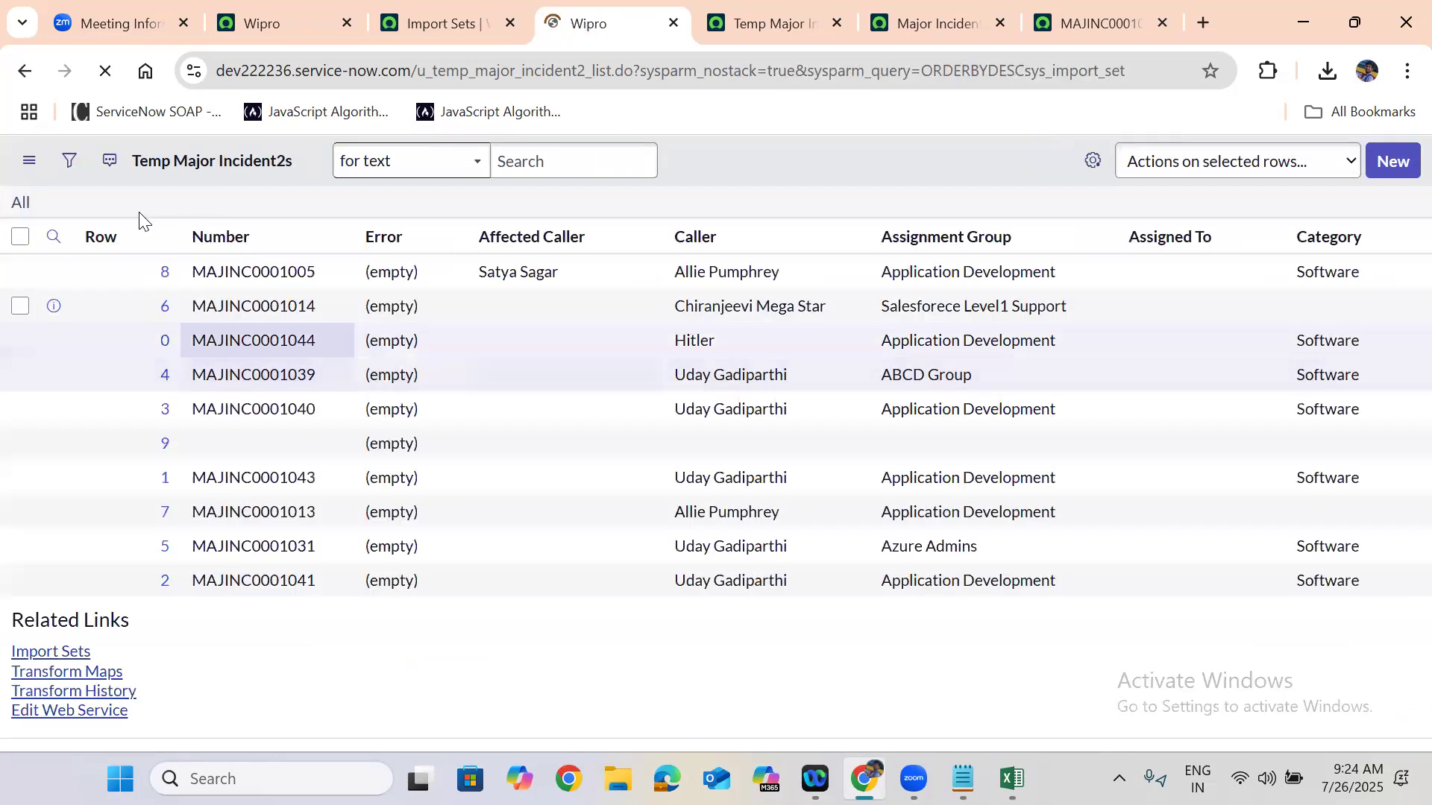
Sort the staging list by Row ascending and compare it with the source spreadsheet
left_click(191, 236)
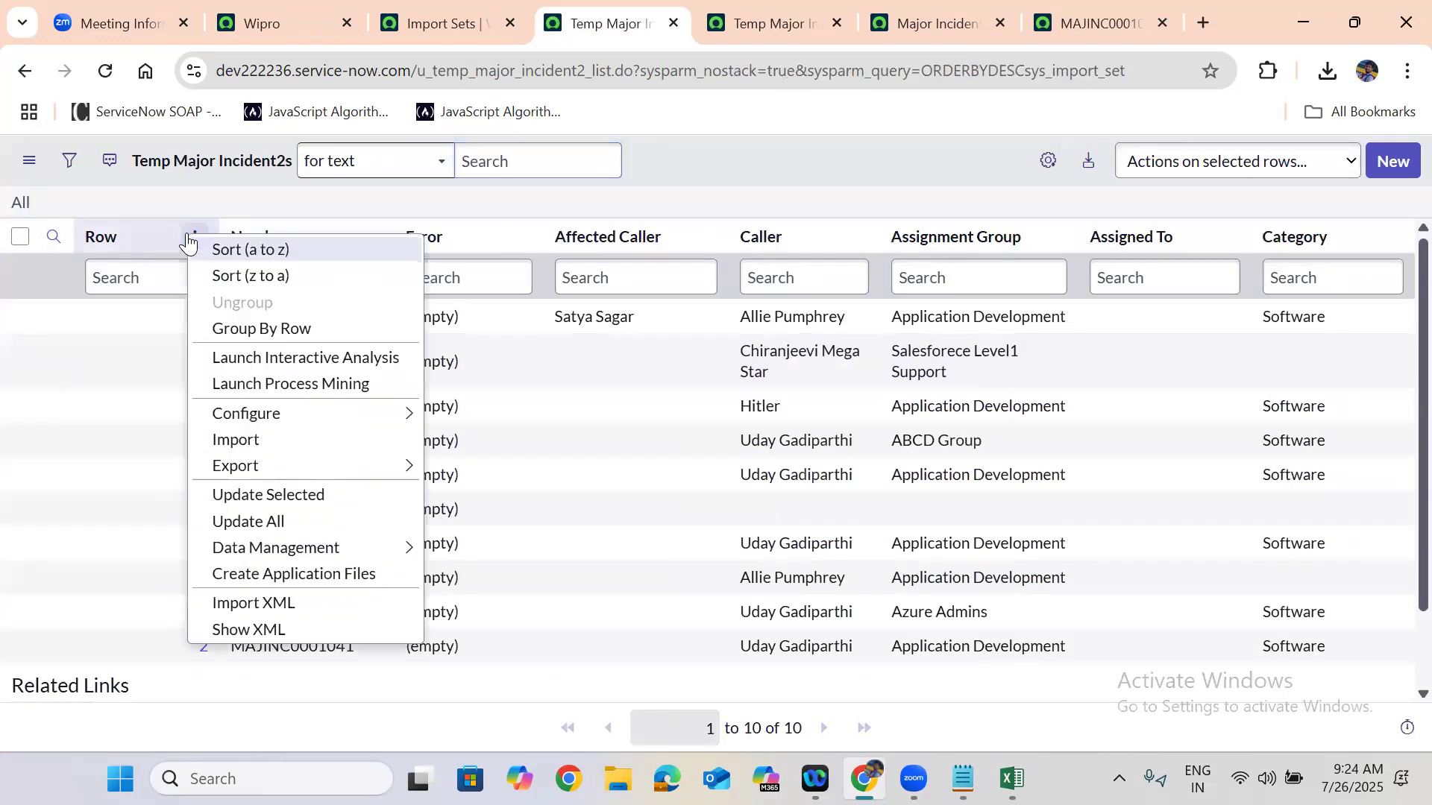
left_click(233, 252)
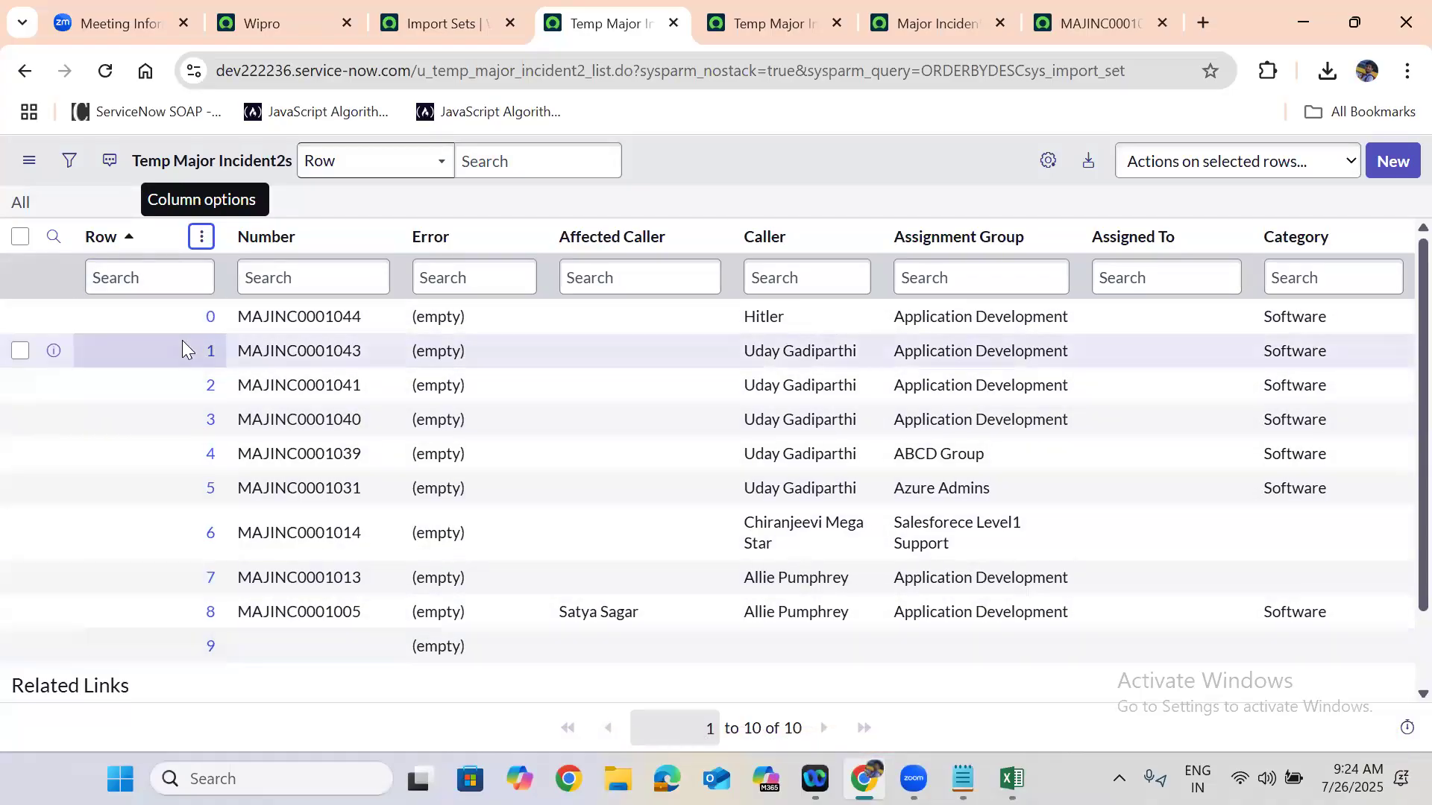
left_click(1012, 779)
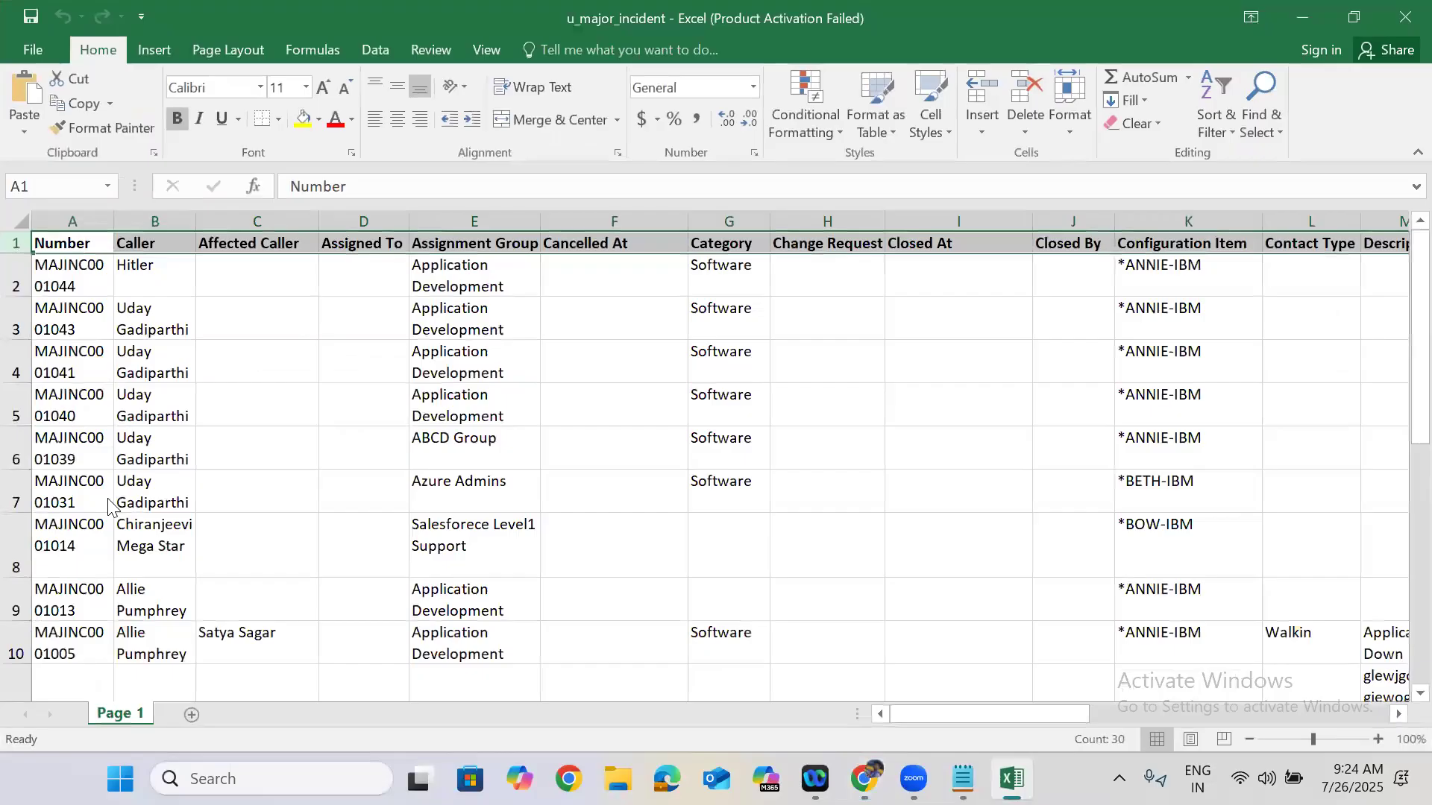
key("alt+Tab")
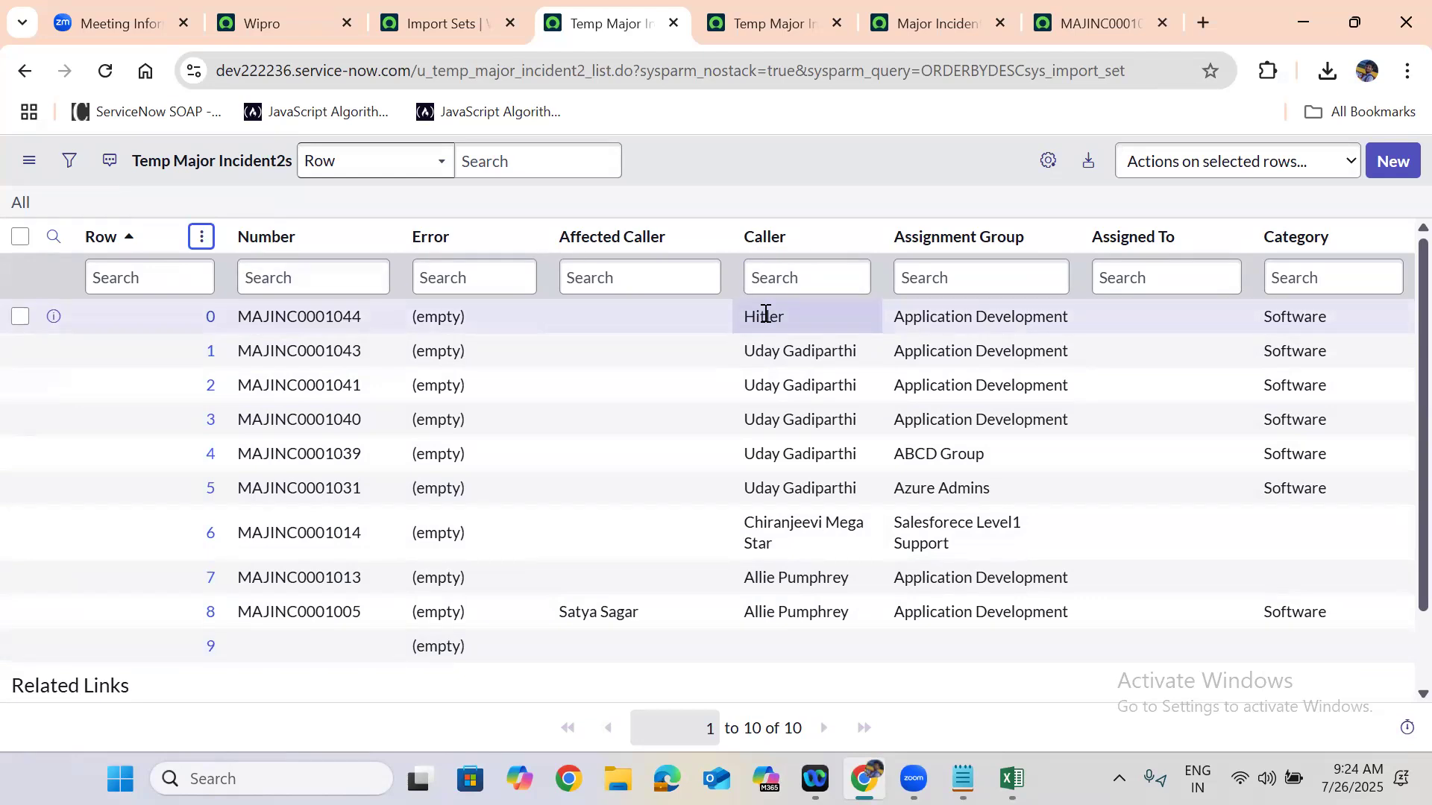
mouse_move(1012, 778)
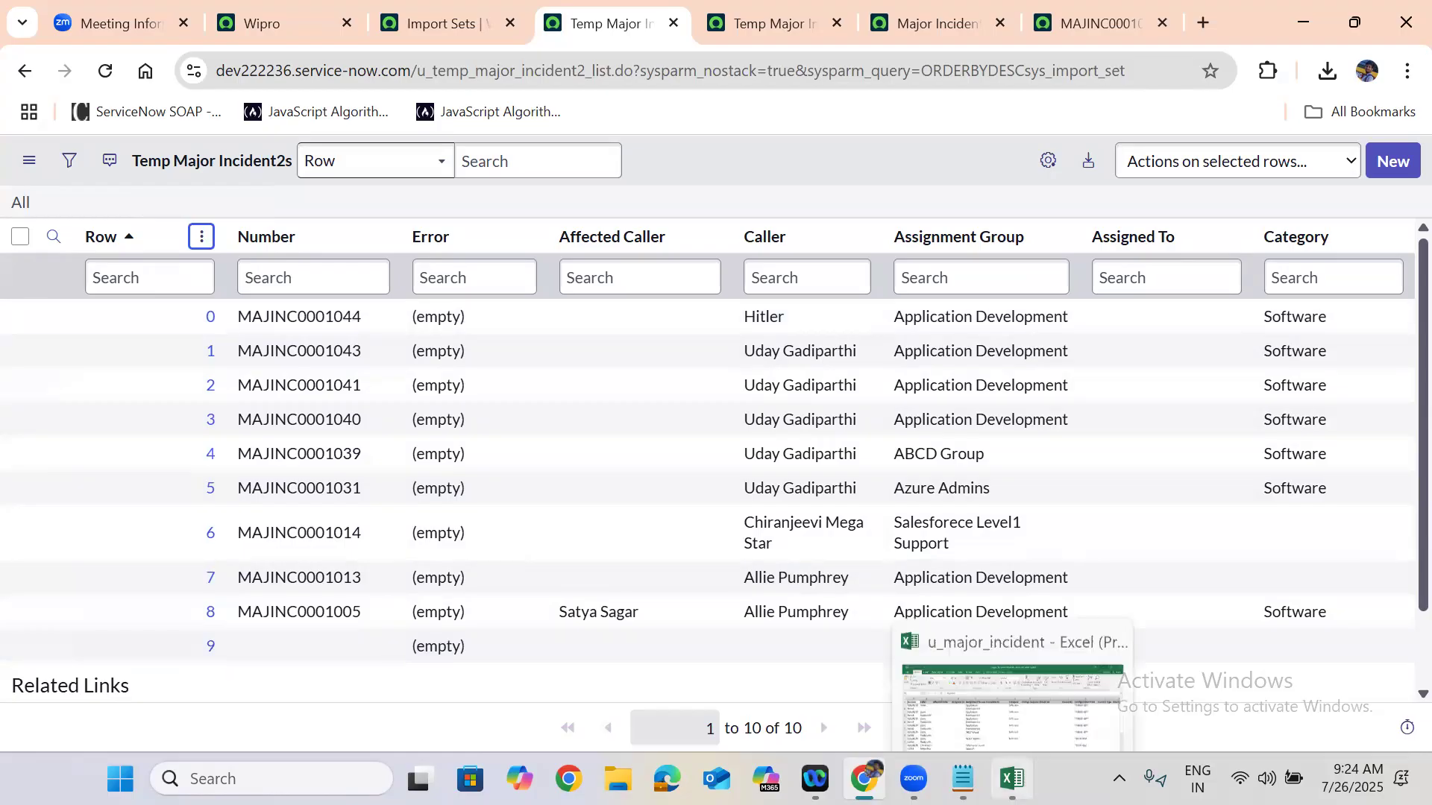
left_click(992, 671)
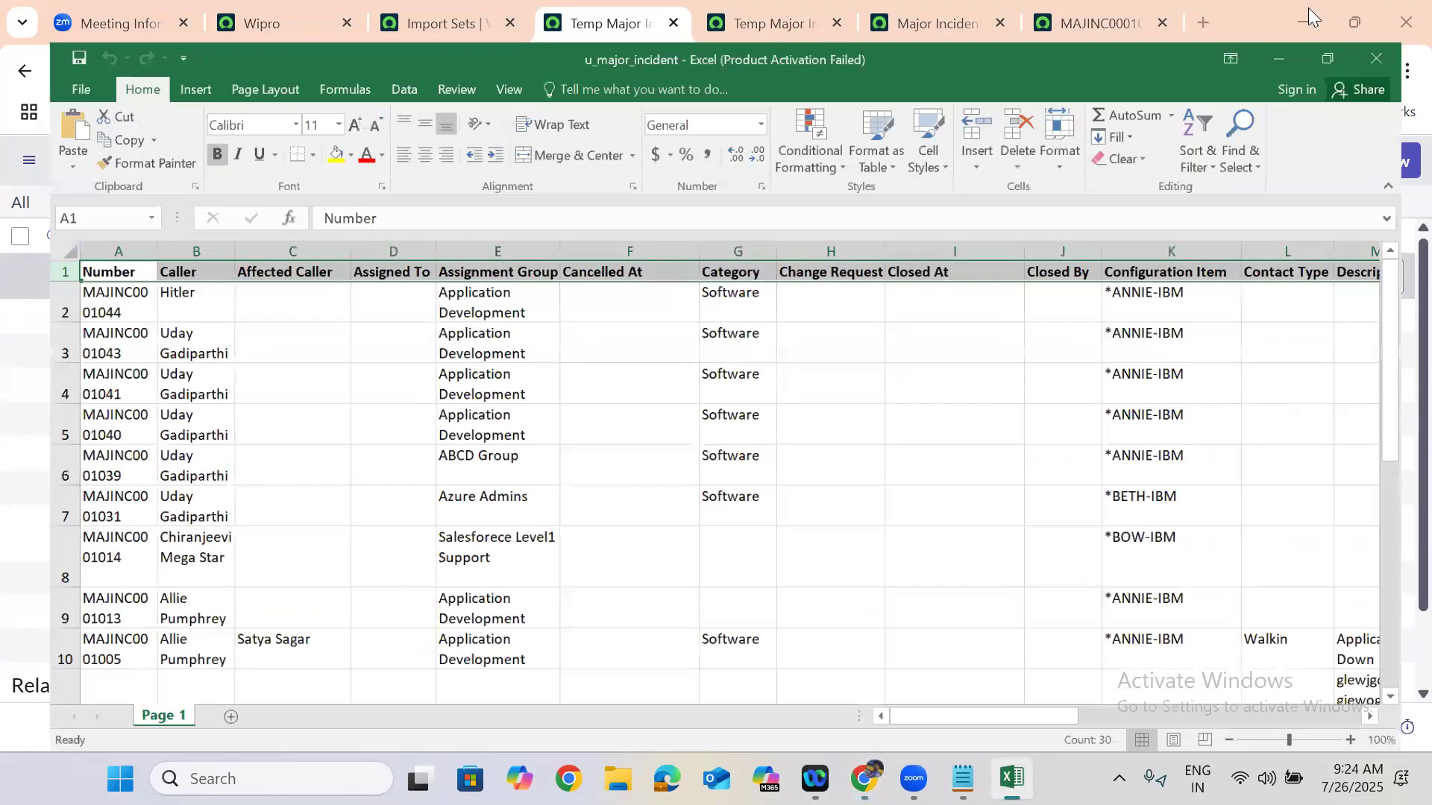
left_click(1308, 9)
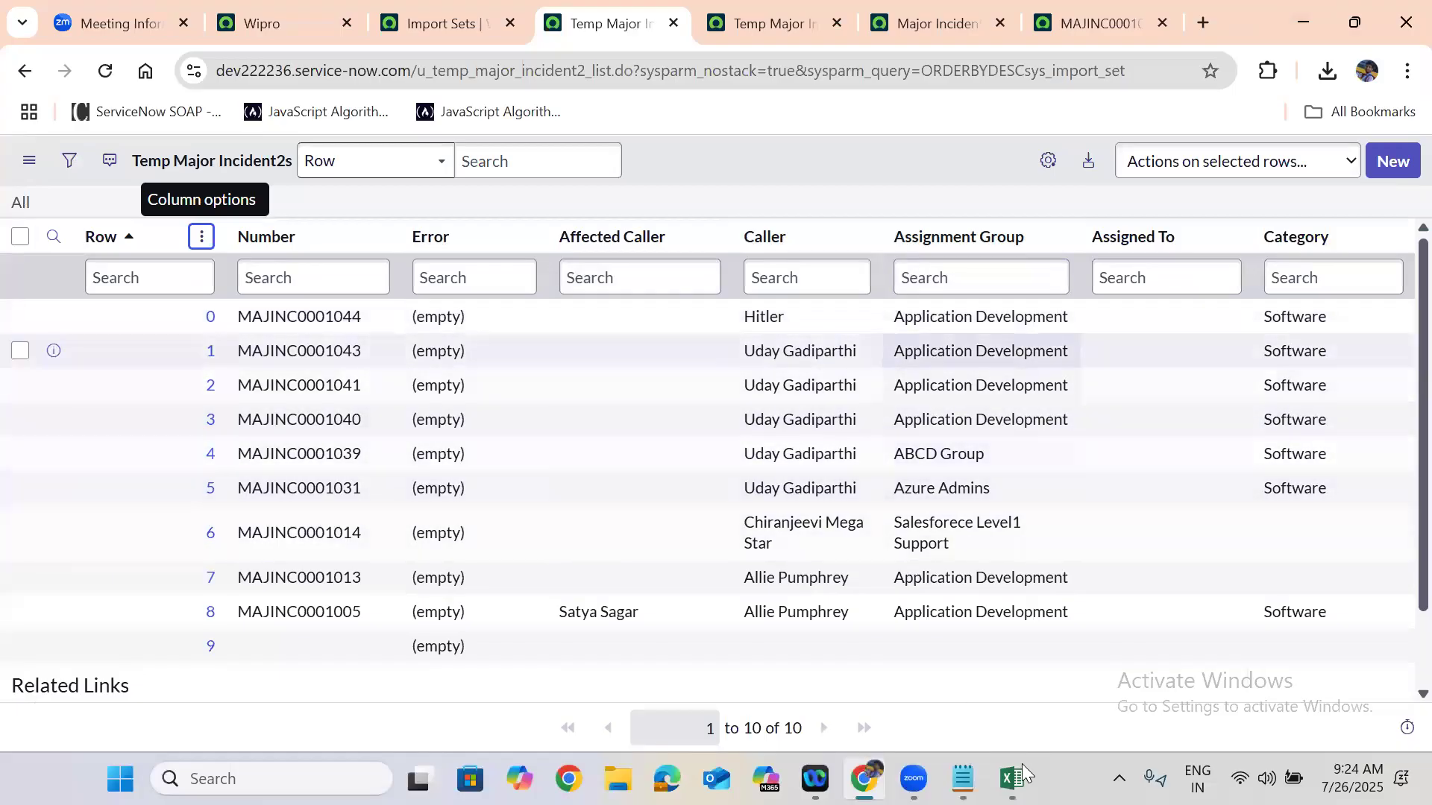
mouse_move(1023, 775)
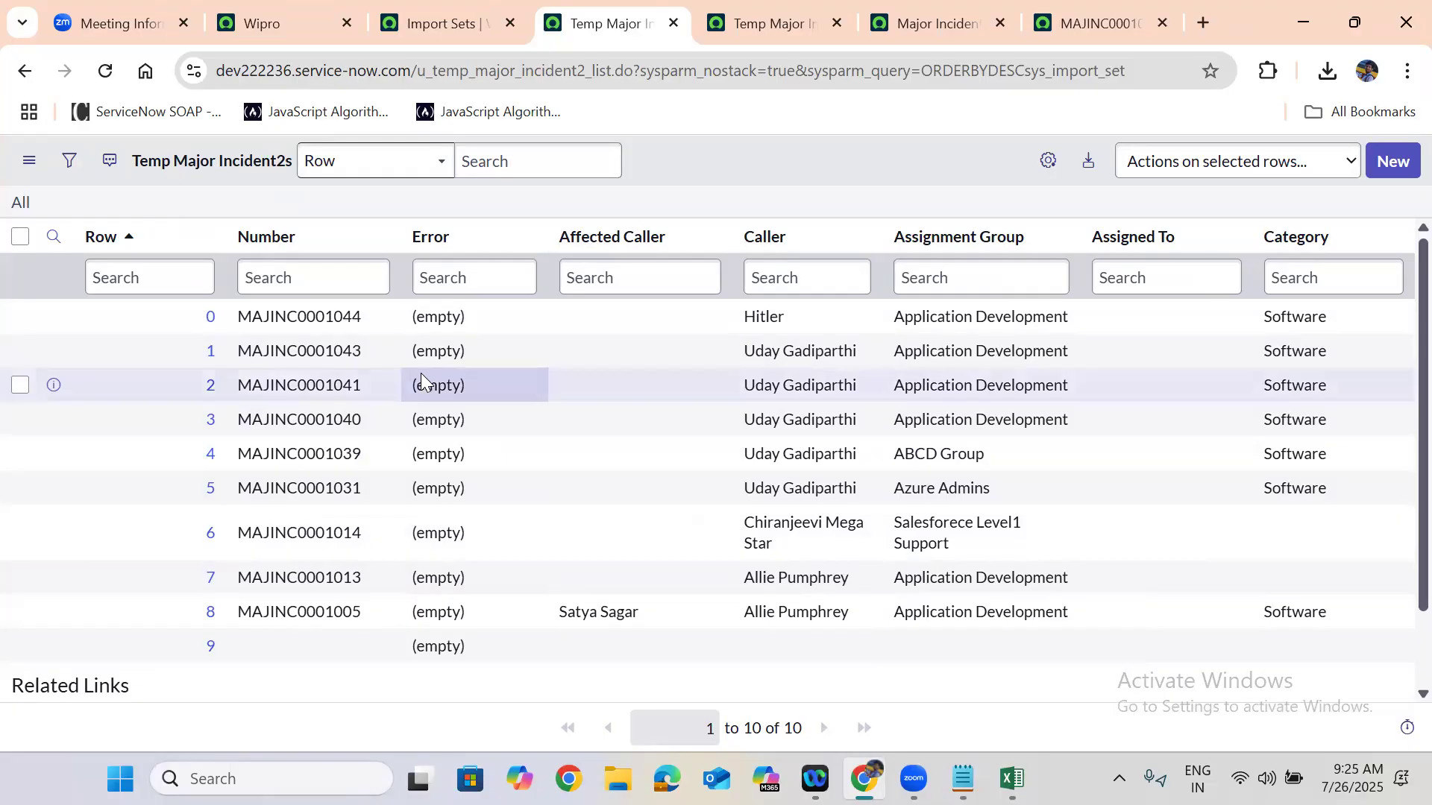
left_click(1012, 779)
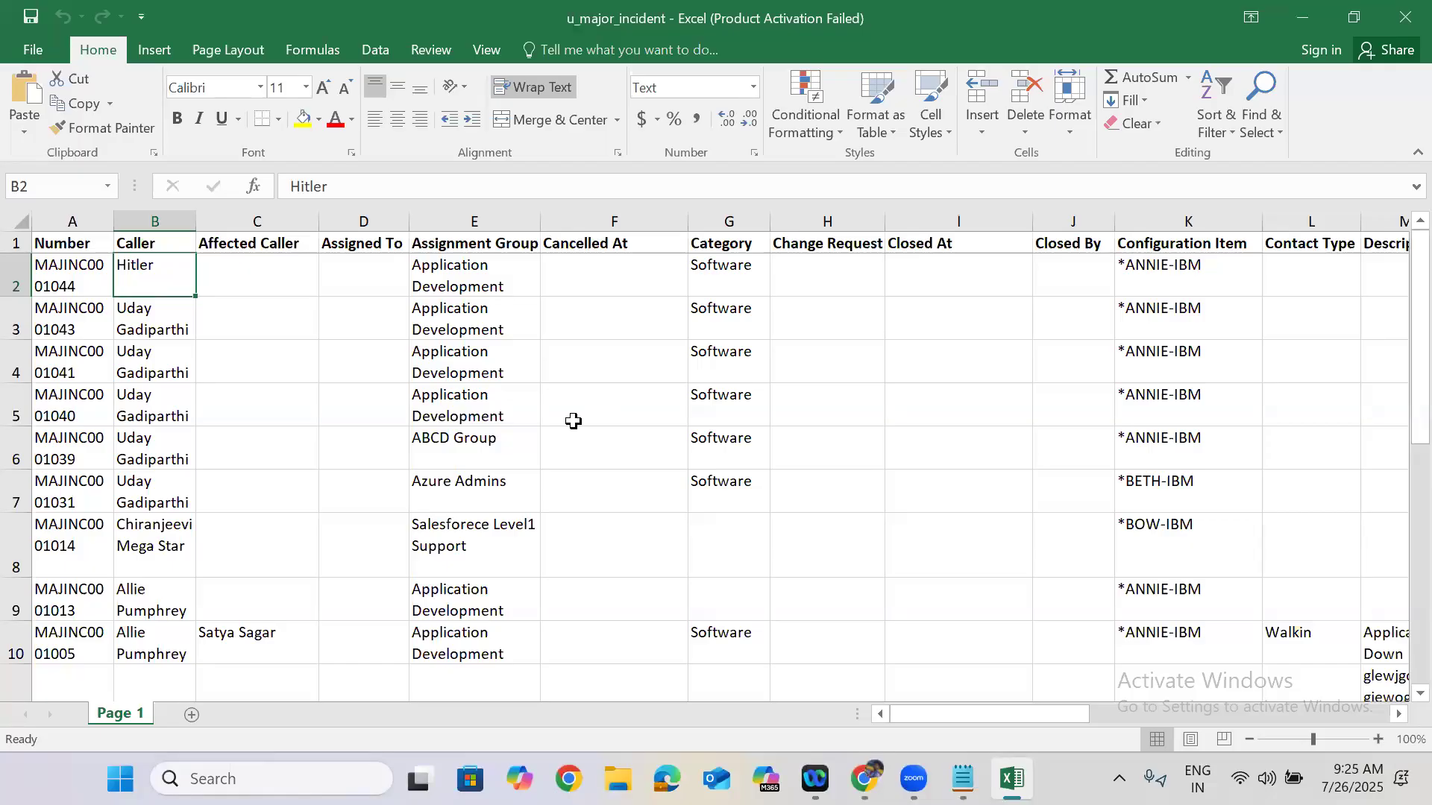
left_click(1304, 17)
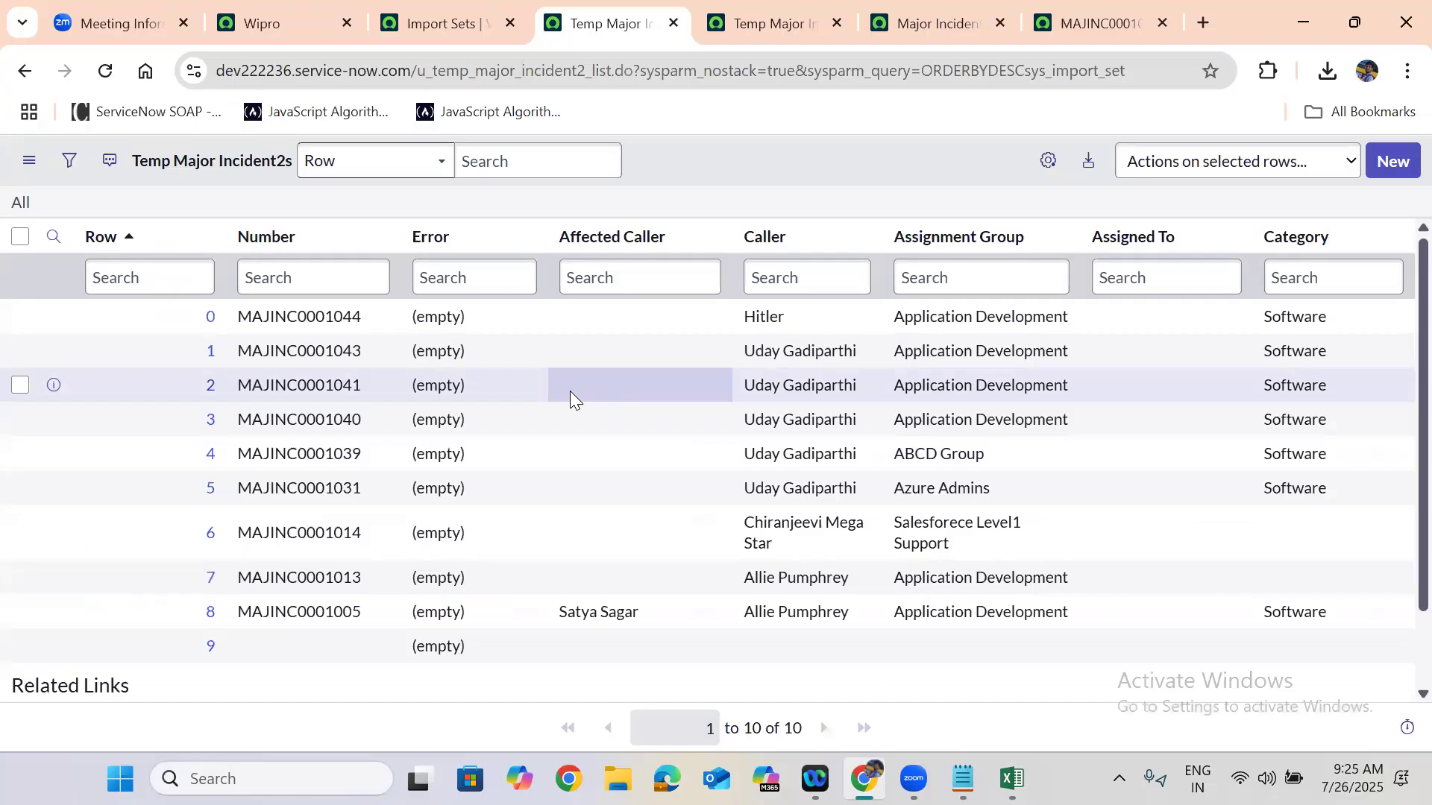
Close the duplicate Temp Major Incident2s staging-list tab
left_click(462, 24)
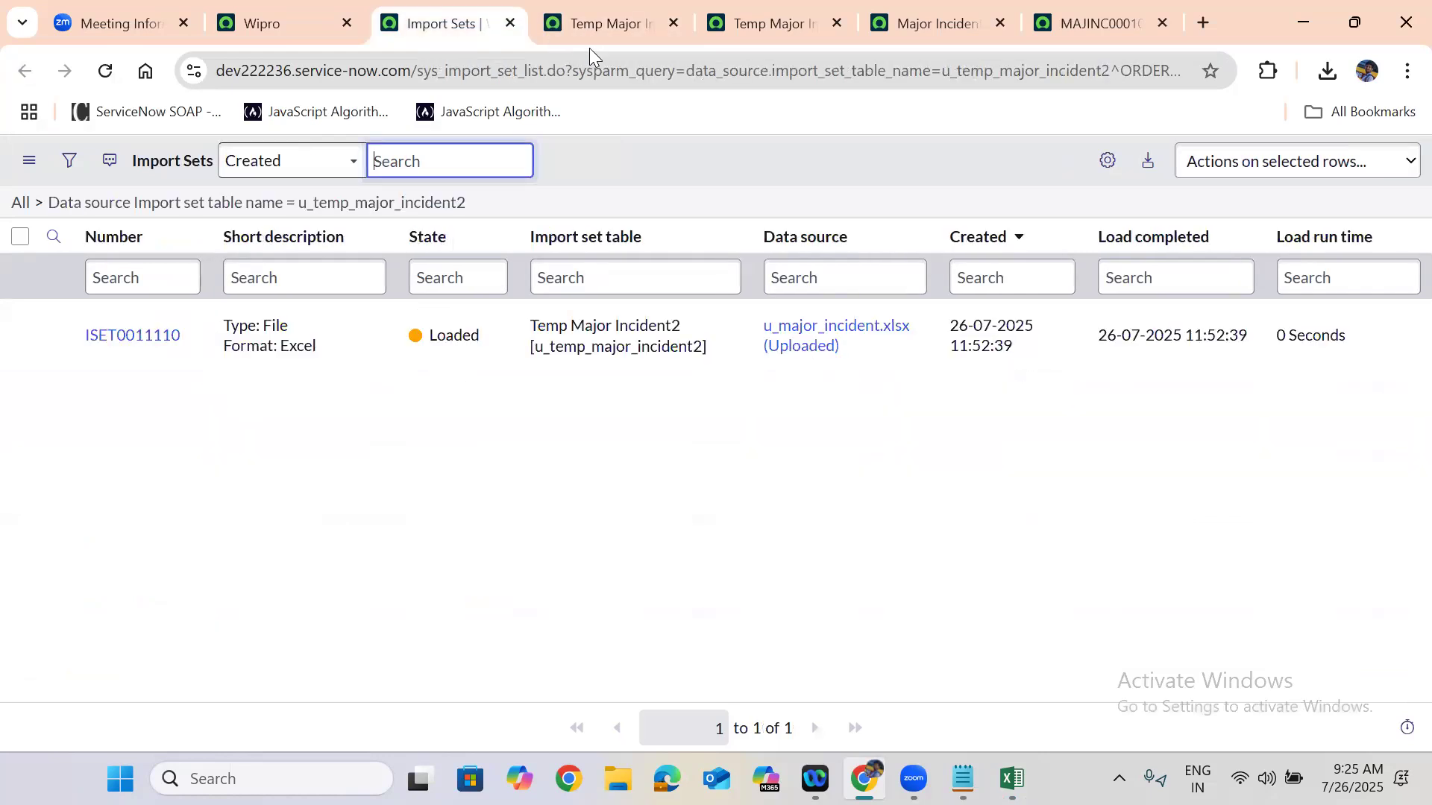
left_click(607, 39)
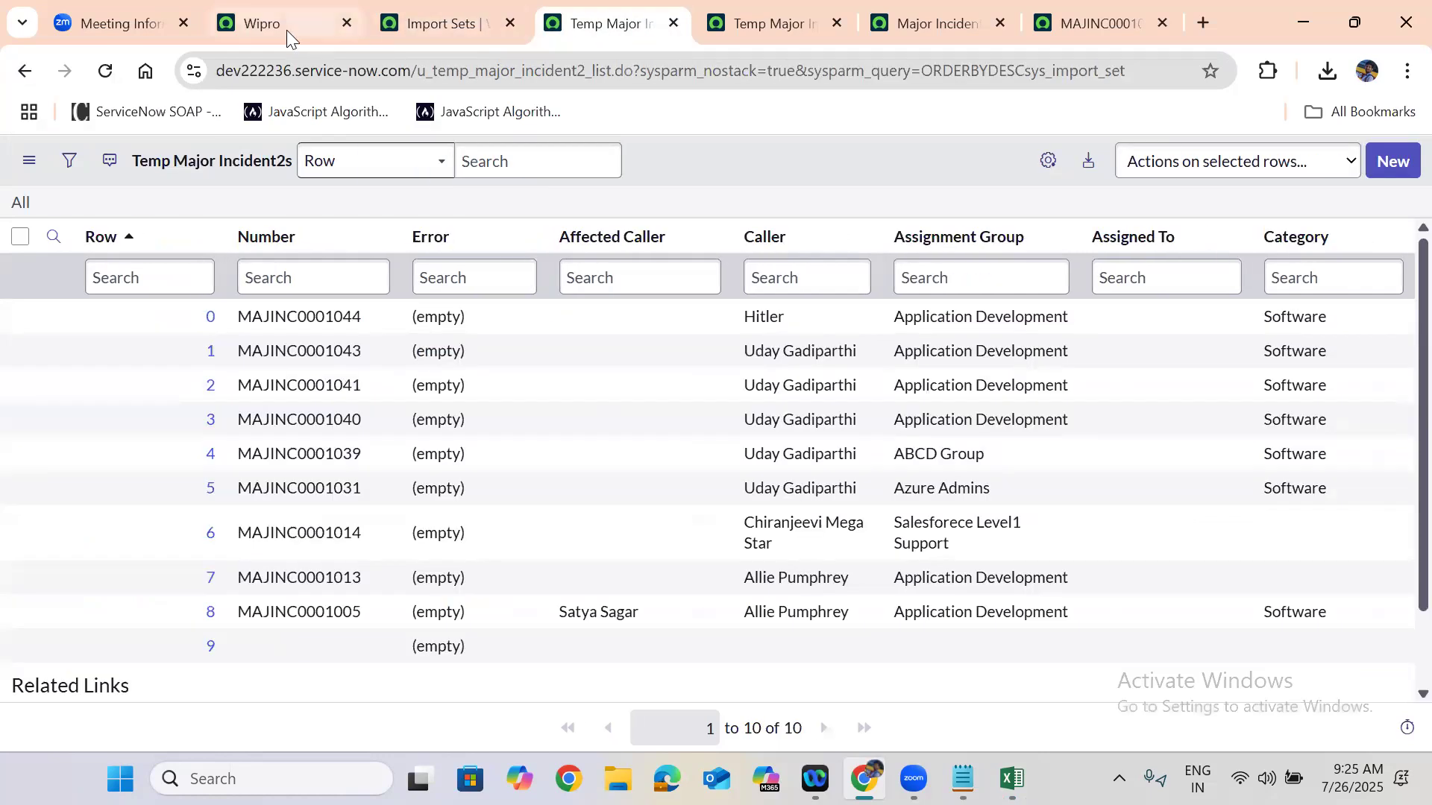
left_click(287, 32)
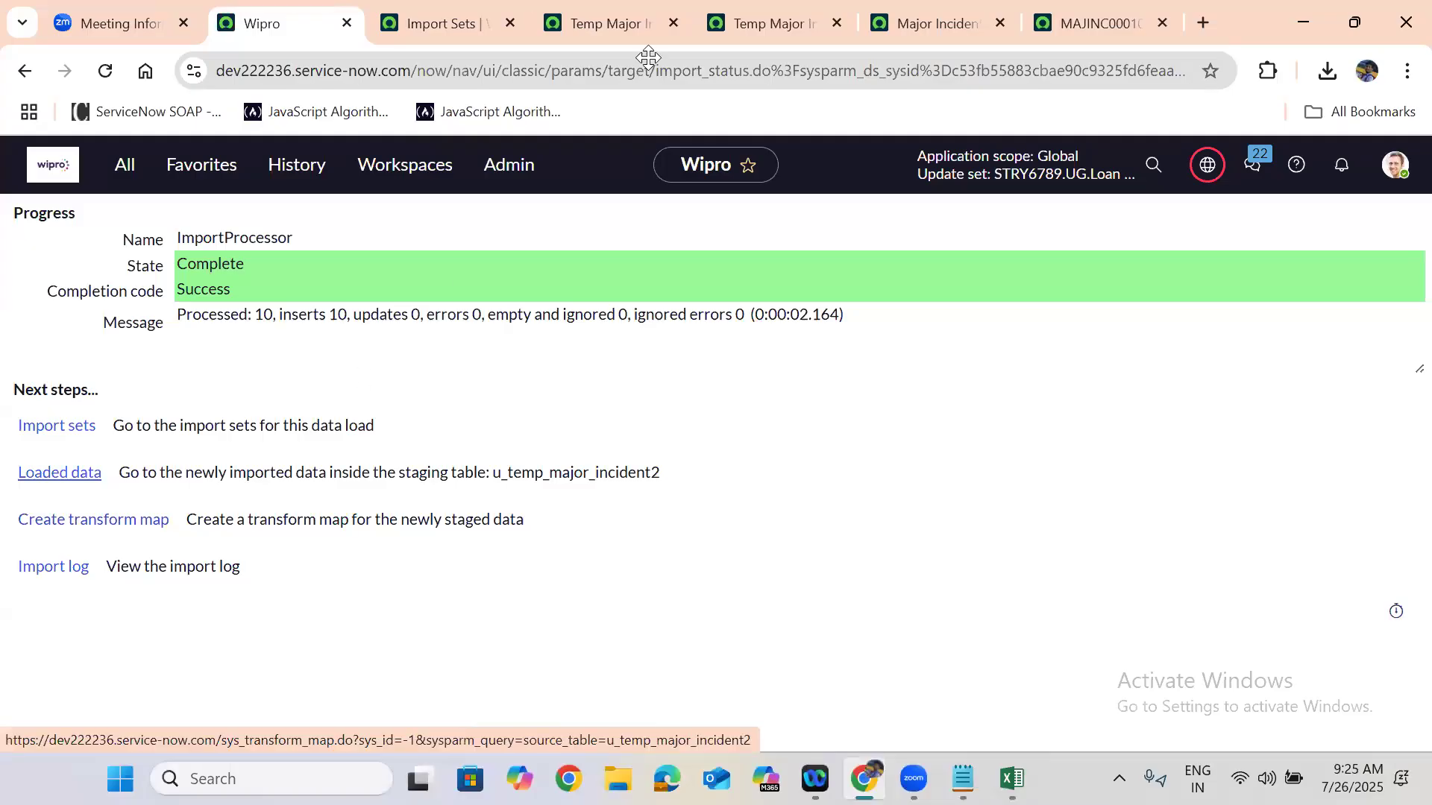
left_click(616, 23)
Confirm the Major Incidents list is still empty, then return to the import status page
left_click(836, 24)
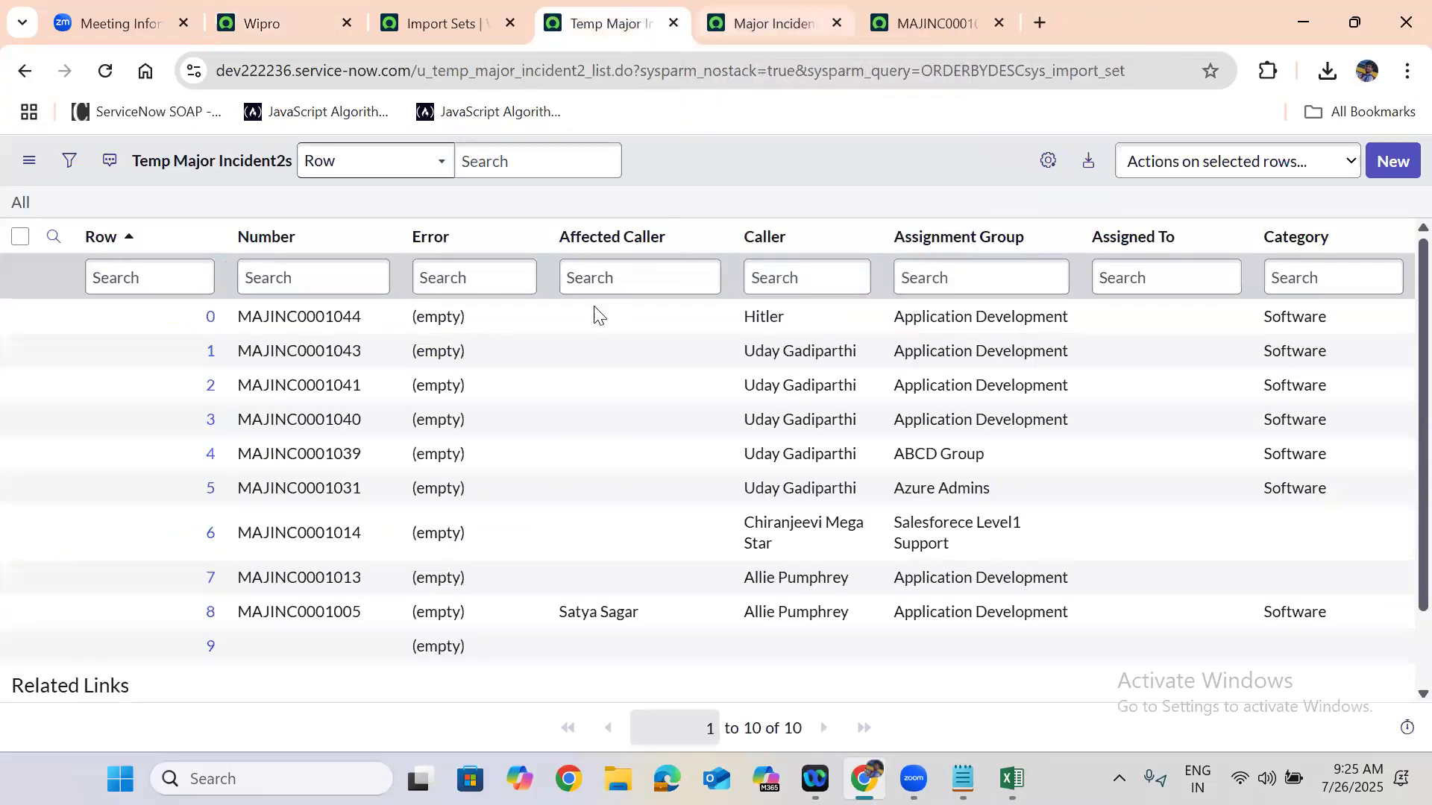
left_click(773, 24)
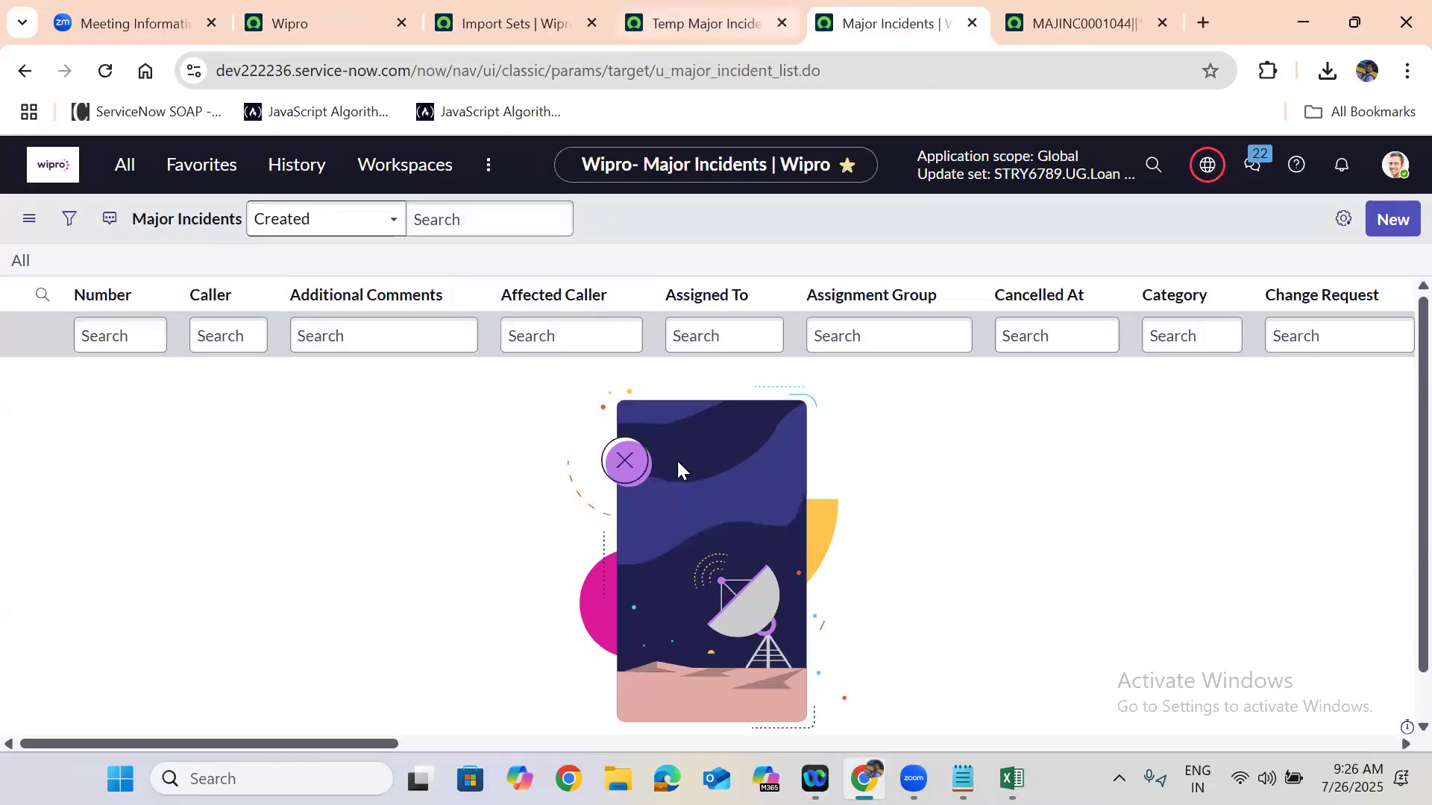
left_click(705, 24)
left_click(929, 13)
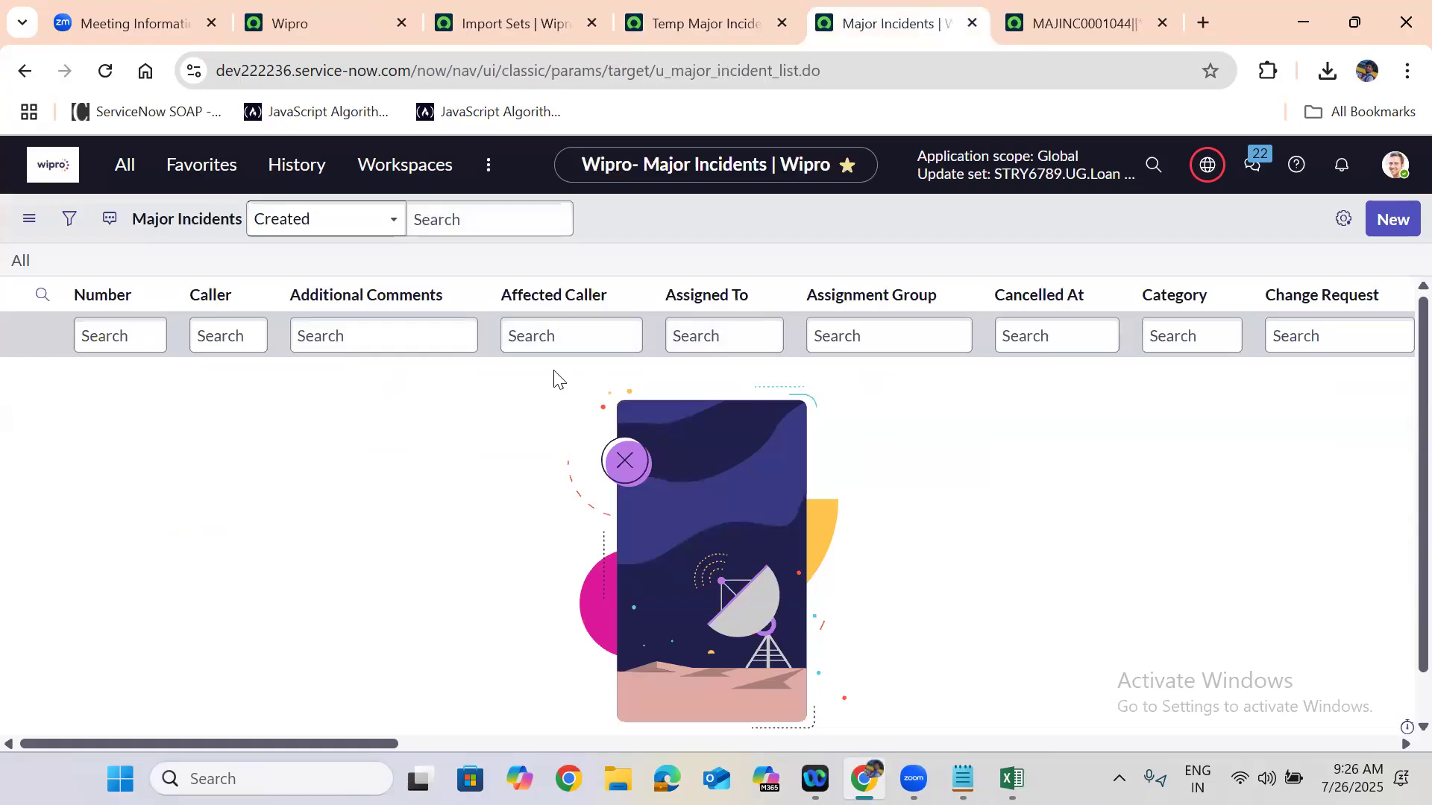
left_click(336, 18)
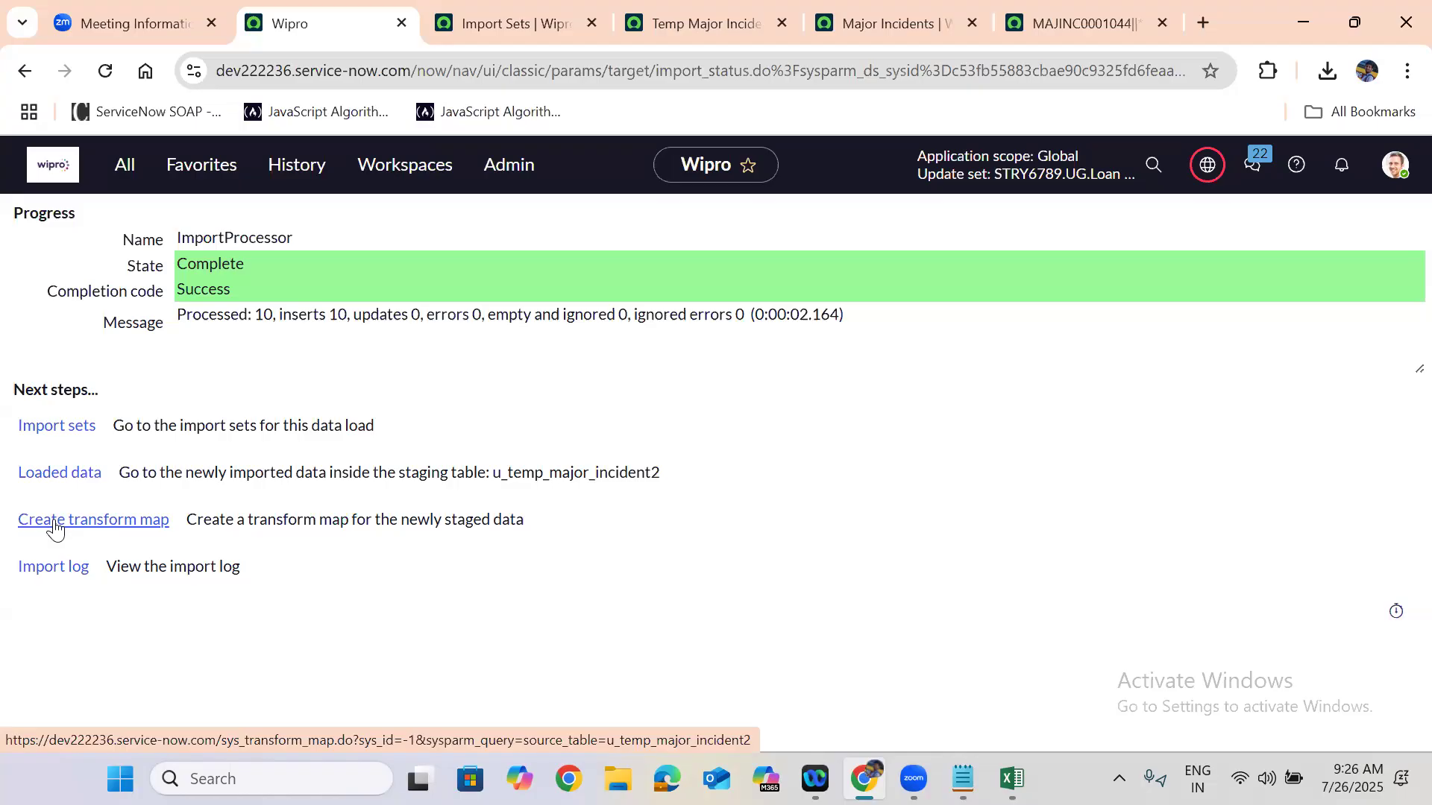
Create a transform map from the import status page, with source table Temp Major Incident2 preset
left_click(98, 522, "ctrl")
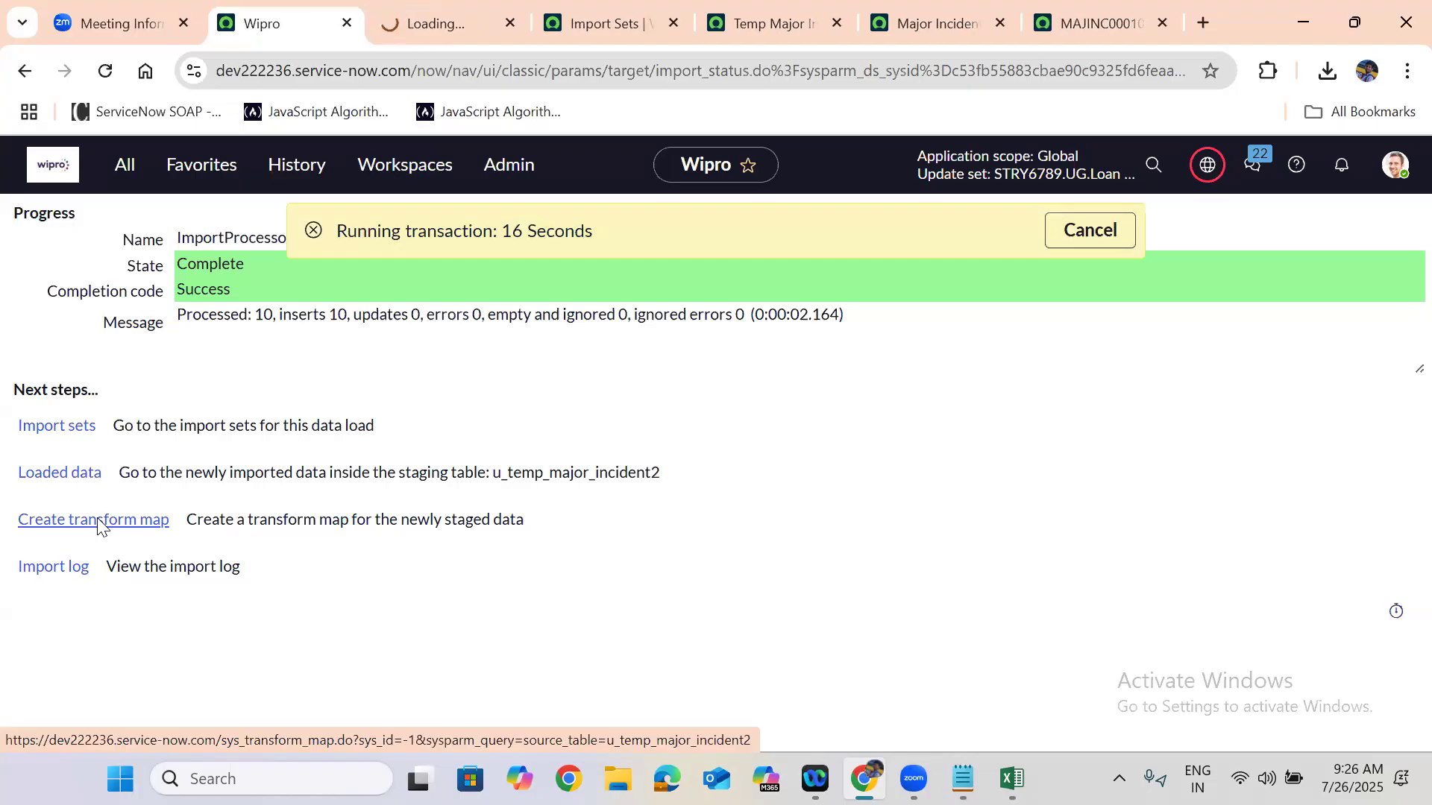
left_click(400, 32)
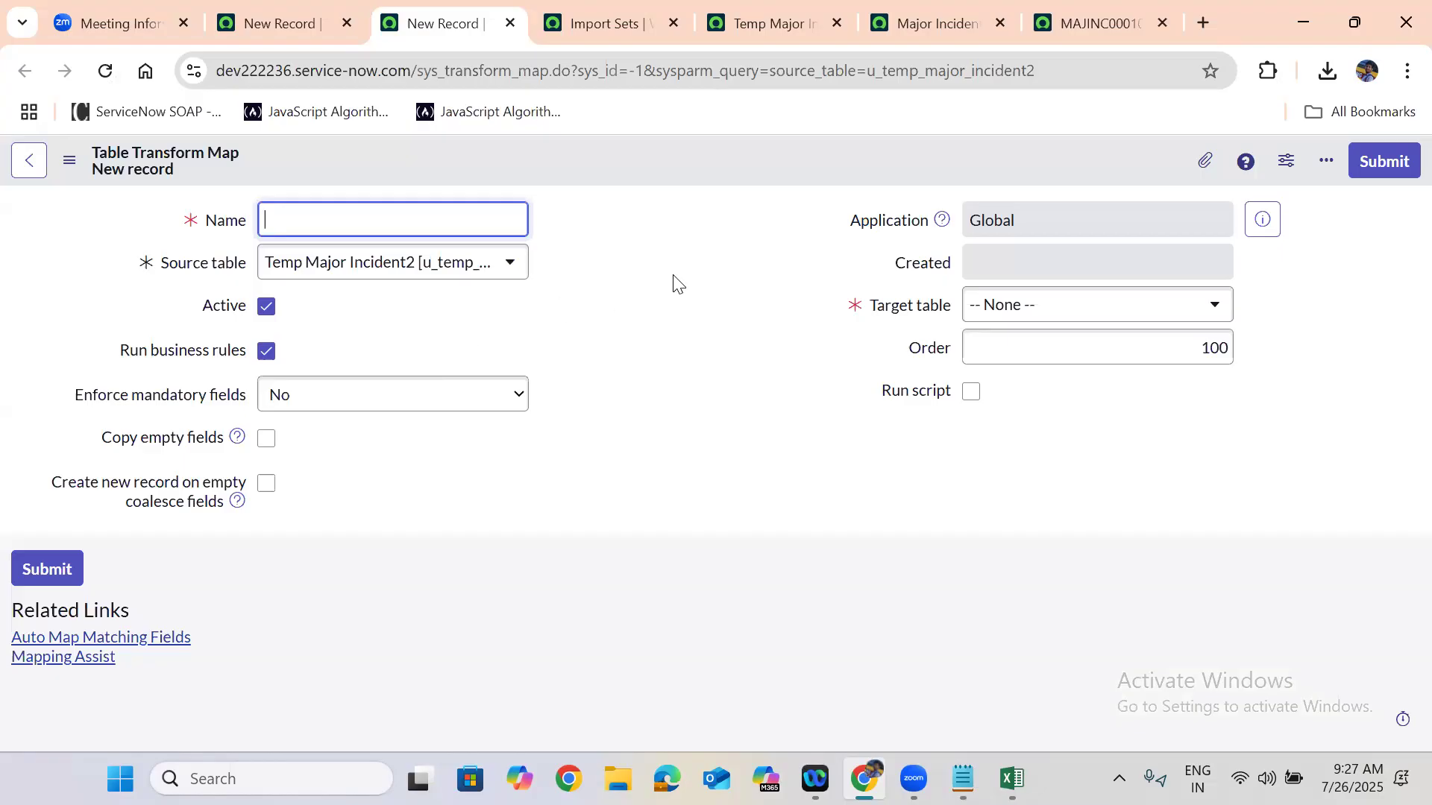
left_click(716, 257)
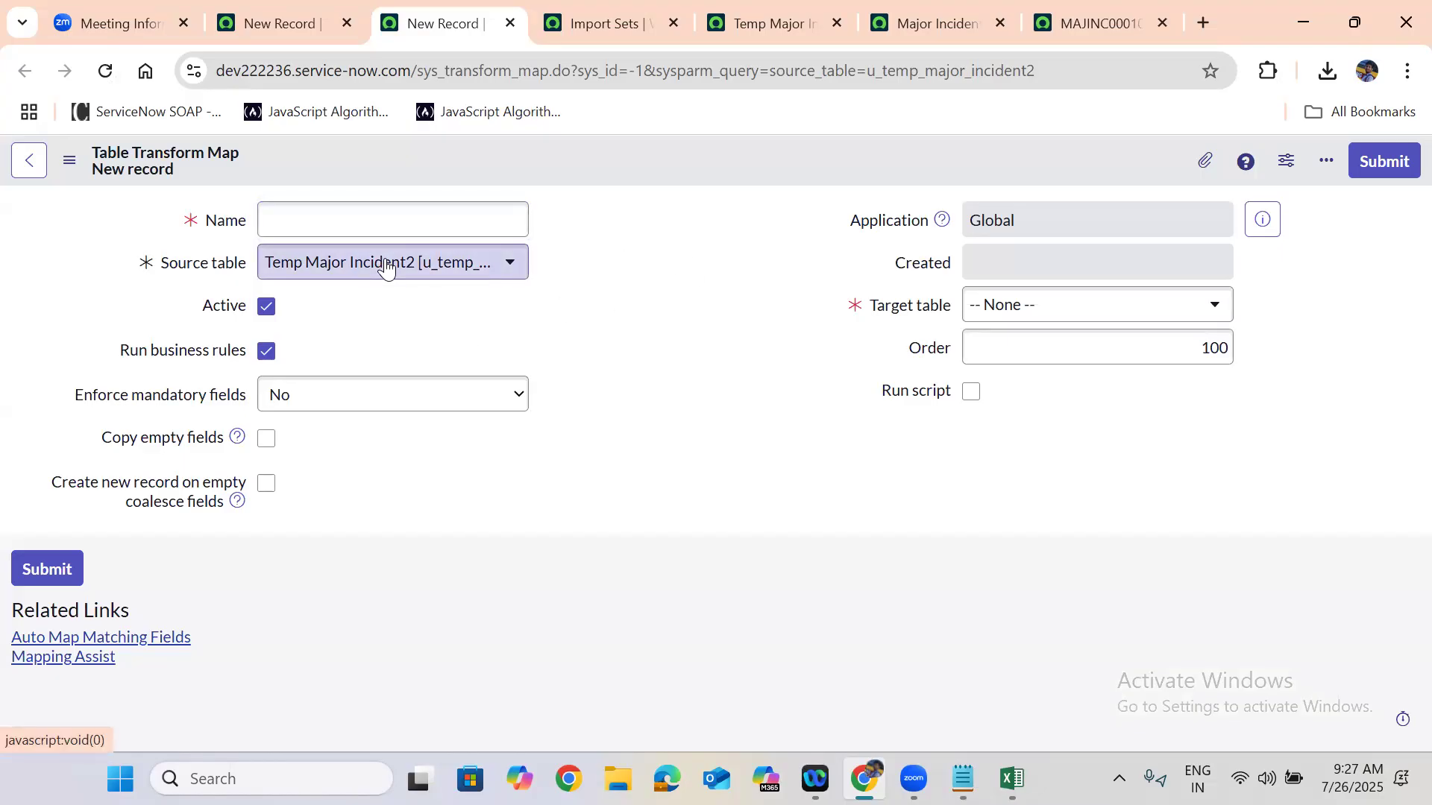
Name the map 'Load Major Incident data', target Major Incident, disable business rules, and save
left_click(1068, 312)
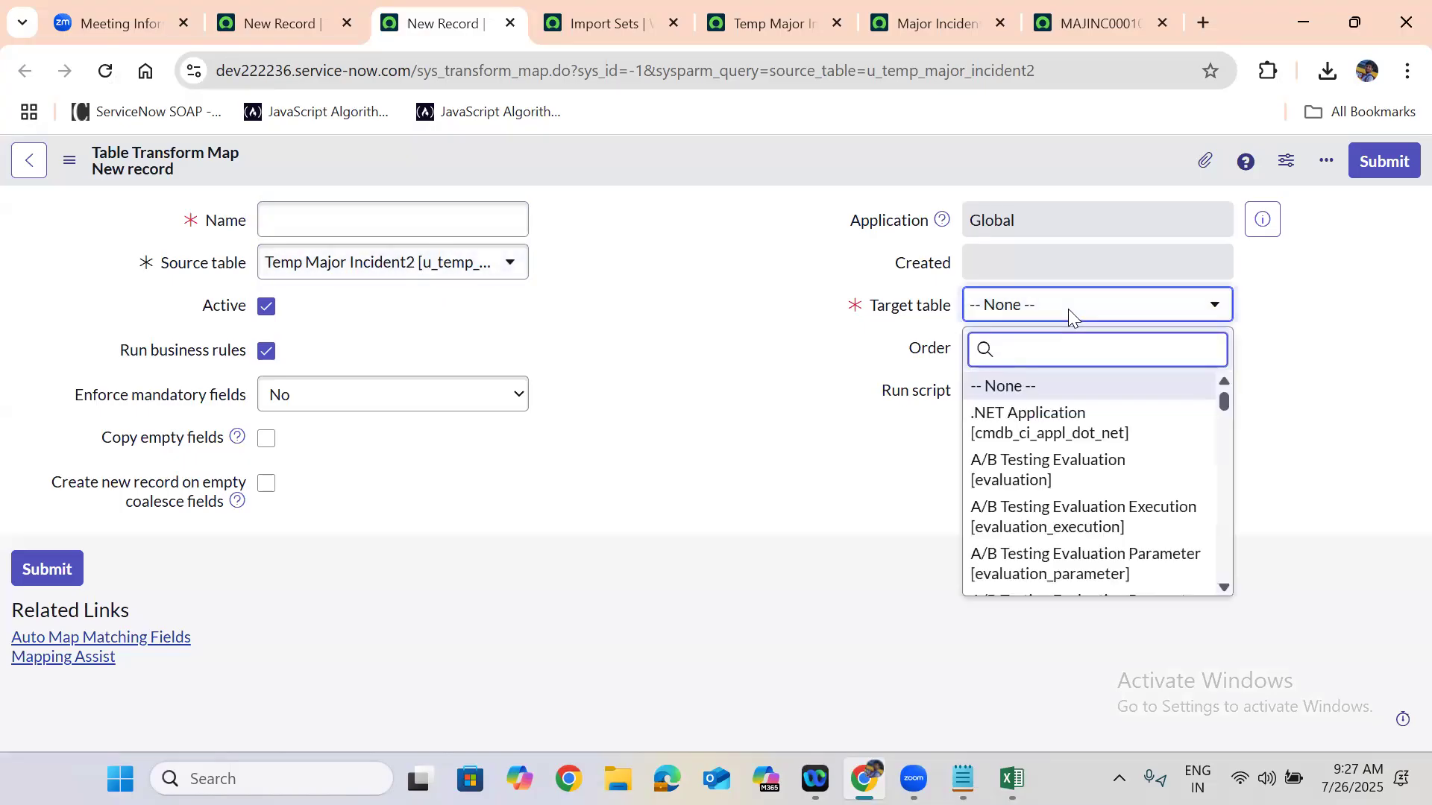
type("major inc")
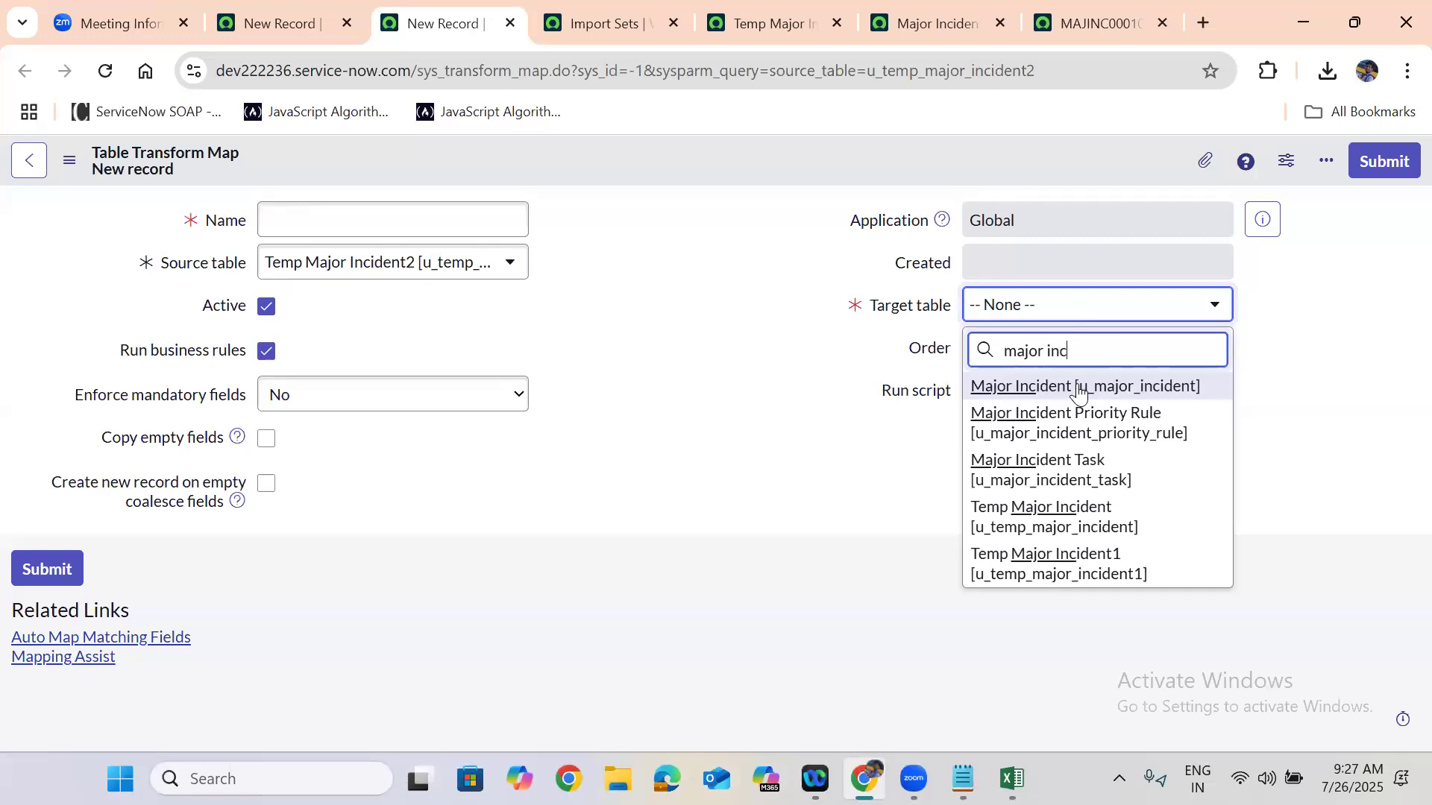
key("Return")
left_click(359, 221)
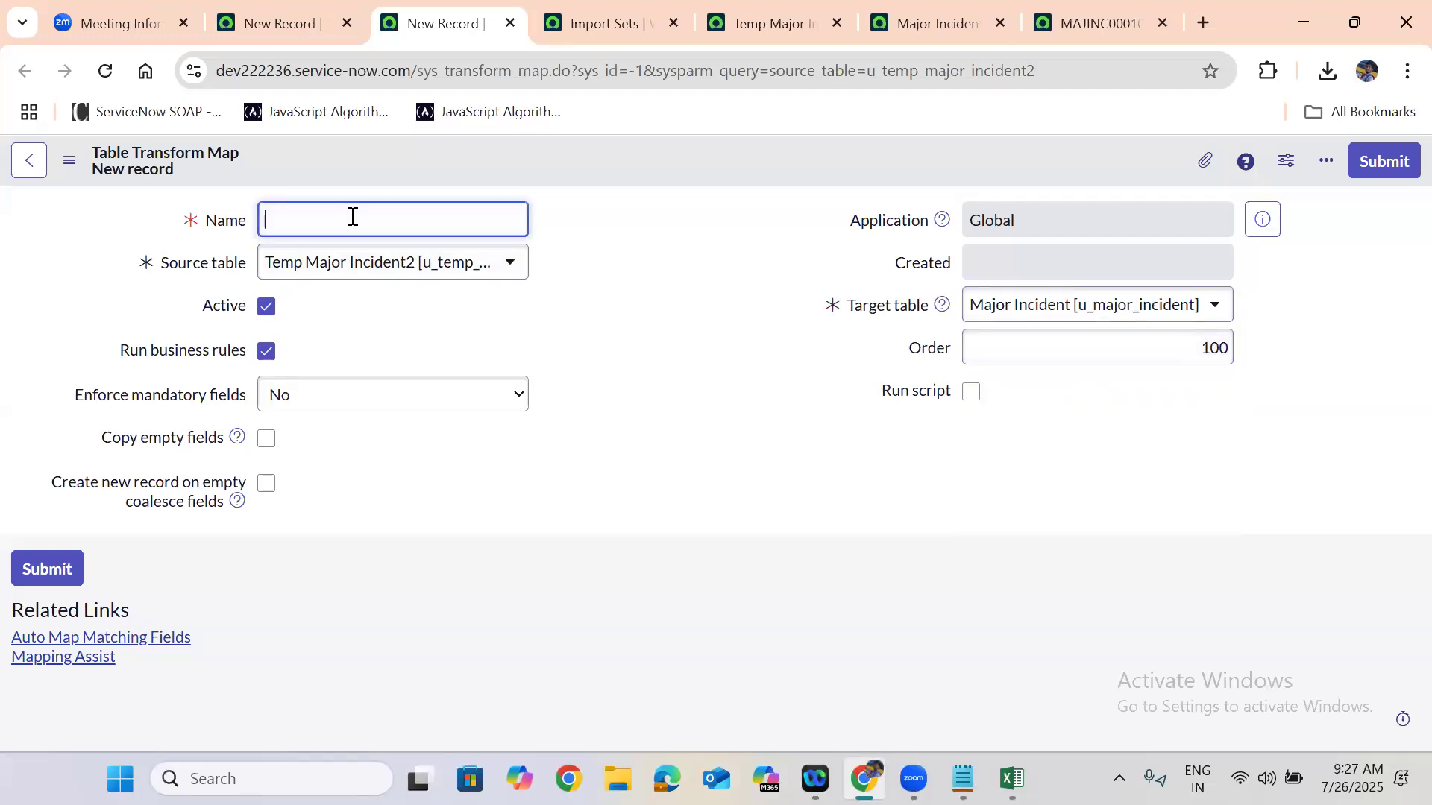
type("Load Major Incident data")
left_click(267, 351)
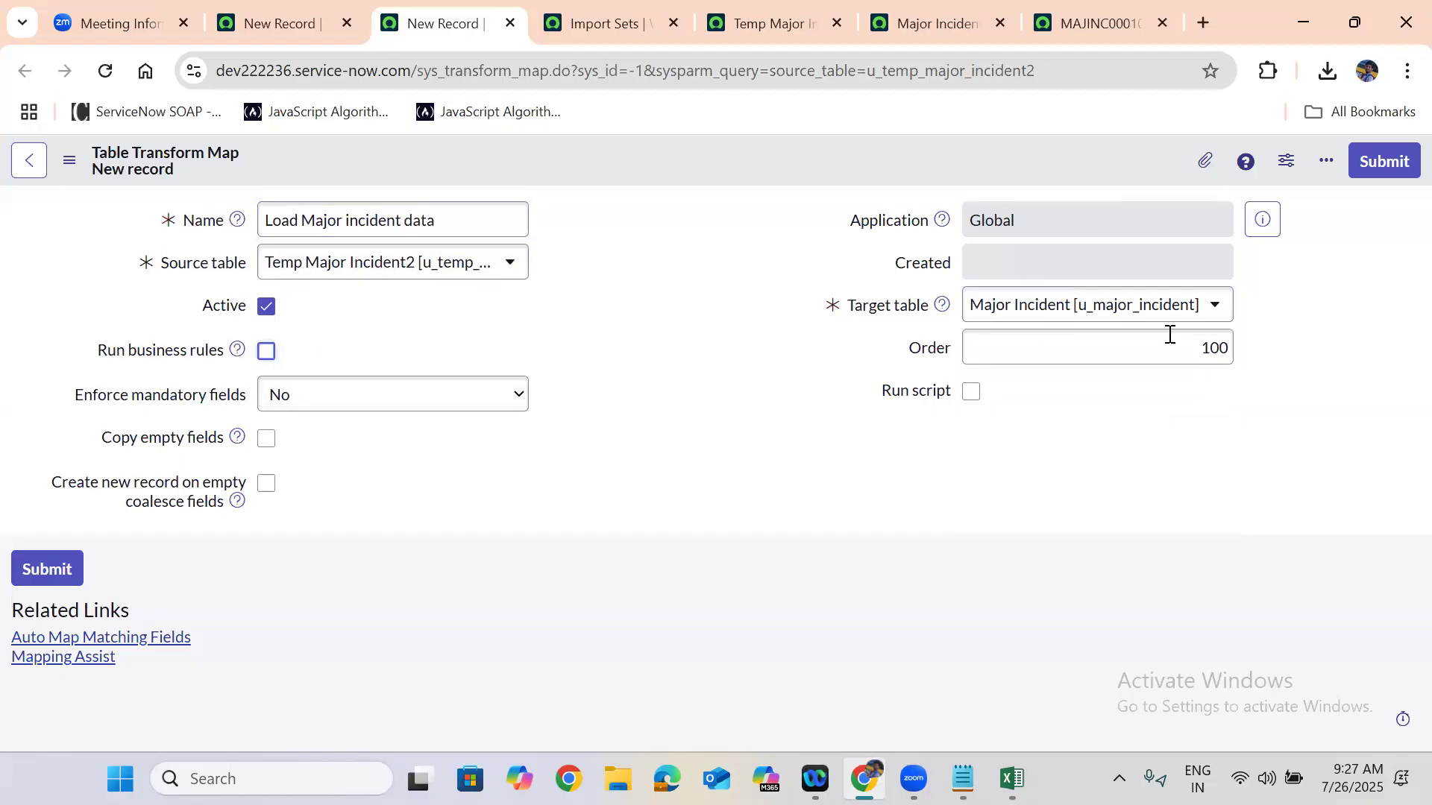
left_click_drag(646, 376, 292, 363)
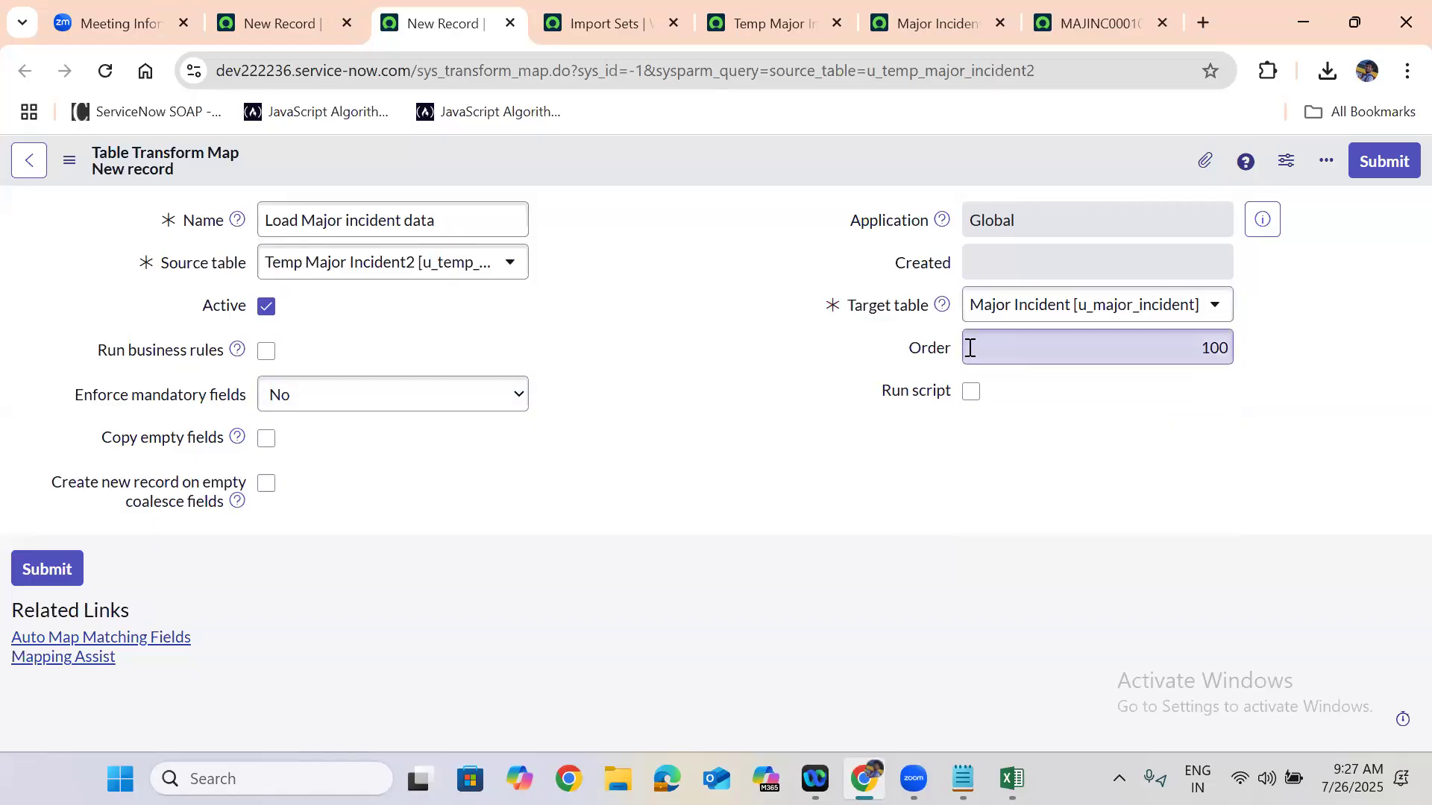
right_click(625, 150)
left_click(674, 167)
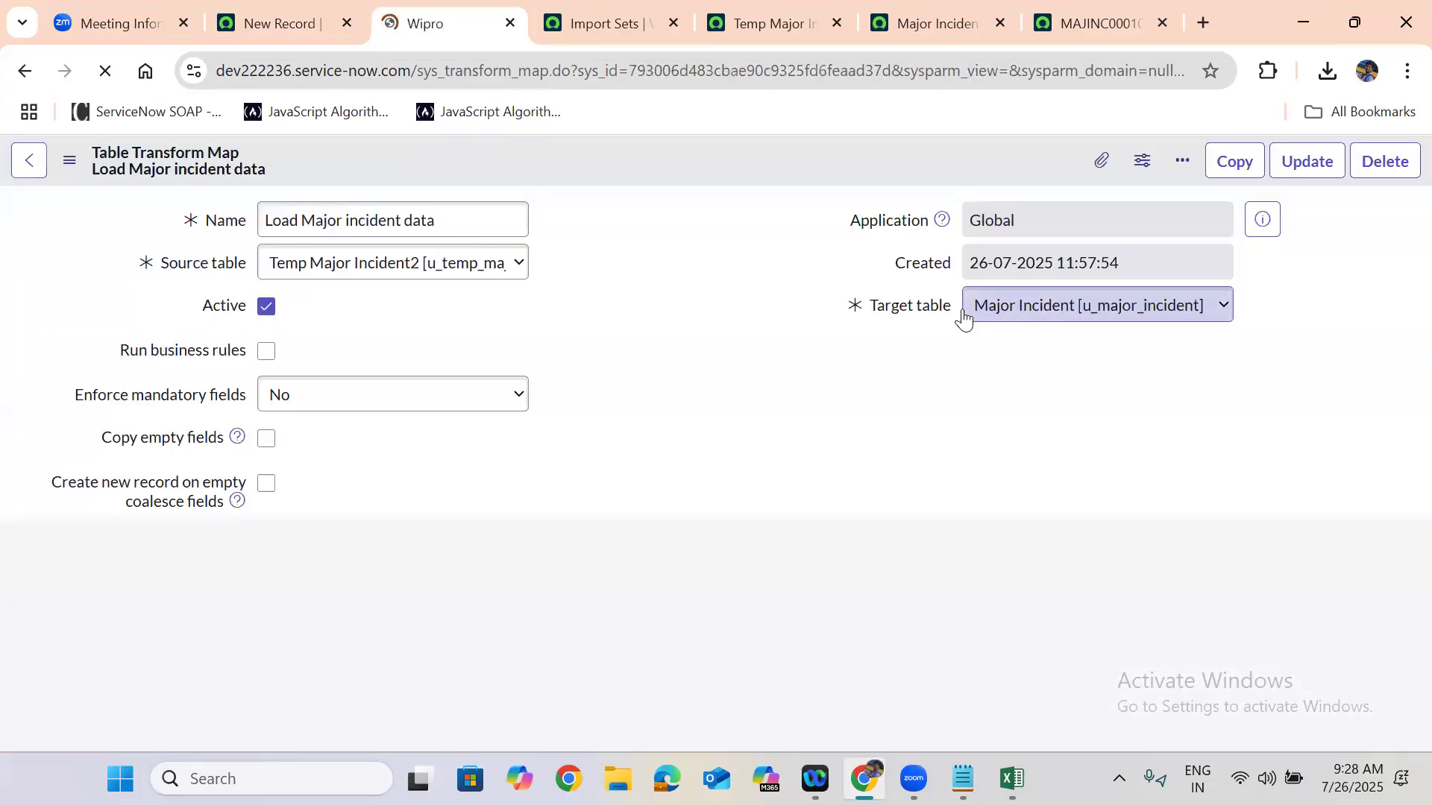
Compare the Caller column of the ten staged rows against the empty Major Incidents list
left_click(749, 6)
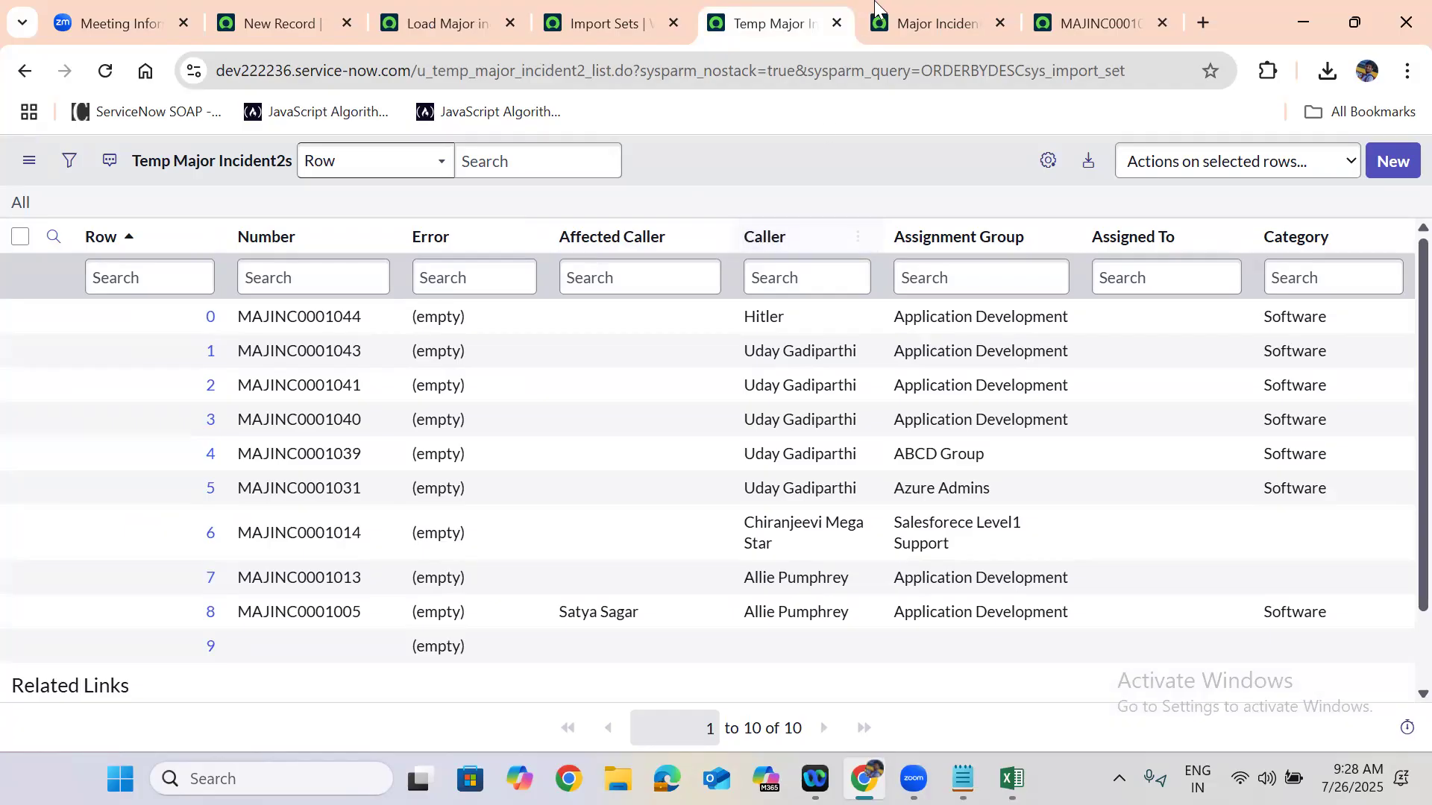
left_click(909, 13)
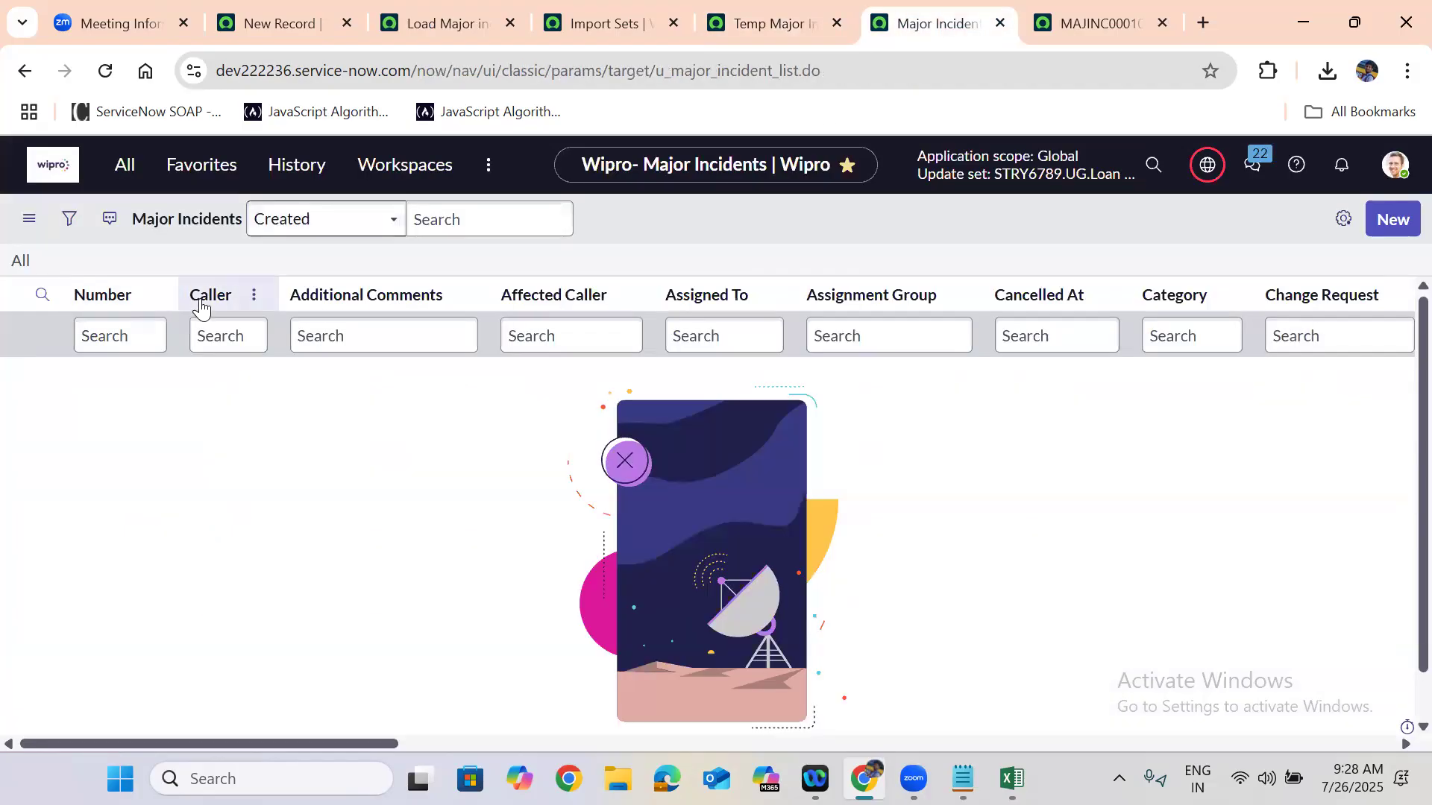
left_click(729, 14)
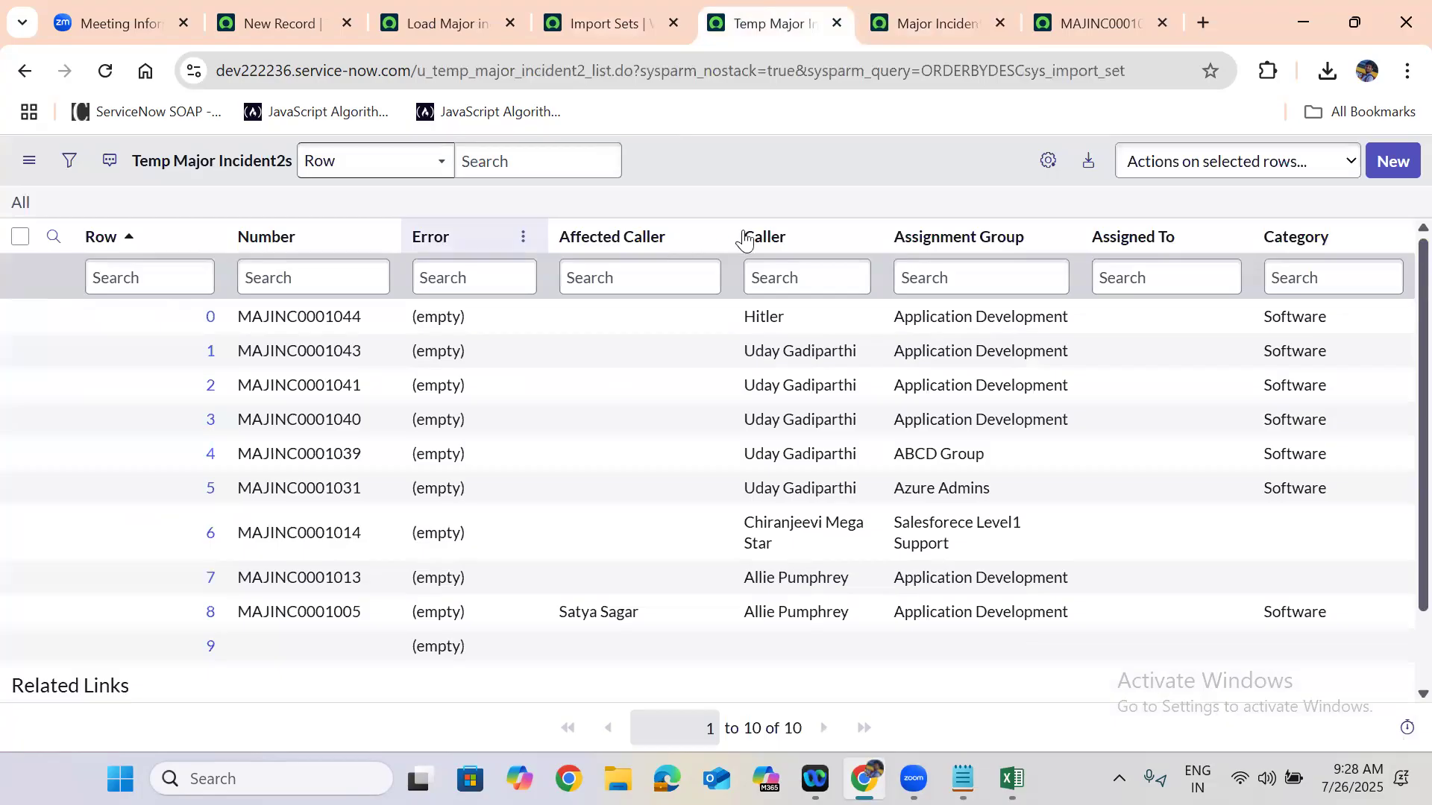
left_click(943, 11)
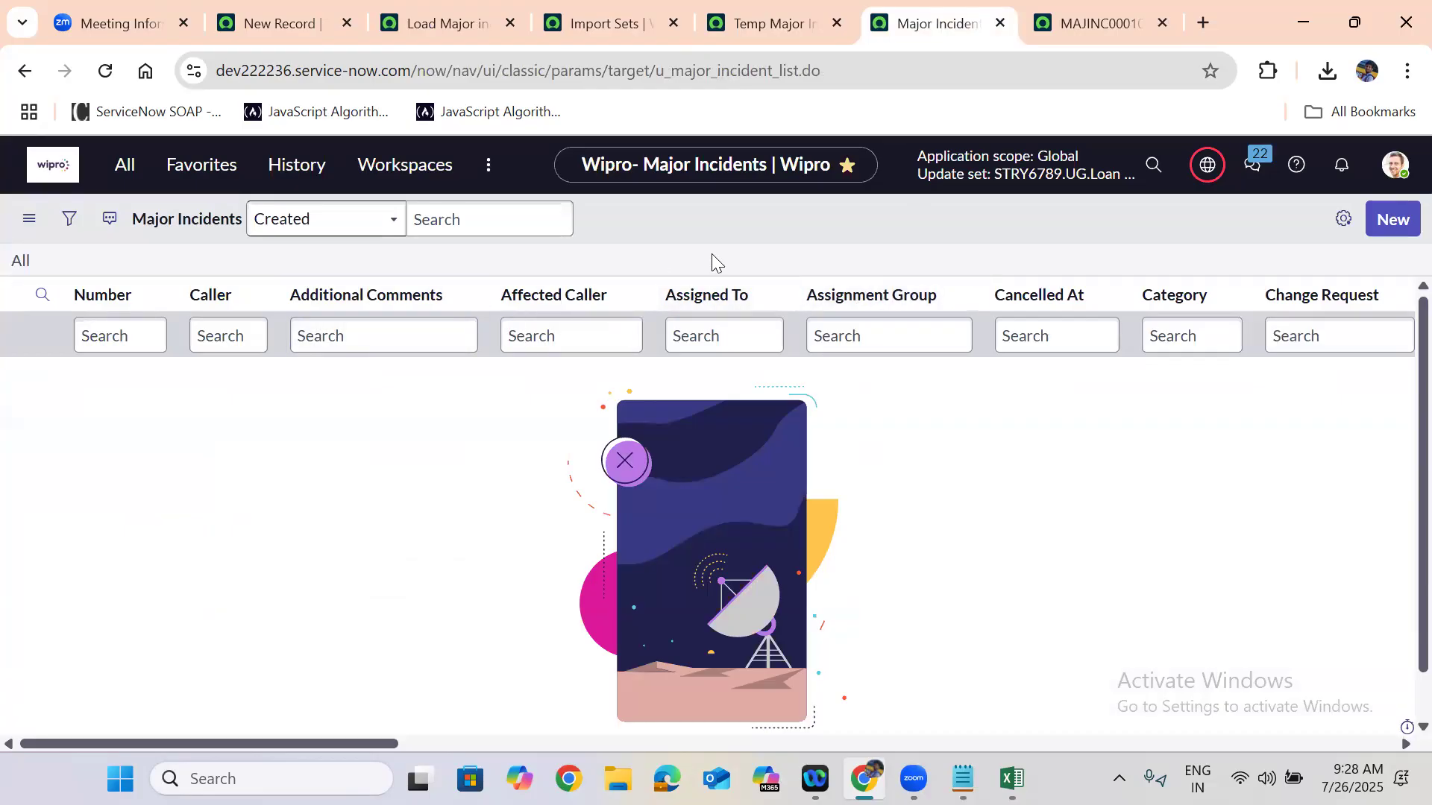
left_click(776, 21)
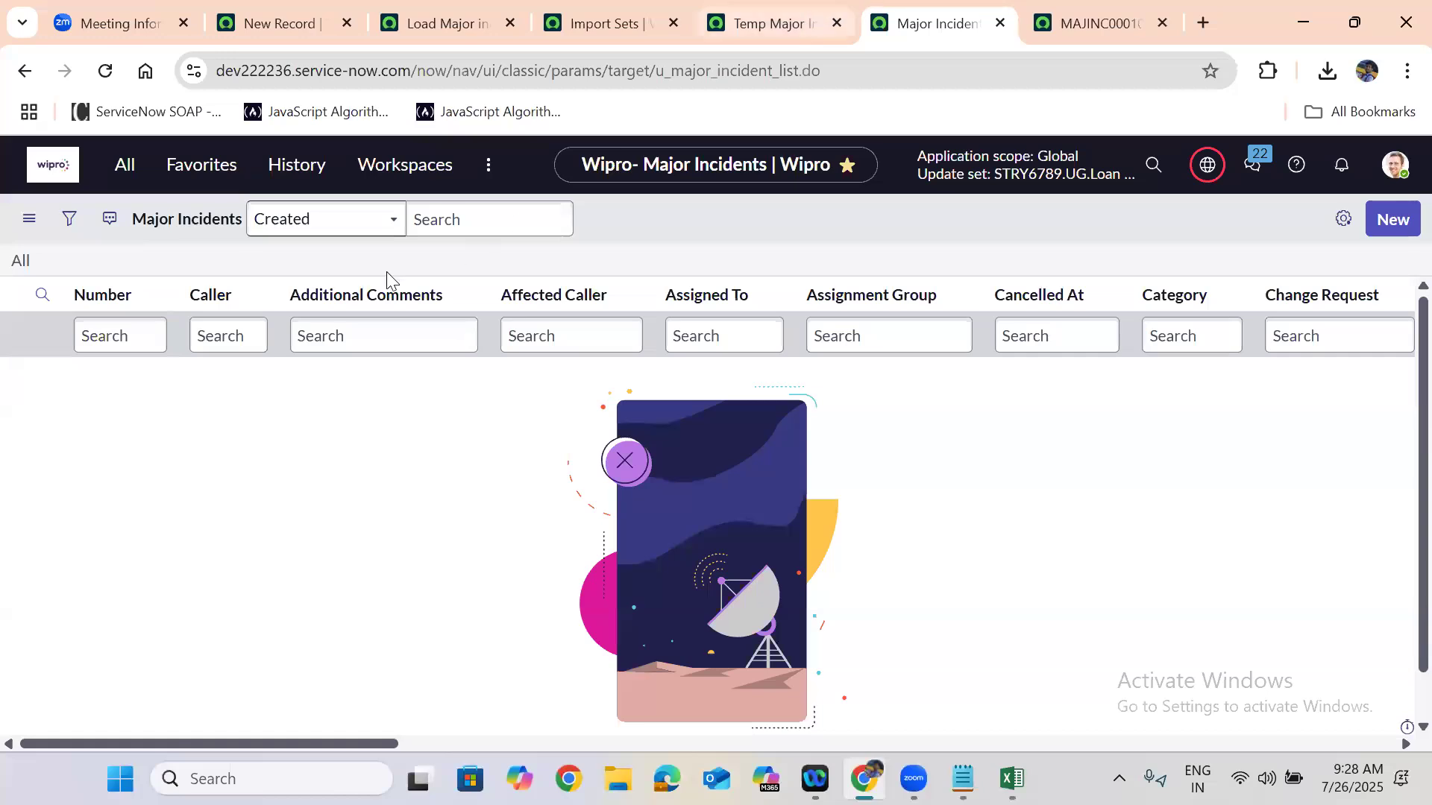
left_click_drag(739, 245, 793, 245)
left_click(921, 23)
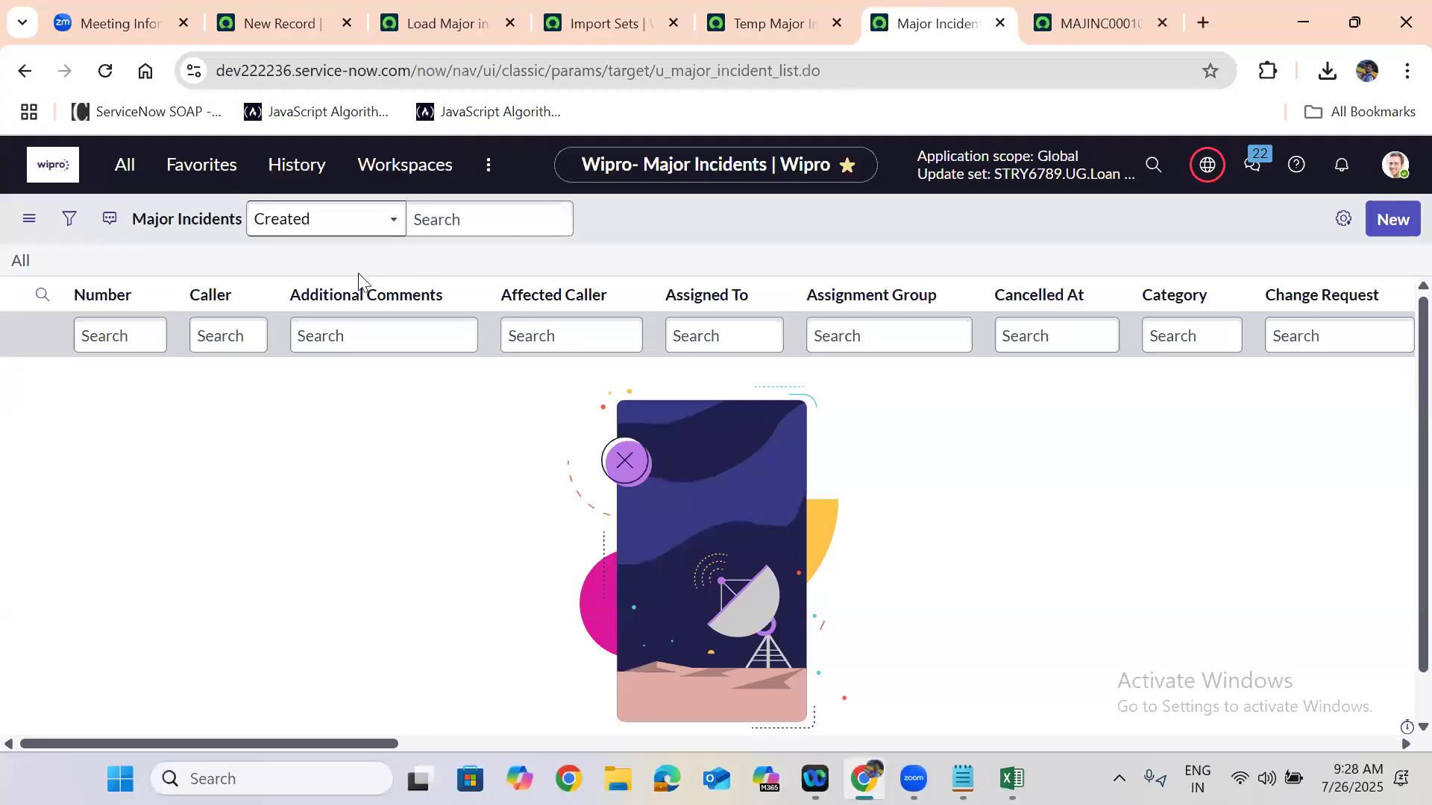
left_click_drag(192, 300, 244, 303)
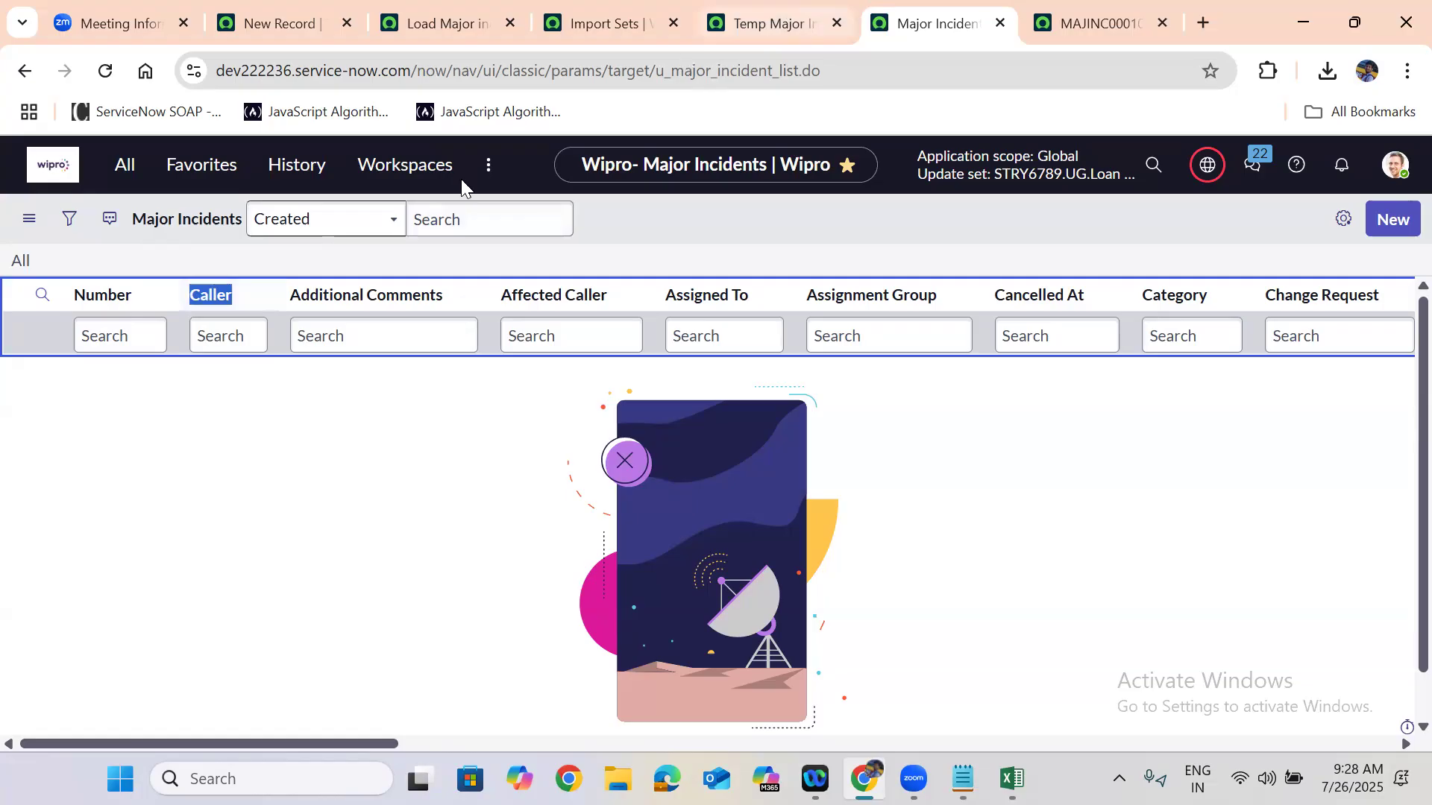
left_click(776, 23)
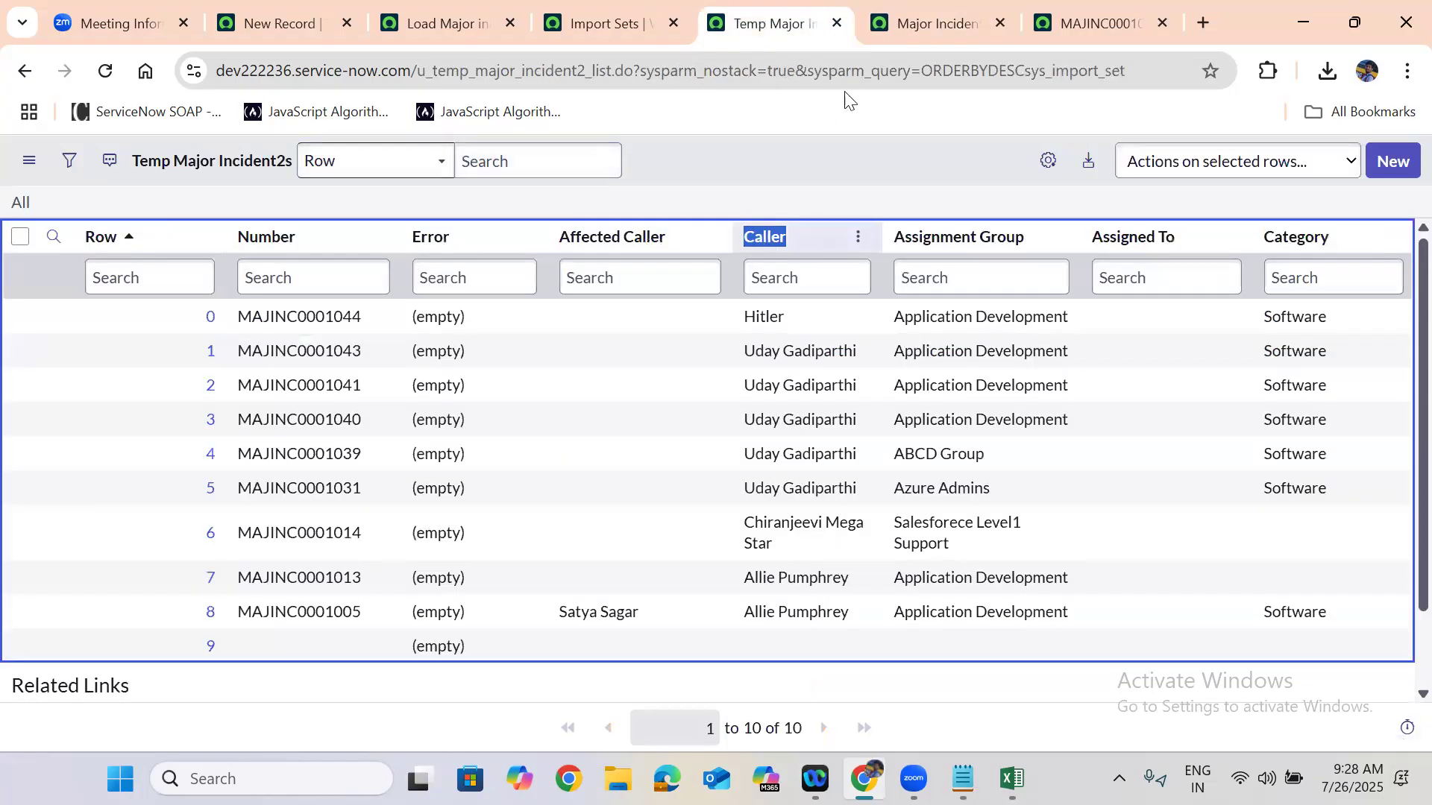
left_click(929, 23)
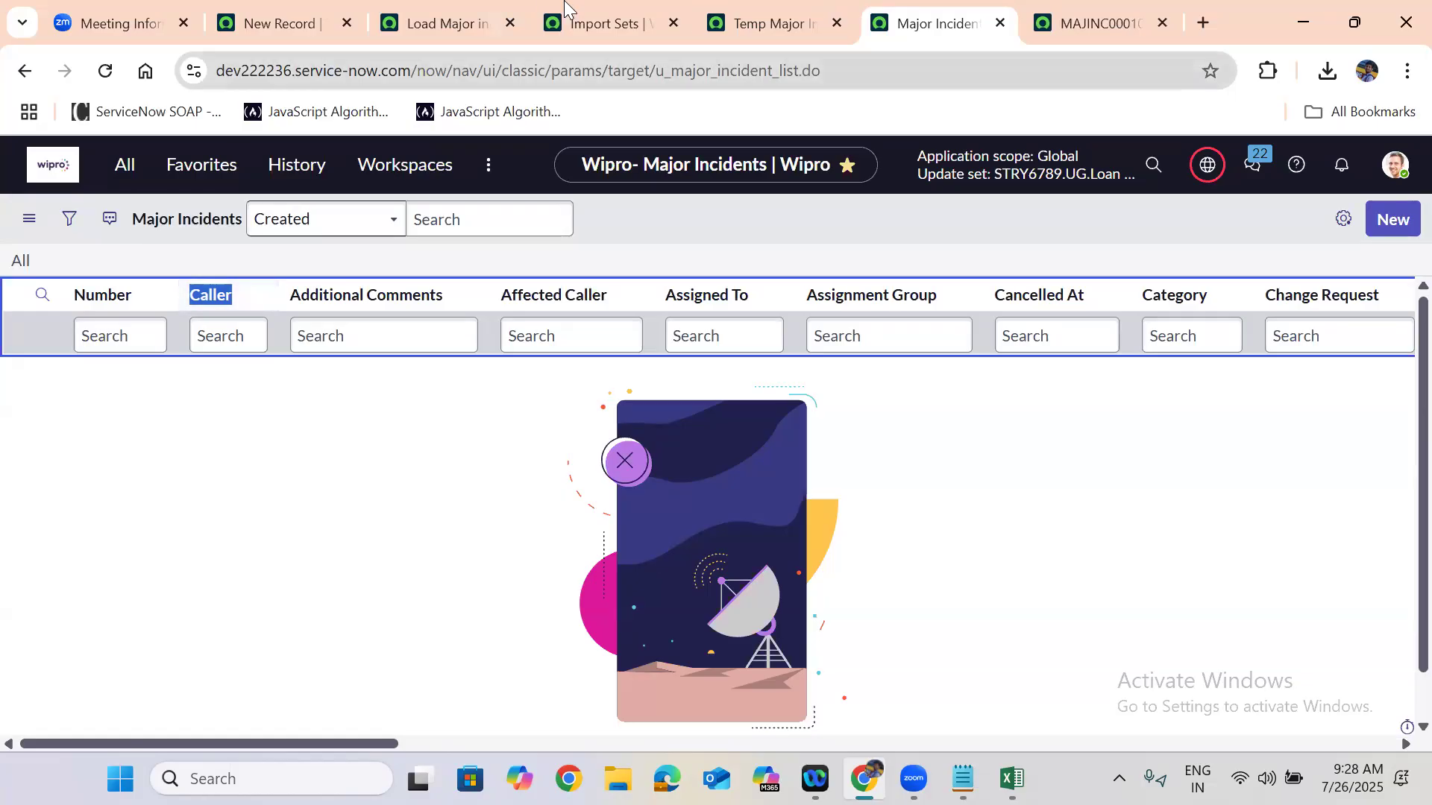
Auto-map matching fields in Load Major Incident data and review the 29 resulting field maps
left_click(440, 9)
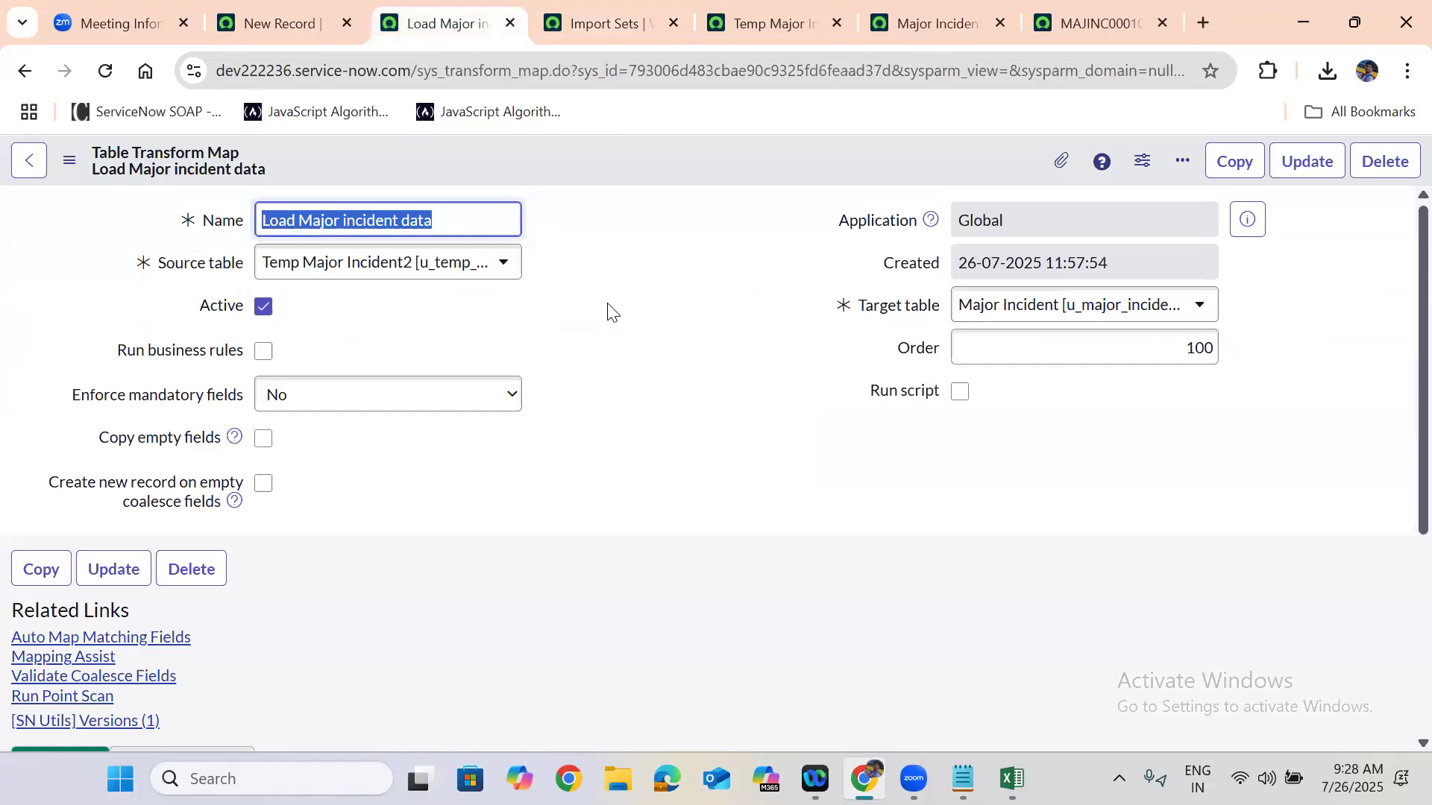
scroll(607, 311, "down", 3)
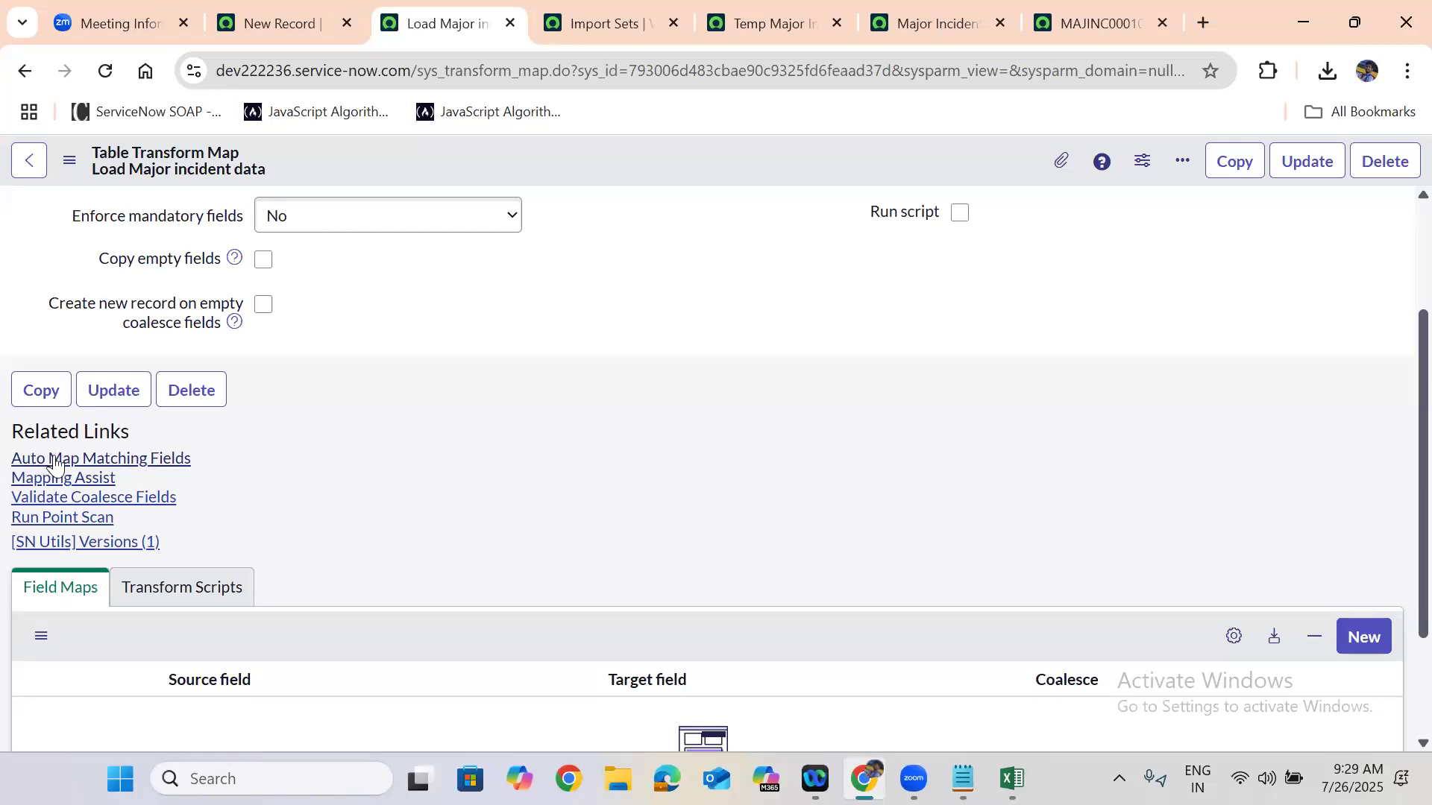
left_click(82, 460)
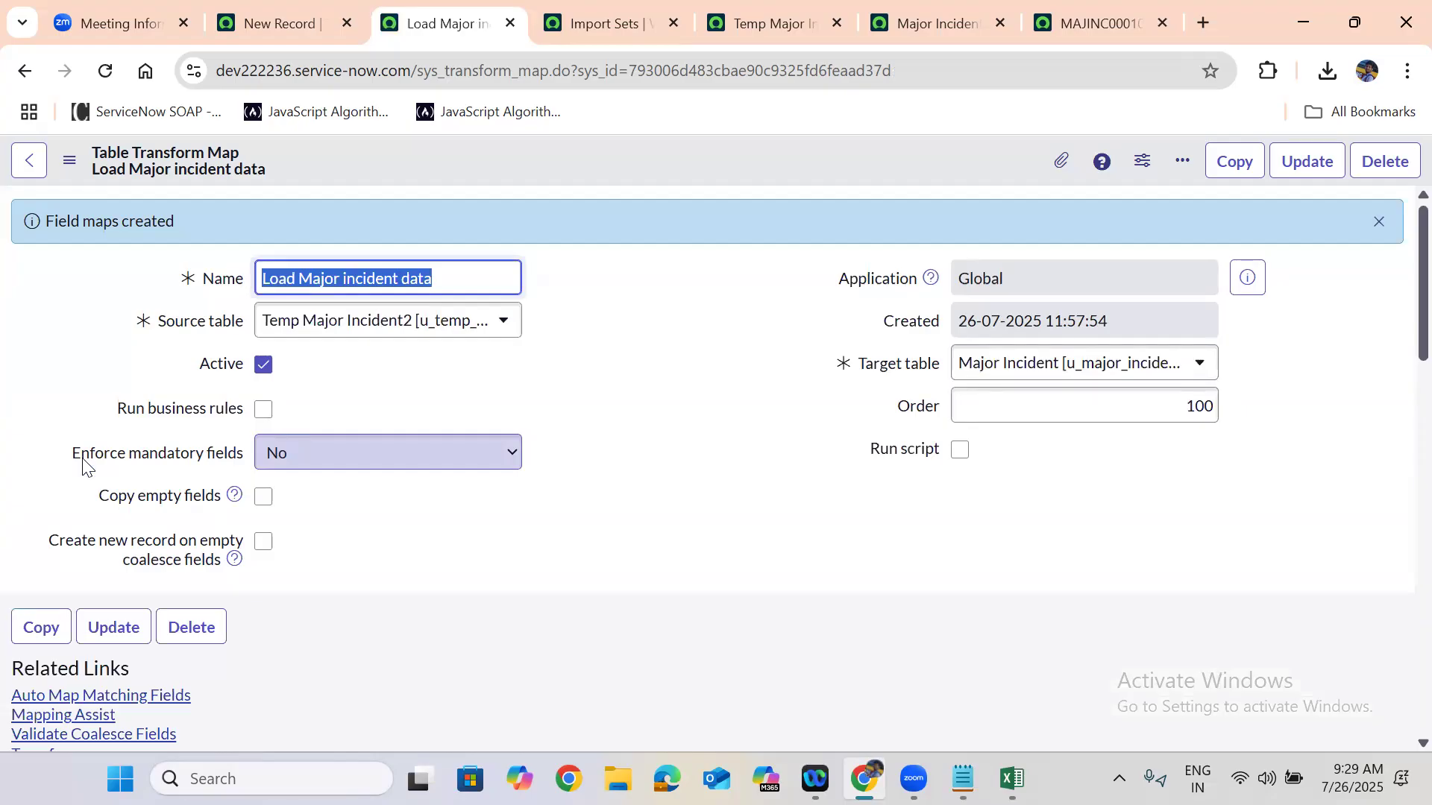
left_click(598, 434)
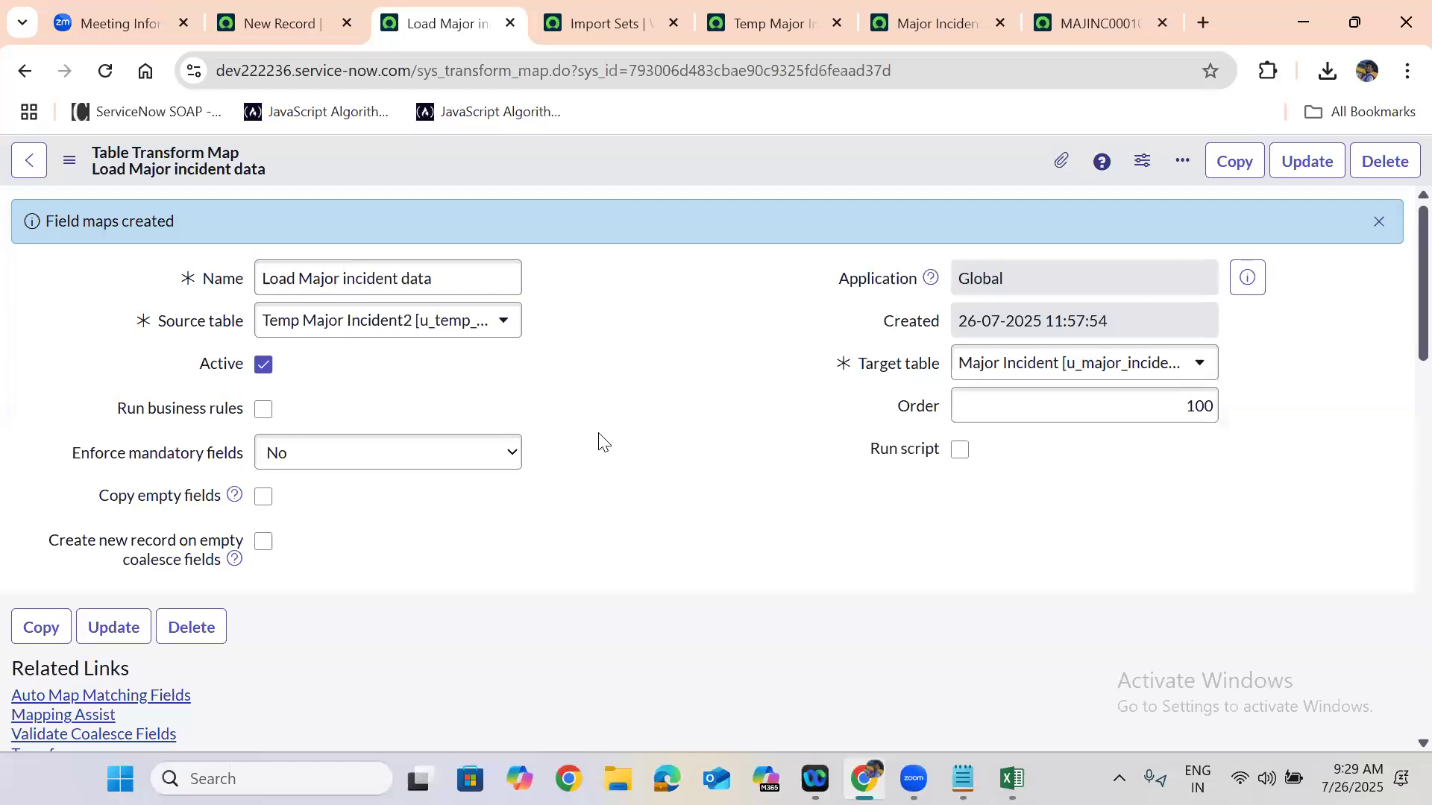
scroll(598, 432, "down", 5)
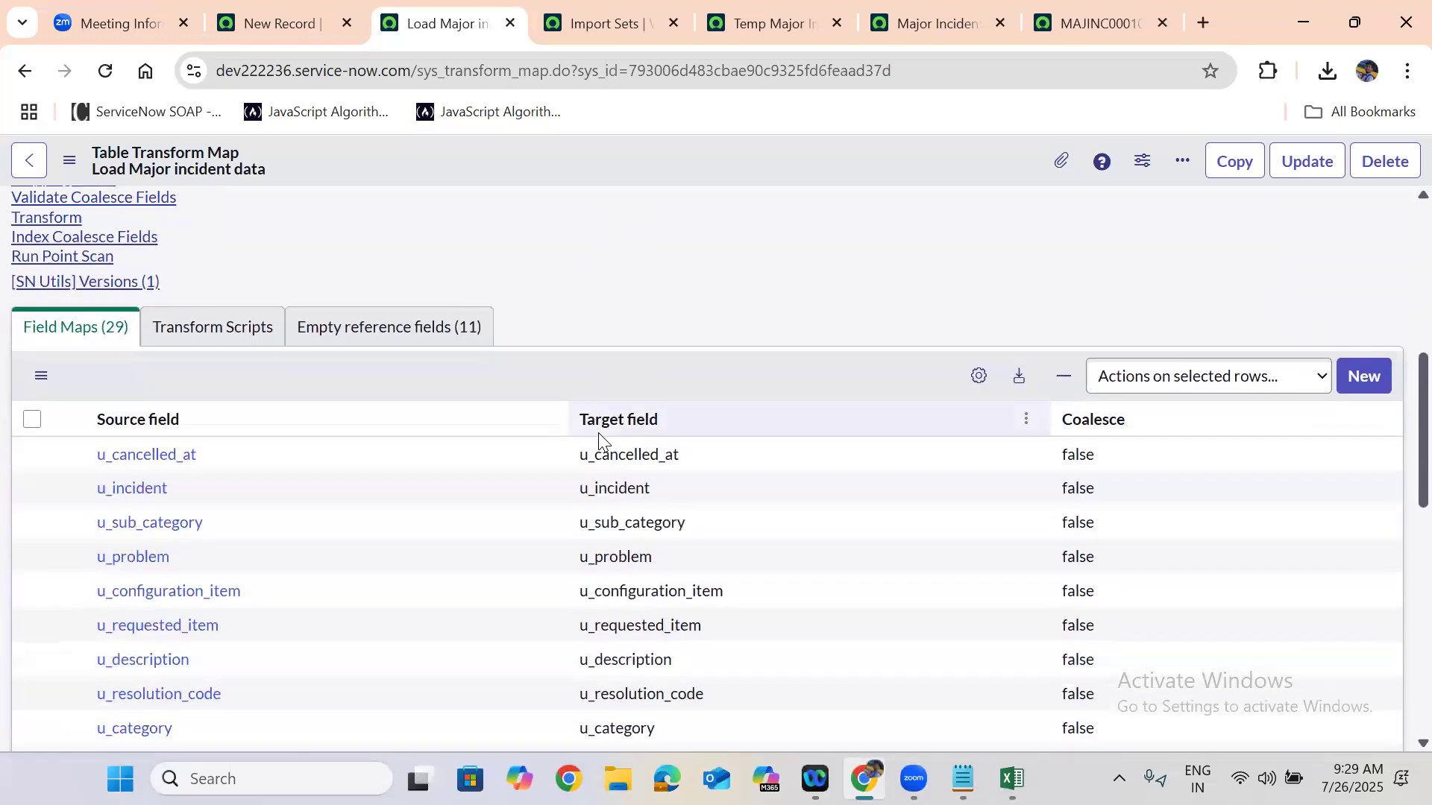
scroll(596, 440, "down", 3)
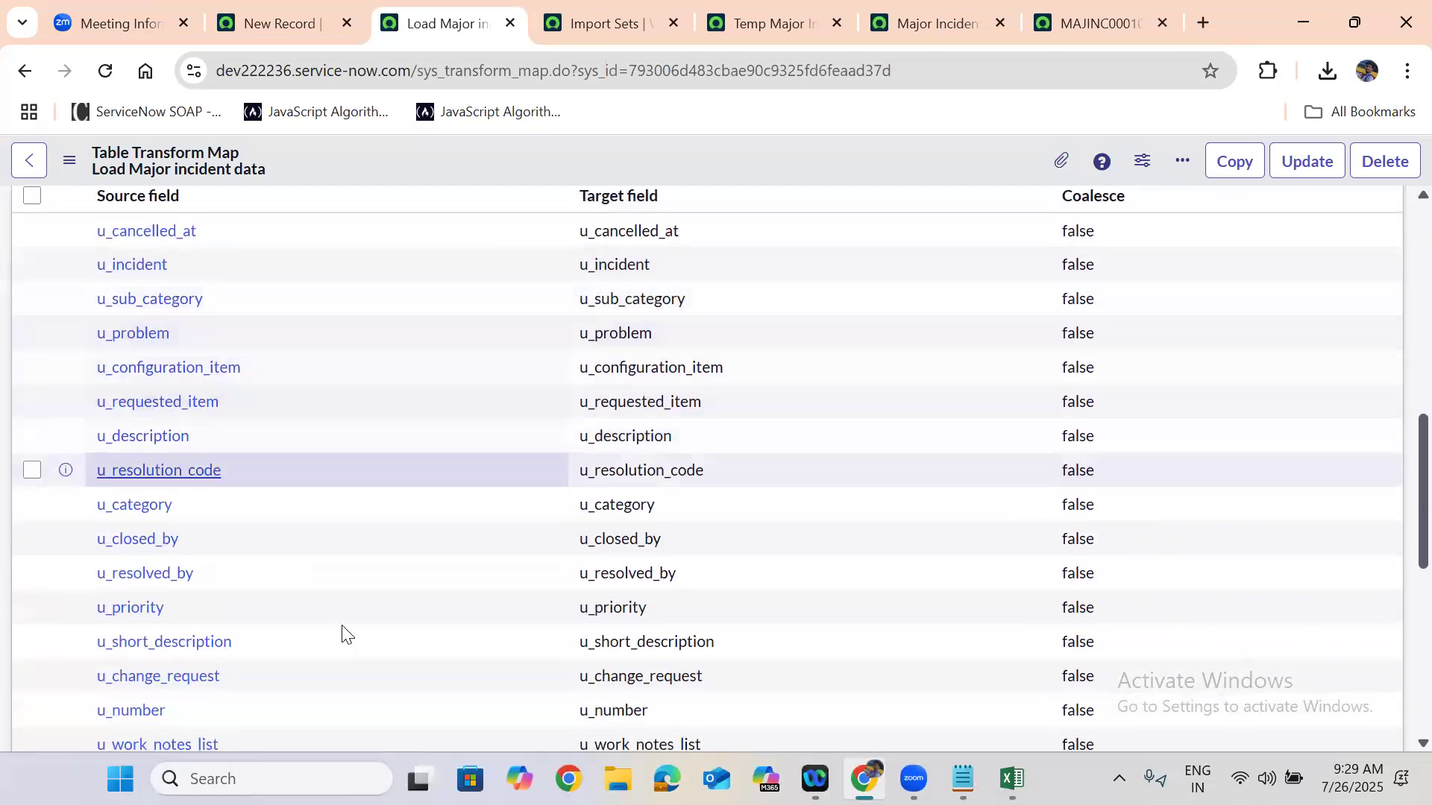
scroll(342, 633, "down", 5)
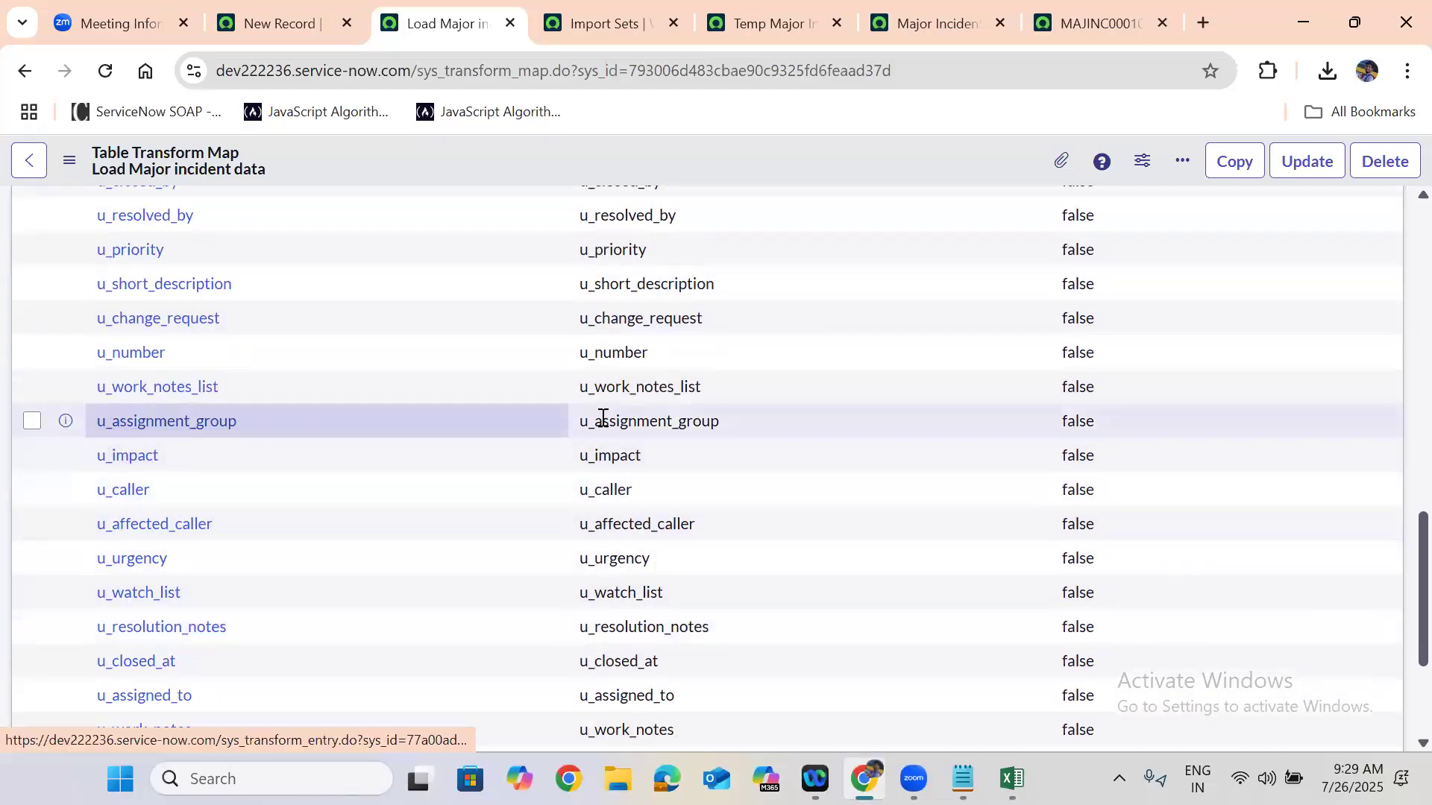
scroll(623, 416, "up", 9)
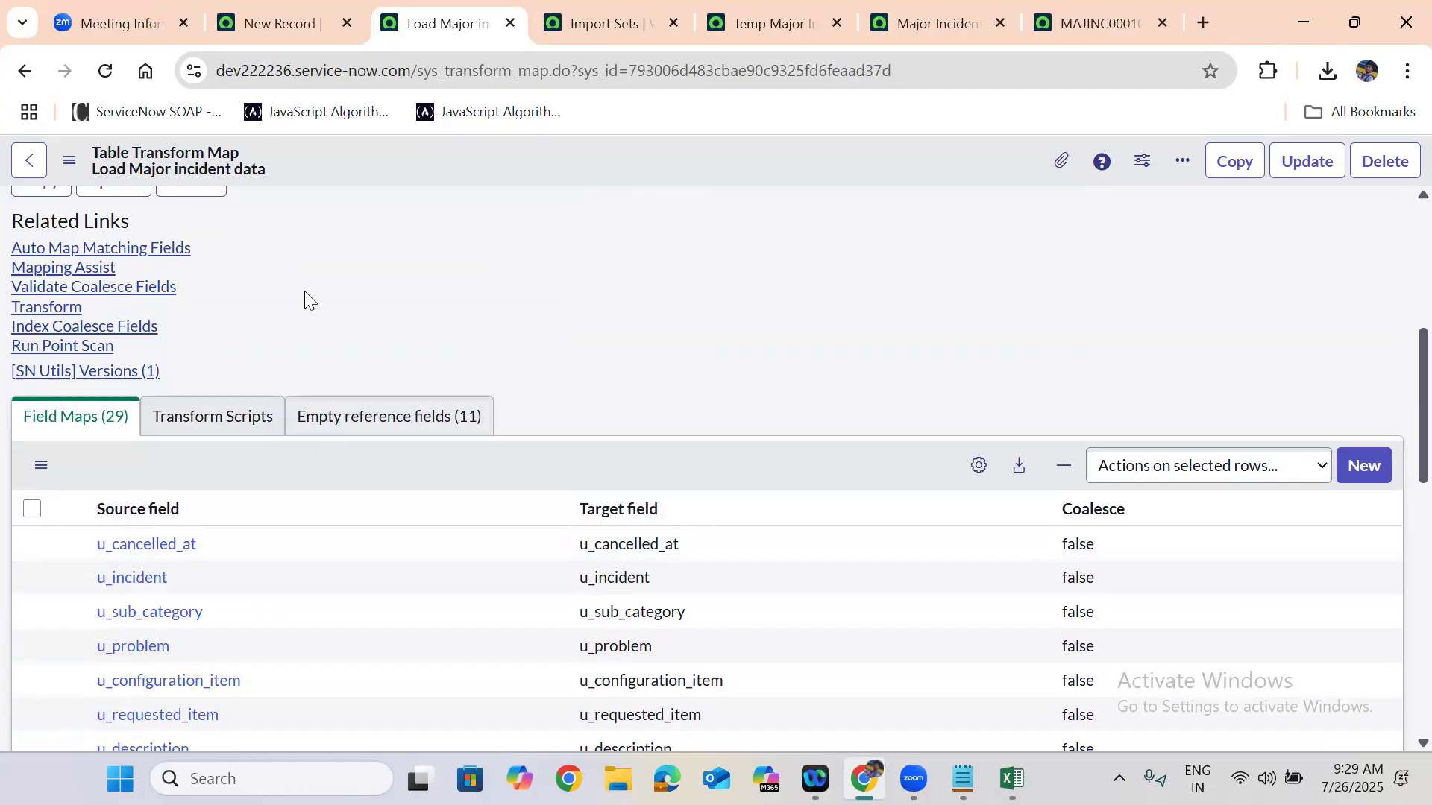
left_click(919, 6)
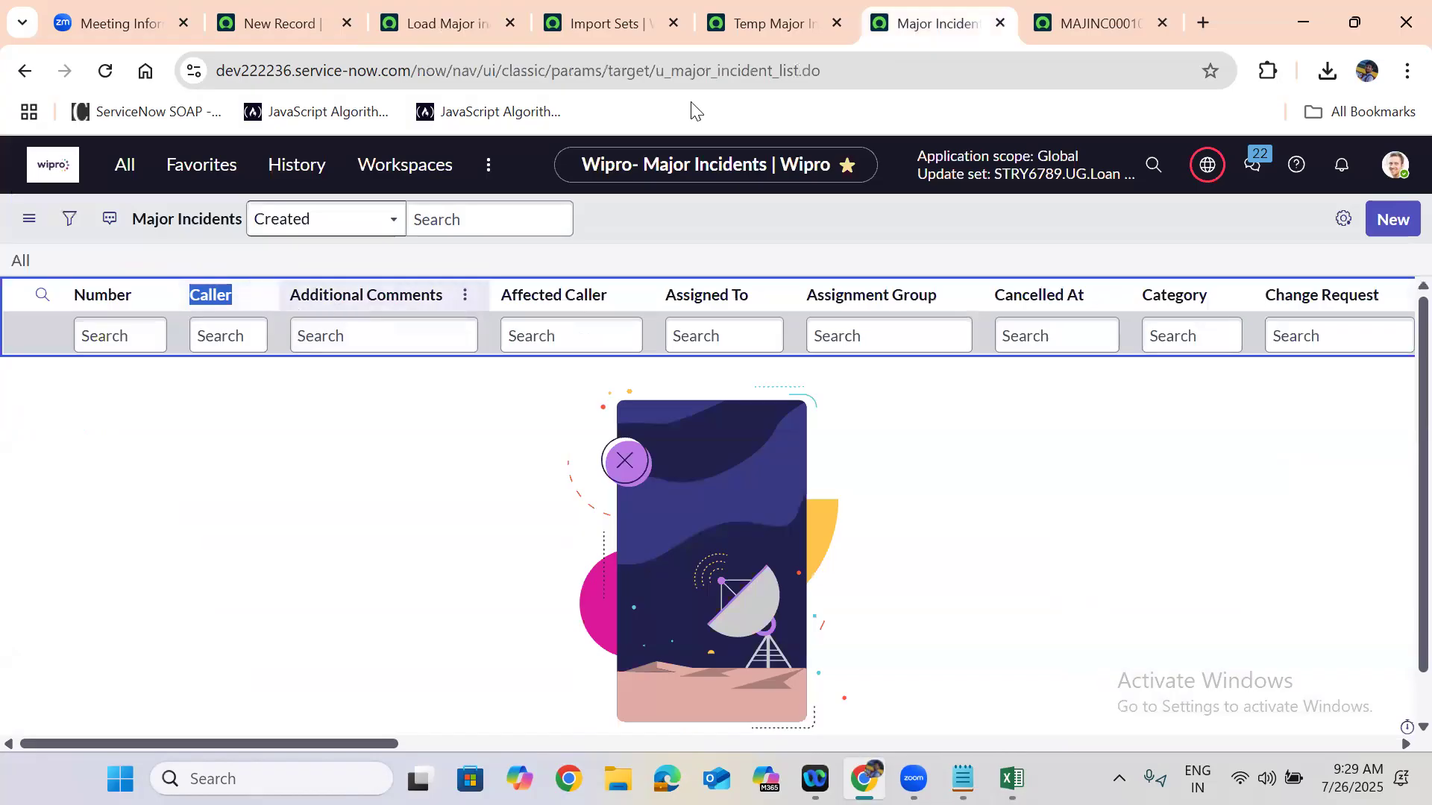
left_click(770, 10)
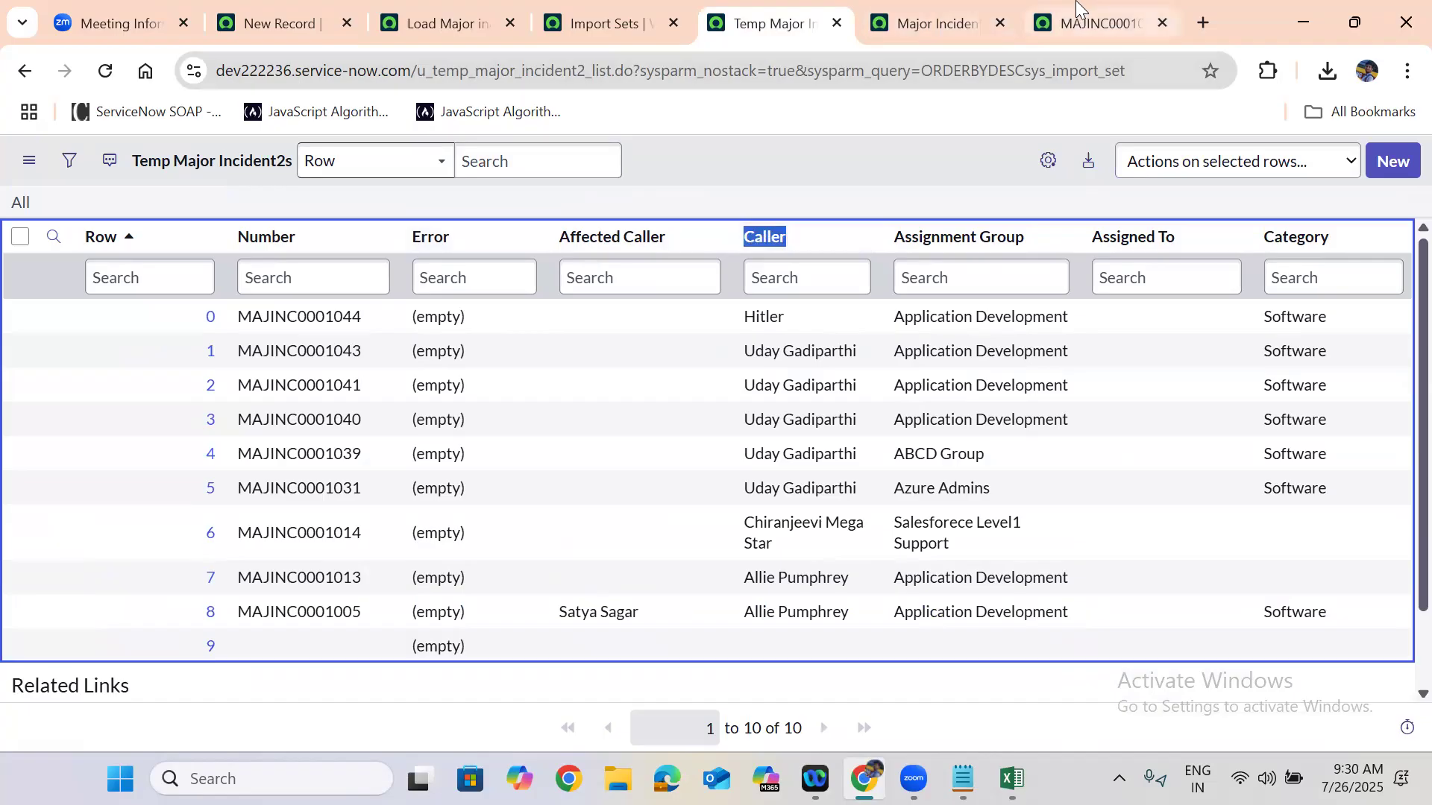
left_click(959, 12)
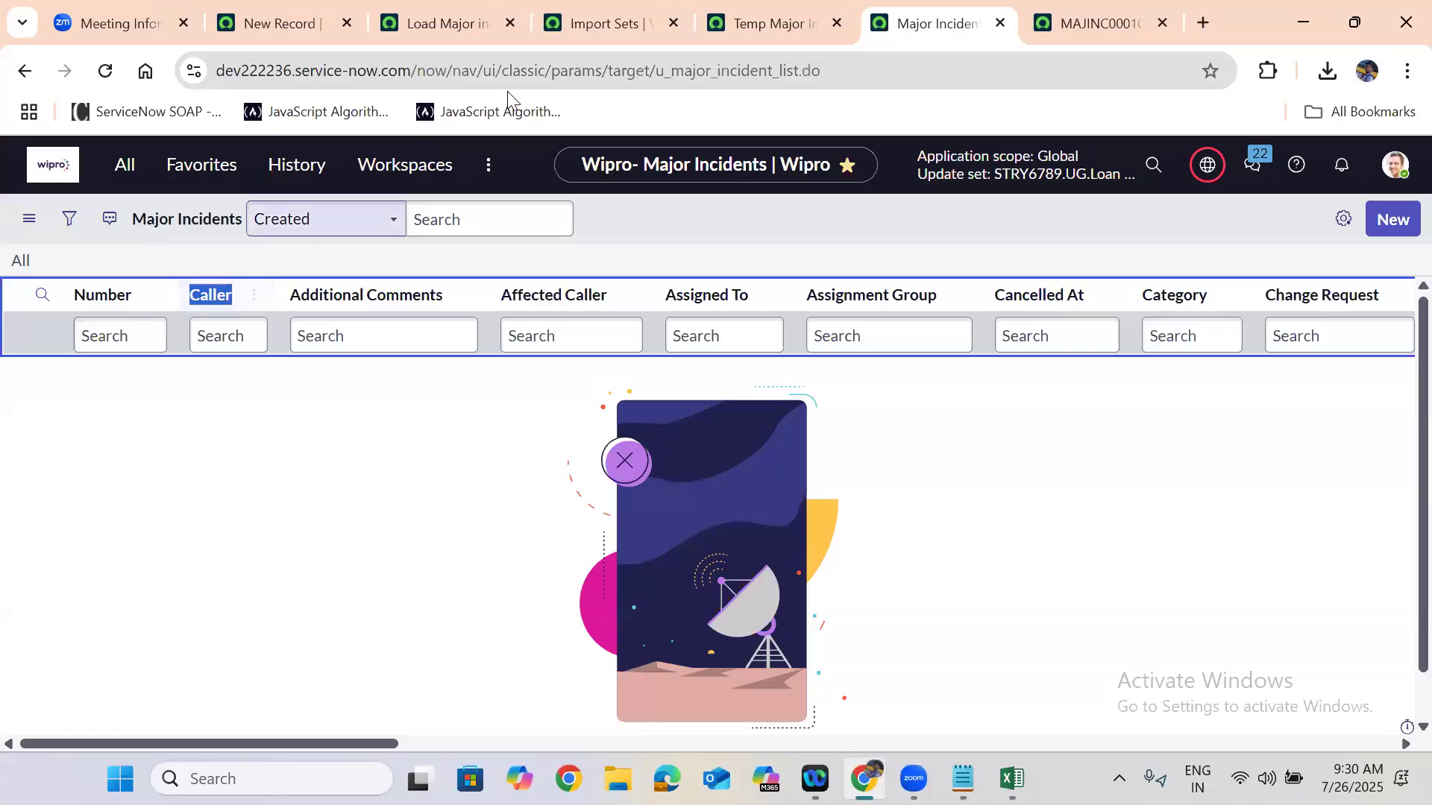
left_click(434, 10)
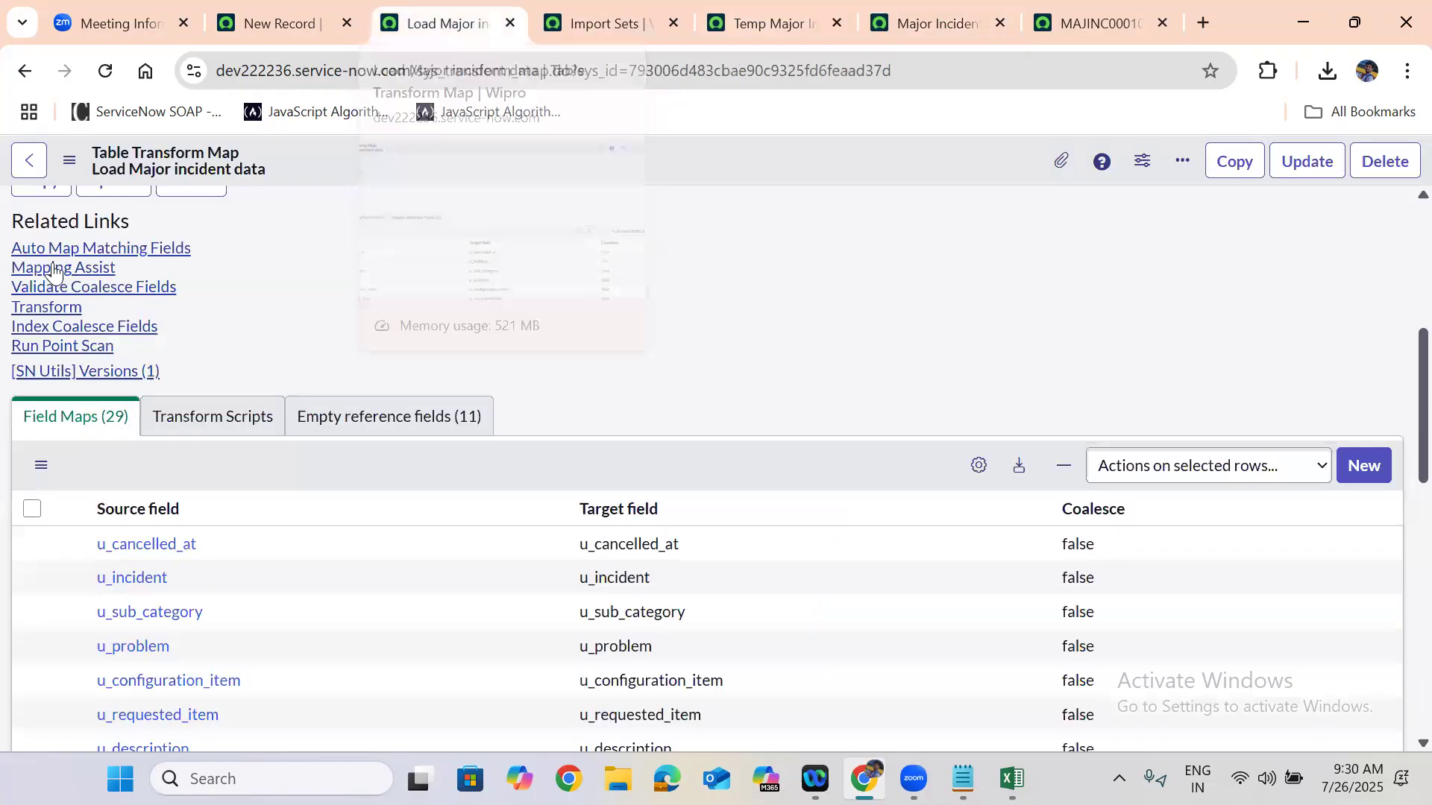
Open Mapping Assist and add the staging Comment field as a new field map row
left_click(52, 269)
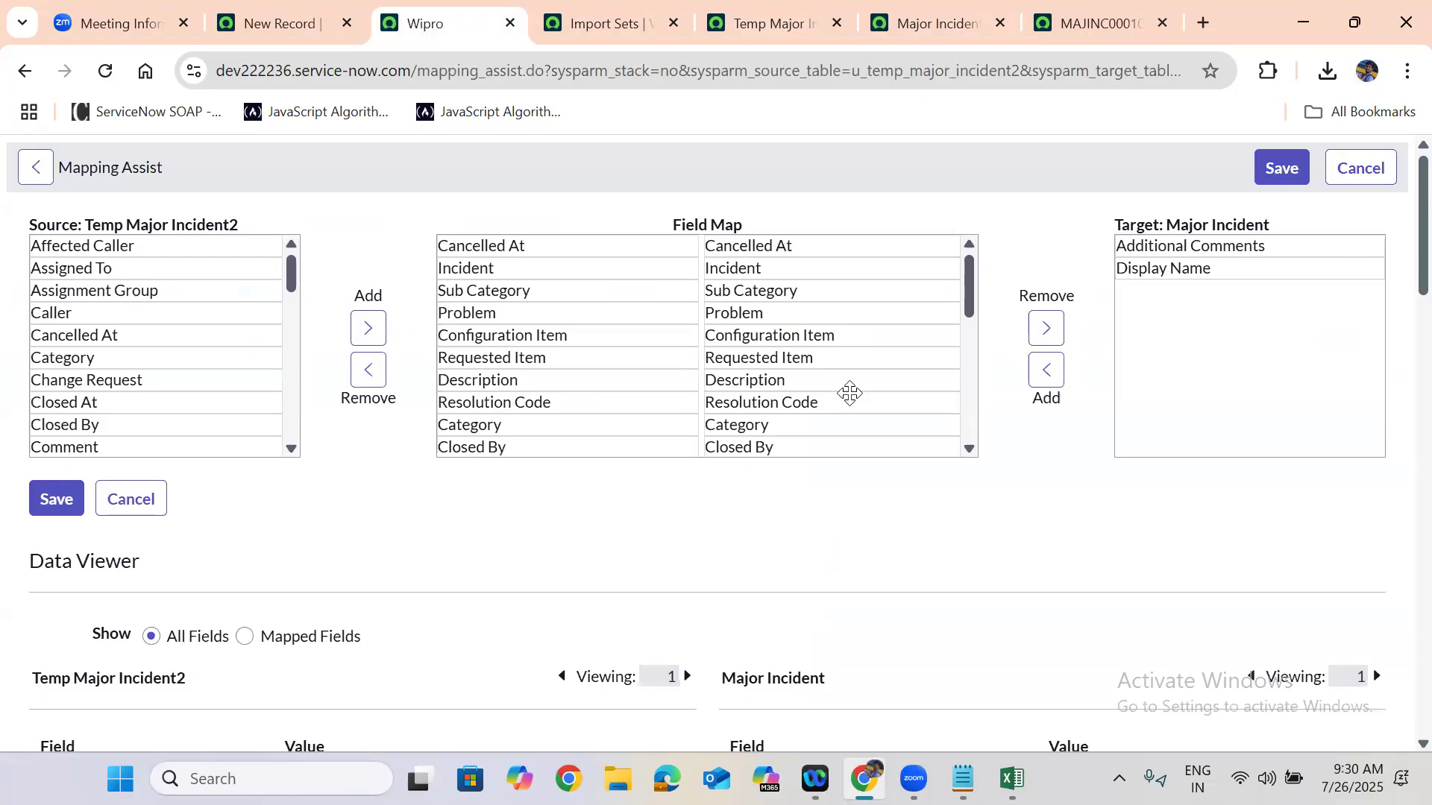
left_click_drag(967, 280, 994, 448)
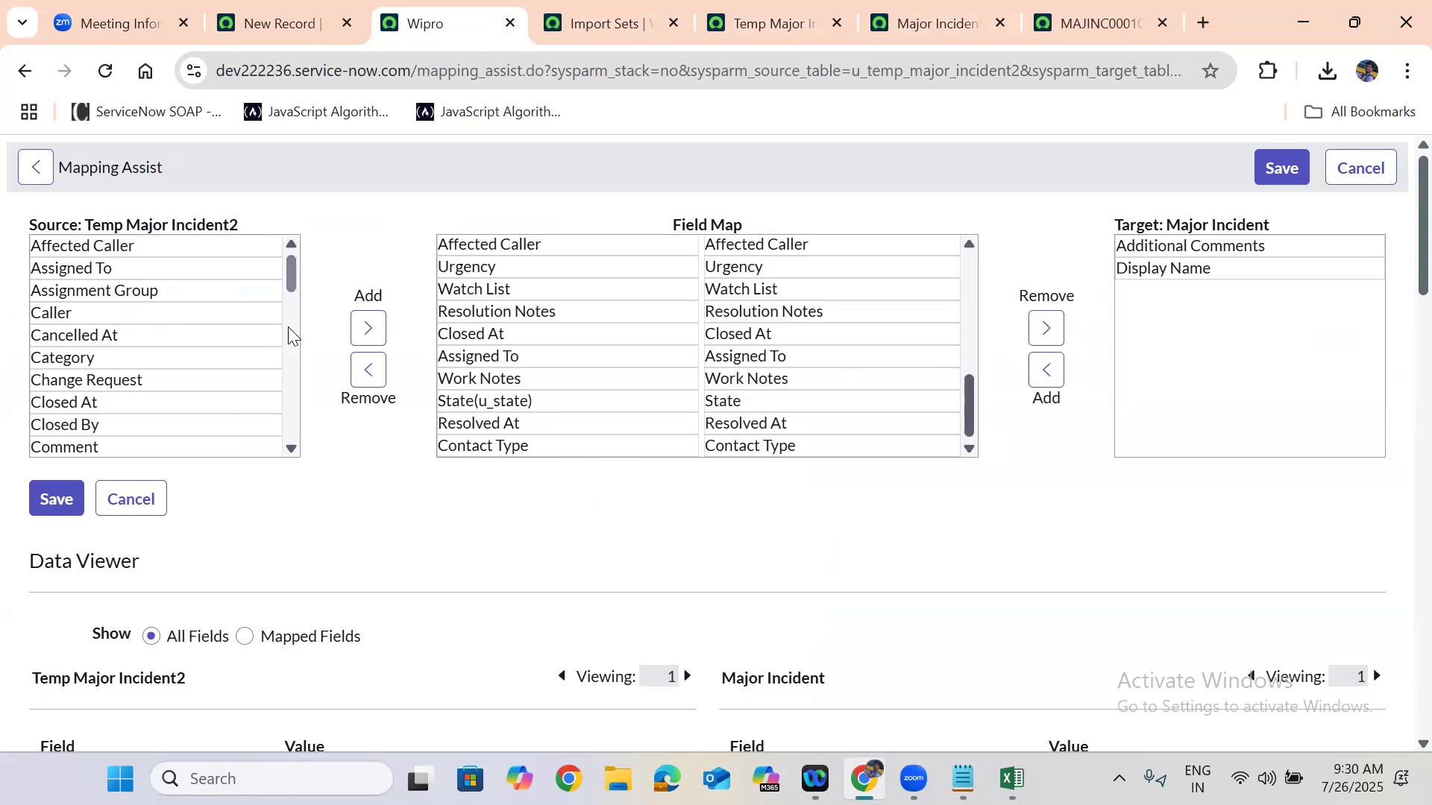
scroll(287, 327, "down", 15)
scroll(297, 270, "up", 15)
scroll(297, 291, "down", 3)
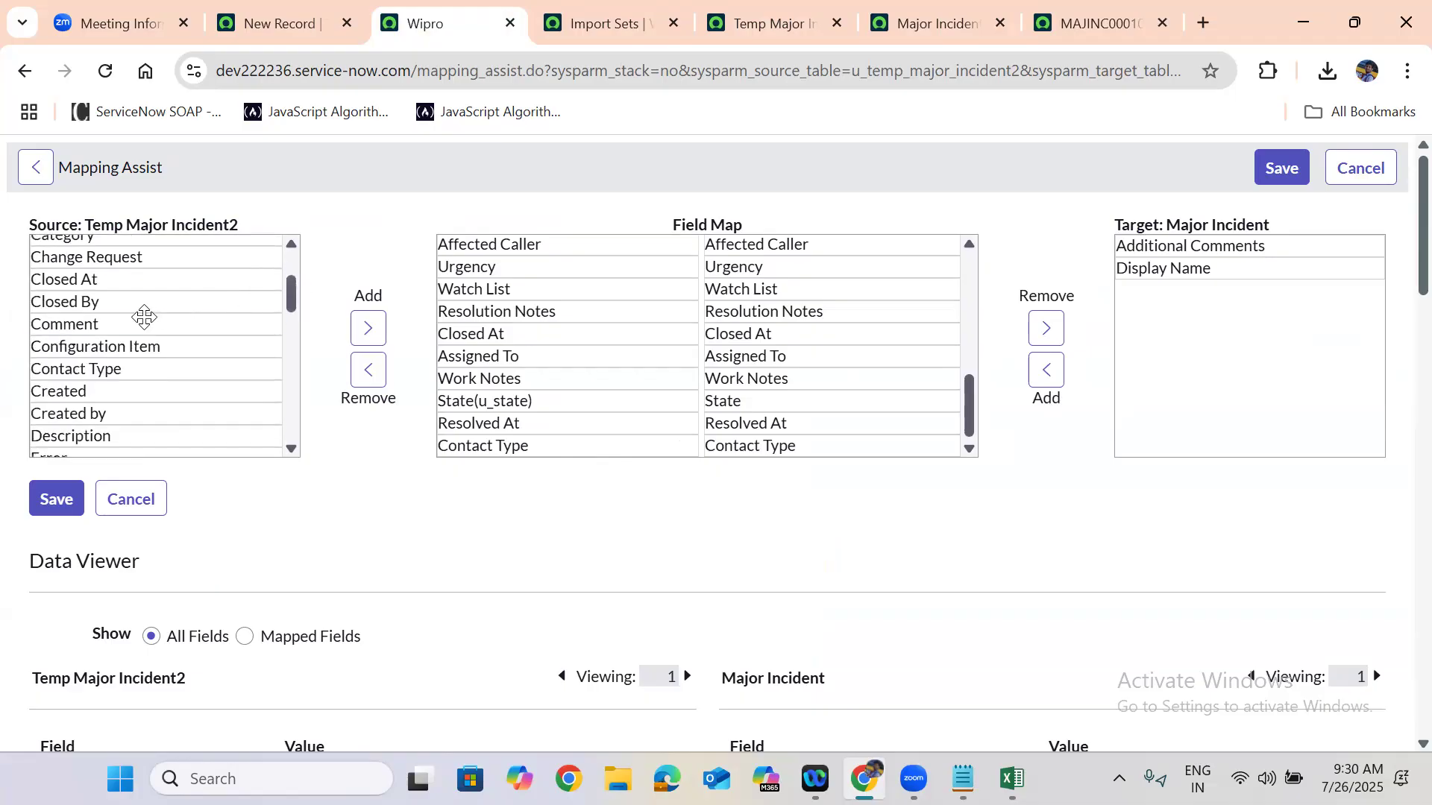
left_click(145, 324)
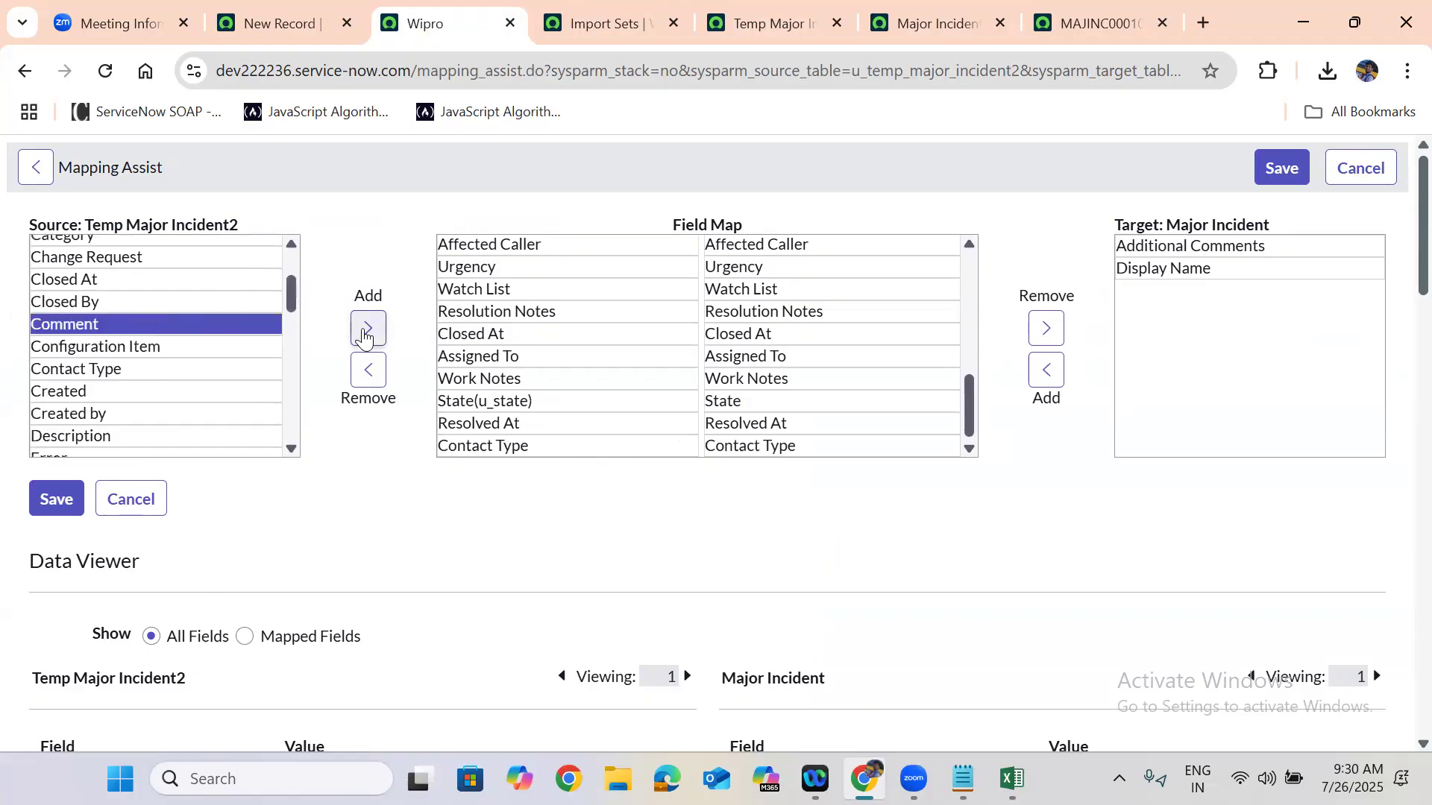
left_click(365, 328)
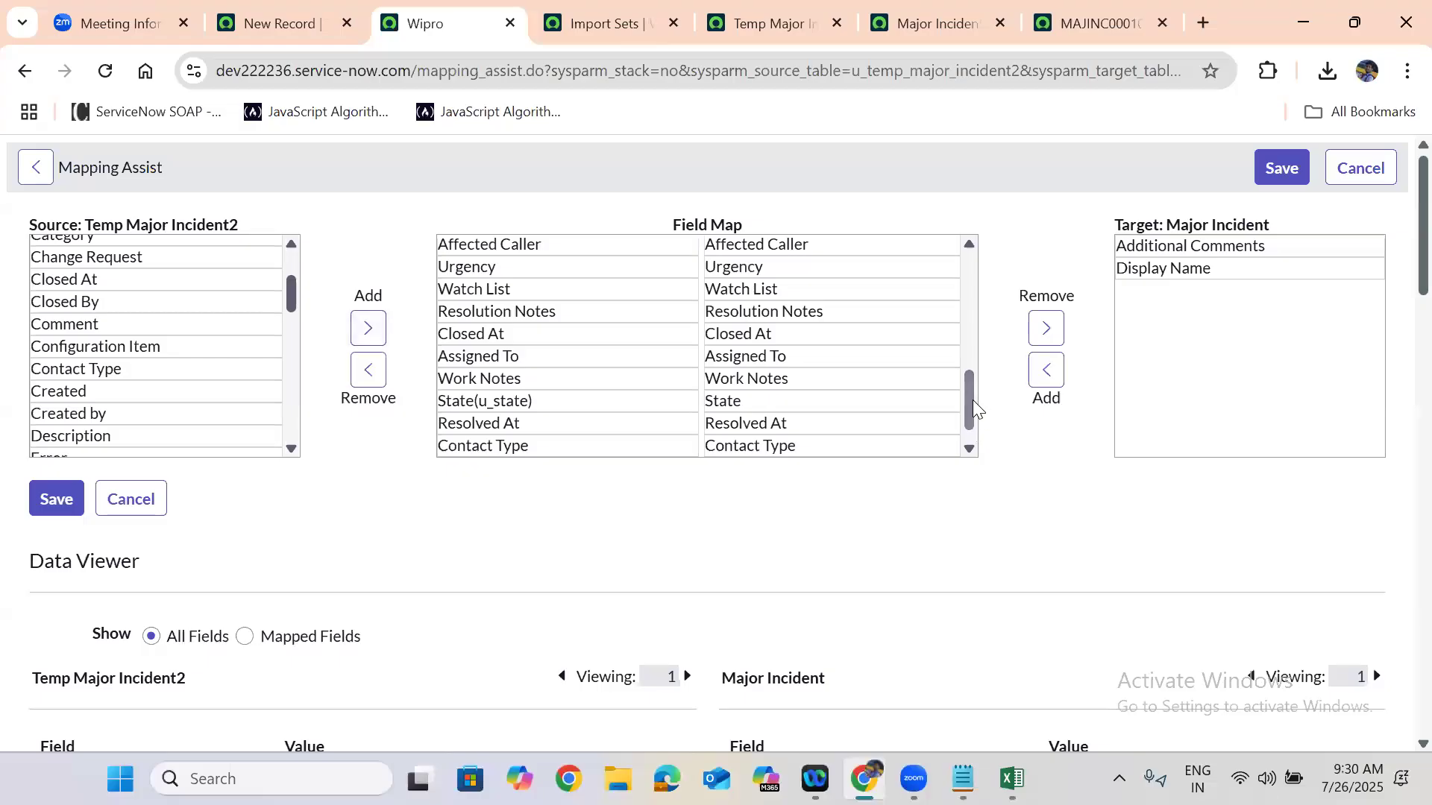
Pair the Comment field map with the Major Incident Display Name target field
scroll(969, 427, "down", 1)
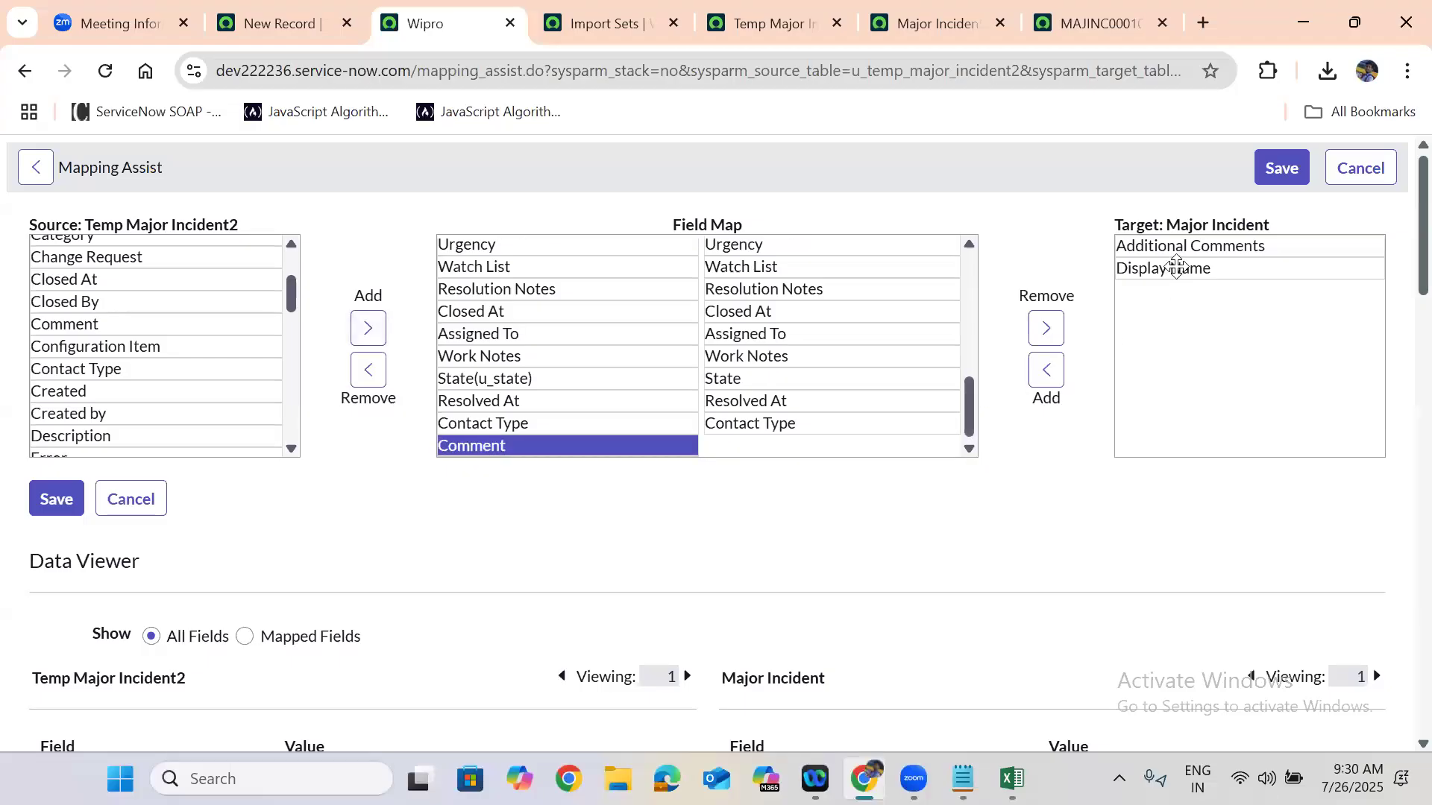
left_click(1174, 267)
left_click(1051, 371)
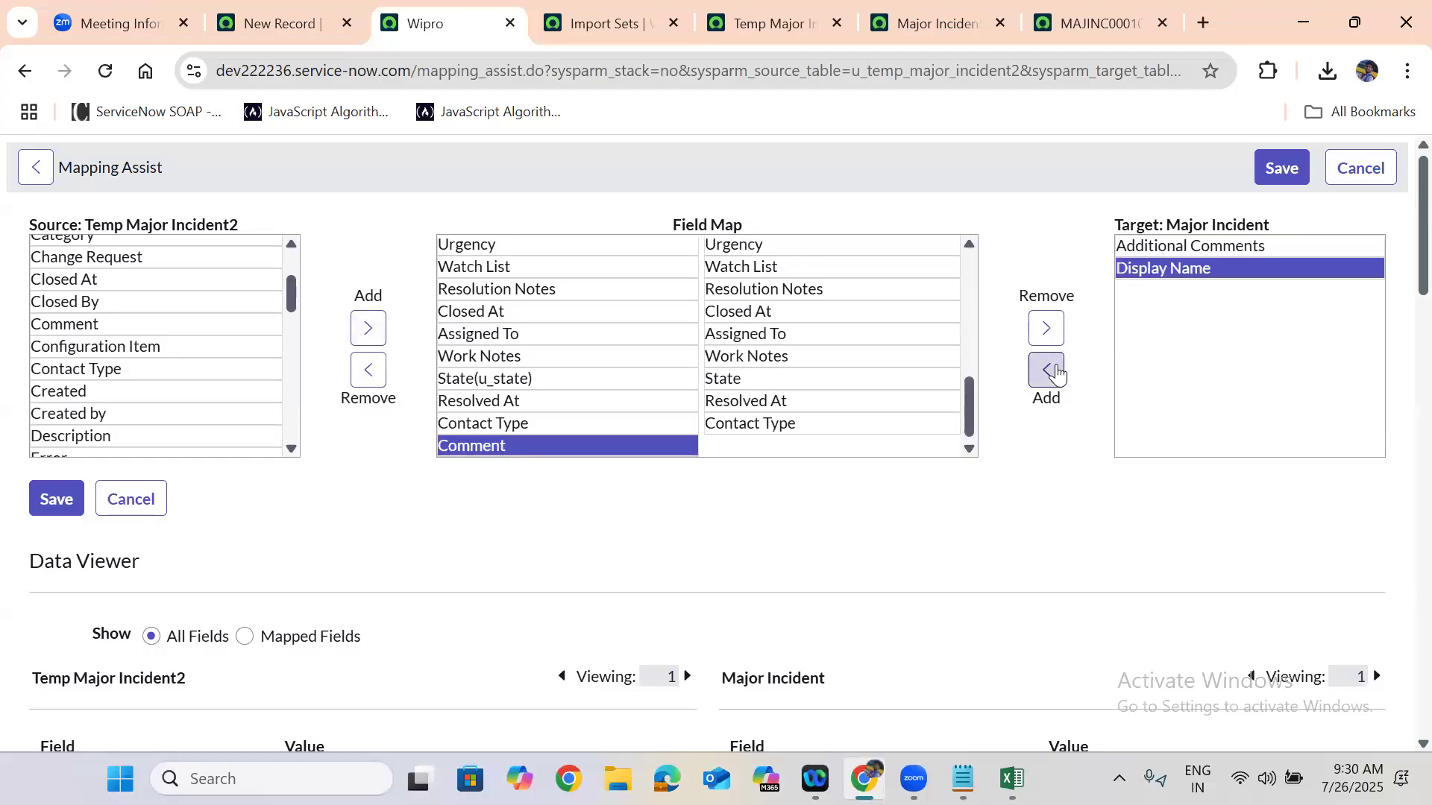
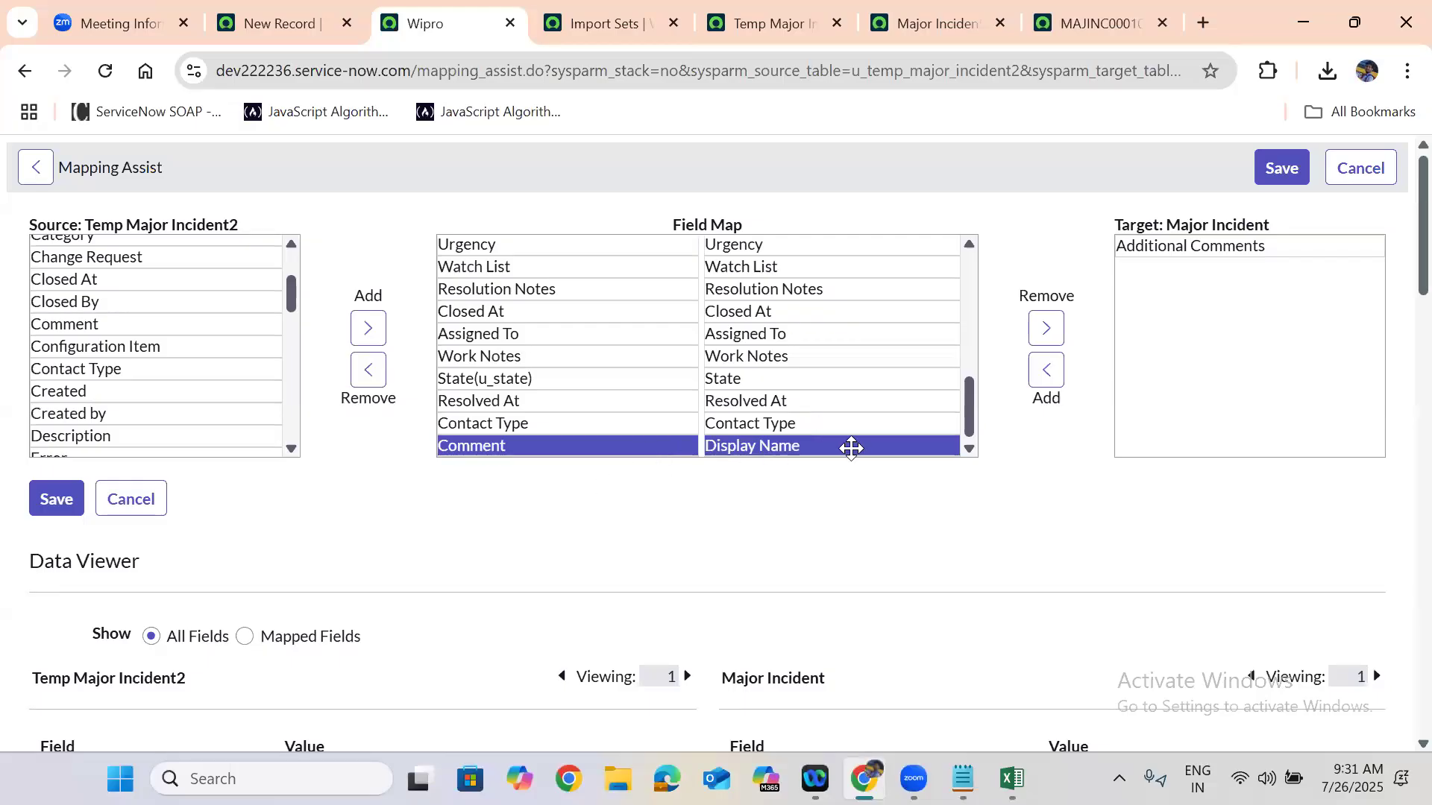
Remove the Comment→Display Name pairing, return Display Name to the targets, and save the mapping
left_click(683, 447)
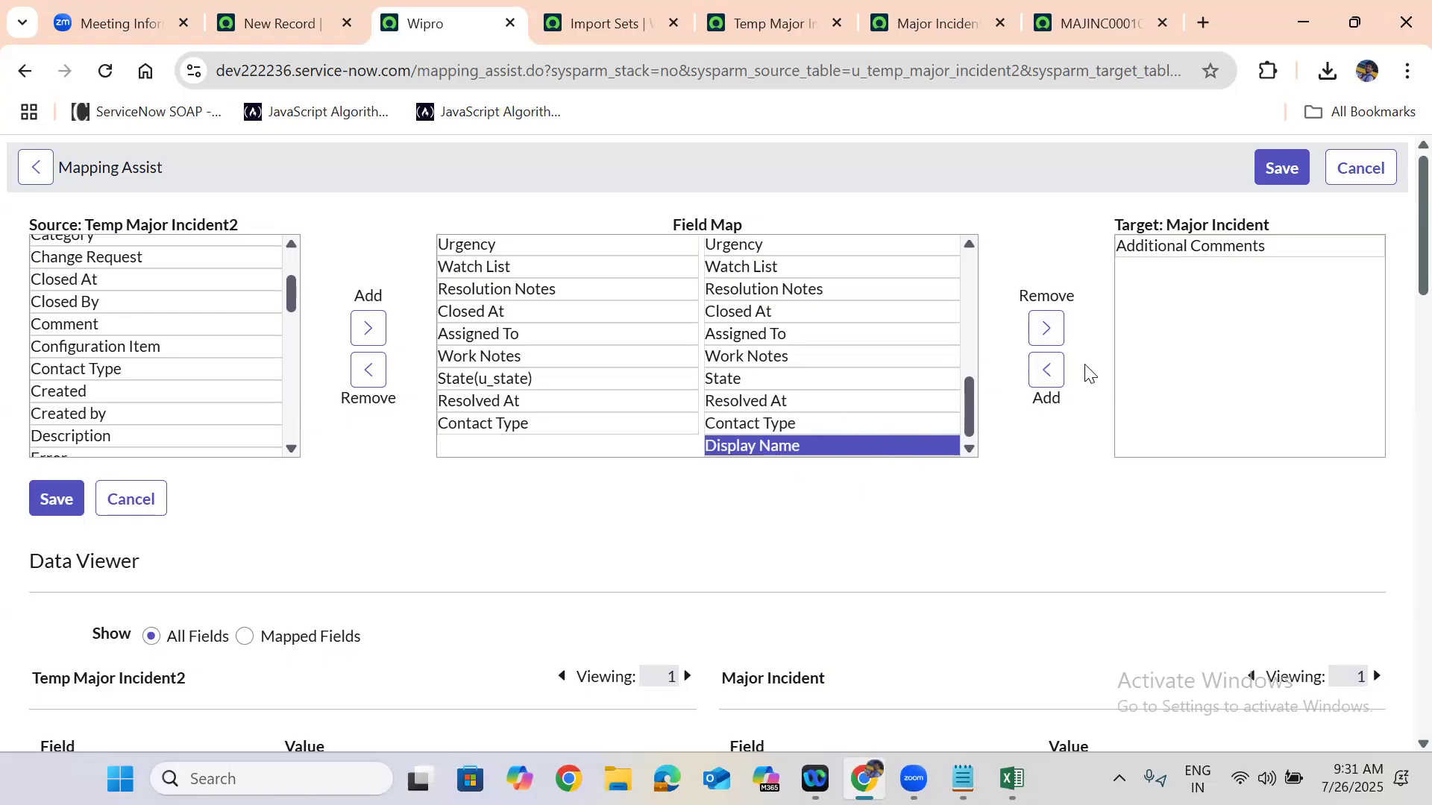
left_click(1047, 330)
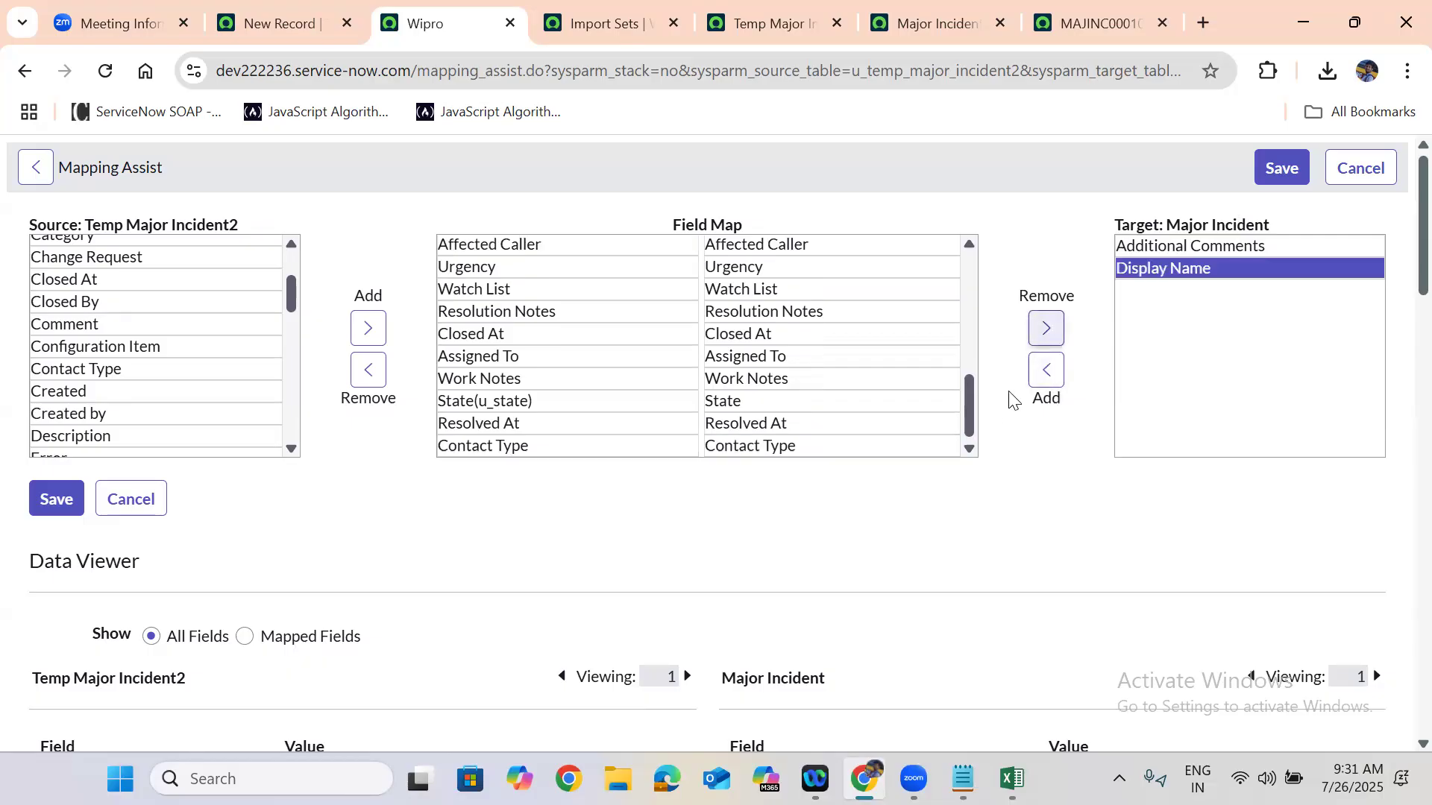
left_click(1278, 179)
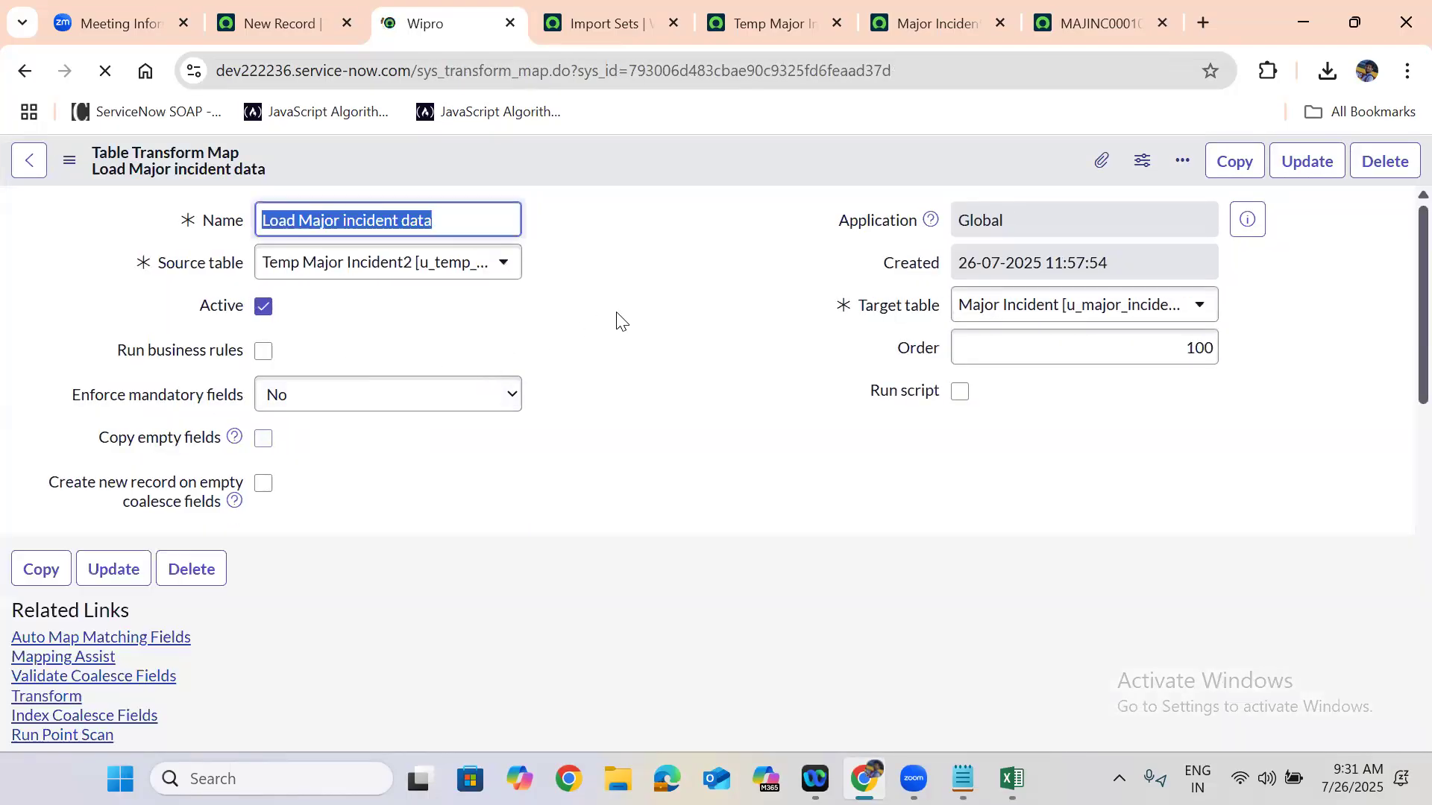
Scroll through the 29 transform field maps, then bring up the u_major_incident spreadsheet in Excel
left_click(599, 341)
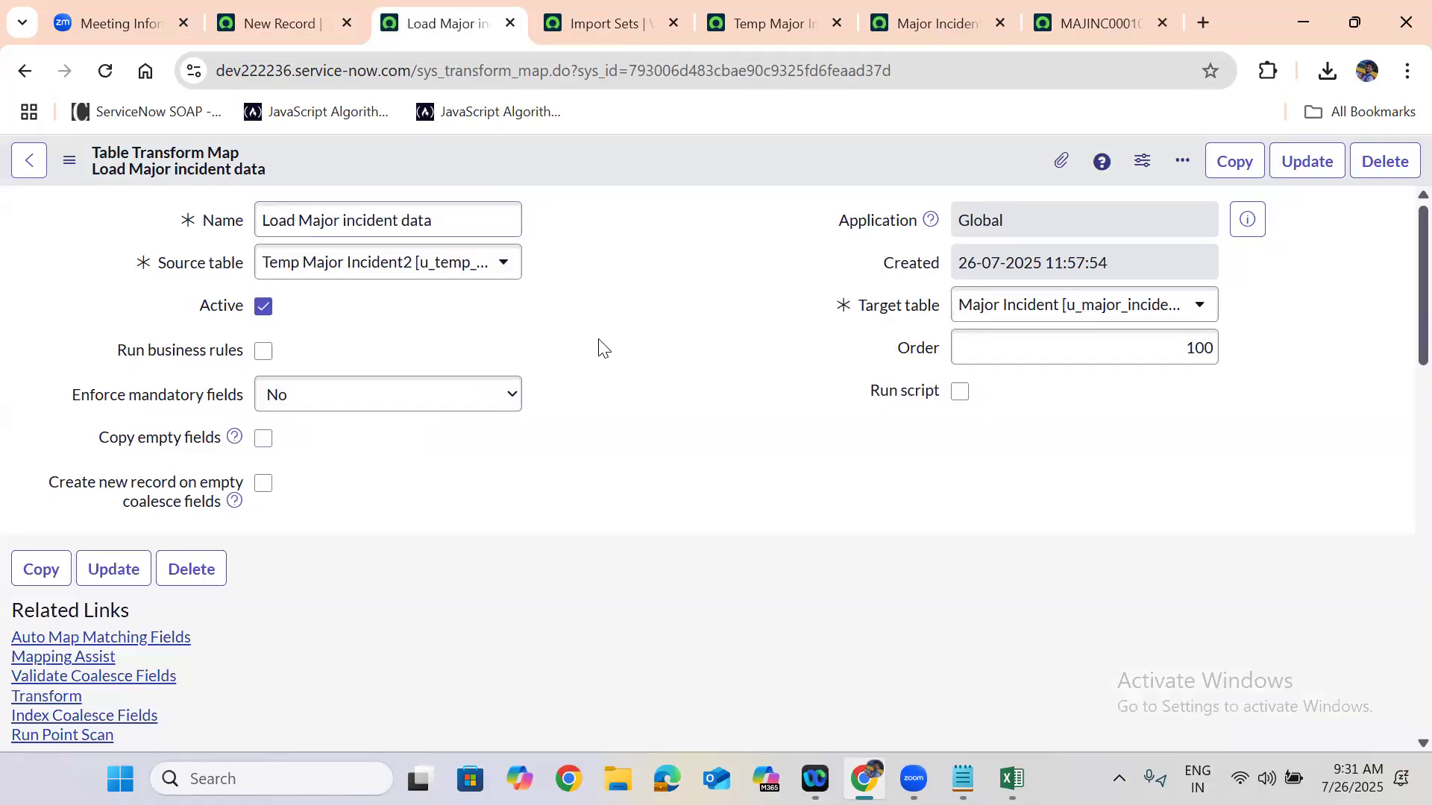
scroll(599, 341, "down", 6)
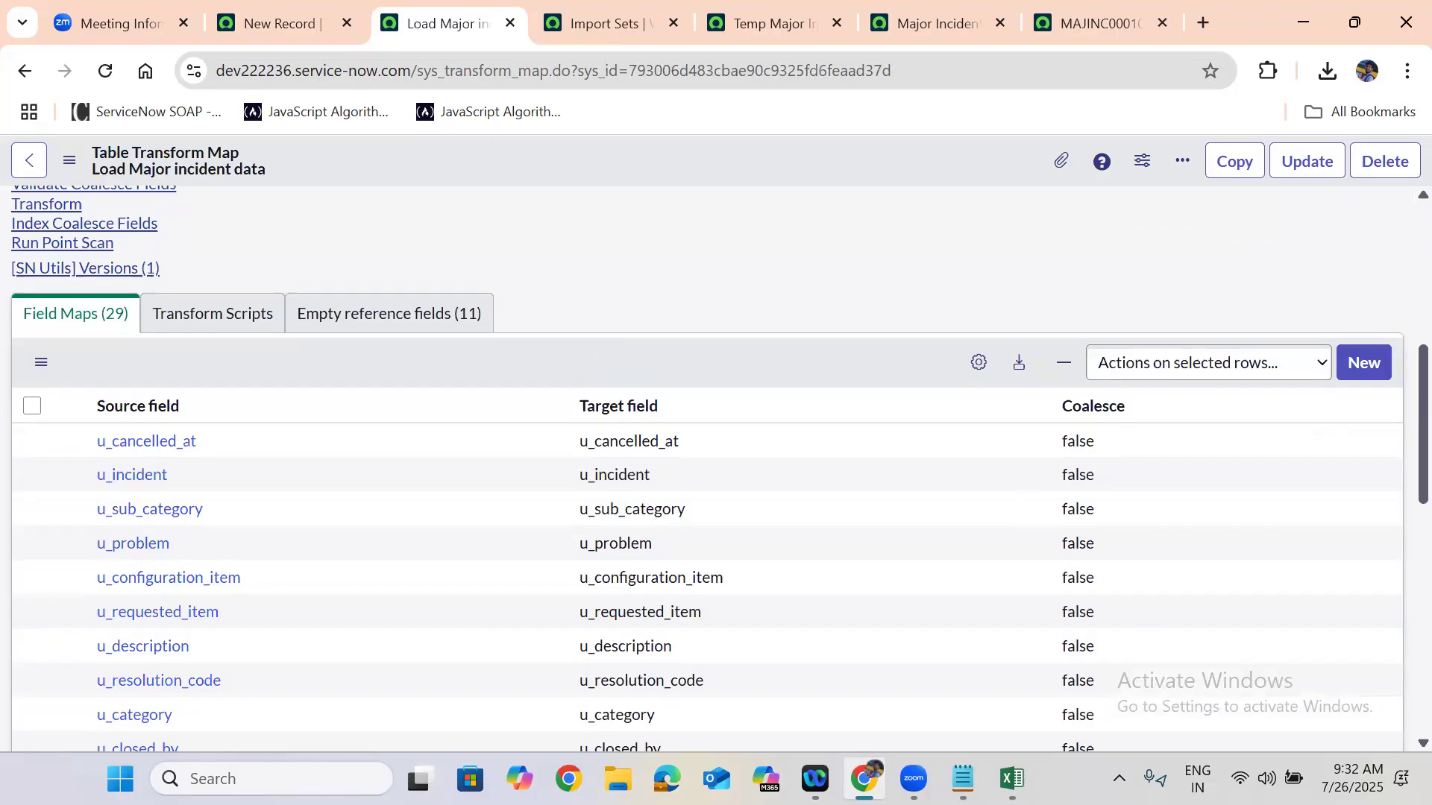
left_click(1011, 779)
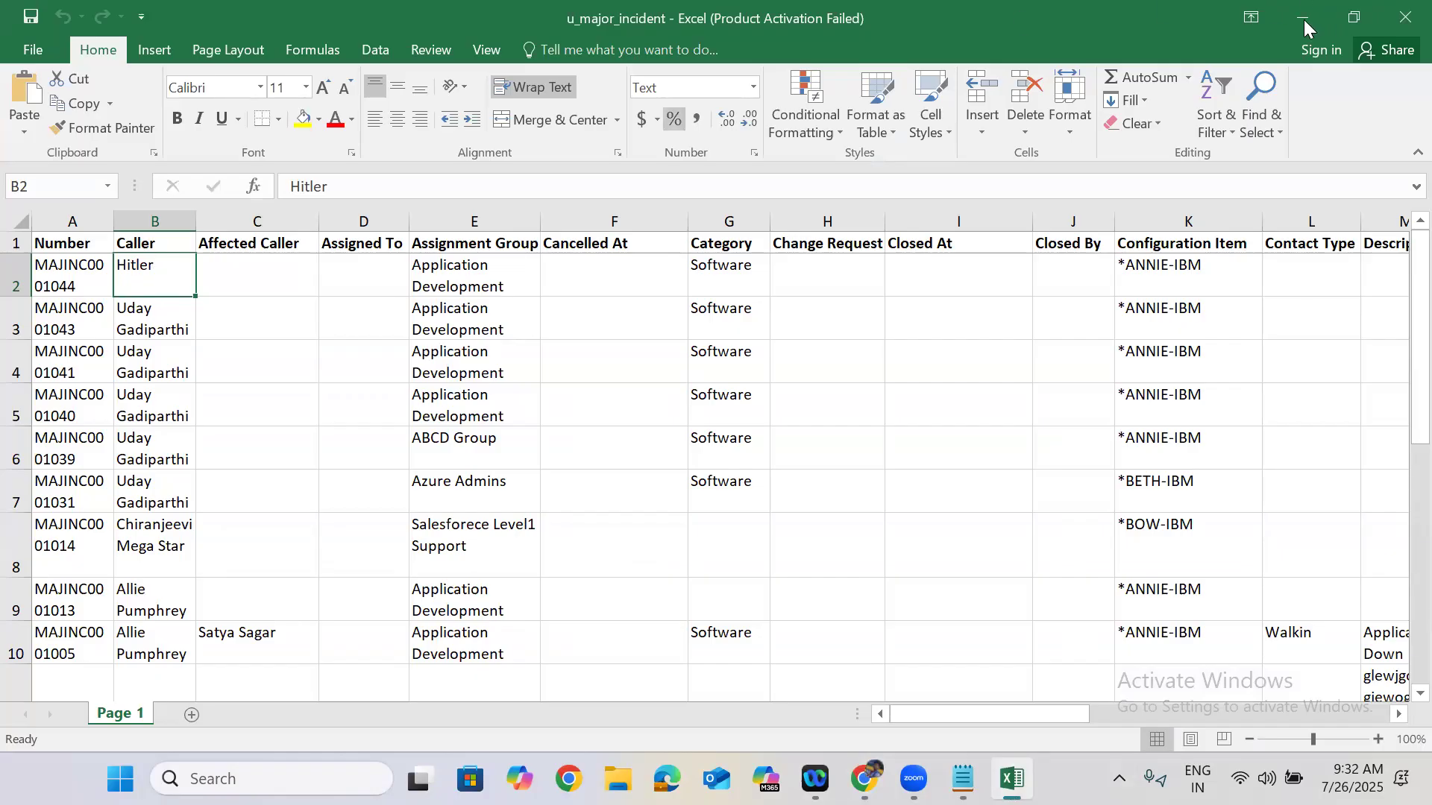
On MAJINC0001044, search Caller users for the spreadsheet's caller name and confirm no match is found
double_click(968, 39)
left_click(940, 20)
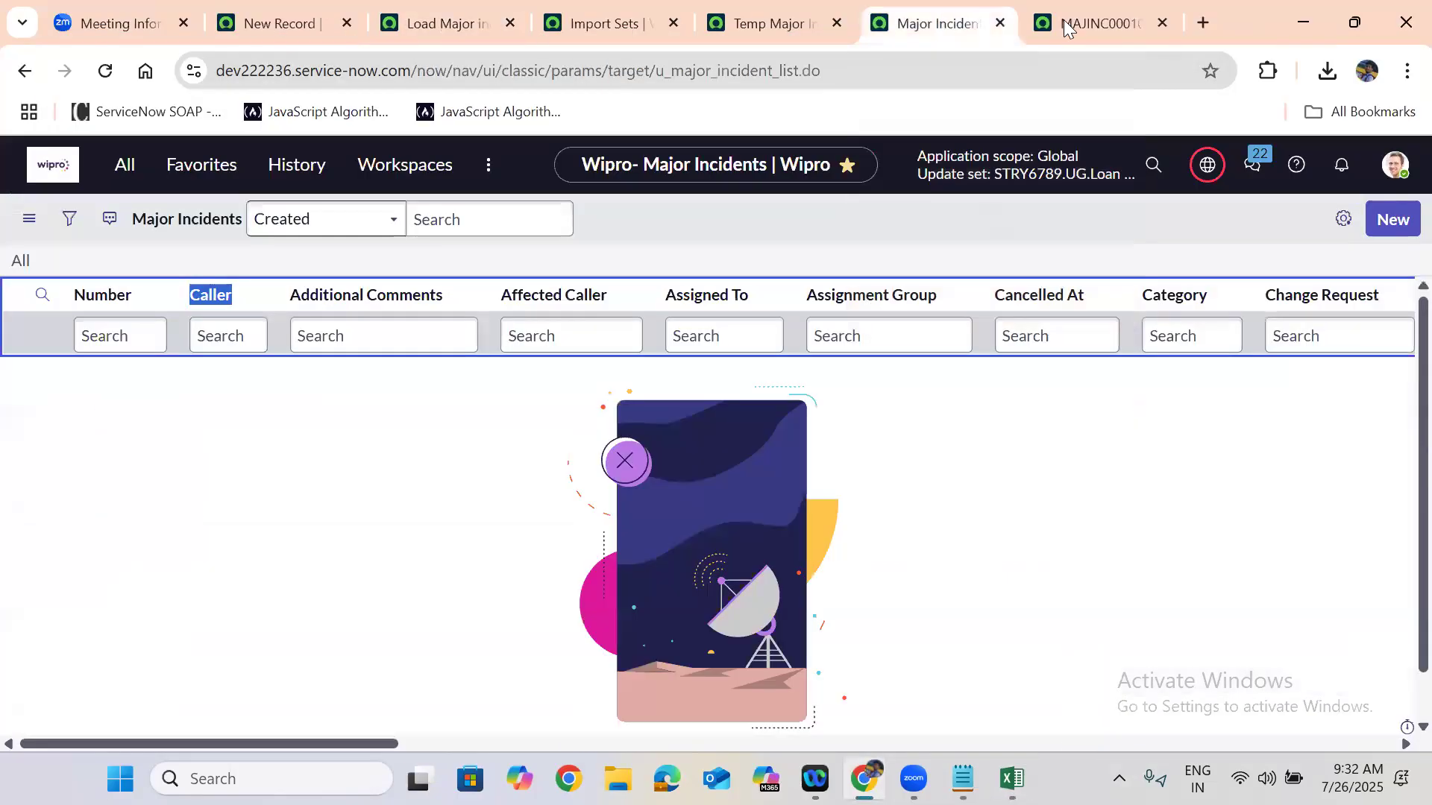
left_click(1100, 24)
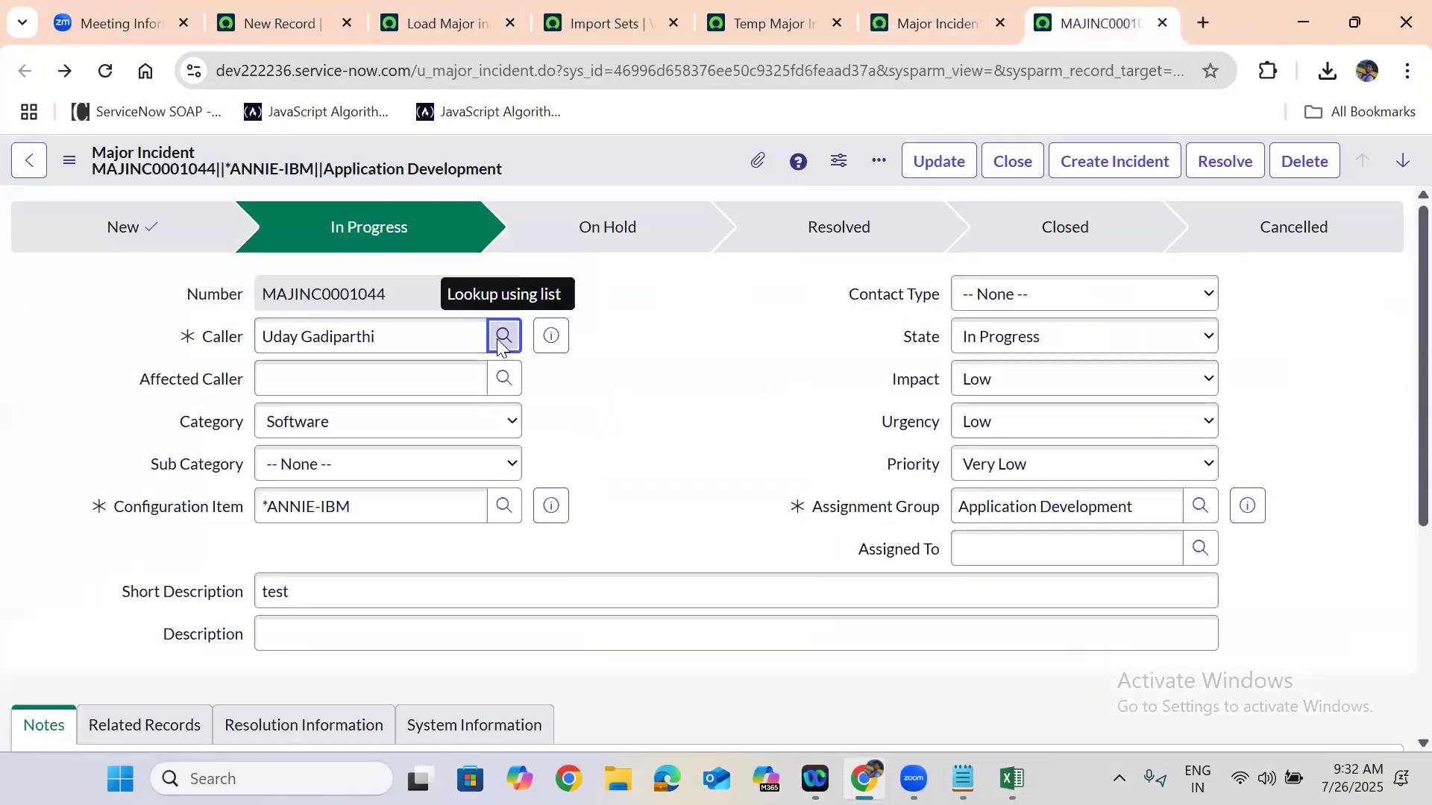
left_click(504, 336)
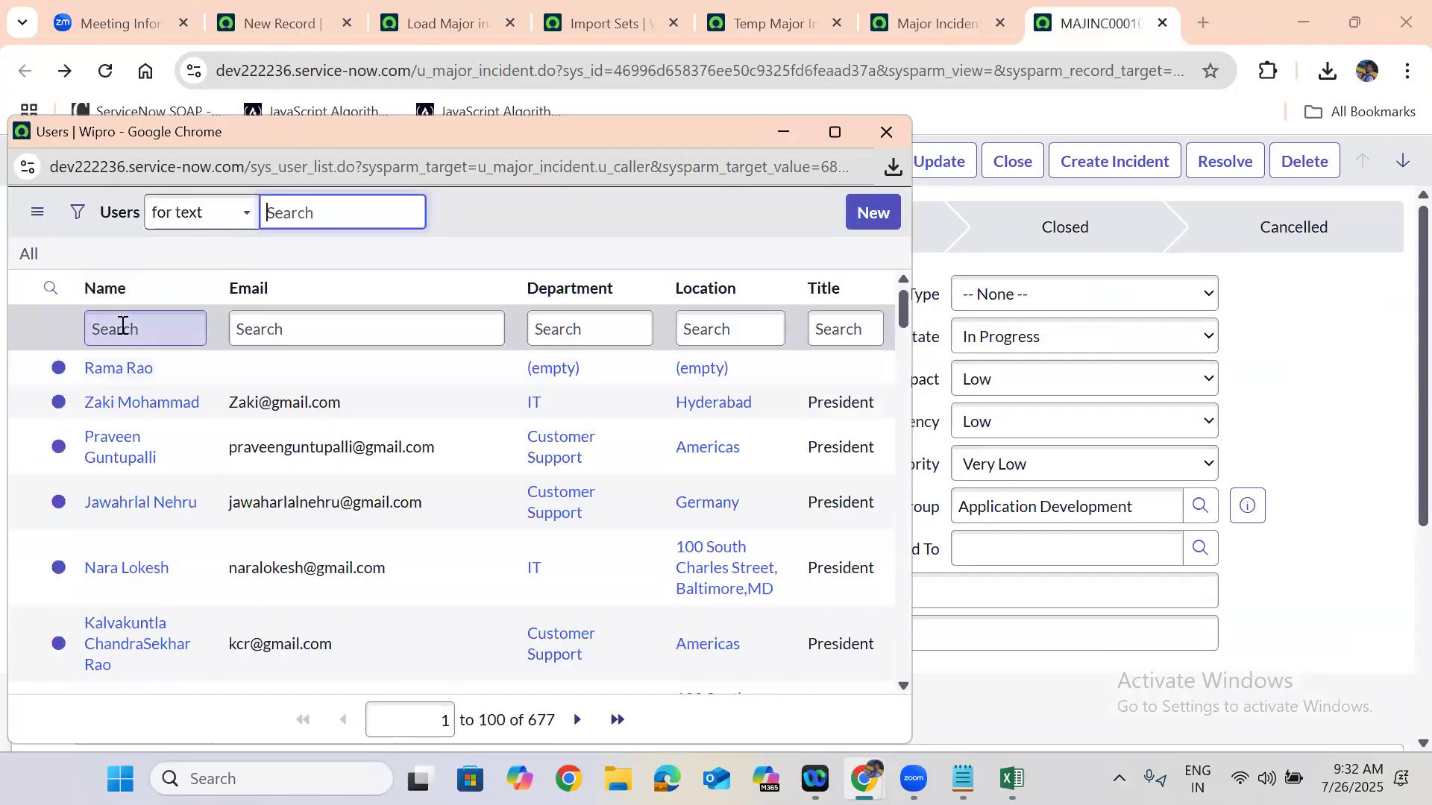
left_click(123, 326)
type("Hitler")
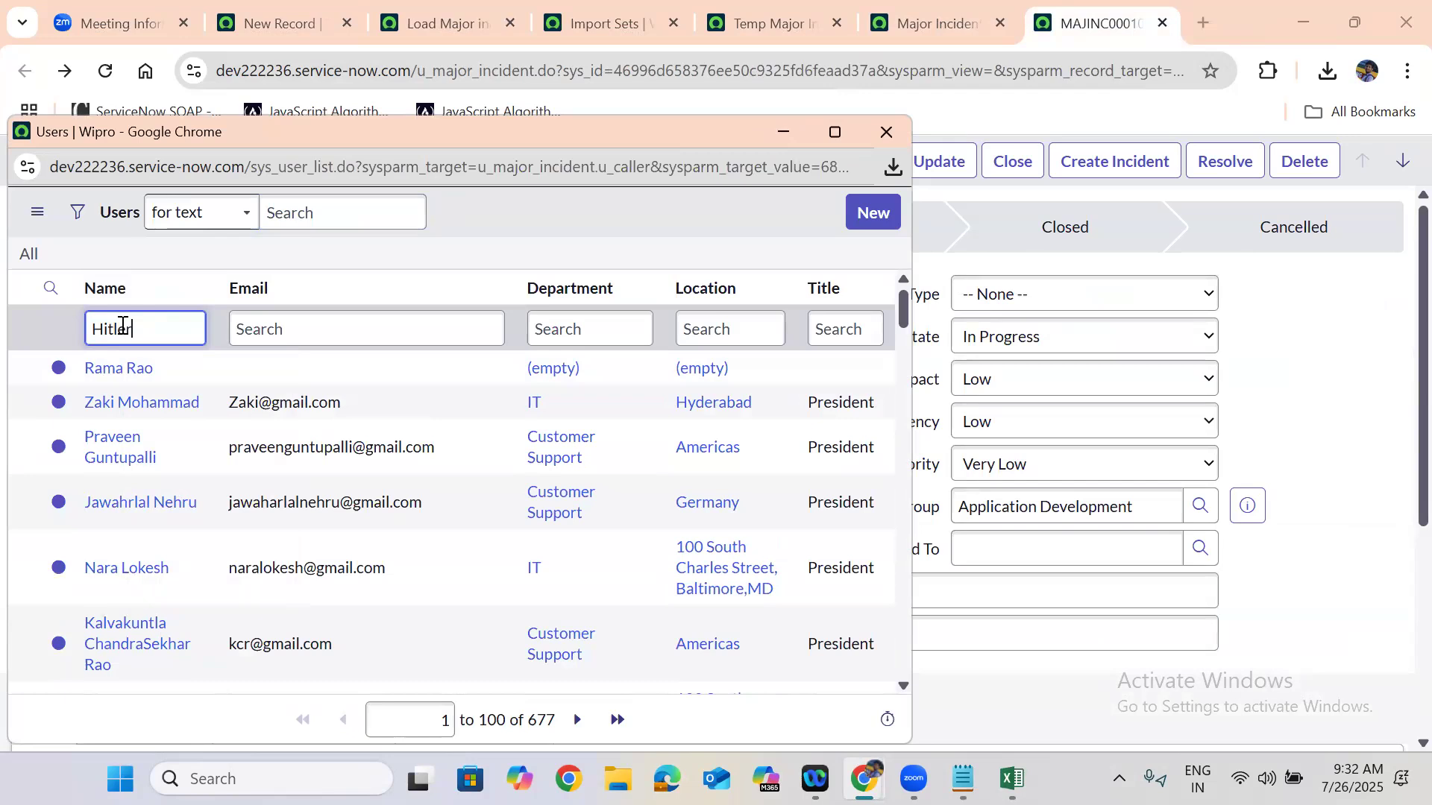
key("Return")
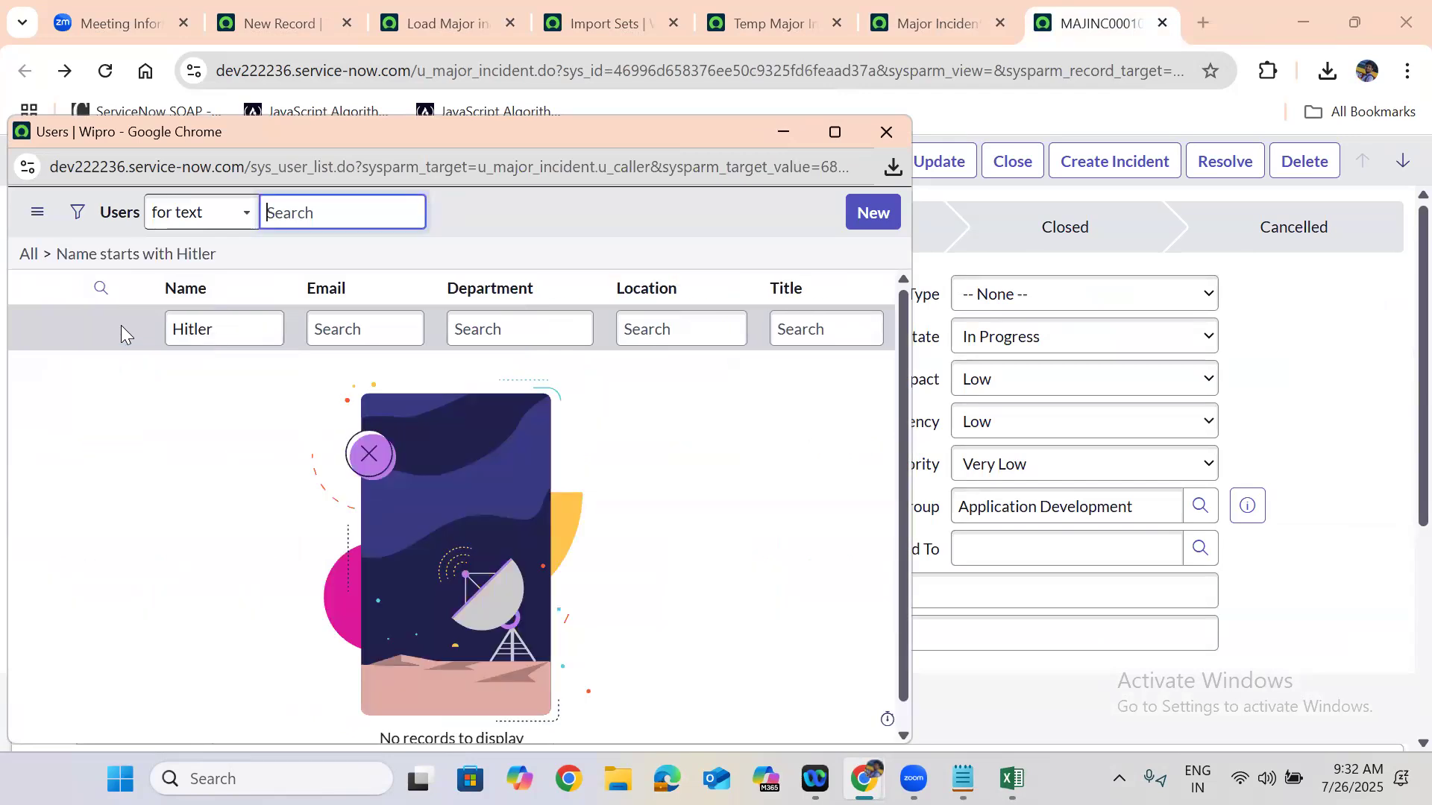
left_click(877, 139)
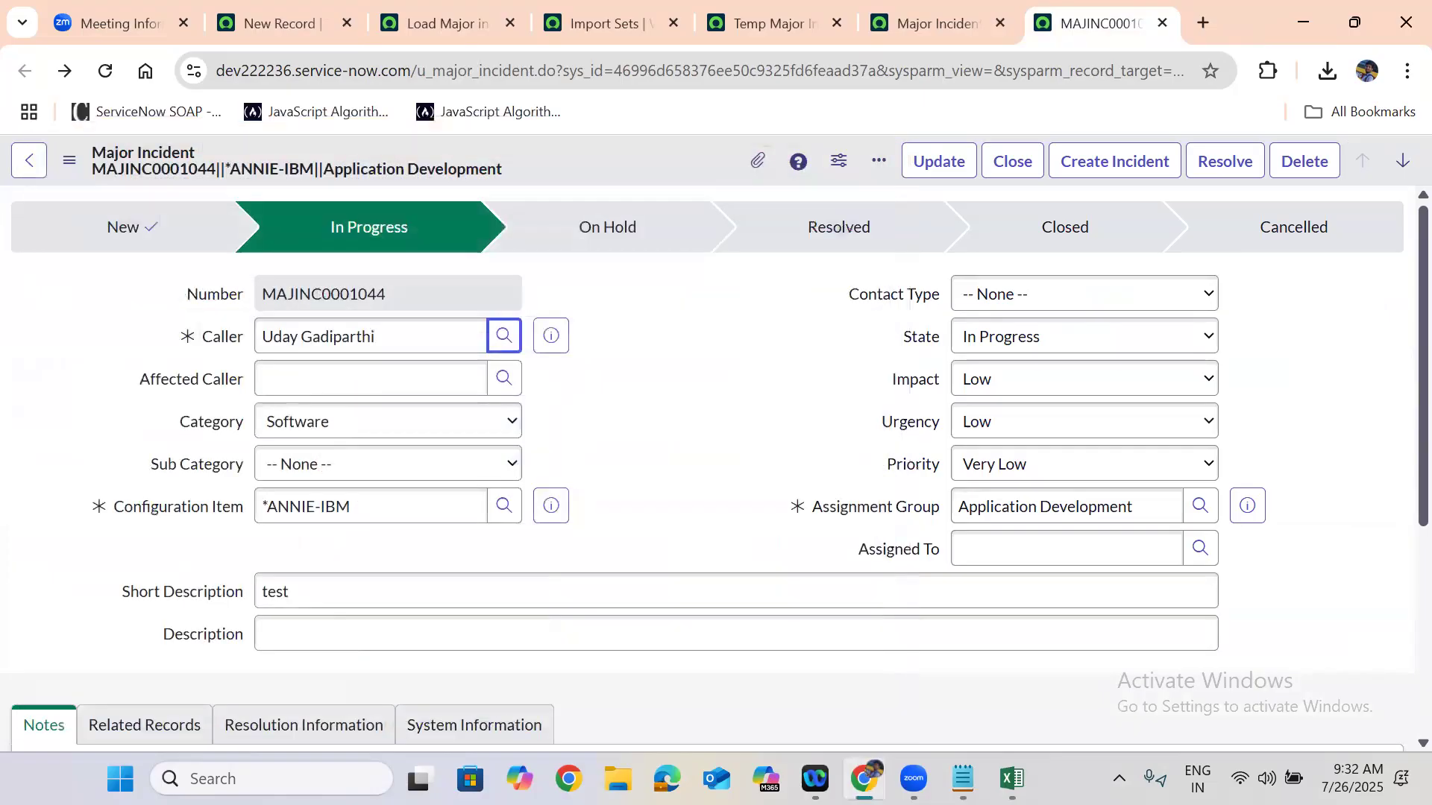
key("alt+Tab")
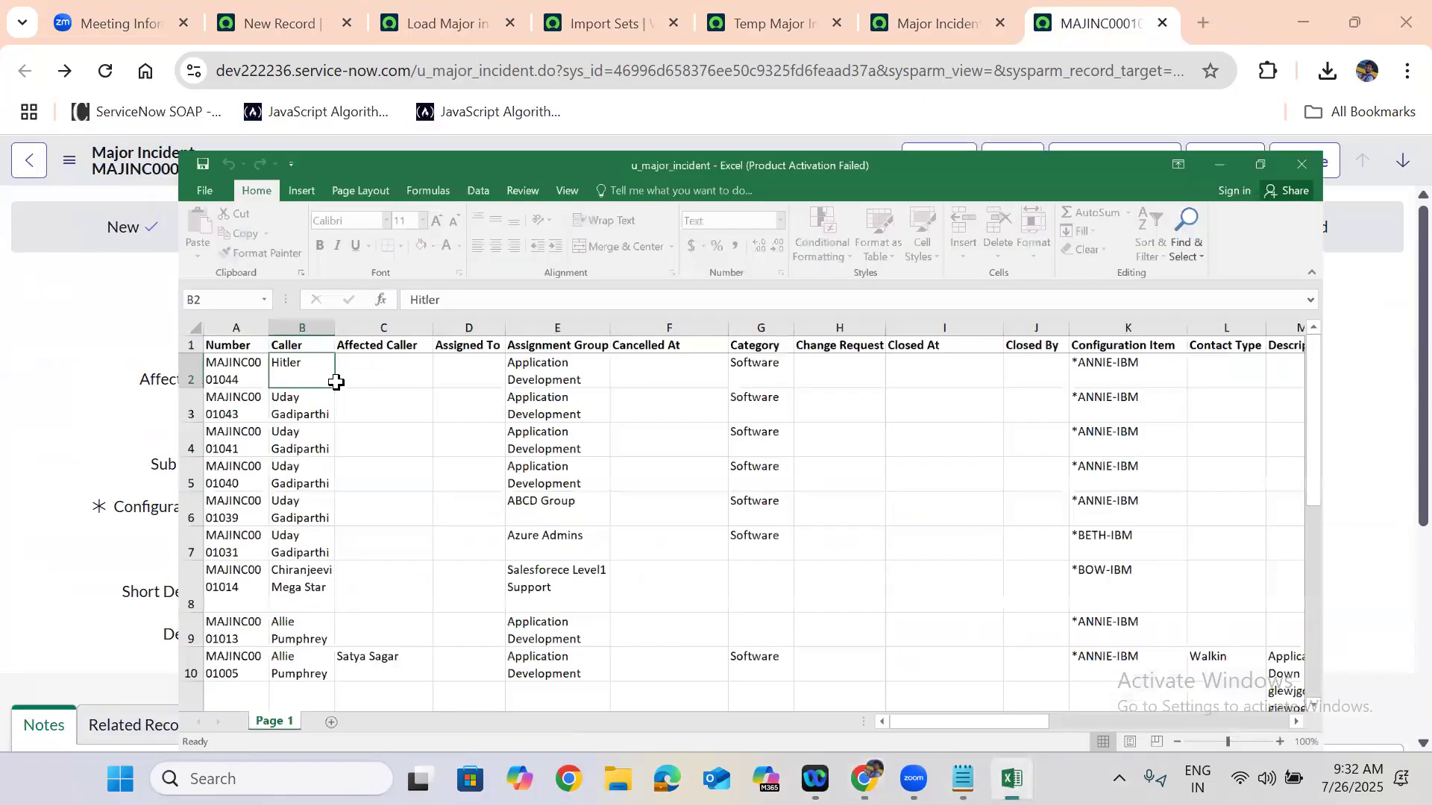
Maximize Excel to check the MAJINC0001044 row, then minimize it and return to the transform map
key("super+Up")
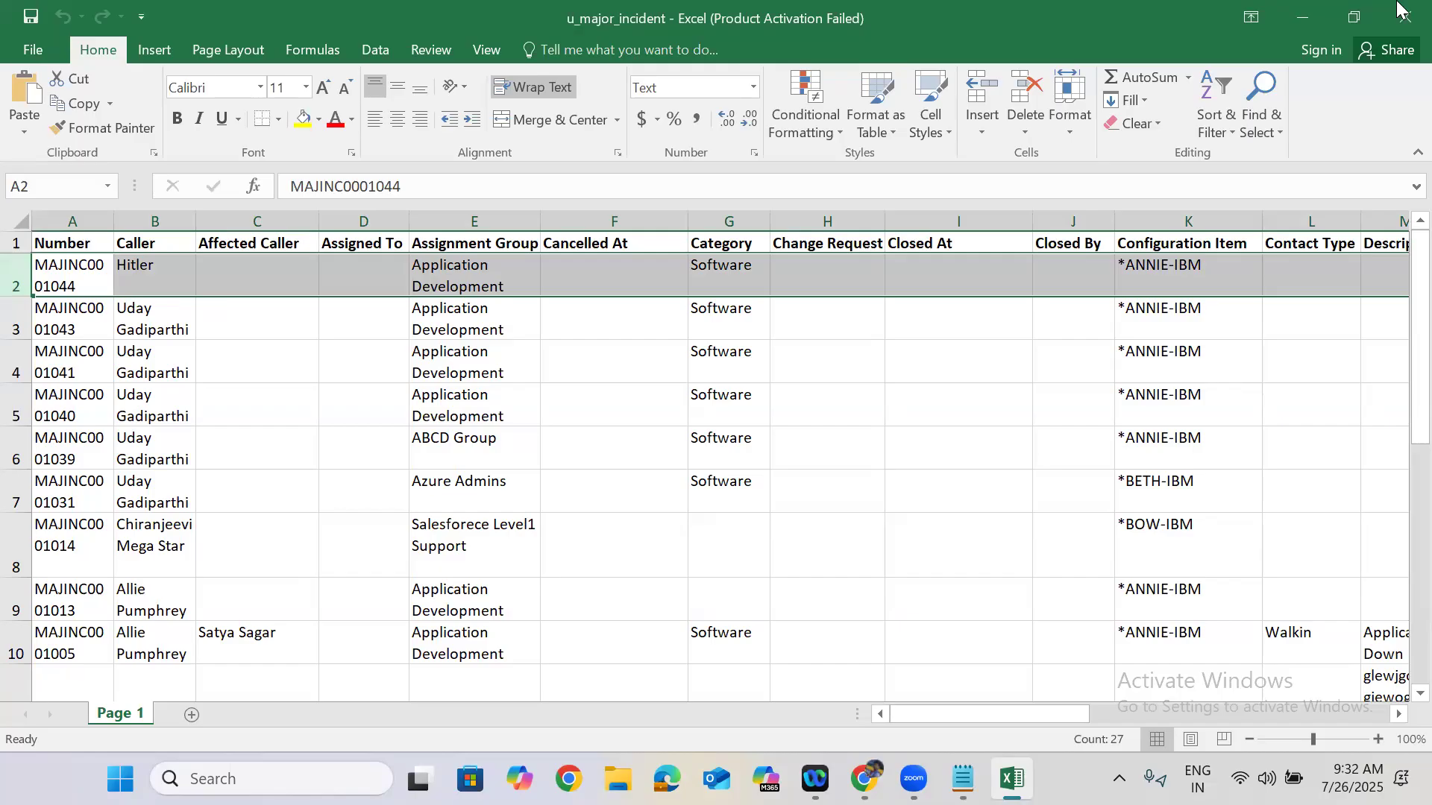
left_click(1304, 17)
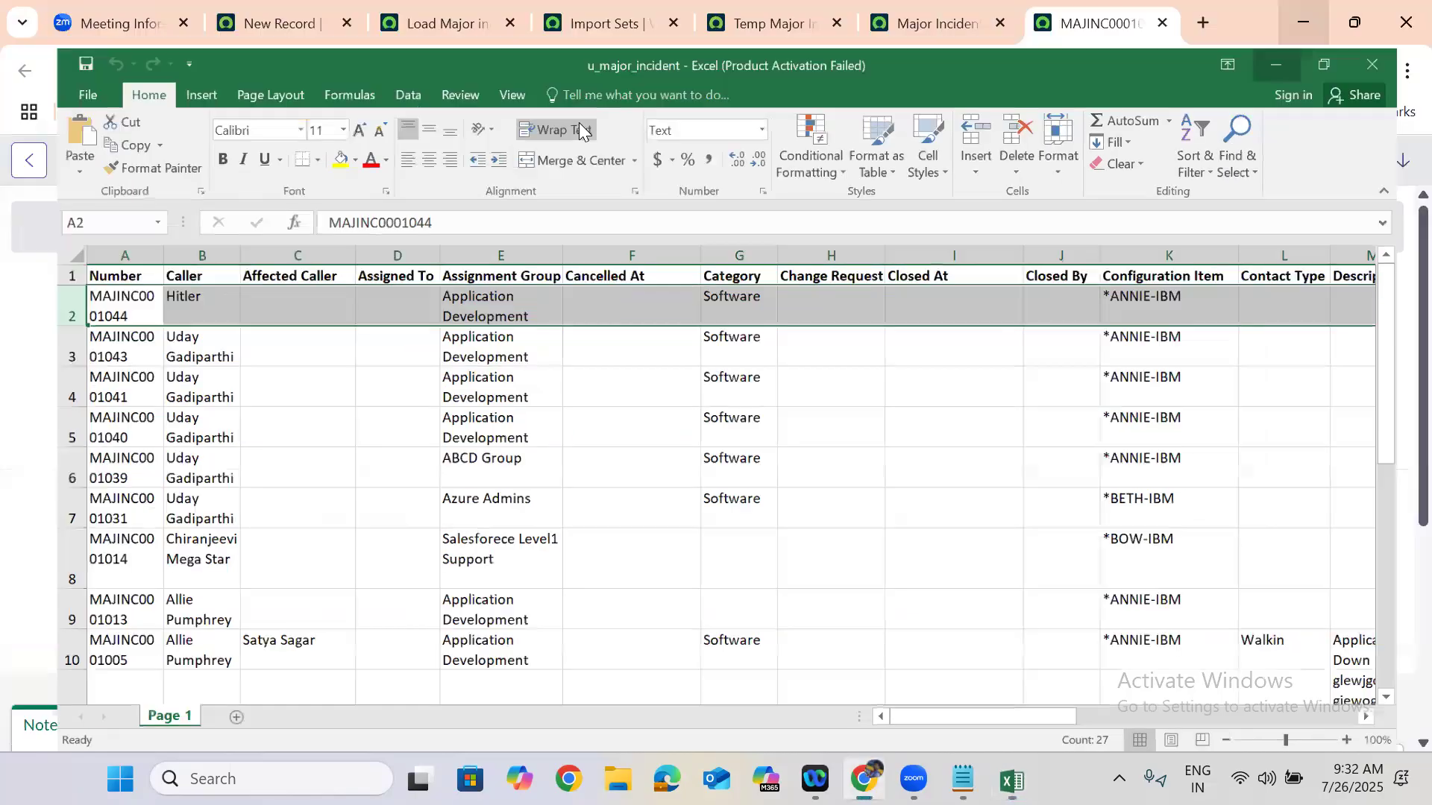
key("ctrl+3")
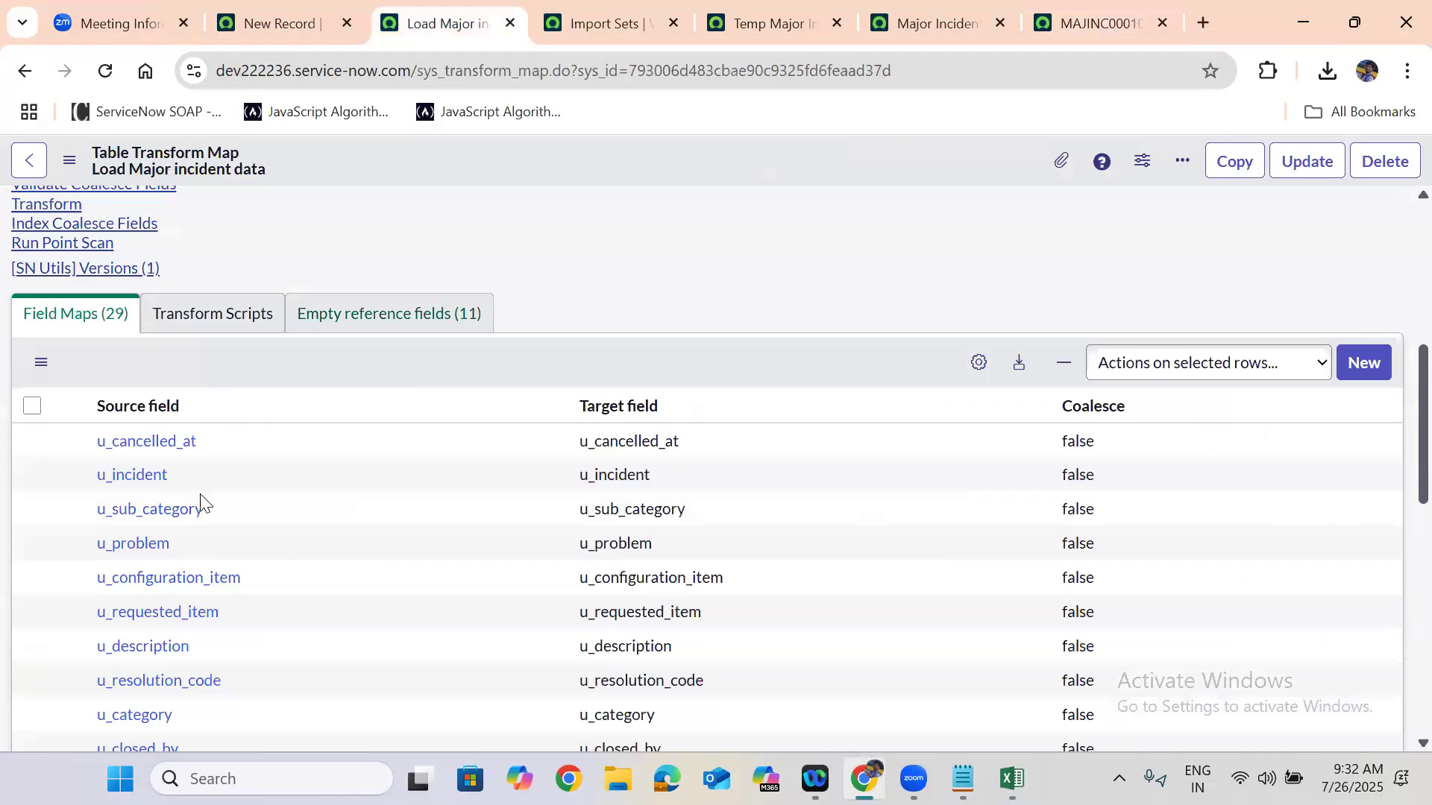
Open the u_caller field map in a new browser tab
scroll(74, 522, "down", 7)
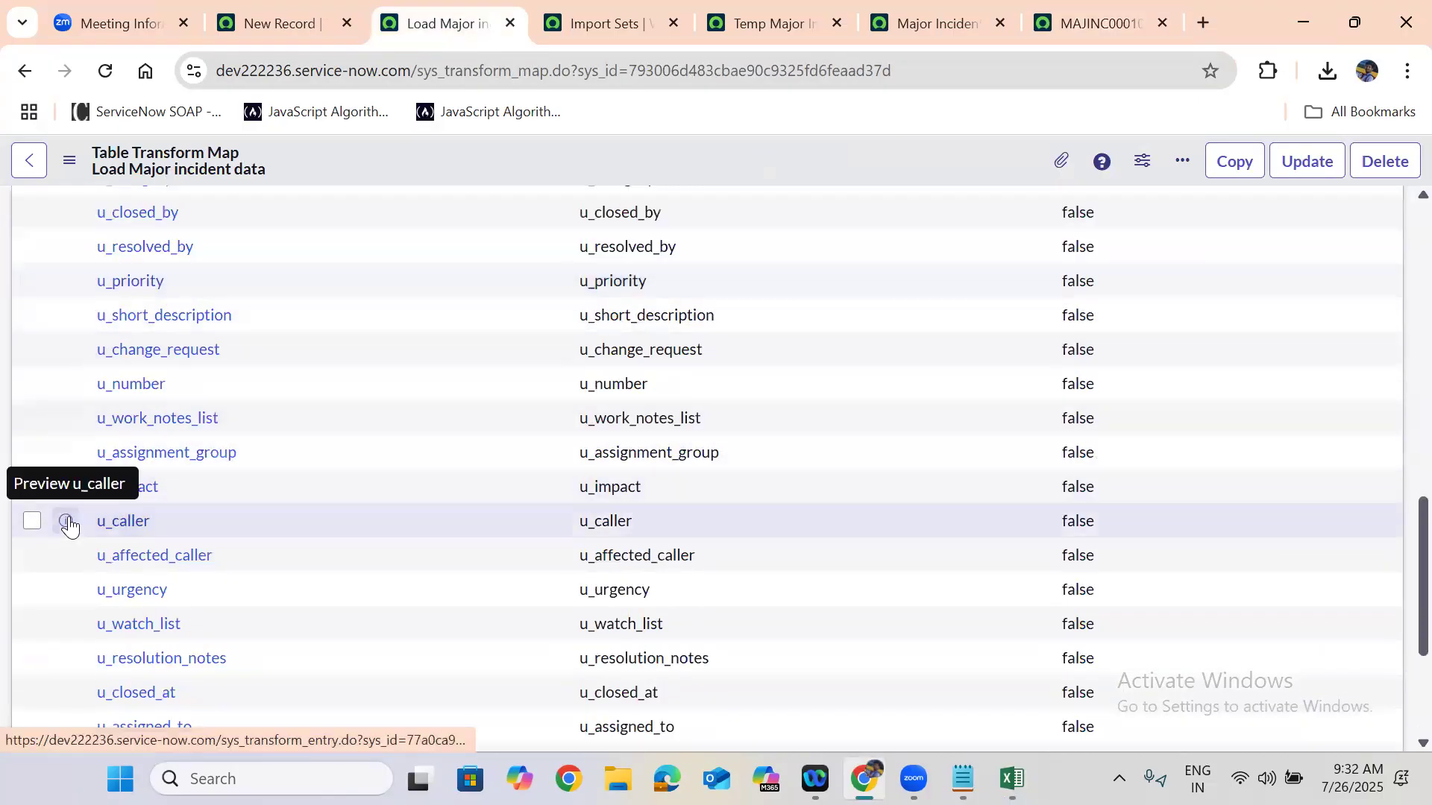
right_click(69, 526)
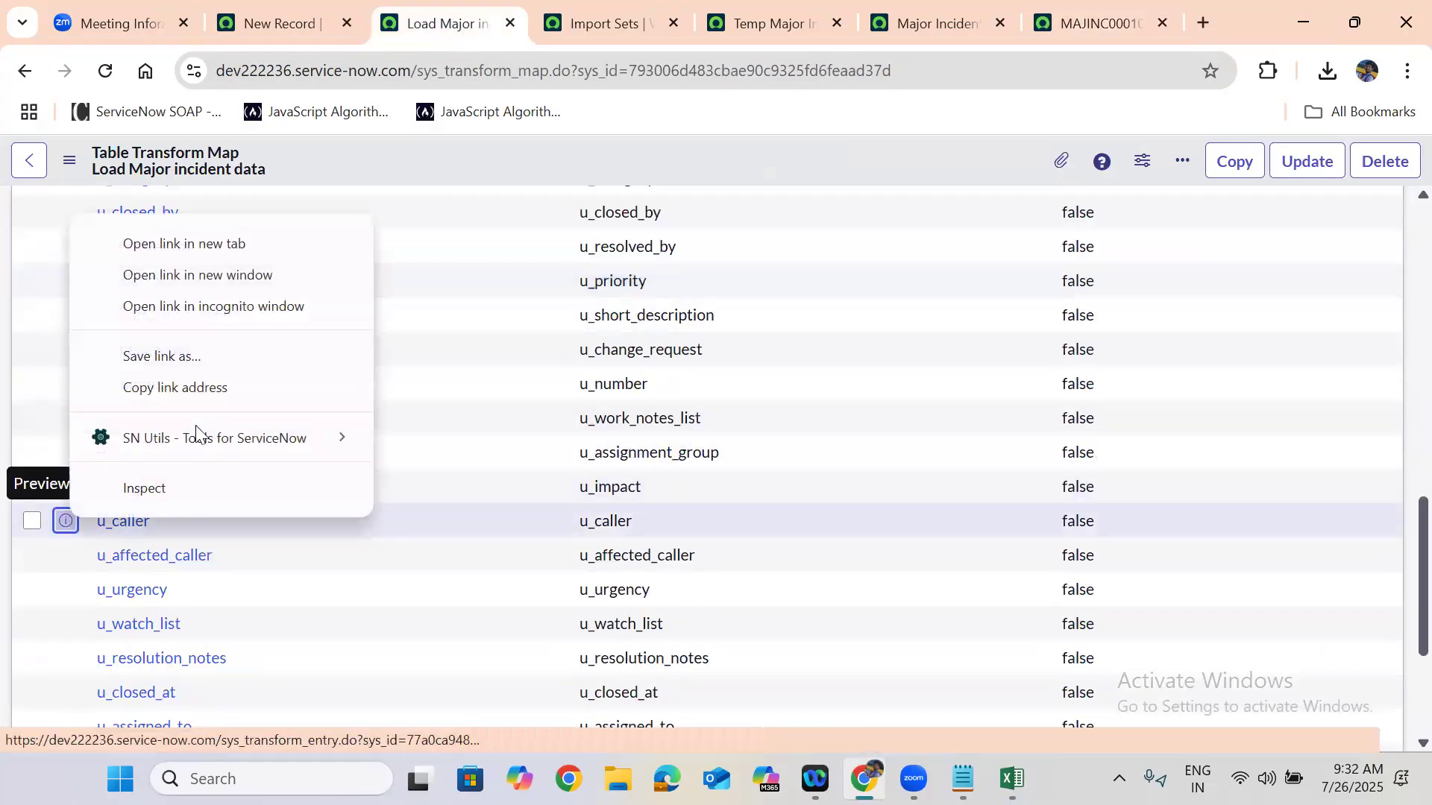
left_click(231, 255)
left_click(535, 12)
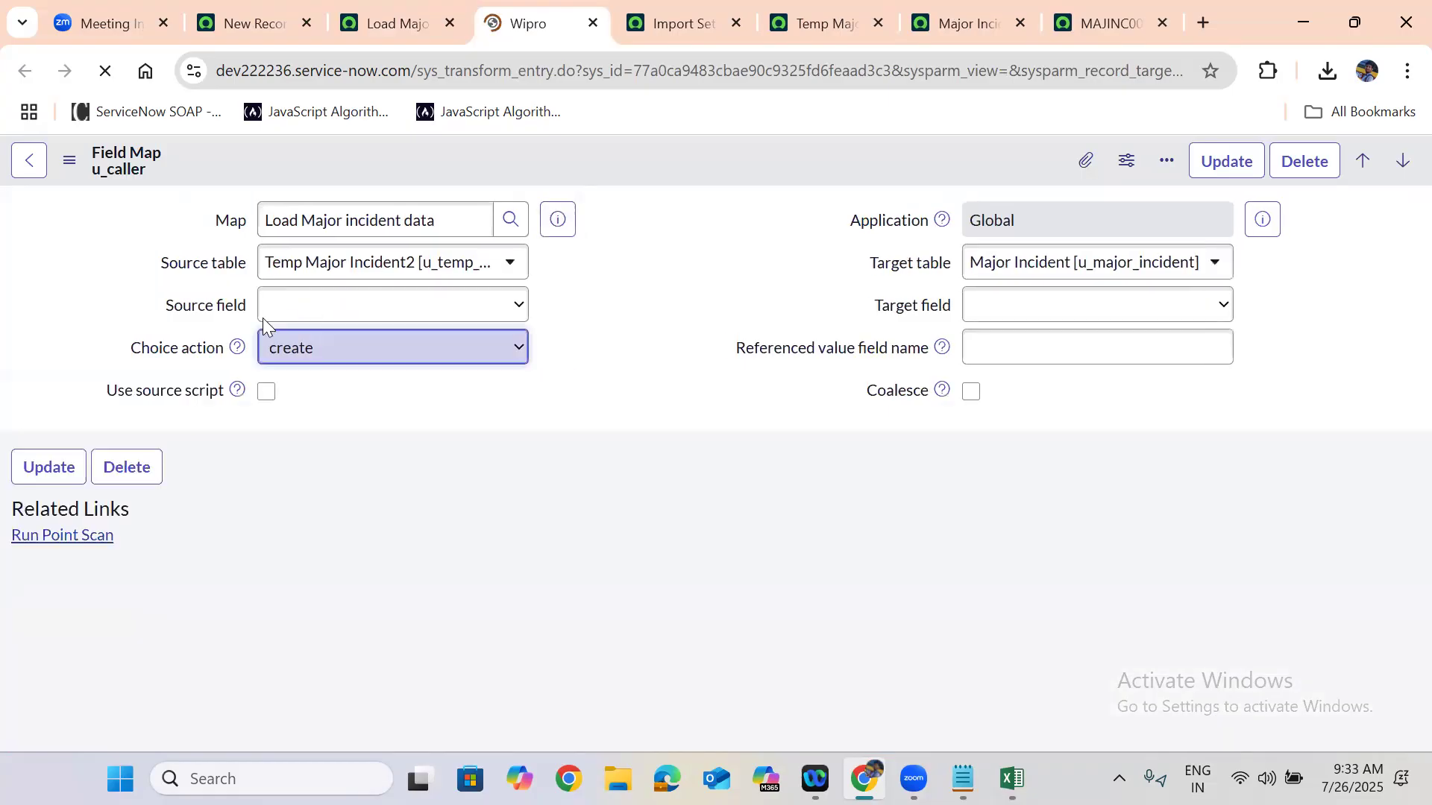
Set the u_caller field map's Choice action to reject and save it
left_click(342, 349)
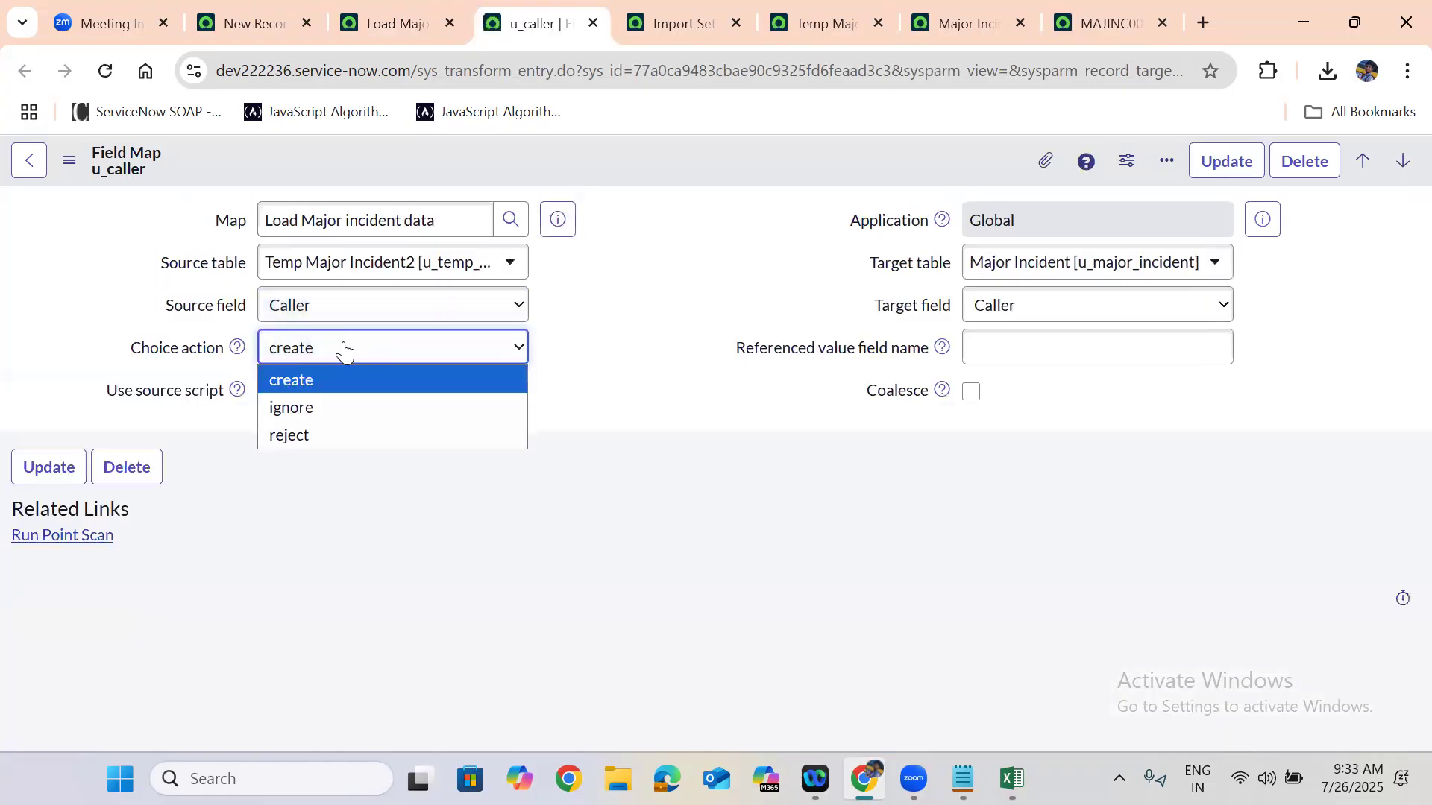
left_click(614, 345)
left_click_drag(323, 328, 285, 349)
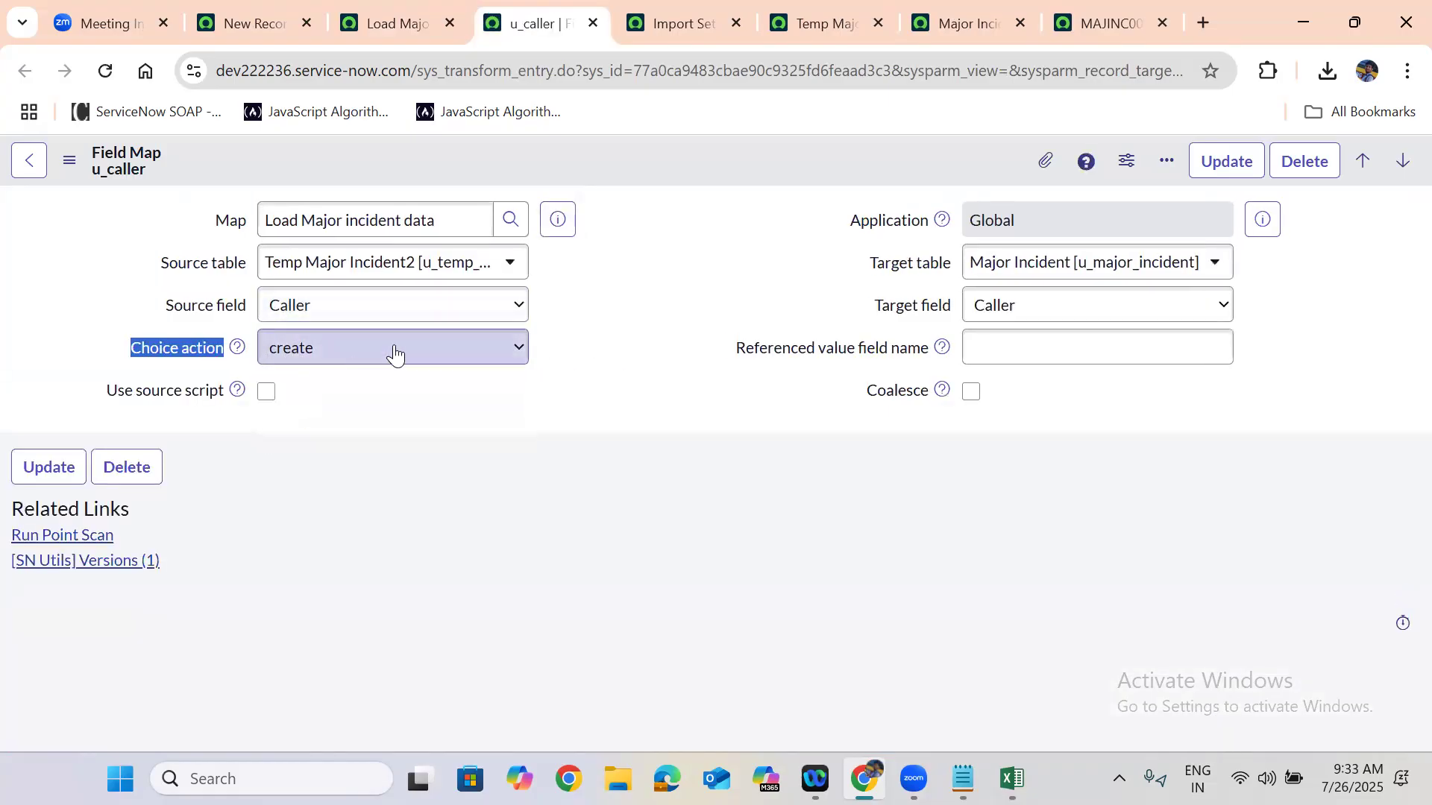
left_click(706, 262)
left_click(346, 349)
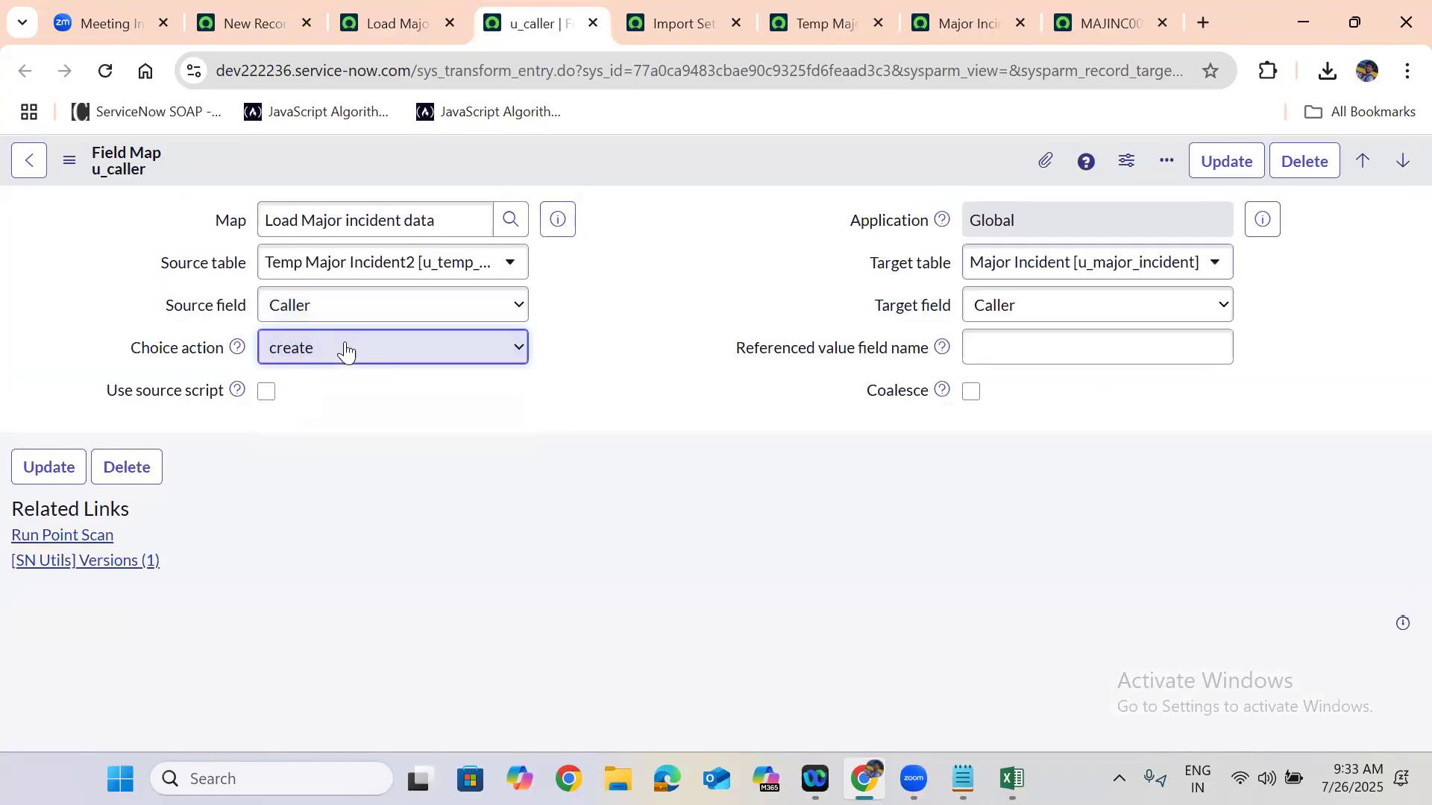
left_click(345, 429)
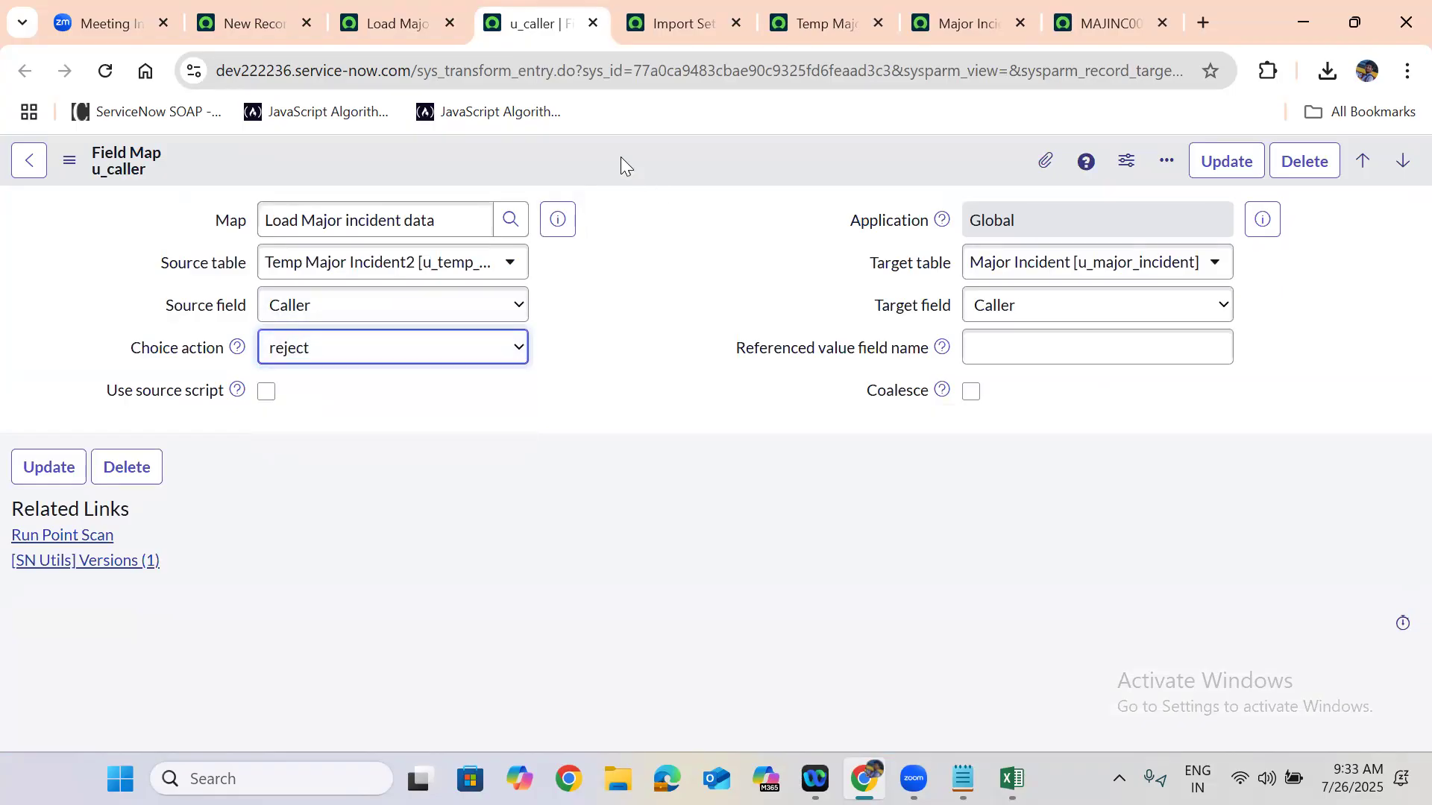
right_click(621, 157)
left_click(681, 173)
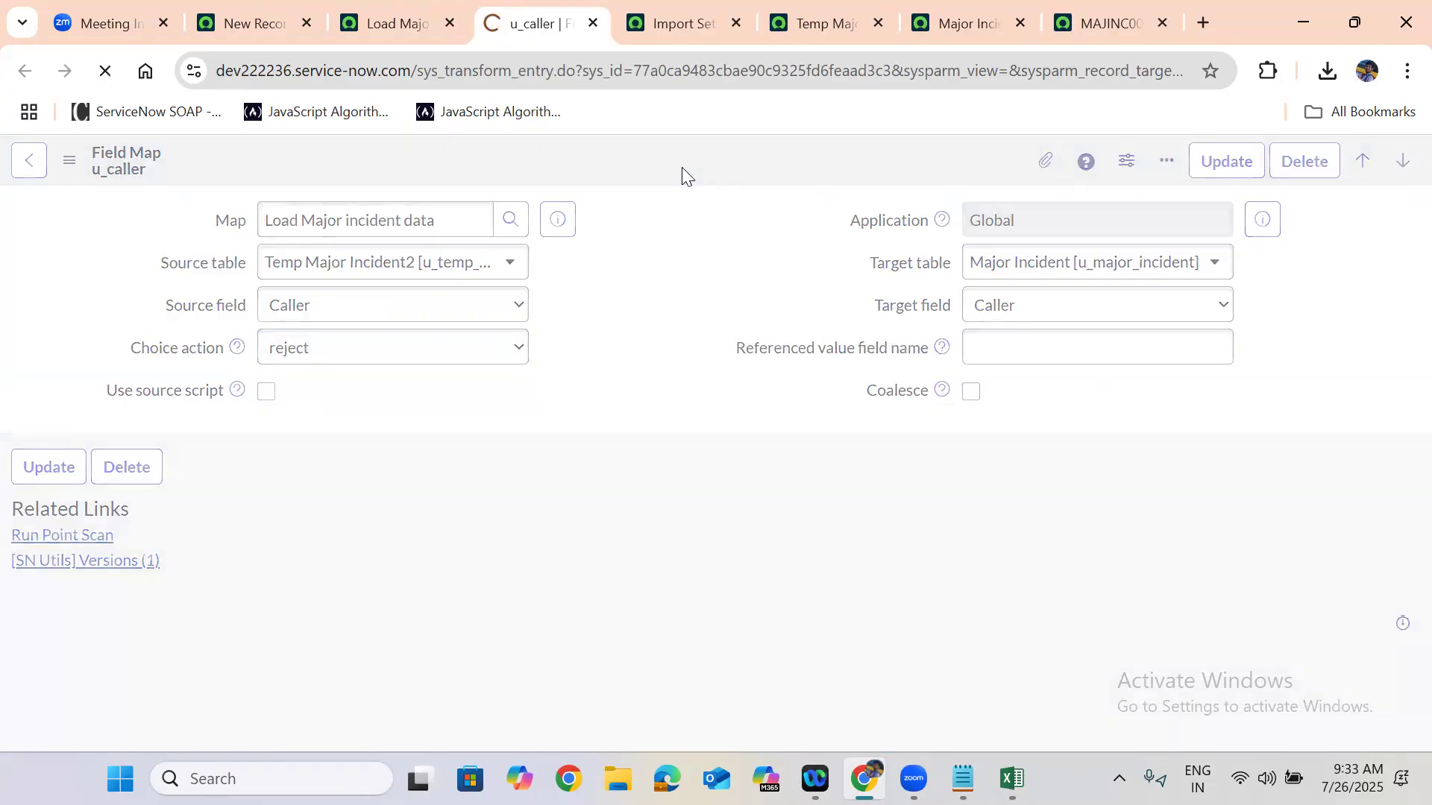
Glance at the spreadsheet, then go back to the top of the Load Major incident data transform map
left_click(373, 11)
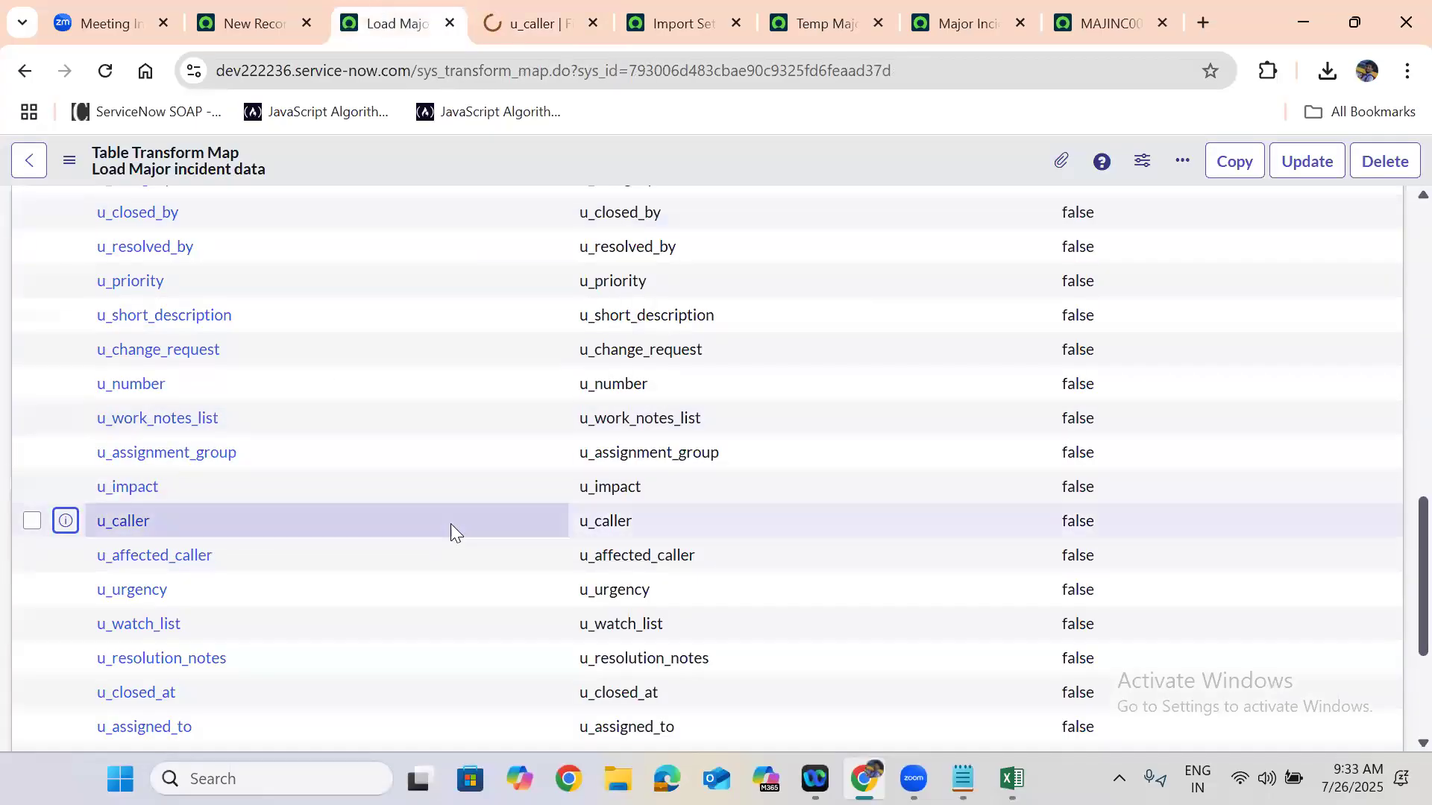
left_click(521, 24)
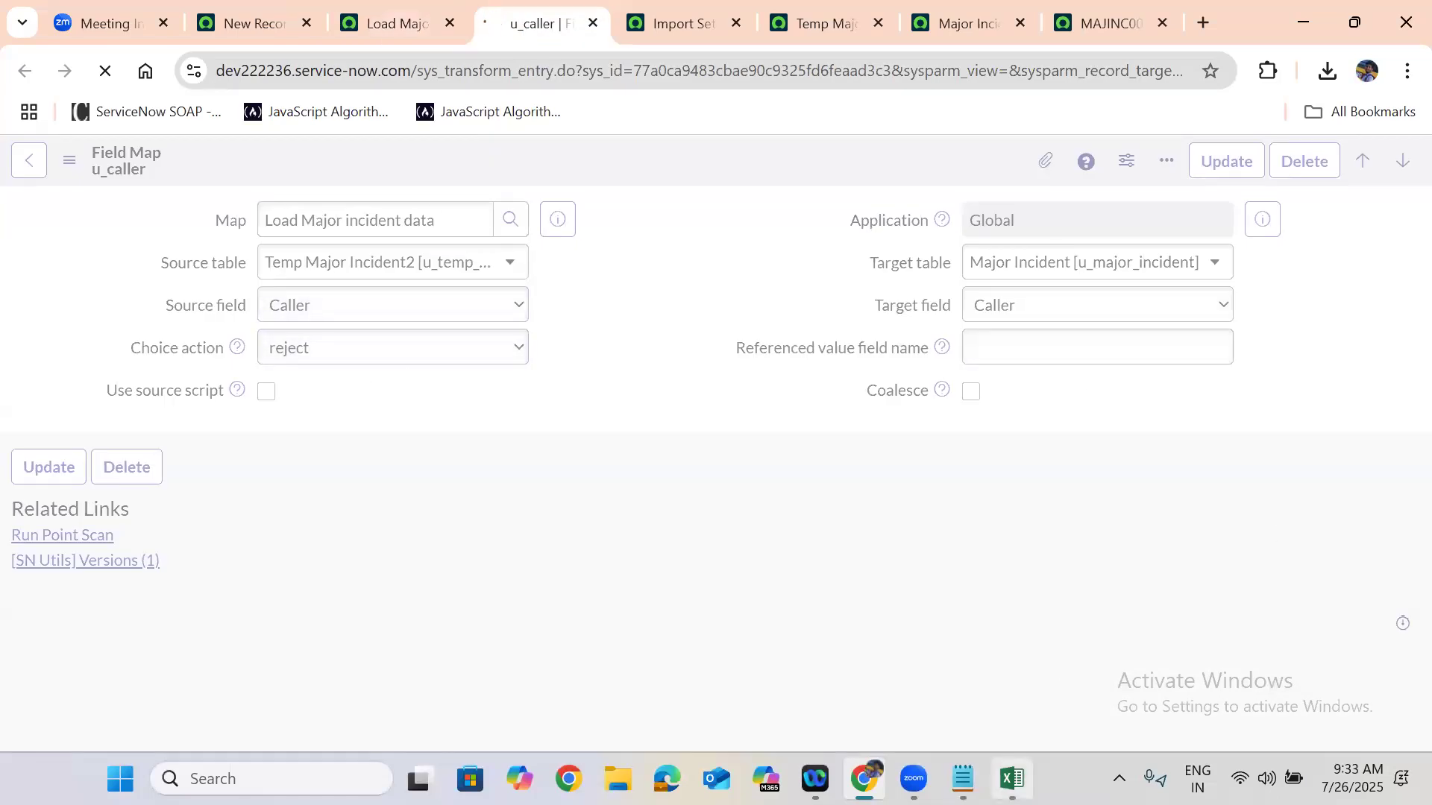
left_click(1012, 779)
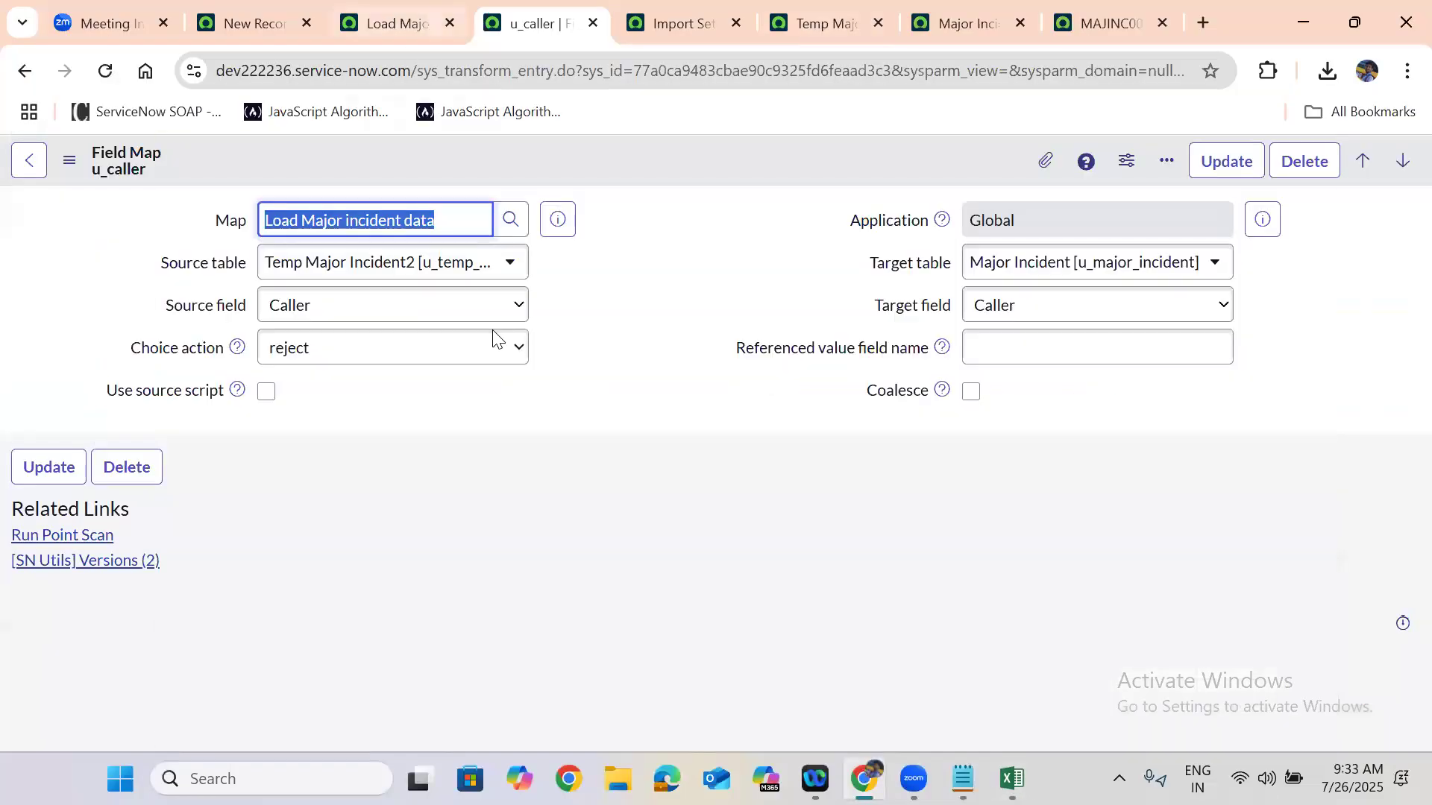
key("ctrl+shift+Tab")
scroll(204, 405, "up", 3)
scroll(204, 409, "up", 6)
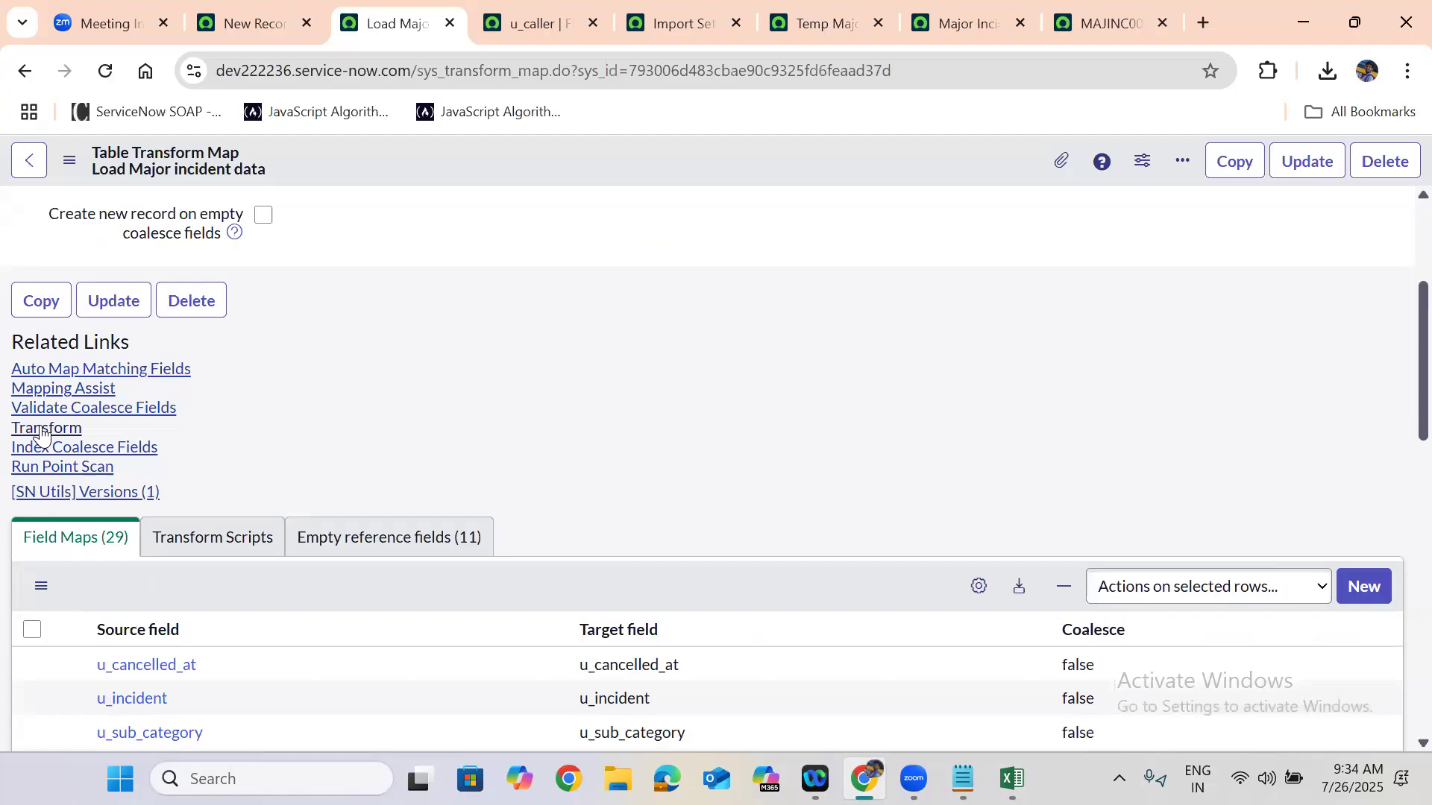
Run the Load Major incident data transform on import set ISET0011110
left_click(41, 430)
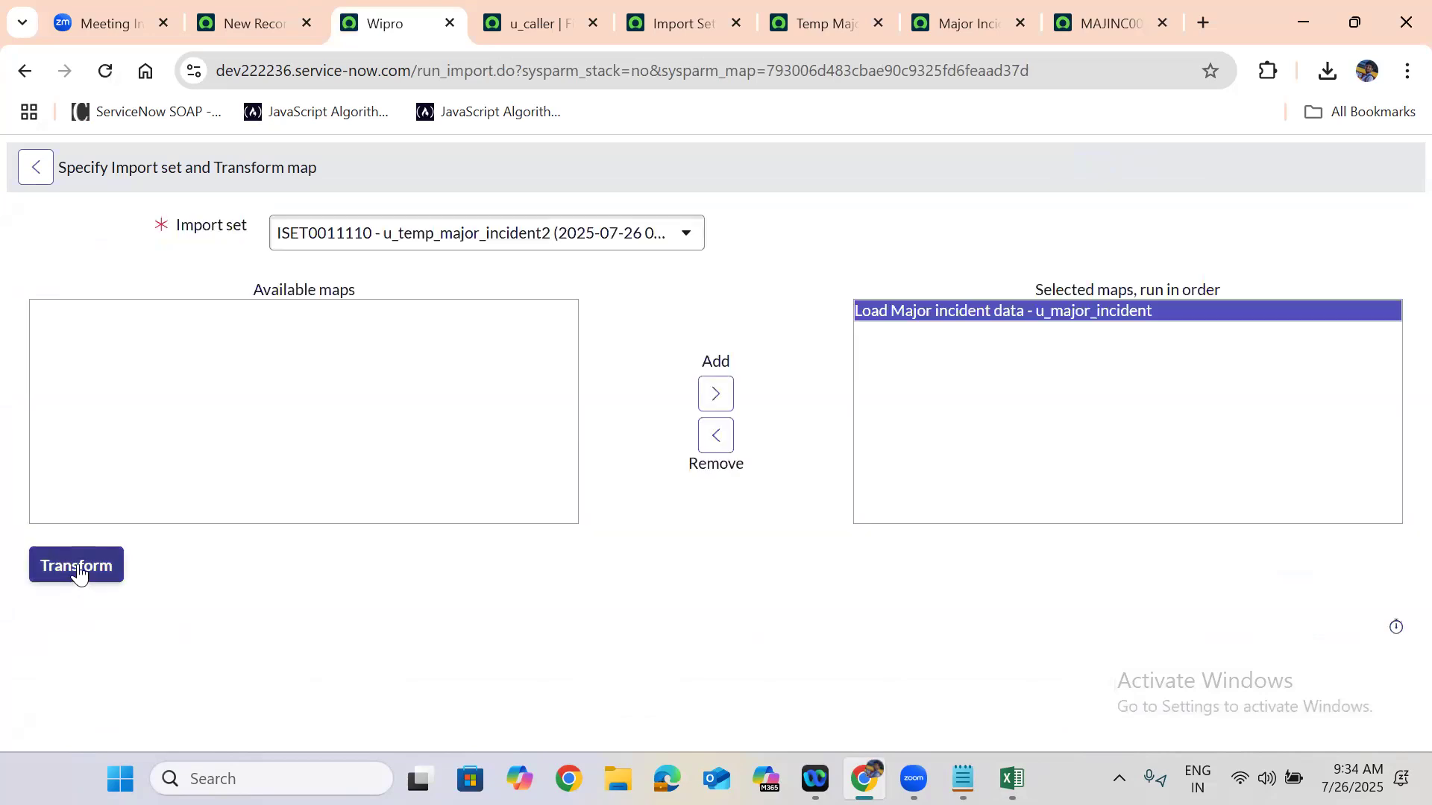
left_click(78, 572)
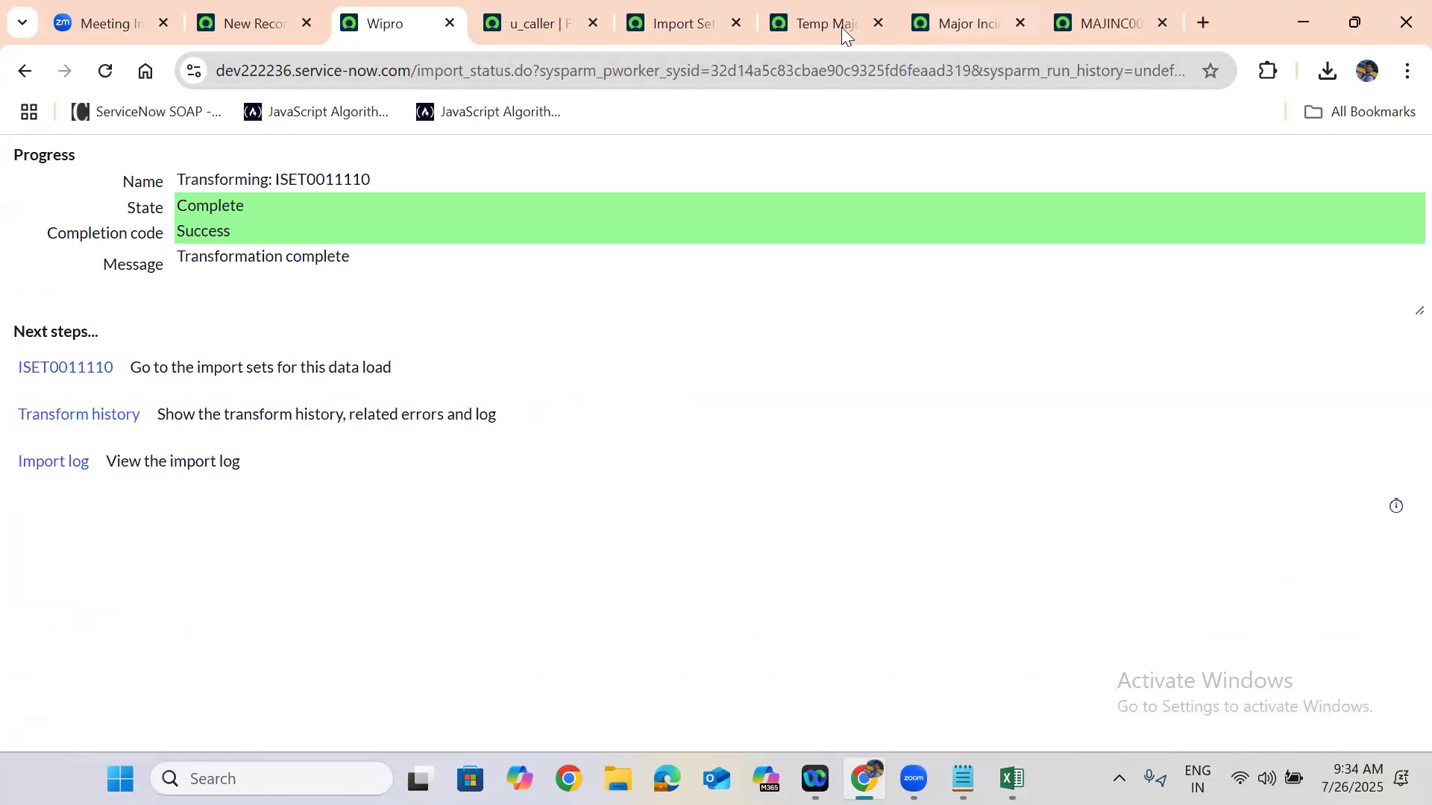
Show all nine Major Incidents unfiltered, confirm MAJINC0001044 is missing, then switch to Excel
left_click(952, 10)
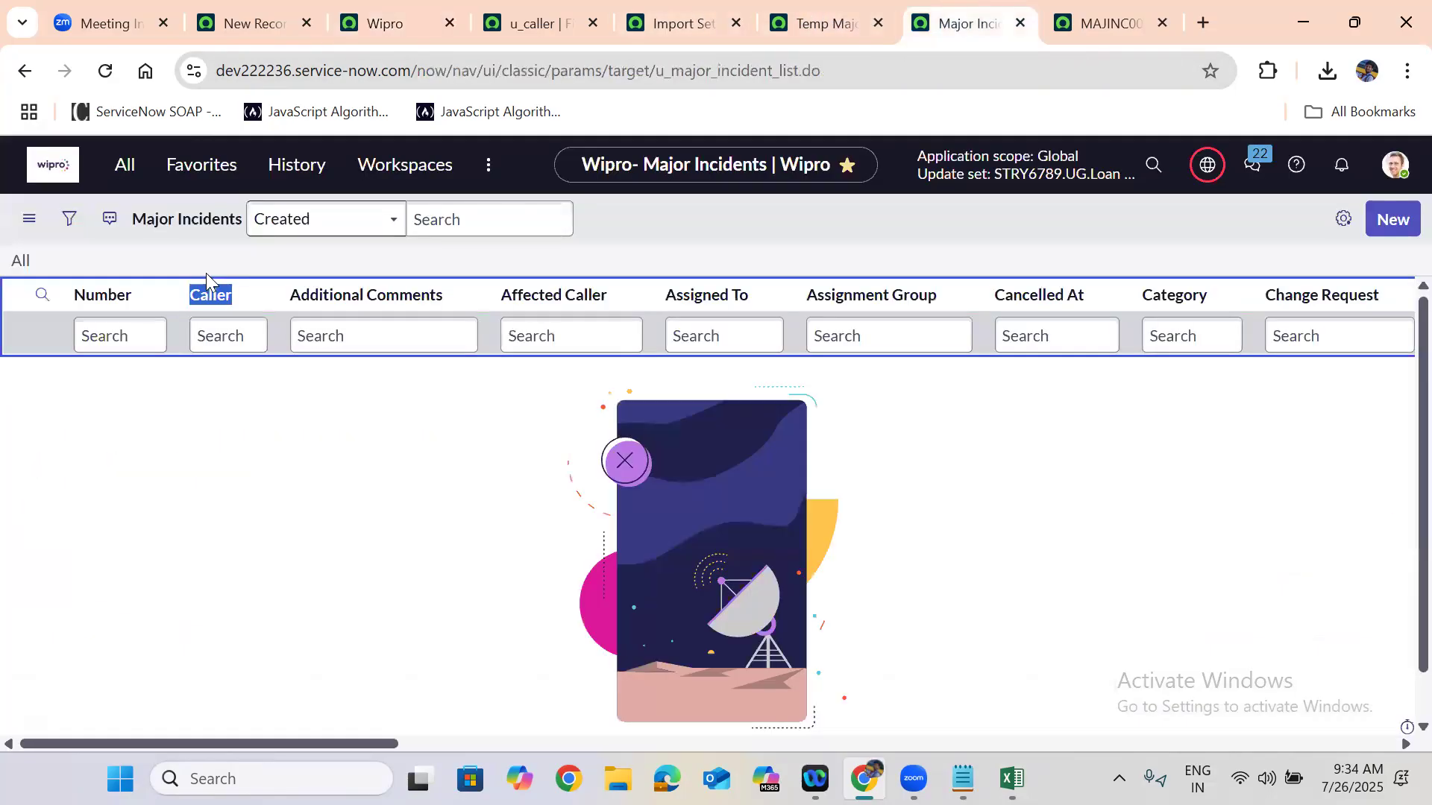
left_click(18, 263)
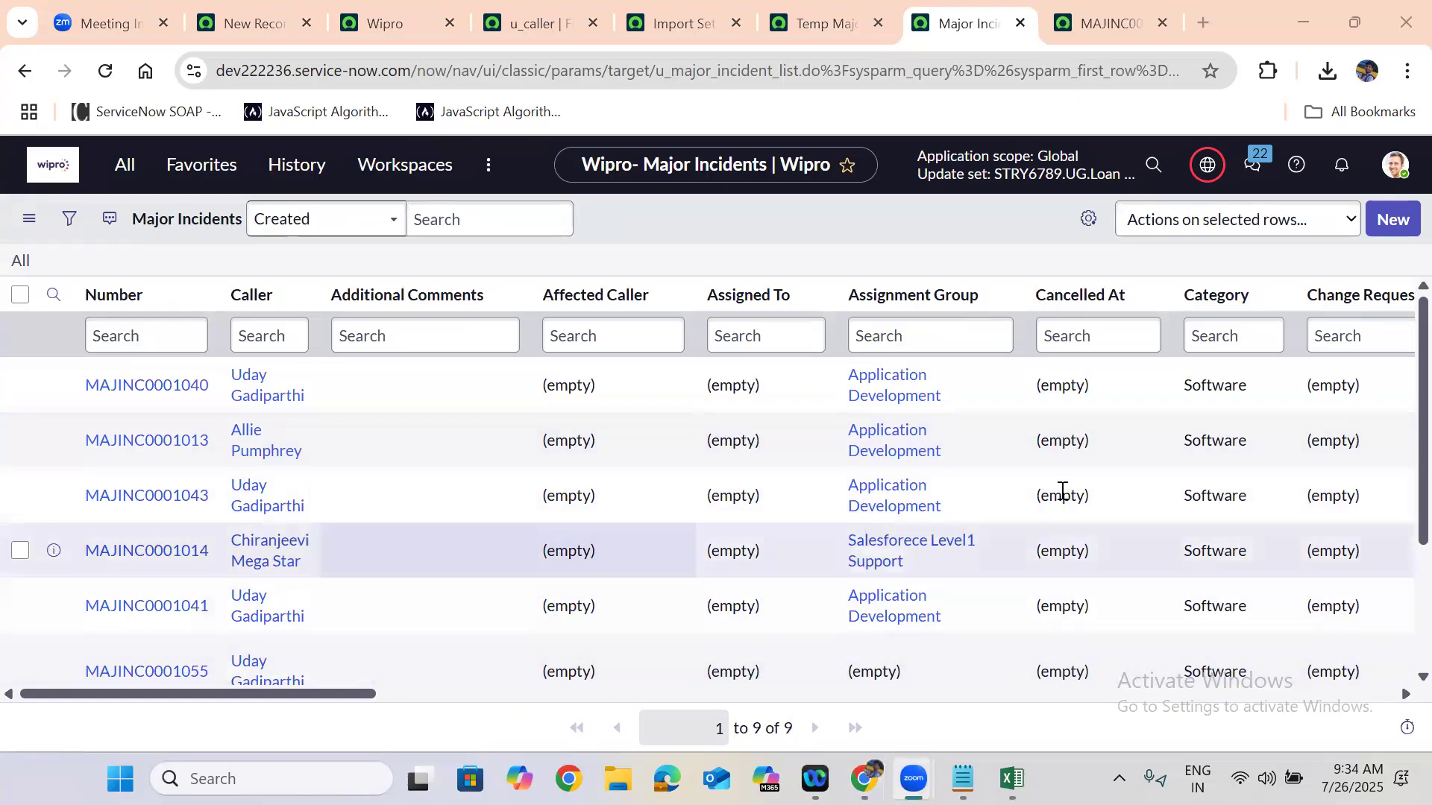
left_click(1401, 418)
scroll(1399, 484, "down", 3)
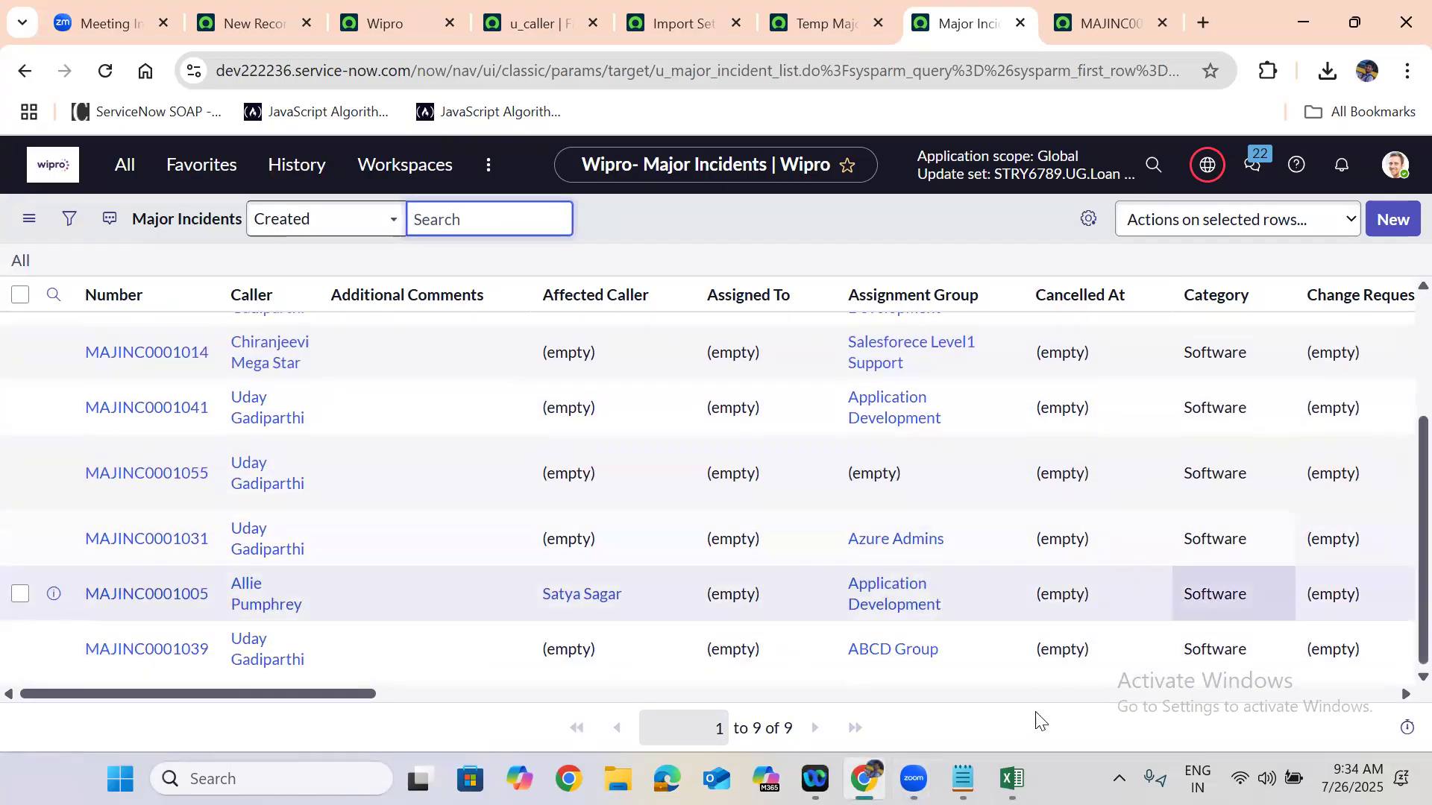
left_click(1012, 779)
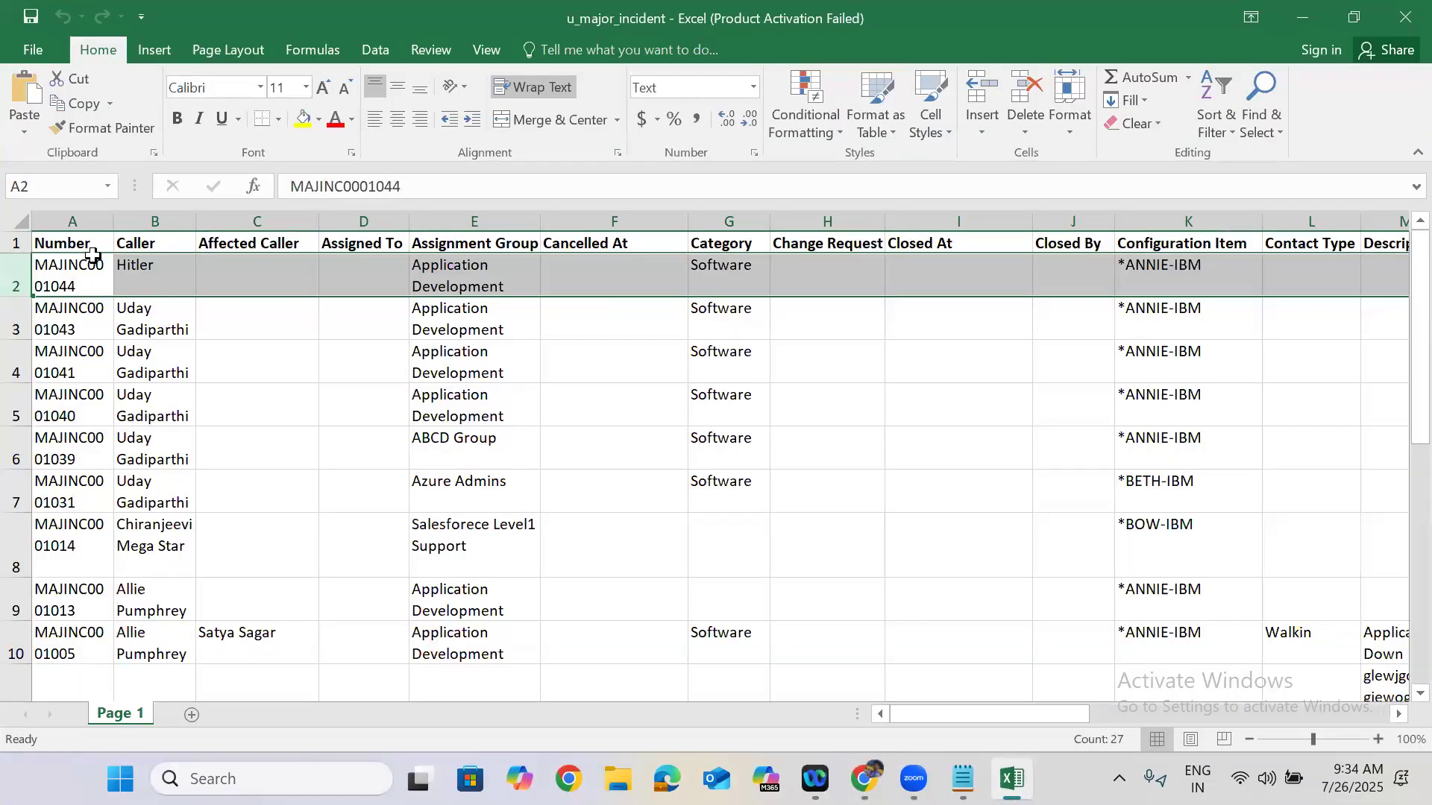
left_click(150, 267)
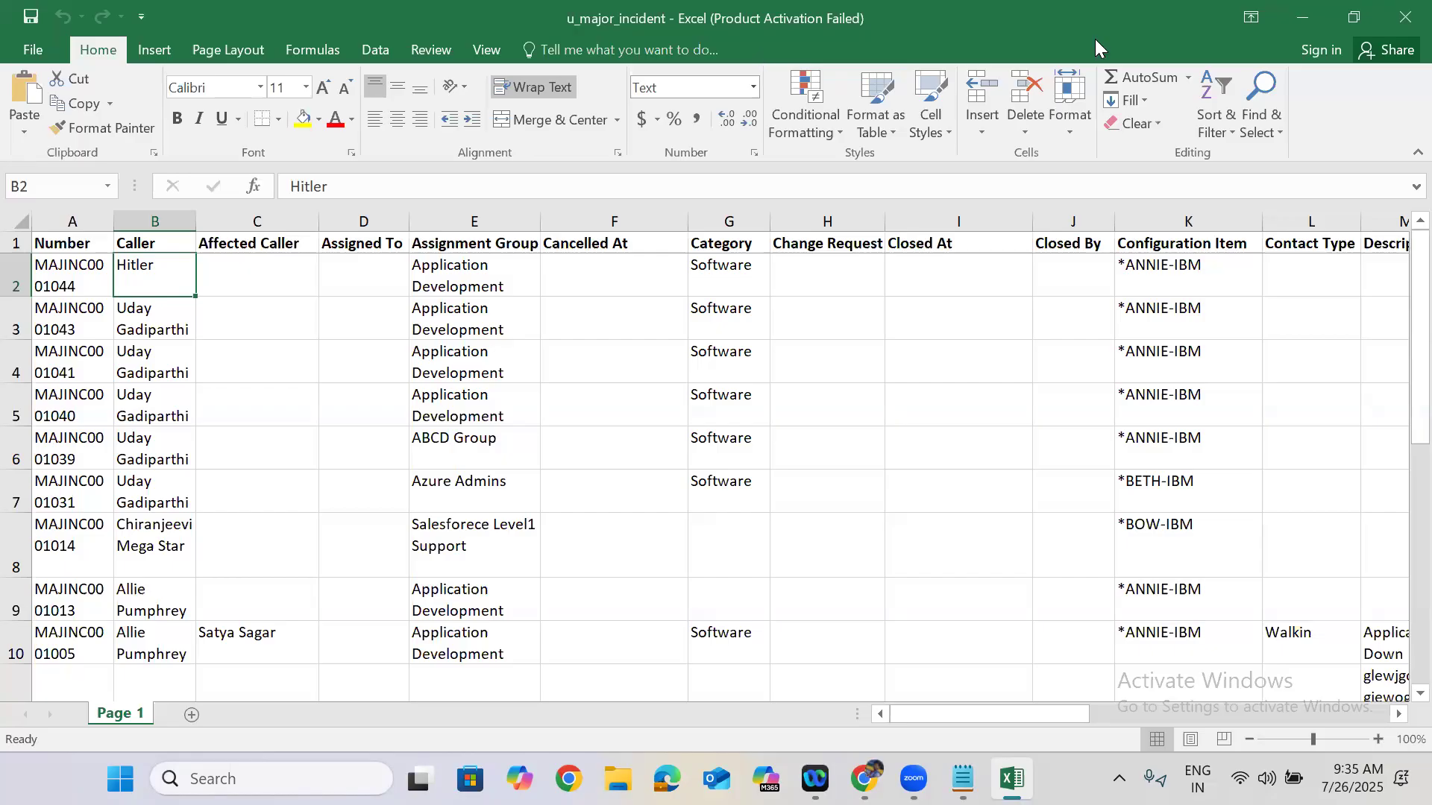
Select all nine Major Incident records and delete them
key("alt+Tab")
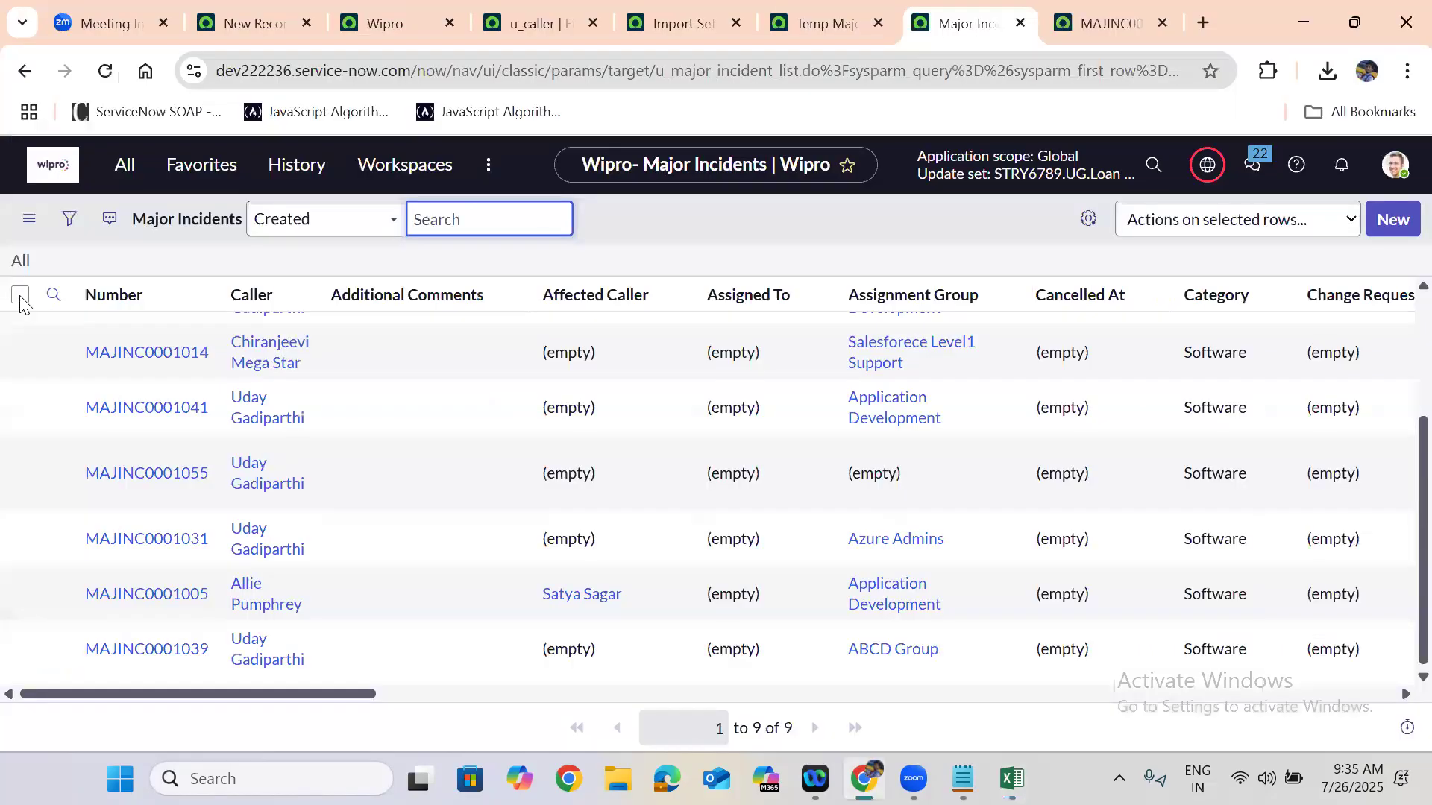
left_click(20, 296)
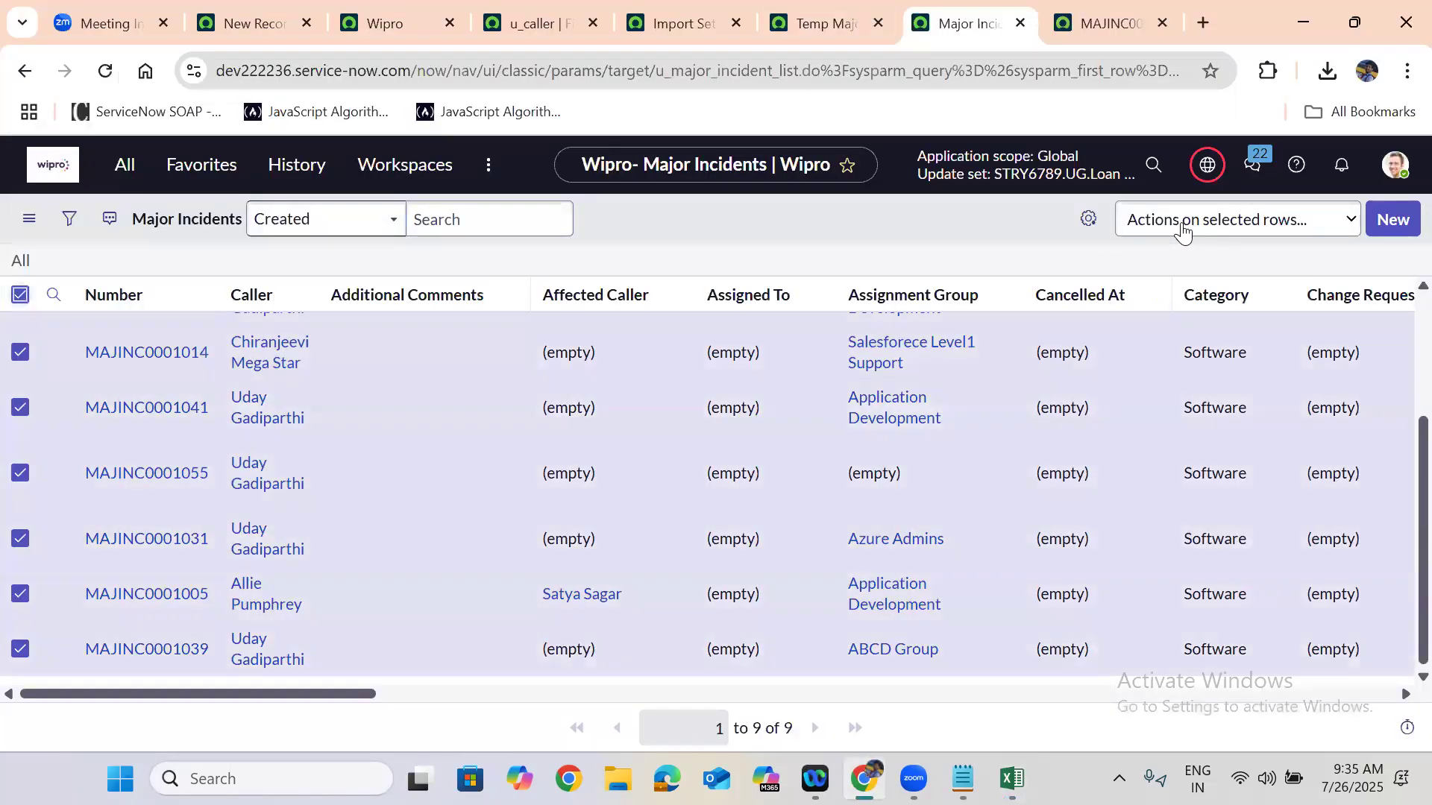
left_click(1185, 220)
left_click(1177, 280)
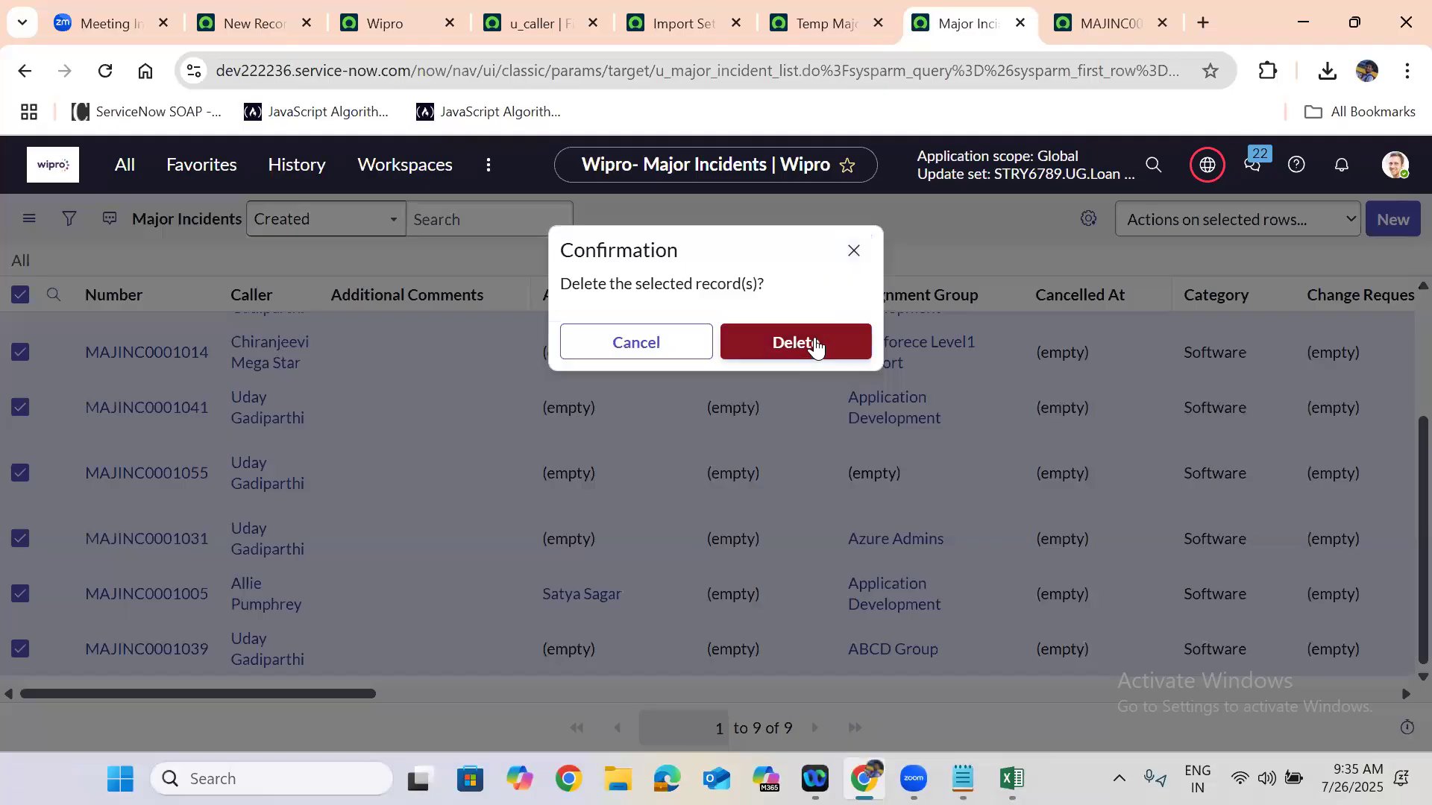
left_click(813, 342)
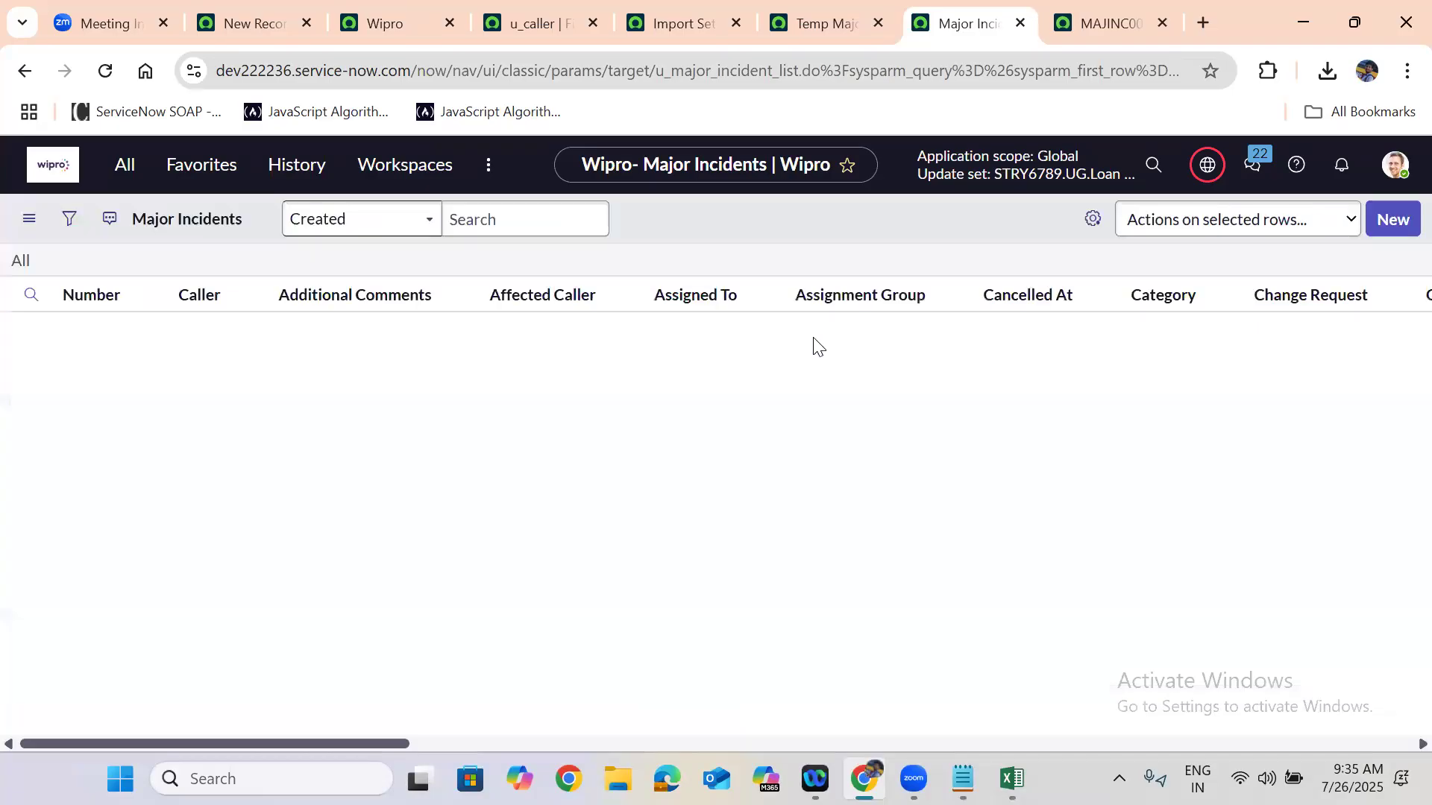
Change the u_caller field map's Choice action to create and save it
left_click(531, 23)
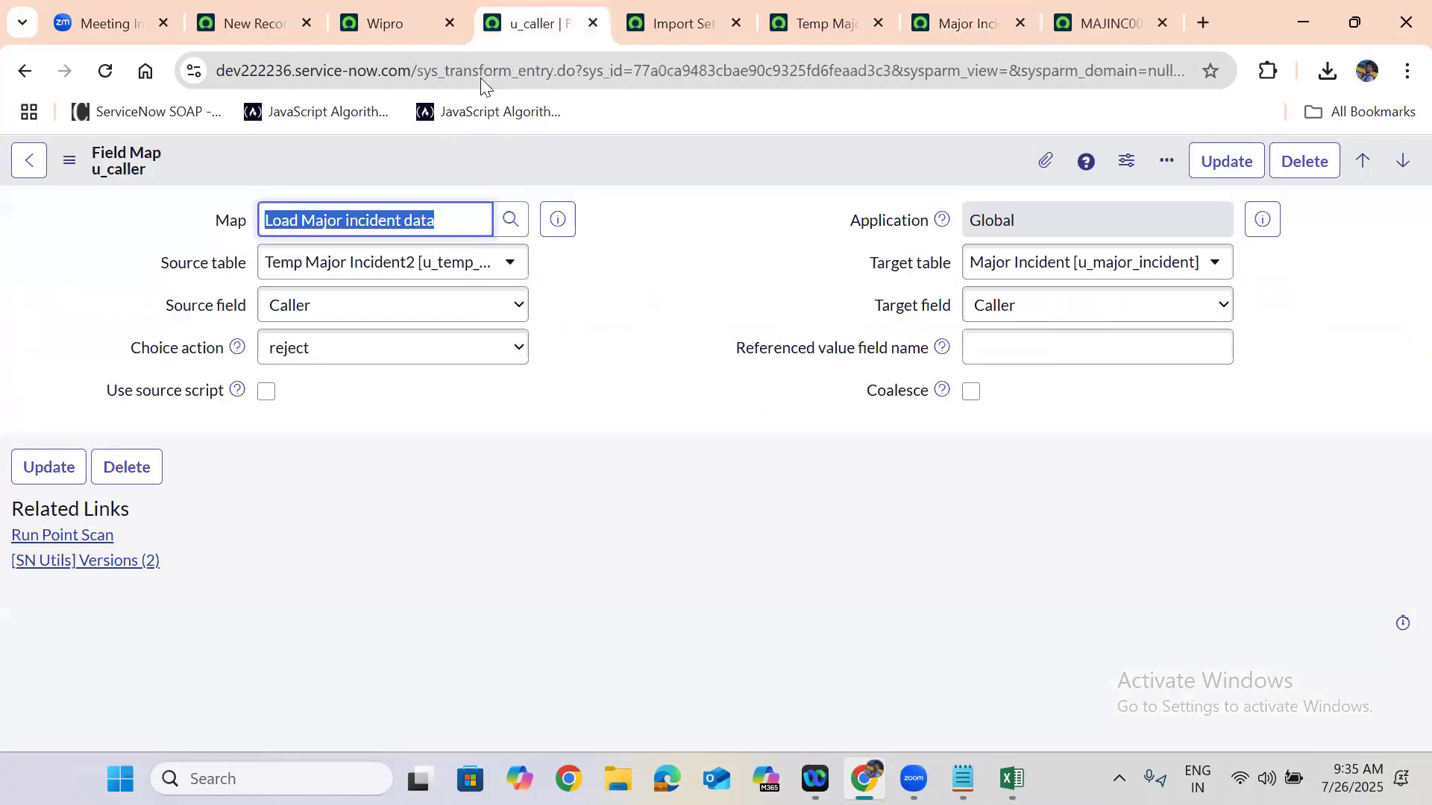
left_click(320, 357)
left_click(309, 395)
left_click(317, 355)
left_click(320, 380)
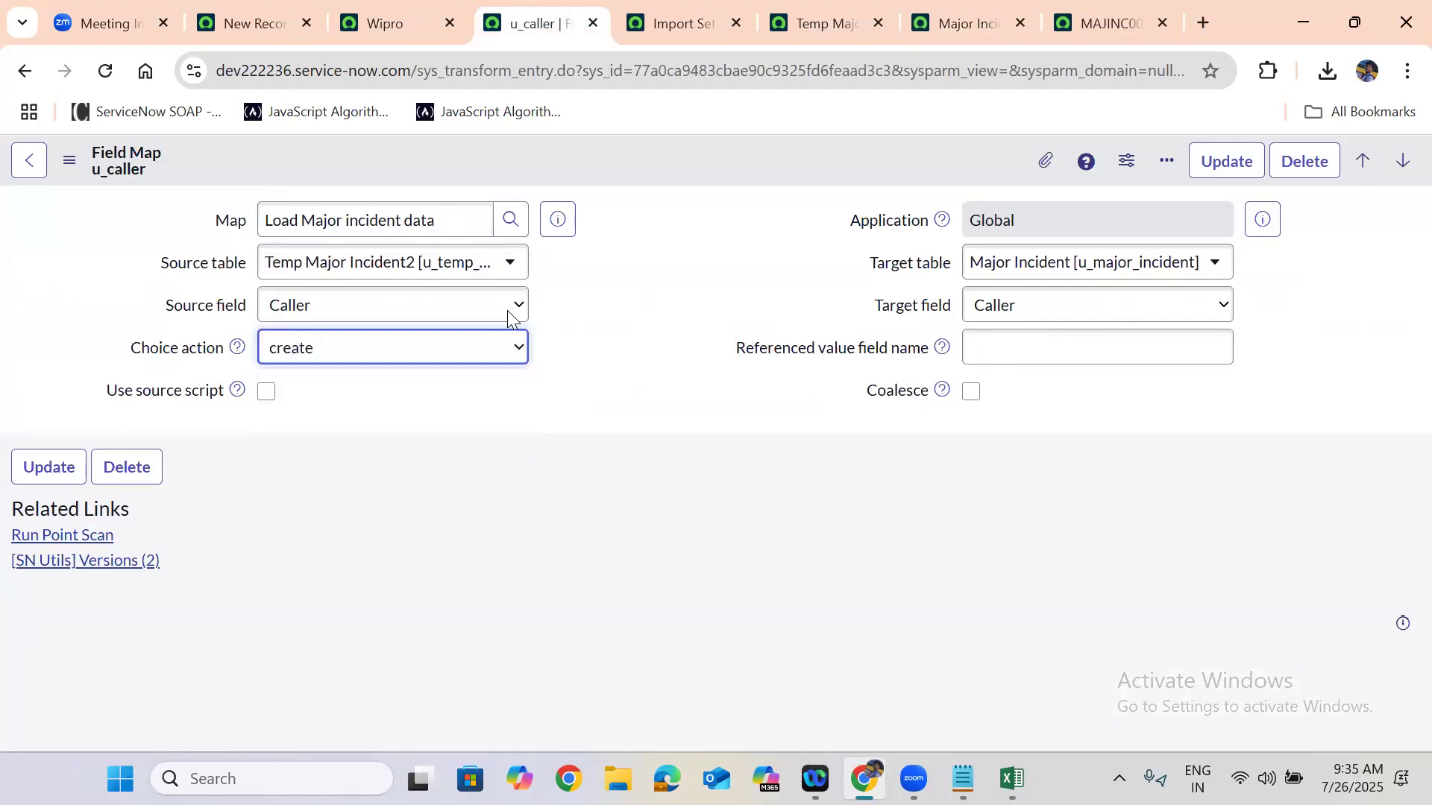
right_click(625, 153)
left_click(681, 166)
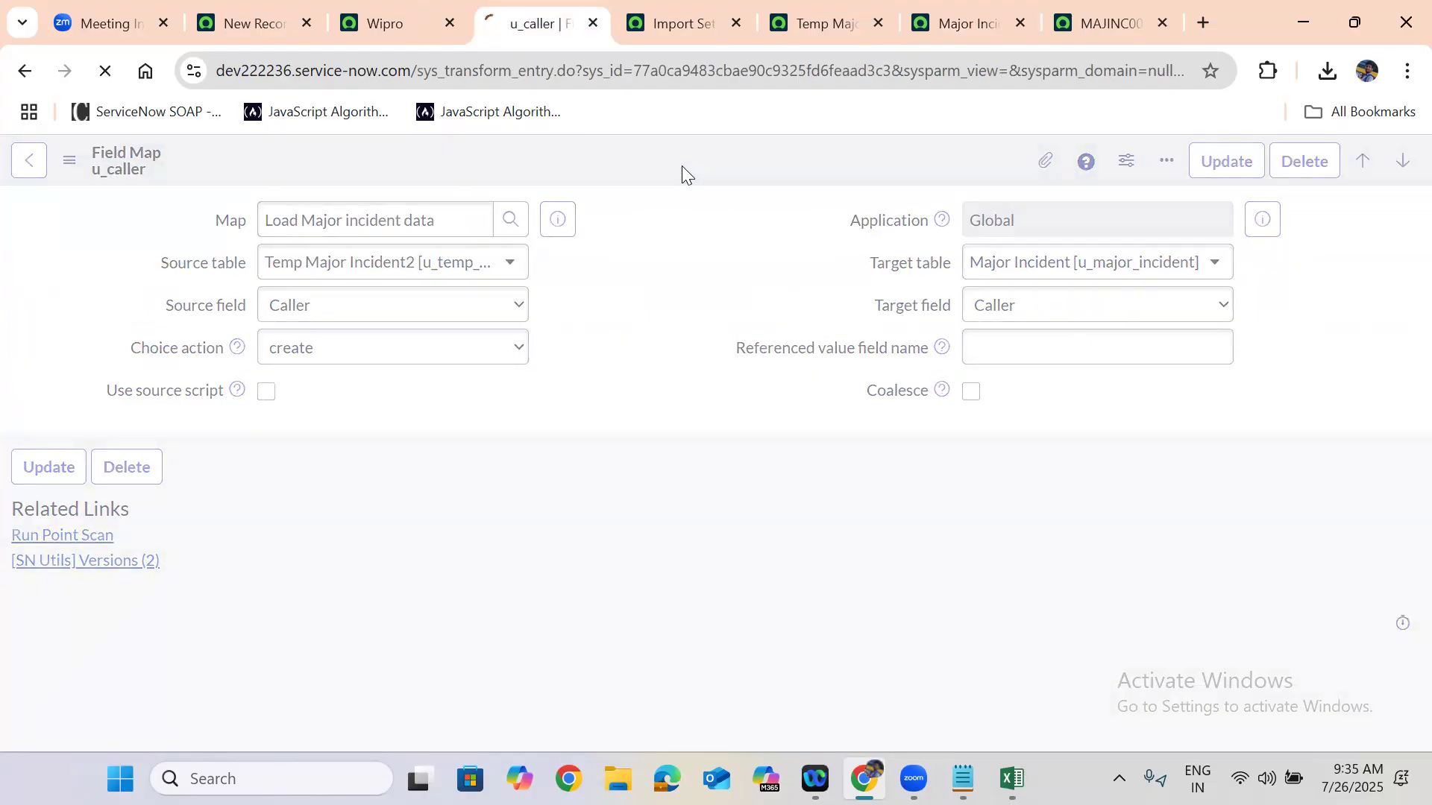
Recheck the Caller user lookup on the Major Incident record, then open Load Data from the navigator
left_click(1111, 9)
left_click(502, 330)
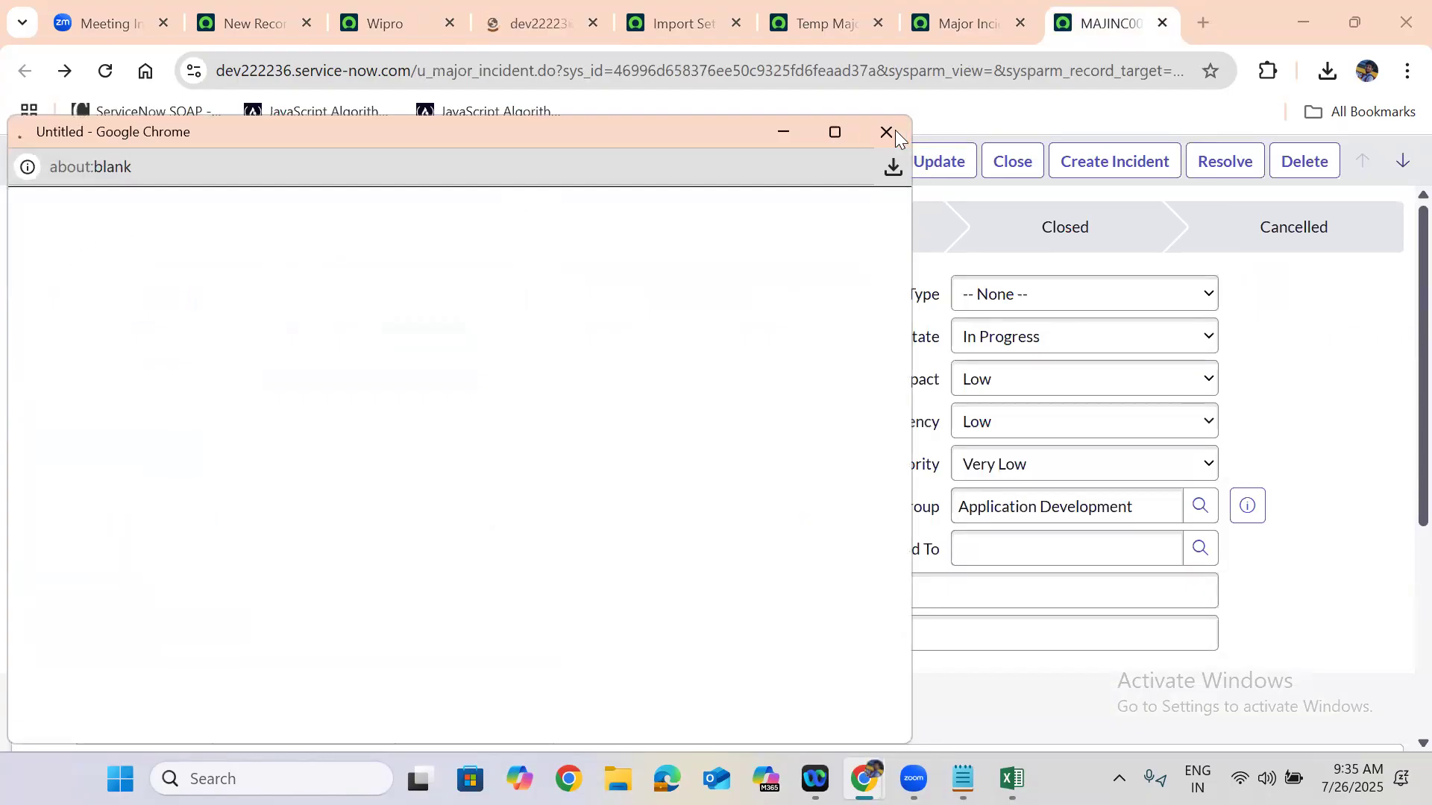
left_click(524, 1)
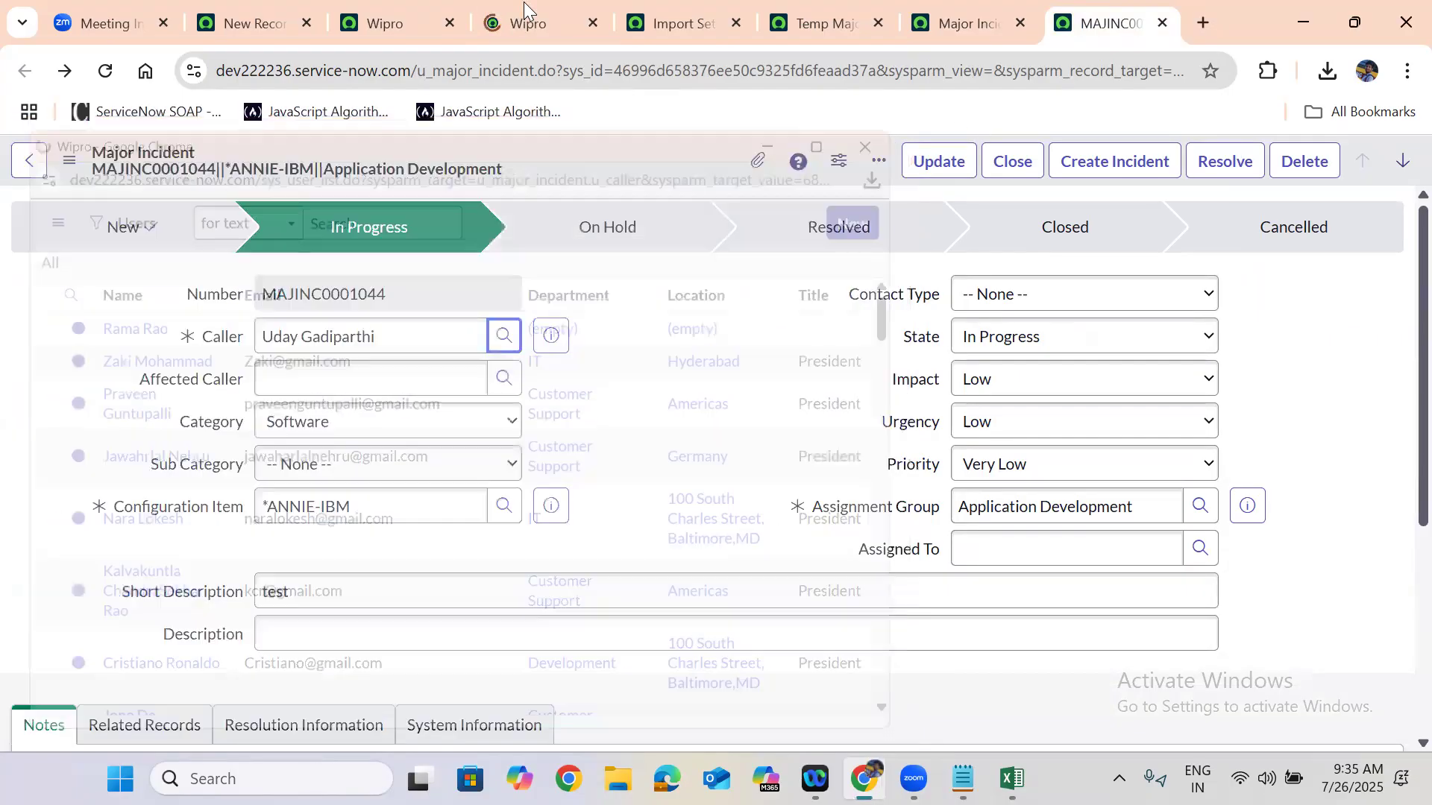
left_click(251, 3)
left_click(125, 167)
left_click(98, 426)
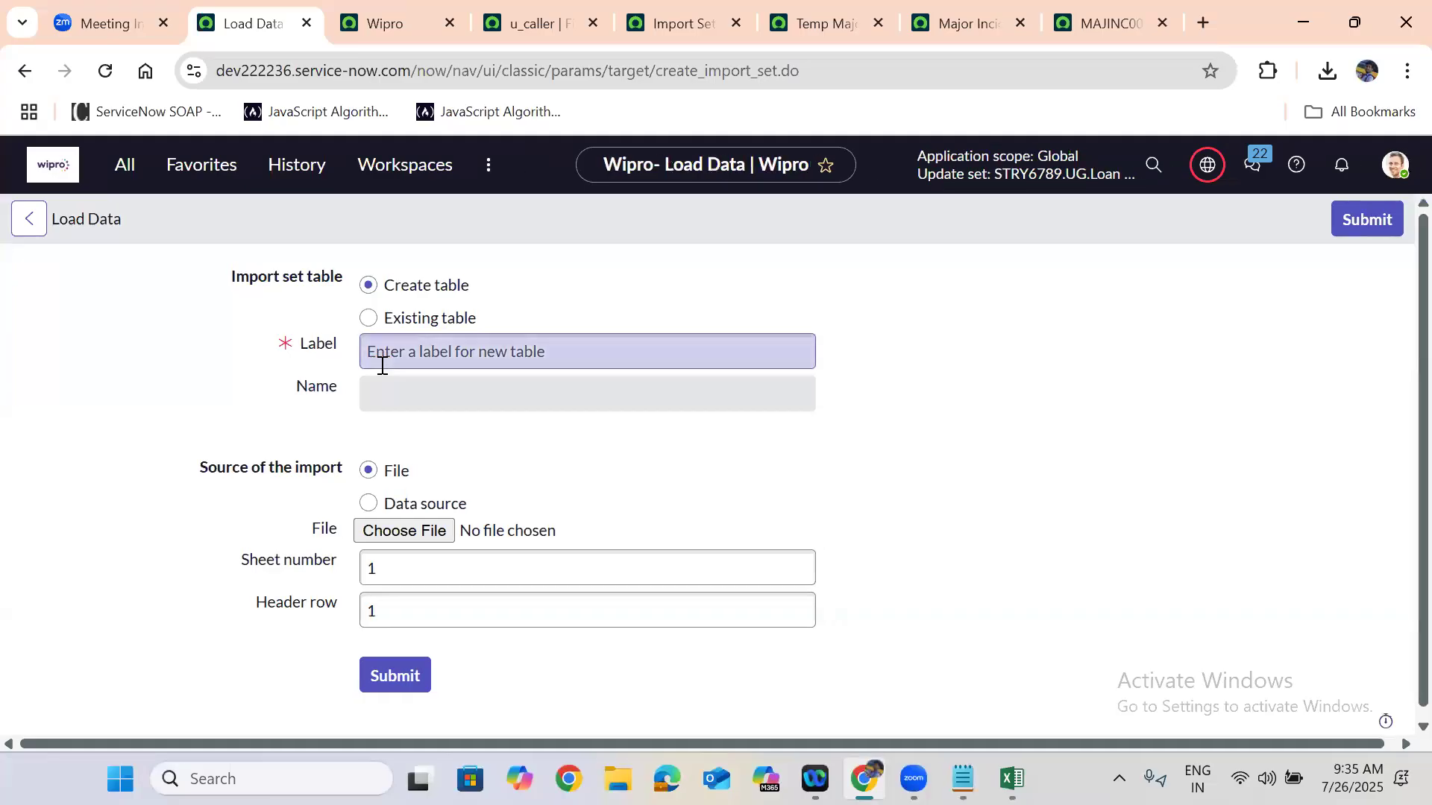
Load the u_major_incident file into existing table Temp Major Incident2 and submit the import
left_click(368, 318)
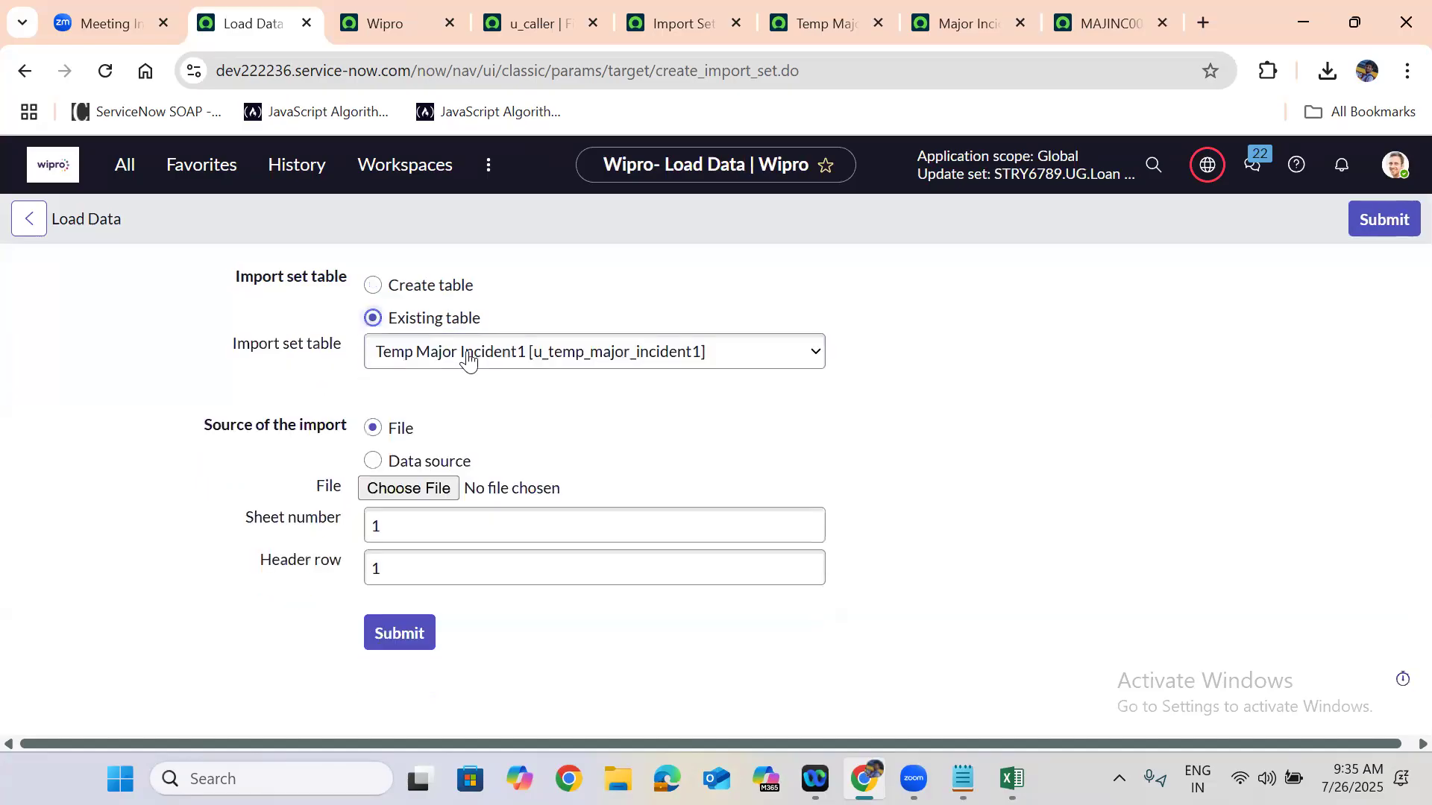
left_click(542, 358)
key("Down")
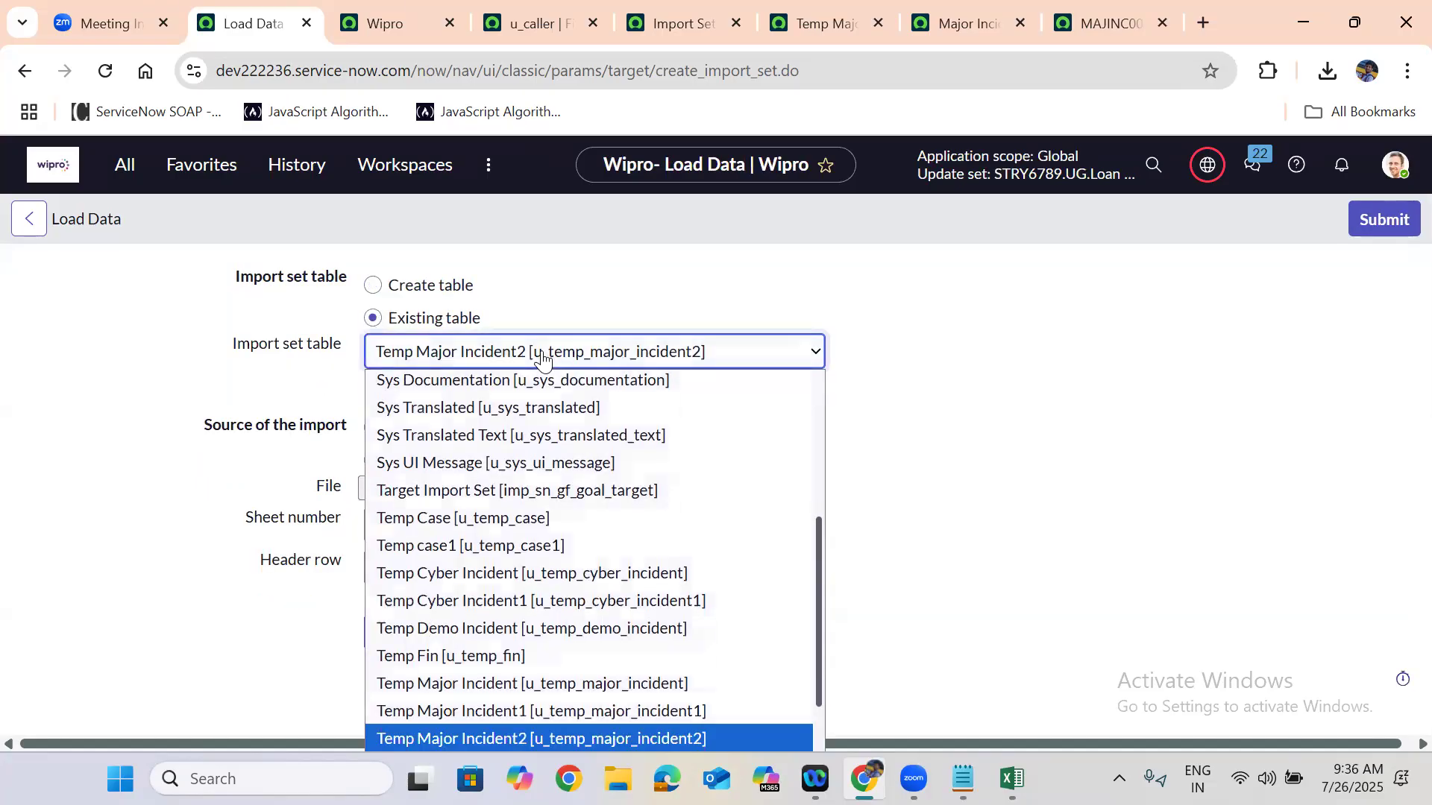
key("Return")
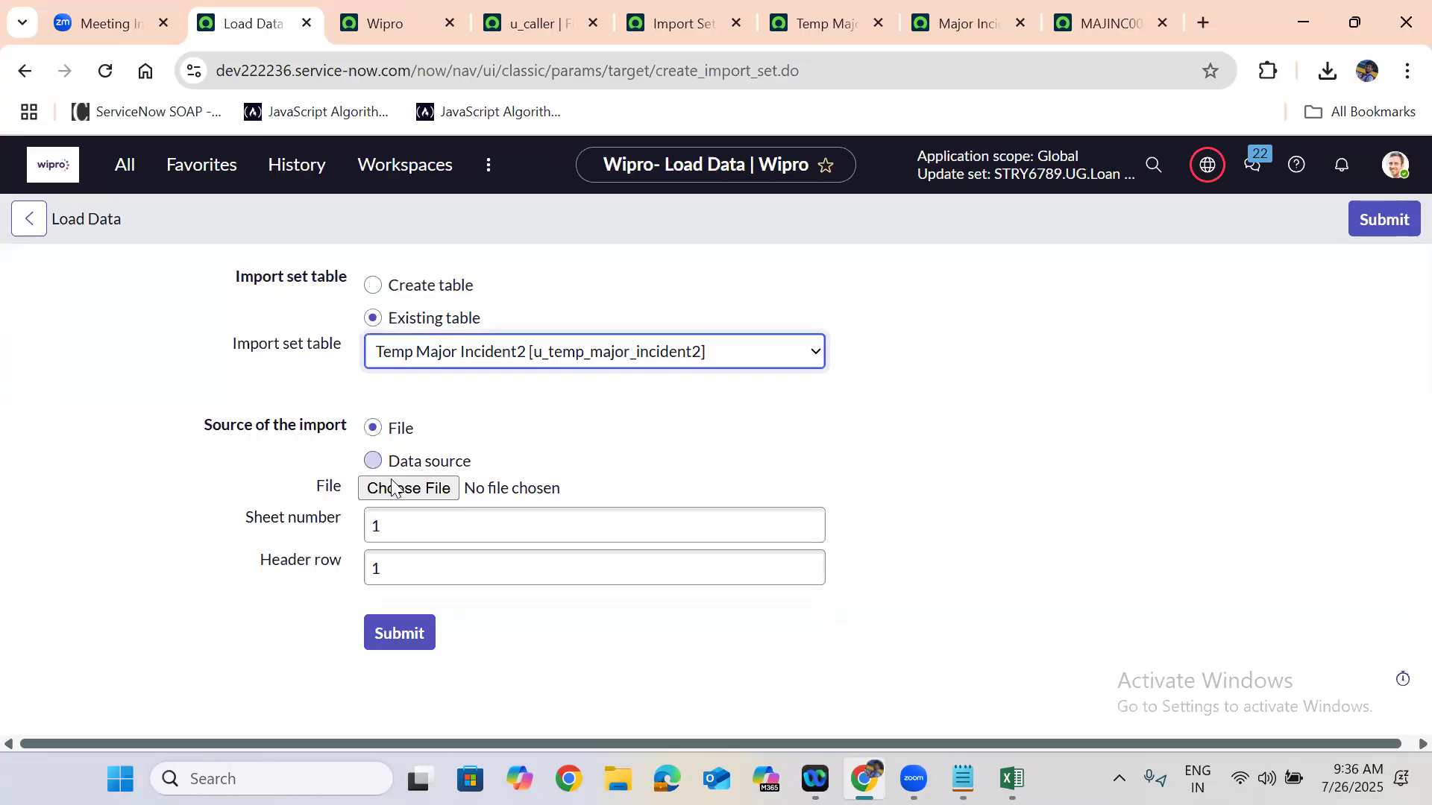
left_click(415, 492)
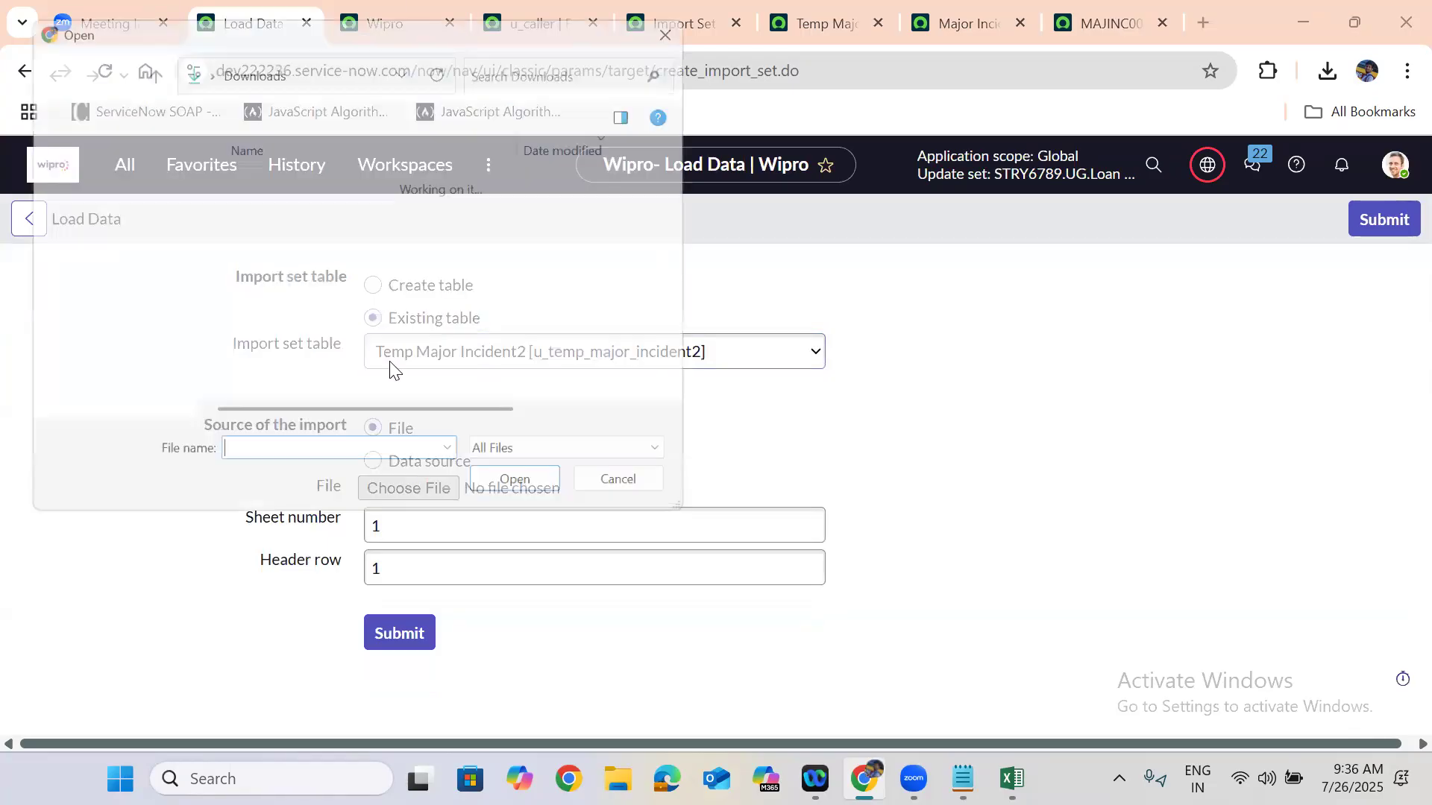
left_click(294, 209)
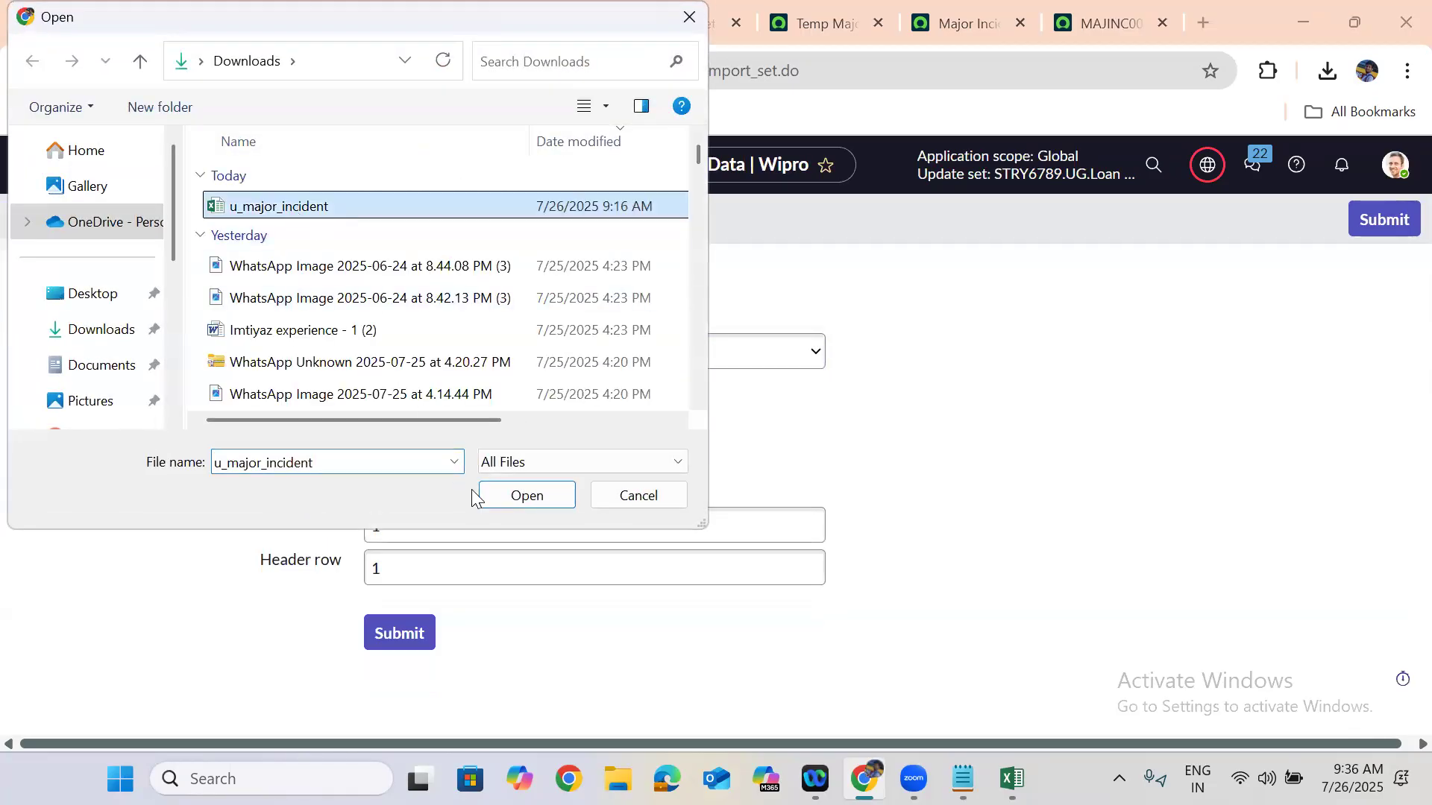
left_click(528, 496)
left_click(400, 634)
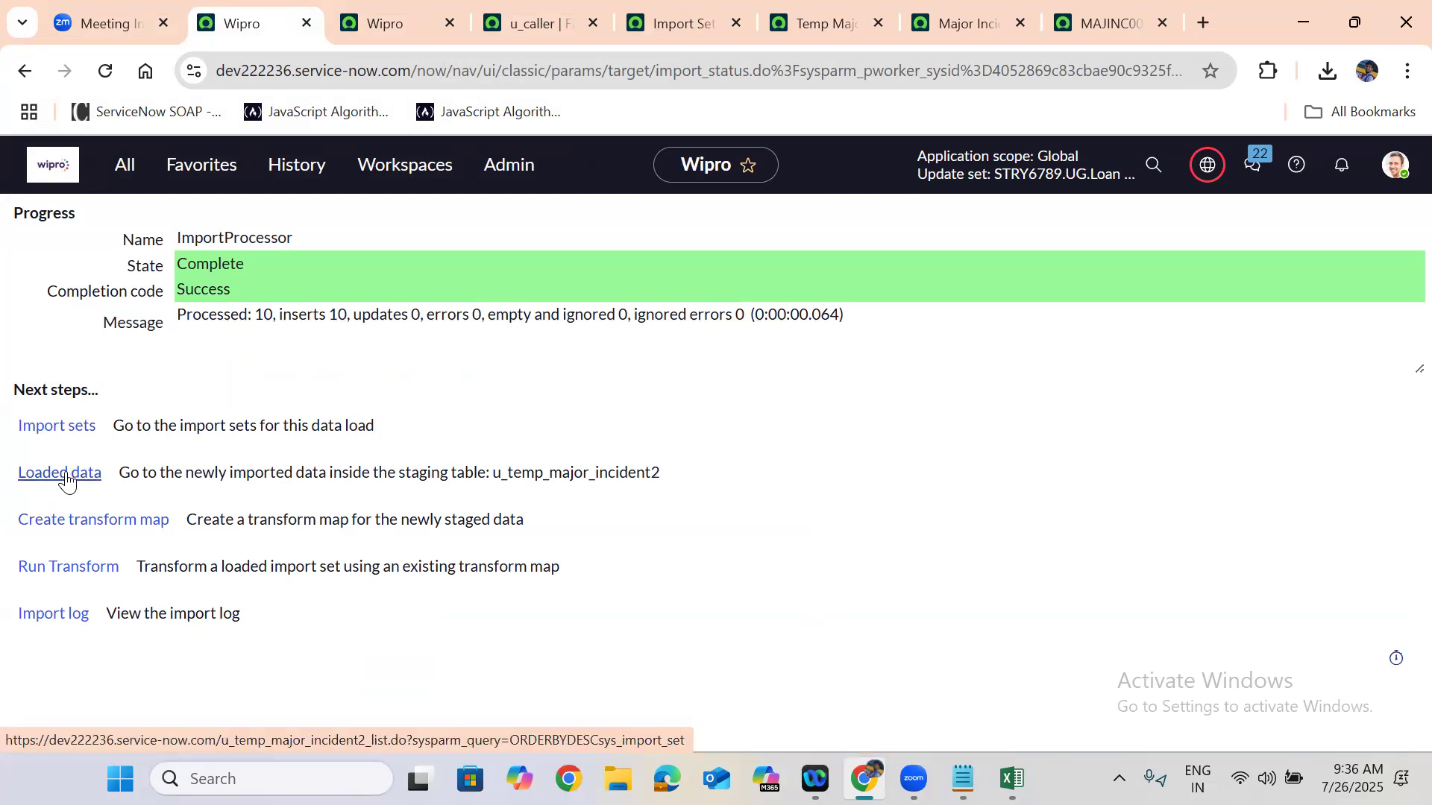
Transform import set ISET0011111 with the Load Major incident data map and review its 10 inserts
left_click(56, 573)
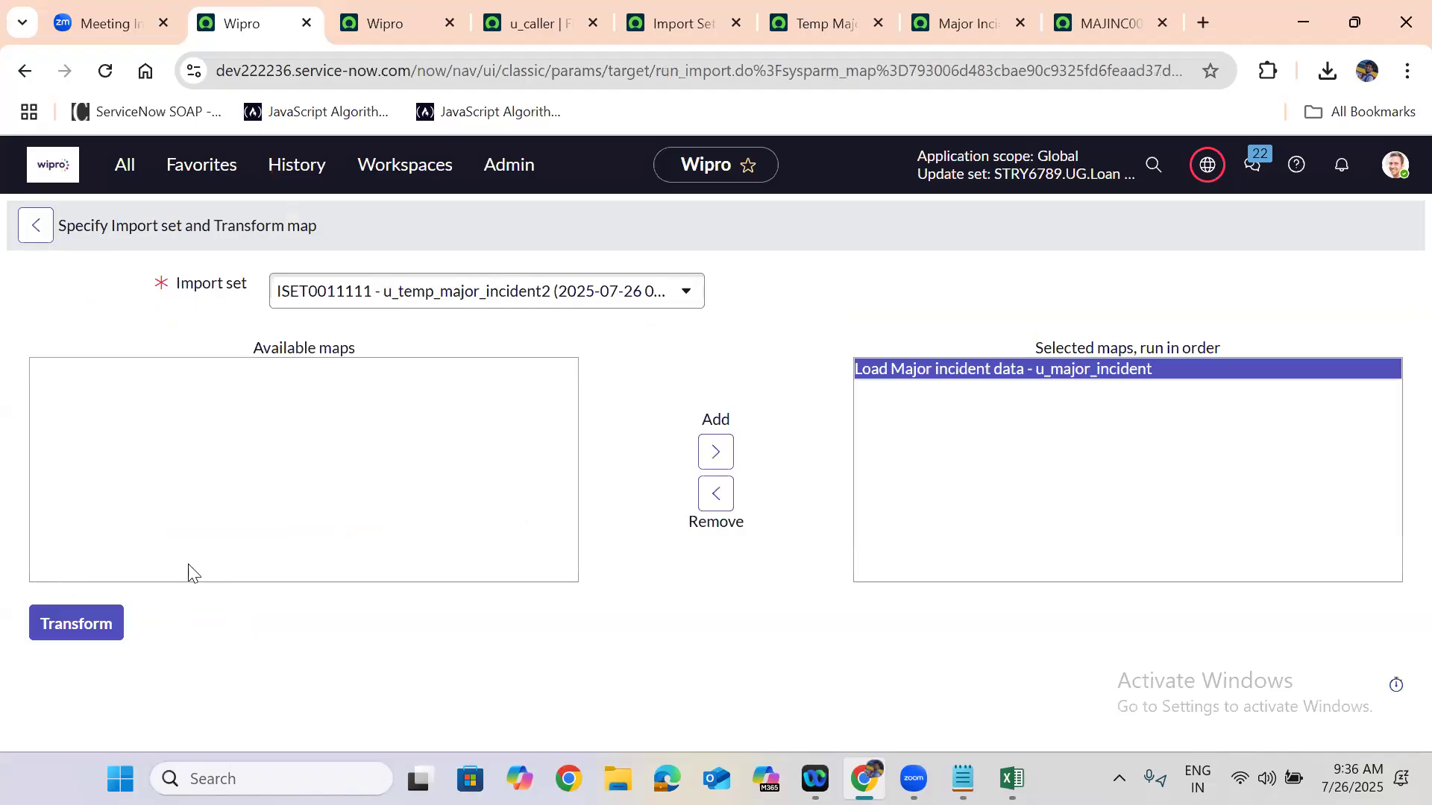
left_click(93, 624)
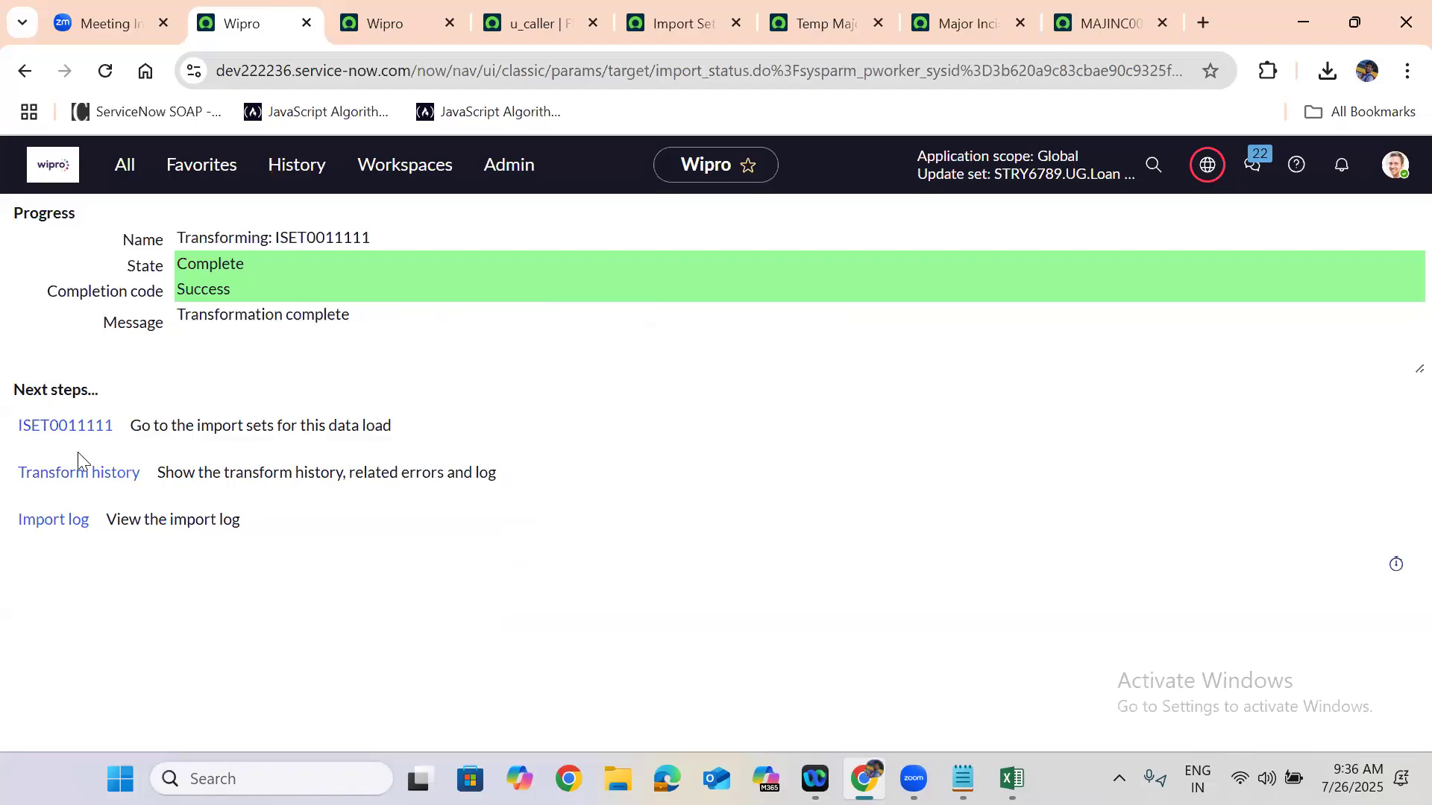
left_click(66, 473)
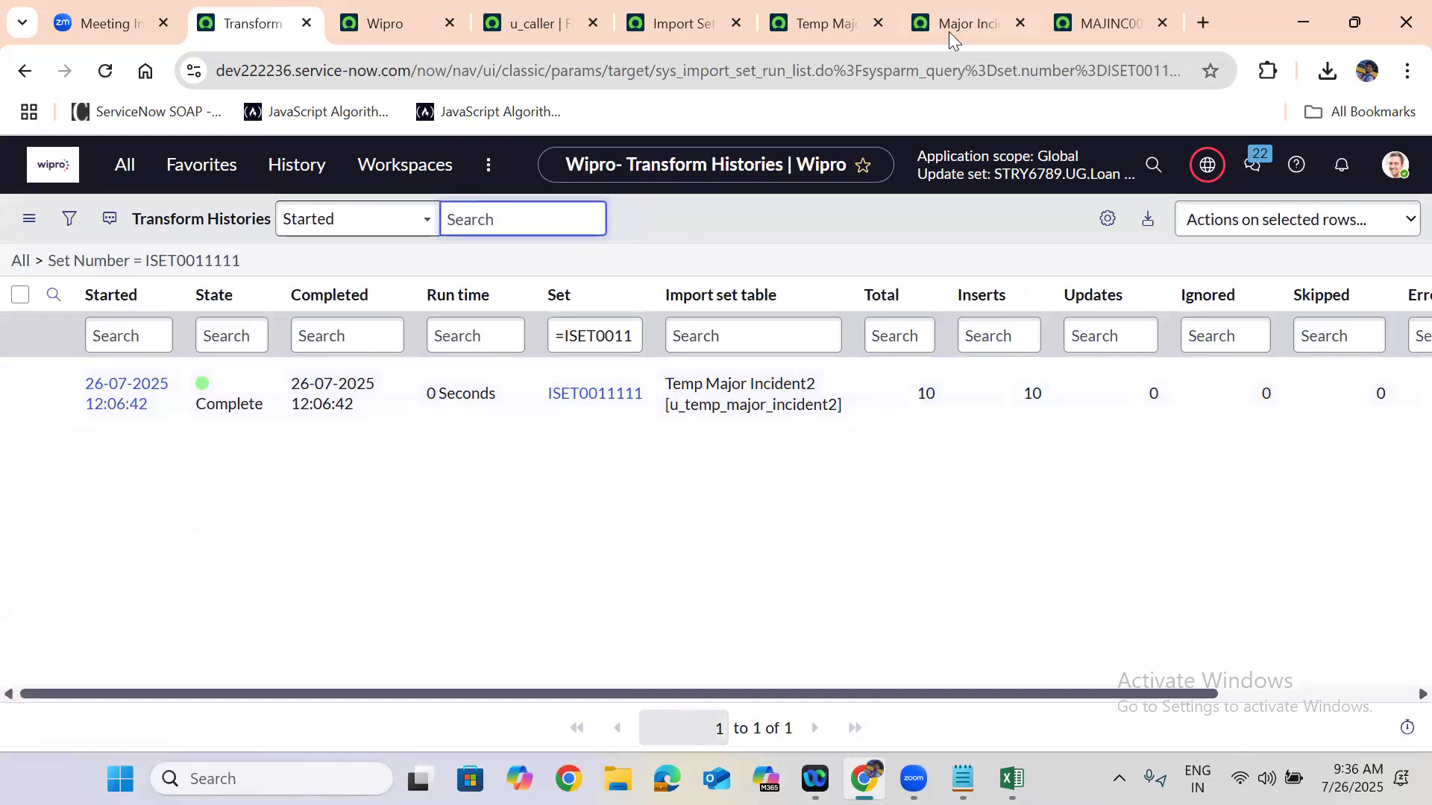
left_click(949, 31)
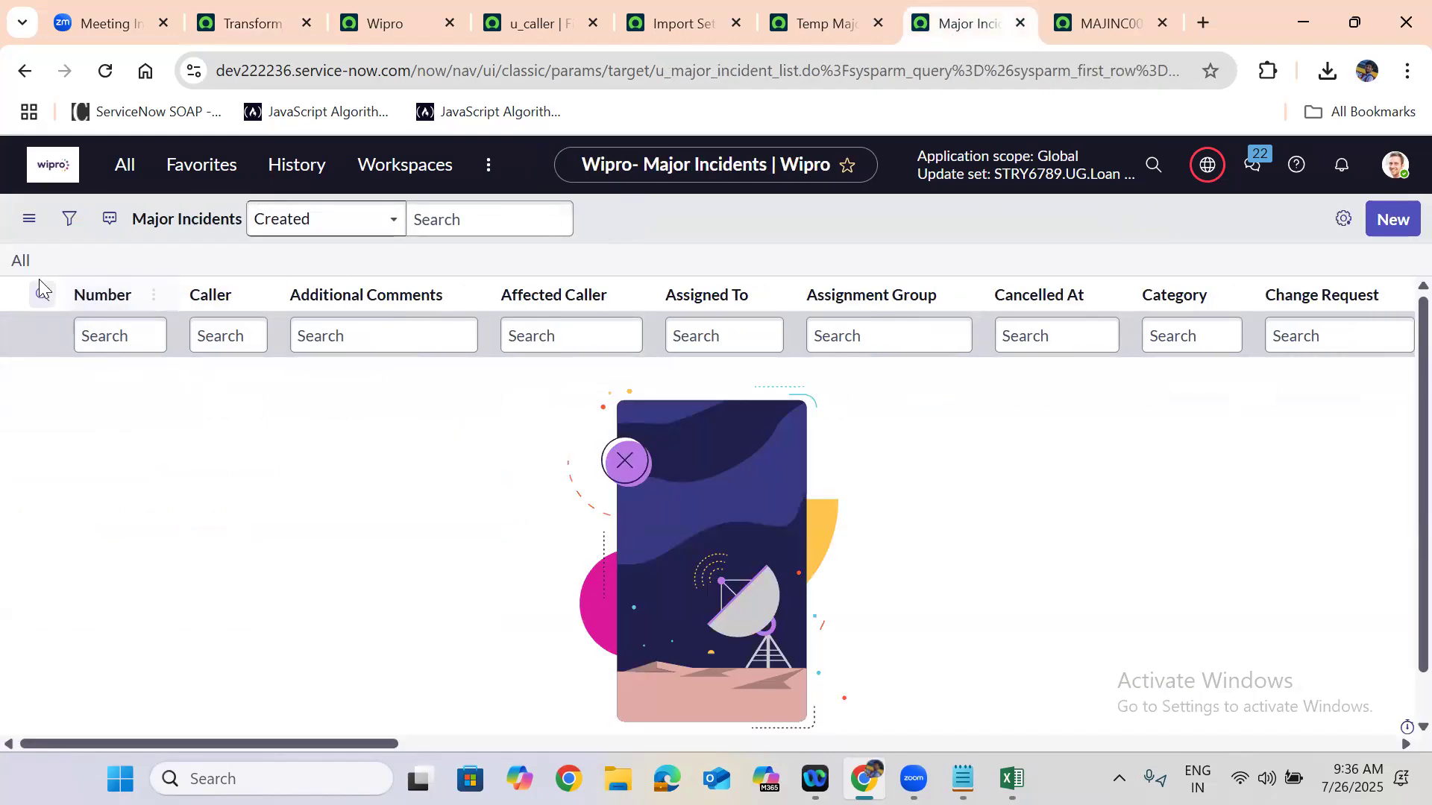
Delete the user record of the newest major incident's caller, confirming the deletion
left_click(21, 261)
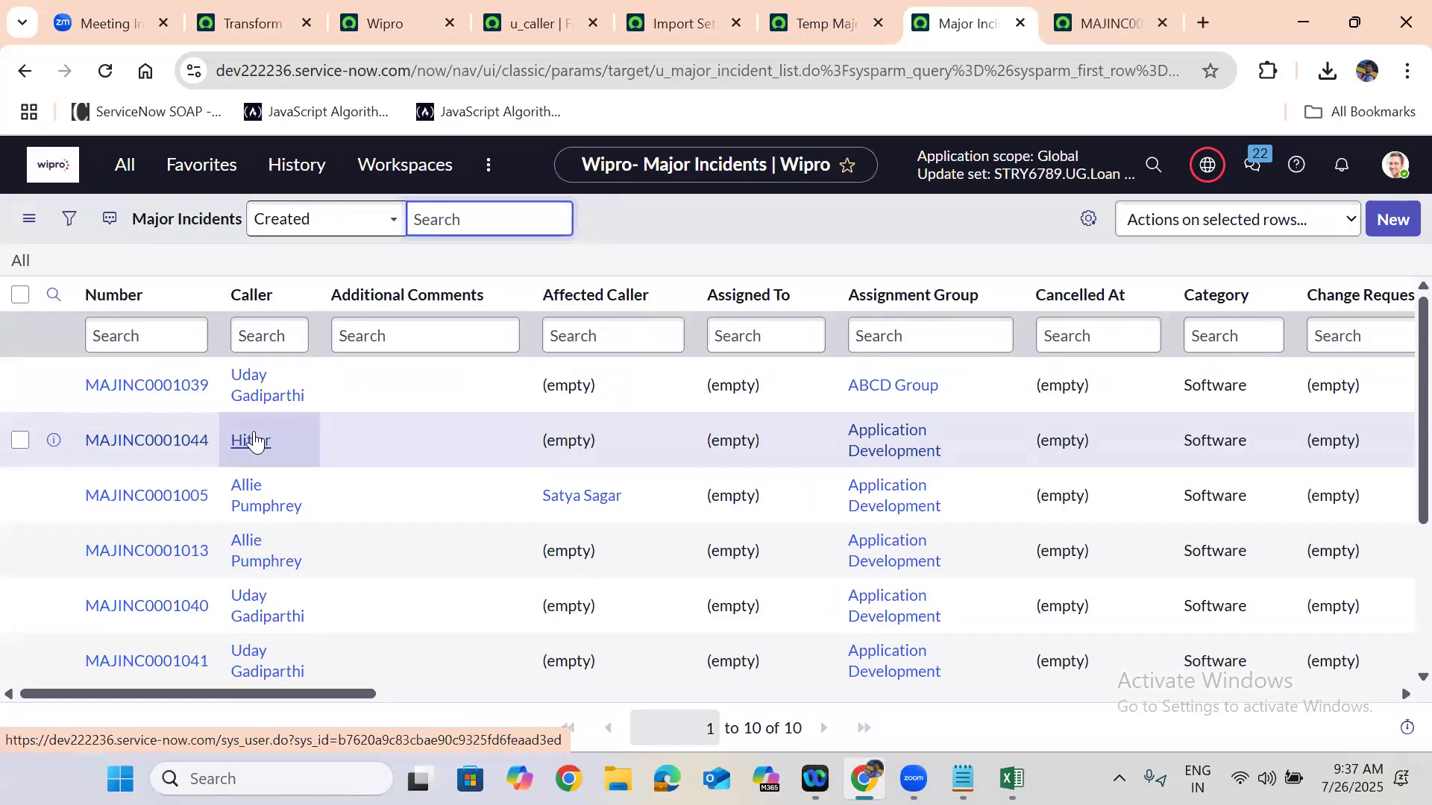
left_click(262, 449)
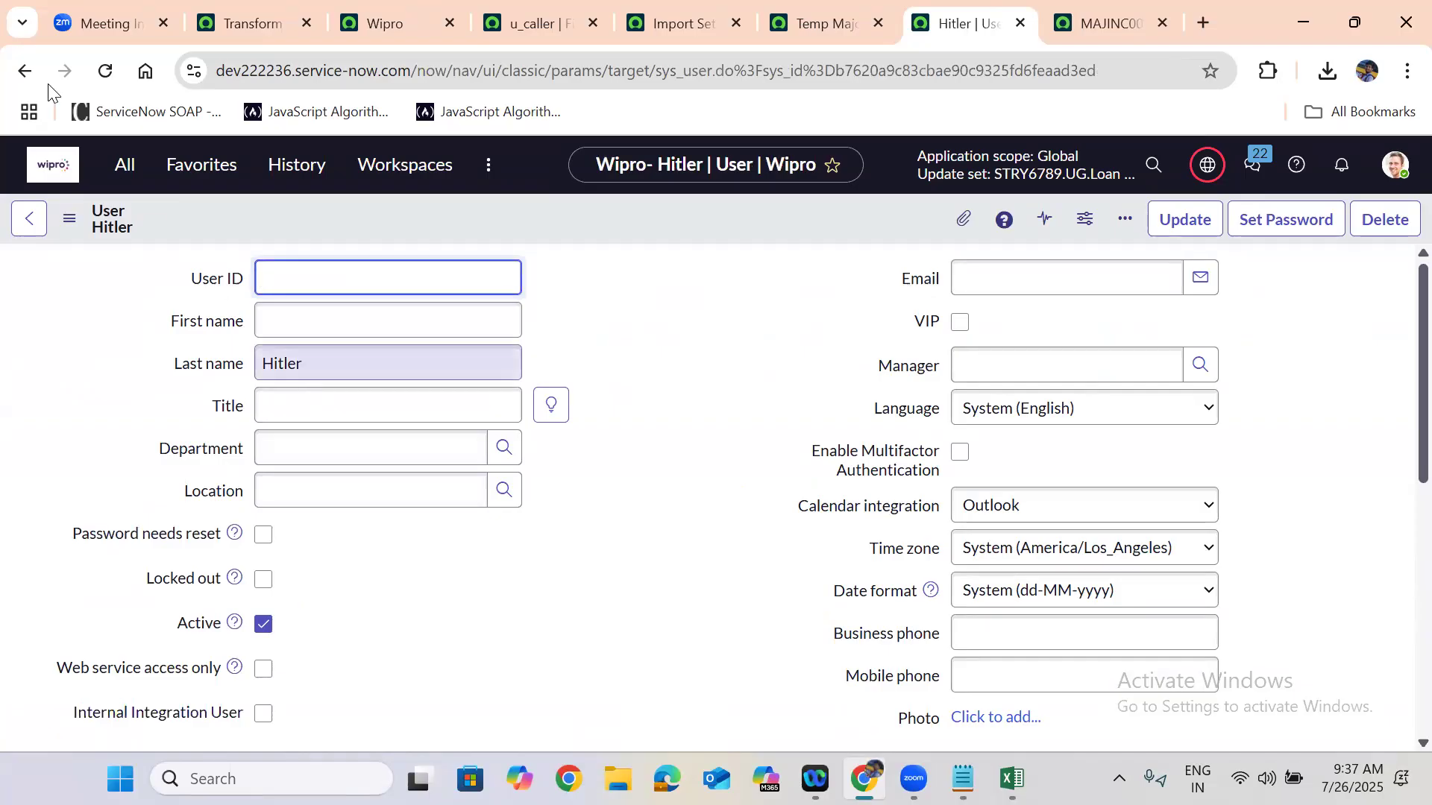
left_click(25, 71)
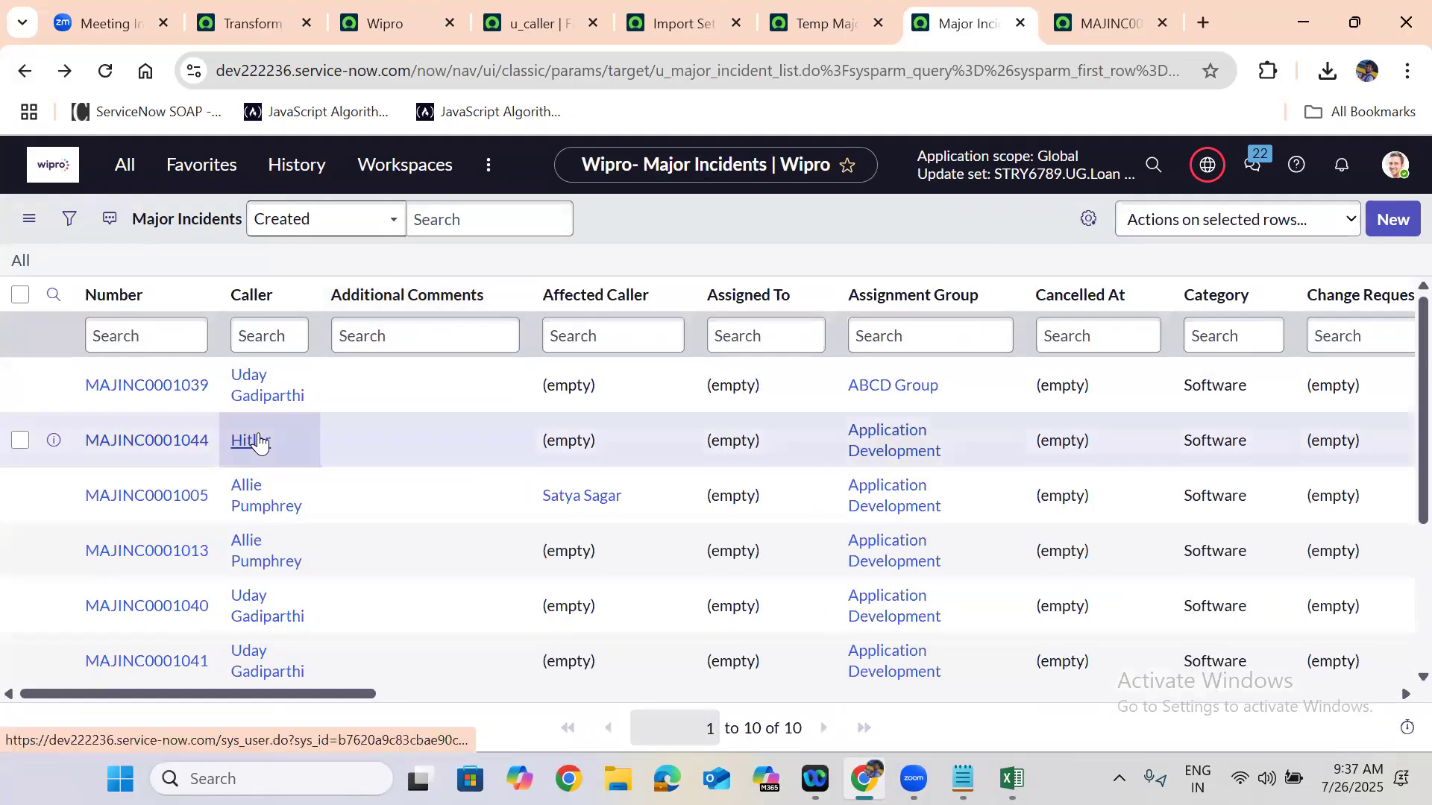
middle_click(258, 441)
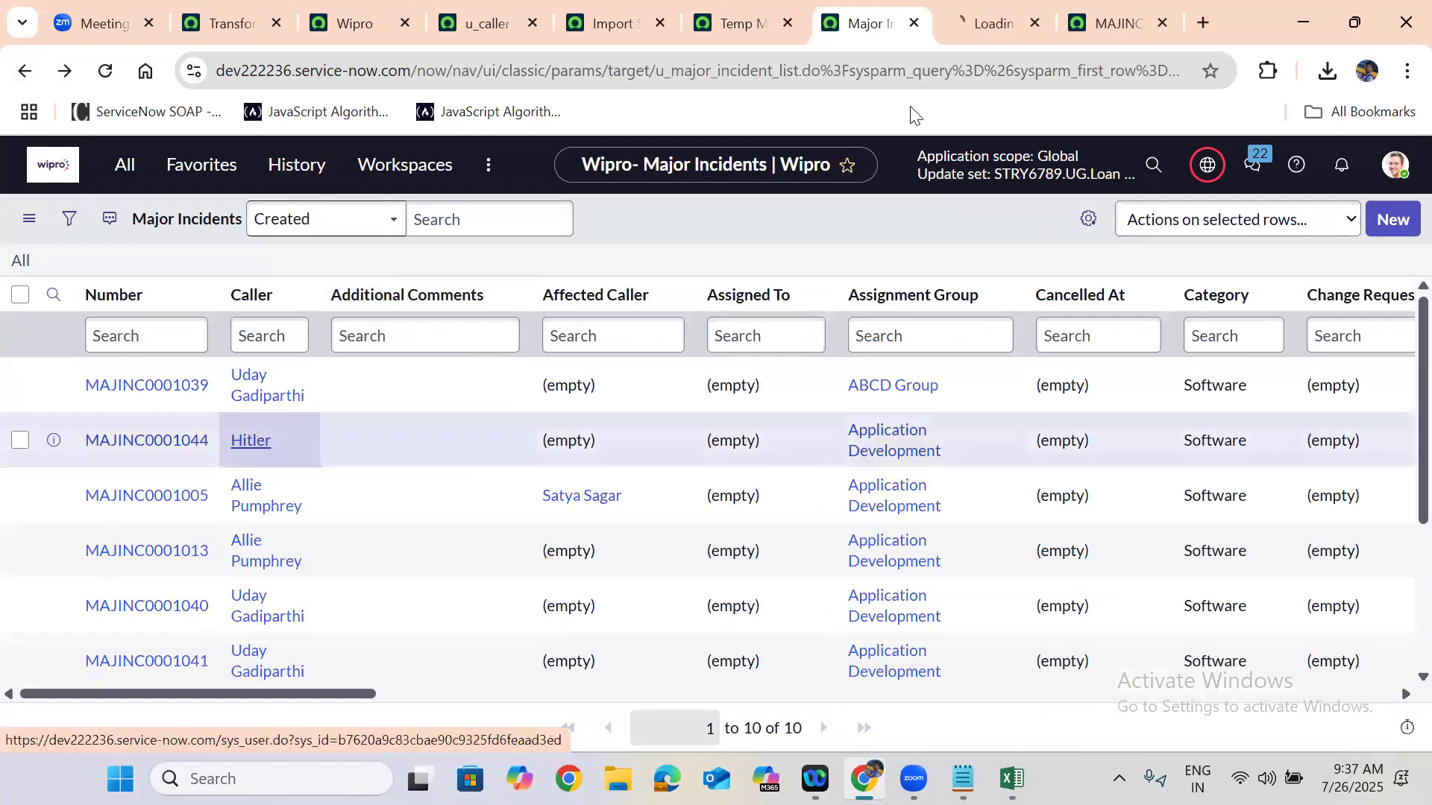
left_click(985, 4)
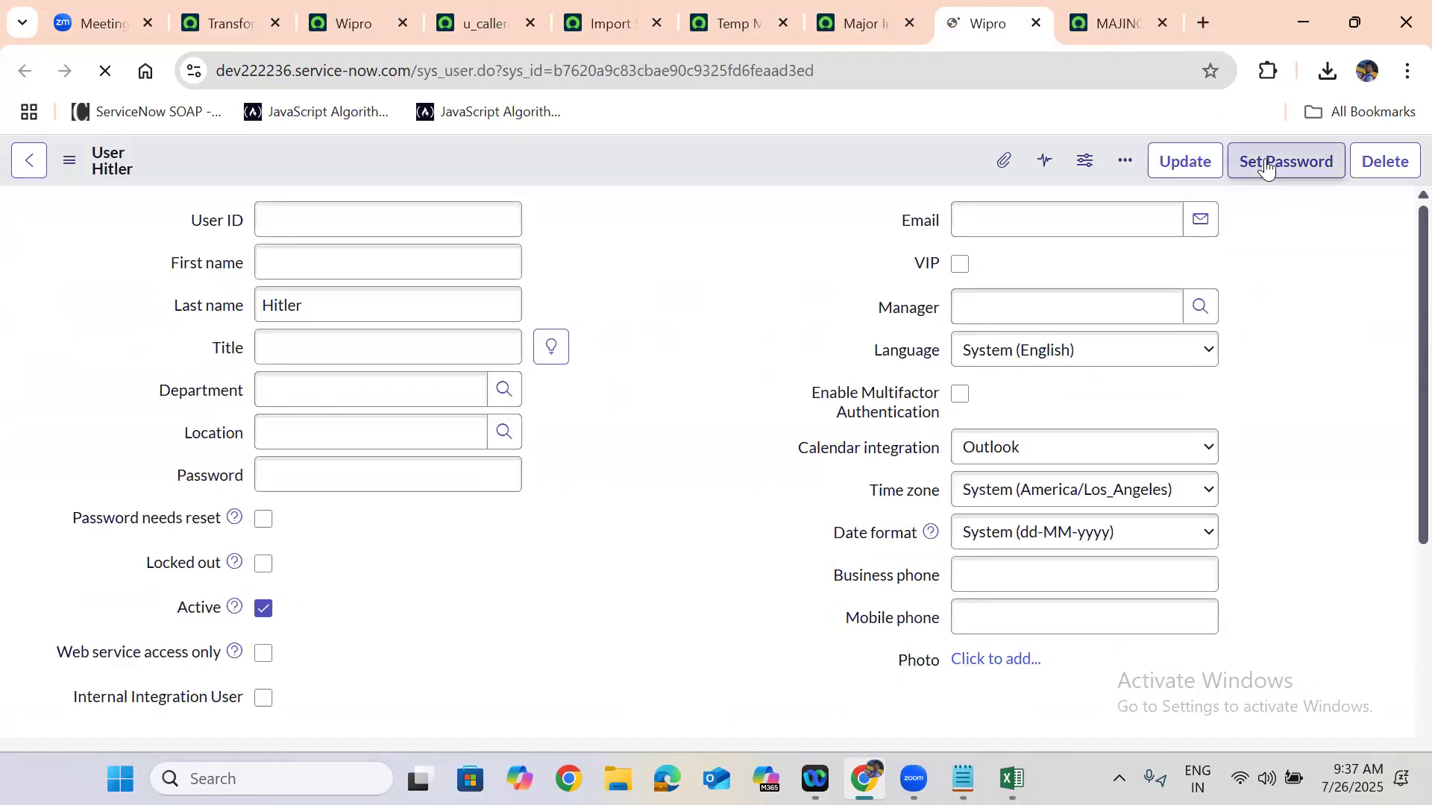
left_click(1386, 166)
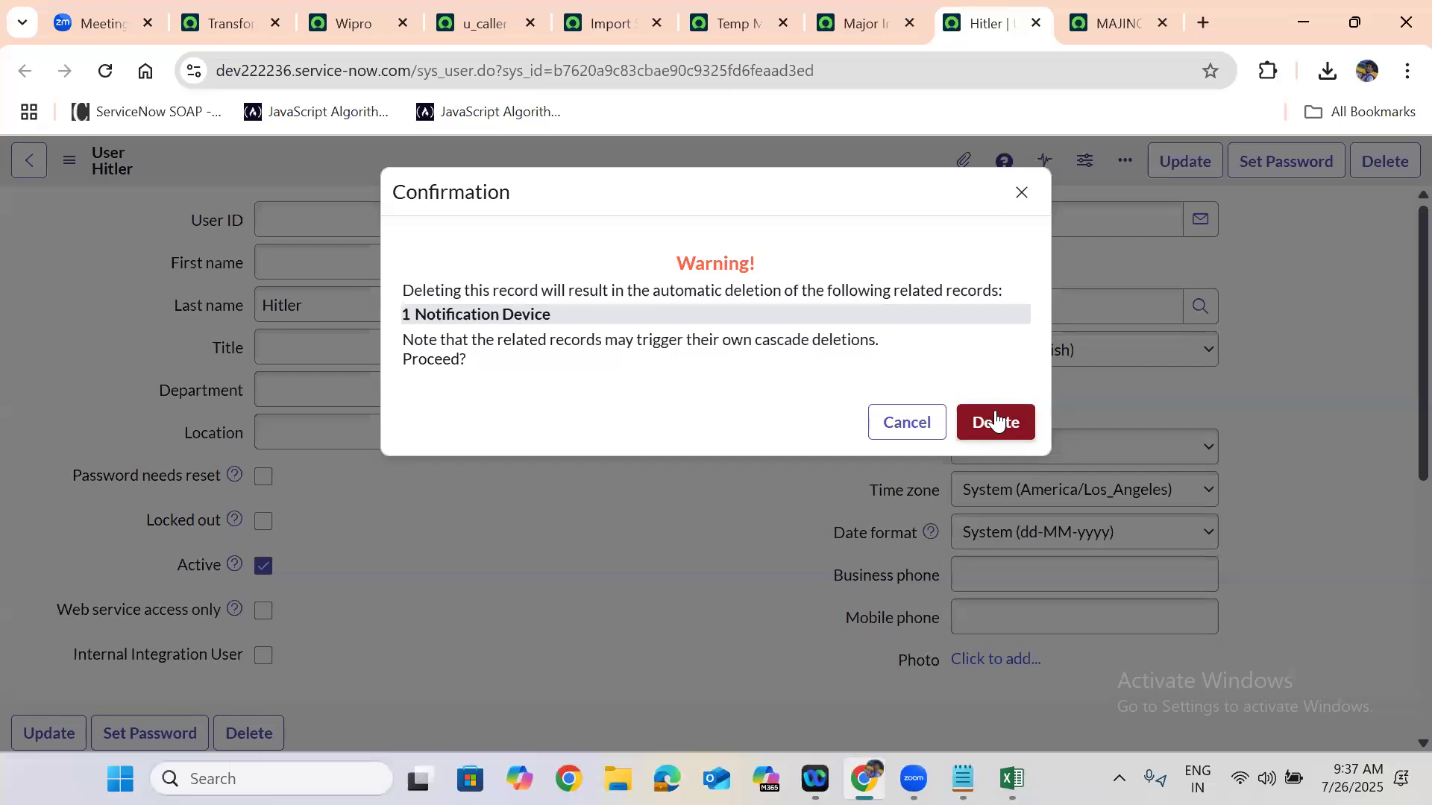
left_click(995, 421)
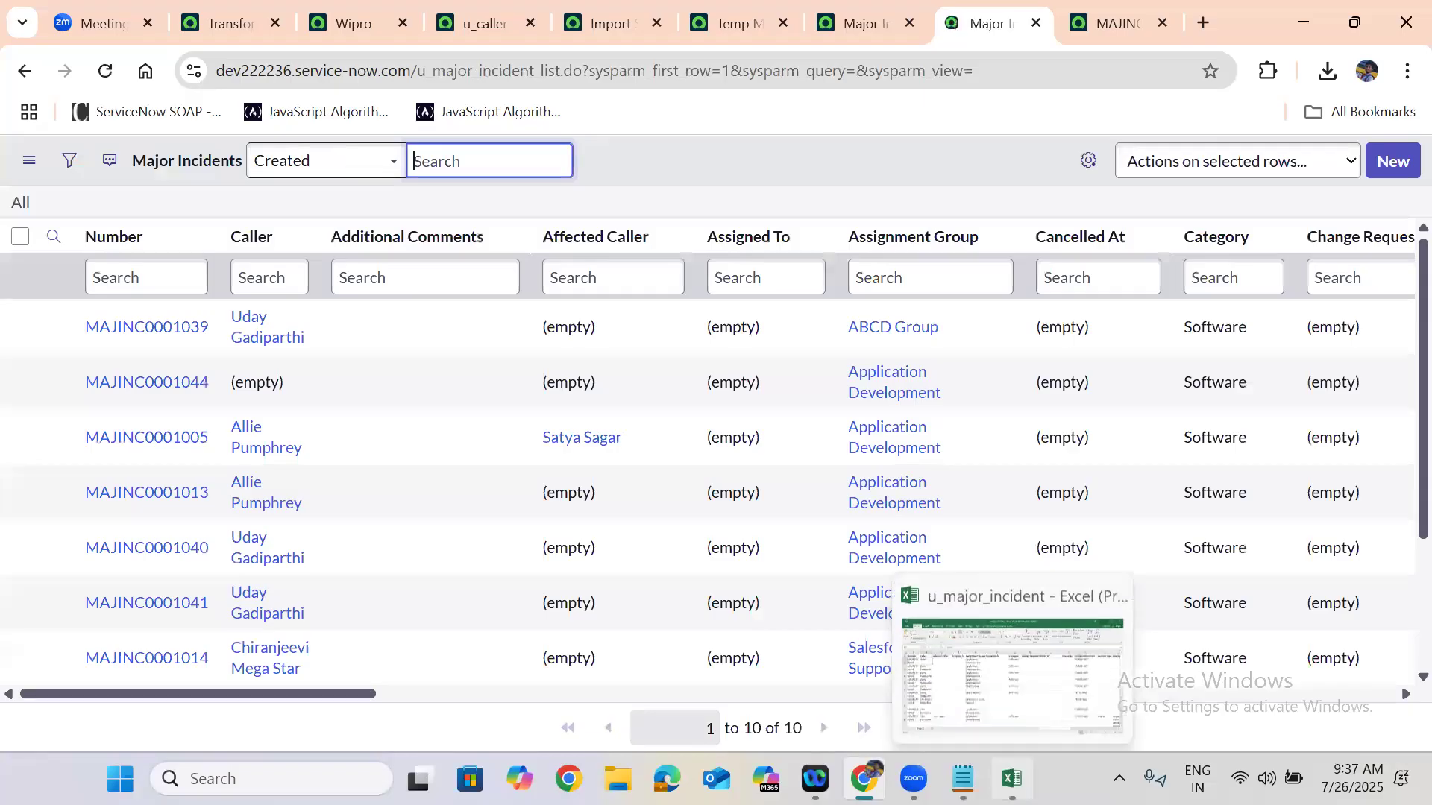
Check the exported incident spreadsheet in Excel, then go to the u_caller field map
left_click(1012, 778)
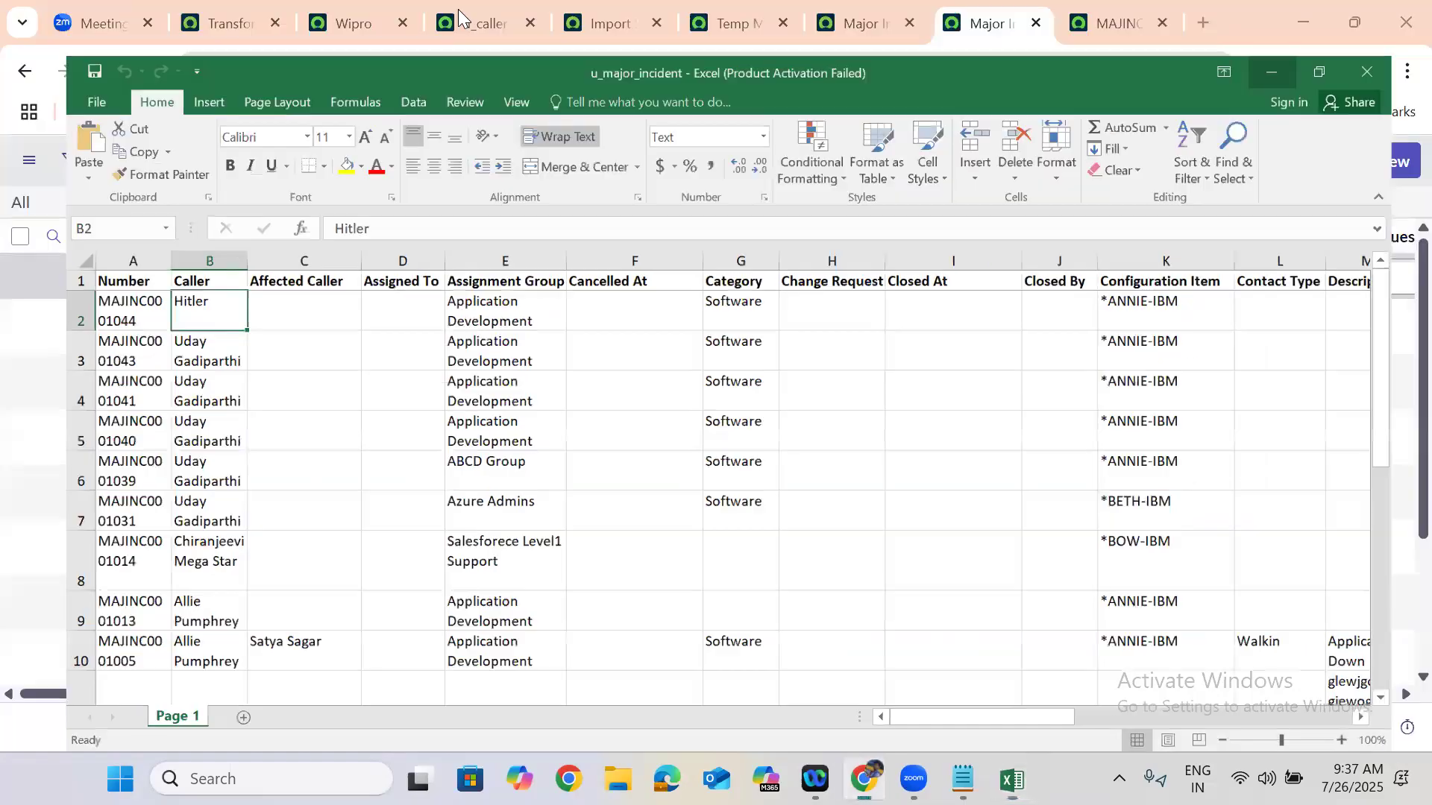
left_click(458, 9)
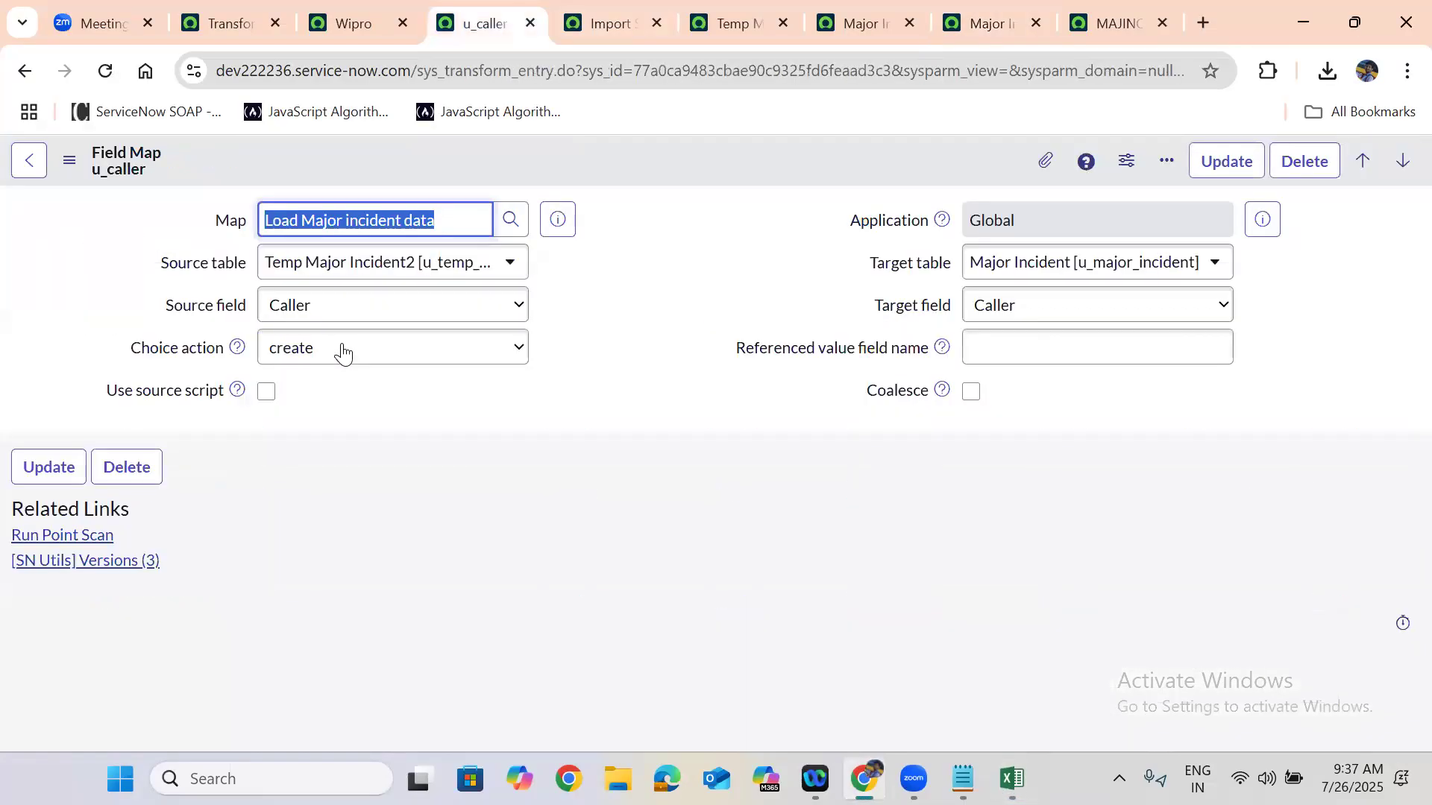
left_click(342, 351)
Set the u_caller field map's choice action to ignore, save it, and return to Excel
left_click(314, 436)
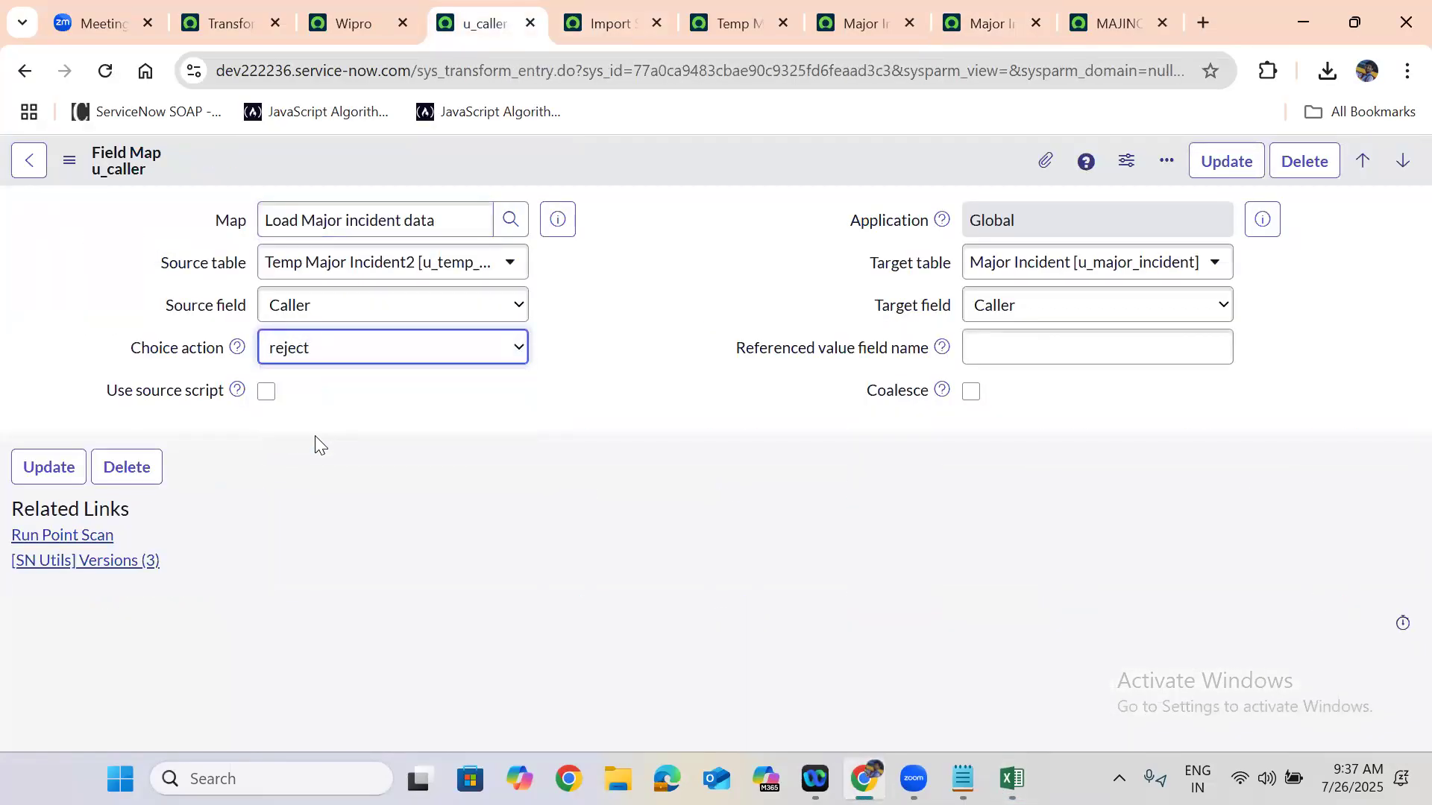
left_click(277, 355)
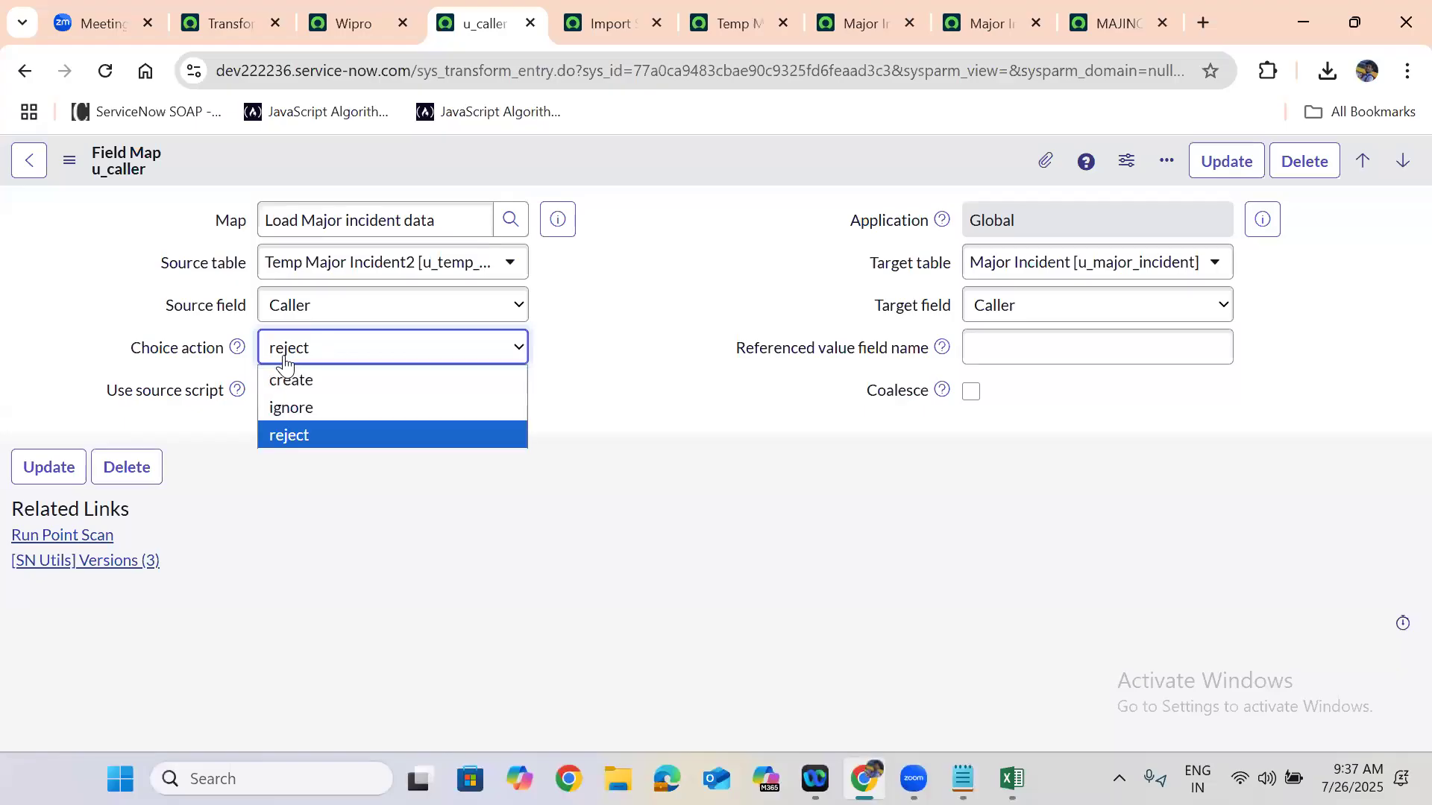
left_click(311, 389)
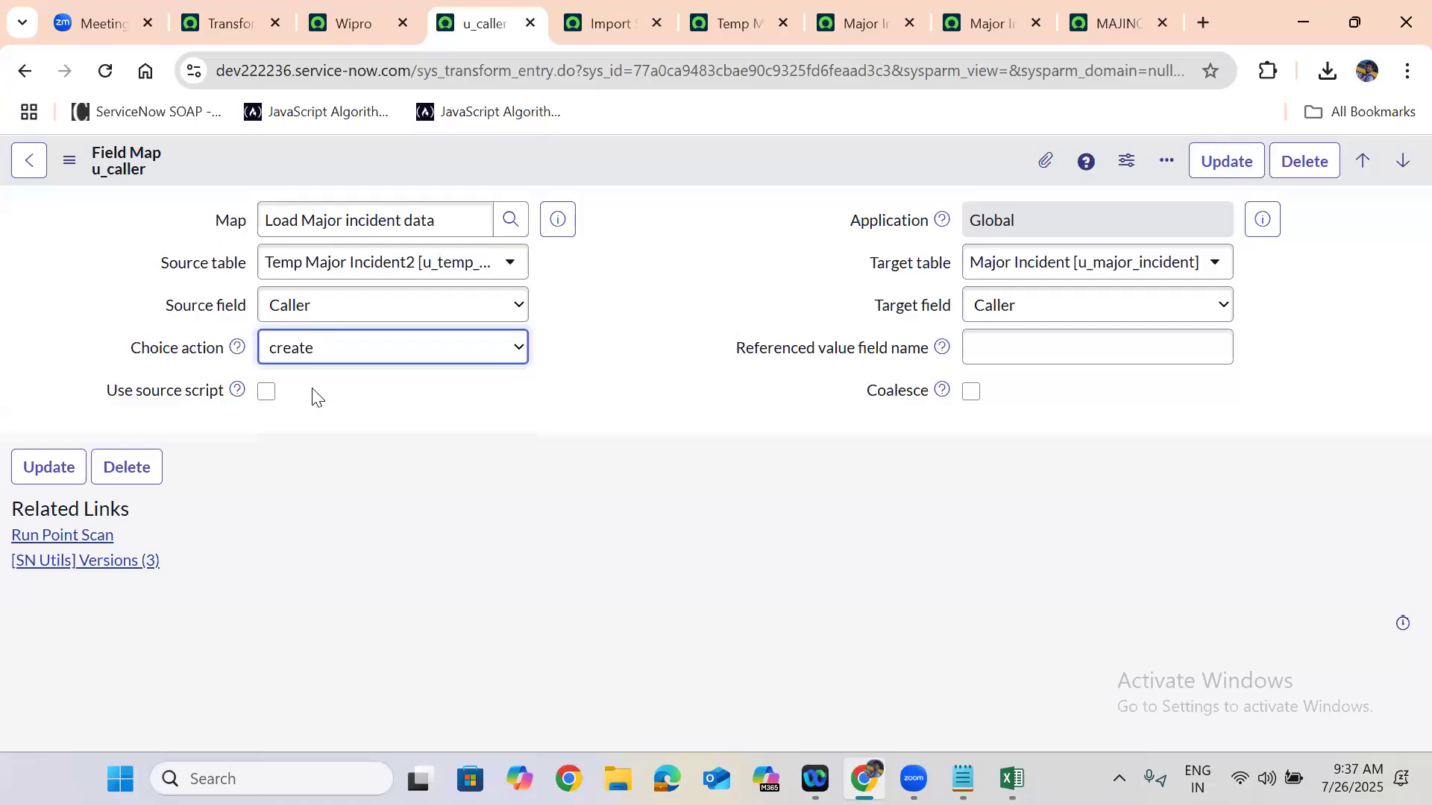
left_click(352, 346)
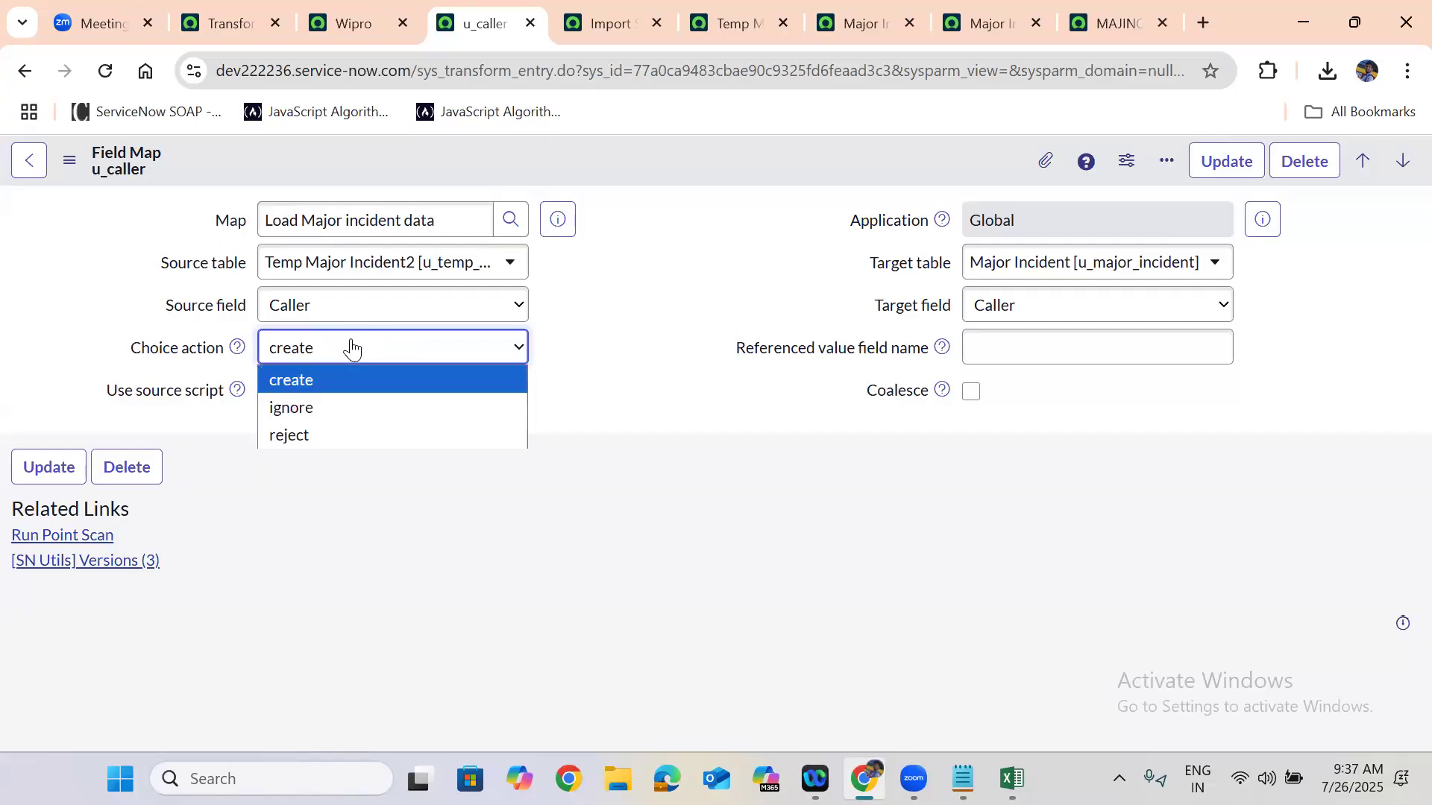
left_click(336, 412)
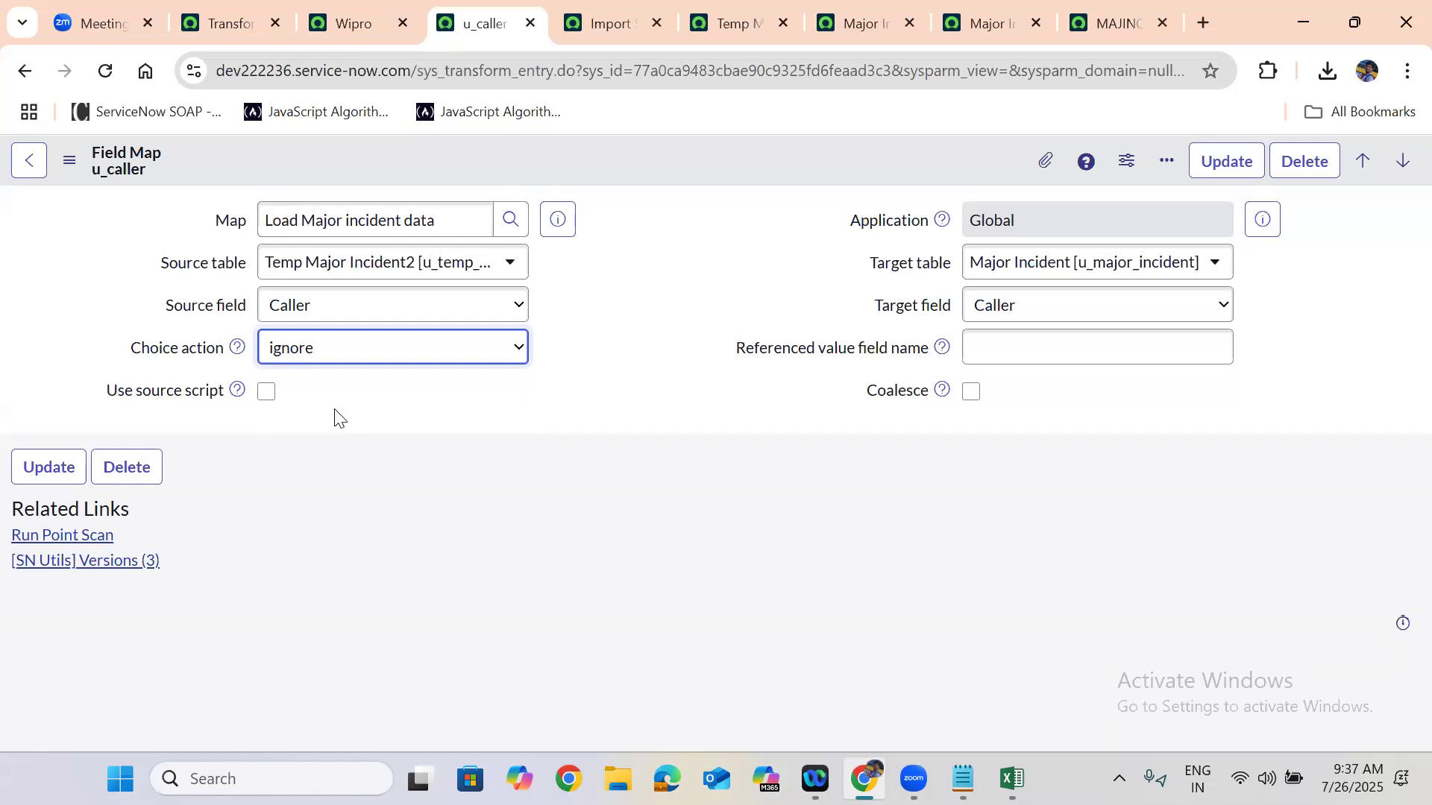
right_click(589, 150)
left_click(639, 164)
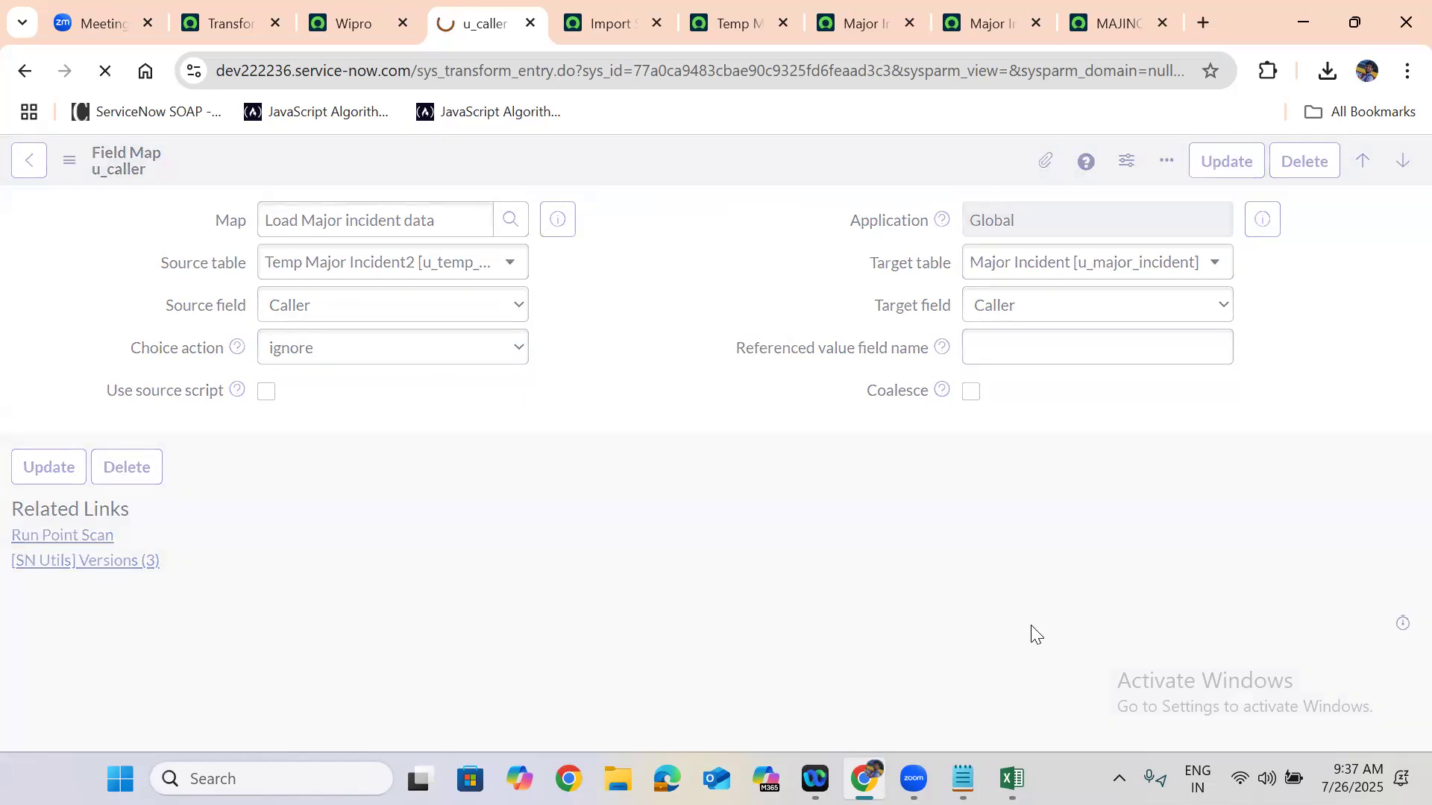
key("alt+Tab")
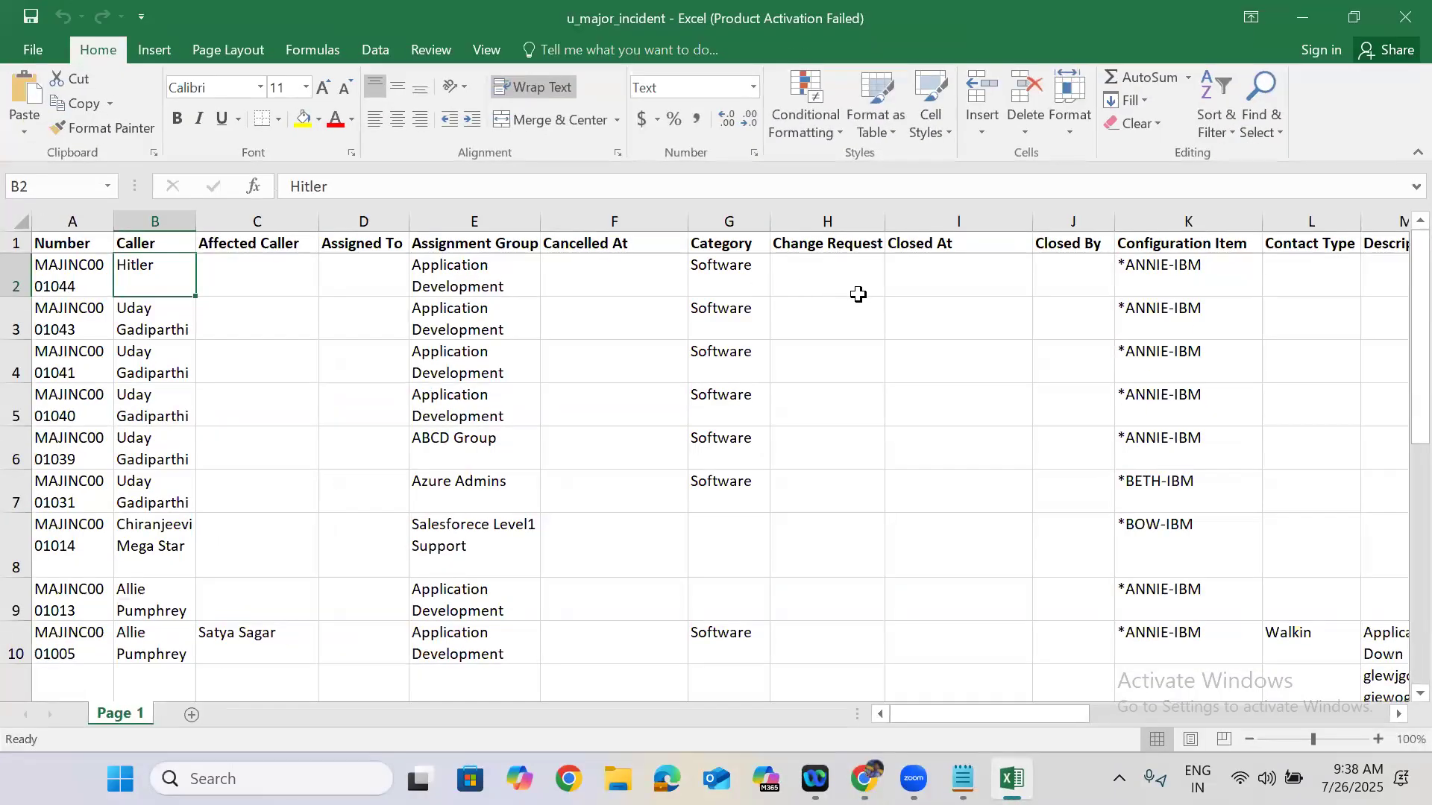
Renumber the Short Description column as a series from 'test 1' to 'test 10' (W2:W11)
left_click_drag(985, 716, 1268, 712)
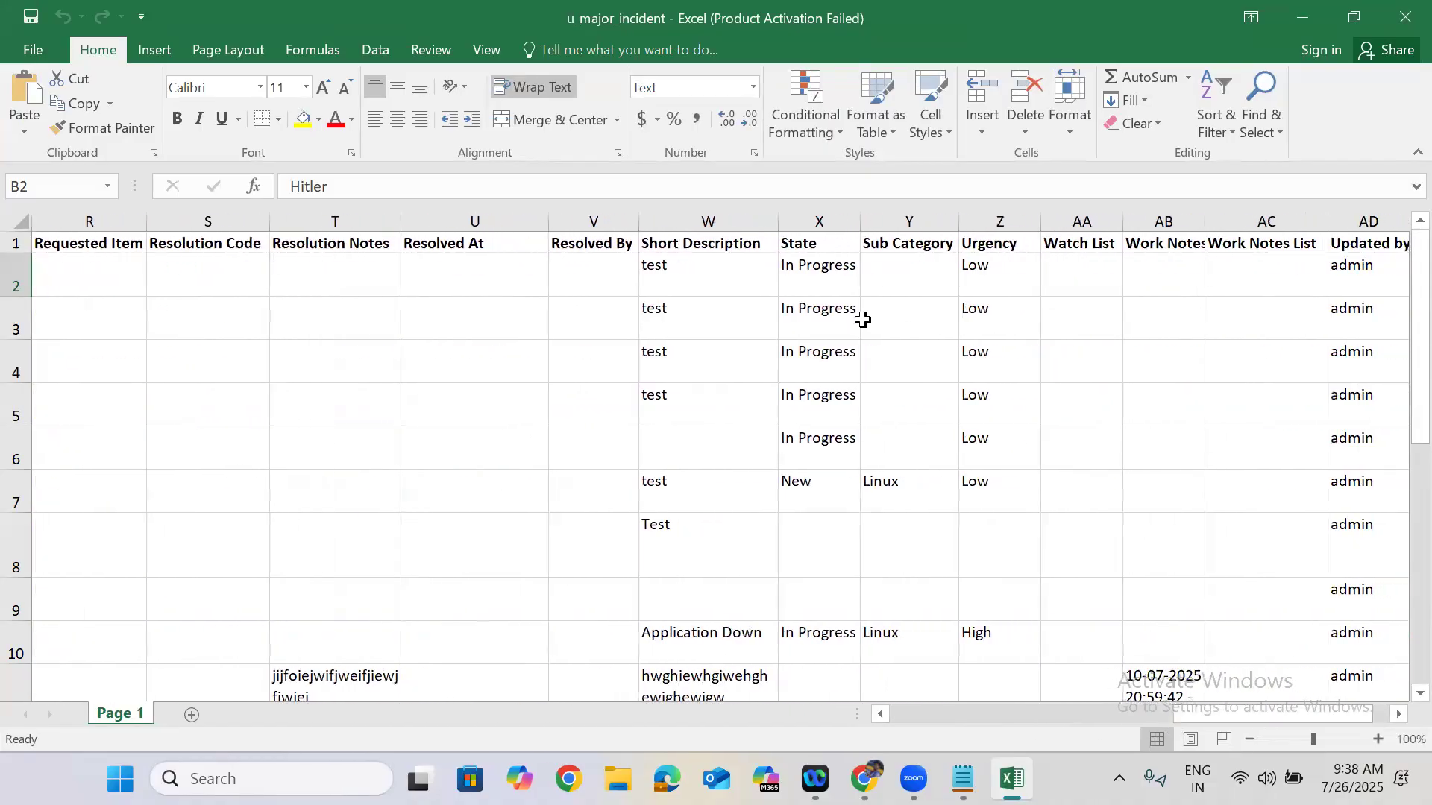
double_click(729, 267)
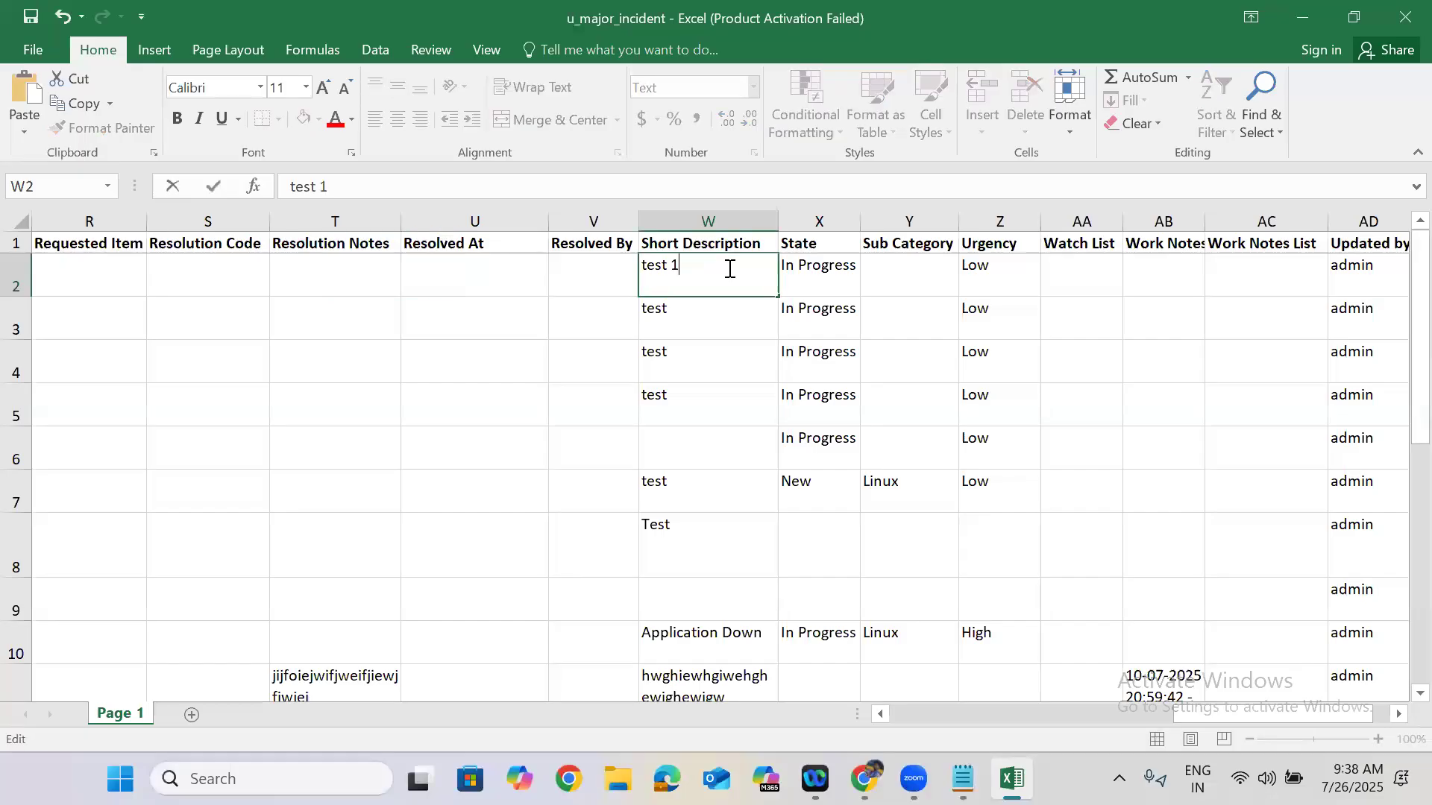
left_click_drag(778, 297, 781, 804)
left_click_drag(762, 519, 739, 579)
key("shift+Down")
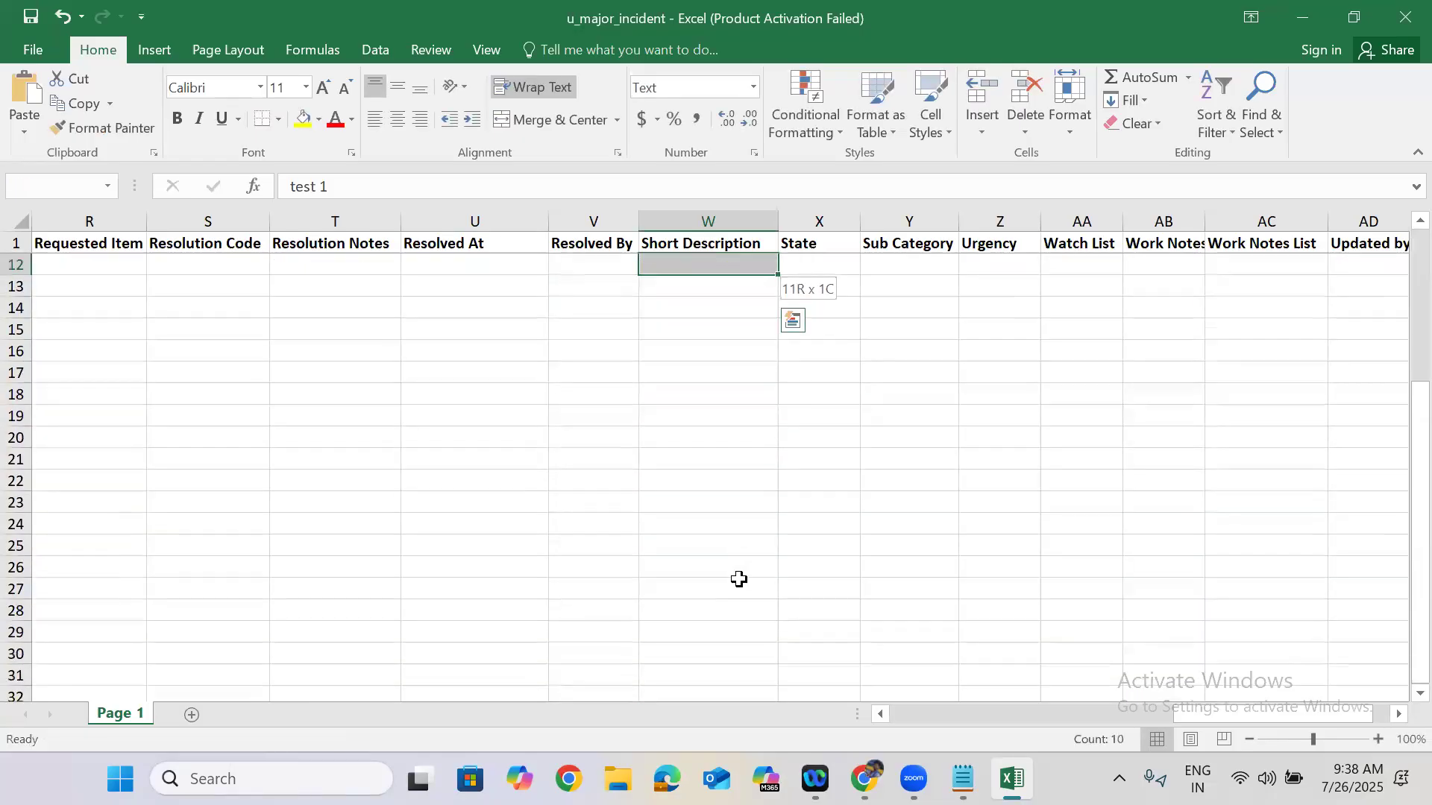
key("Up")
key("Down")
key("Down")
key("Down")
key("Down")
key("ctrl+Down")
key("Down")
key("Up")
key("Up")
key("Down")
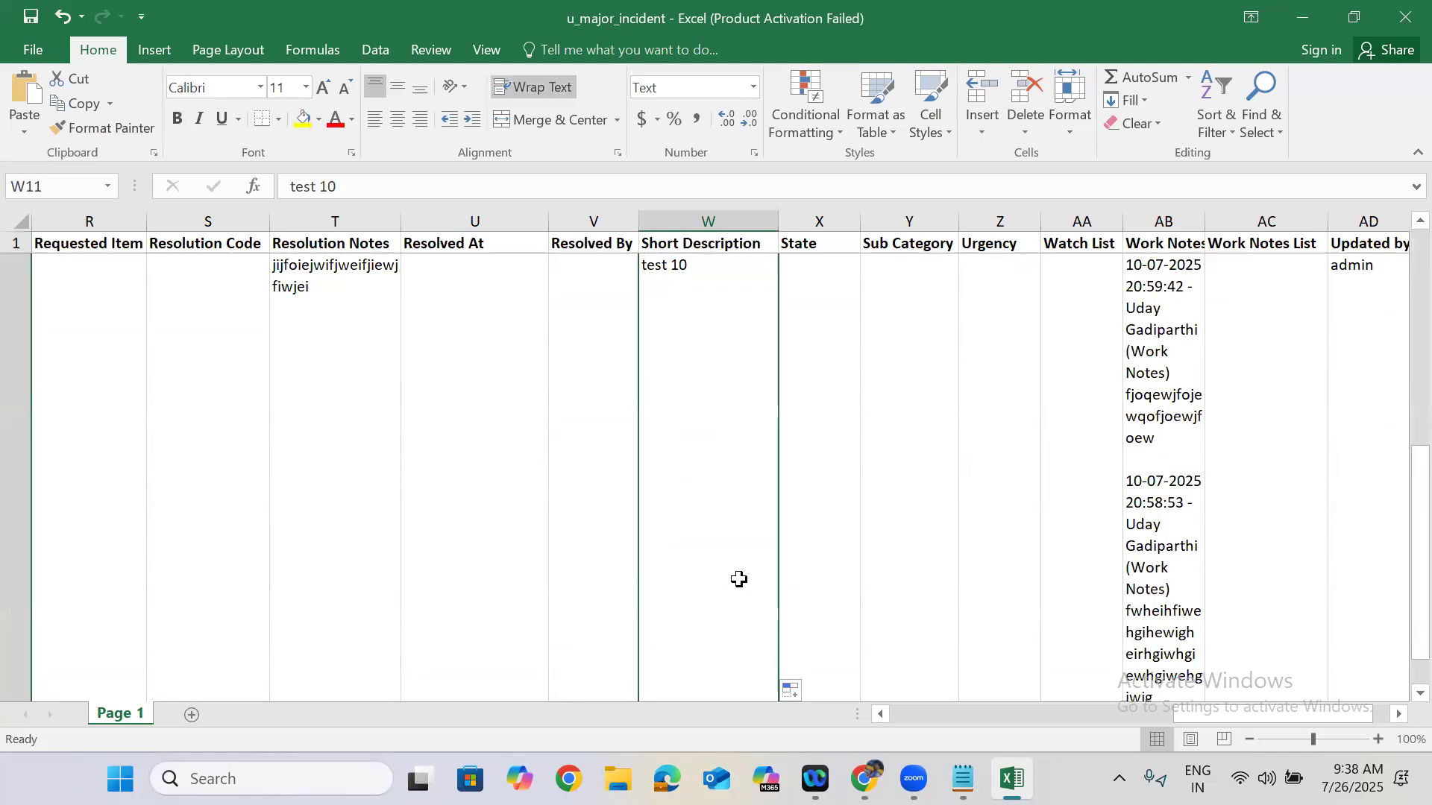
Clear the Work Notes cell AB11 of the test 10 row, then minimize Excel
left_click(1185, 532)
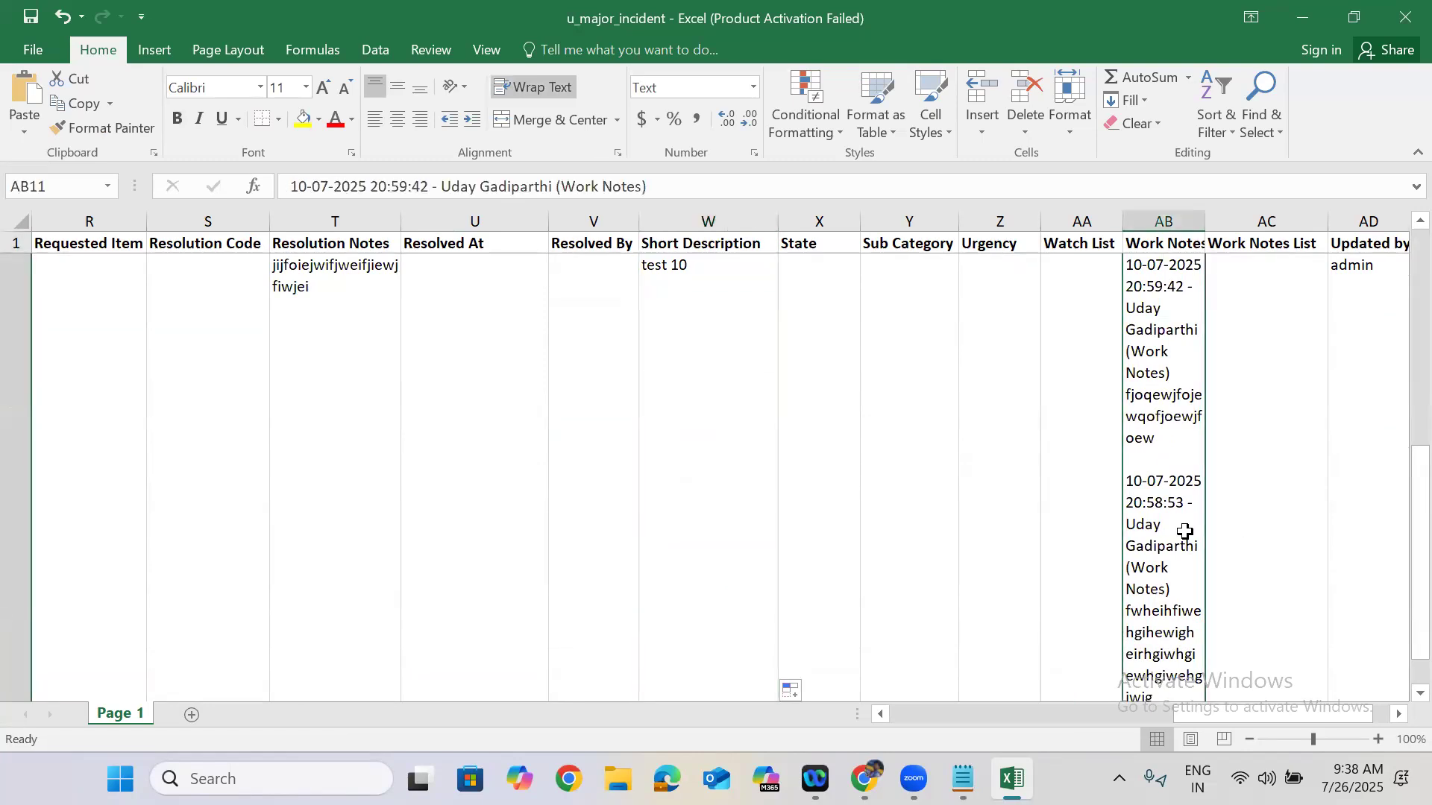
key("Delete")
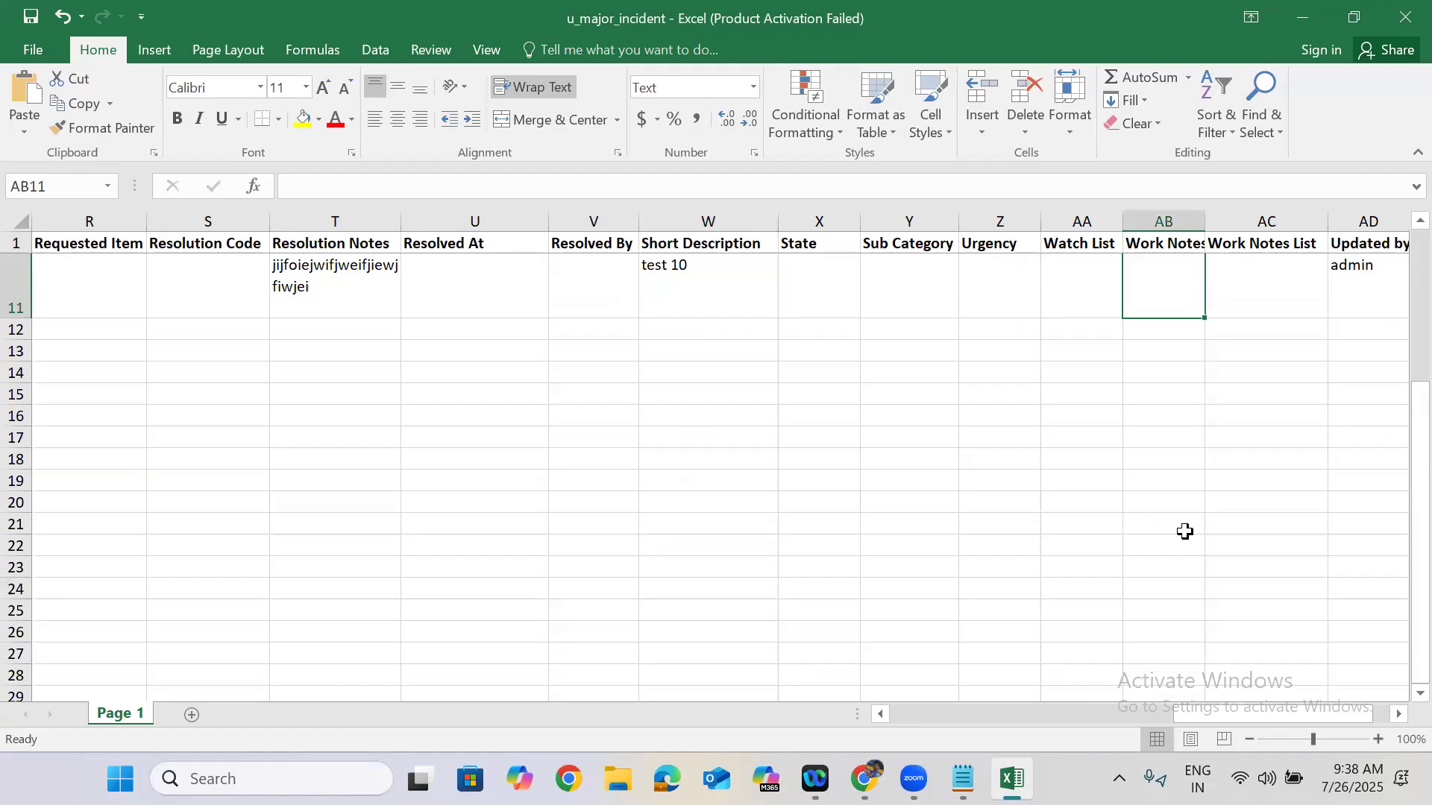
key("Up")
key("Up")
key("Up")
key("Up")
key("Up")
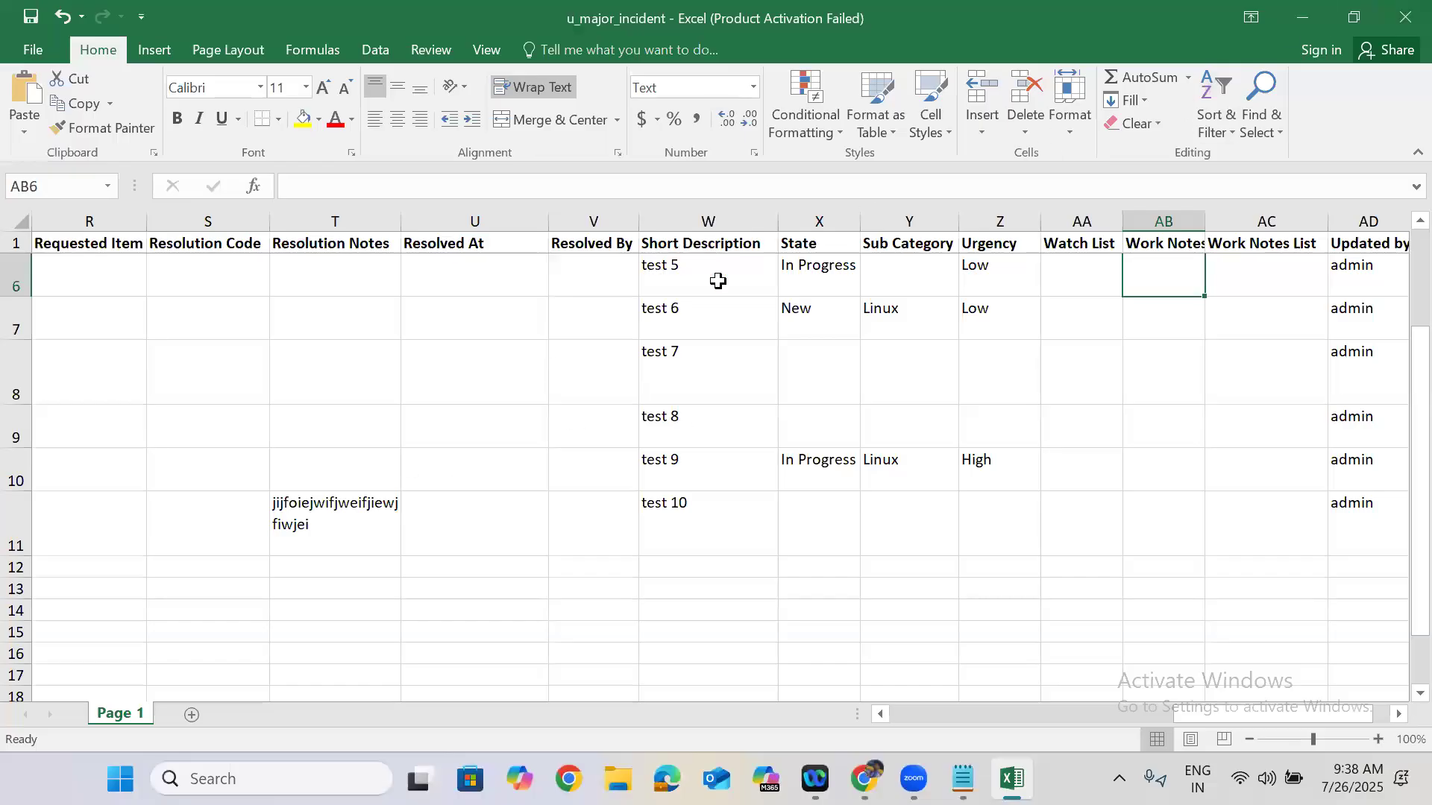
left_click(1304, 18)
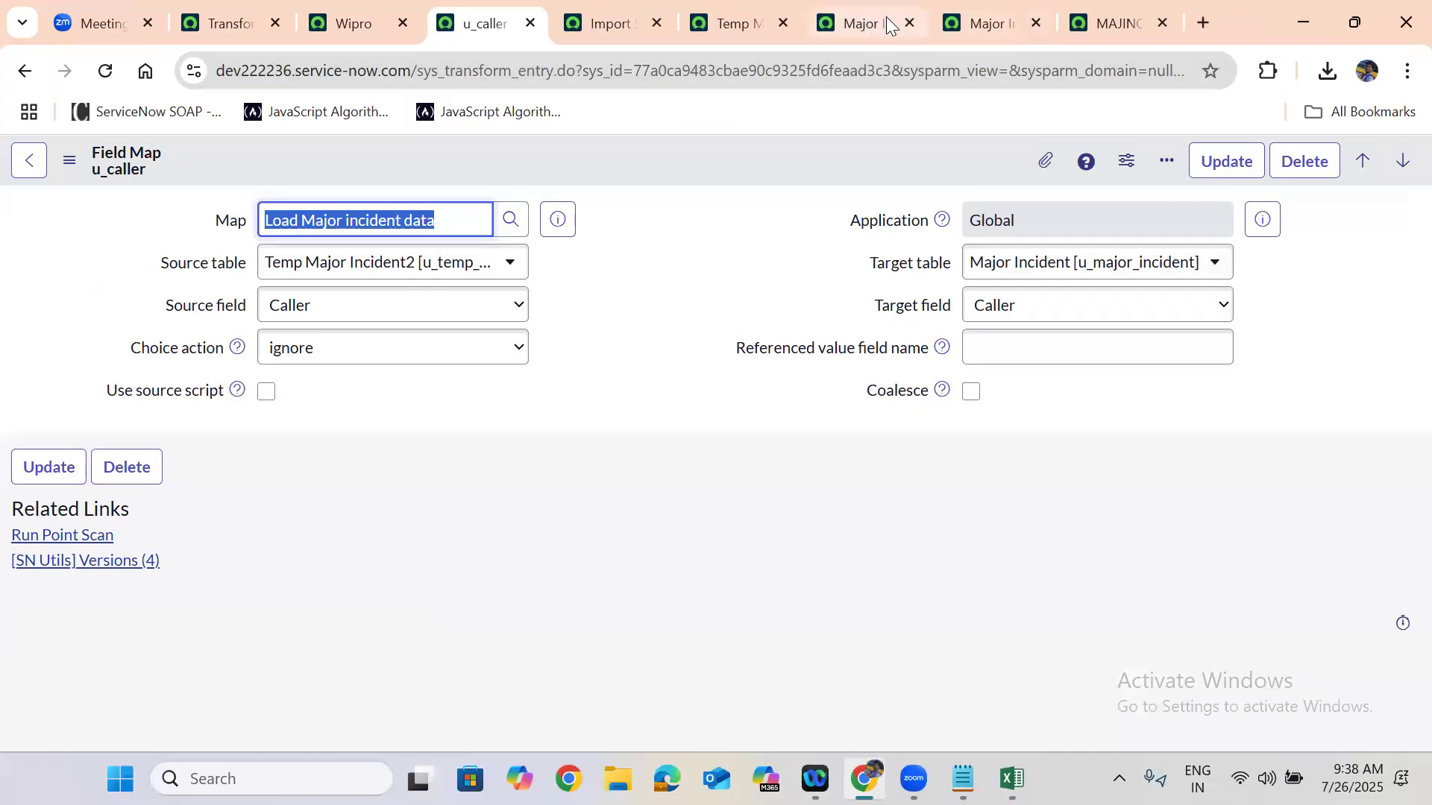
Select all ten Major Incident records and bulk-delete them, confirming the deletion
left_click(888, 16)
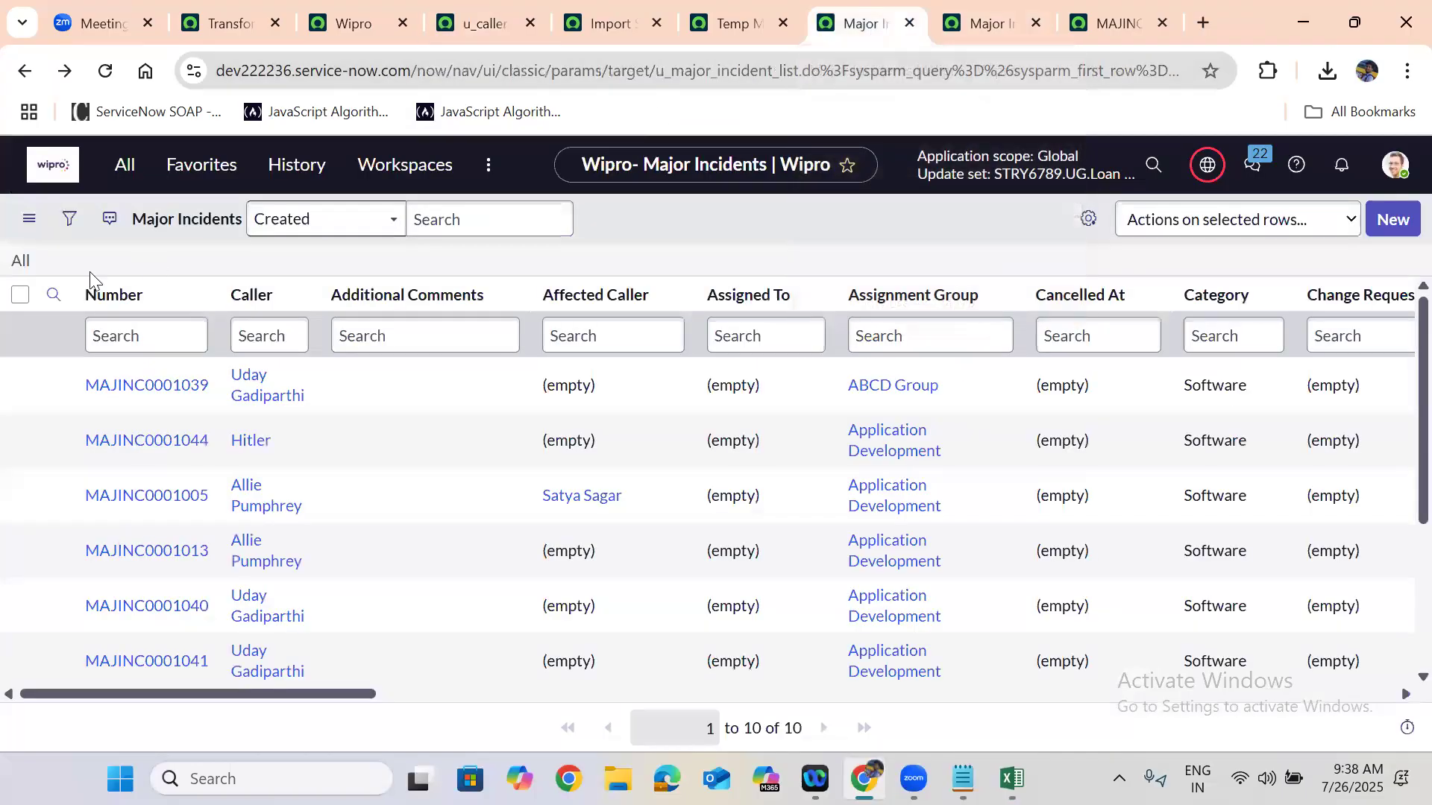
left_click(20, 294)
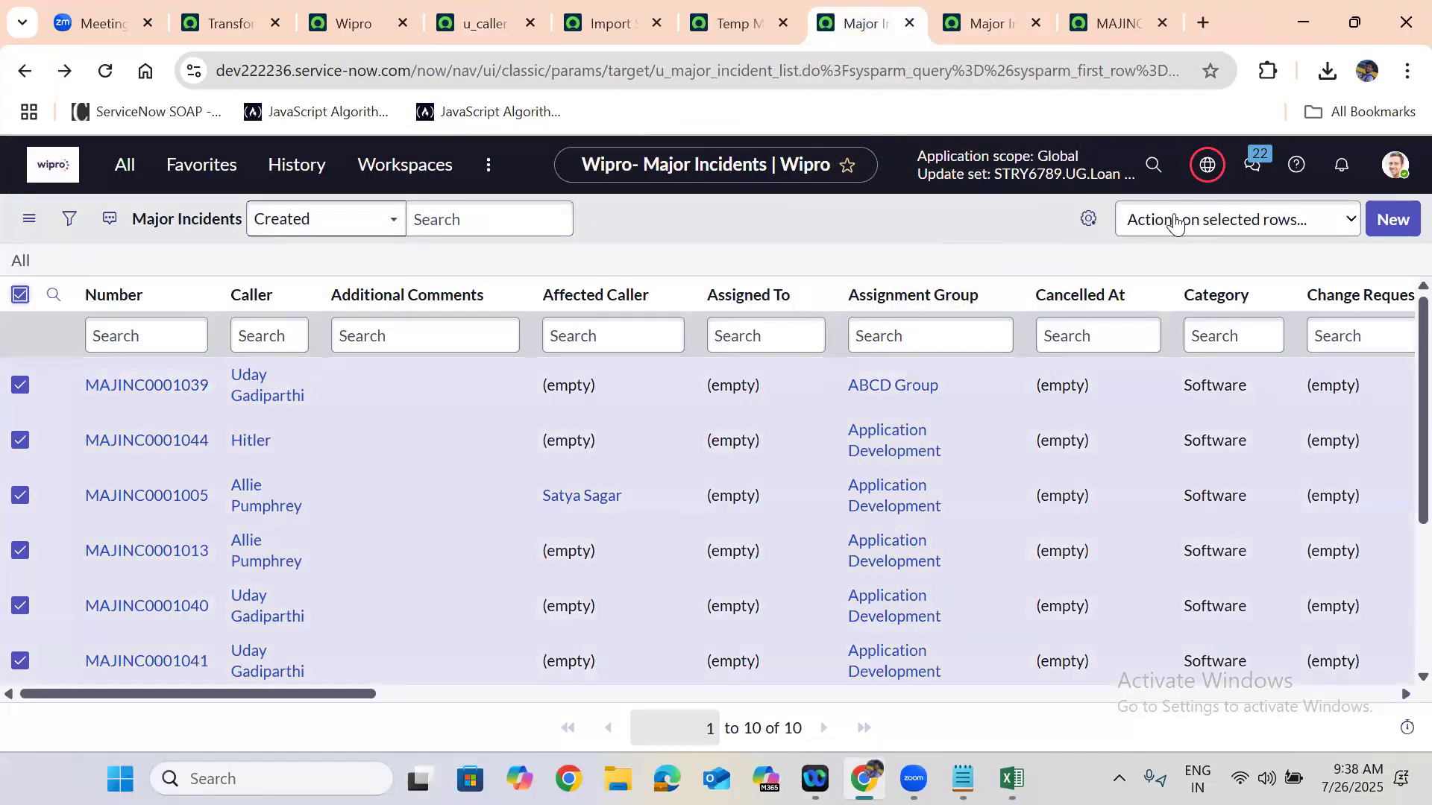
left_click(1145, 228)
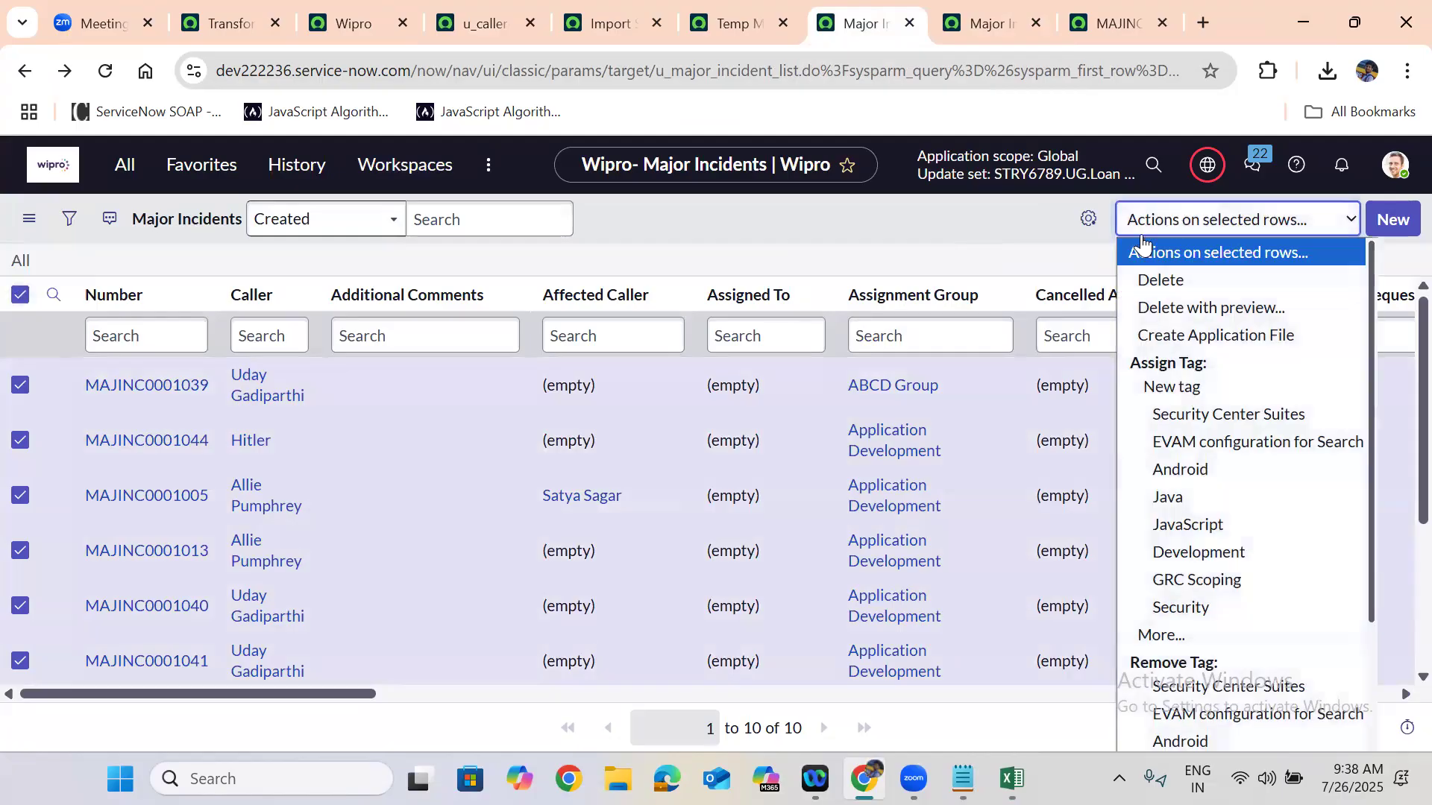
left_click(1172, 282)
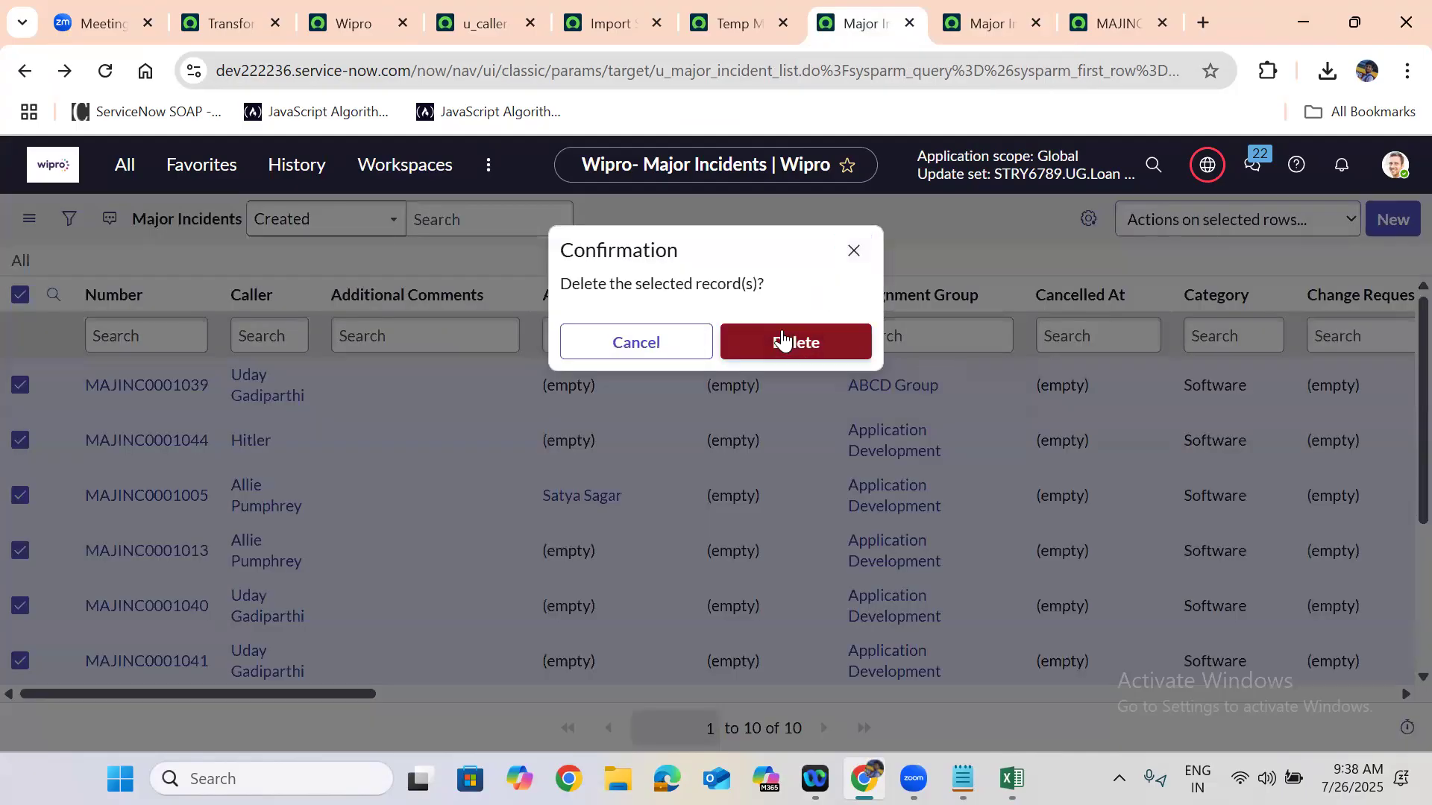
left_click(782, 333)
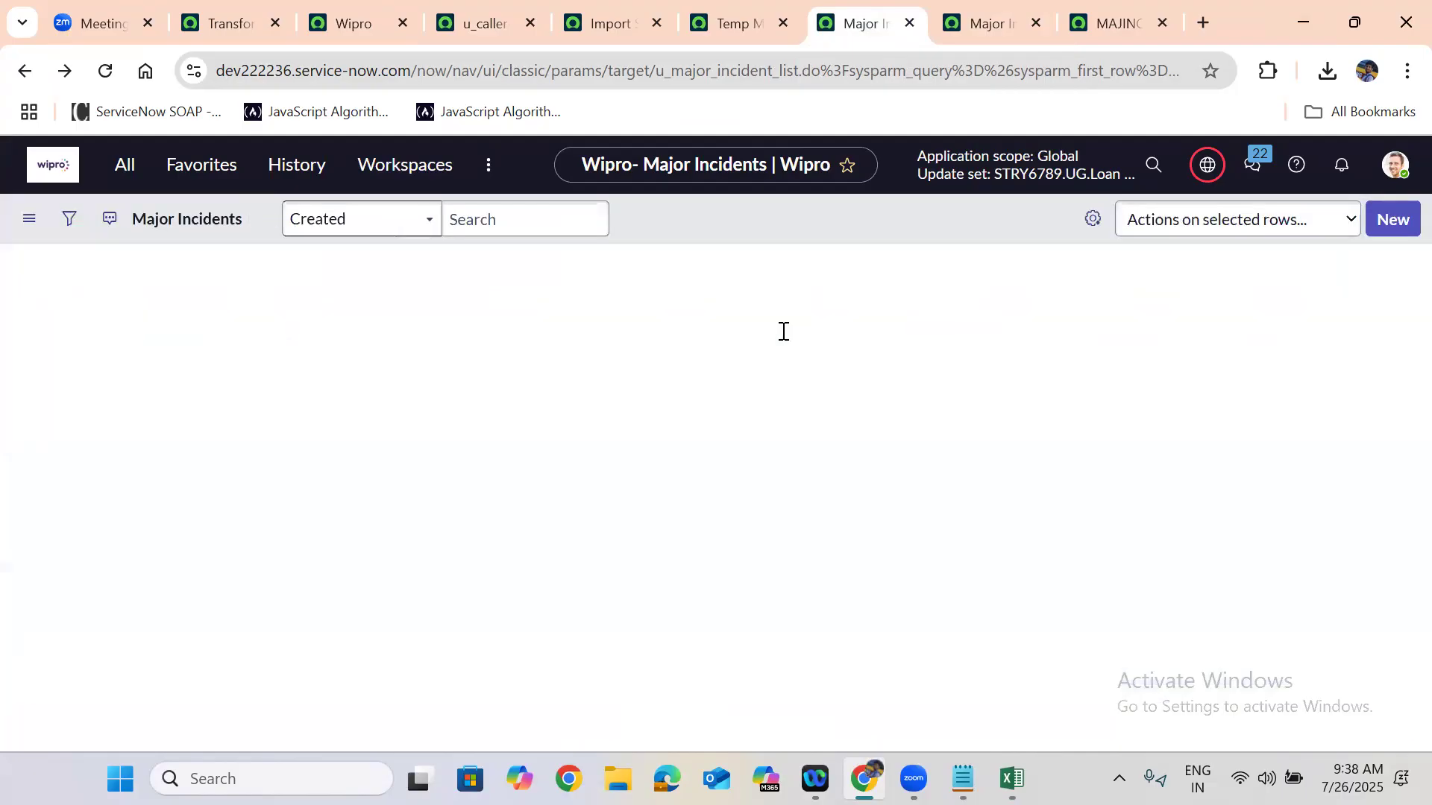
Review the Transform Histories list with the last run's 10 inserts, then bring Excel forward
left_click(221, 9)
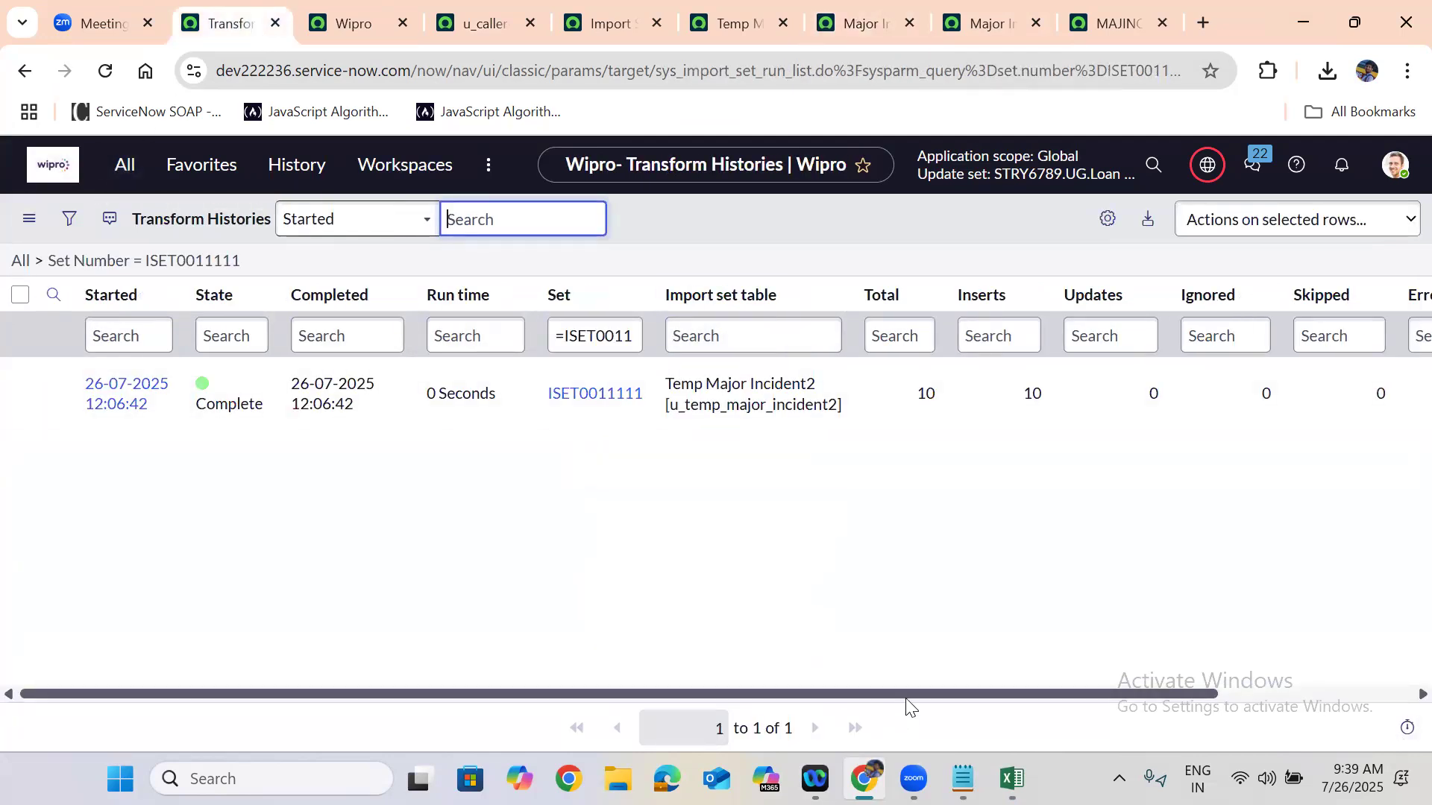
left_click(1013, 779)
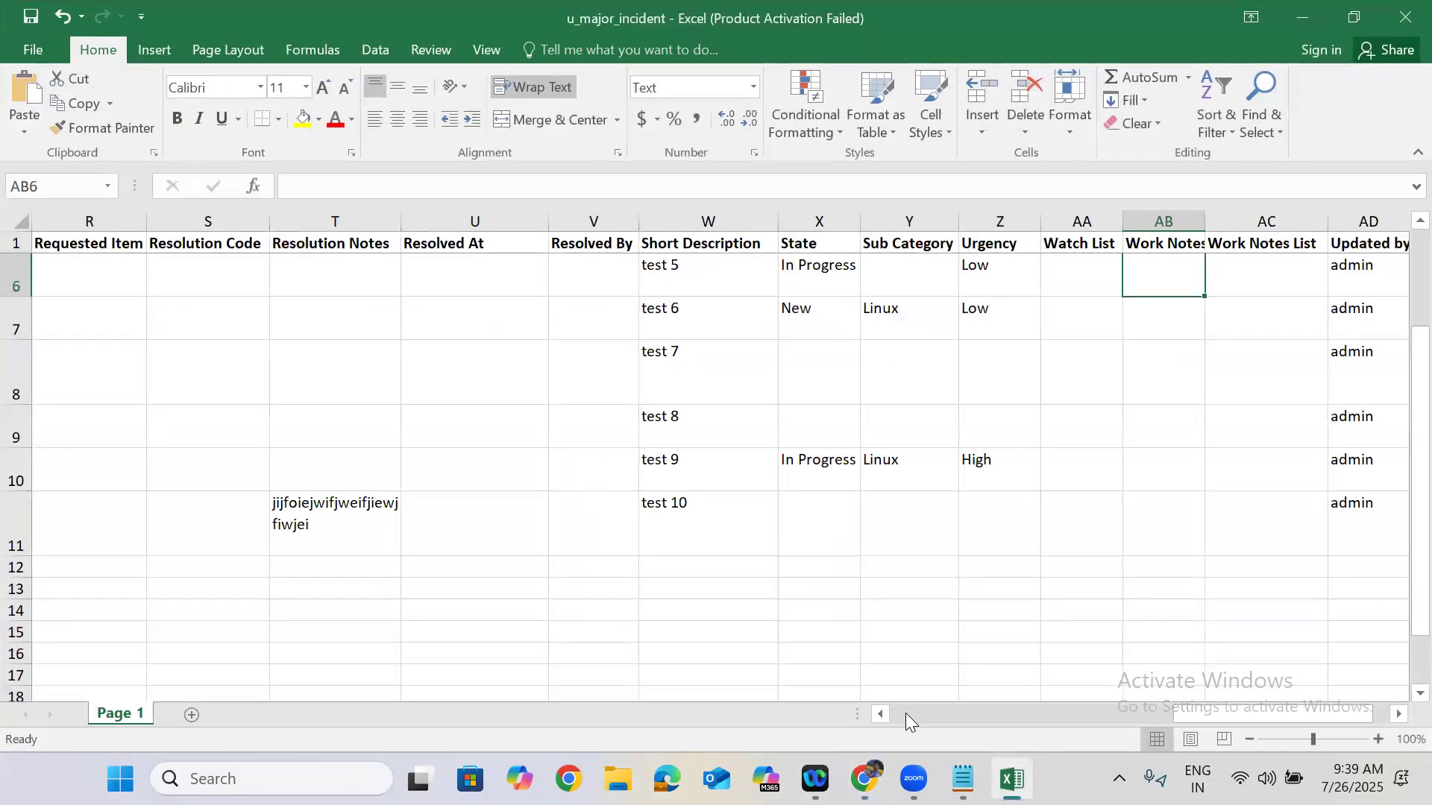
Check the first incident's caller in cell B2, then minimize Excel
scroll(1241, 518, "left", 10)
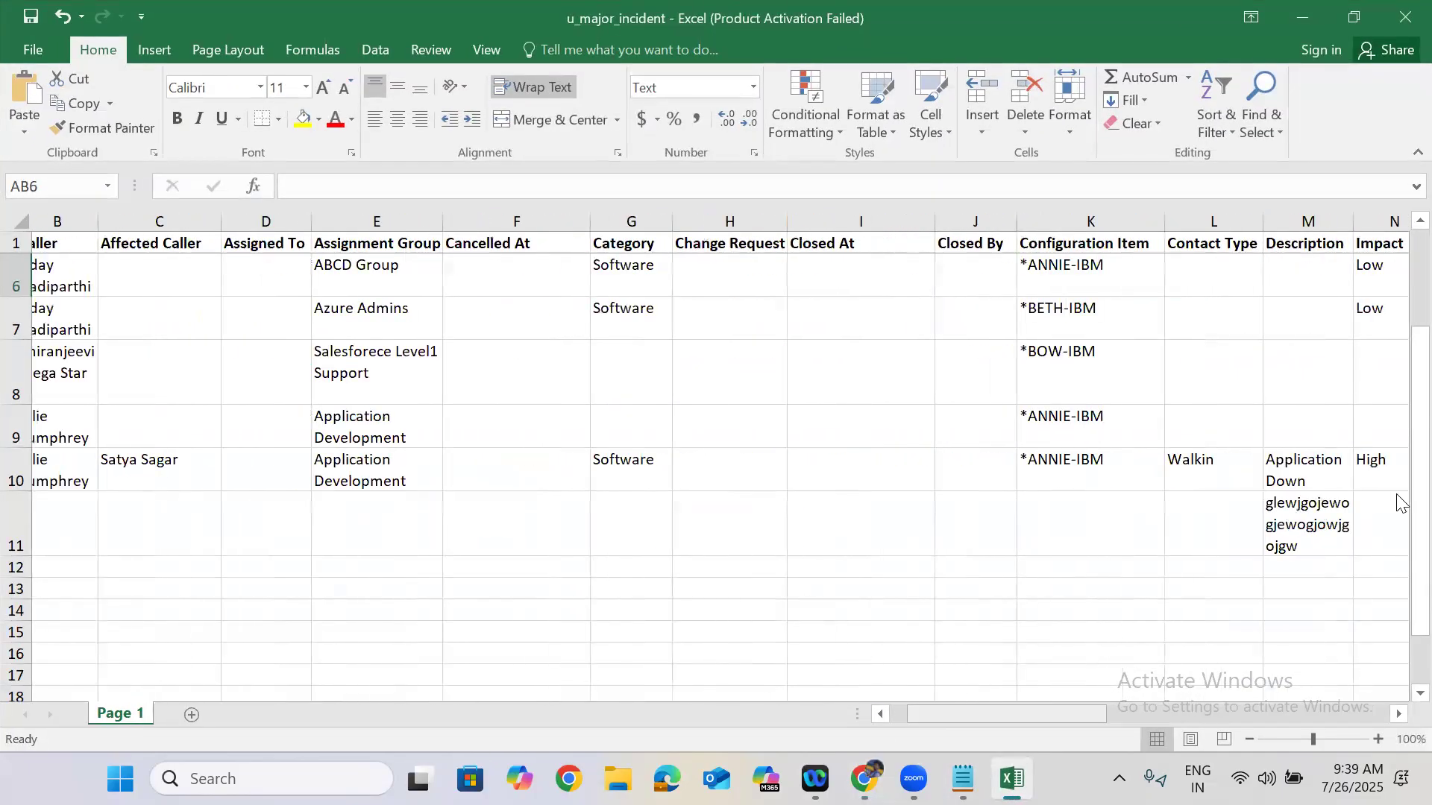
scroll(415, 250, "up", 2)
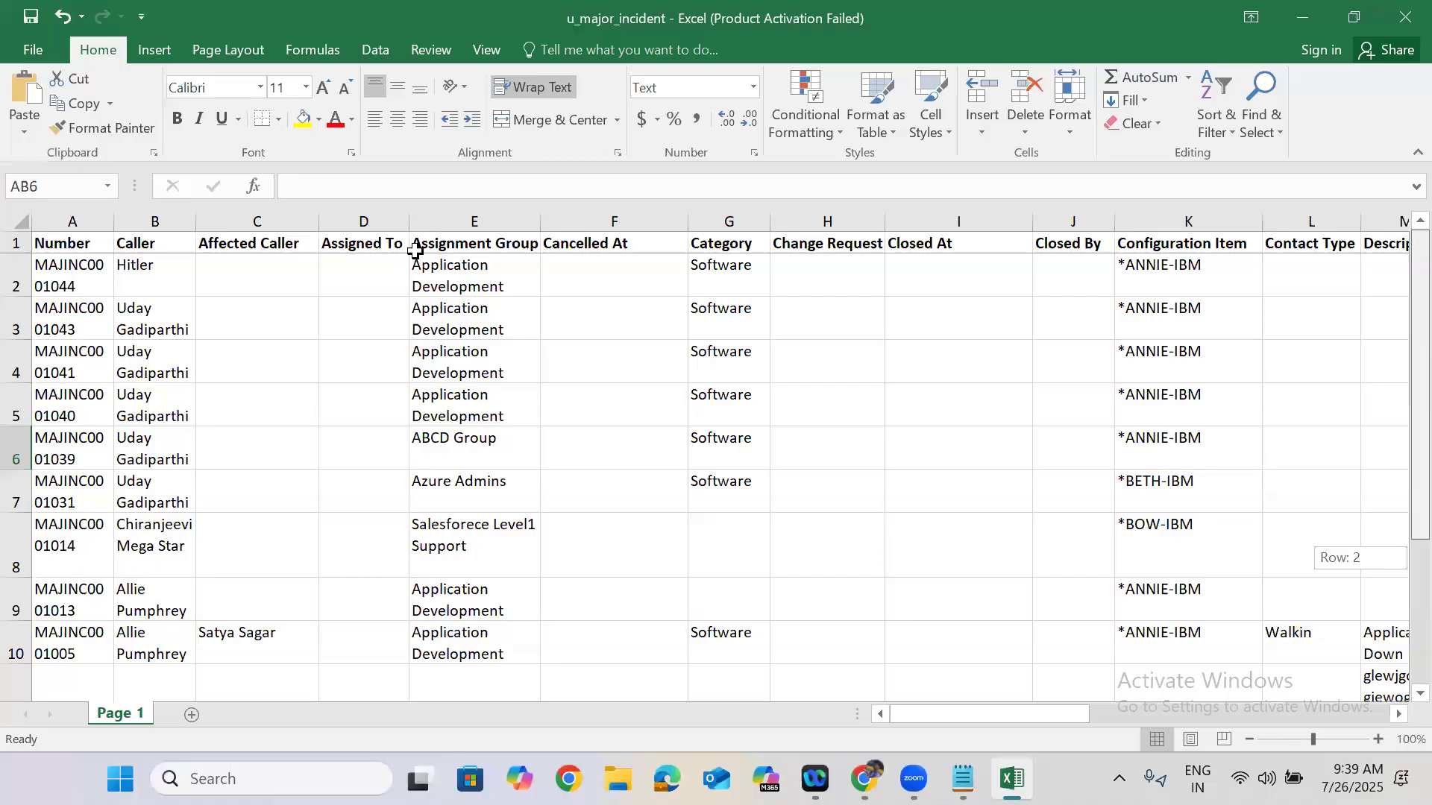
left_click(155, 276)
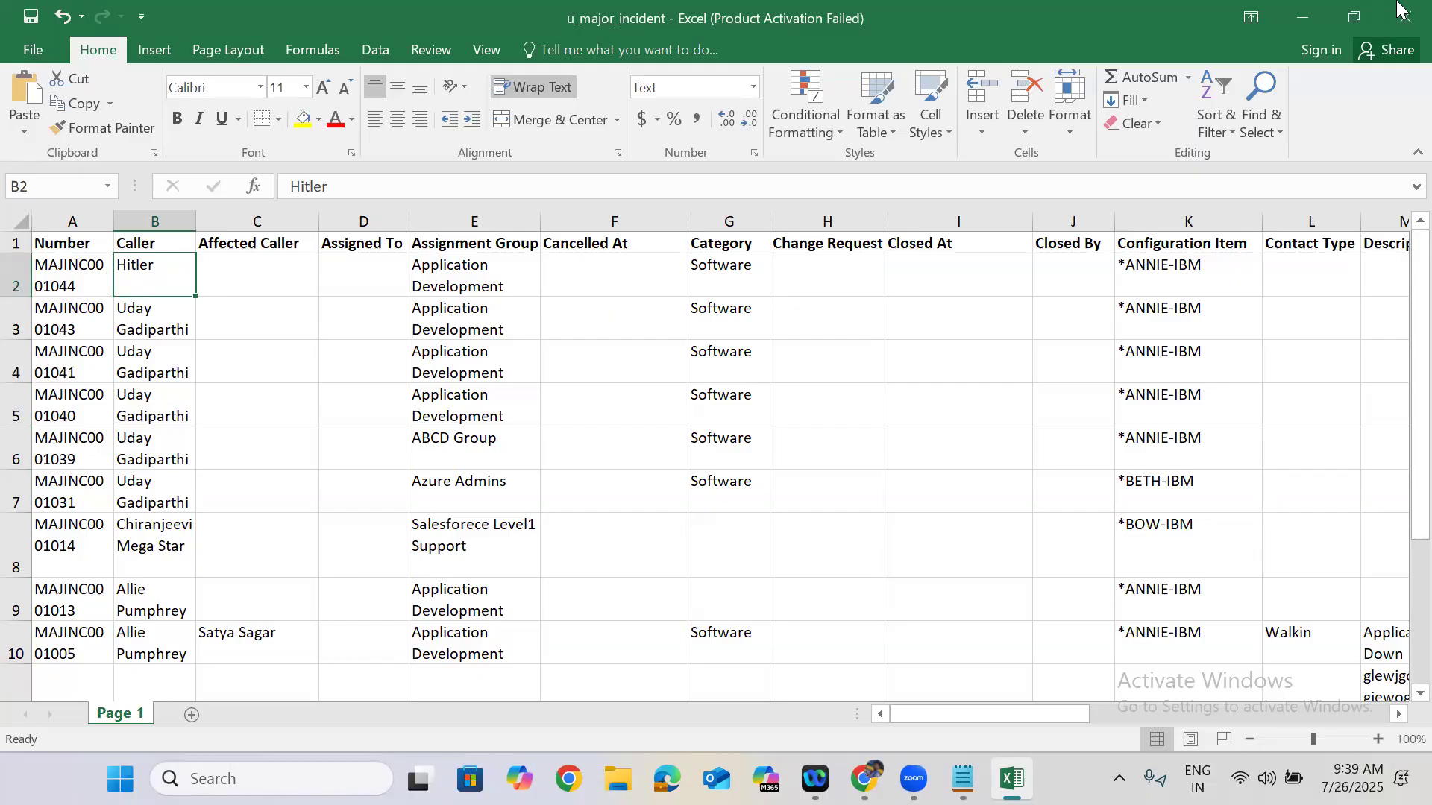
left_click(1299, 25)
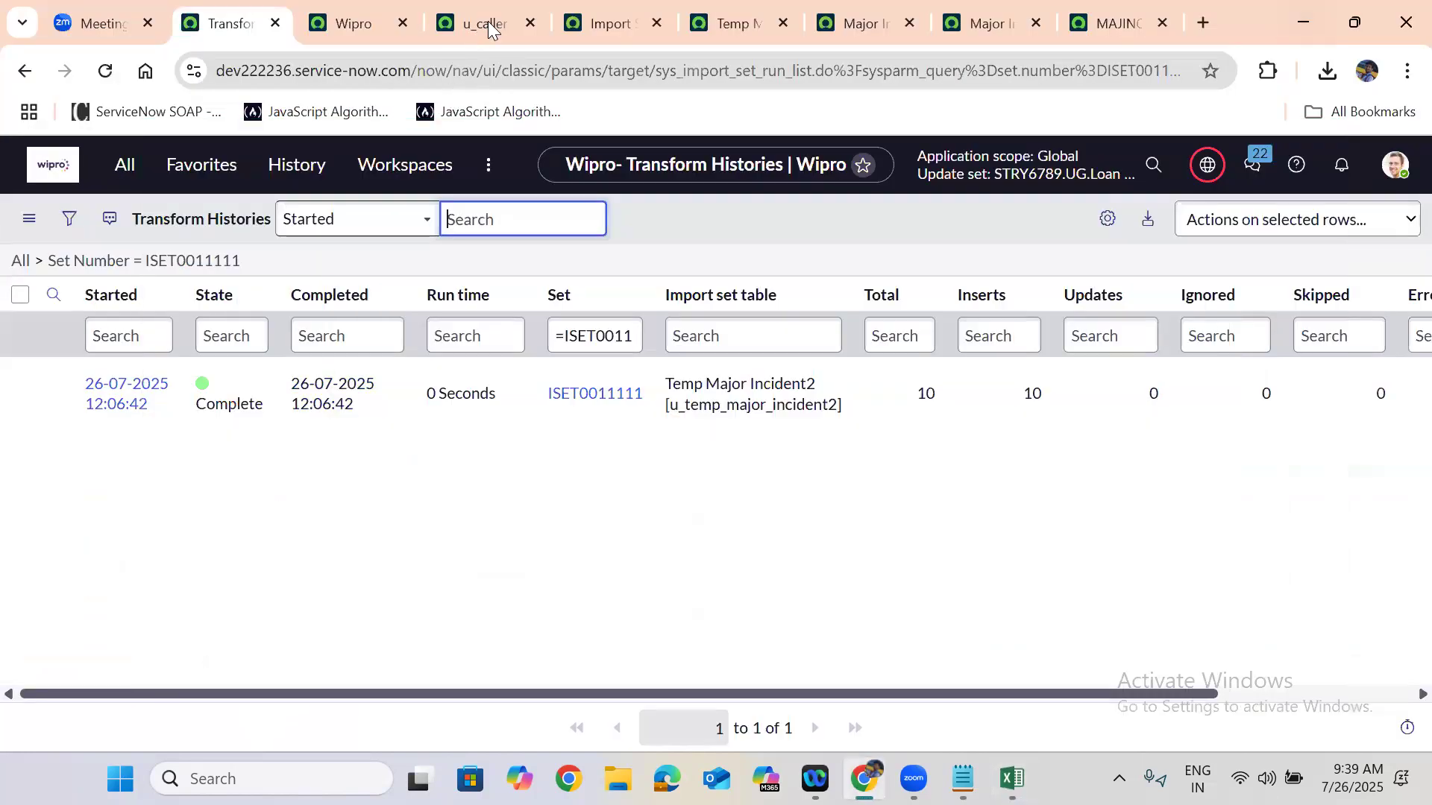
Load u_major_incident.xlsx into the existing Temp Major Incident2 import set table via Load Data
left_click(485, 23)
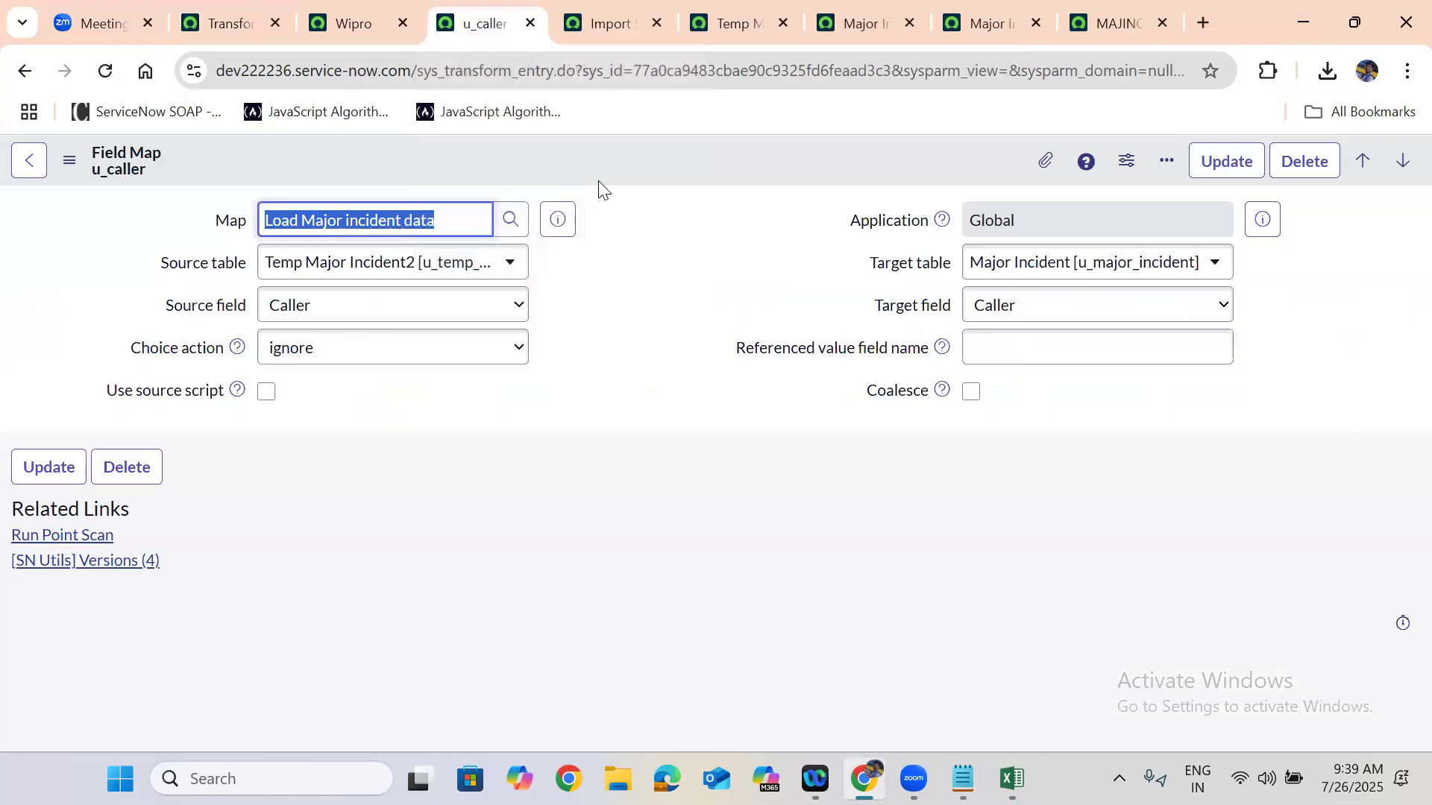
left_click(244, 31)
left_click(126, 163)
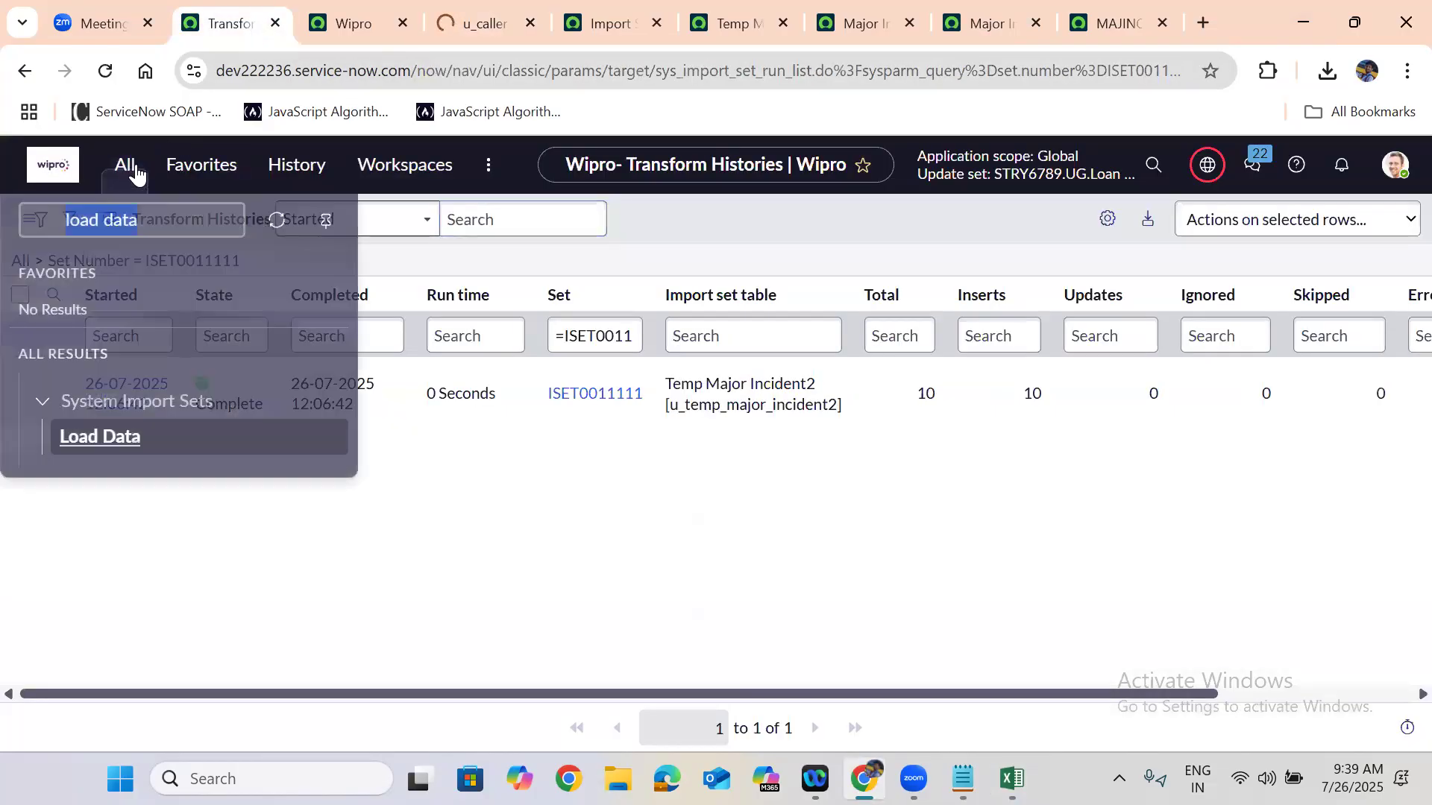
left_click(79, 425)
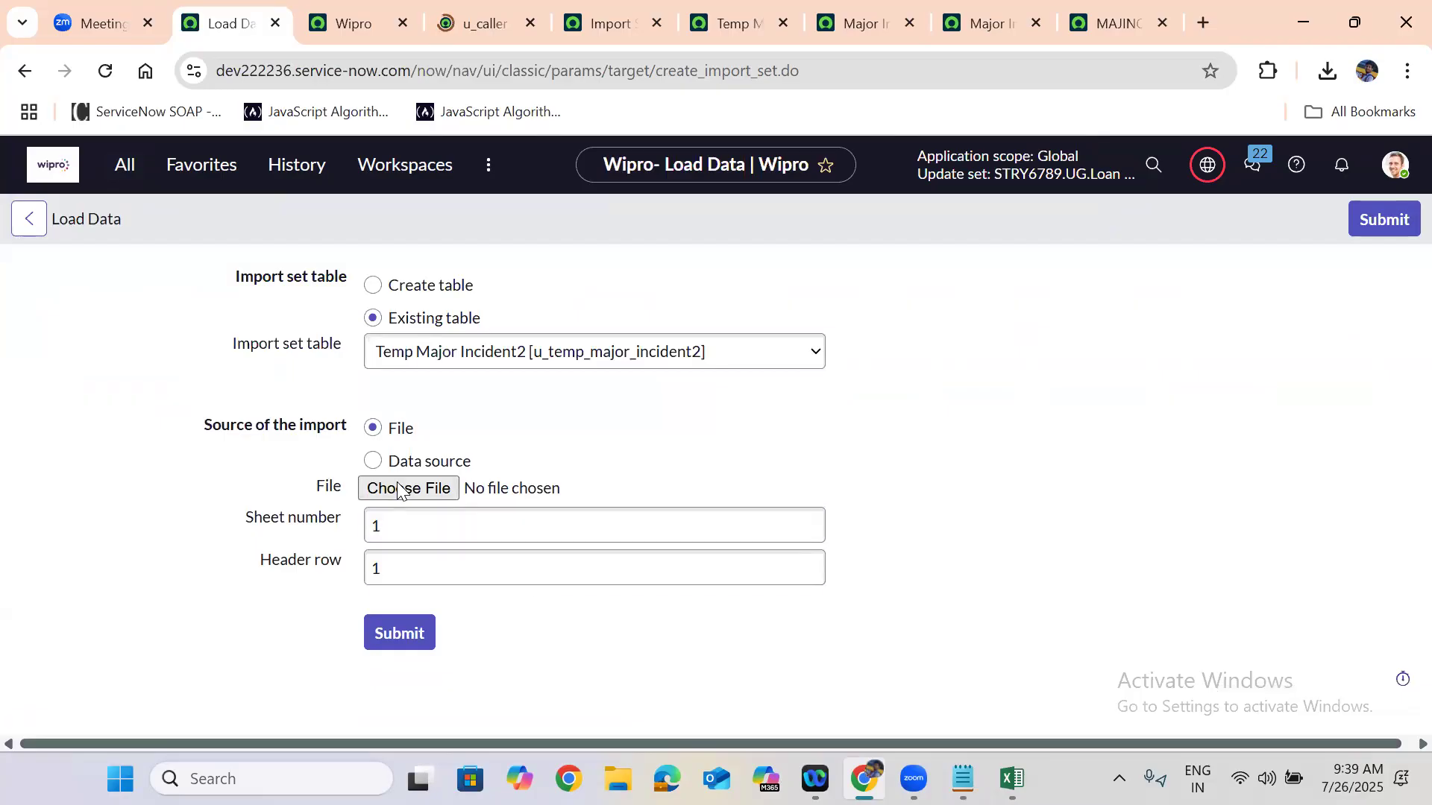
left_click(429, 492)
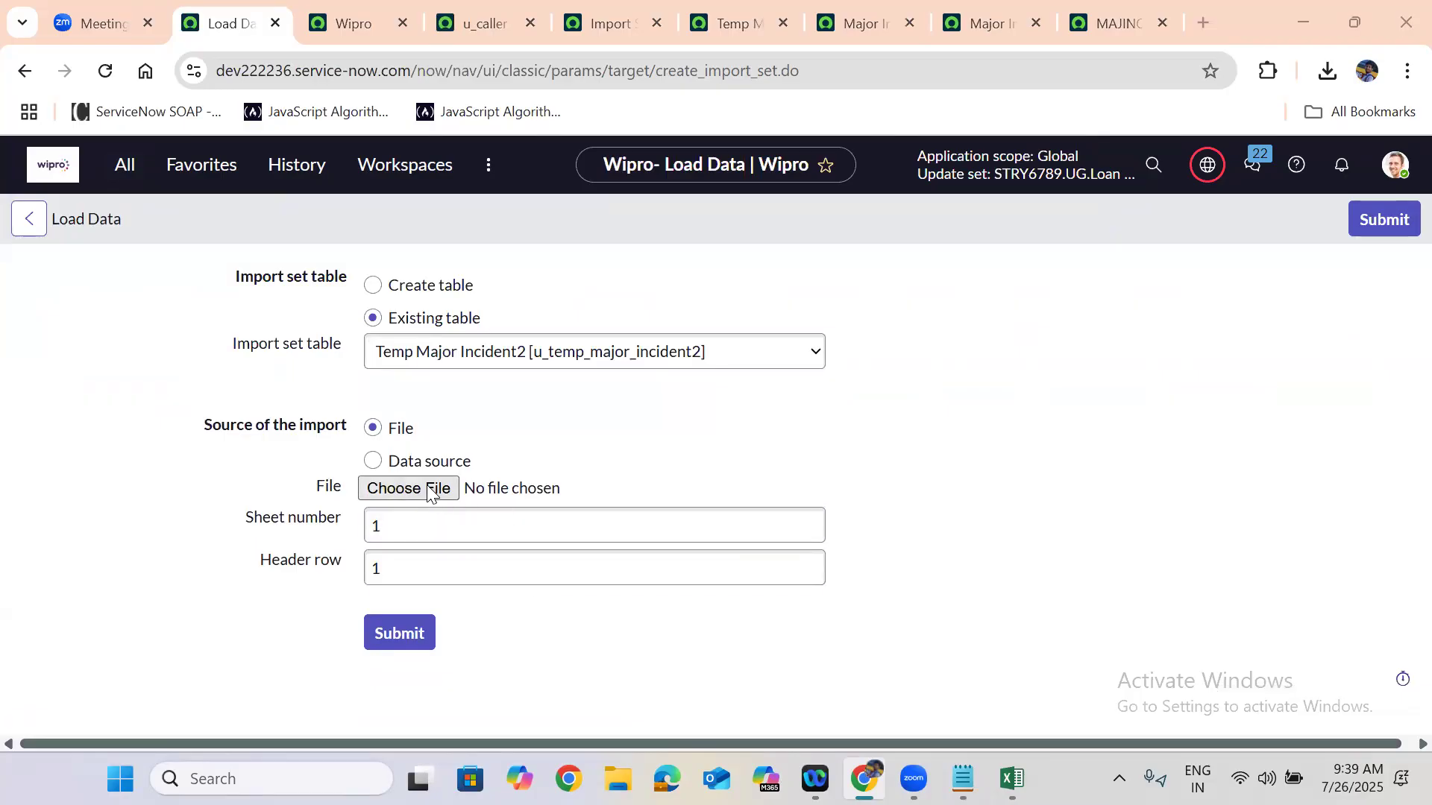
left_click(309, 207)
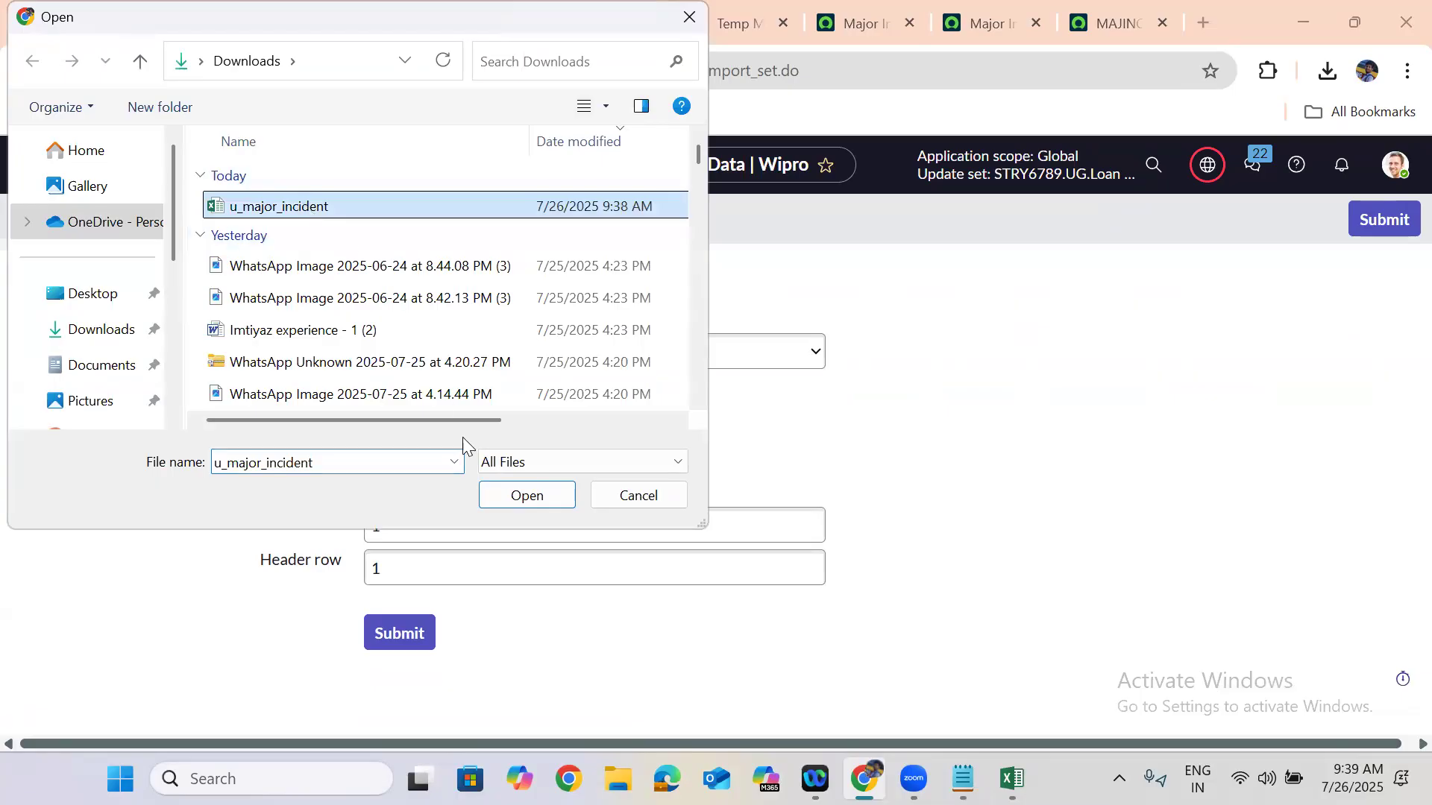
left_click(513, 497)
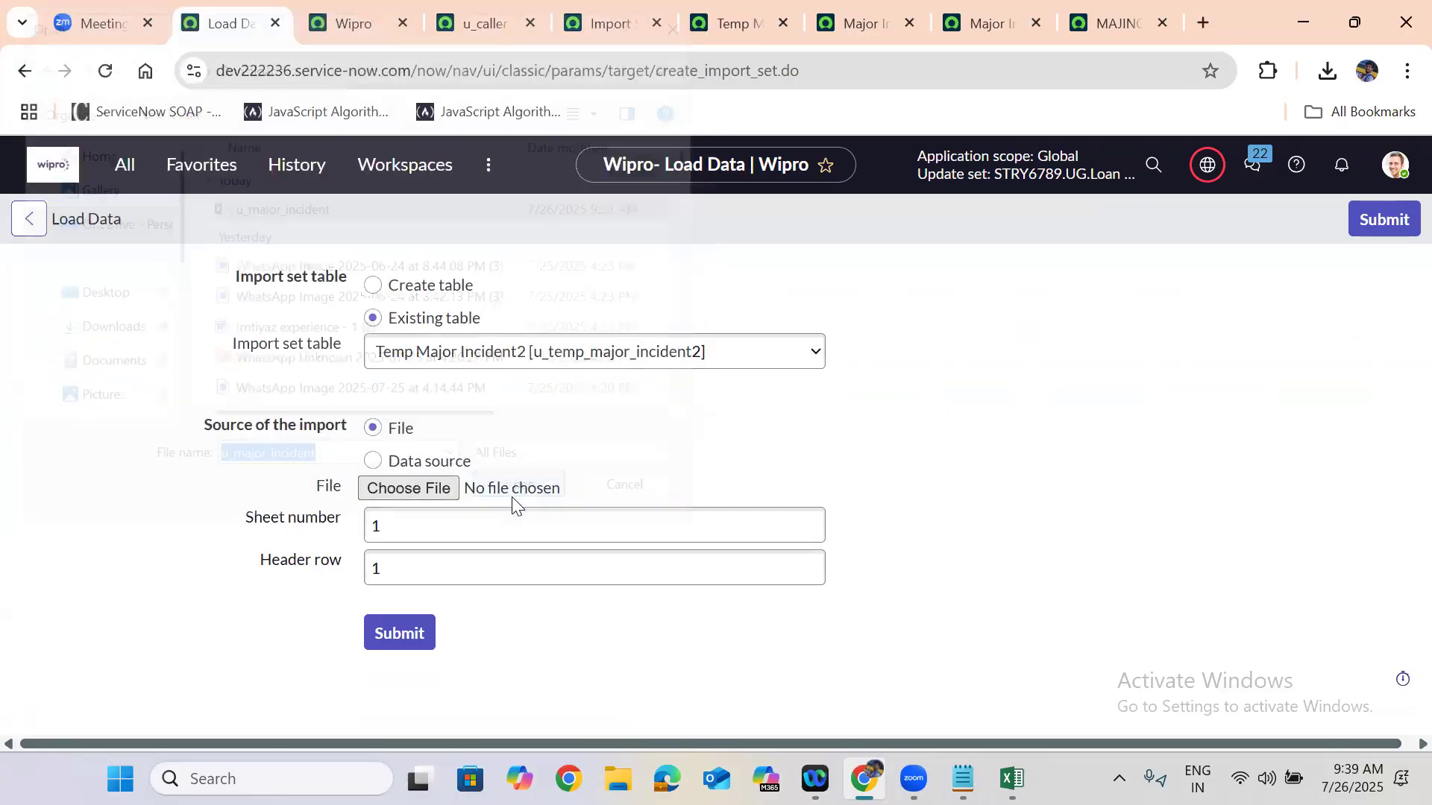
left_click(401, 633)
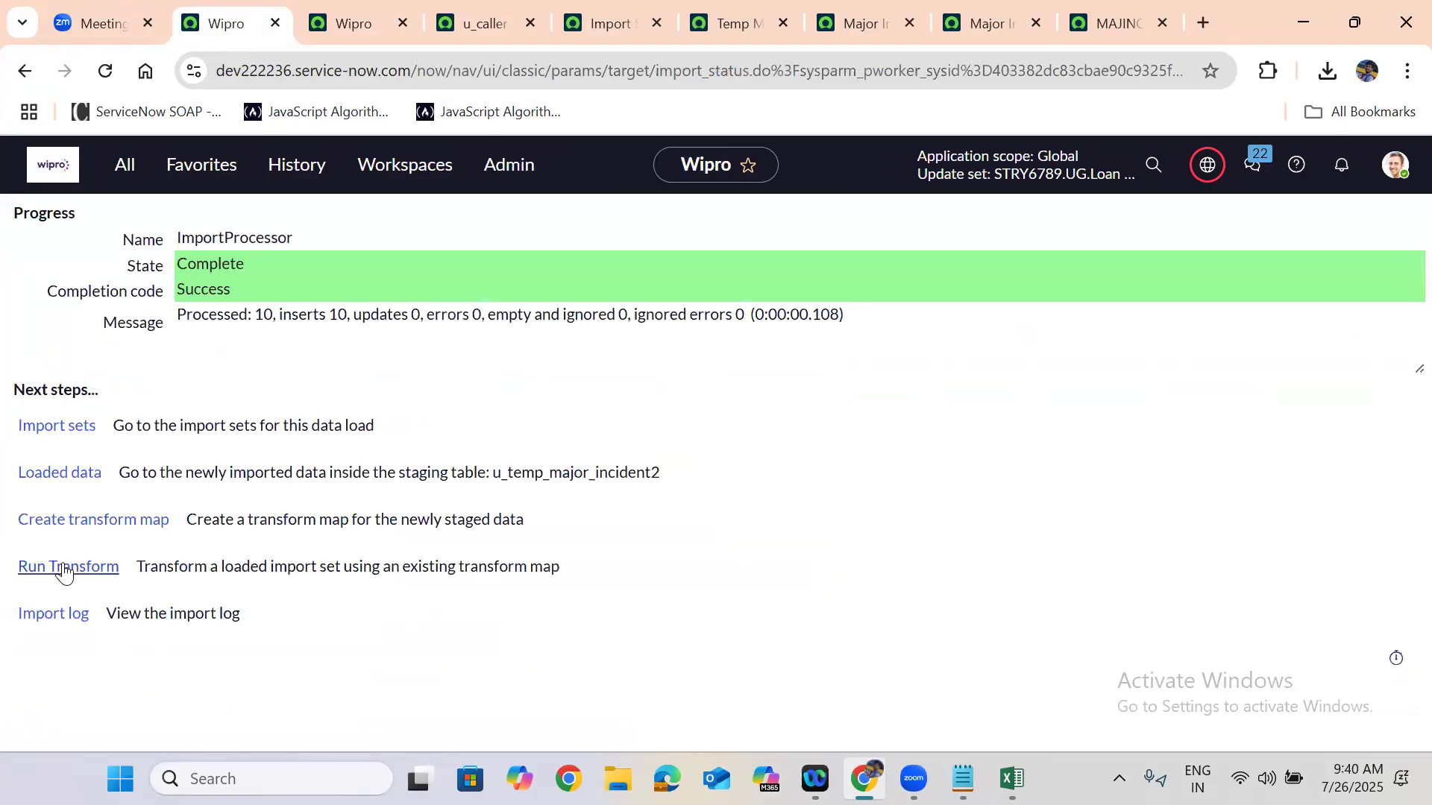
Transform import set ISET0011112 with the Load Major incident data map and view its history
left_click(64, 569)
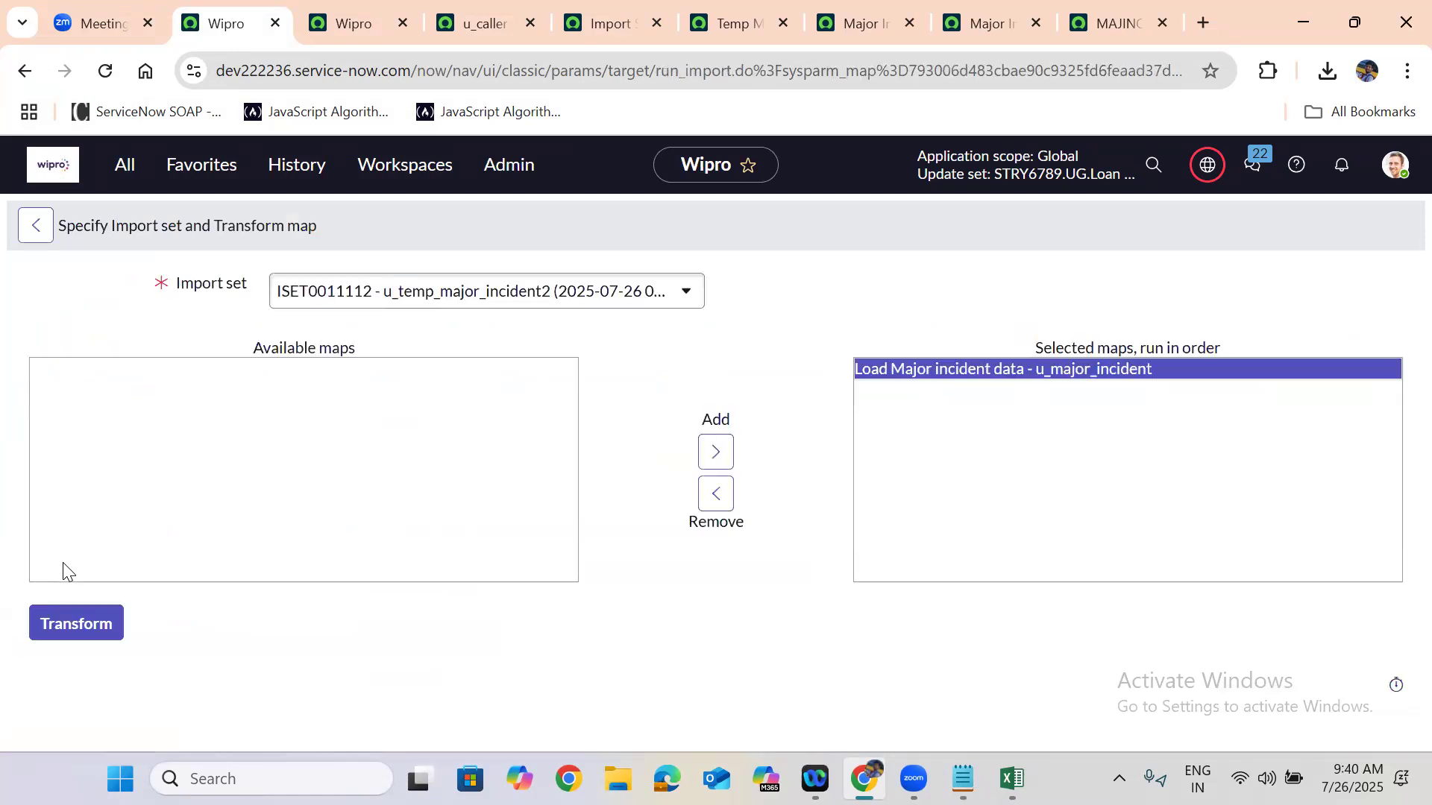
left_click(92, 627)
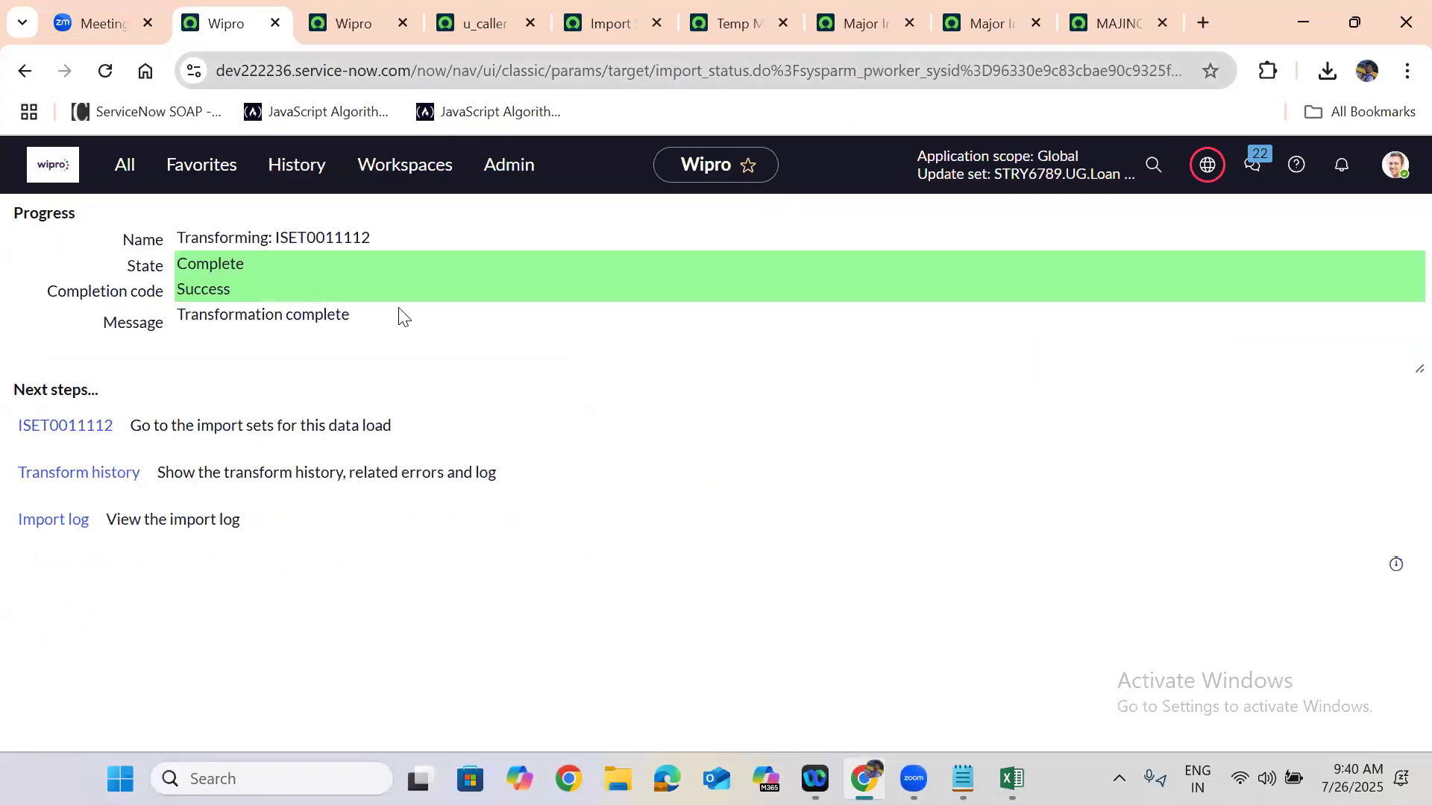
left_click(46, 474)
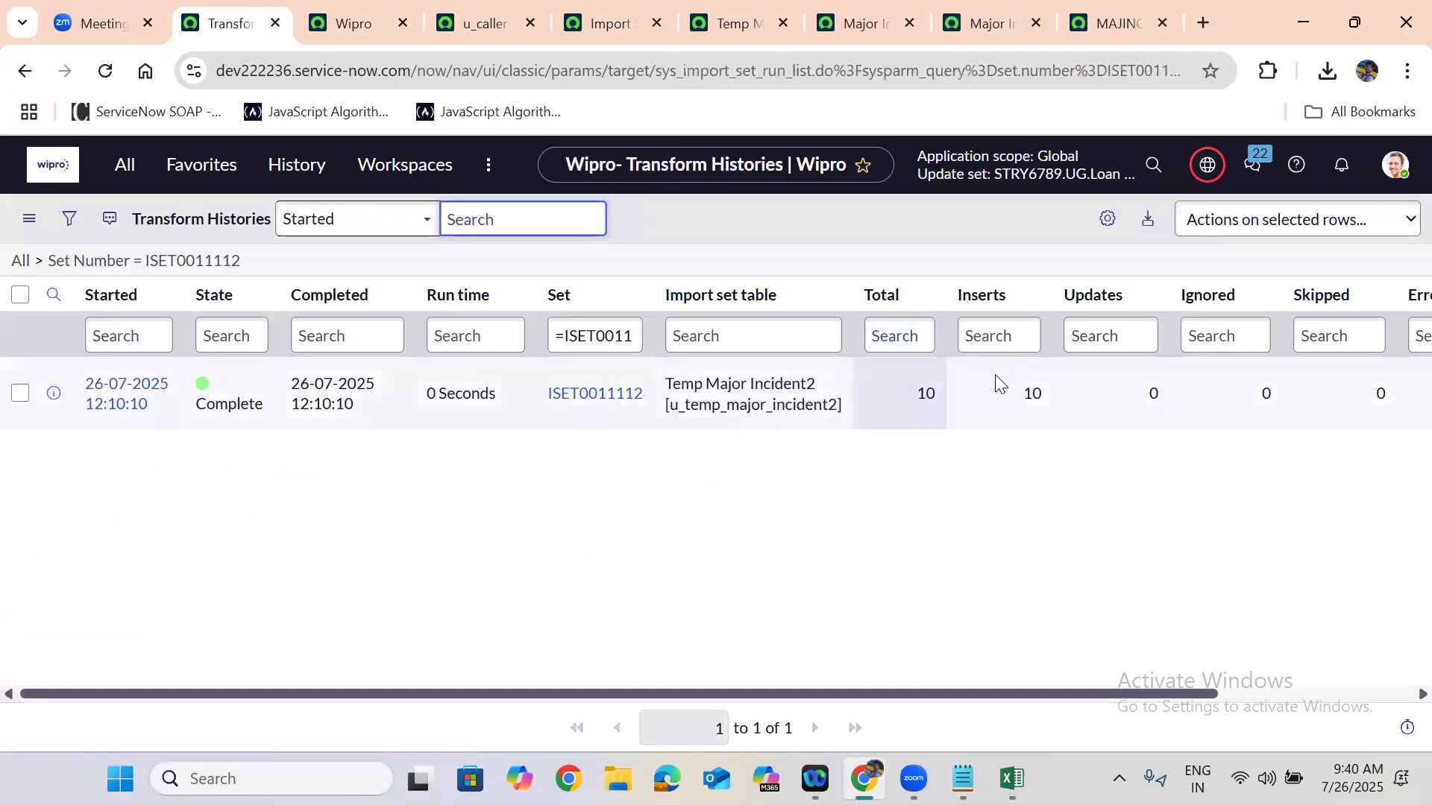
Show all Major Incident records and look through the ten re-imported incidents
left_click(986, 21)
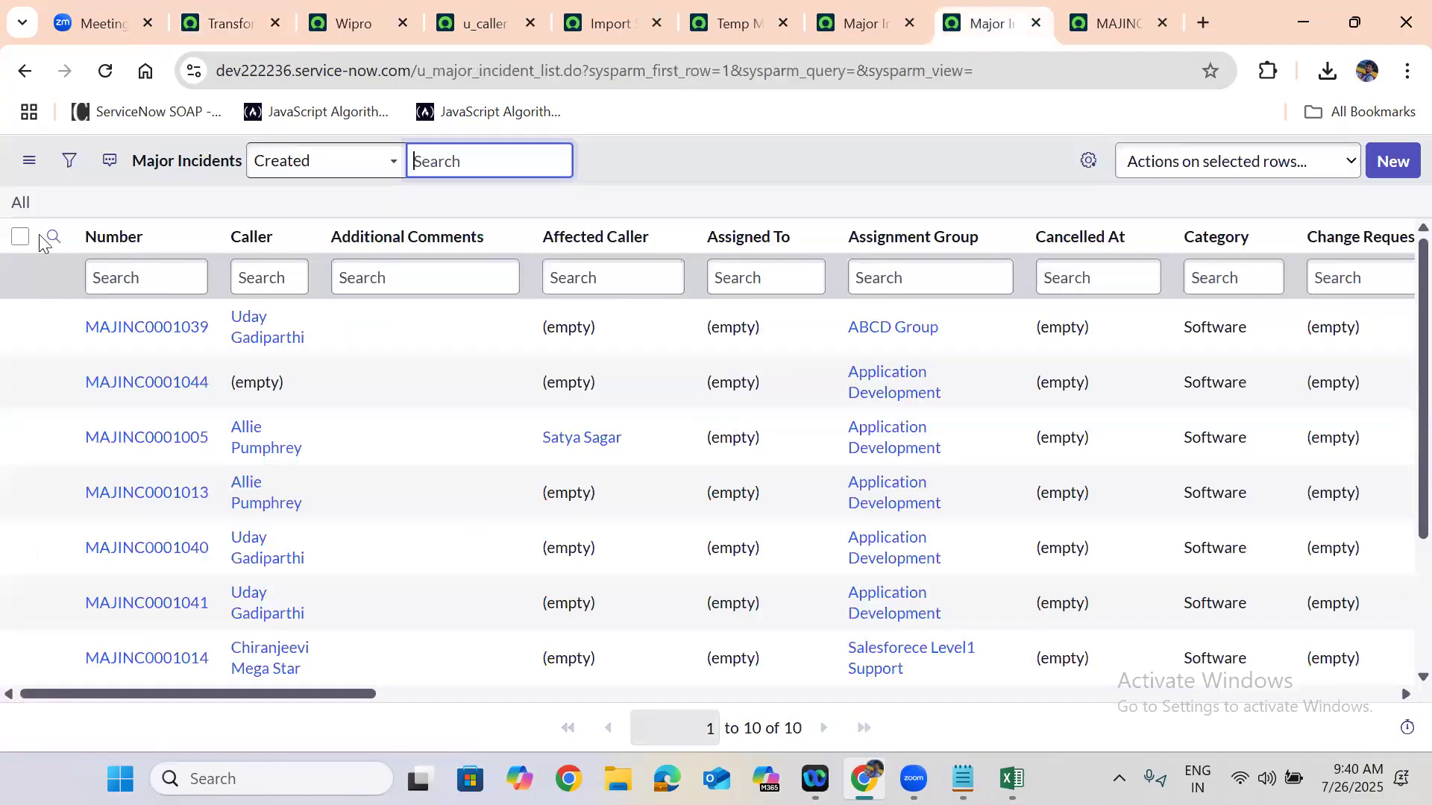
left_click(20, 204)
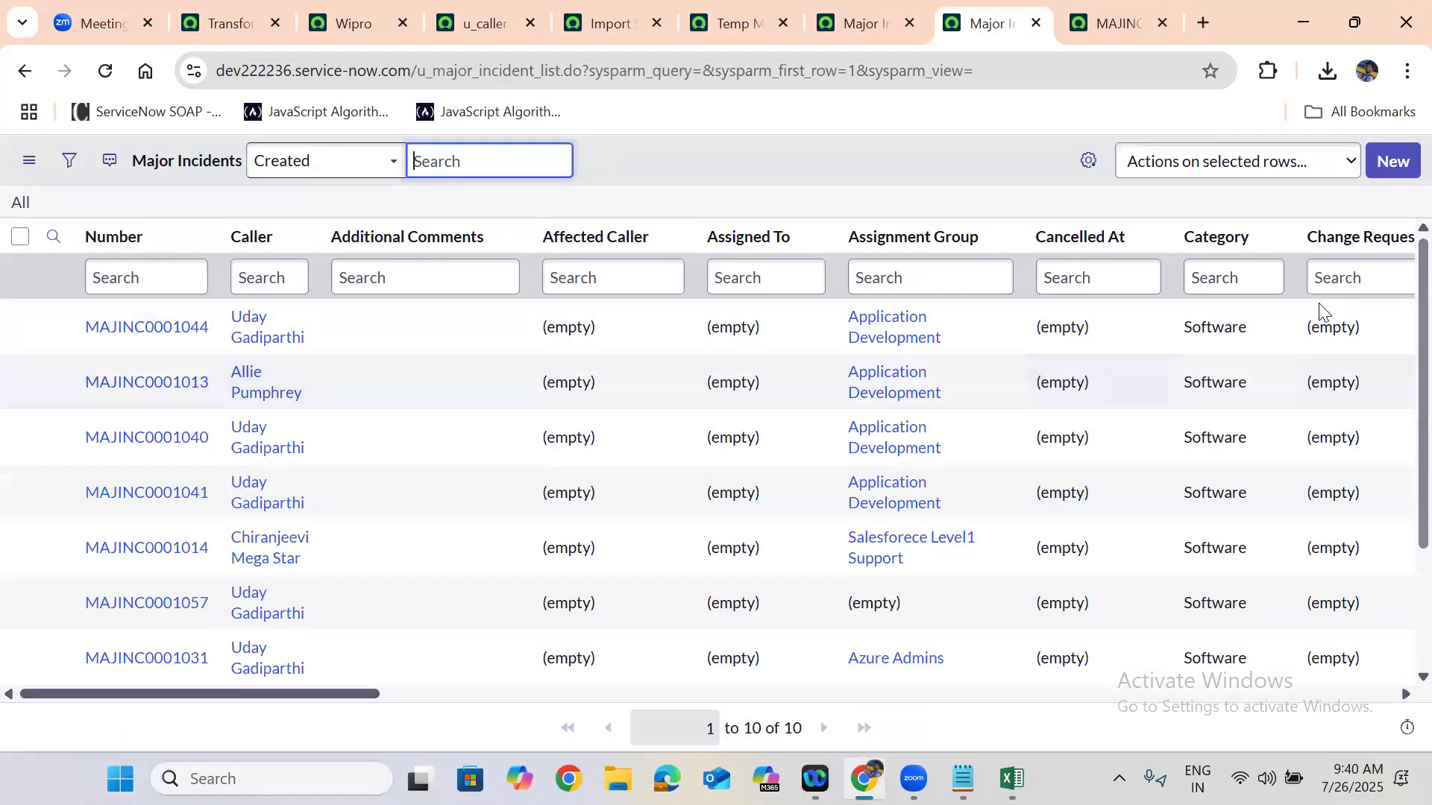
scroll(1397, 406, "down", 2)
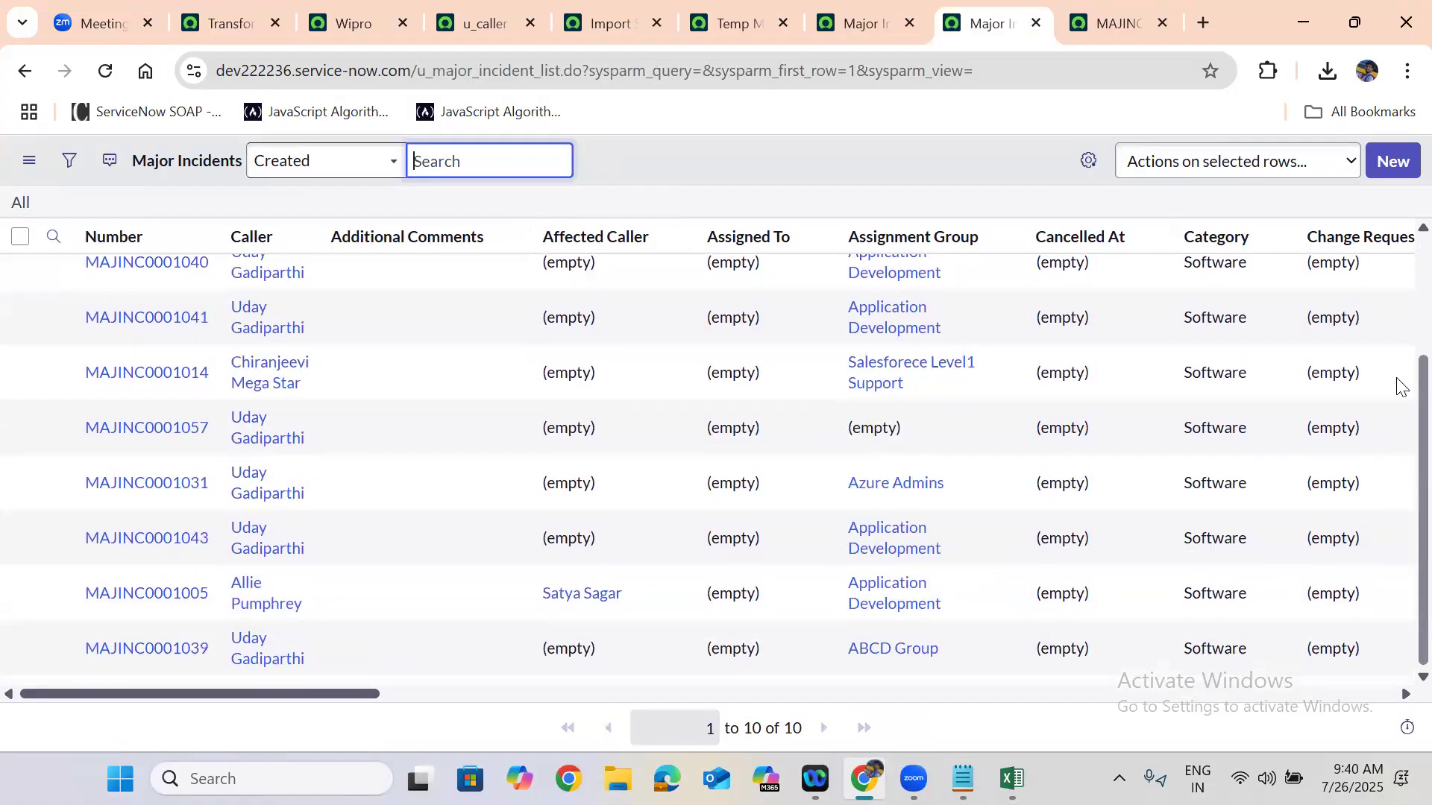
scroll(1397, 387, "up", 3)
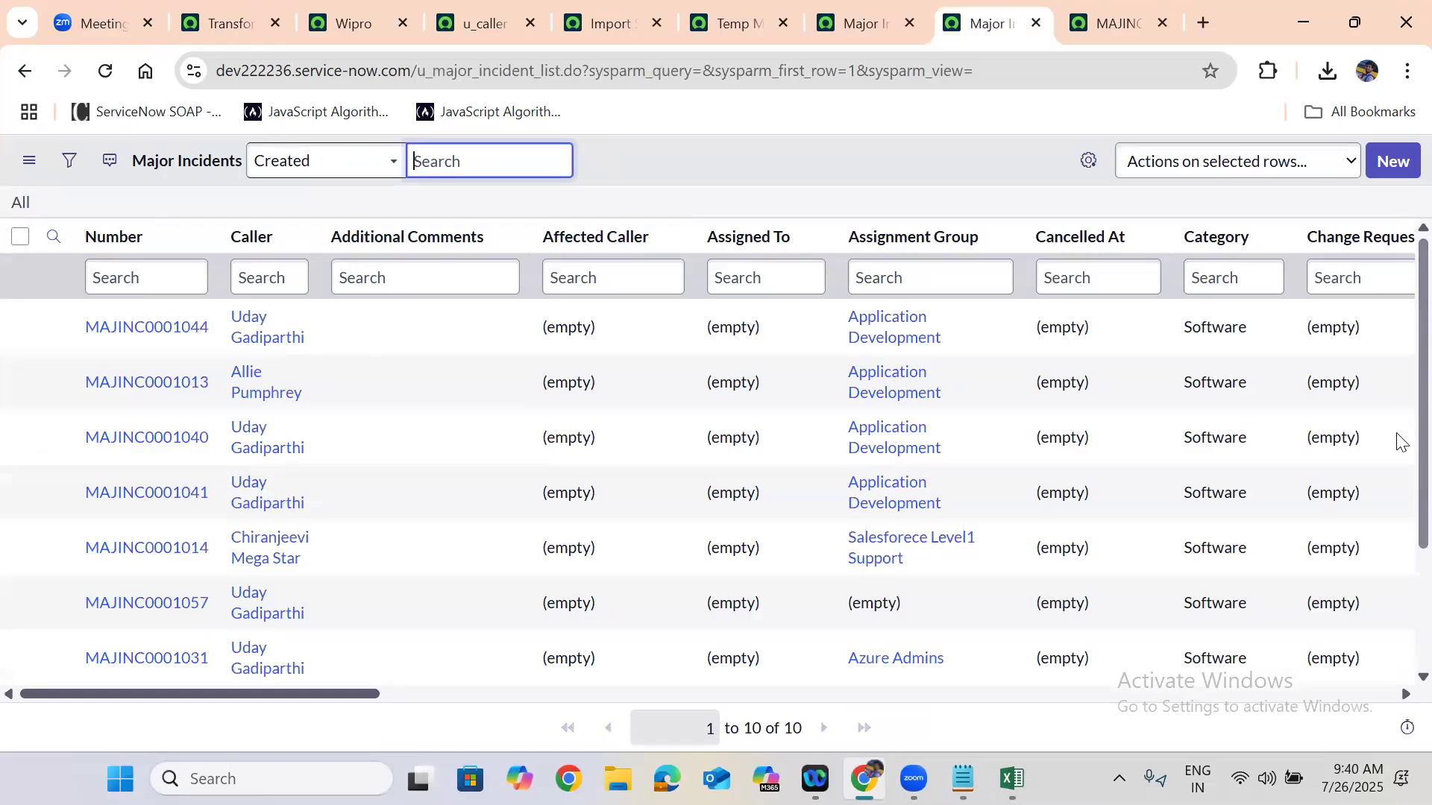
scroll(1397, 440, "down", 2)
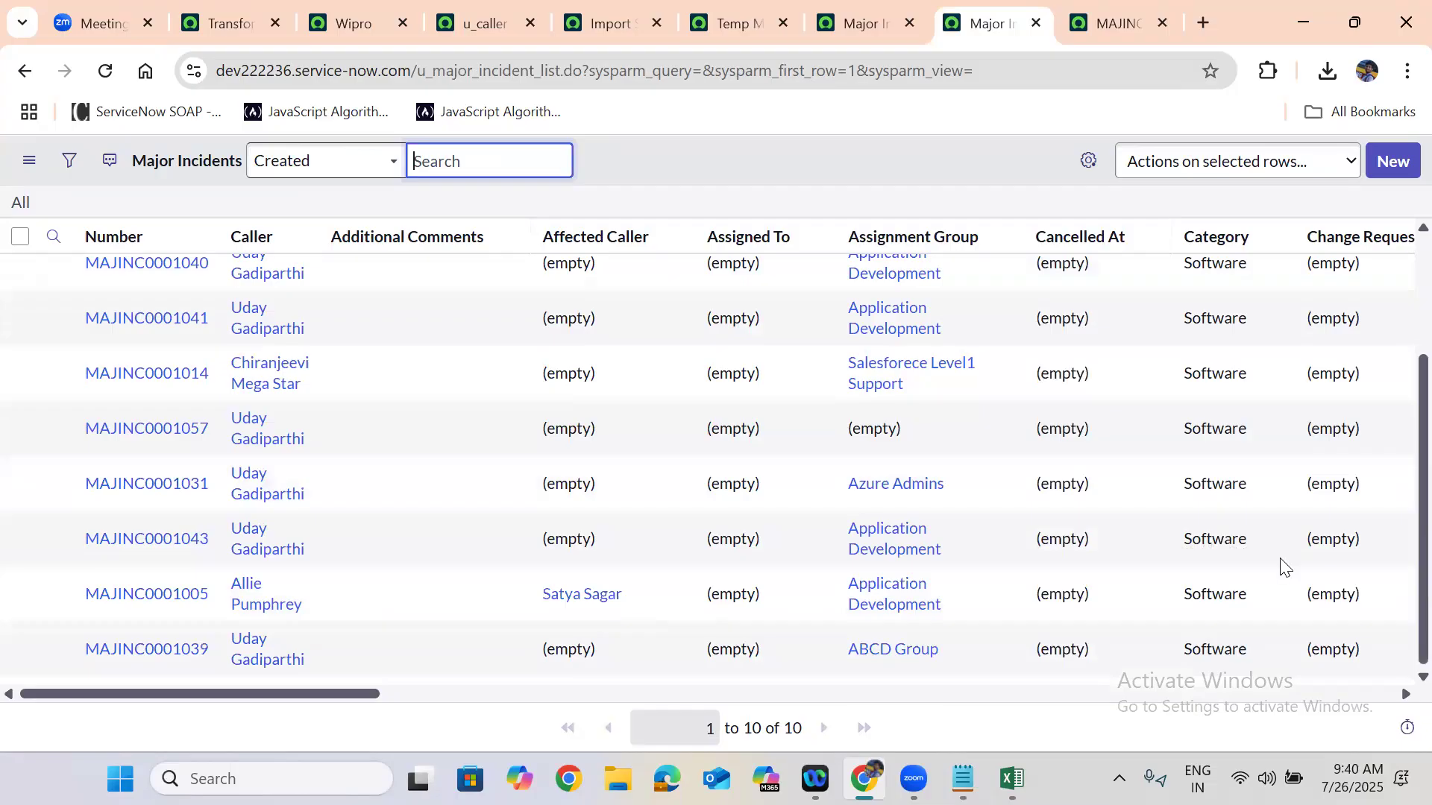
scroll(1400, 395, "up", 3)
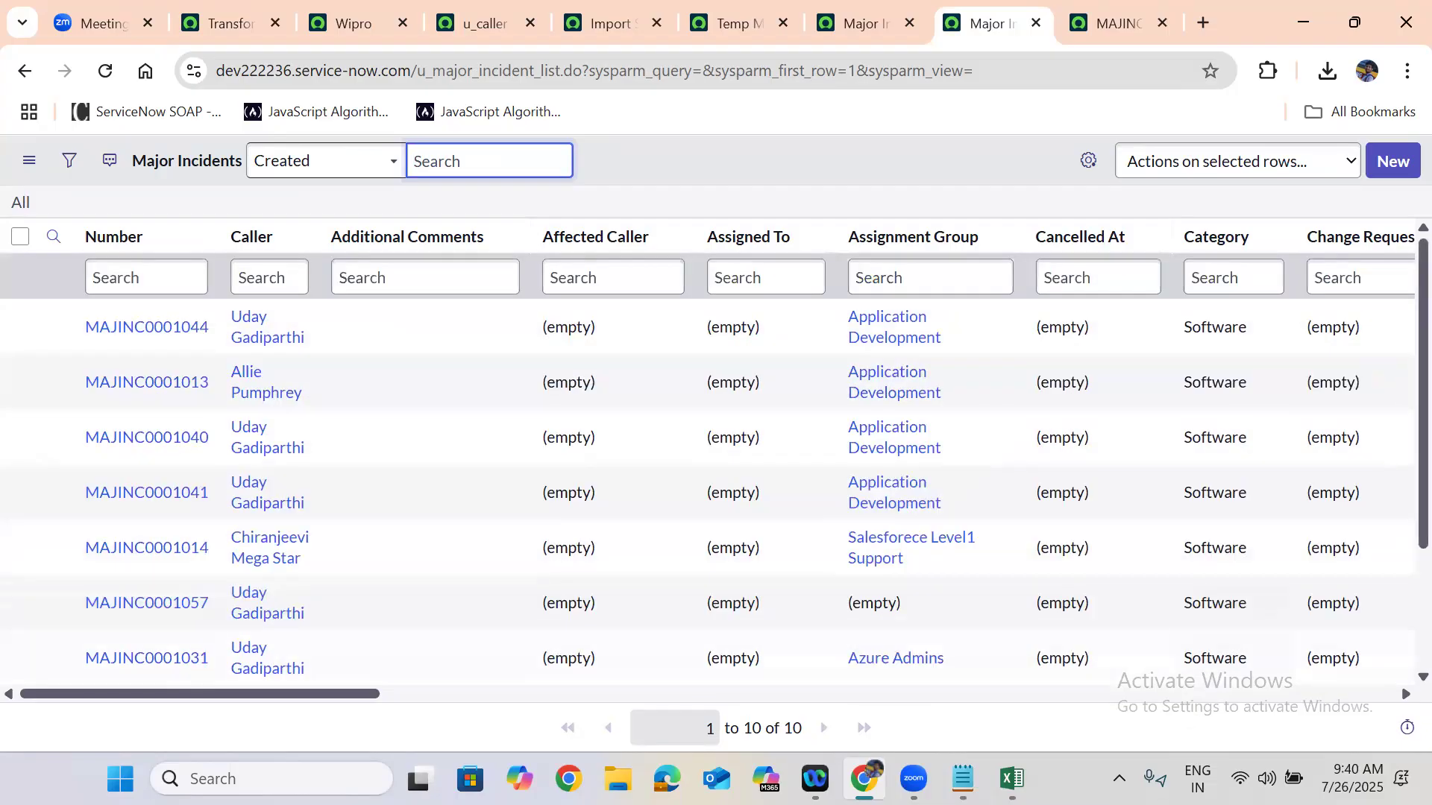
Bring Excel forward and select incident number MAJINC0001044 in cell A2
mouse_move(1011, 779)
left_click(975, 647)
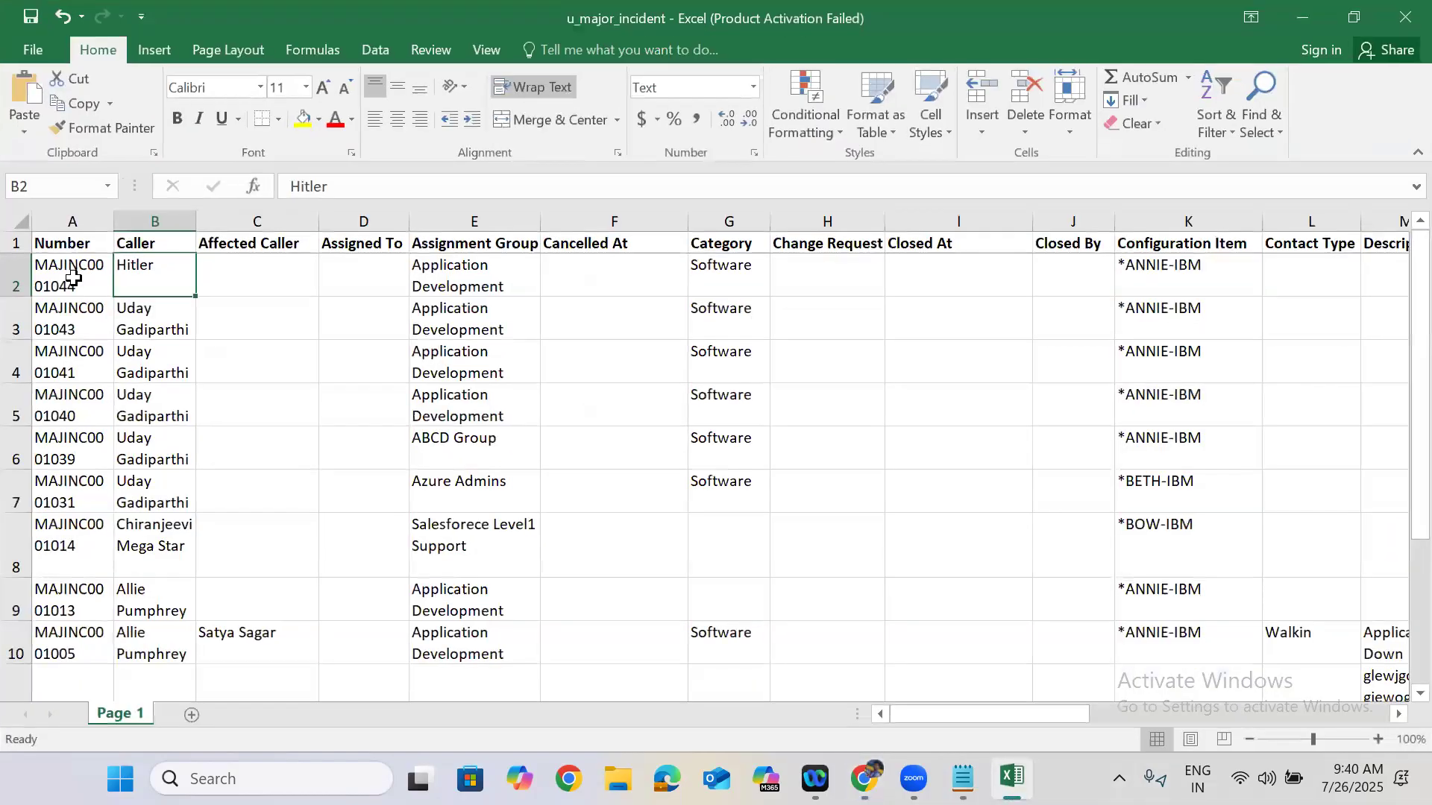
left_click(72, 278)
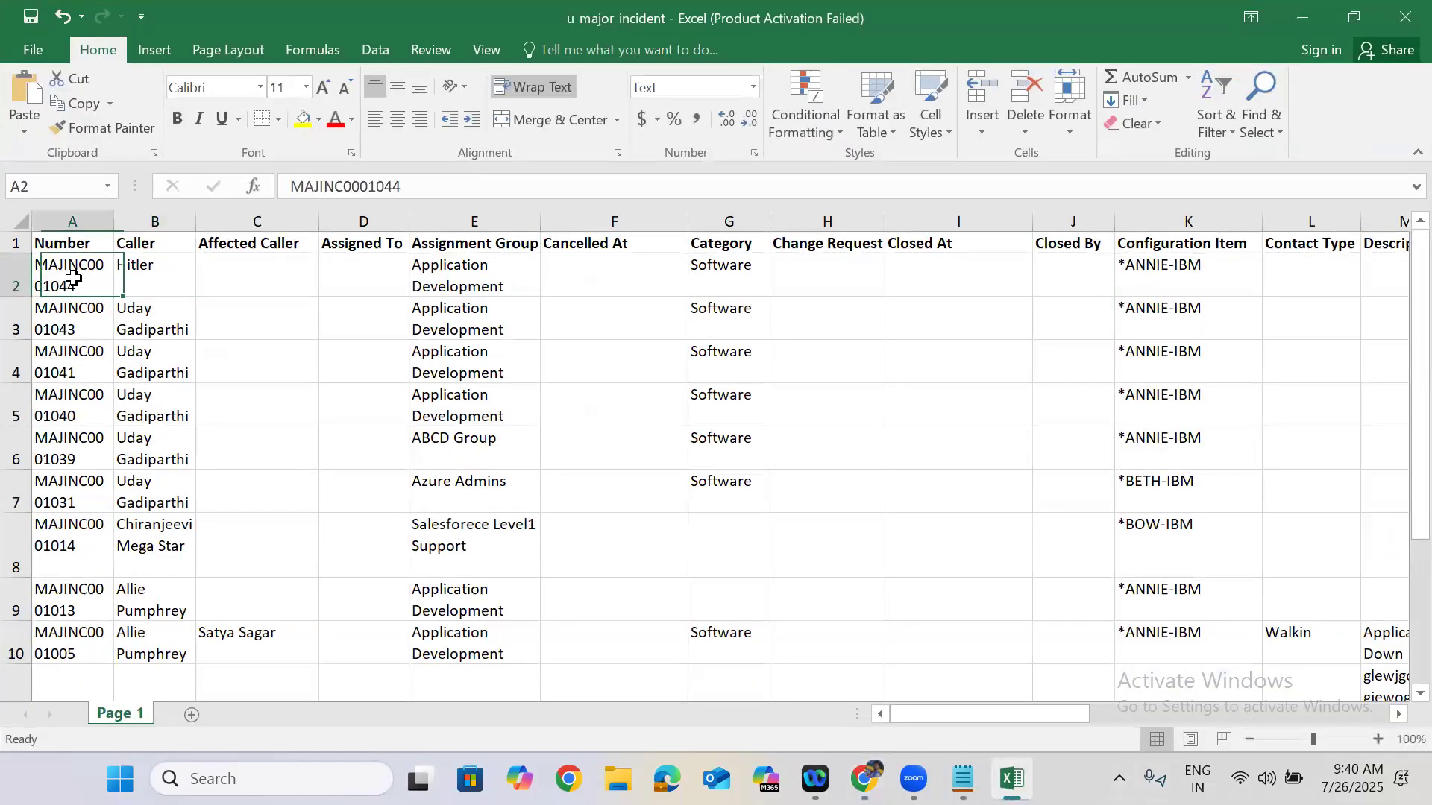
Copy MAJINC0001044 from Excel and filter the list's Number column to it
key("ctrl+c")
left_click(1306, 20)
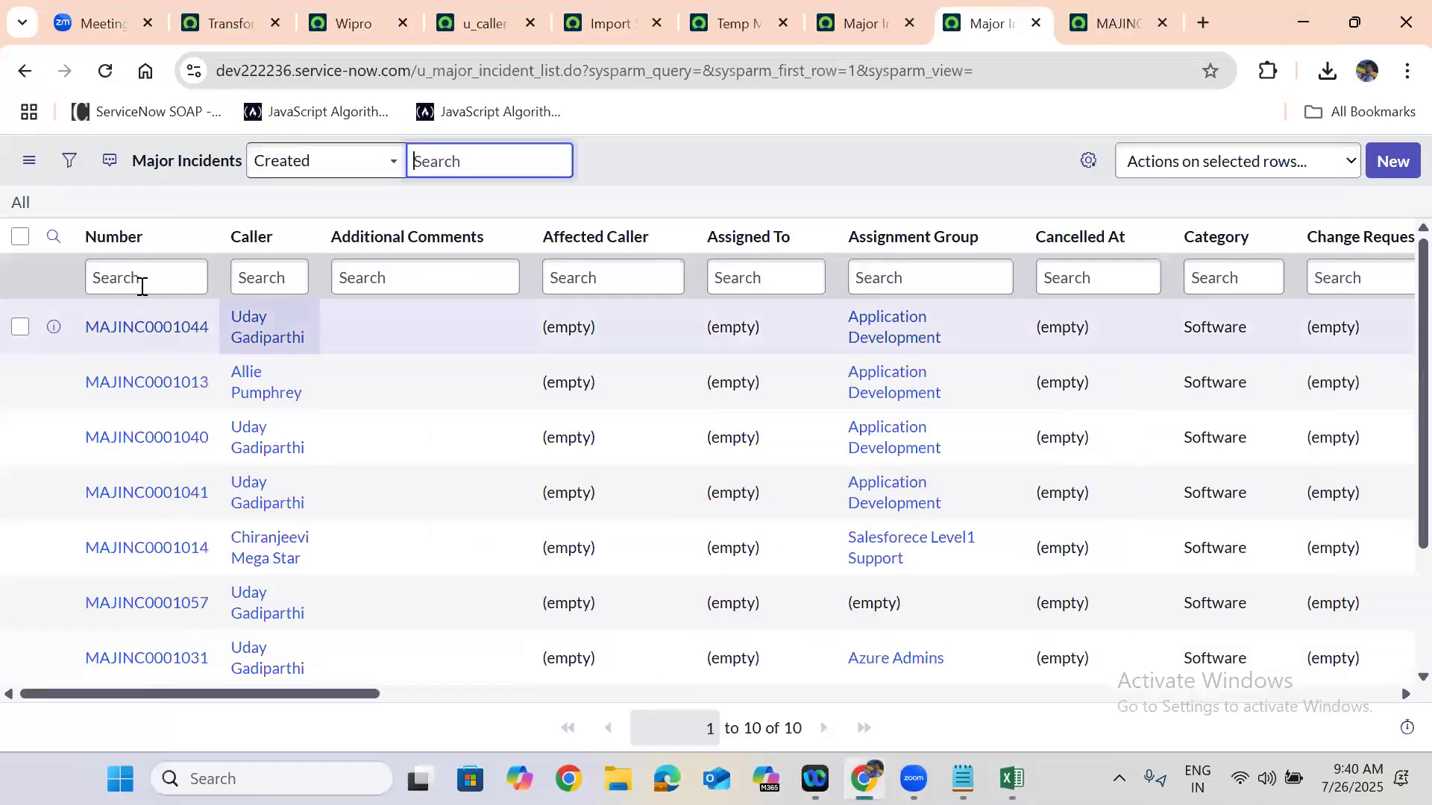
left_click(142, 289)
key("ctrl+v")
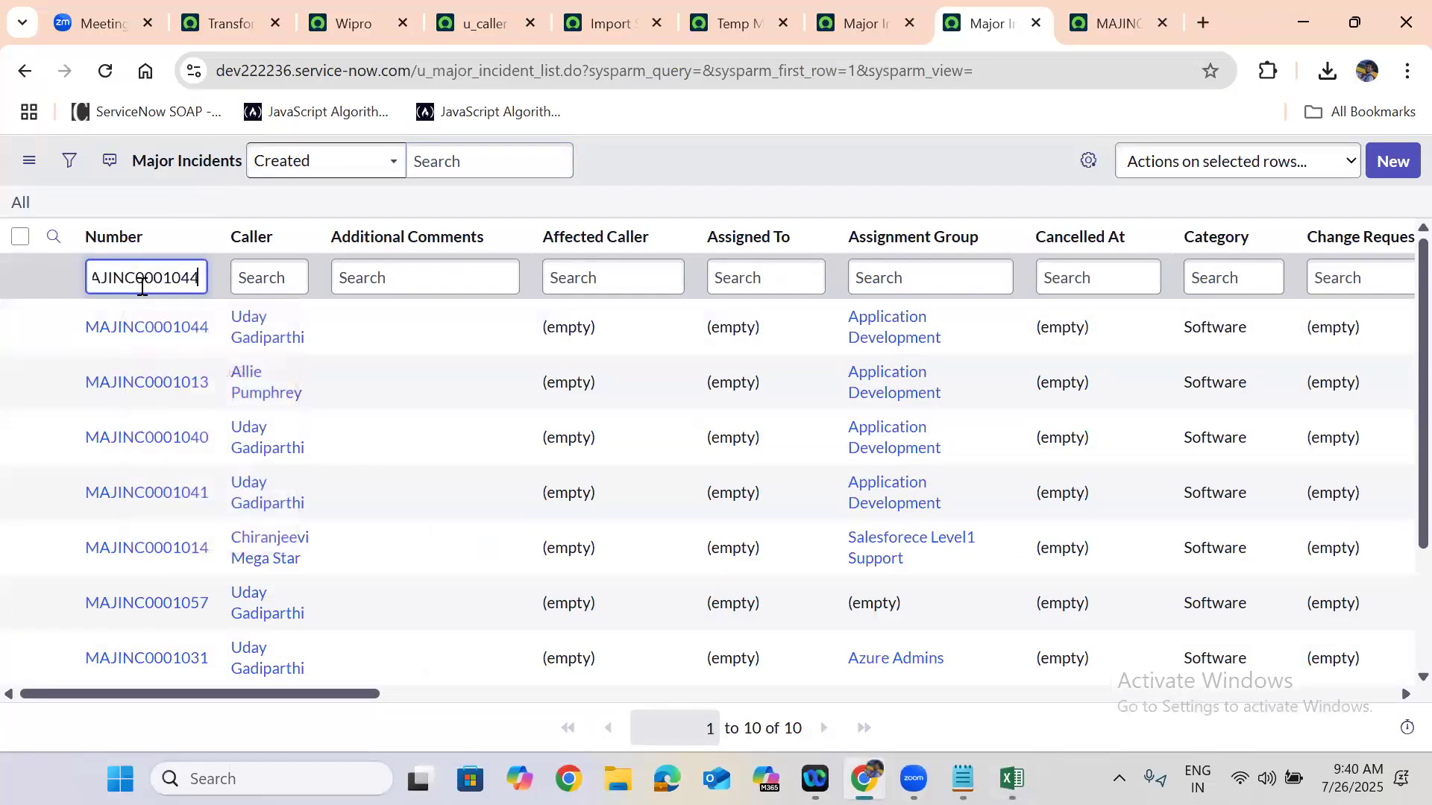
key("Return")
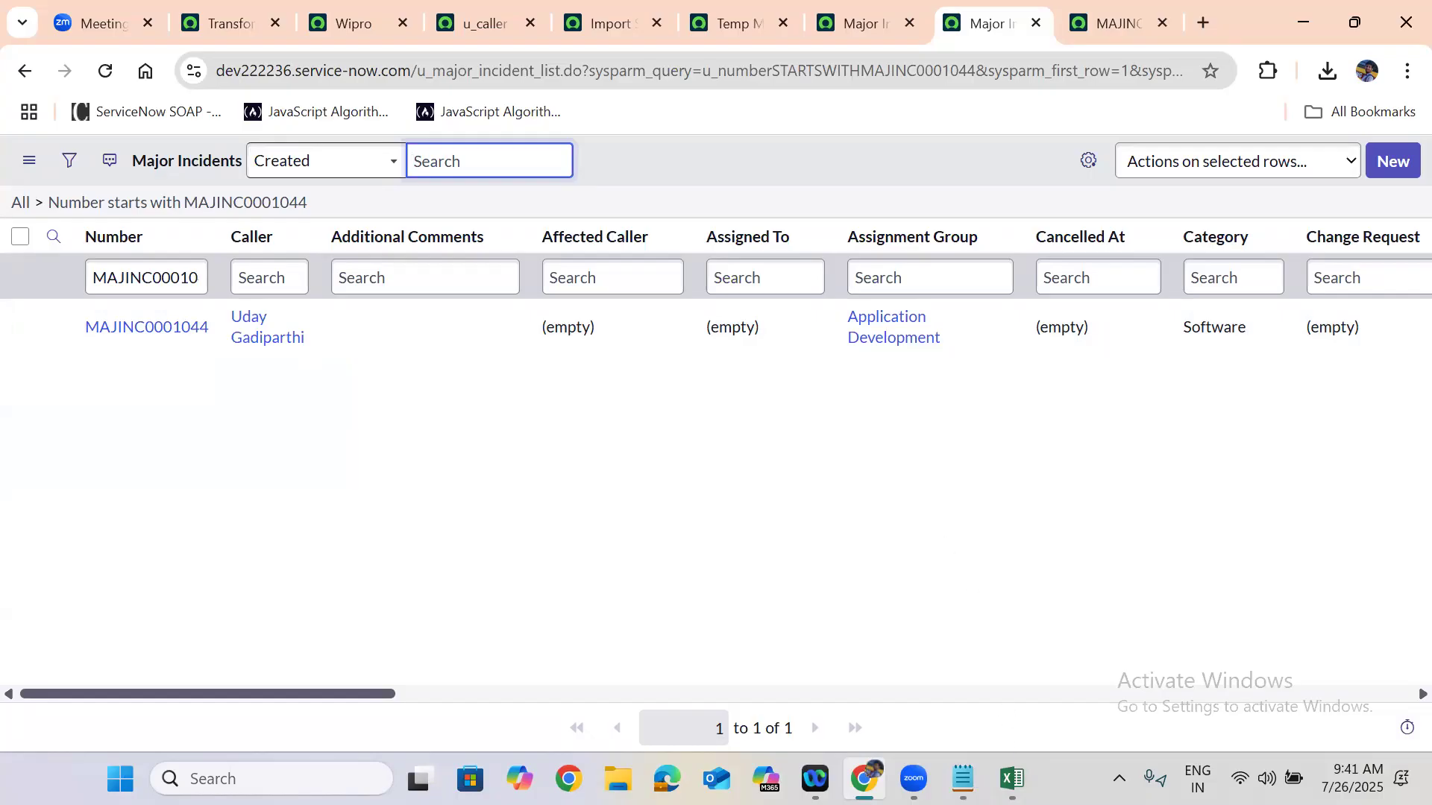
Compare the caller value in Excel cell B2, then minimize Excel
left_click(1011, 778)
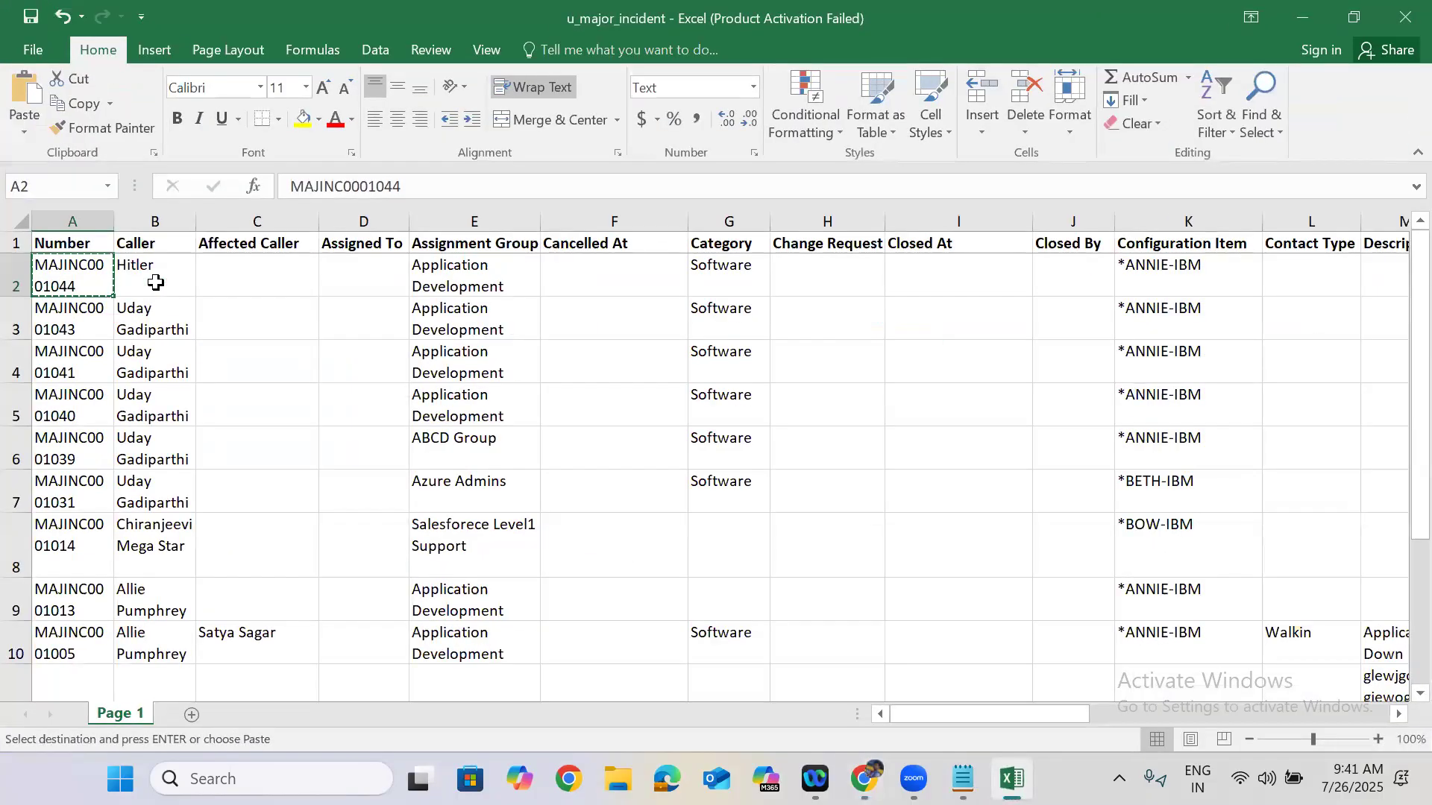
left_click(155, 283)
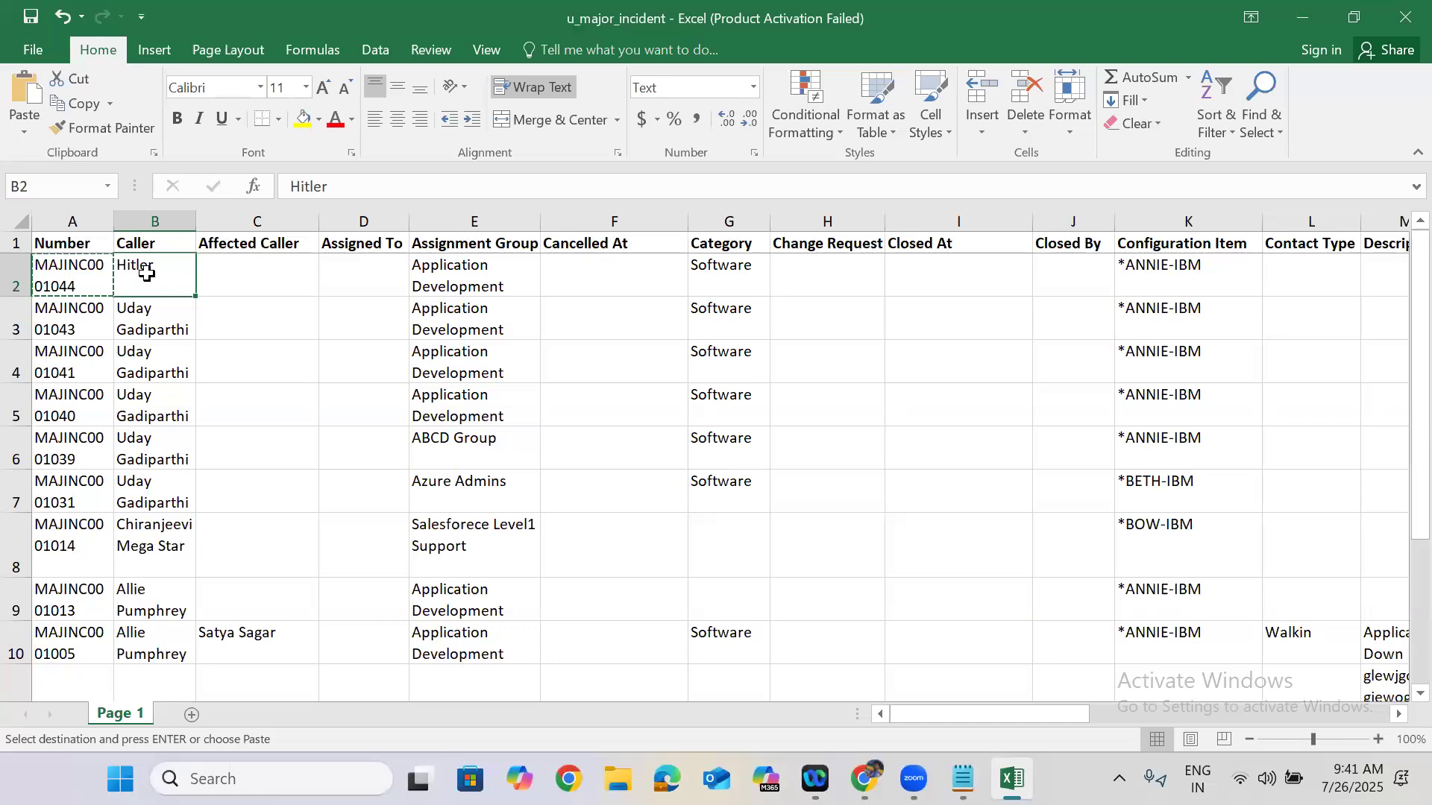
left_click(1302, 18)
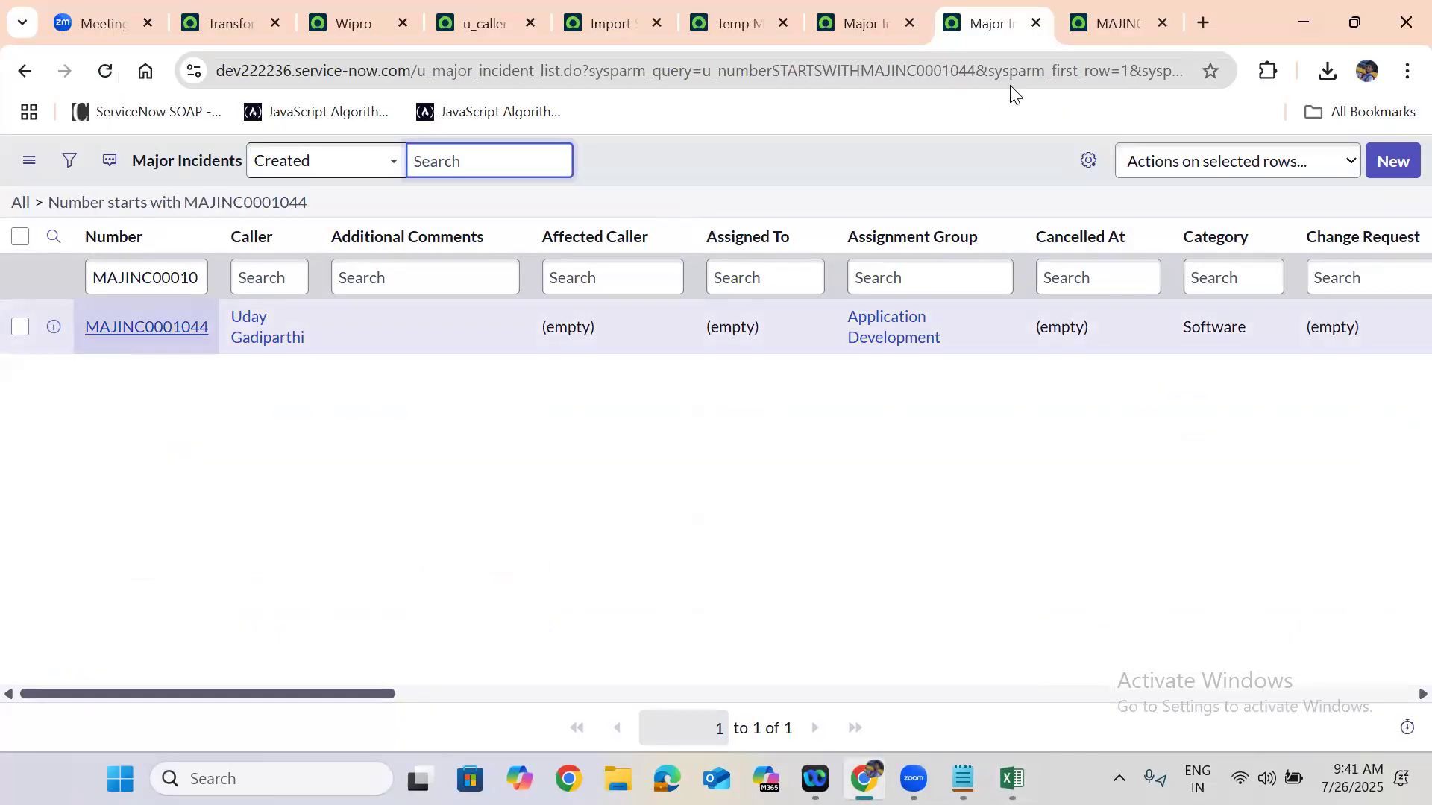
From MAJINC0001044, open the Caller field's dictionary entry and uncheck Use dynamic default
left_click(1078, 28)
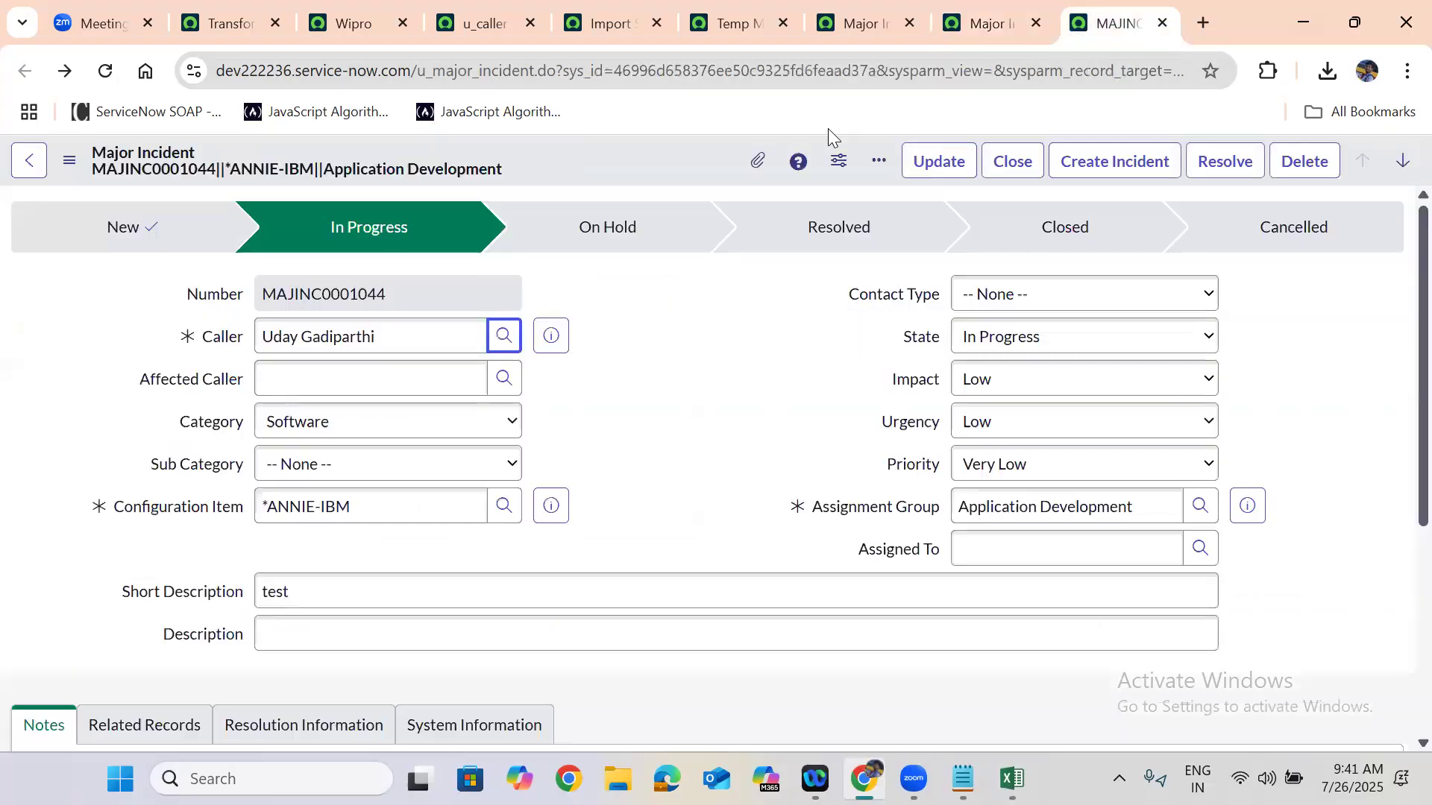
right_click(229, 337)
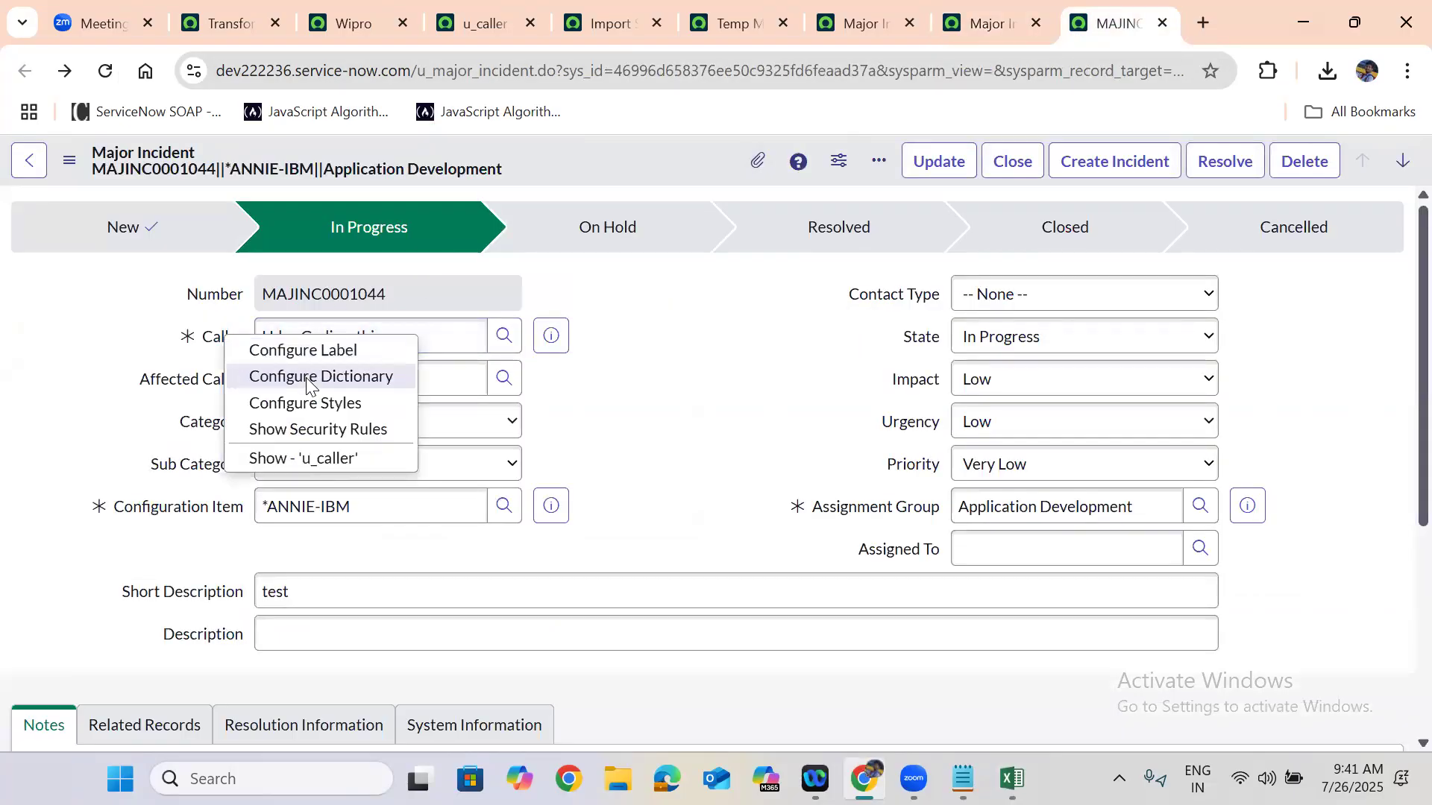
left_click(306, 377)
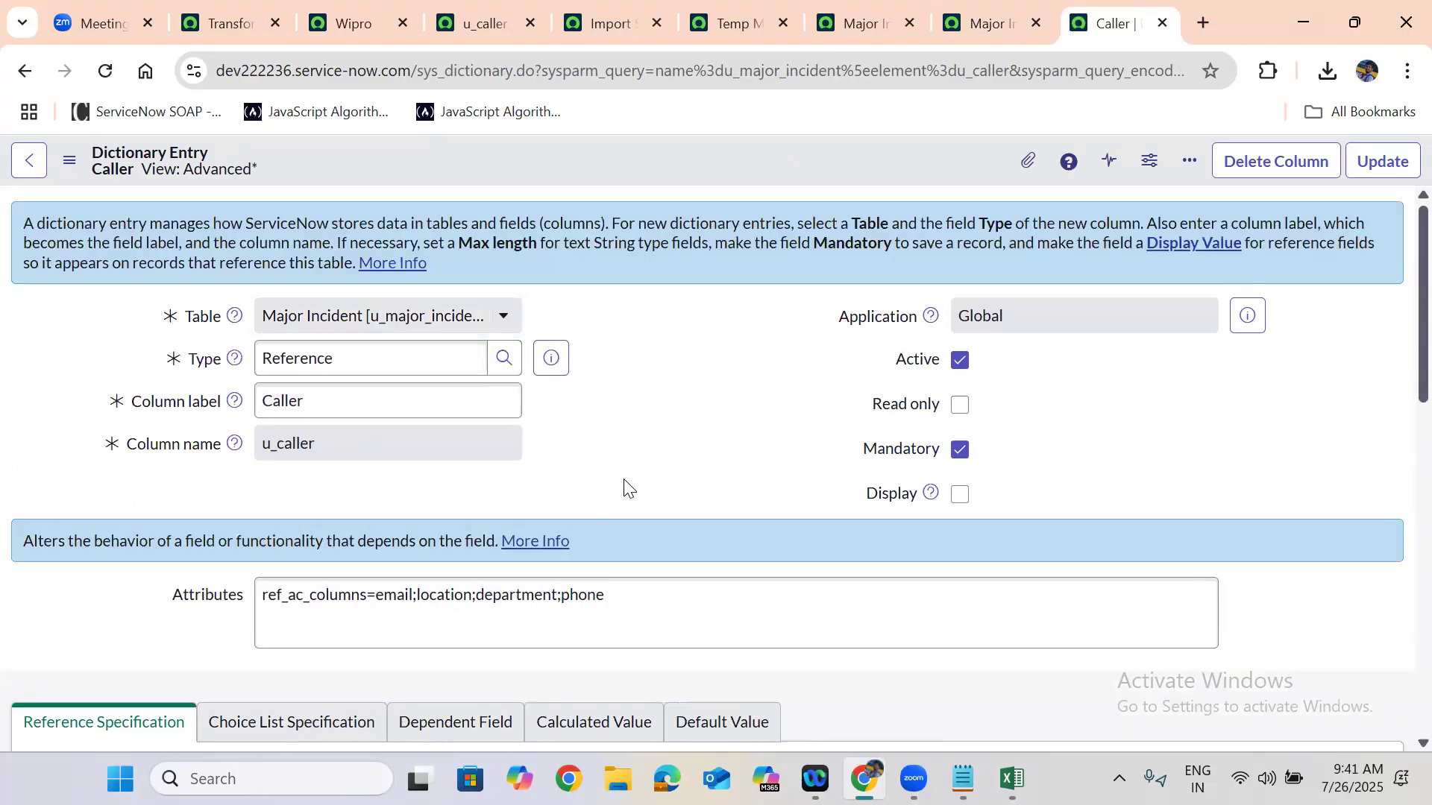
scroll(625, 478, "down", 3)
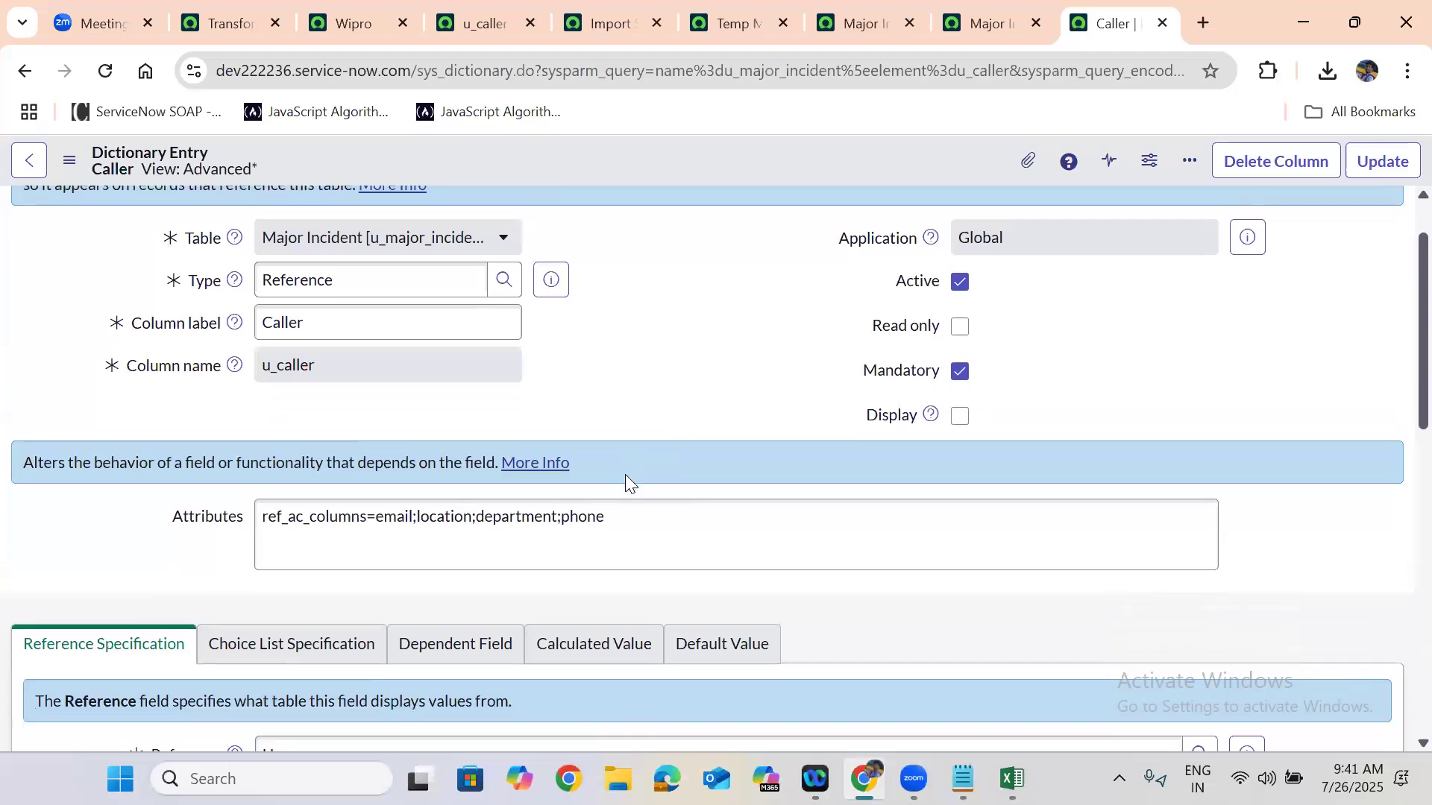
scroll(625, 474, "down", 1)
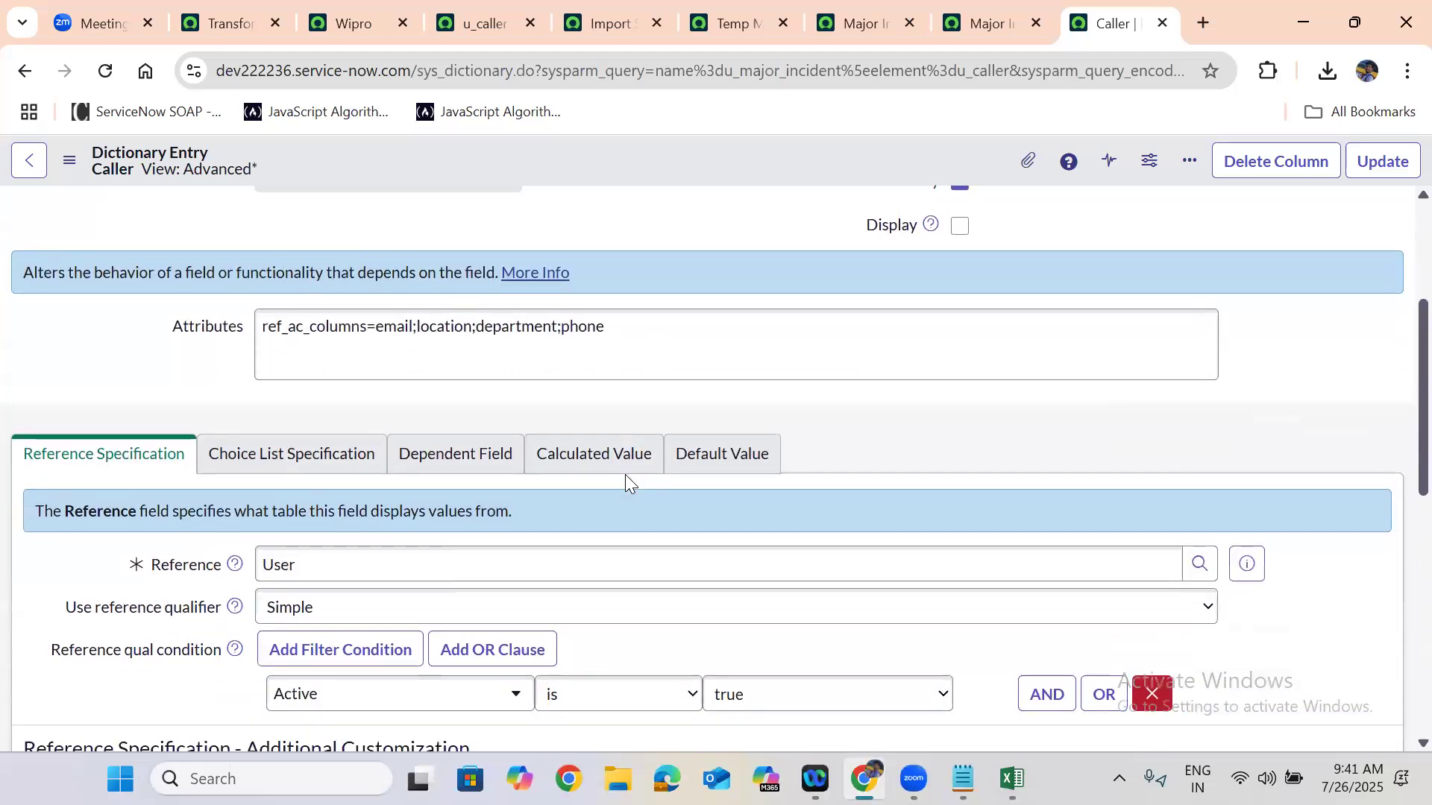
scroll(625, 474, "down", 1)
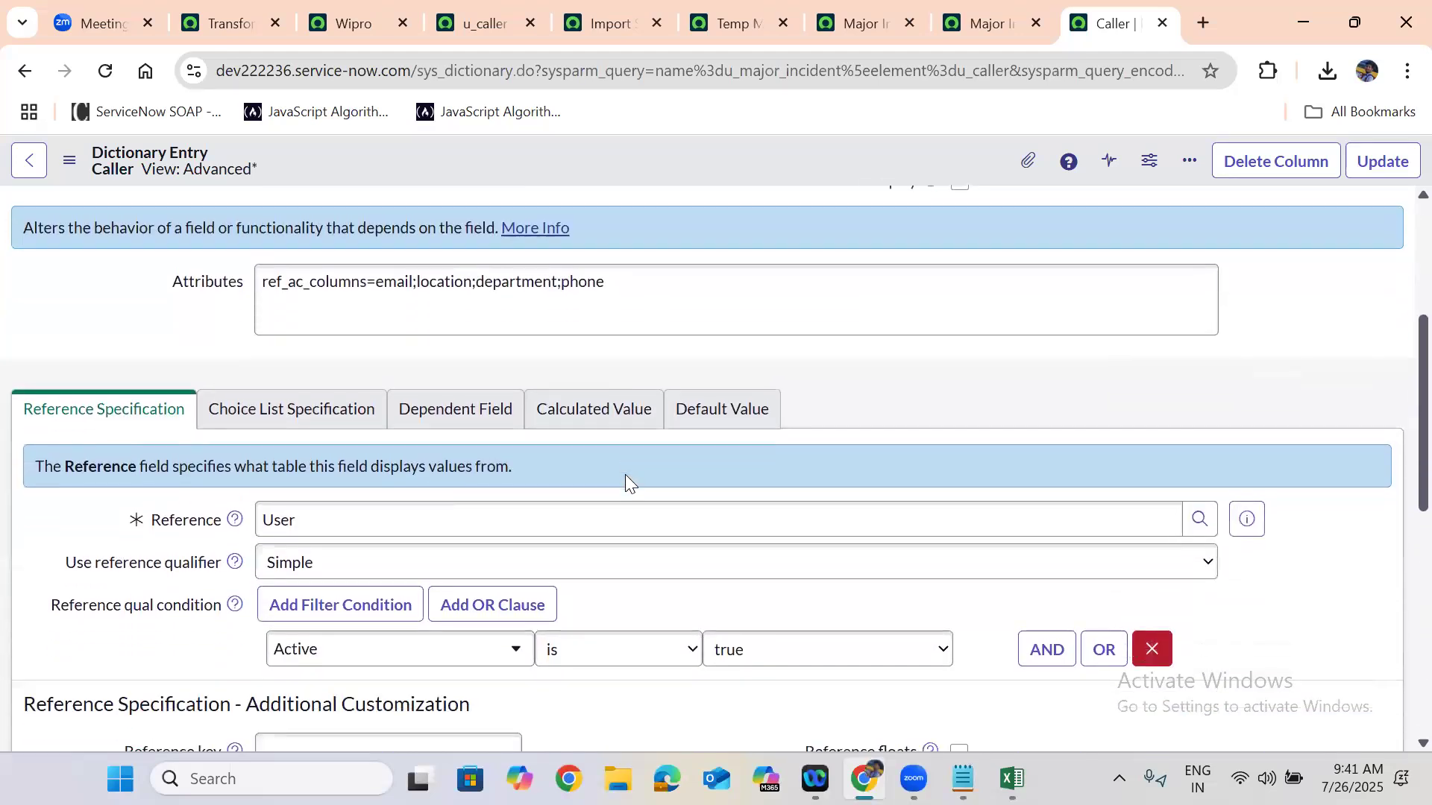
left_click(703, 422)
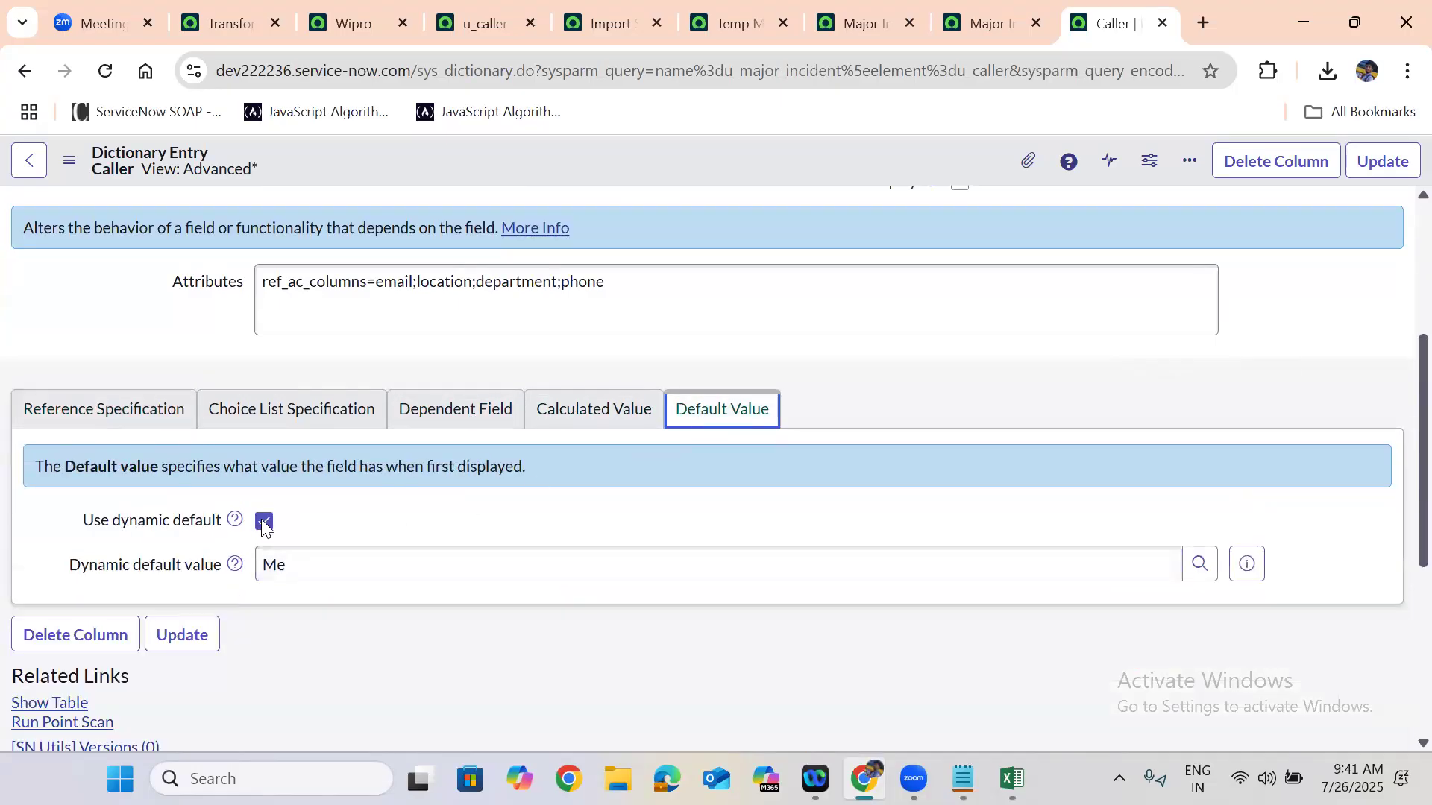
left_click(264, 524)
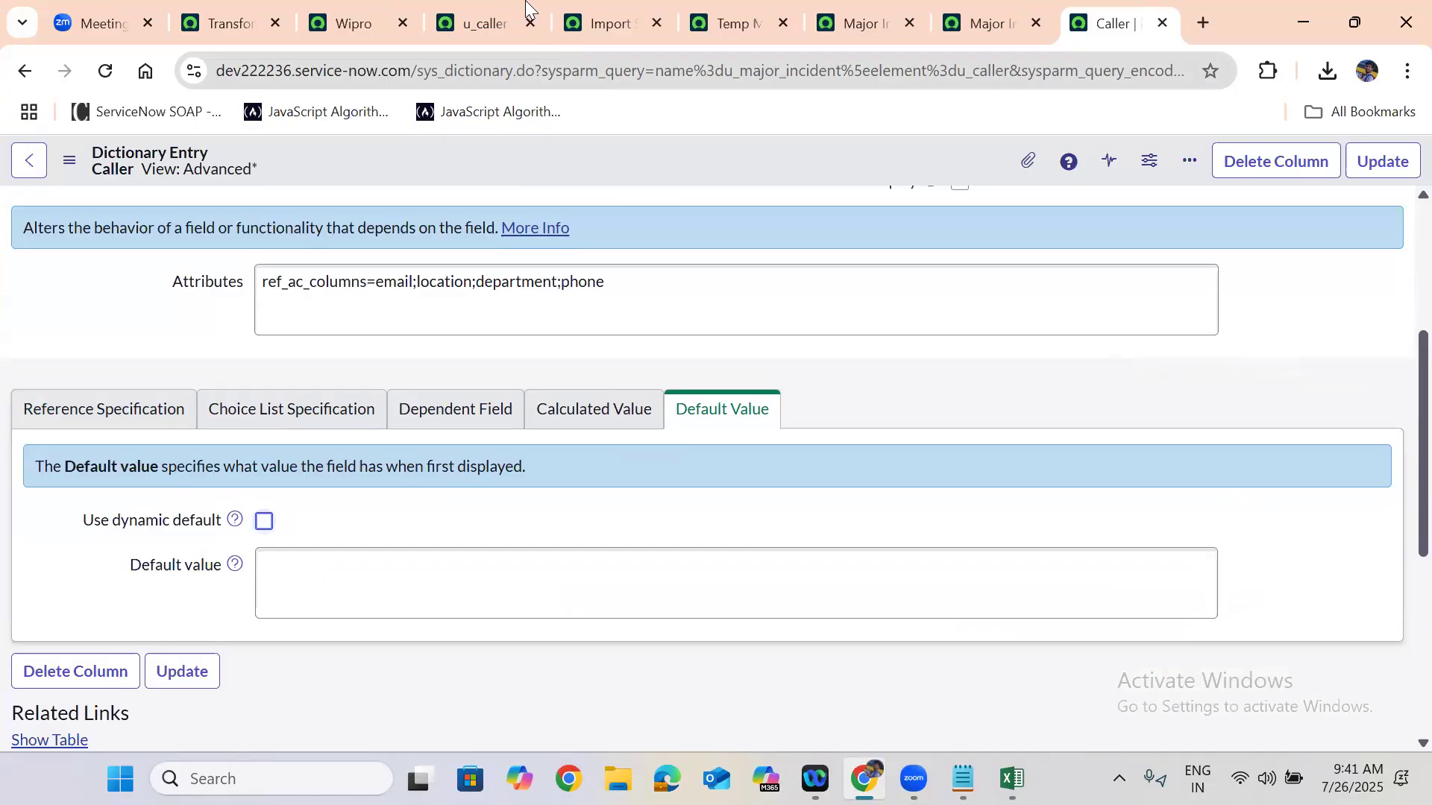
Save the Caller dictionary entry and show all Major Incidents again without the number filter
left_click(492, 15)
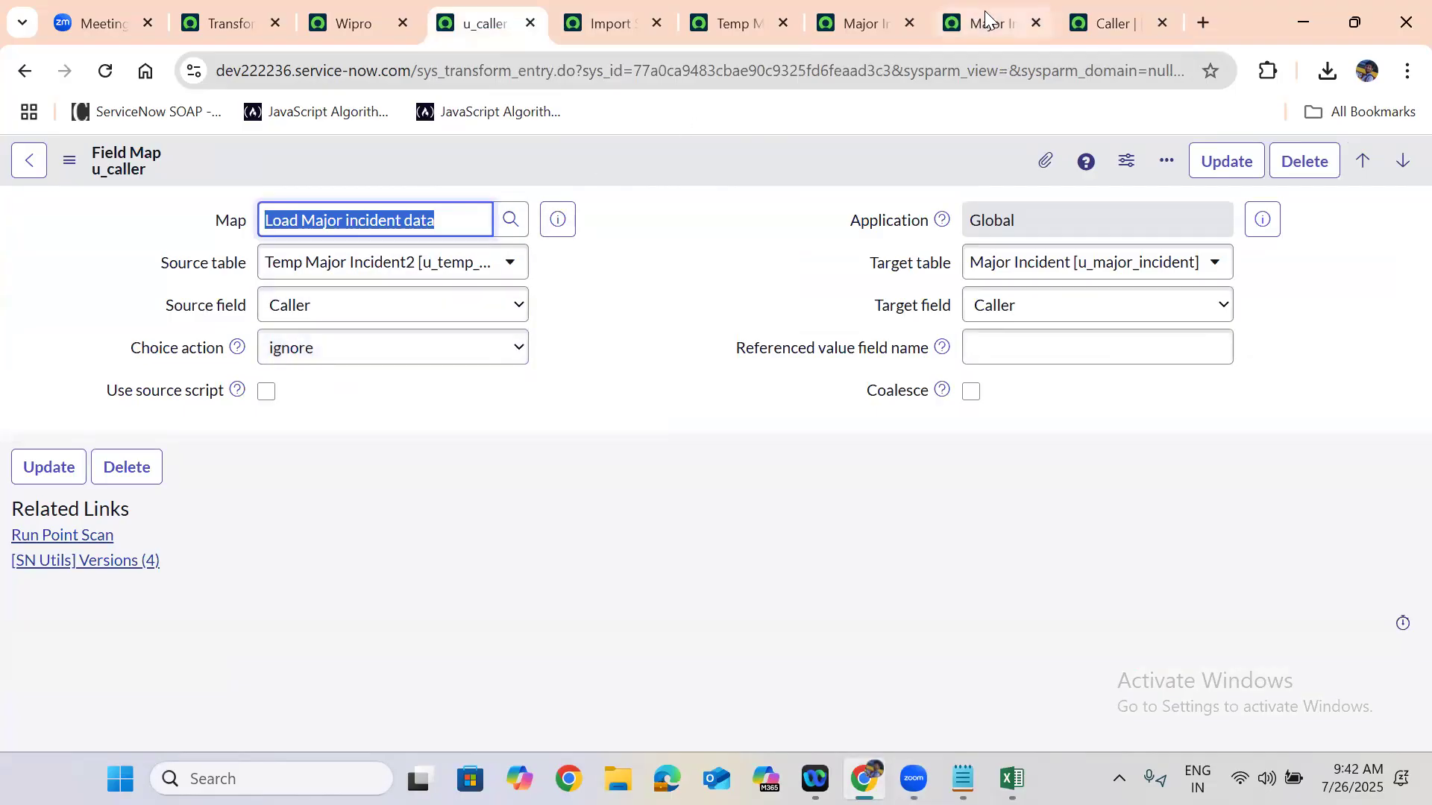
left_click(1081, 4)
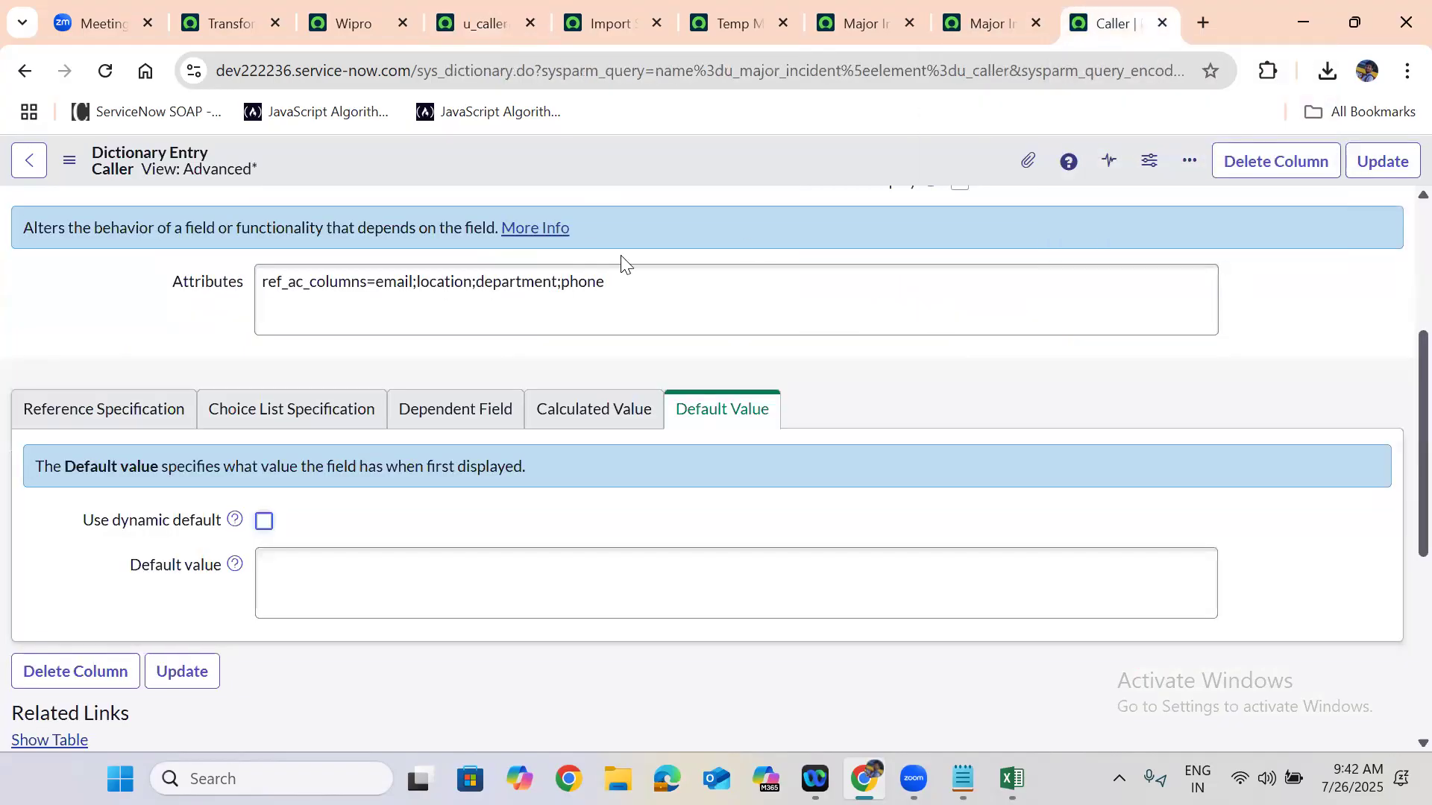
right_click(610, 168)
left_click(653, 188)
left_click(971, 3)
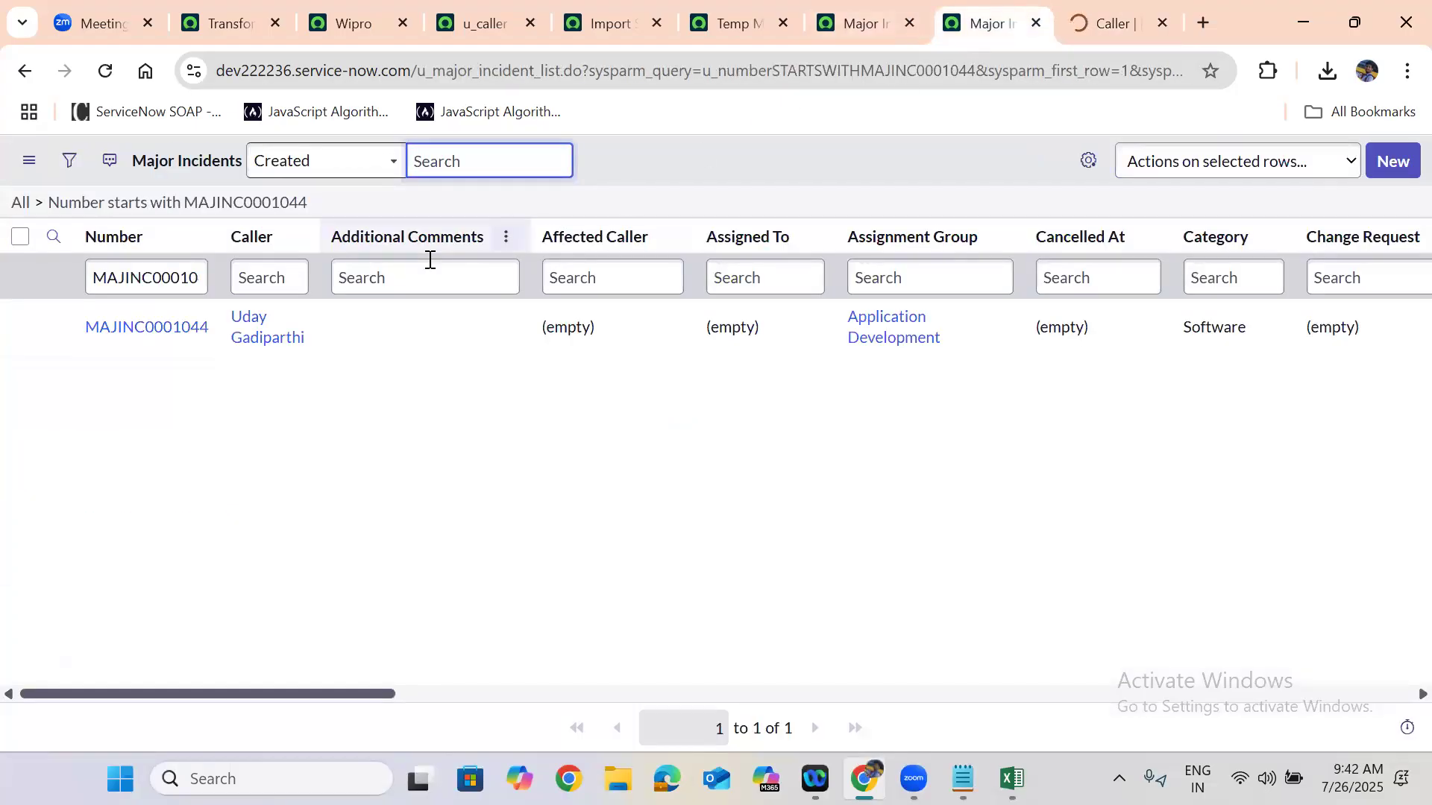
left_click(19, 206)
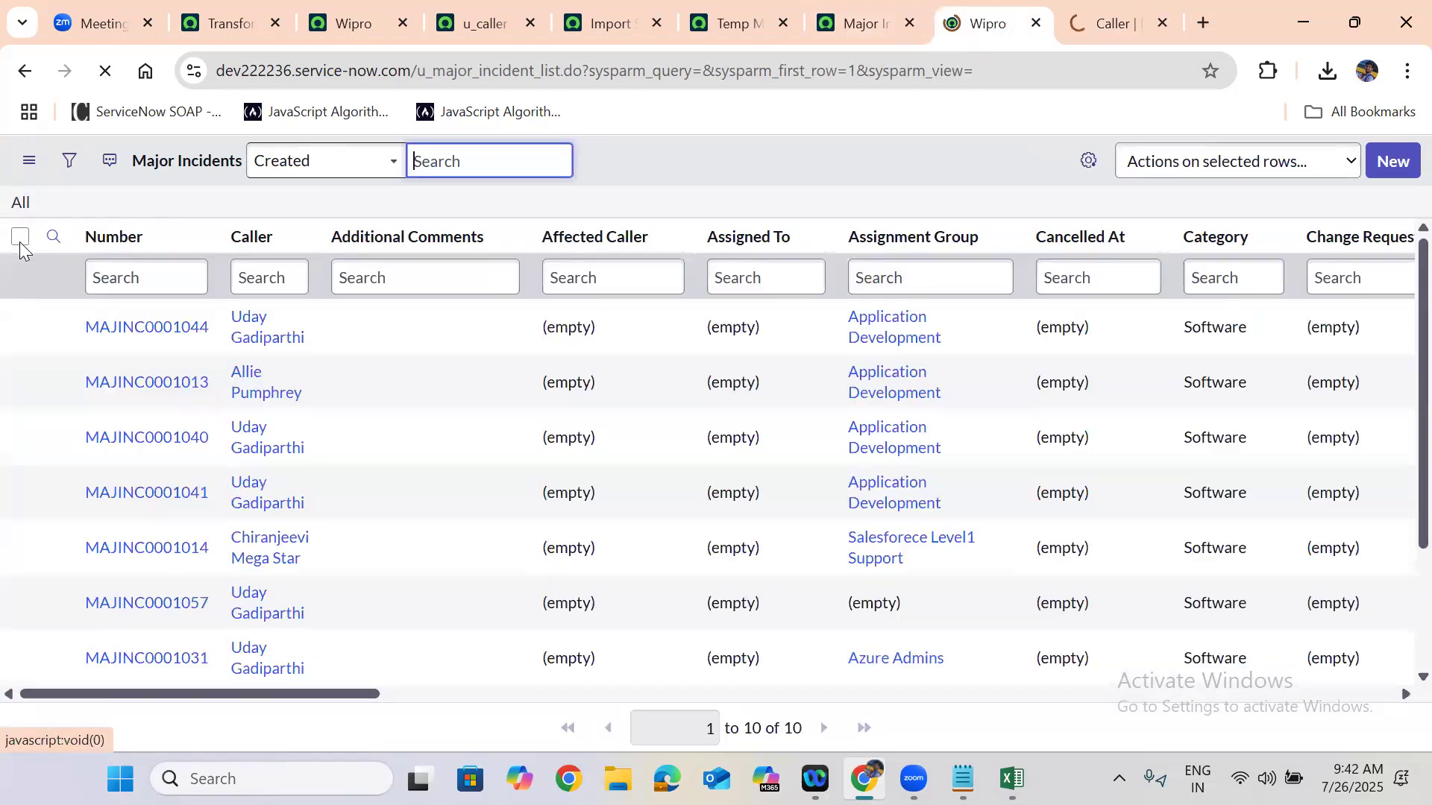
Select all ten Major Incident records and delete them, confirming the deletion
left_click(20, 240)
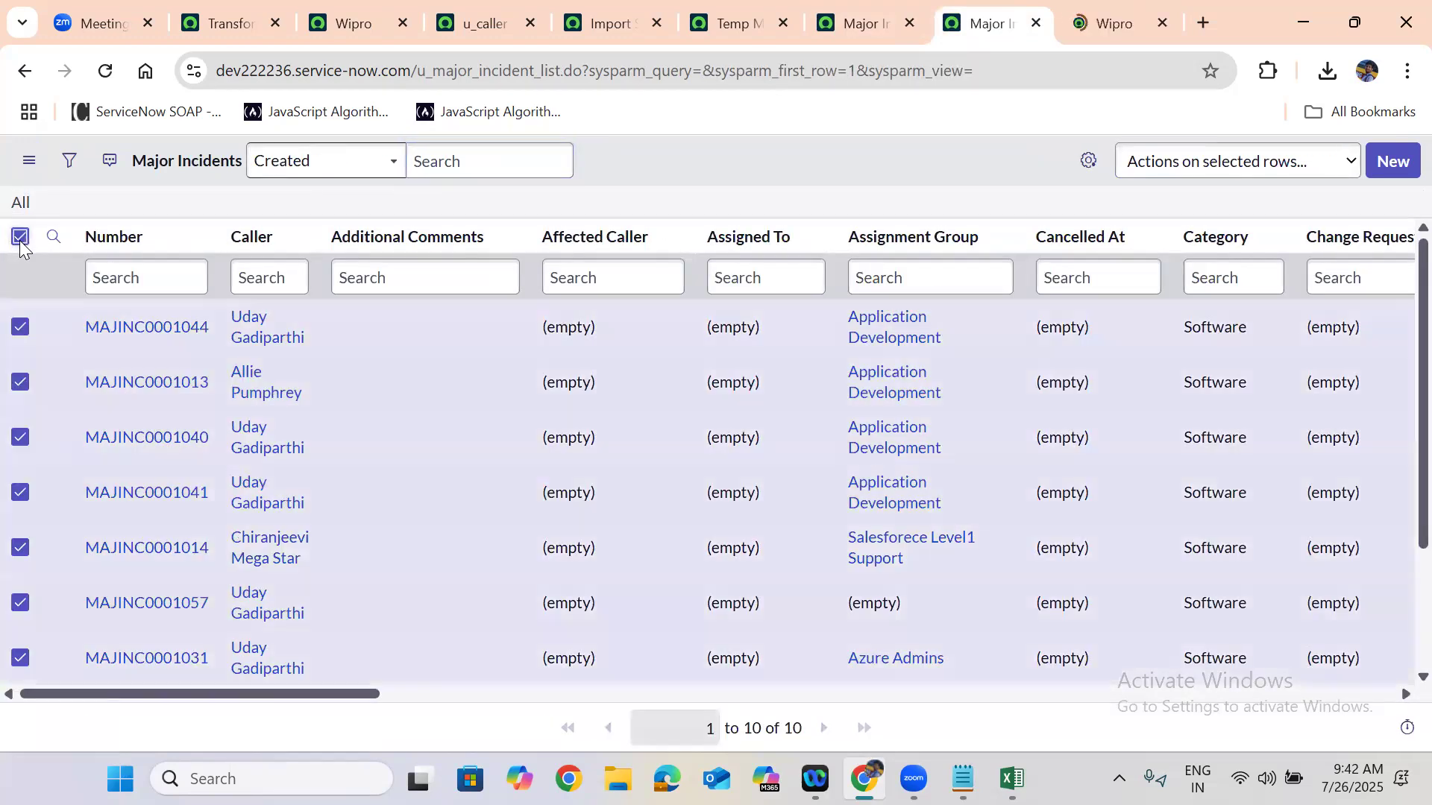
left_click(1181, 170)
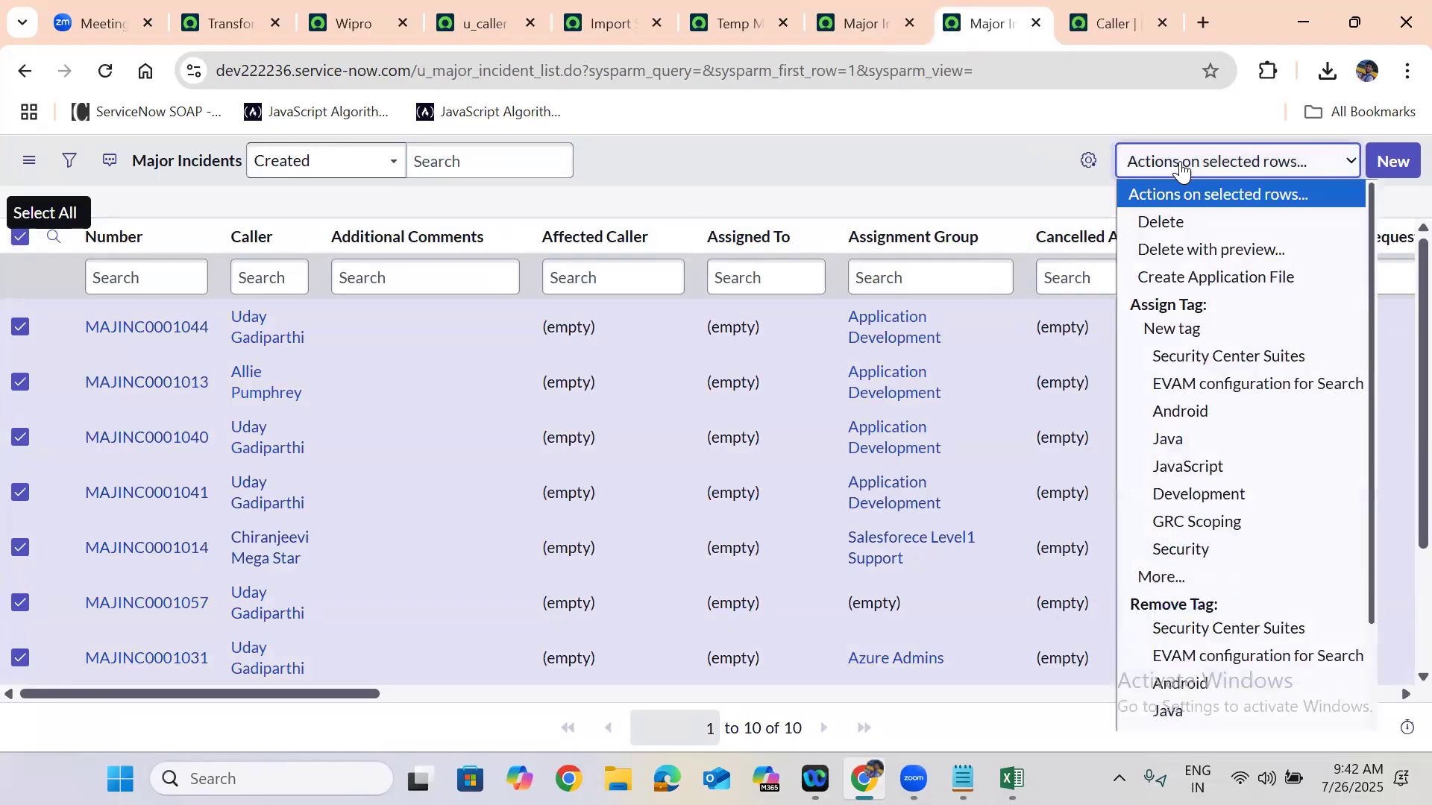
left_click(1158, 220)
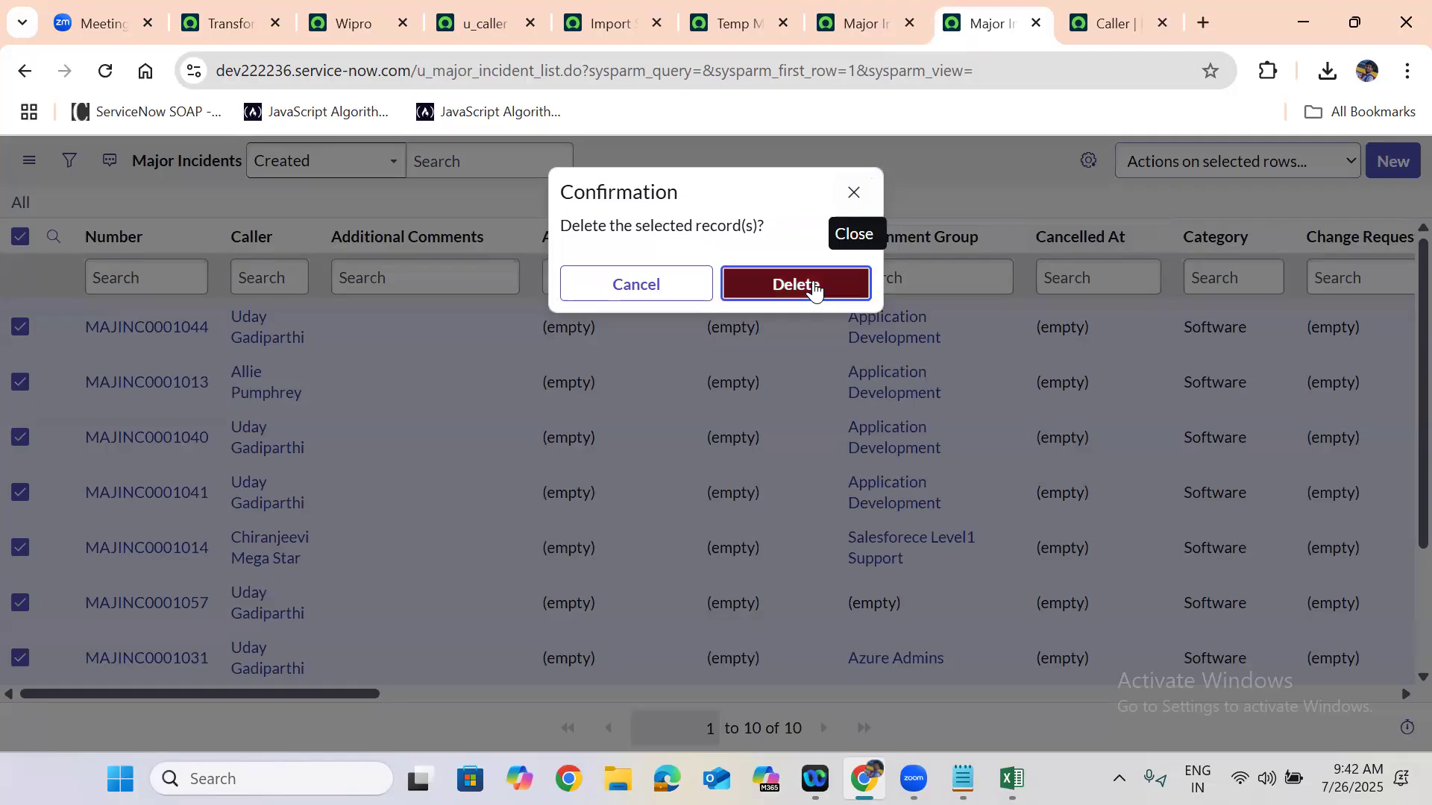
left_click(814, 289)
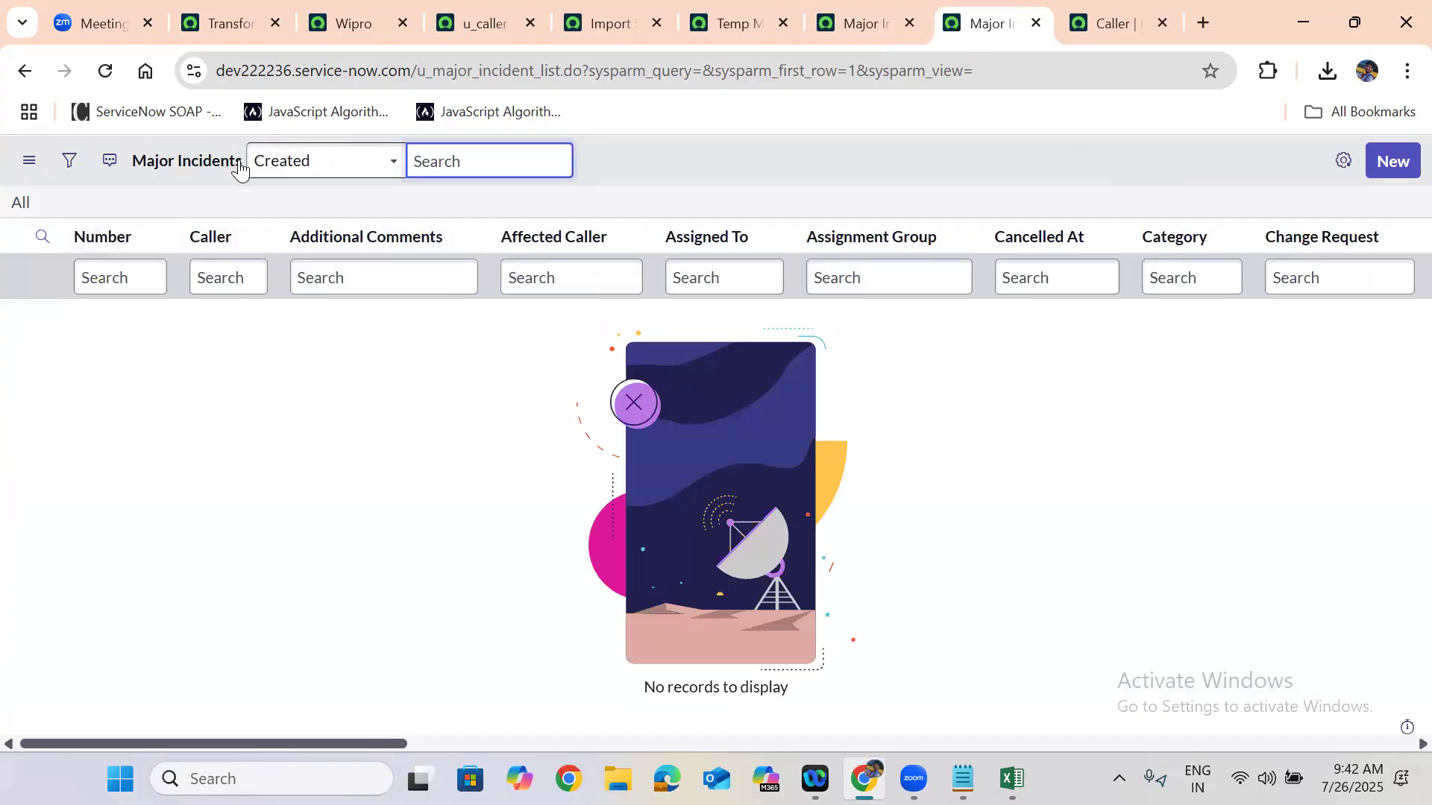
left_click(228, 15)
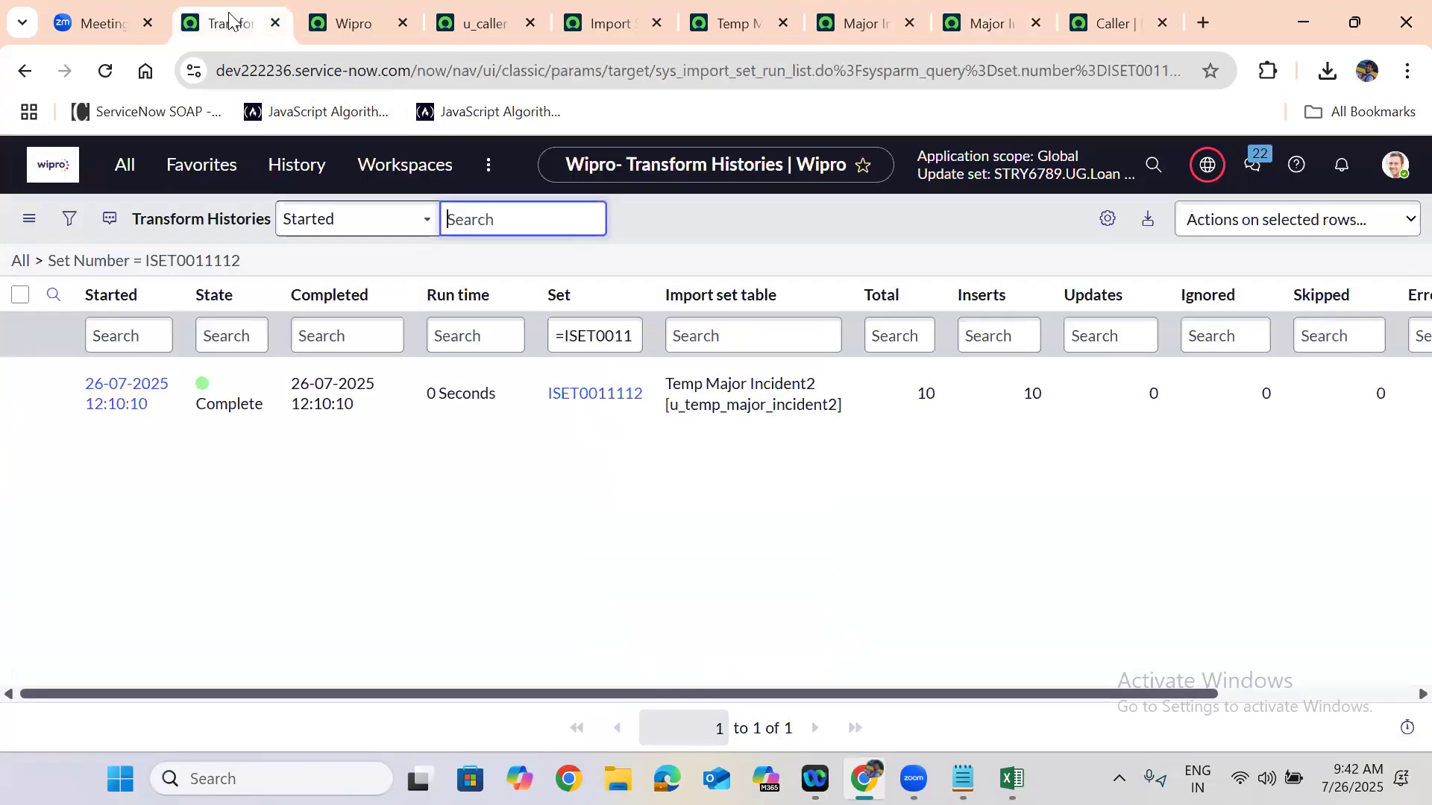
Check the u_caller field map and the Excel source, then open Load Data for Temp Major Incident2
left_click(486, 23)
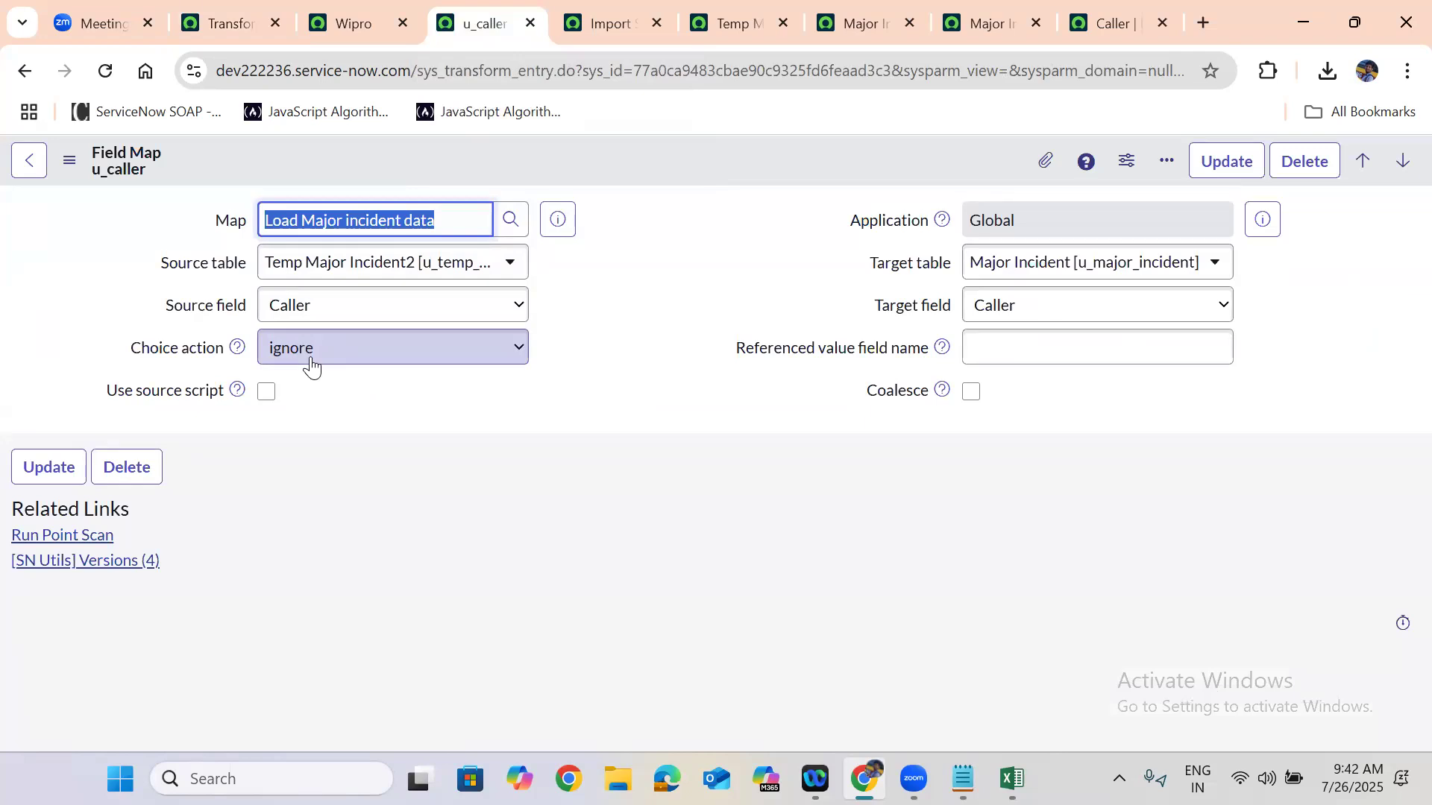
key("alt+Tab")
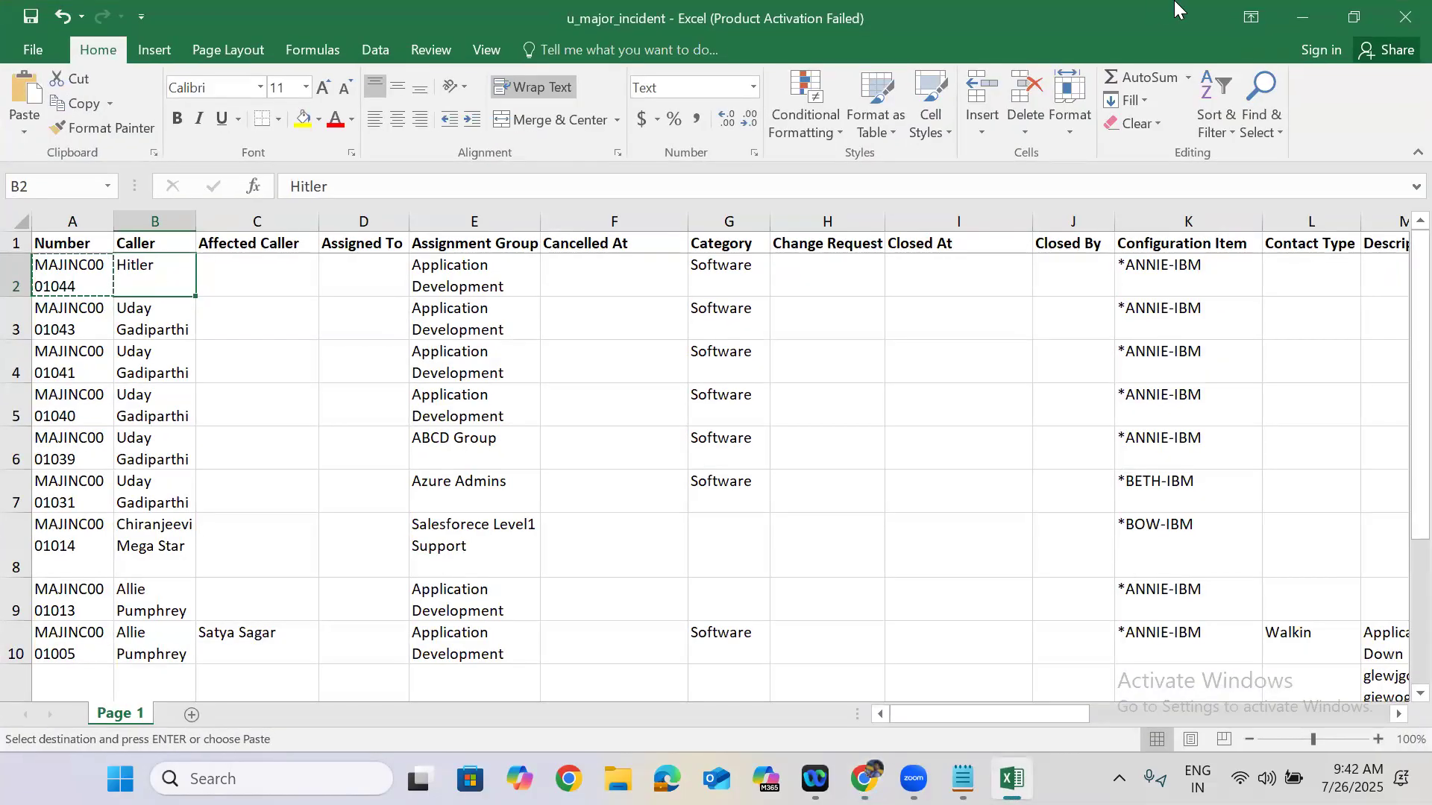
left_click(1305, 18)
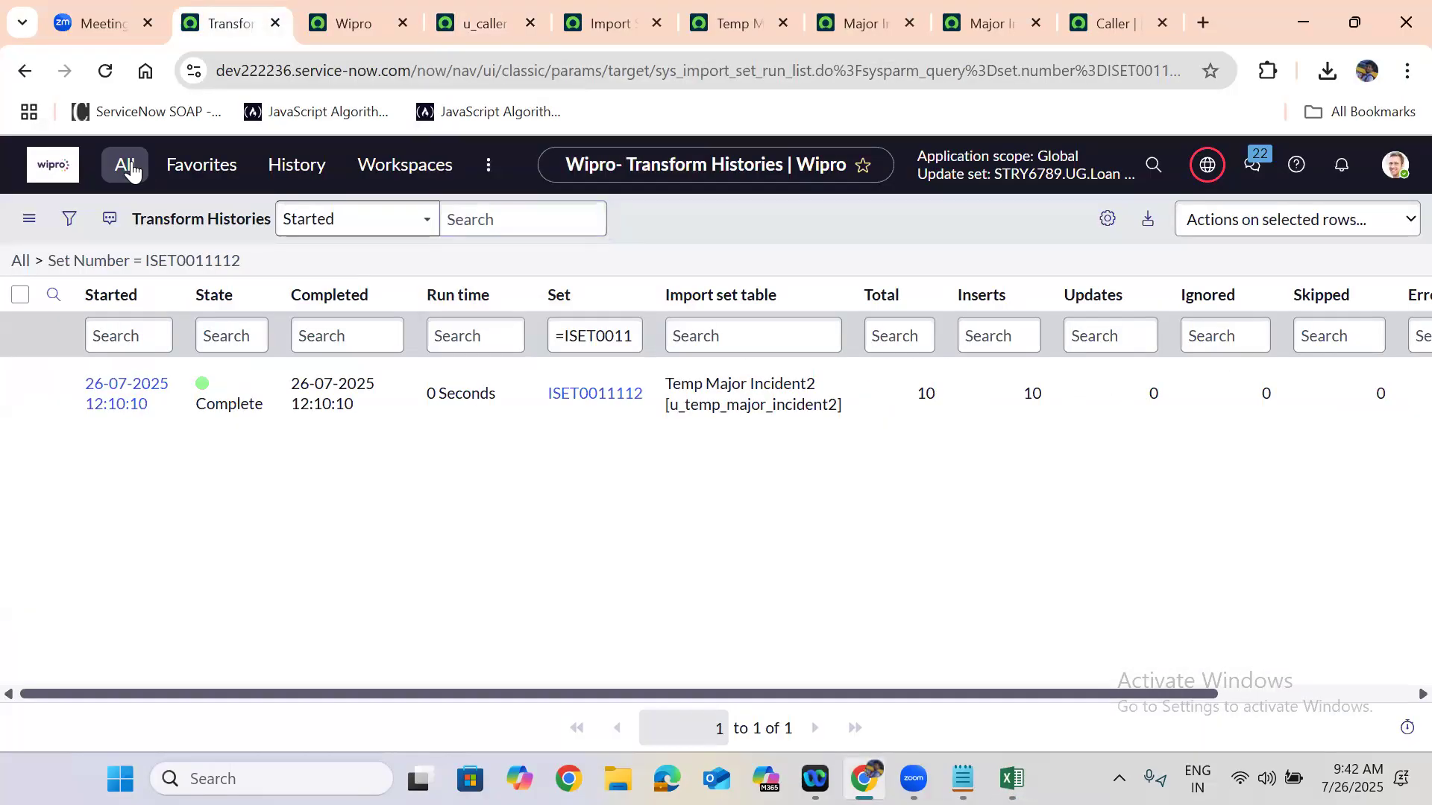
left_click(132, 168)
left_click(111, 434)
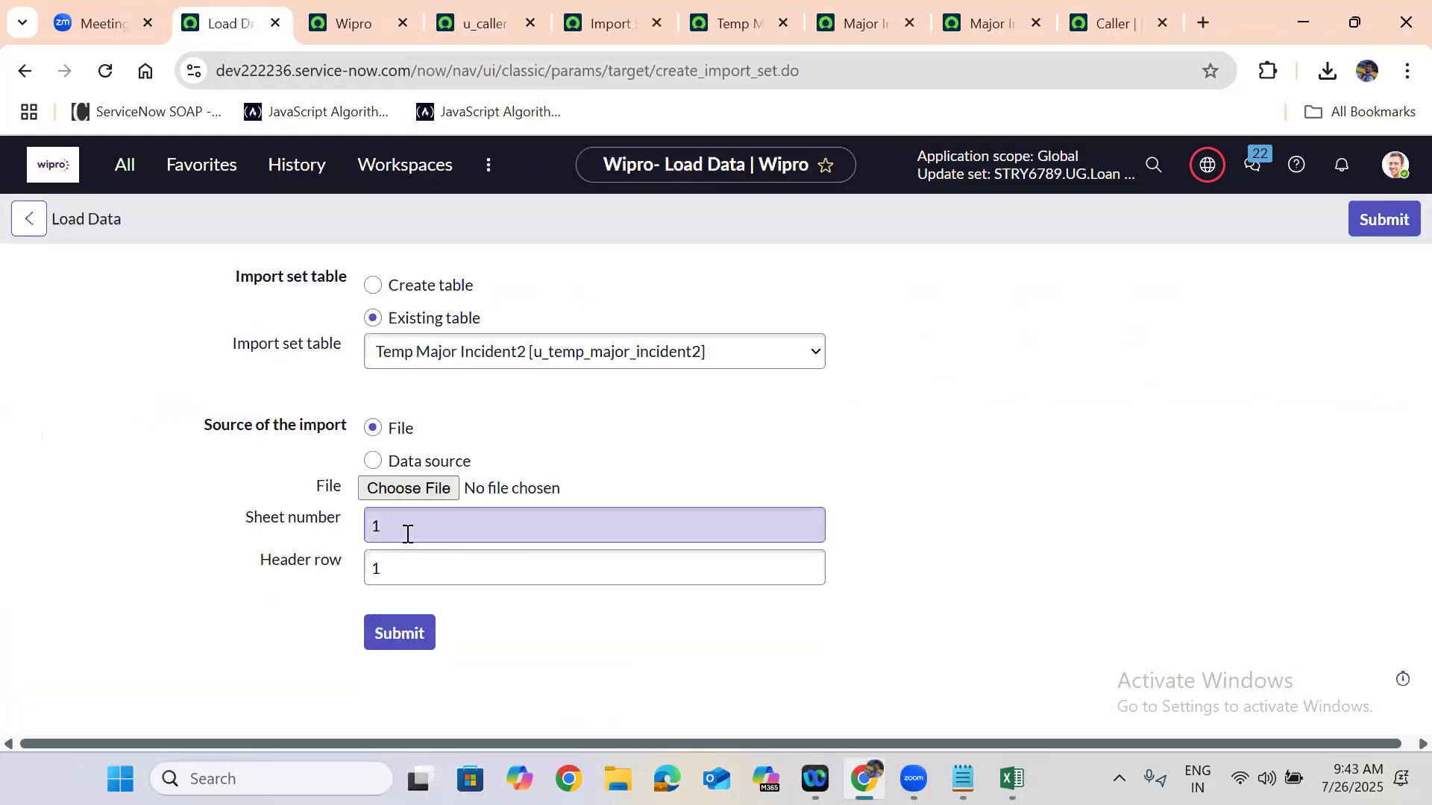
Choose the u_major_incident spreadsheet and submit it into the Temp Major Incident2 staging table
left_click(437, 489)
left_click(278, 208)
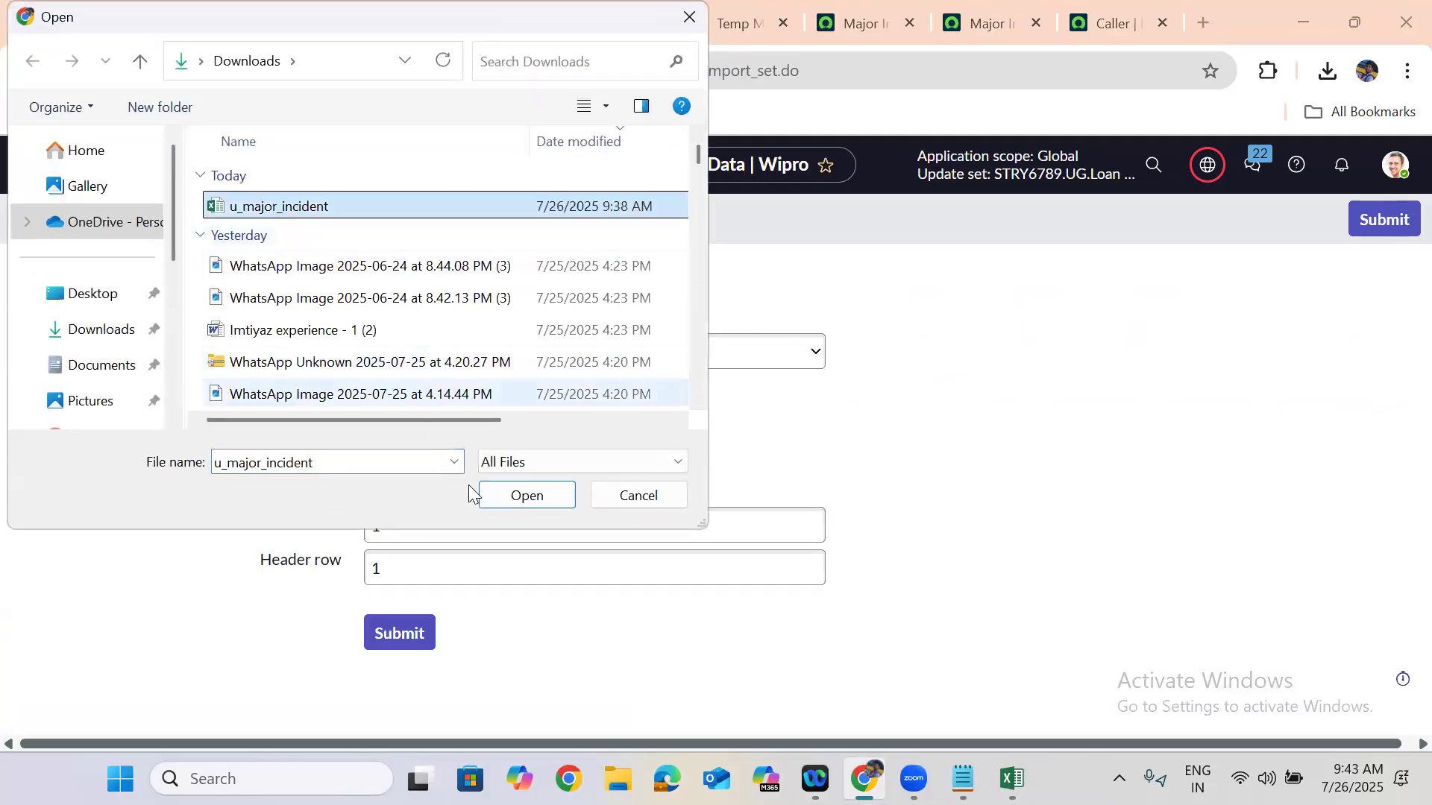
left_click(522, 498)
left_click(406, 638)
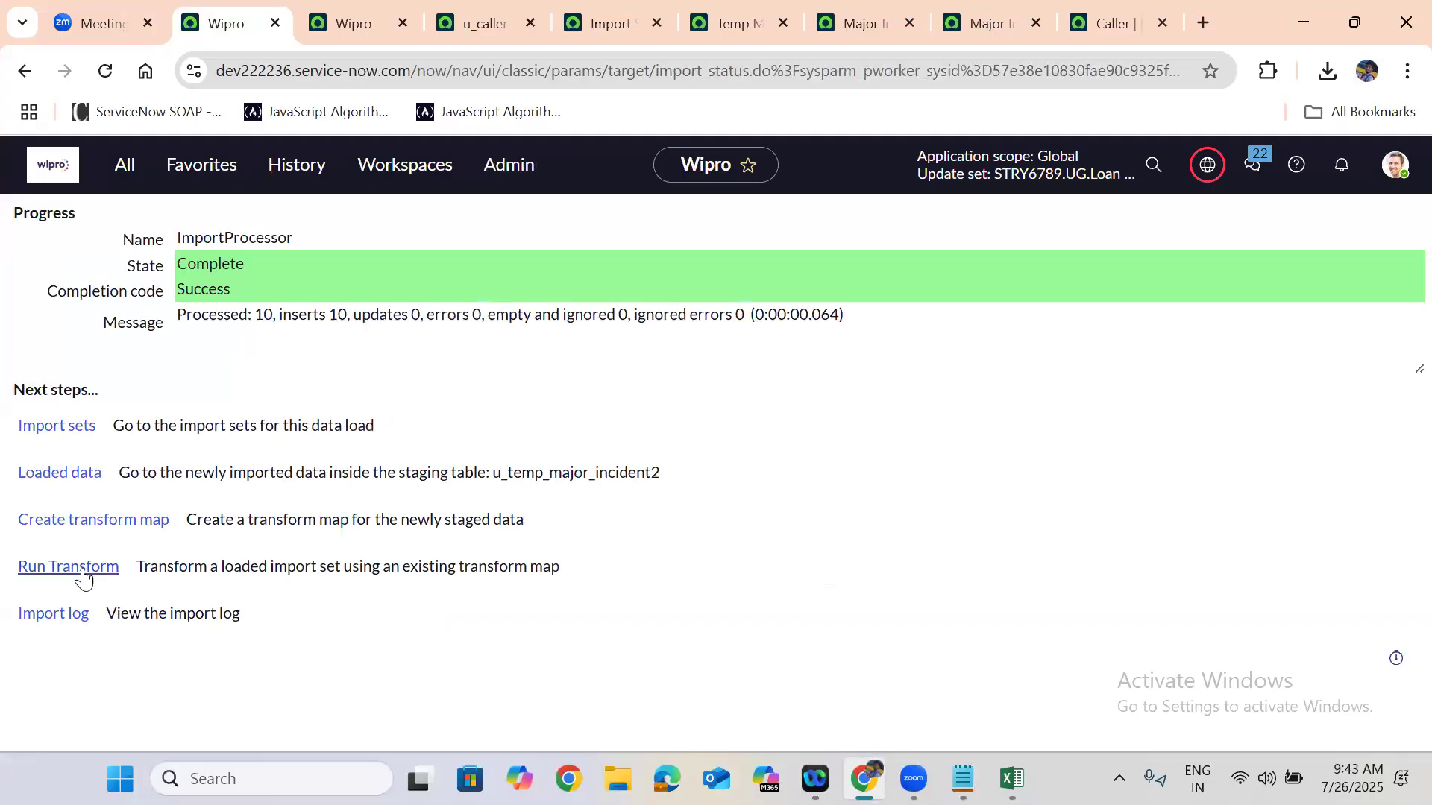
Run the transform on ISET0011113 and confirm its history shows 10 inserts
left_click(70, 568)
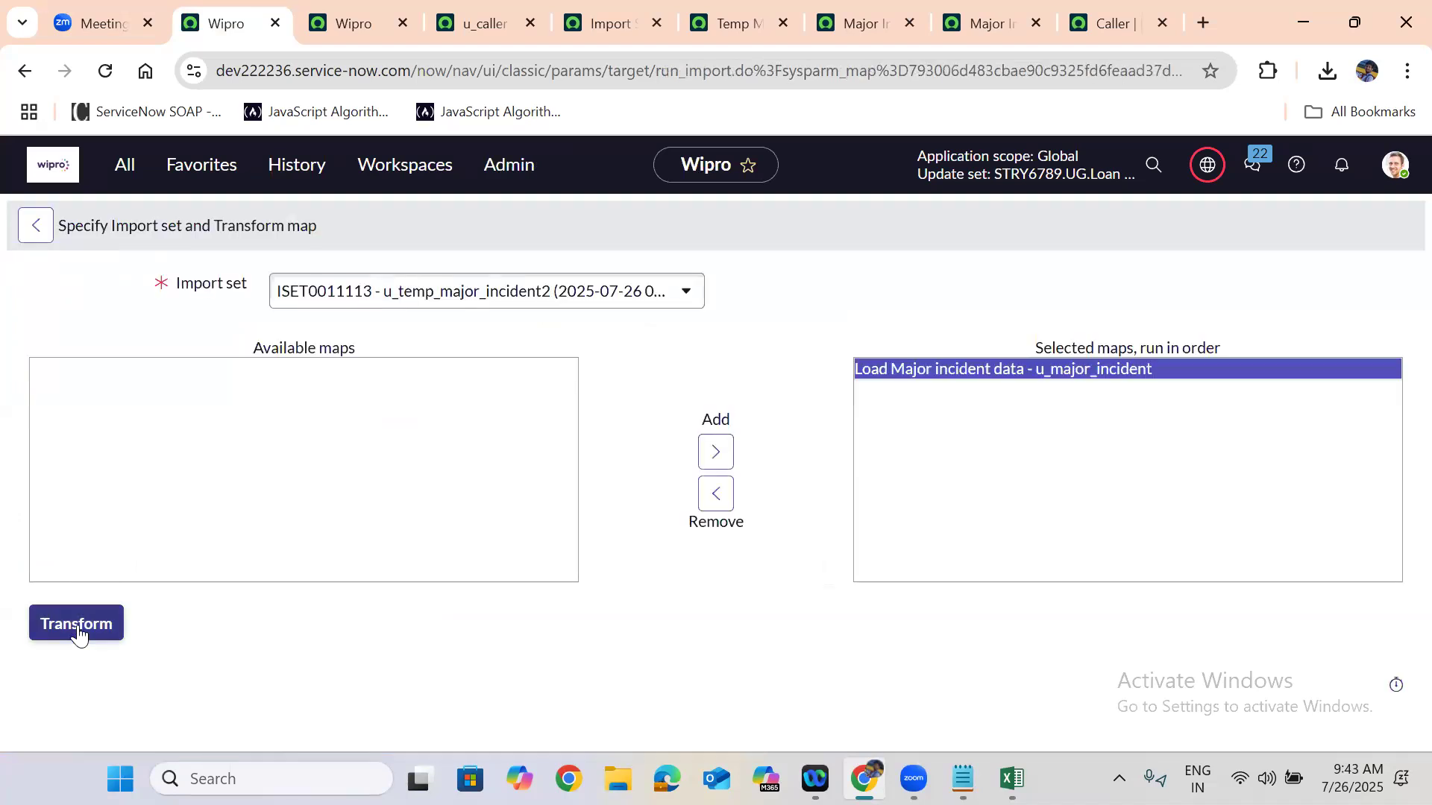
left_click(78, 625)
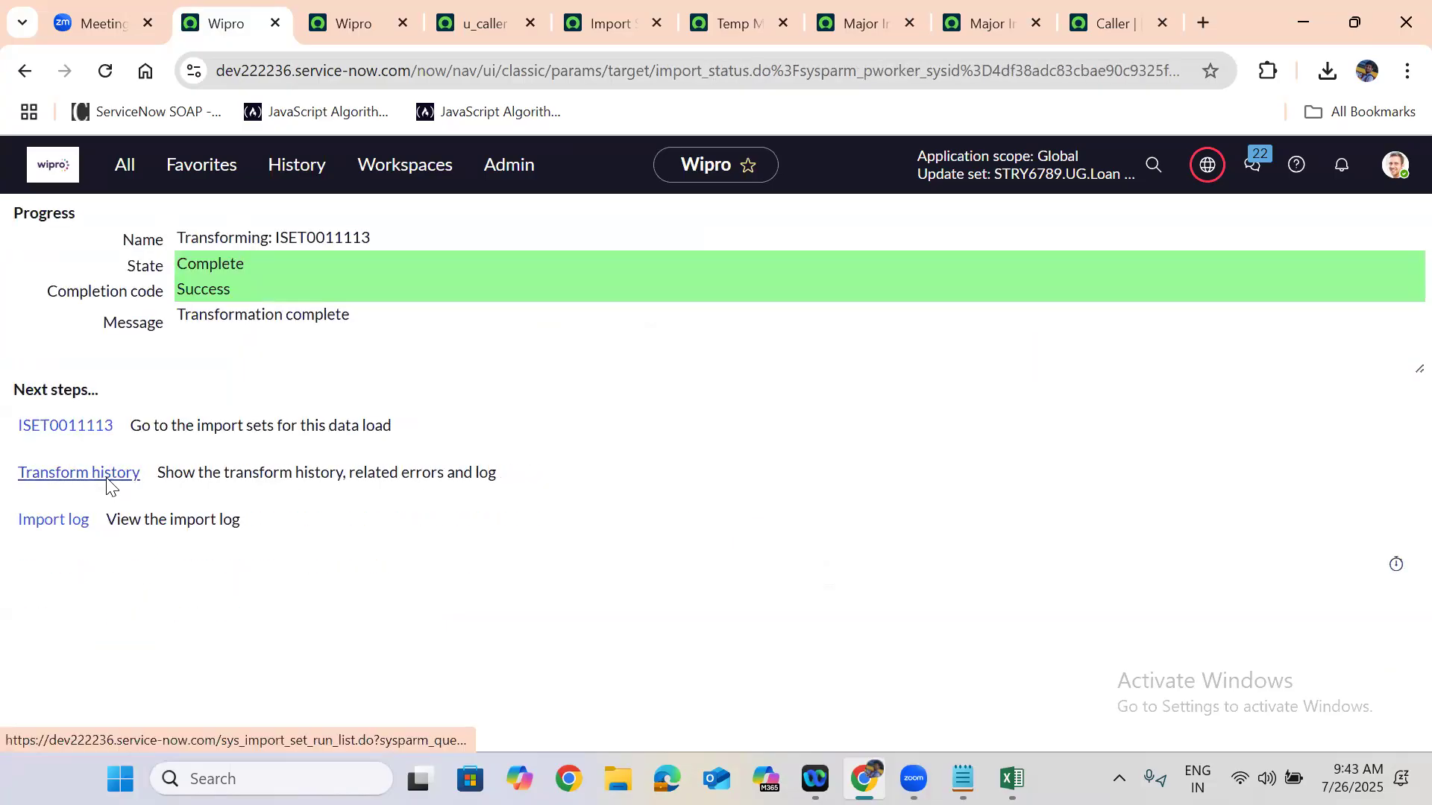
left_click(108, 482)
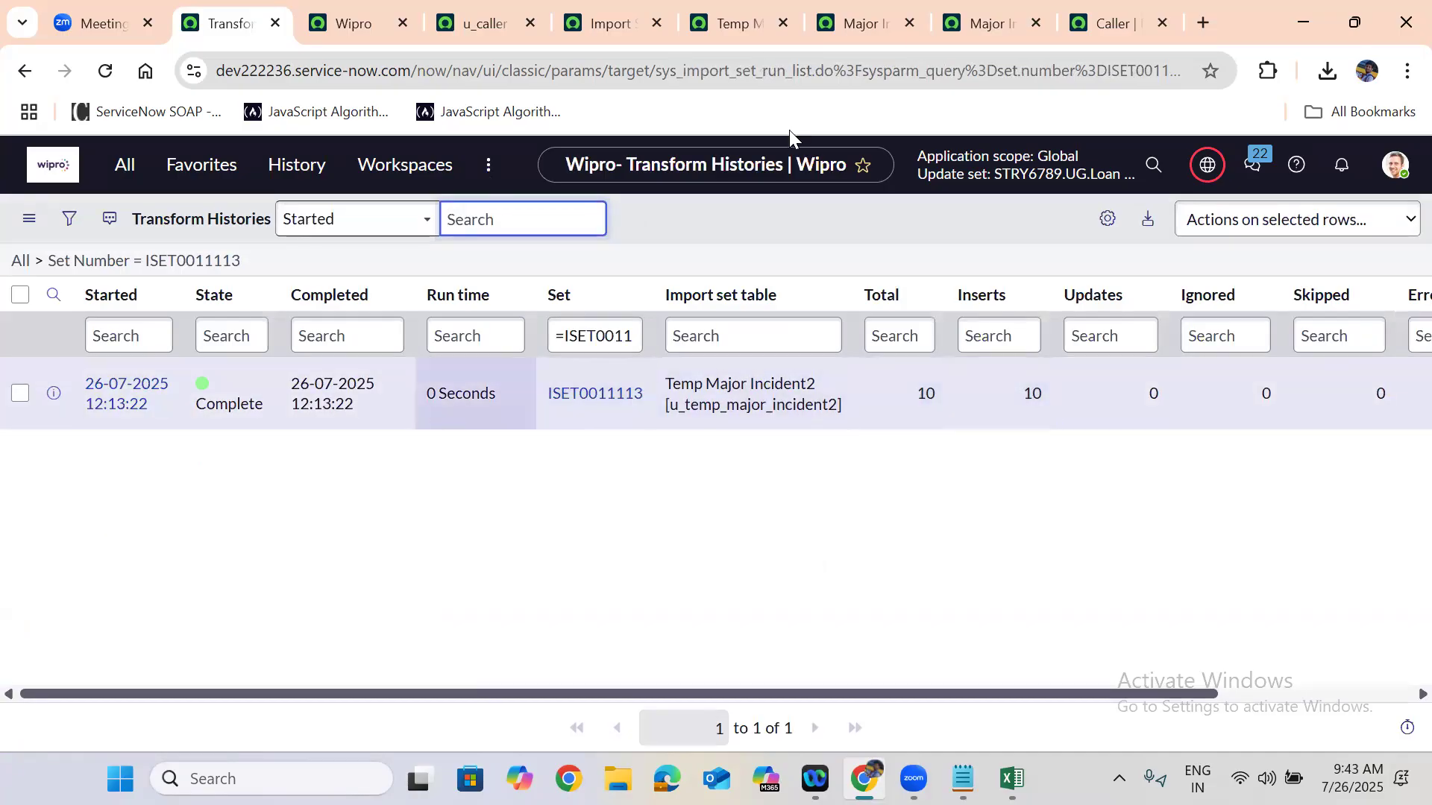
left_click(972, 4)
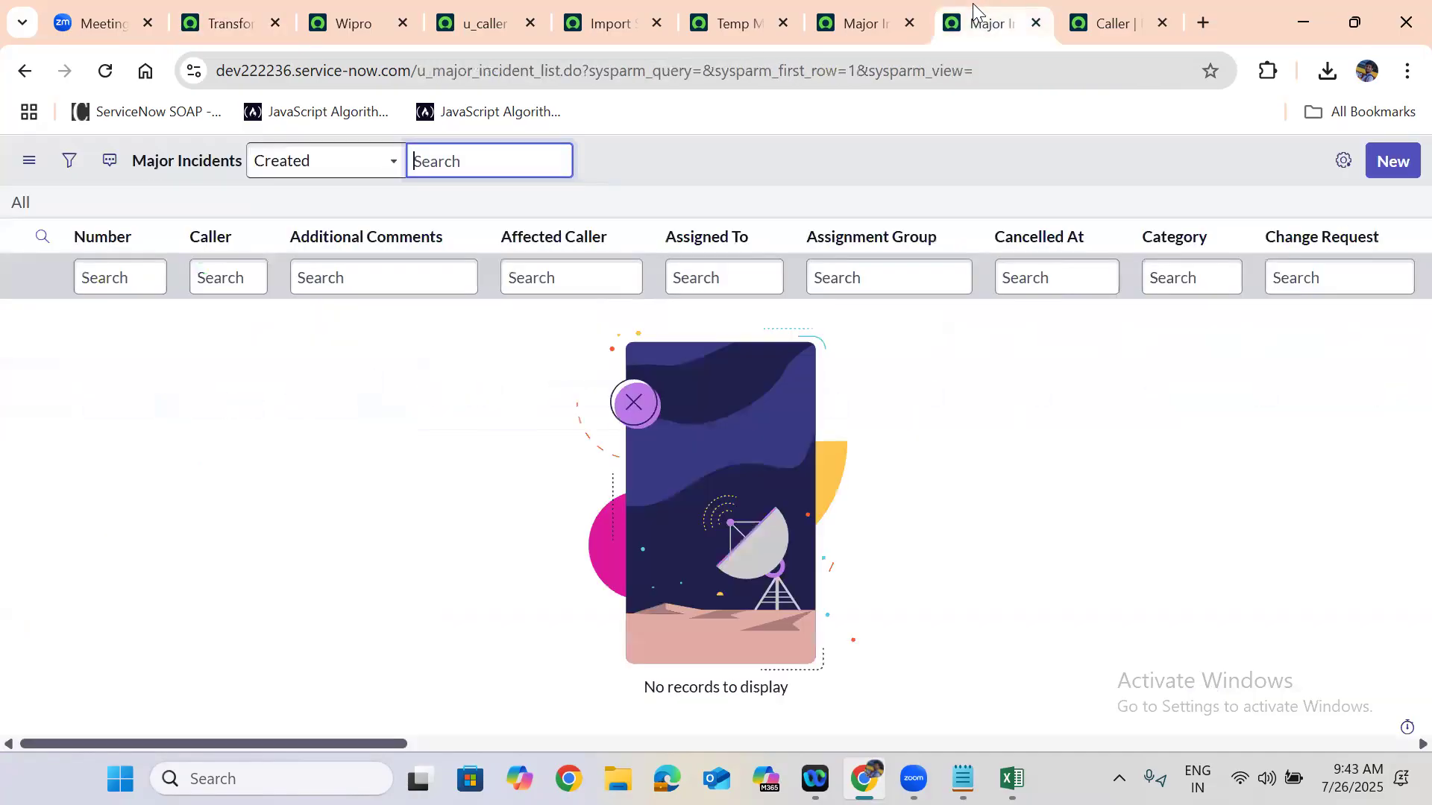
List all ten re-imported Major Incidents, noting MAJINC0001044 and MAJINC0001058 lack callers, then view Excel
left_click(15, 208)
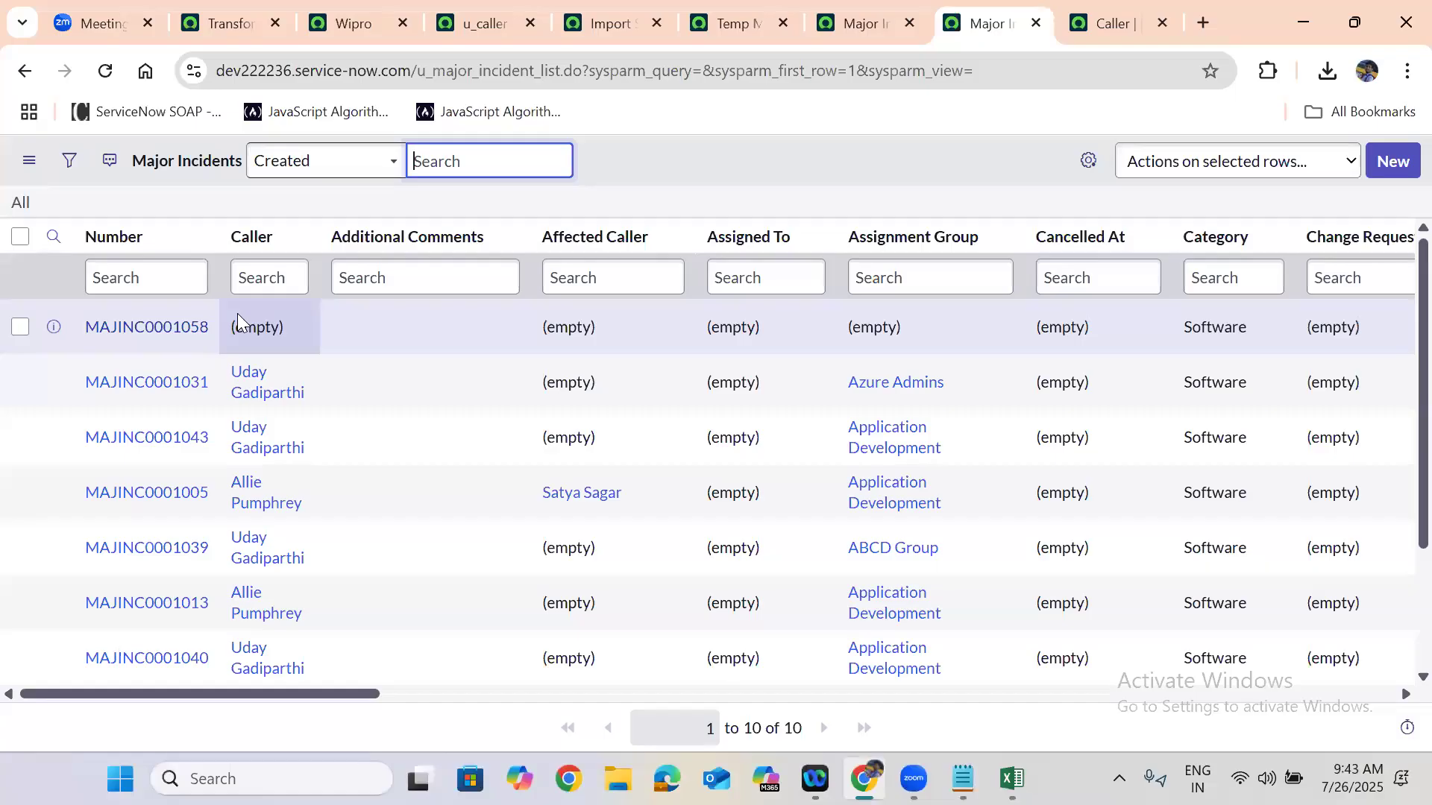
left_click_drag(337, 689, 236, 670)
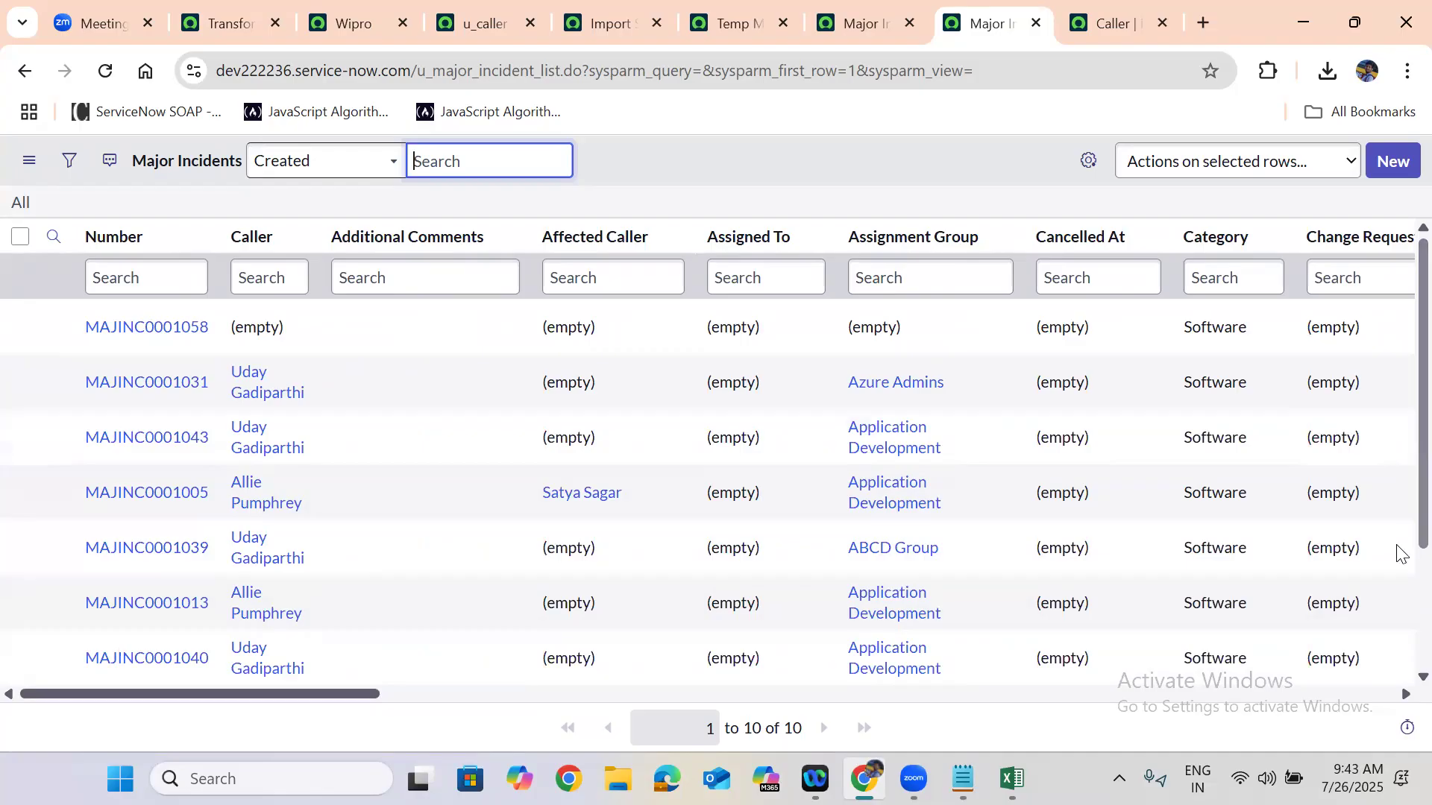
scroll(1398, 567, "down", 3)
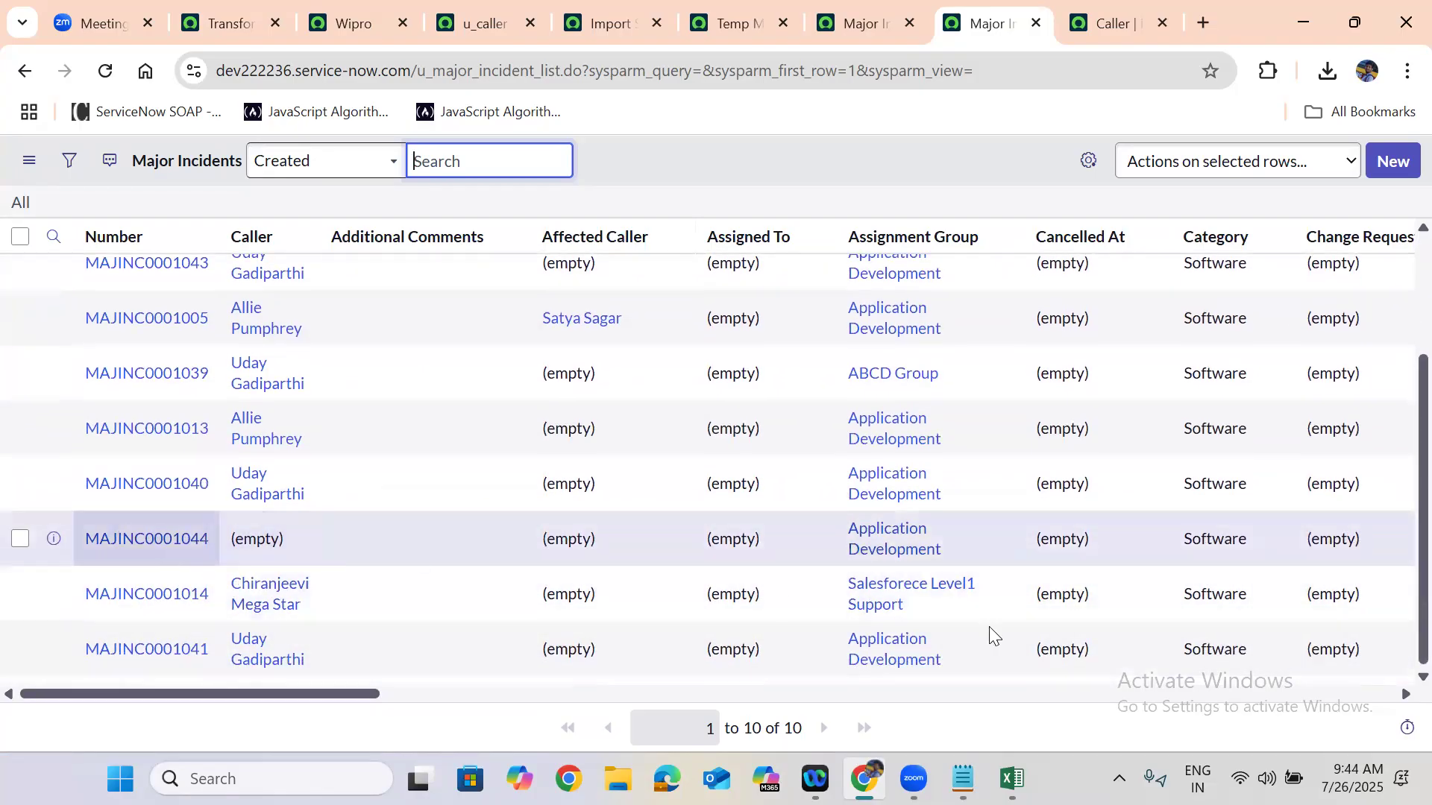
left_click(1011, 779)
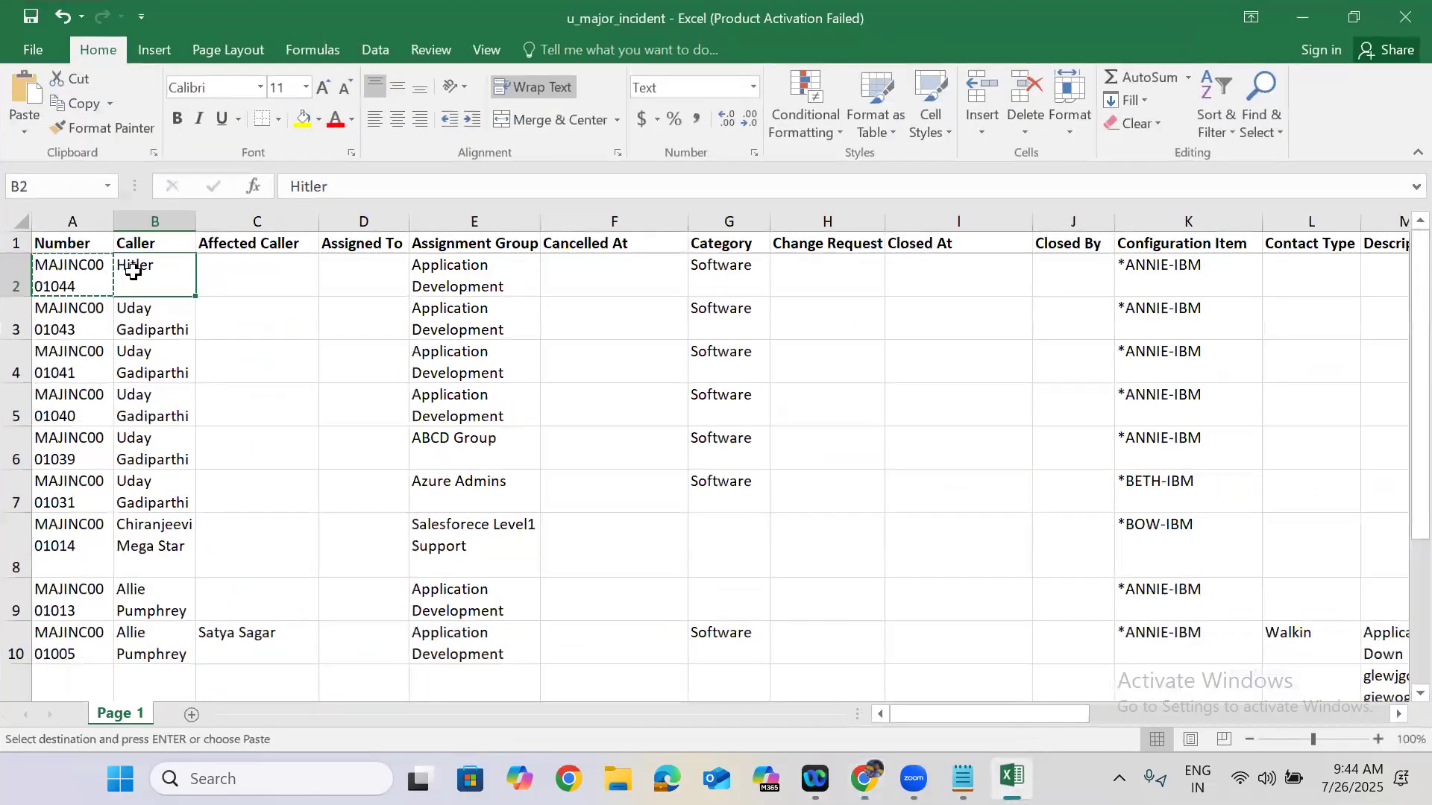
left_click(1313, 9)
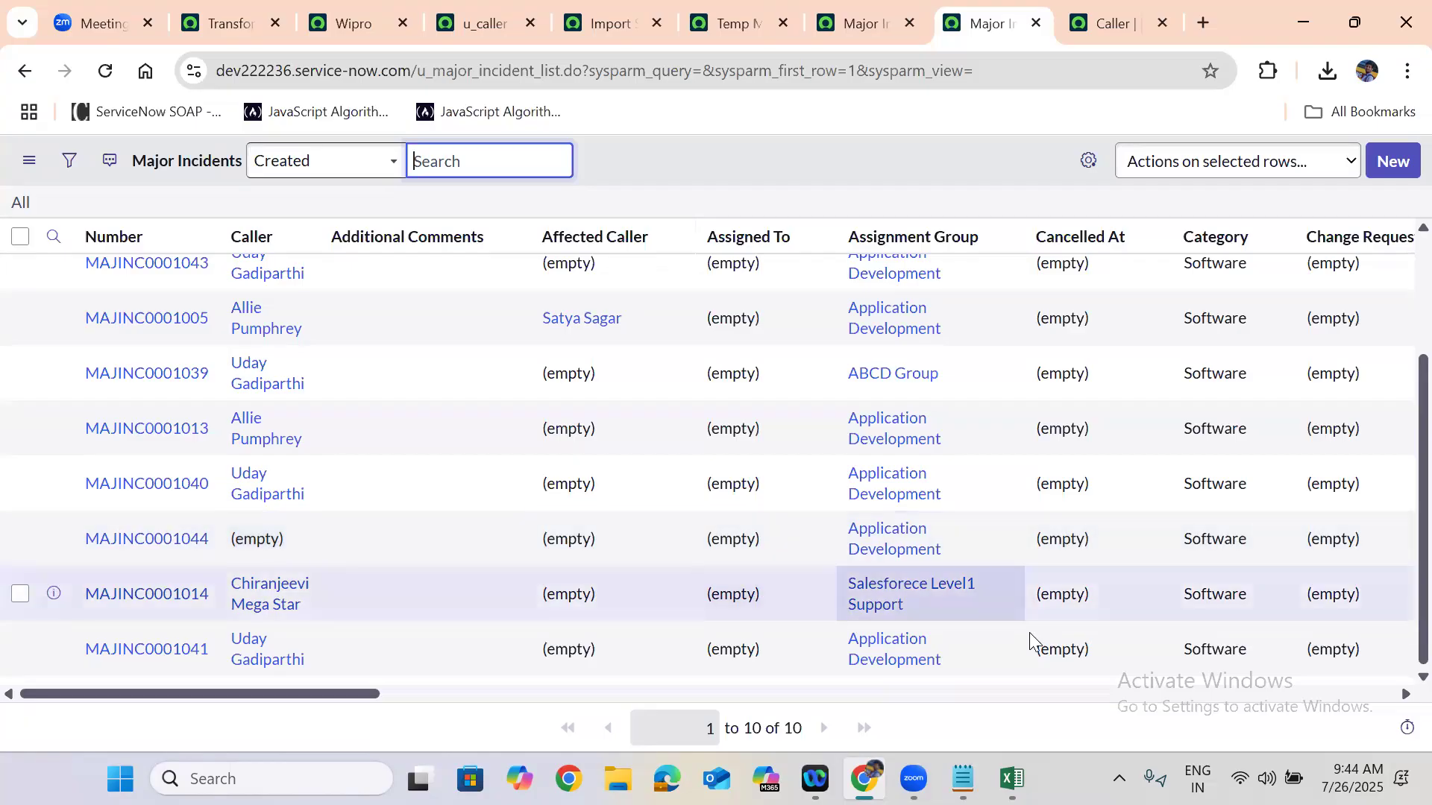
left_click(1012, 778)
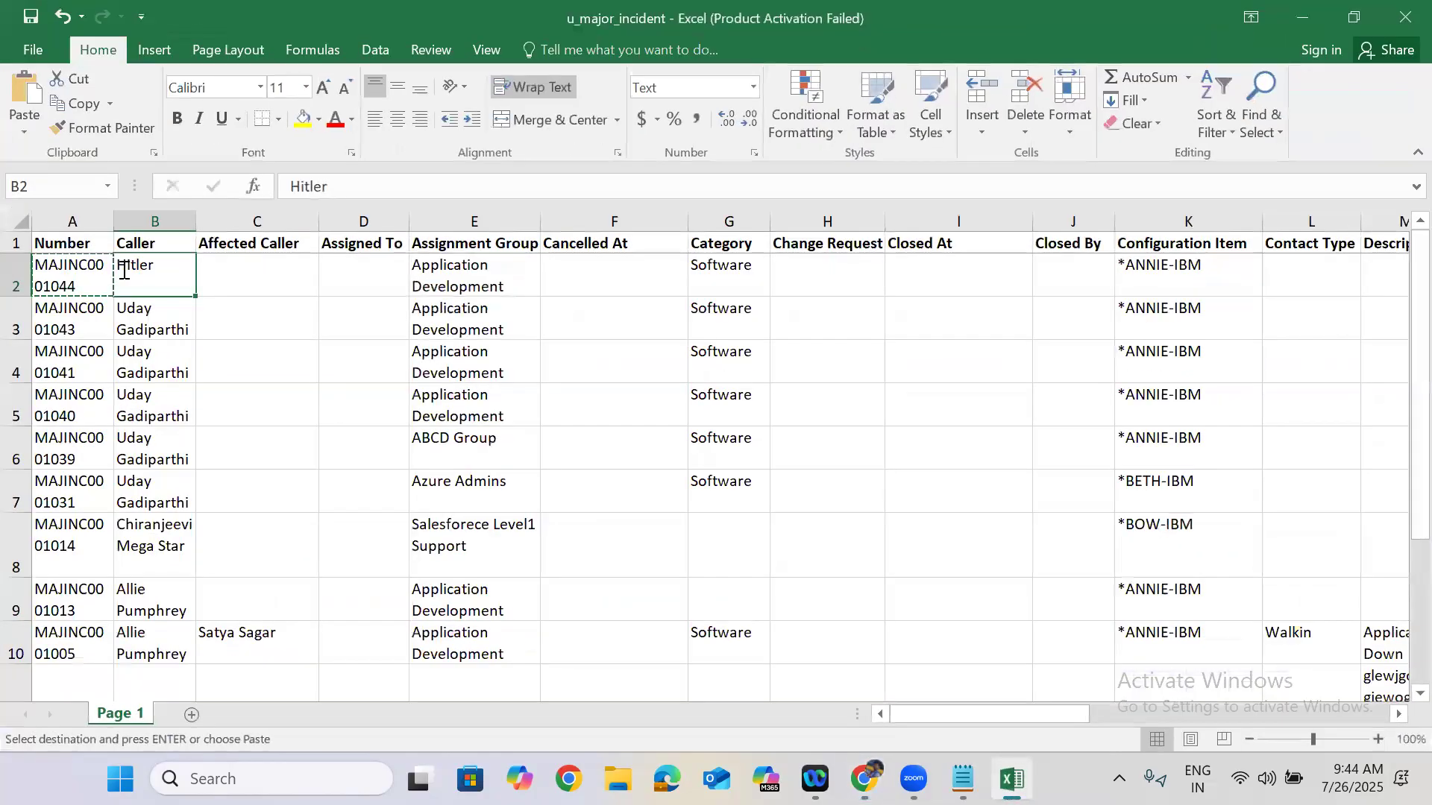
key("Escape")
double_click(124, 271)
type("Bin")
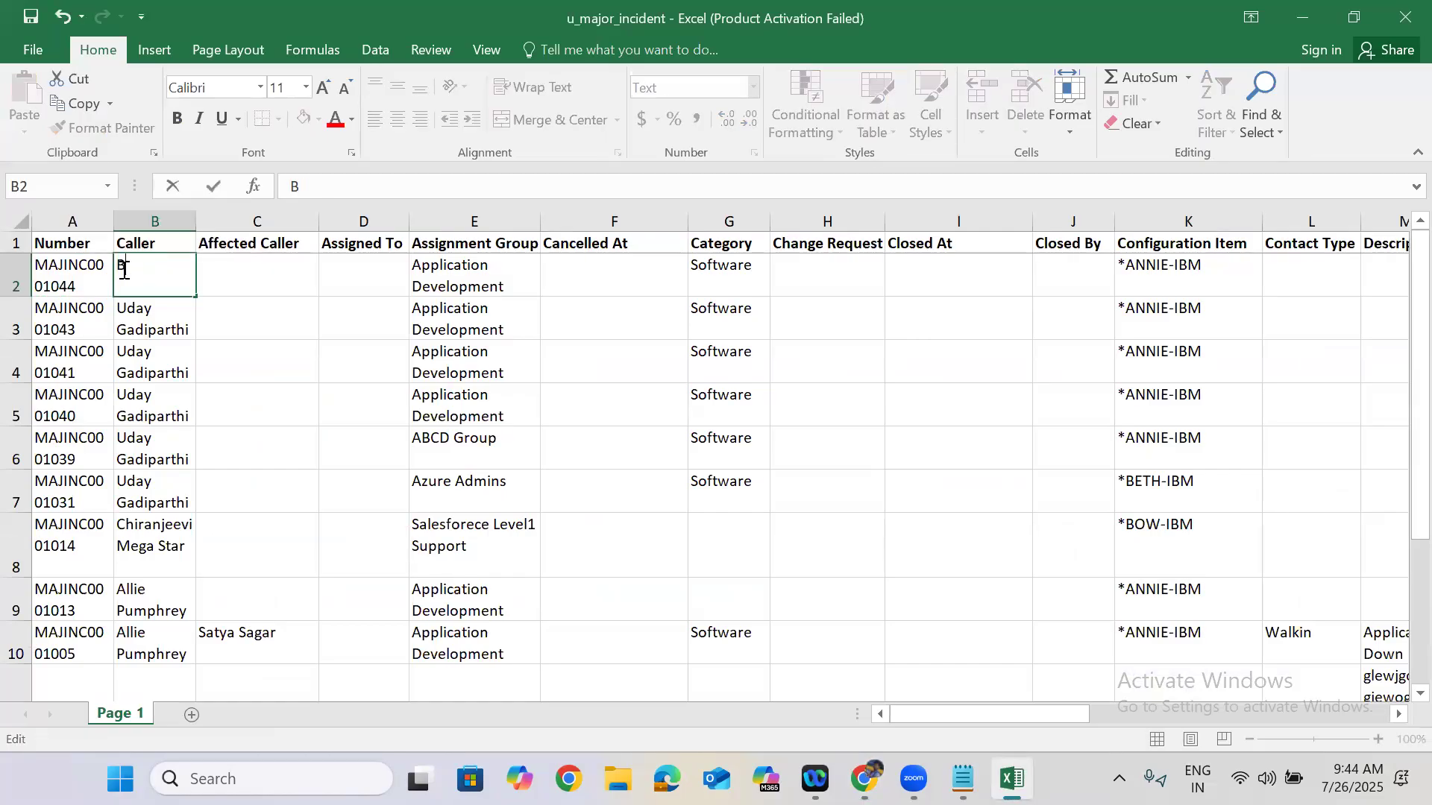
type(" Laden")
key("ctrl+Return")
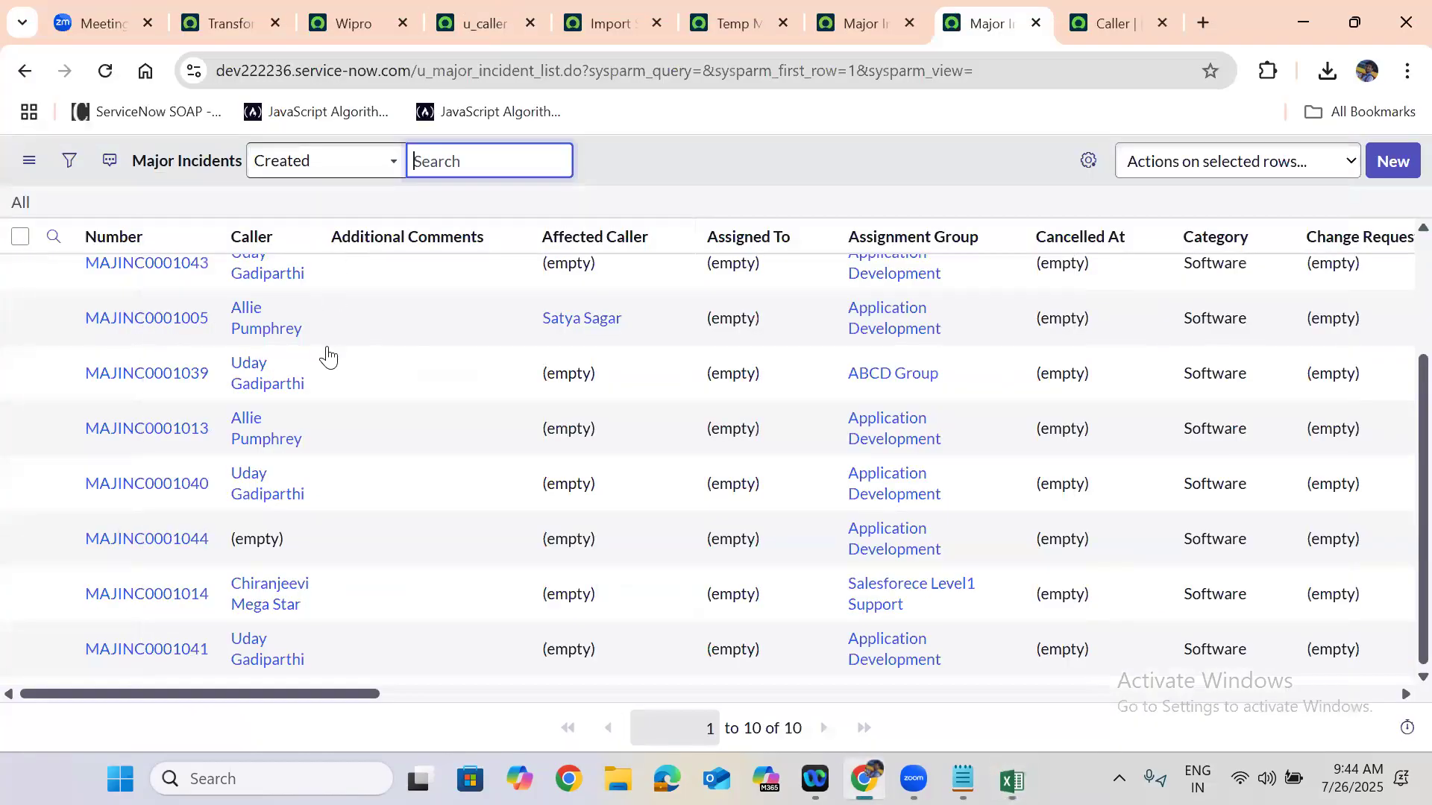
key("ctrl+4")
left_click(325, 361)
left_click(325, 433)
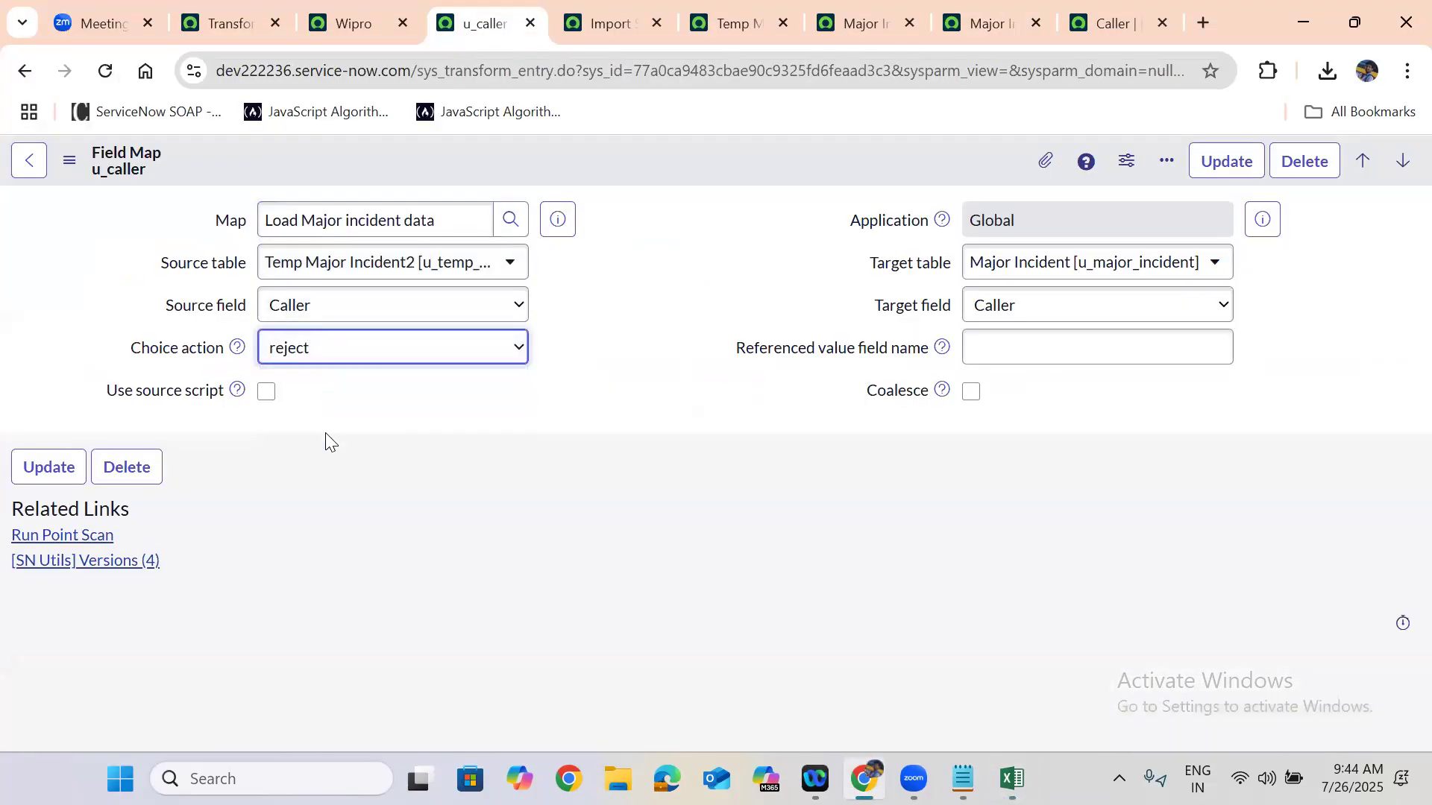
left_click(1012, 778)
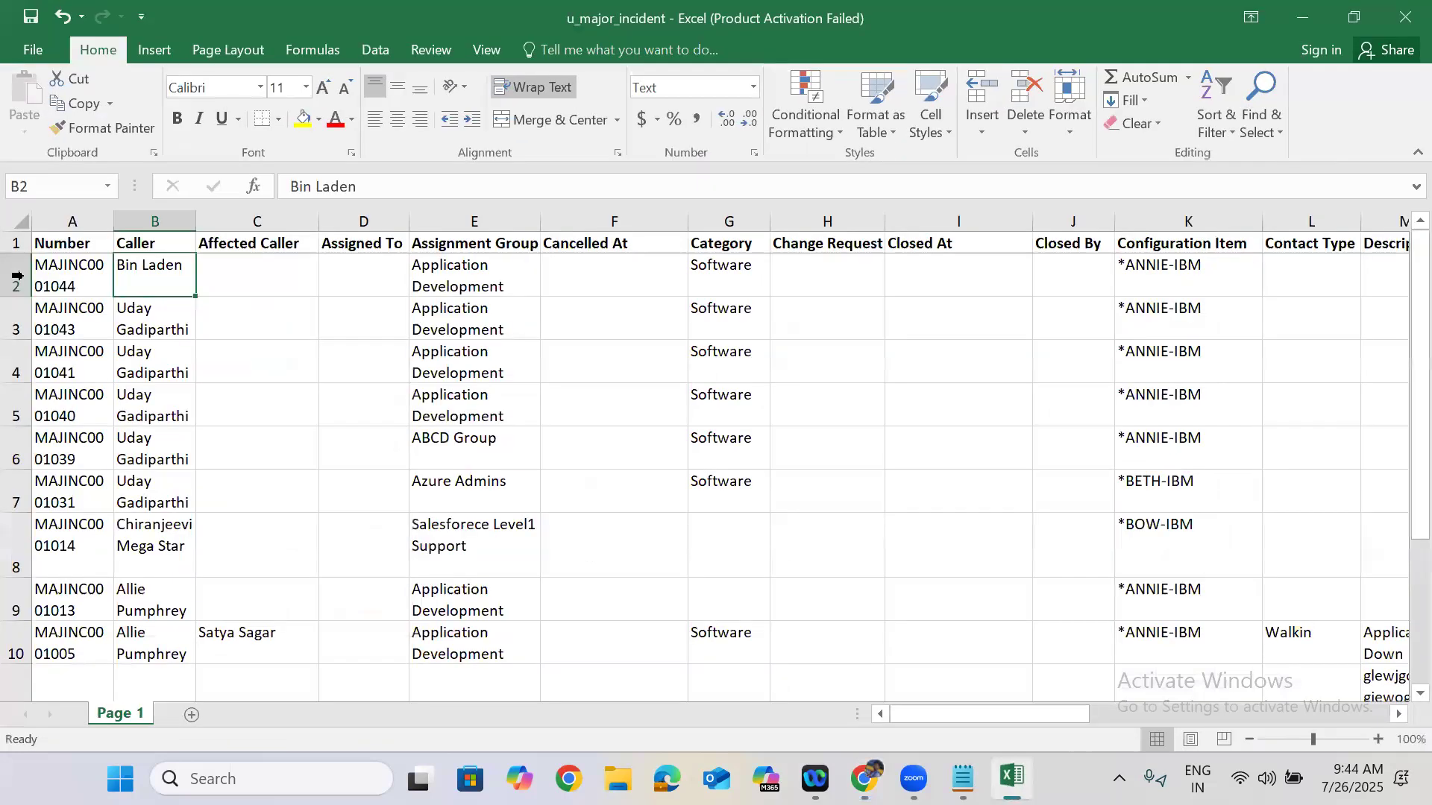
left_click(17, 275)
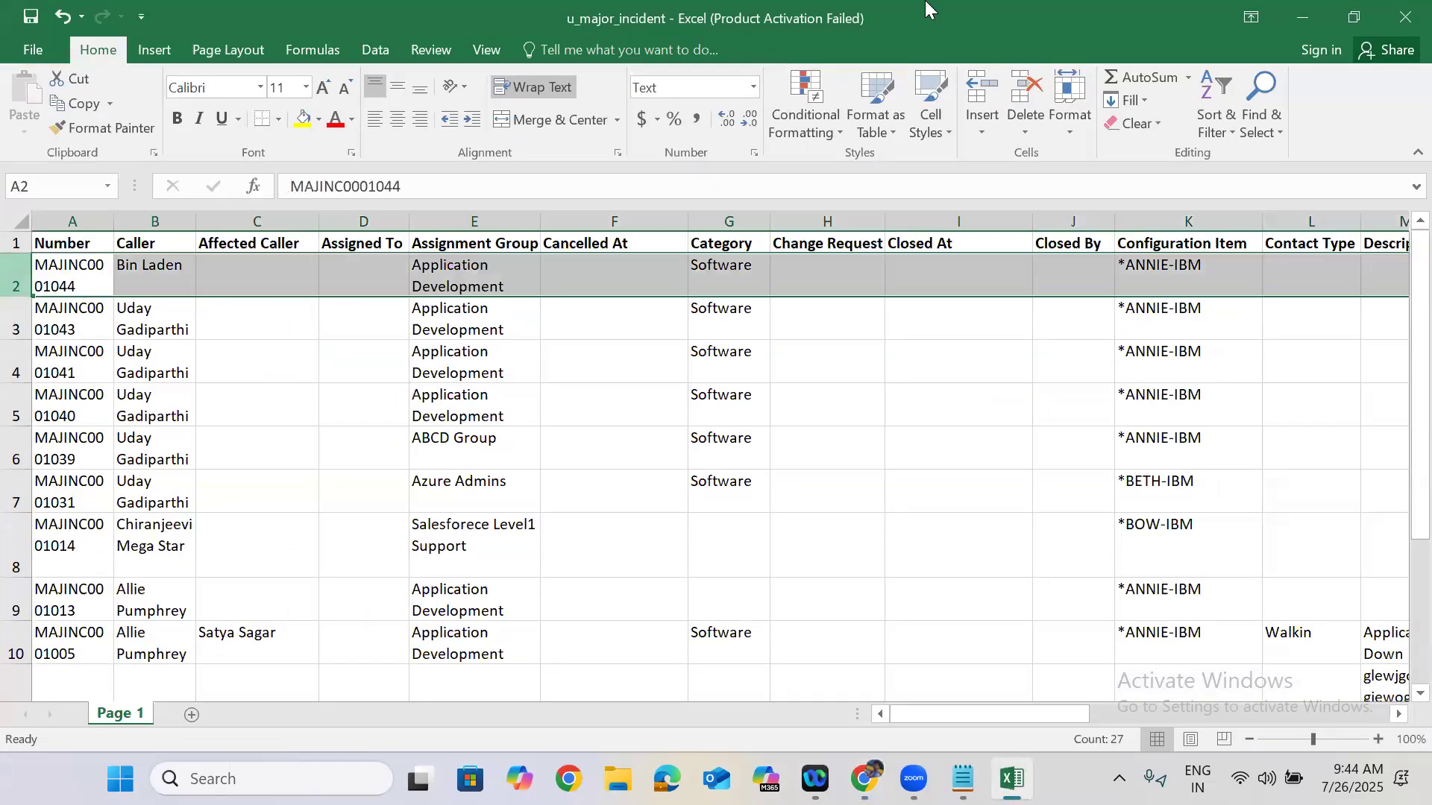
left_click(1315, 18)
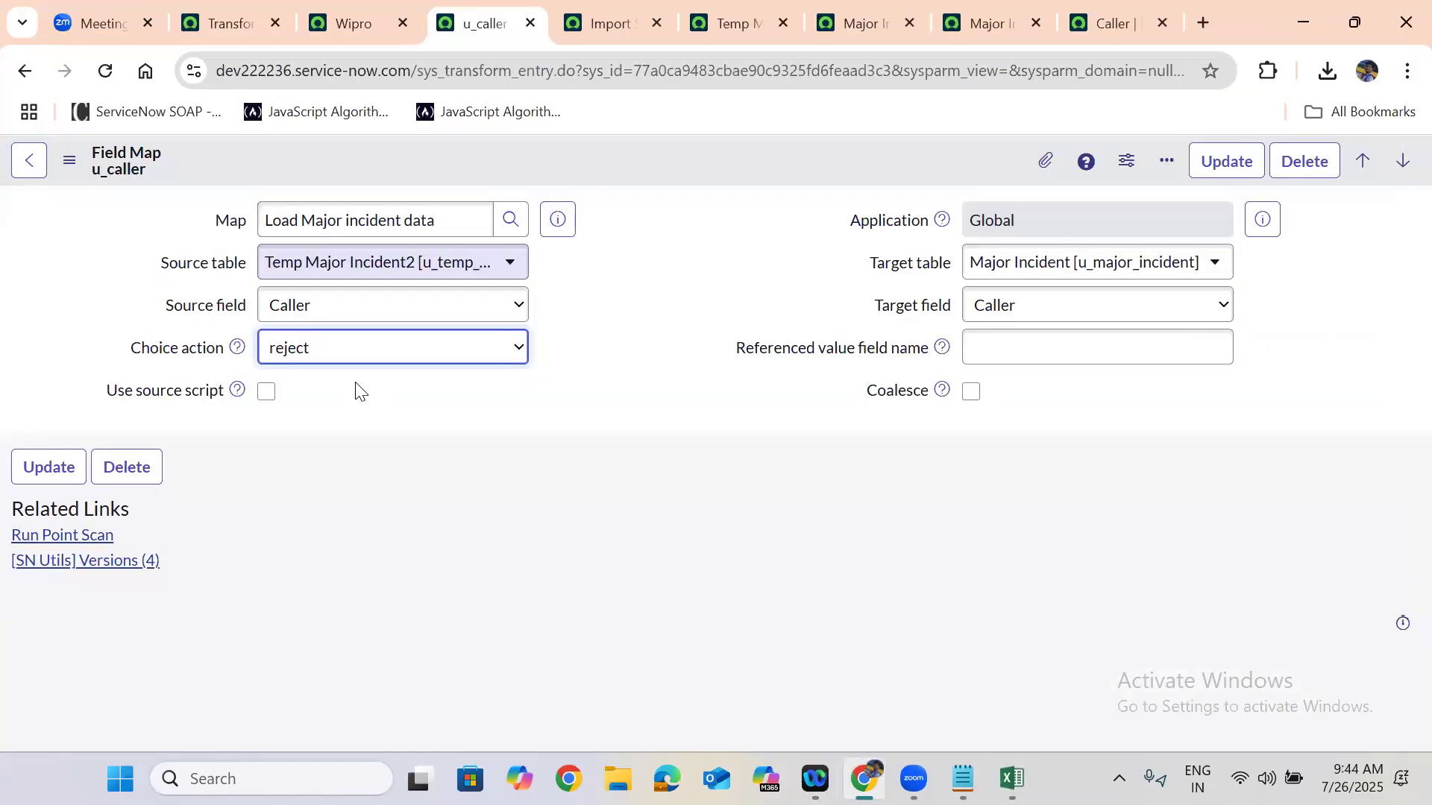
left_click(358, 348)
Change the u_caller field map's Choice action to ignore and save the record
left_click(356, 384)
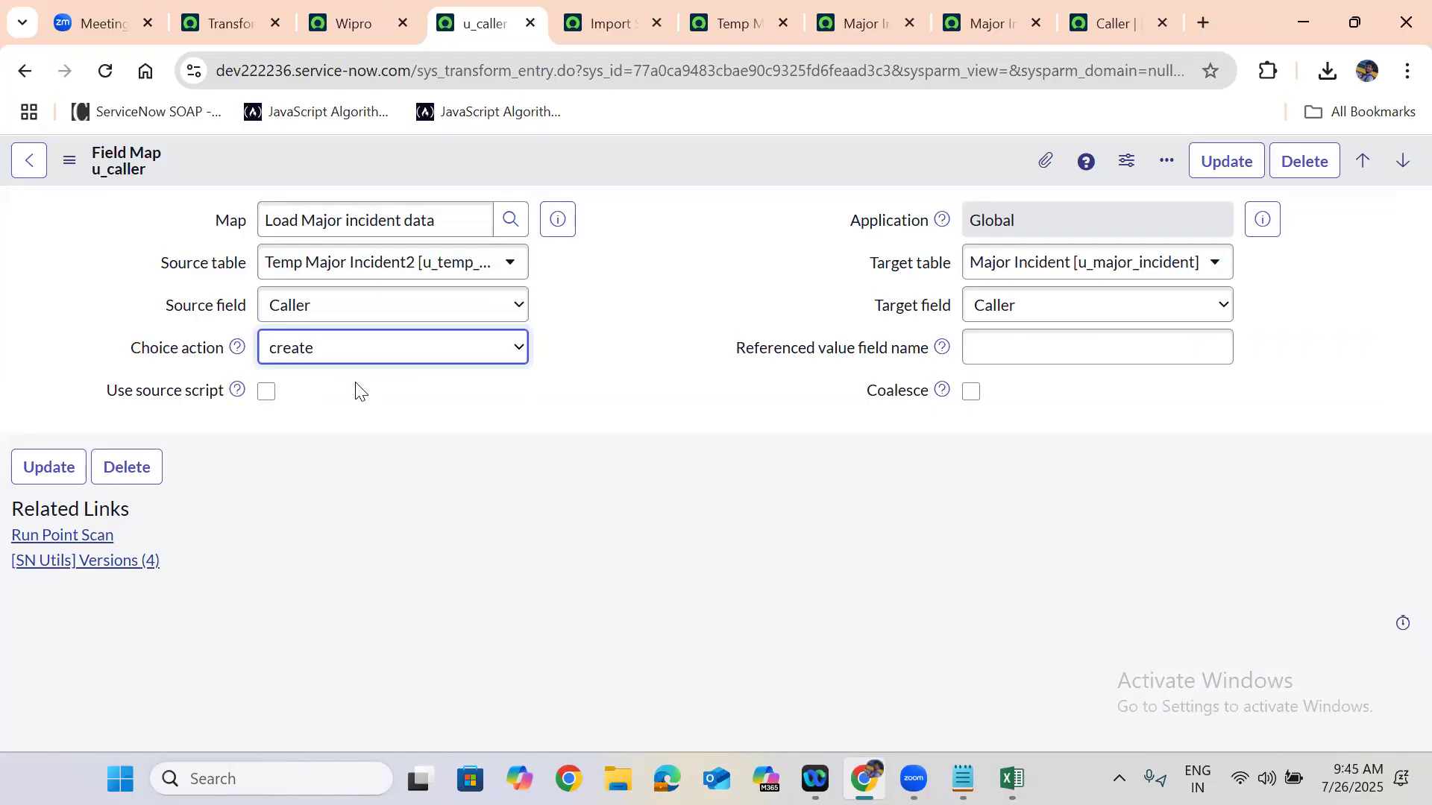
left_click(319, 361)
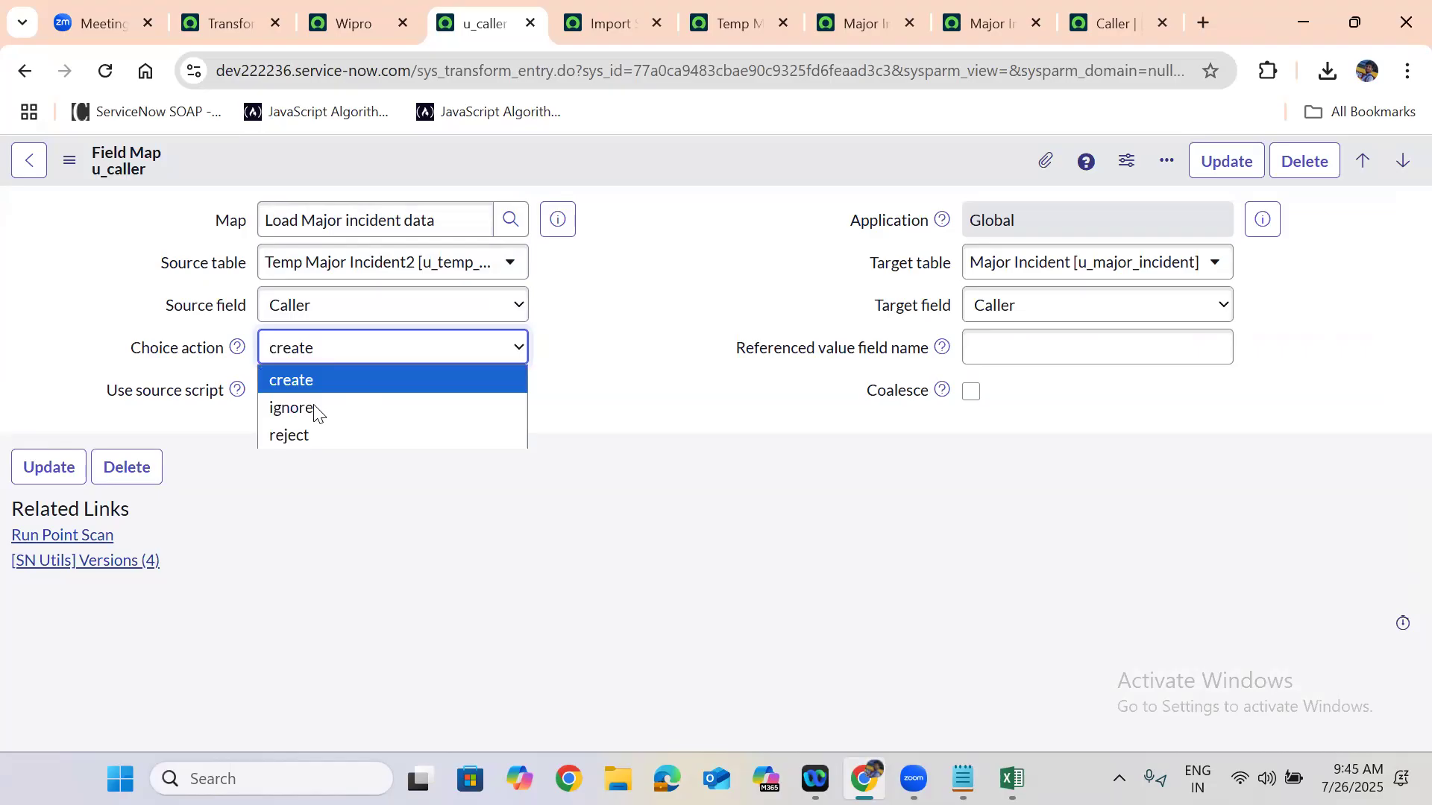
left_click(313, 408)
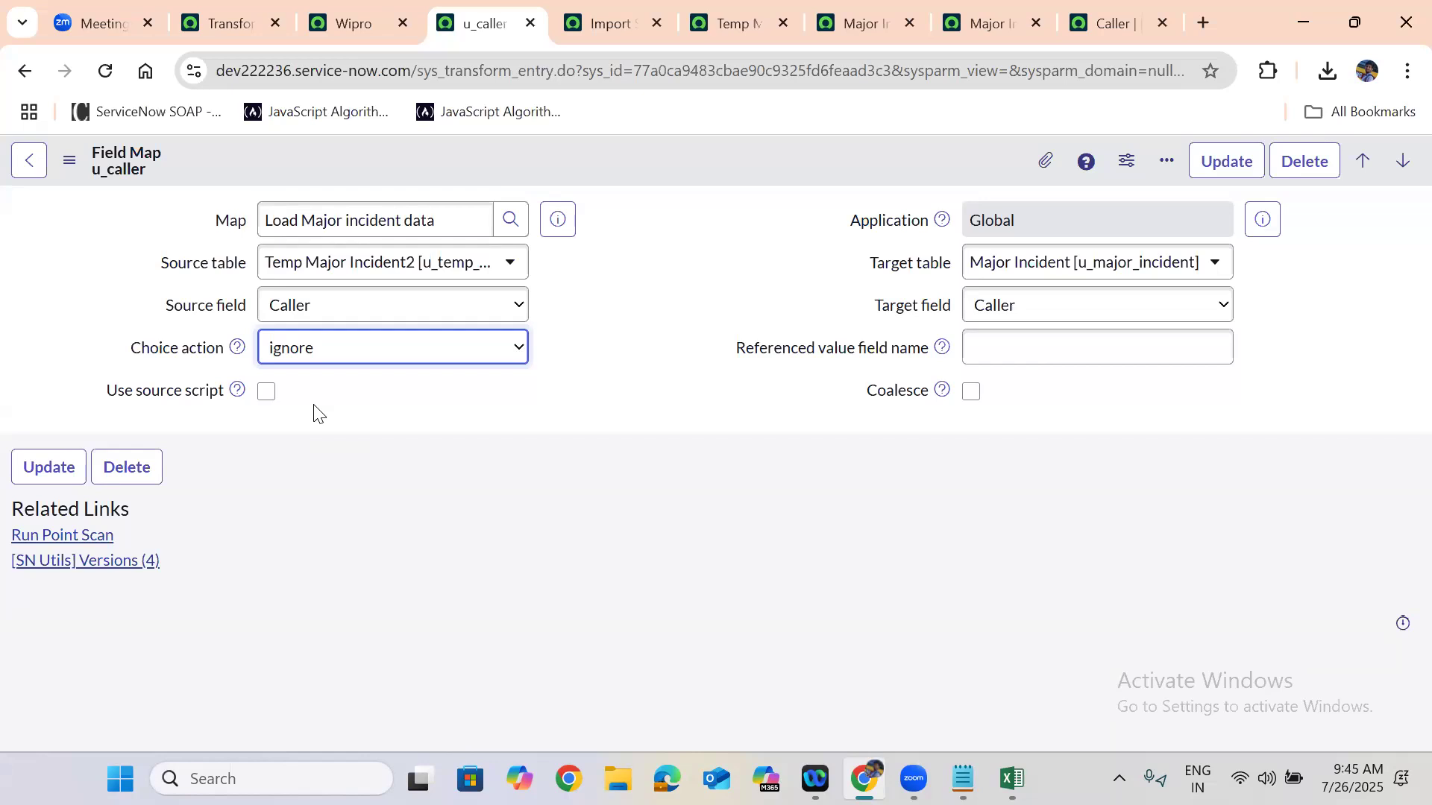
left_click(326, 343)
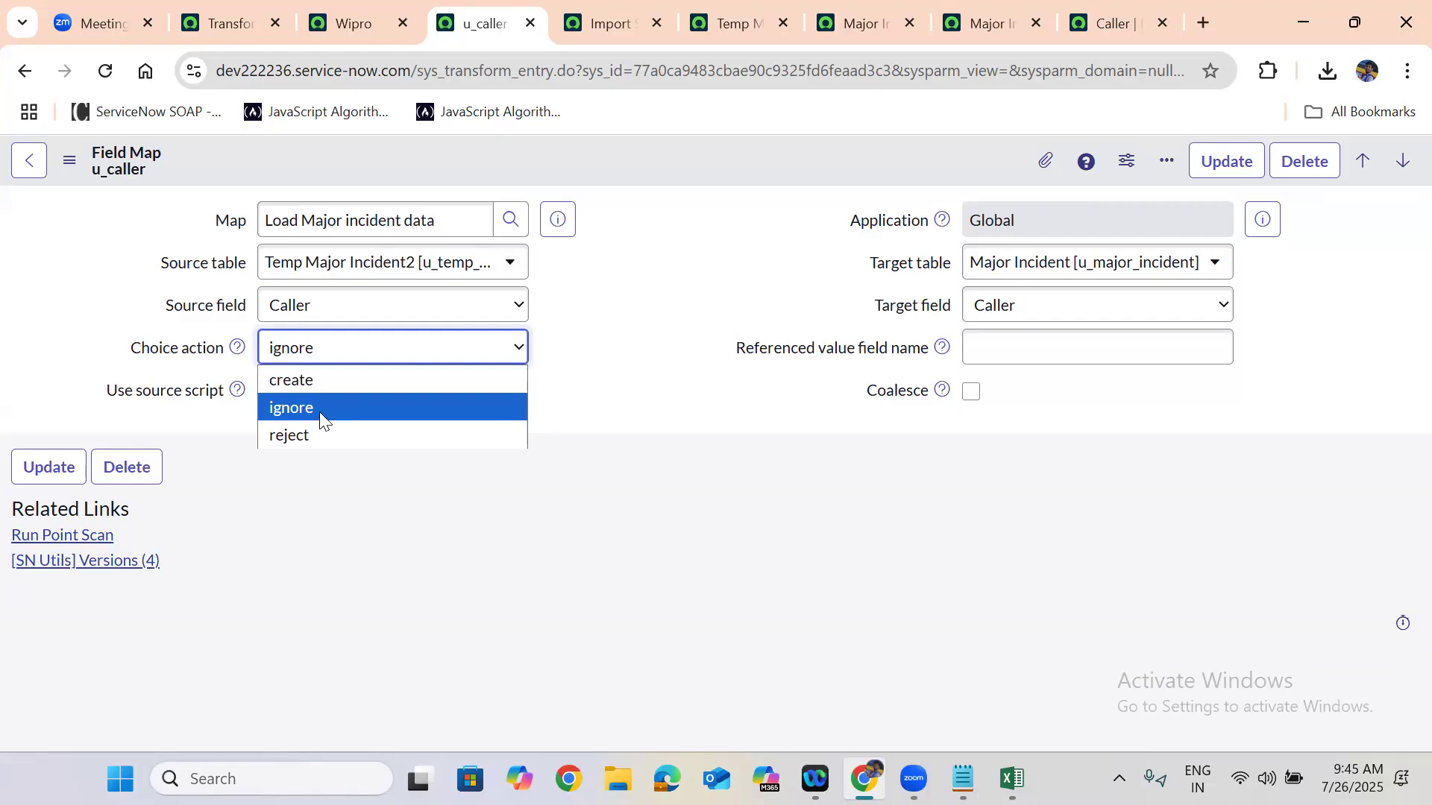
left_click(625, 212)
right_click(624, 158)
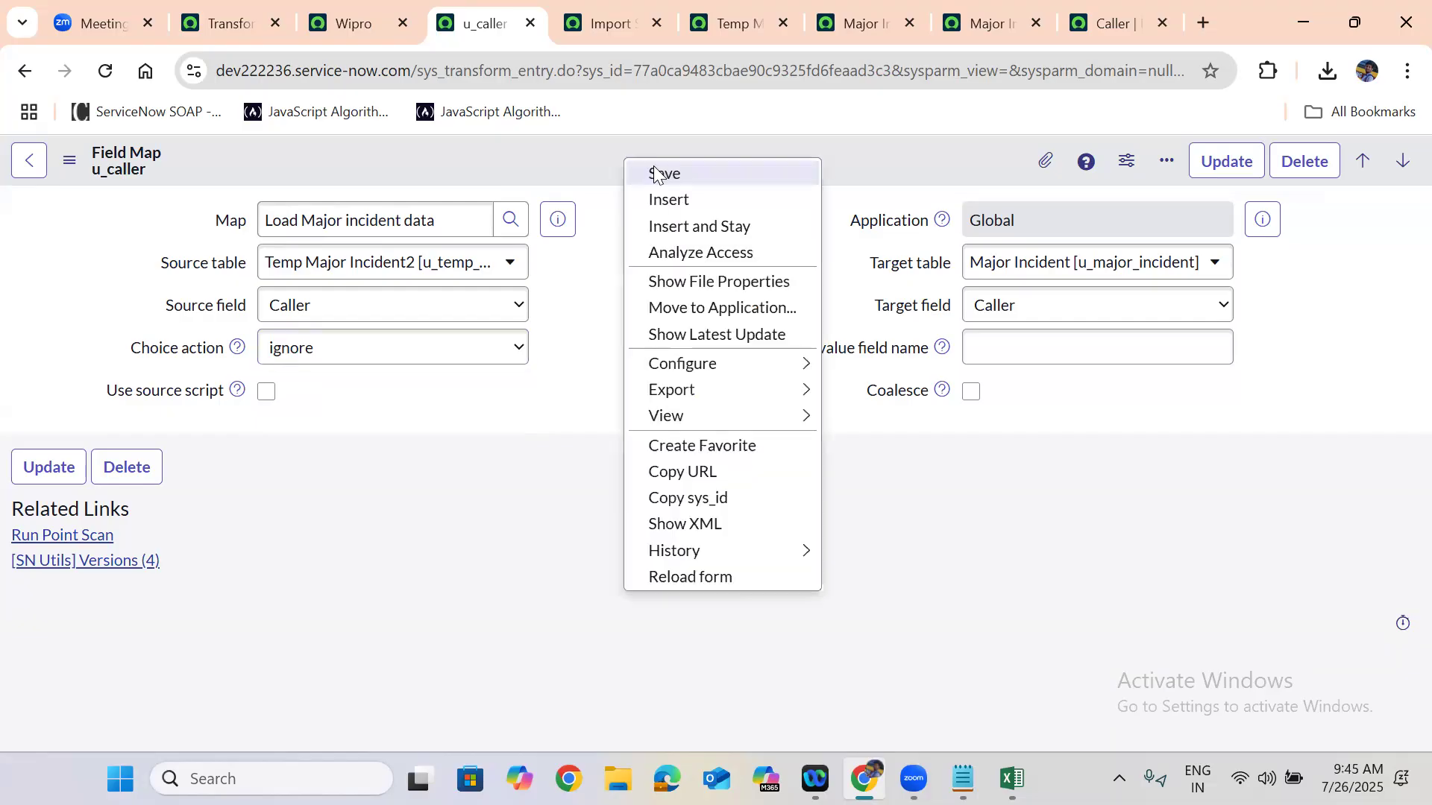
left_click(656, 173)
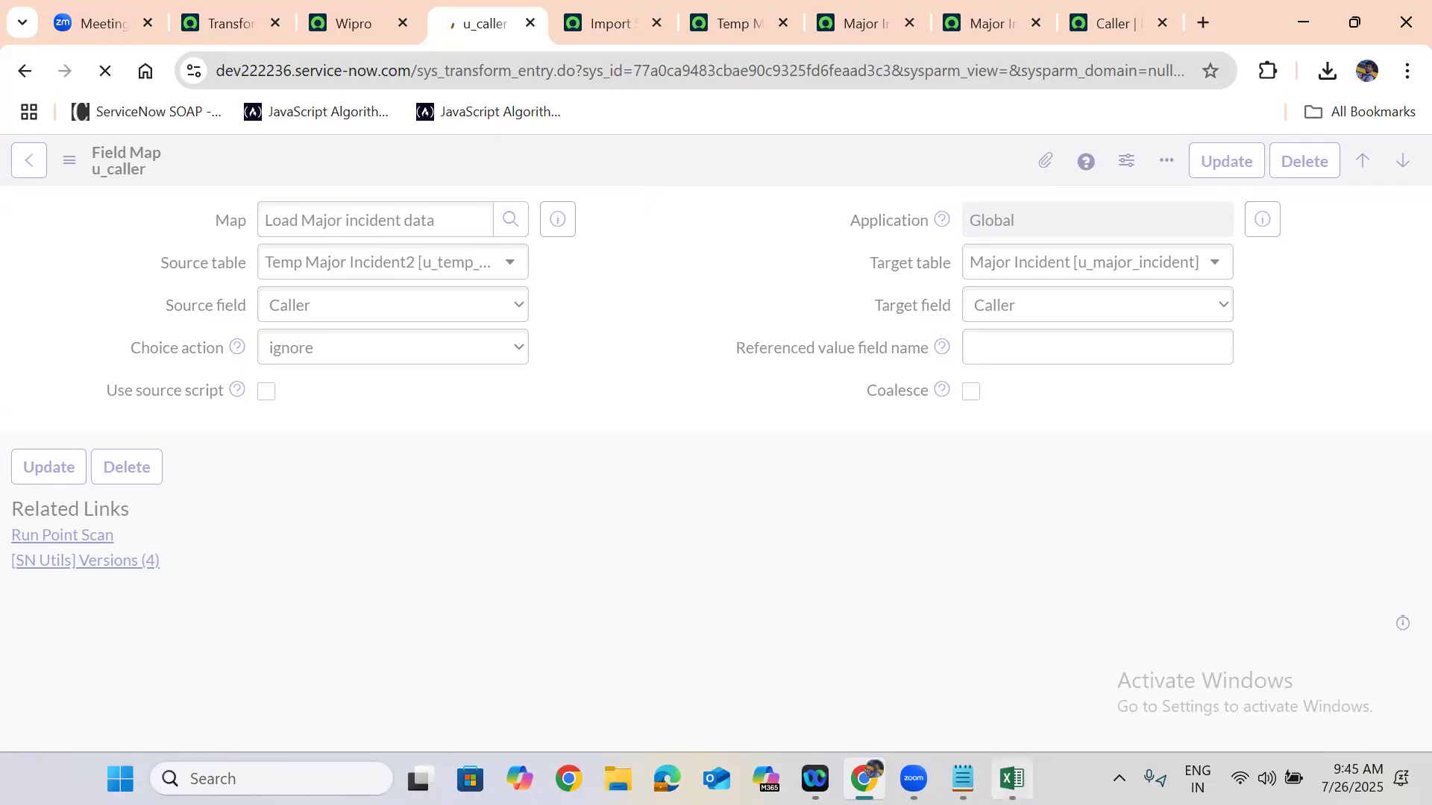
left_click(1014, 660)
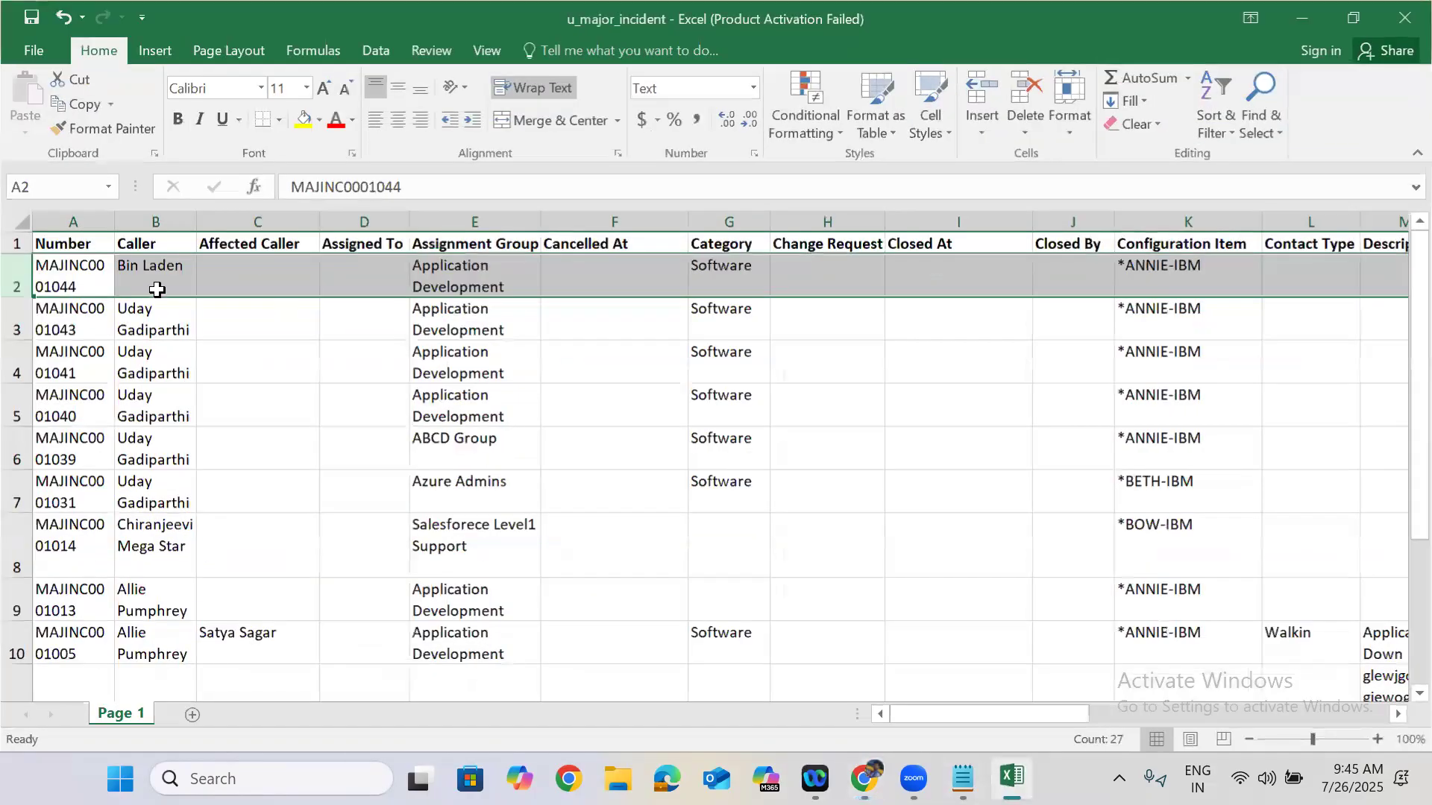
Replace Software with Apple in cell G2 for MAJINC0001044 and save the workbook
left_click(155, 261)
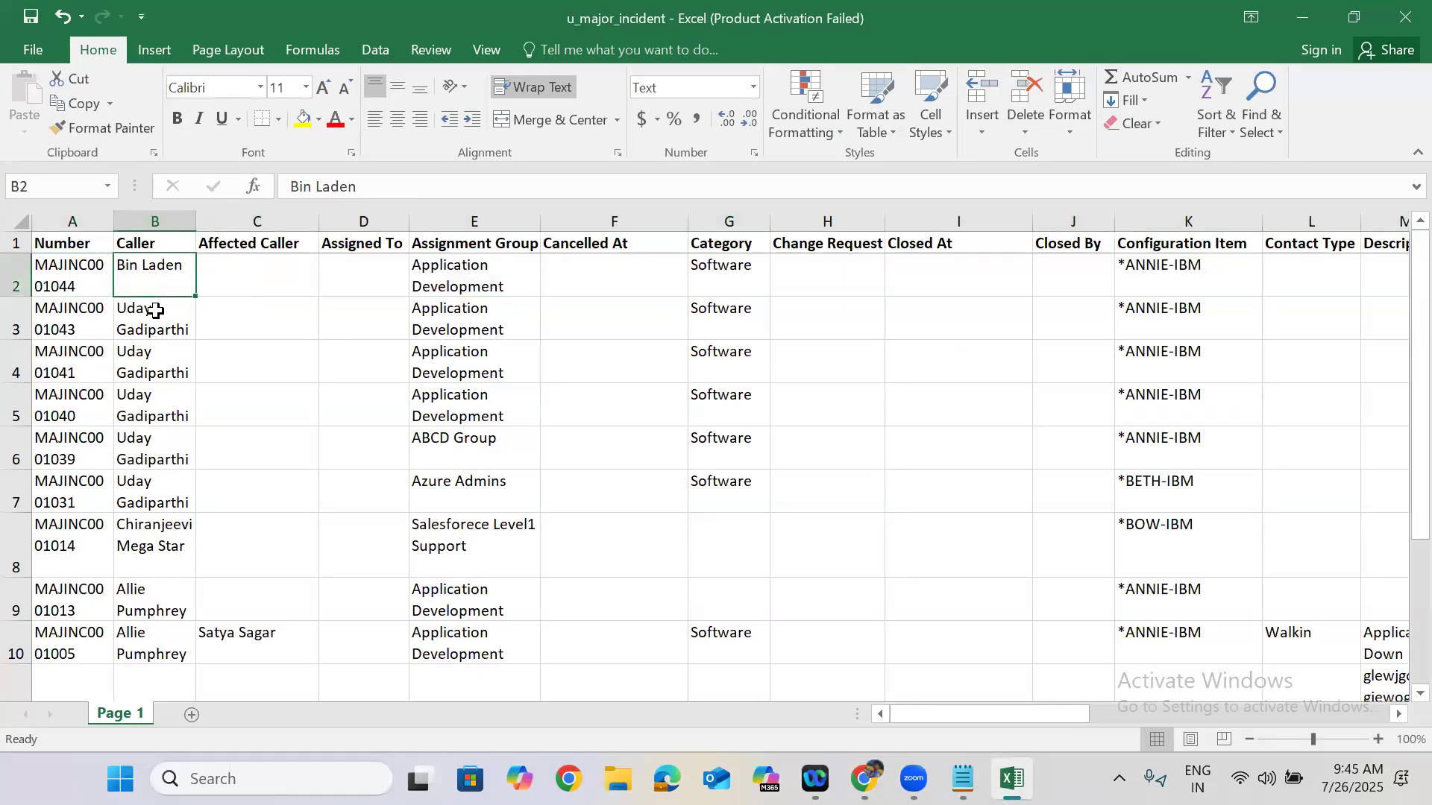
left_click(739, 284)
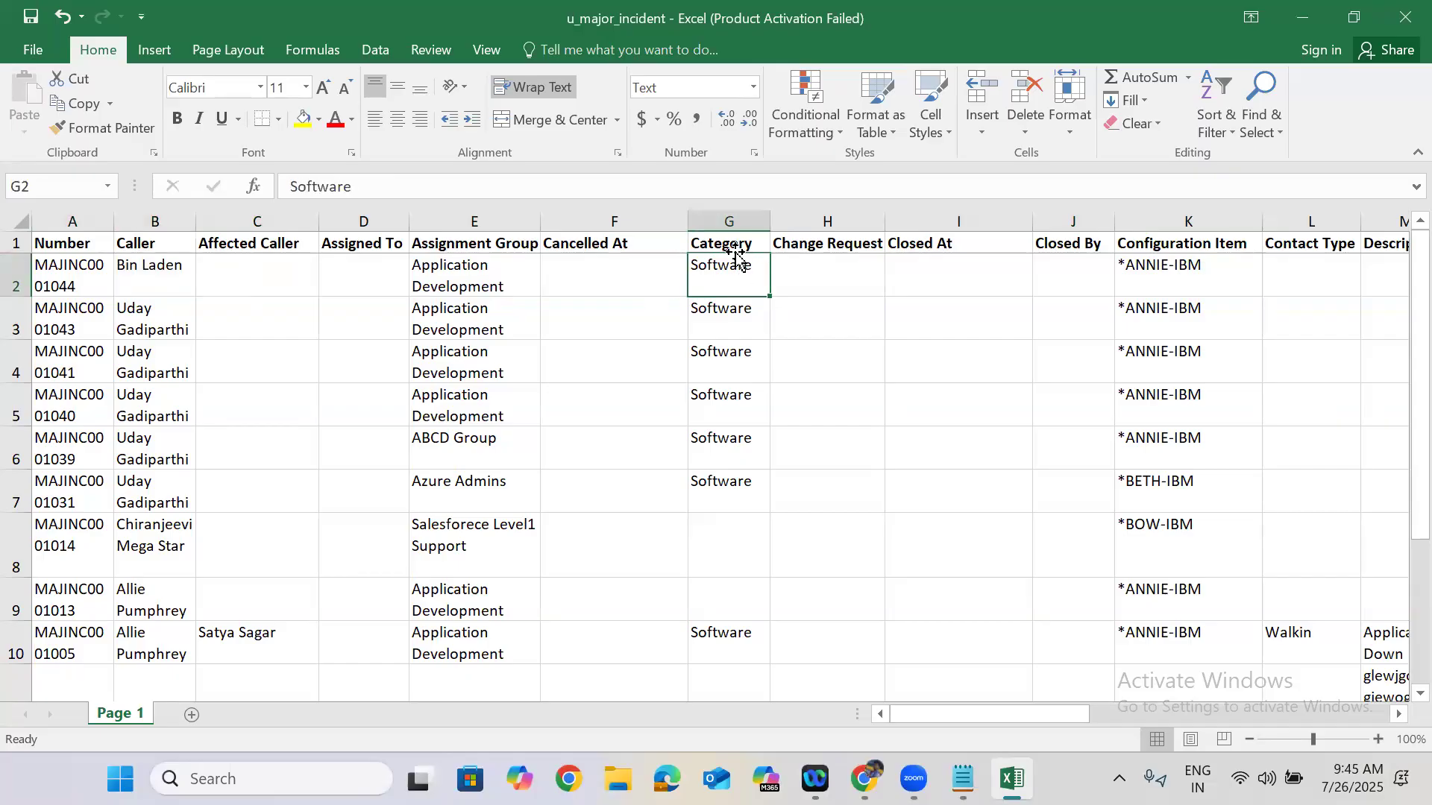
double_click(720, 265)
double_click(720, 265)
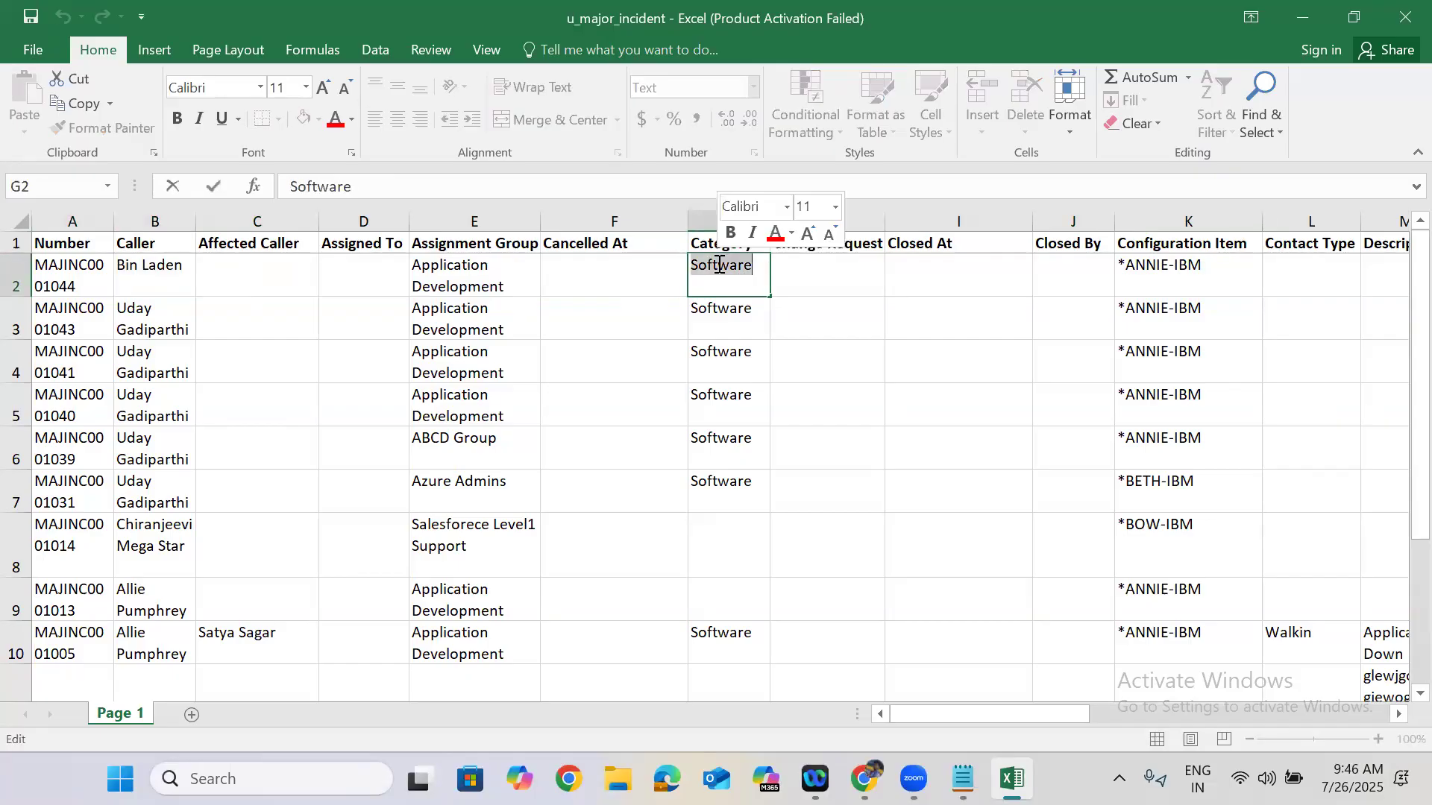
key("BackSpace")
type("Ap")
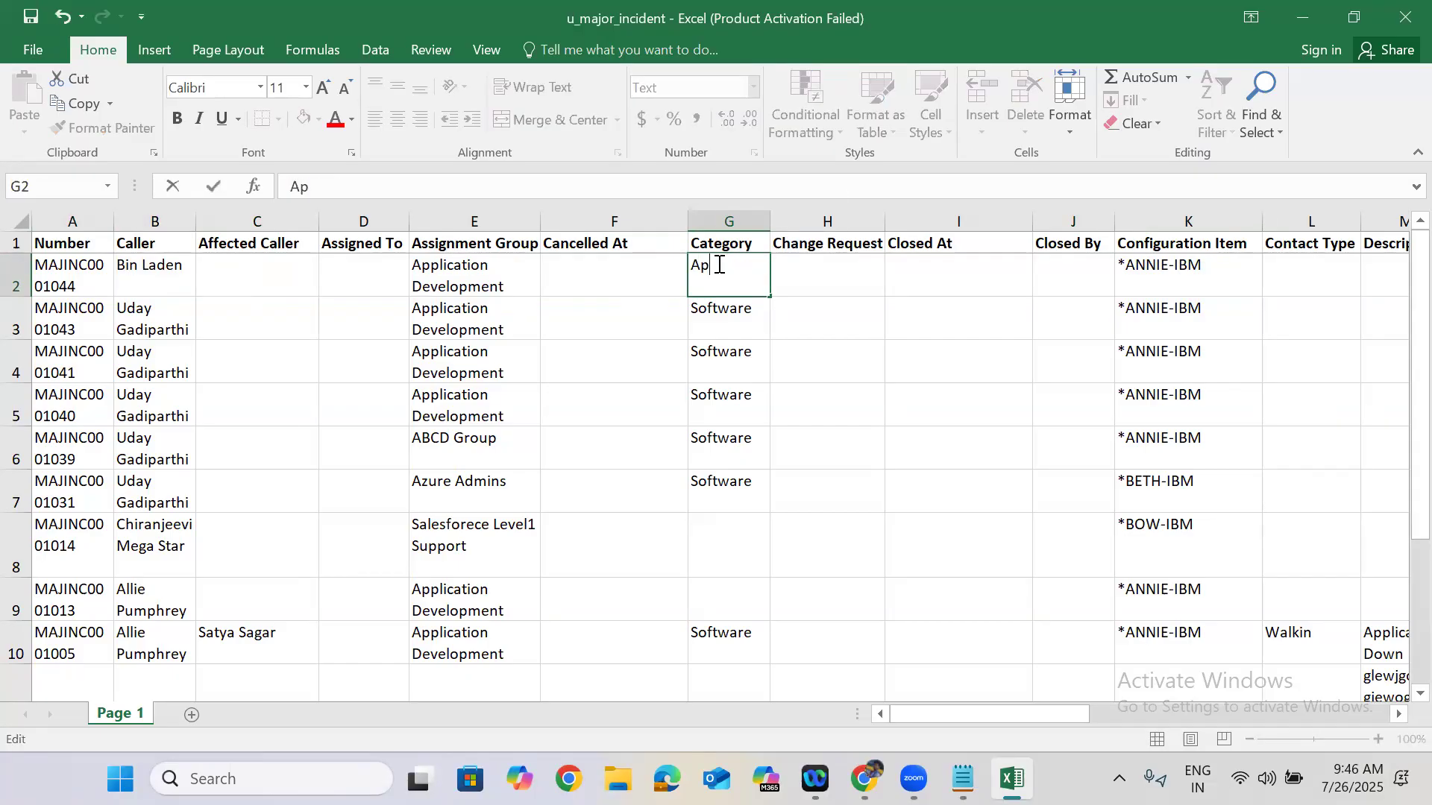
type("ple")
key("ctrl+s")
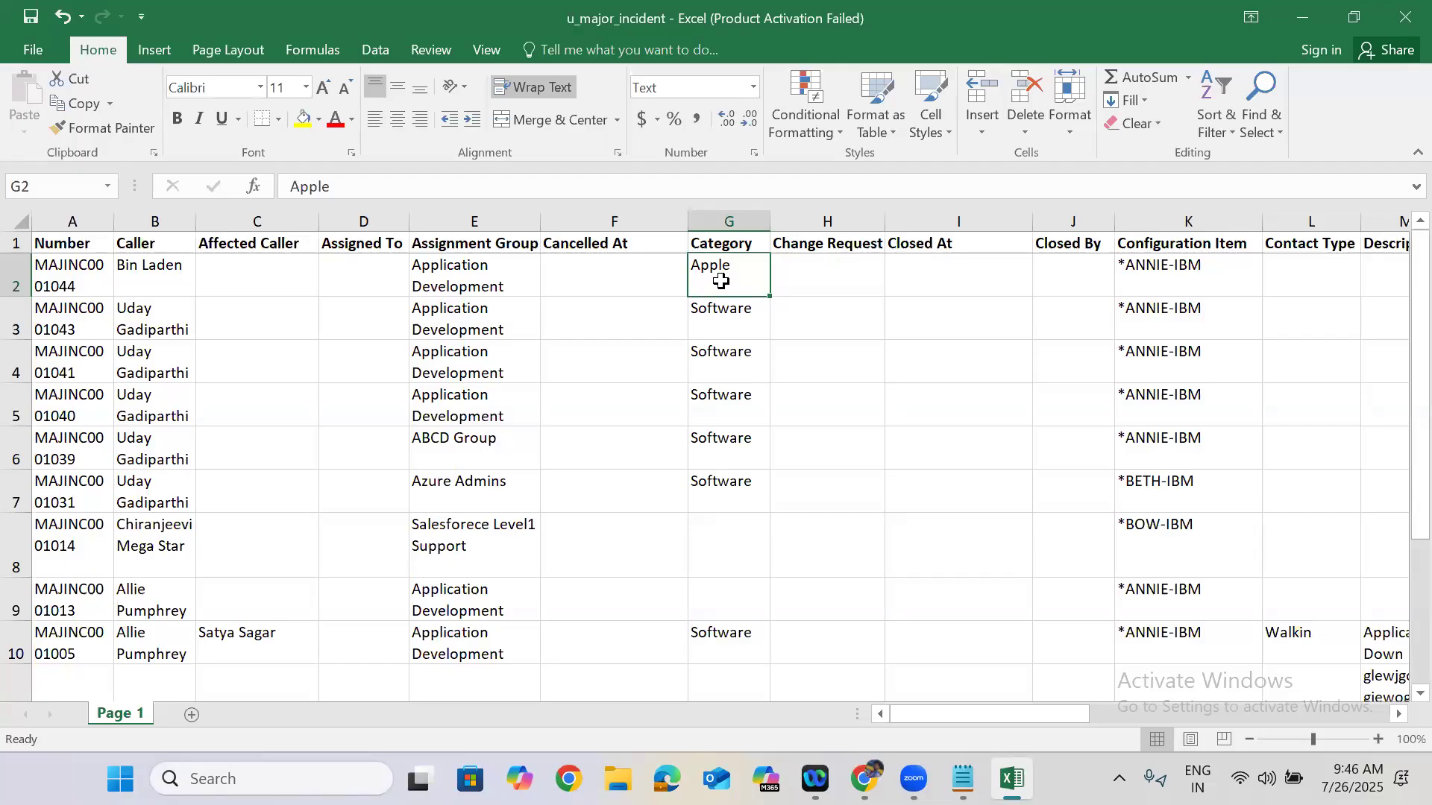
Select the MAJINC0001044 row, then restore Excel down and bring the import status page forward
left_click(17, 273)
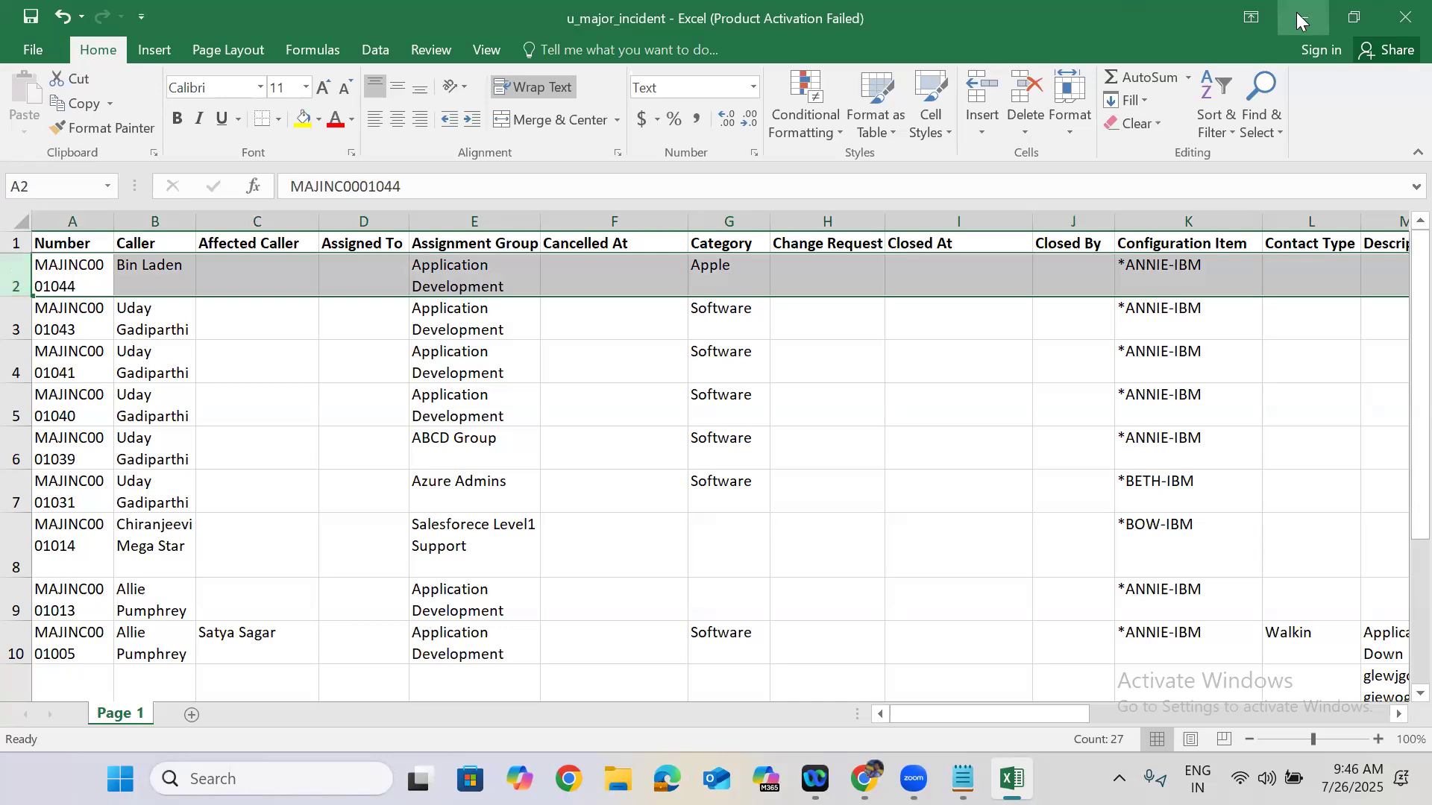
double_click(330, 28)
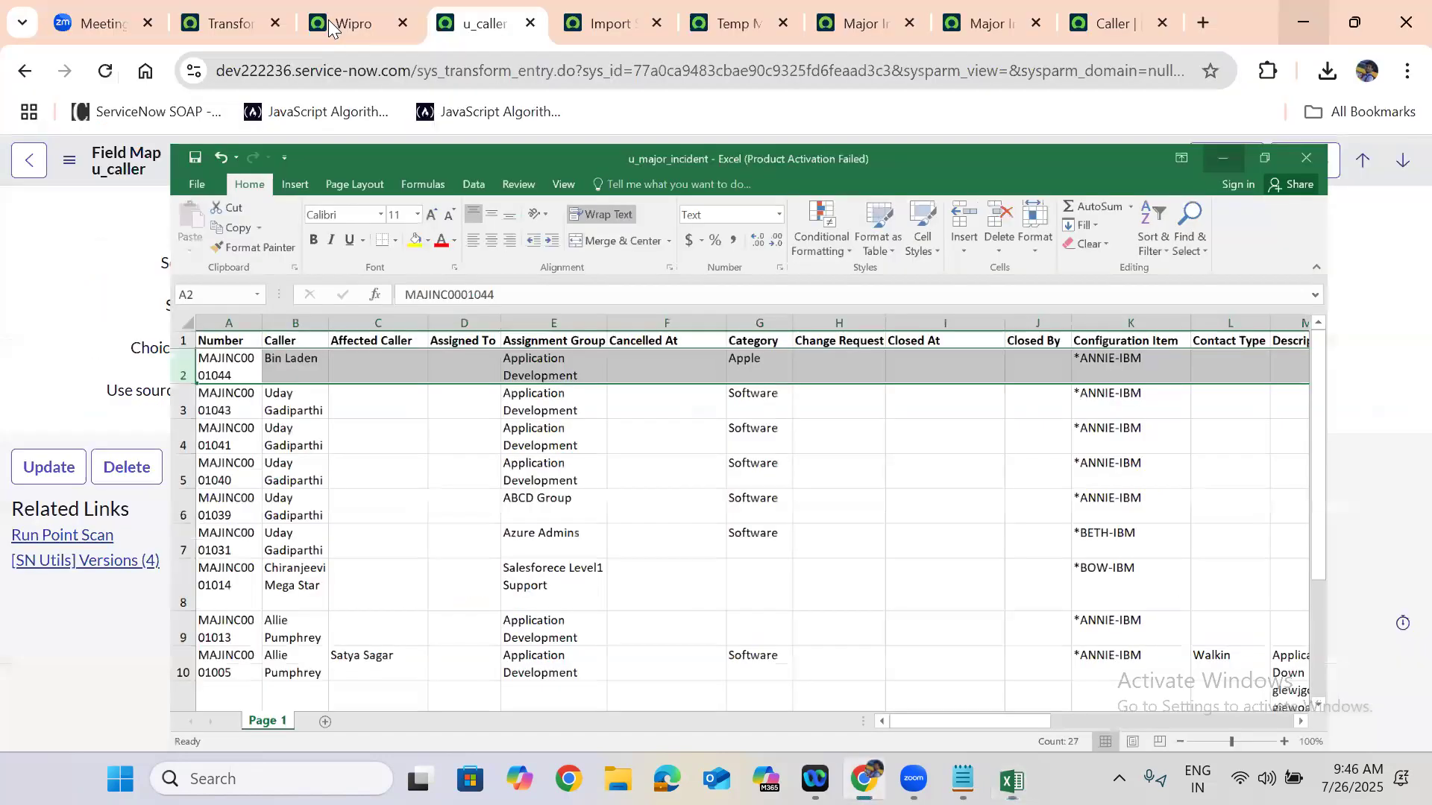
left_click(329, 20)
left_click(328, 20)
Review the Transform Histories, staging rows and Major Incidents tabs, then close the Import Sets tab
left_click(253, 30)
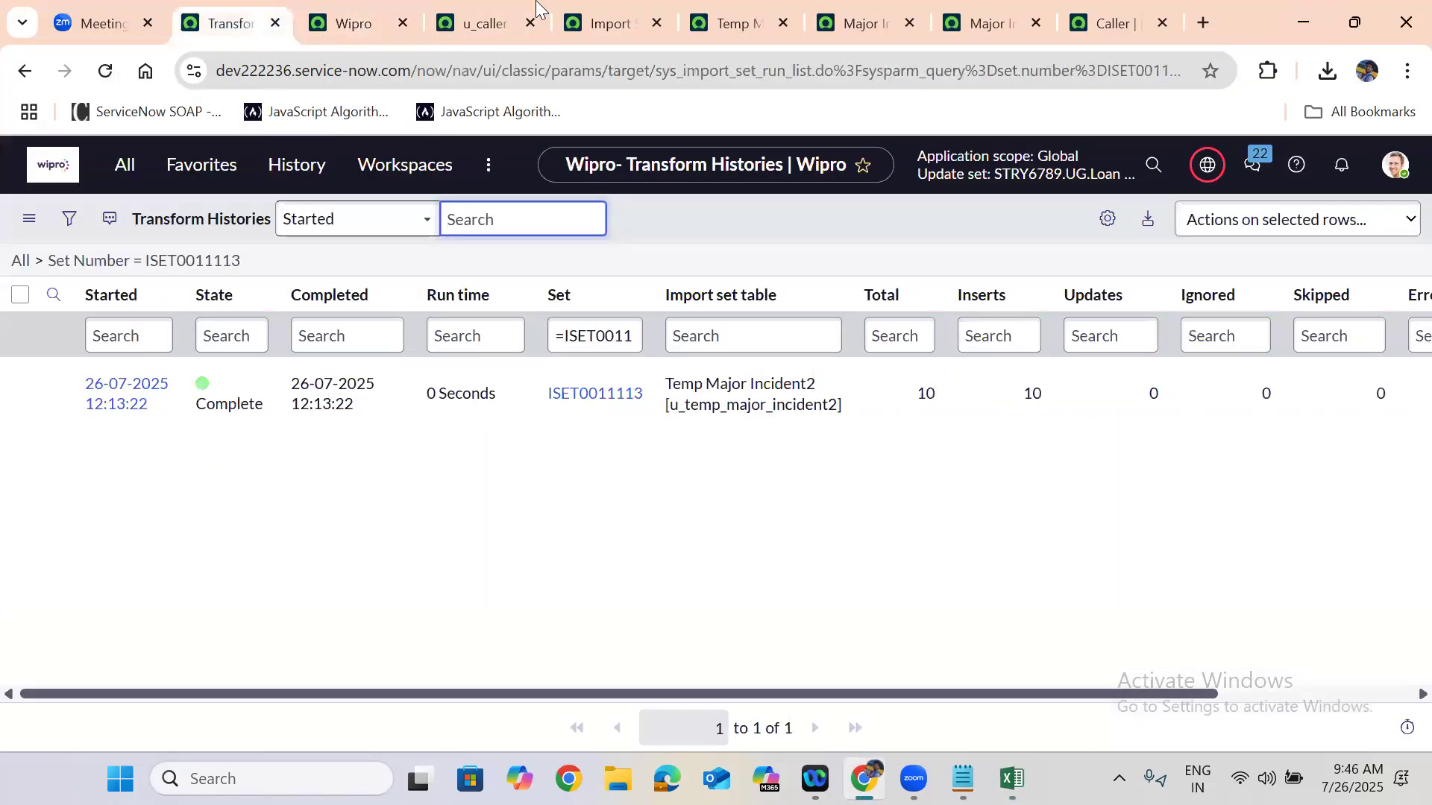
left_click(620, 6)
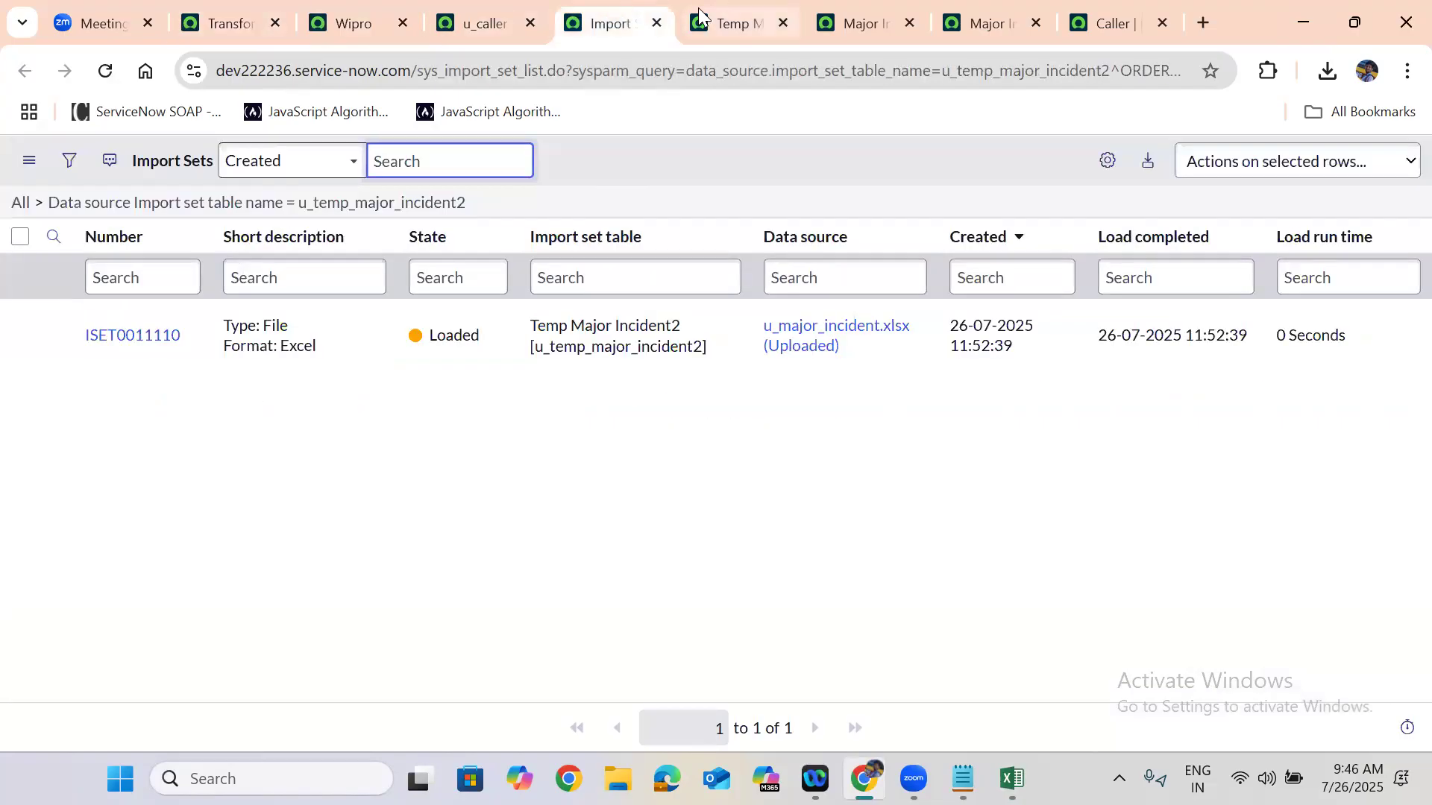
left_click(699, 13)
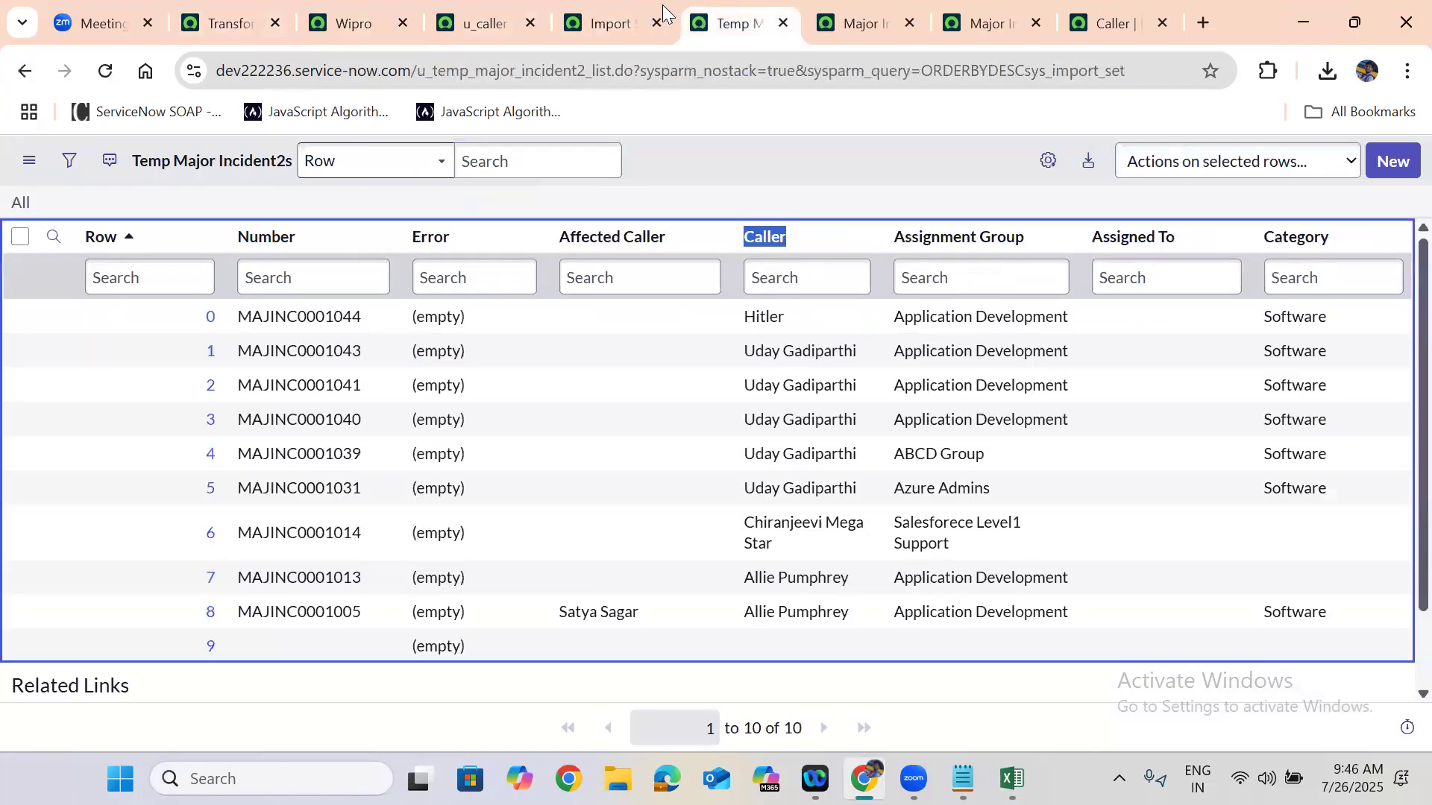
left_click(849, 10)
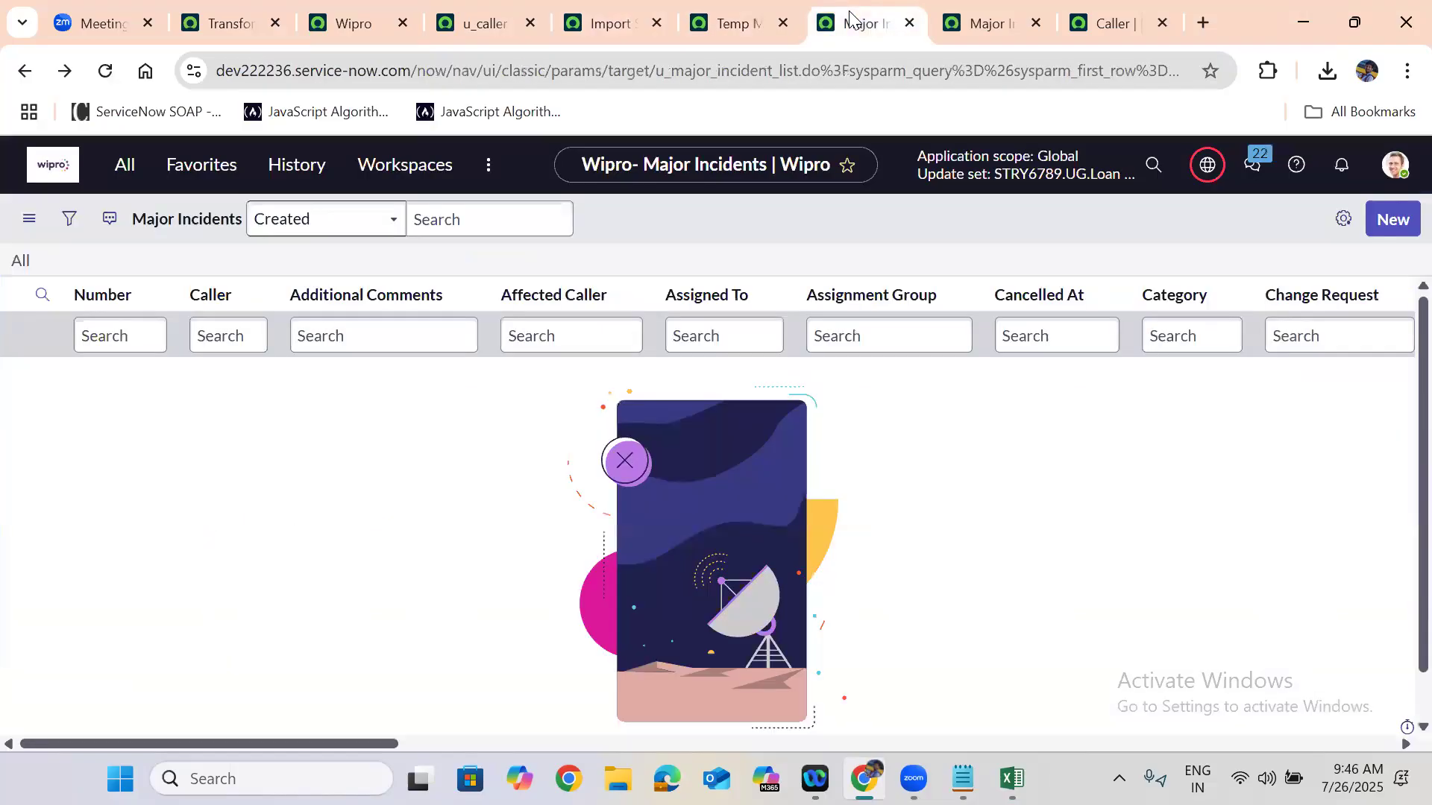
left_click(752, 9)
left_click(608, 17)
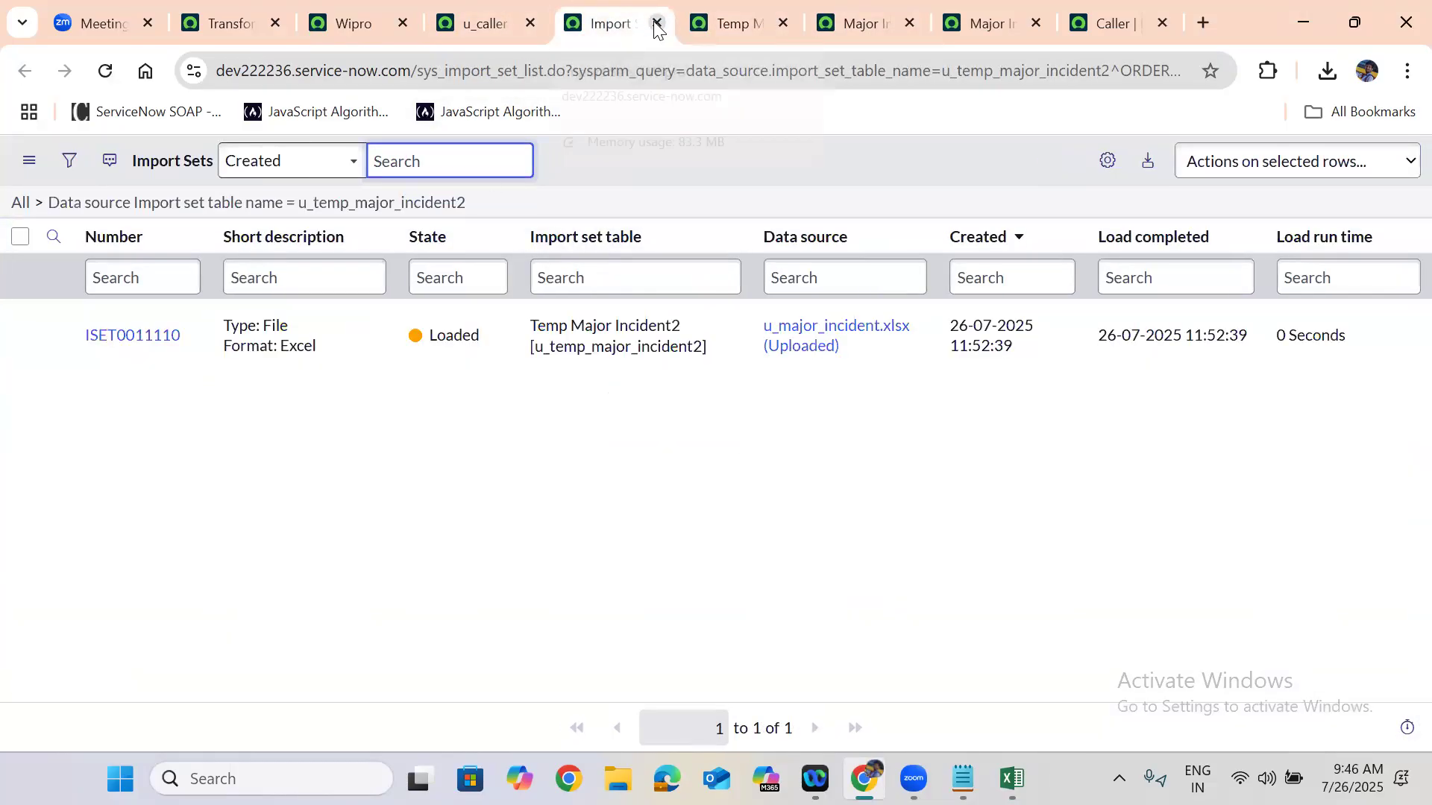
key("ctrl+w")
Open the transform history for ISET0011110, showing 9 inserts and 1 skipped
left_click(486, 15)
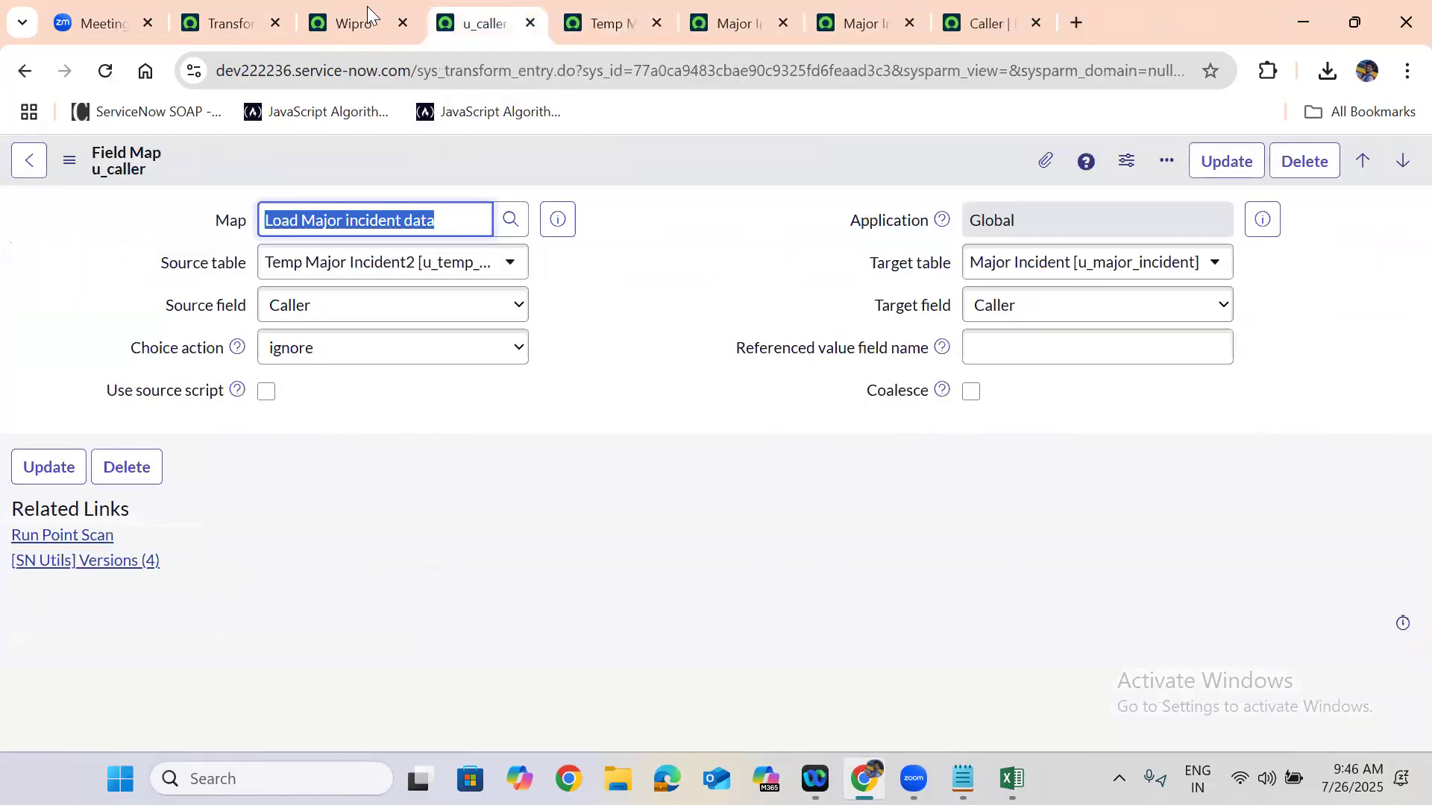
left_click(367, 6)
left_click(97, 423)
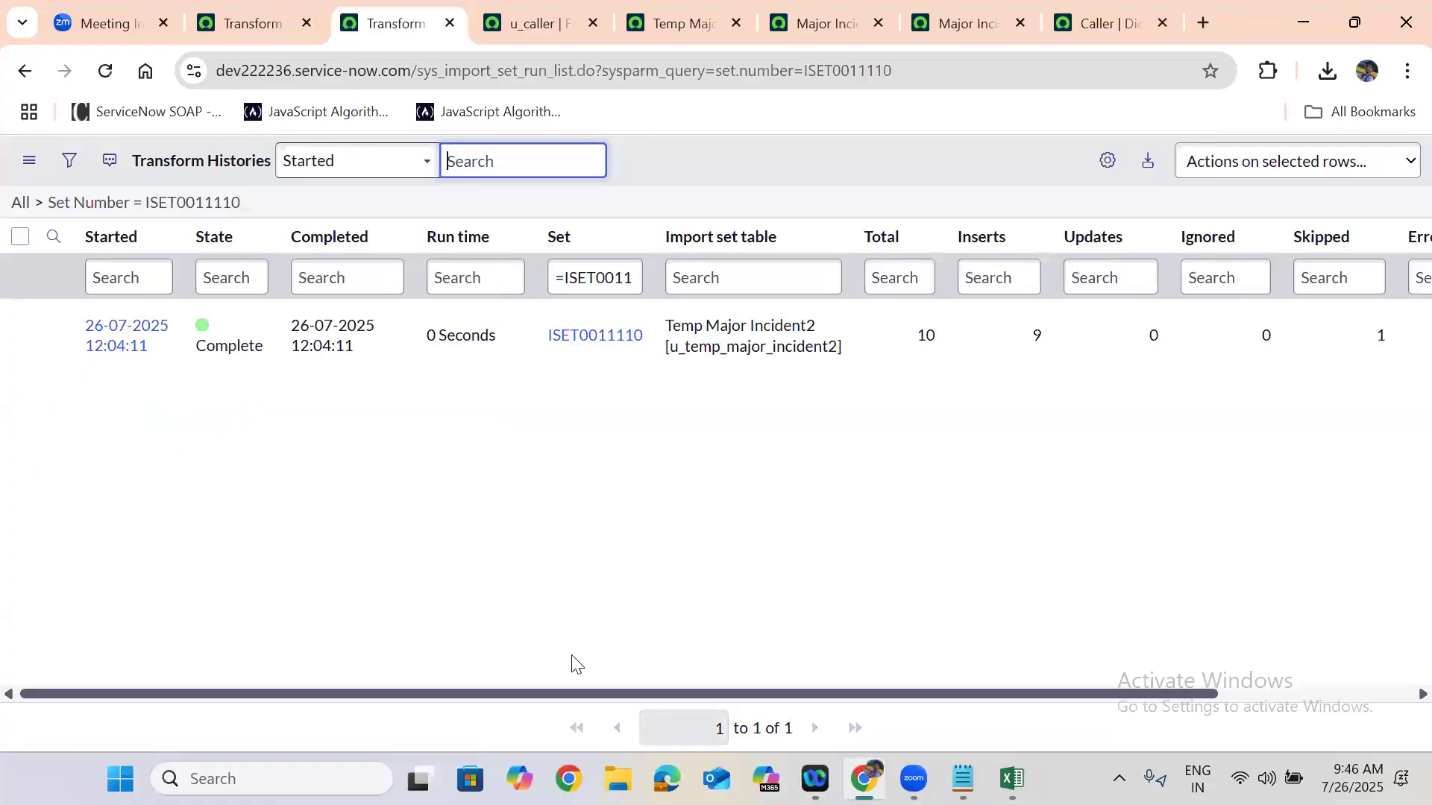
scroll(953, 661, "right", 3)
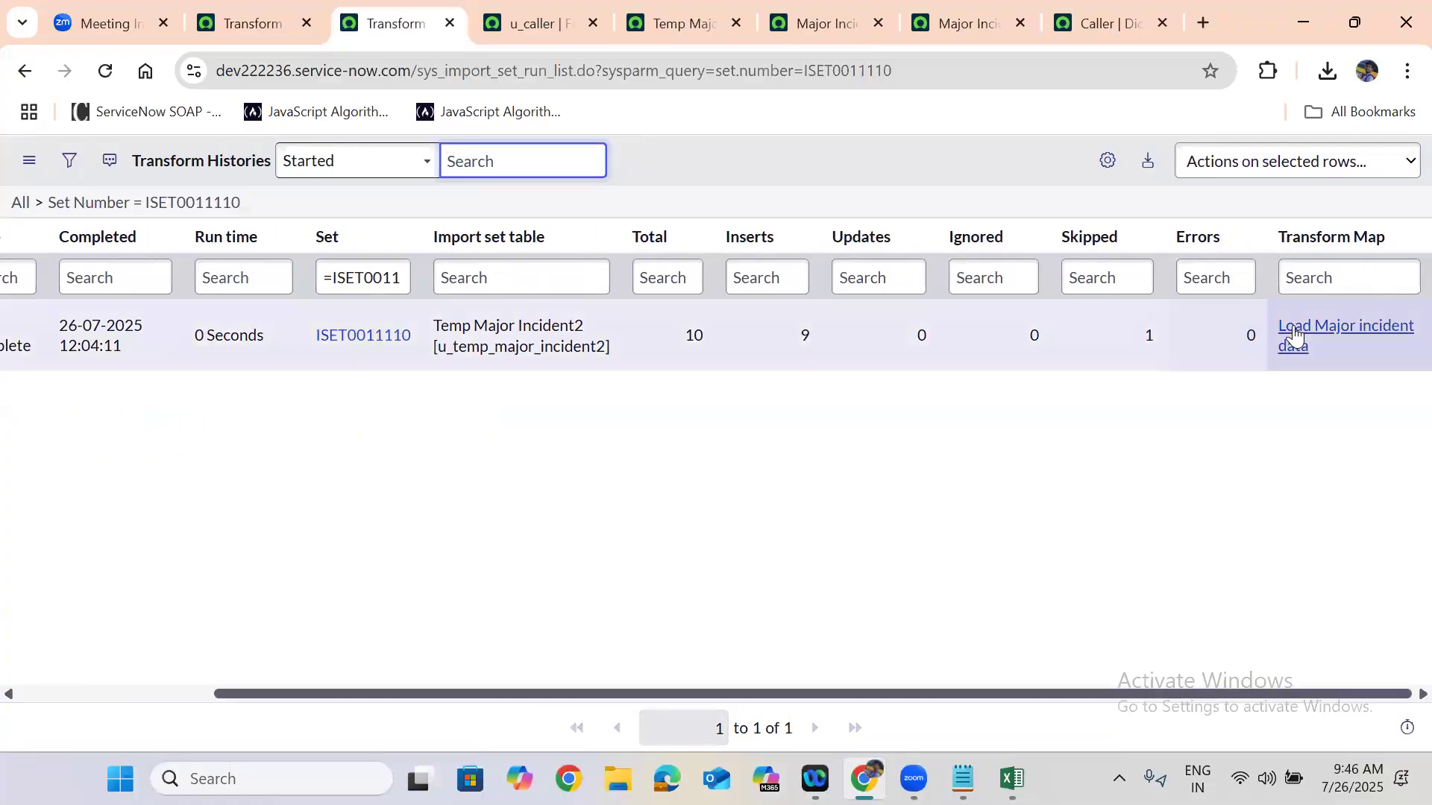
left_click(1297, 335)
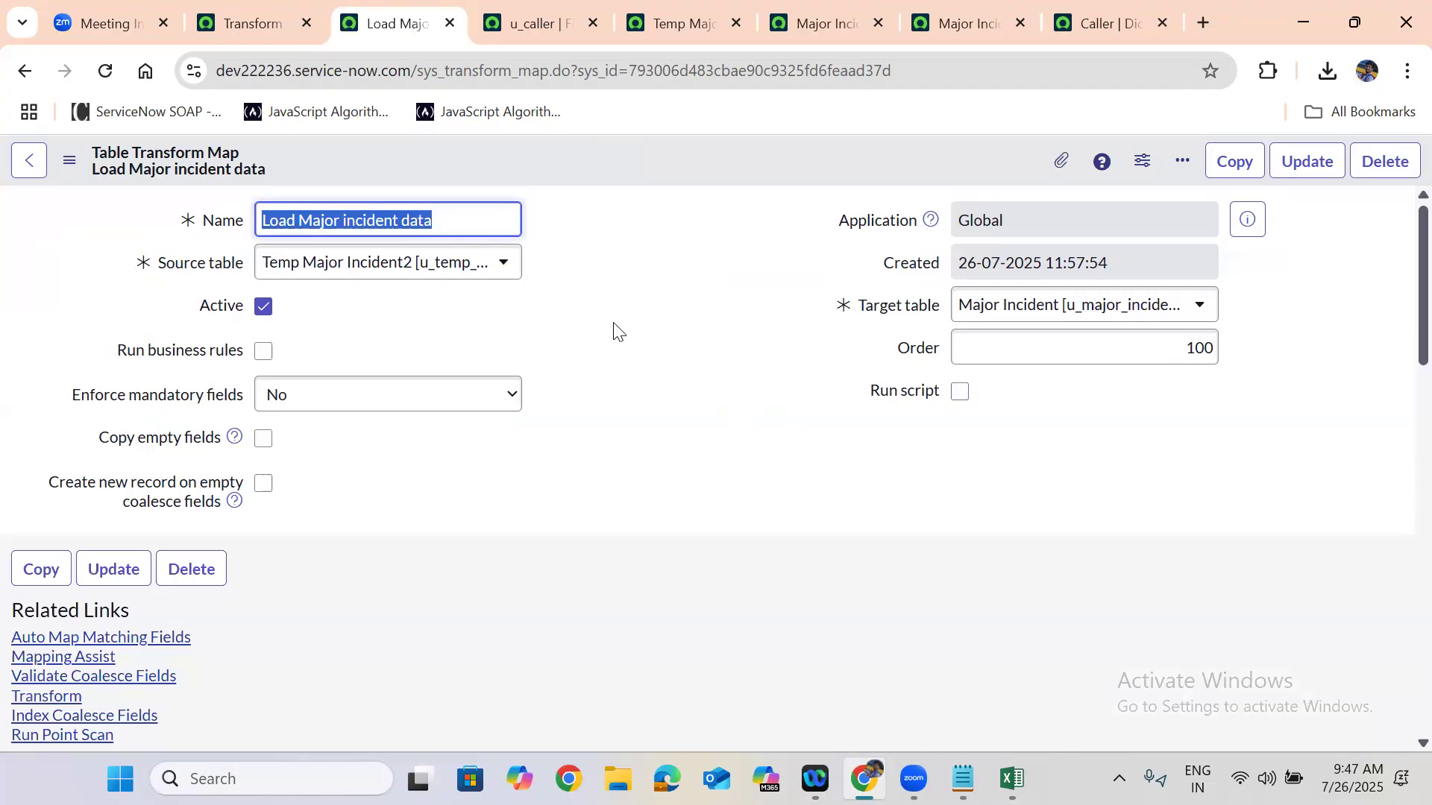
scroll(614, 332, "down", 5)
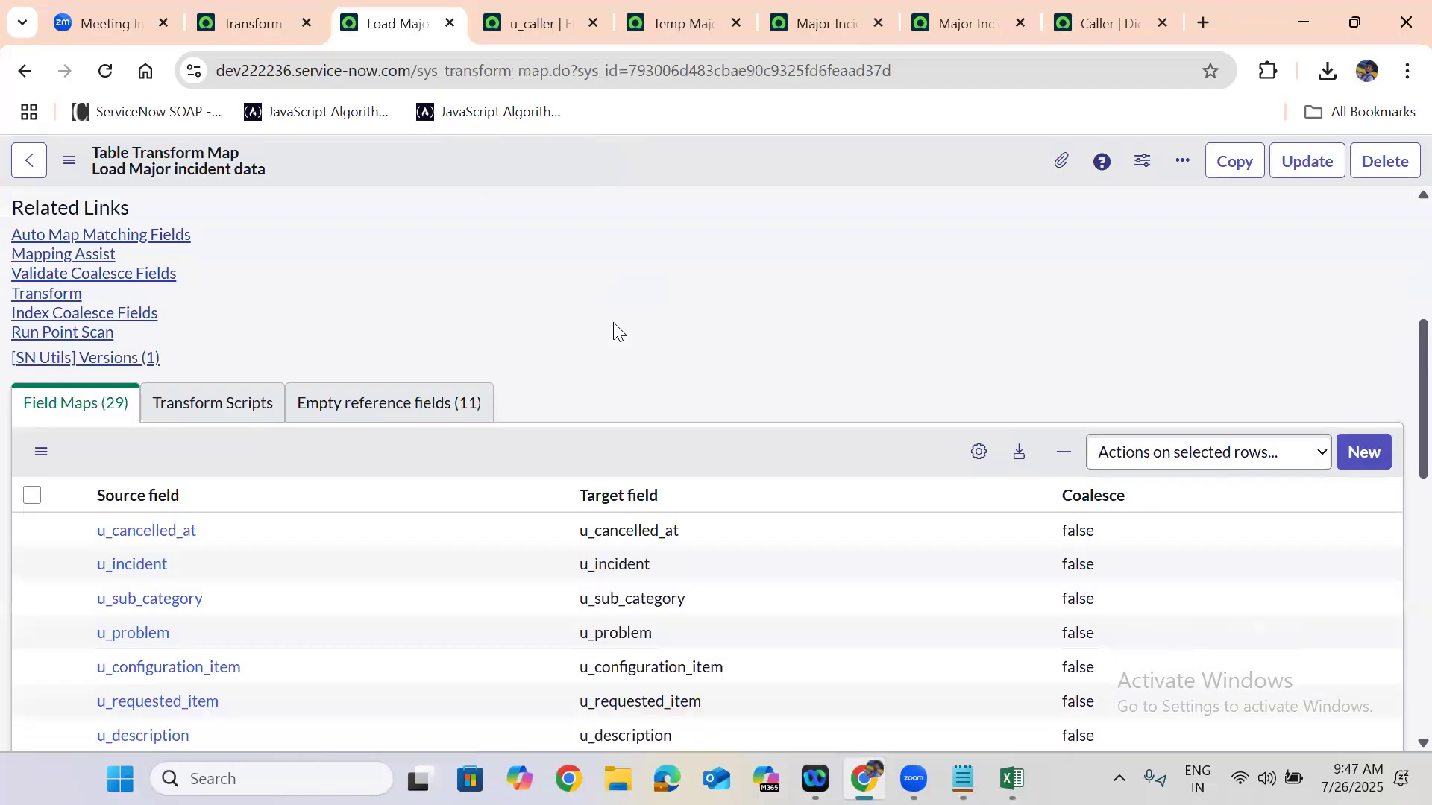
scroll(613, 330, "down", 4)
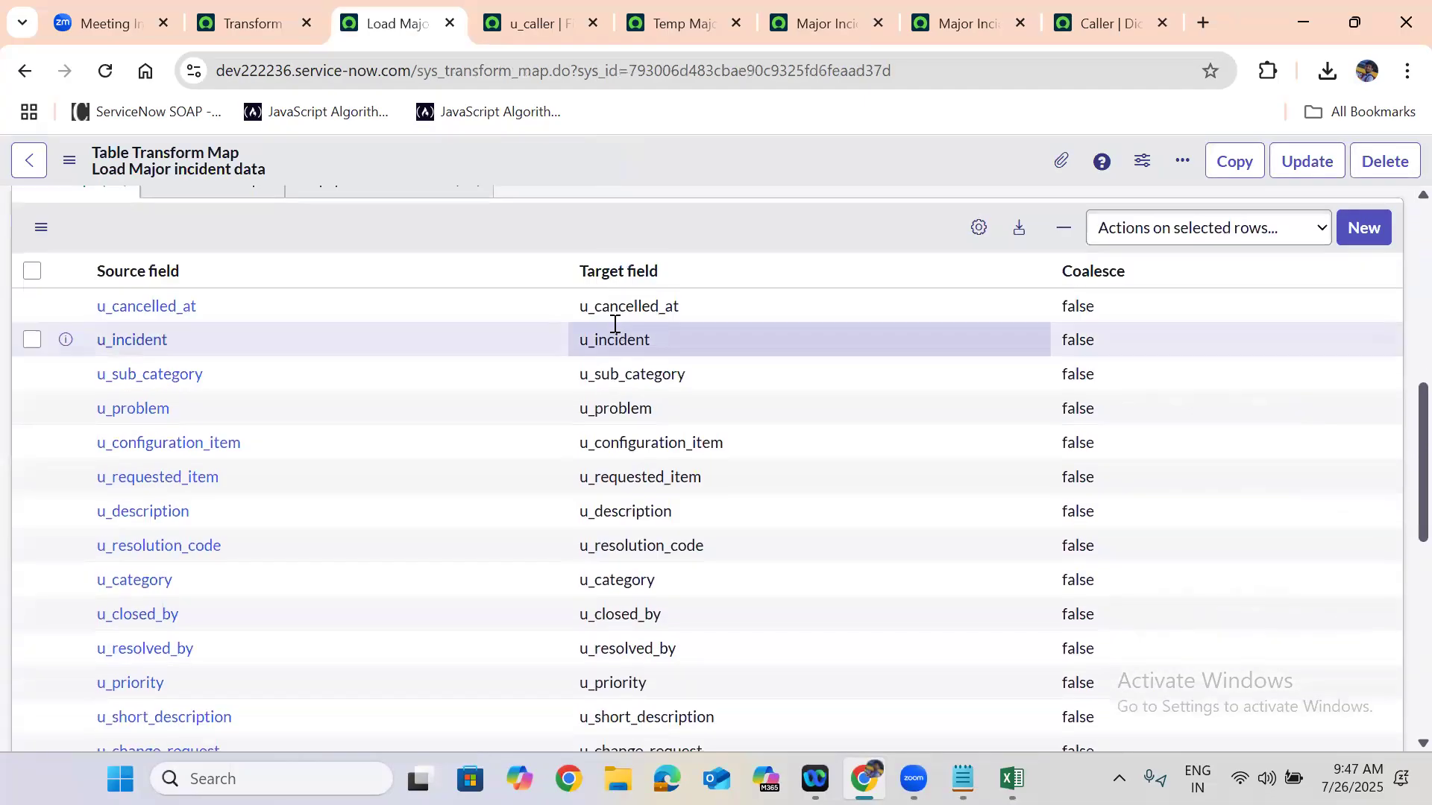
scroll(613, 322, "down", 5)
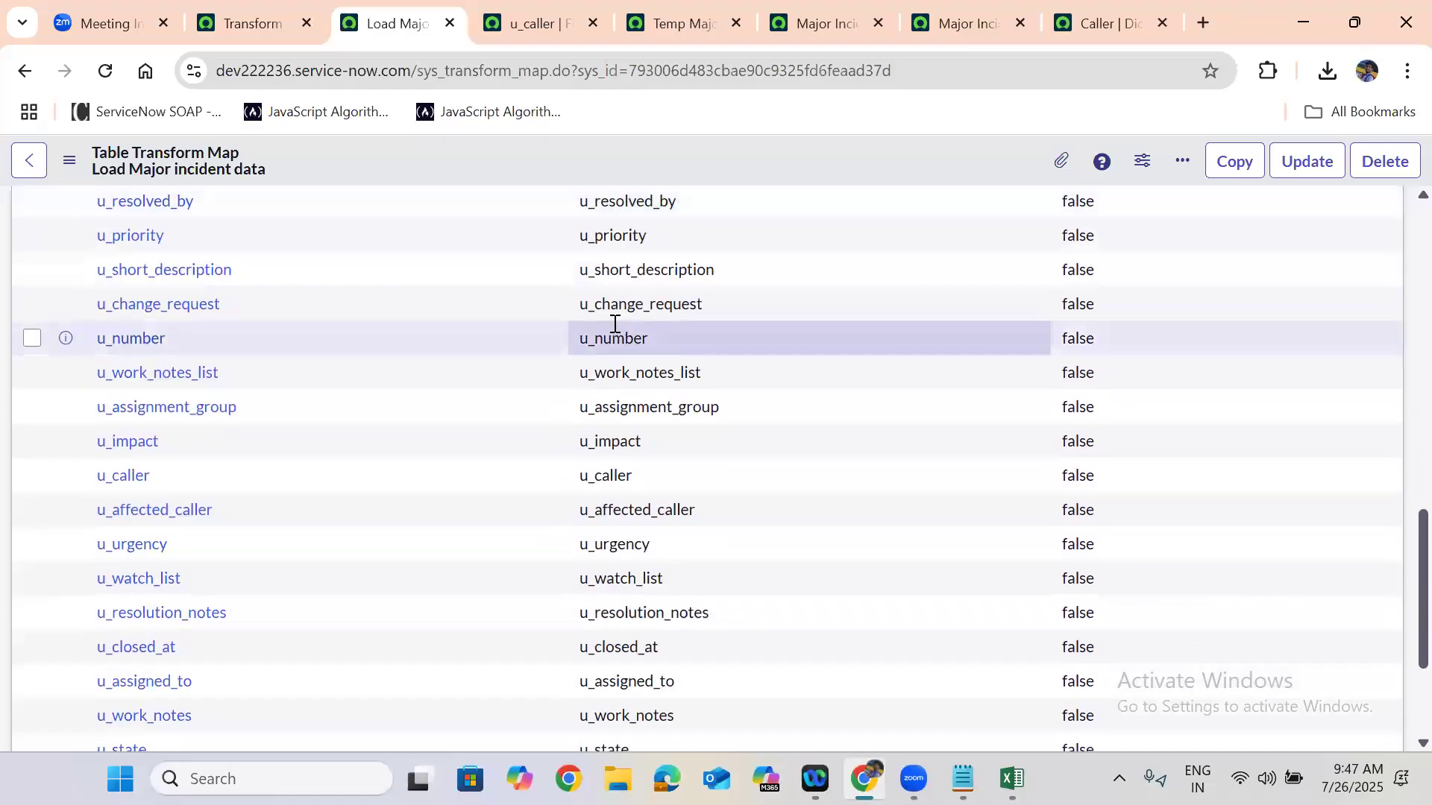
scroll(613, 322, "down", 3)
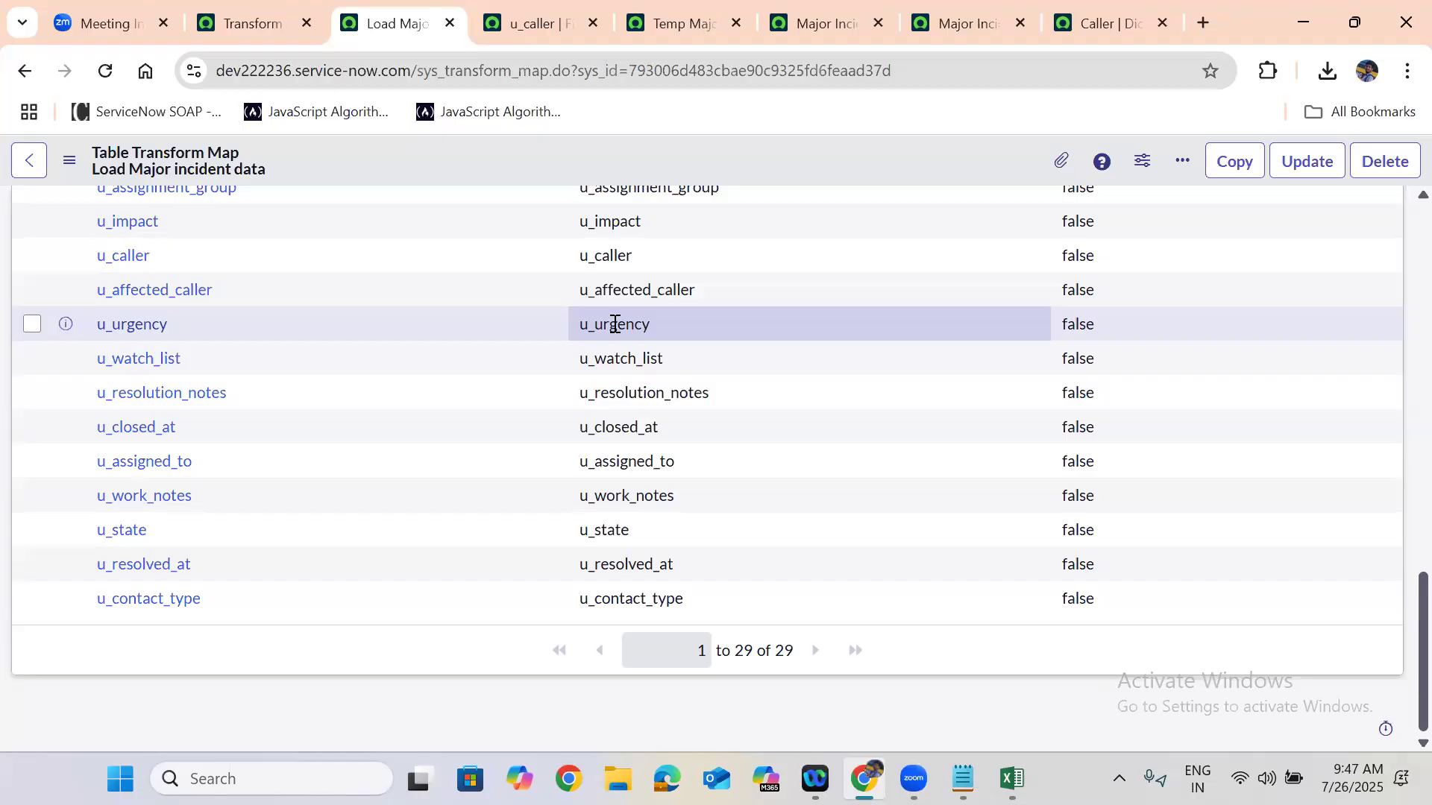
scroll(615, 323, "up", 3)
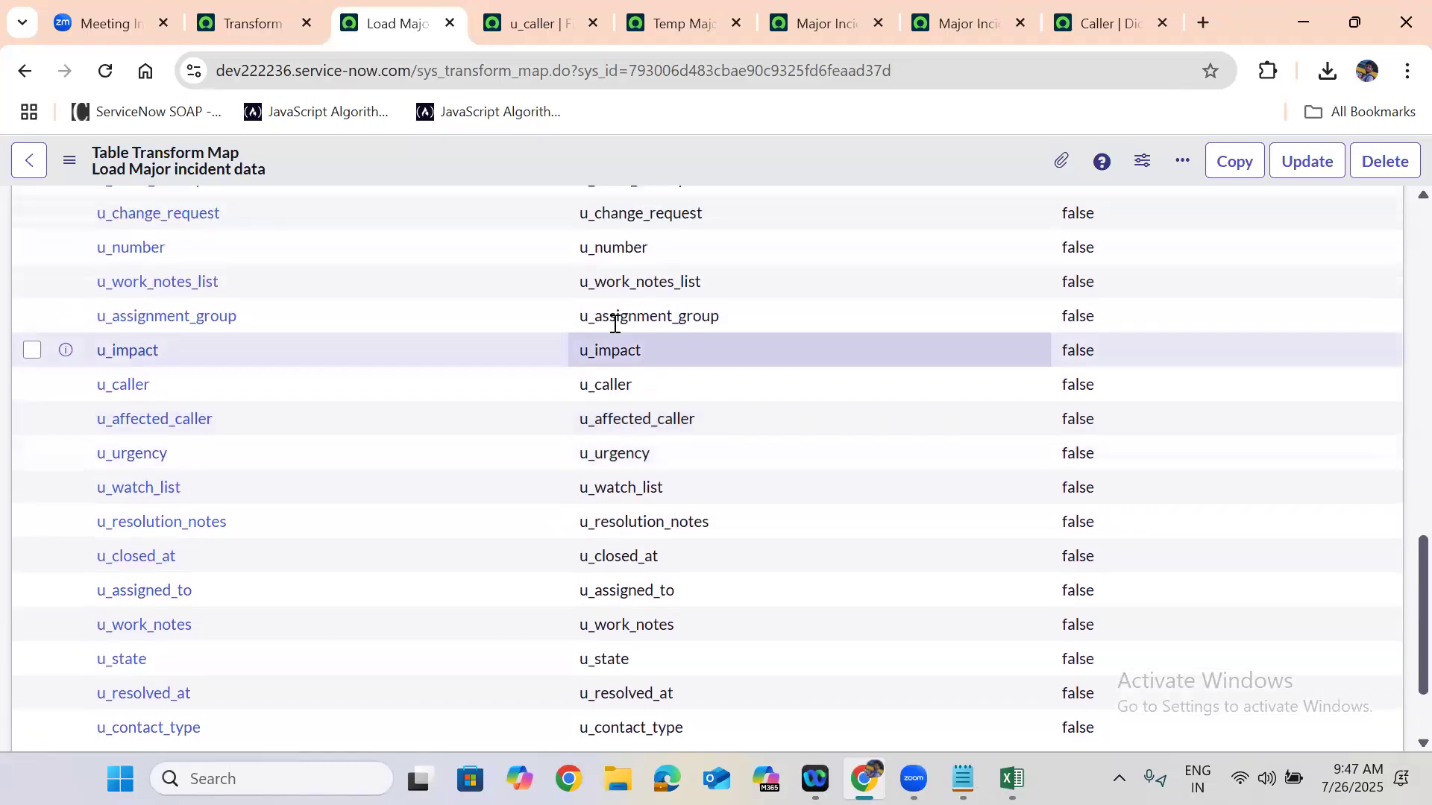
scroll(614, 323, "up", 7)
scroll(615, 322, "down", 3)
scroll(615, 322, "down", 5)
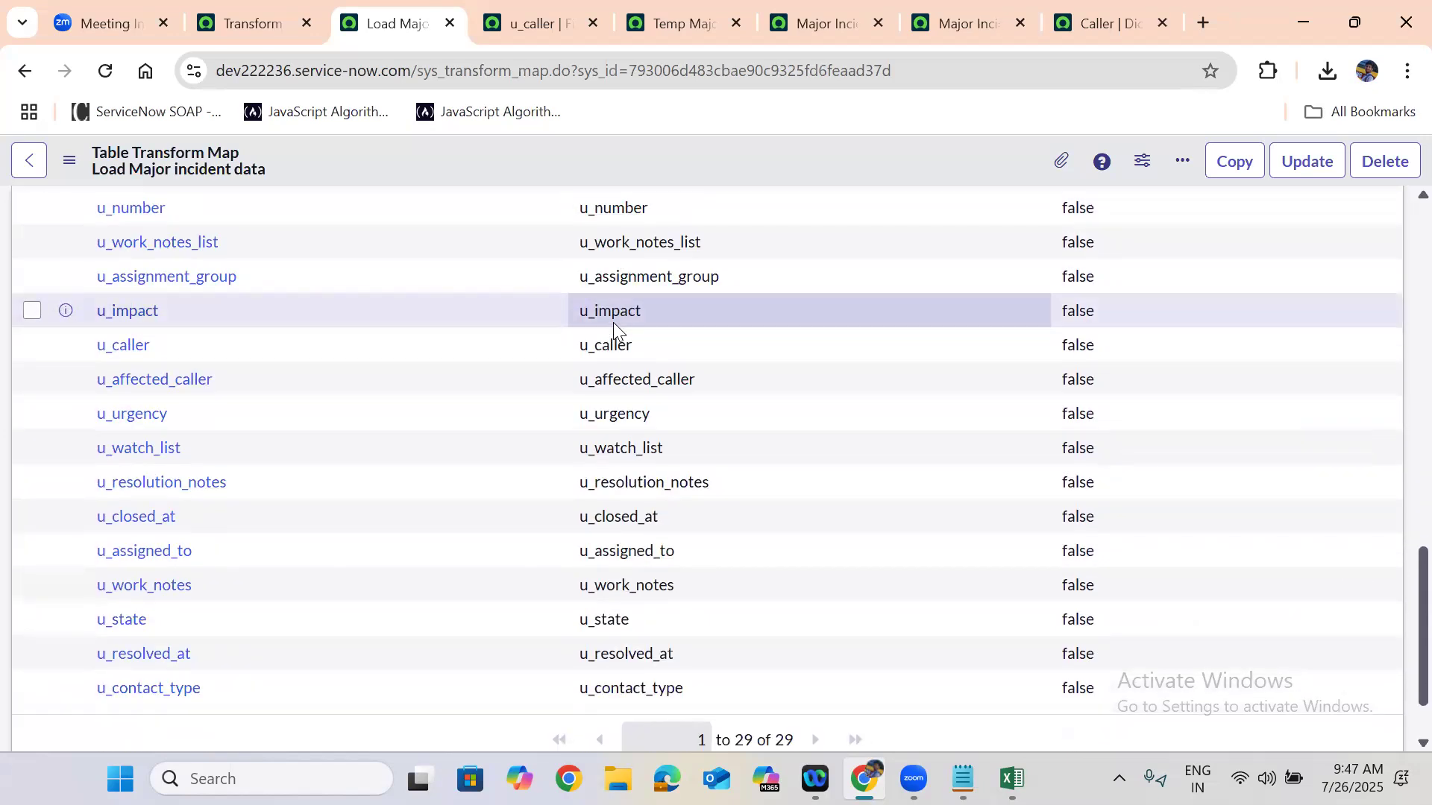
scroll(613, 323, "up", 3)
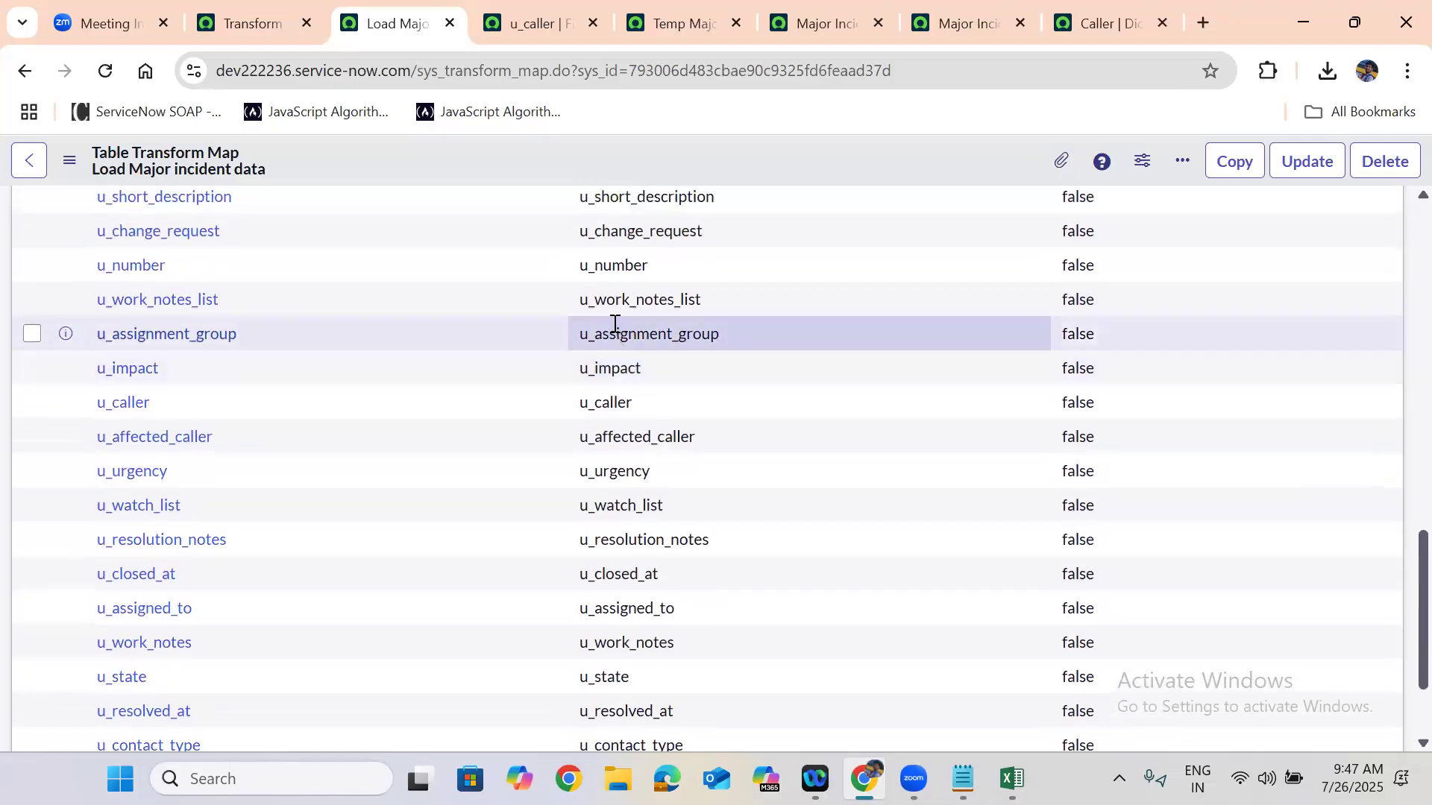
scroll(613, 322, "up", 1)
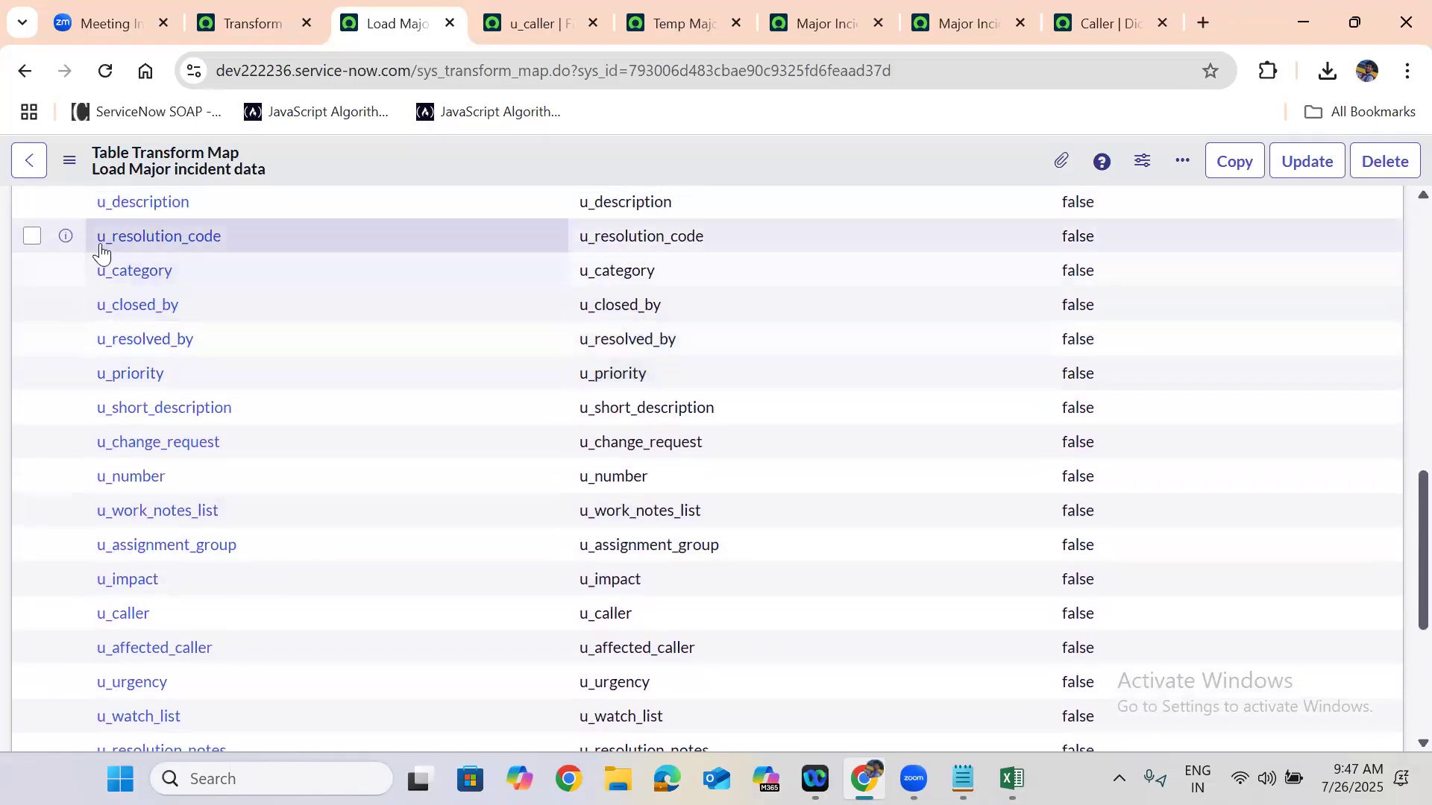
Open the u_category field map in a new tab, set its Choice action to reject, and save
right_click(61, 273)
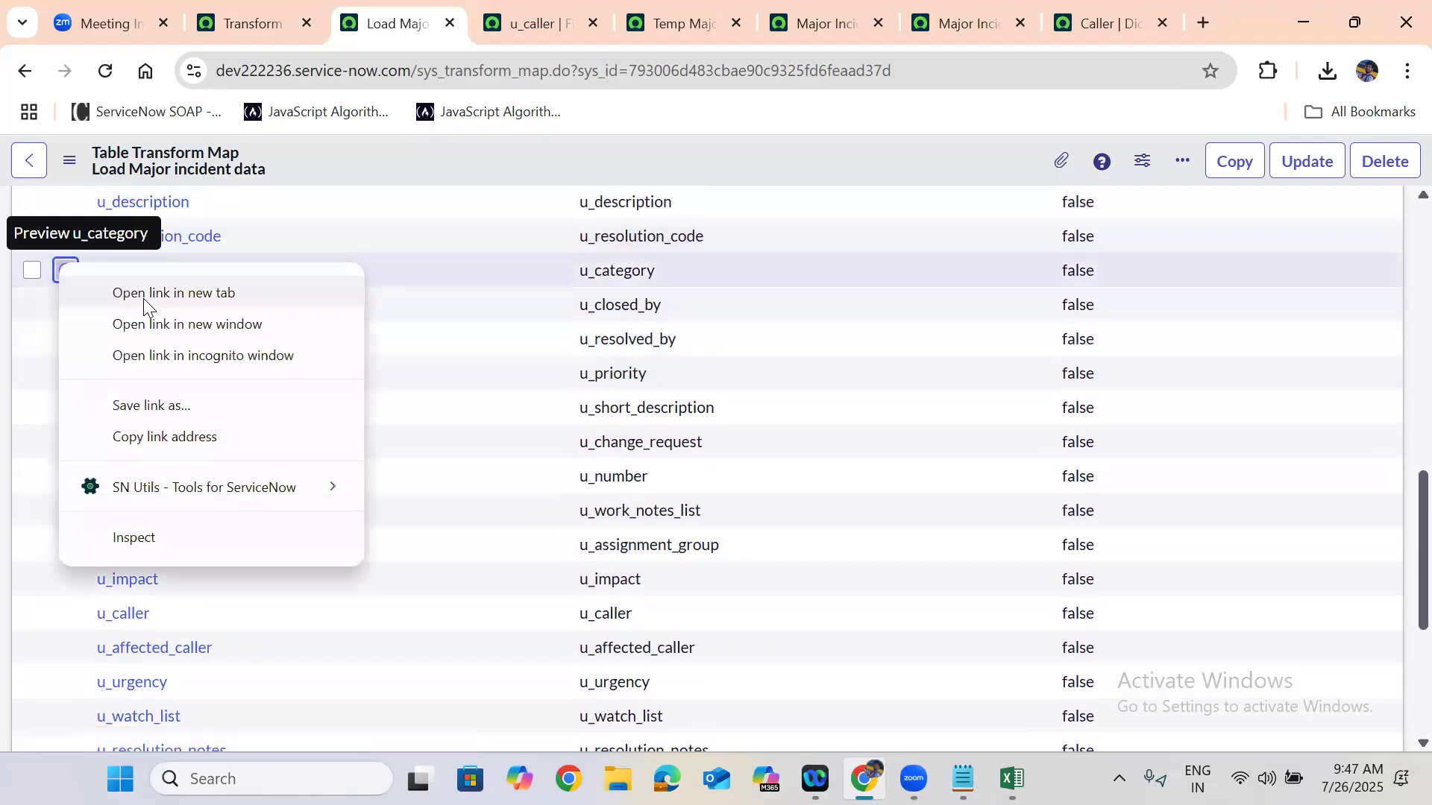
left_click(143, 296)
left_click(486, 5)
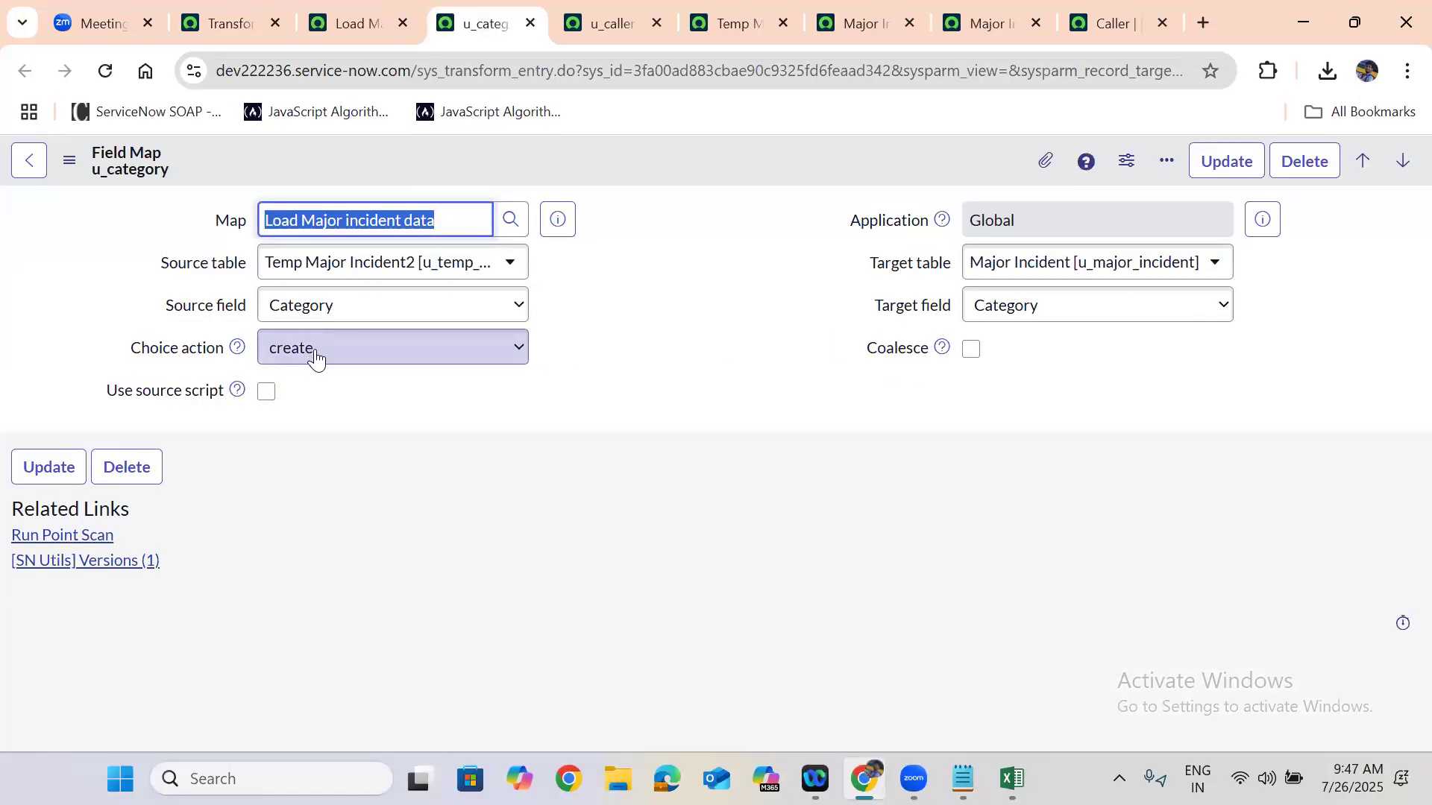
left_click(313, 355)
left_click(308, 437)
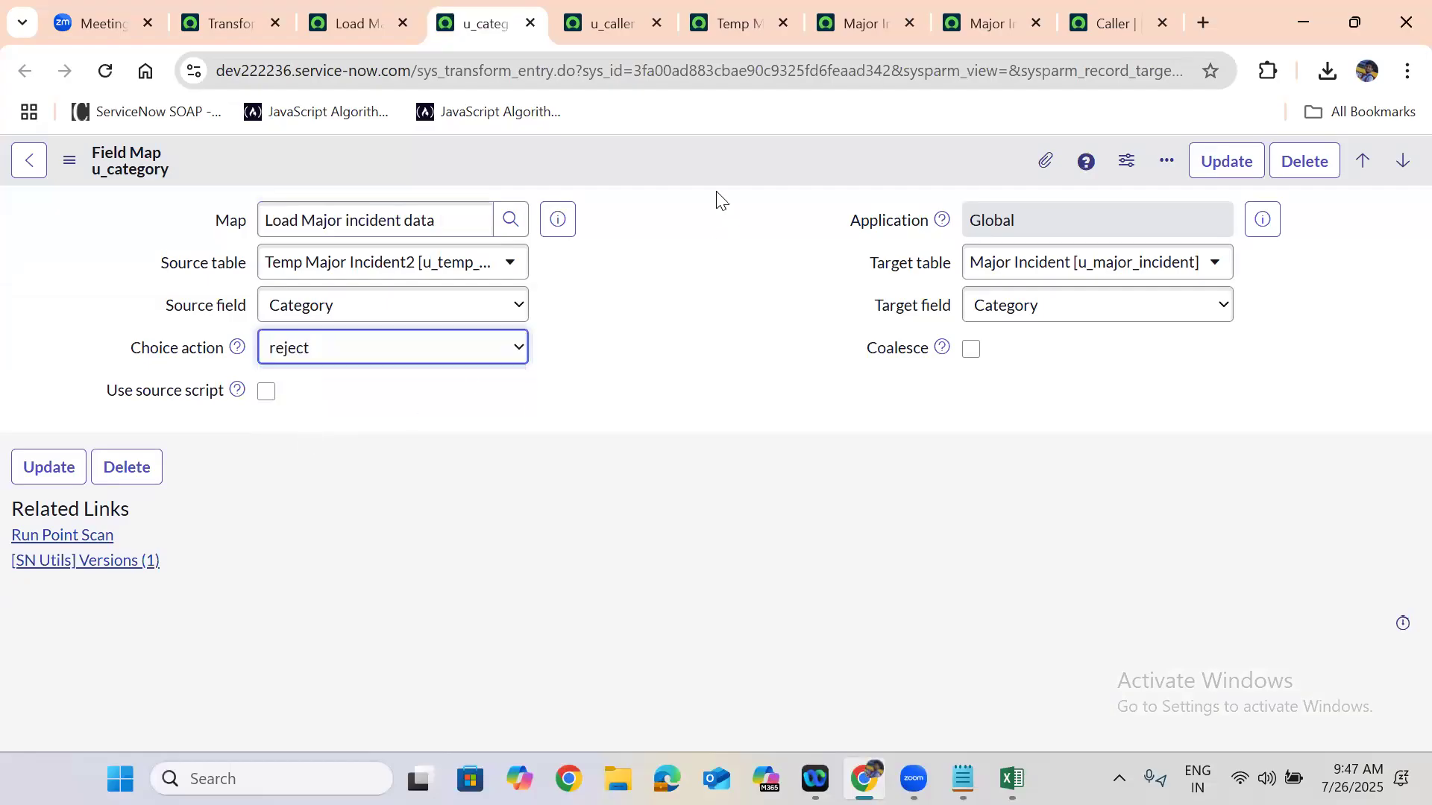
right_click(650, 144)
left_click(687, 155)
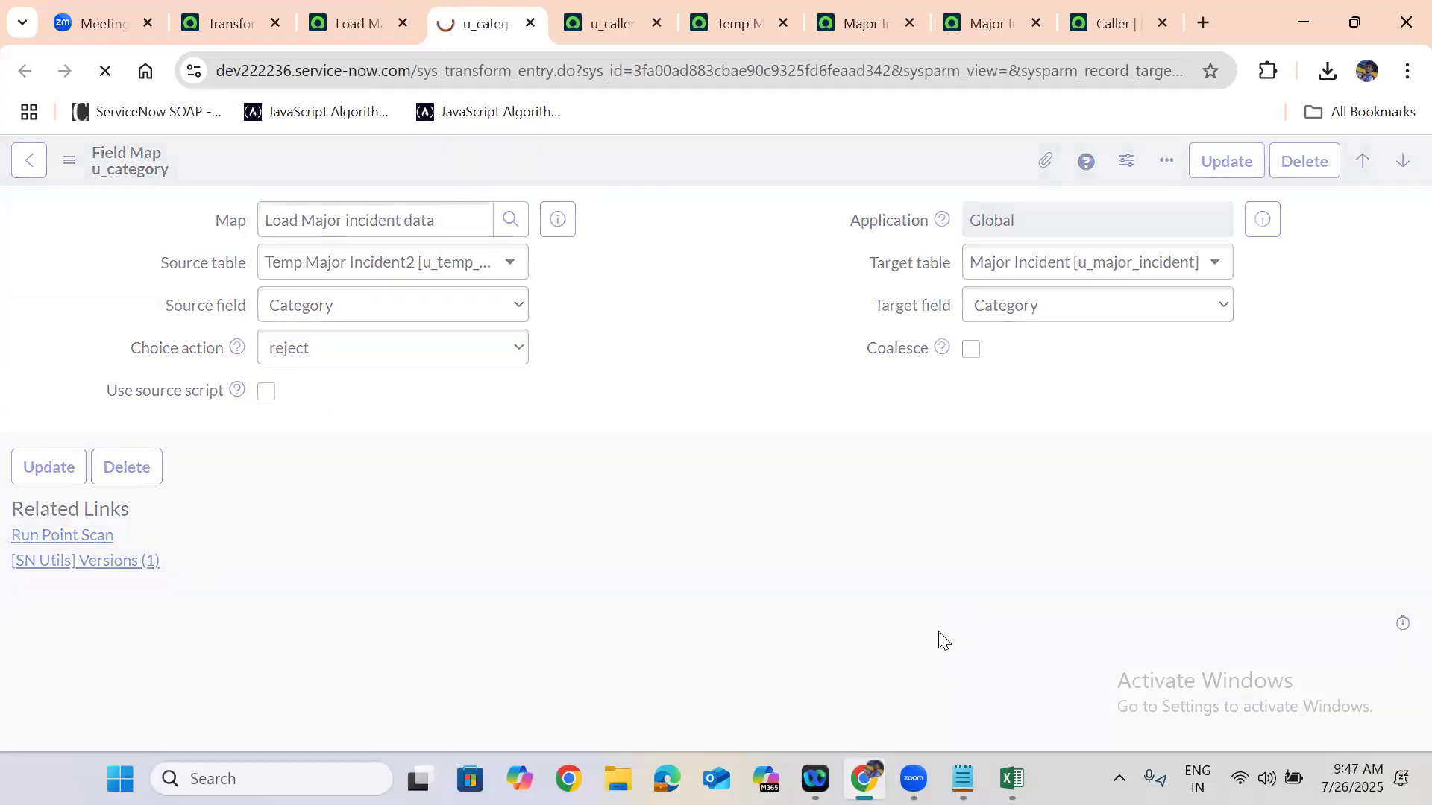
left_click(1011, 778)
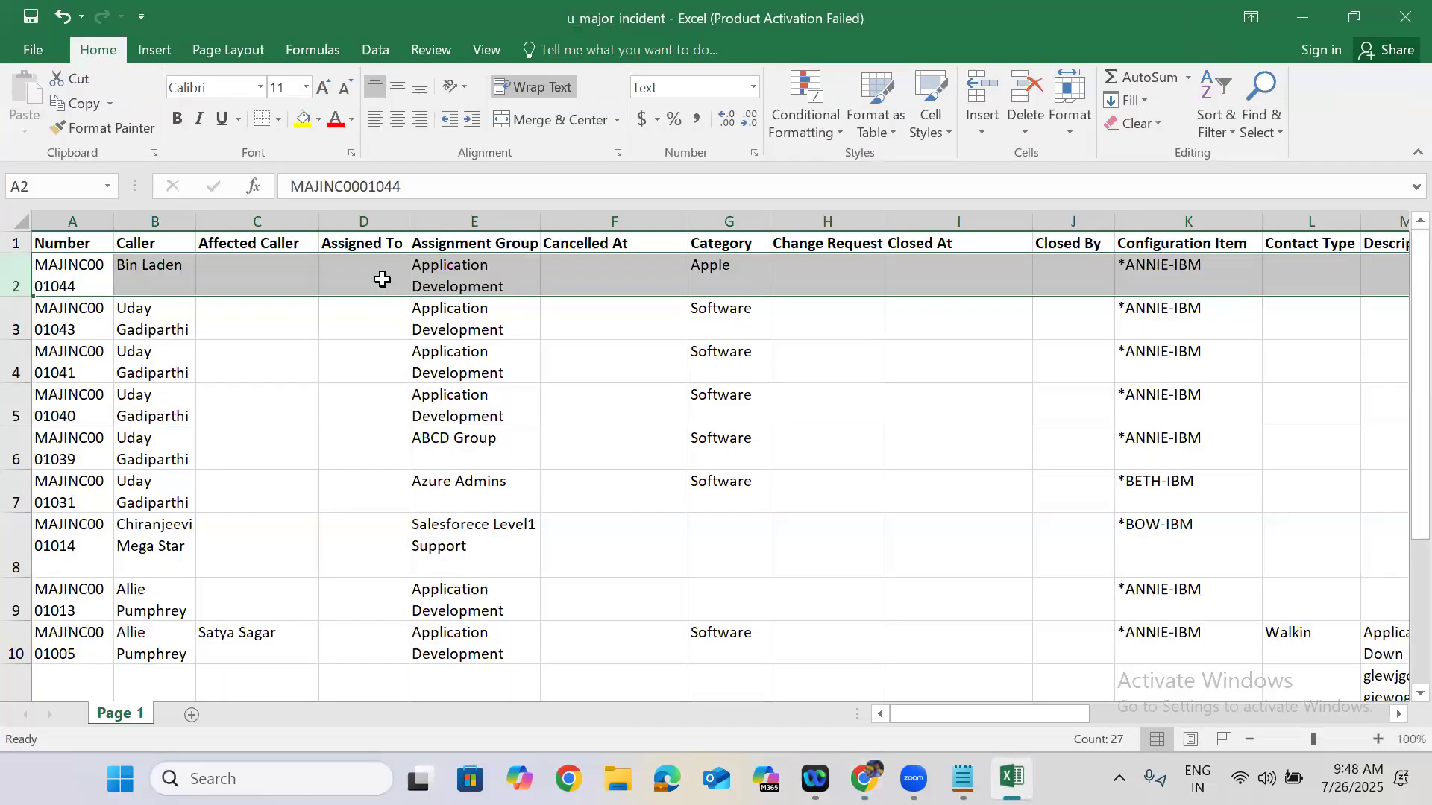
Inspect cell D2 under Assigned To, then minimize Excel to return to the browser
left_click(383, 279)
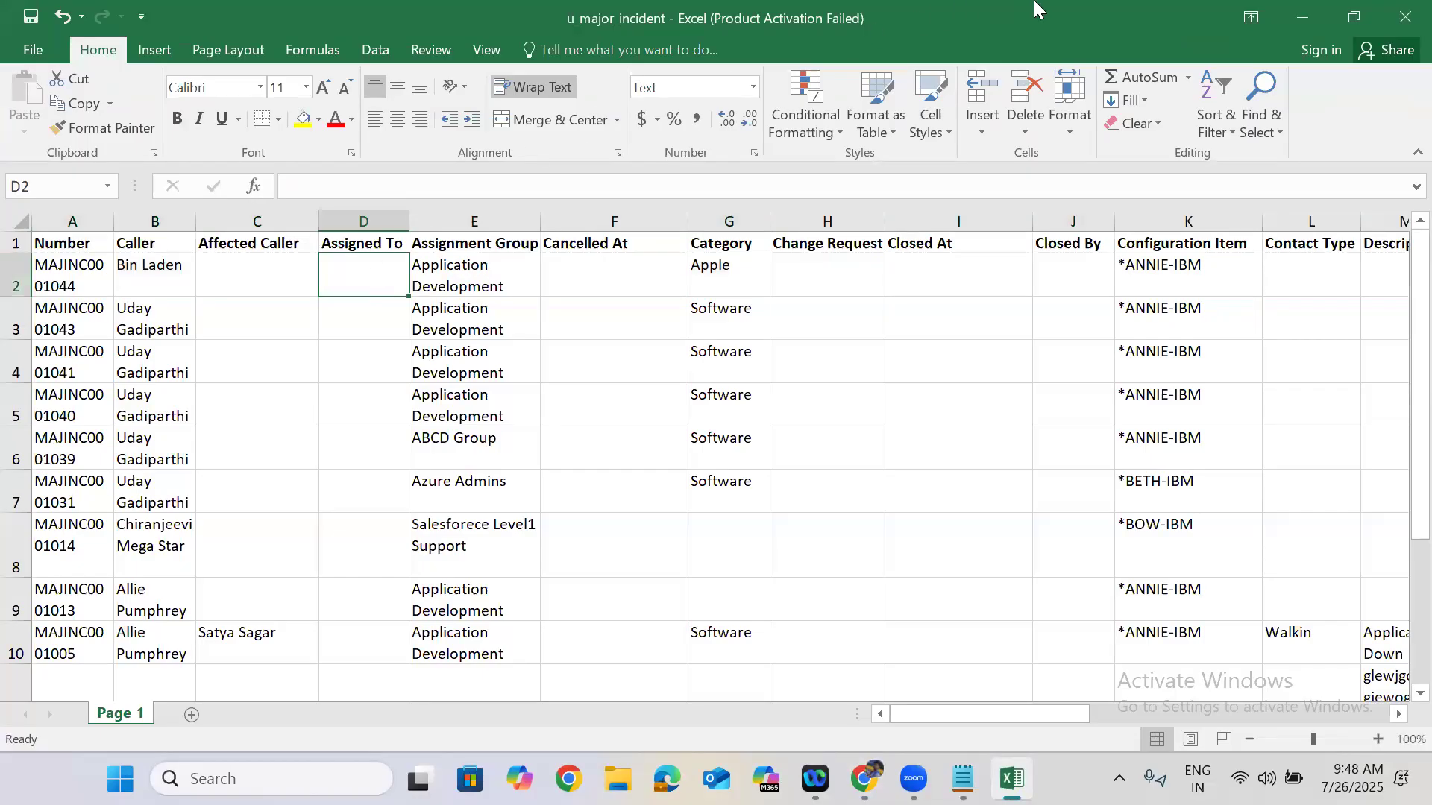
left_click(1286, 16)
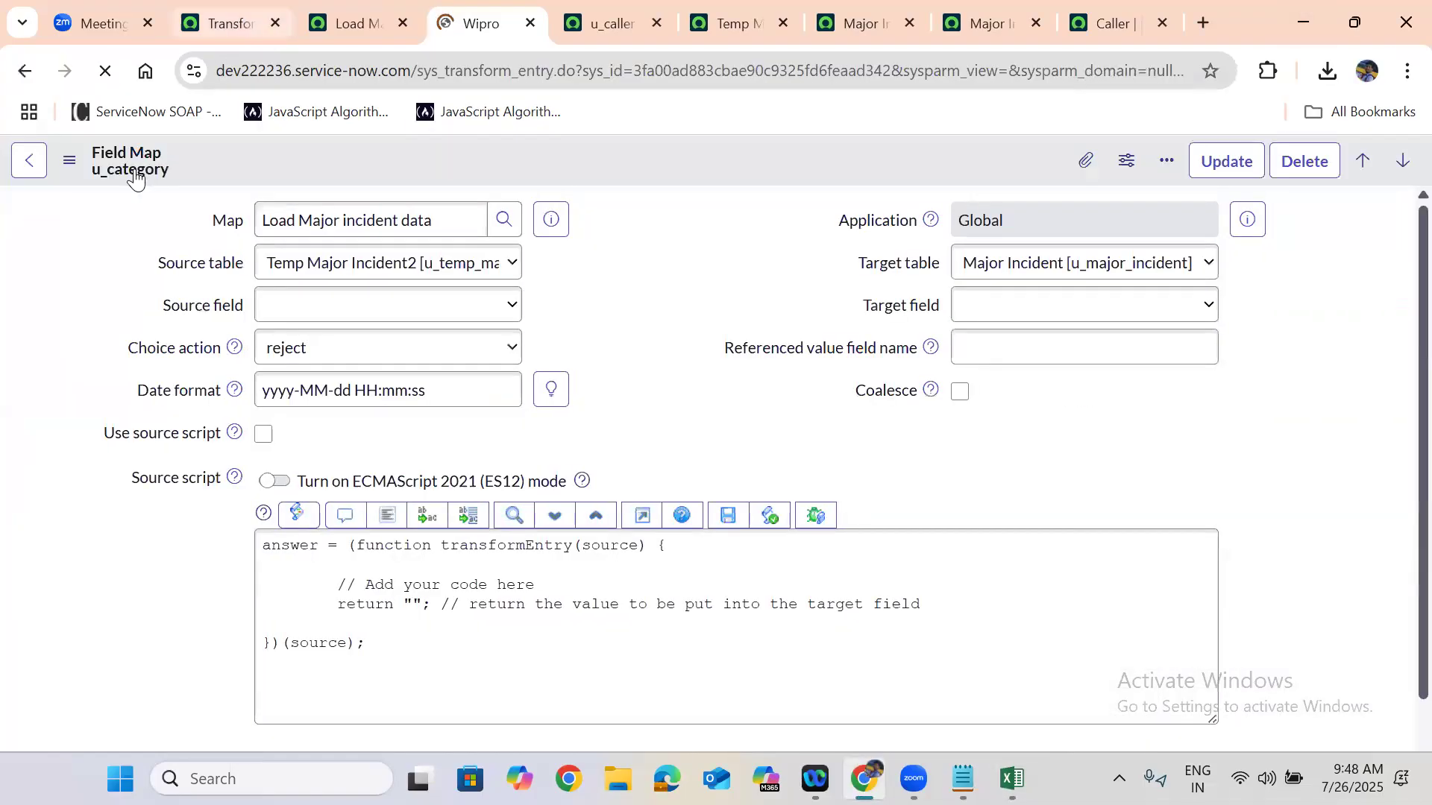
Load u_major_incident.xlsx into the existing Temp Major Incident2 table, giving 10 inserts and 0 errors
left_click(228, 24)
left_click(133, 173)
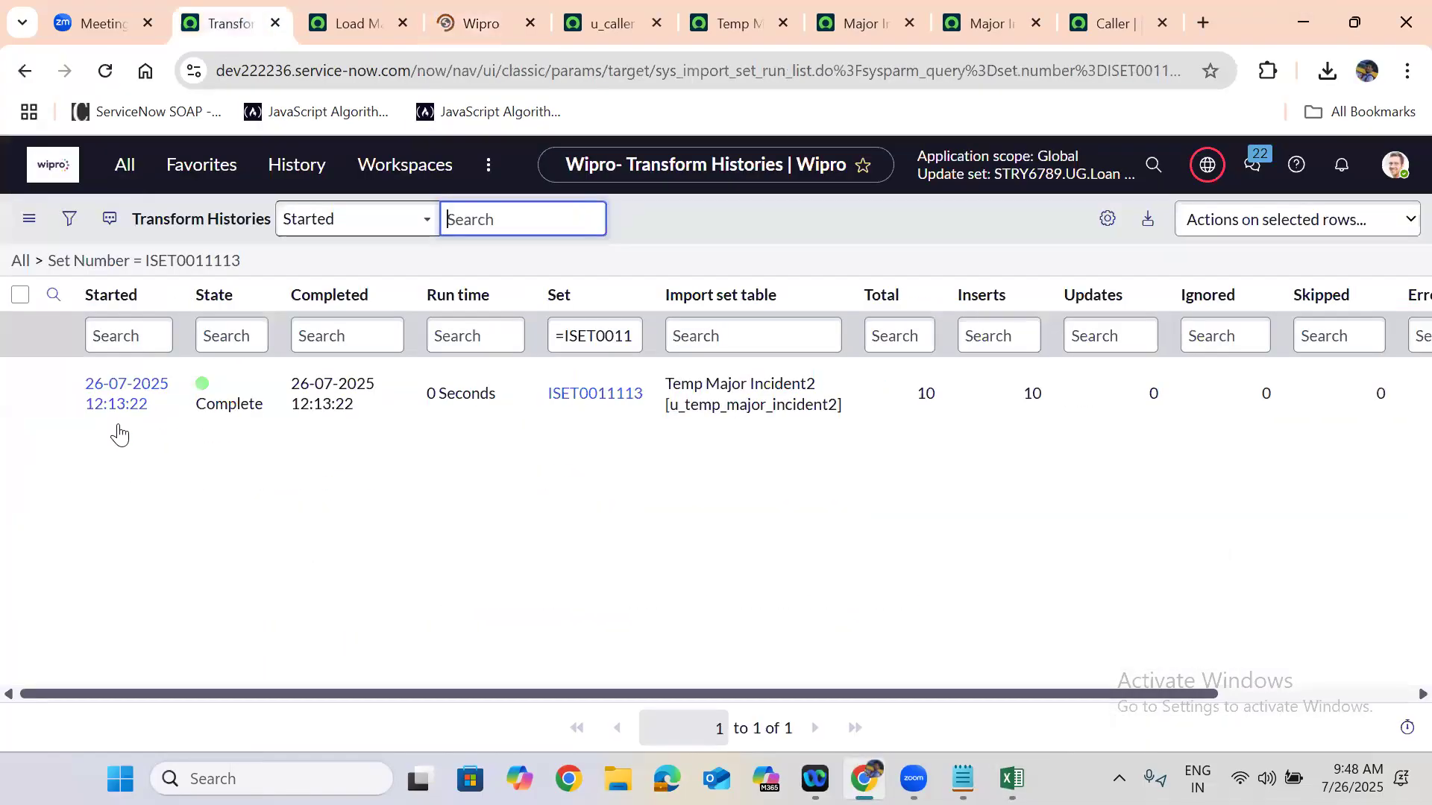
key("Down")
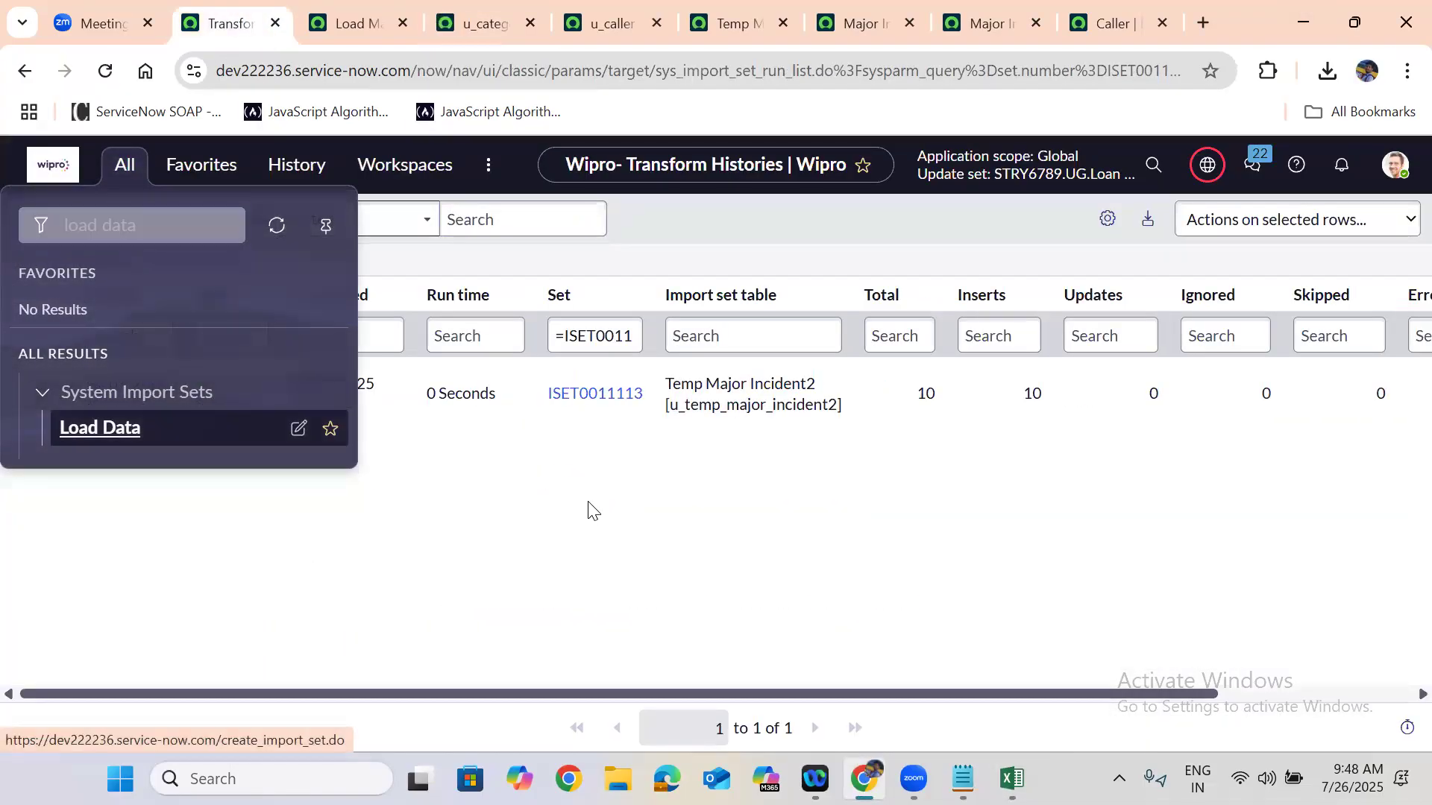
key("Return")
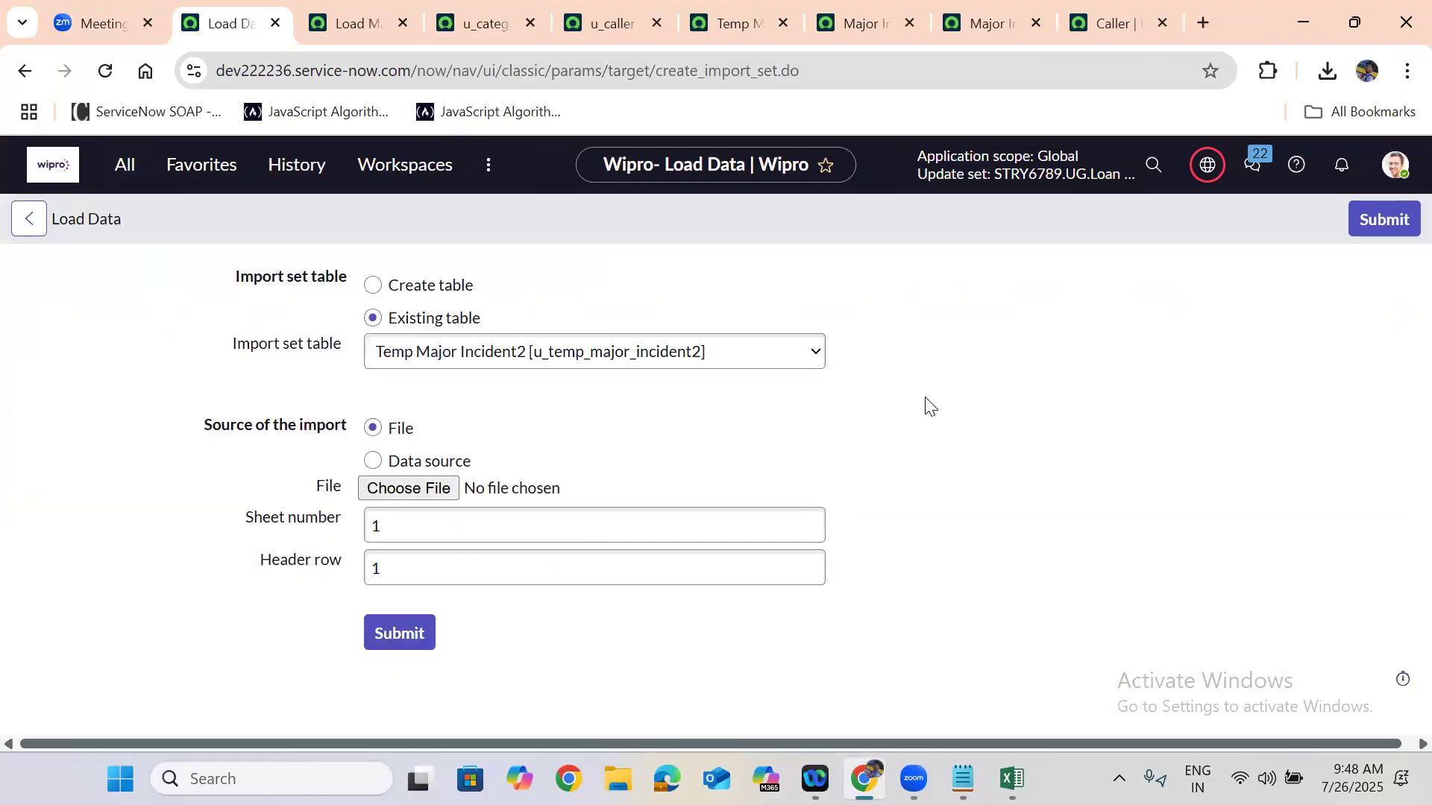
left_click(416, 496)
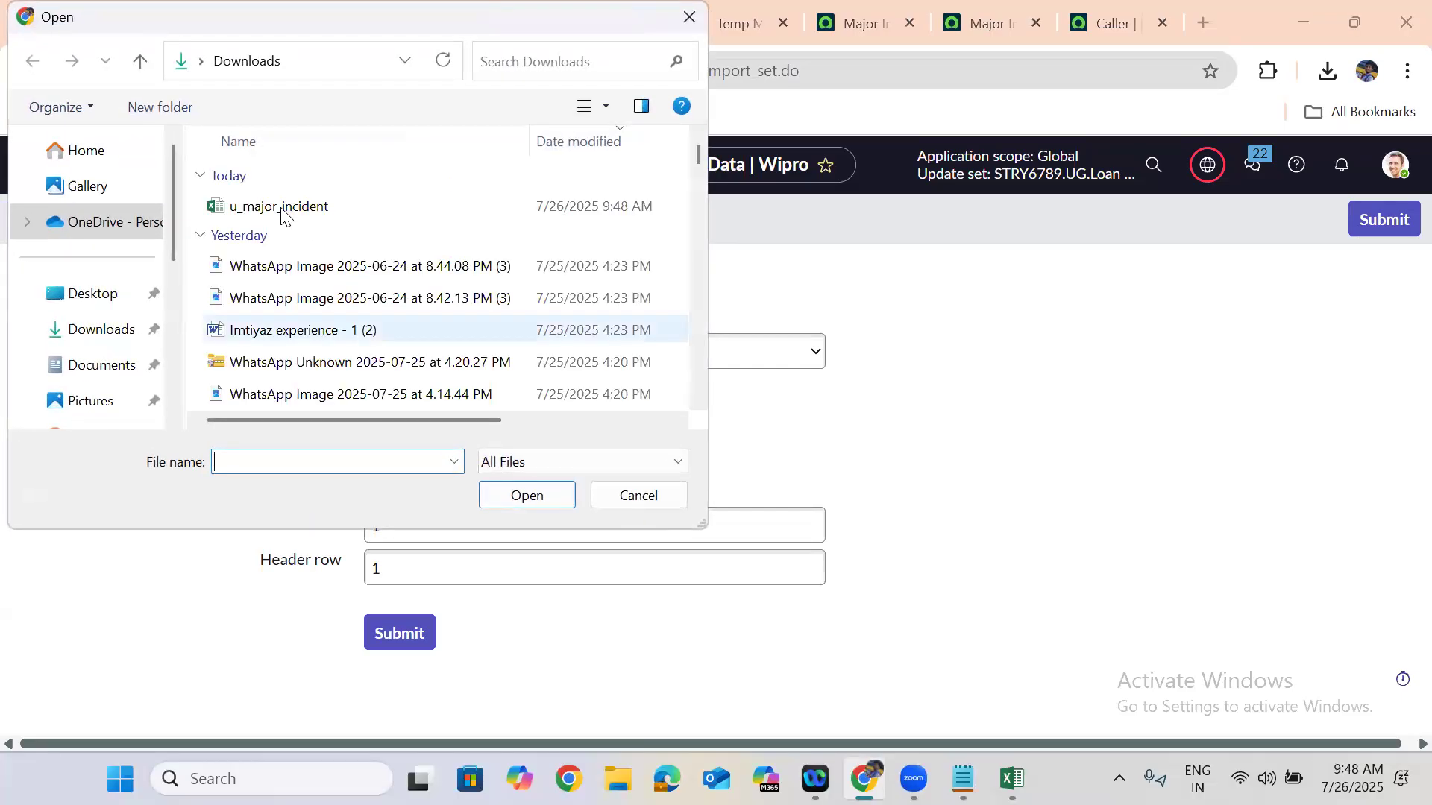
left_click(282, 209)
left_click(524, 496)
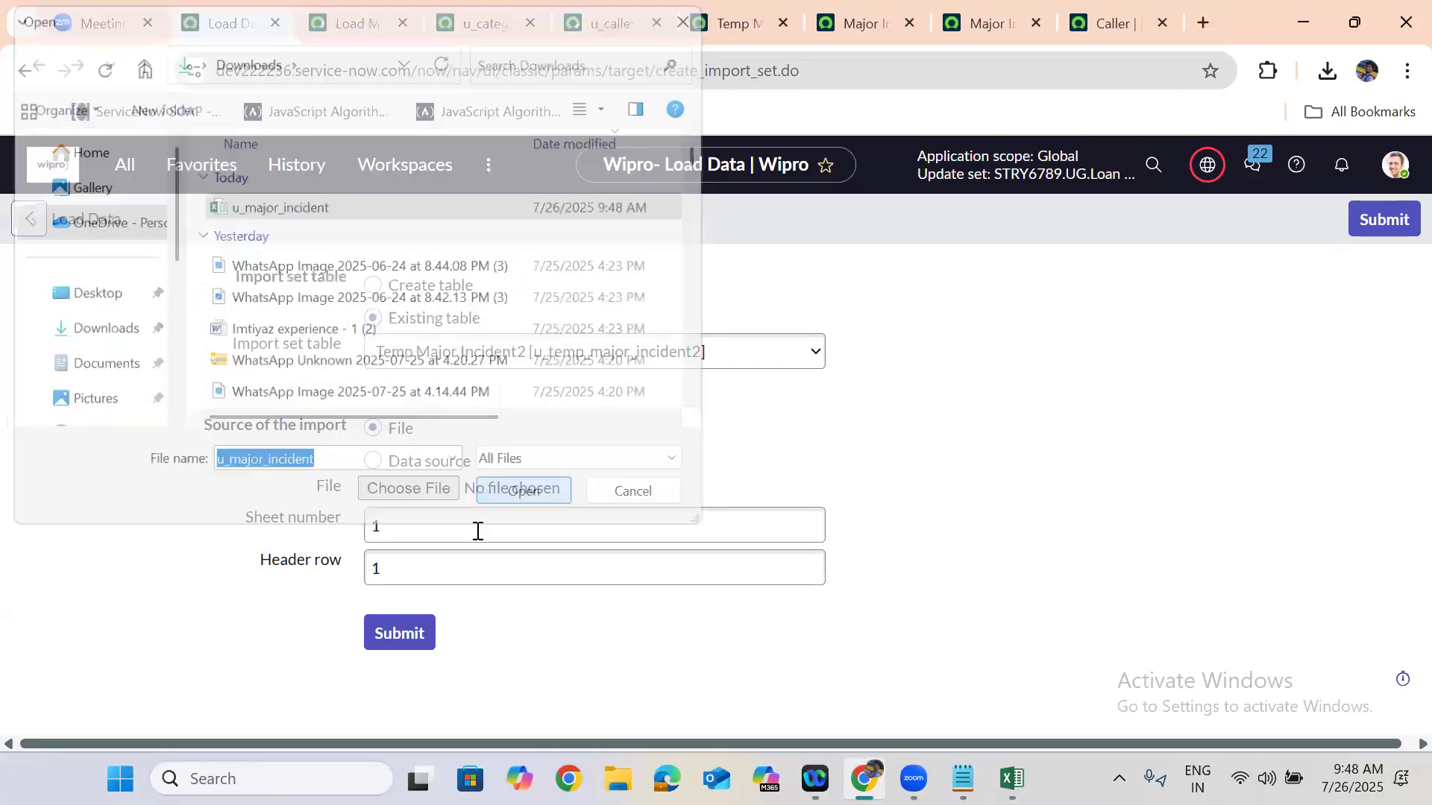
left_click(404, 640)
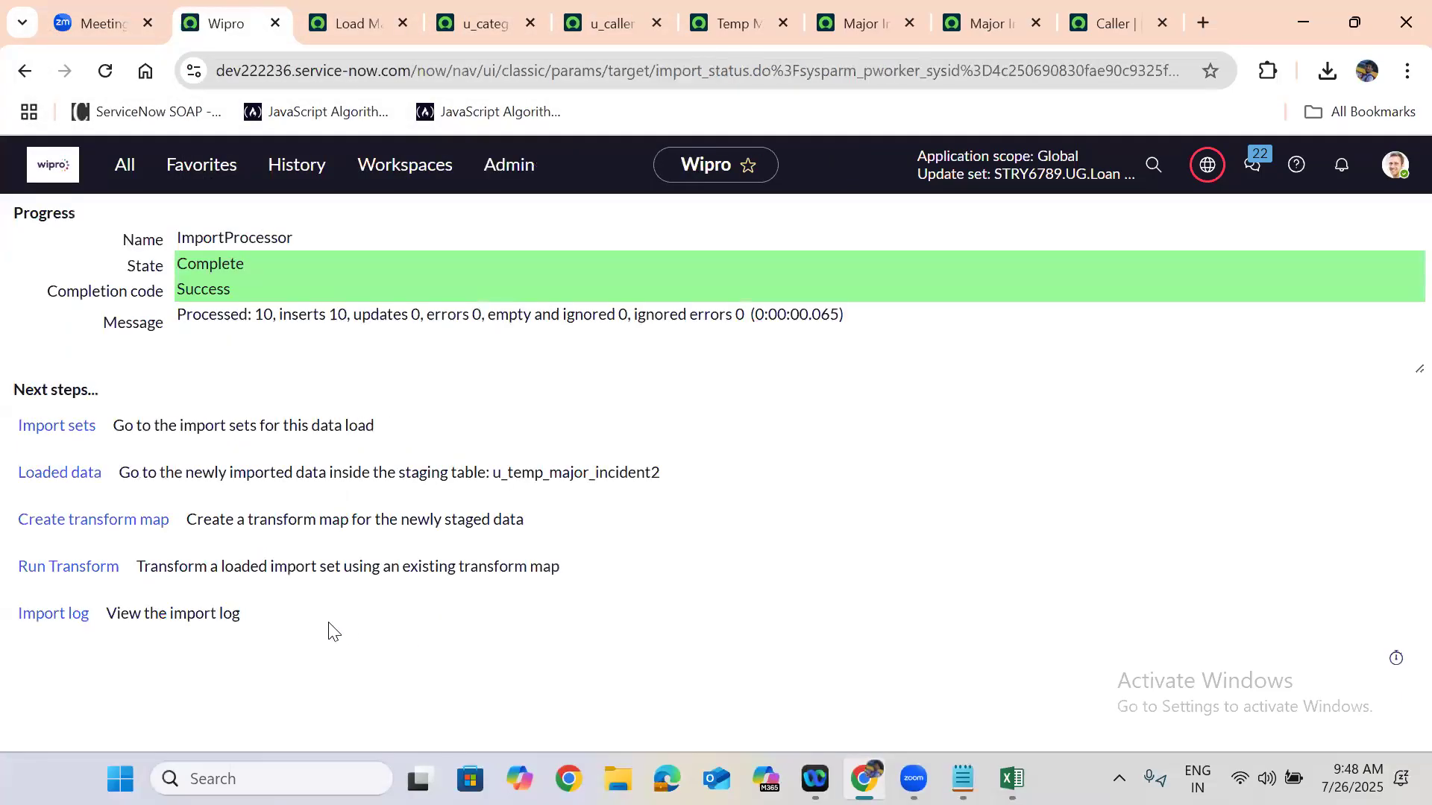
Transform ISET0011114 with Load Major incident data and check its history: 9 inserts, 1 skipped
left_click(96, 569)
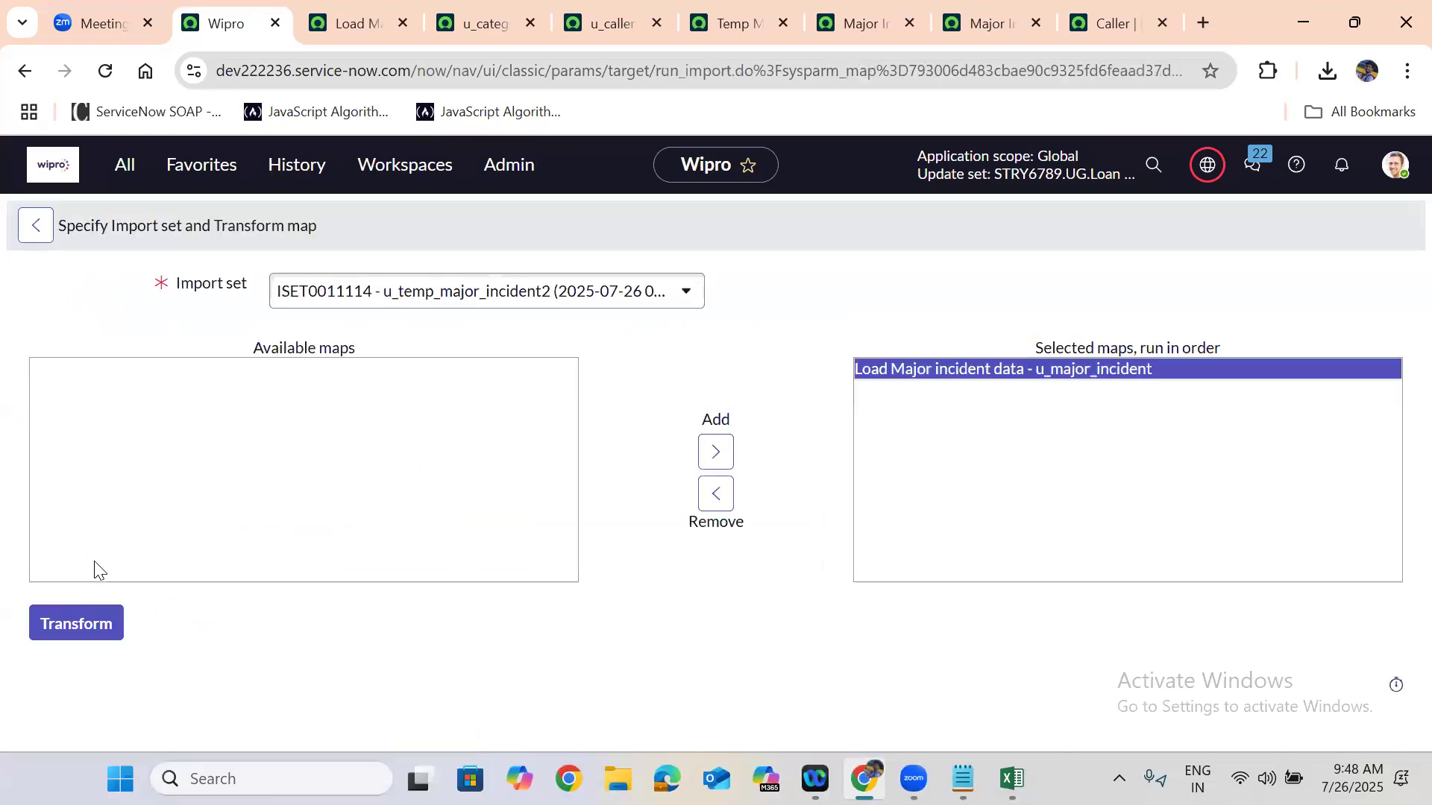
left_click(67, 622)
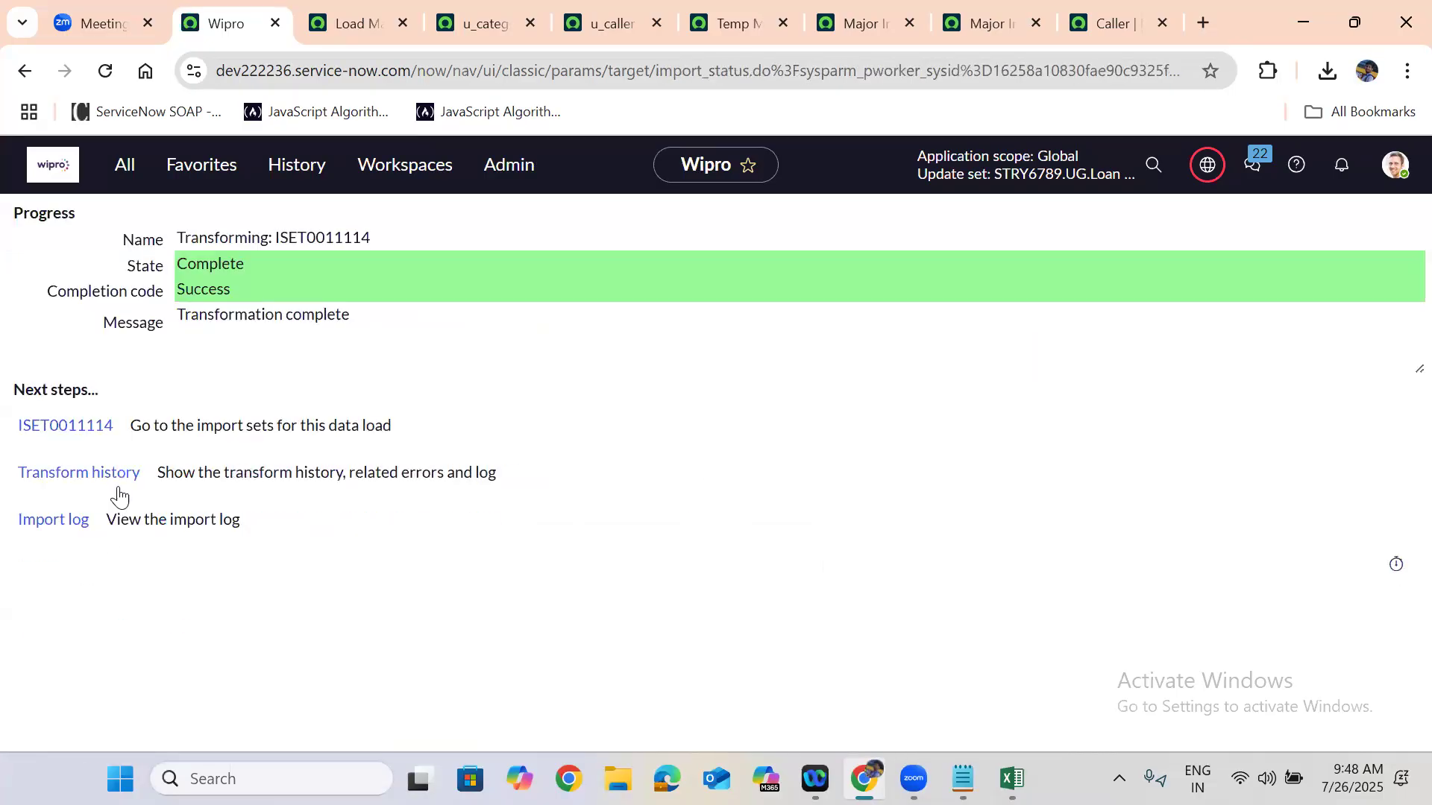
left_click(80, 475)
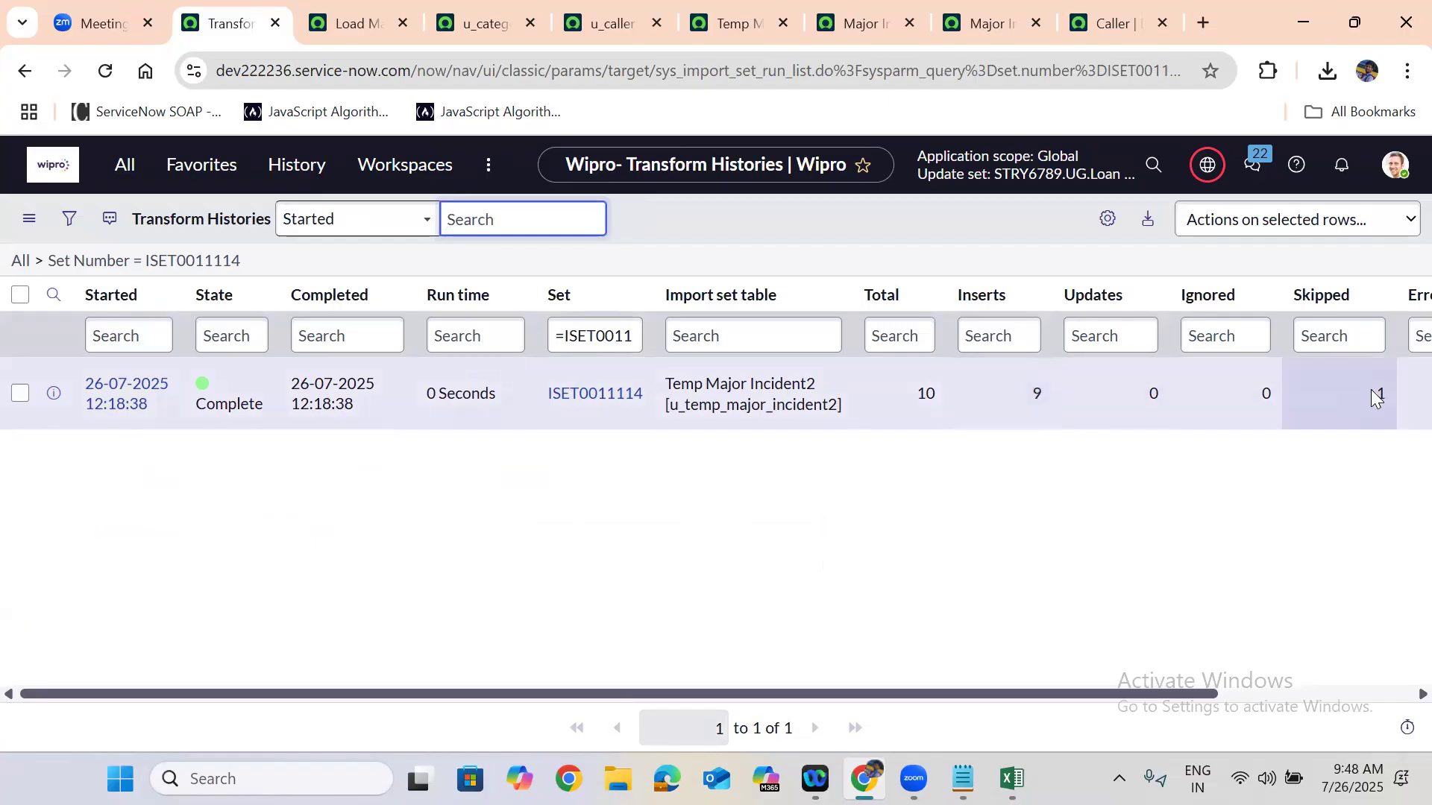
Open import set ISET0011114 and list its 10 rows, showing row 0 skipped on a choice field error
left_click(581, 401)
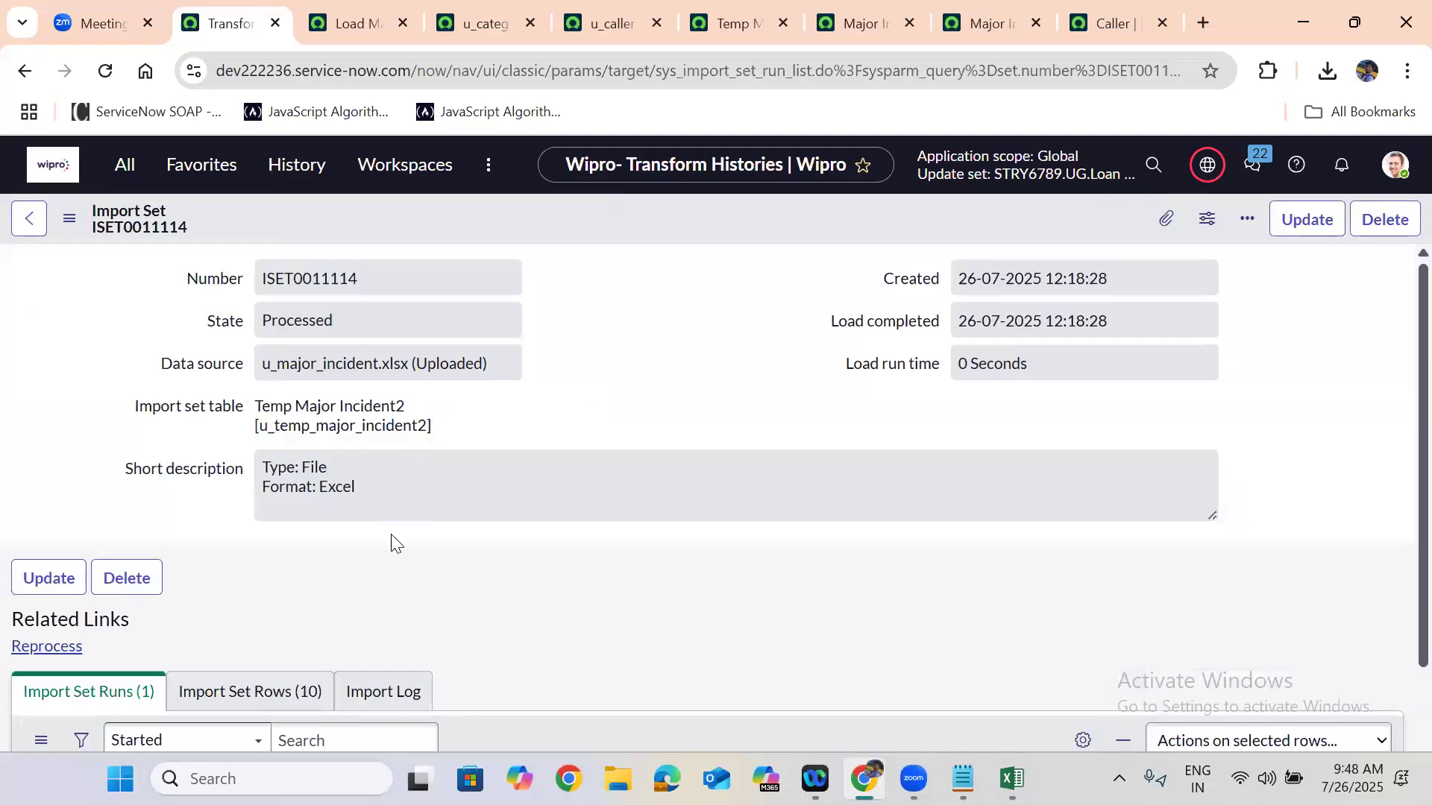
scroll(391, 544, "down", 3)
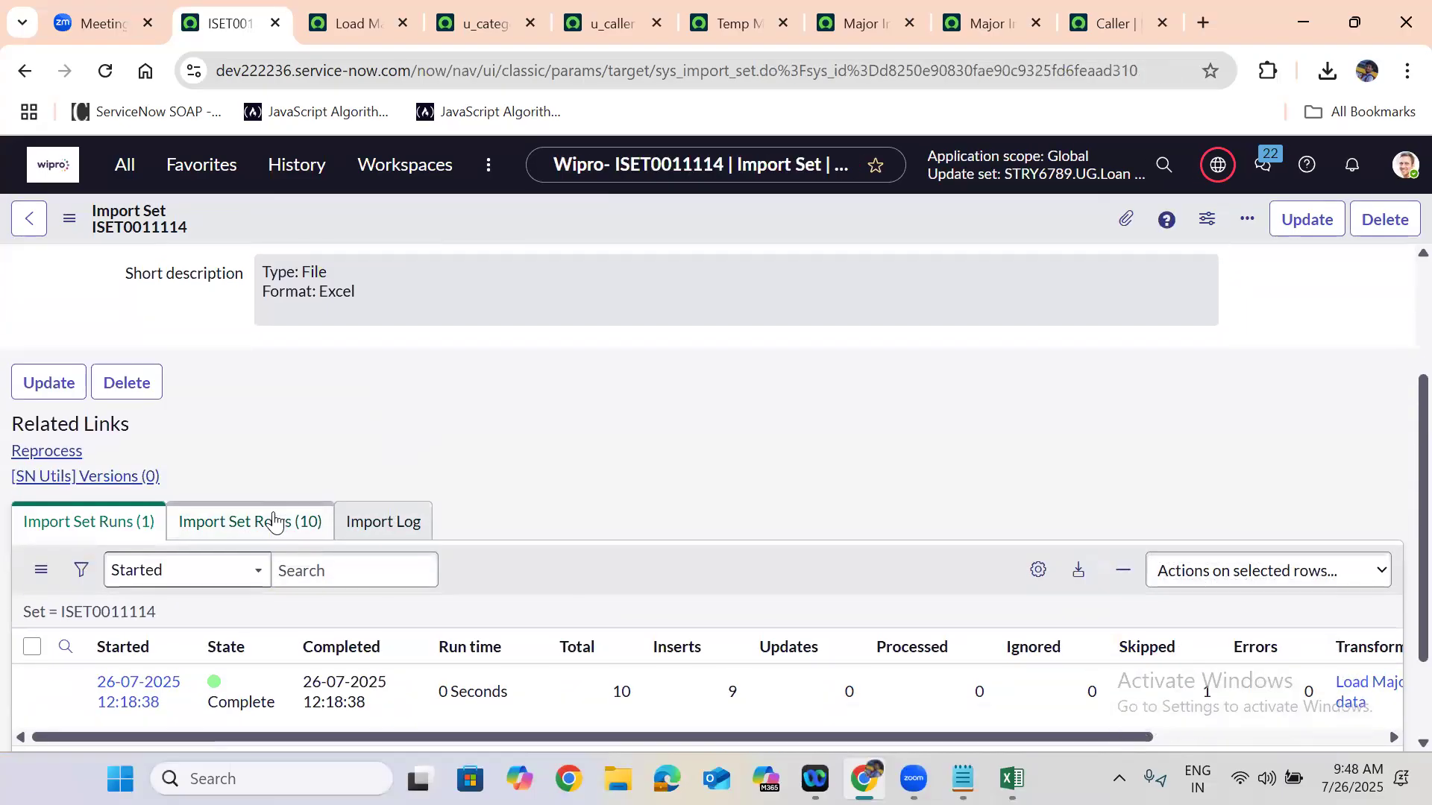
left_click(274, 522)
scroll(578, 482, "down", 1)
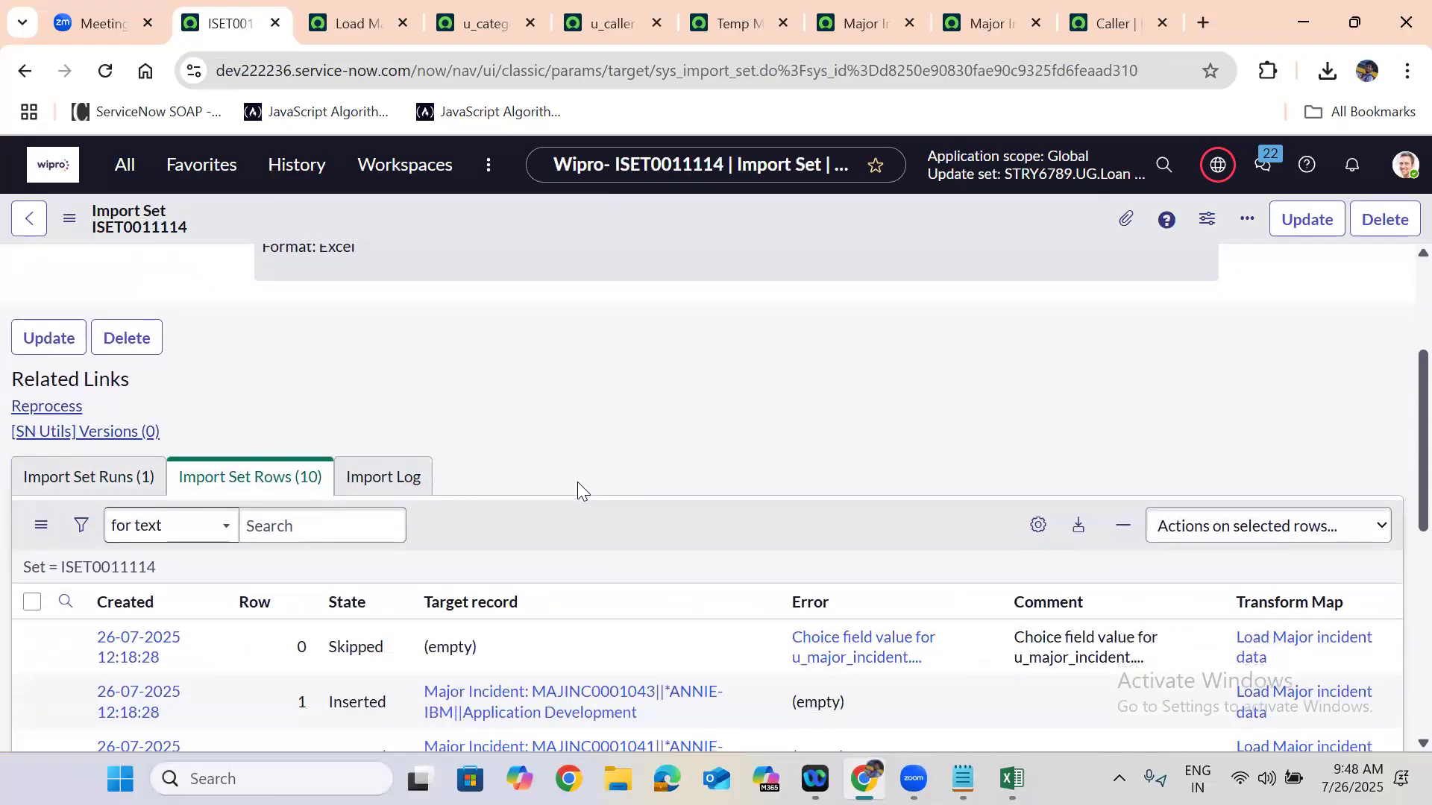
scroll(821, 529, "down", 2)
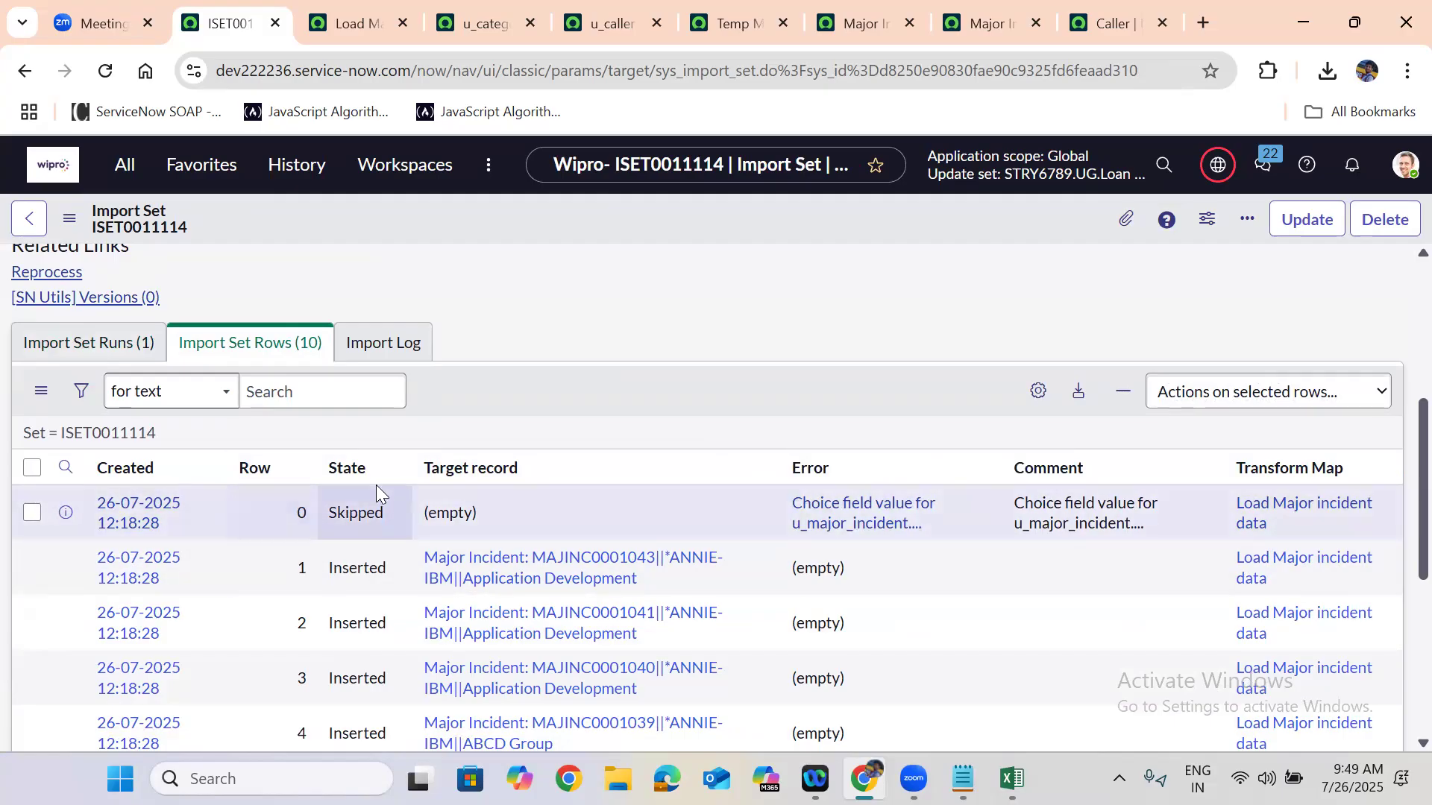
Clear the Major Incidents list filter so all 19 records are shown
left_click(967, 27)
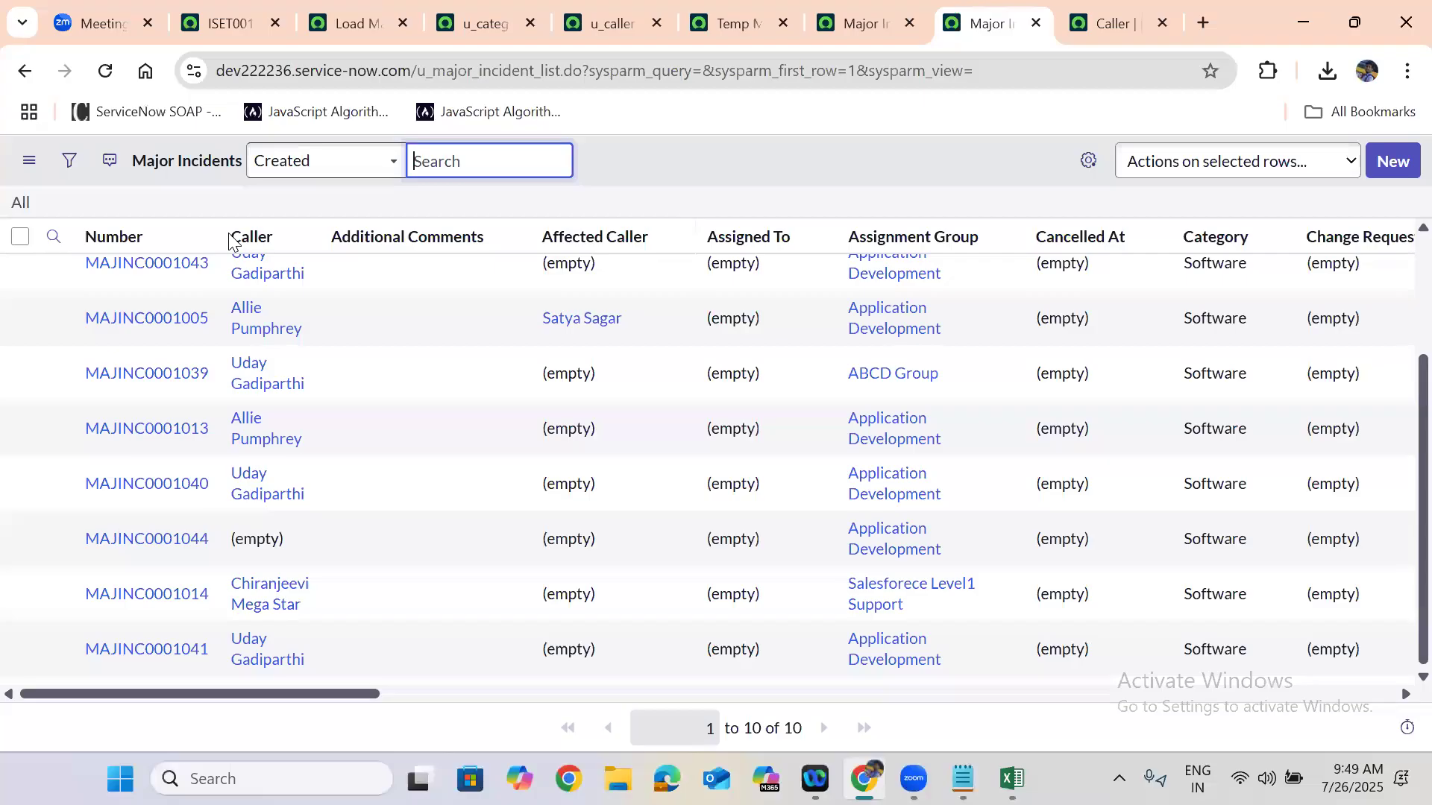
left_click(18, 210)
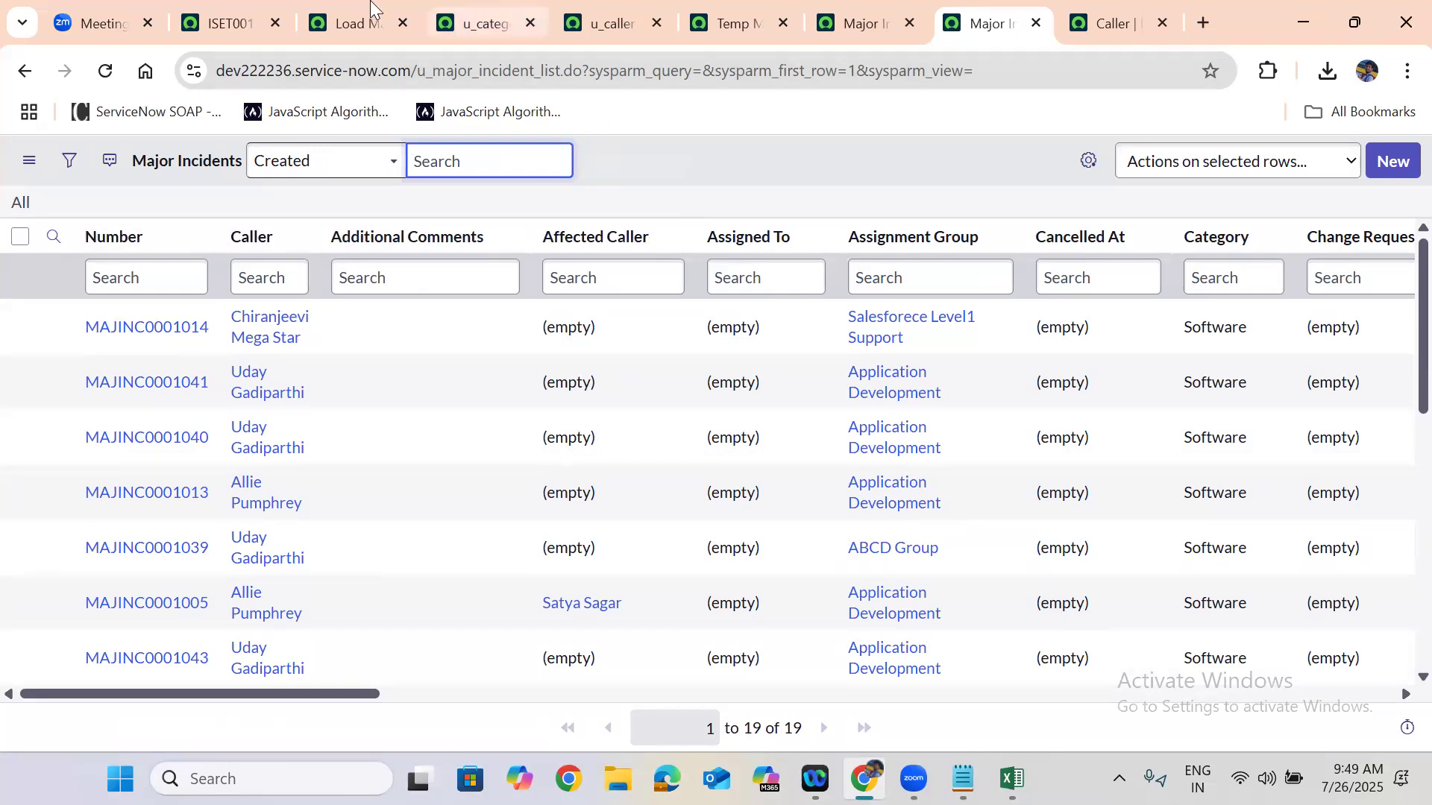
left_click(236, 3)
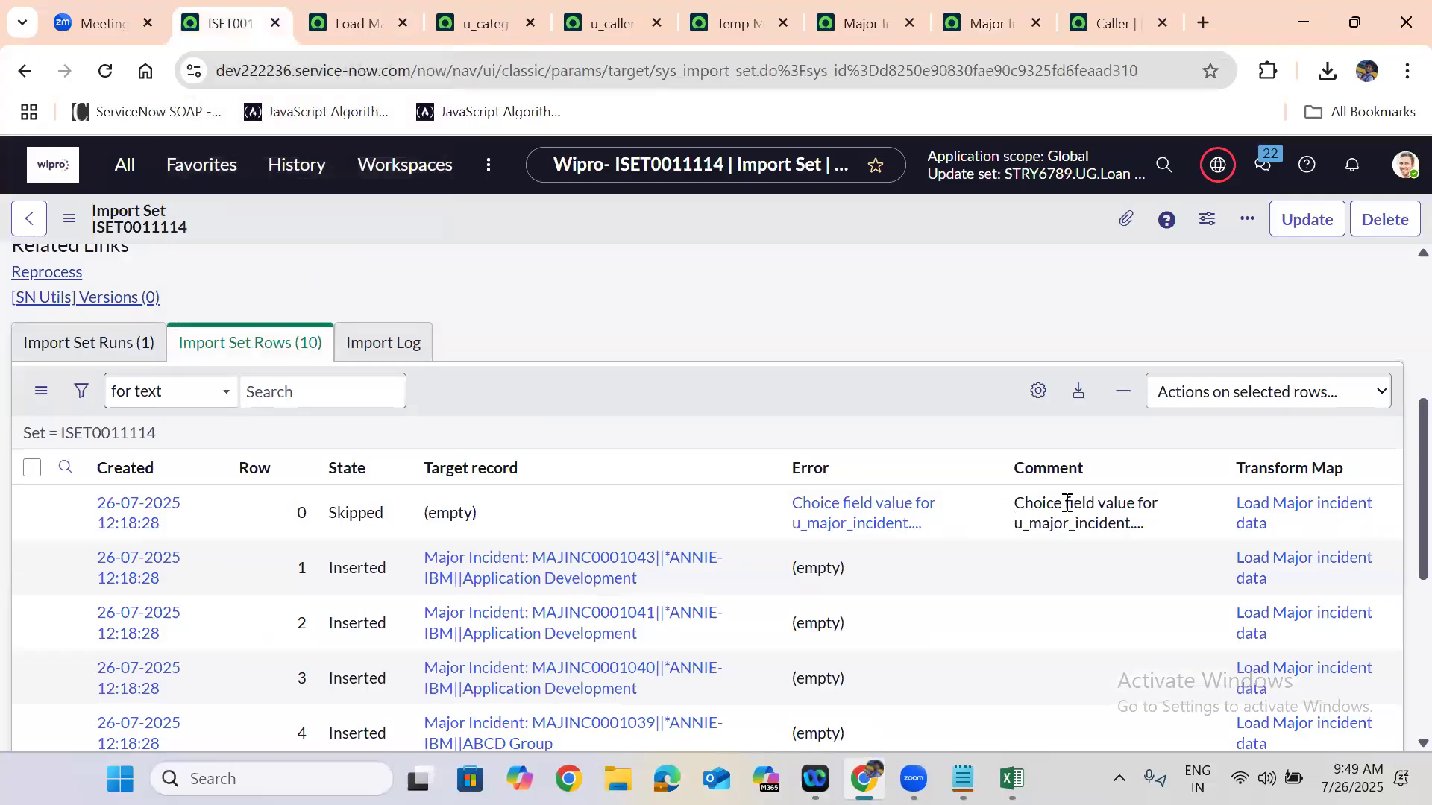
left_click(977, 23)
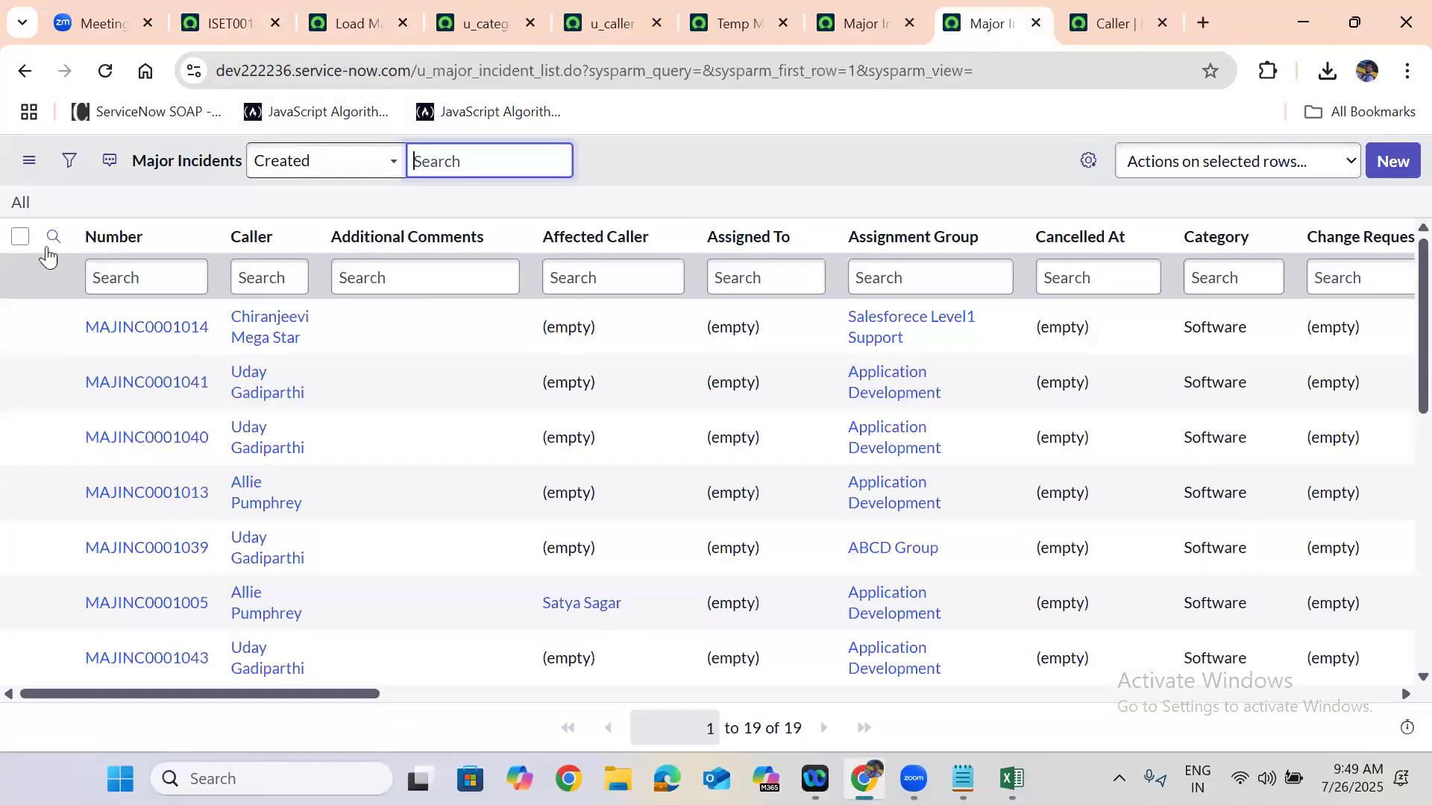
Select all 19 Major Incident records and delete them, leaving the list empty
left_click(20, 236)
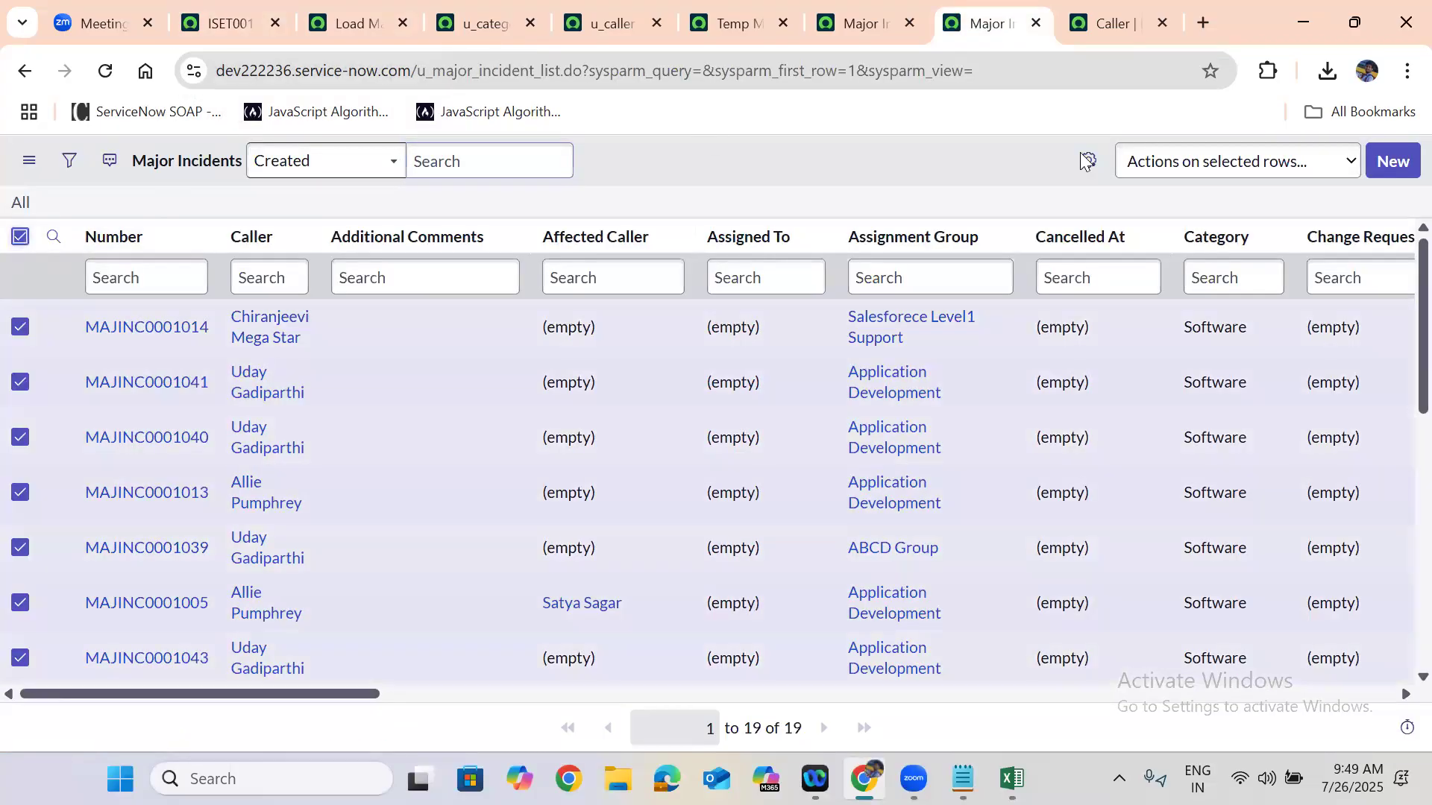
left_click(1224, 161)
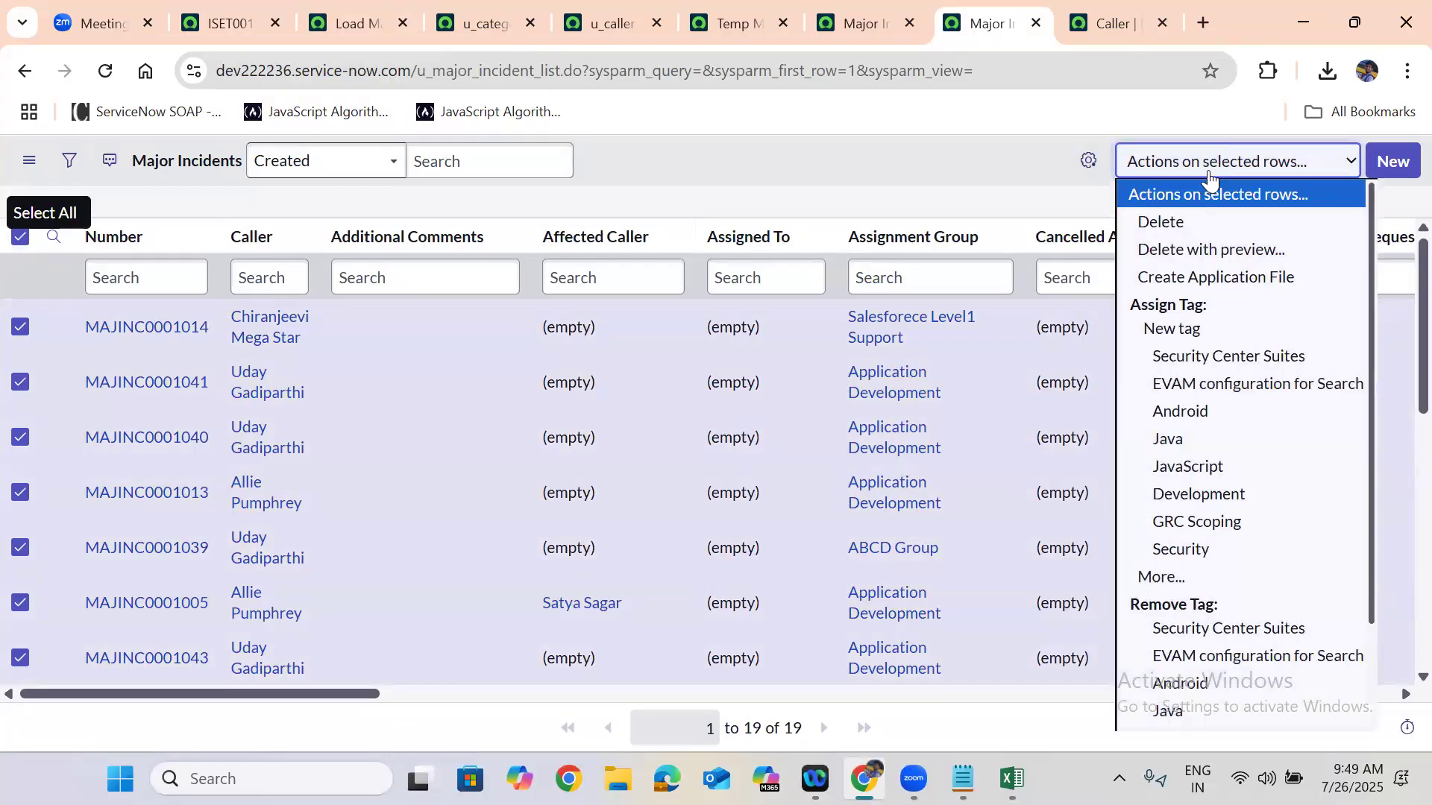
left_click(1186, 220)
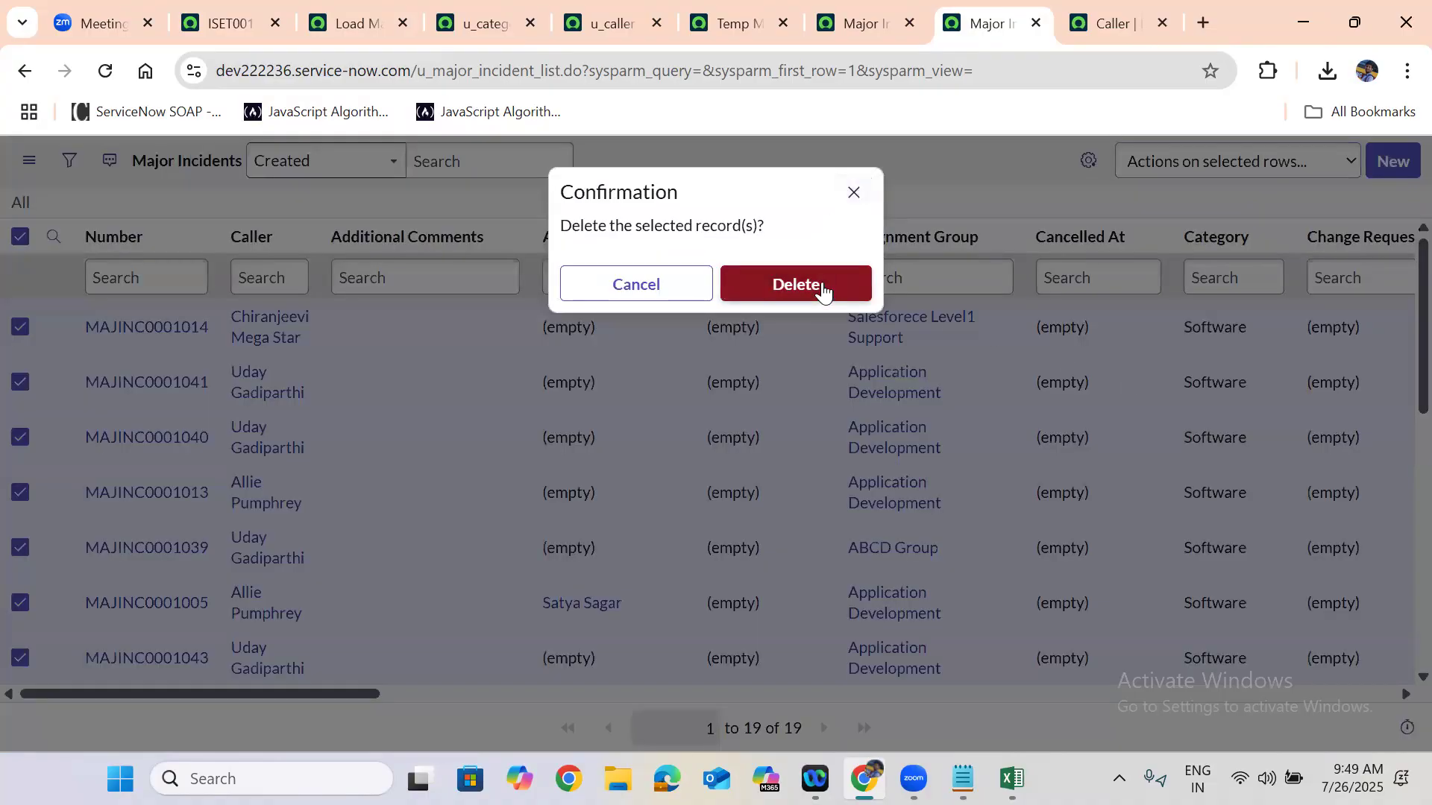
left_click(822, 283)
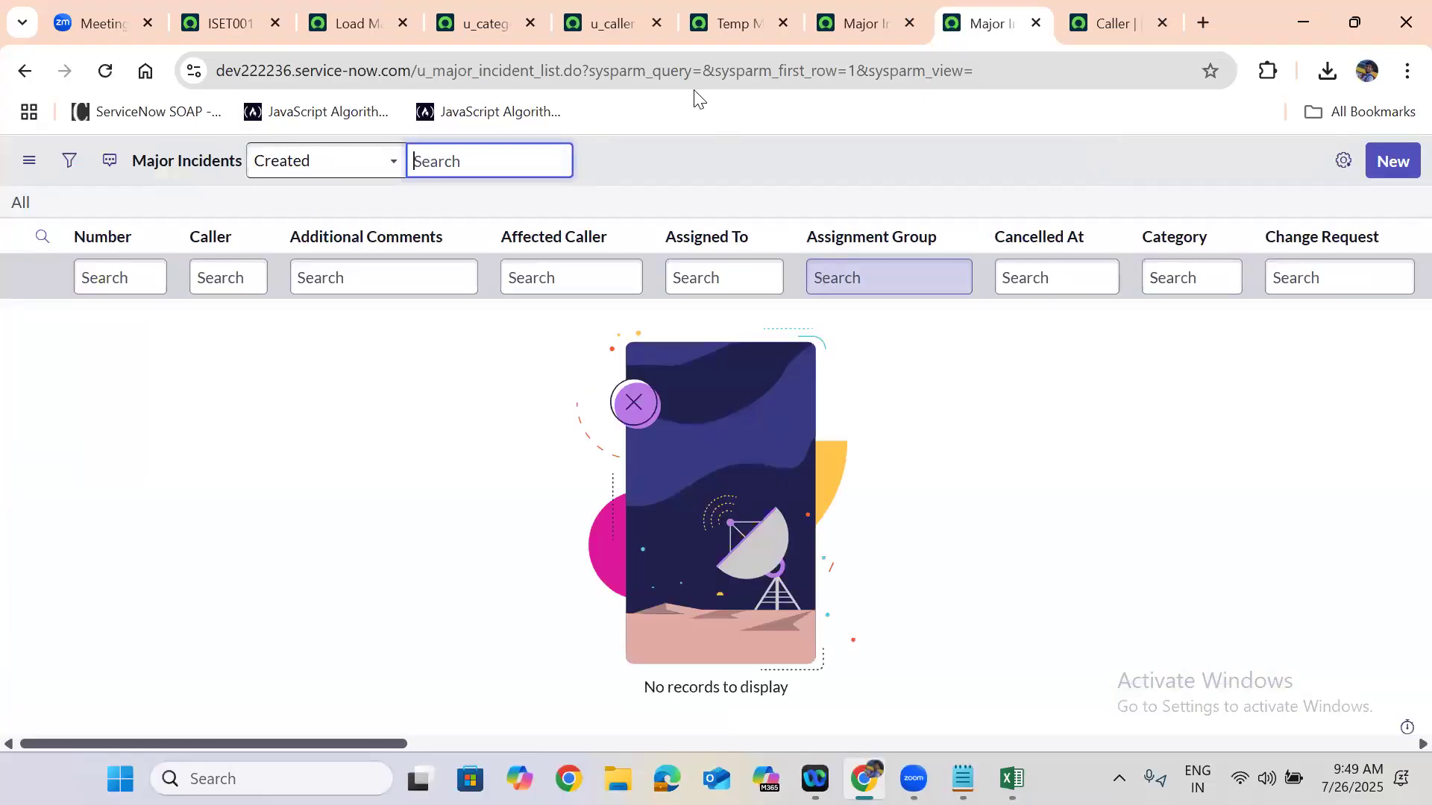
left_click(223, 8)
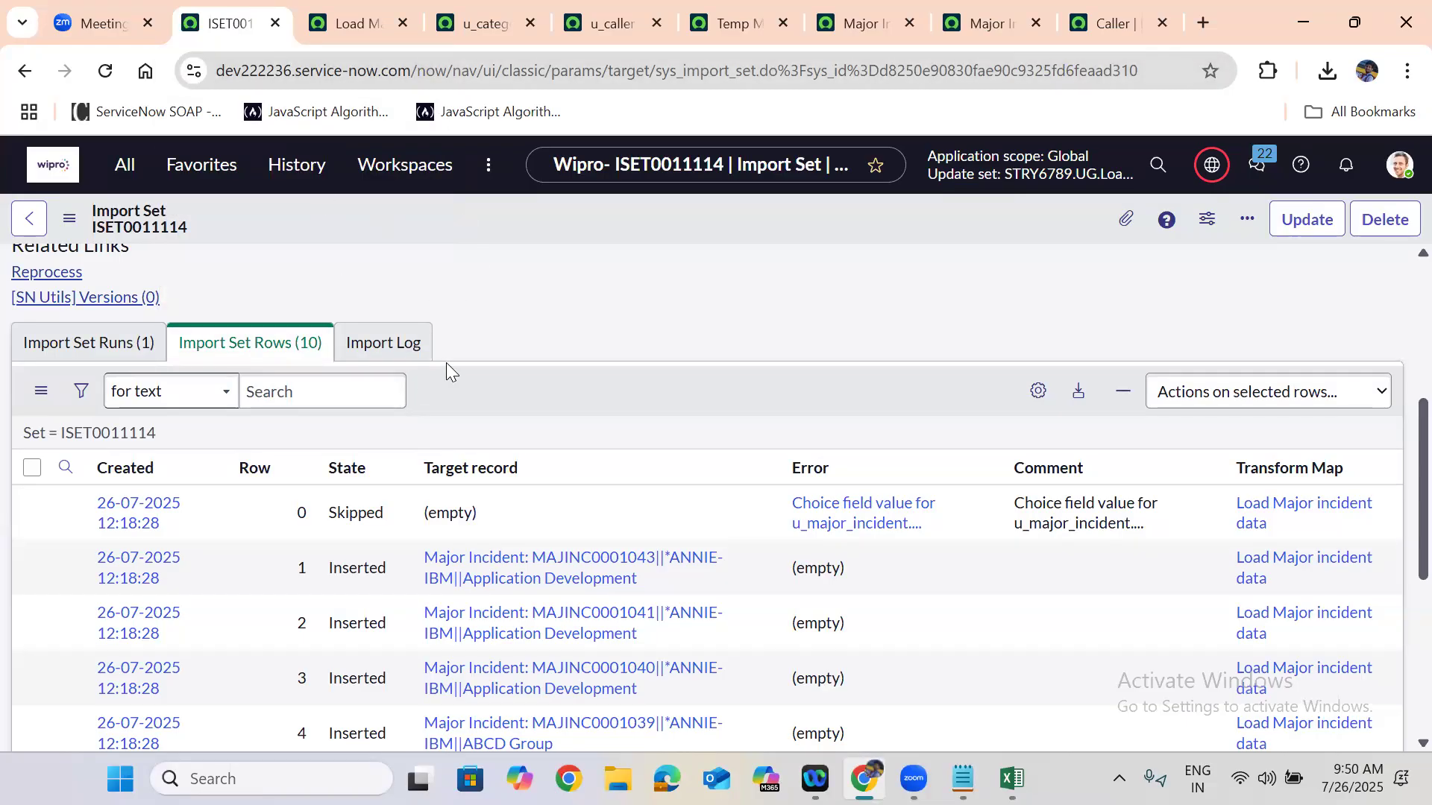
On the u_category field map, change Choice action from reject to ignore
left_click(484, 20)
left_click(341, 349)
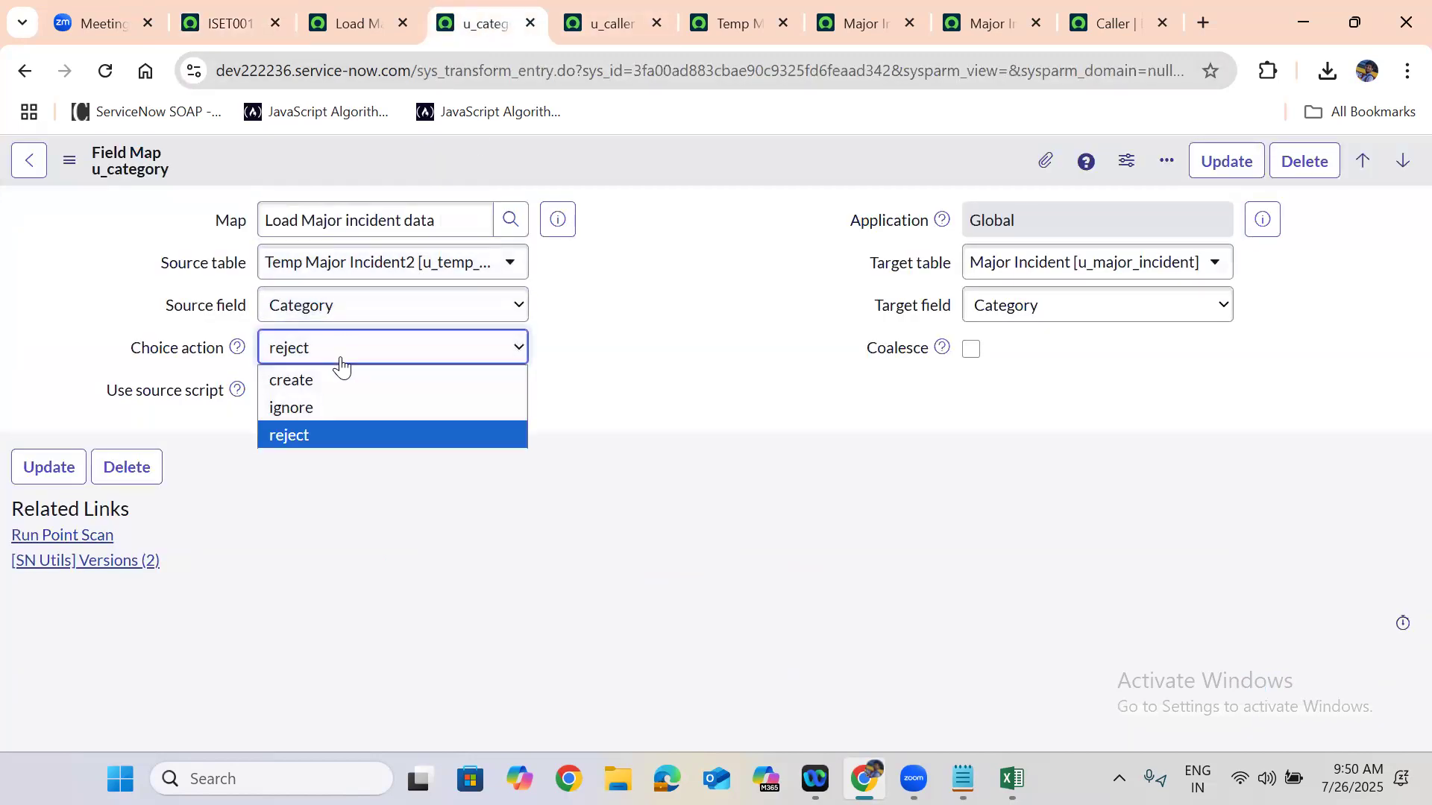
left_click(338, 380)
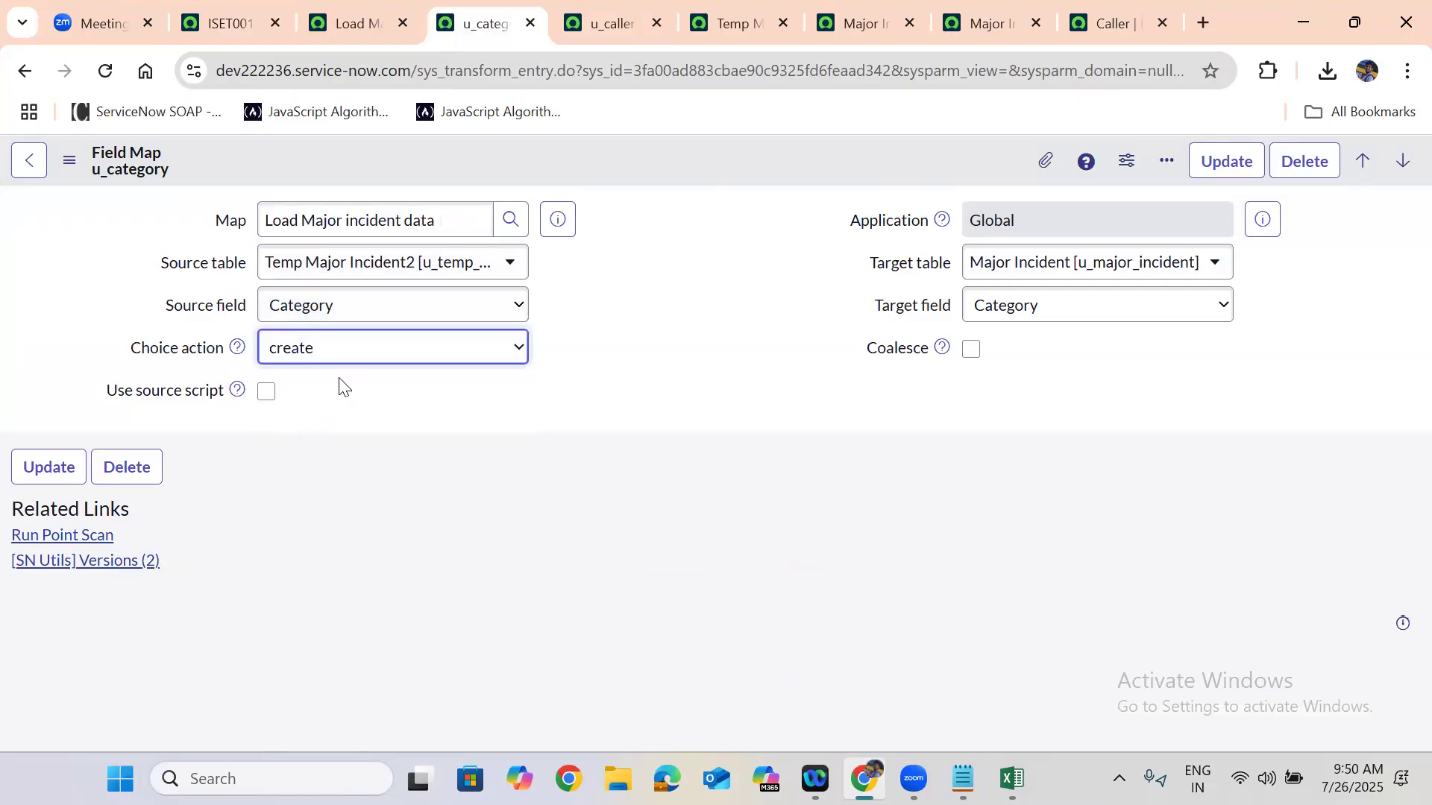
left_click(351, 347)
left_click(310, 409)
In Excel, confirm the first record's Category cell reads Apple, then minimize the workbook
left_click(1012, 779)
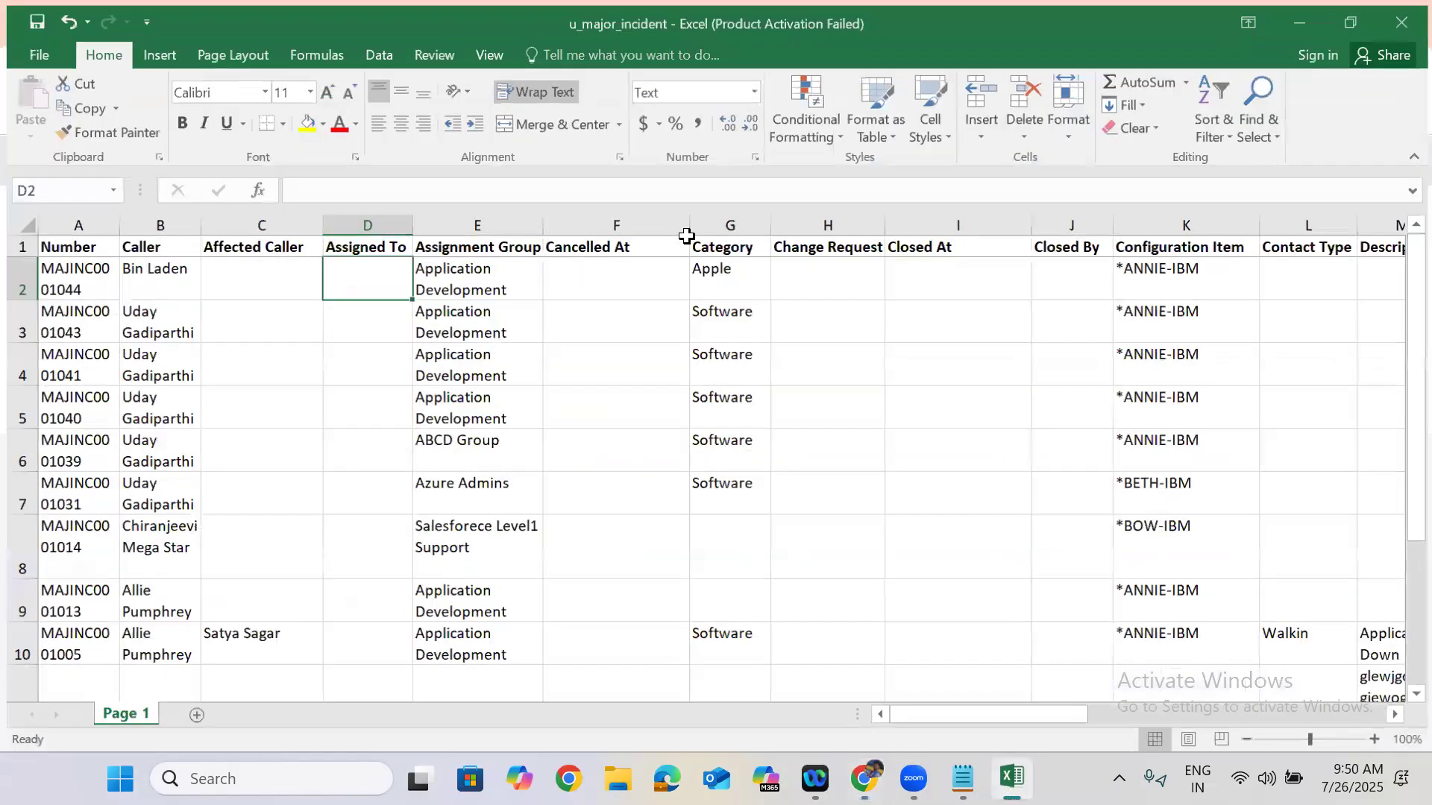
key("Left")
key("Left")
left_click(751, 271)
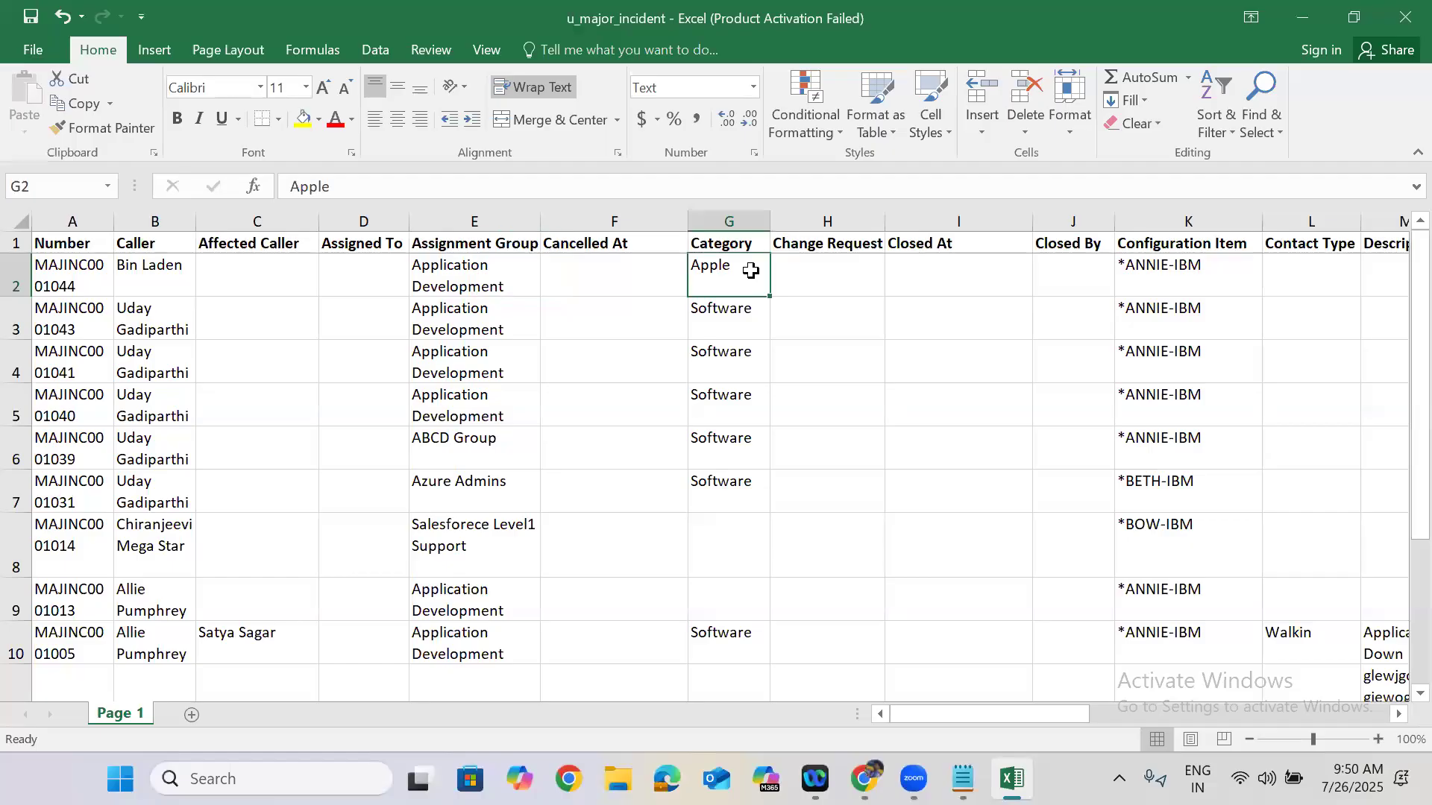
left_click(152, 270)
left_click(696, 274)
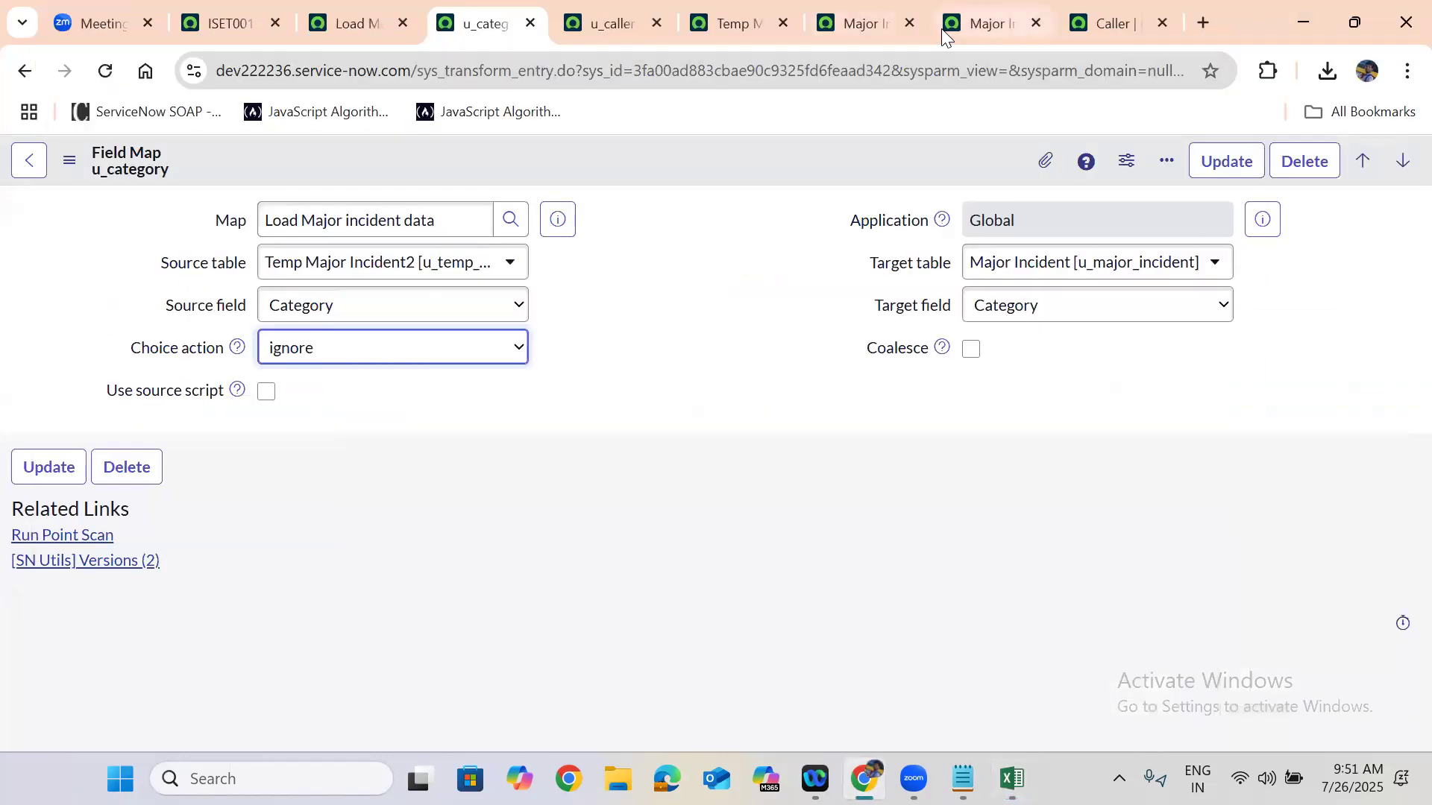
left_click(941, 29)
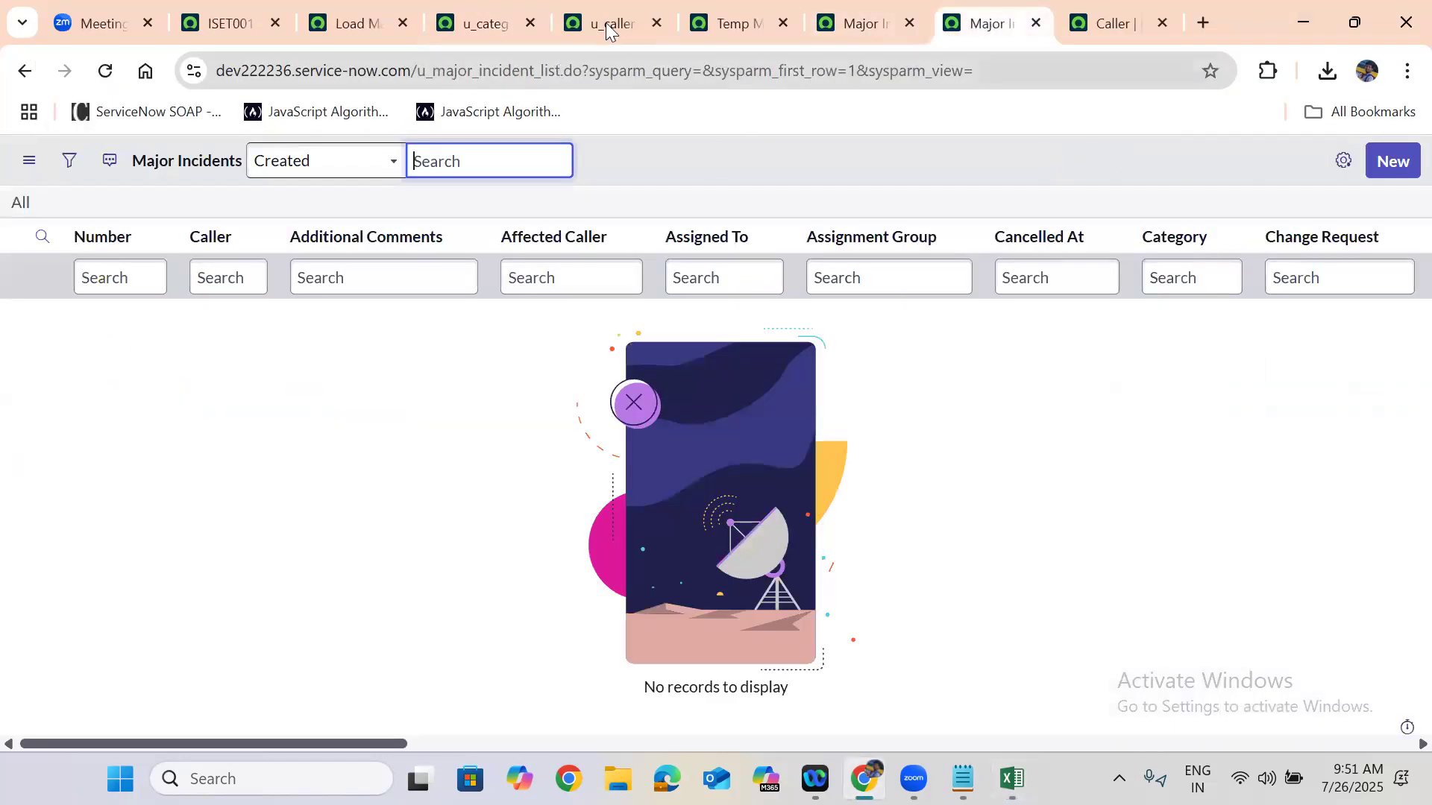
Save the u_category field map with choice action ignore and reload the still-empty Major Incidents list
left_click(505, 22)
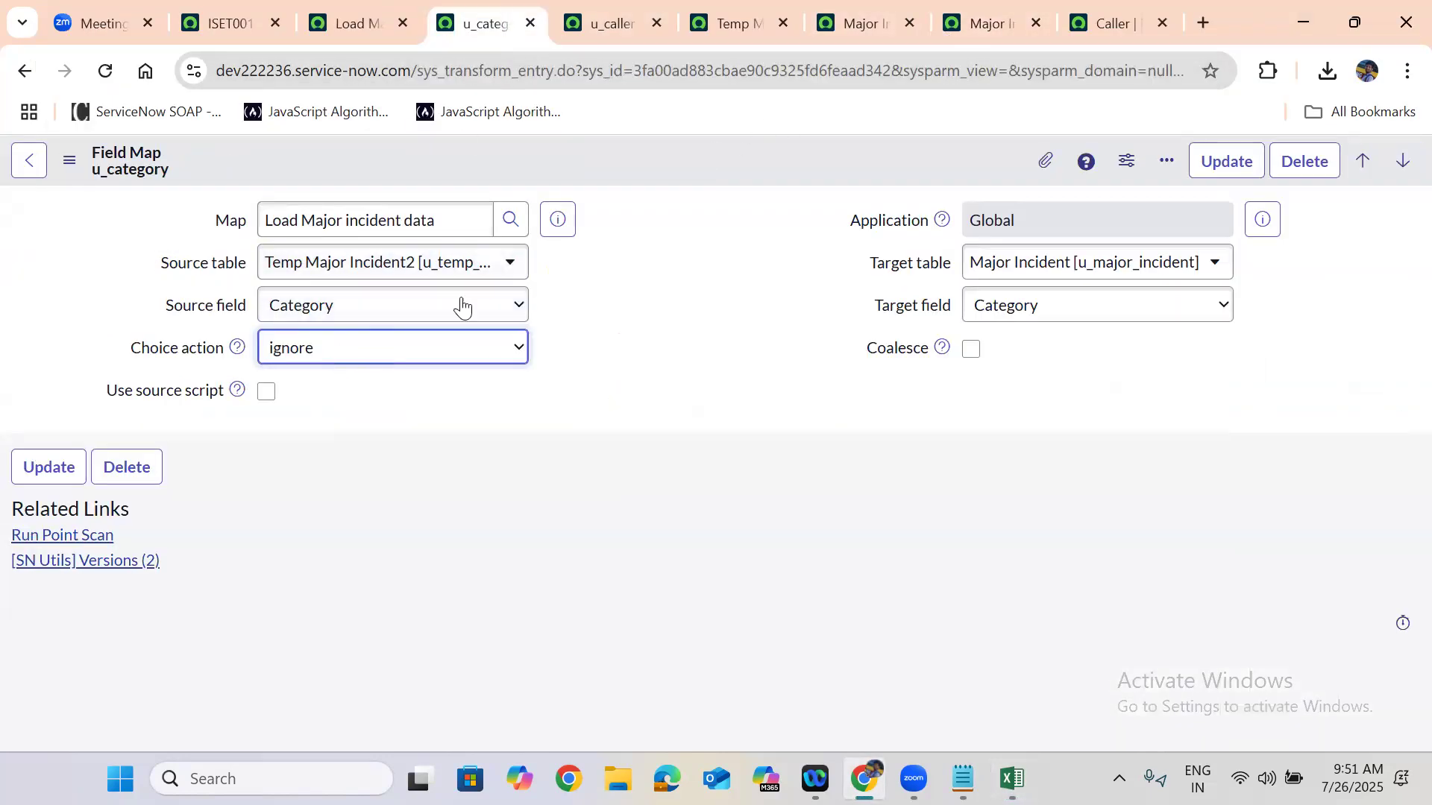
right_click(623, 147)
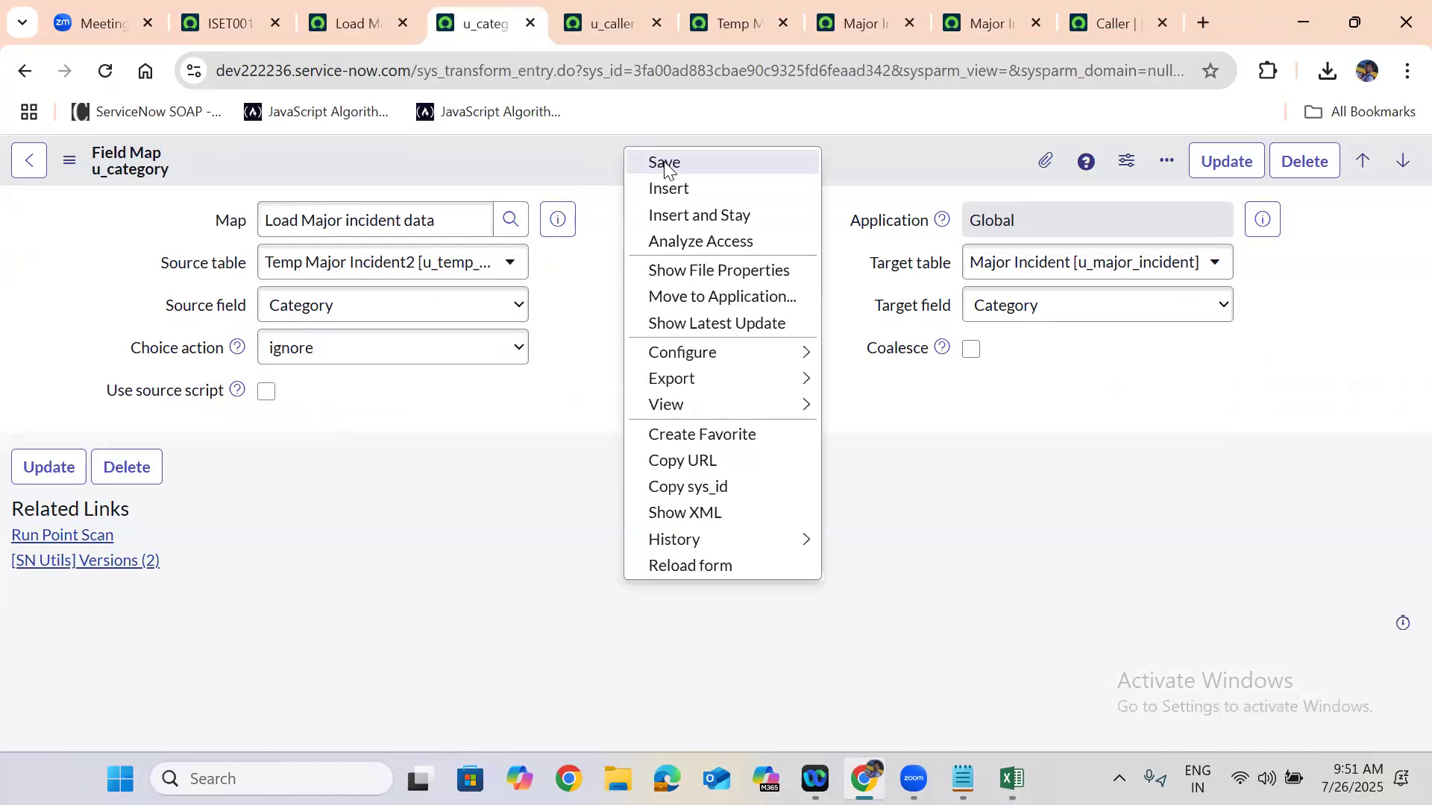
left_click(666, 162)
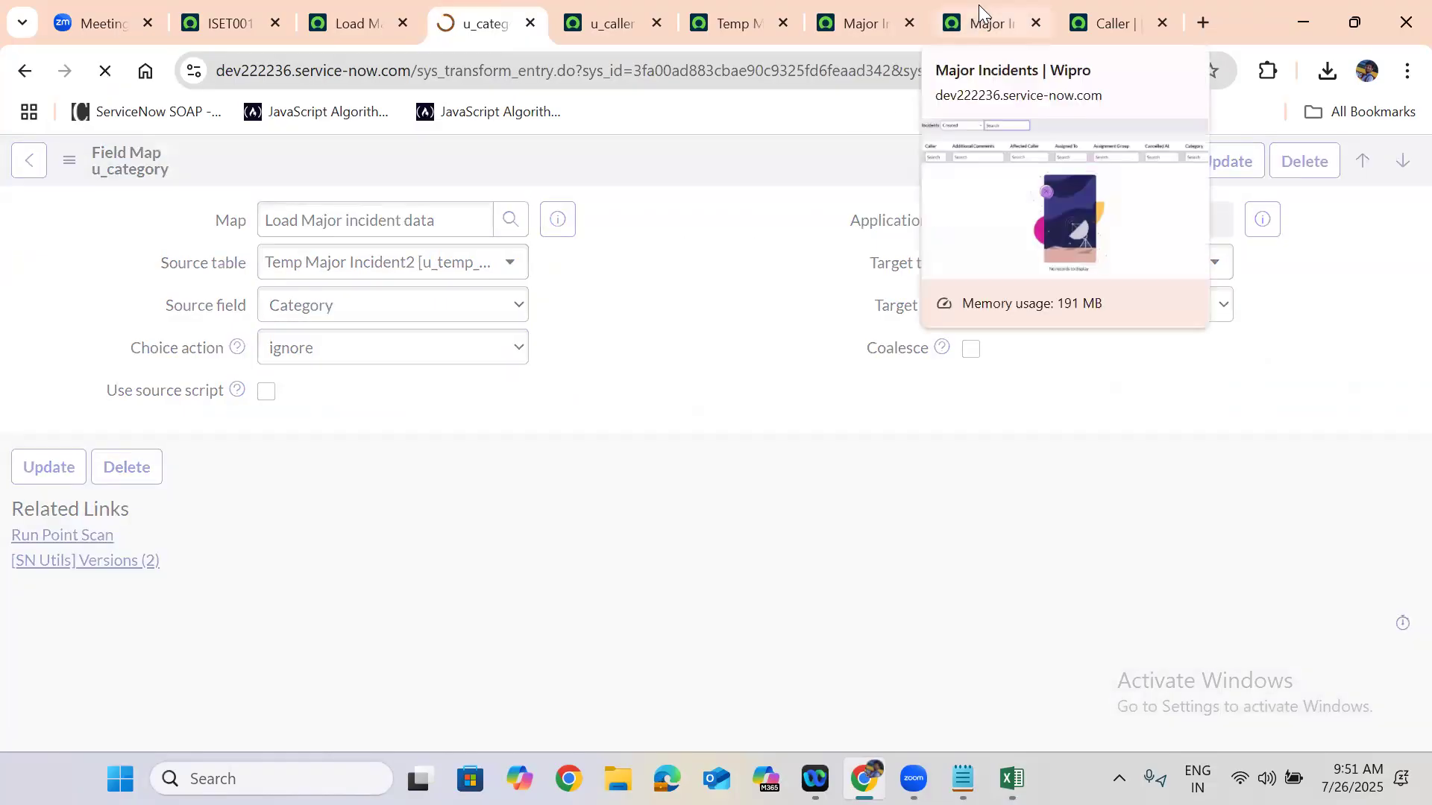
left_click(978, 5)
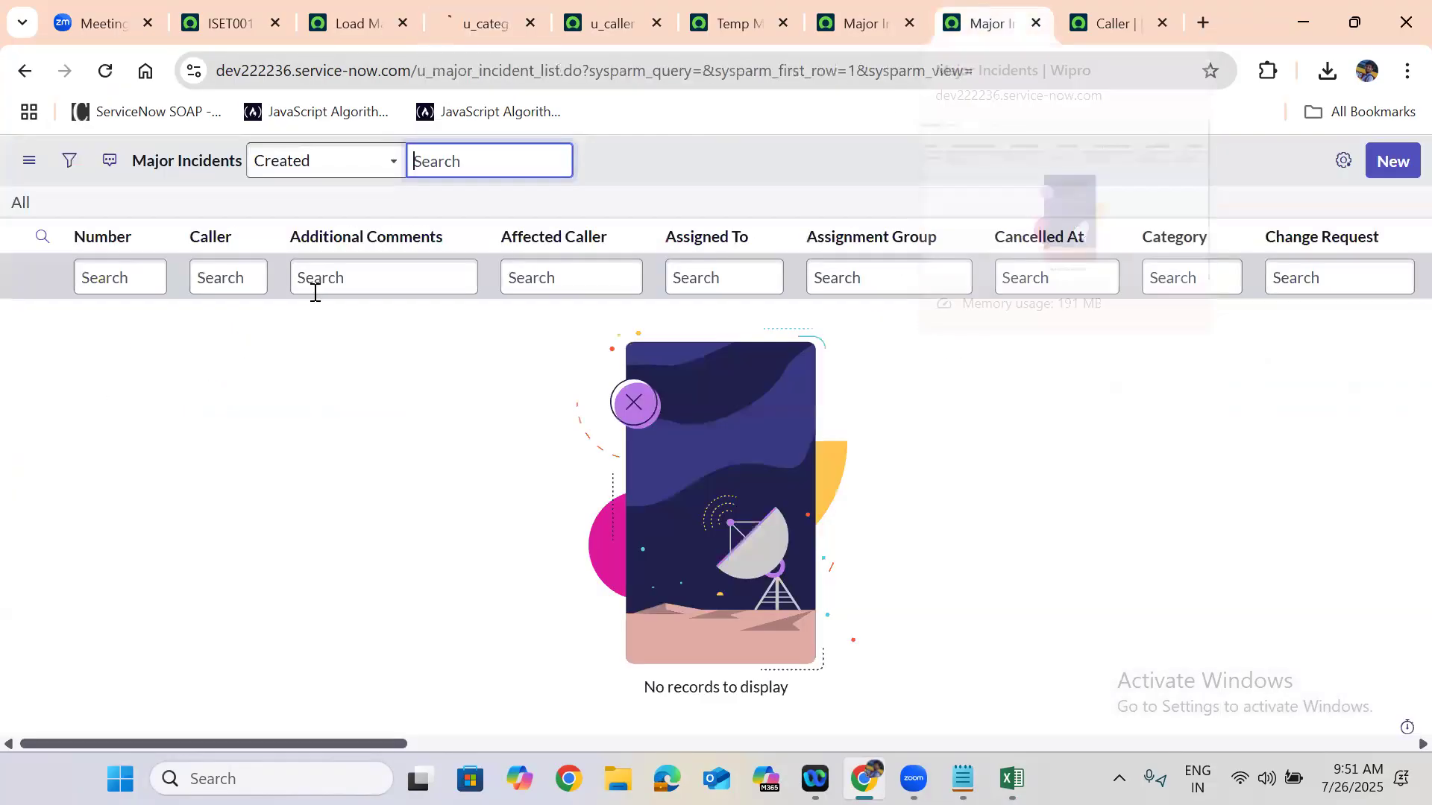
left_click(25, 202)
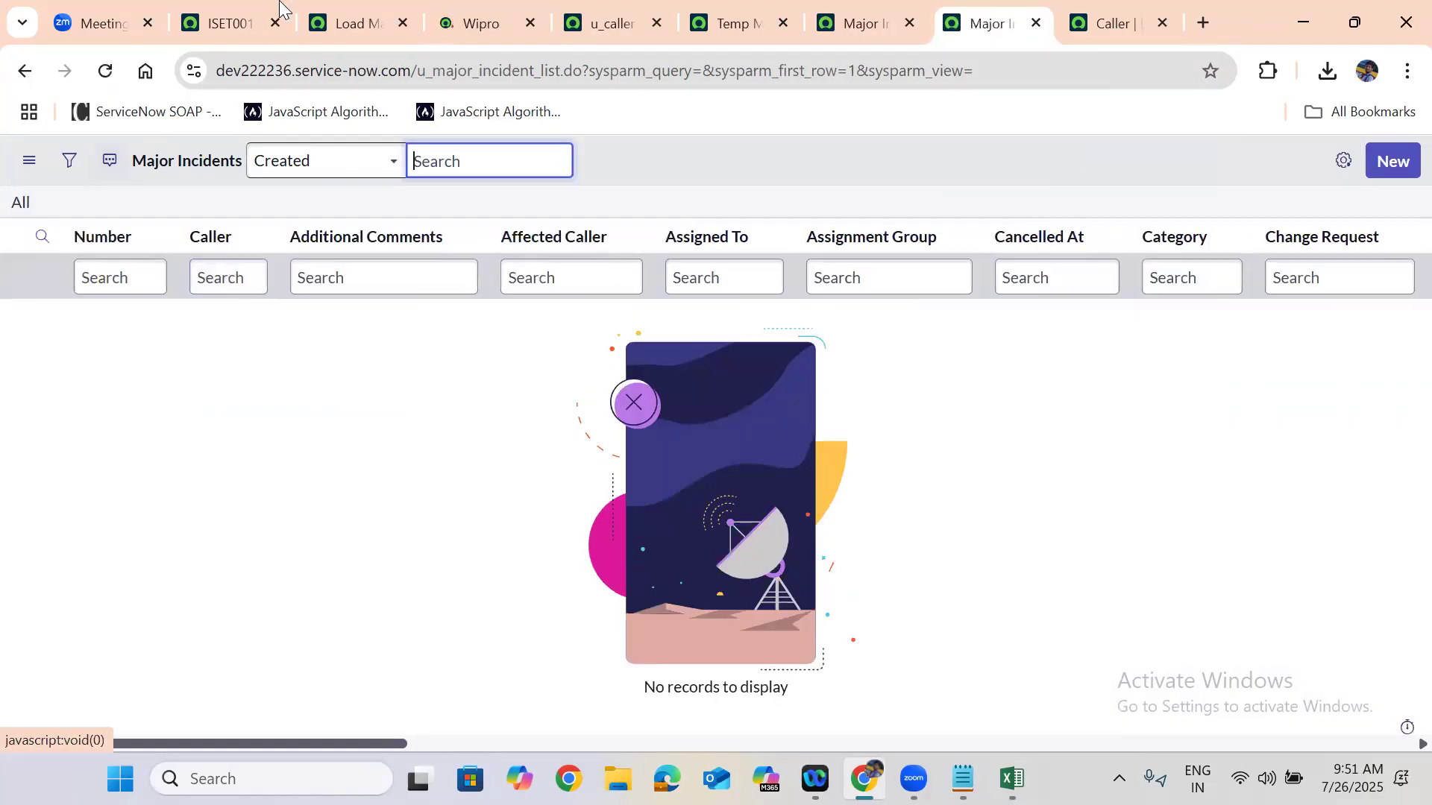
Load u_major_incident.xlsx into Temp Major Incident2 through Load Data
left_click(241, 12)
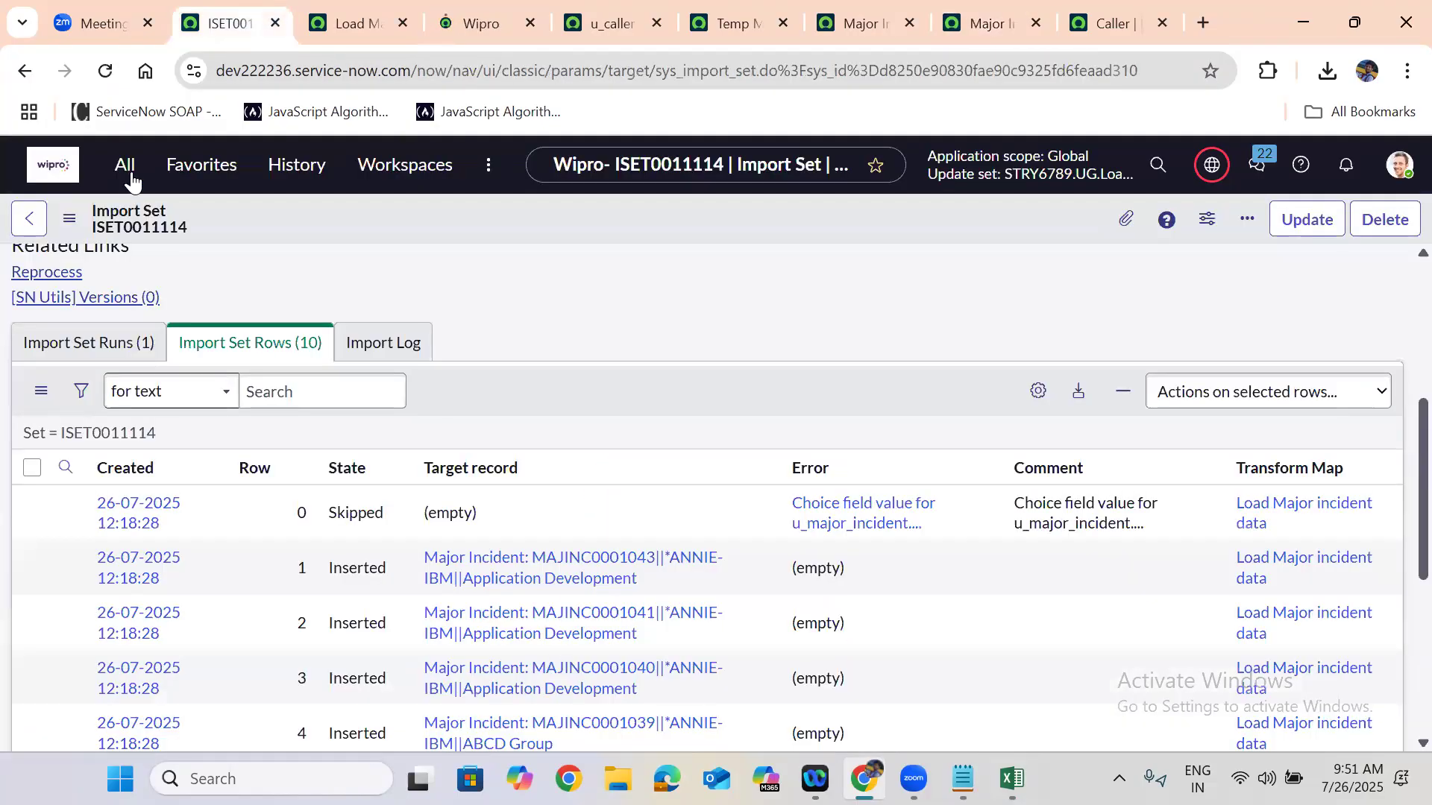
left_click(130, 179)
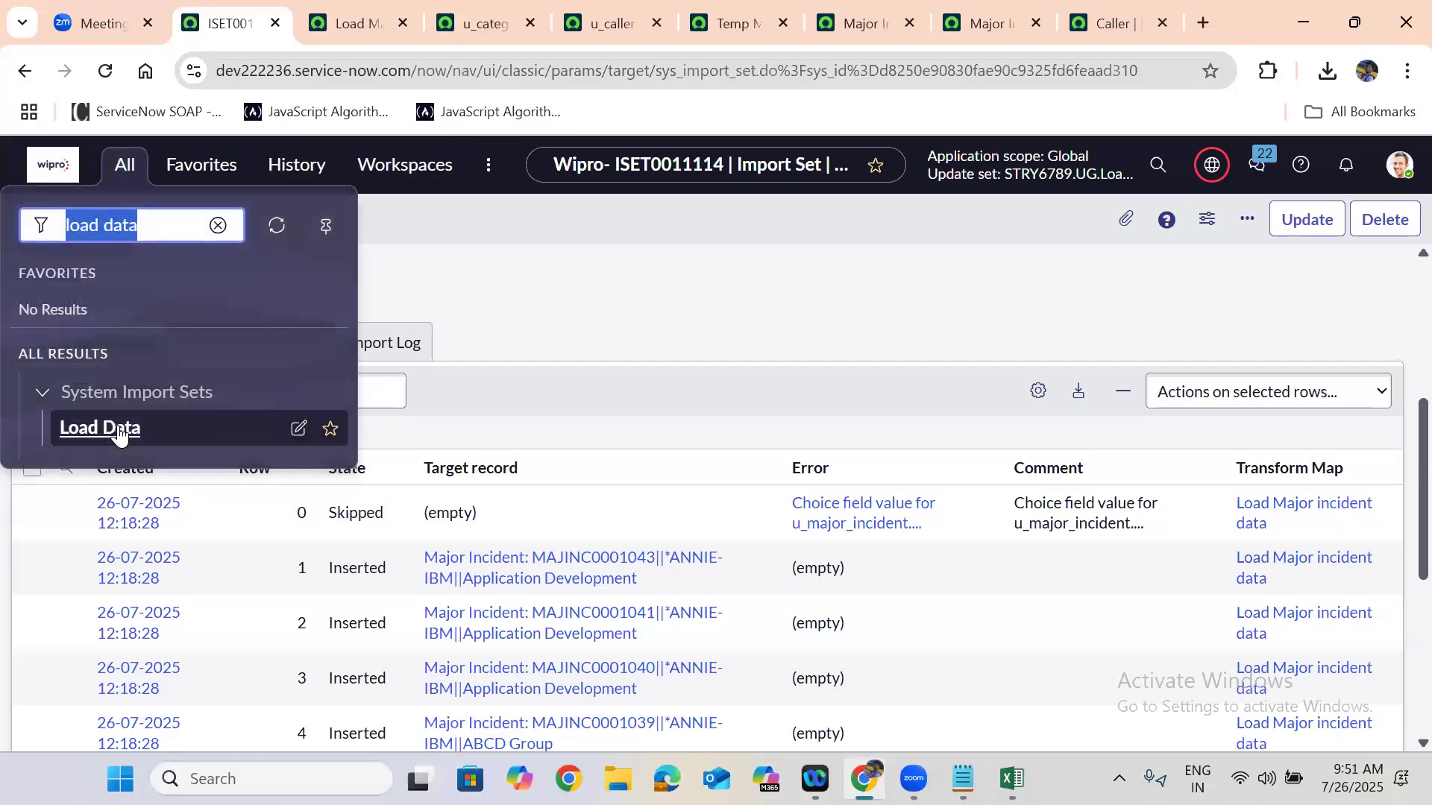
left_click(119, 431)
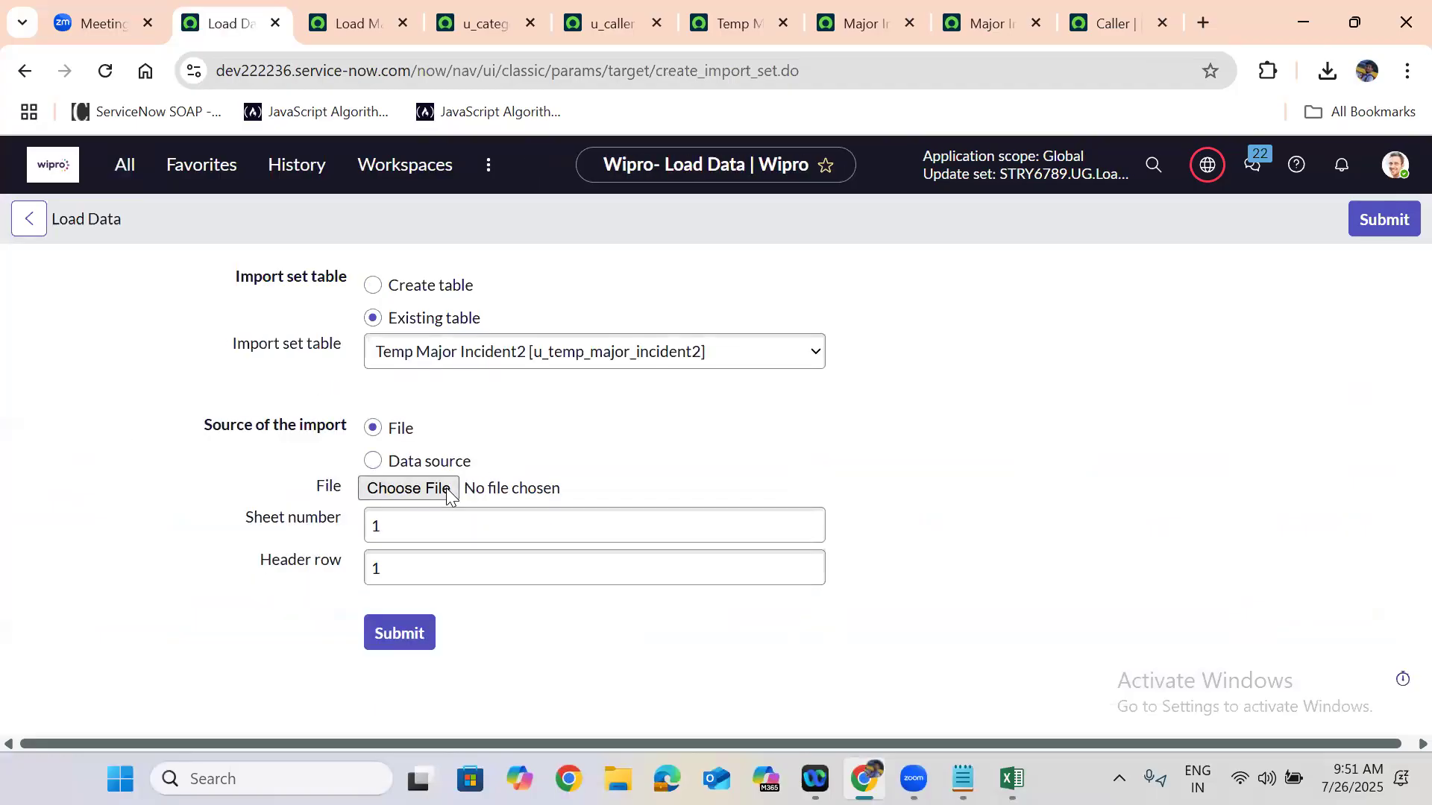
left_click(448, 489)
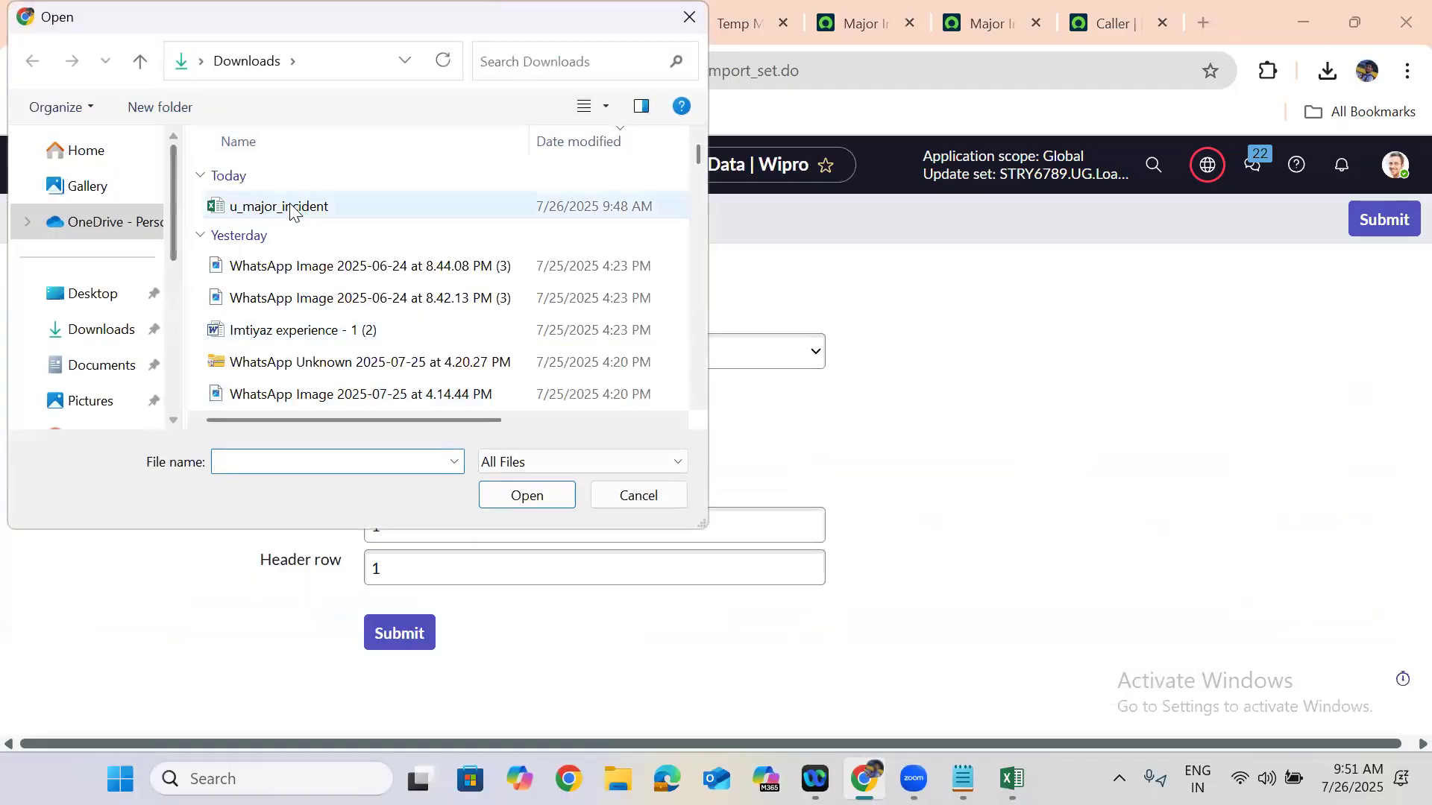
left_click(291, 211)
left_click(521, 495)
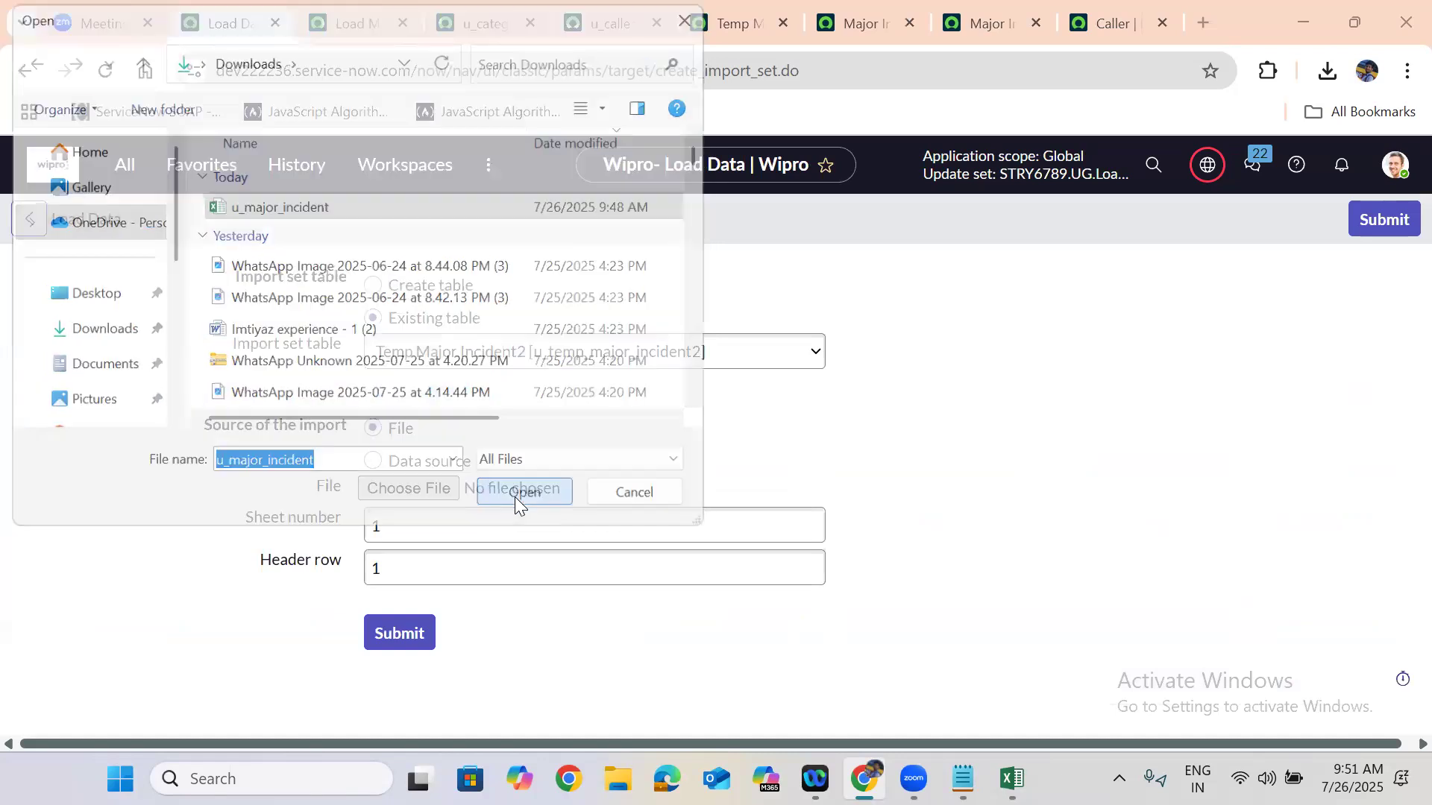
left_click(395, 638)
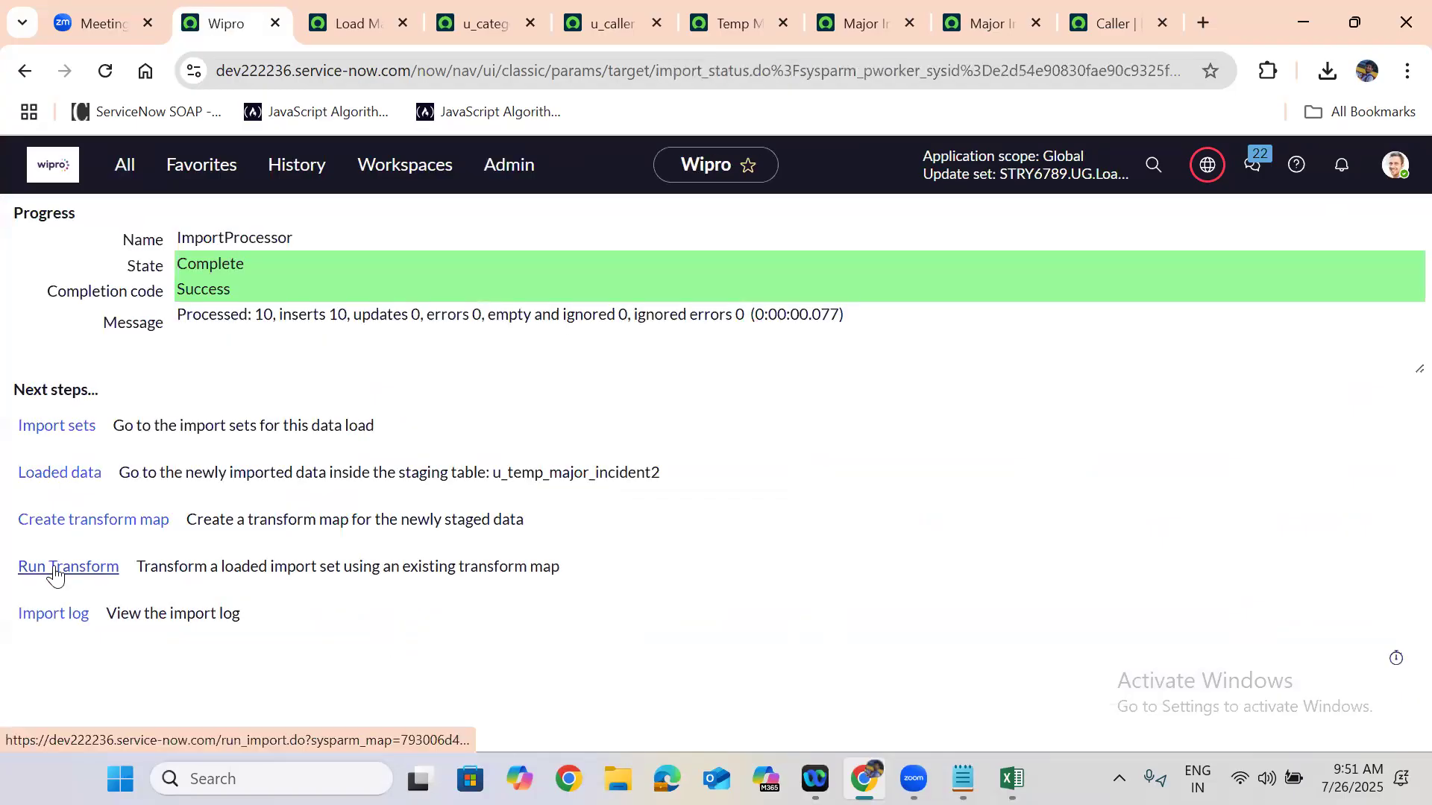
Transform the new import set and refresh Major Incidents, which now shows 10 records
left_click(54, 569)
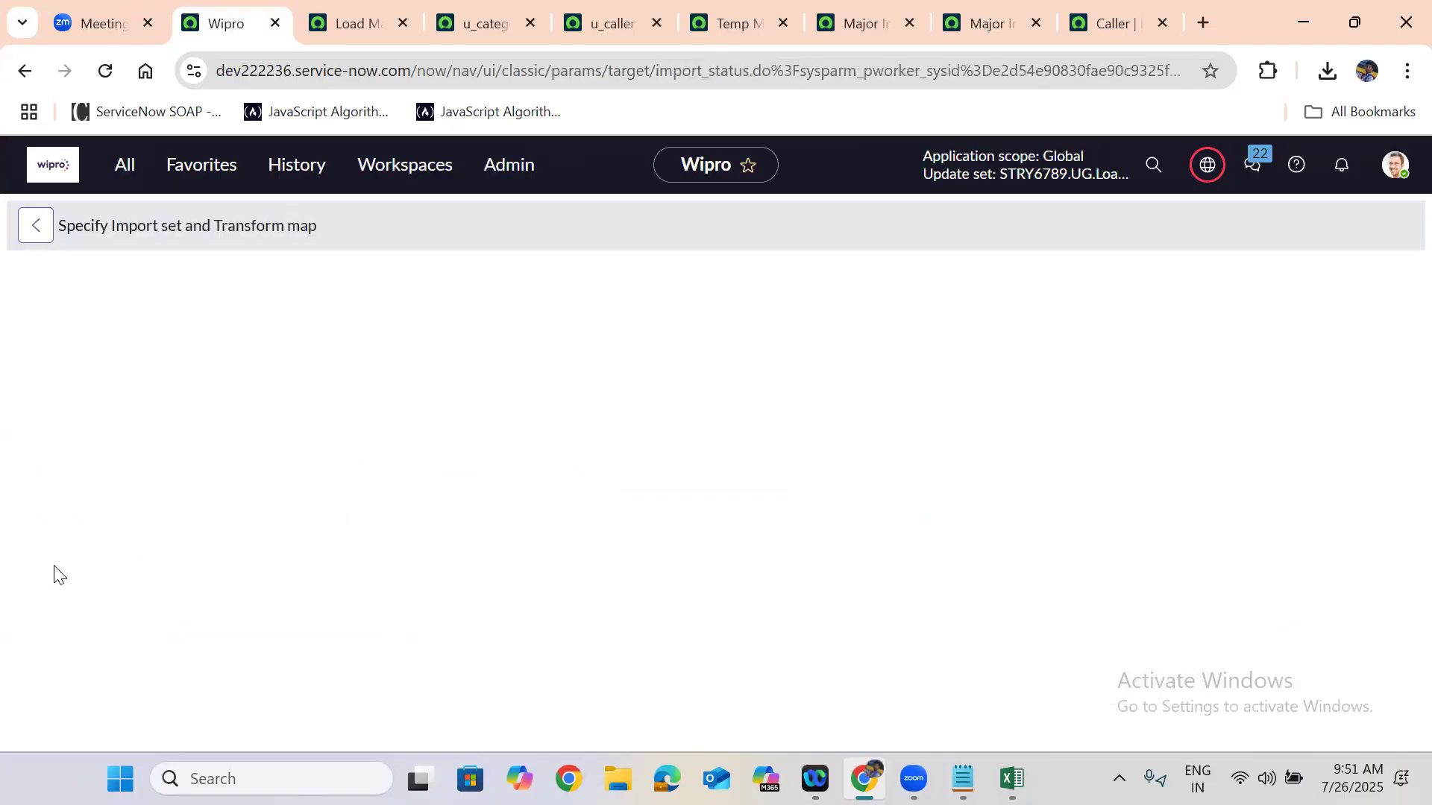
left_click(86, 626)
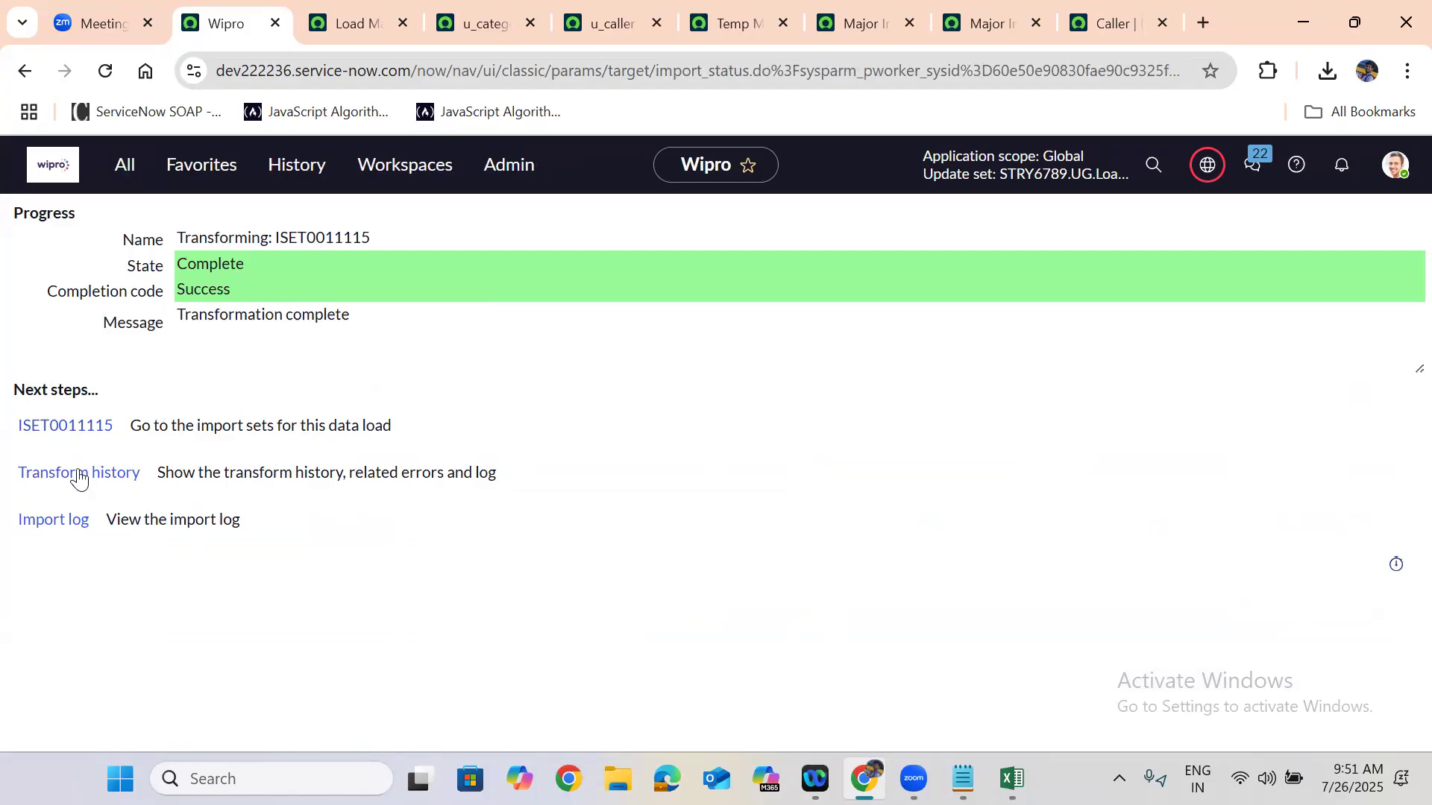
left_click(79, 479)
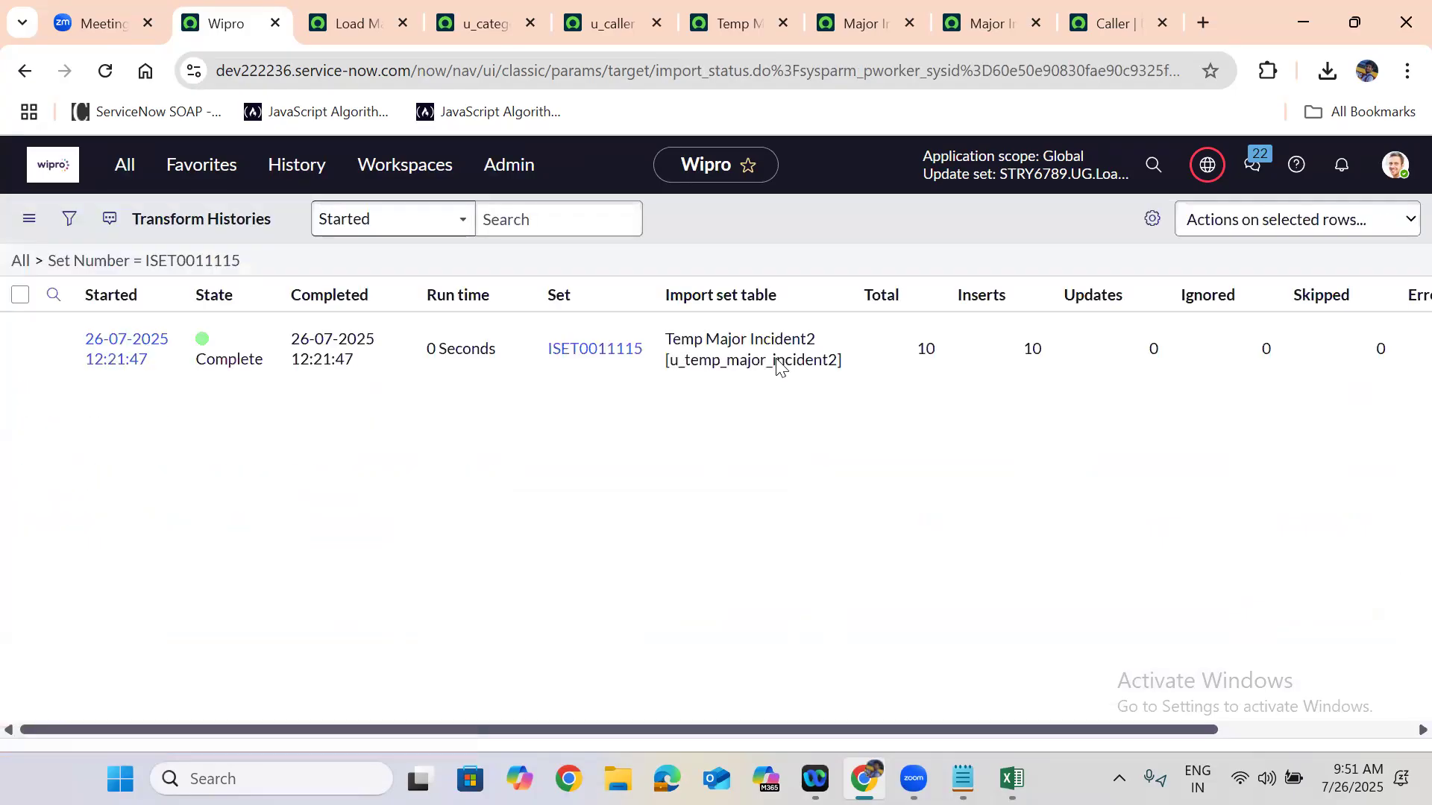
left_click(980, 18)
left_click(21, 209)
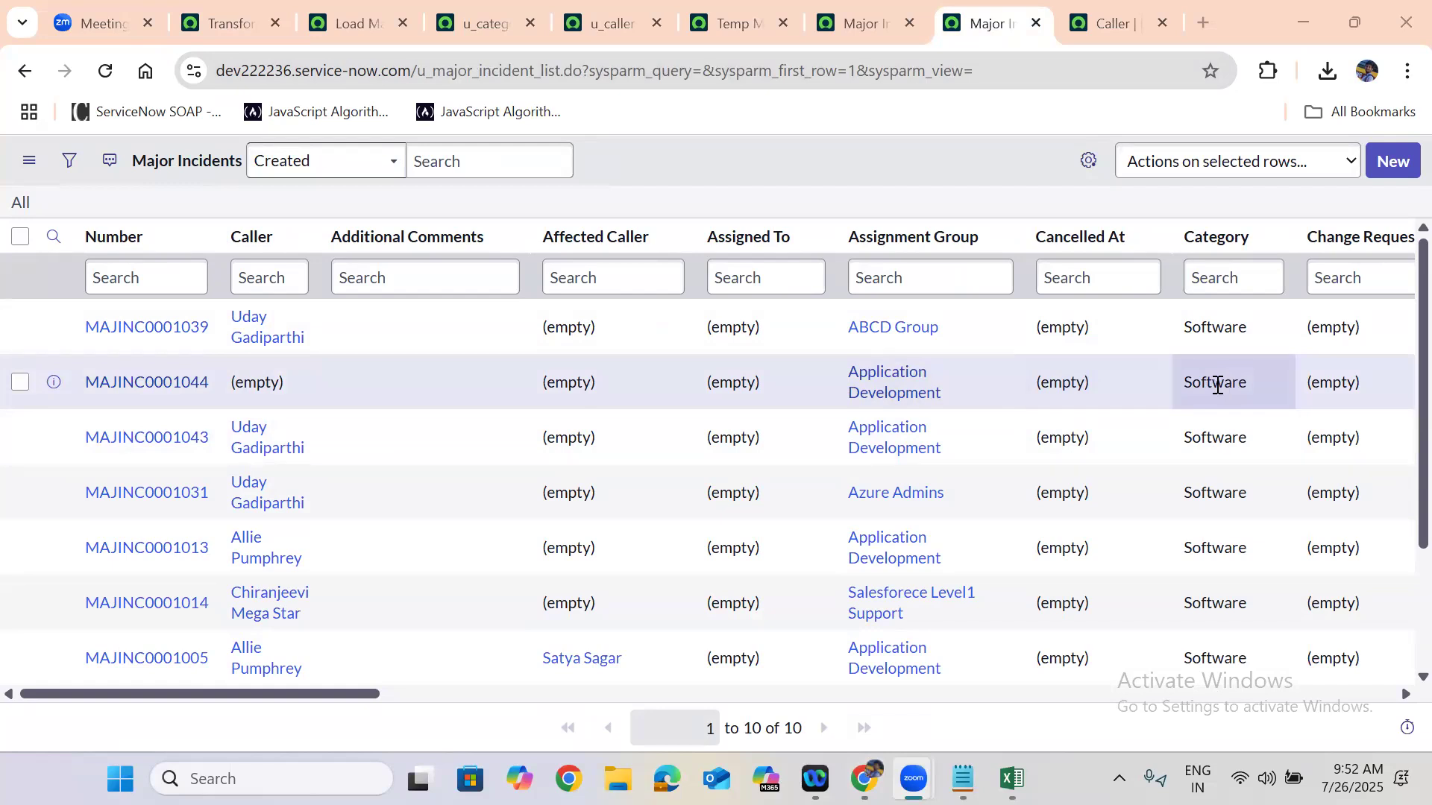
Review the spreadsheet in Excel, then scroll across the Major Incidents list columns
left_click(1012, 779)
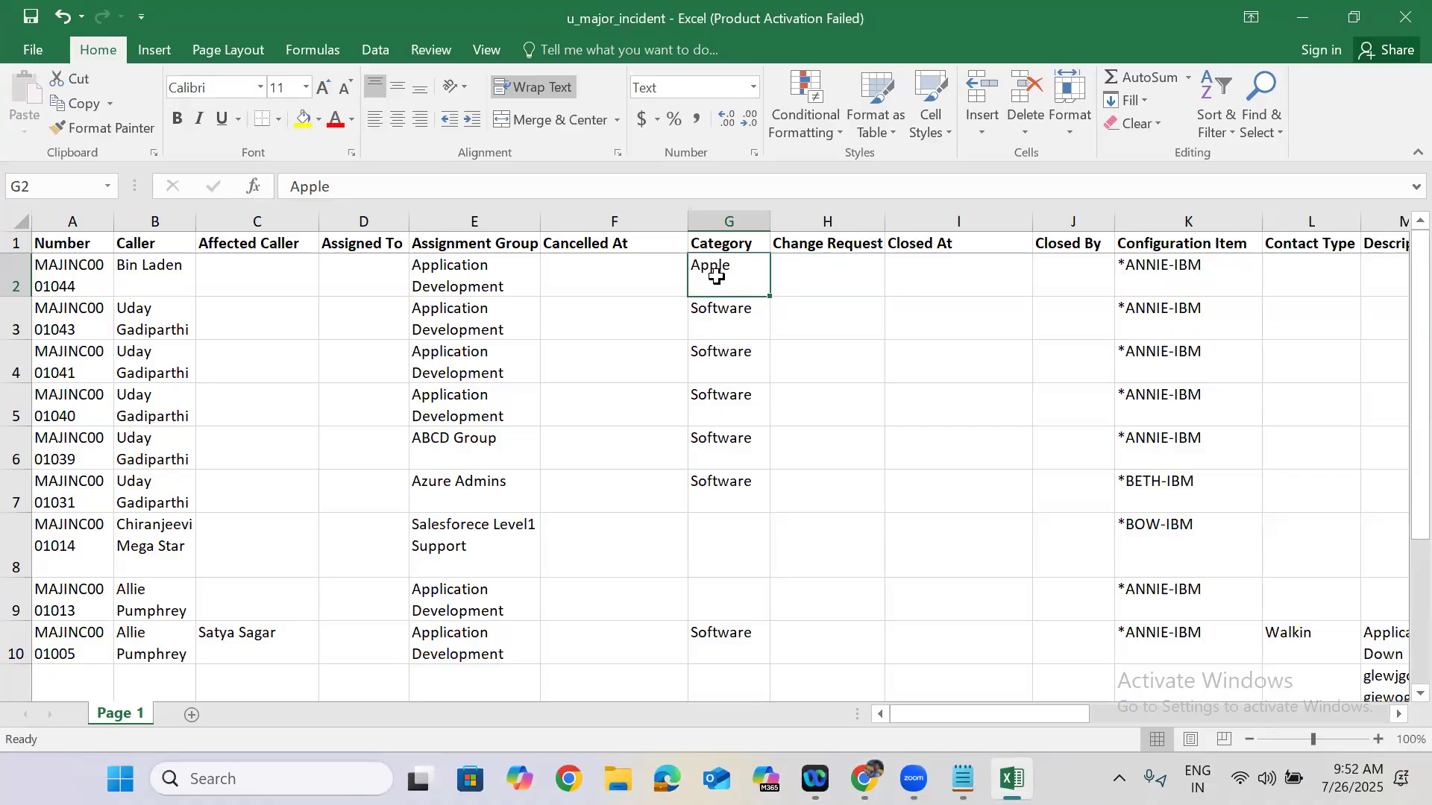
left_click(1303, 9)
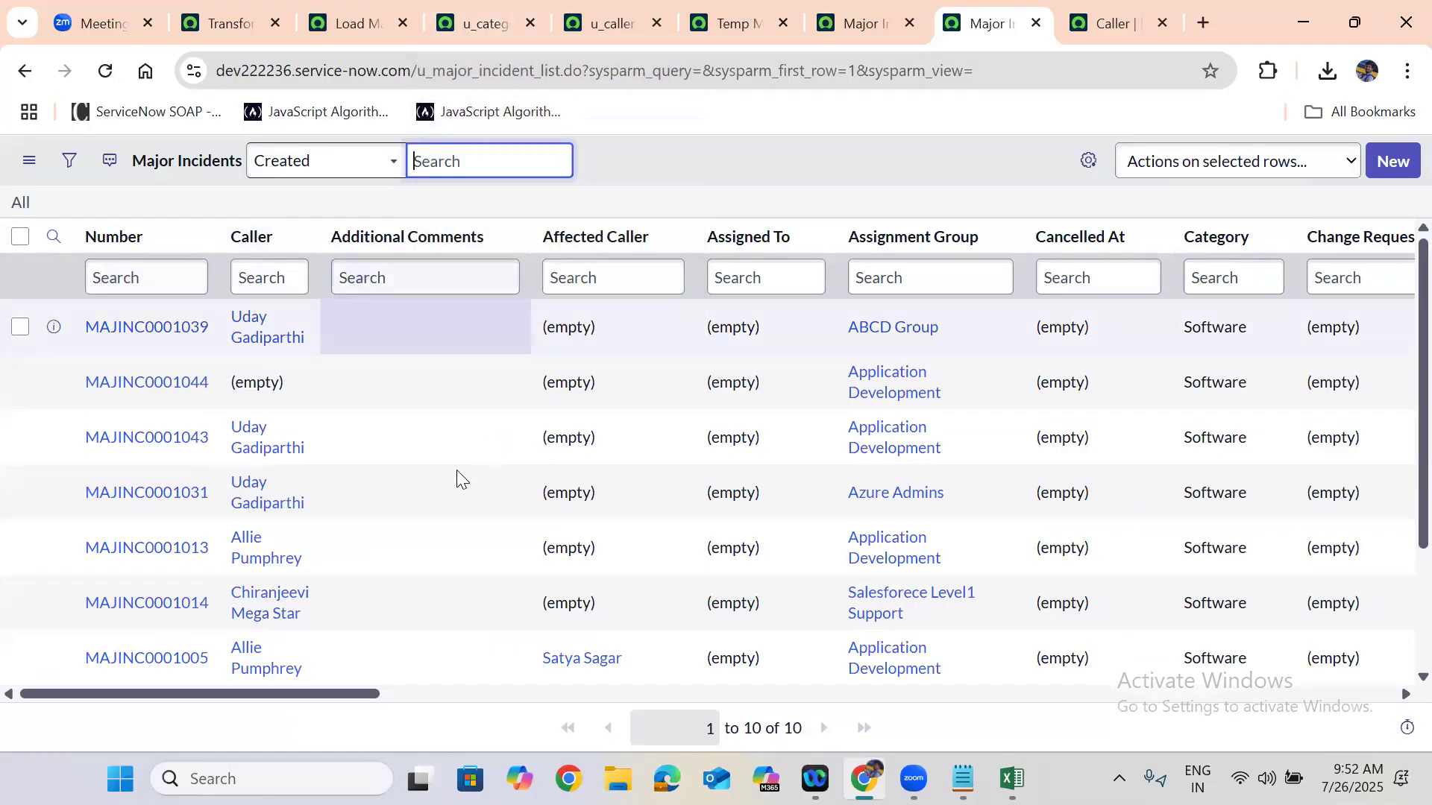
left_click_drag(368, 693, 699, 692)
scroll(930, 675, "right", 15)
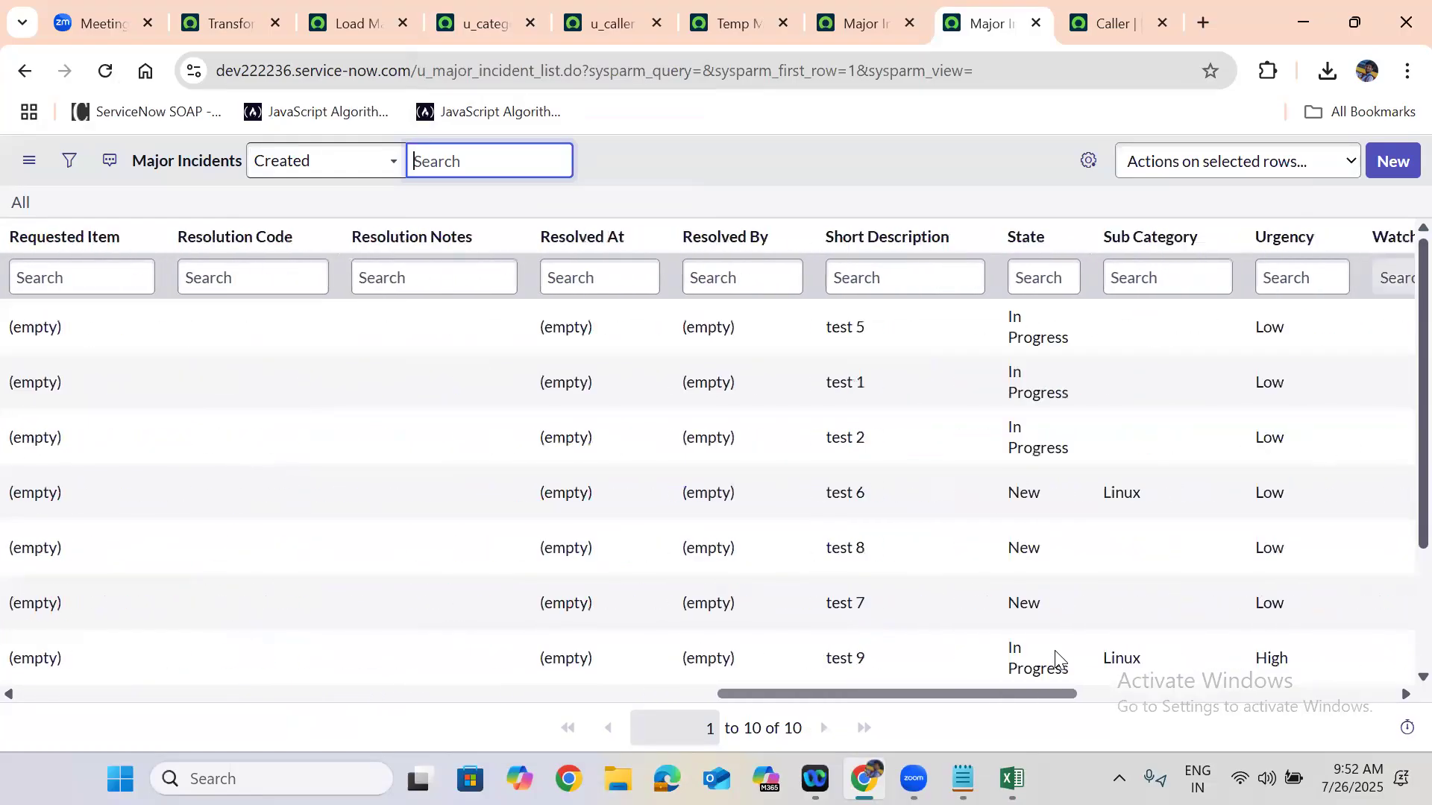
scroll(1284, 643, "right", 5)
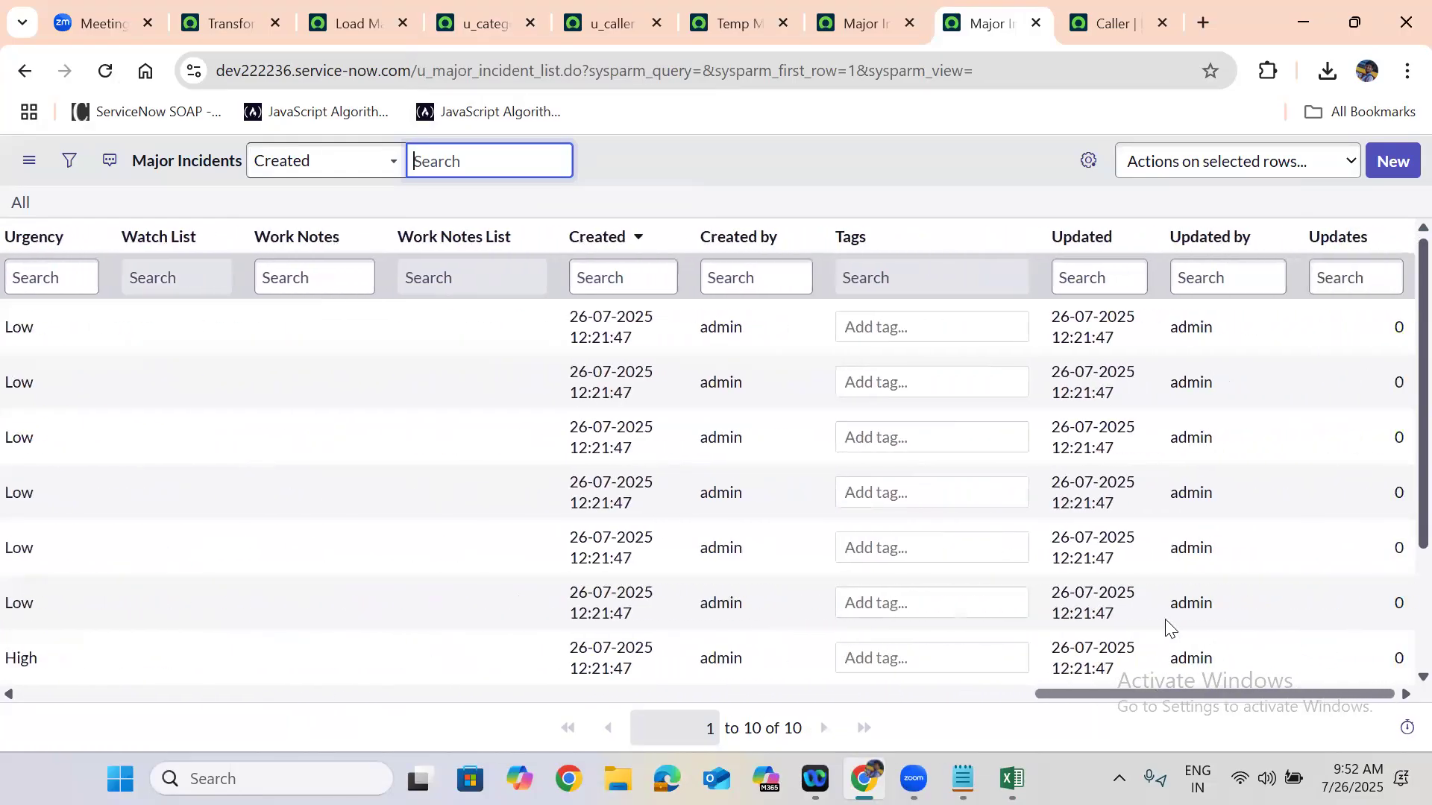
scroll(90, 664, "left", 20)
scroll(21, 664, "left", 10)
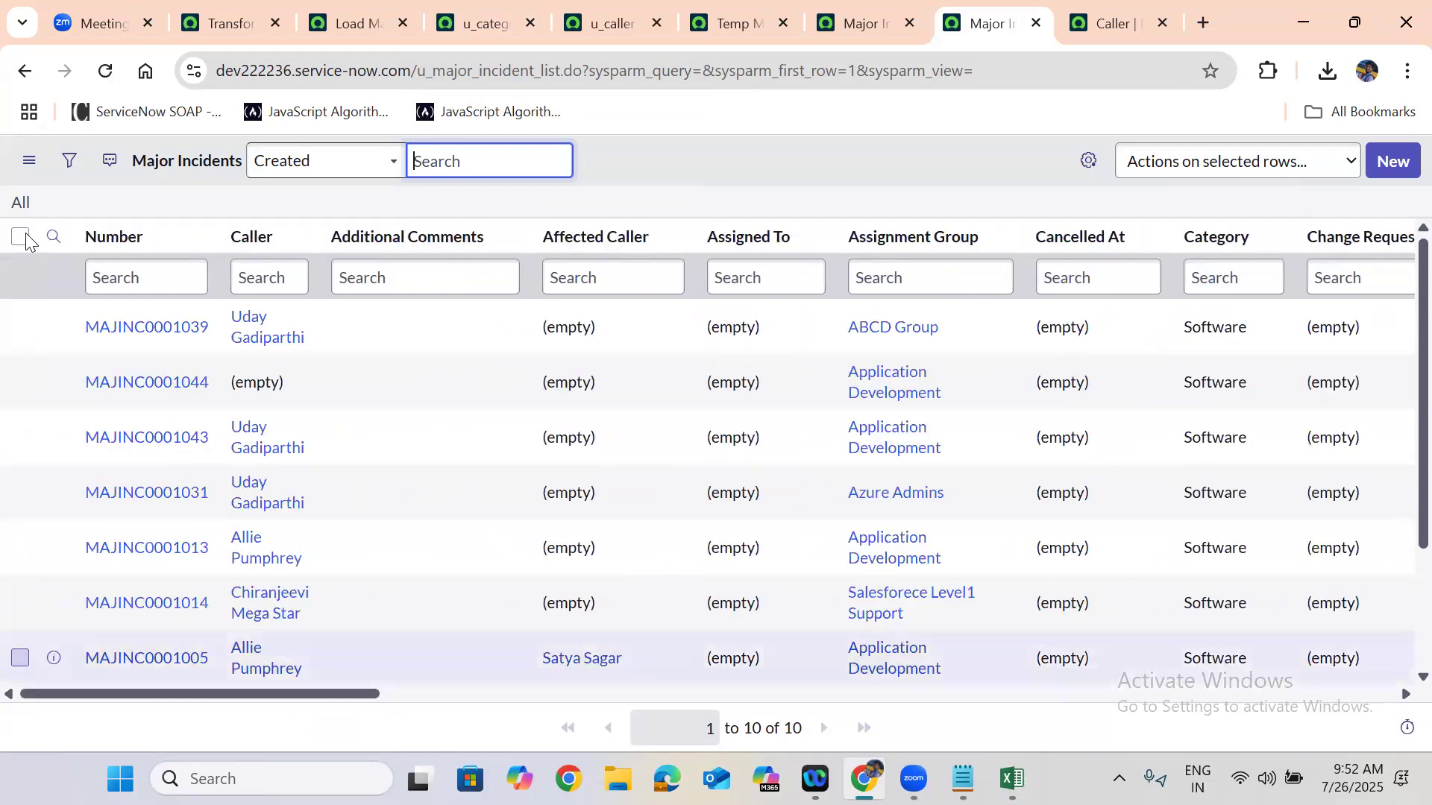
Select all ten Major Incident records and delete them
left_click(1122, 185)
left_click(1191, 161)
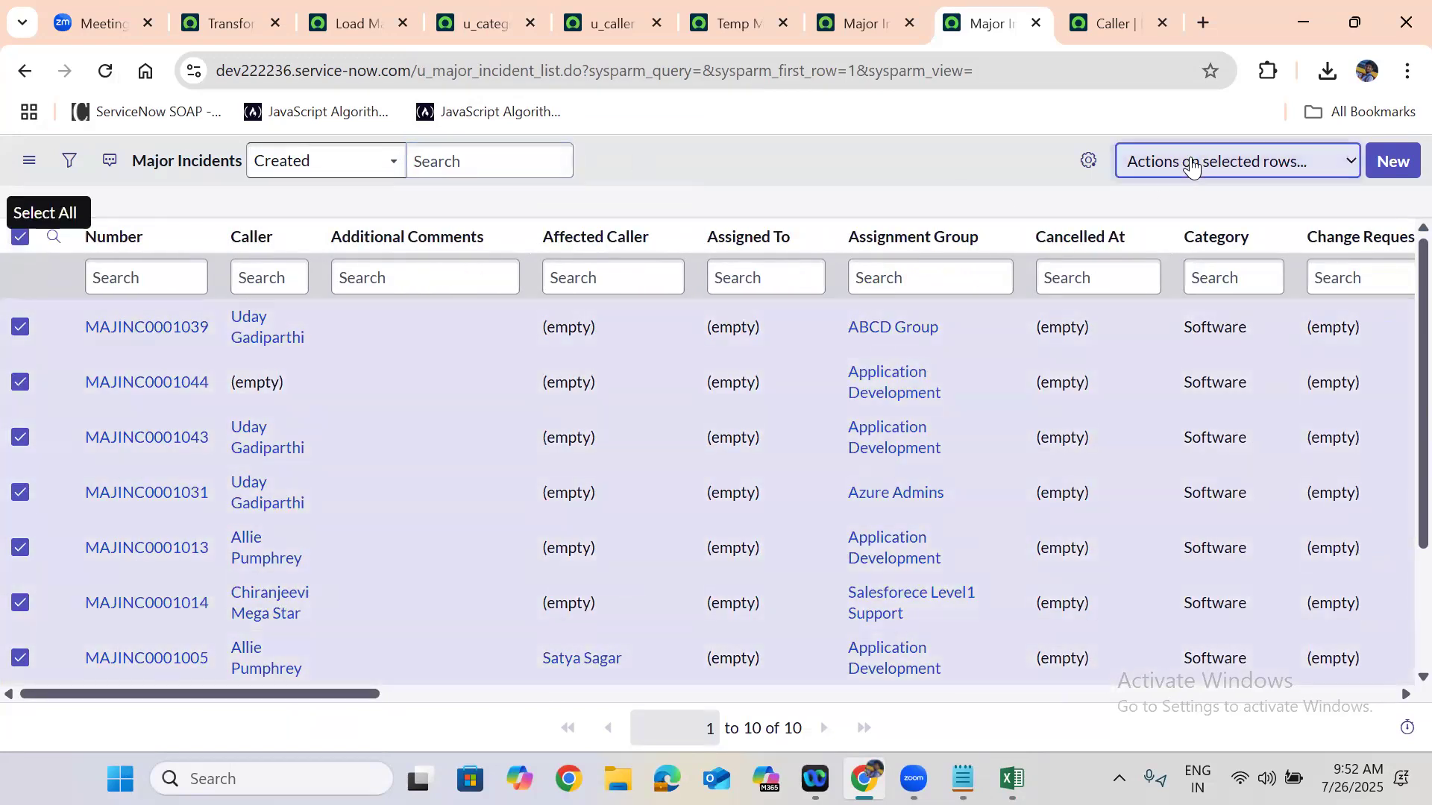
key("Escape")
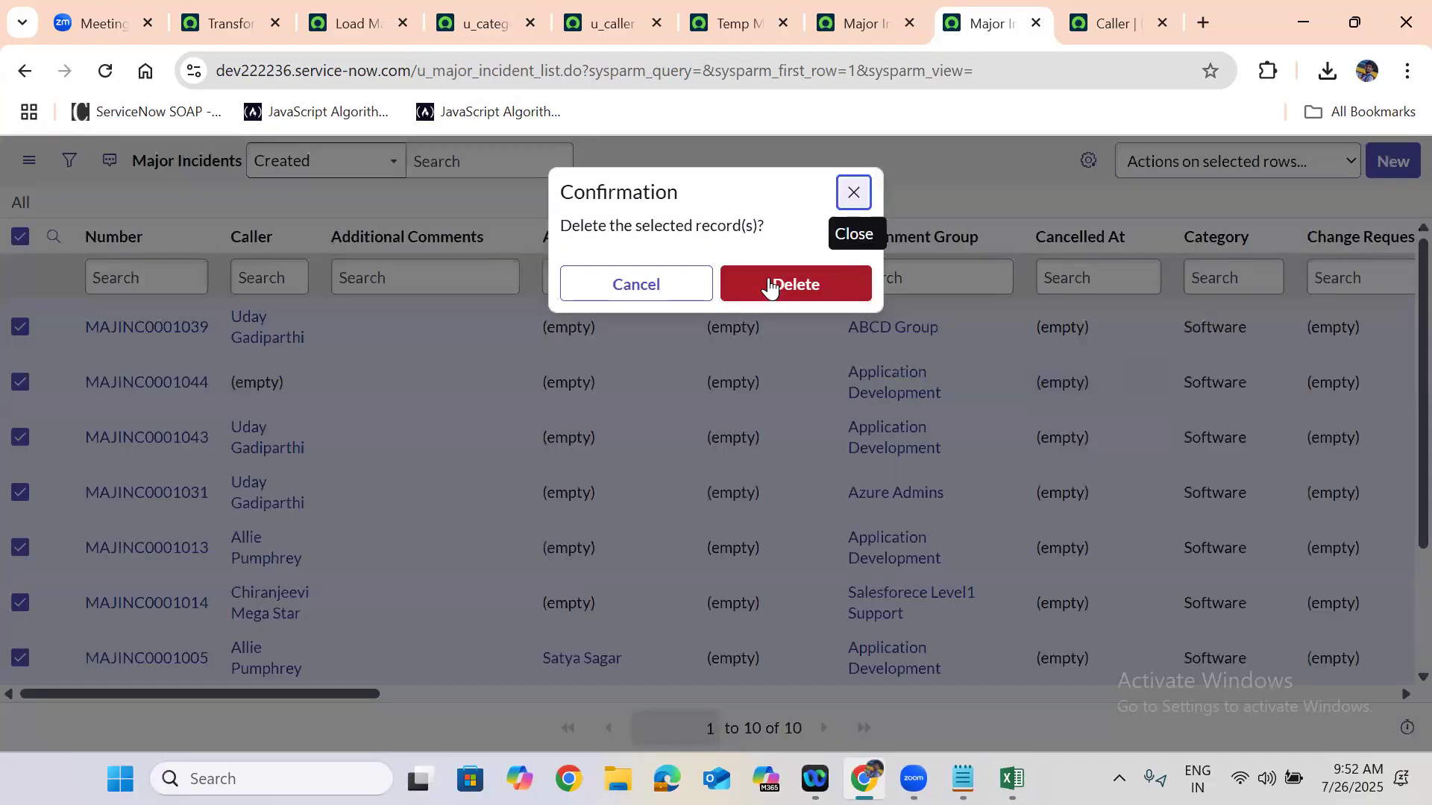
left_click(769, 285)
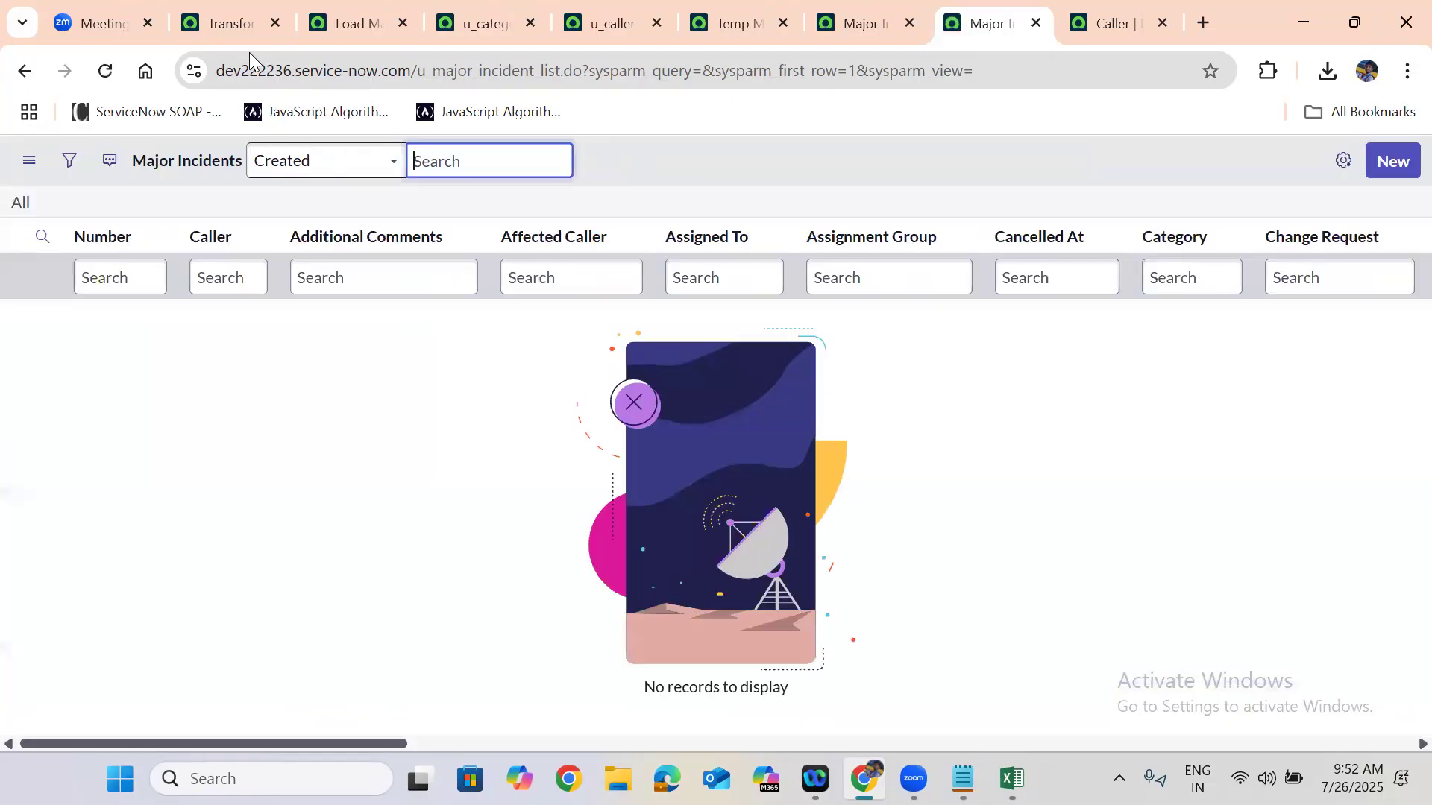
left_click(236, 22)
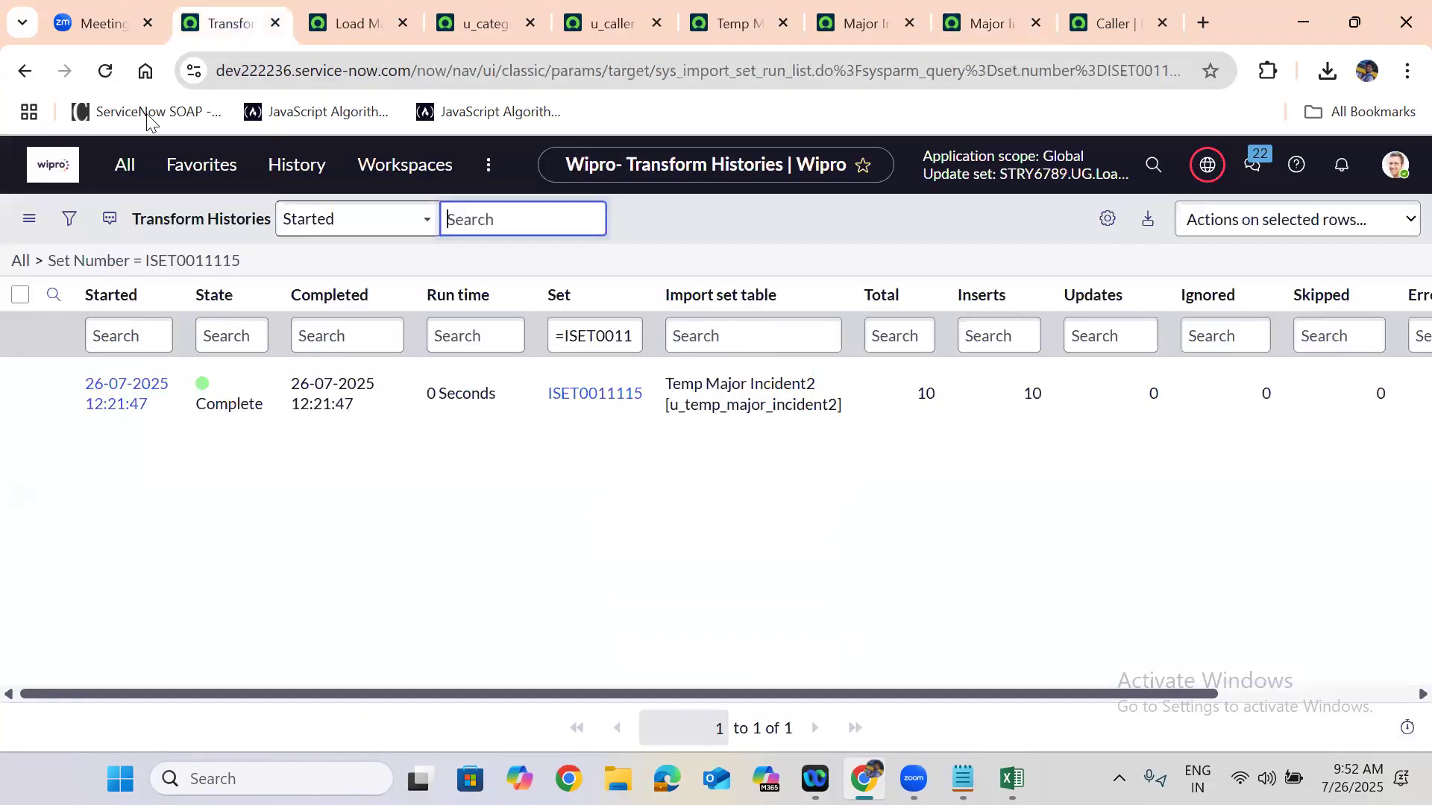
Load the u_major_incident spreadsheet into Temp Major Incident2 again
left_click(122, 183)
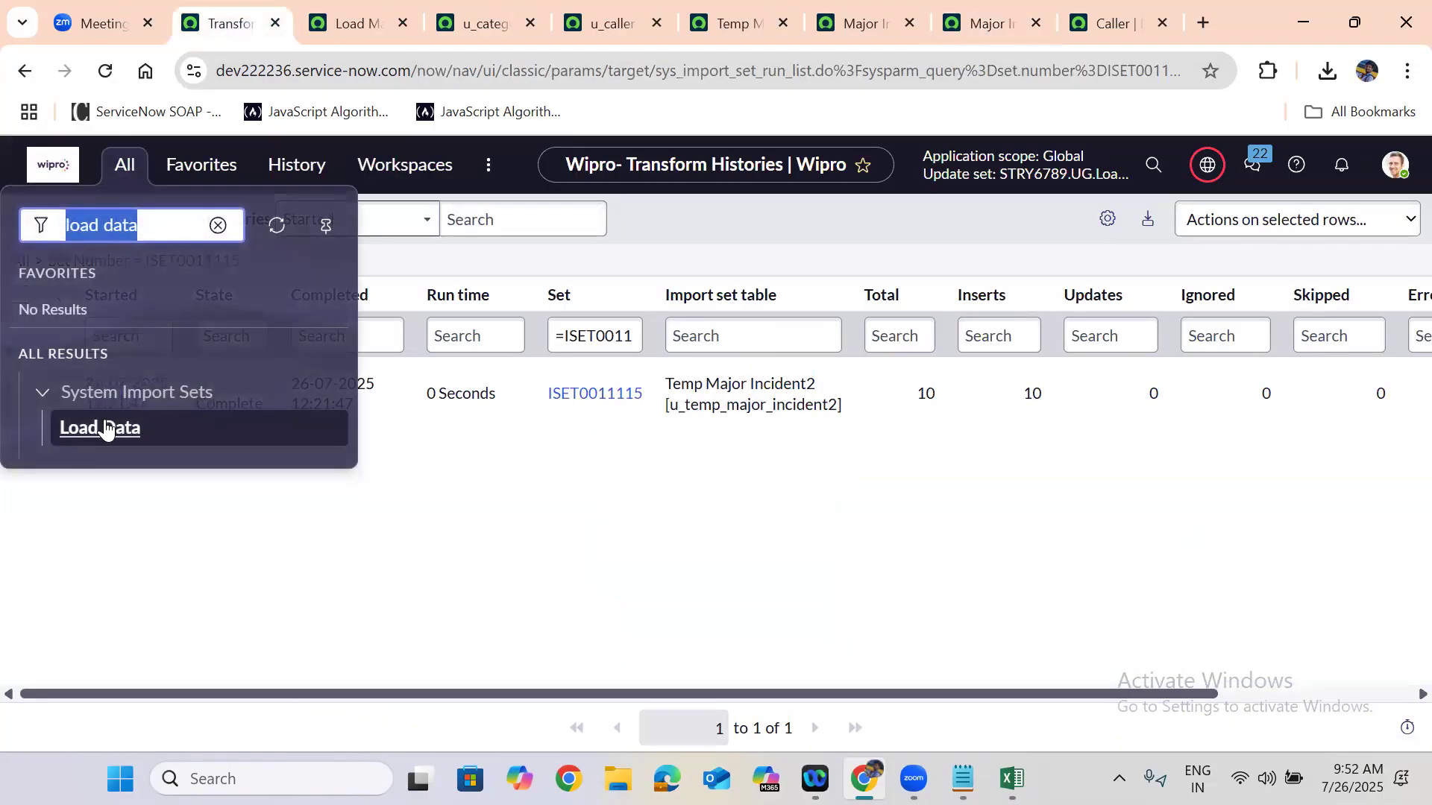
left_click(106, 428)
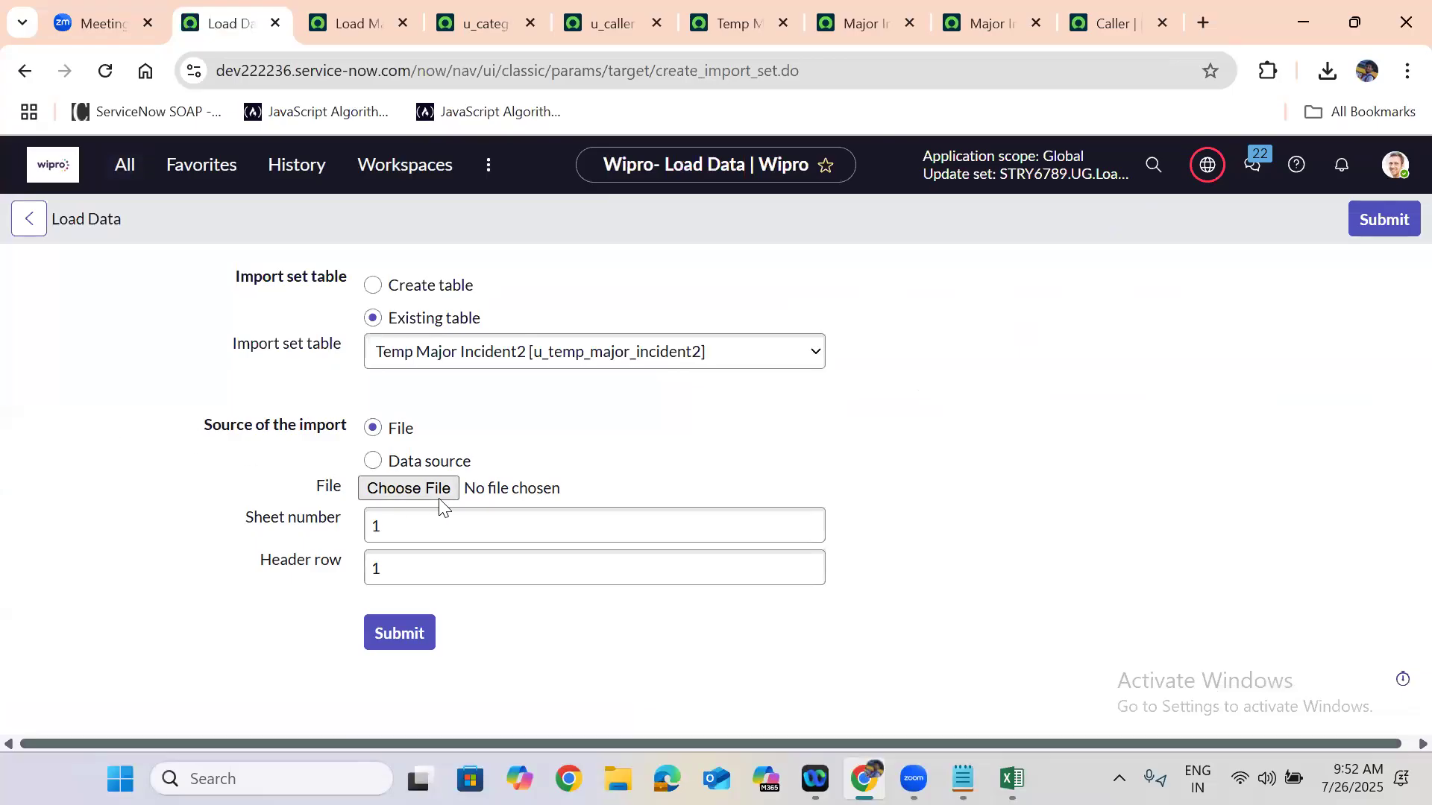
left_click(453, 490)
left_click(270, 211)
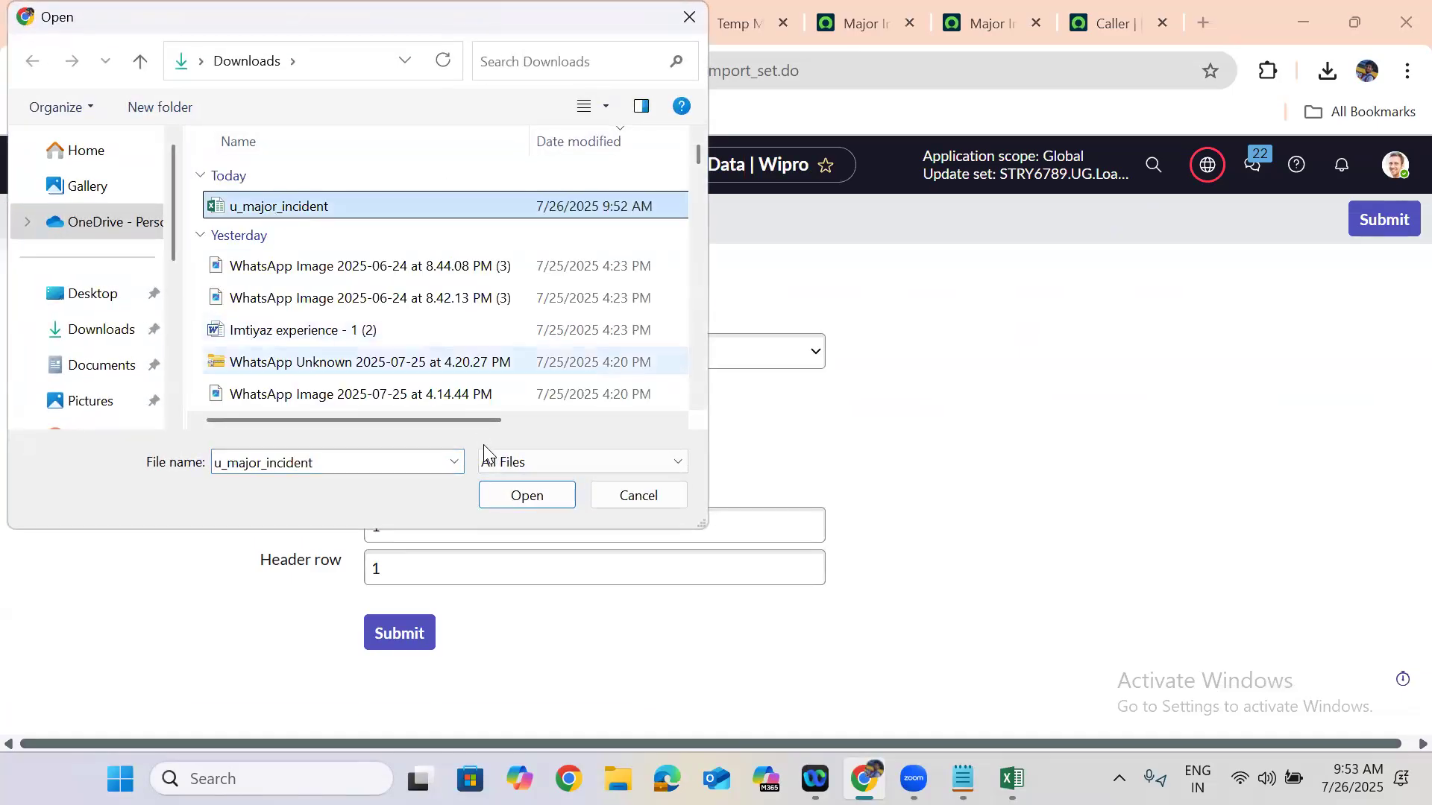
left_click(504, 497)
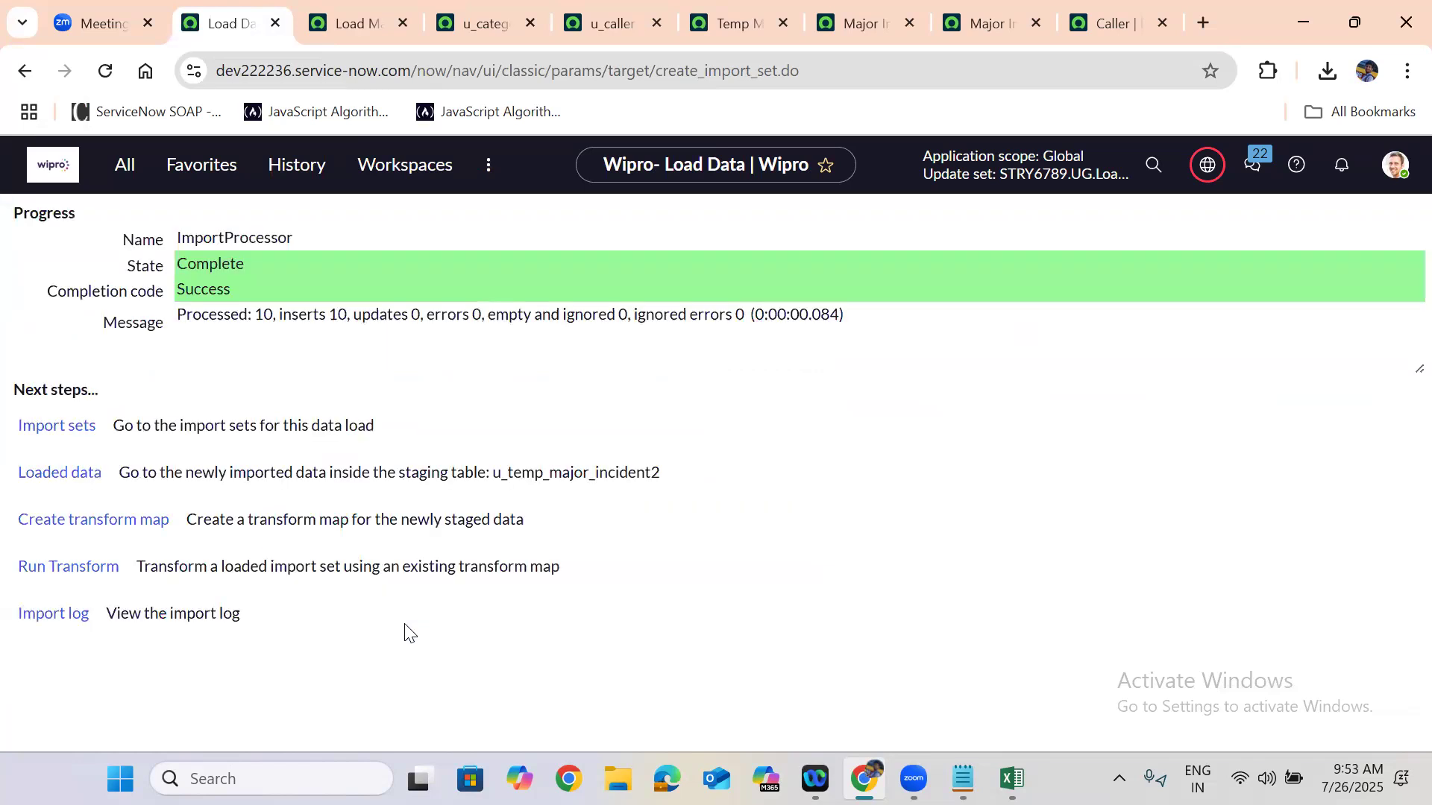
Transform import set ISET0011116 to a successful completion, then bring up the spreadsheet in Excel
left_click(69, 567)
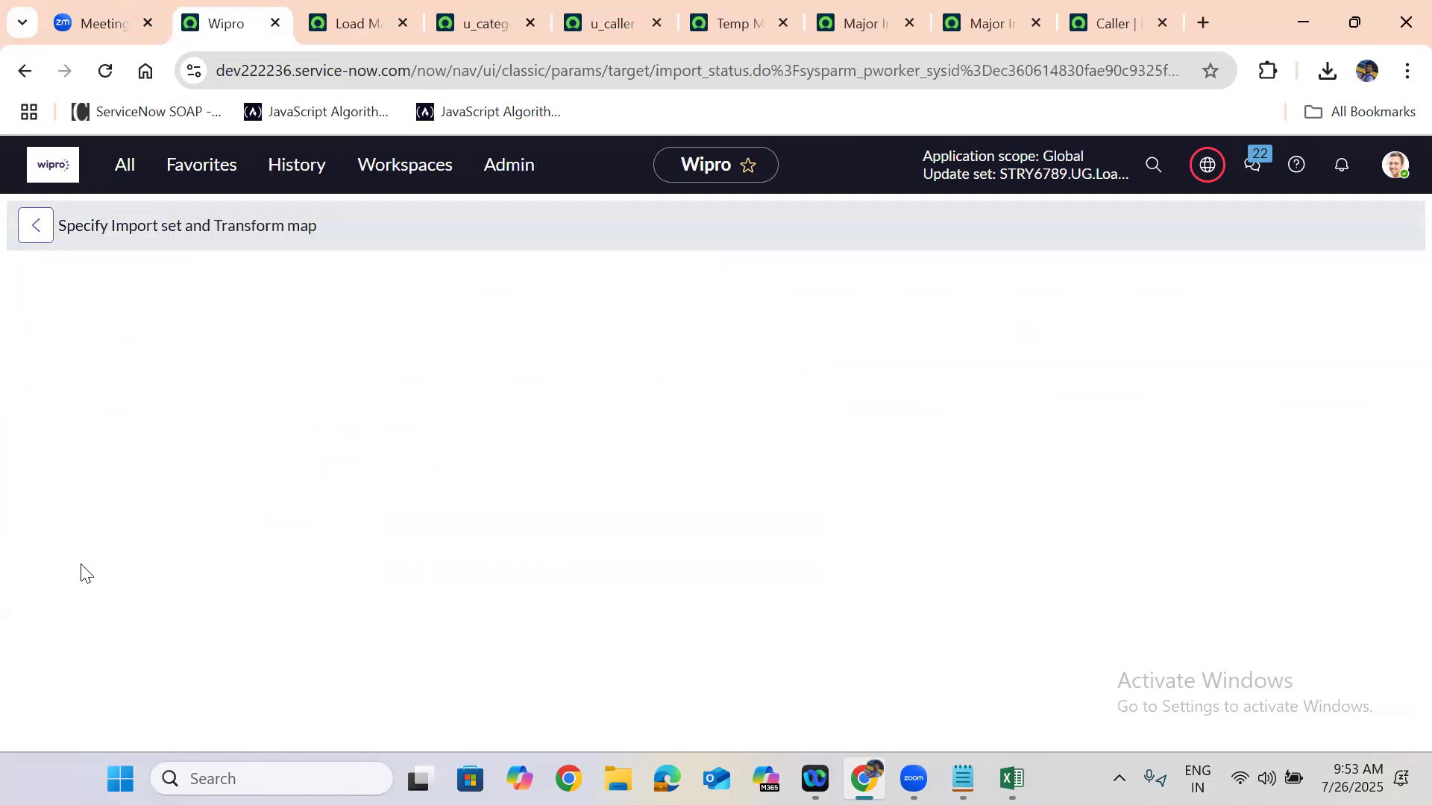
left_click(996, 23)
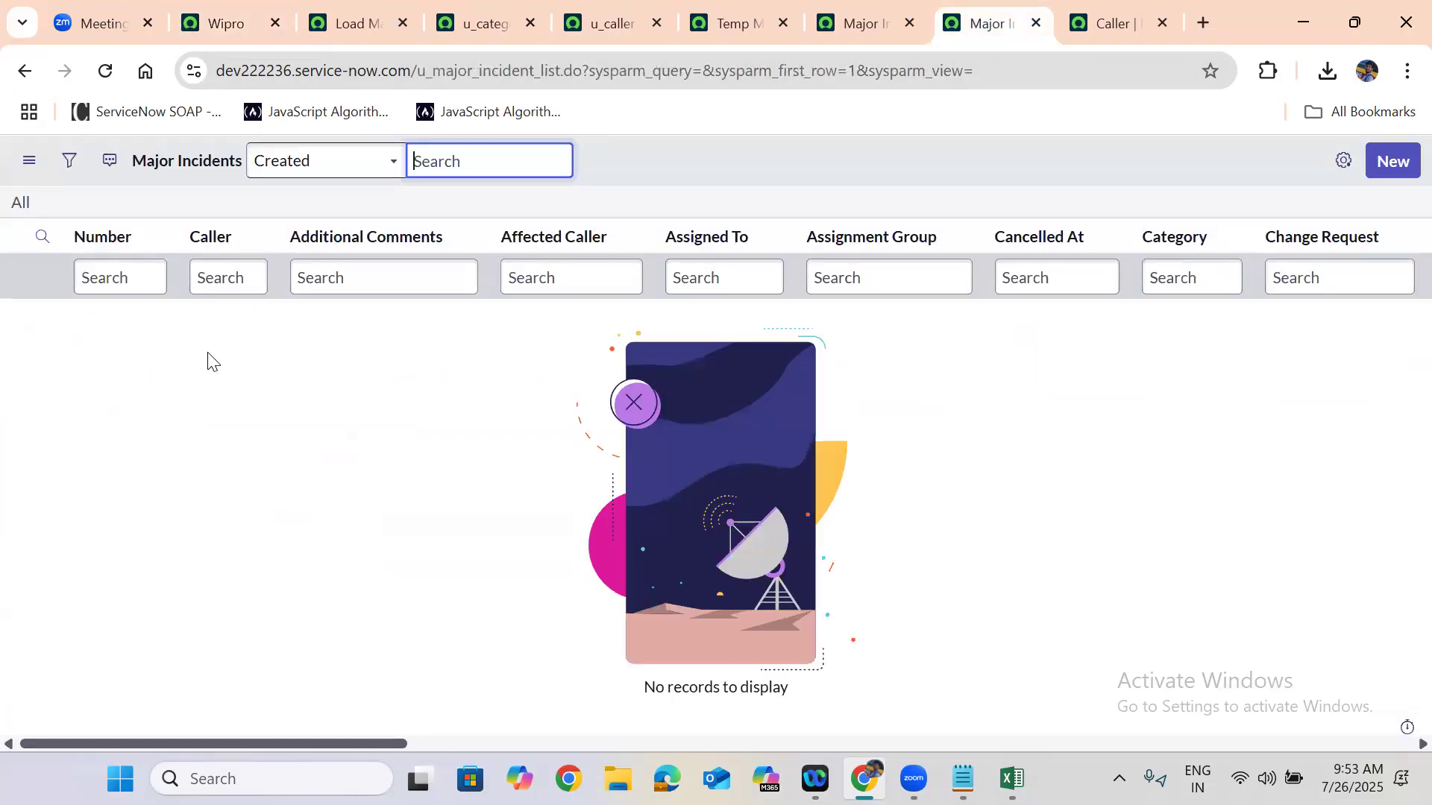
key("ctrl+4")
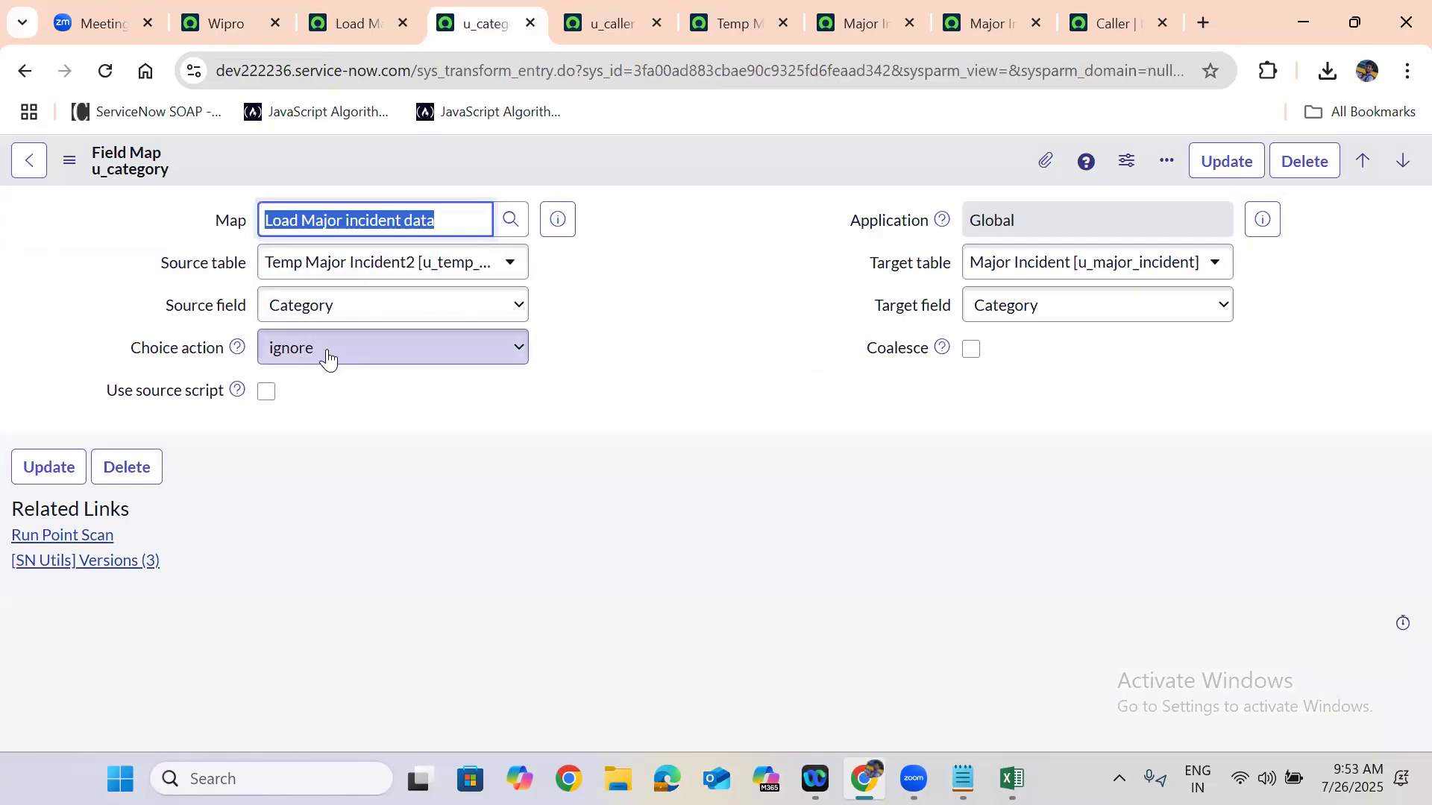
left_click(360, 30)
key("ctrl+2")
left_click(77, 625)
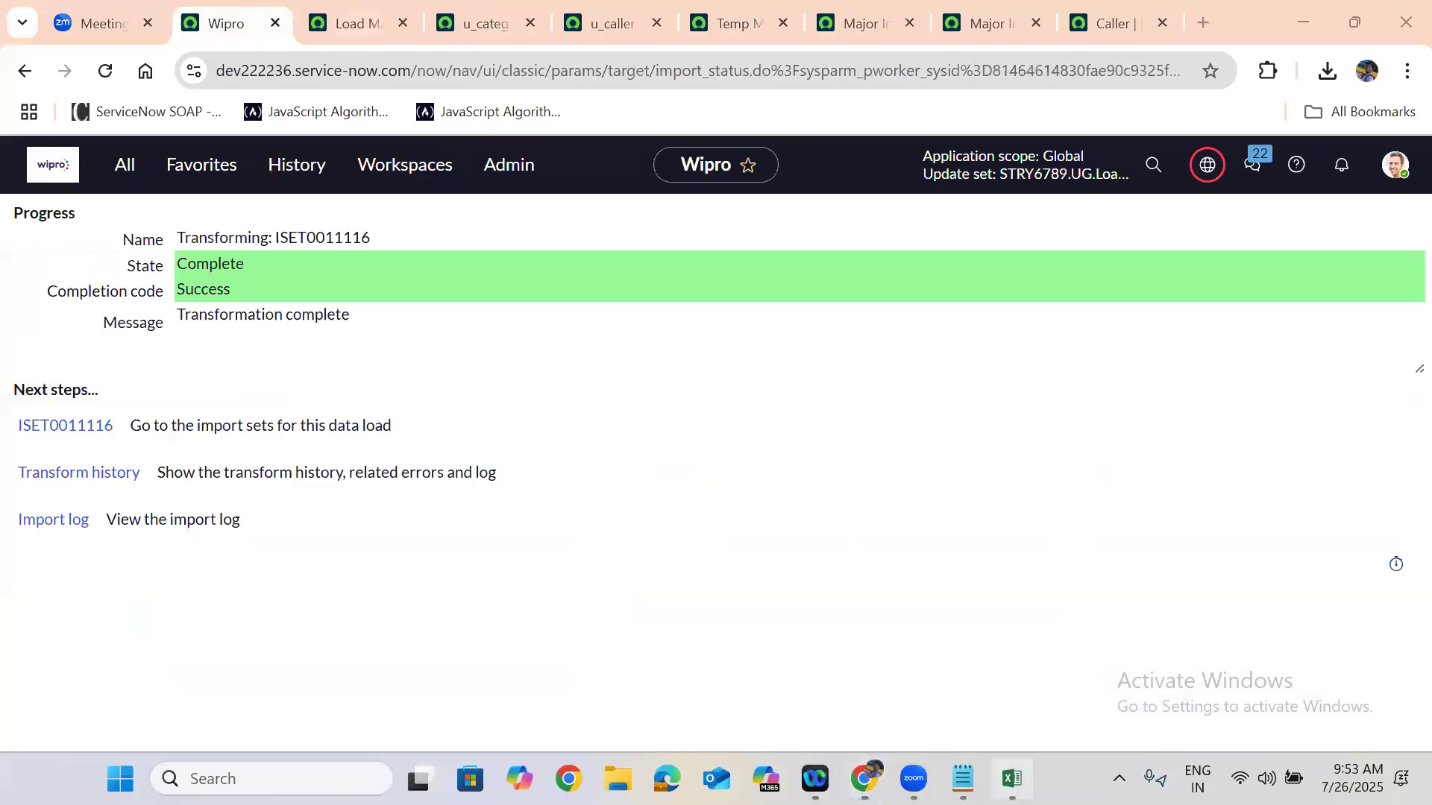
left_click(1012, 778)
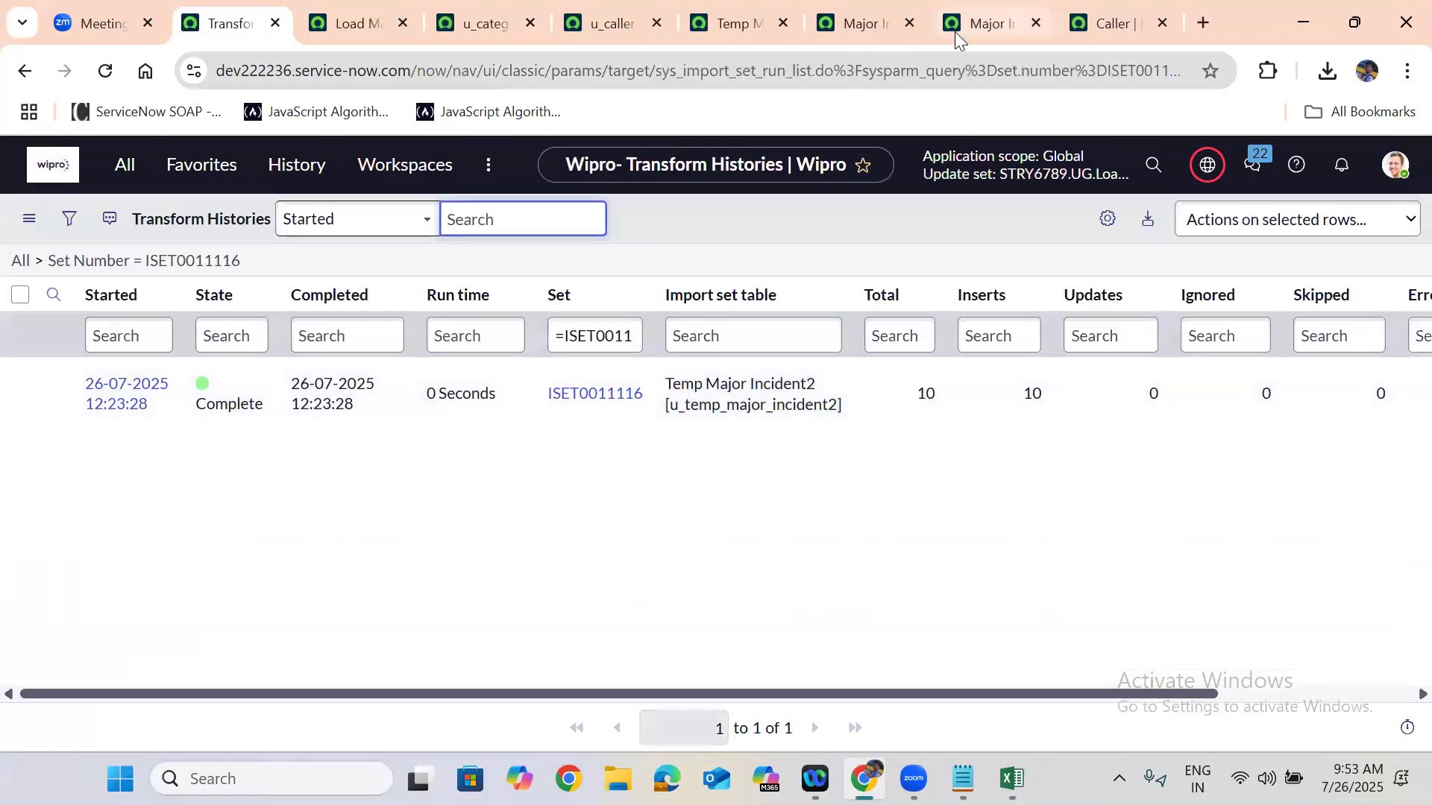
Reload the Major Incidents list to show the ten imported records and open MAJINC0001044 in a new tab
left_click(955, 31)
left_click(19, 204)
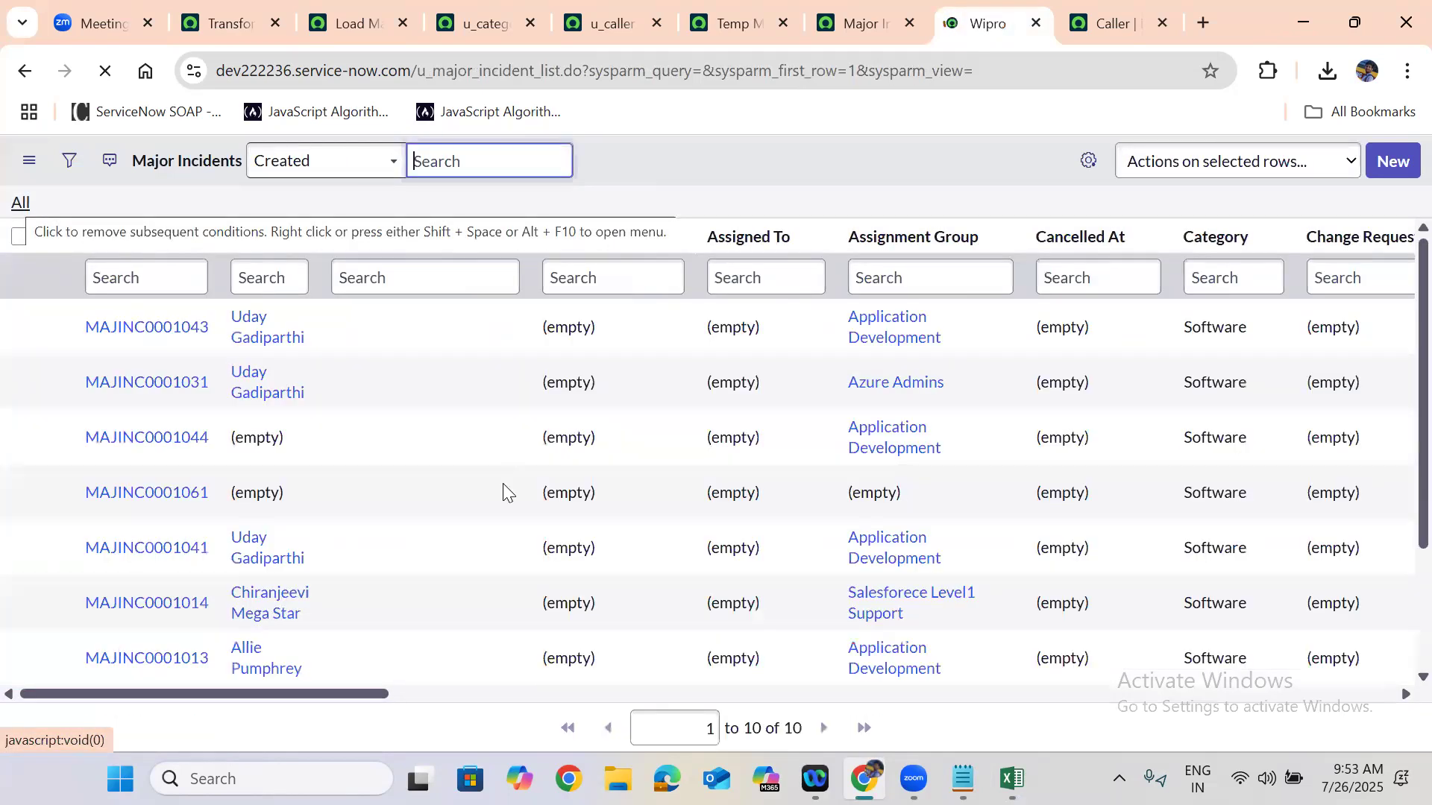
mouse_move(399, 698)
left_mouse_down()
mouse_move(548, 695)
mouse_move(384, 694)
left_mouse_up()
scroll(1396, 333, "left", 2)
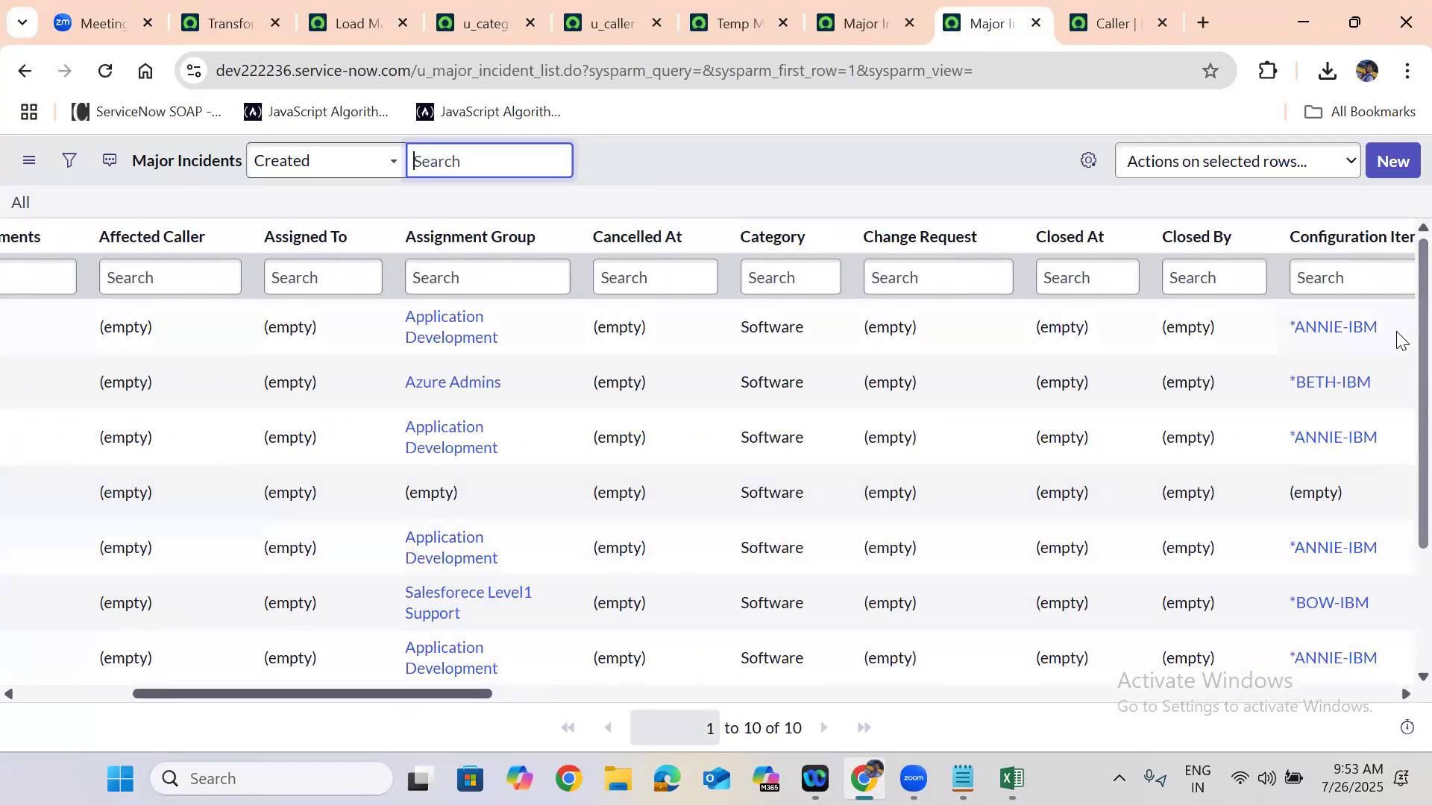
scroll(1396, 501, "down", 3)
scroll(1399, 261, "up", 3)
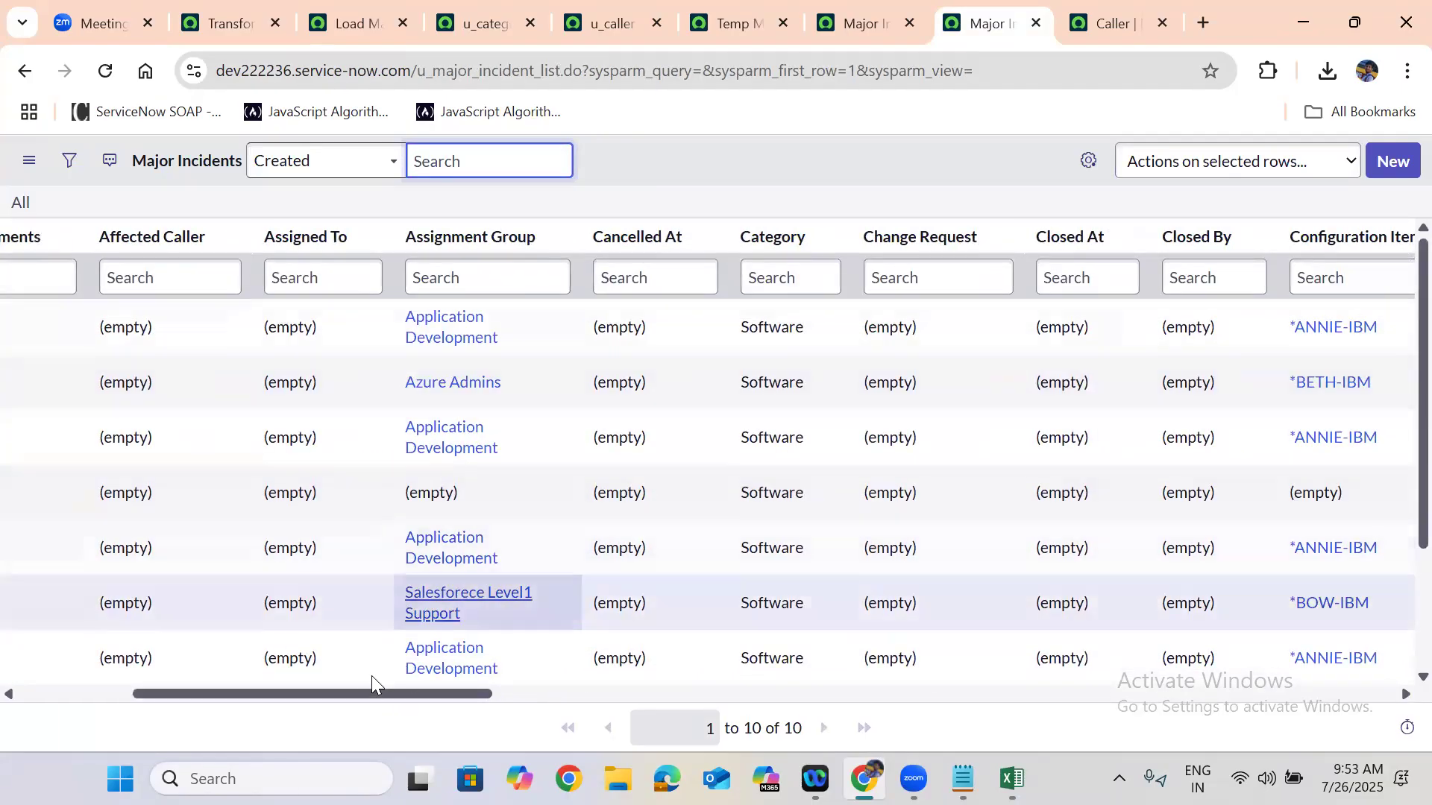
left_click_drag(162, 694, 13, 686)
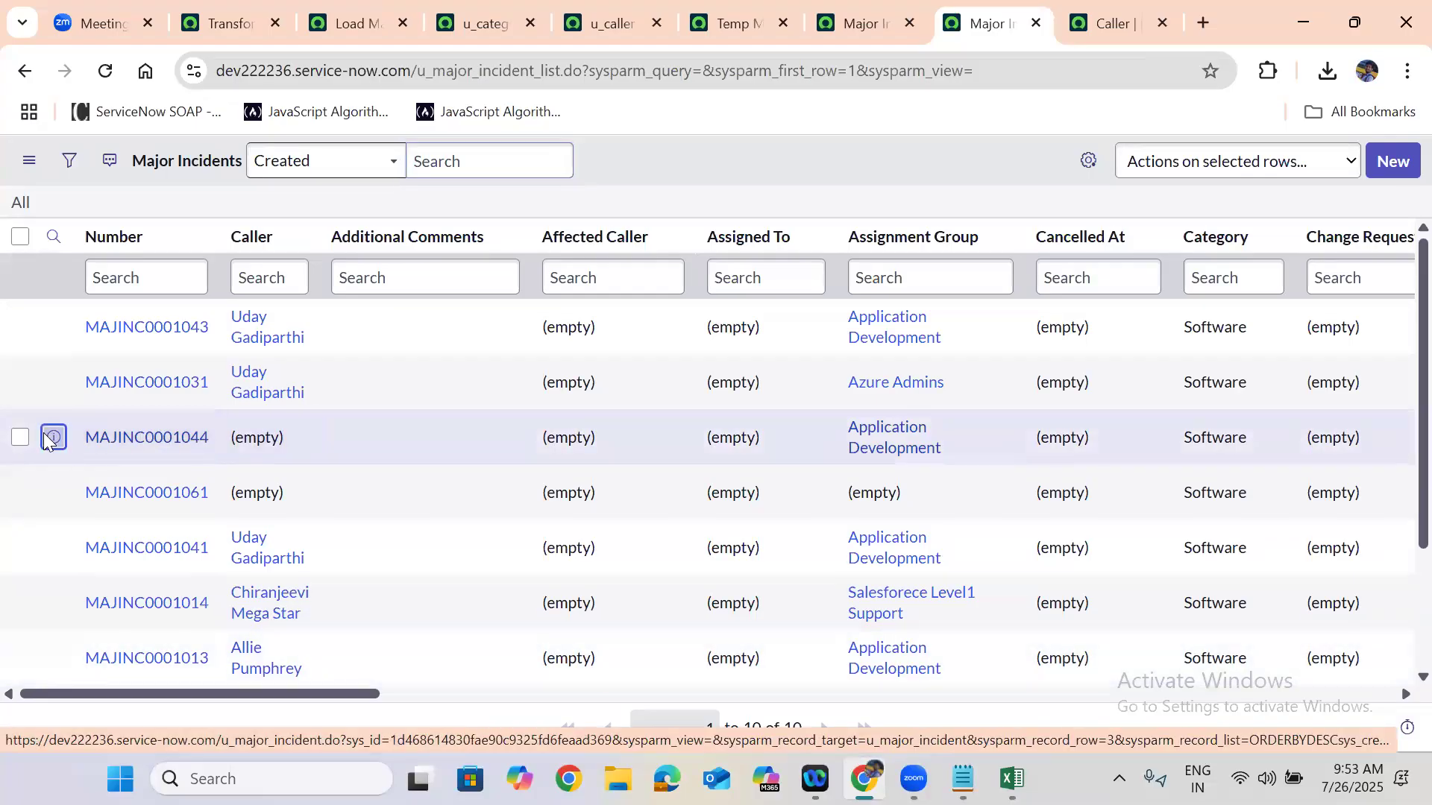
right_click(53, 437)
left_click(144, 462)
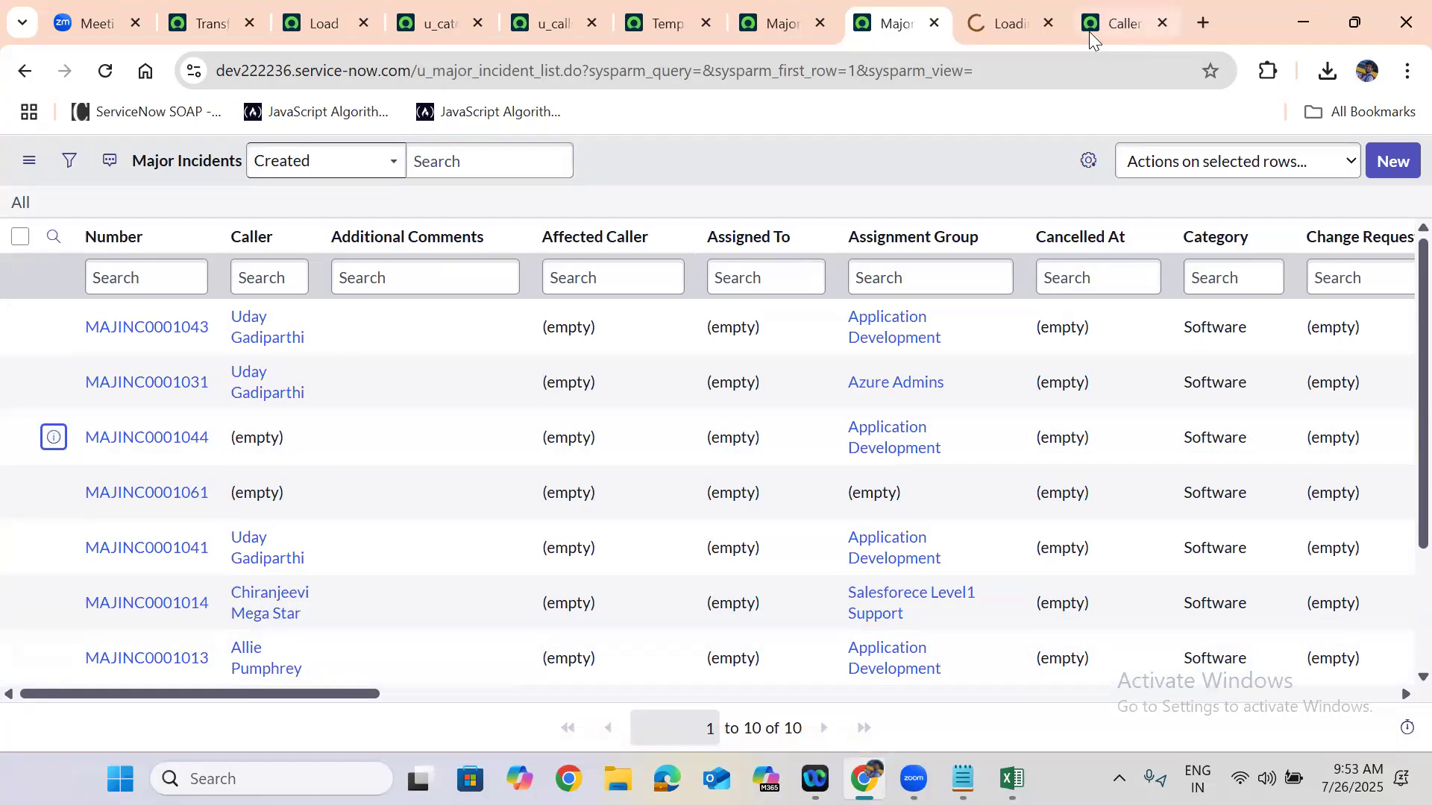
In MAJINC0001044, check that the Category field's dictionary default value is 'software', then close that tab
left_click(1004, 23)
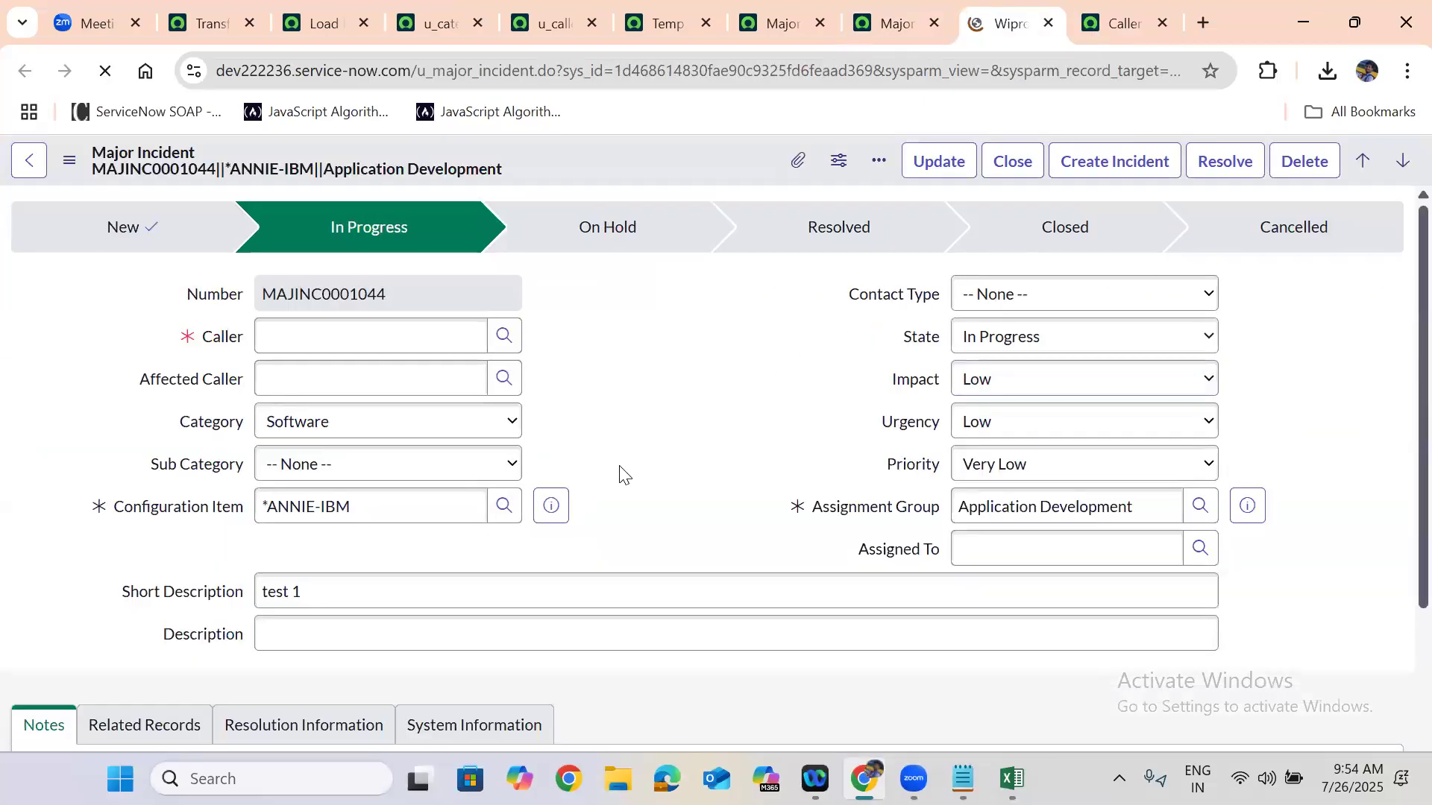
right_click(207, 428)
left_click(294, 462)
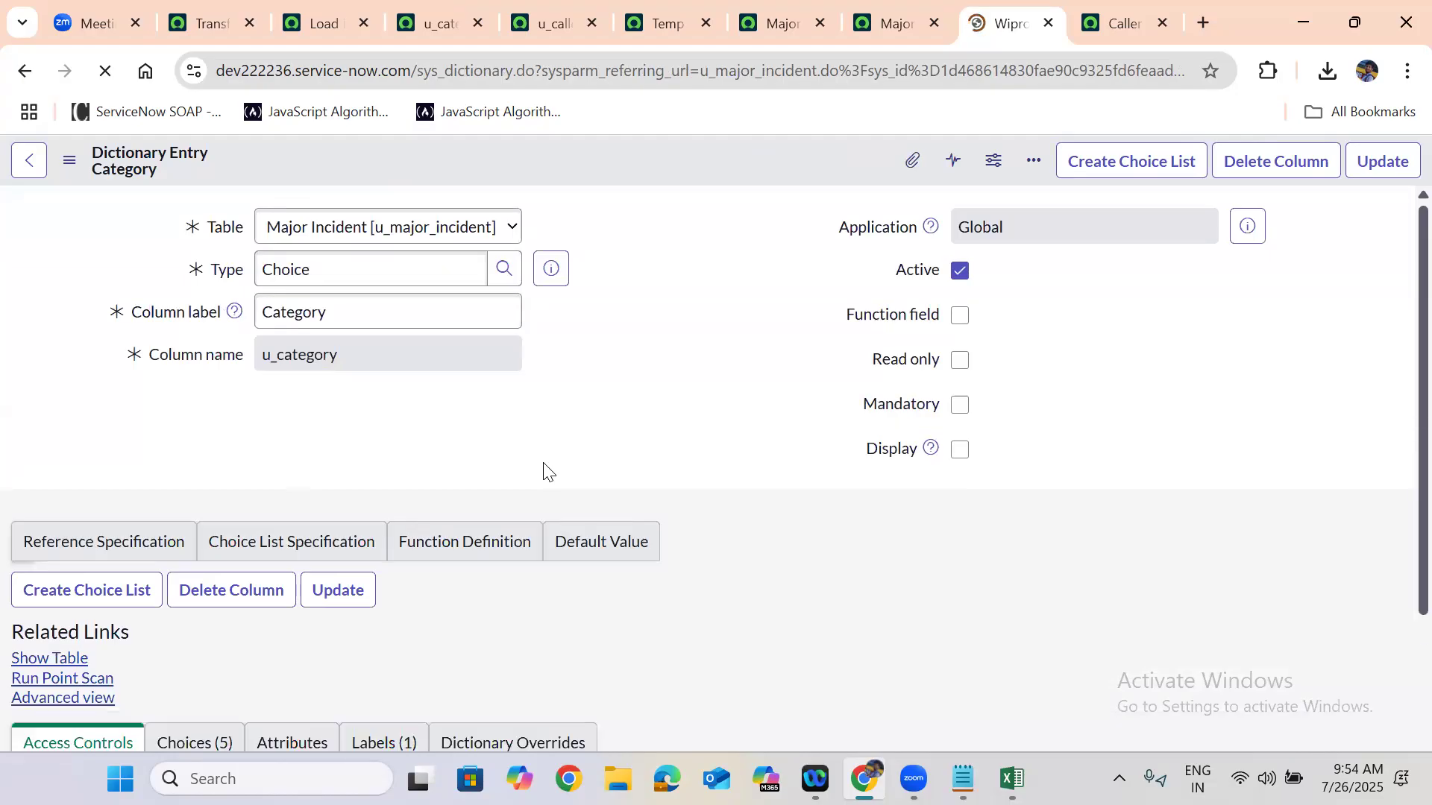
left_click(267, 643)
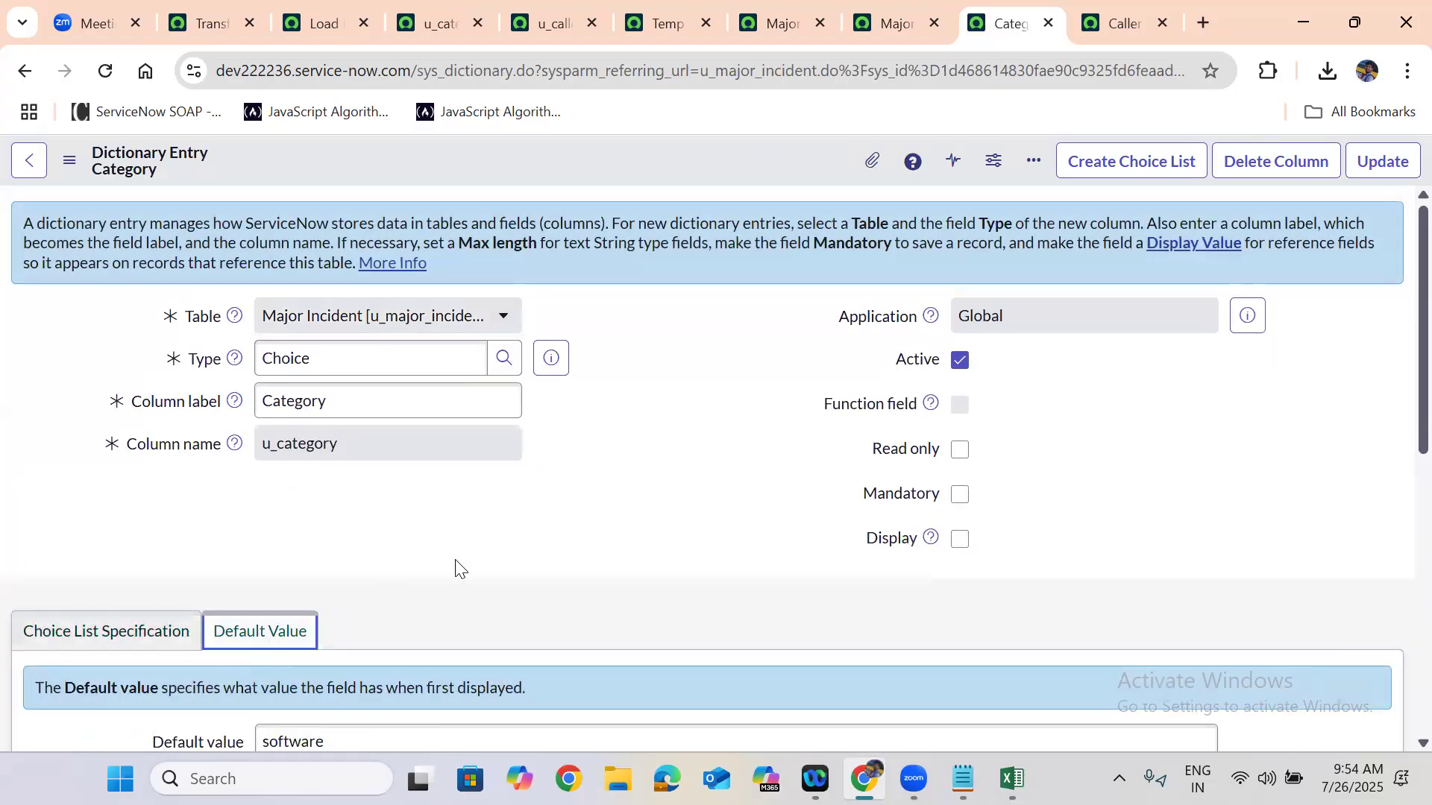
scroll(458, 569, "down", 2)
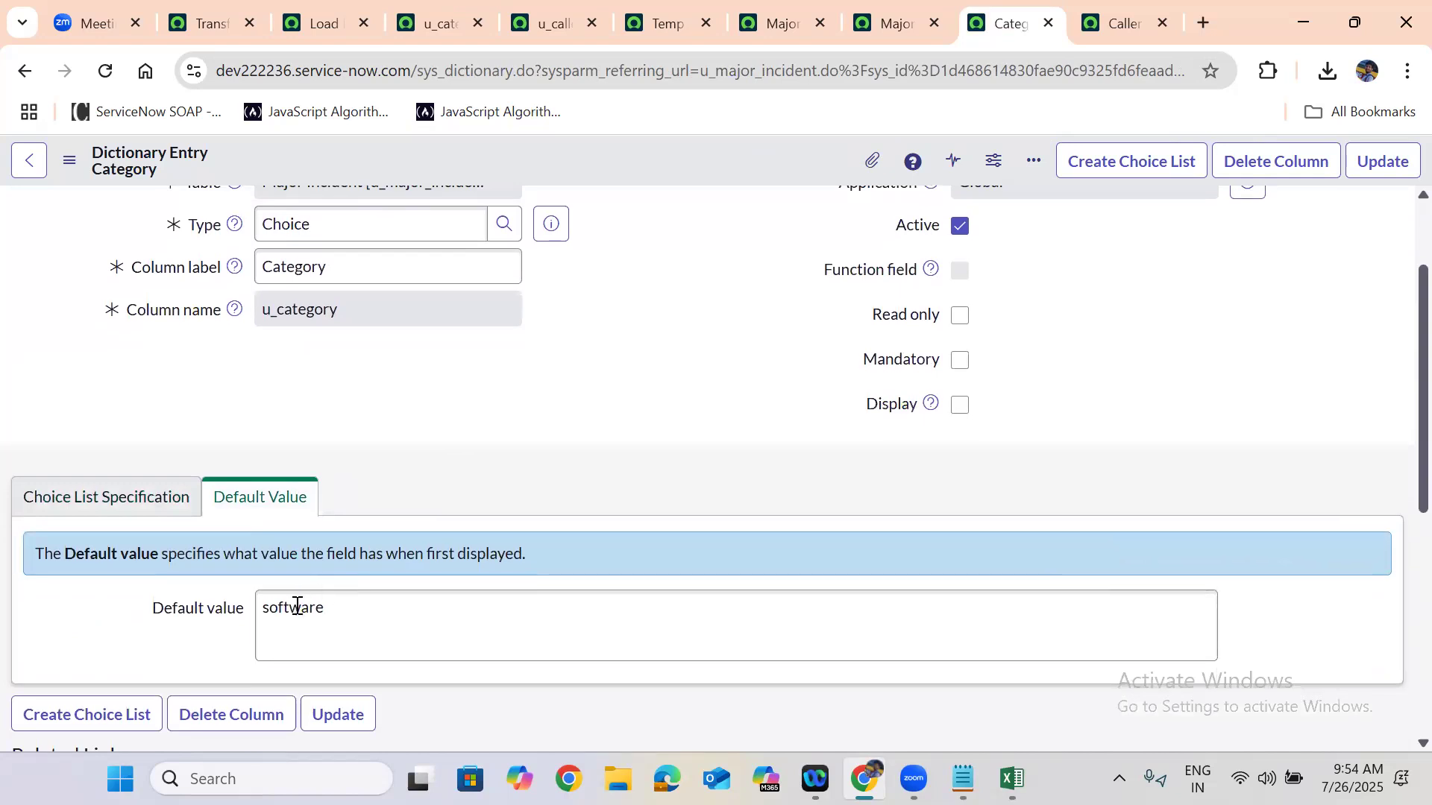
double_click(286, 617)
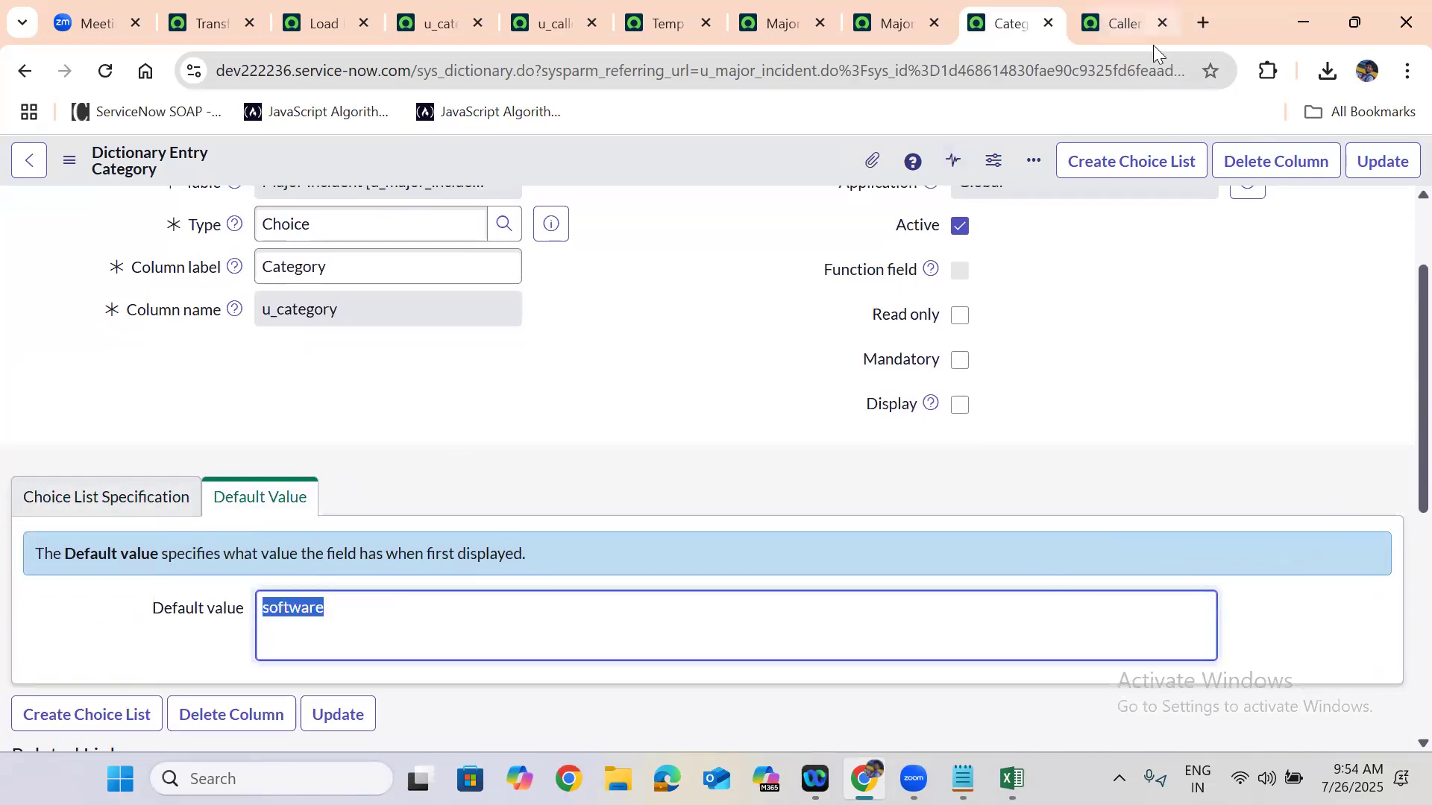
key("ctrl+w")
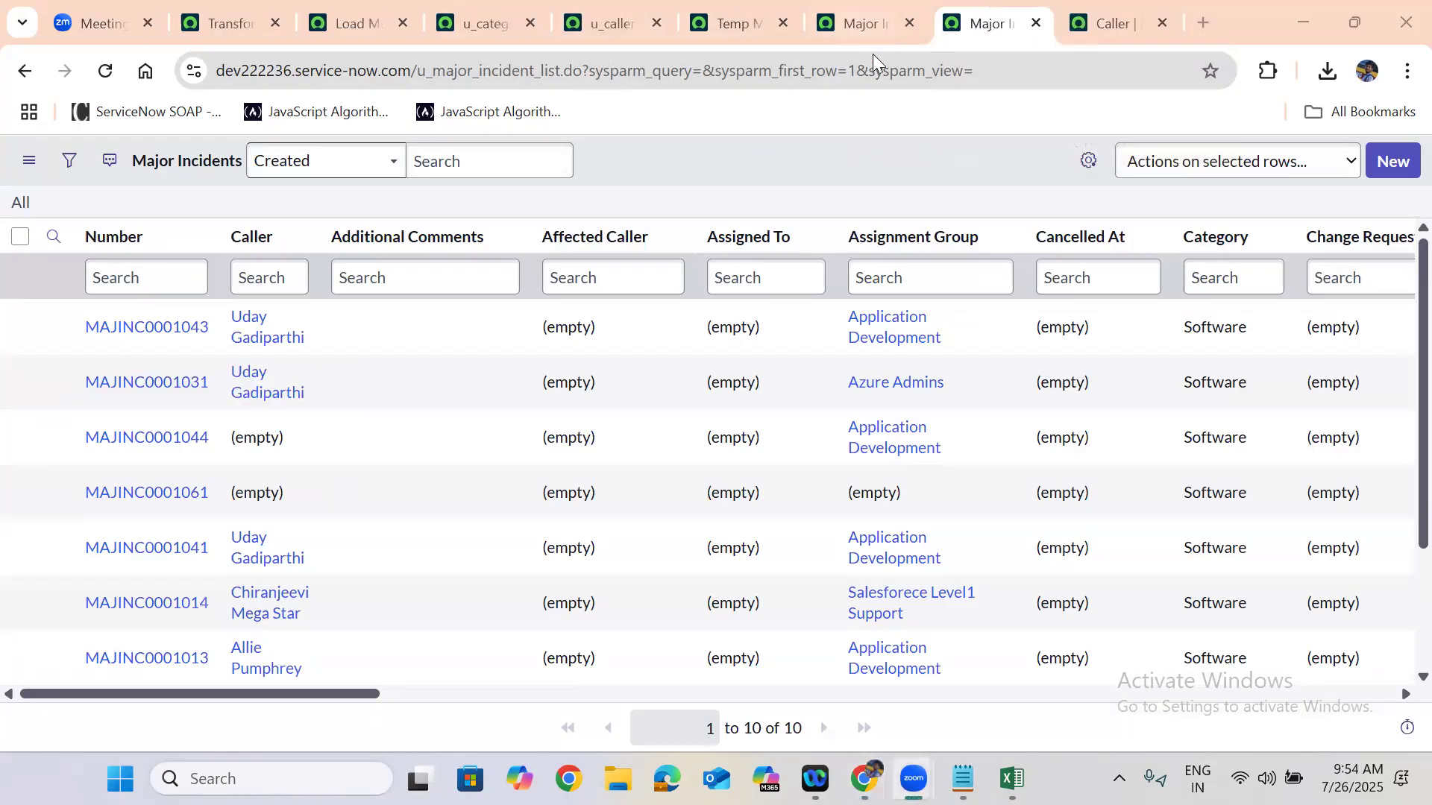
Reload the Major Incidents list and select the MAJINC0001044 row in the Excel spreadsheet
left_click(20, 204)
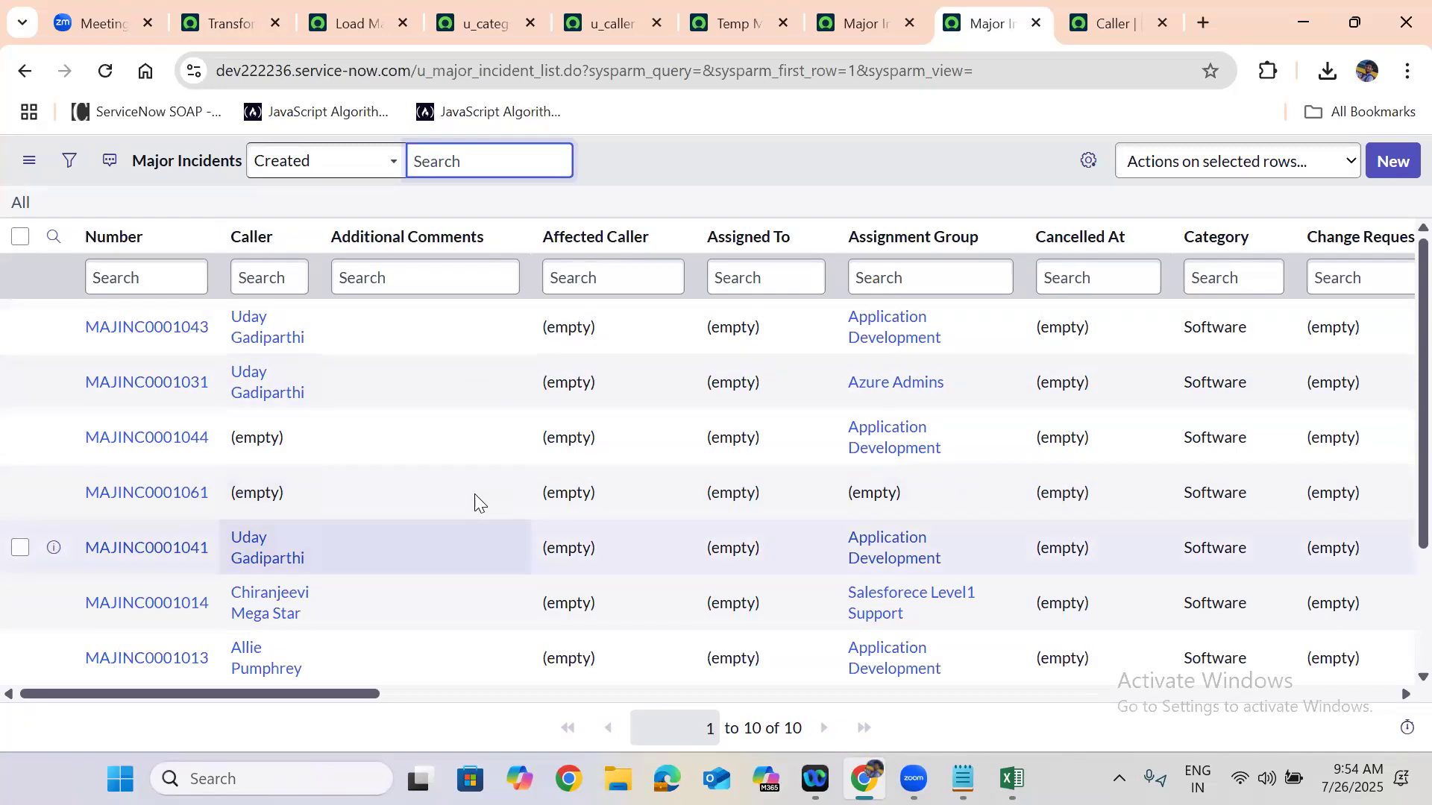
left_click(1013, 777)
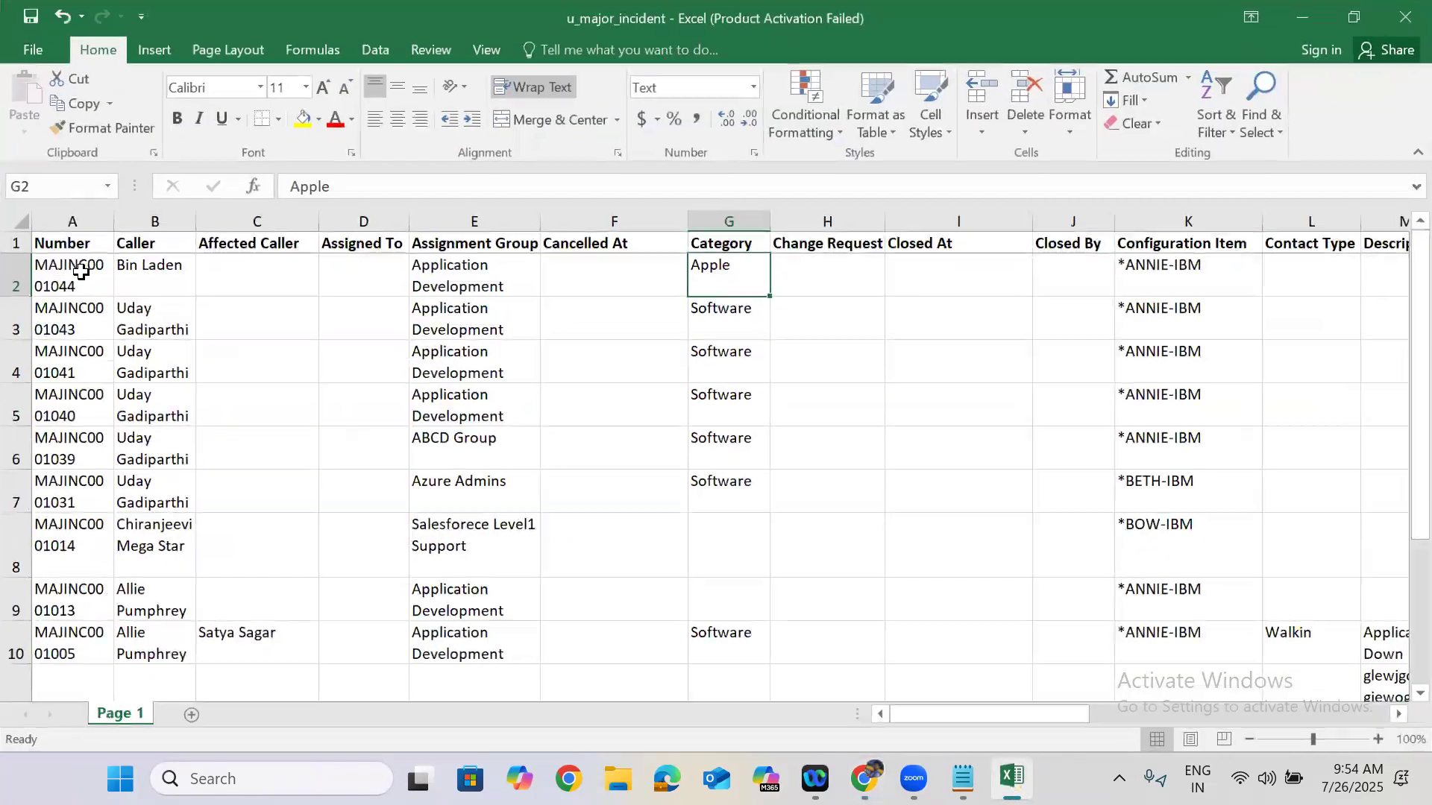
left_click(80, 272)
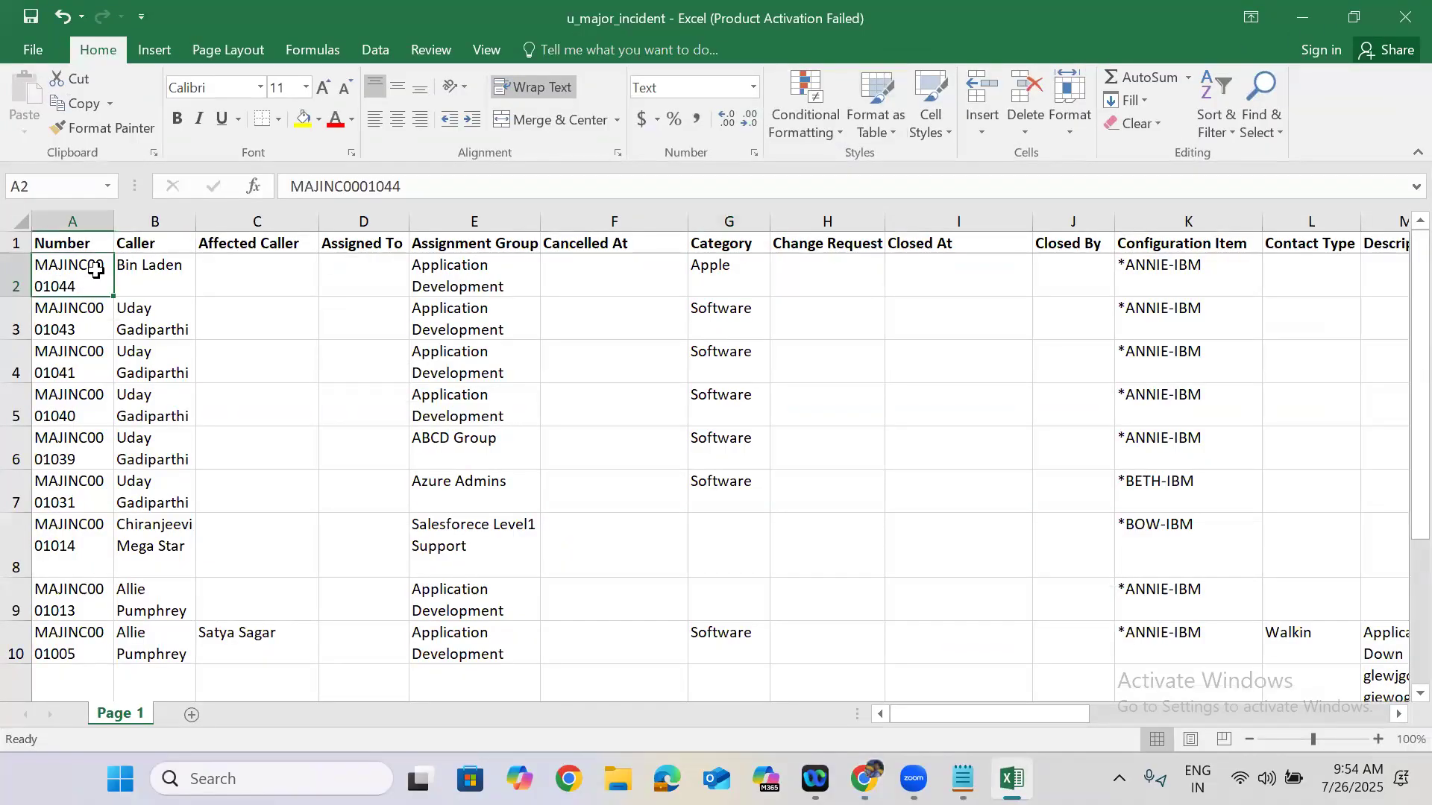
left_click(16, 276)
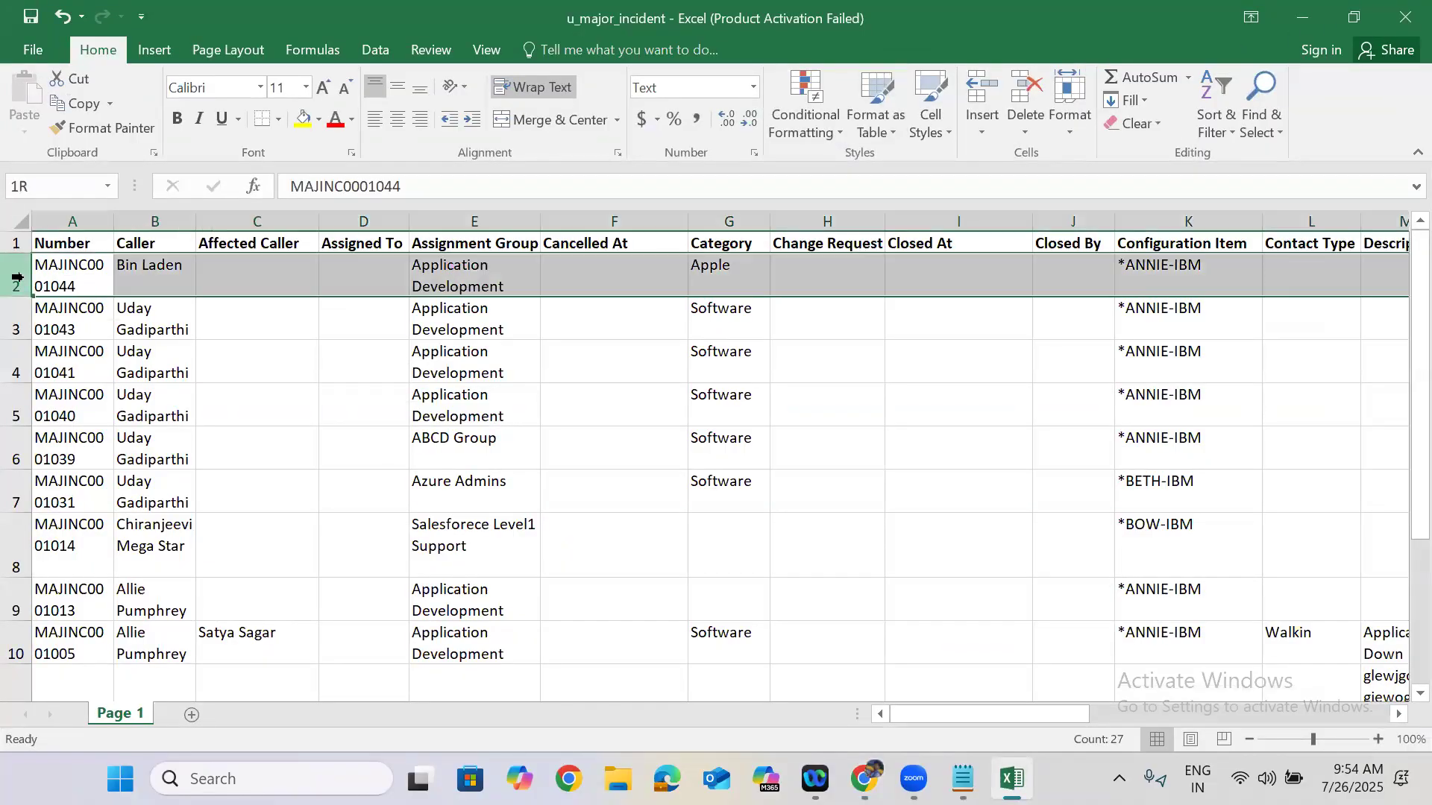
Compare MAJINC0001044 in the incident list with Excel, then hide Excel and return to Transform Histories
left_click(1304, 19)
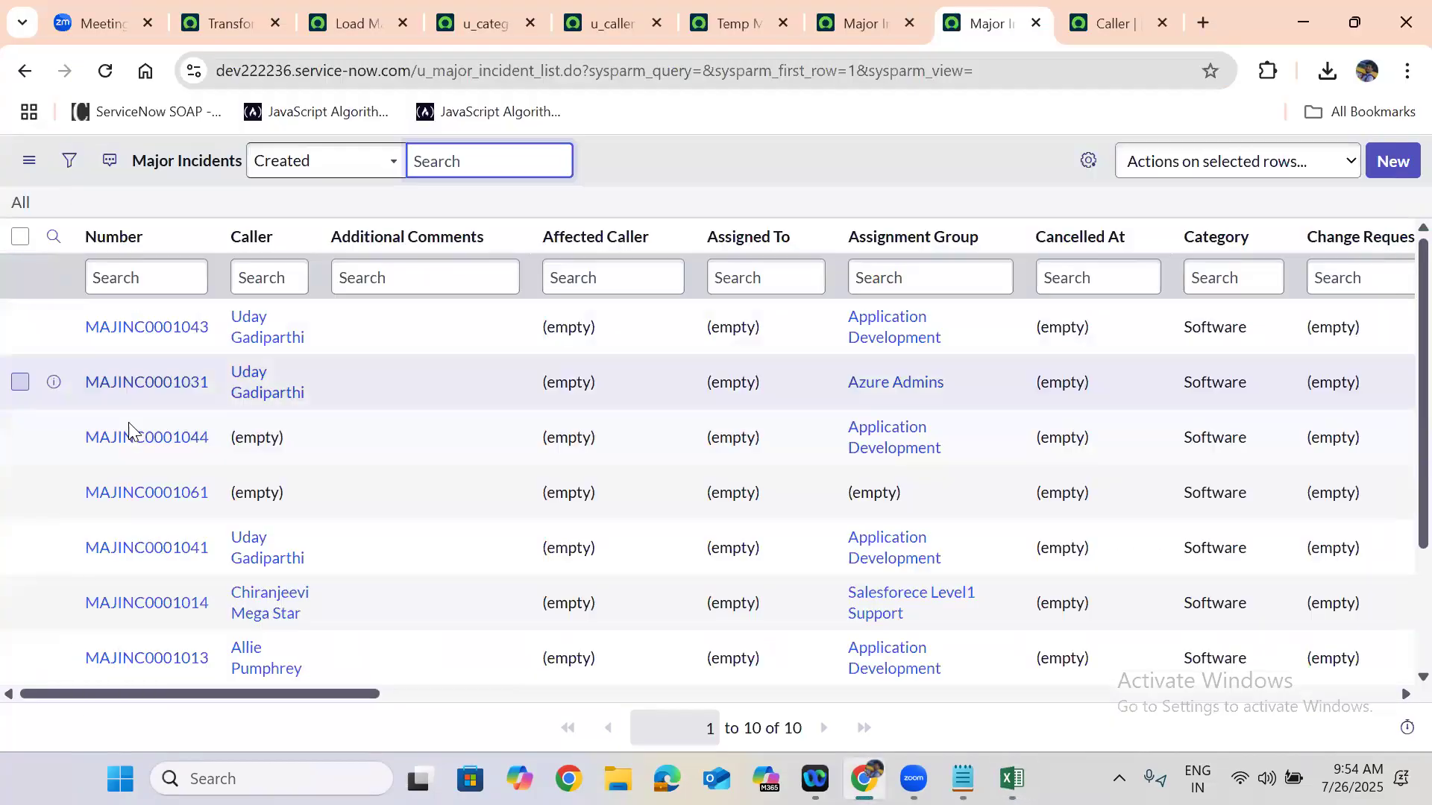
left_click(20, 437)
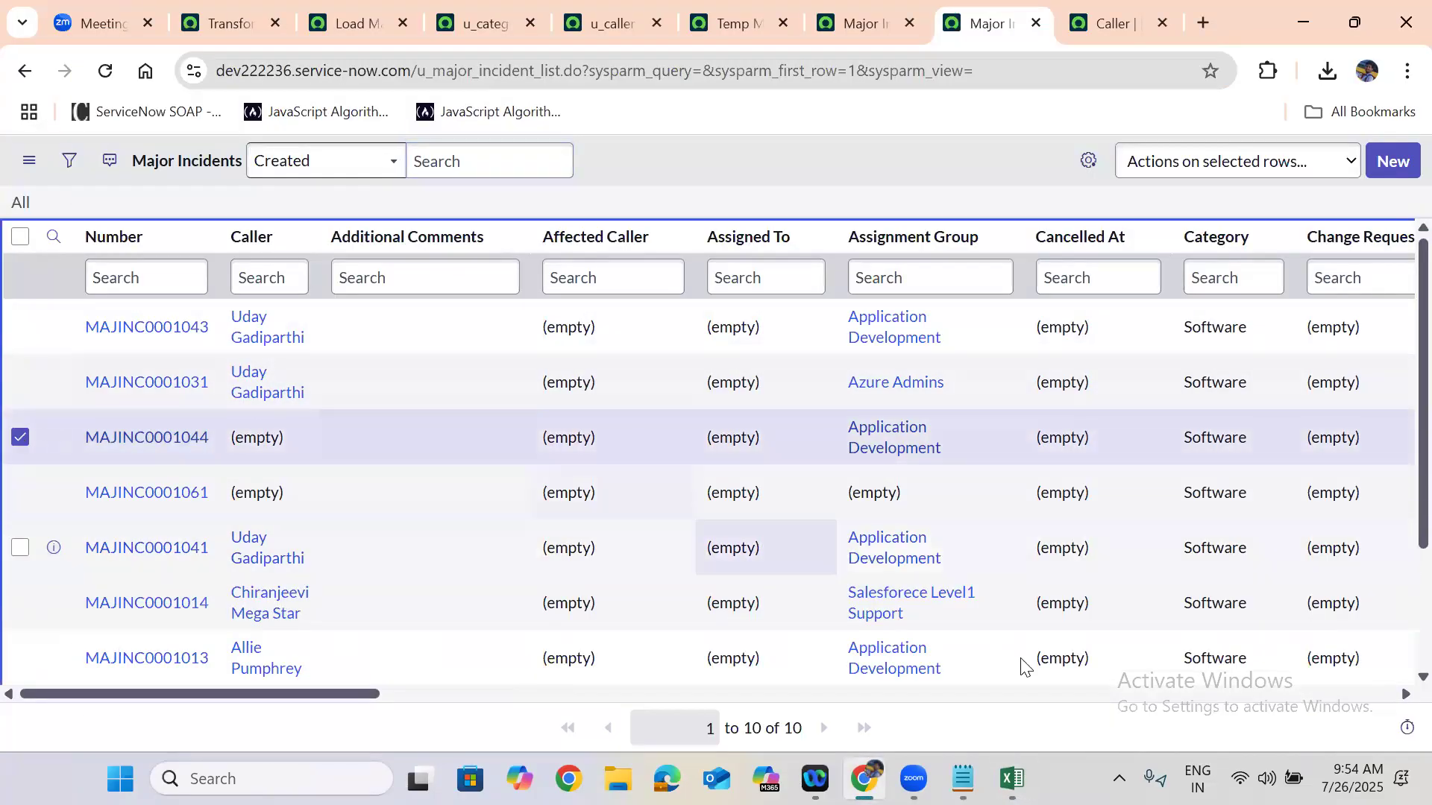
left_click(1011, 779)
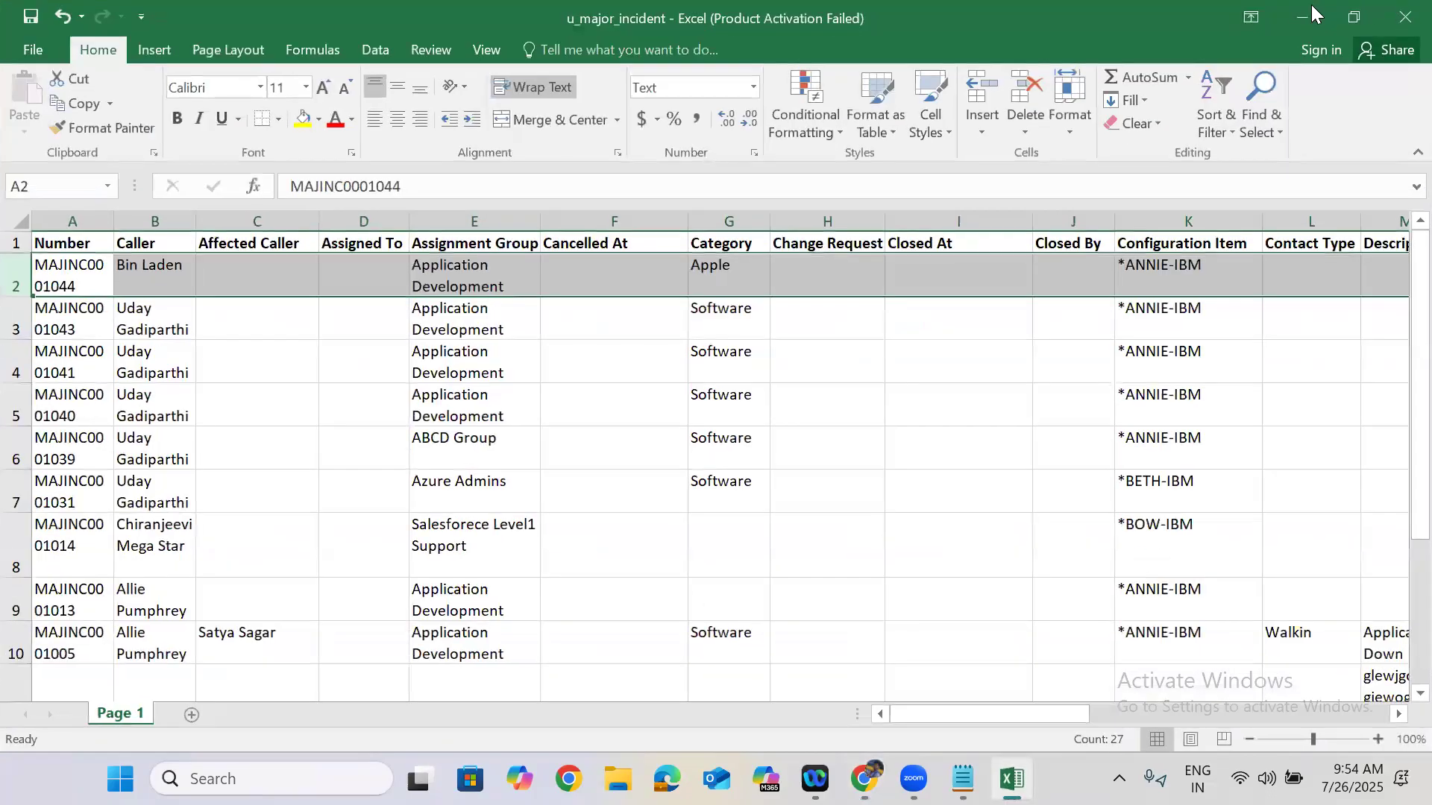
left_click(1314, 13)
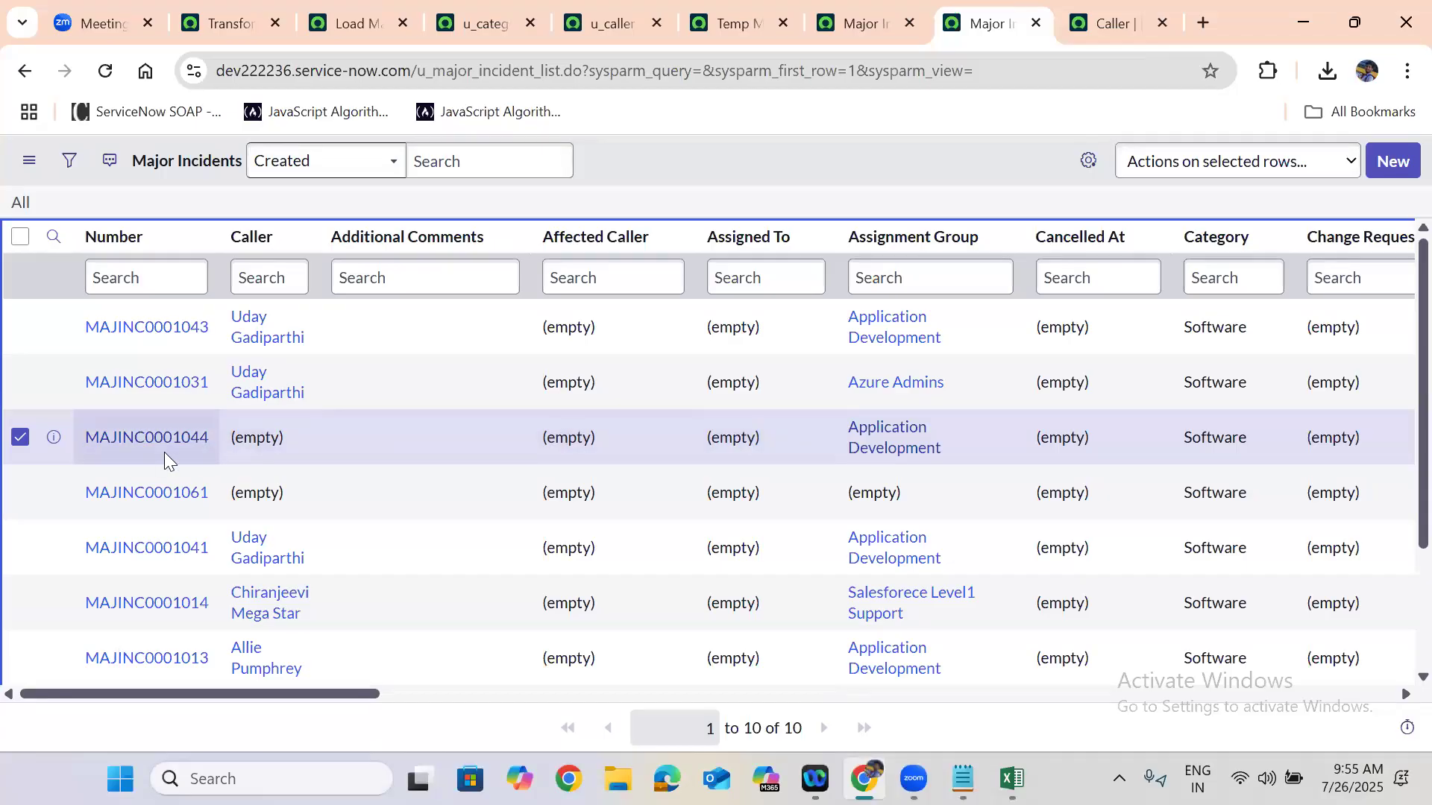
left_click(217, 16)
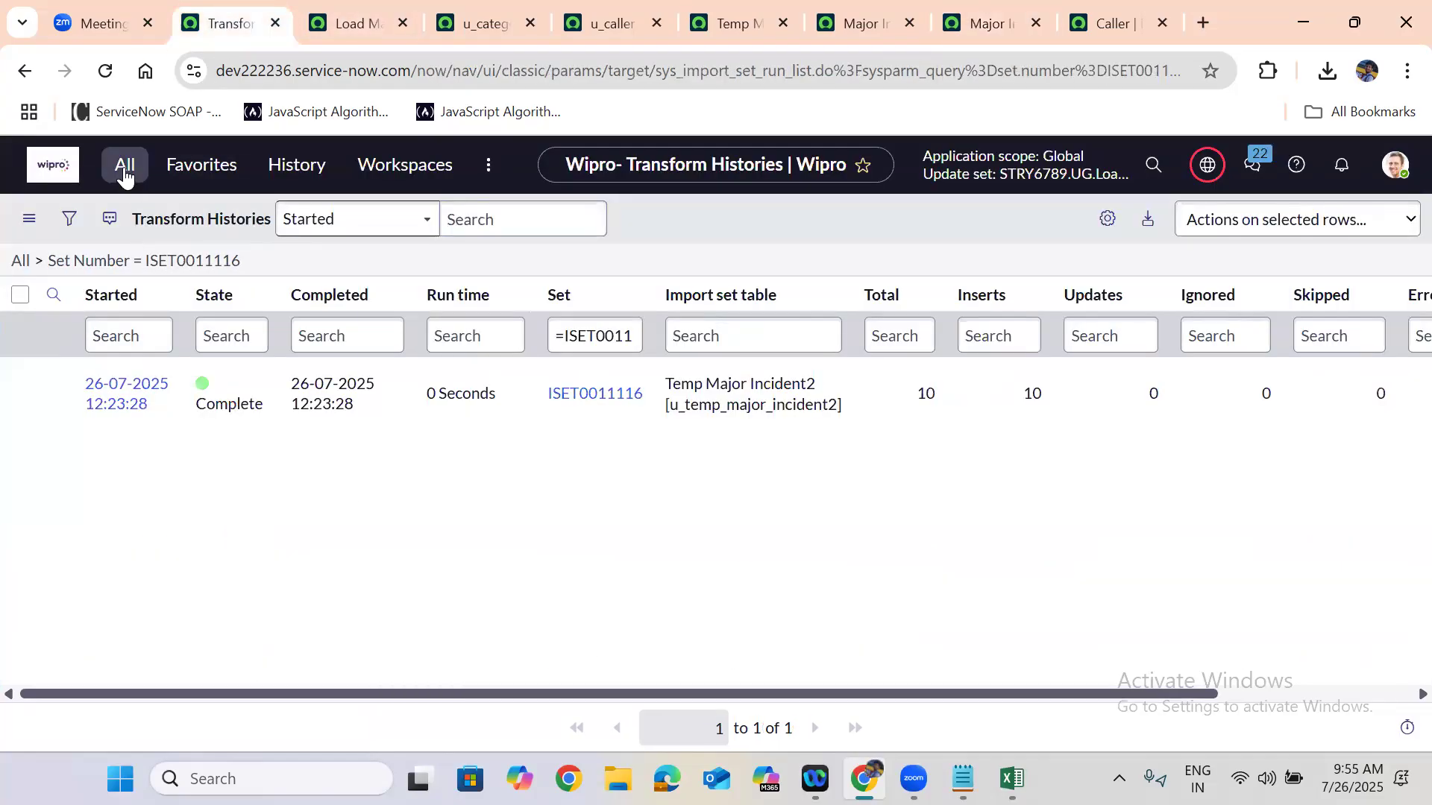
Load the u_major_incident spreadsheet into the existing Temp Major Incident2 table via Load Data
left_click(125, 165)
left_click(102, 432)
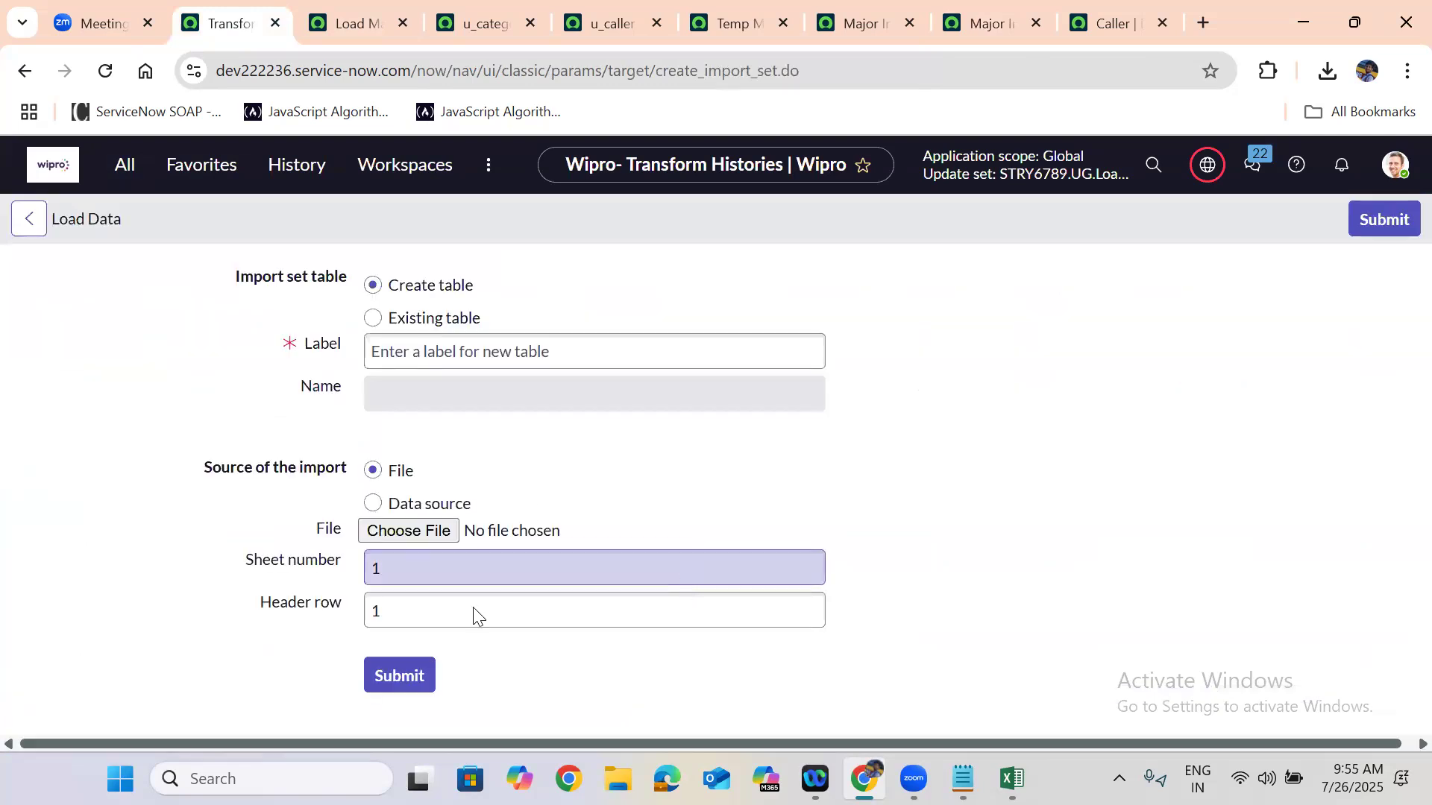
left_click(425, 486)
left_click(295, 209)
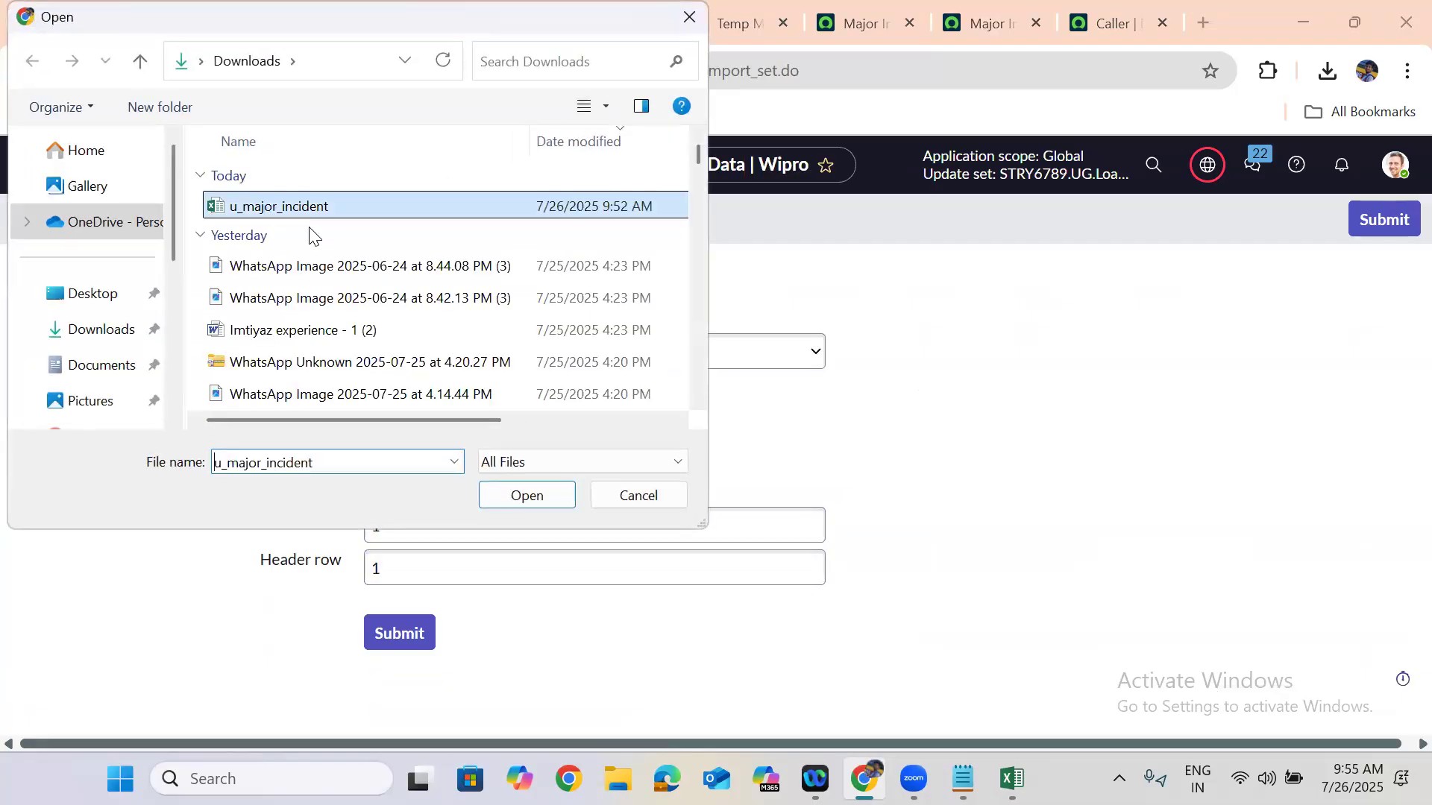
left_click(525, 495)
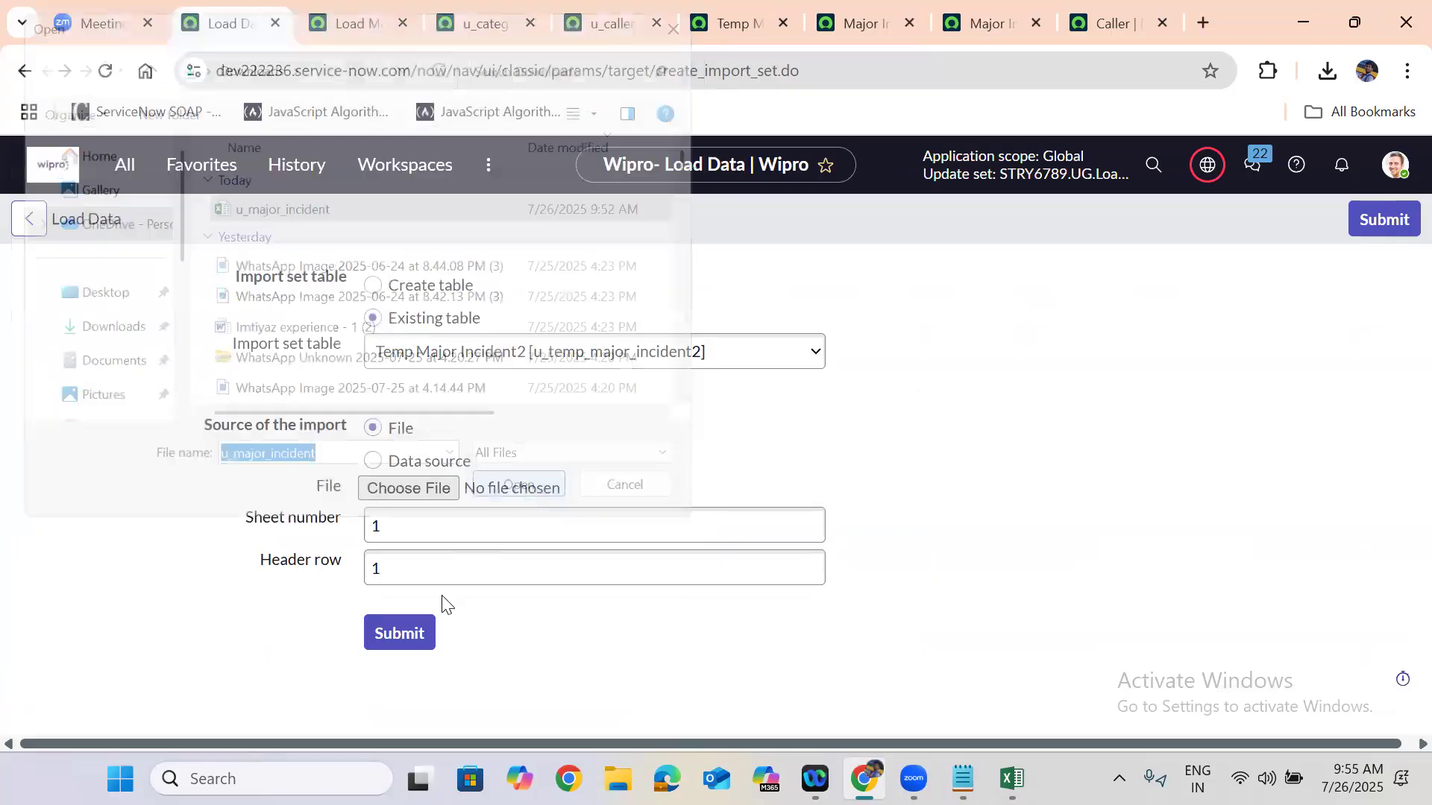
left_click(415, 631)
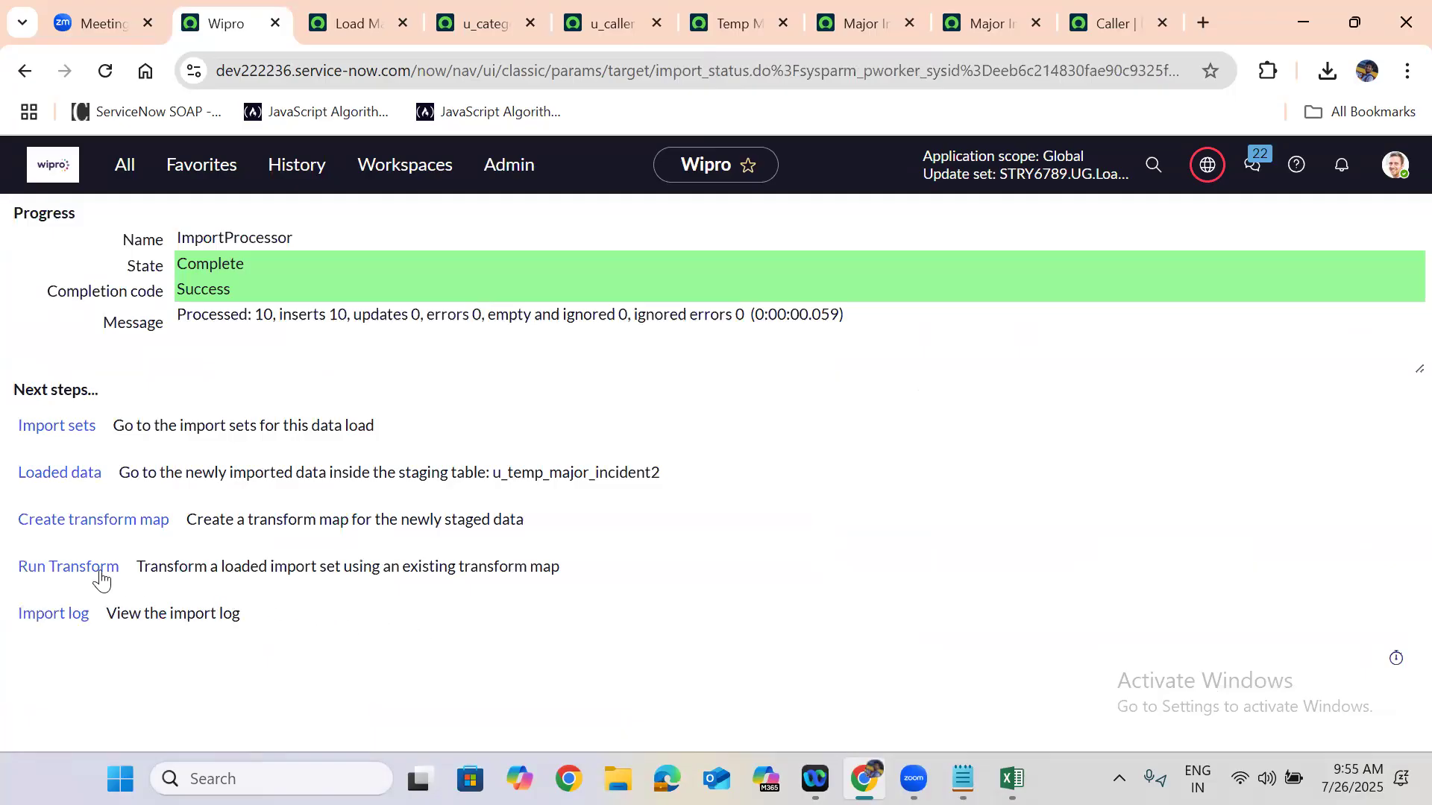
Run the Load Major incident data transform, check ISET0011117's history, and view the Major Incidents list
left_click(50, 573)
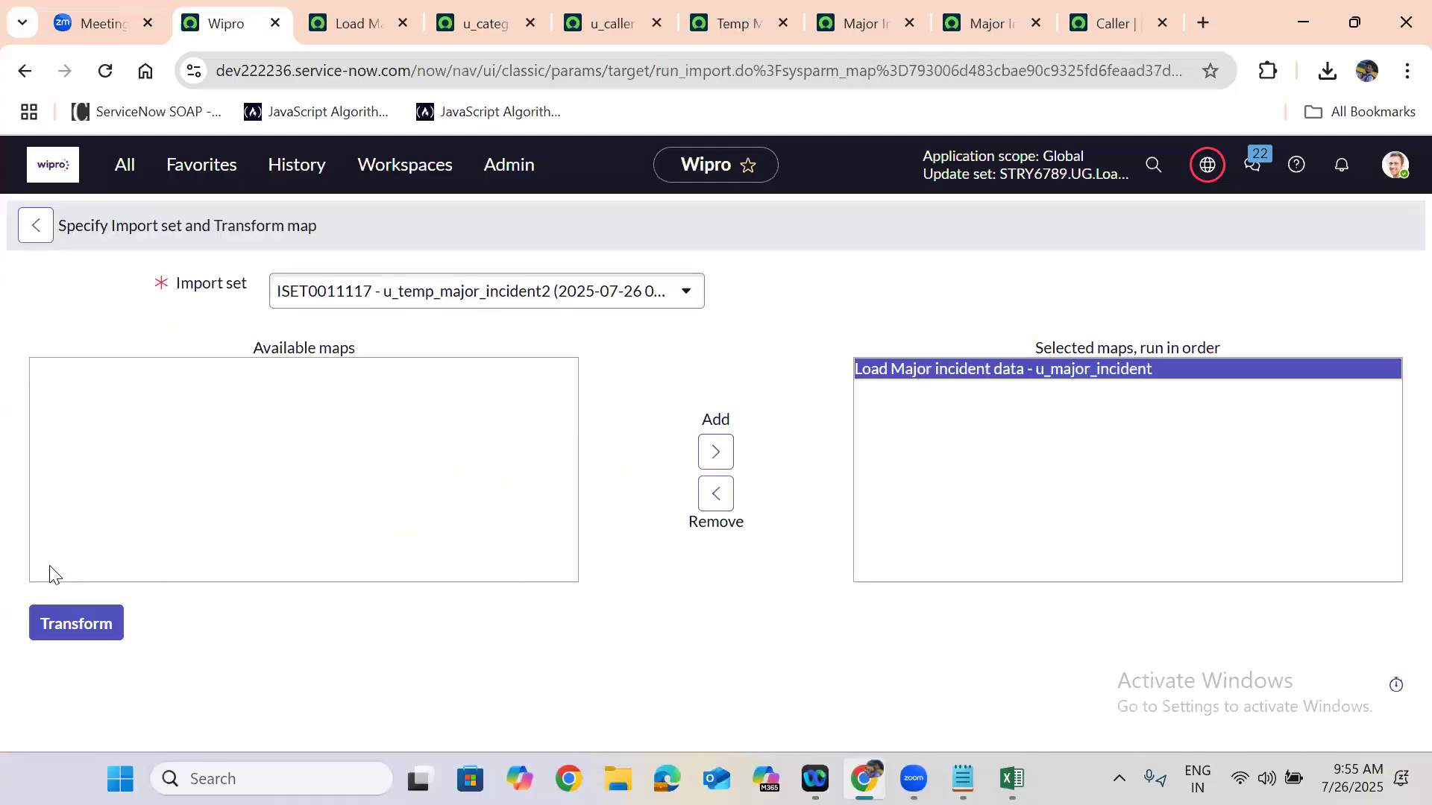
left_click(70, 624)
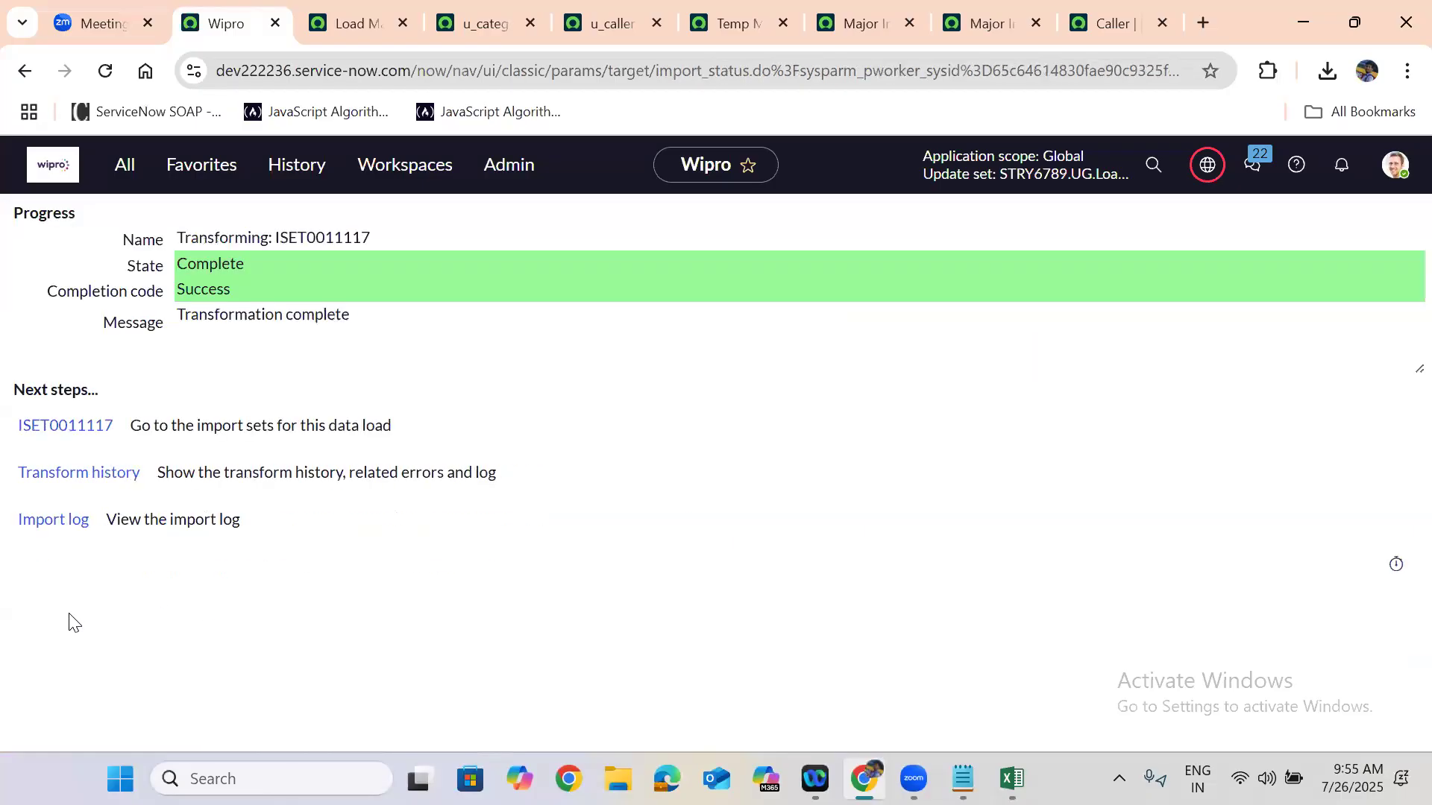
left_click(80, 474)
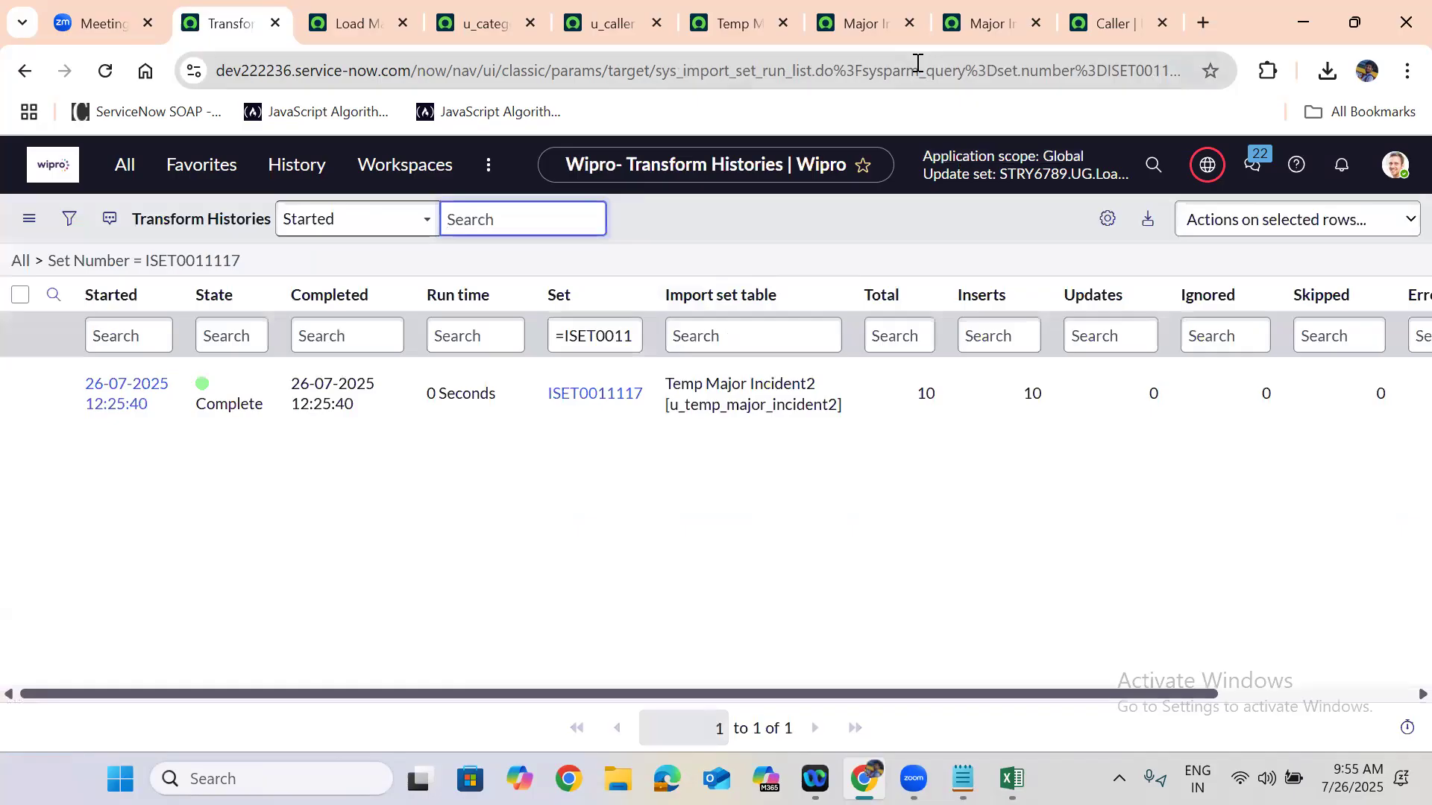
left_click(972, 27)
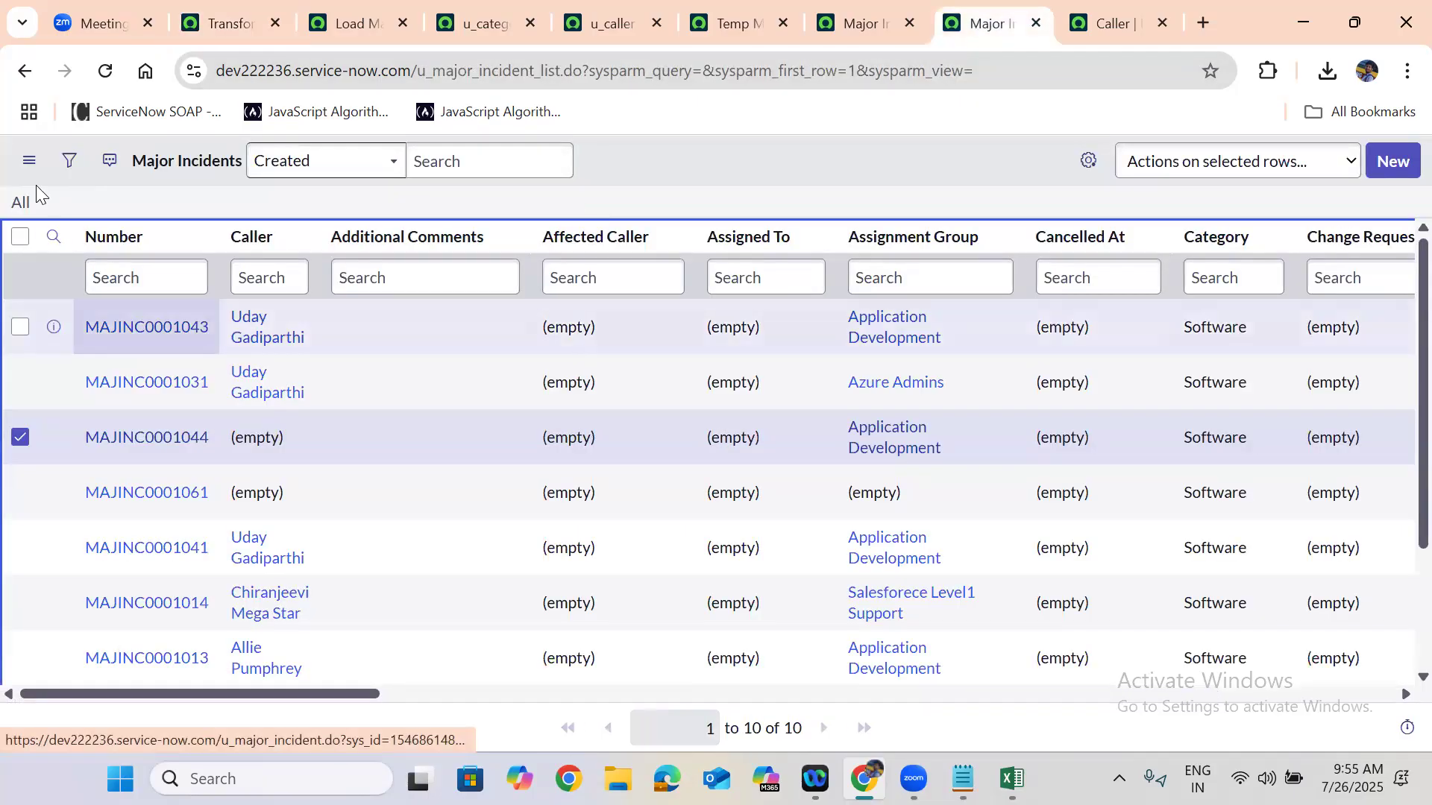
Reload Major Incidents, filter to MAJINC0001044 to reveal its two duplicates, then return to Transform Histories
left_click(21, 202)
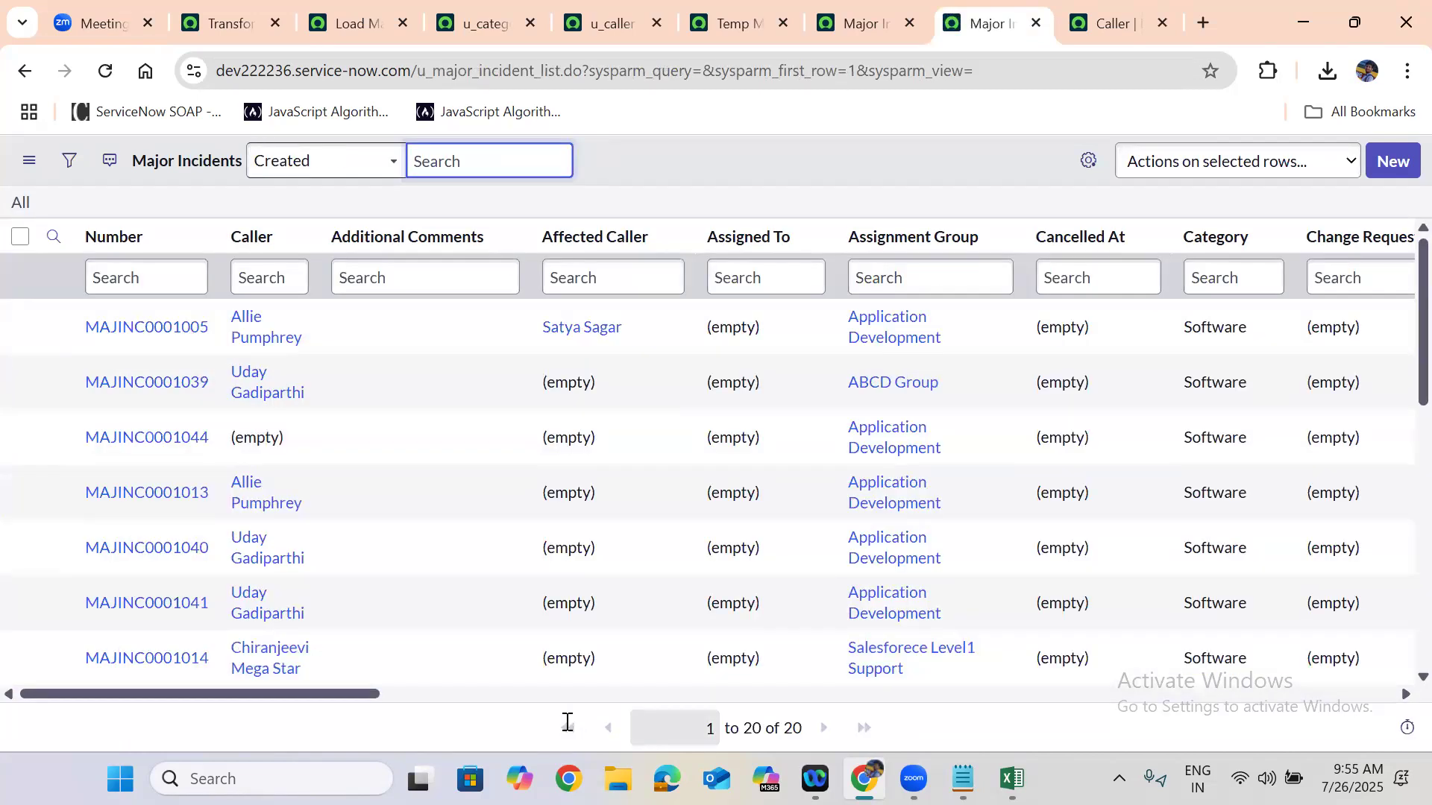
right_click(162, 447)
left_click(215, 458)
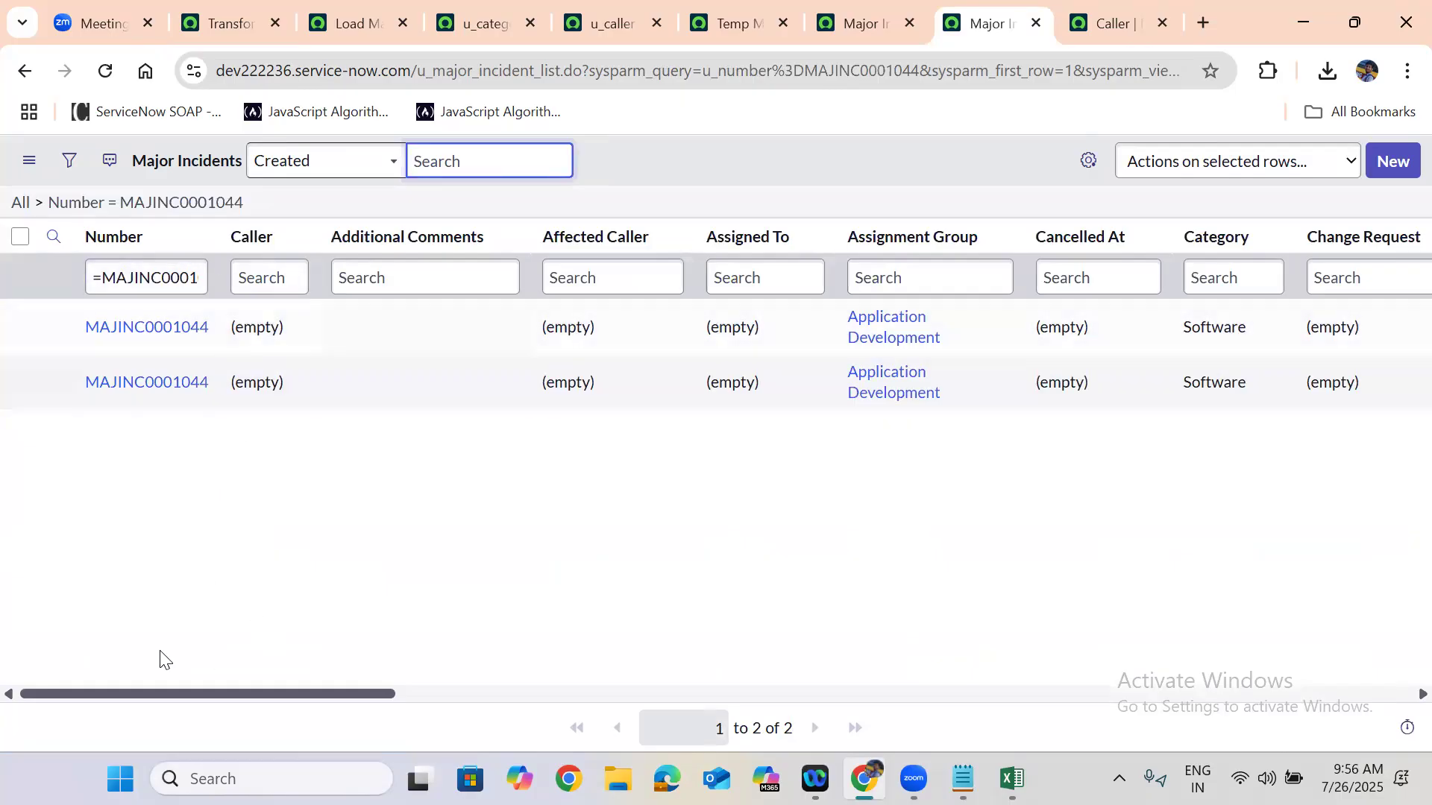
left_click_drag(97, 689, 355, 623)
scroll(3, 621, "left", 6)
left_click(221, 12)
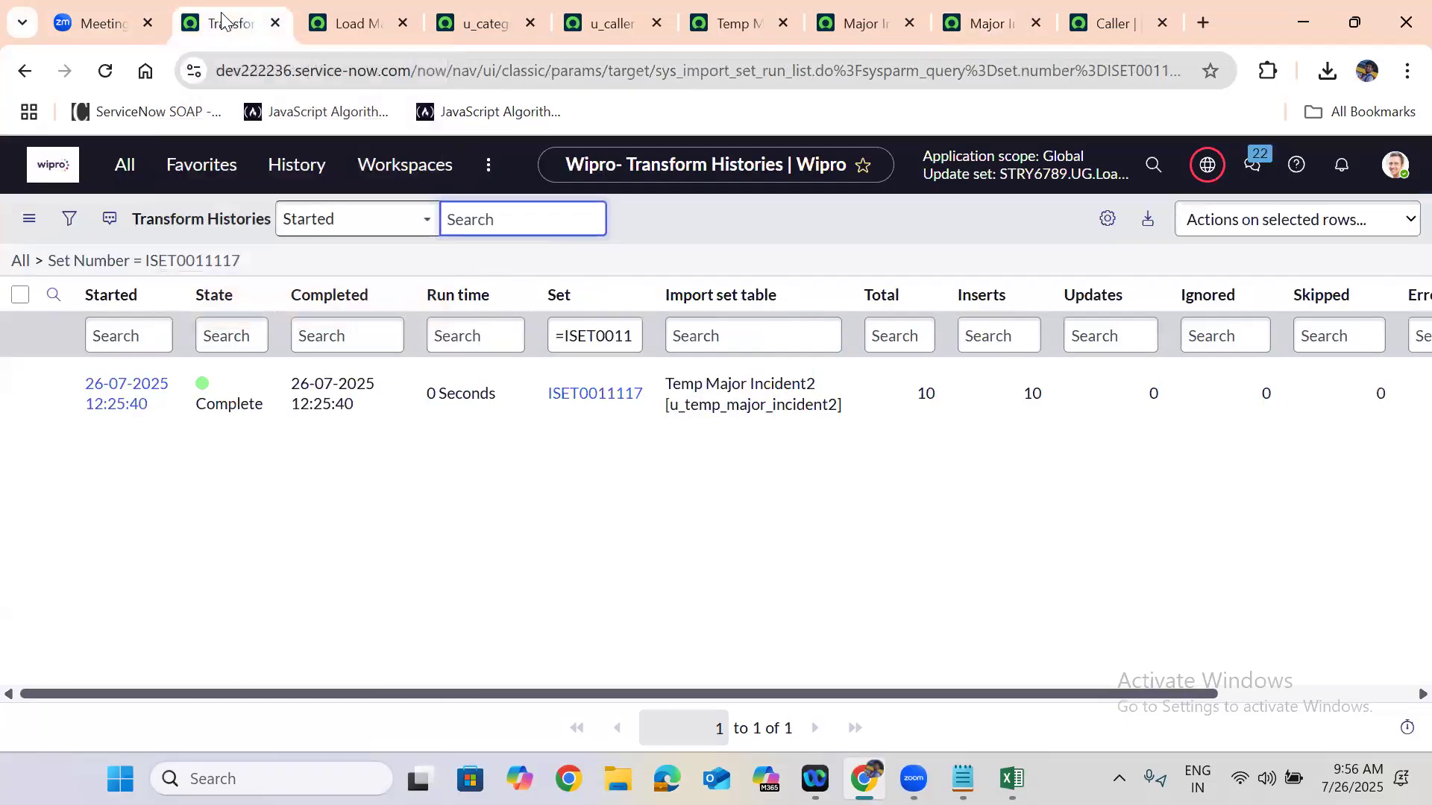
Load the u_major_incident spreadsheet into Temp Major Incident2 again through Load Data
left_click(127, 168)
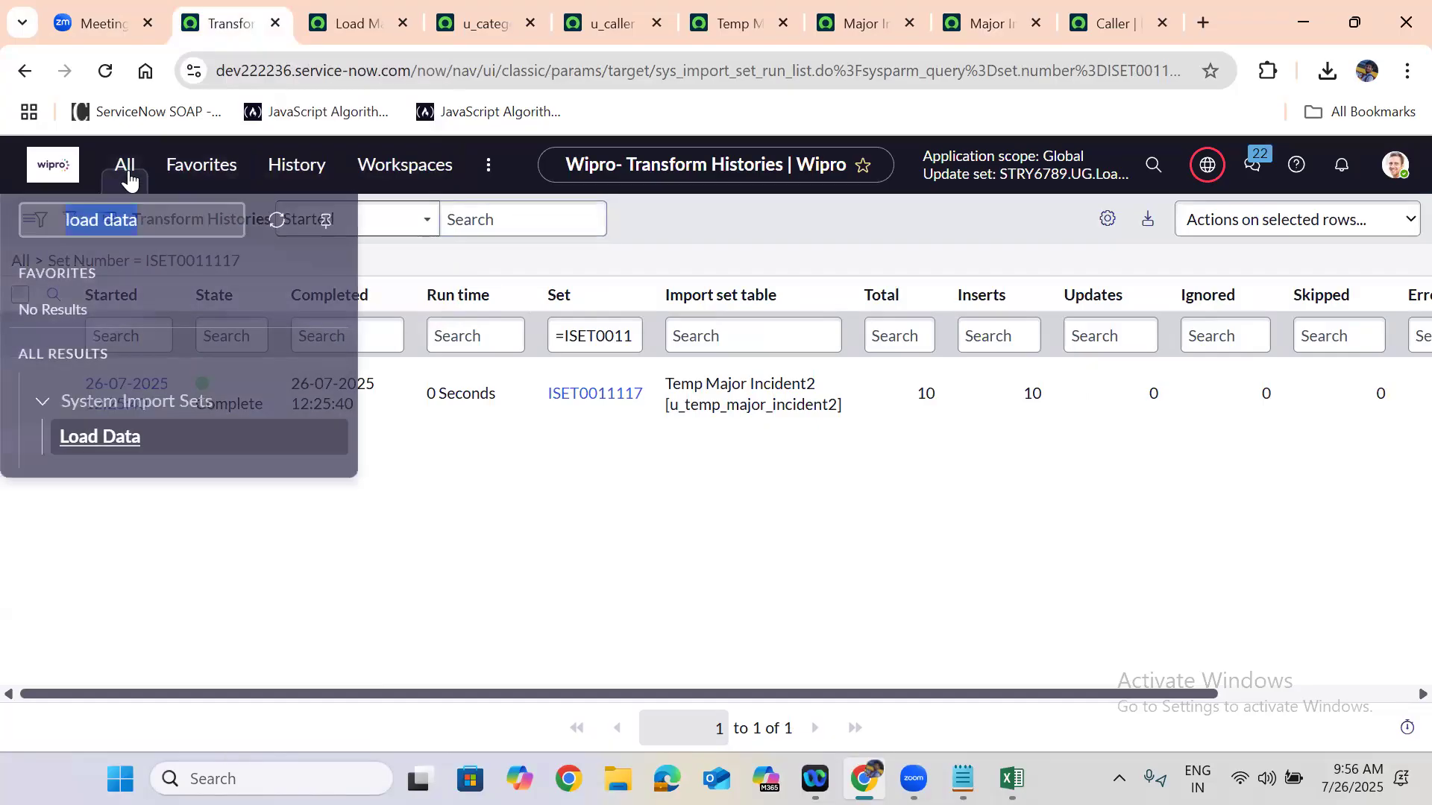
left_click(97, 429)
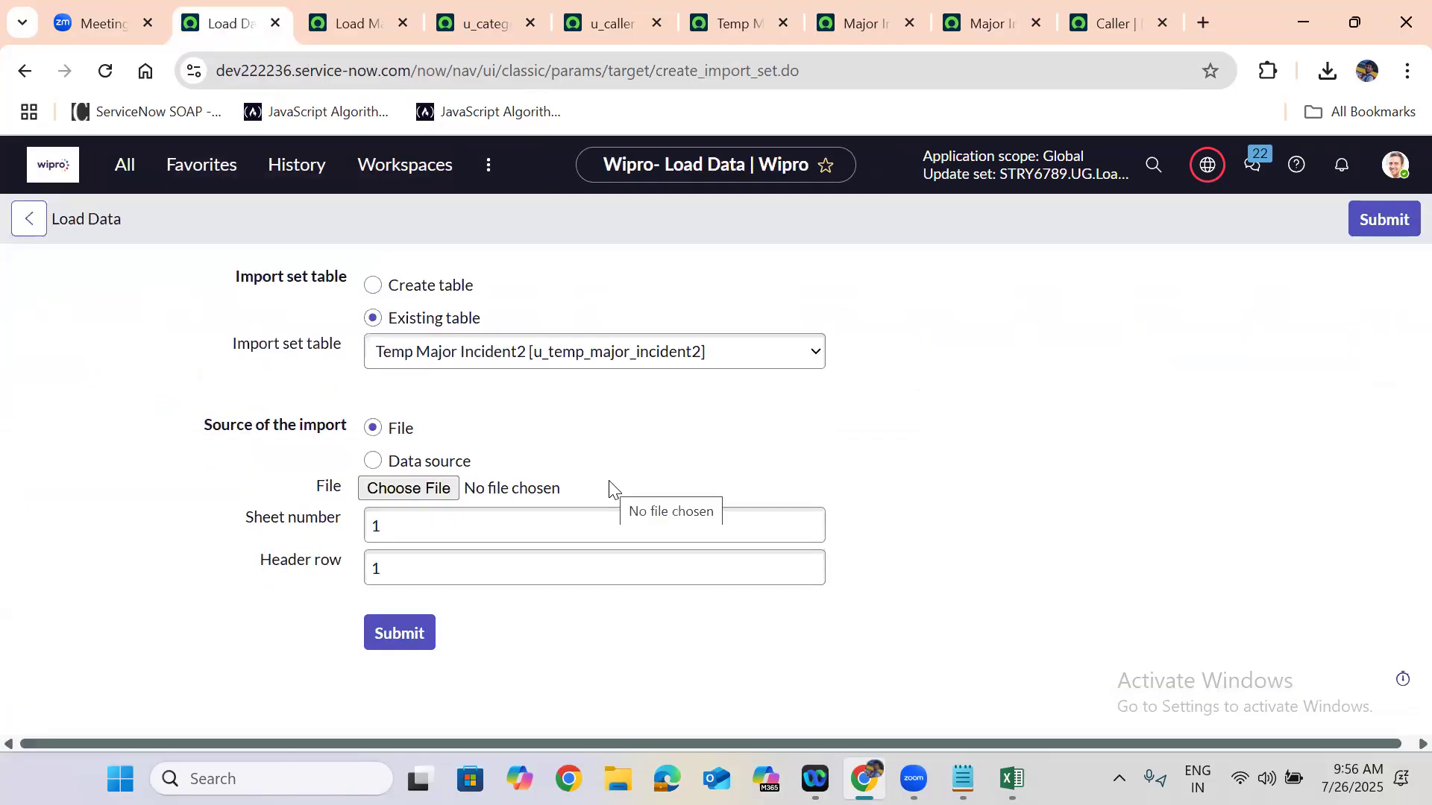
left_click(403, 489)
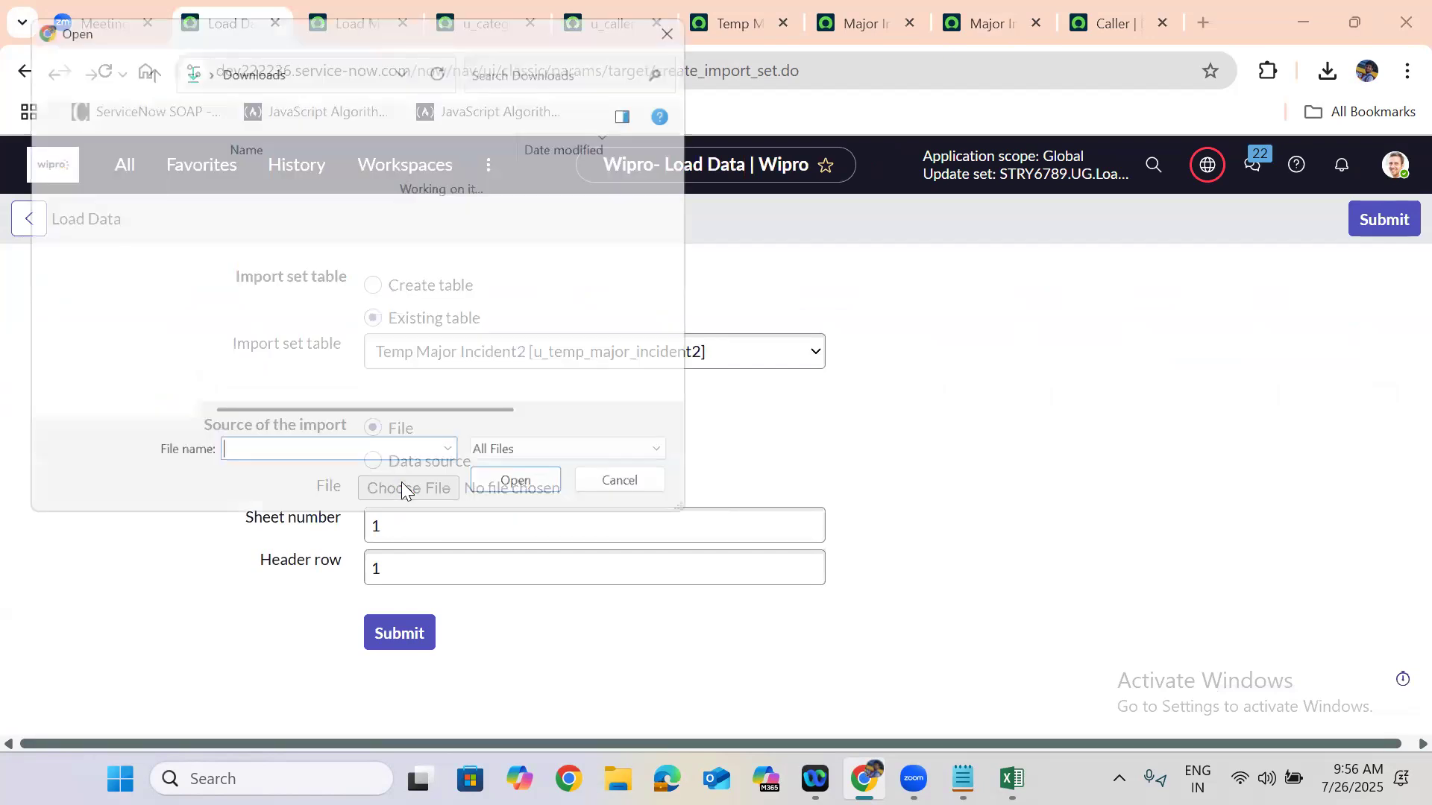
left_click(288, 210)
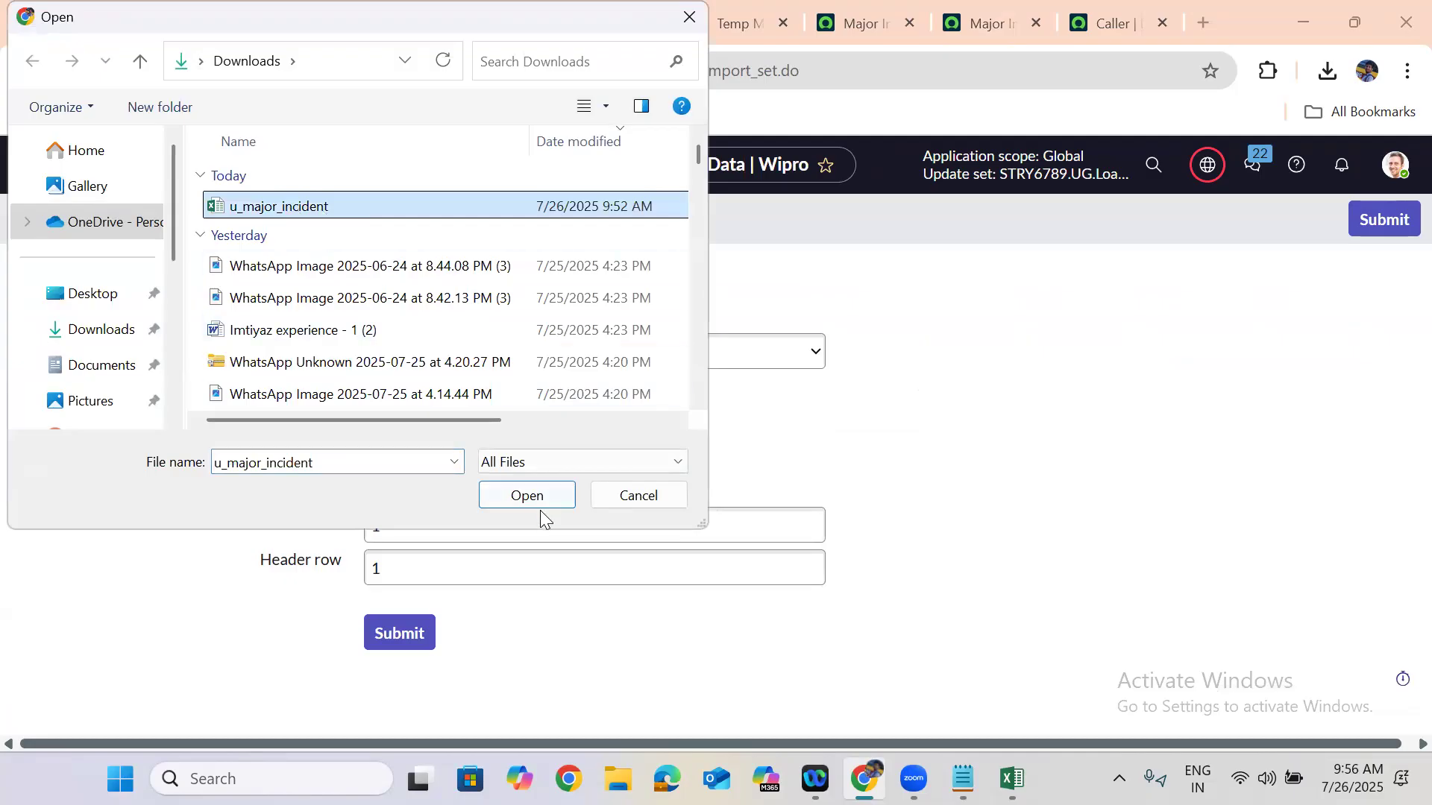
left_click(520, 501)
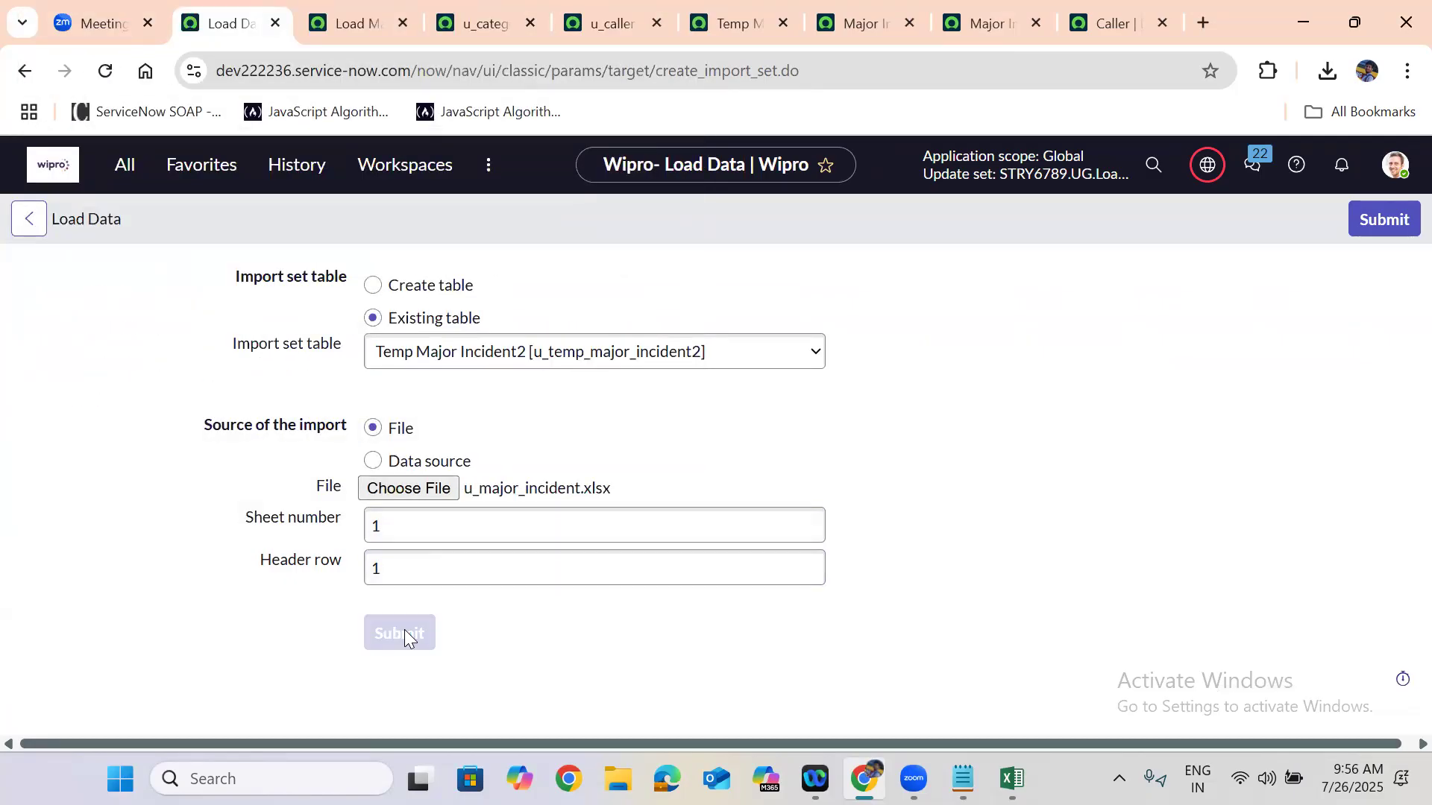
left_click(404, 629)
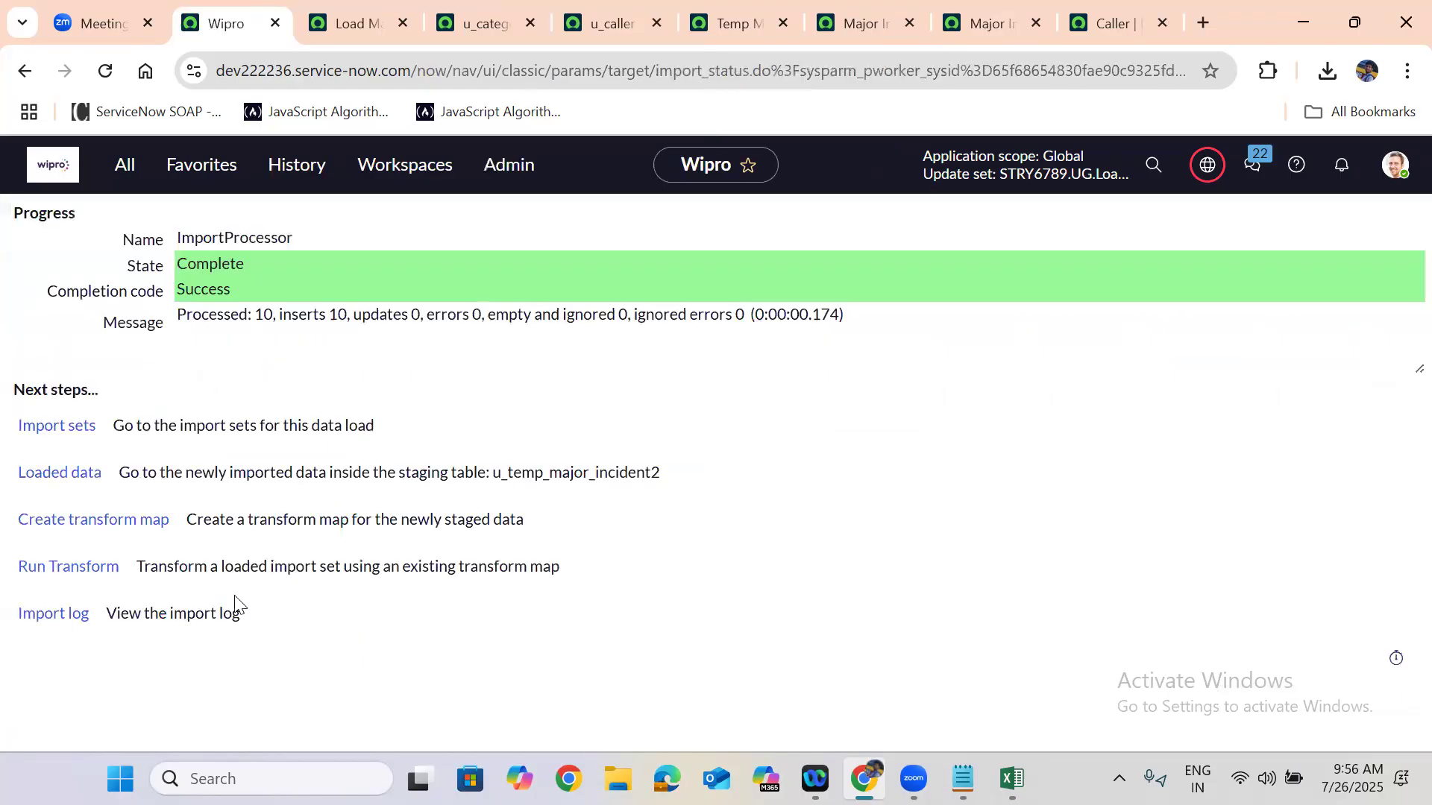
Transform the new import set with Load Major incident data and view ISET0011118's history (10 inserts)
left_click(78, 572)
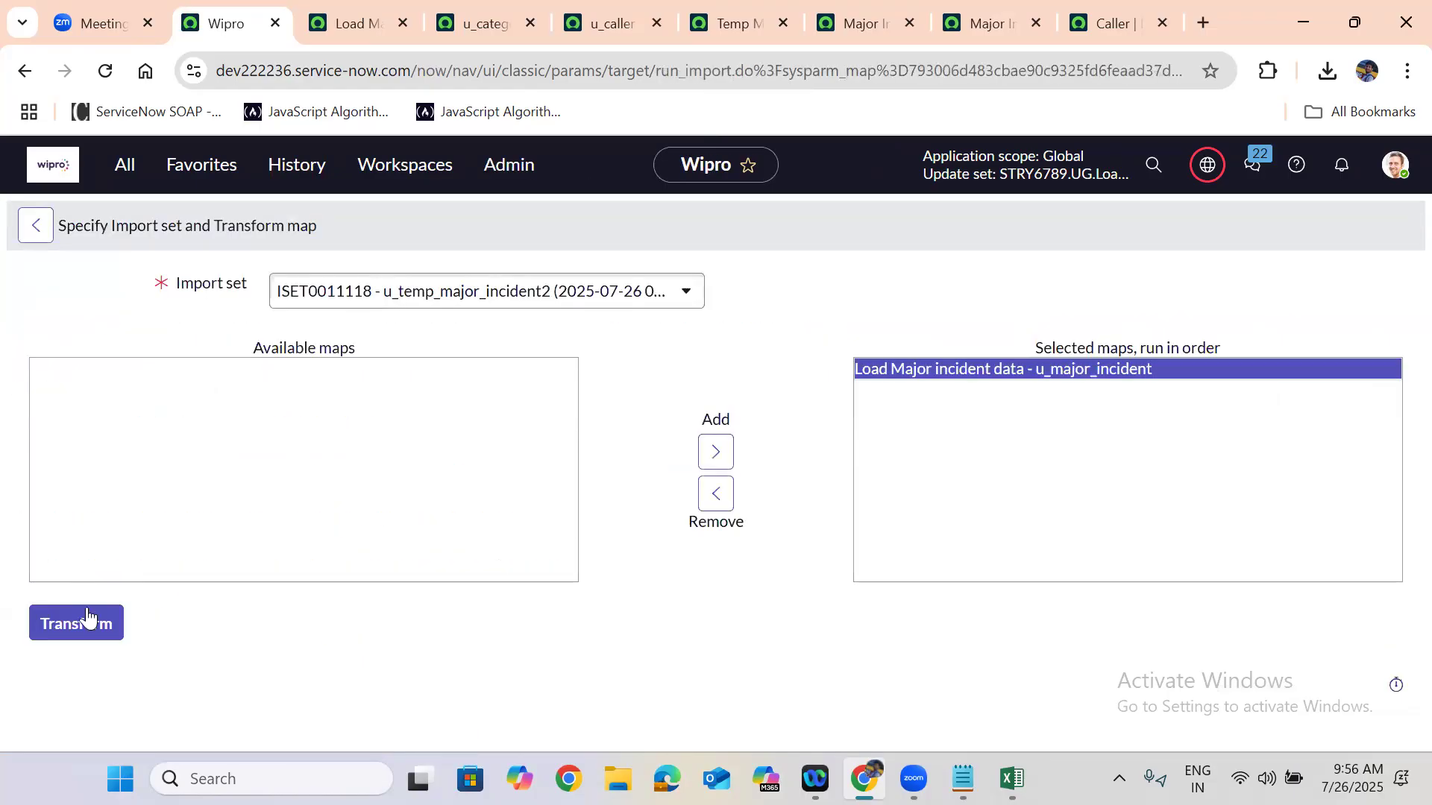
left_click(87, 617)
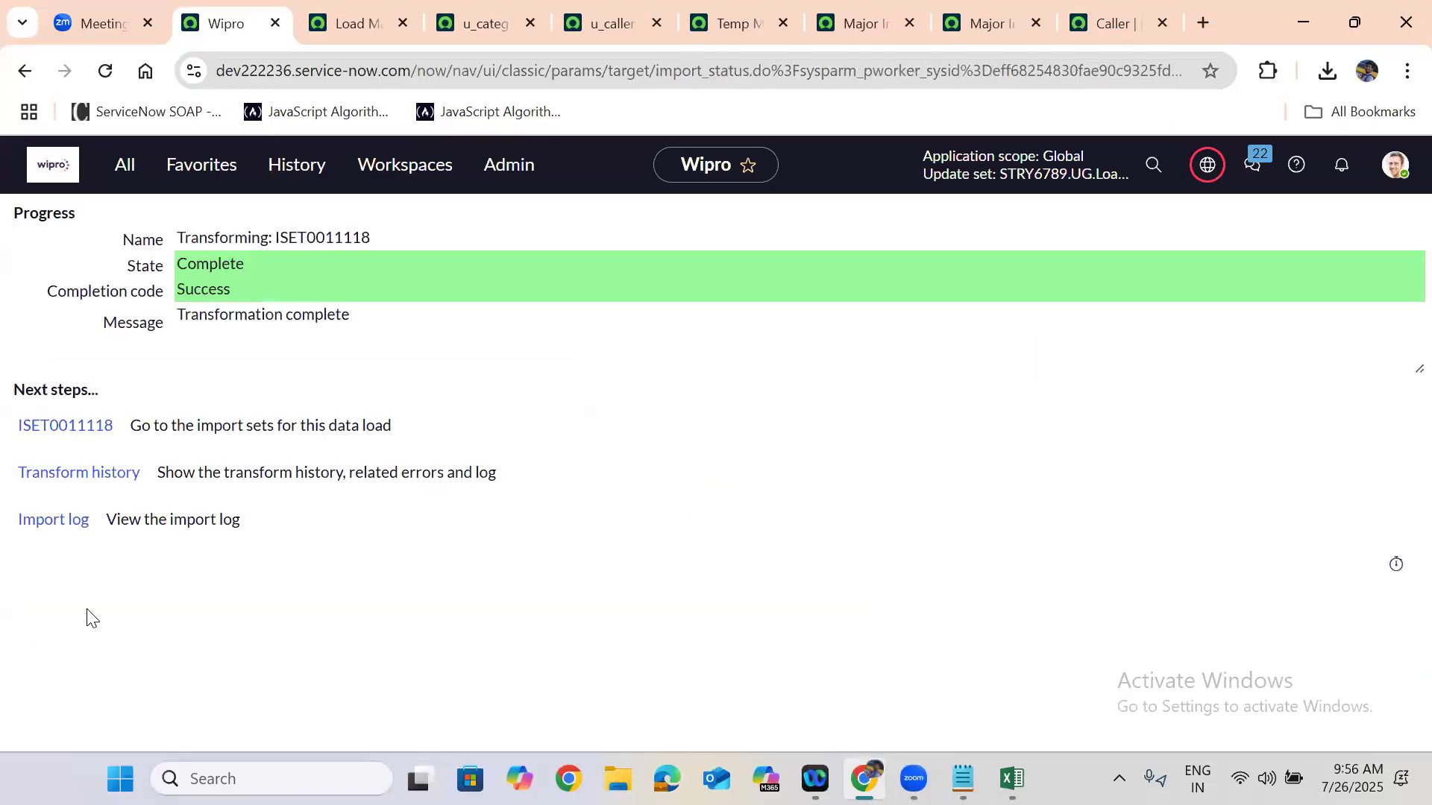
left_click(76, 483)
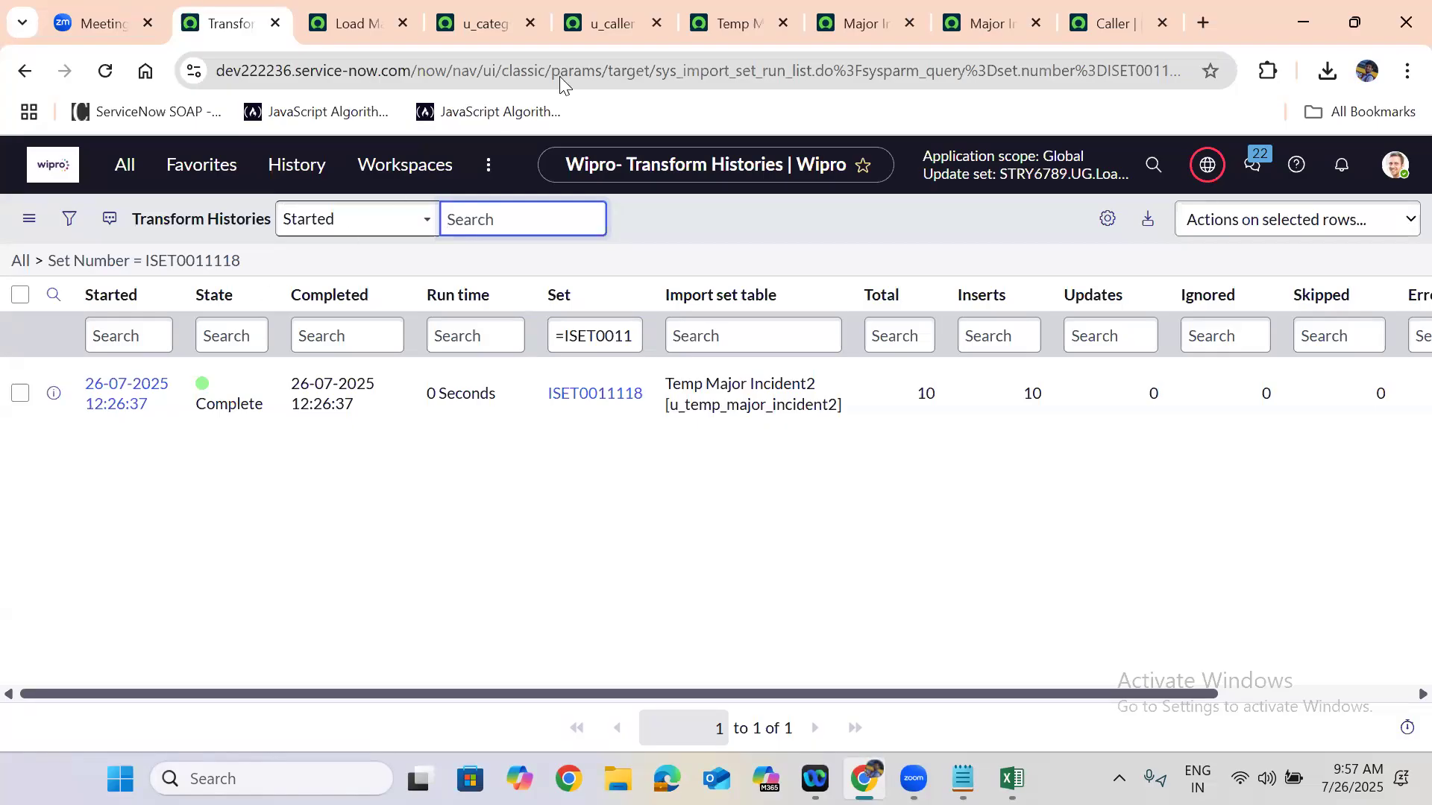
Reload the MAJINC0001044 list to show its three duplicate records, then clear the number filter
left_click(934, 30)
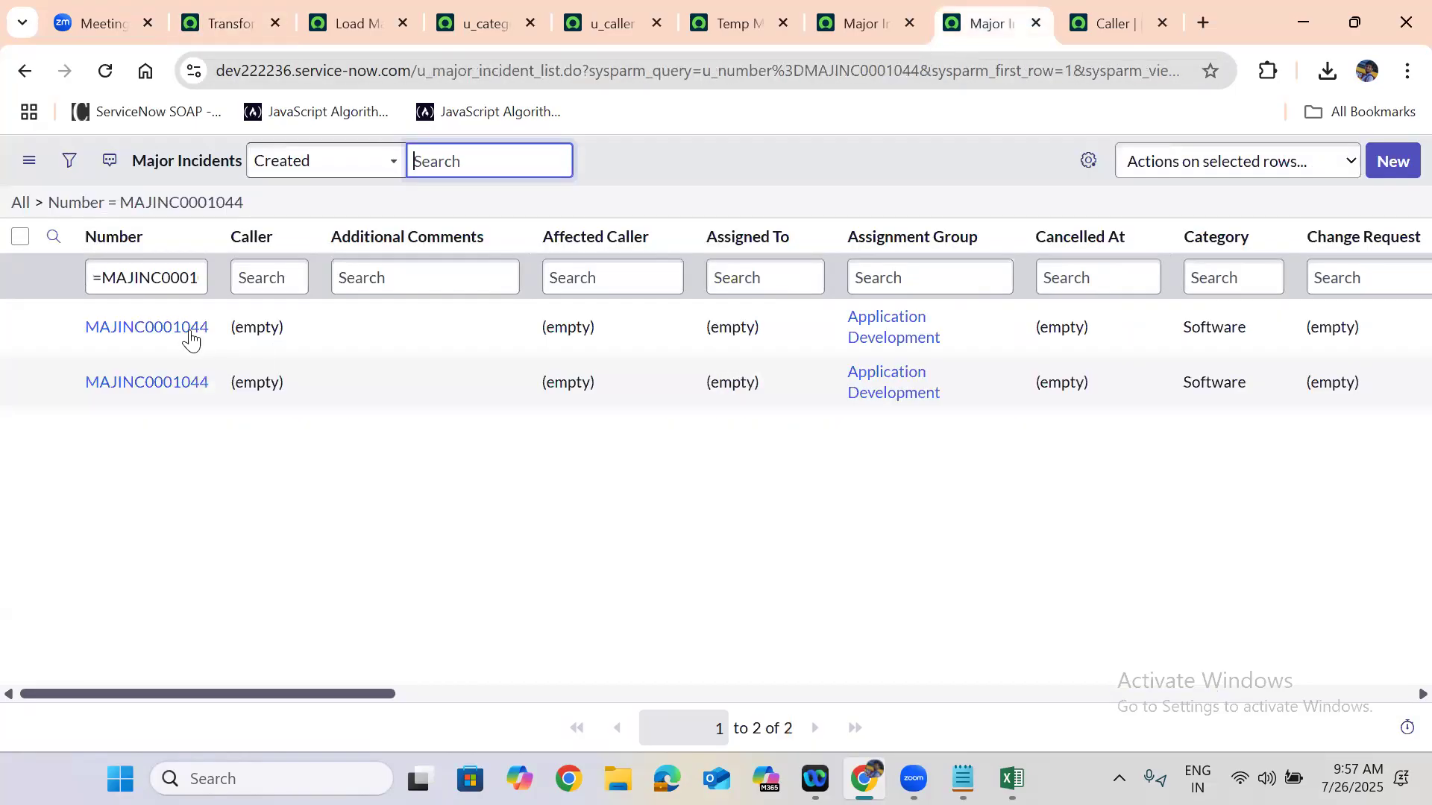
left_click(206, 211)
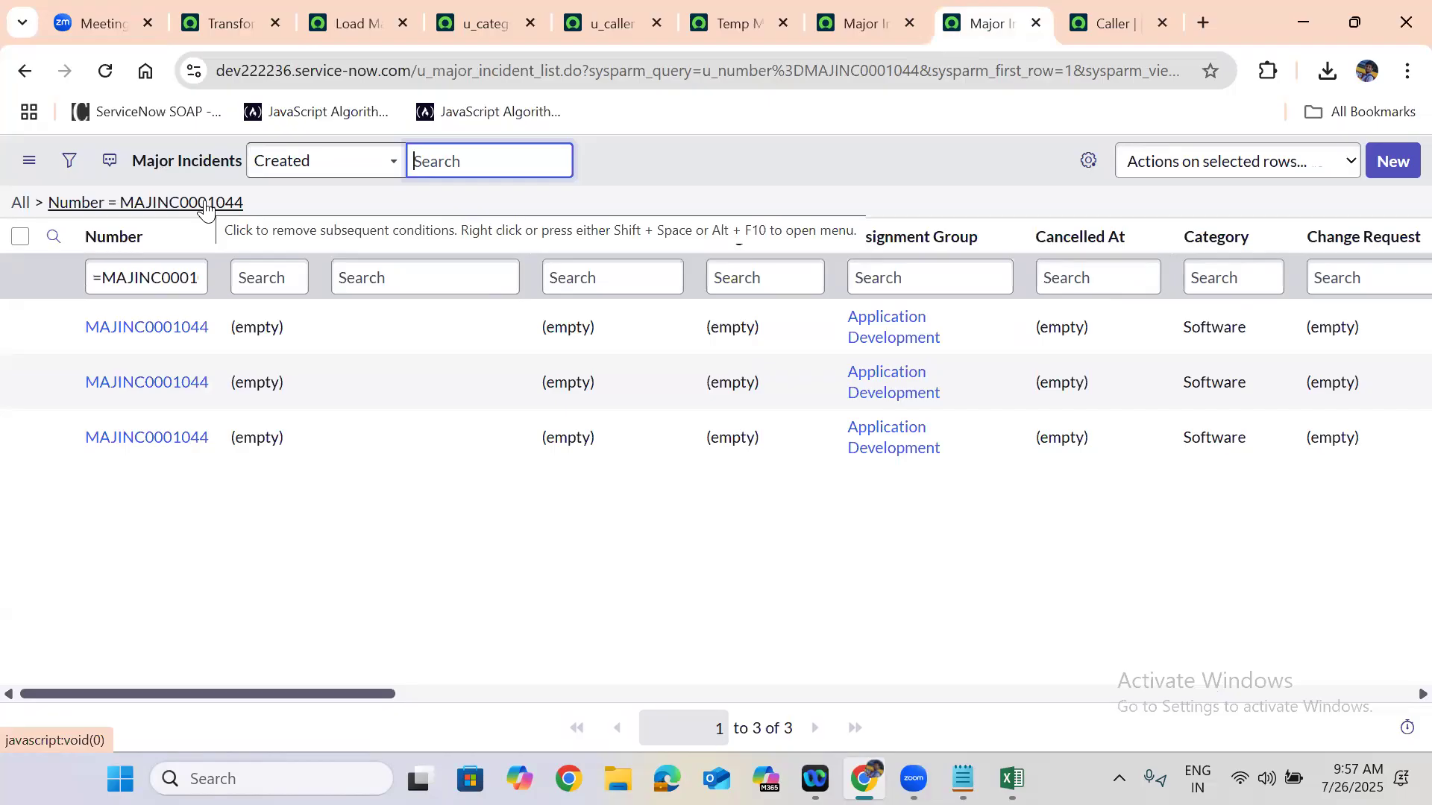
left_click(18, 209)
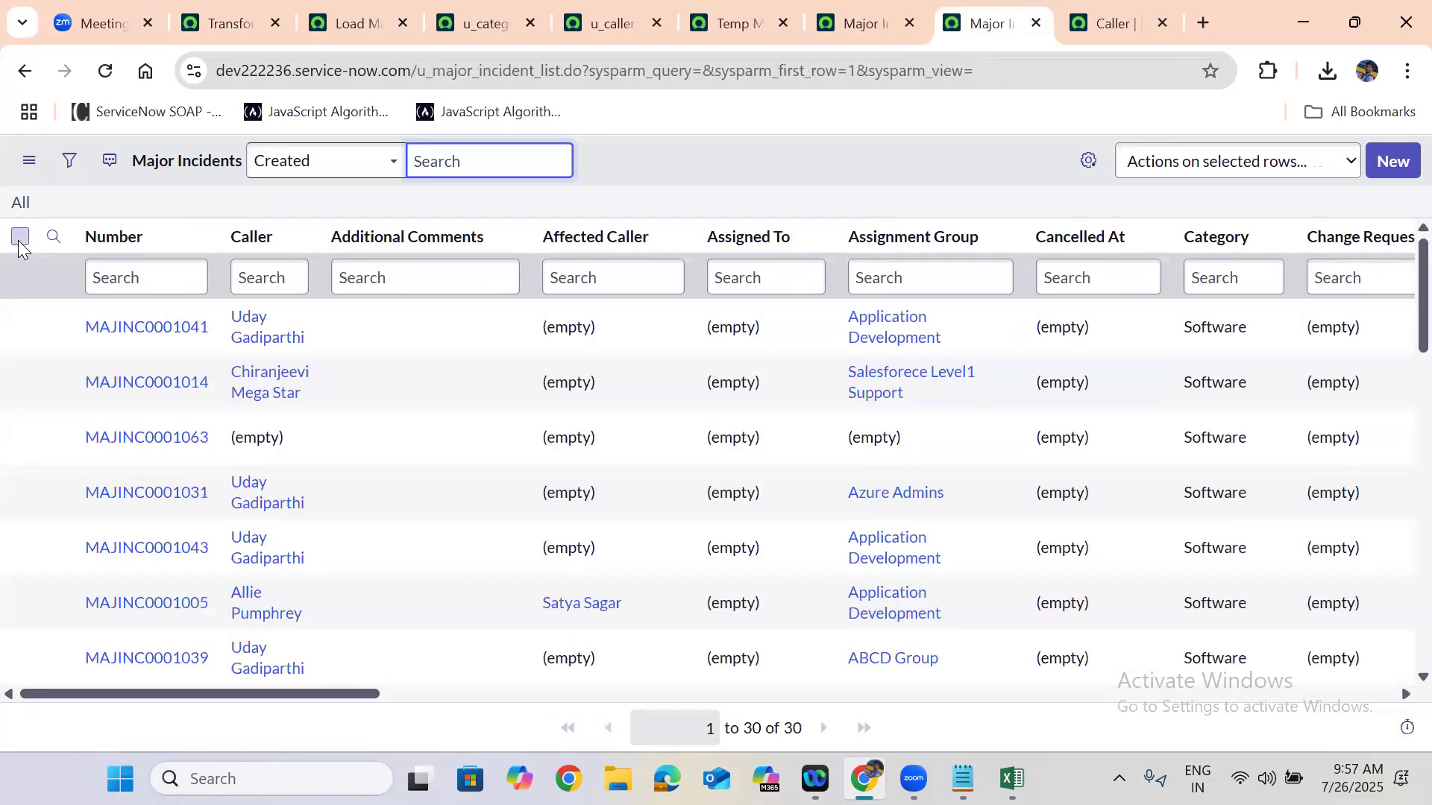
Select all 30 Major Incident records, choose Delete from the row actions, then bring up the u_major_incident workbook
left_click(18, 240)
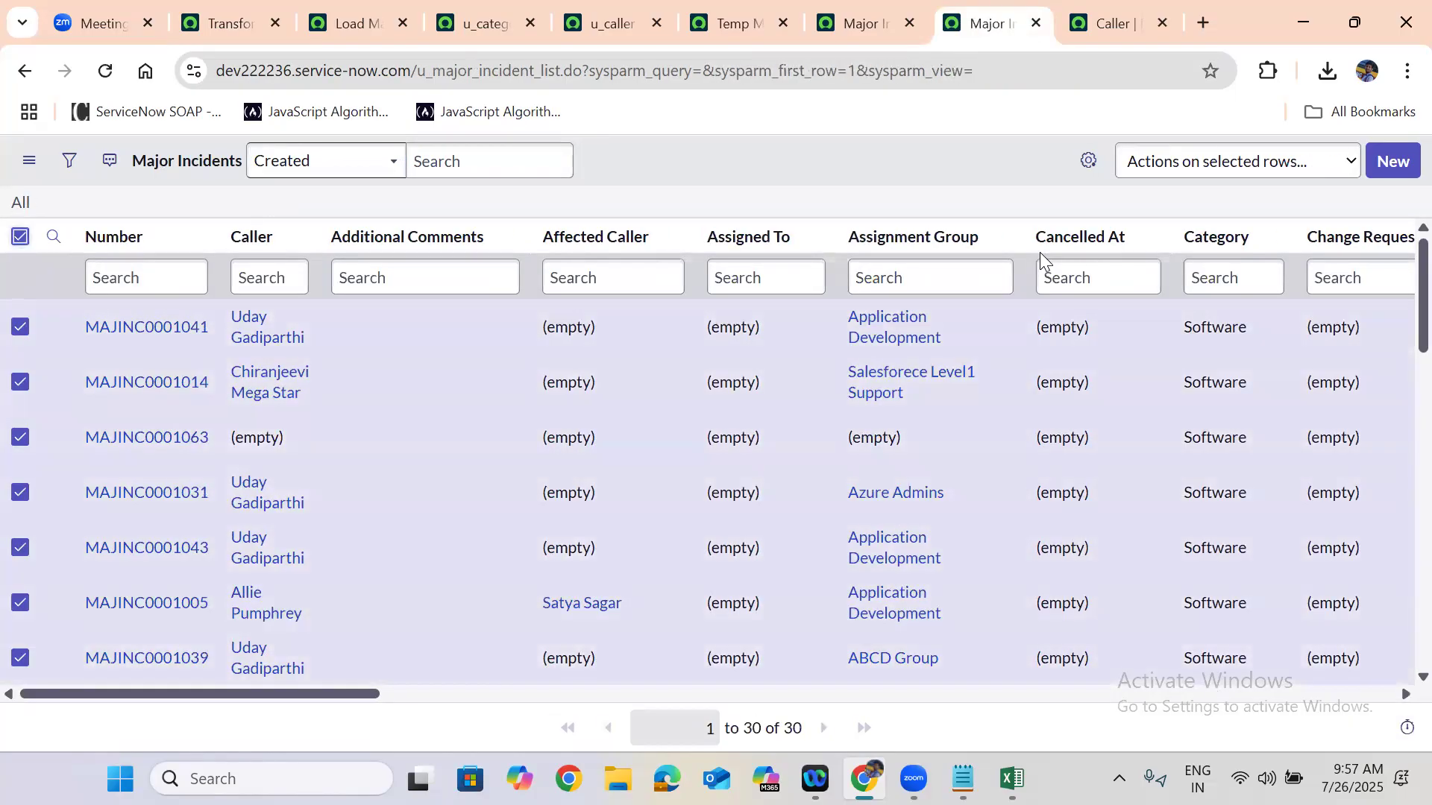
left_click(1202, 162)
left_click(1181, 221)
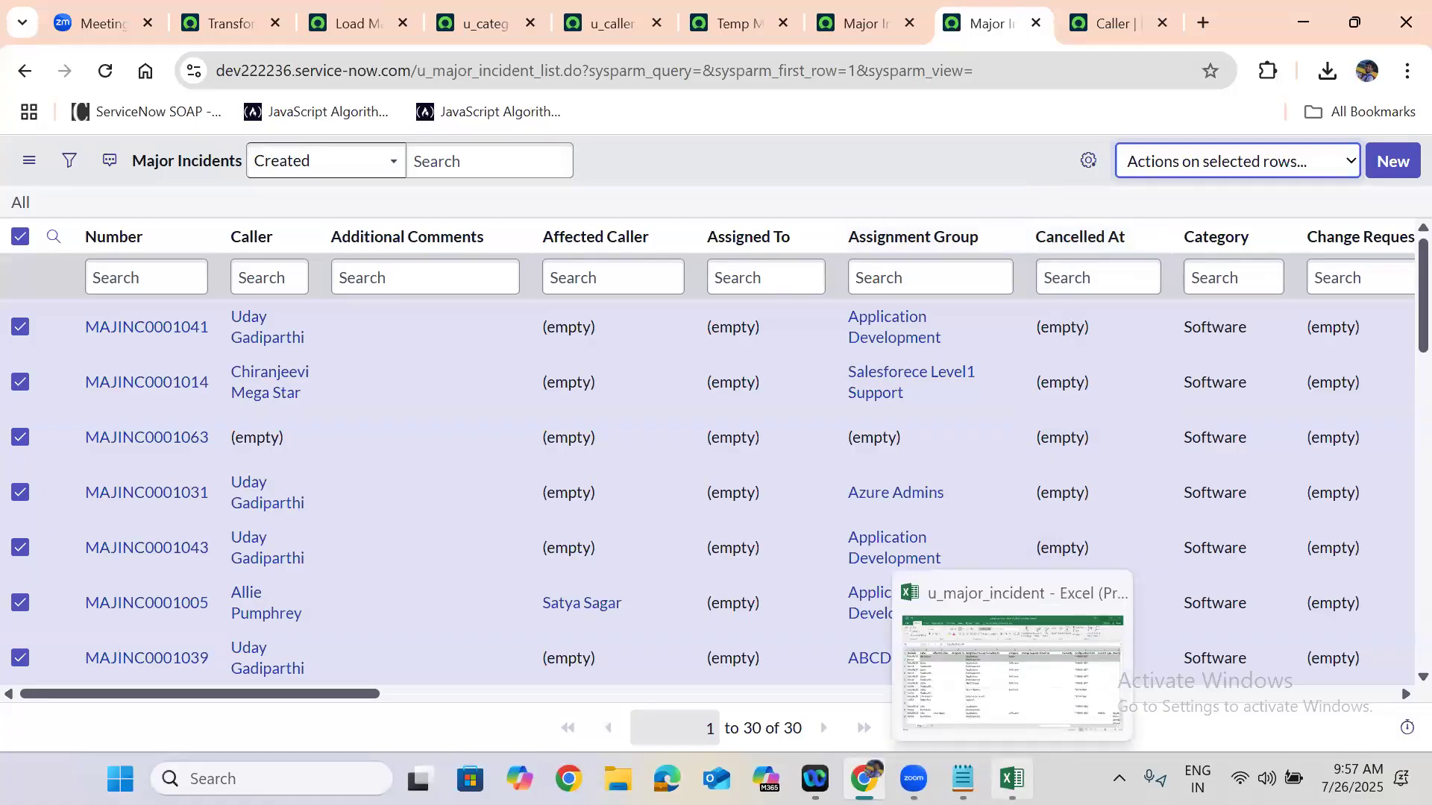
left_click(1012, 778)
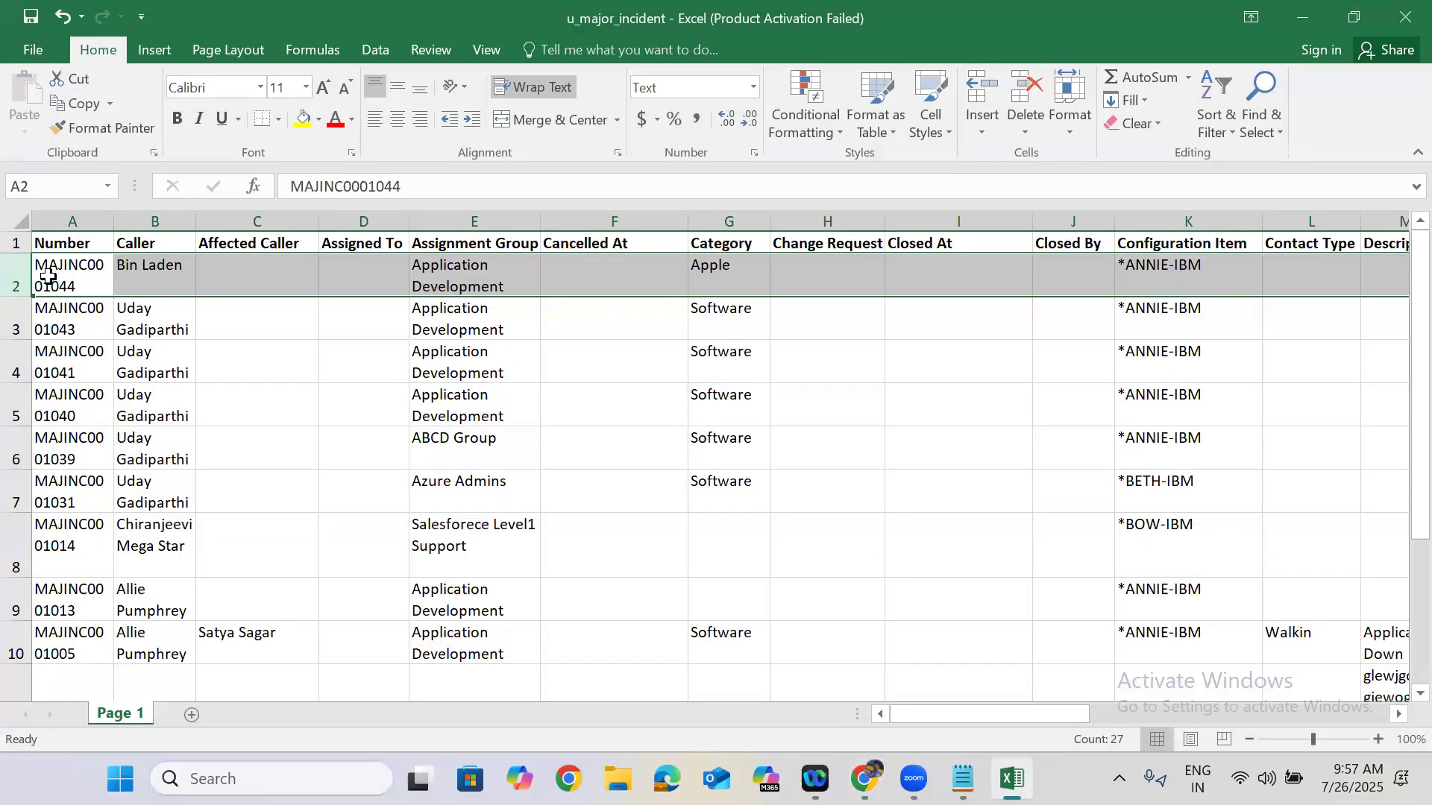
left_click(48, 277)
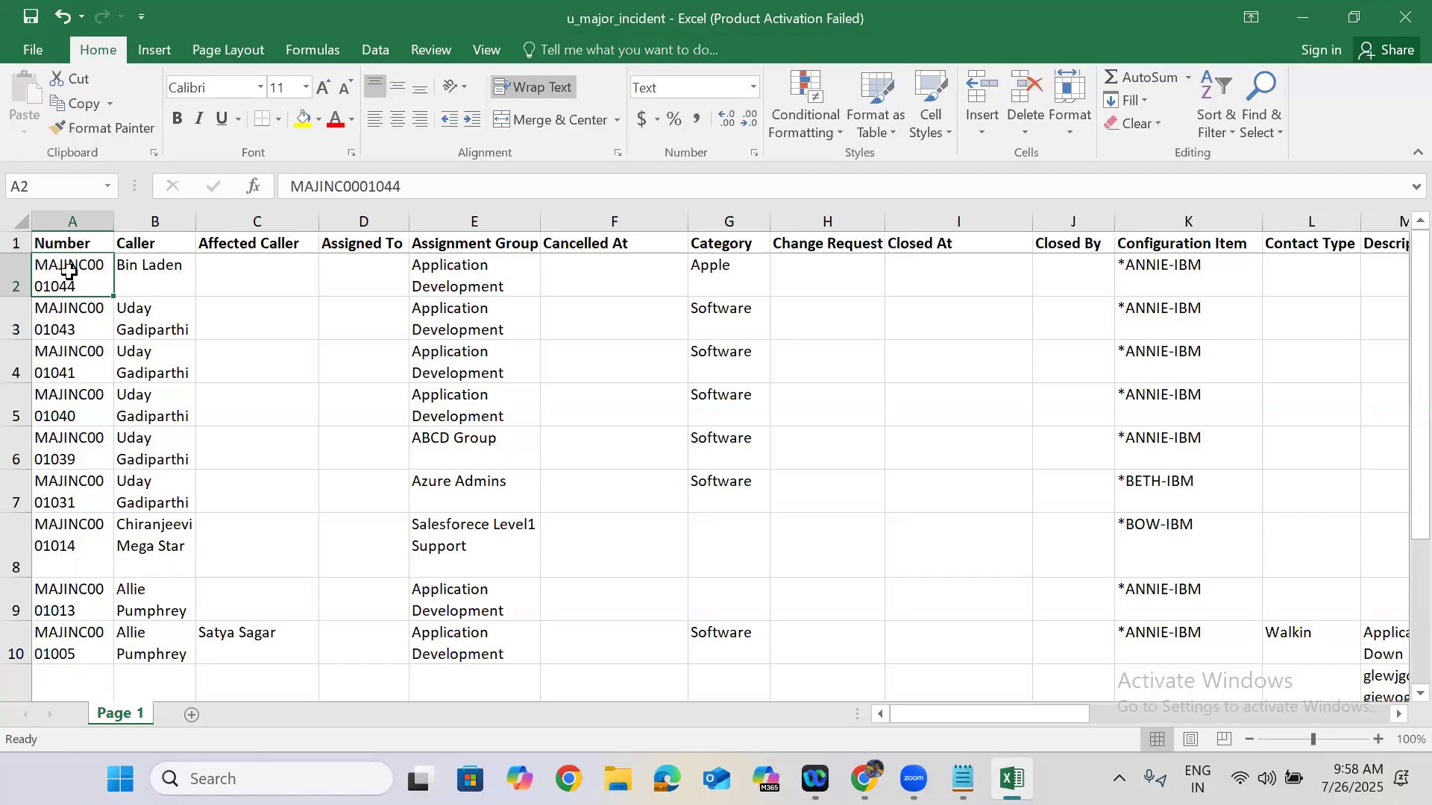
Confirm deletion of all 30 selected Major Incident records
left_click(1283, 15)
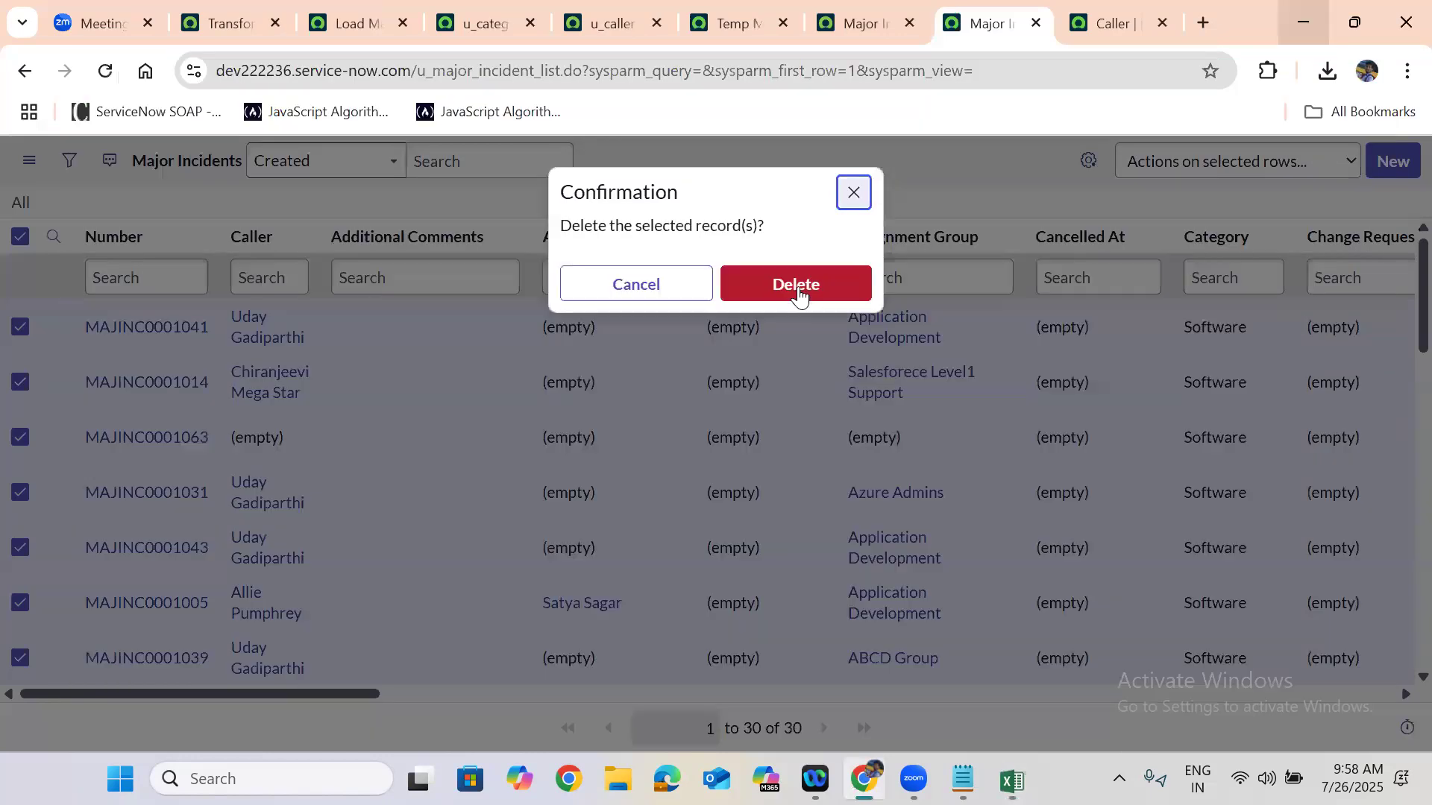
left_click(799, 294)
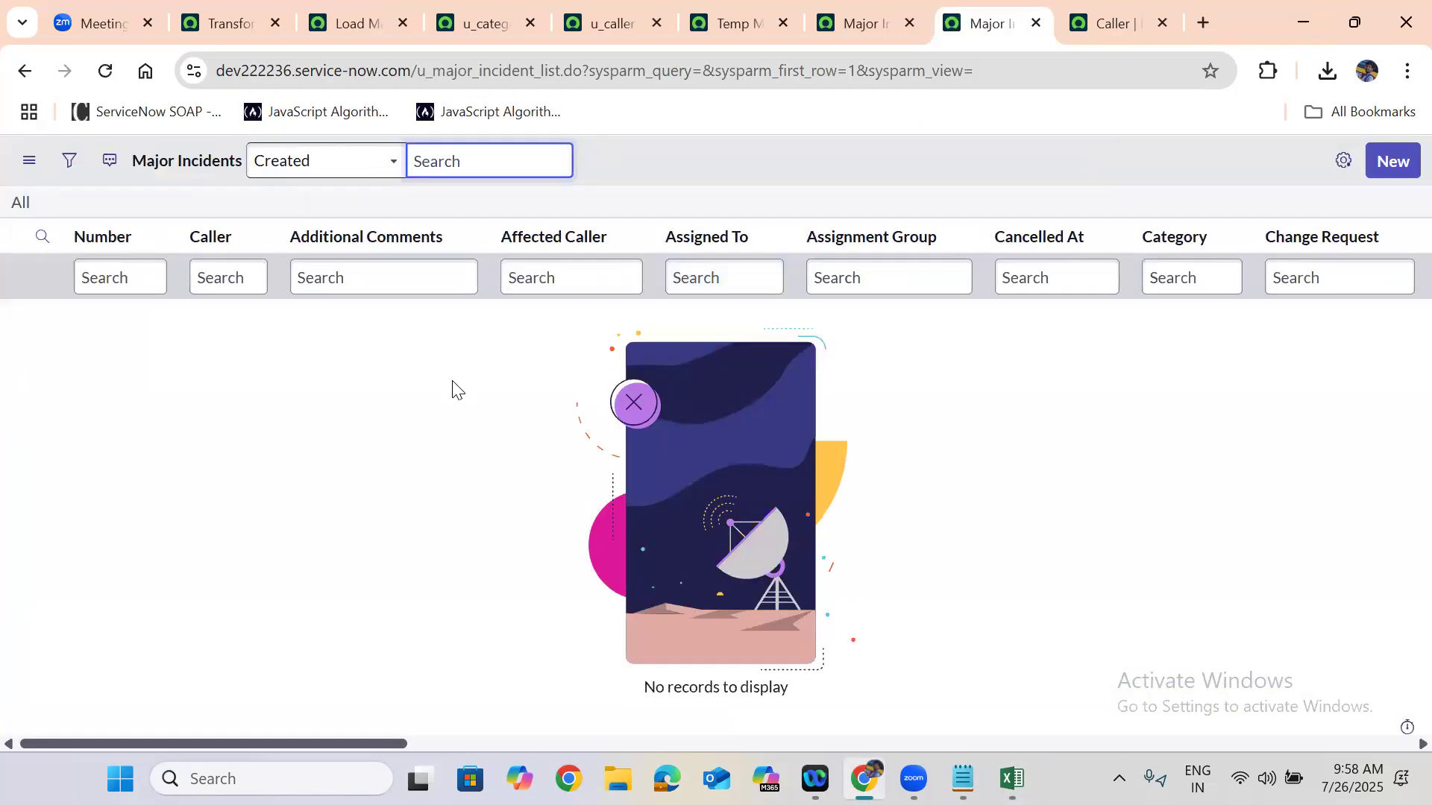
left_click(362, 30)
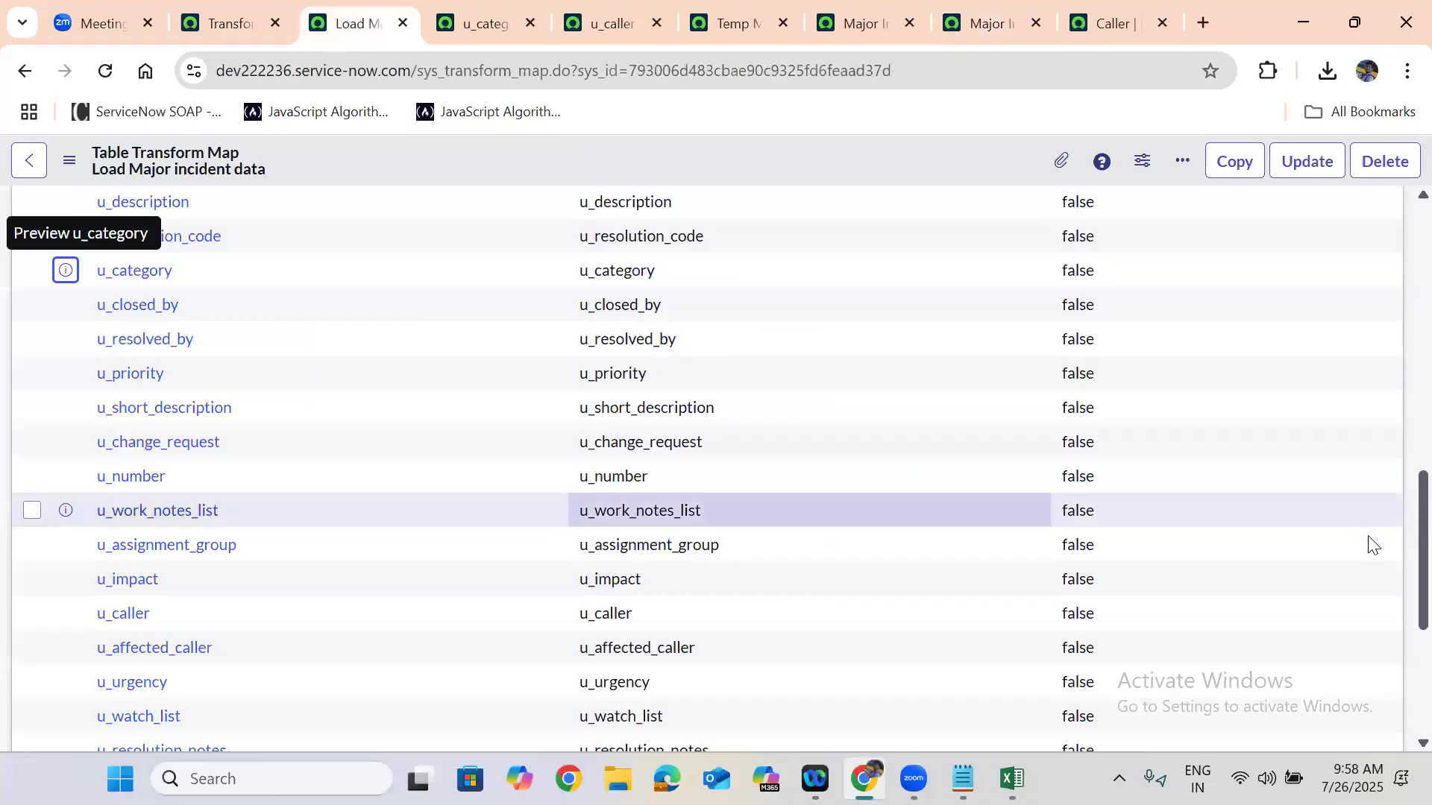
Open the u_number field map in a new tab, tick Coalesce, and save it
scroll(1397, 586, "up", 5)
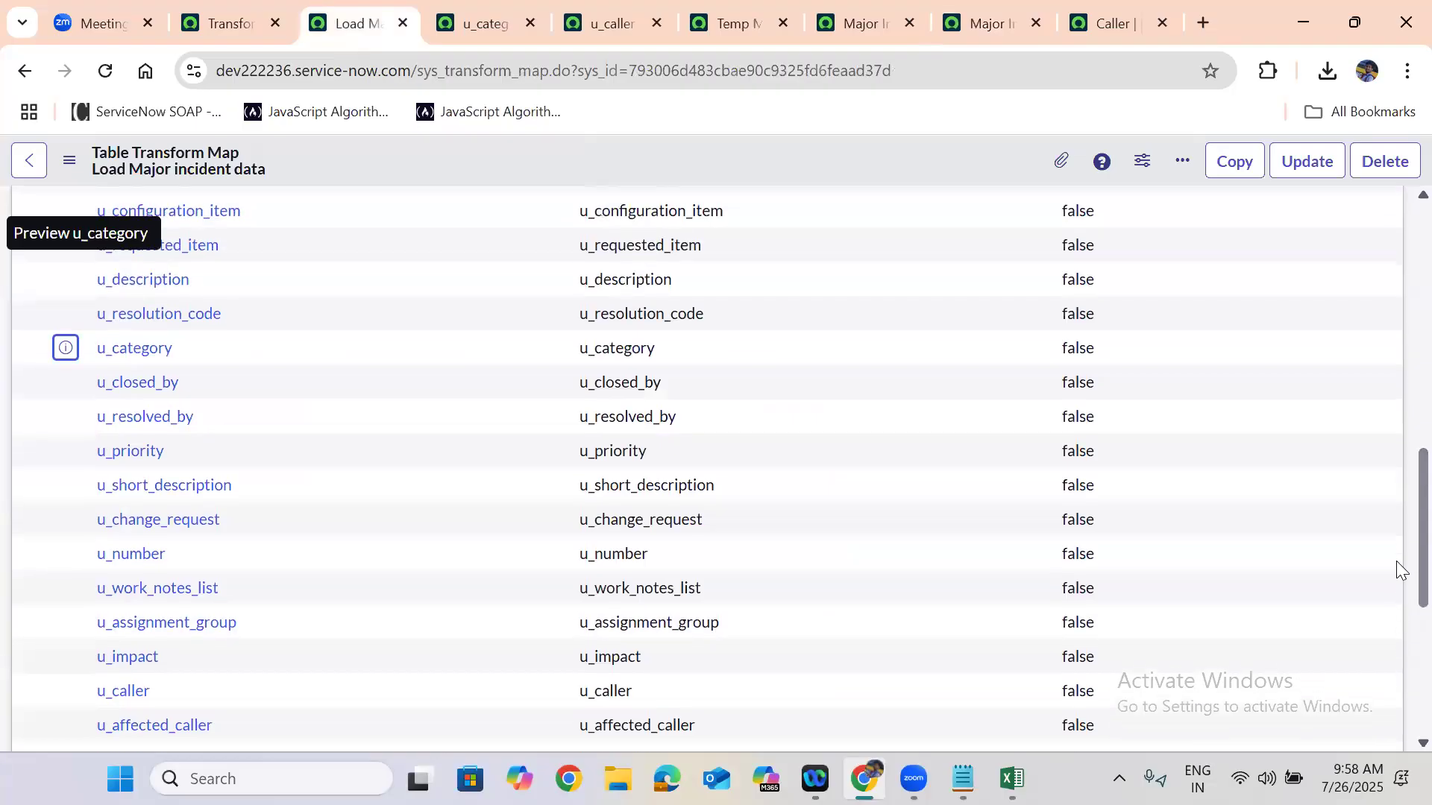
scroll(1396, 528, "down", 9)
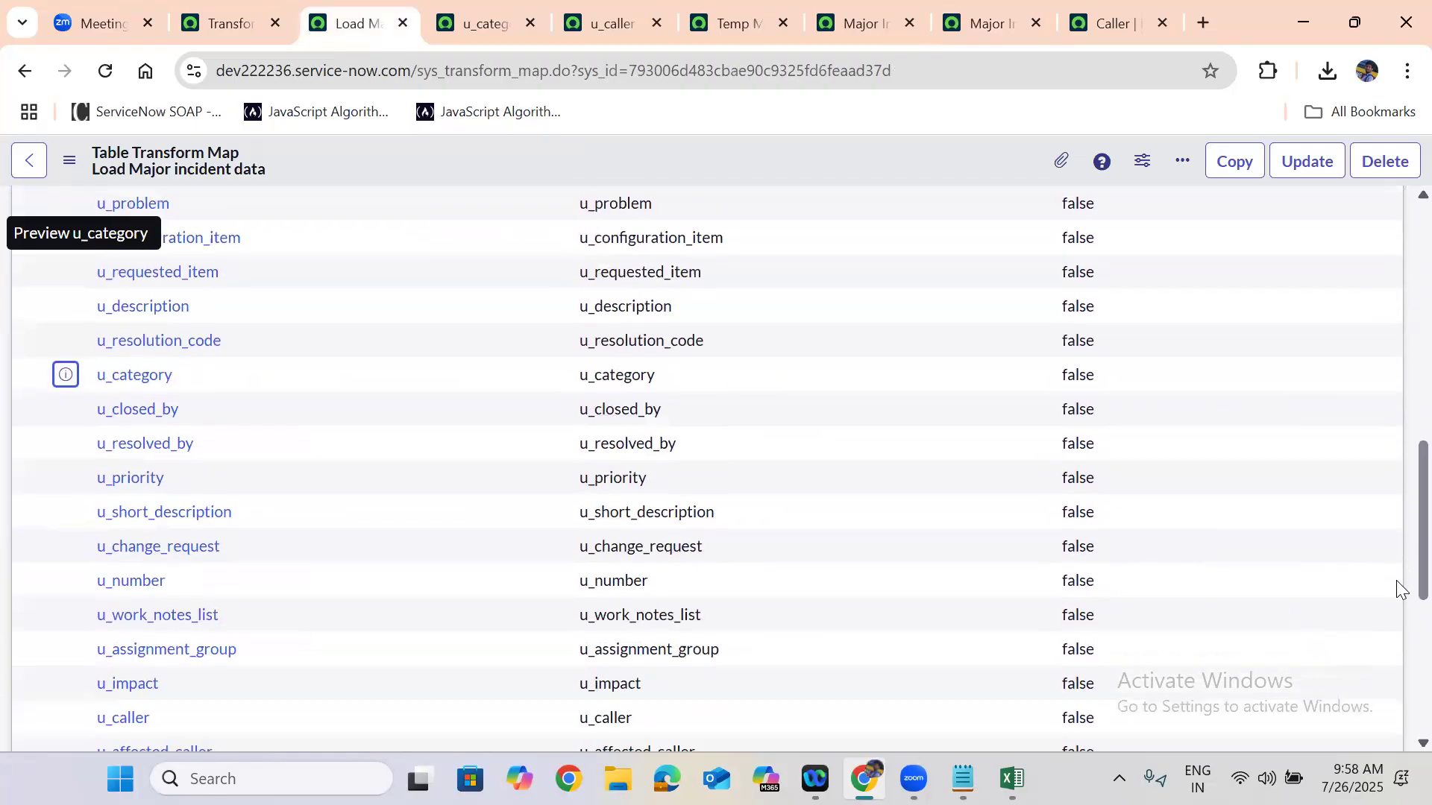
scroll(1397, 637, "up", 4)
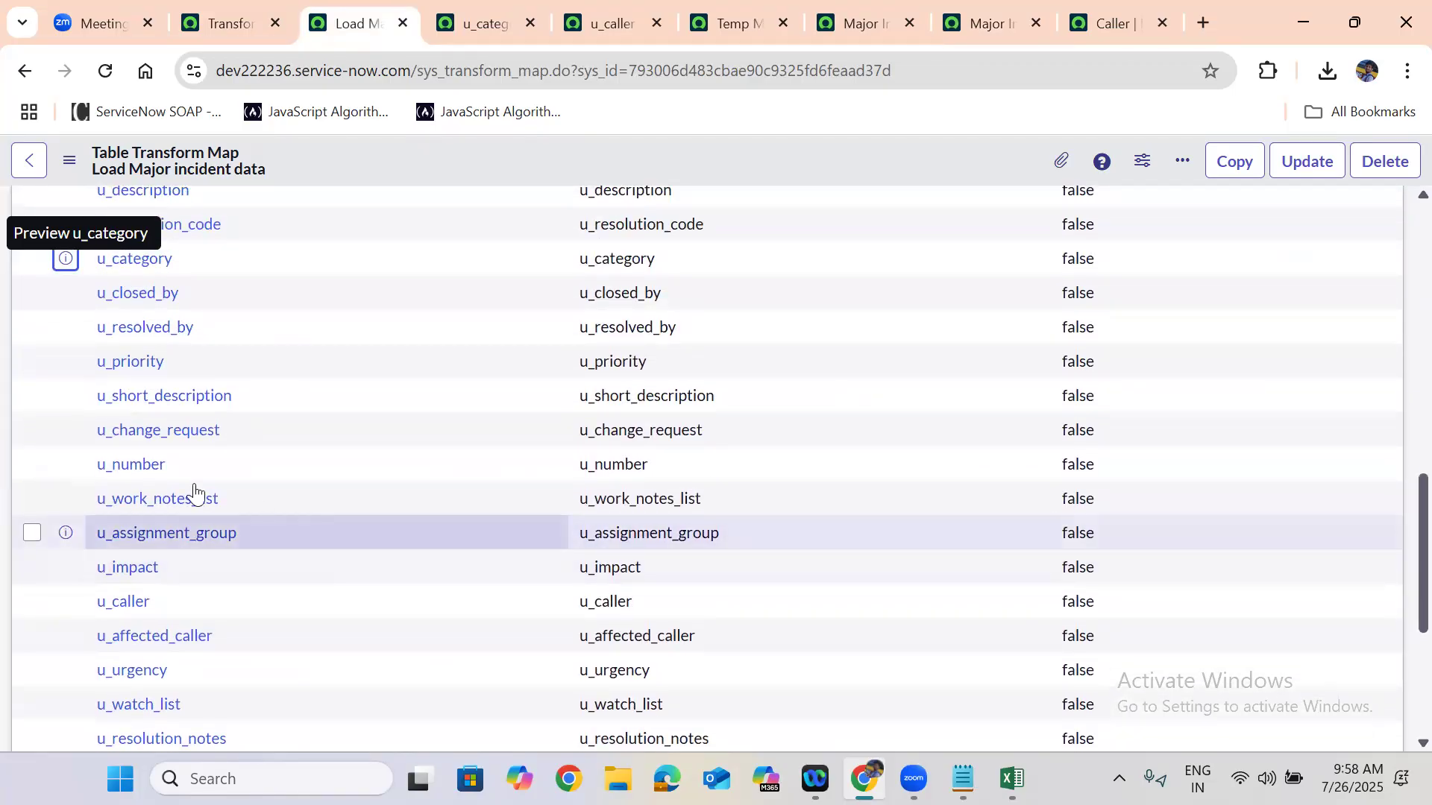
right_click(60, 463)
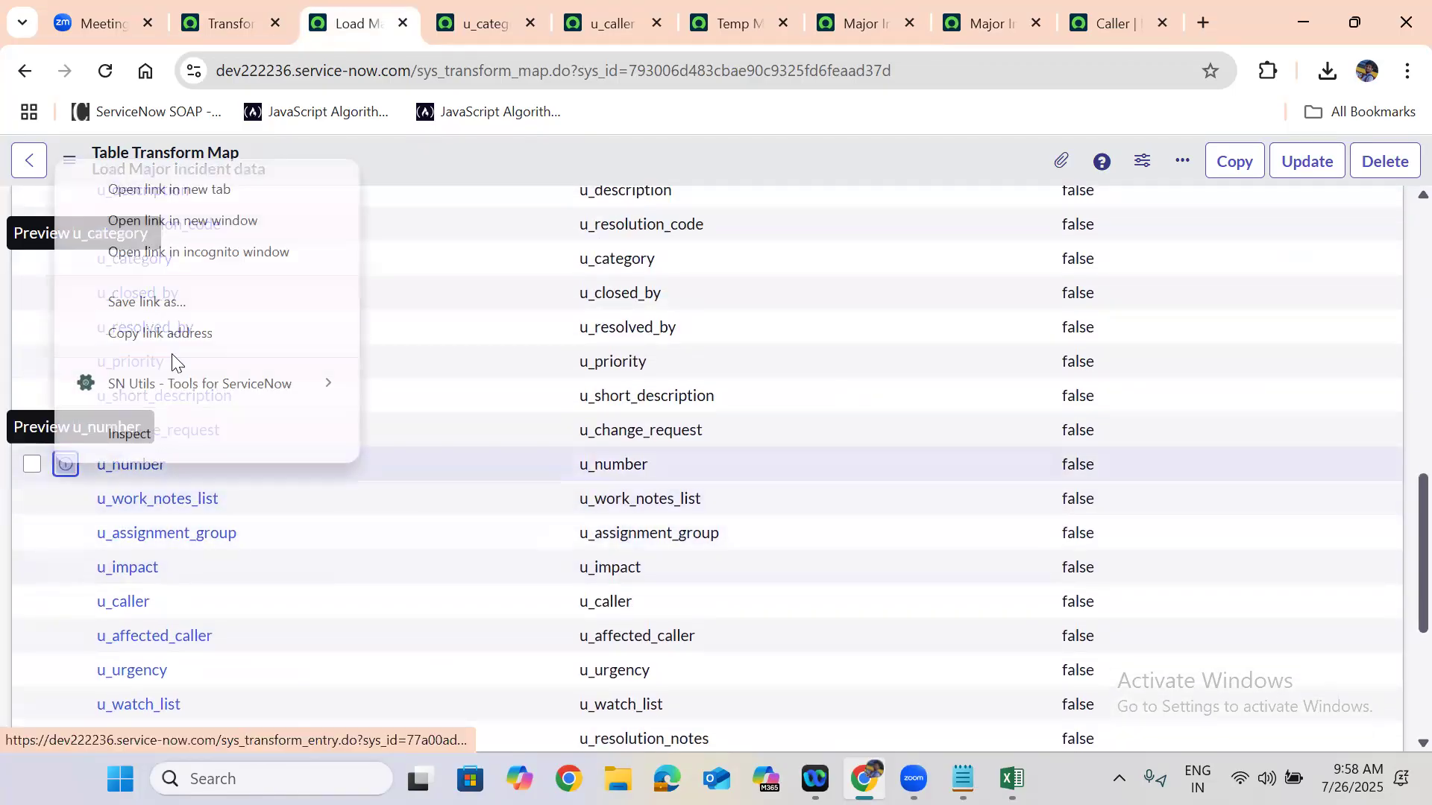
left_click(176, 191)
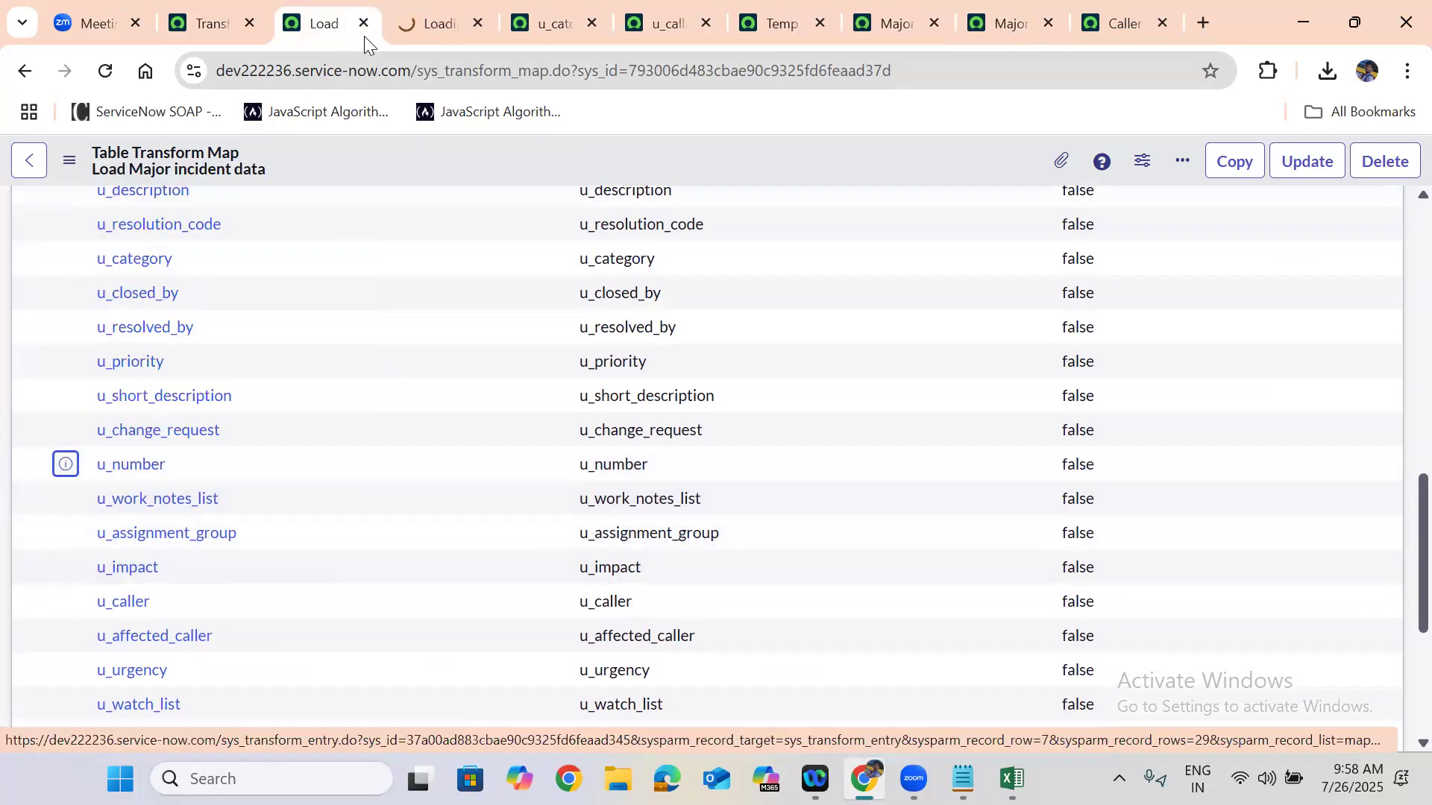
left_click(437, 31)
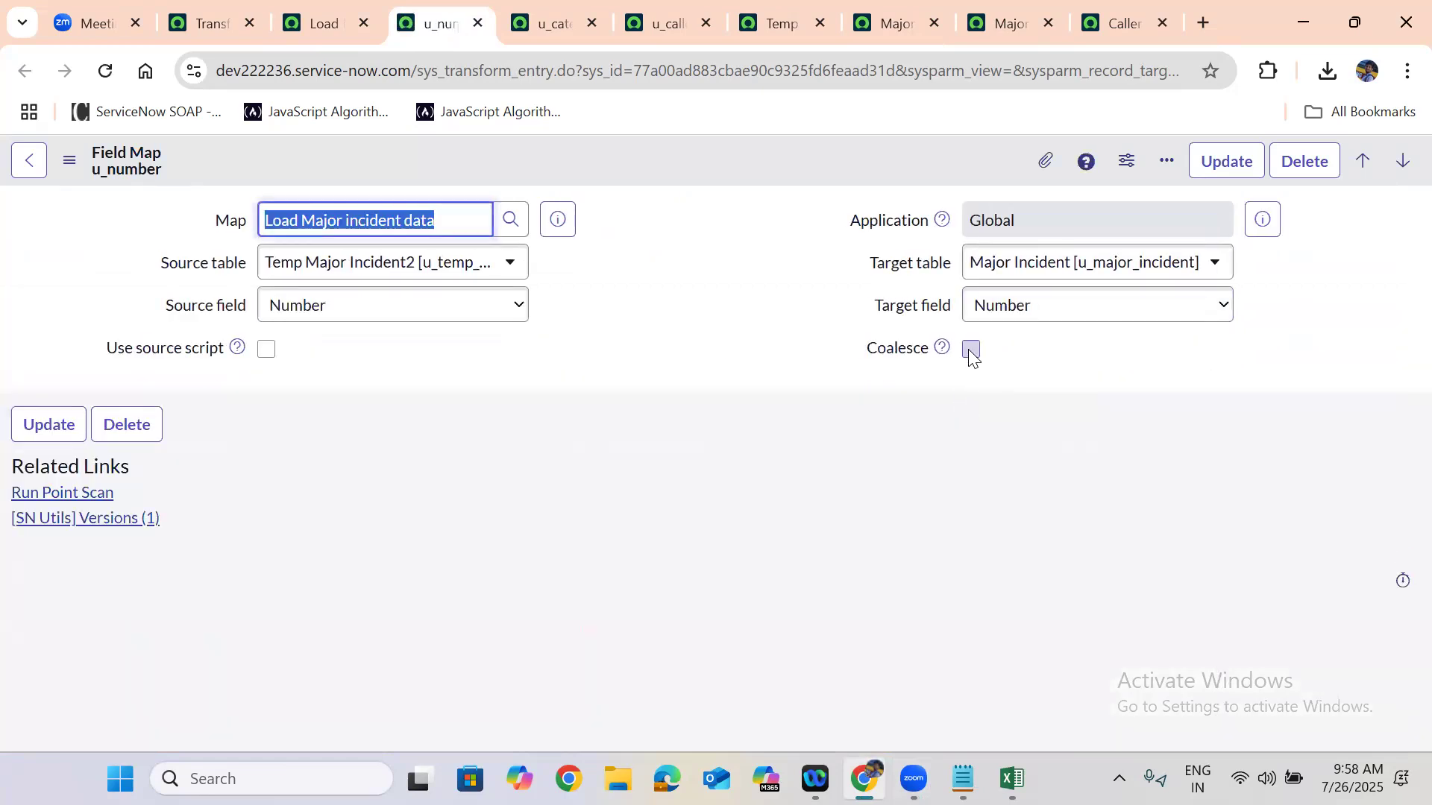
left_click(971, 351)
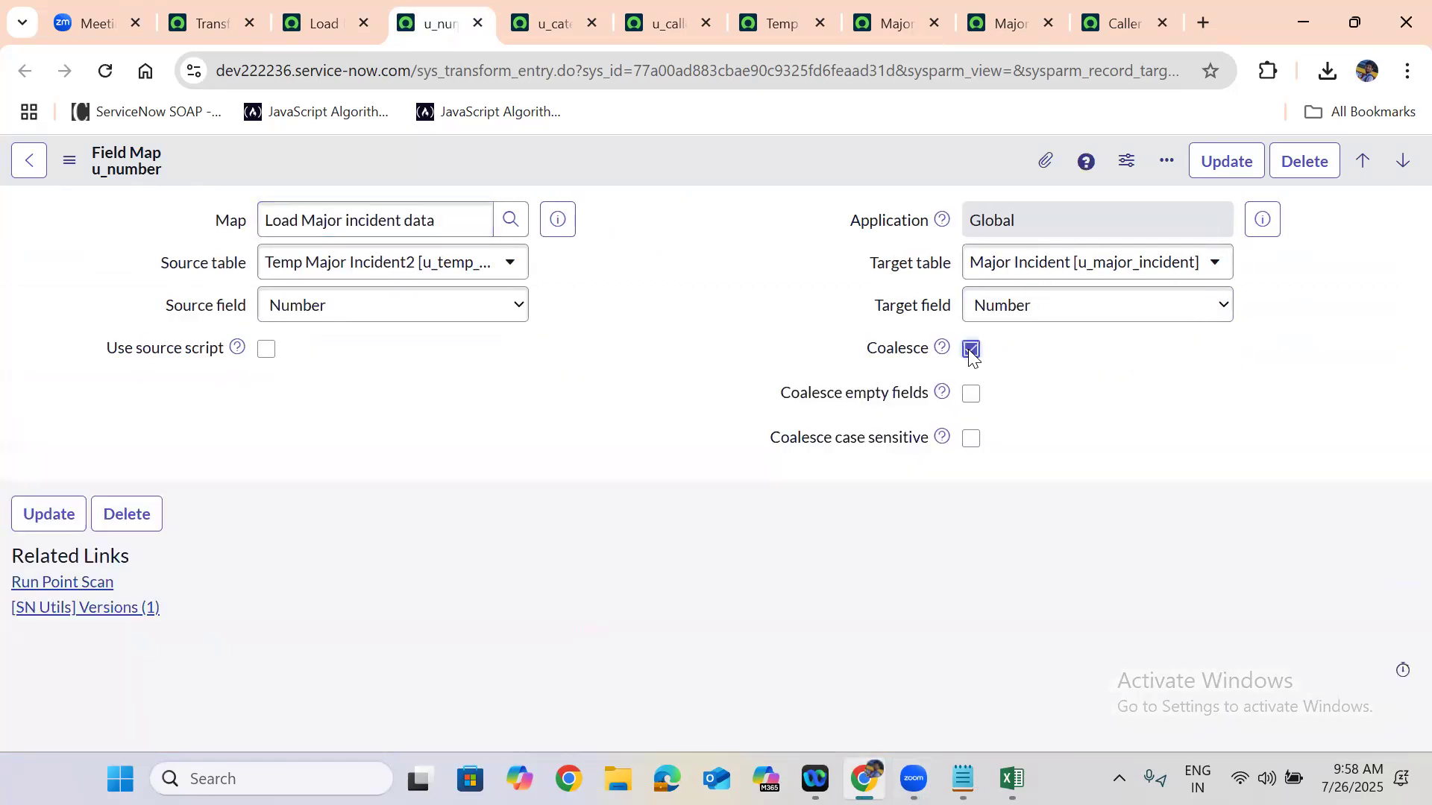
right_click(651, 168)
left_click(706, 175)
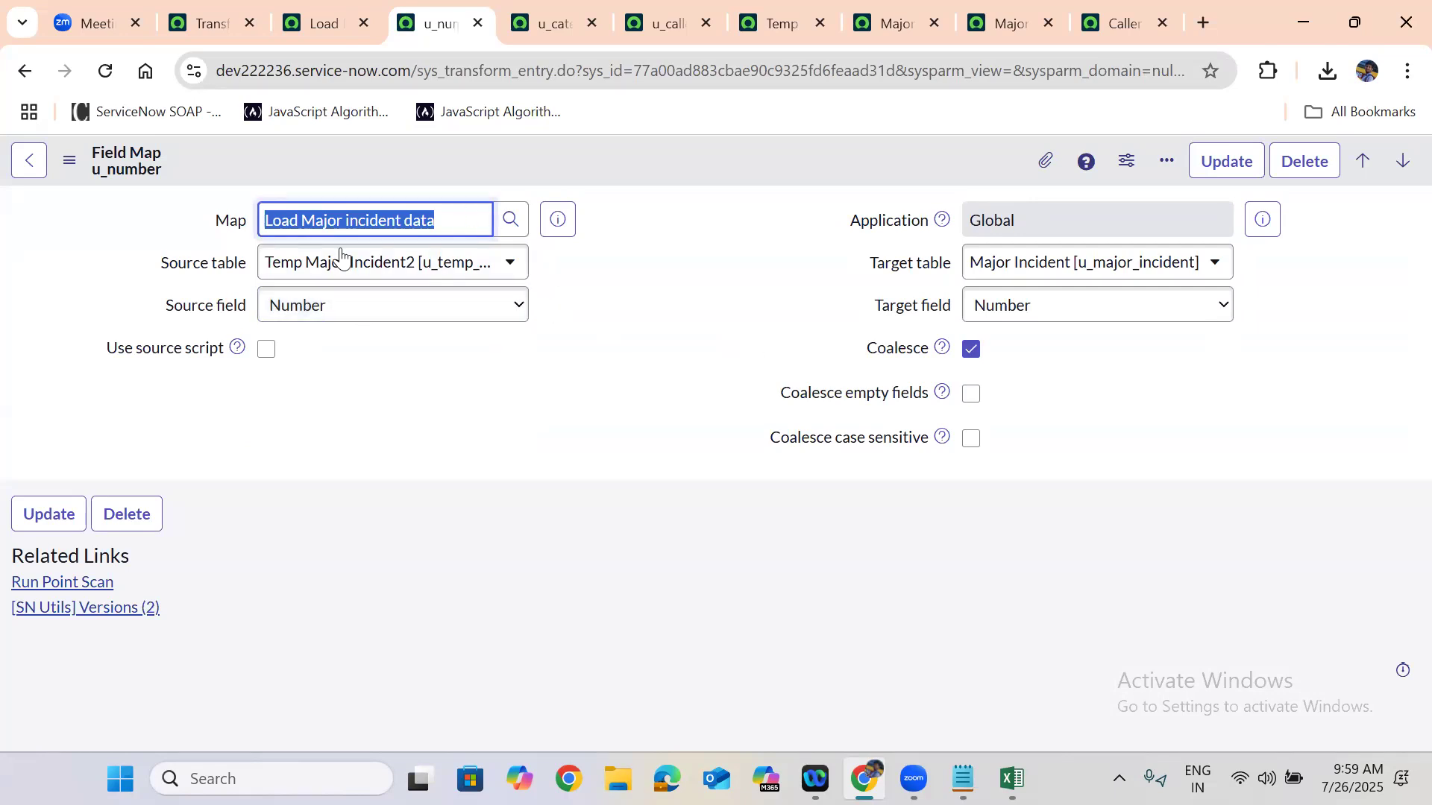
left_click(316, 31)
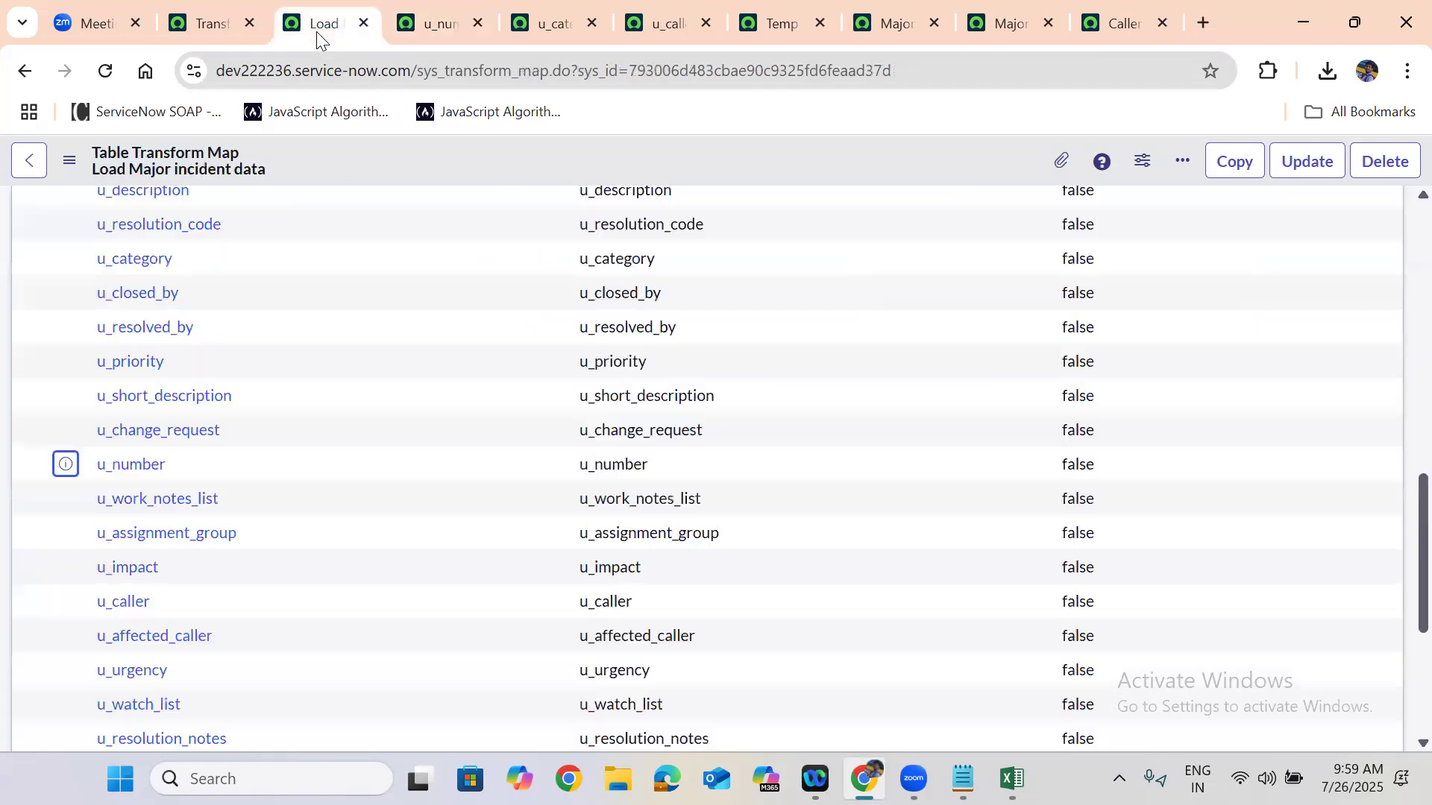
Reload the transform map, dismiss the unindexed coalesce warning, and verify u_number shows coalesce true
scroll(1396, 485, "up", 5)
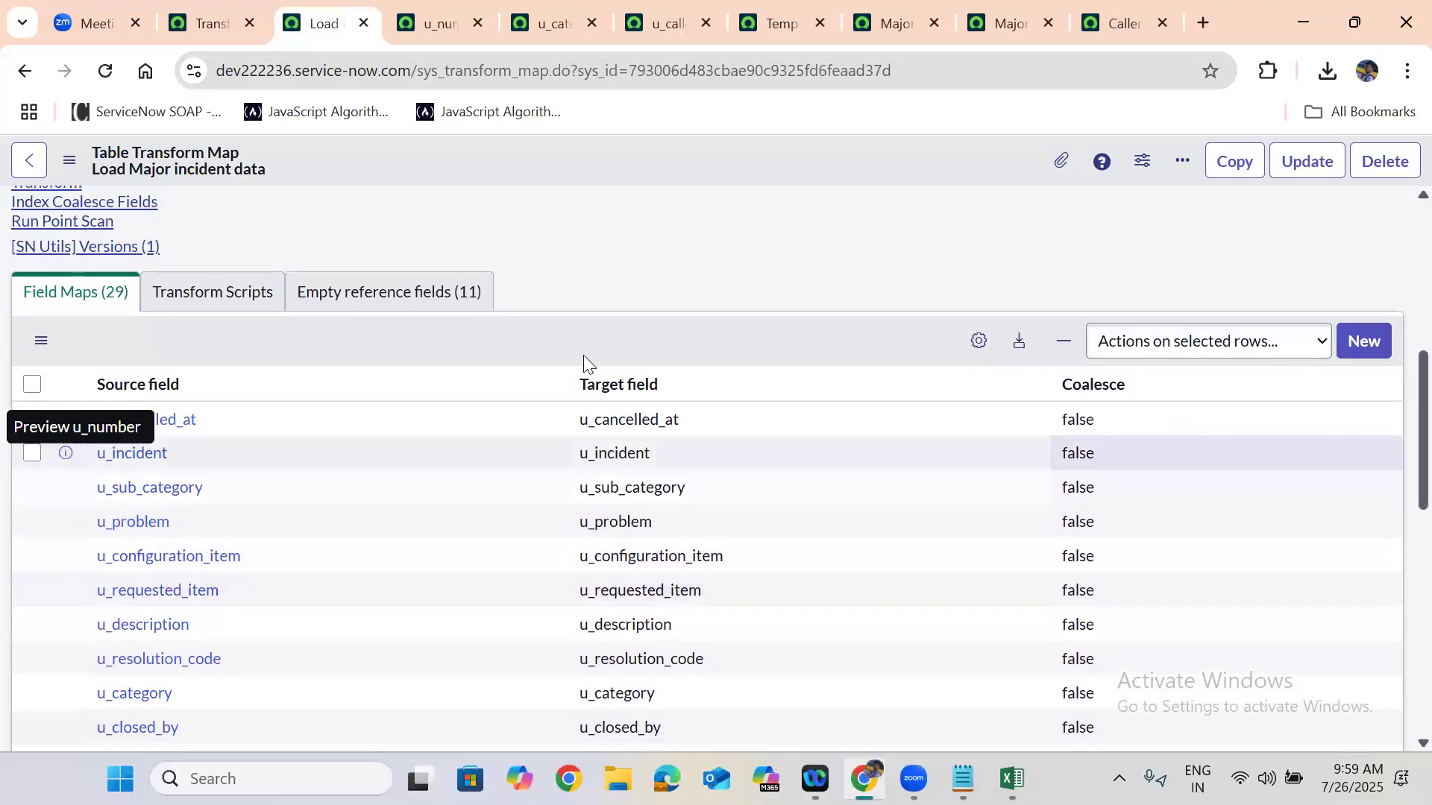
left_click(106, 71)
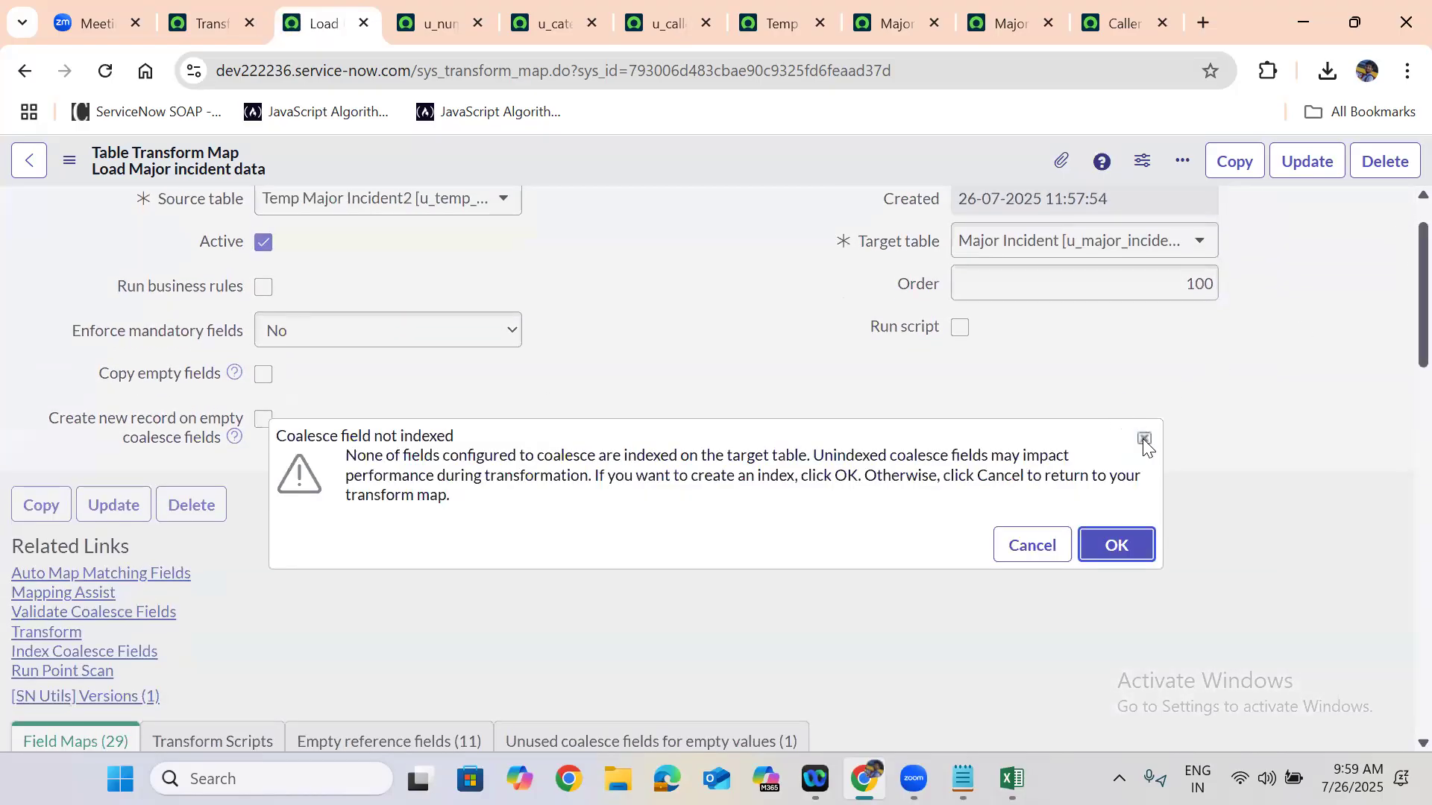
left_click(1145, 440)
scroll(1397, 373, "down", 5)
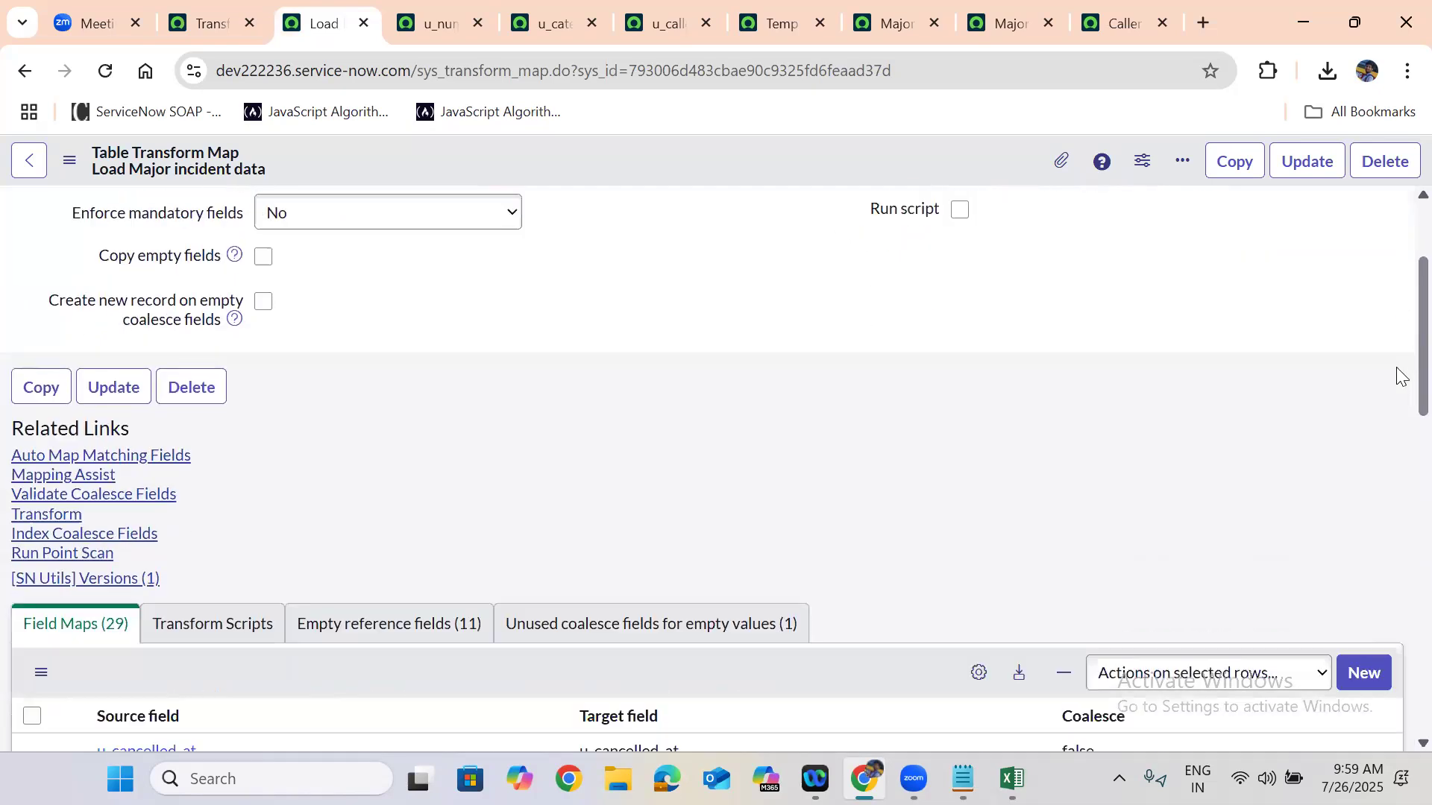
scroll(1397, 403, "down", 3)
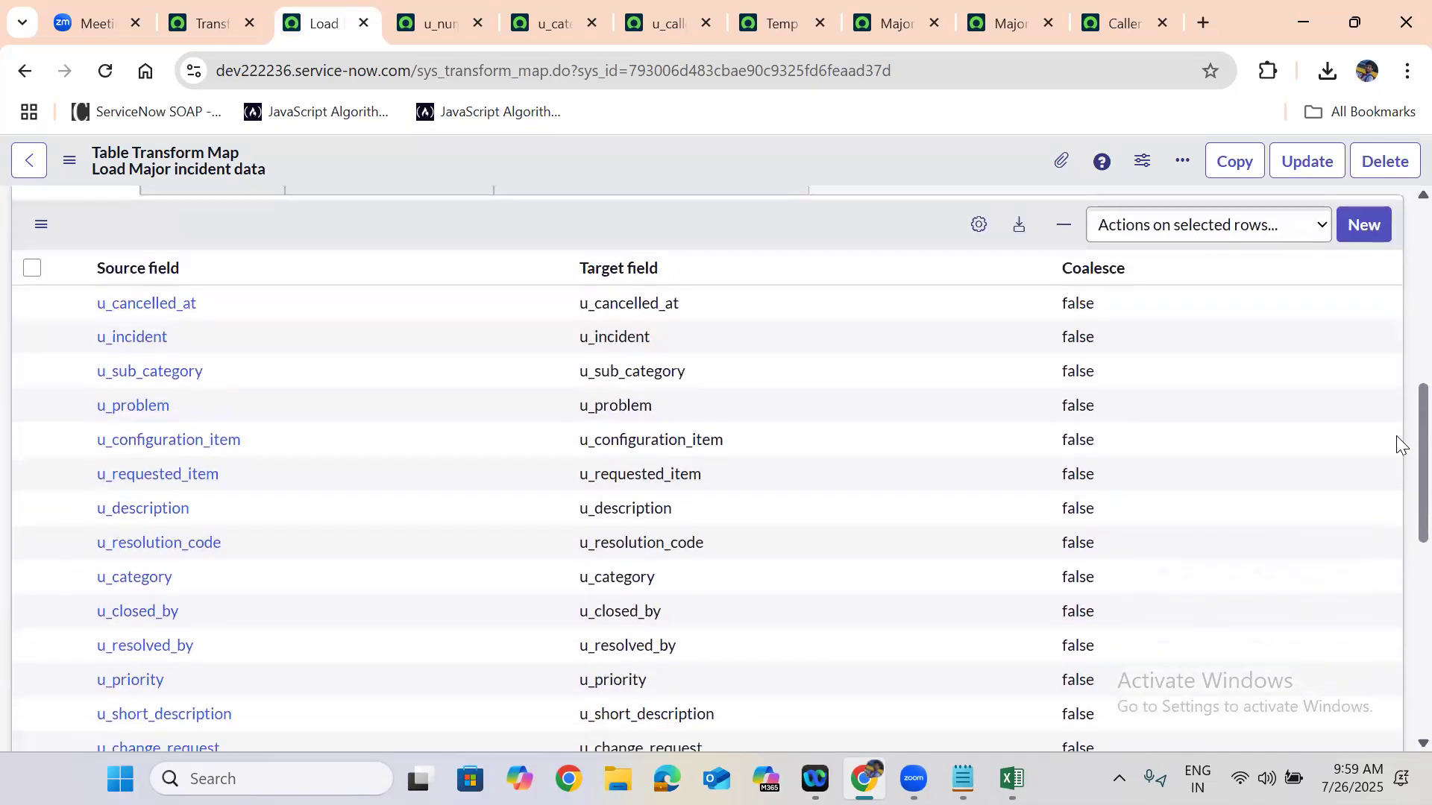
scroll(1396, 447, "down", 1)
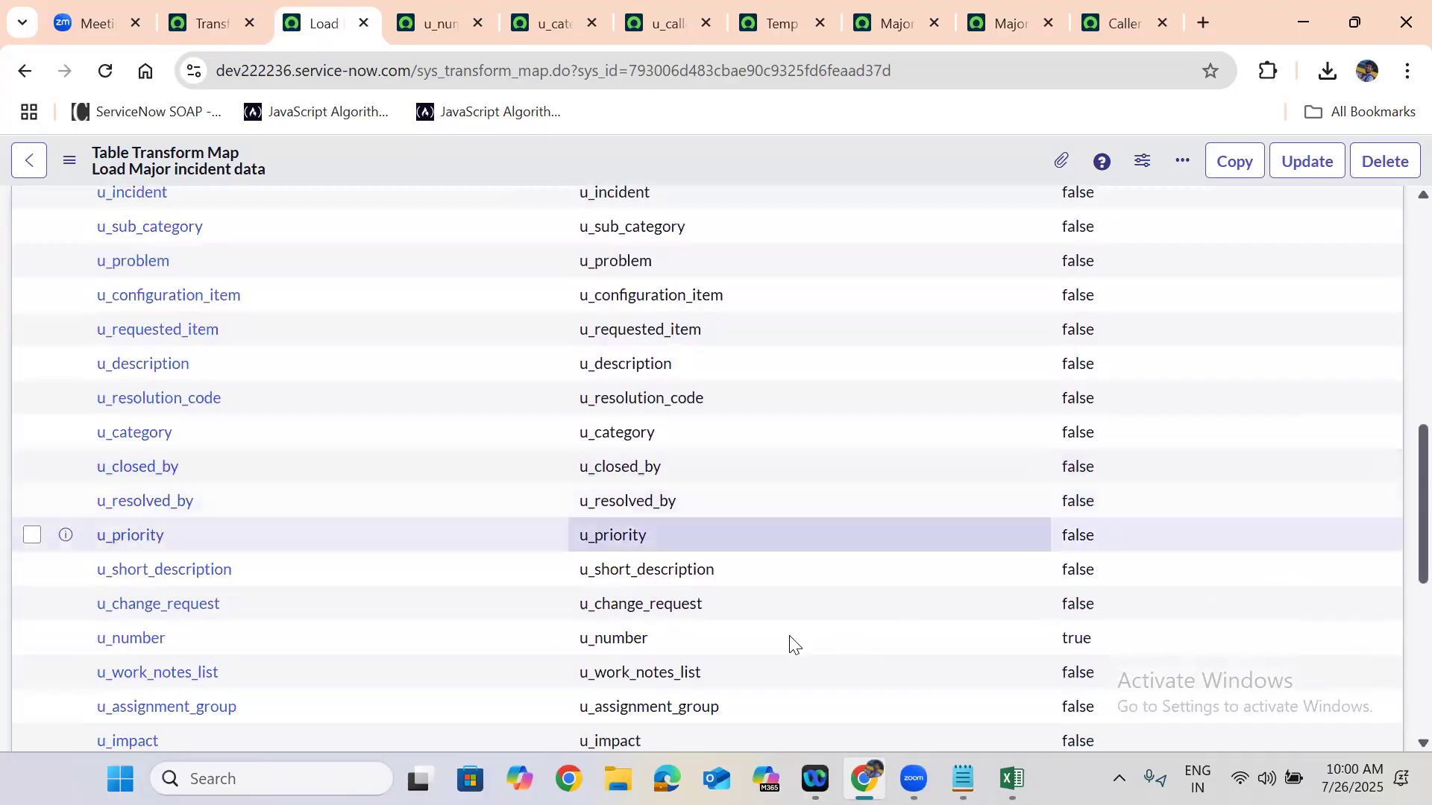
left_click_drag(83, 638, 1105, 631)
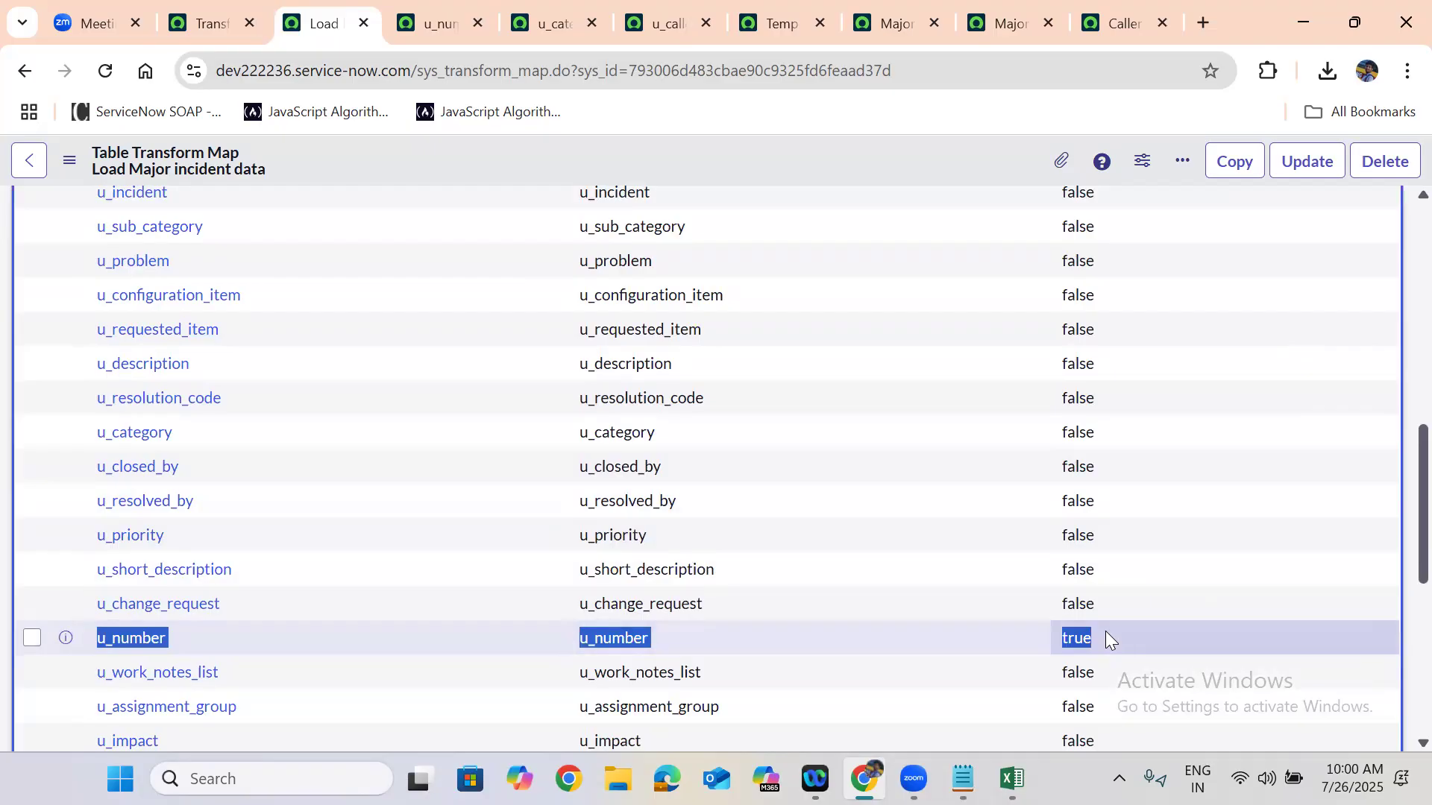
left_click(1002, 636)
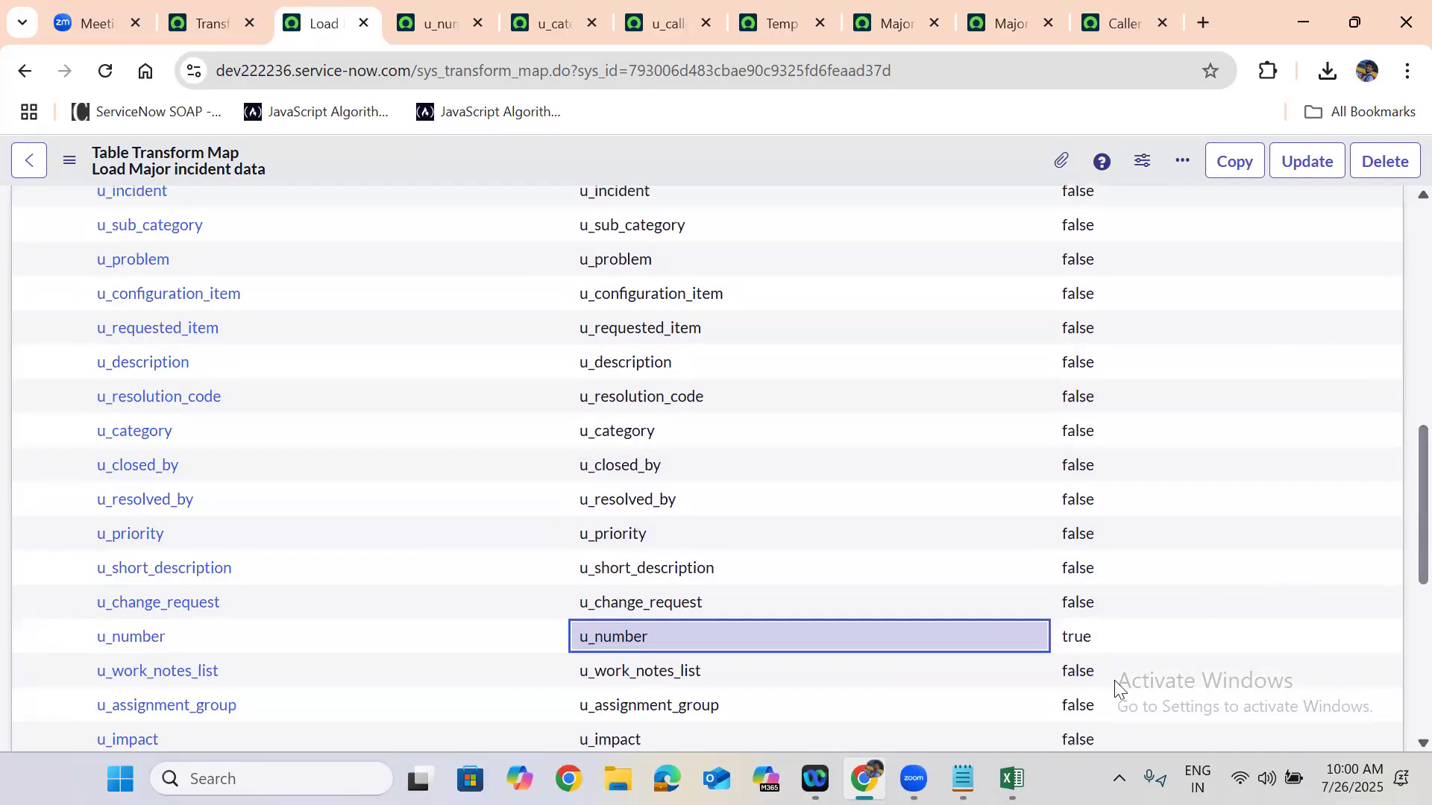
left_click(1012, 780)
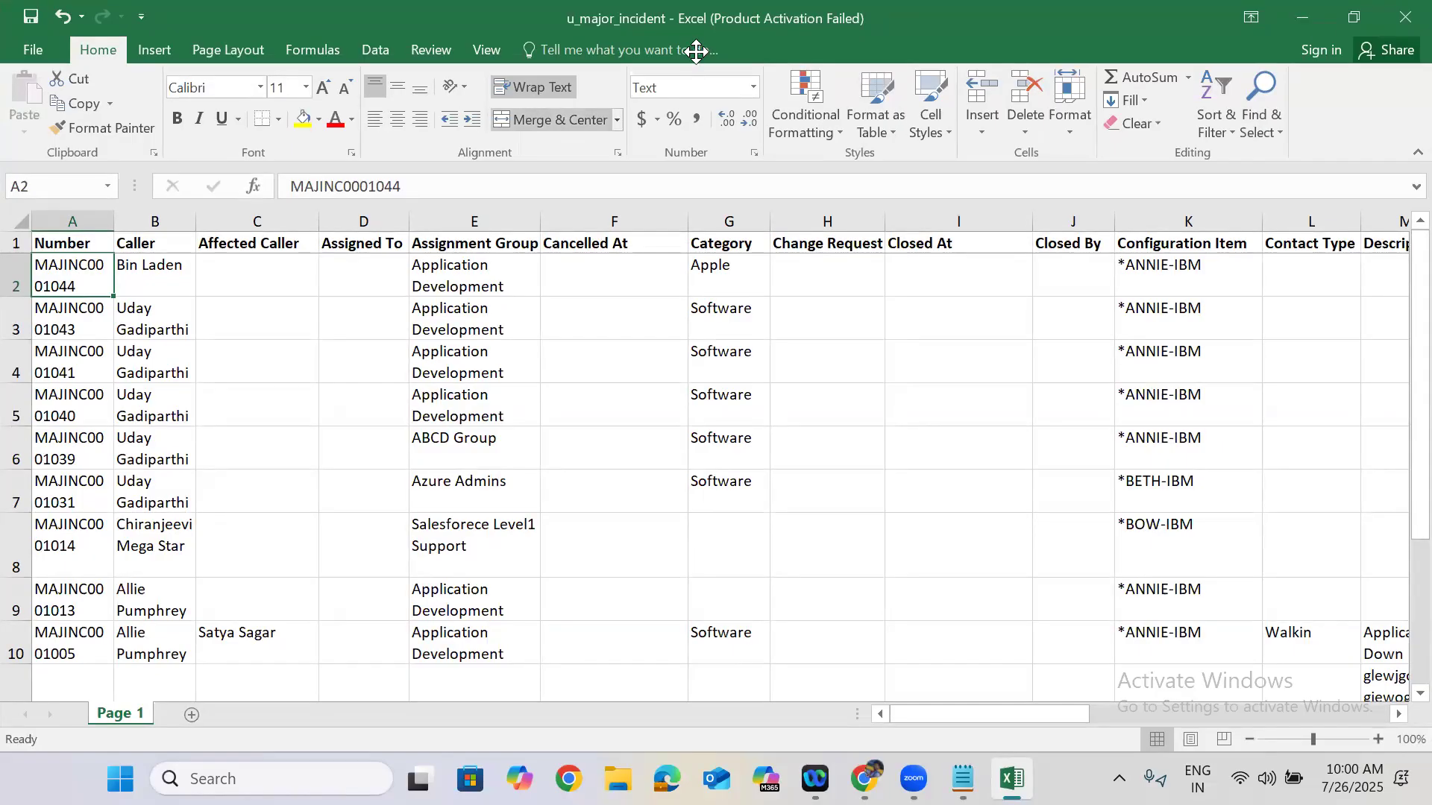
key("alt+Tab")
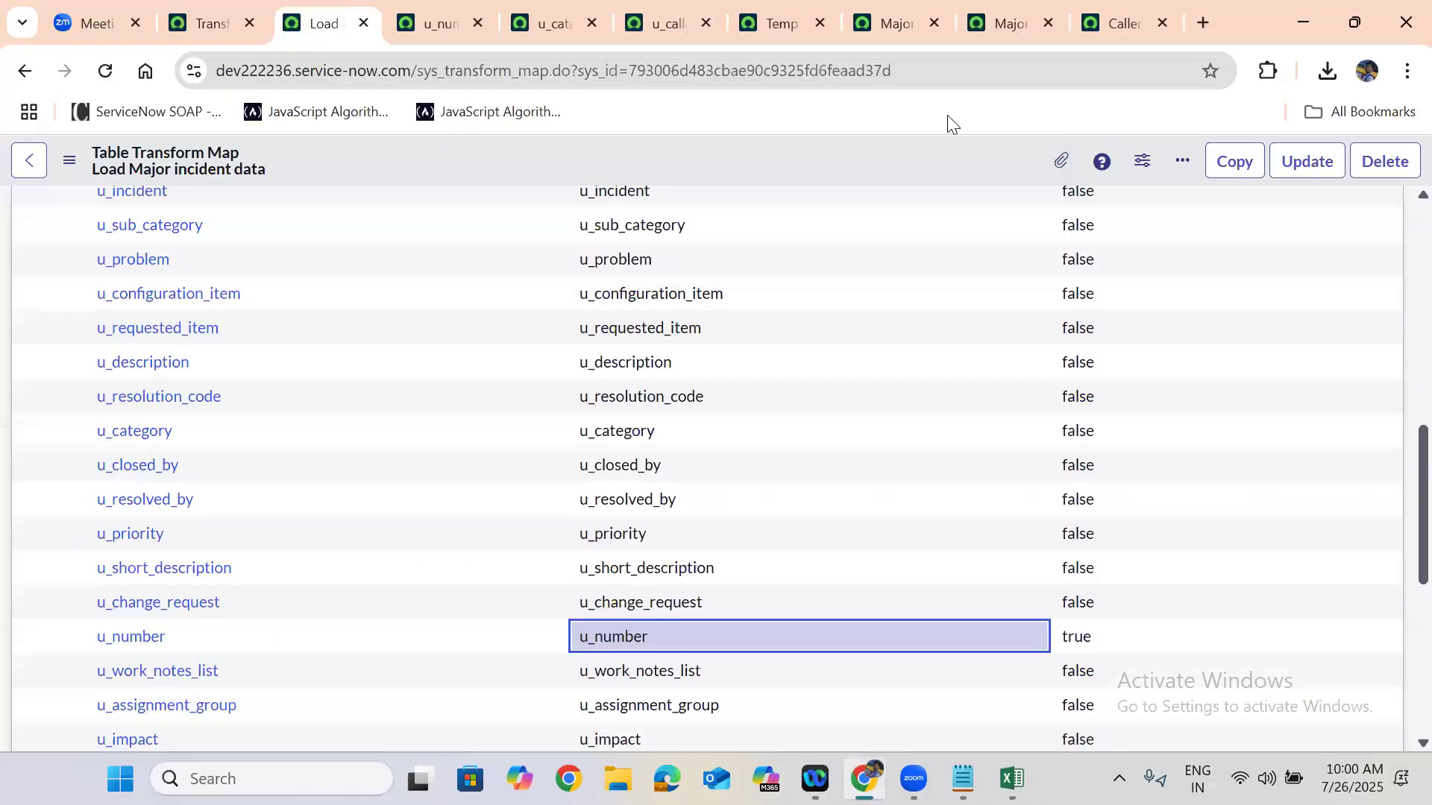
Load u_major_incident.xlsx into the Temp Major Incident2 table via Load Data
left_click(1006, 23)
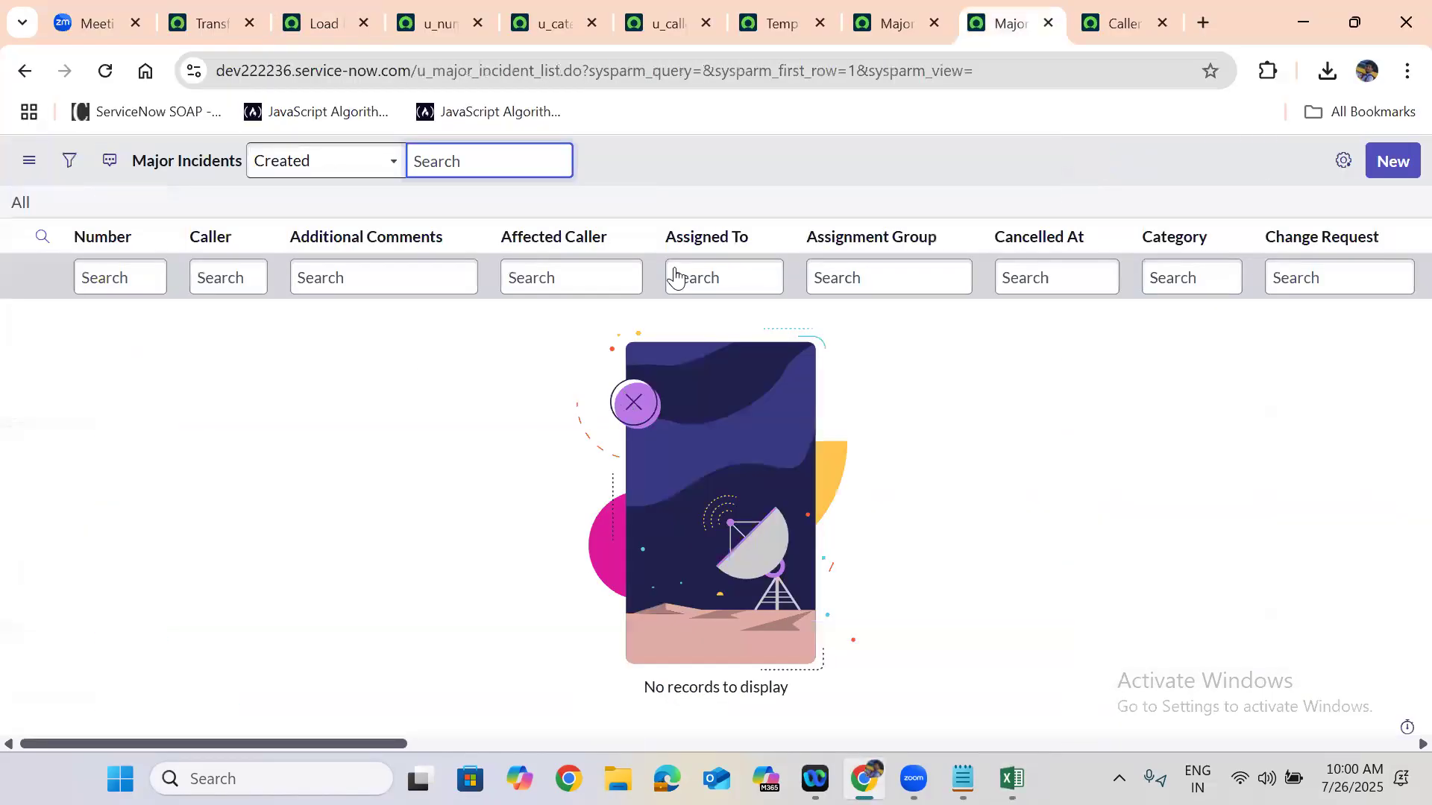
left_click(218, 14)
left_click(121, 176)
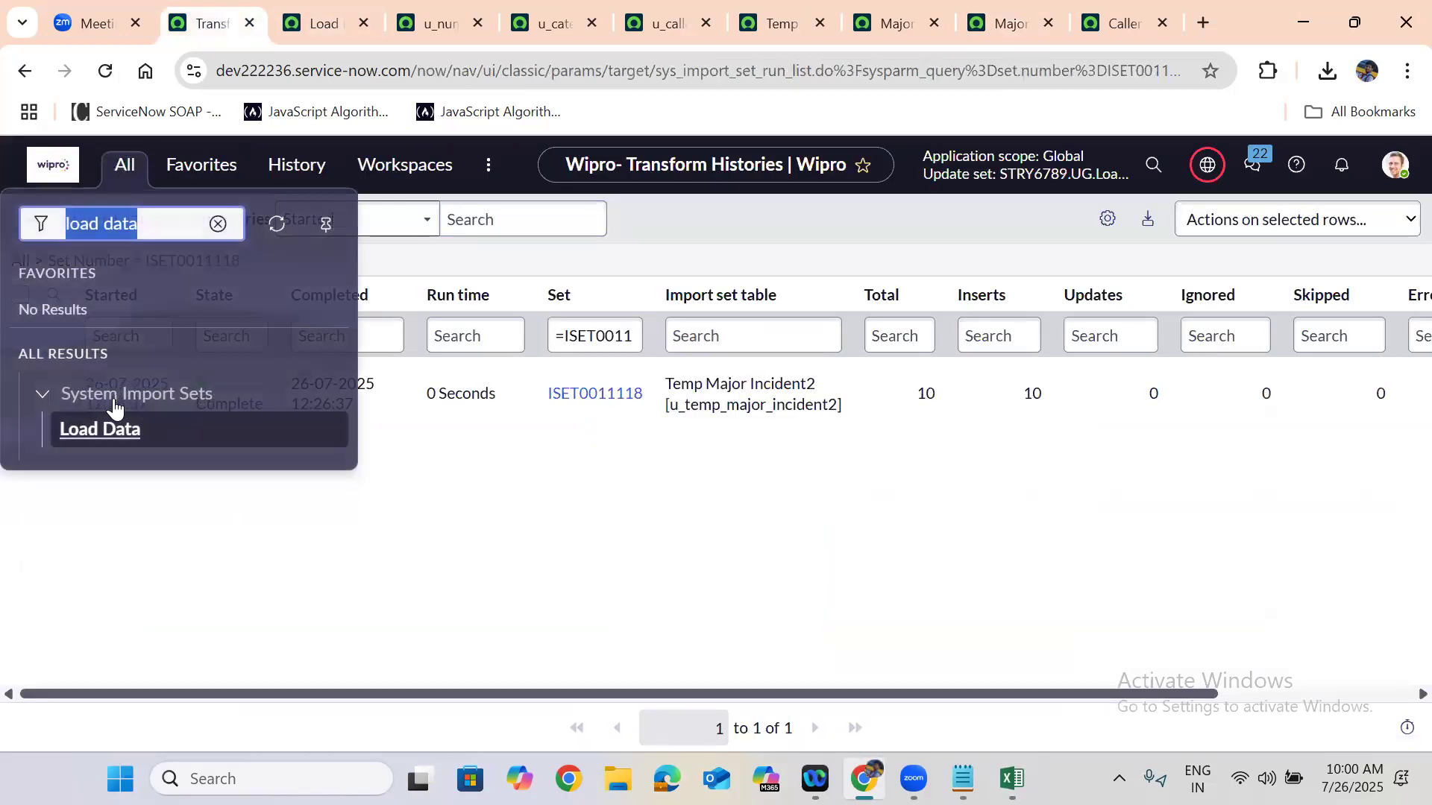
left_click(109, 422)
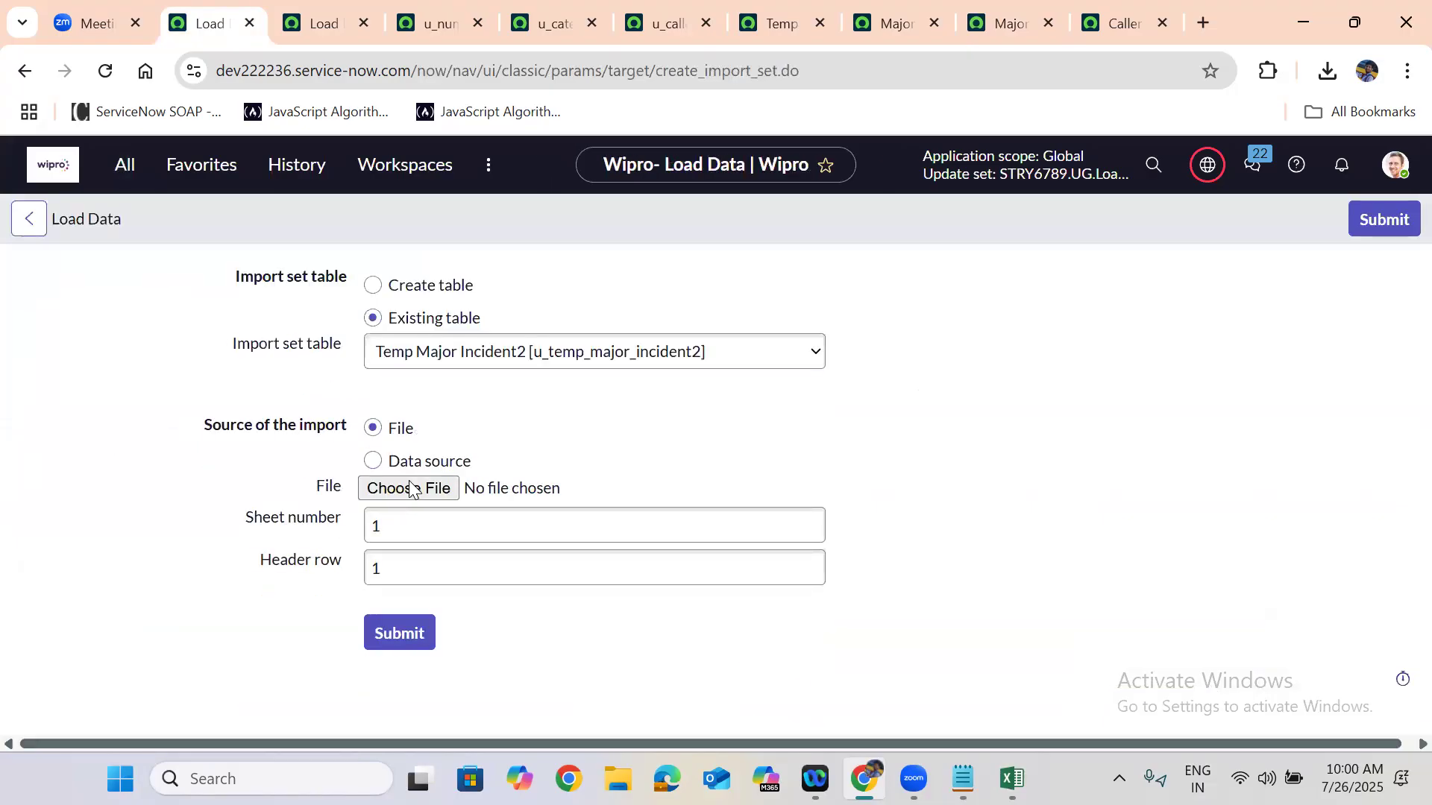
left_click(410, 489)
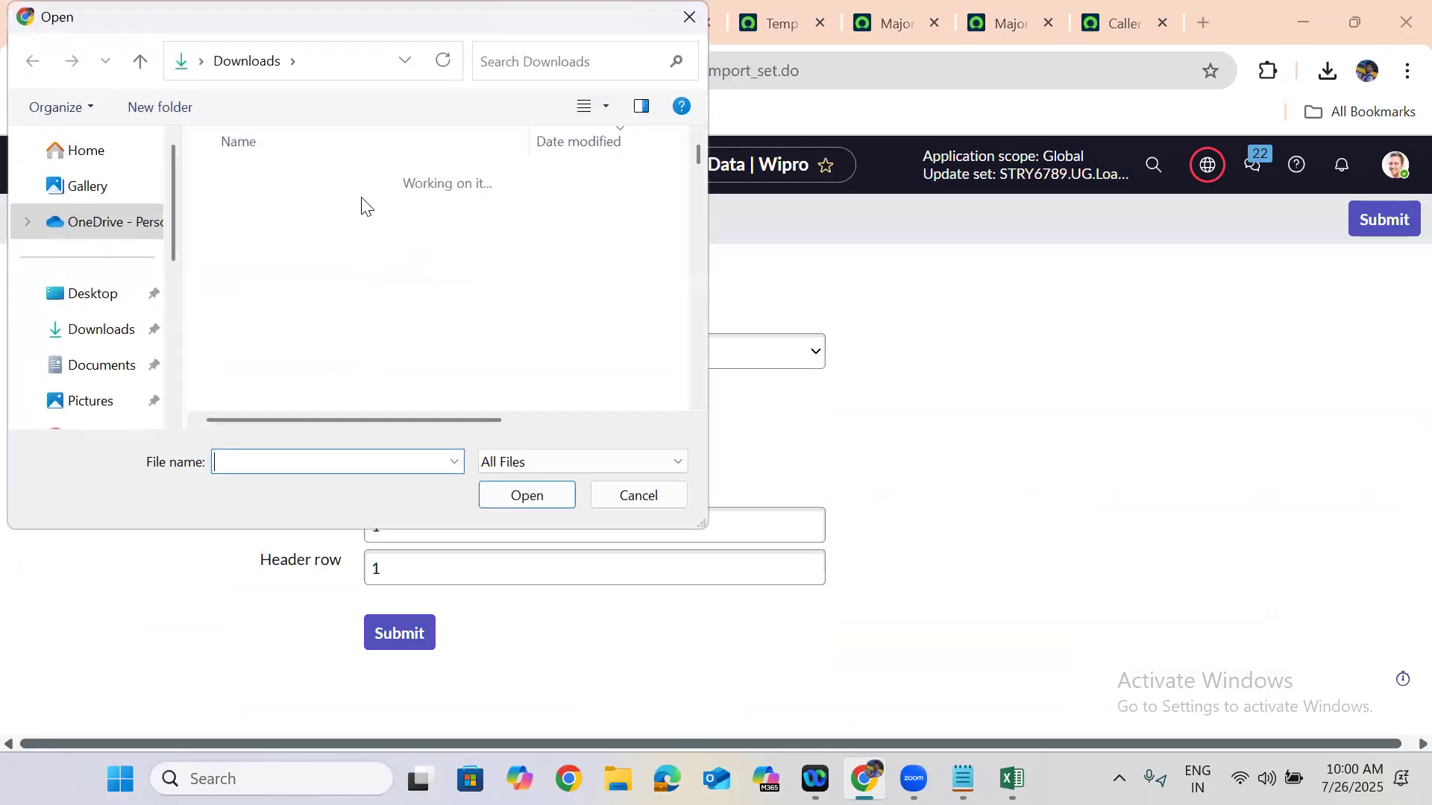
left_click(309, 213)
left_click(532, 496)
left_click(417, 633)
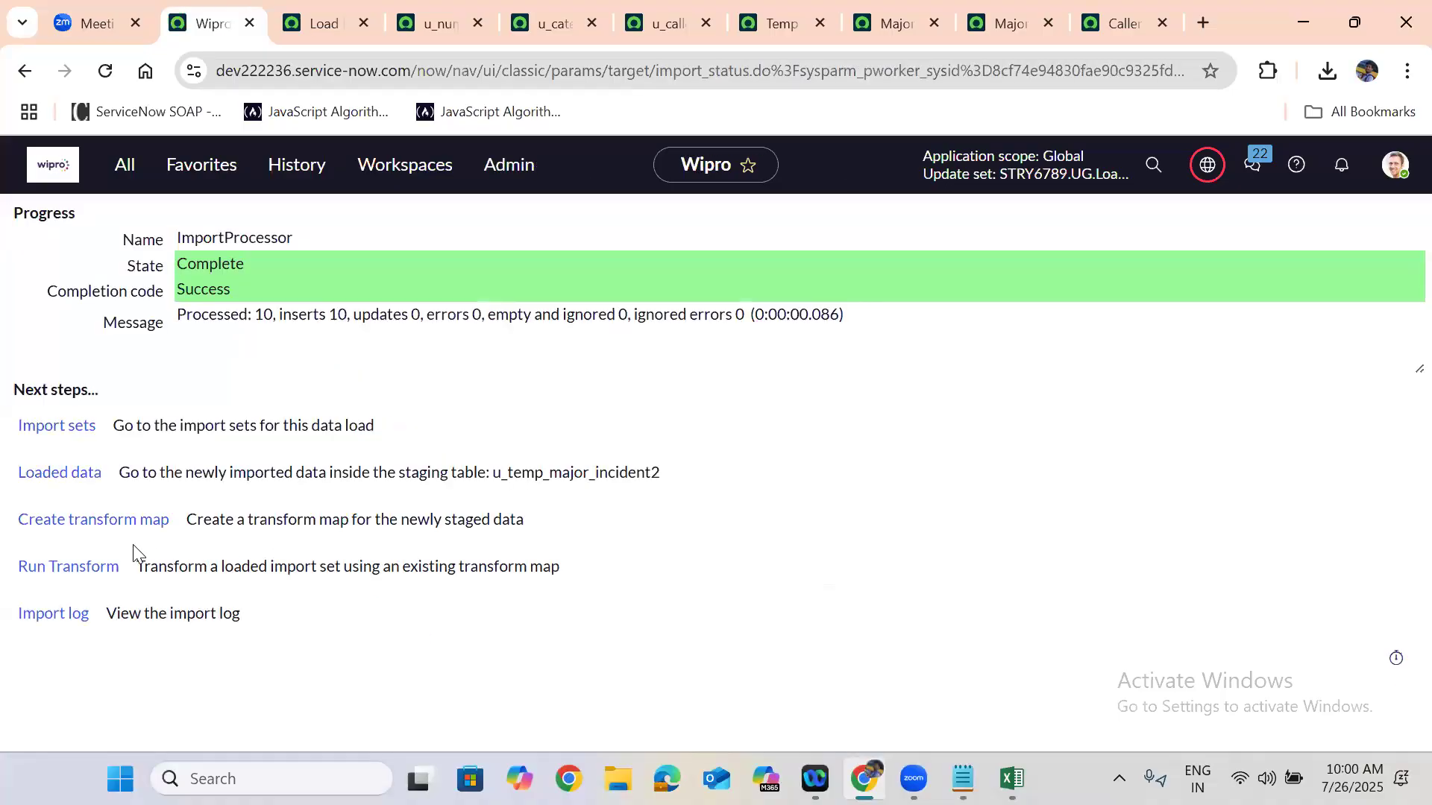
Transform import set ISET0011119 and view its history: 10 rows, 9 inserted, 1 skipped
left_click(59, 569)
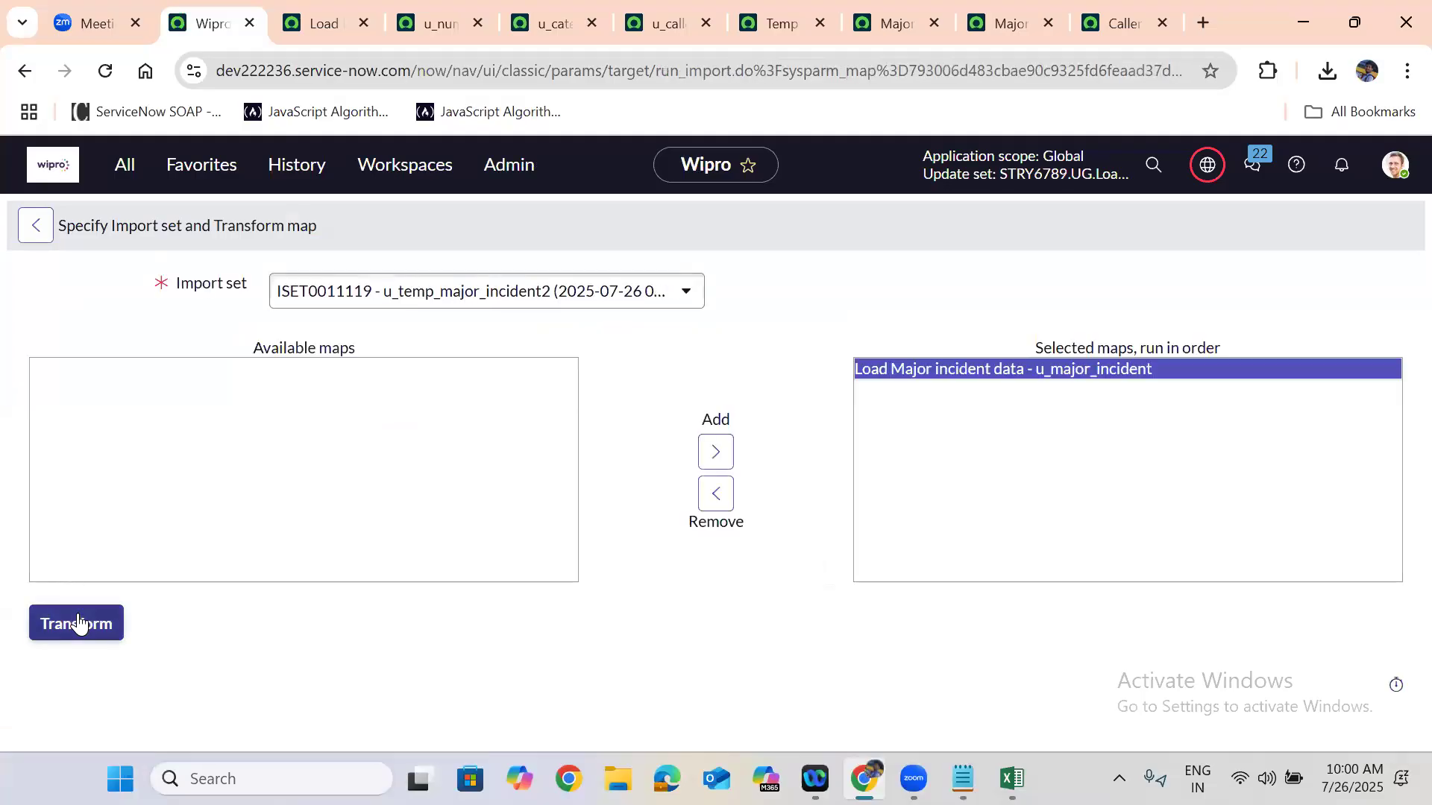
left_click(78, 619)
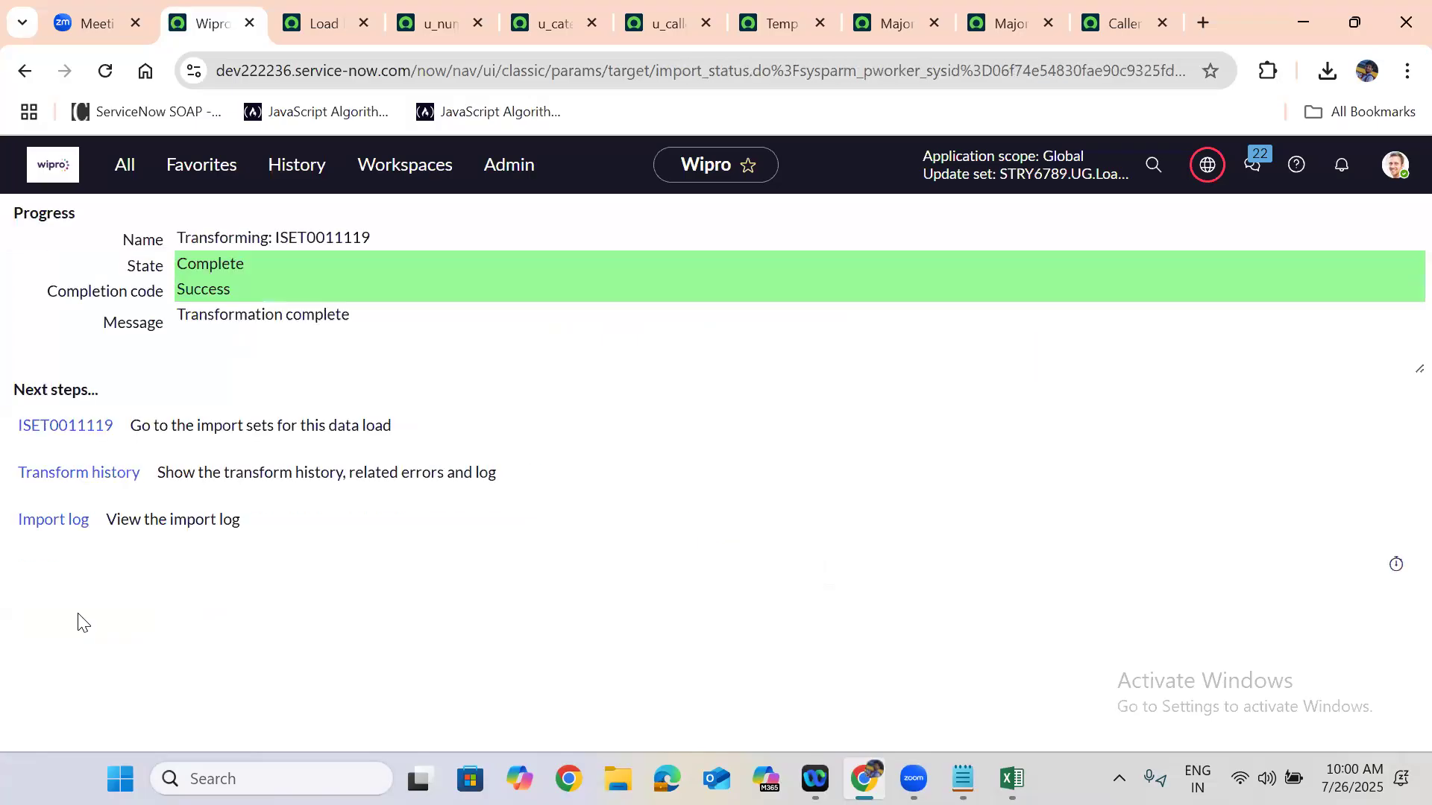
left_click(91, 478)
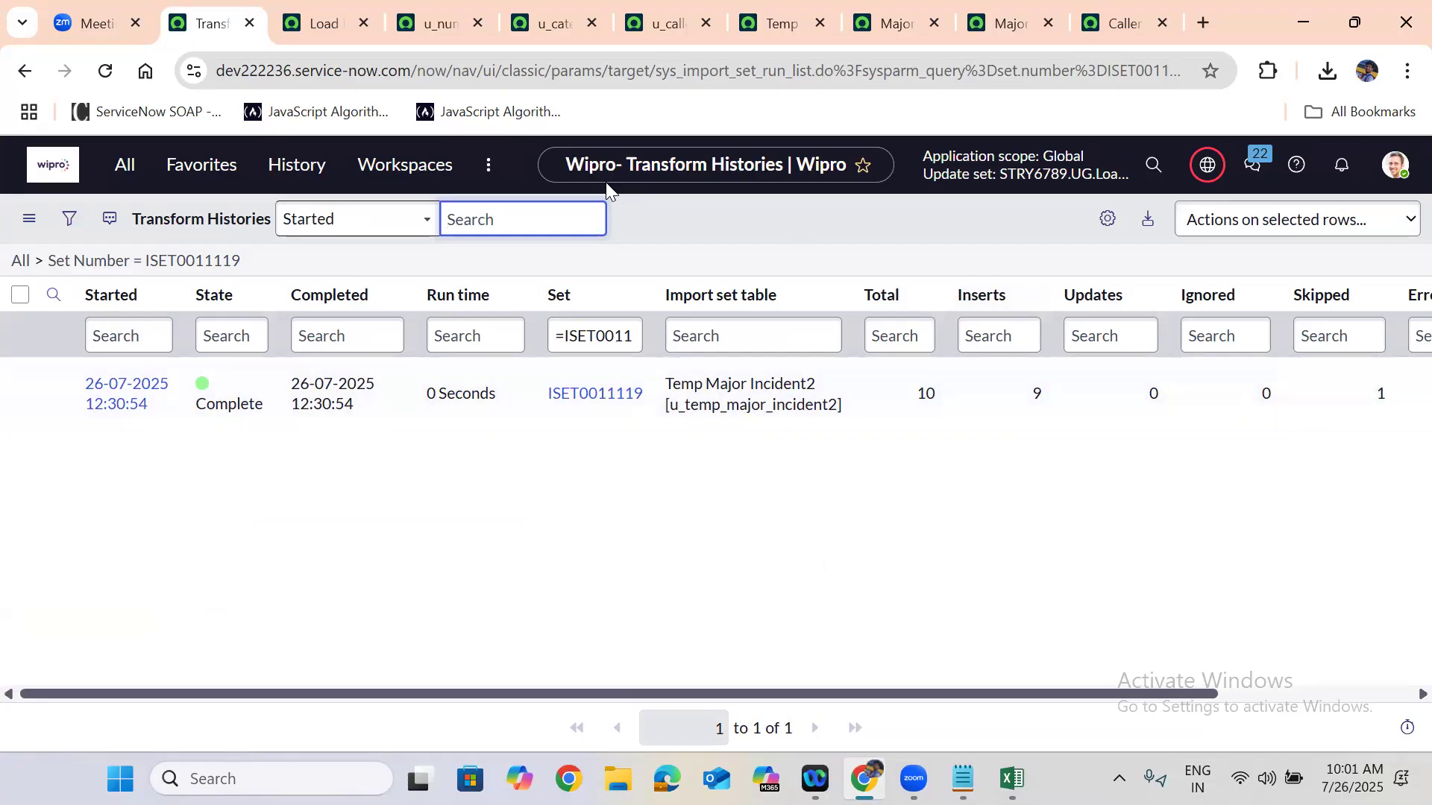
Review the u_category, u_caller and u_number field maps, checking u_number's coalesce setting
left_click(547, 20)
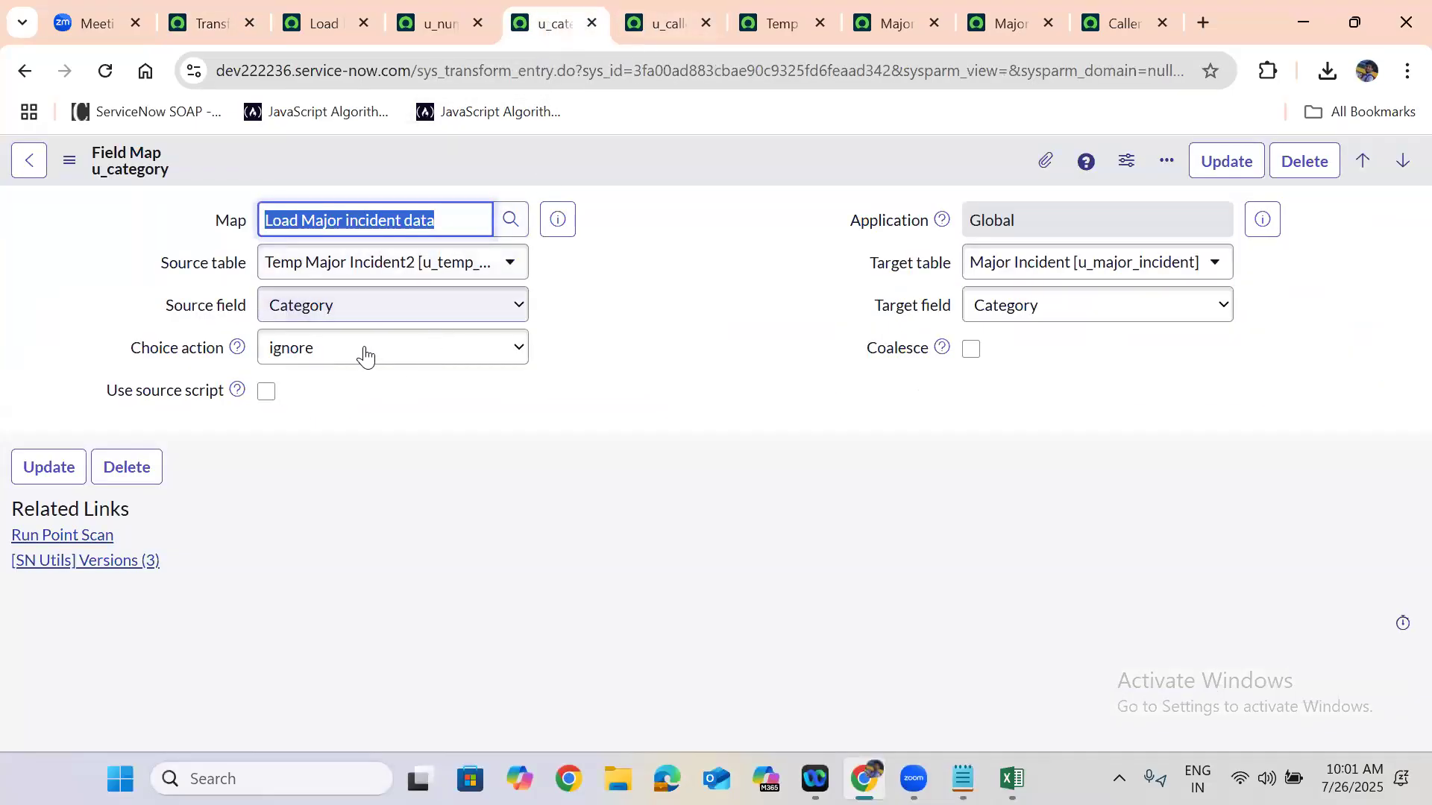
left_click(635, 16)
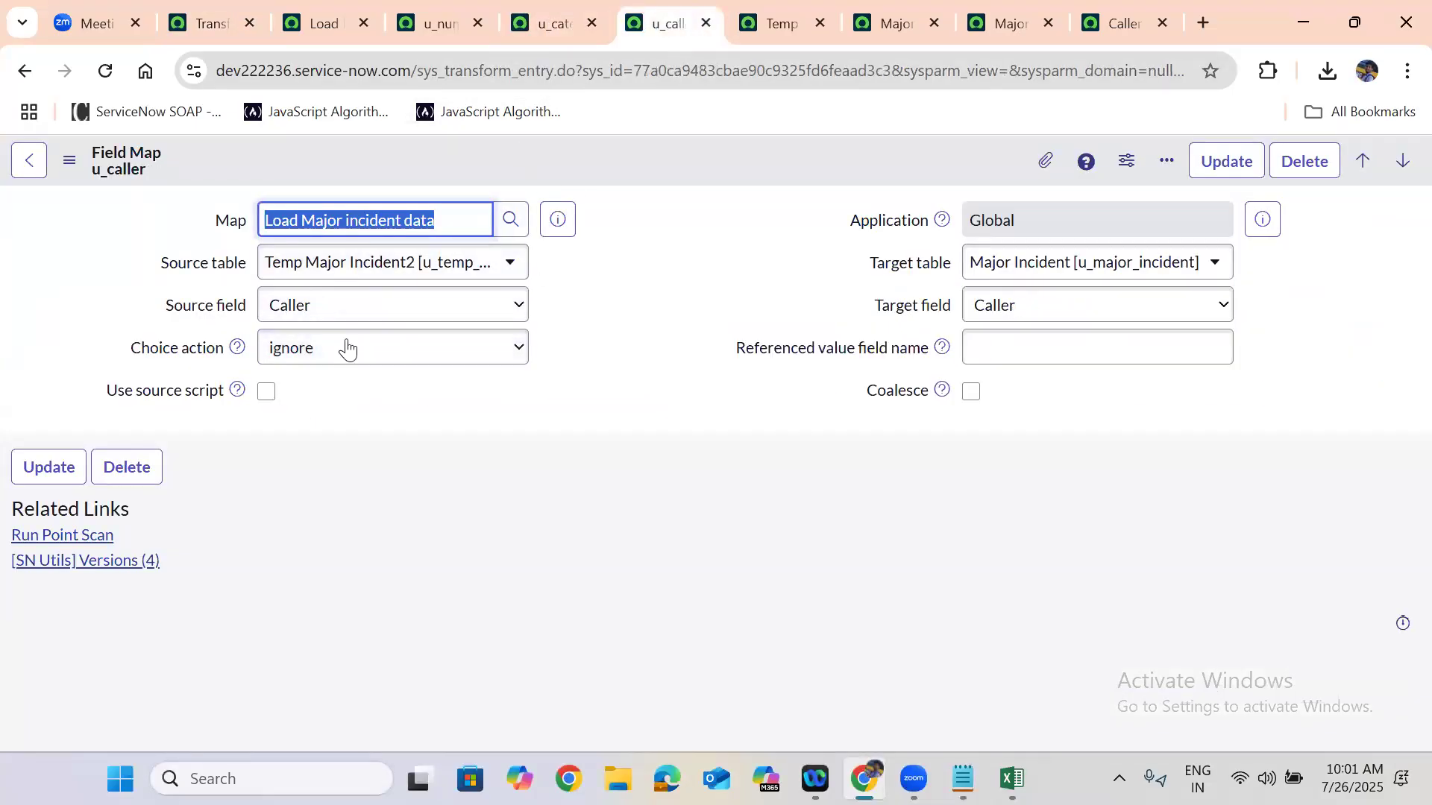
left_click(424, 22)
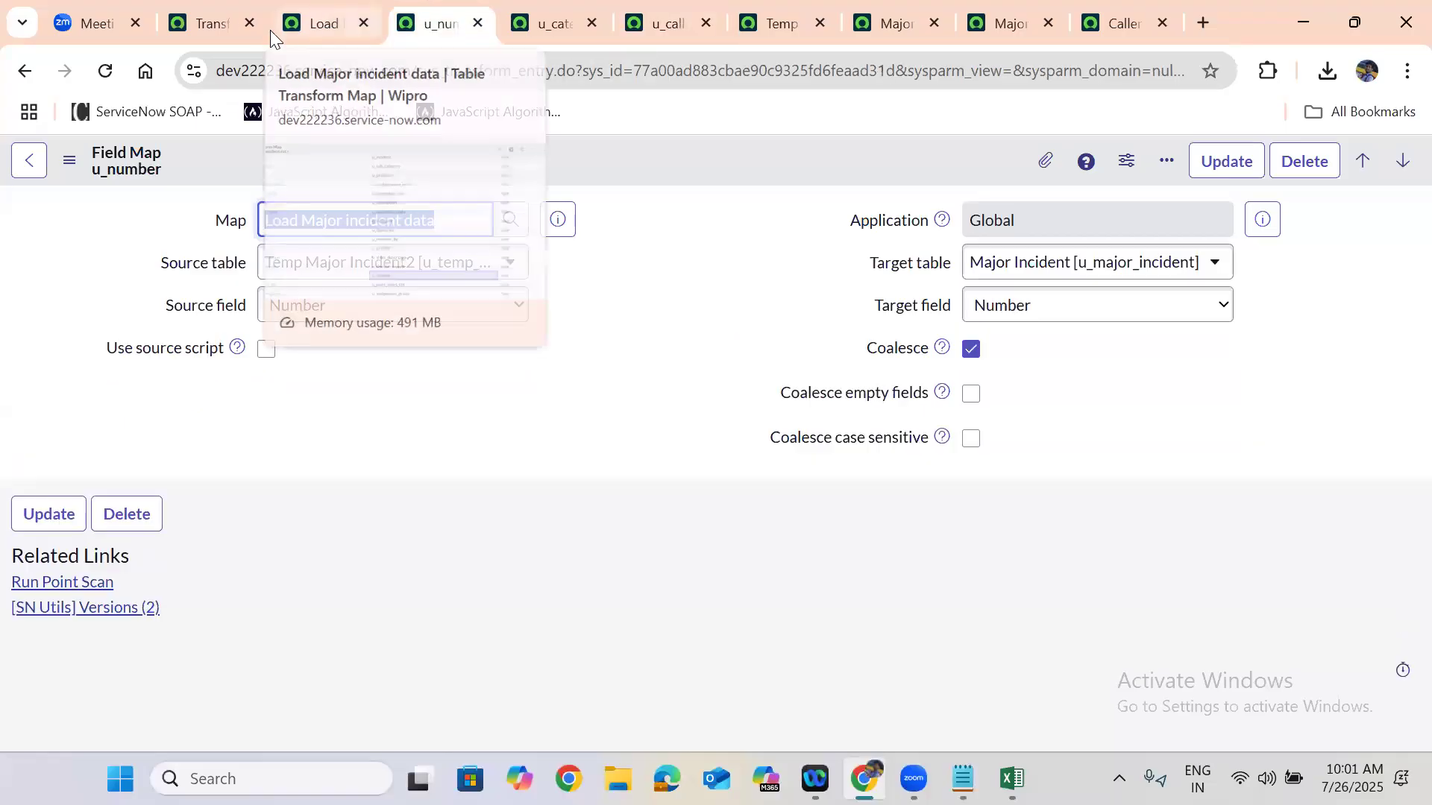
Open ISET0011119's import set rows to find row 9 skipped for a missing u_number
left_click(214, 13)
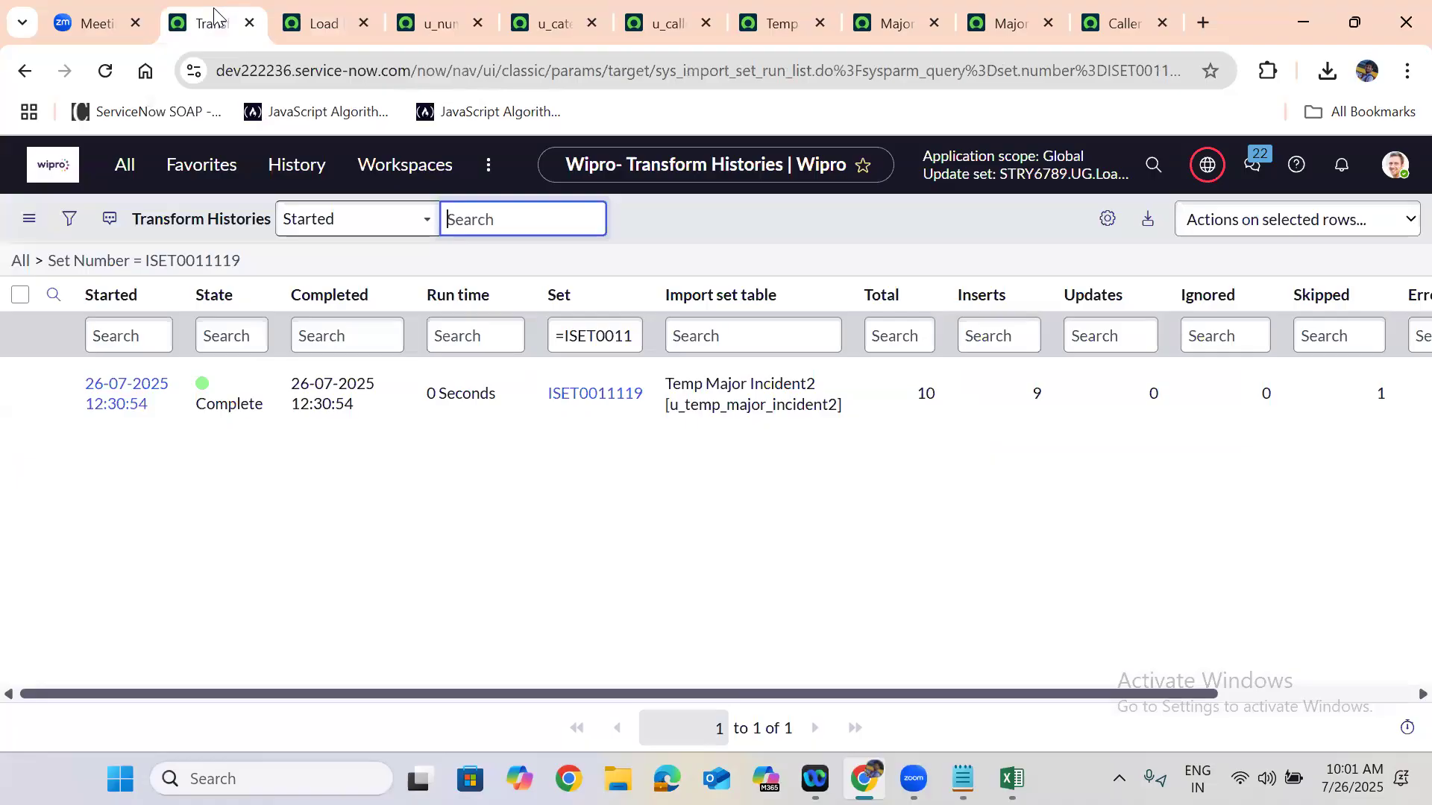
left_click(581, 392)
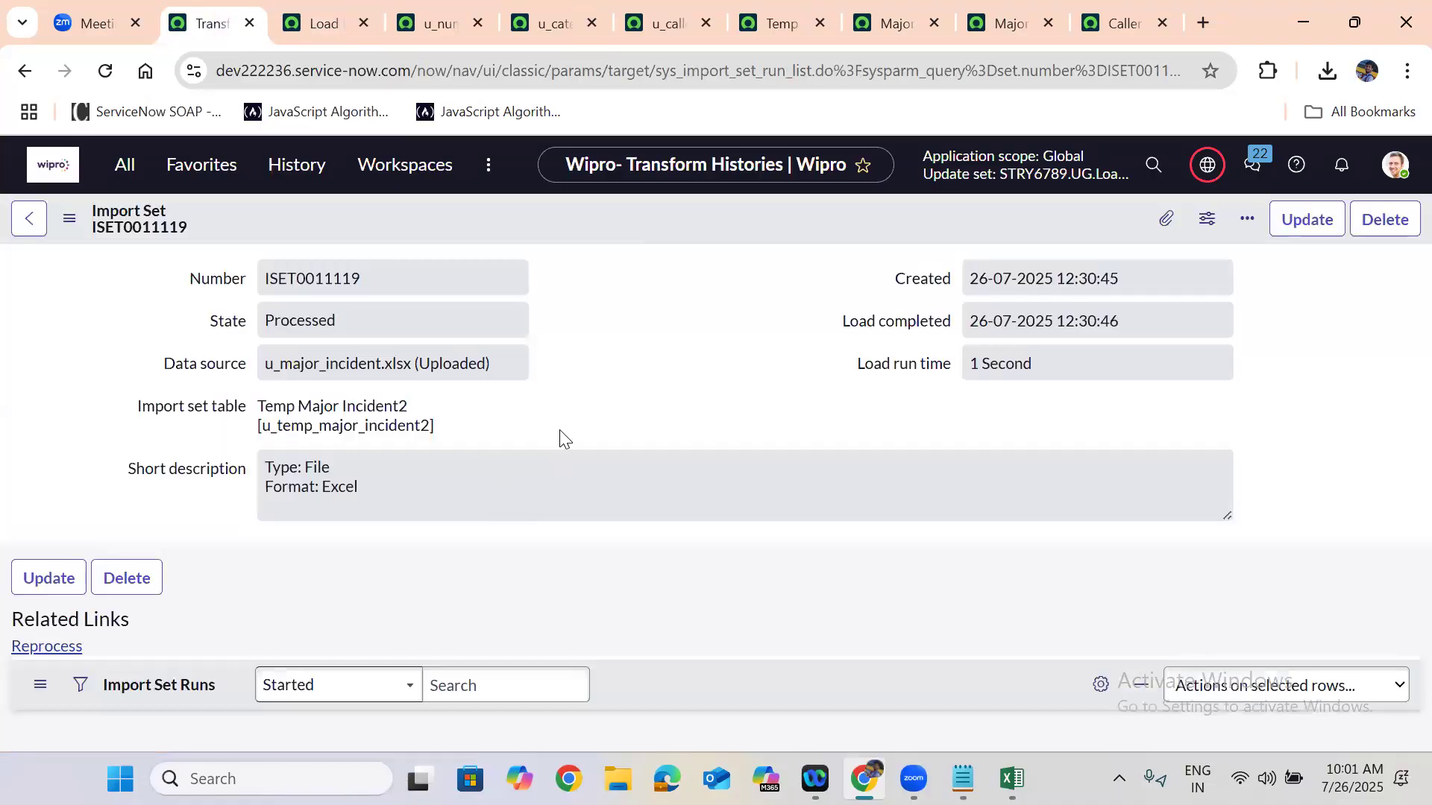
scroll(559, 432, "down", 5)
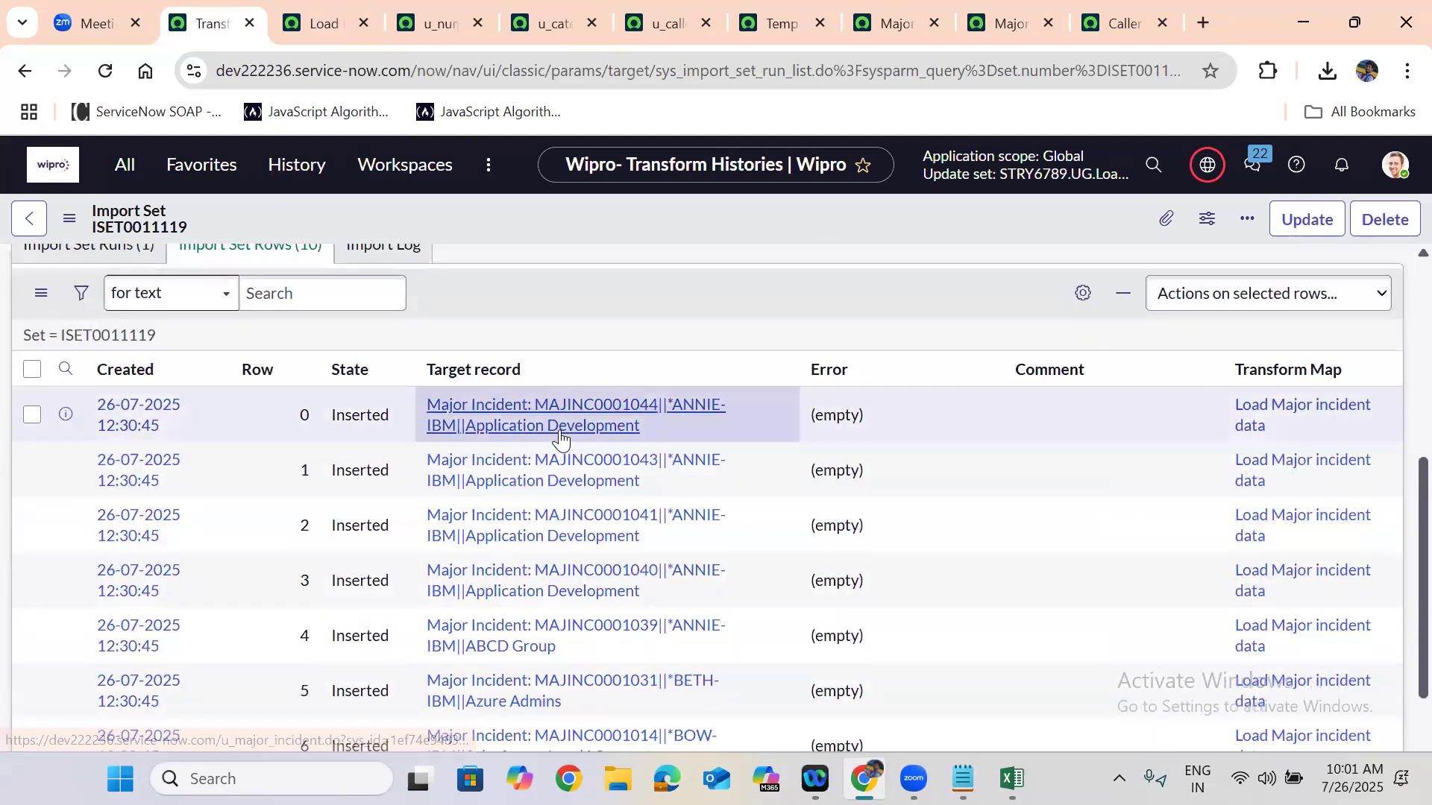
scroll(561, 440, "down", 3)
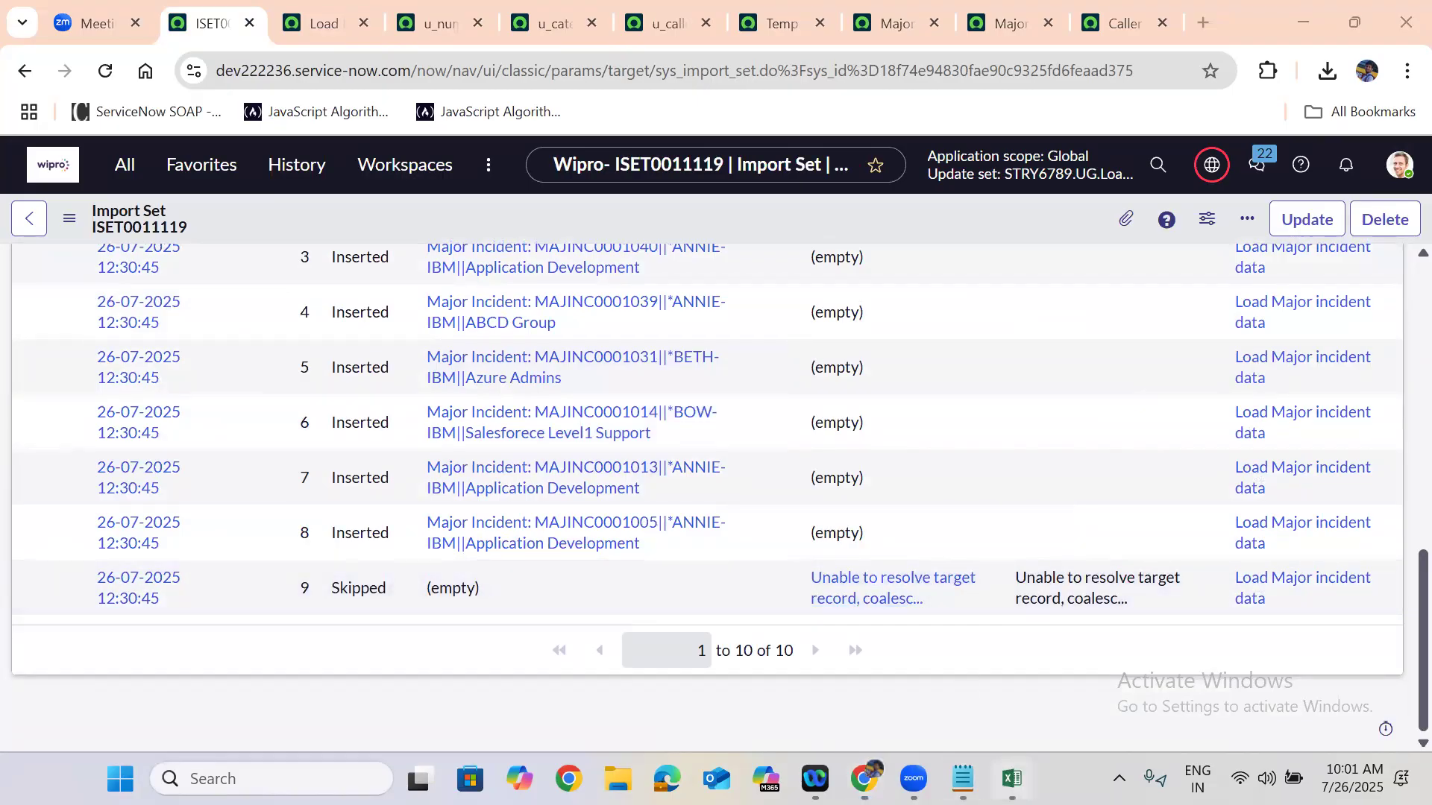
left_click(1011, 778)
left_click(82, 504)
Inspect row 11 of the u_major_incident sheet, which has no Number value
key("Down")
key("Down")
key("Down")
key("Down")
key("Down")
key("Down")
key("Down")
key("Down")
key("Down")
key("Down")
key("Down")
key("Down")
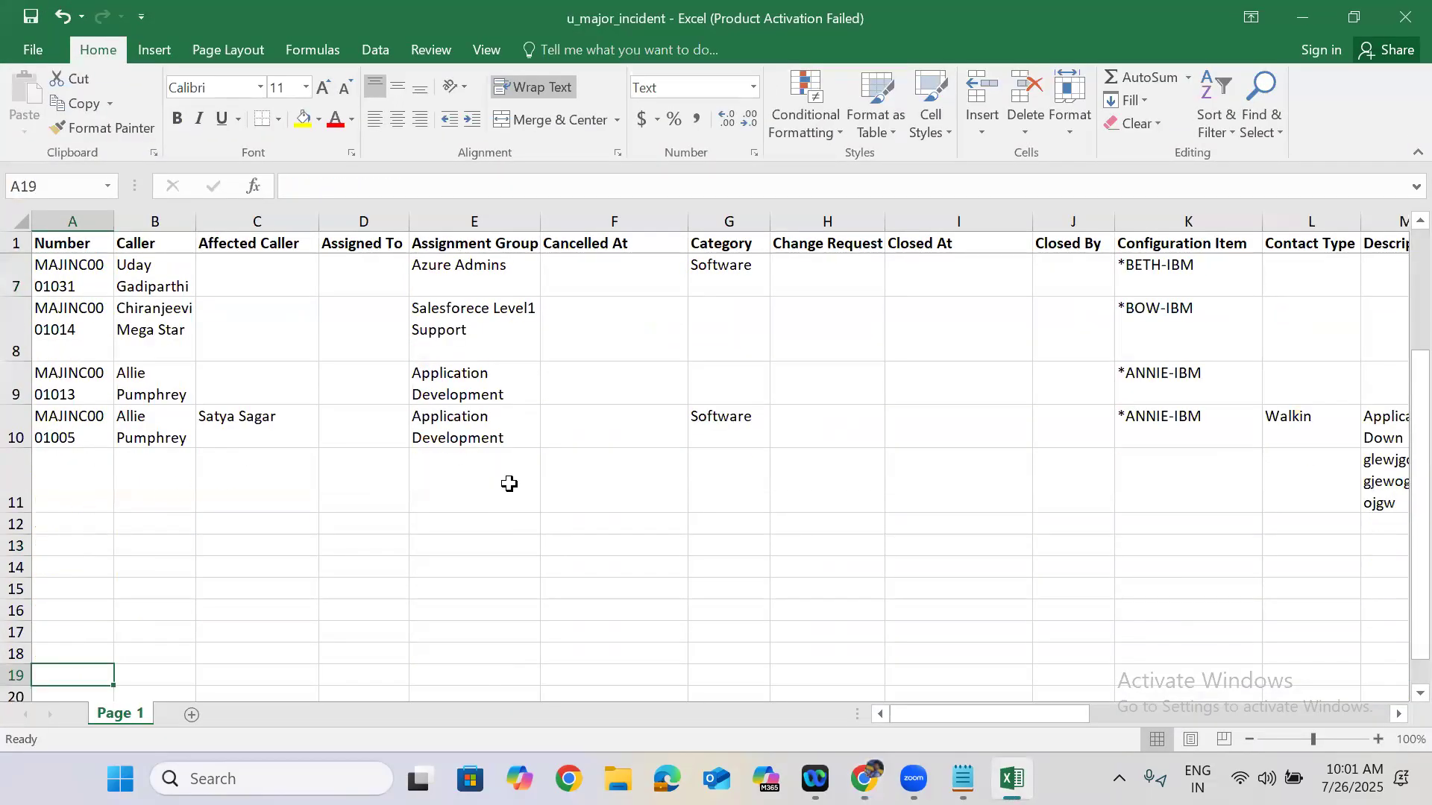
left_click(82, 490)
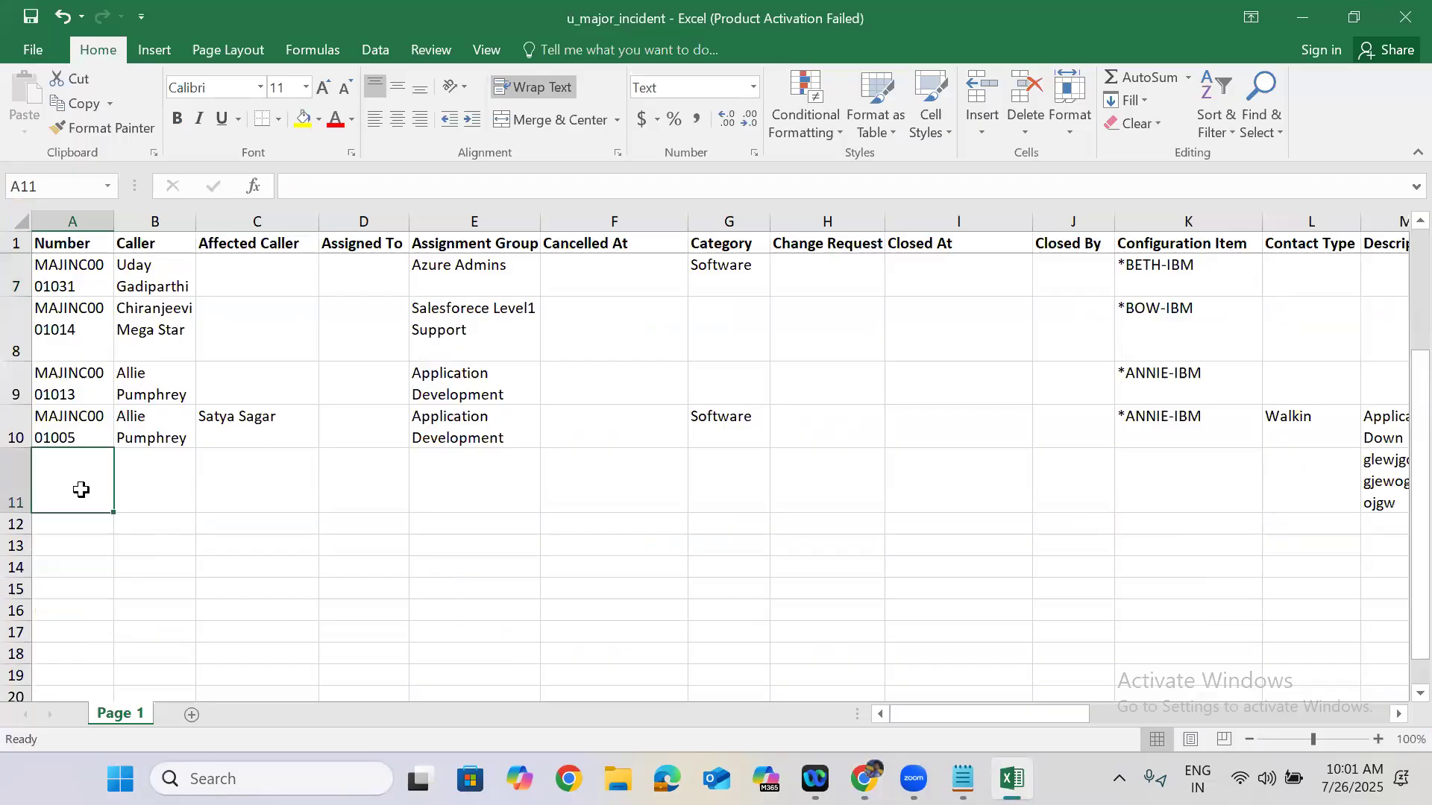
key("shift+Right")
key("shift+Right")
key("shift+Right")
key("shift+Right")
key("shift+Right")
key("shift+Right")
key("shift+Right")
key("shift+Right")
key("shift+Right")
key("shift+Right")
key("shift+Right")
key("shift+Right")
key("shift+Right")
key("shift+Right")
key("shift+Right")
key("shift+Right")
key("shift+Right")
key("shift+Right")
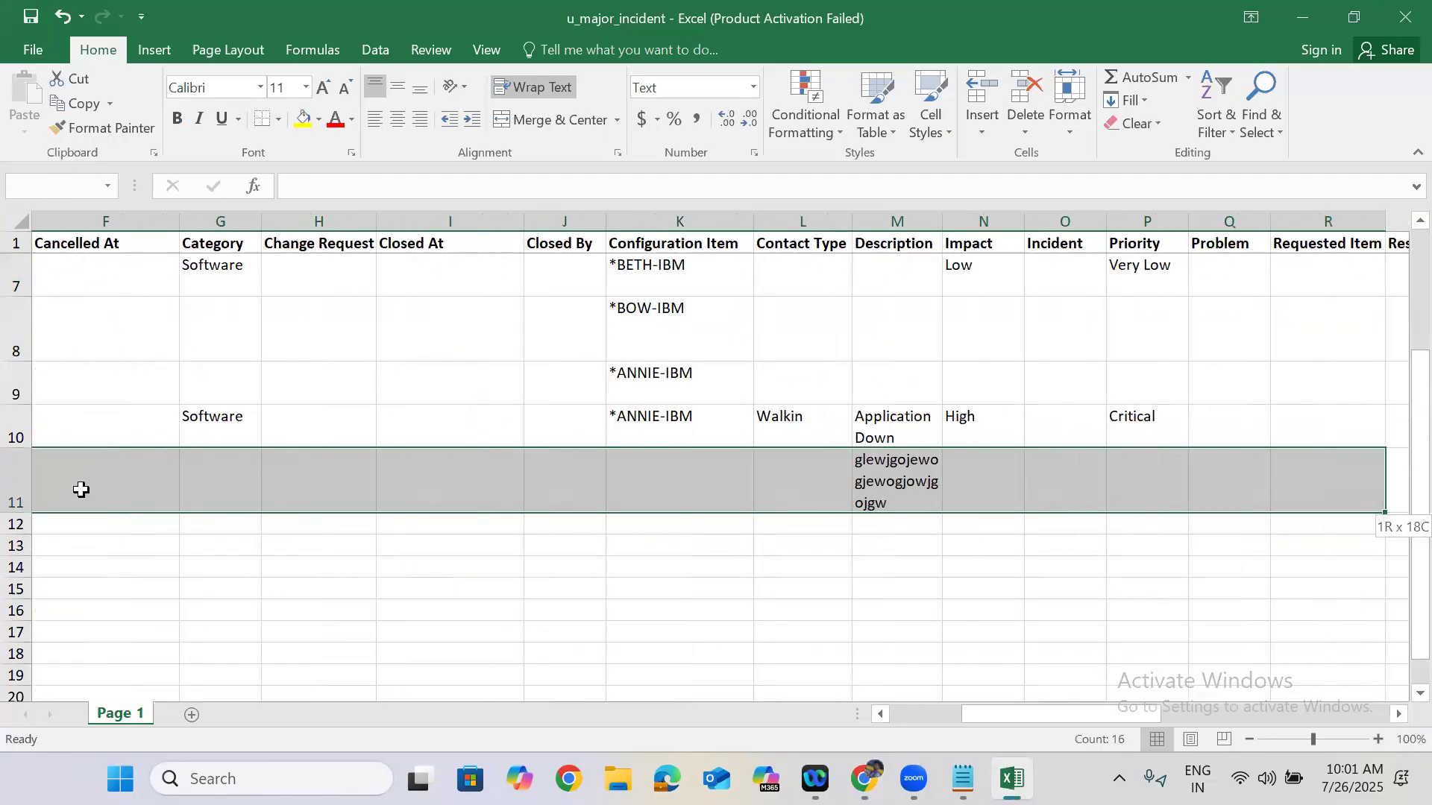
key("shift+Right")
key("shift+Right")
key("shift+Right")
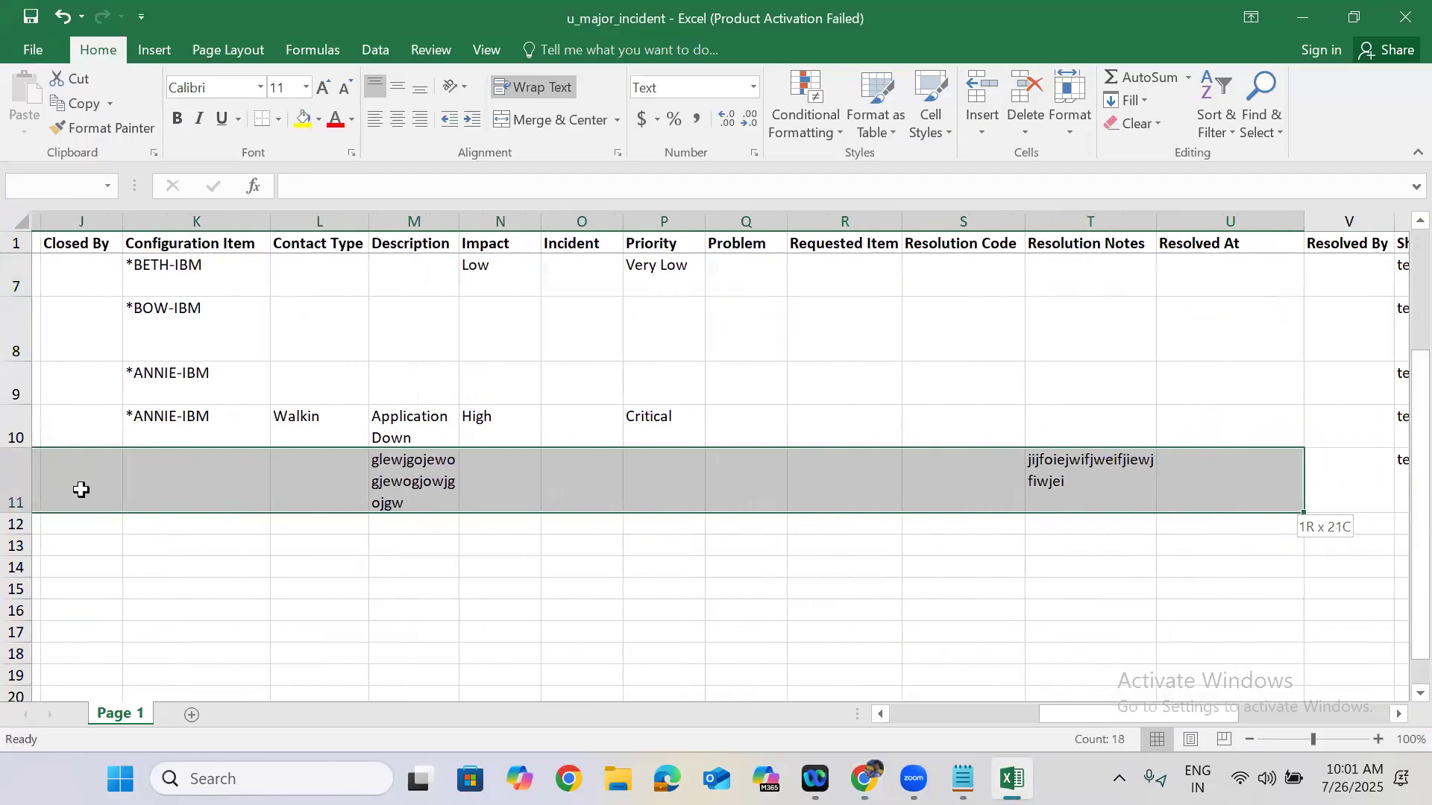
key("shift+Right")
key("shift+Right")
key("shift+Right")
key("shift+Right")
key("shift+Right")
key("shift+Right")
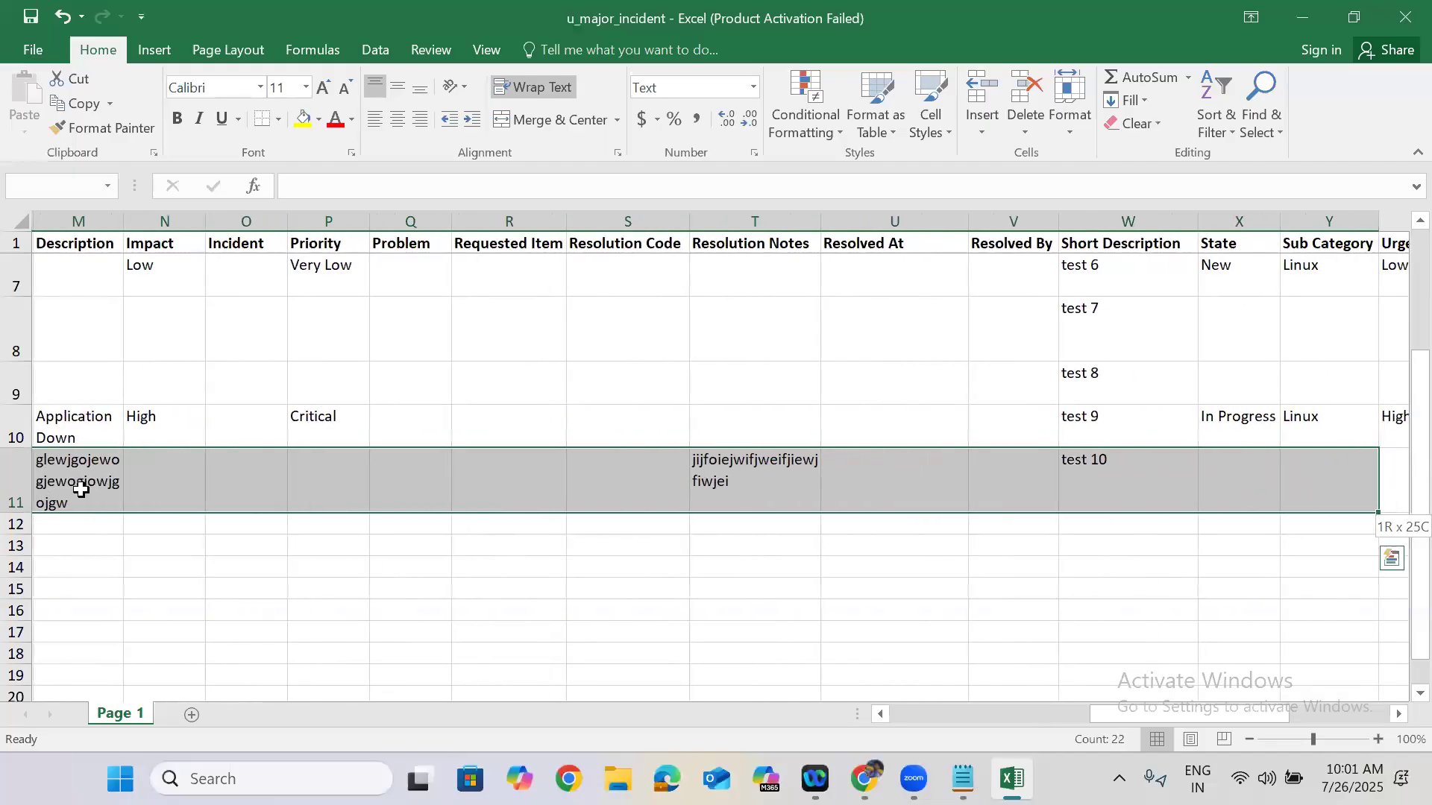
key("shift+Left")
key("shift+Left")
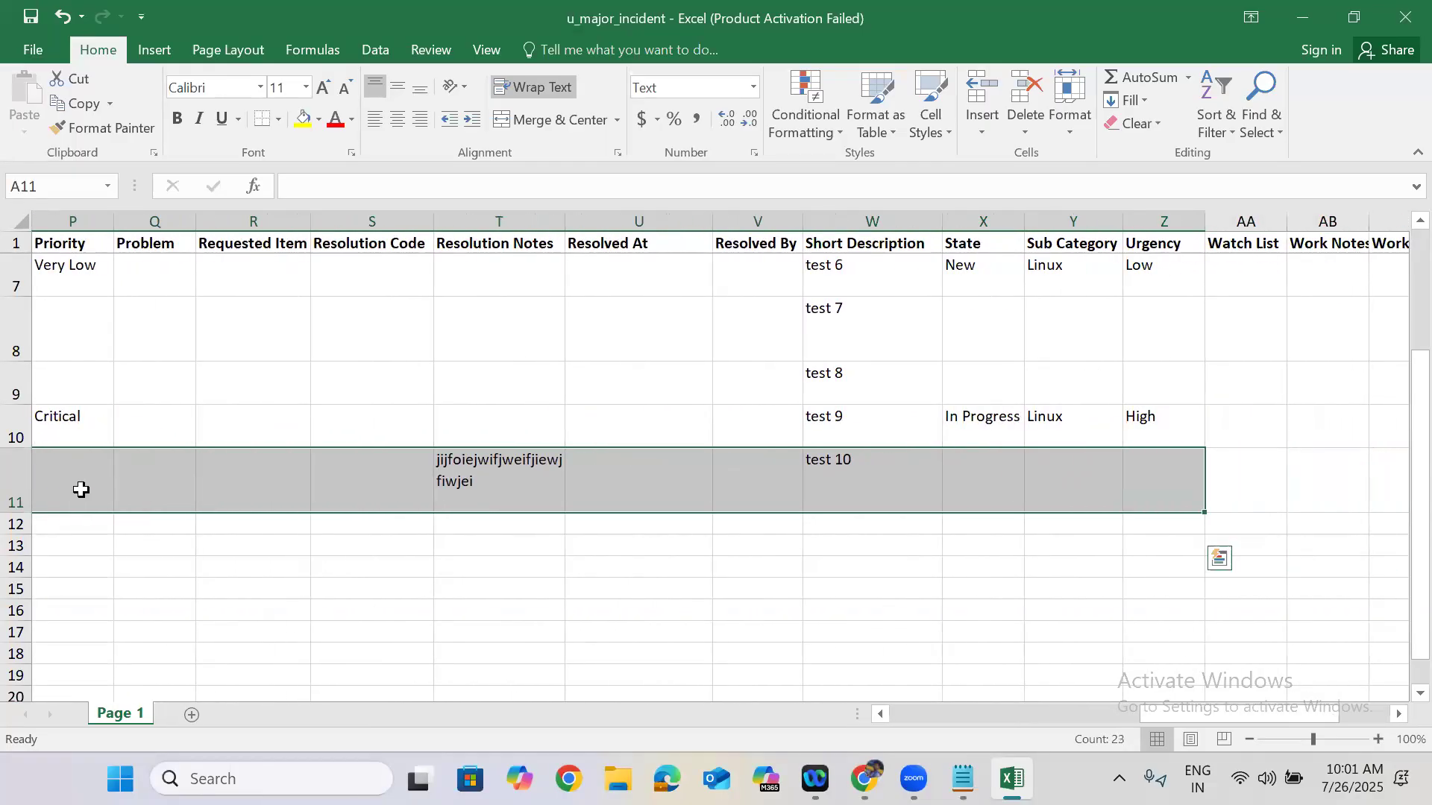
key("Home")
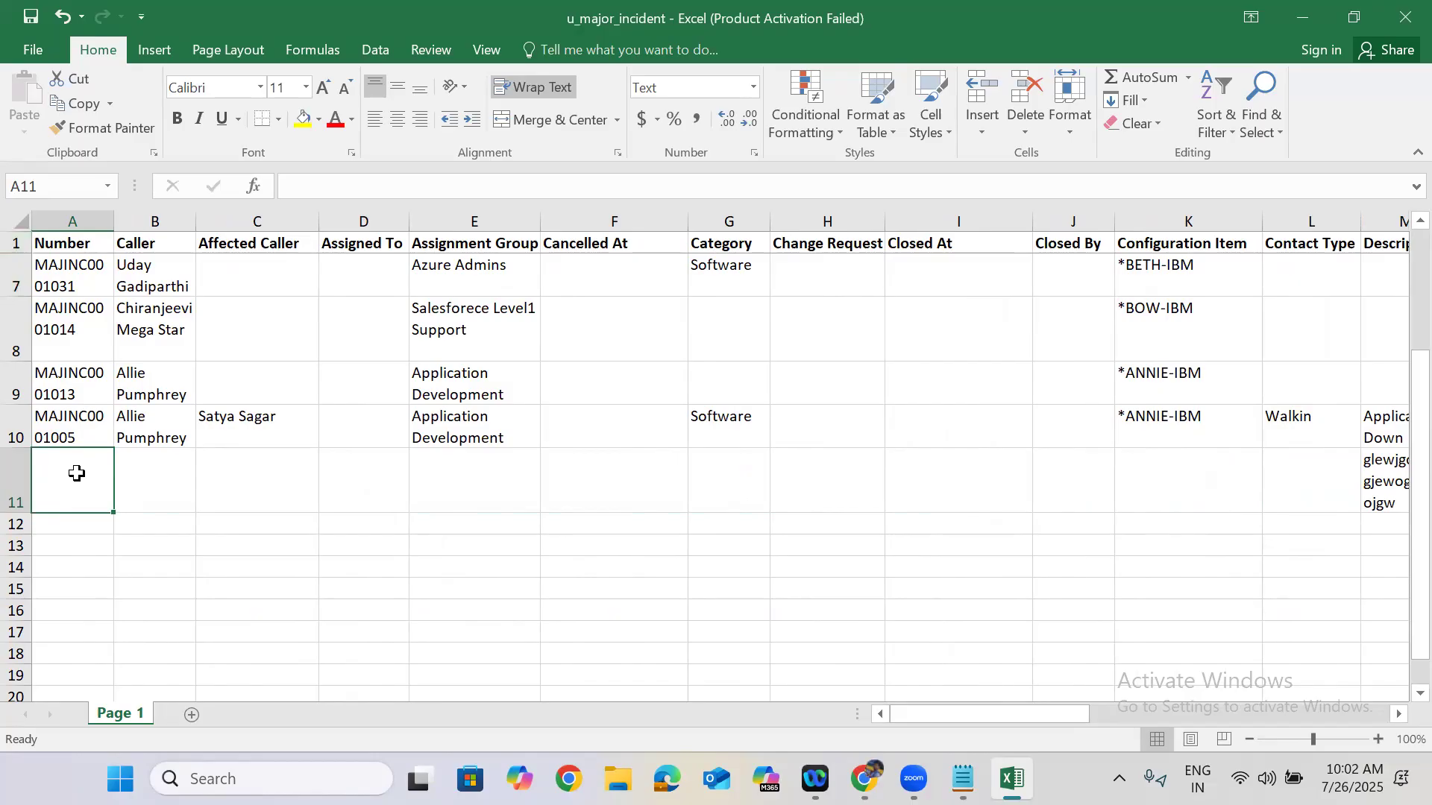
Fill A11 from A10 and edit it to MAJINC000100678, then minimize Excel
left_click(77, 433)
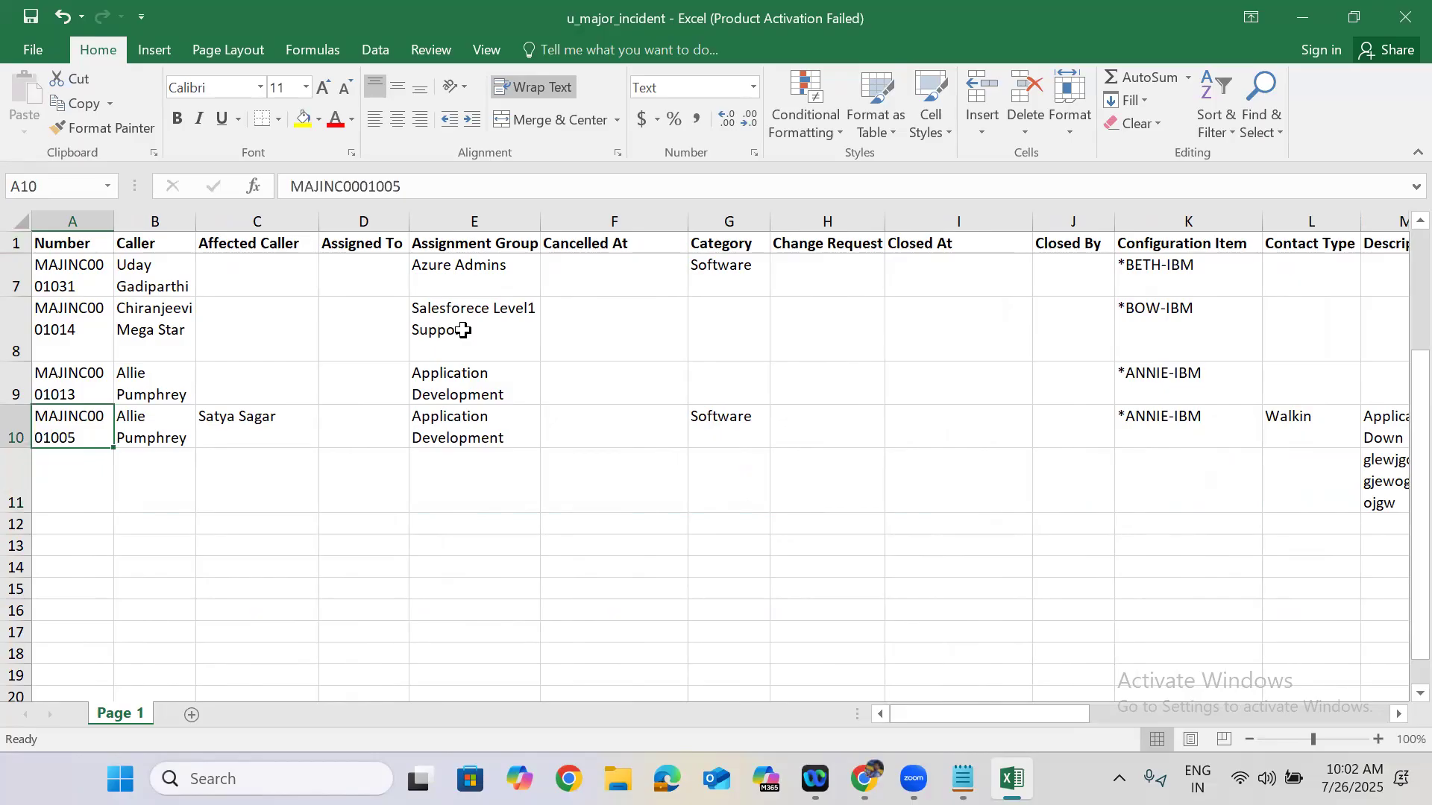
left_click(54, 485)
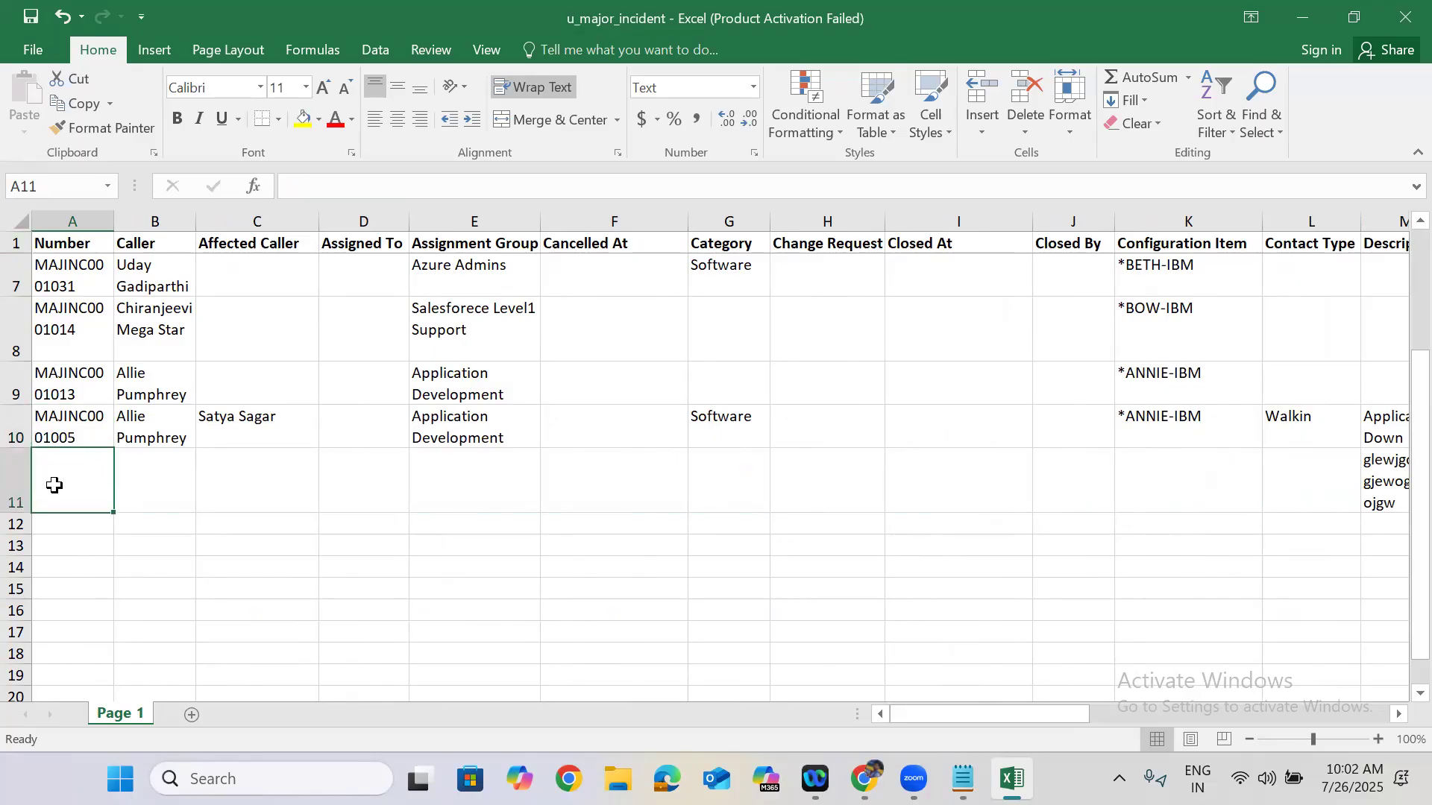
left_click(70, 428)
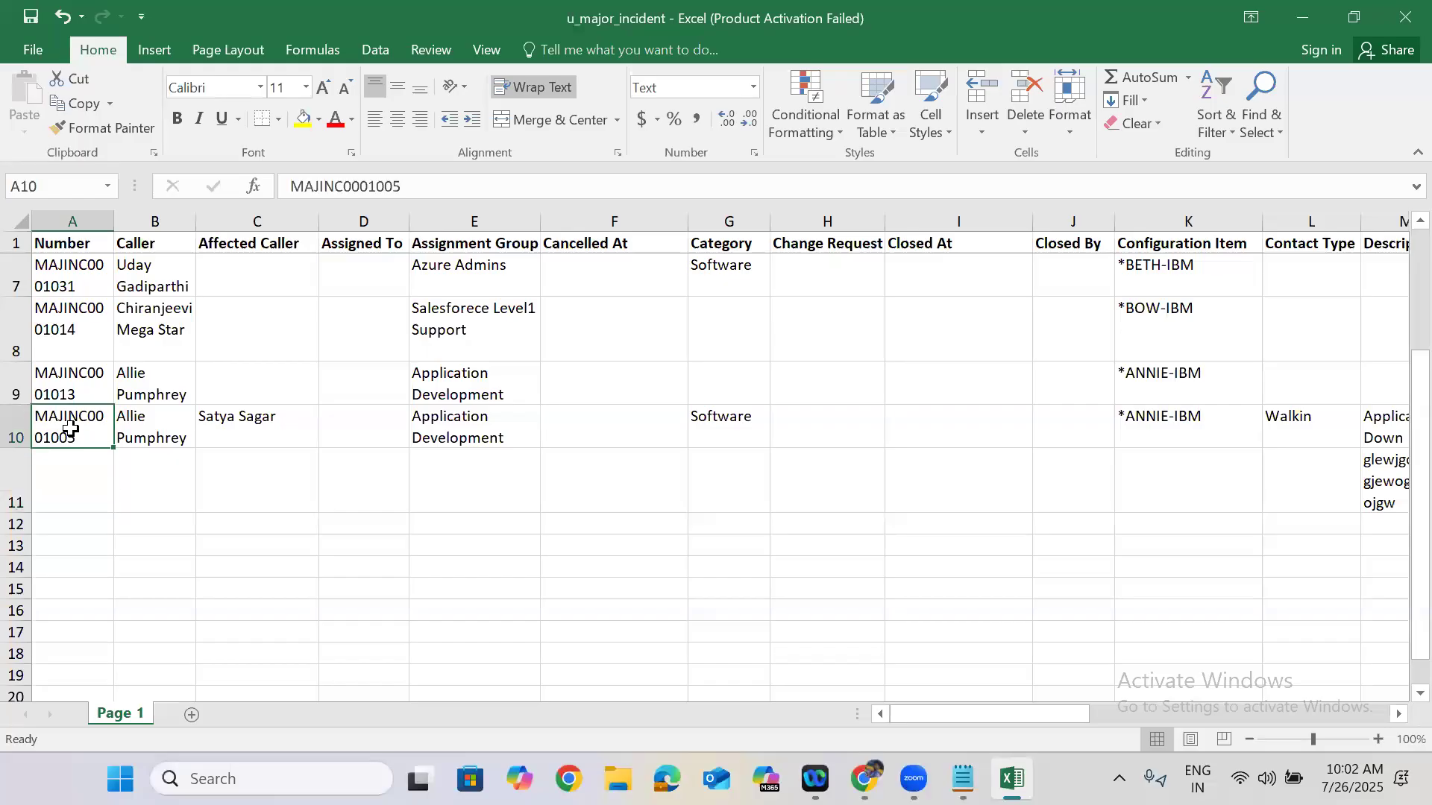
left_click_drag(113, 449, 112, 495)
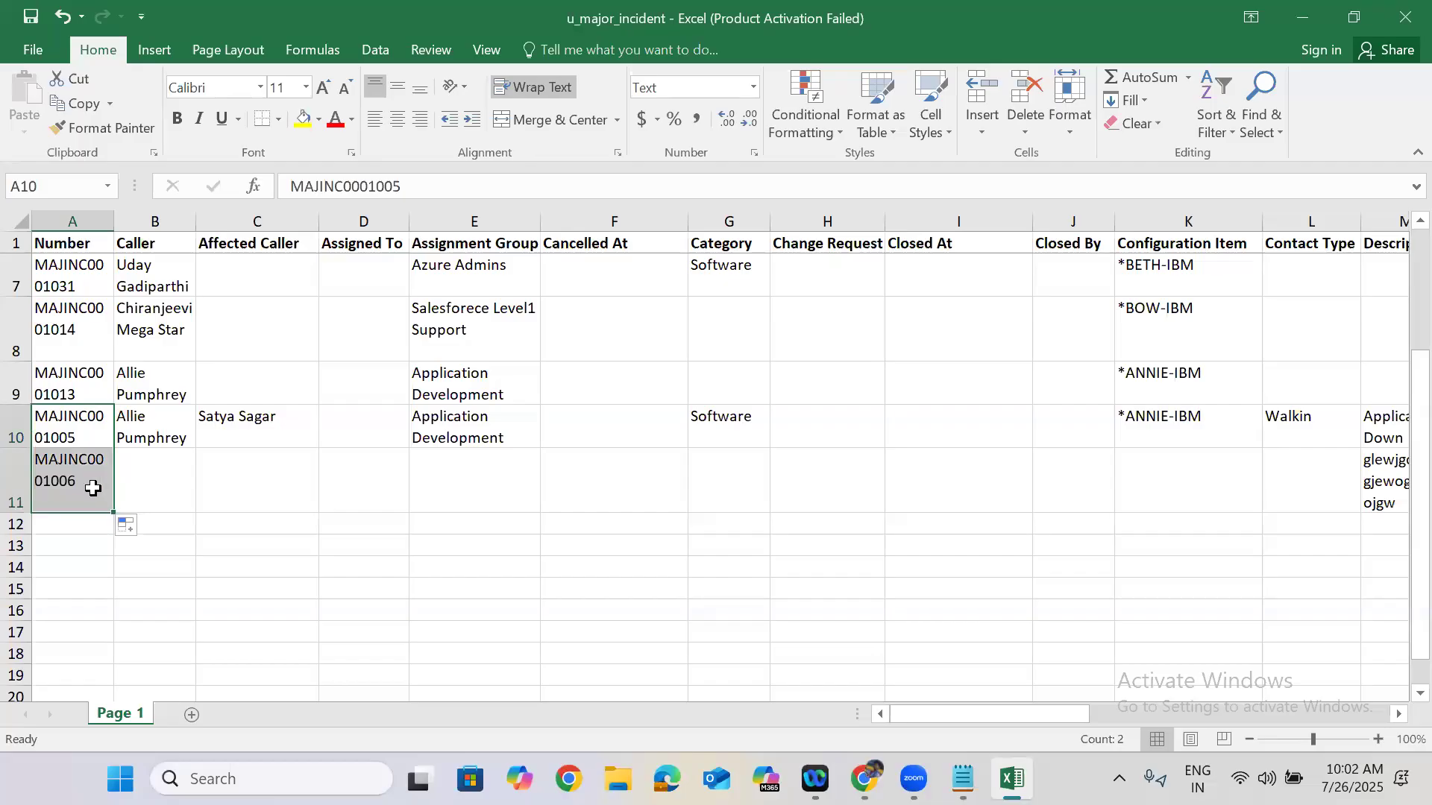
left_click(93, 489)
double_click(93, 489)
type("78")
key("ctrl+Return")
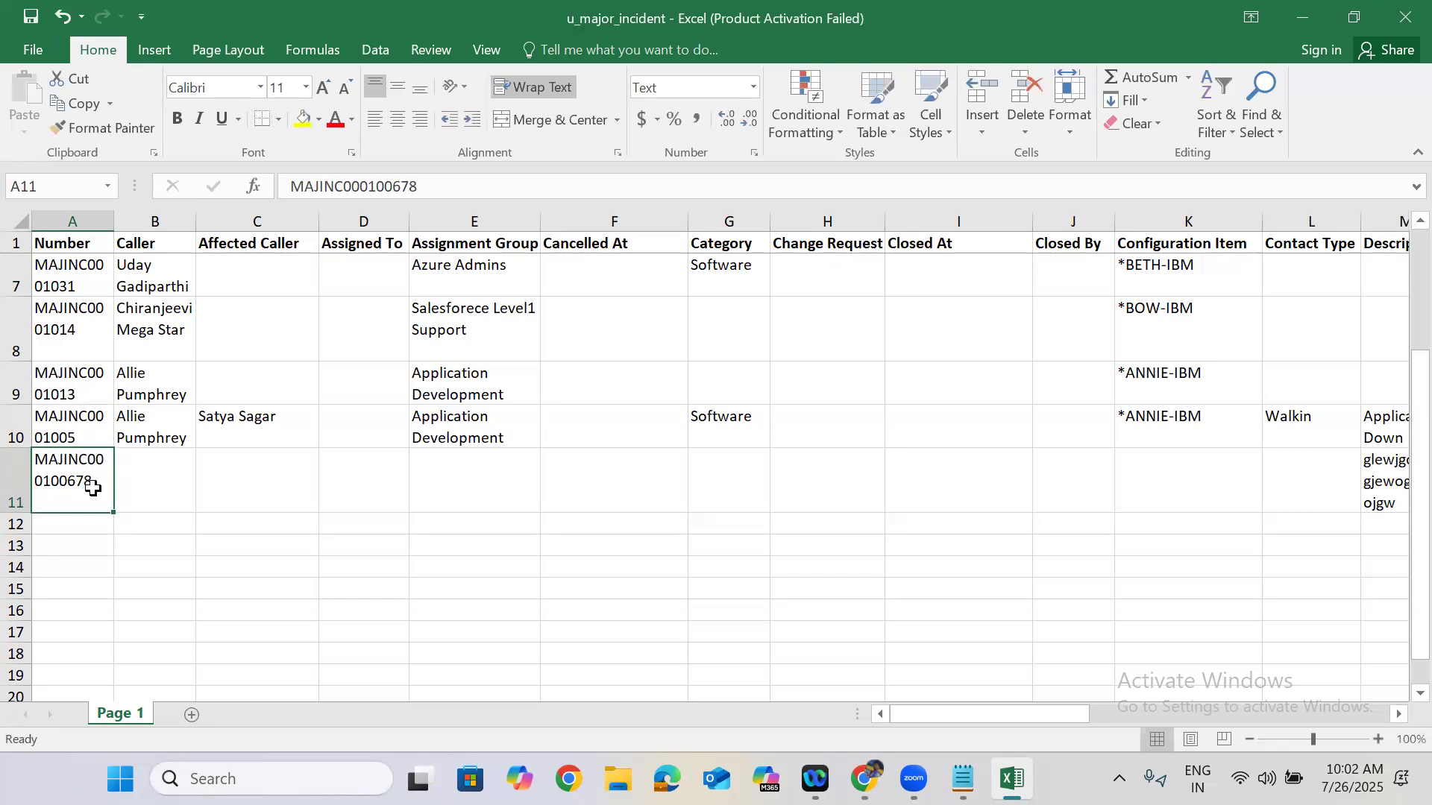
left_click(1302, 16)
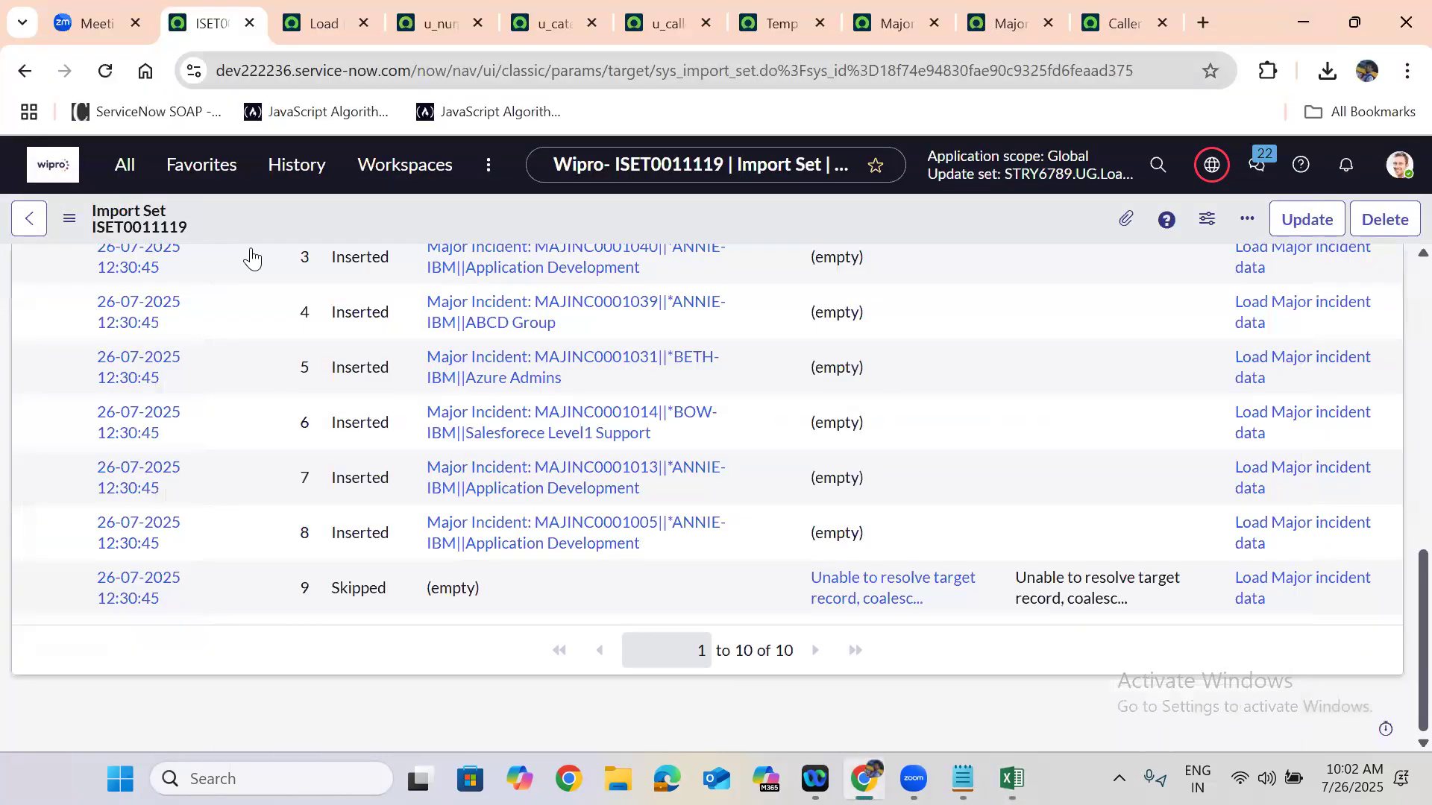
Reload the Major Incidents list and delete all 9 imported records
left_click(1011, 24)
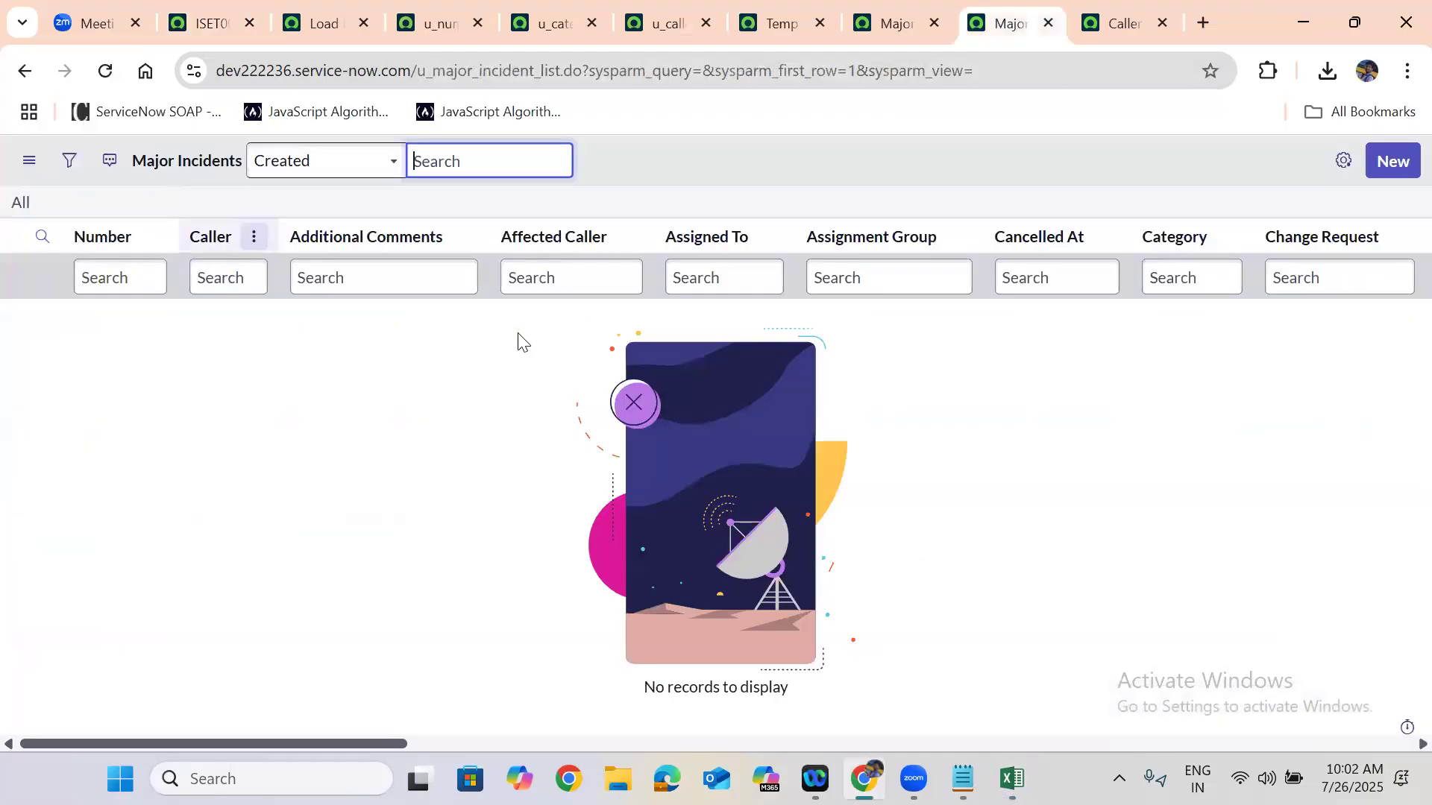
left_click(20, 203)
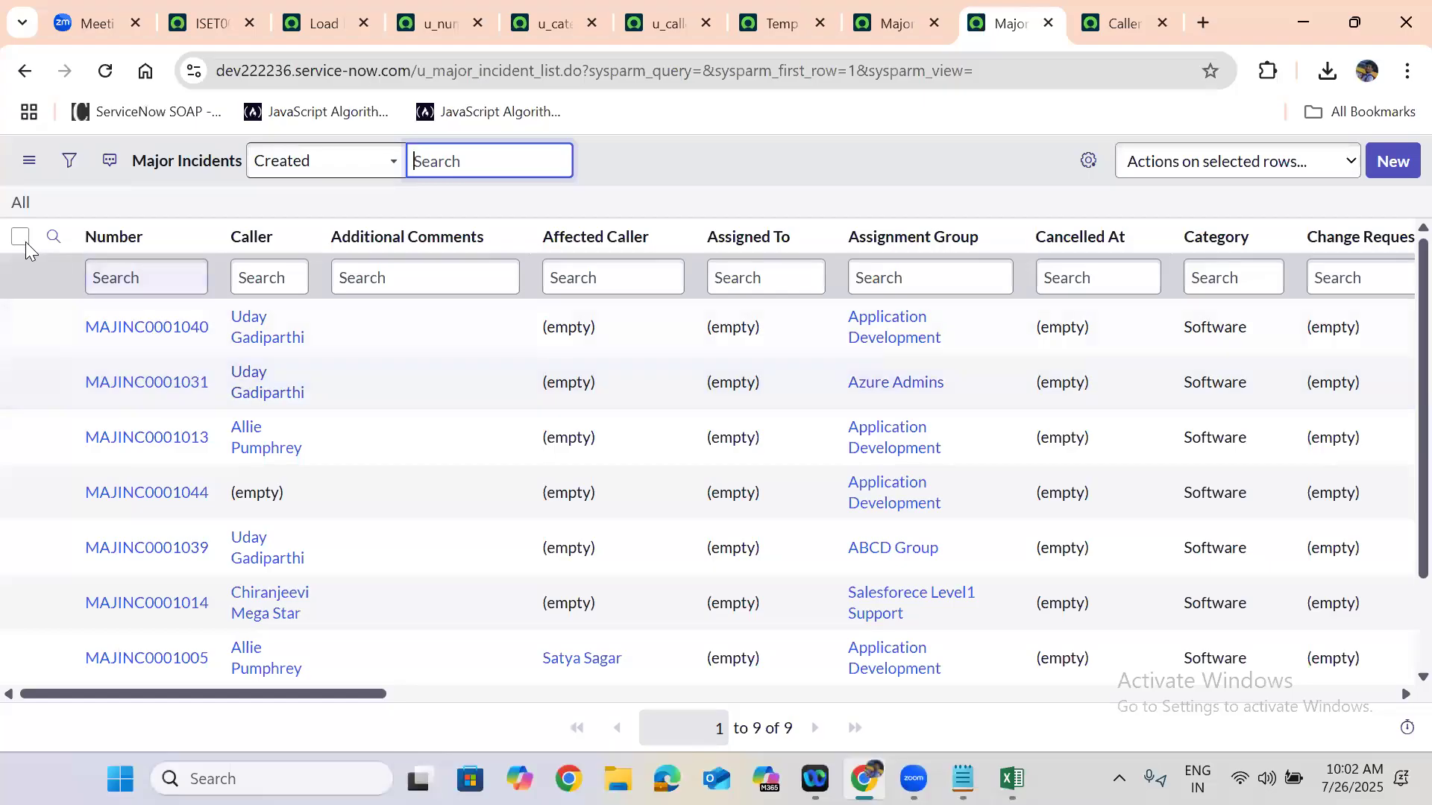
left_click(20, 237)
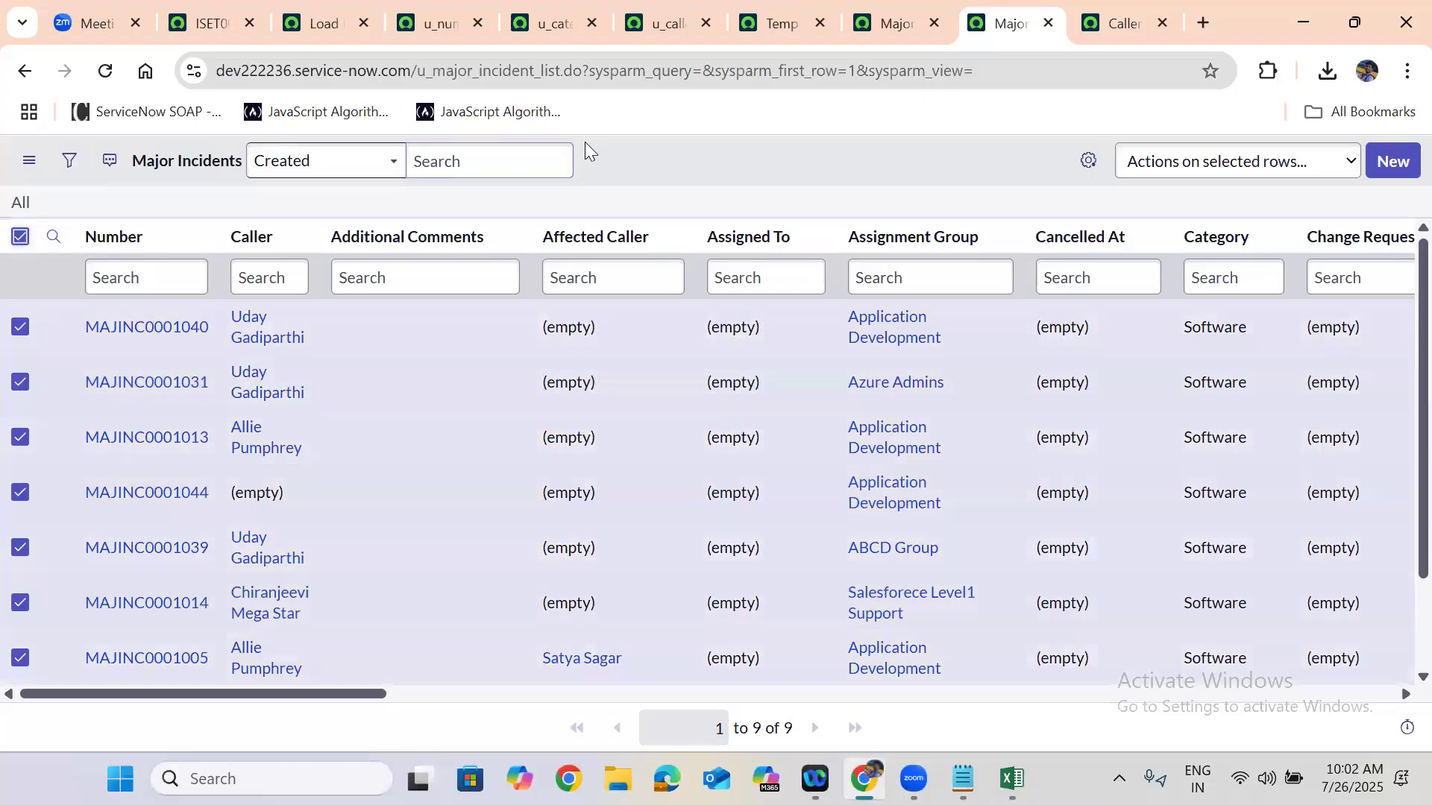
left_click(1227, 159)
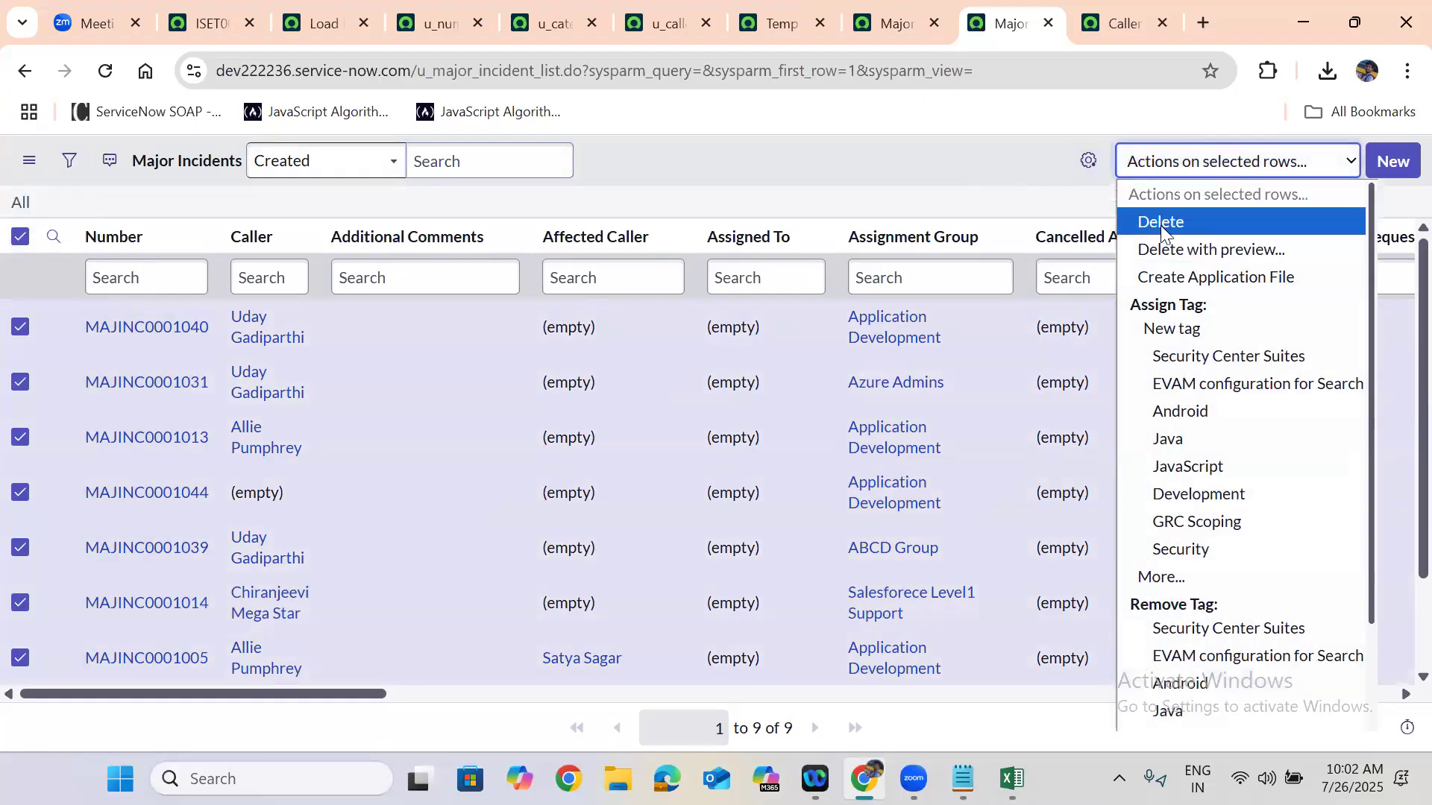
left_click(1160, 224)
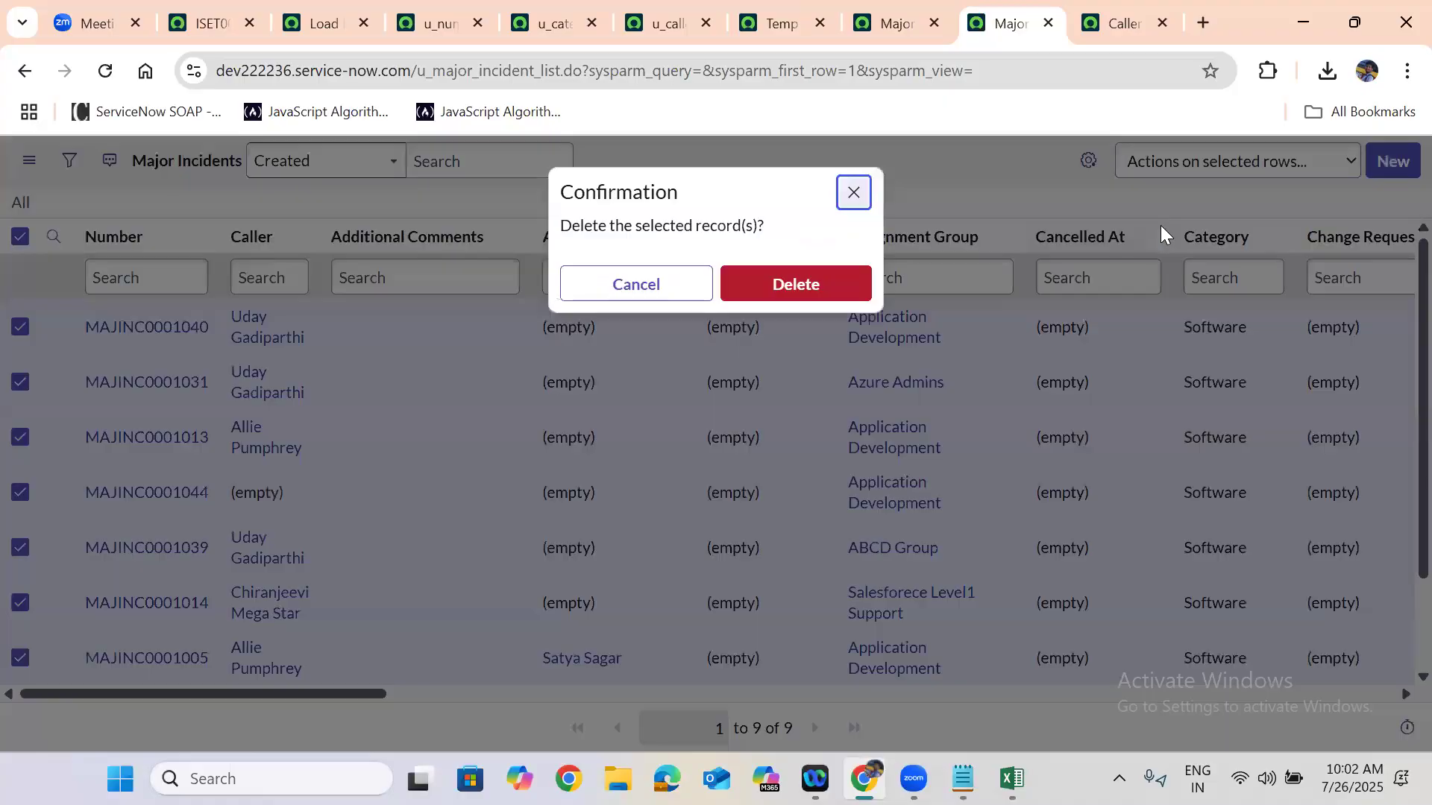
left_click(784, 286)
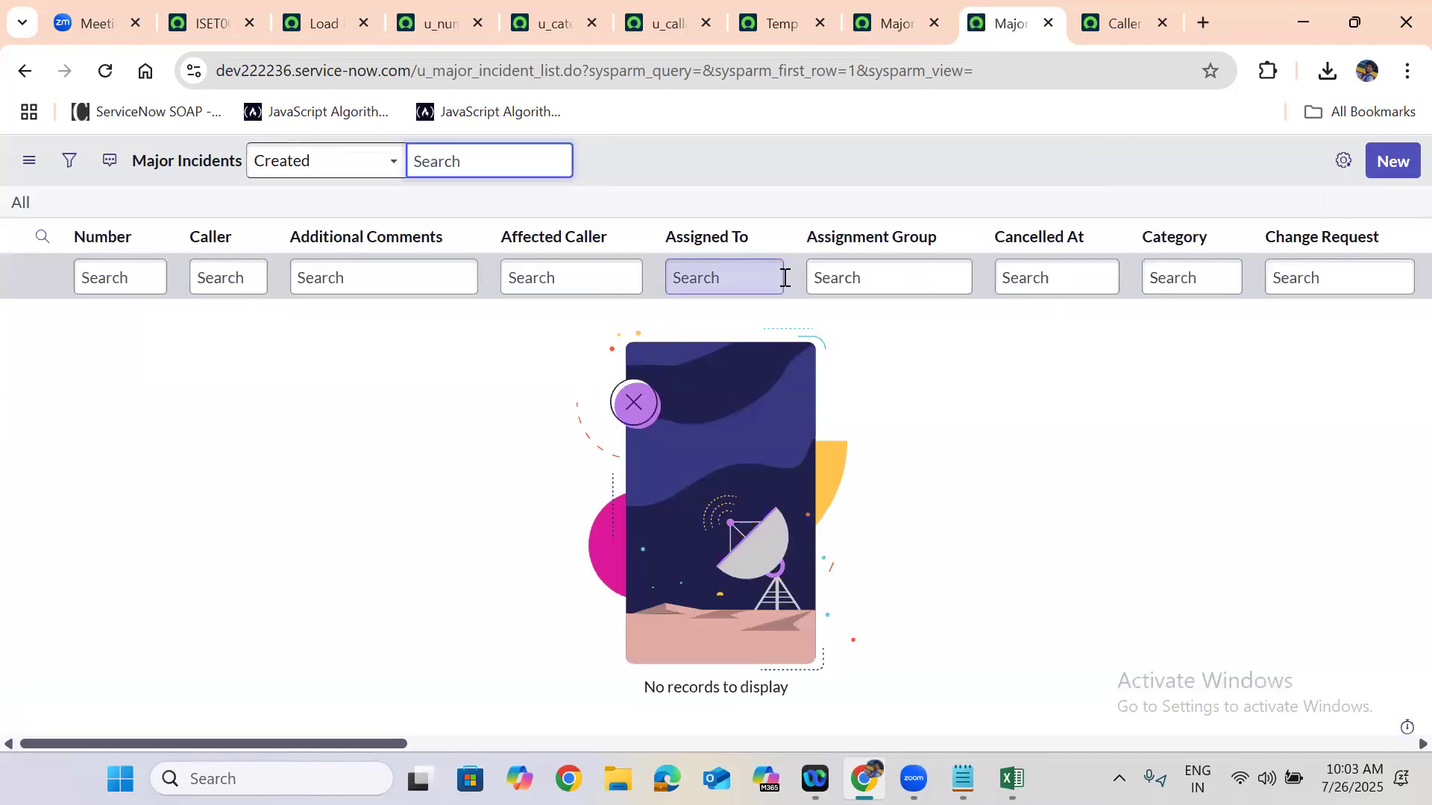
left_click(204, 7)
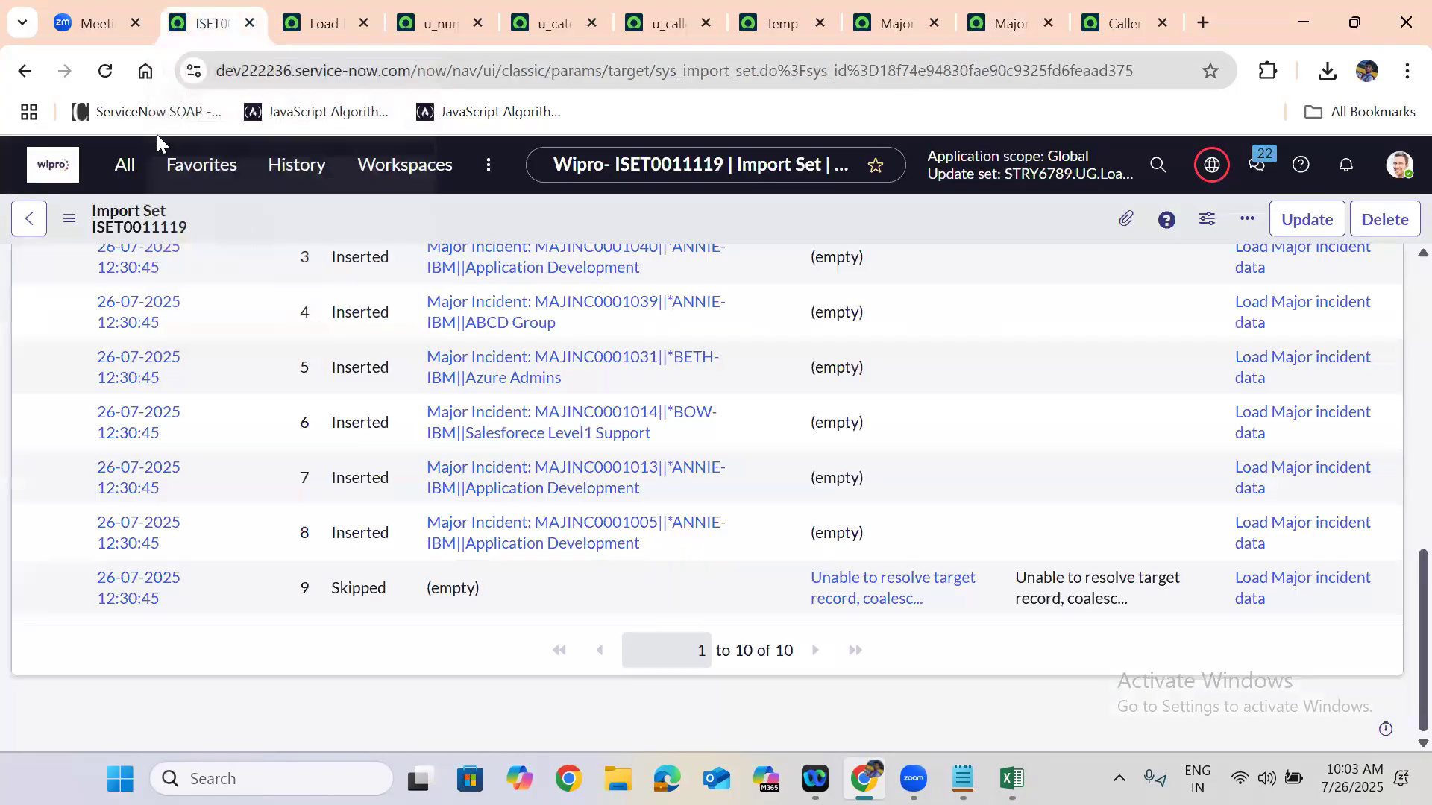
Load u_major_incident again and transform ISET0011120, inserting all 10 rows
left_click(125, 164)
left_click(91, 427)
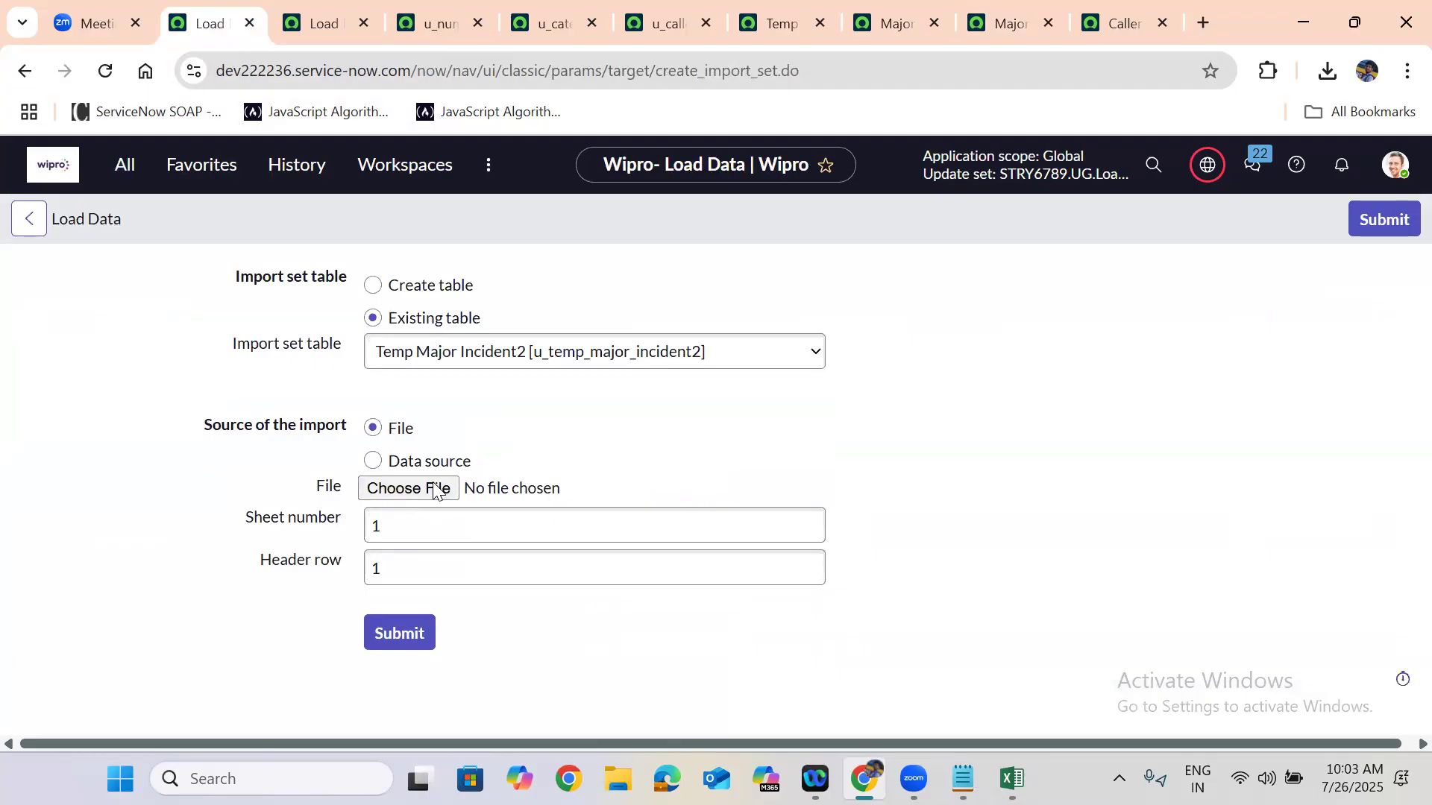
left_click(300, 208)
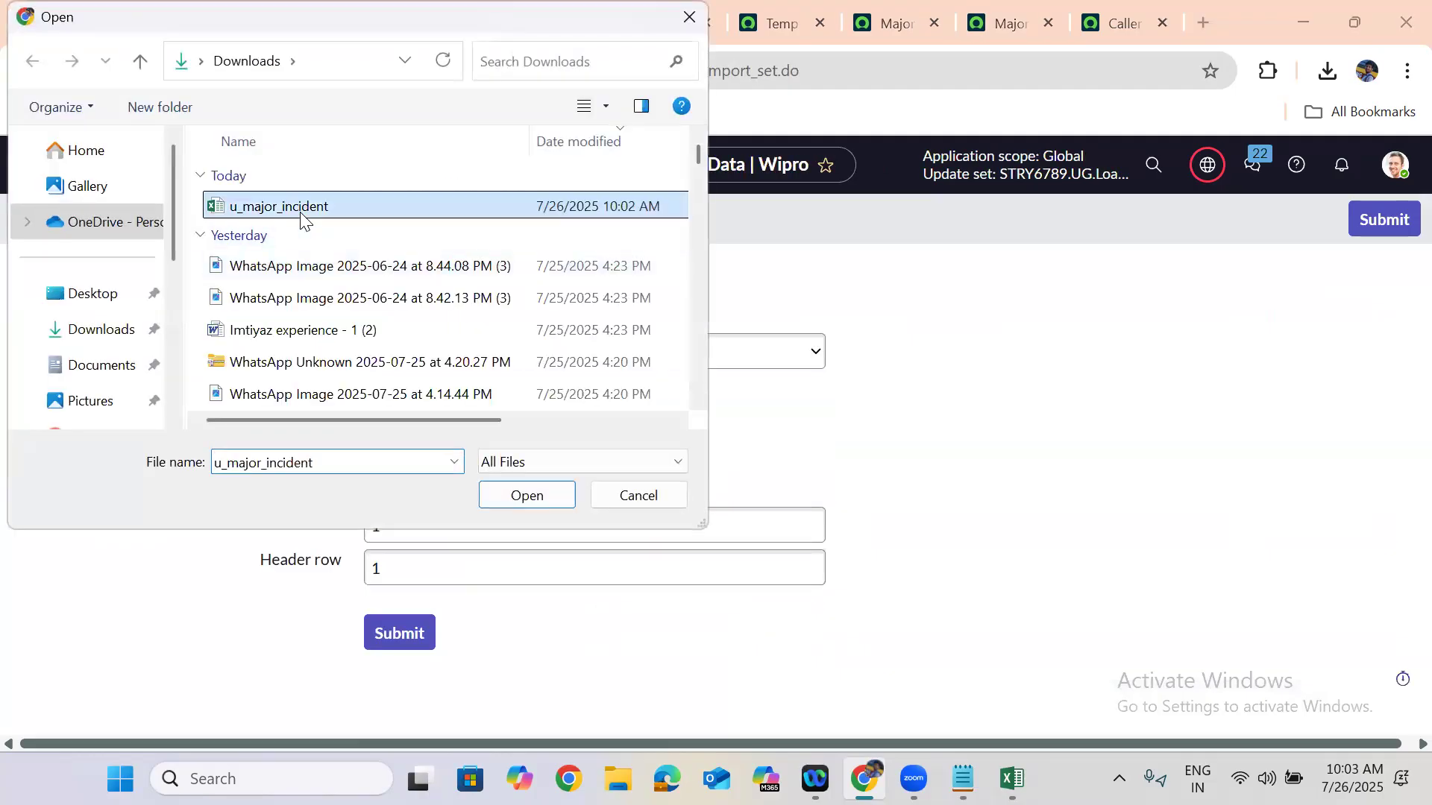
left_click(528, 497)
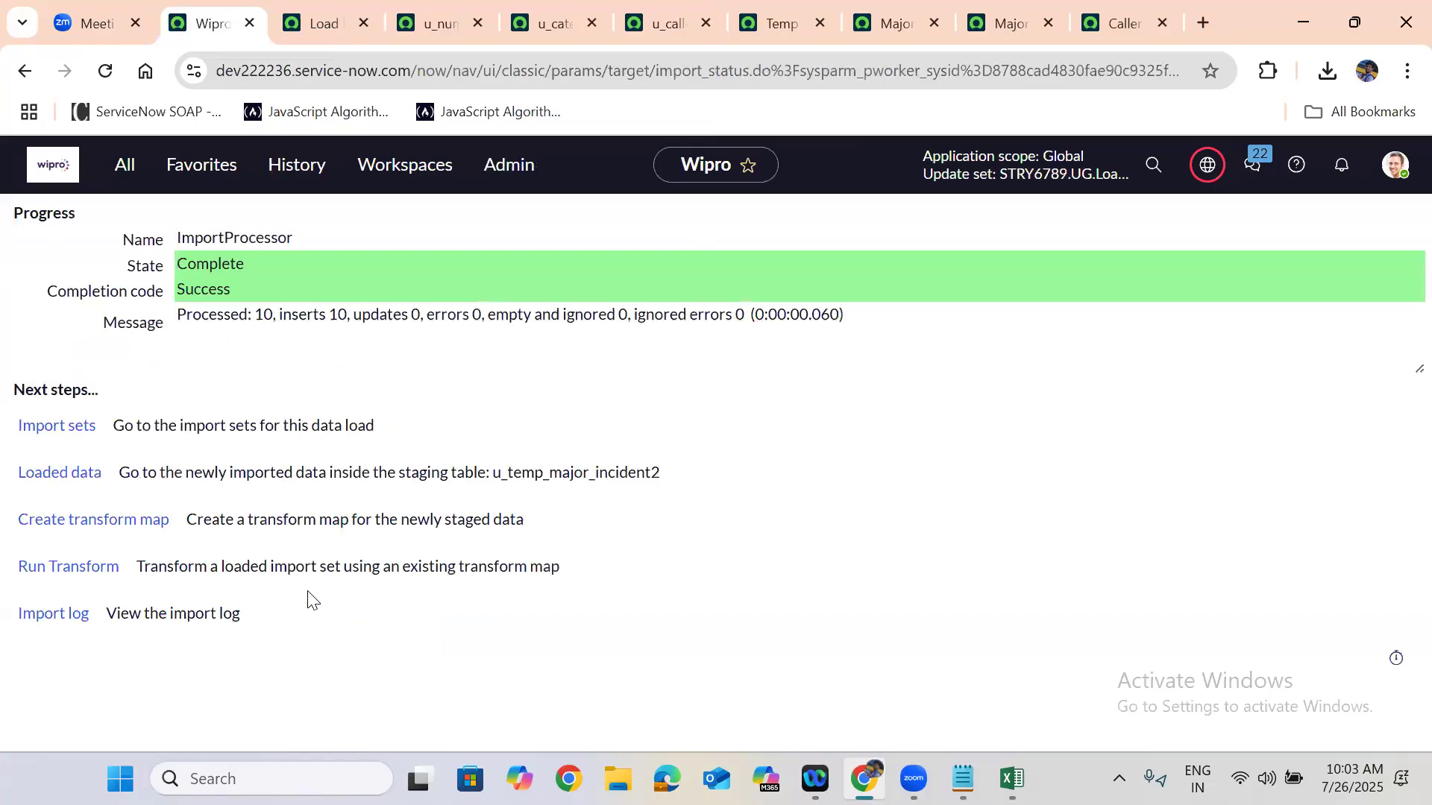
left_click(91, 572)
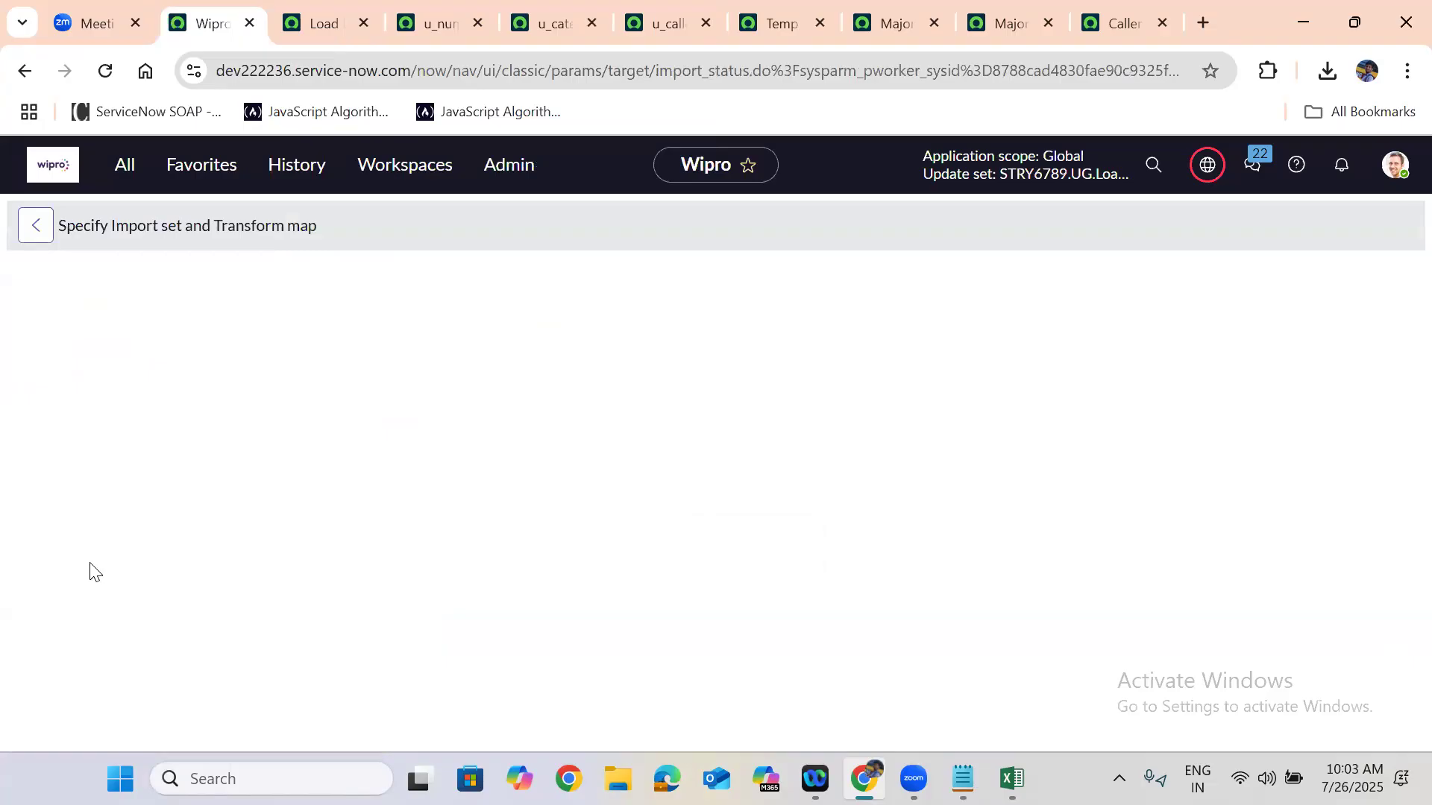
left_click(86, 614)
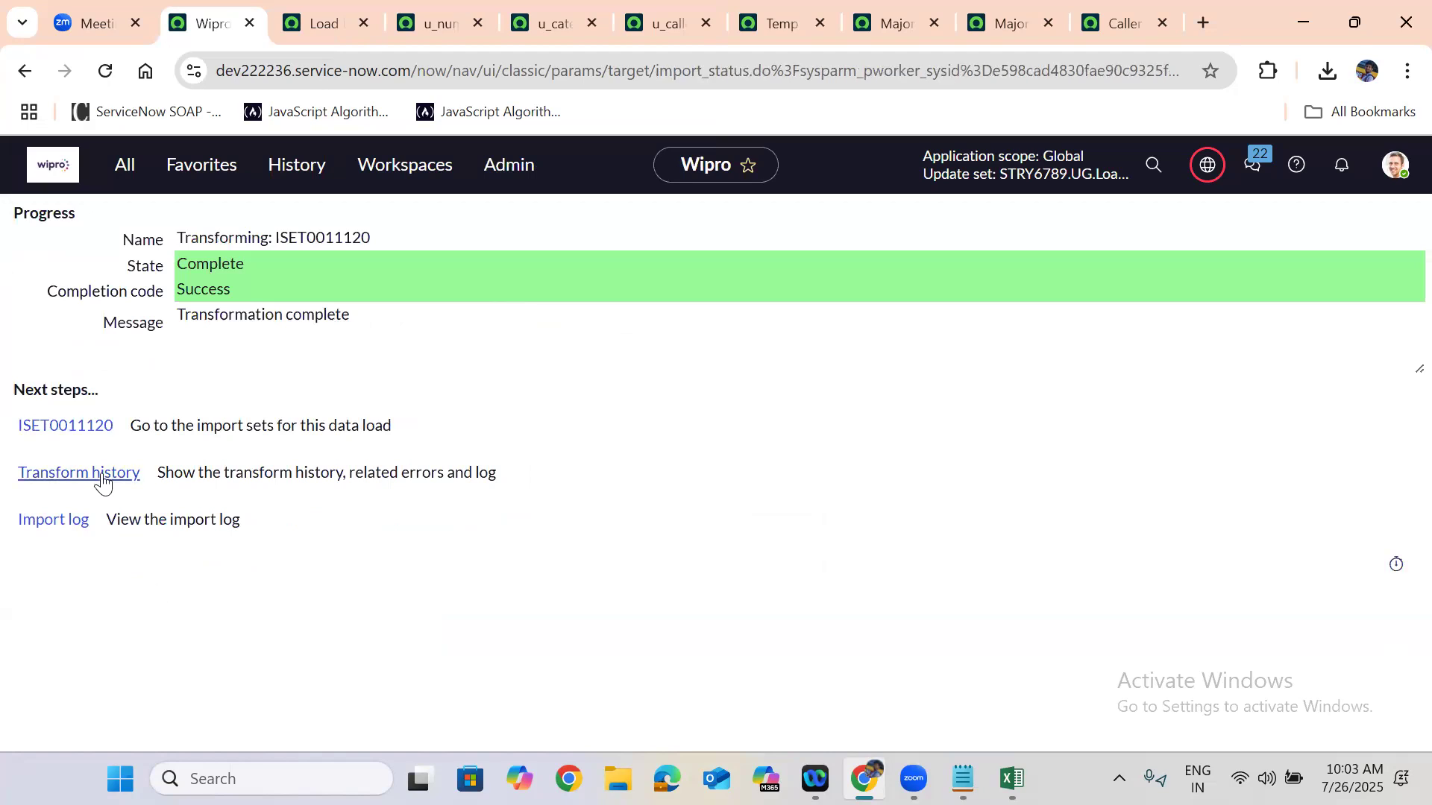
left_click(102, 477)
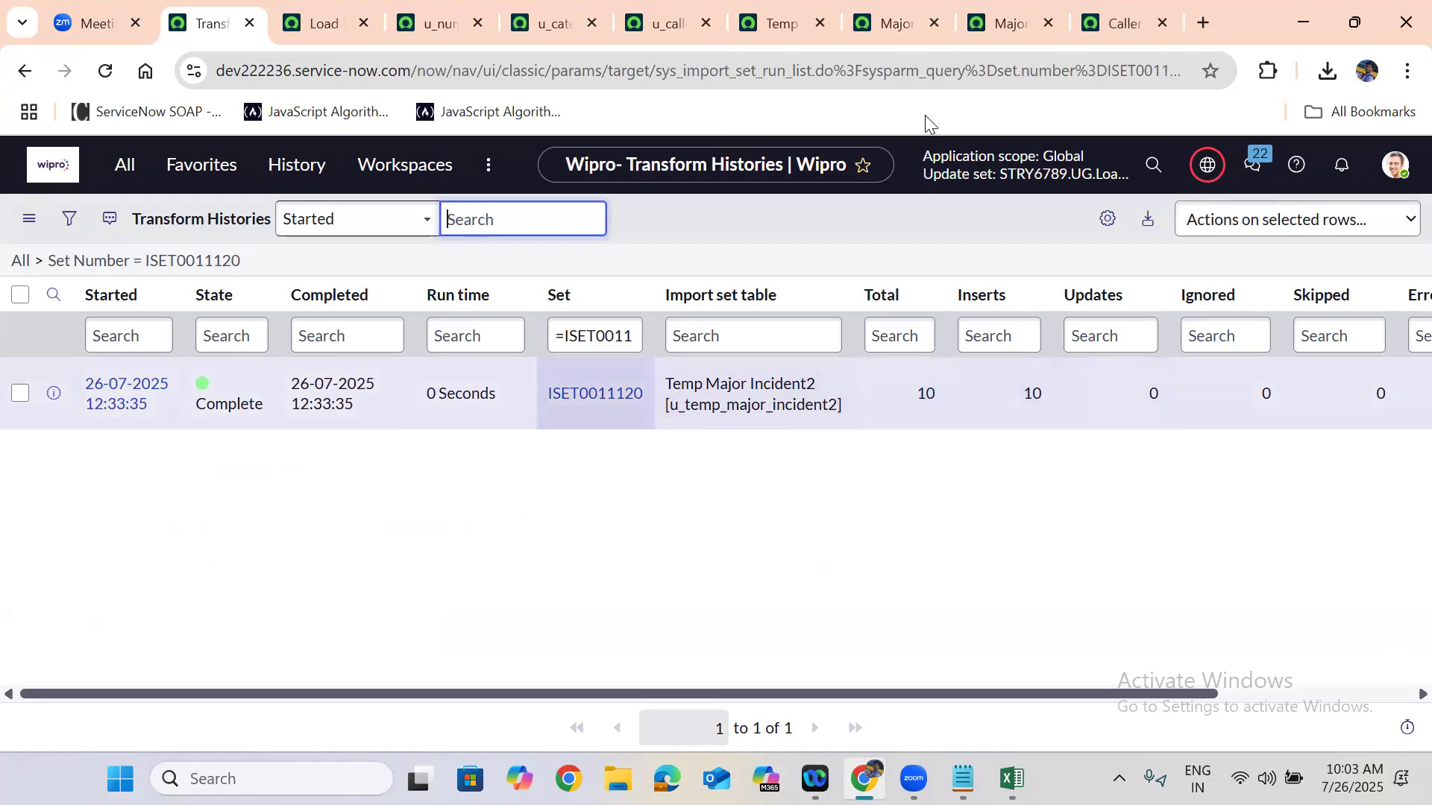
Refresh Major Incidents to confirm 10 records, including MAJINC000100678
left_click(982, 23)
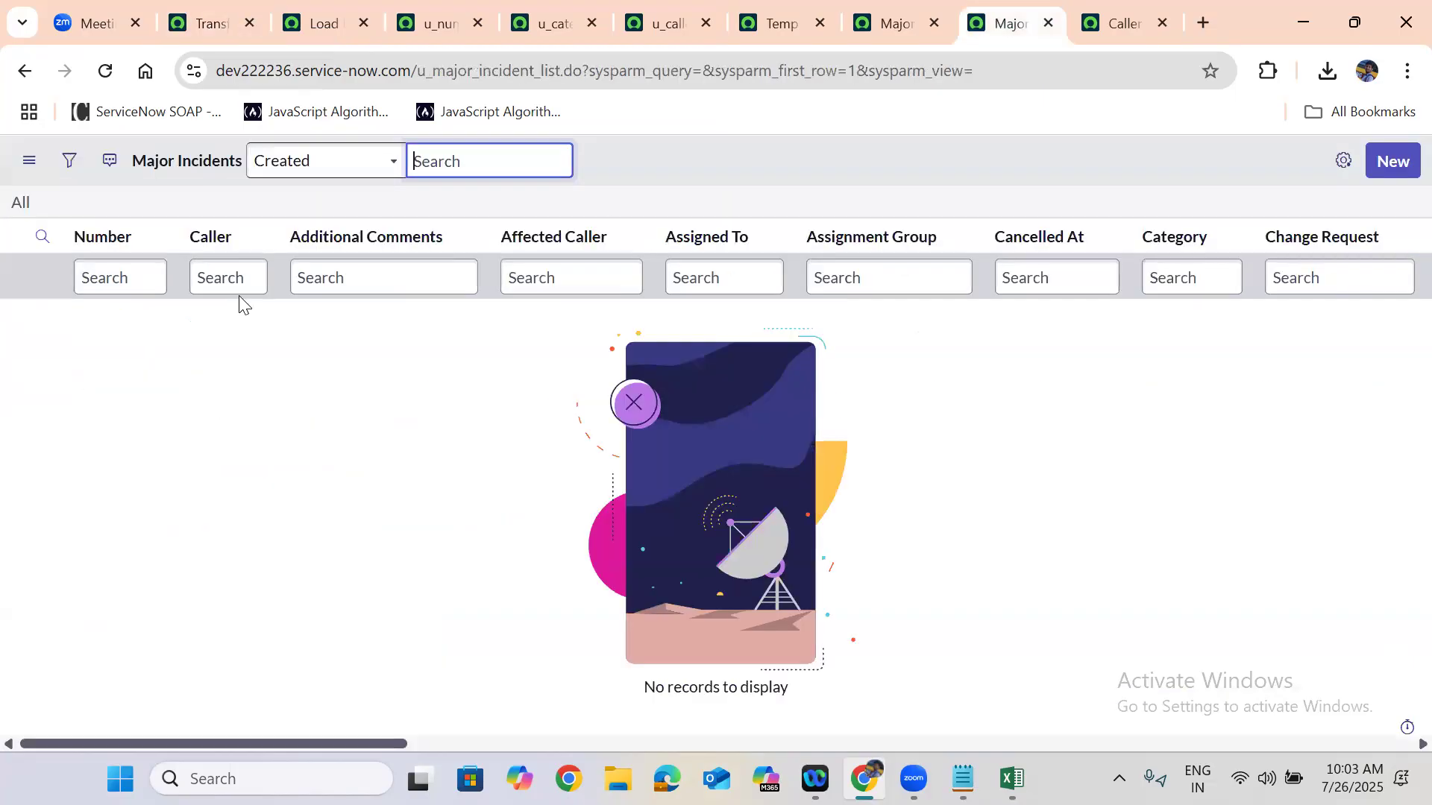
left_click(23, 208)
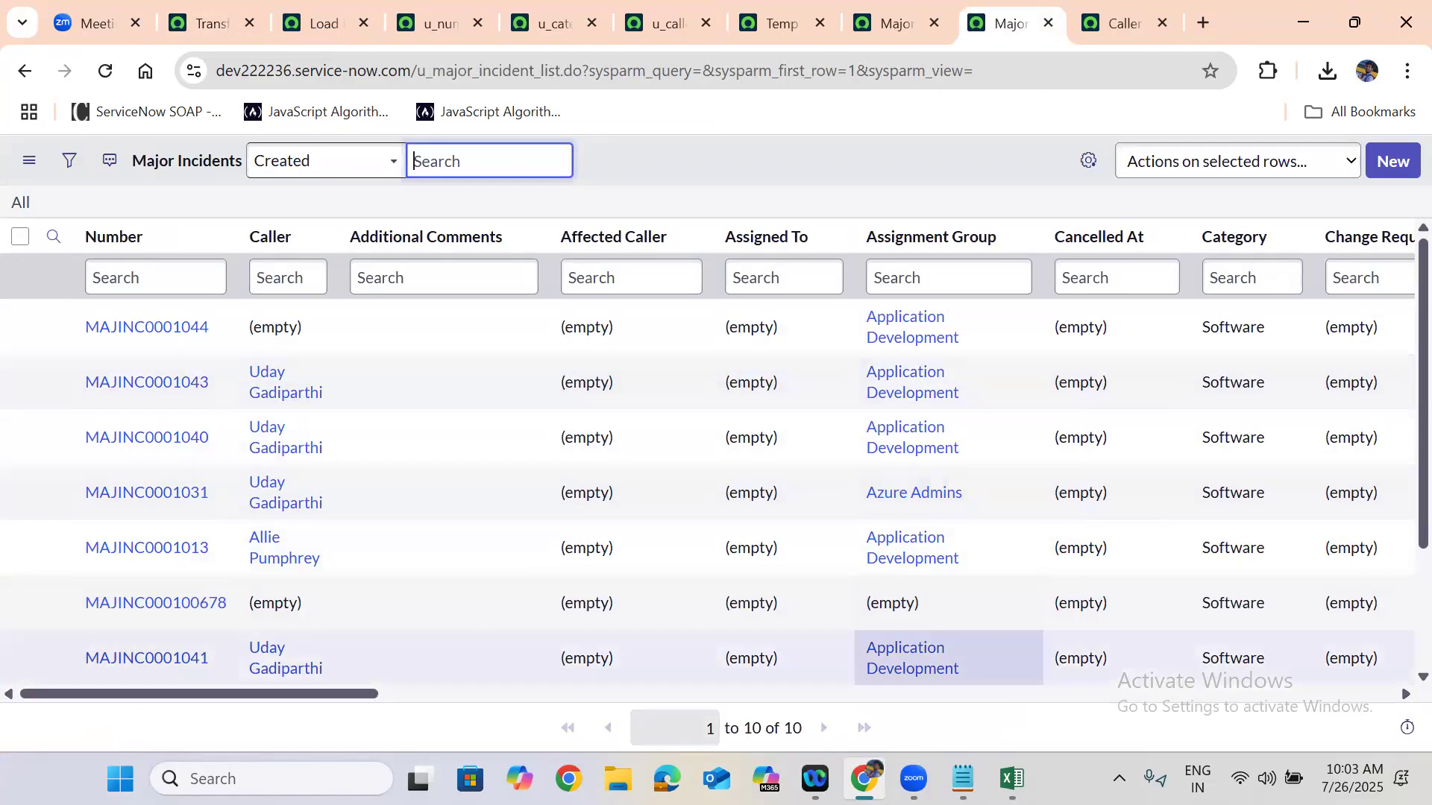
left_click(1011, 779)
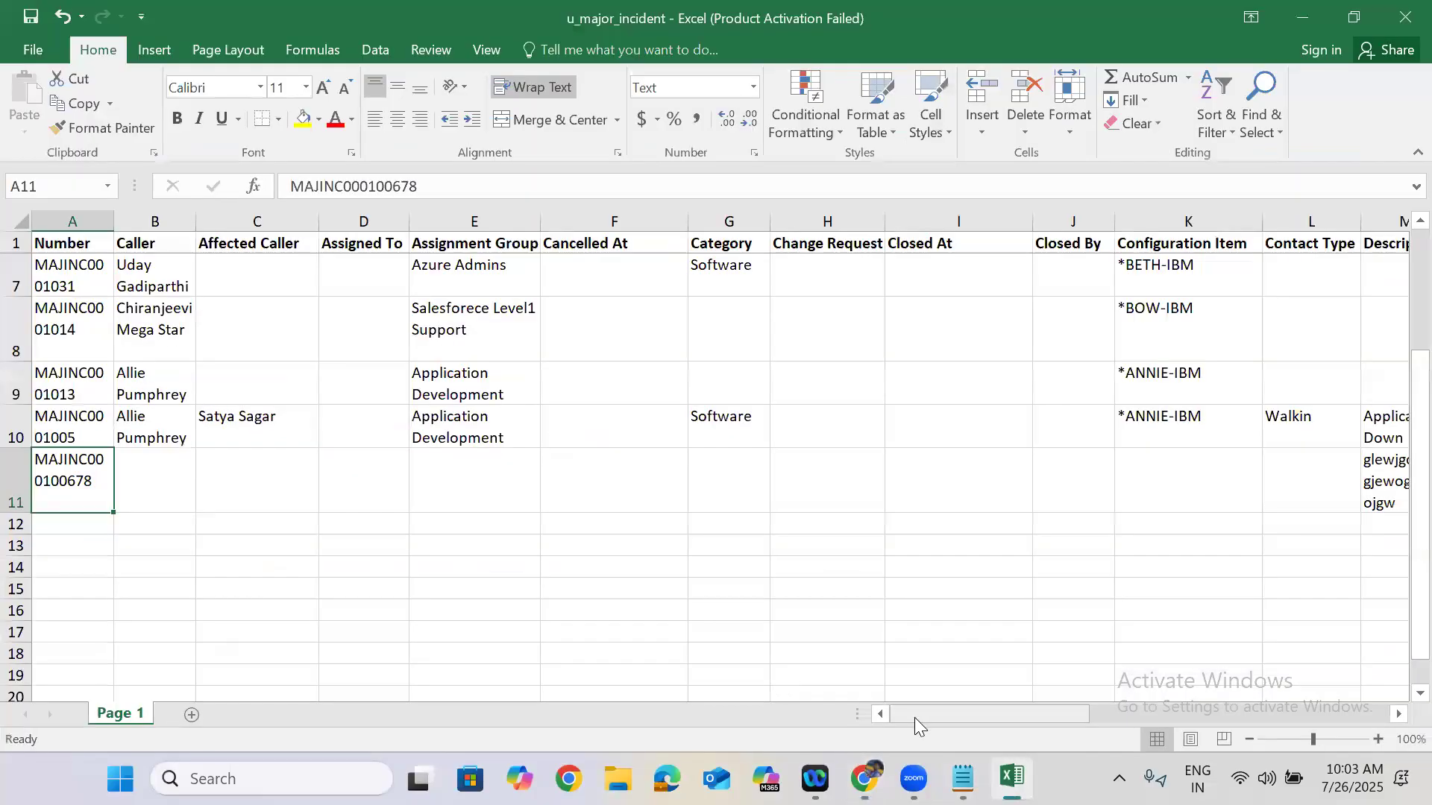
Change W11 to 'test 105', fill it upward to W2 so values run test 96–105, and save
left_click_drag(914, 717, 1131, 687)
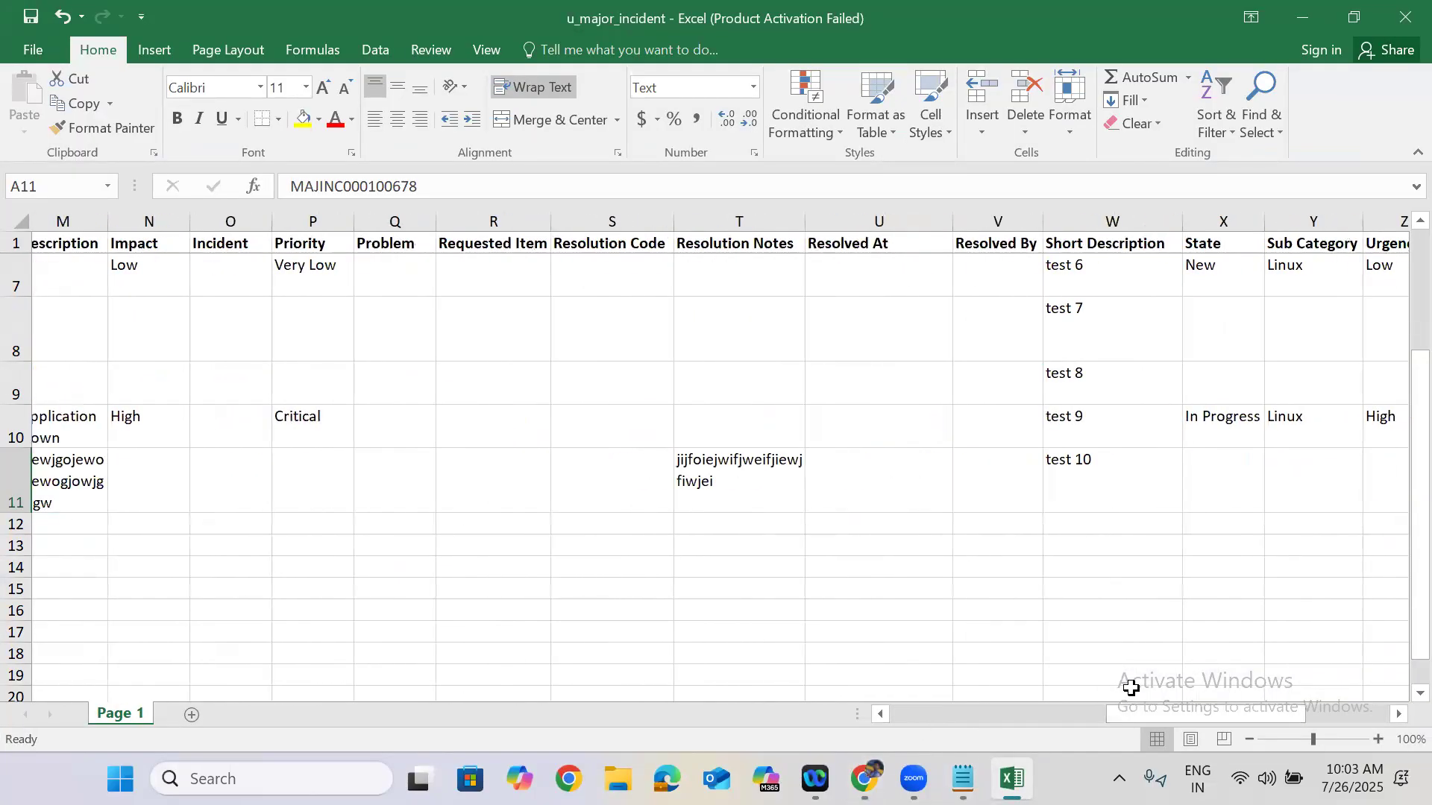
double_click(1047, 480)
type("5")
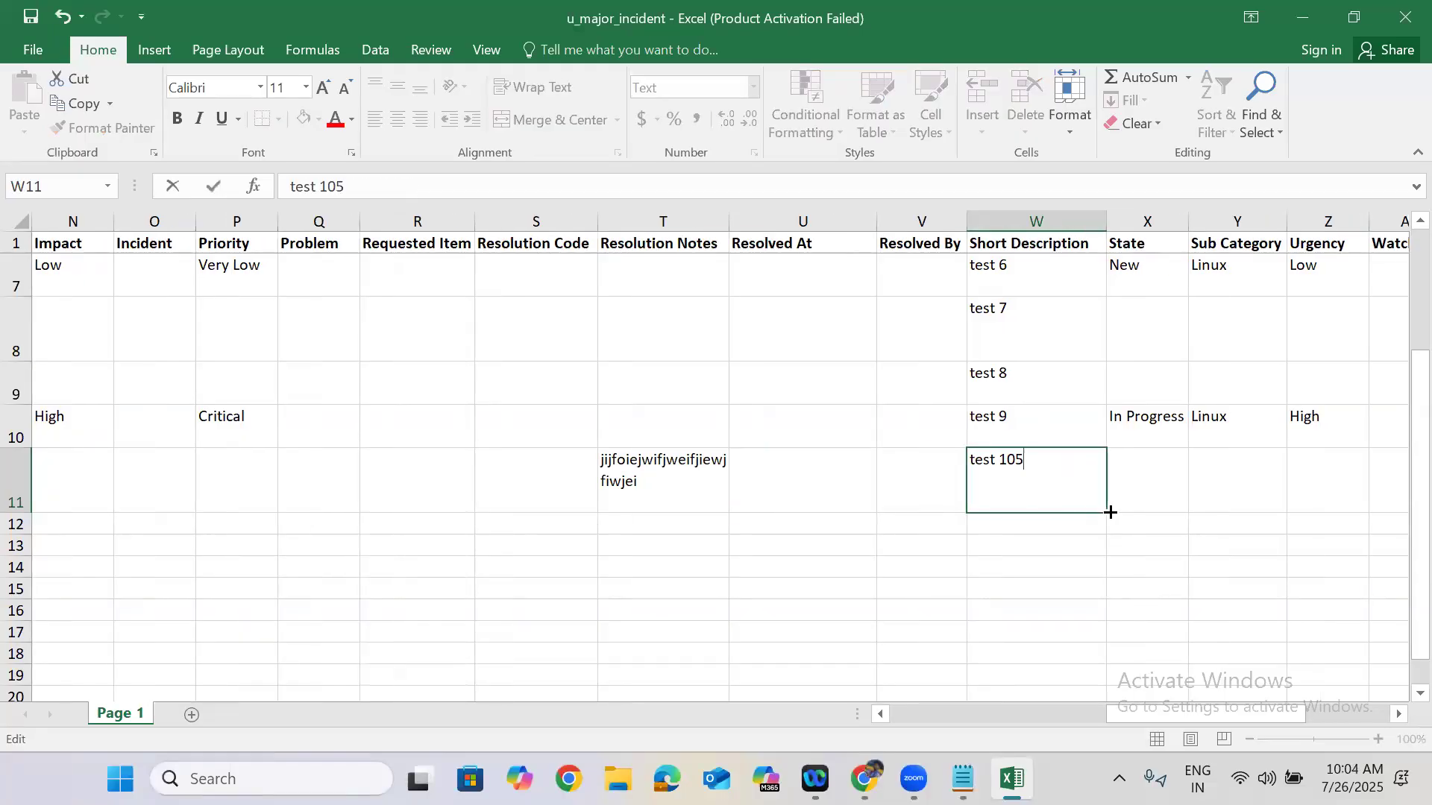
left_click_drag(1110, 512, 1081, 265)
left_click(1028, 271)
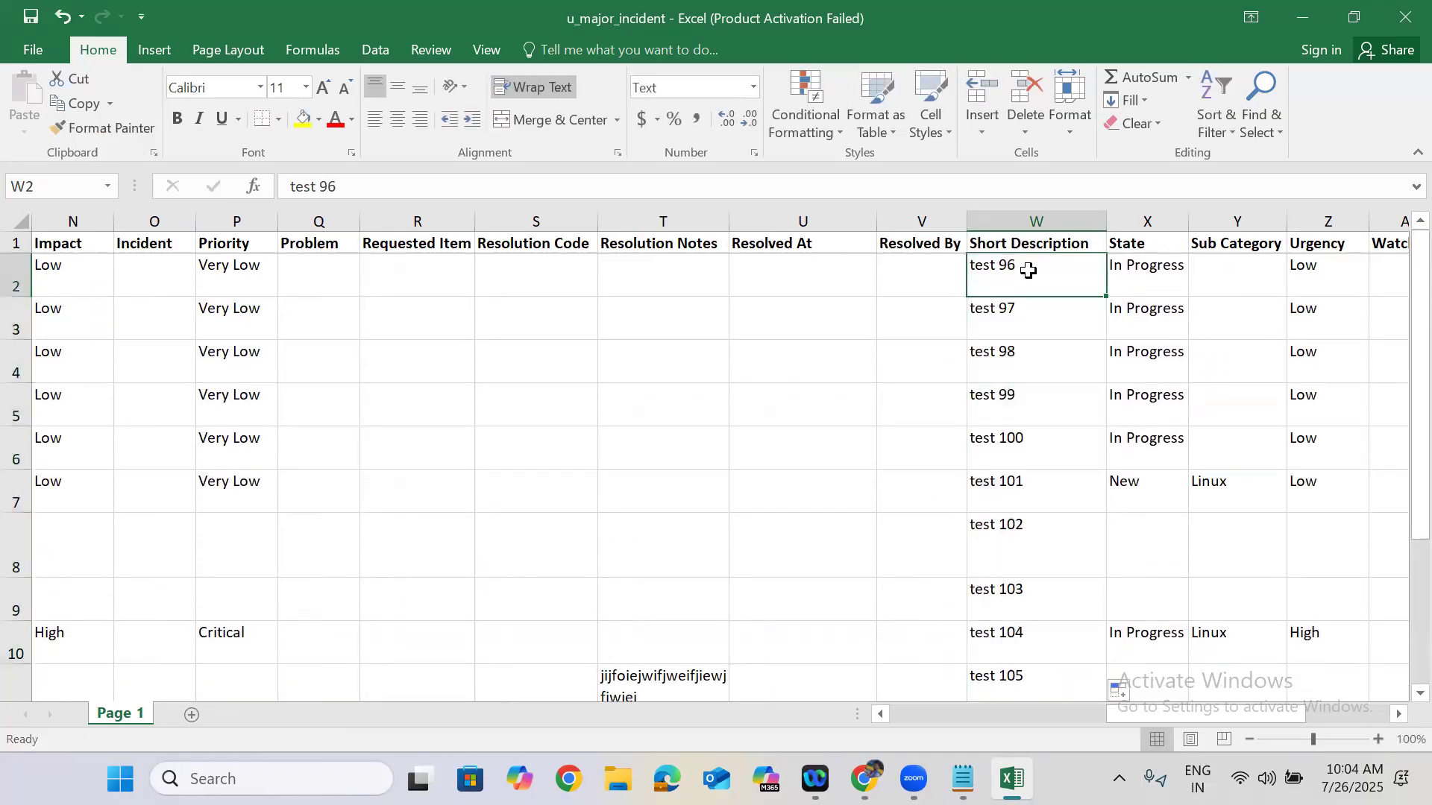
key("ctrl+s")
left_click(1304, 25)
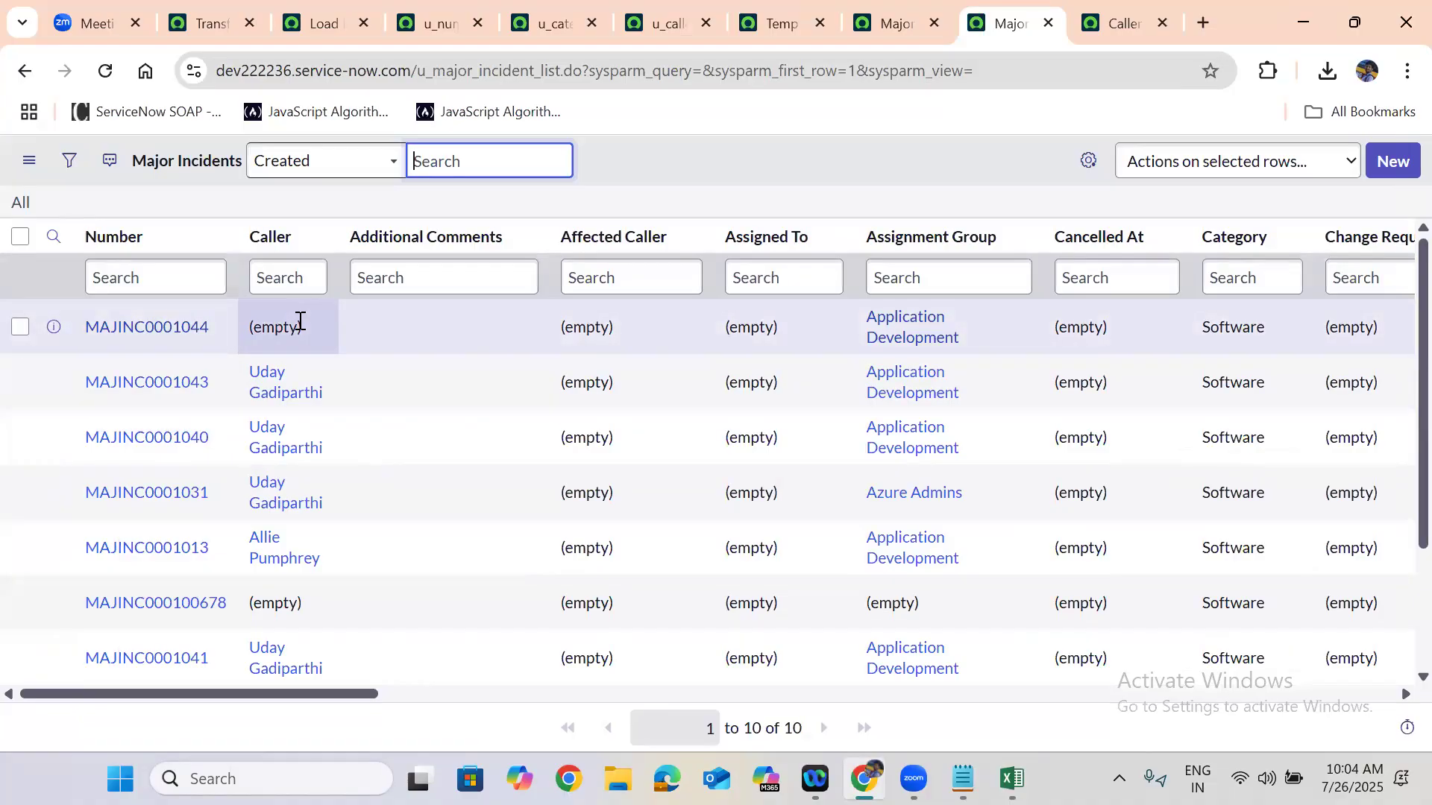
Load the edited u_major_incident spreadsheet through Load Data into a new import set
left_click(198, 8)
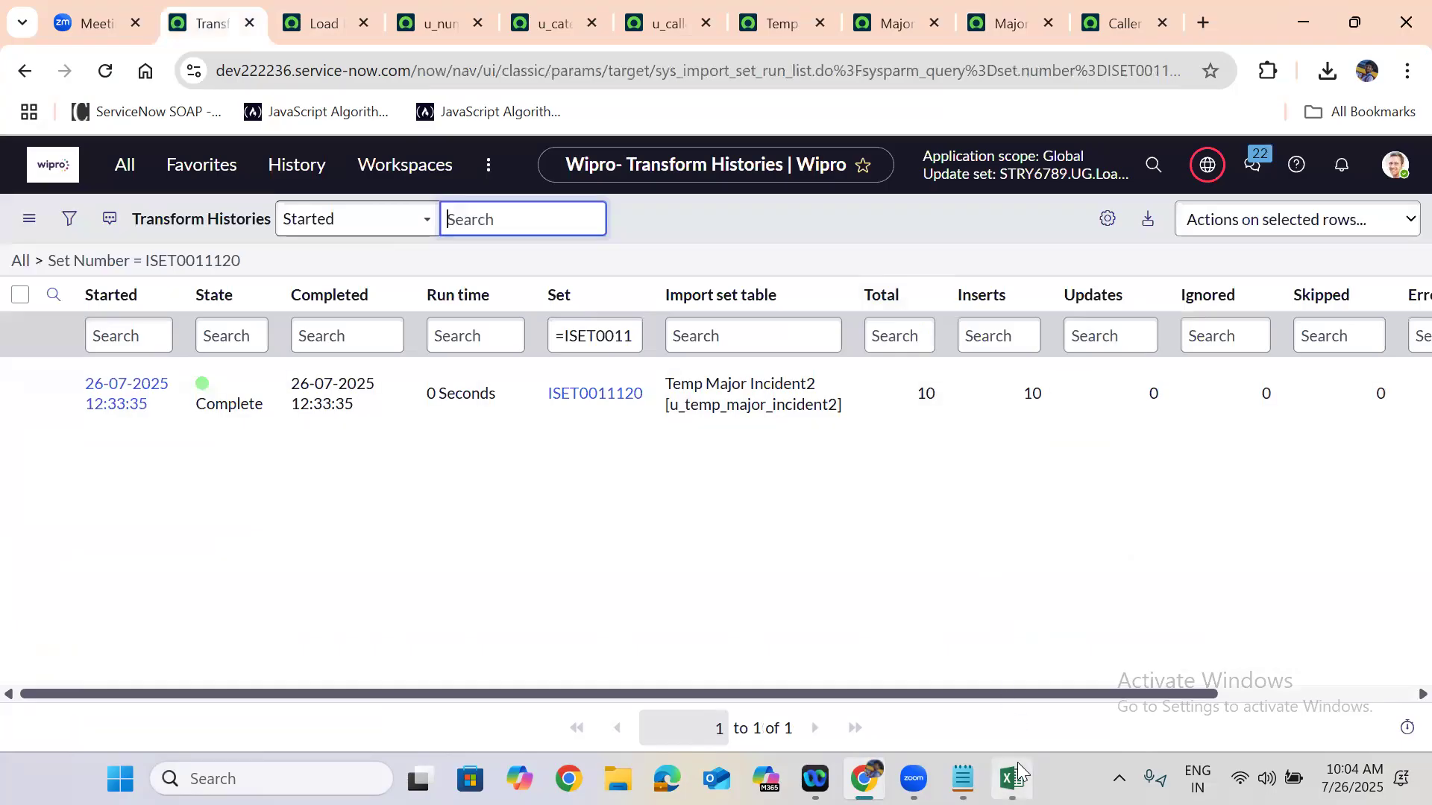
key("alt+Tab")
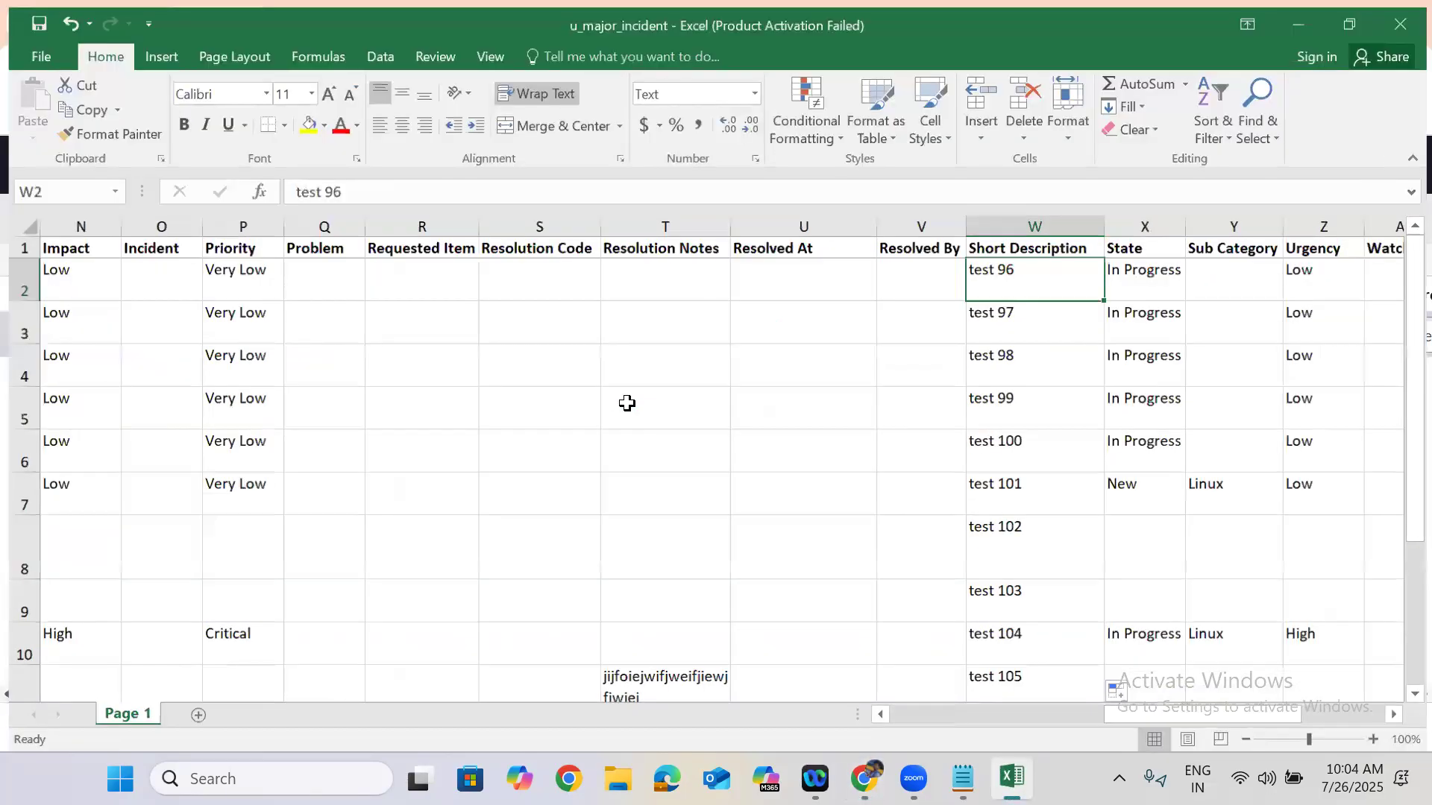
left_click(1291, 12)
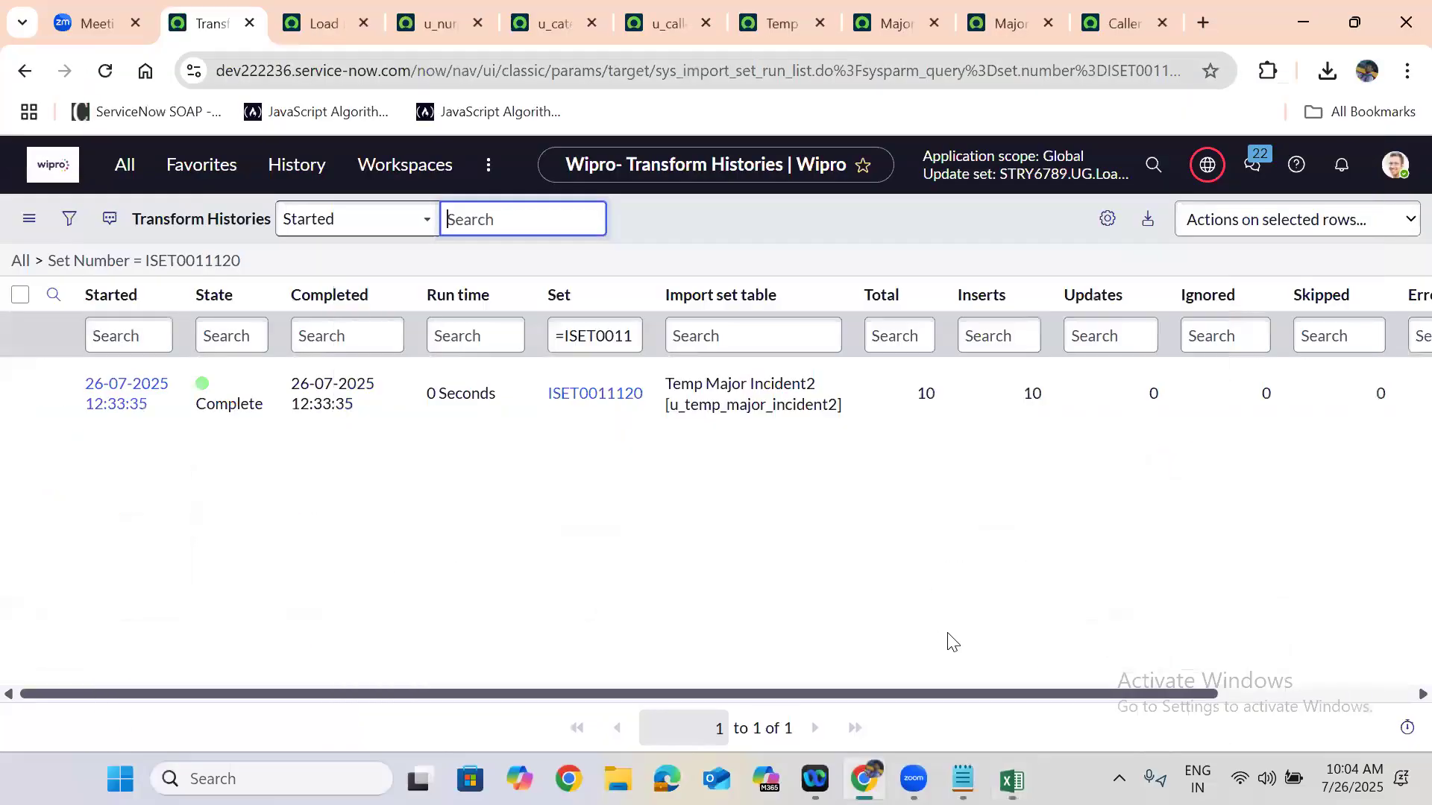
key("ctrl+Tab")
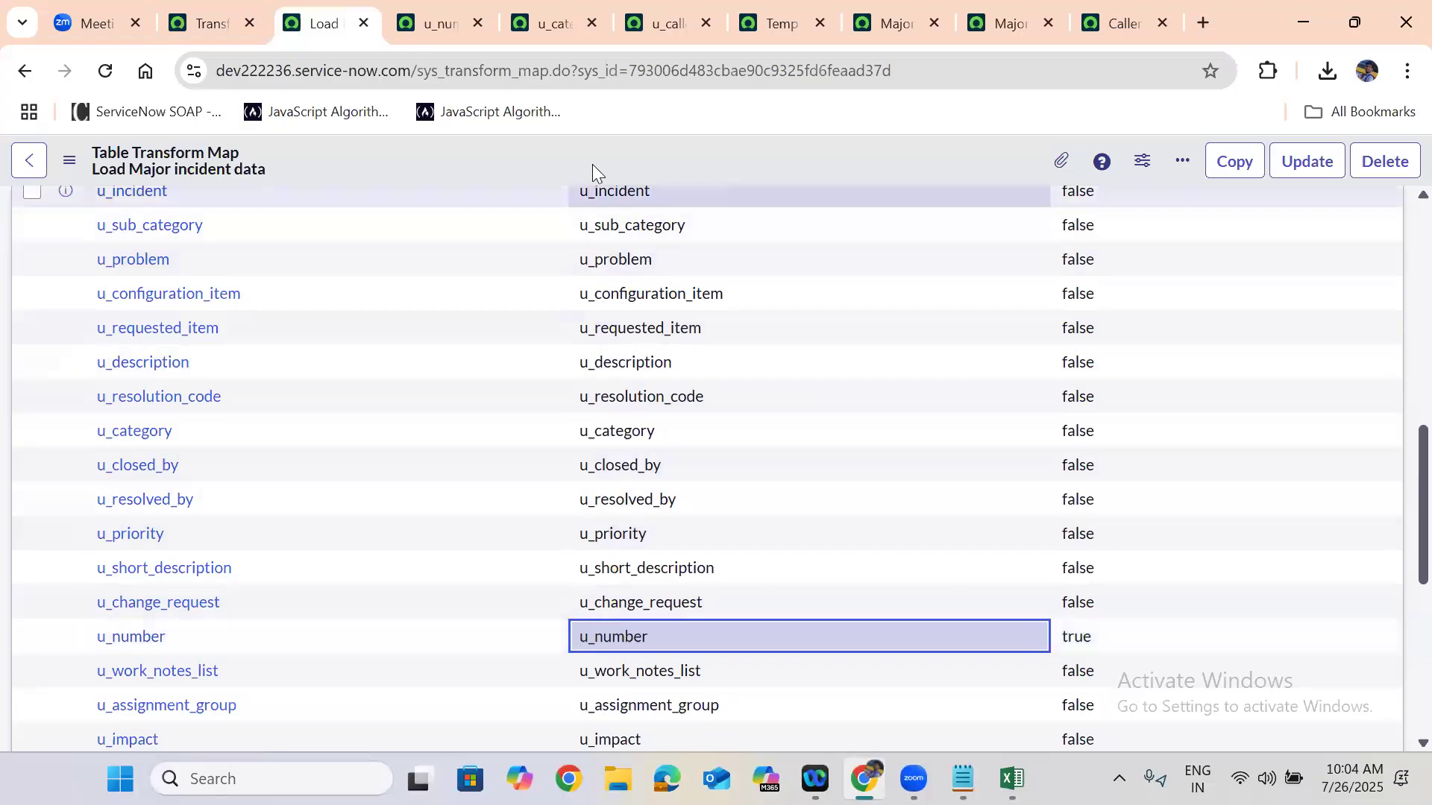
left_click(209, 15)
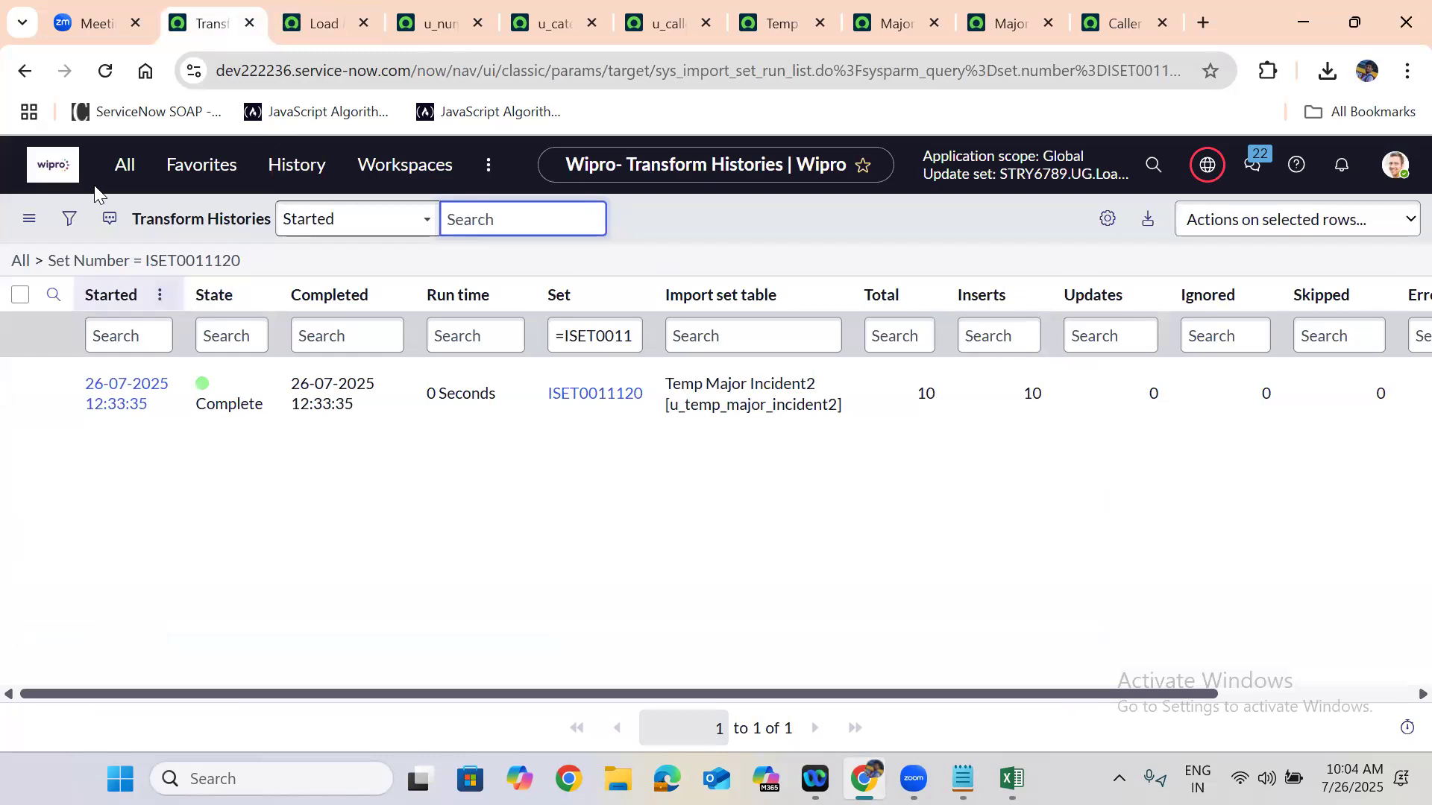
left_click(125, 164)
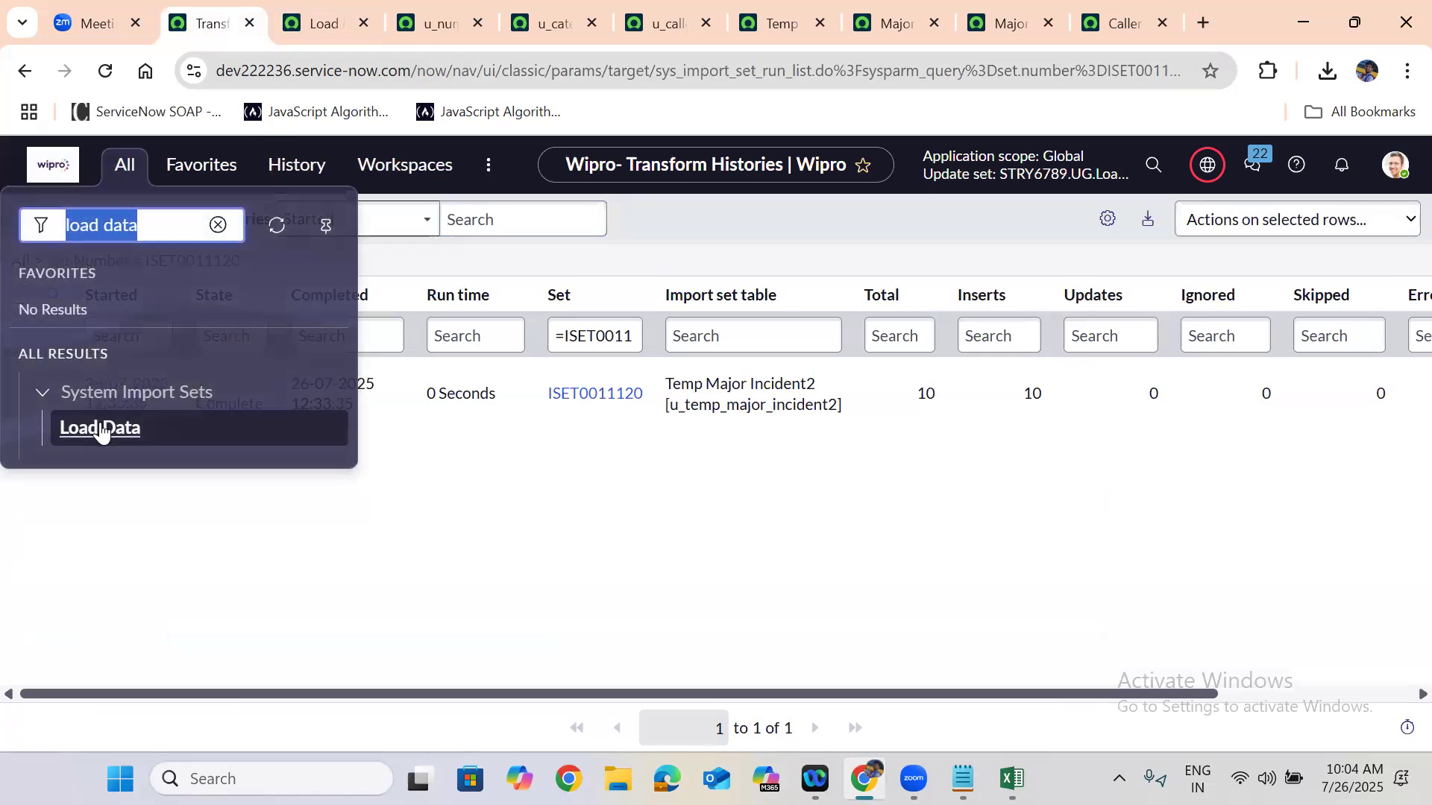
left_click(100, 425)
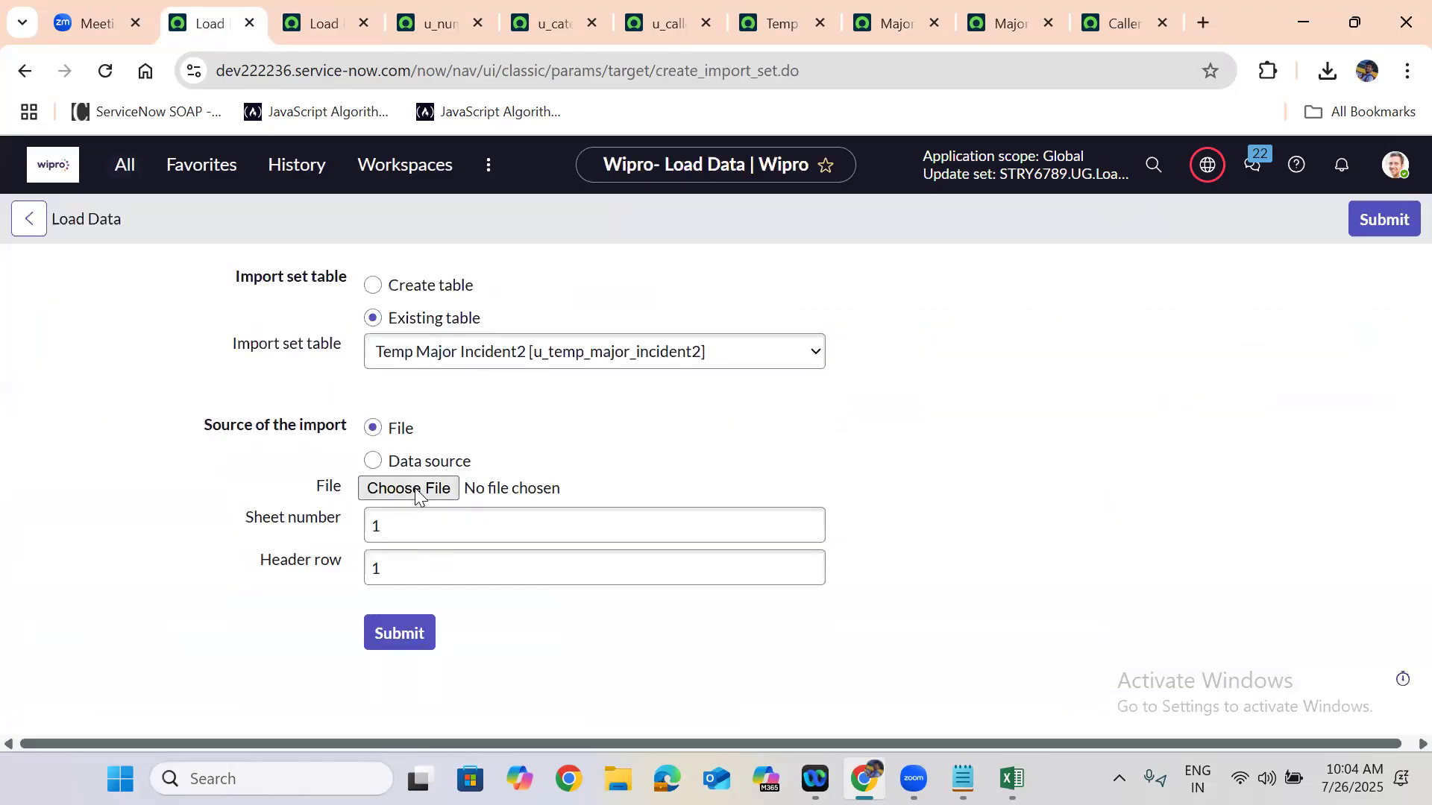
left_click(415, 488)
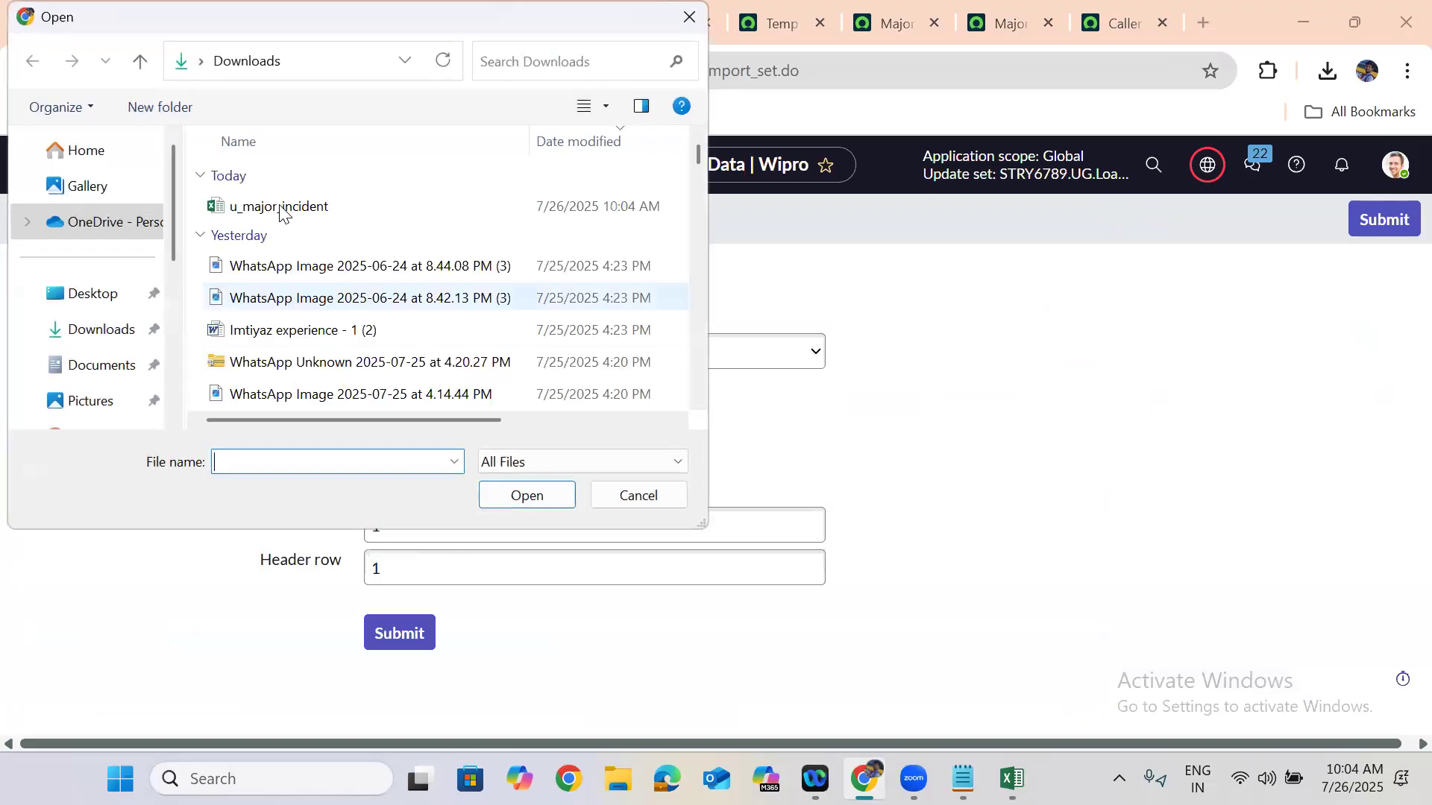
left_click(320, 207)
left_click(516, 496)
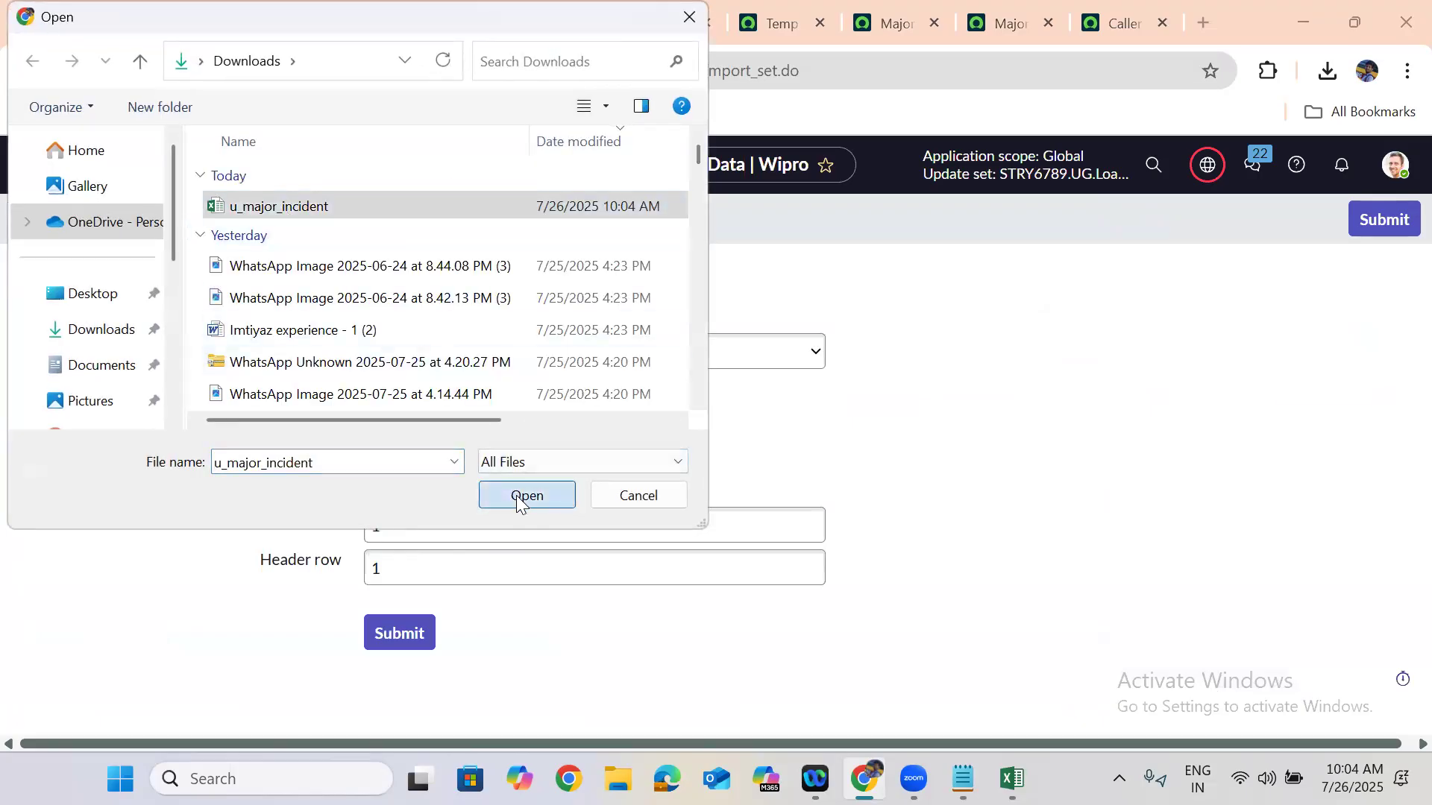
left_click(409, 632)
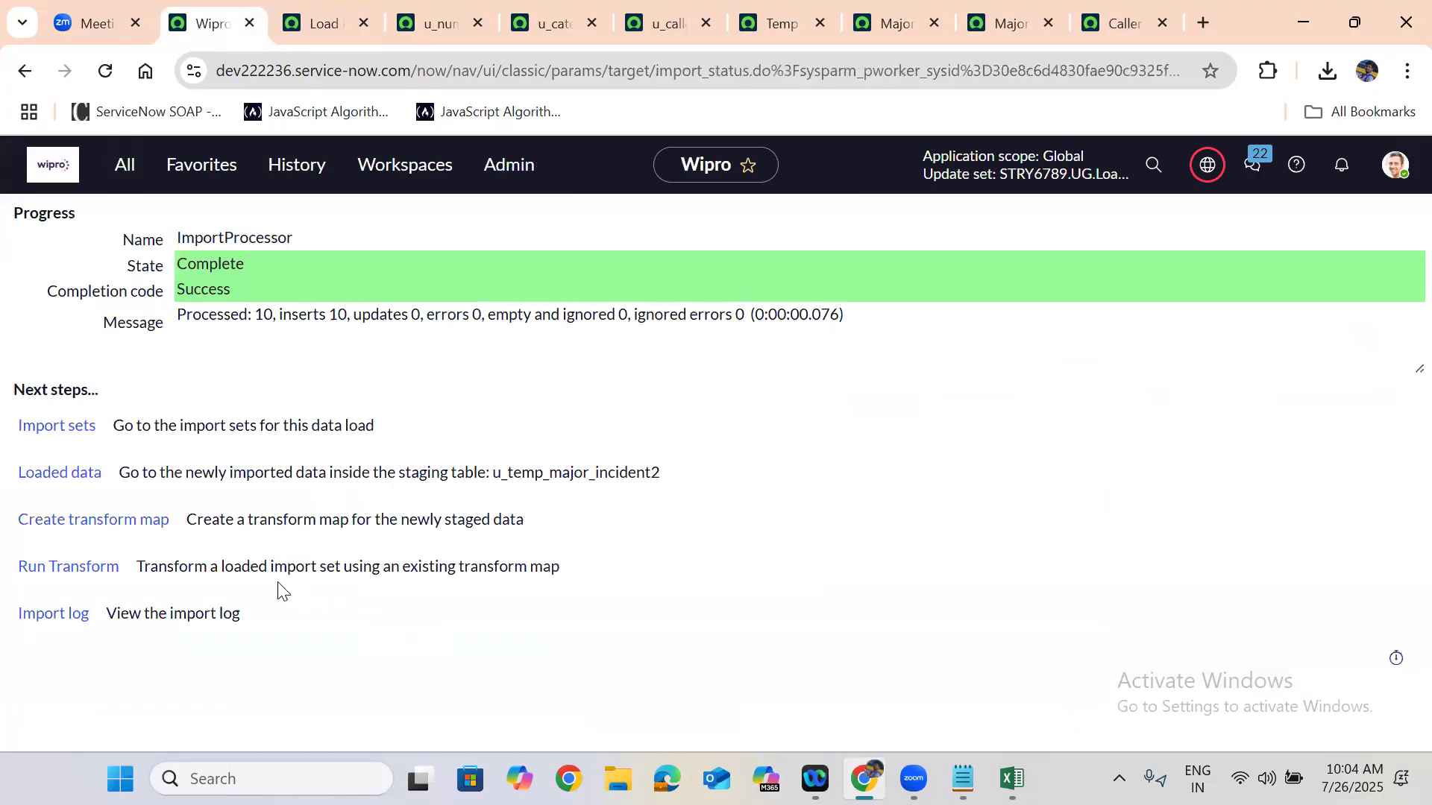
Transform import set ISET0011121 and confirm its history shows 10 updates and 0 inserts
left_click(93, 569)
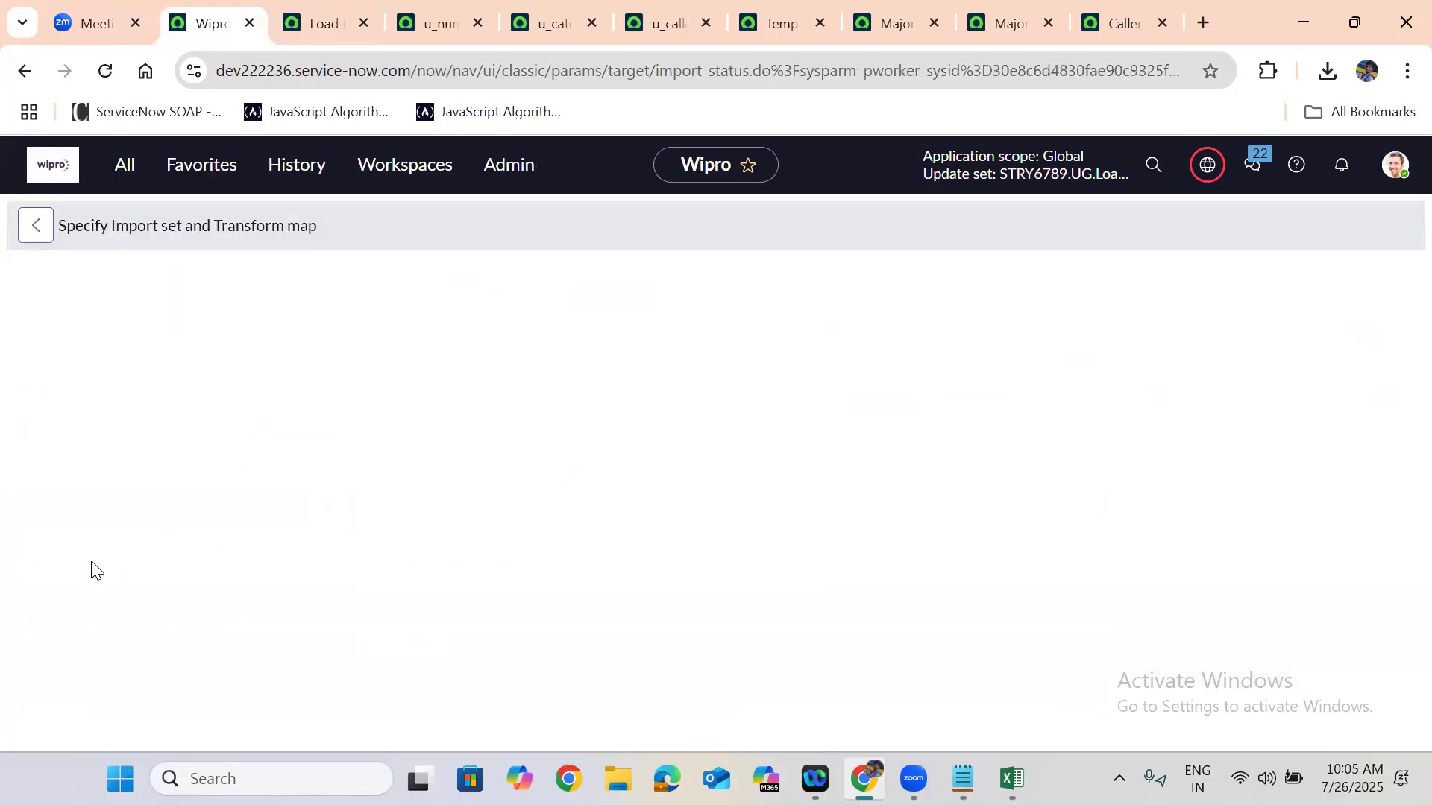
left_click(86, 622)
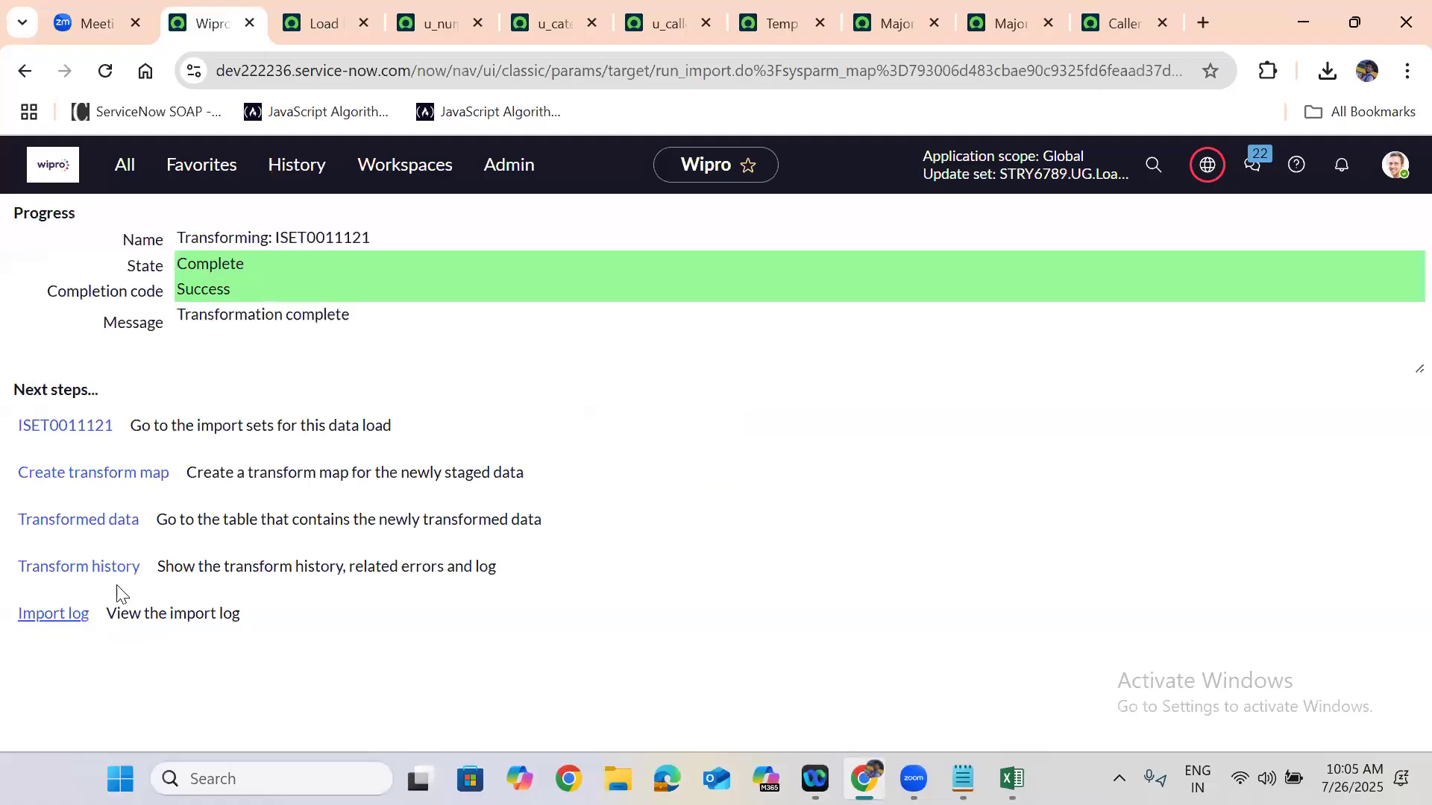
left_click(93, 473)
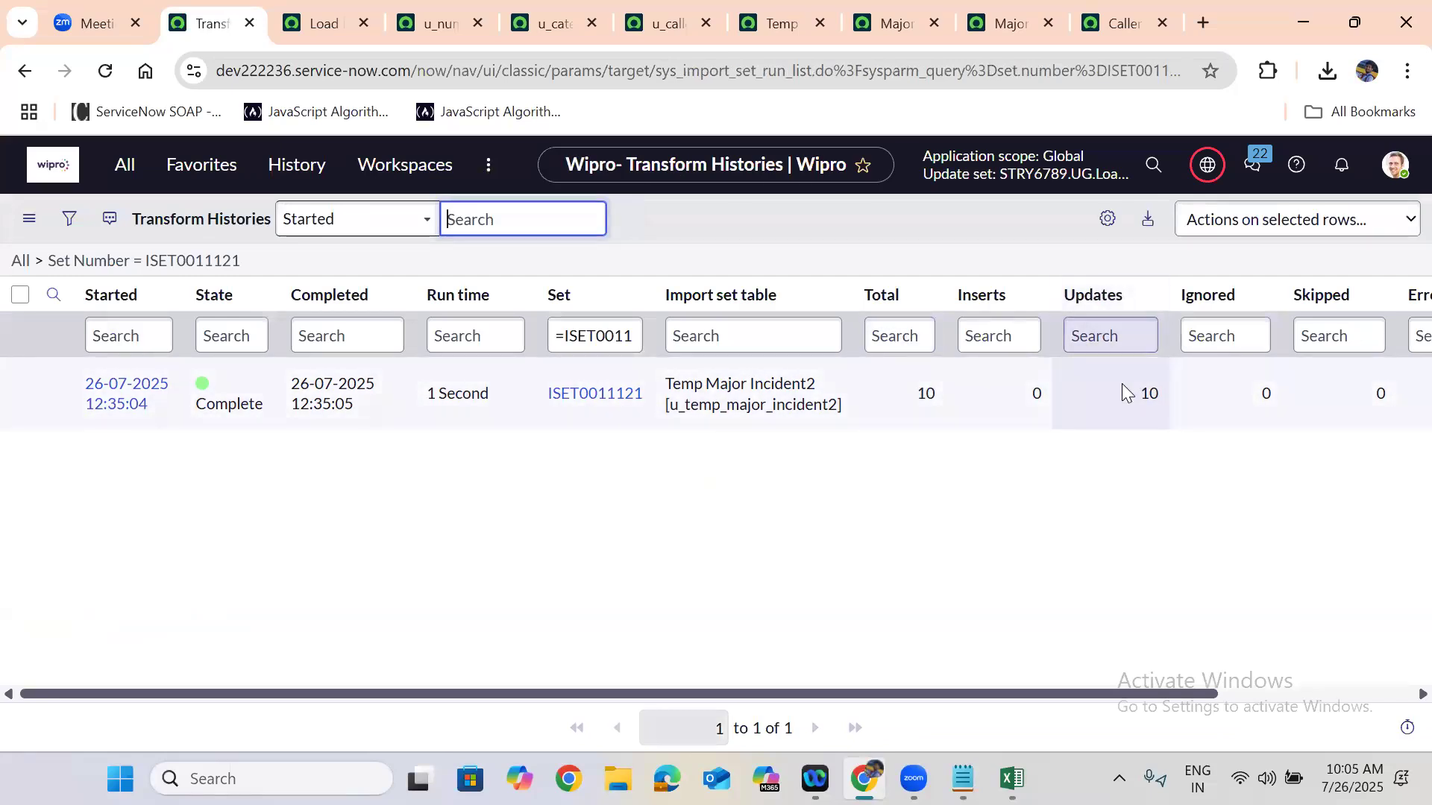
left_click(999, 24)
Show all Major Incidents and scroll across the columns to confirm records now read test 96–105
left_click(20, 209)
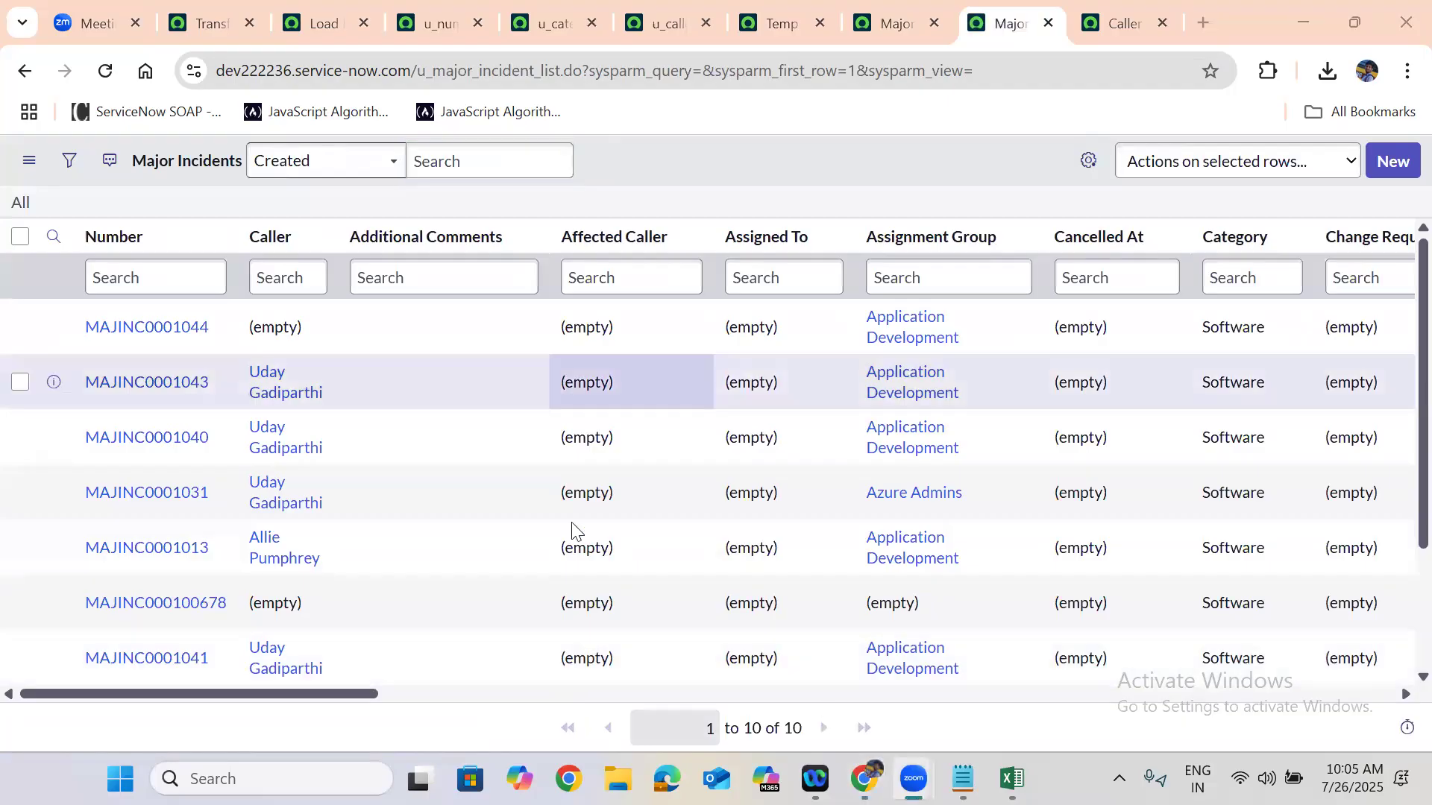
left_click_drag(322, 695, 767, 695)
left_click_drag(898, 703, 1044, 695)
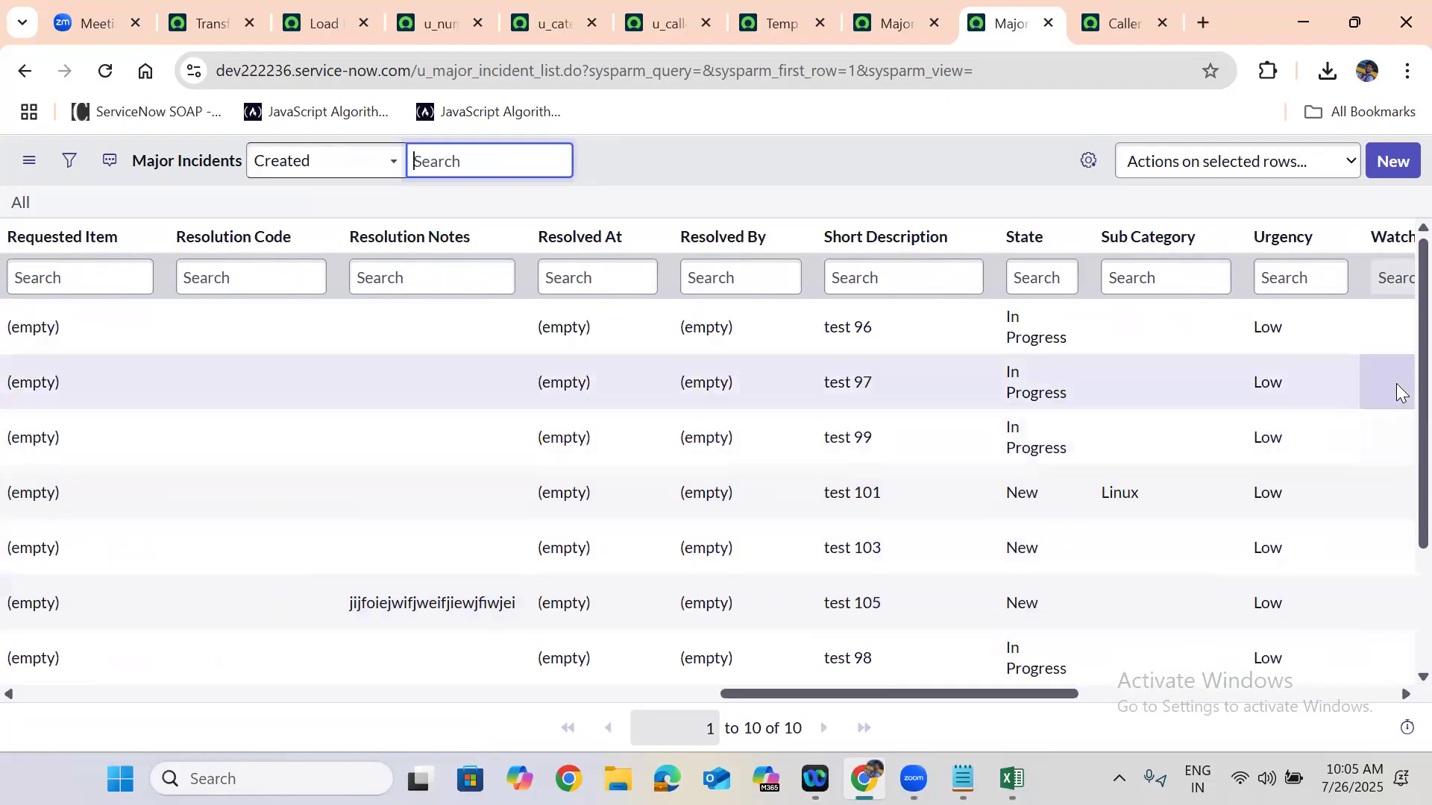
scroll(1399, 447, "down", 3)
scroll(1396, 279, "up", 4)
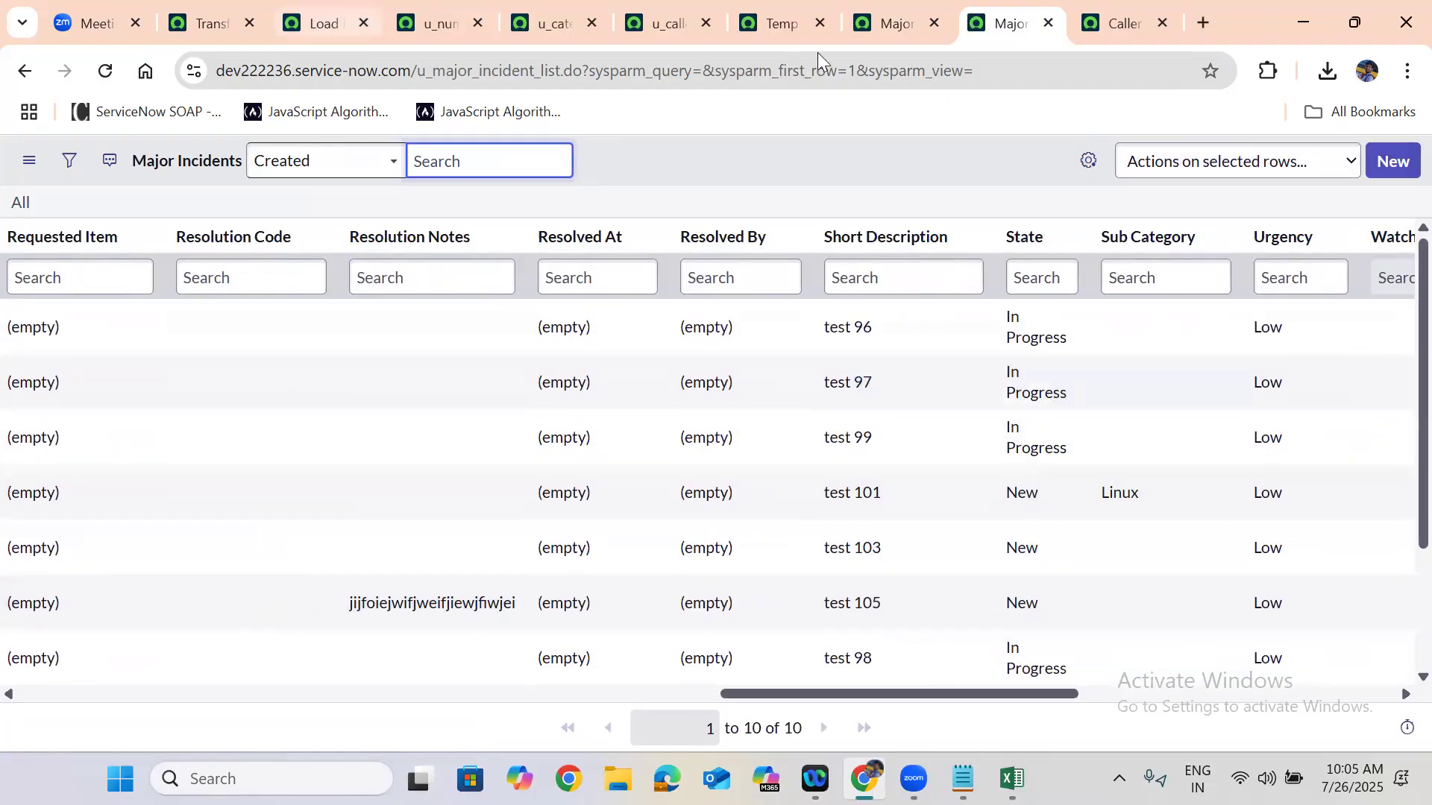
left_click(324, 24)
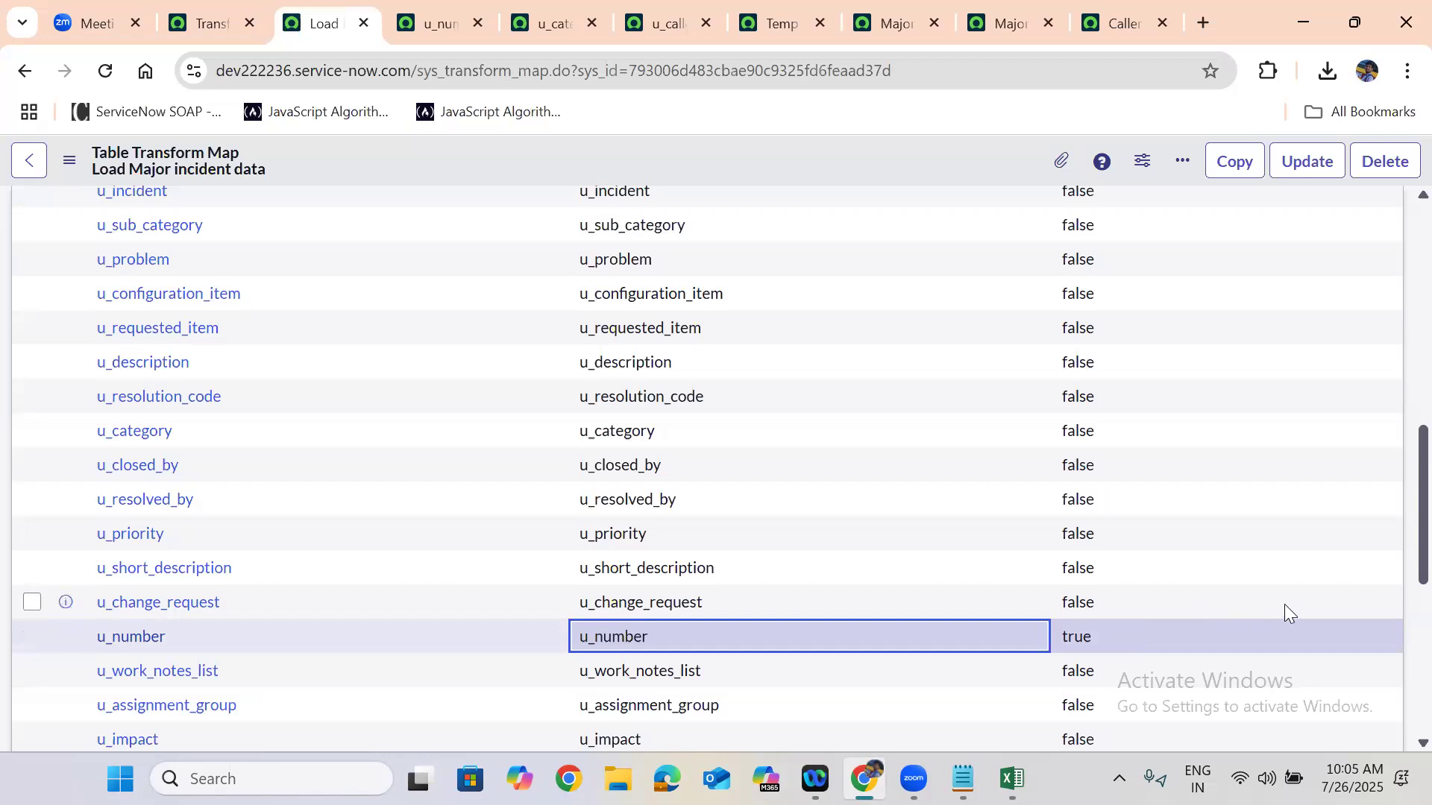
Set u_caller's Coalesce to true in the field maps, alongside u_number
scroll(1396, 508, "down", 3)
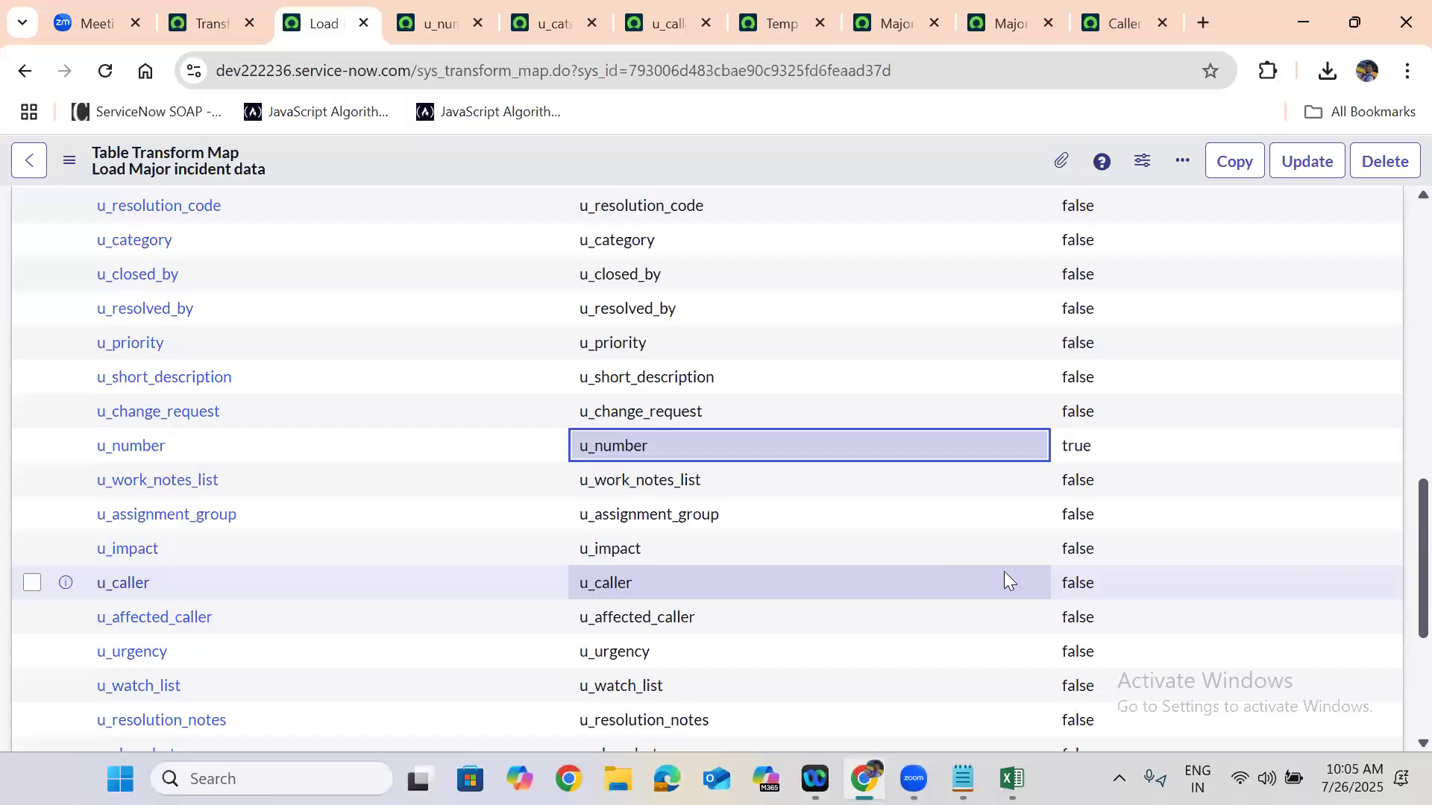
left_click(1105, 586)
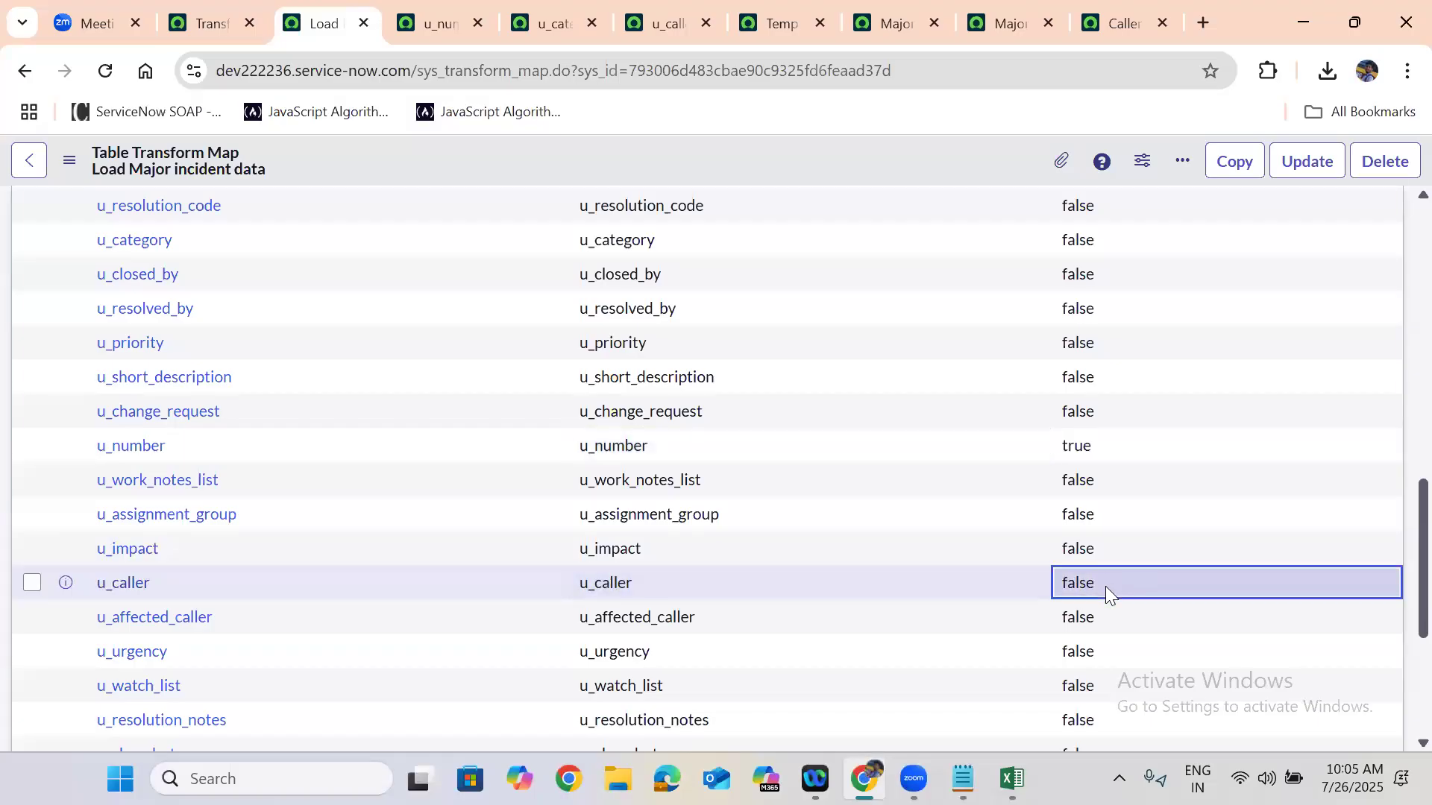
double_click(1105, 586)
left_click(1107, 595)
left_click(1094, 650)
left_click(1158, 592)
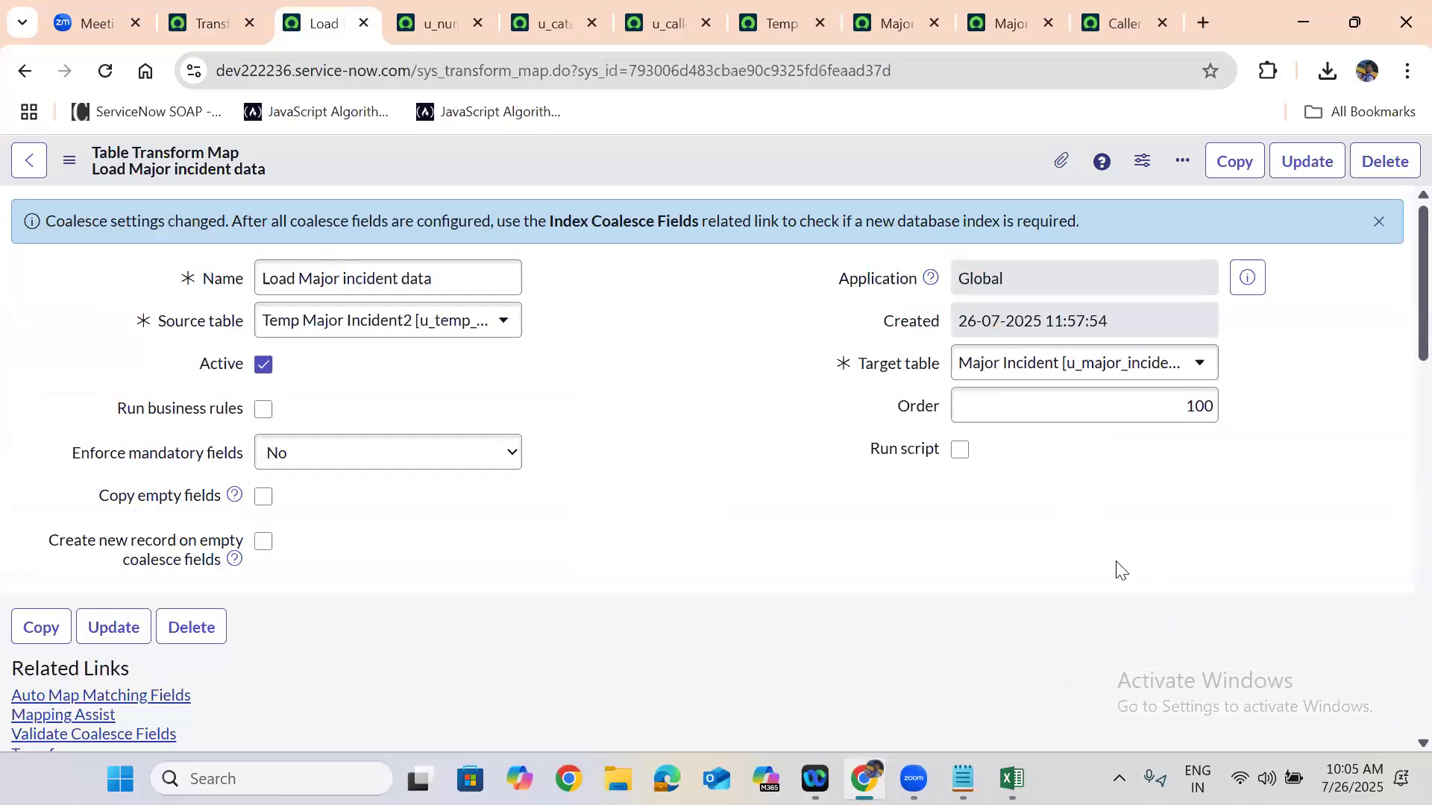
scroll(594, 561, "down", 15)
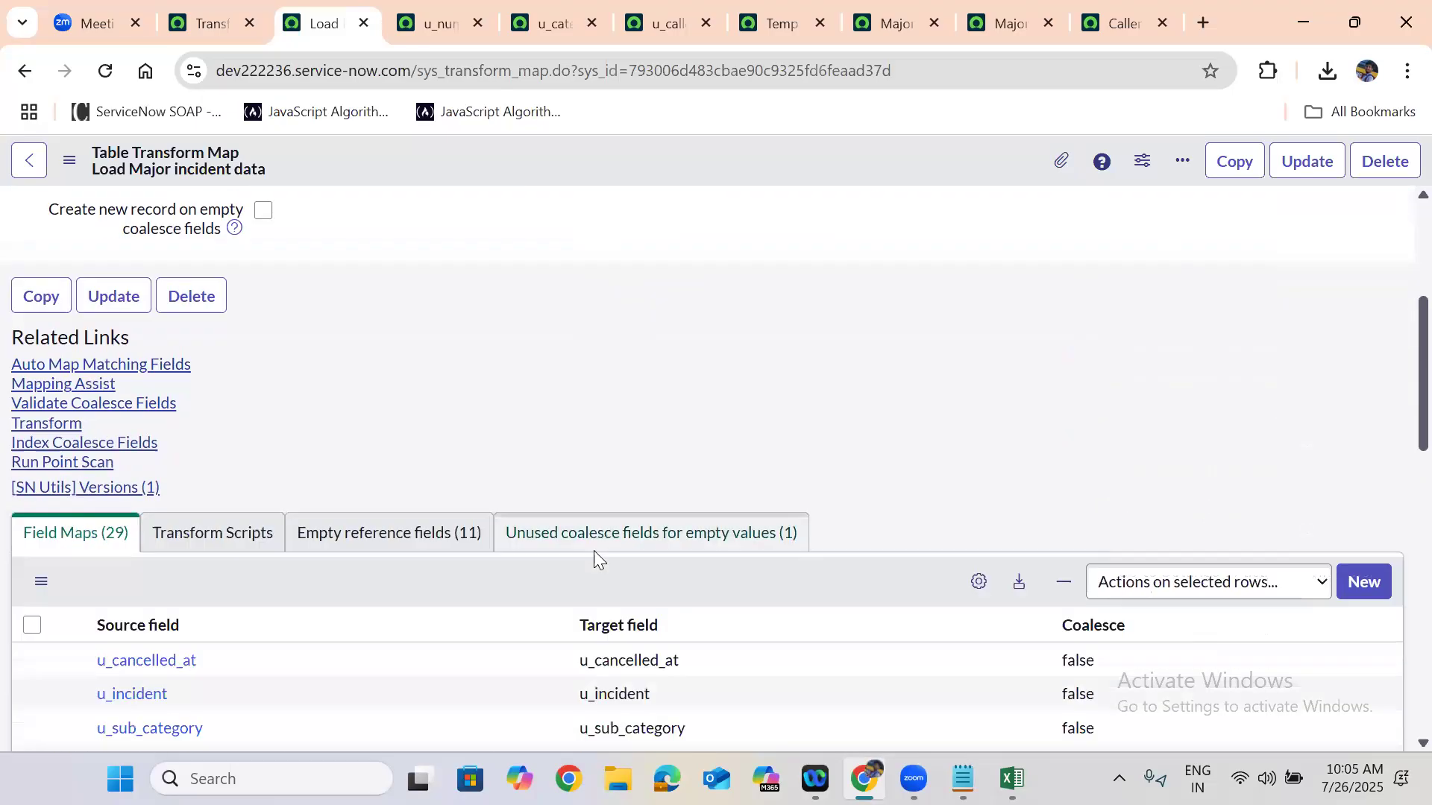
scroll(988, 725, "down", 2)
left_click(1011, 778)
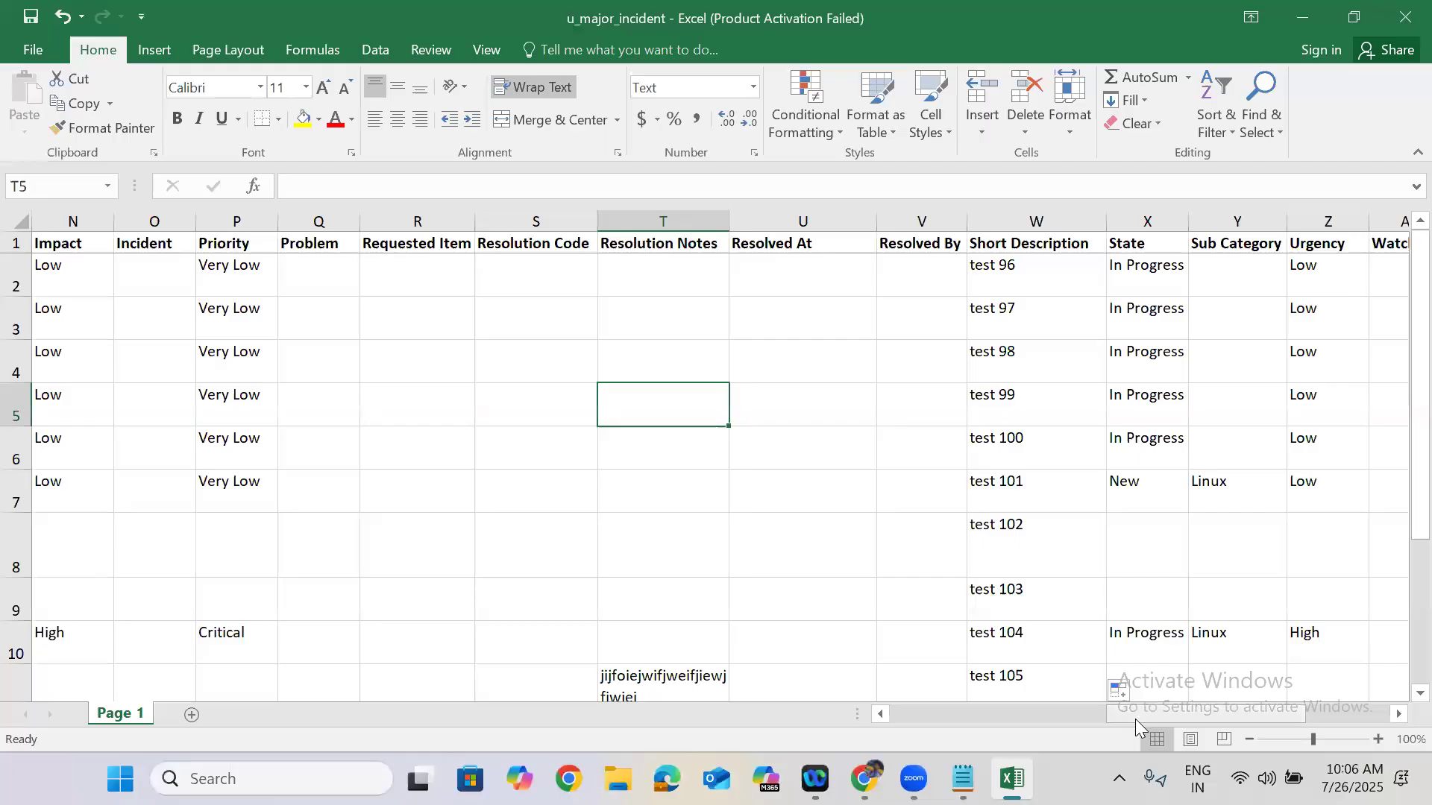
Copy the first row's caller in B2 down through B11
left_click_drag(1148, 710, 924, 707)
left_click_drag(910, 716, 306, 426)
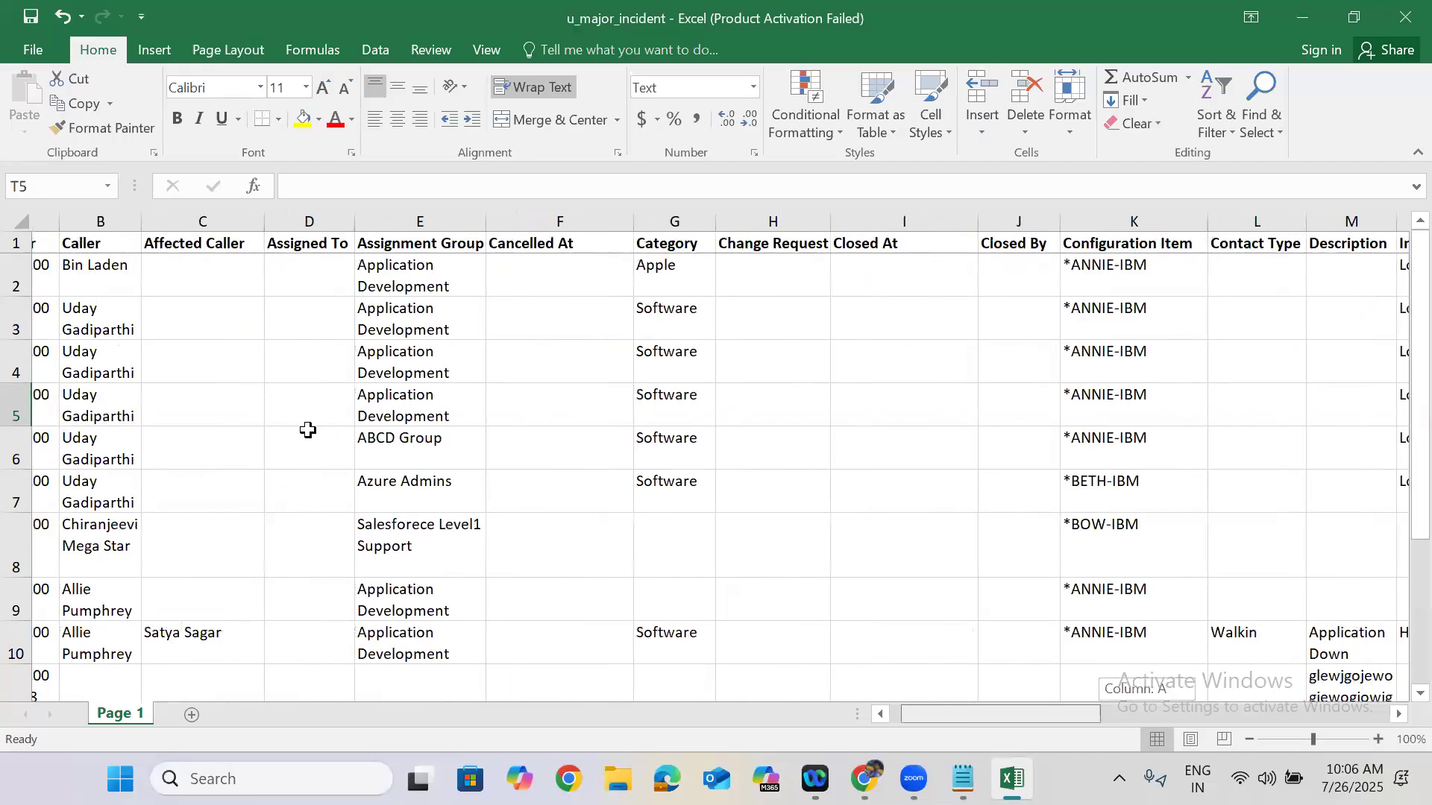
left_click(183, 281)
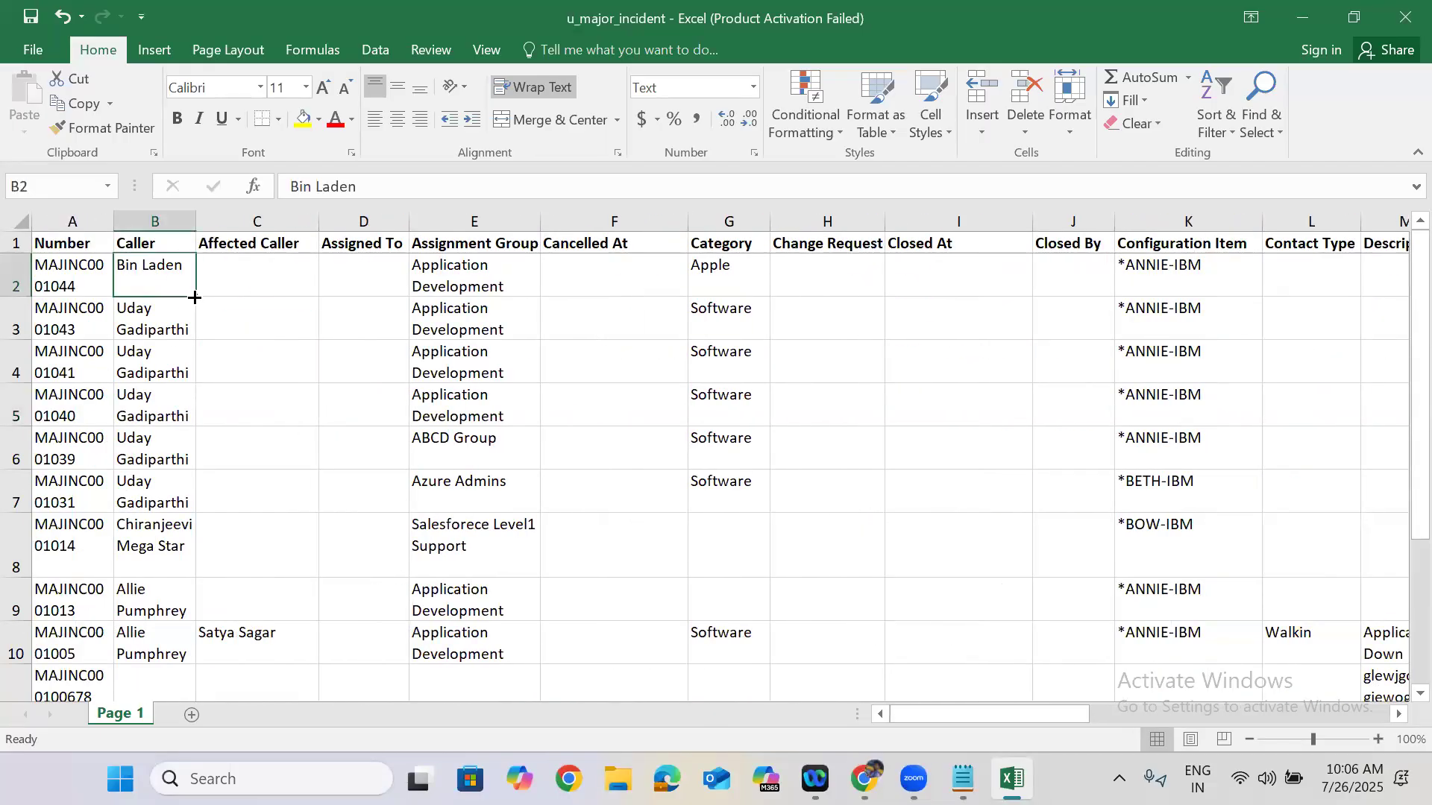
left_click_drag(195, 298, 209, 640)
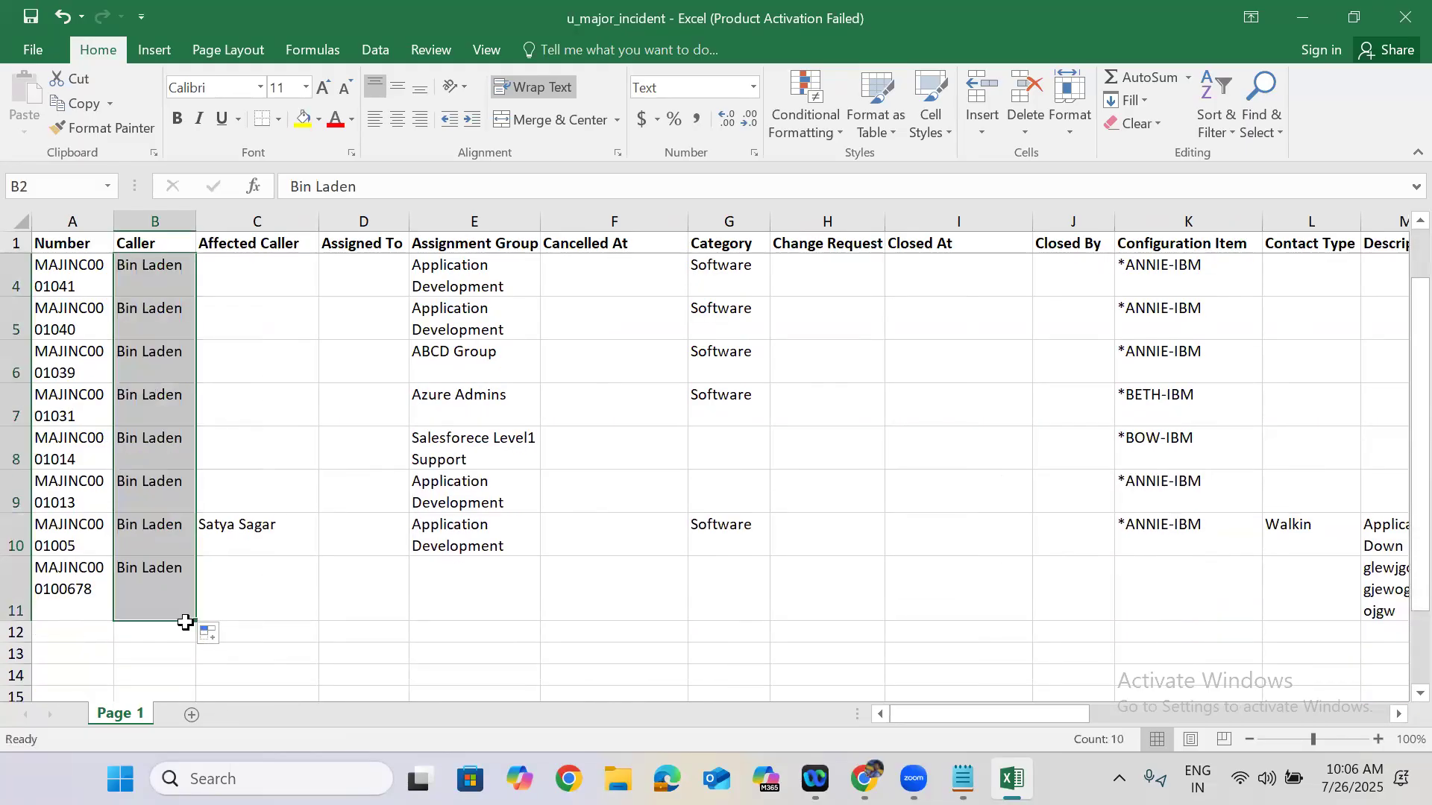
left_click(176, 613)
key("Up")
key("Up")
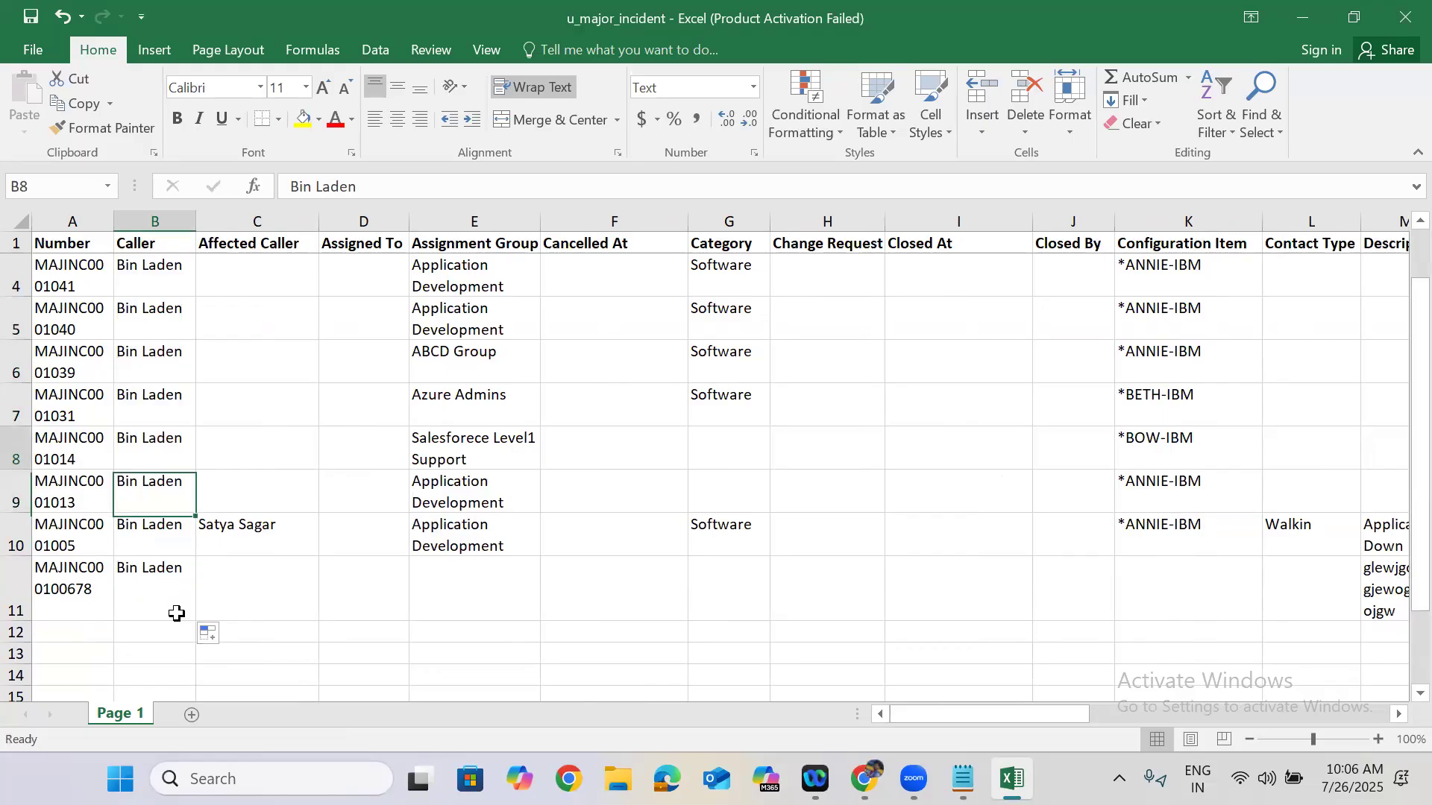
key("ctrl+Up")
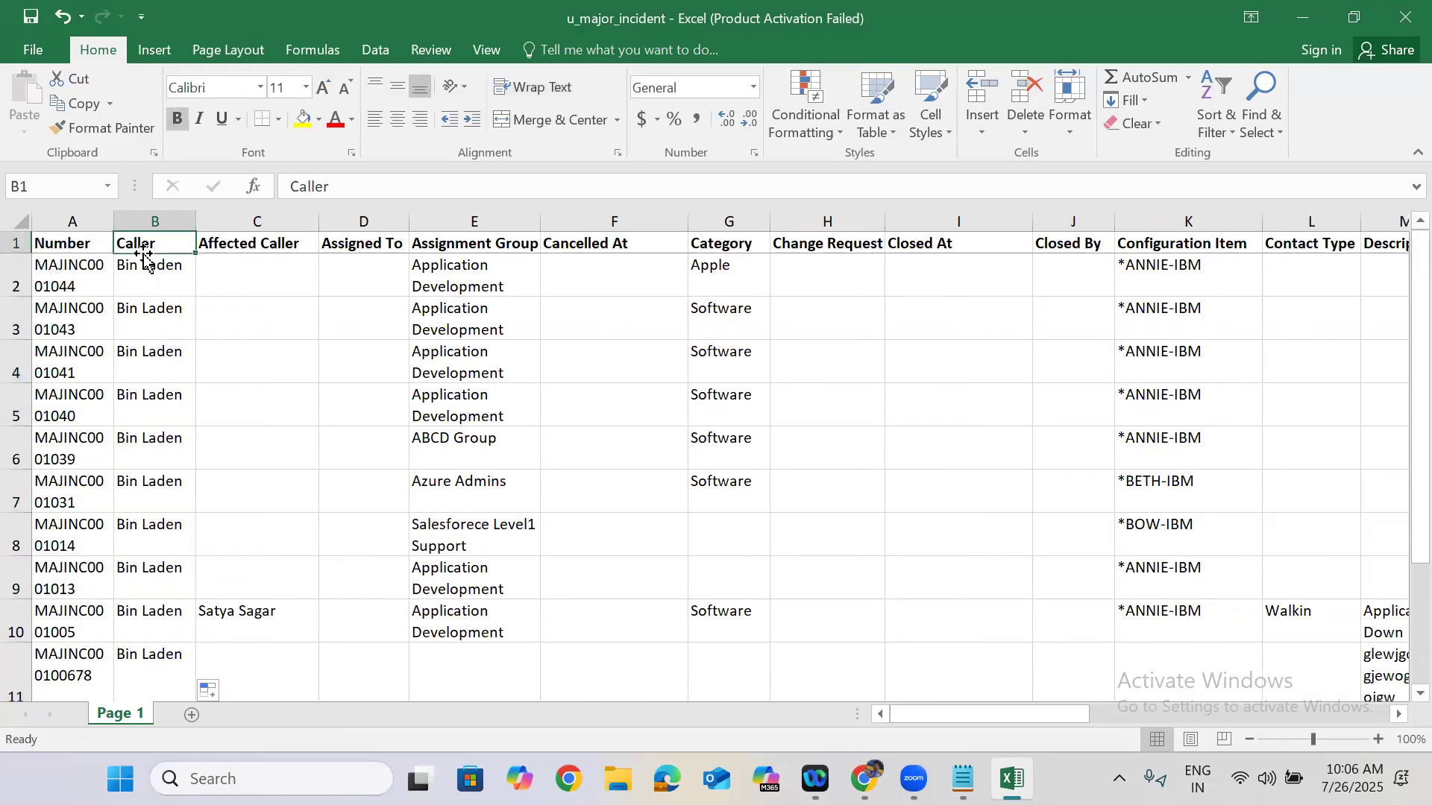
Review the incident number in A2 and the caller values in B2 and B3
left_click(93, 262)
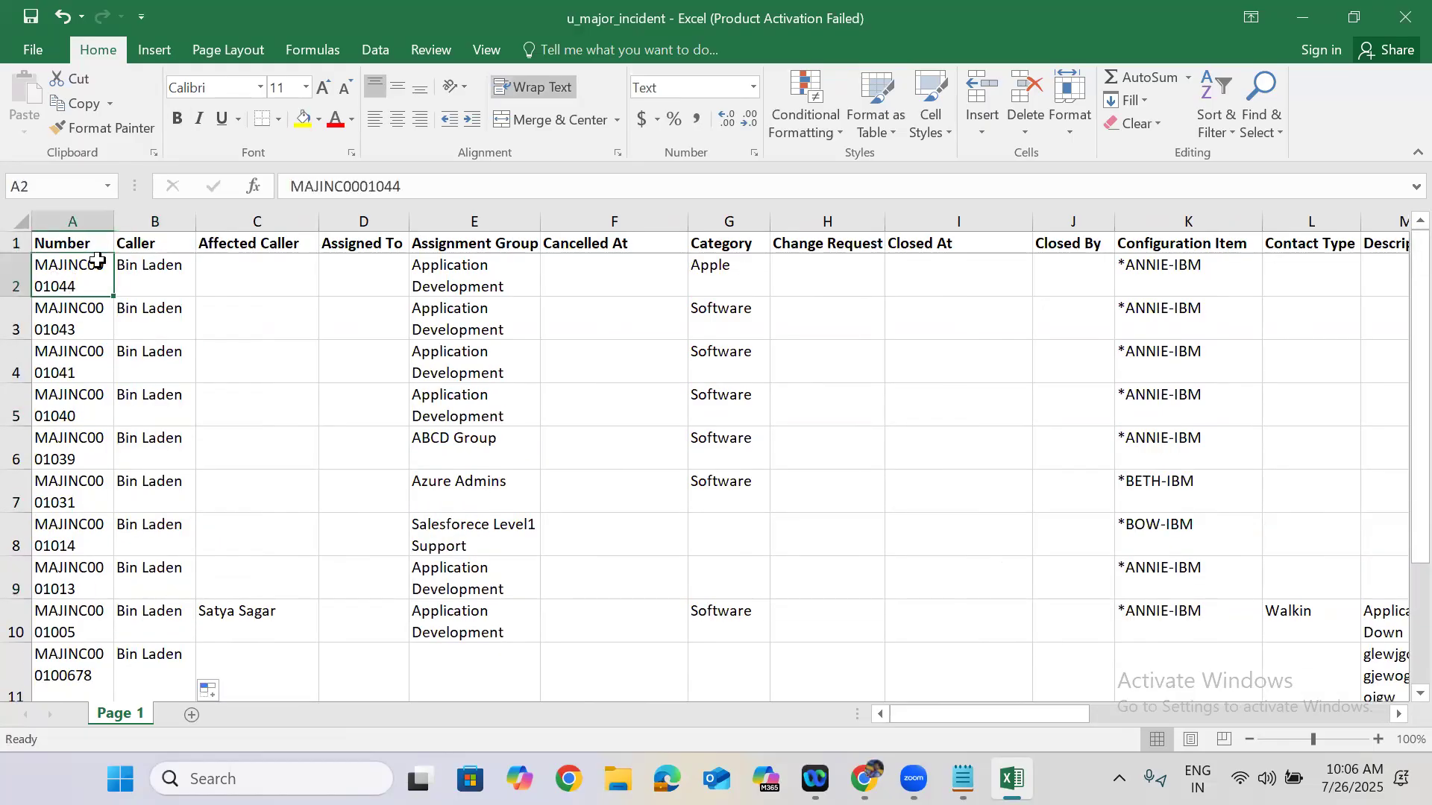
left_click(157, 271)
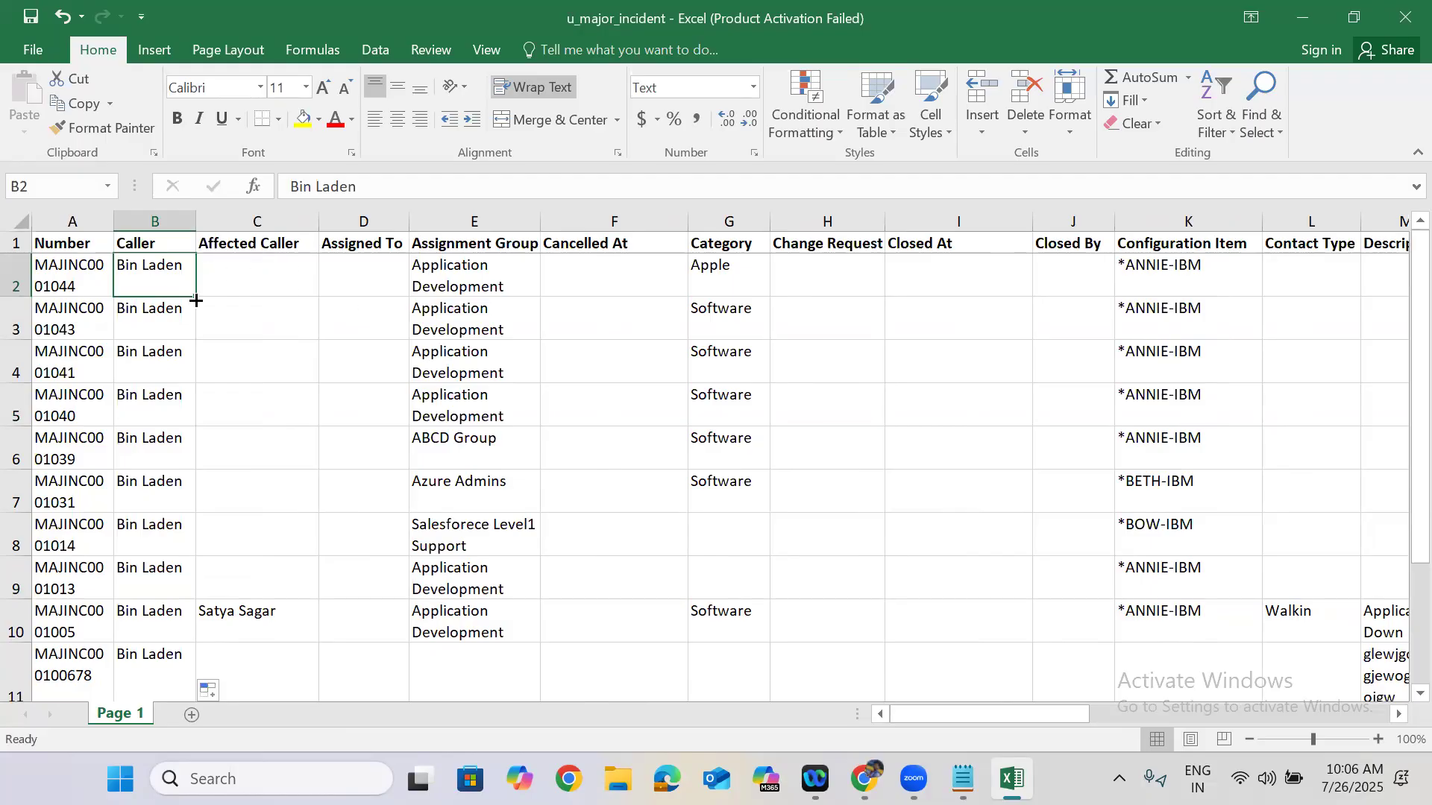
left_click(61, 280)
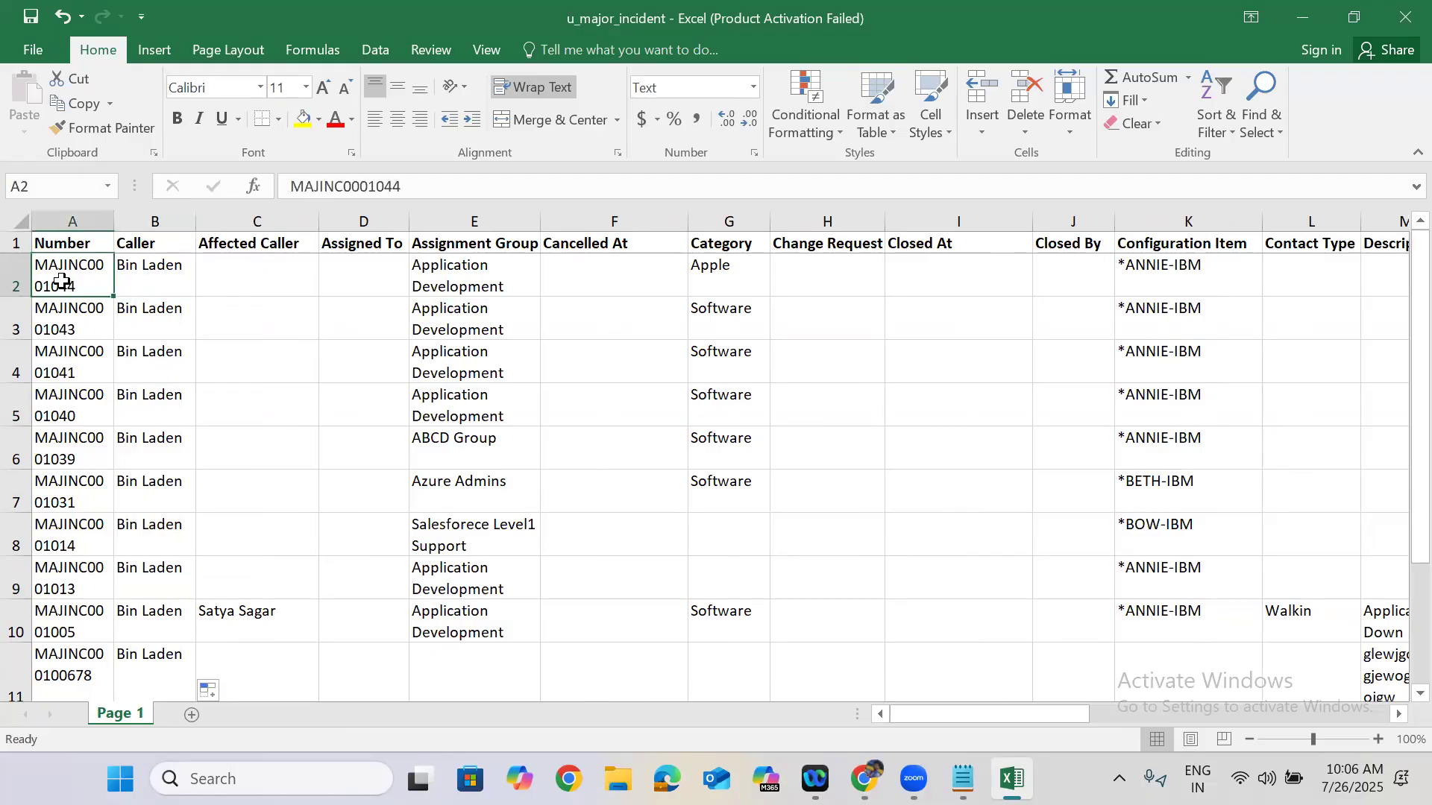
left_click(138, 273)
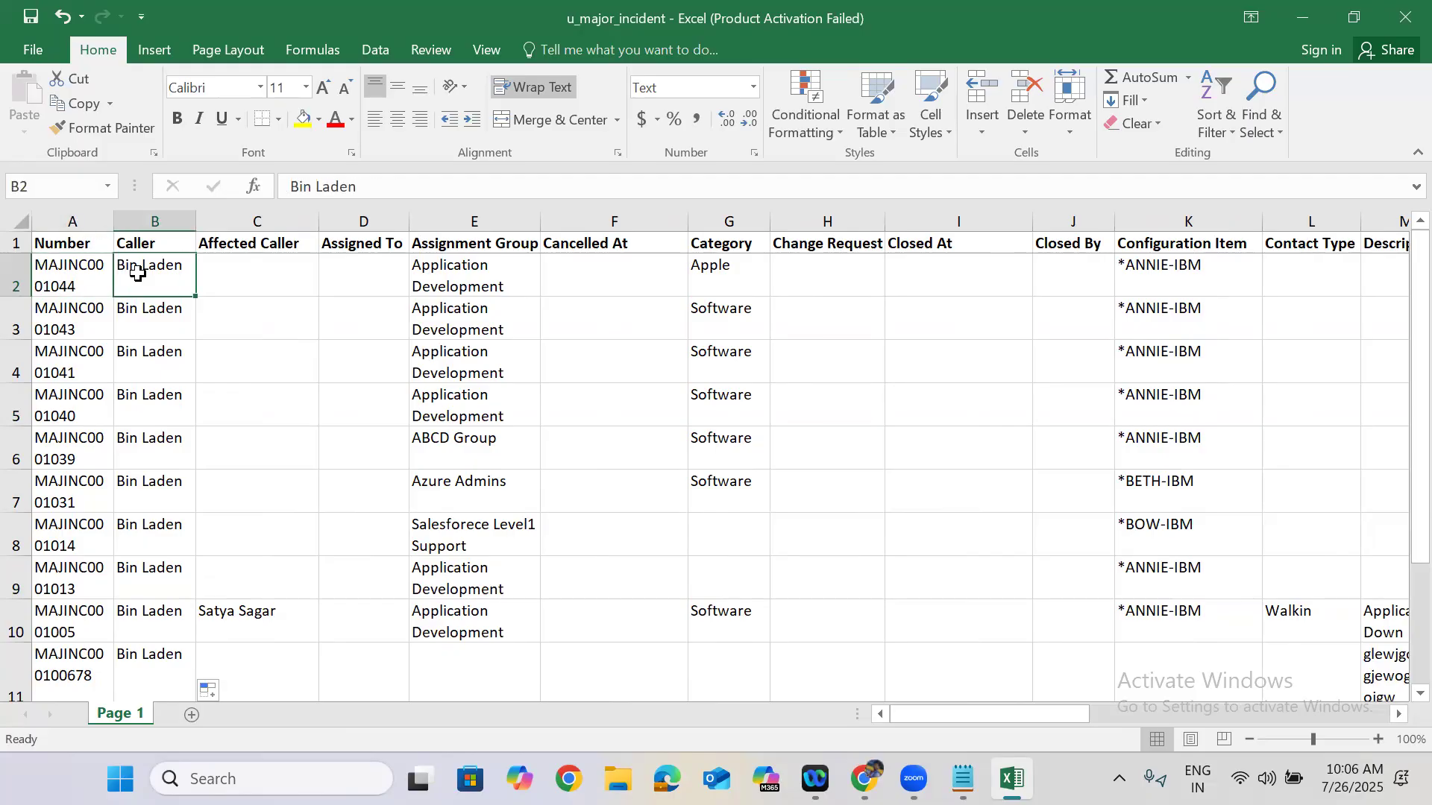
left_click(58, 271)
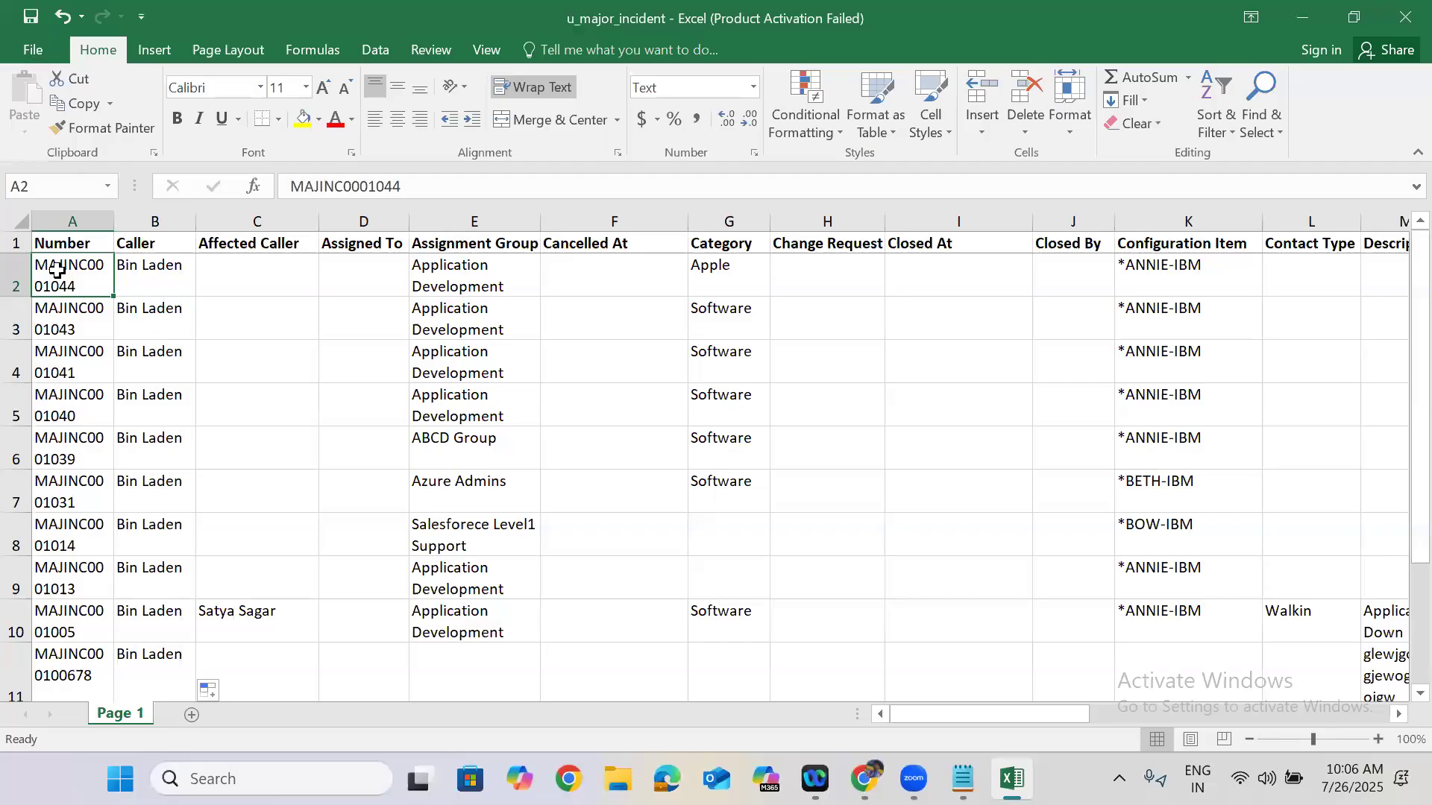
left_click(131, 278)
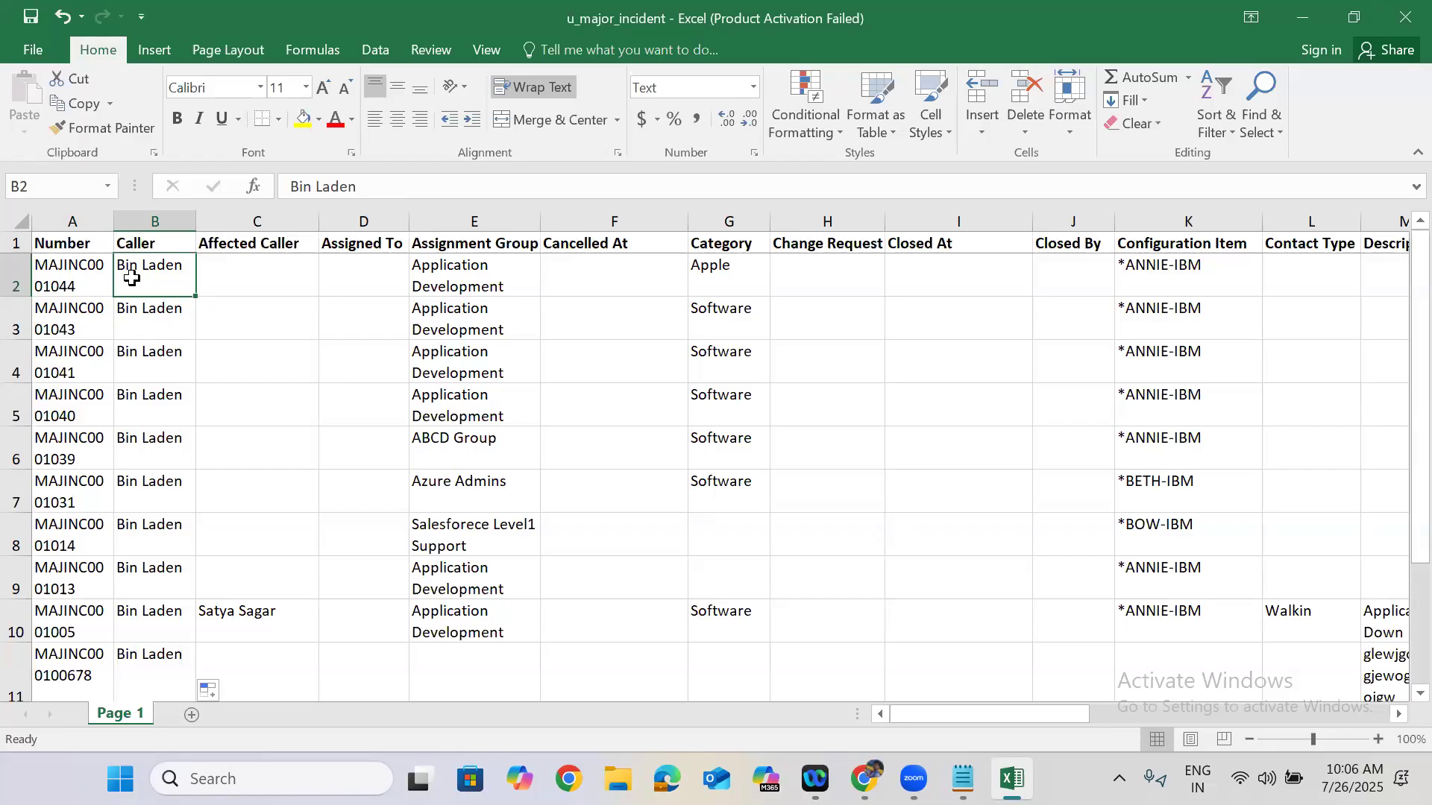
left_click(46, 287)
left_click(166, 271)
left_click(56, 266)
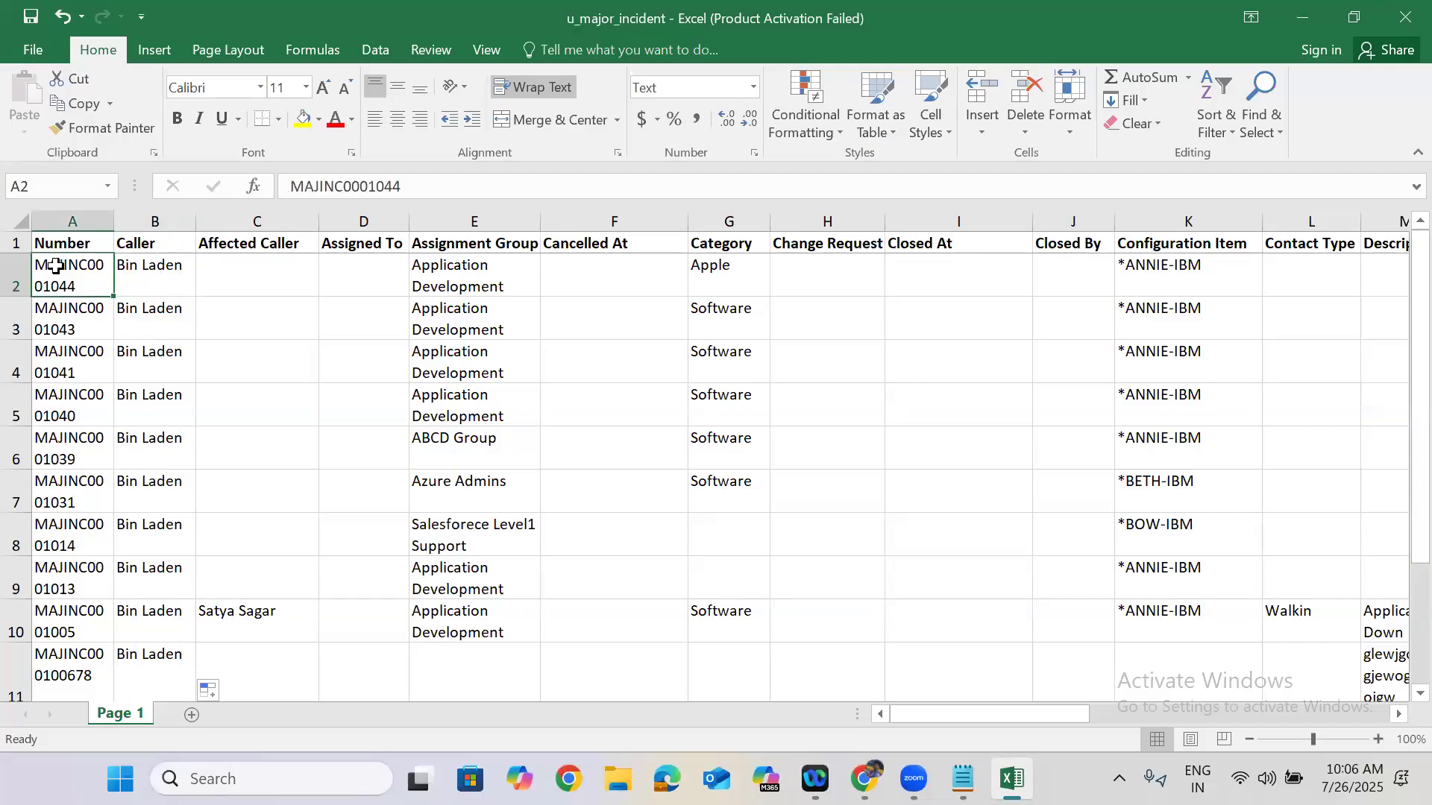
left_click(145, 269)
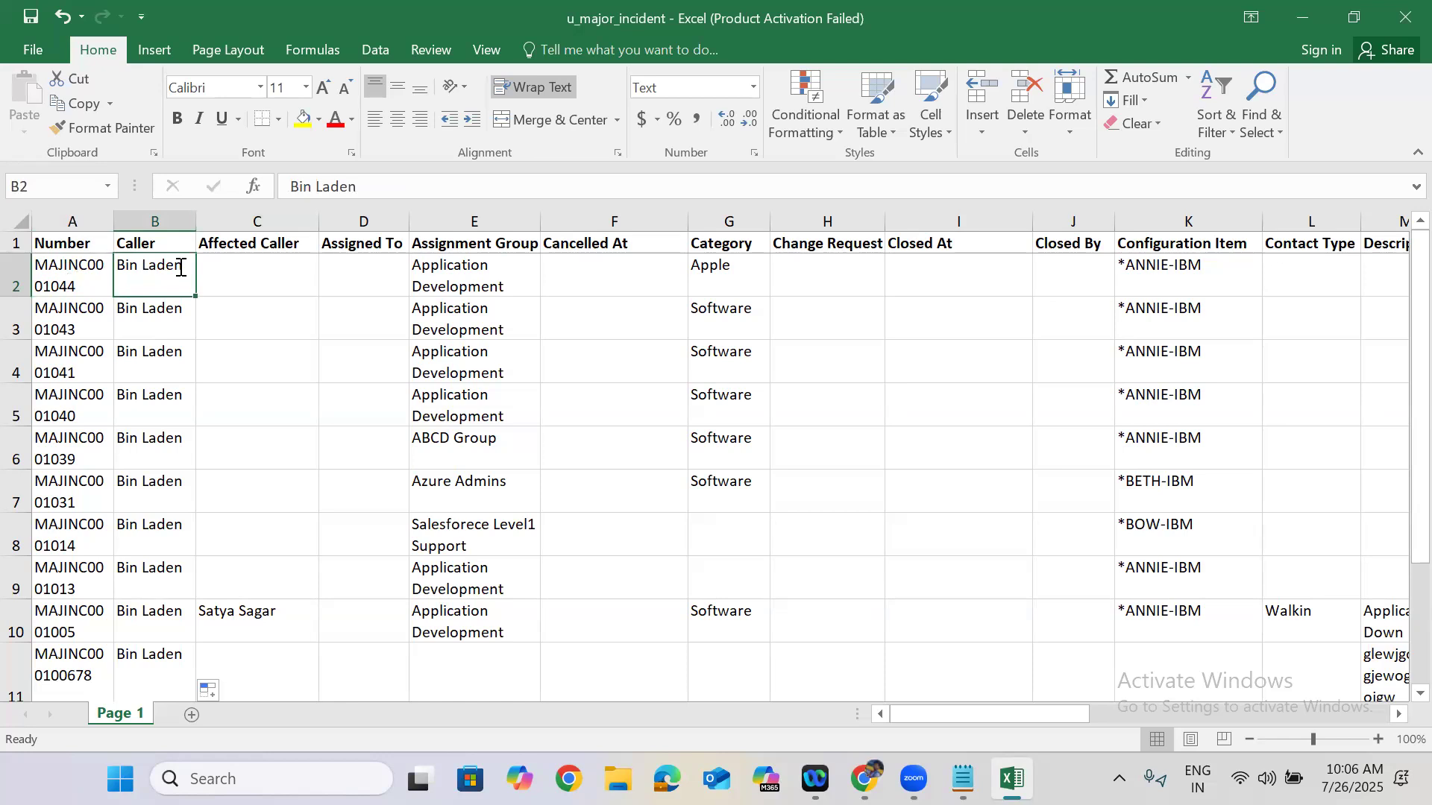
left_click(151, 314)
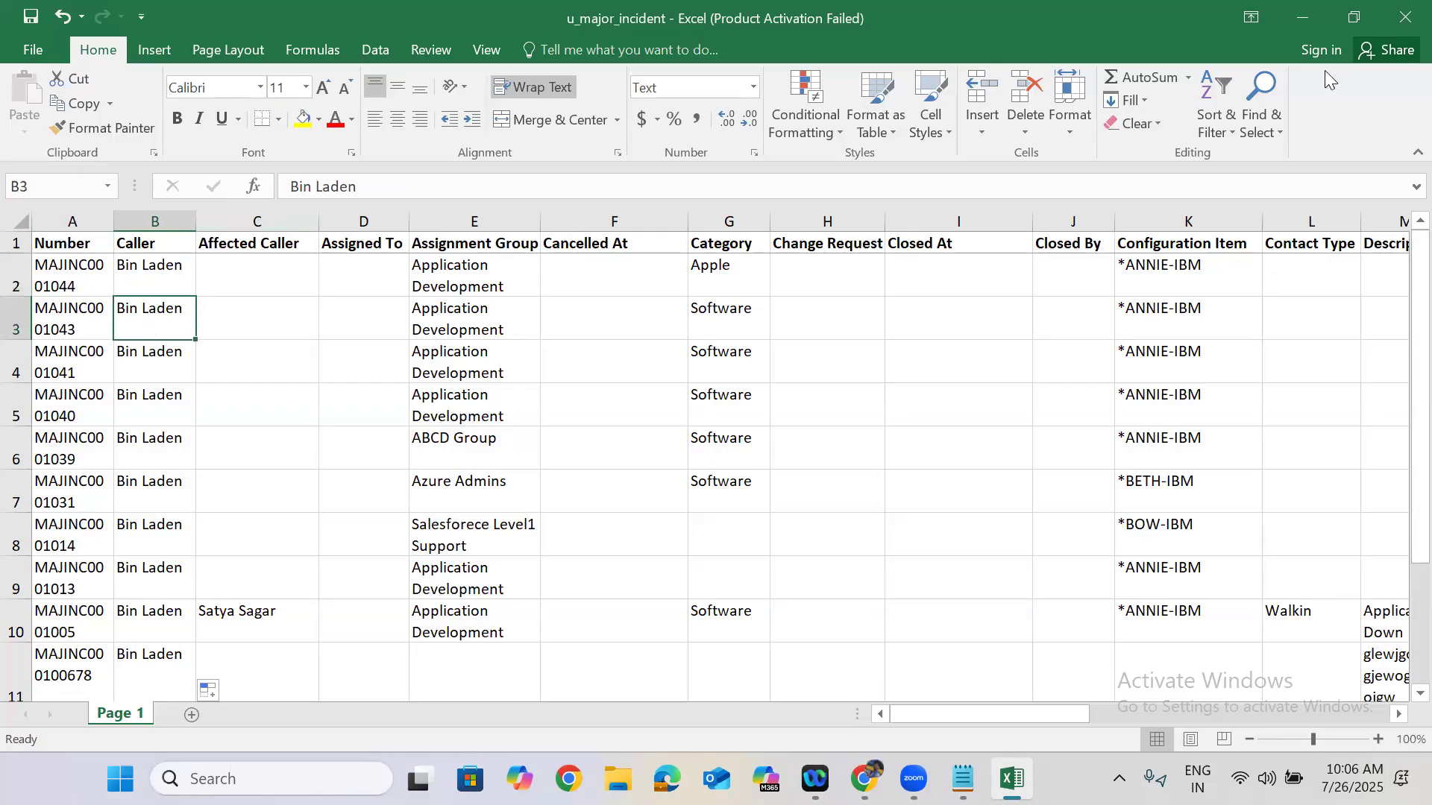
left_click(1299, 18)
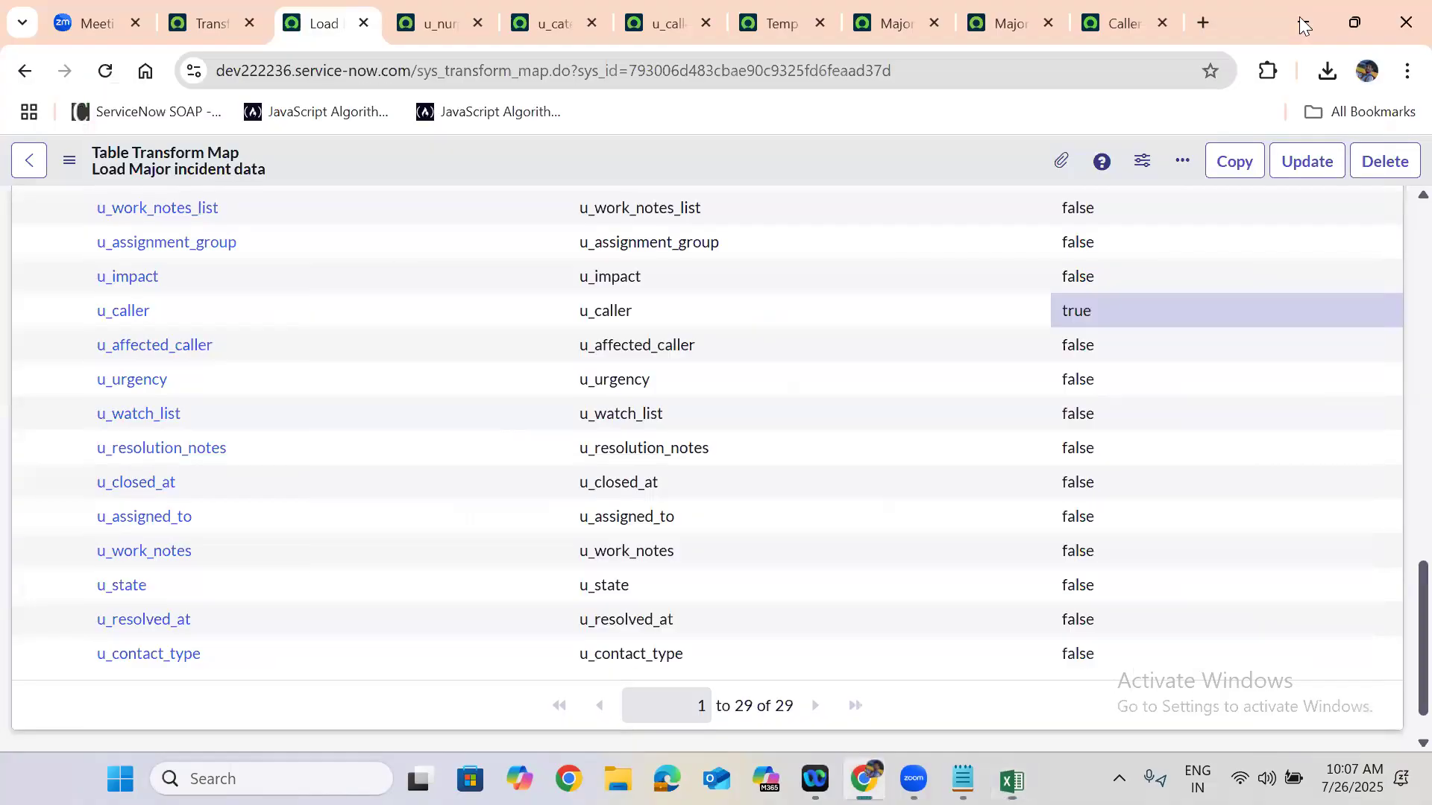
Load u_major_incident.xlsx into the Temp Major Incident2 staging table as import set ISET0011122
left_click(223, 25)
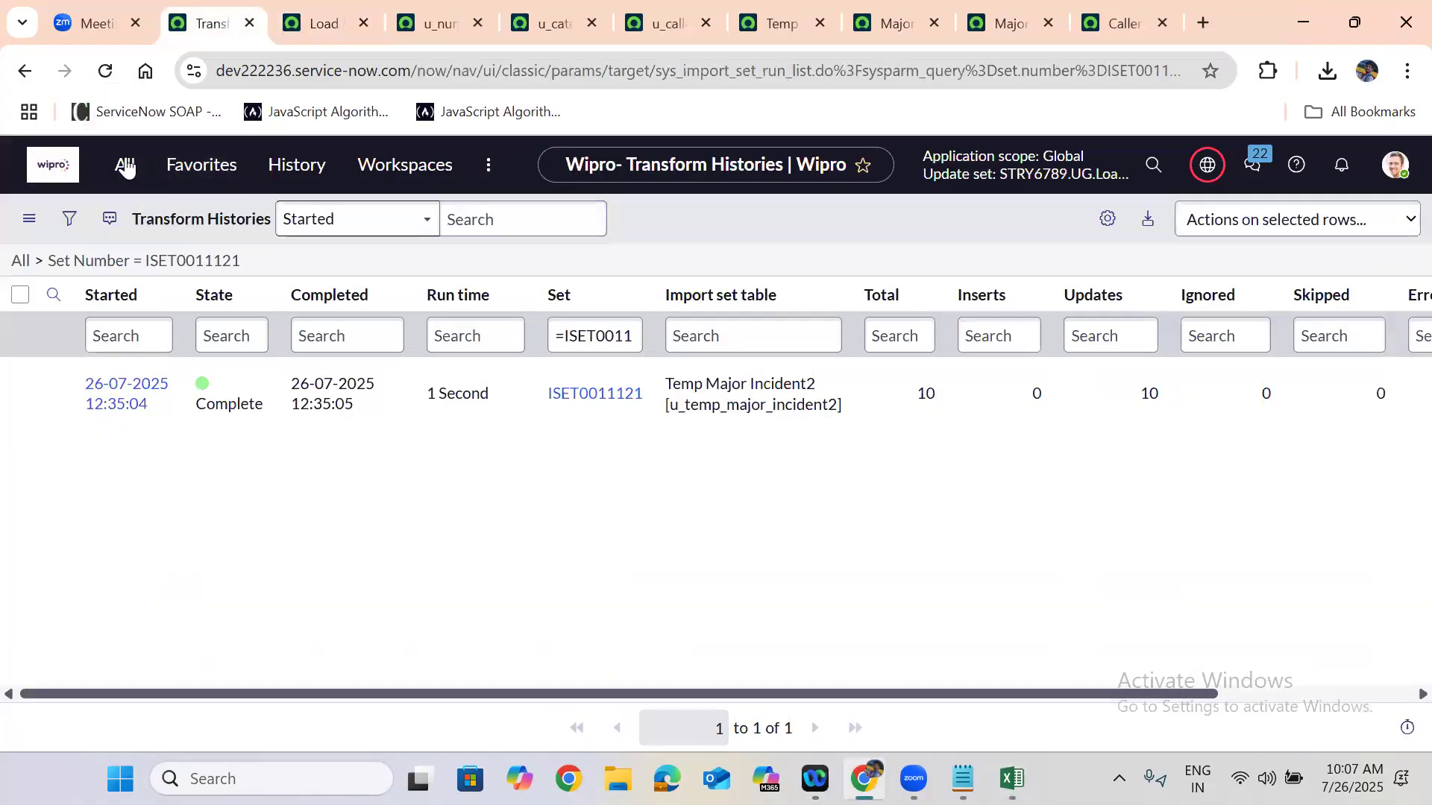
left_click(123, 162)
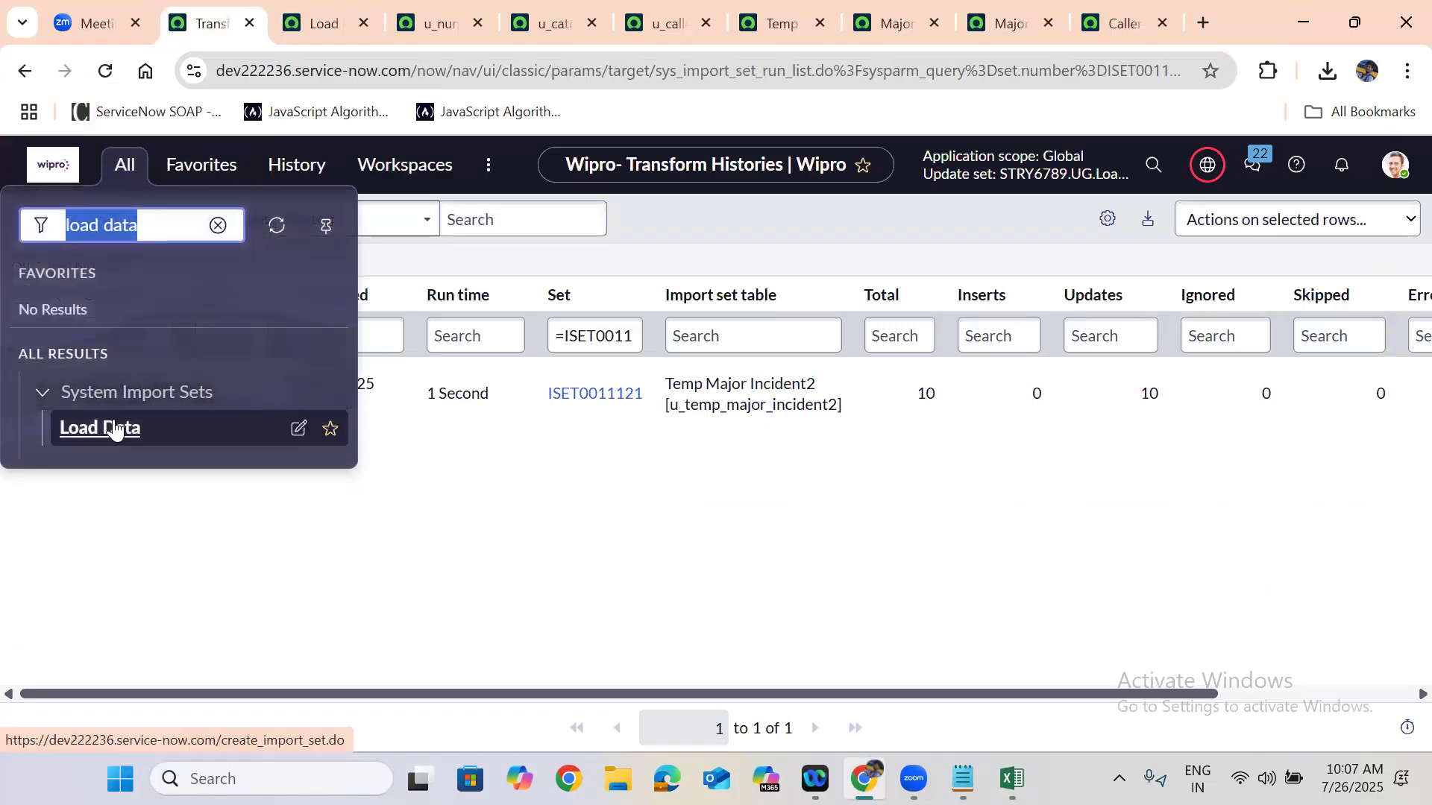
left_click(114, 430)
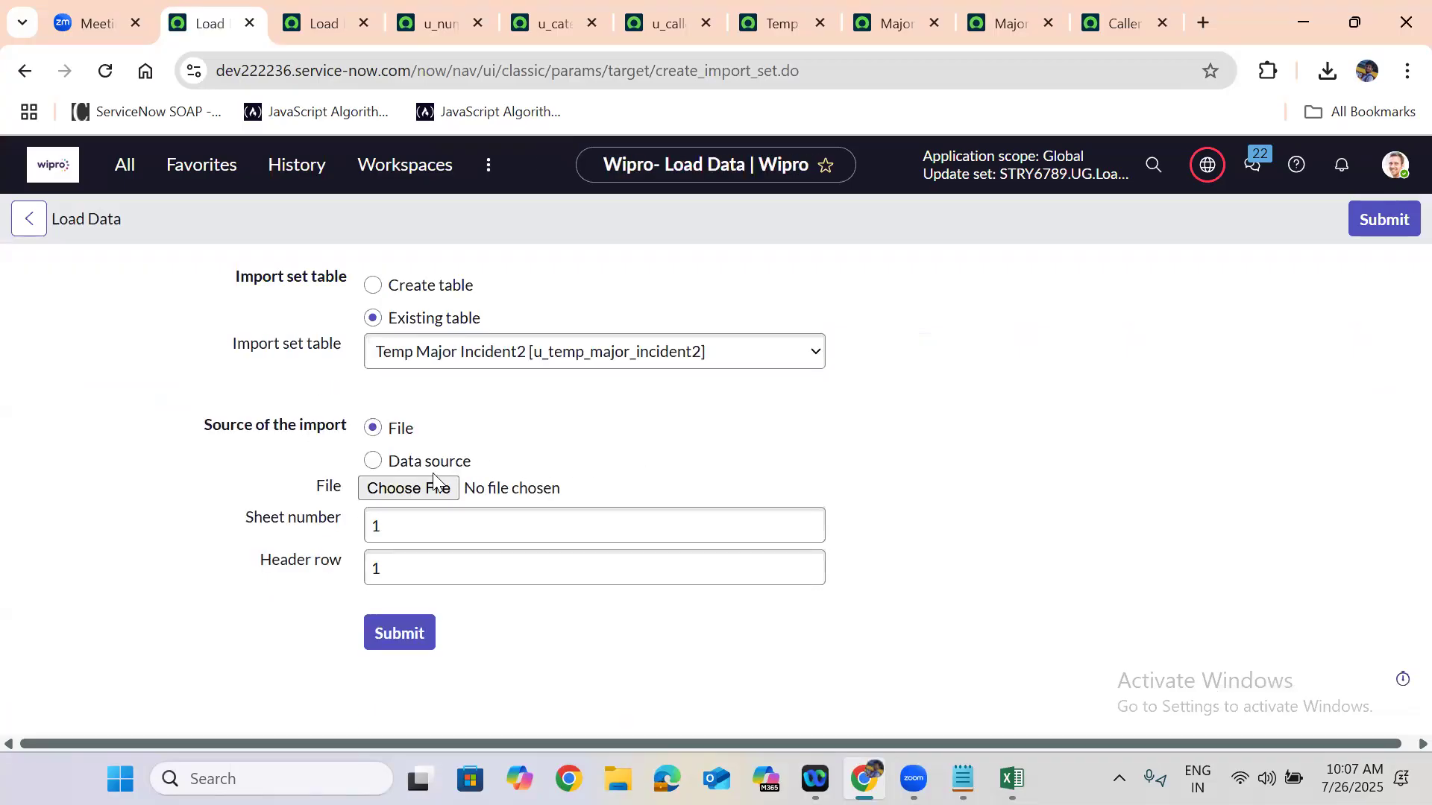
left_click(428, 488)
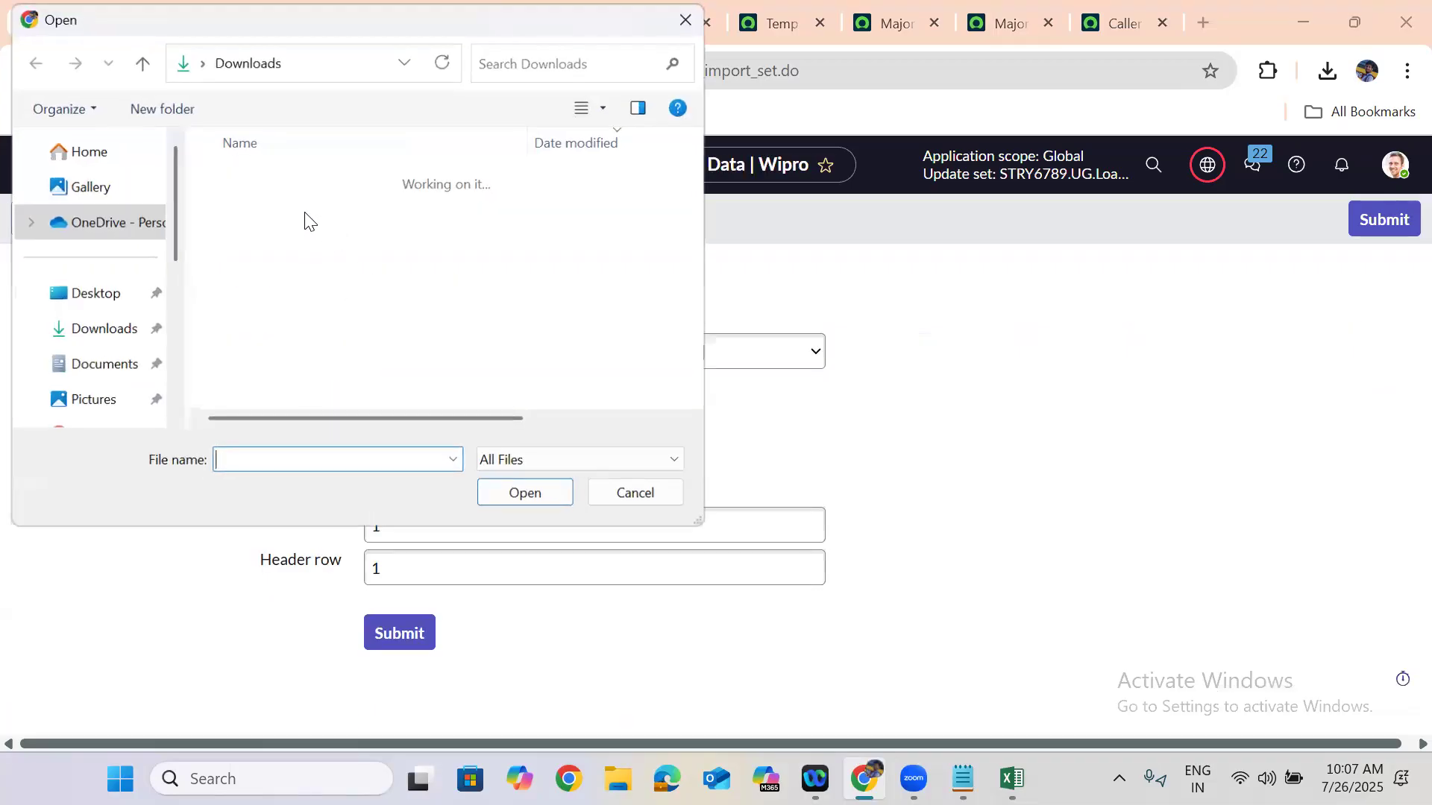
left_click(313, 206)
left_click(529, 492)
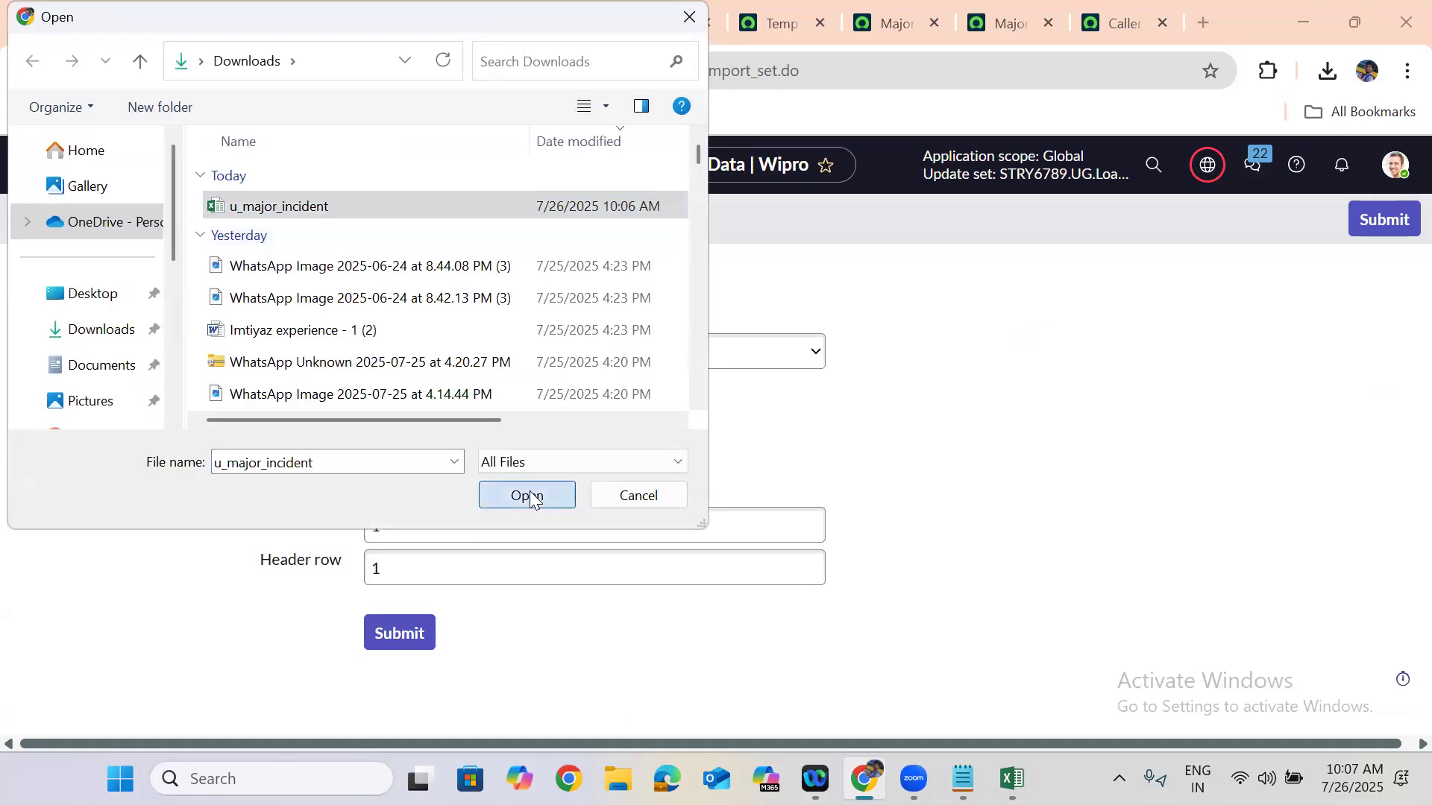
left_click(407, 638)
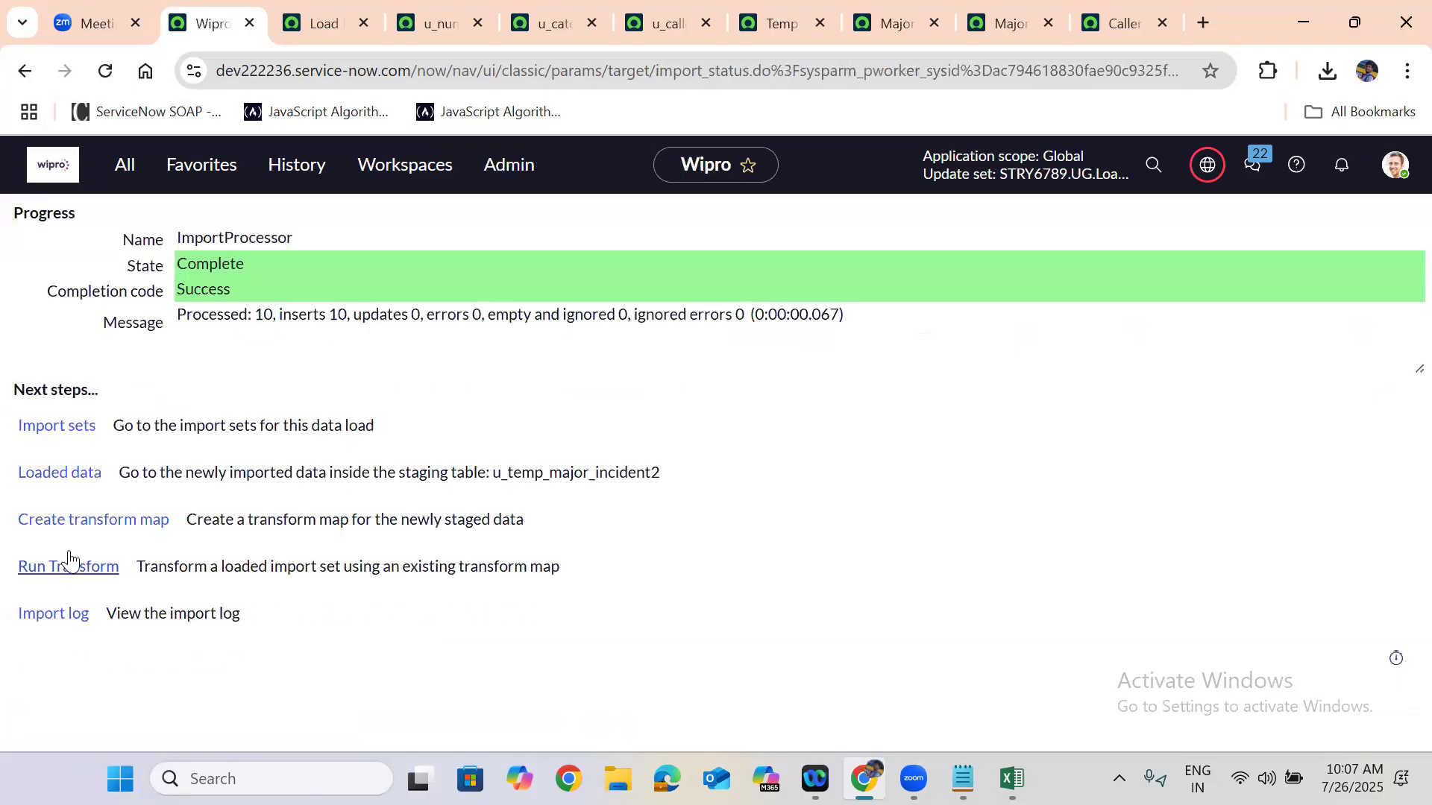
Transform ISET0011122 and check its history: all 10 rows inserted, 0 updates
left_click(82, 567)
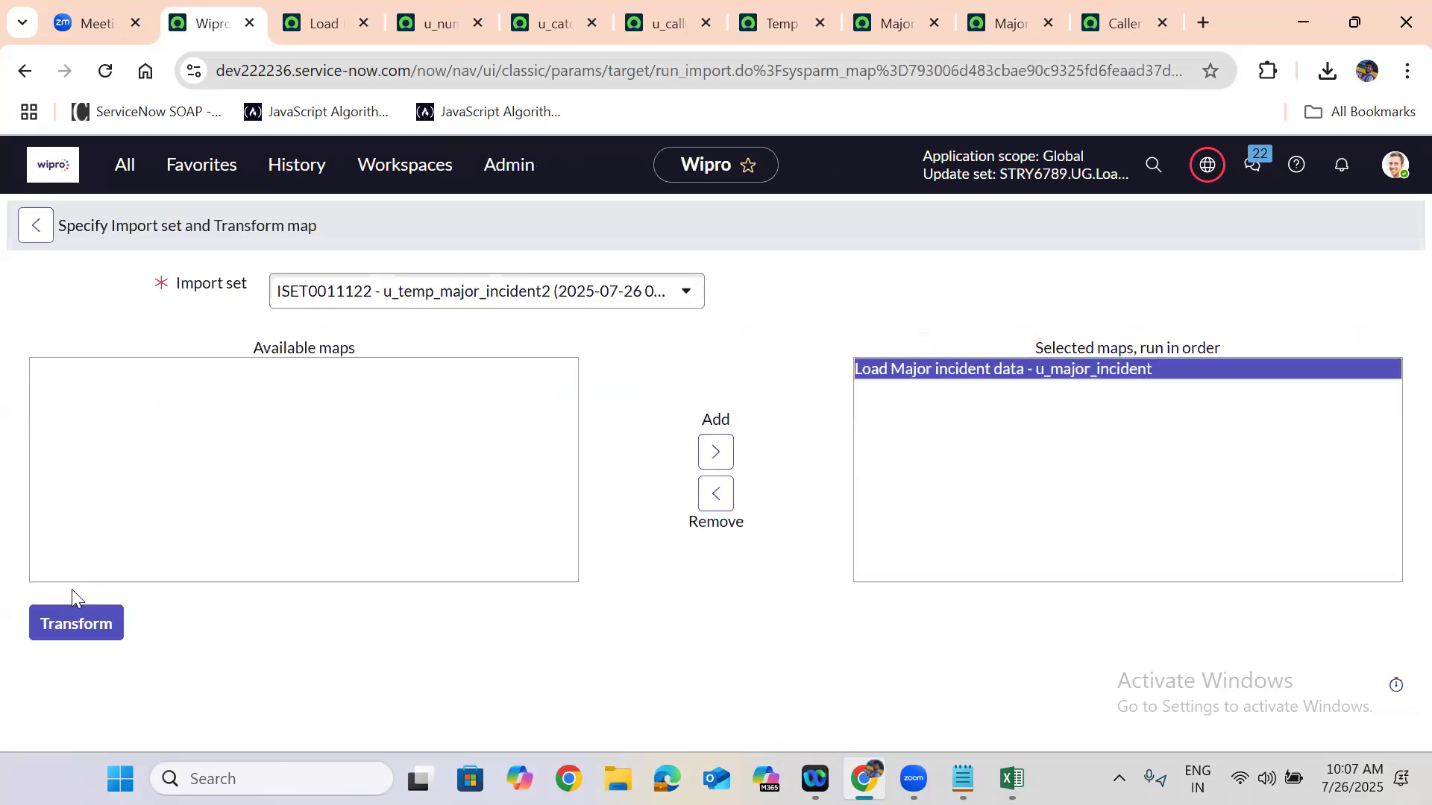
left_click(77, 619)
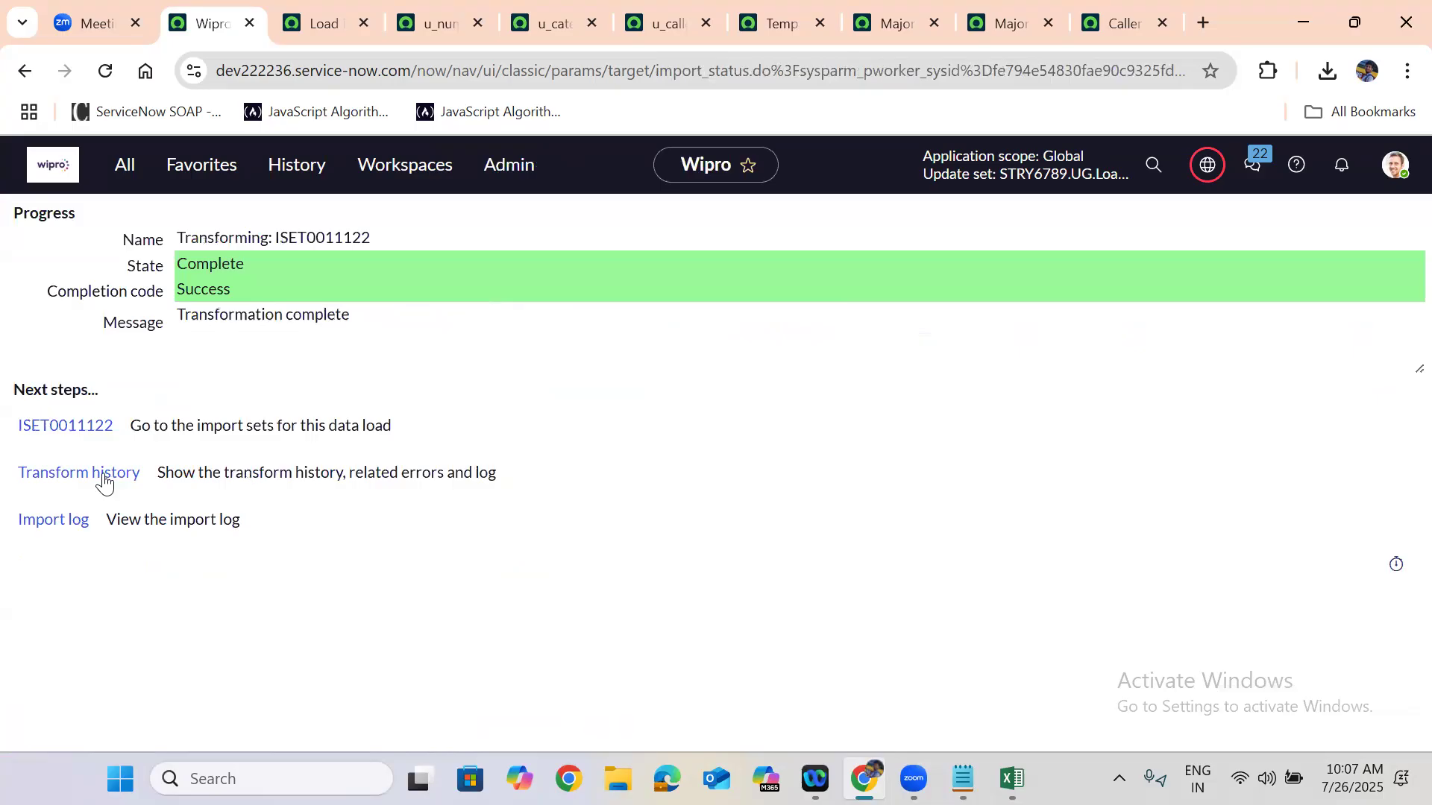
left_click(91, 480)
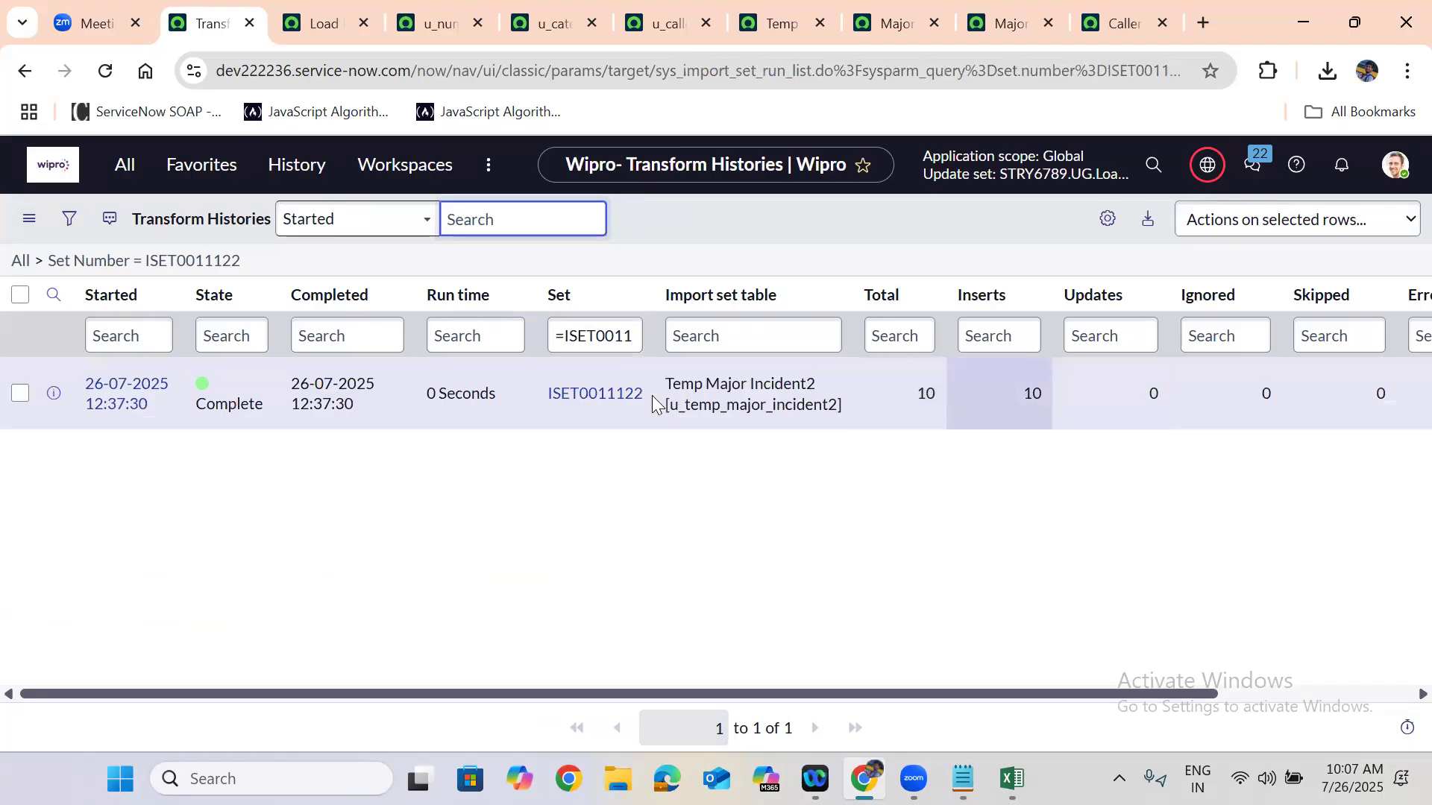
left_click(1003, 23)
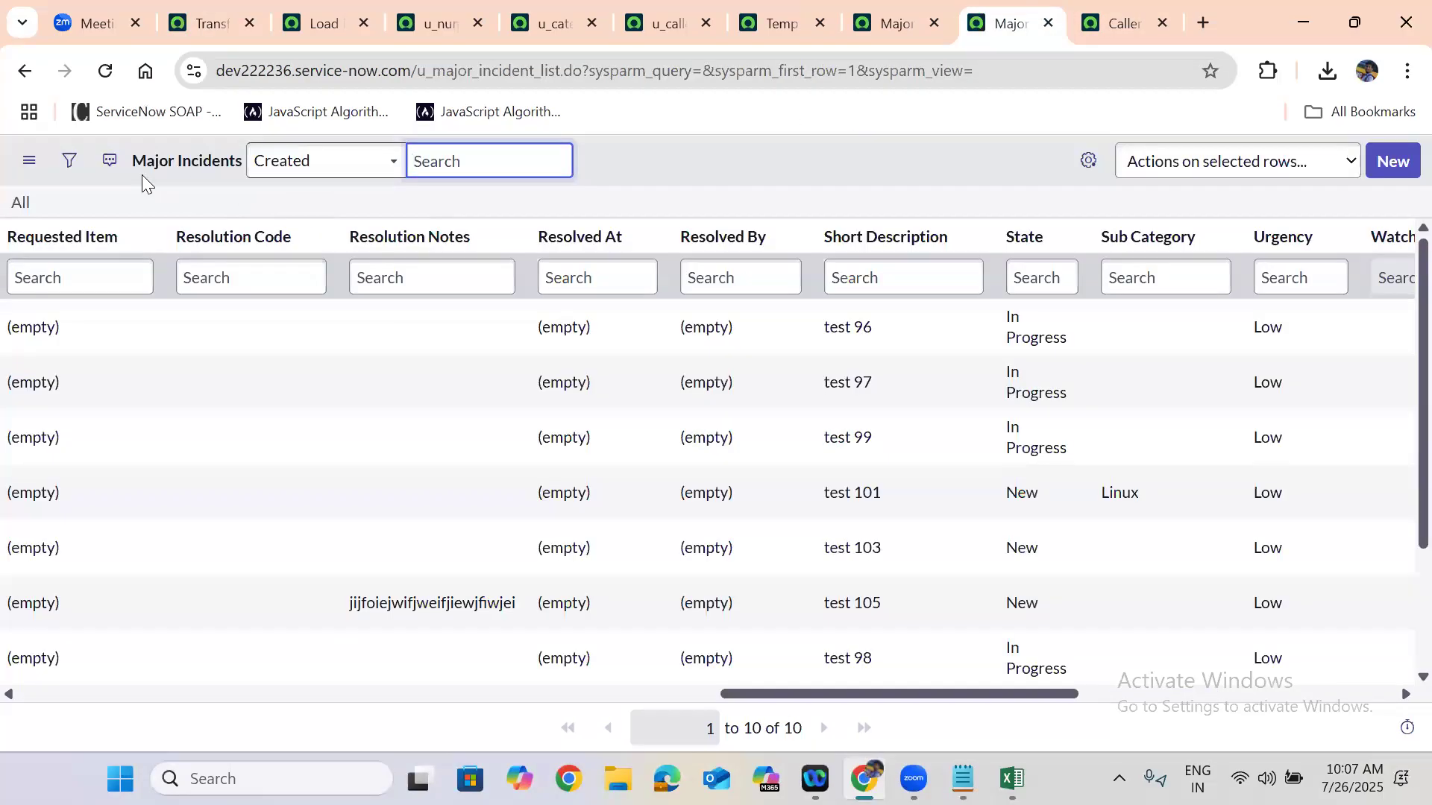
Show all Major Incidents, then filter to MAJINC0001041 to reveal its two duplicate records
left_click(19, 212)
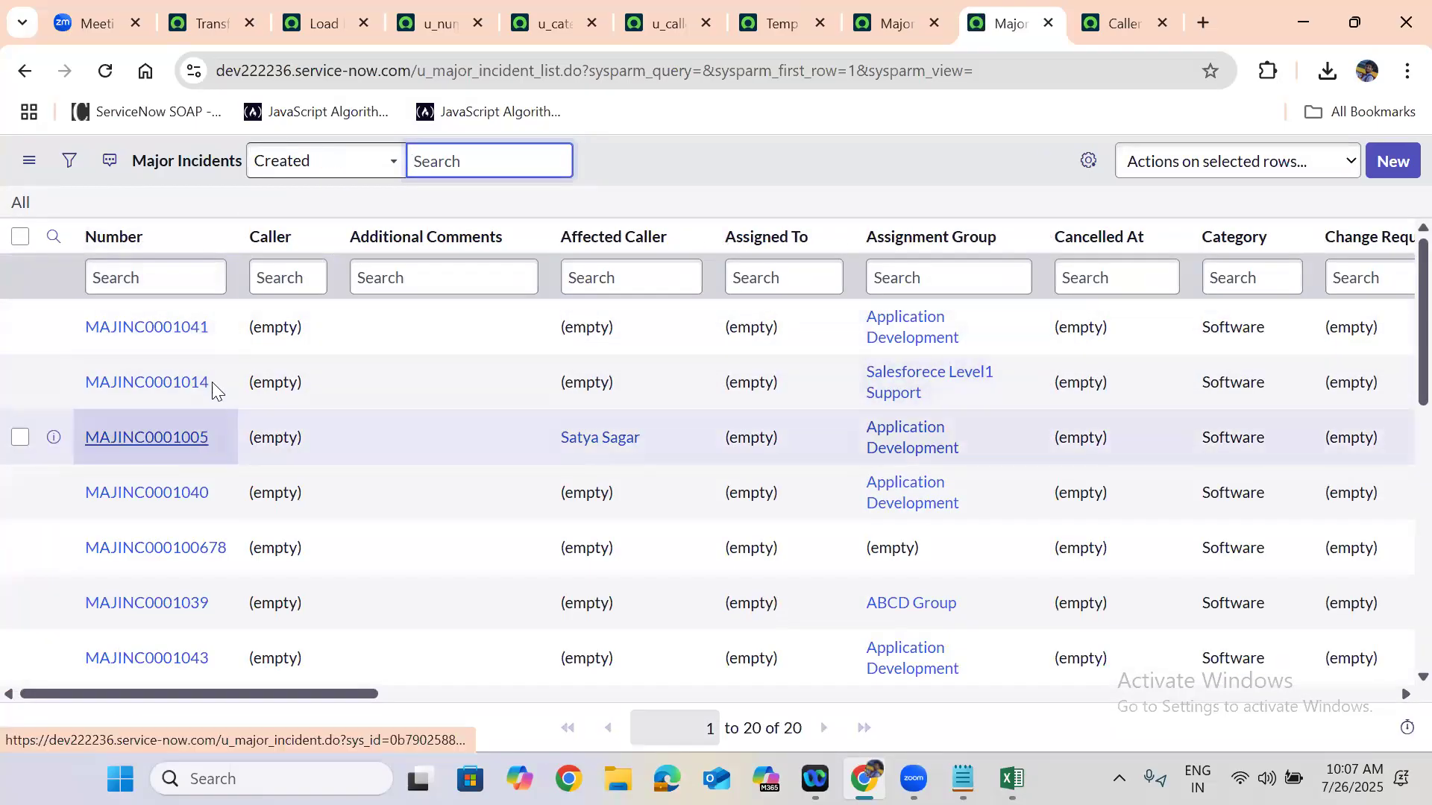
right_click(217, 320)
left_click(244, 338)
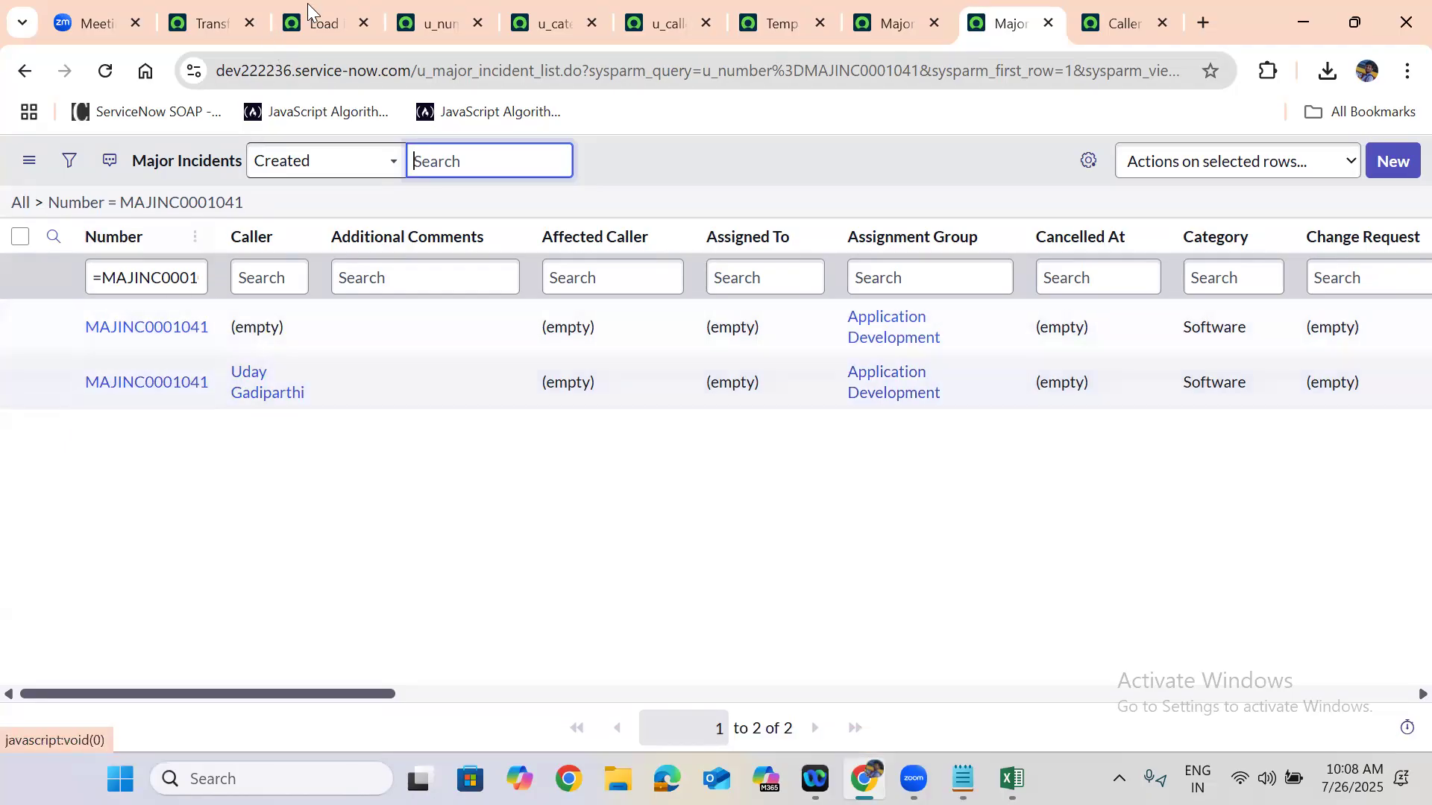
left_click(307, 3)
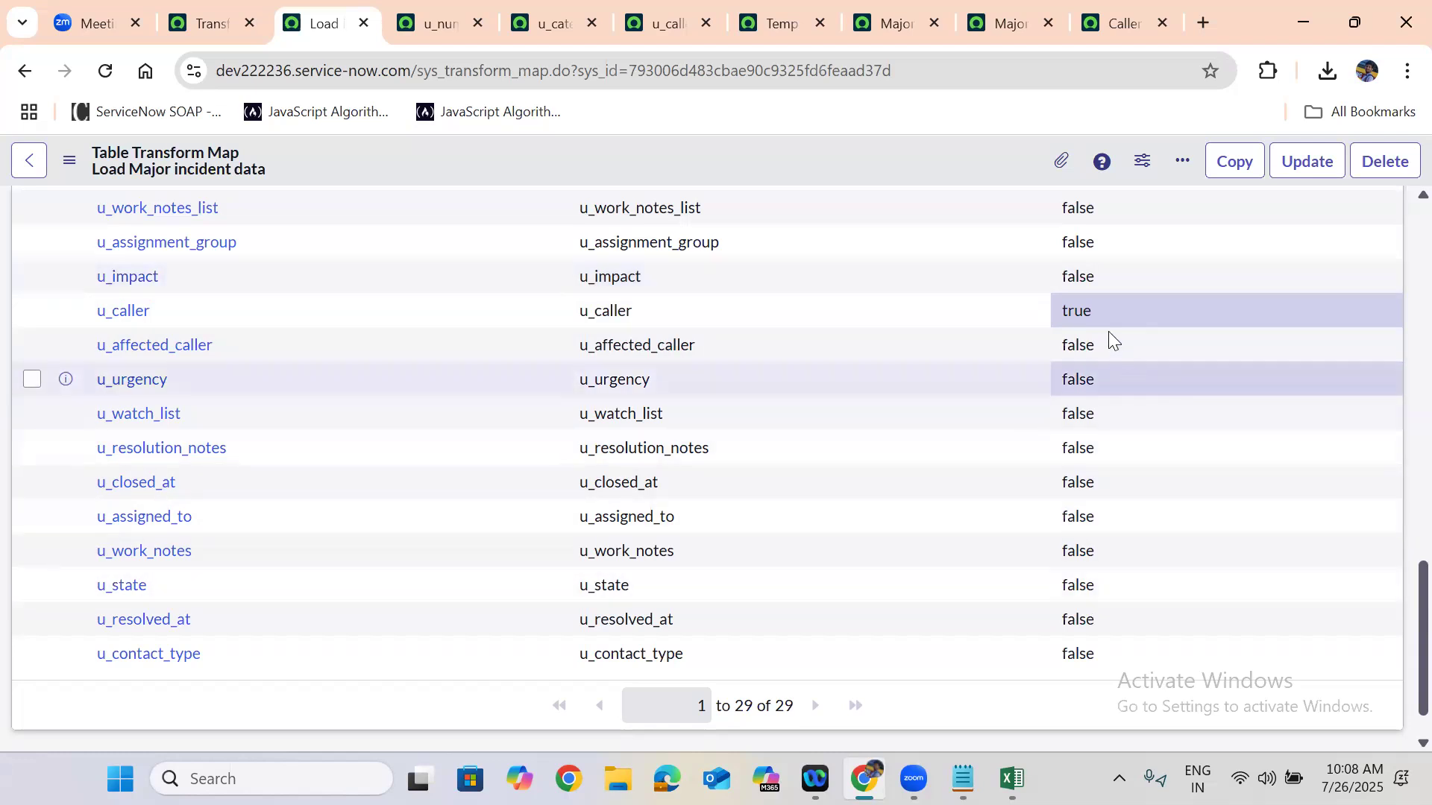
Change u_caller's Coalesce value from true to false and save it
double_click(1096, 311)
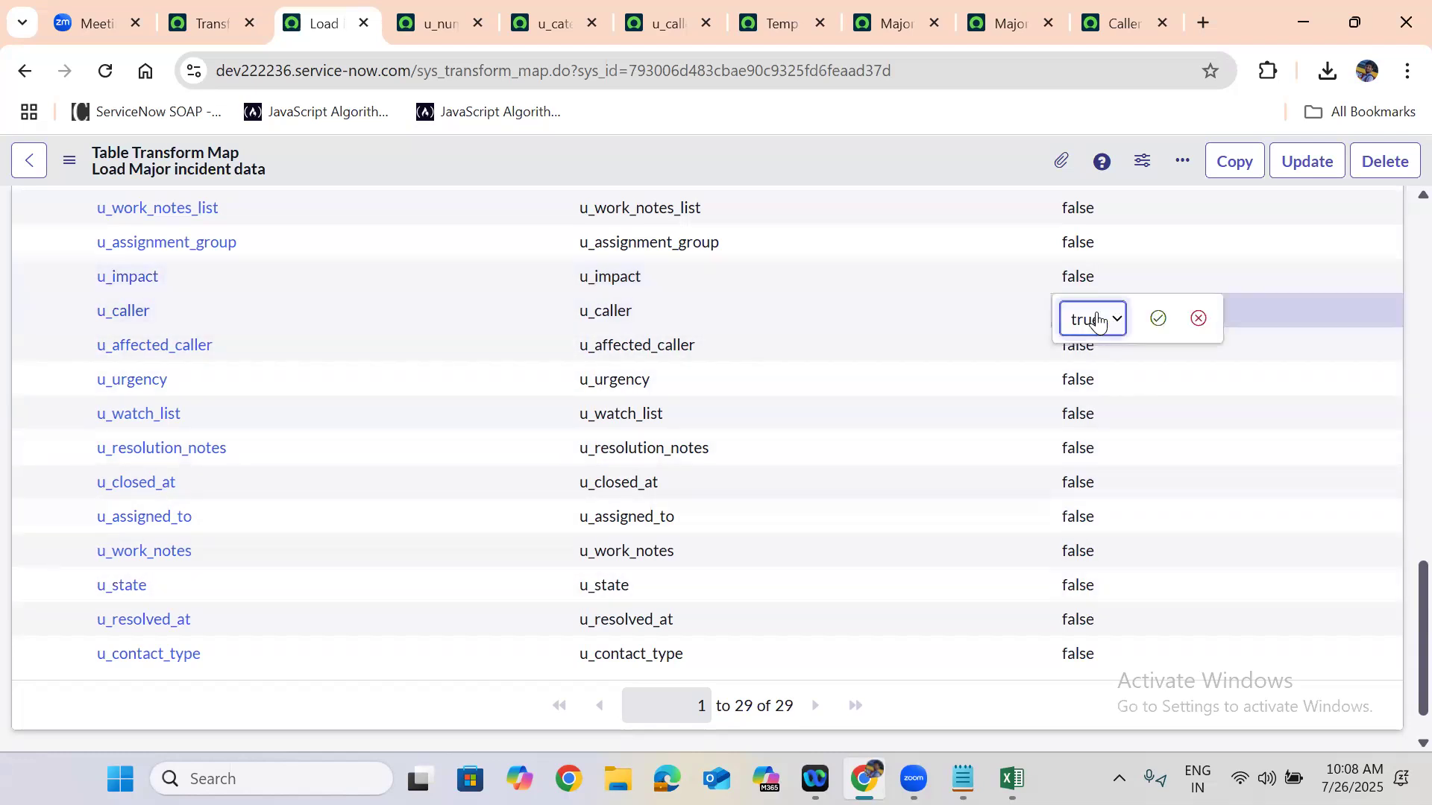
left_click(1098, 319)
left_click(1104, 377)
left_click(1155, 316)
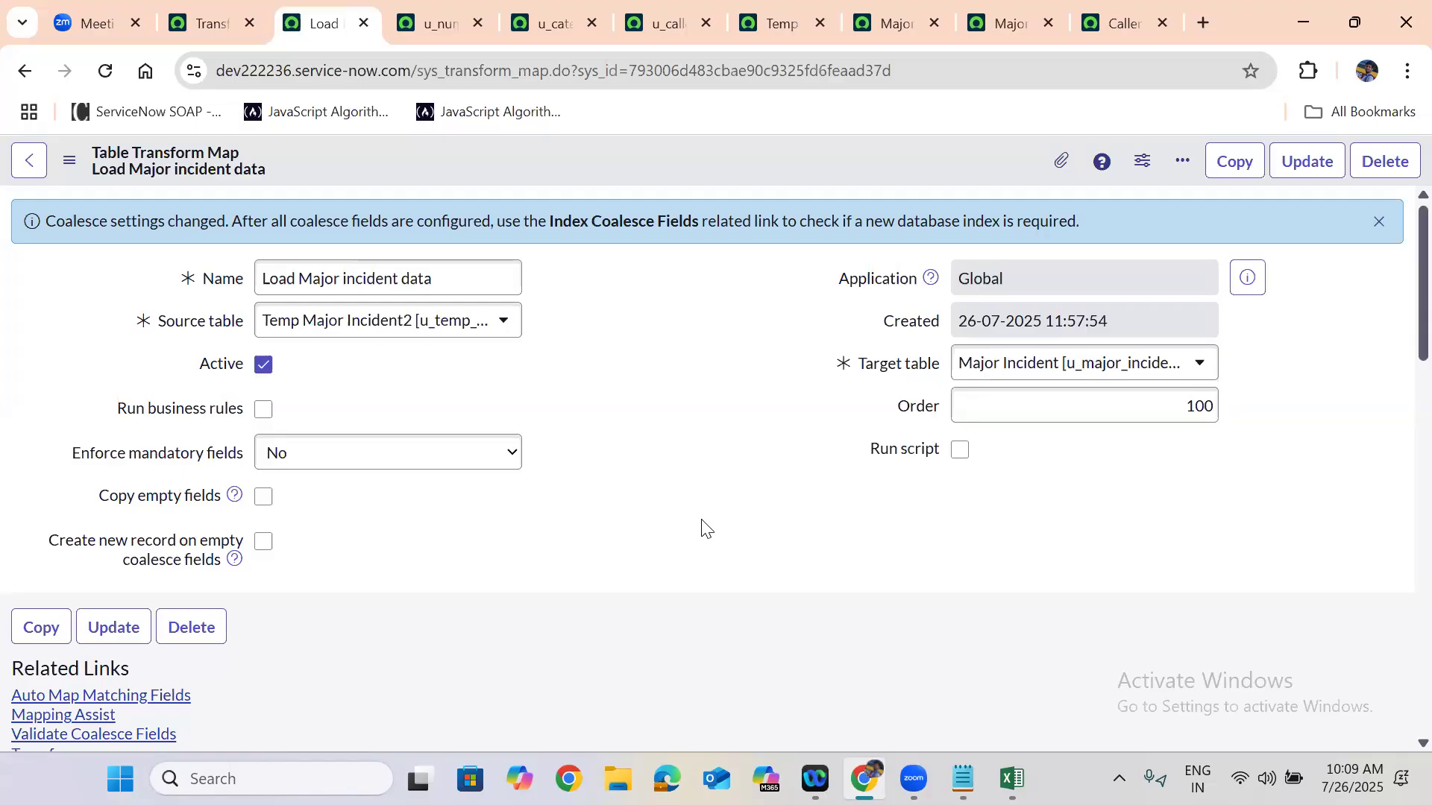
Open MAJINC0001041 in a new tab and list the Major Incident table's business rules, finding none
left_click(1005, 22)
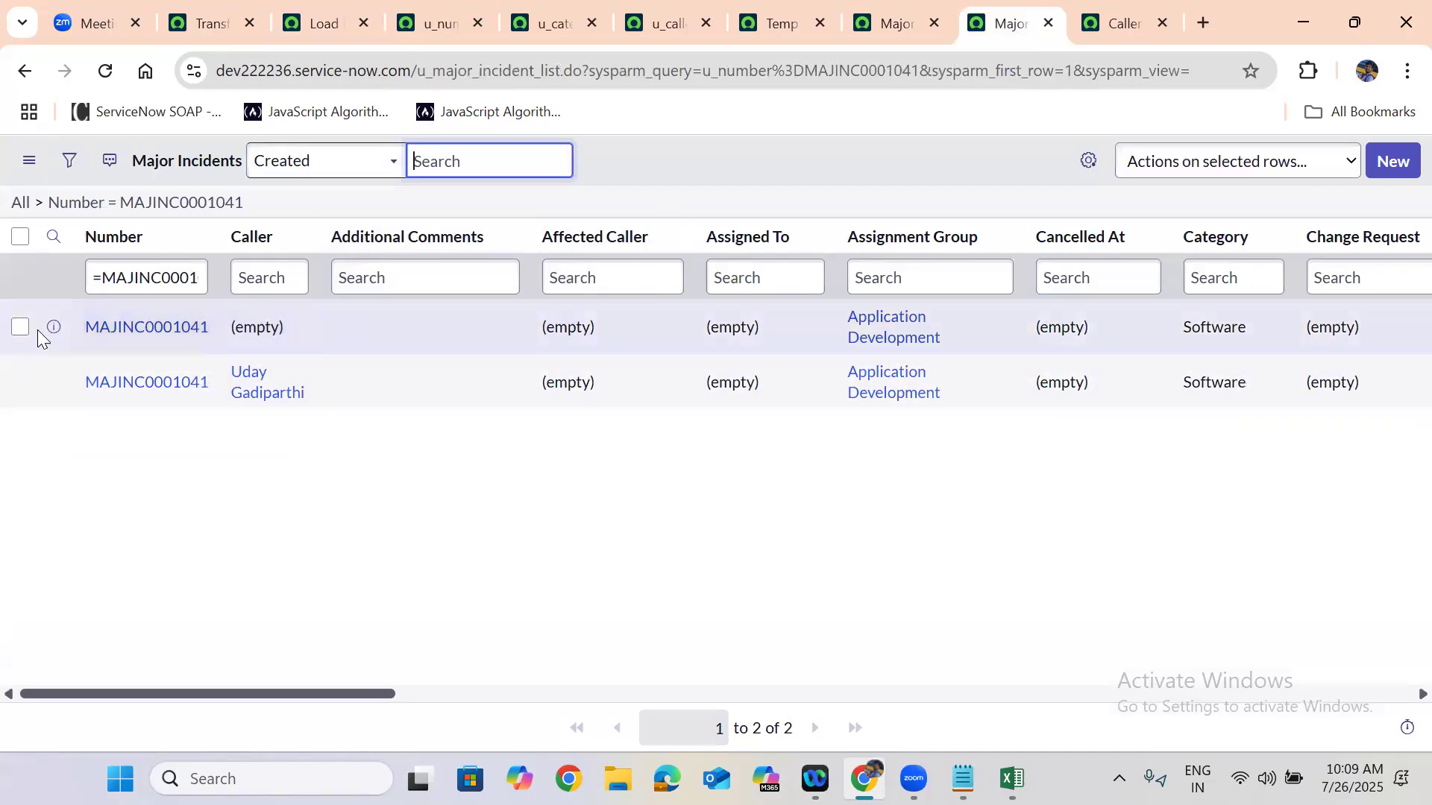
right_click(49, 334)
left_click(145, 359)
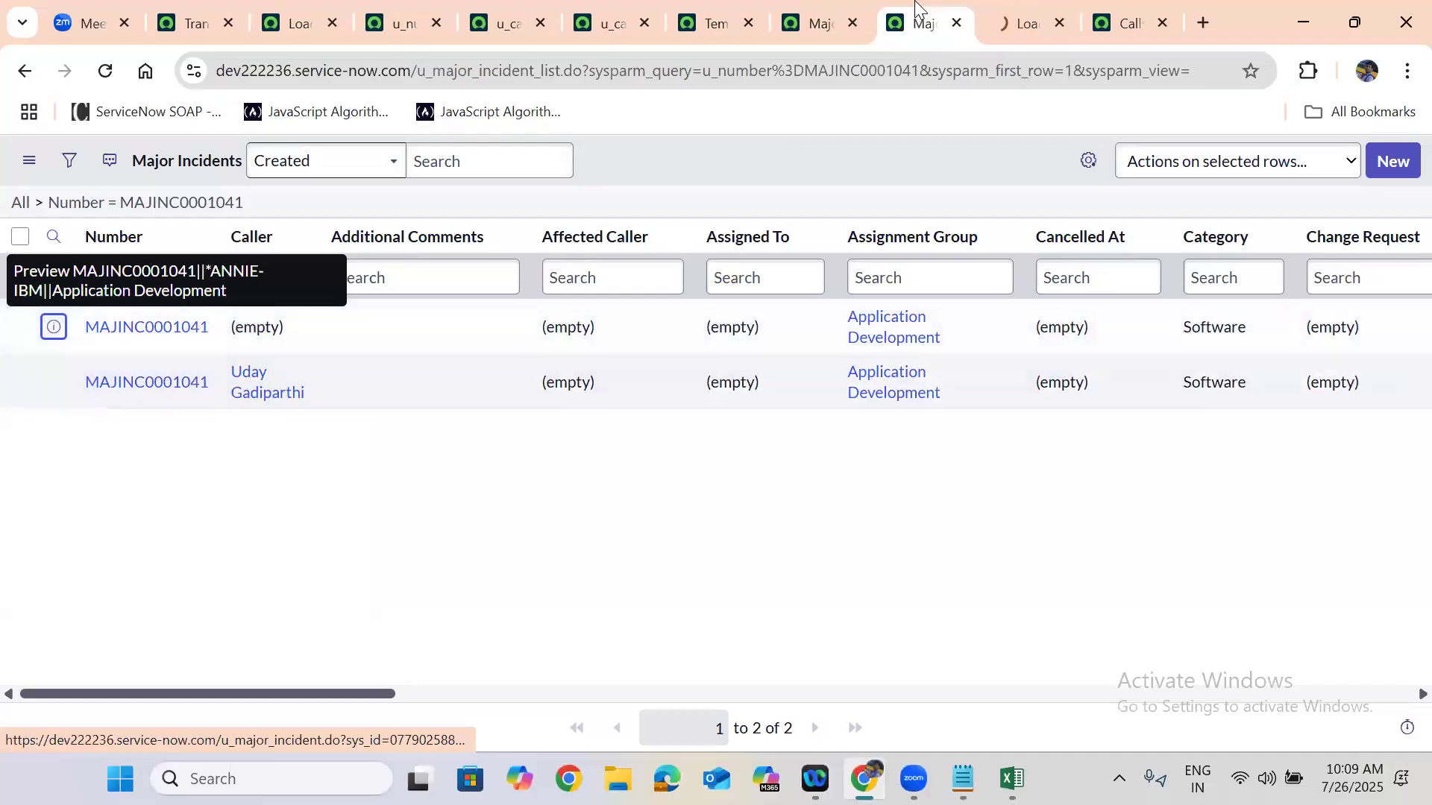
left_click(1002, 10)
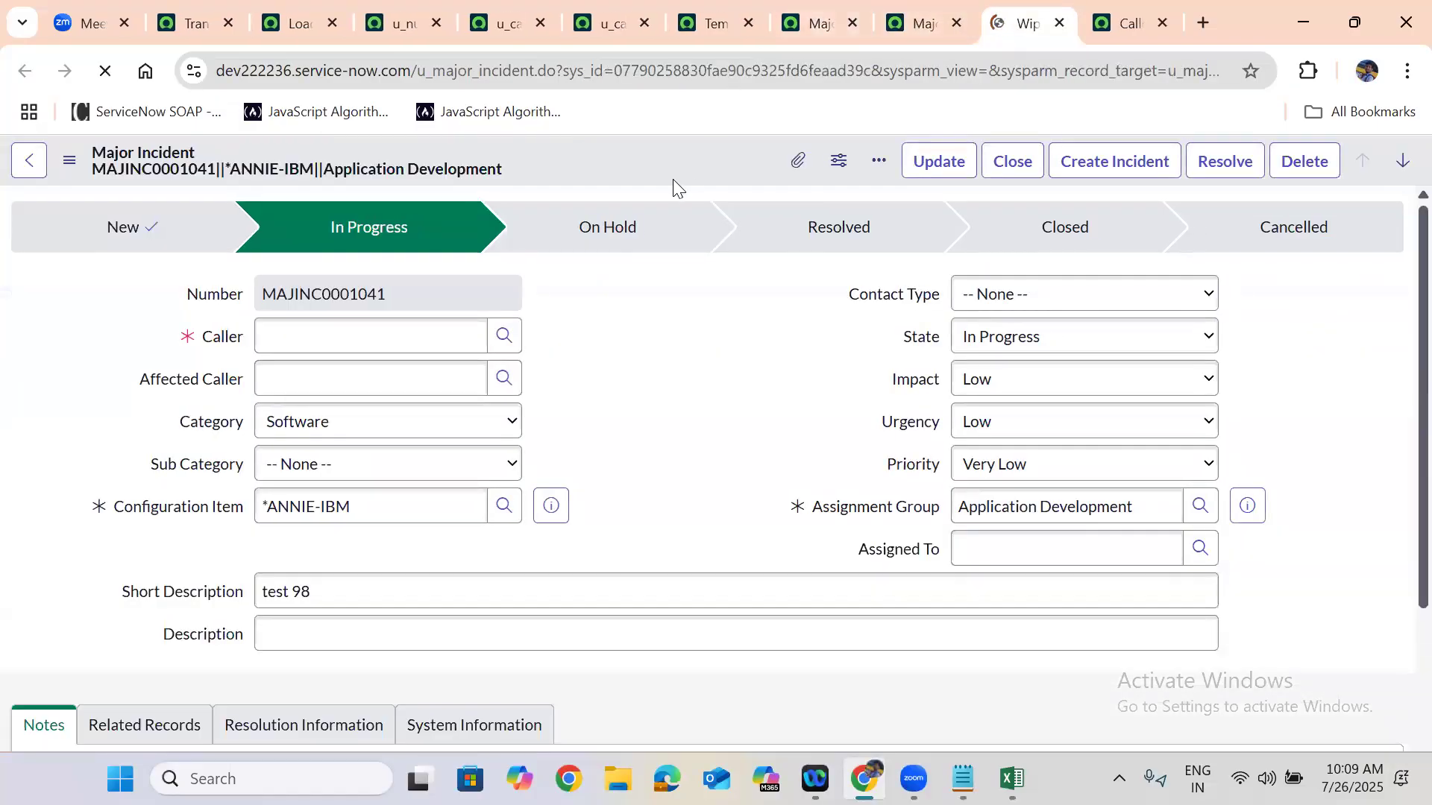
right_click(634, 159)
mouse_move(719, 310)
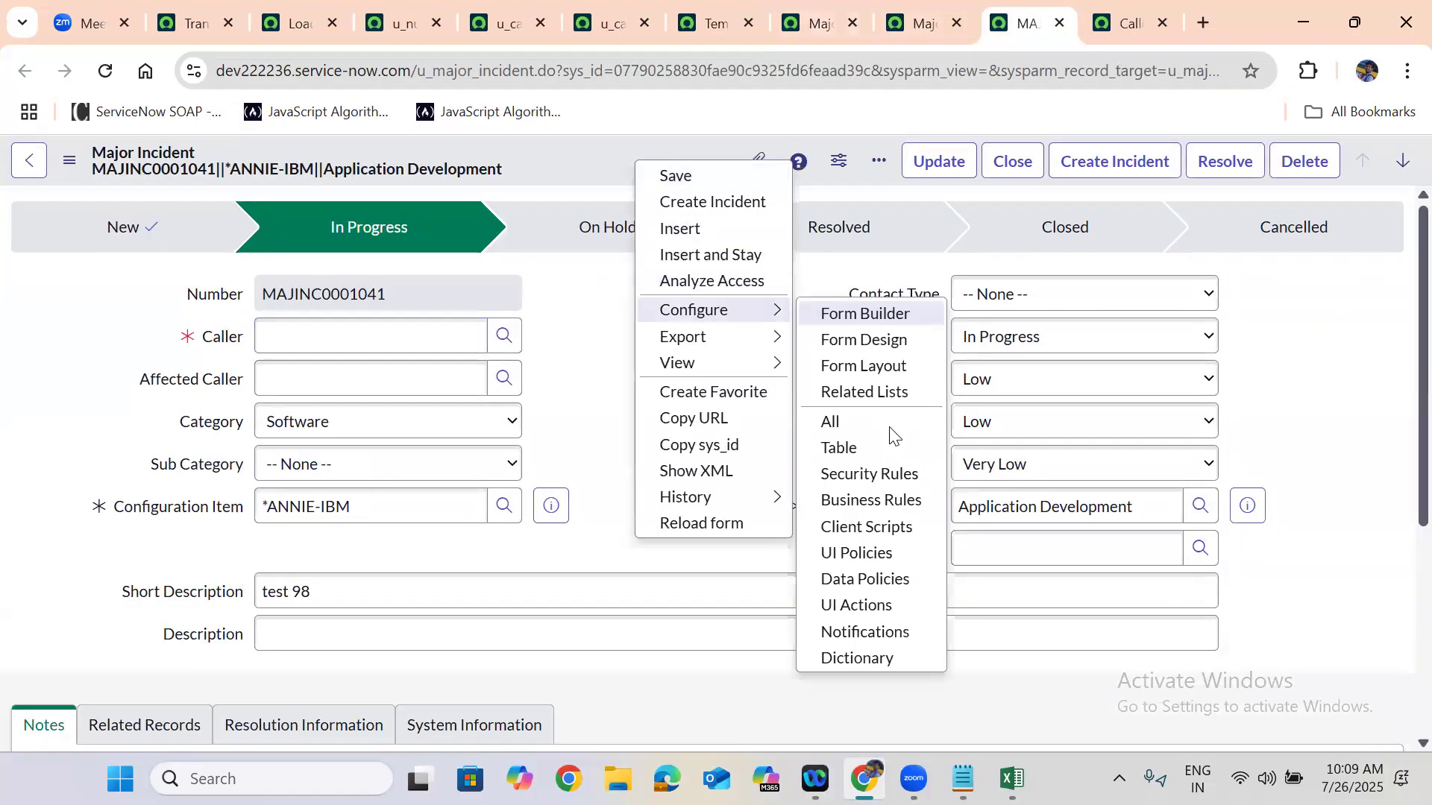
left_click(899, 498)
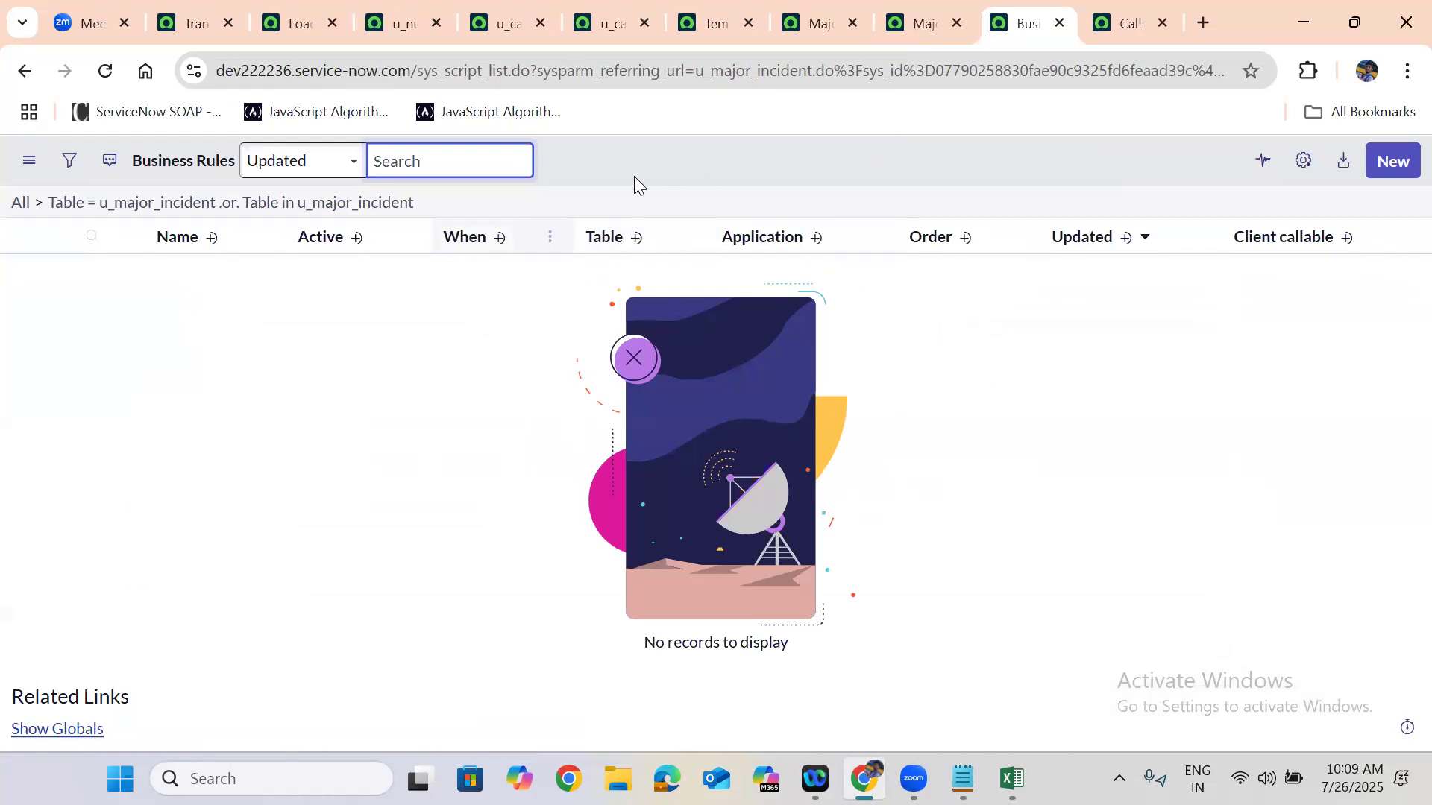
Tick the Run business rules checkbox on the Load Major incident data transform map
left_click(317, 21)
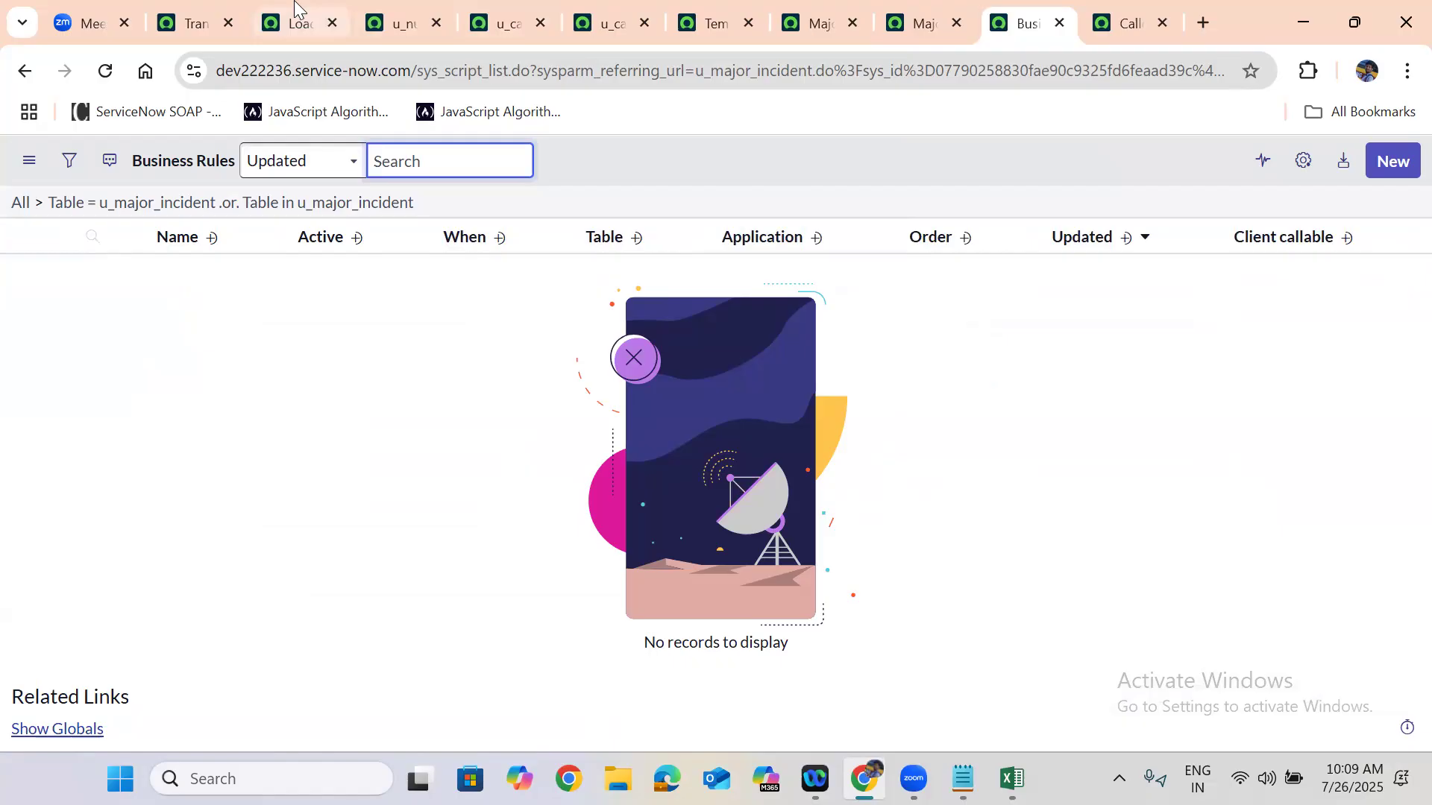
left_click(264, 410)
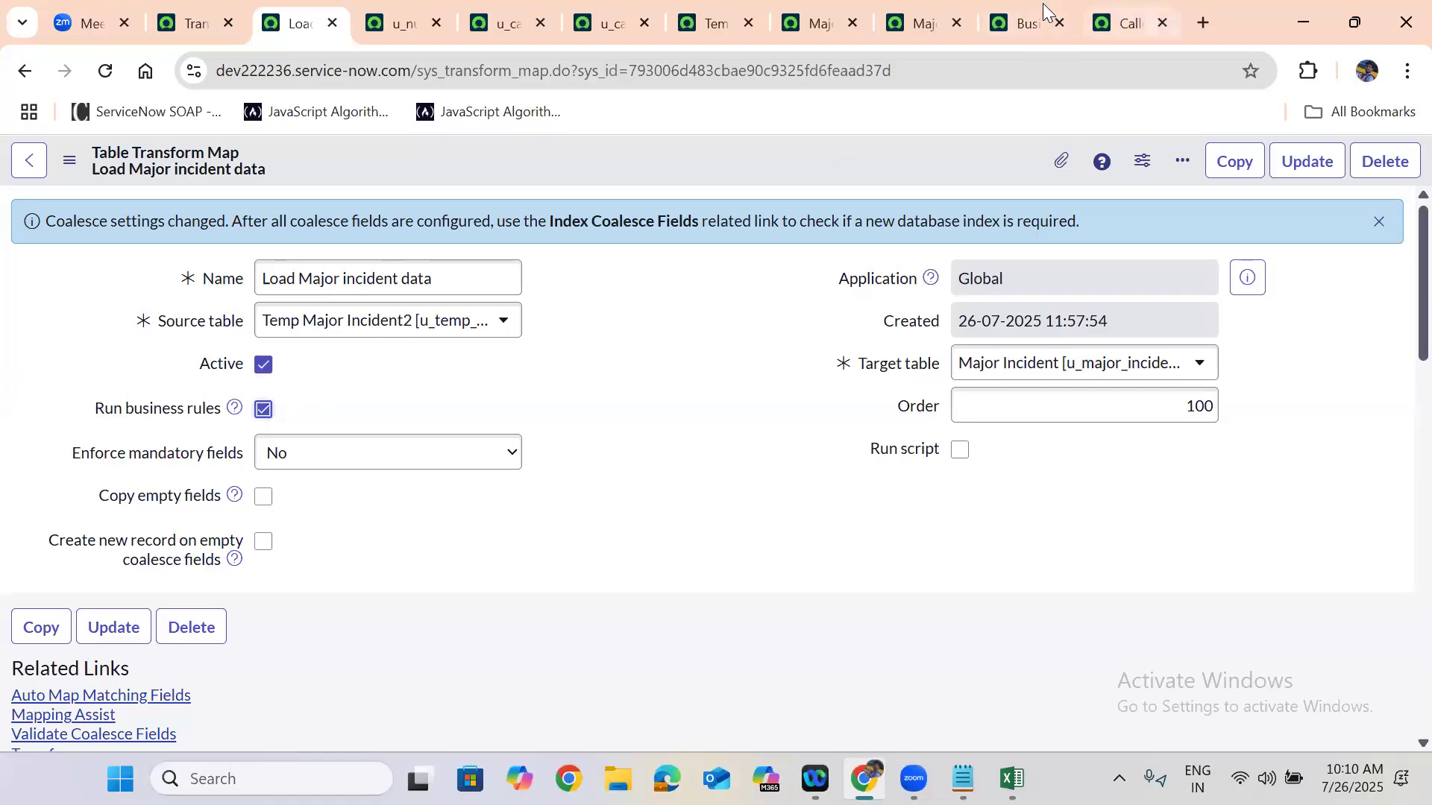
Open the first Major Incident in a new tab and check its empty Caller field
left_click(931, 11)
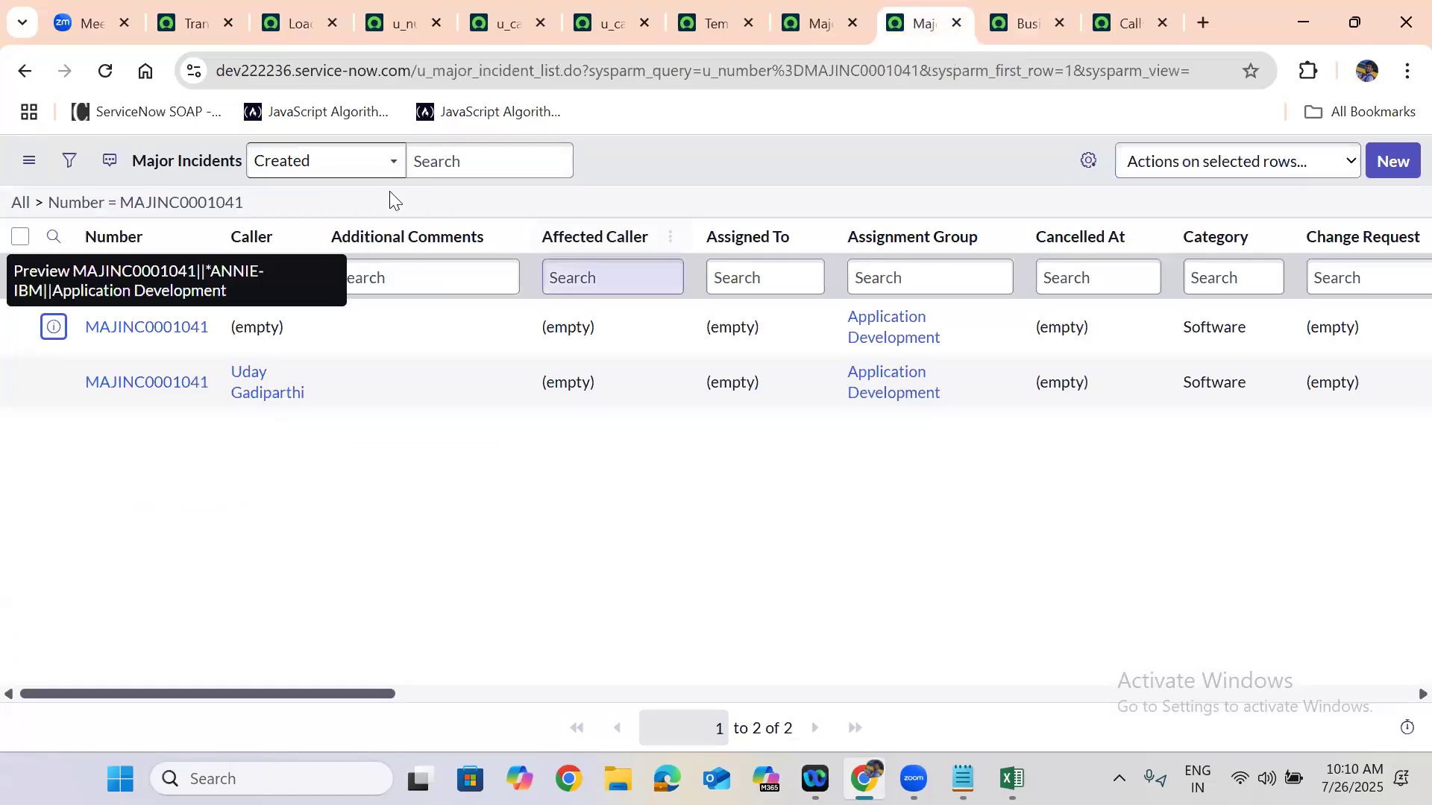
right_click(52, 328)
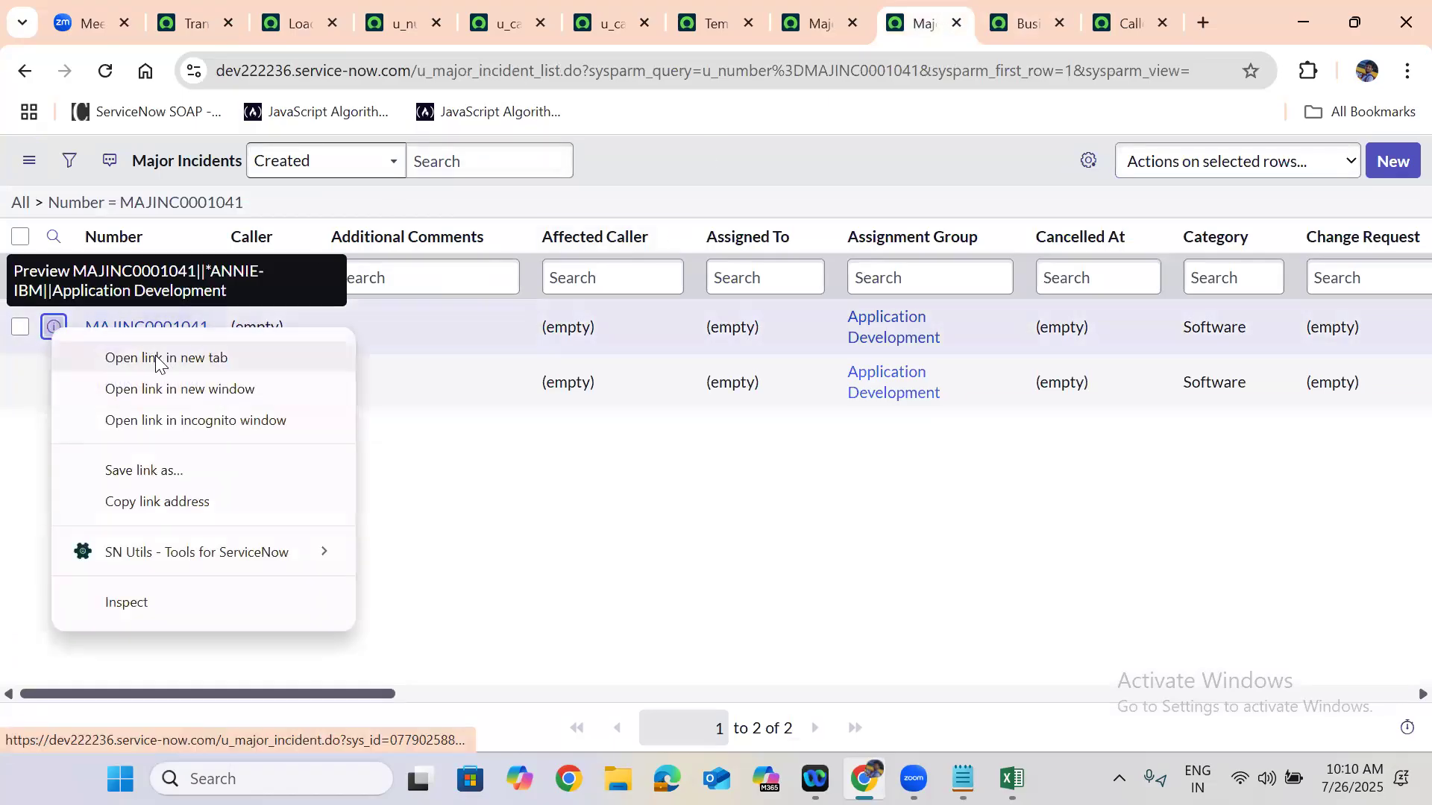
left_click(165, 358)
key("ctrl+Tab")
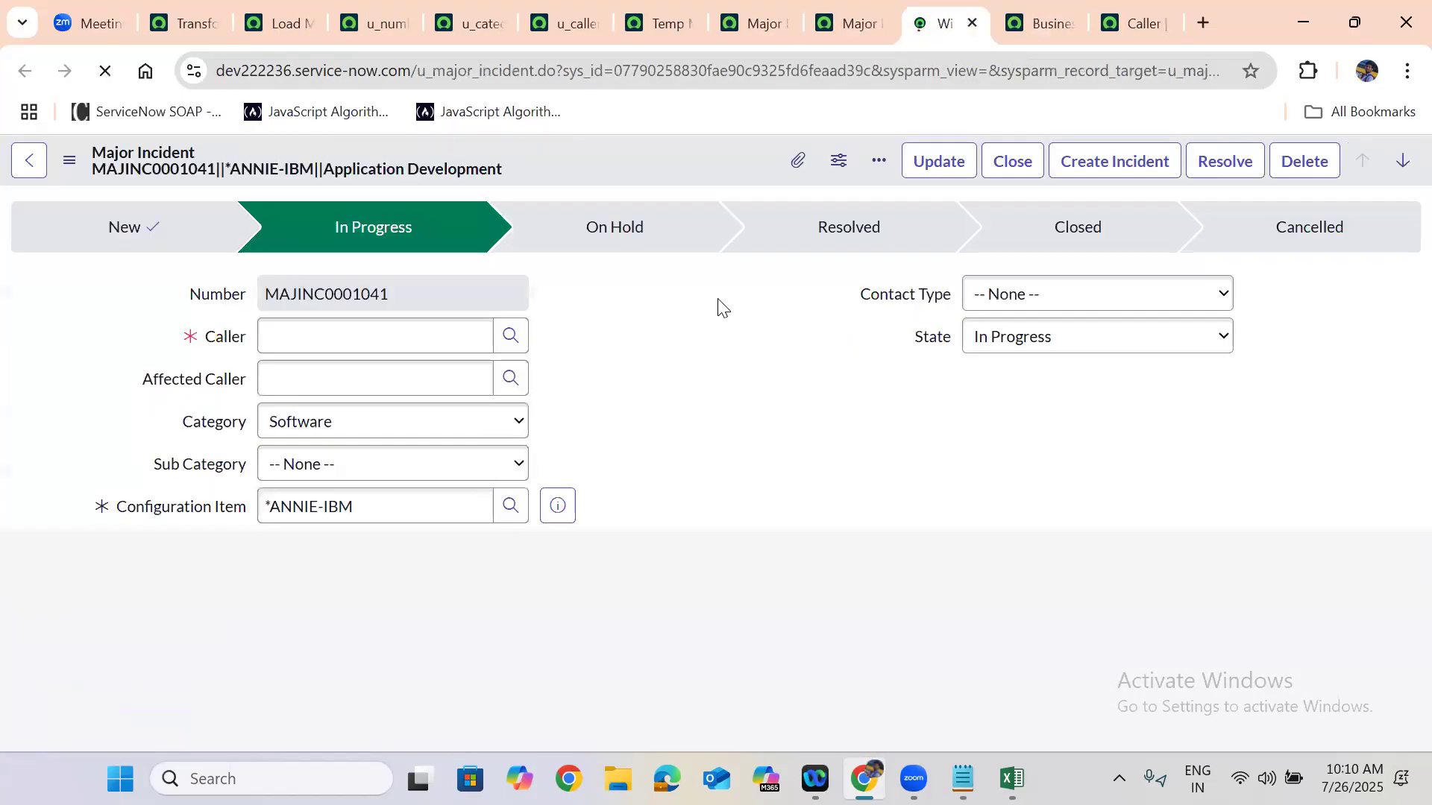
left_click(257, 340)
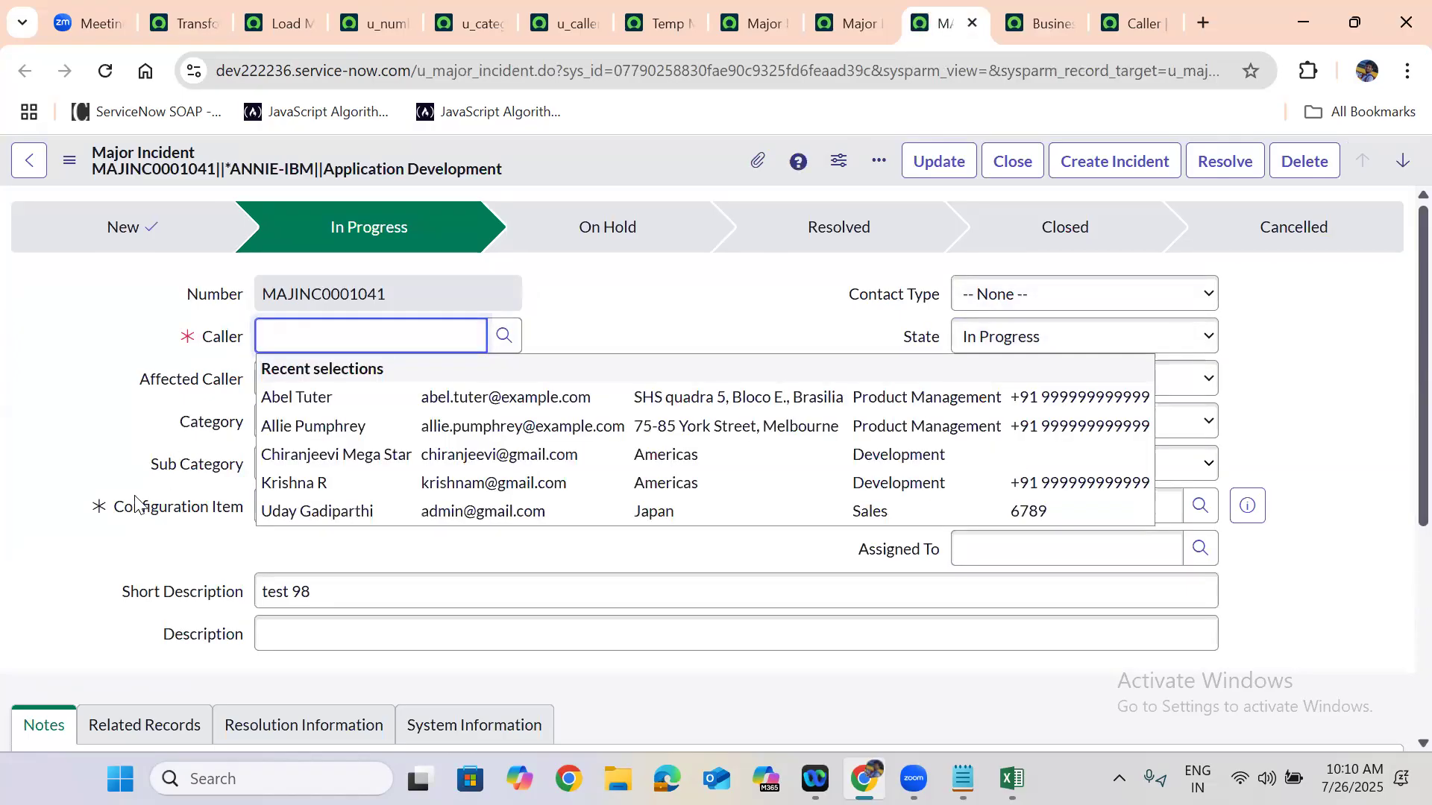
left_click(457, 547)
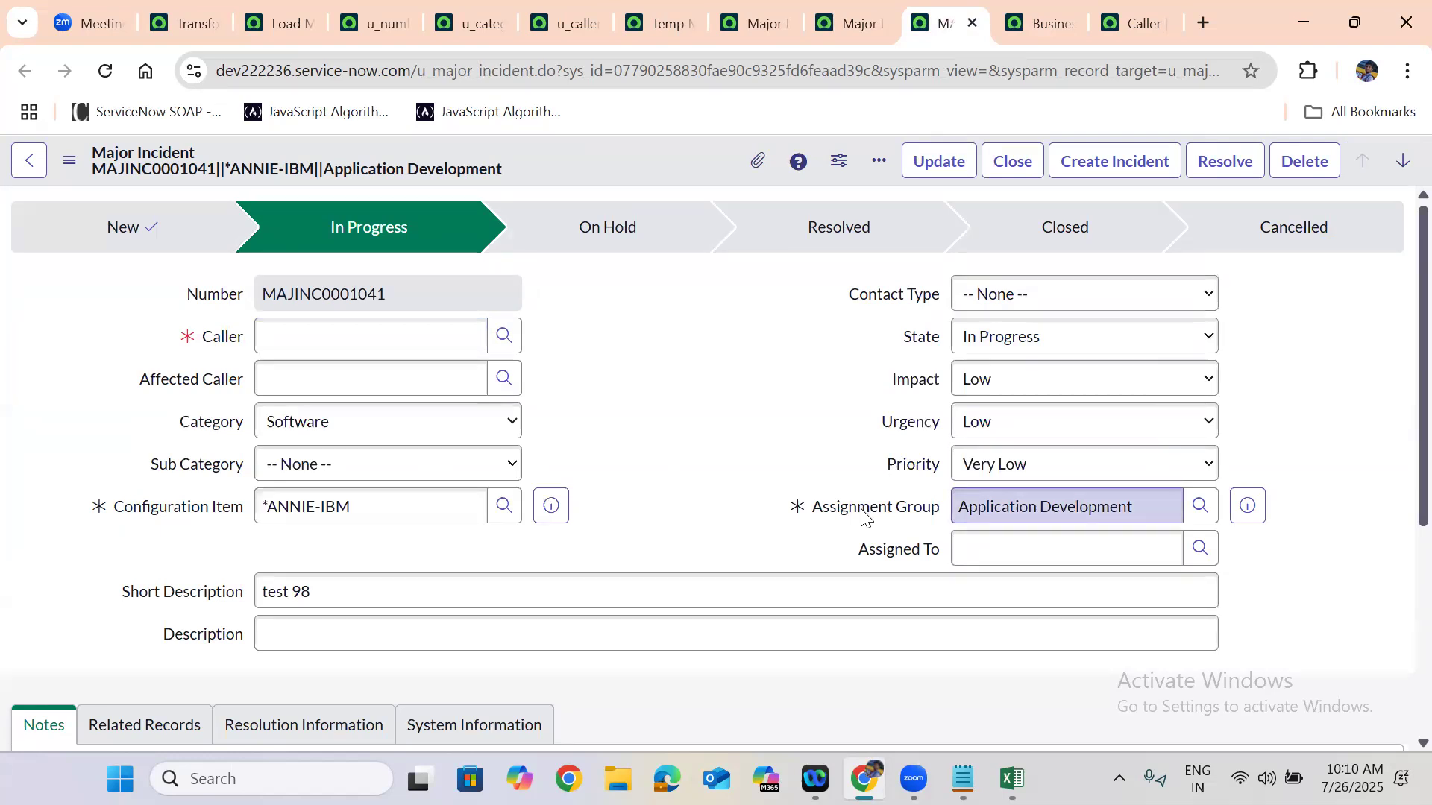
Set the transform map's Enforce mandatory fields to All Fields and save it
left_click(271, 20)
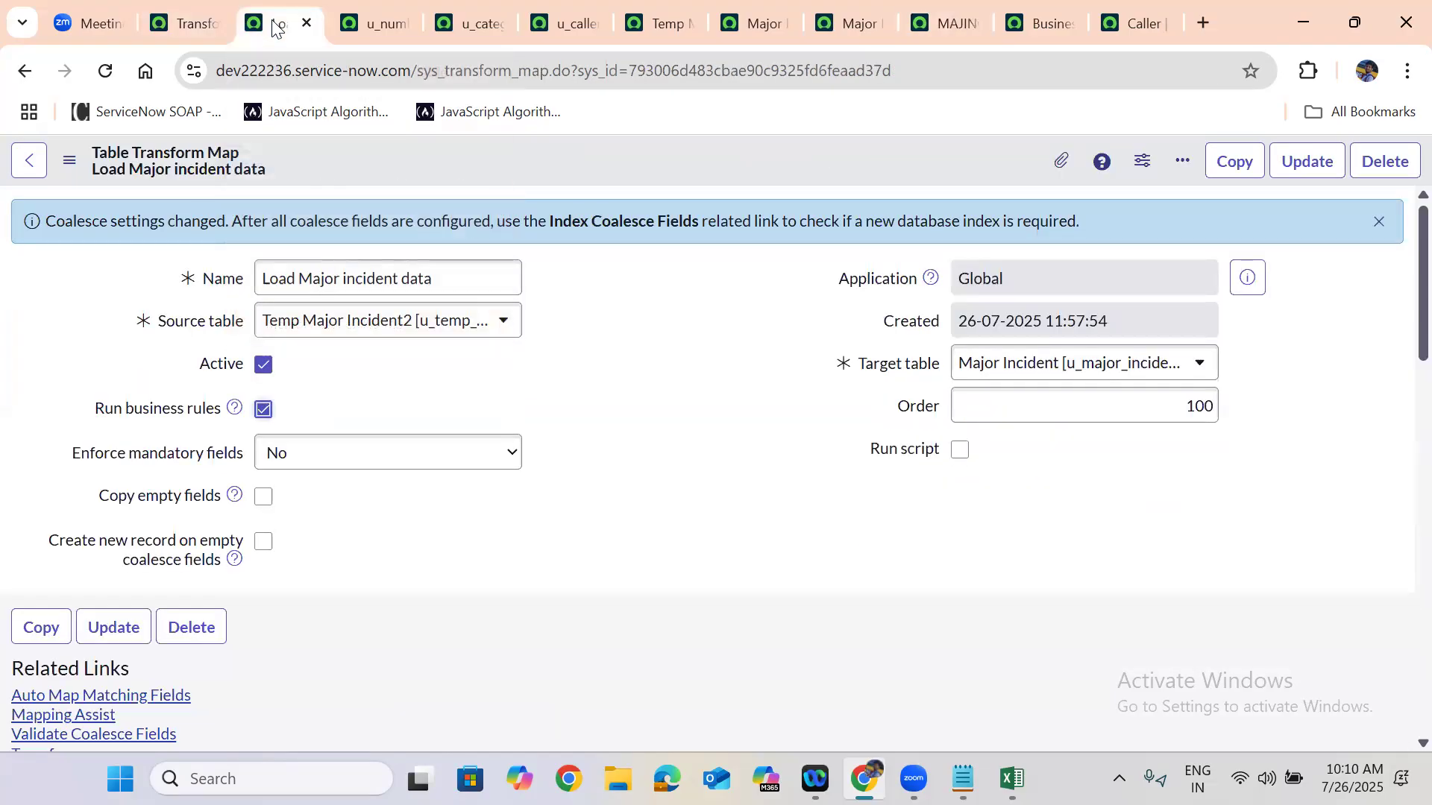
left_click(306, 452)
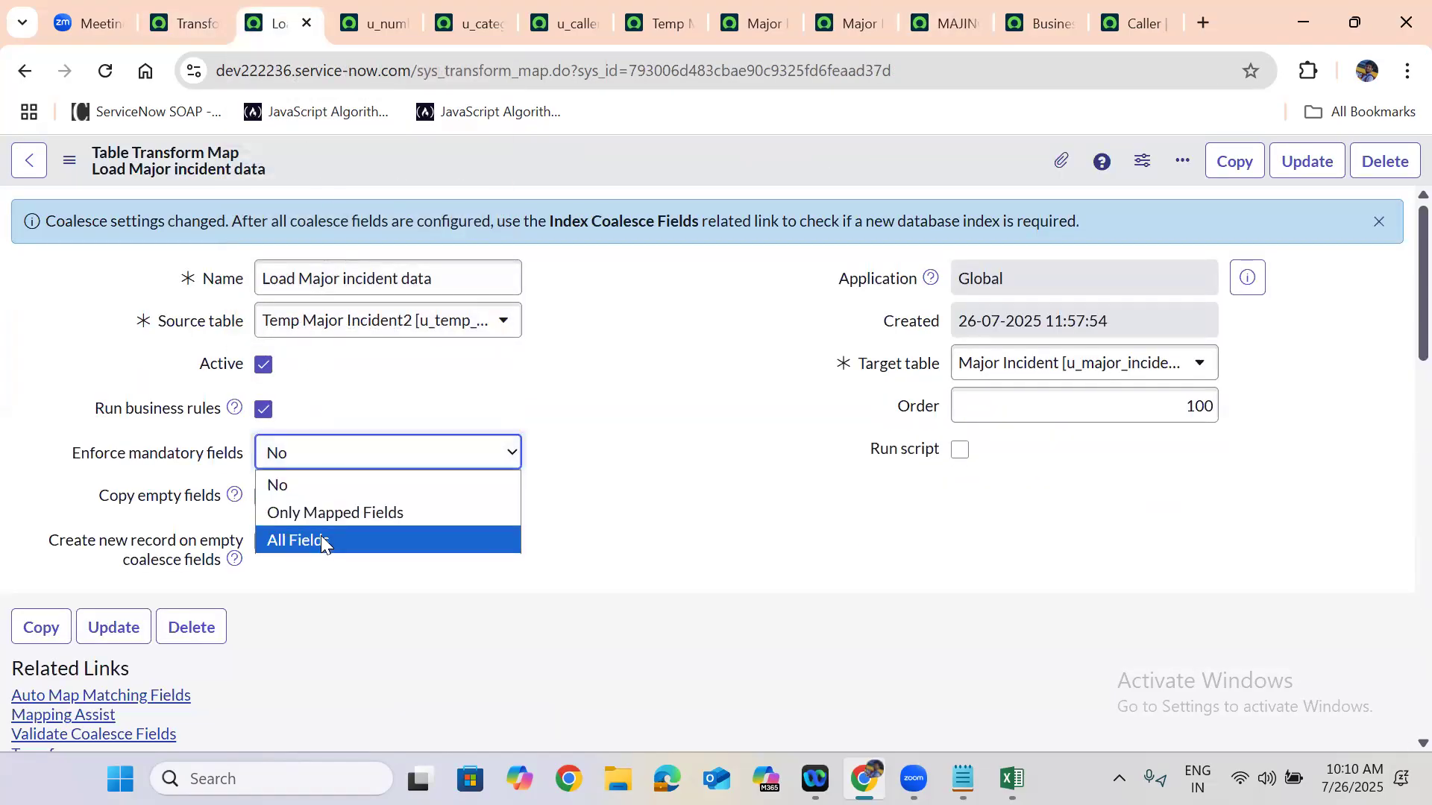
left_click(362, 514)
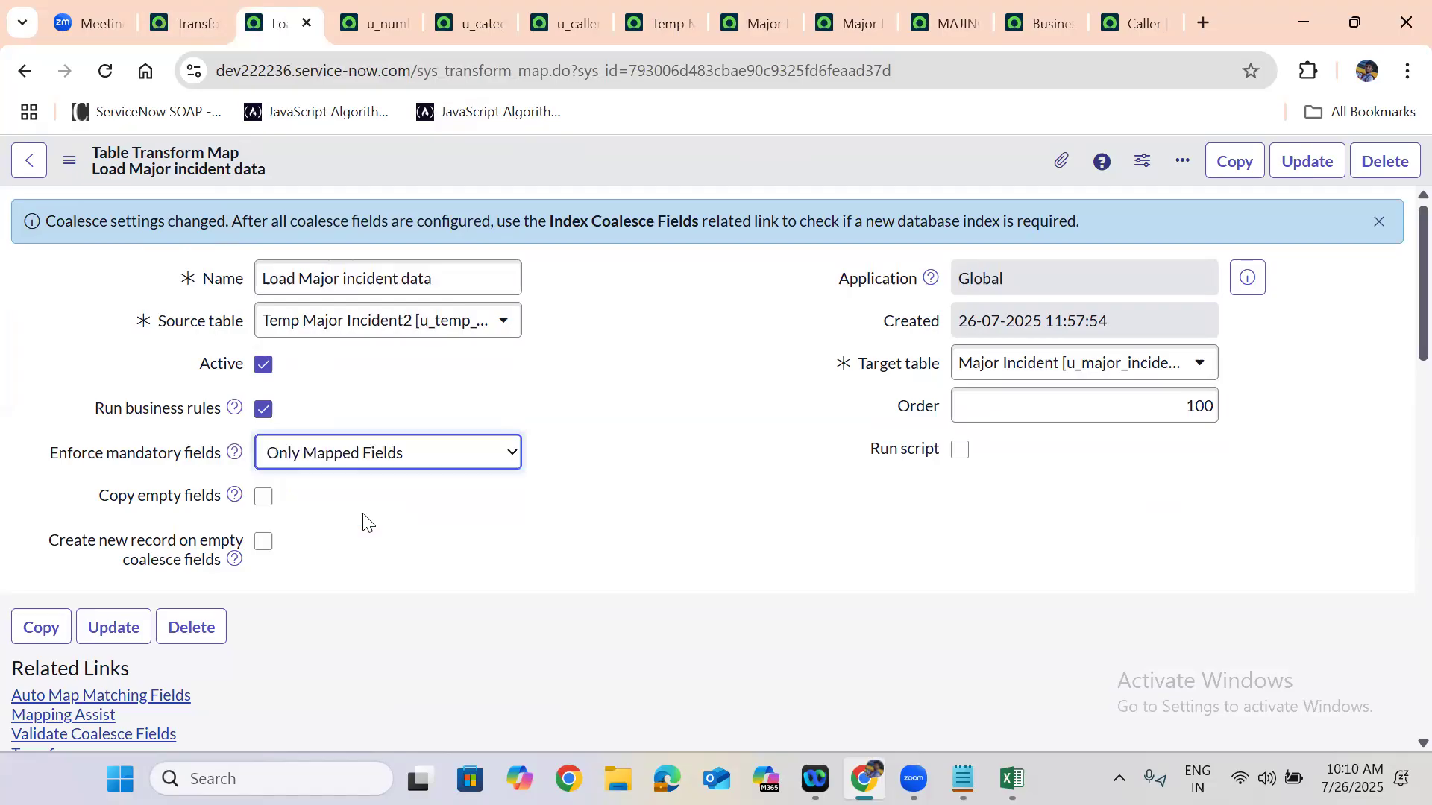
left_click(358, 451)
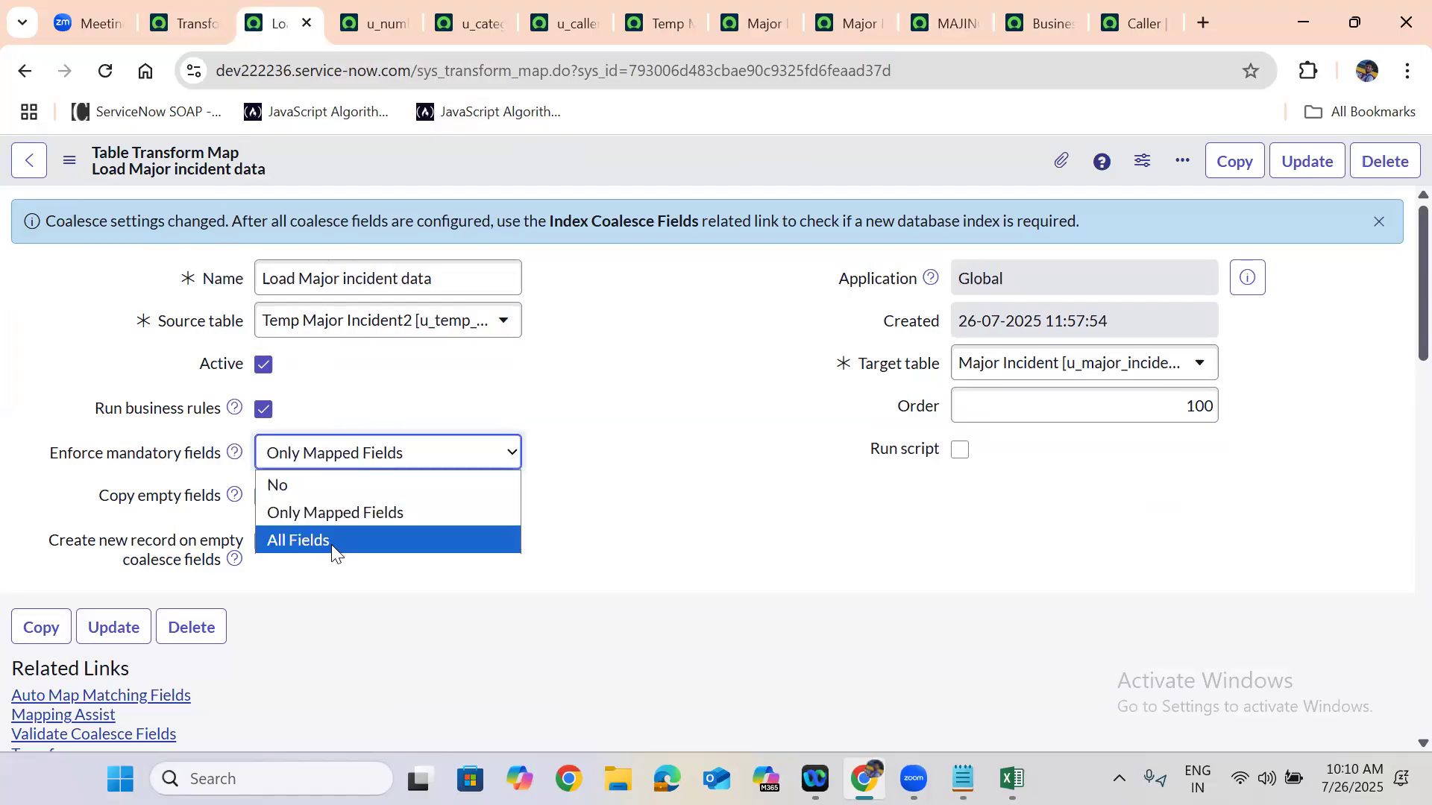
left_click(331, 542)
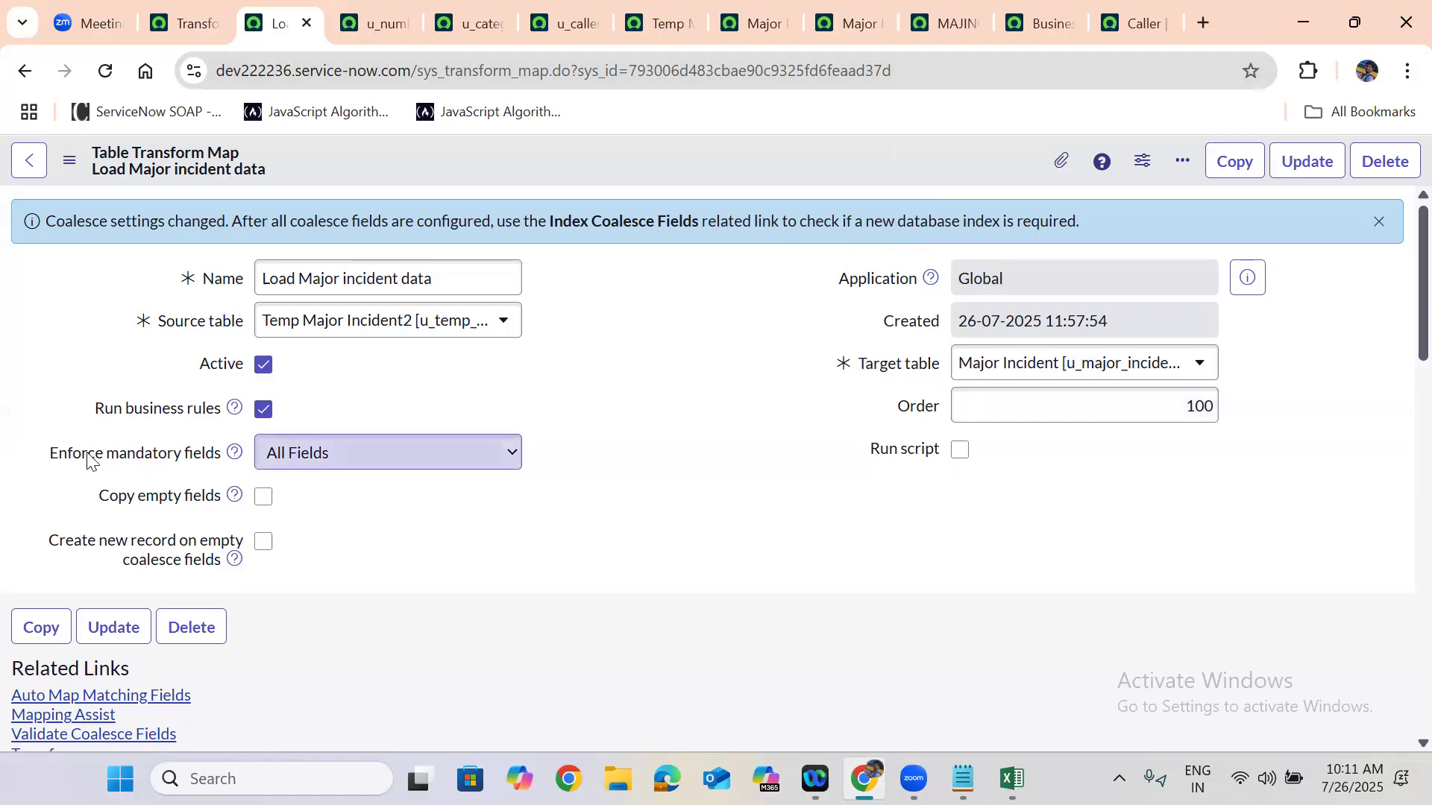
right_click(690, 155)
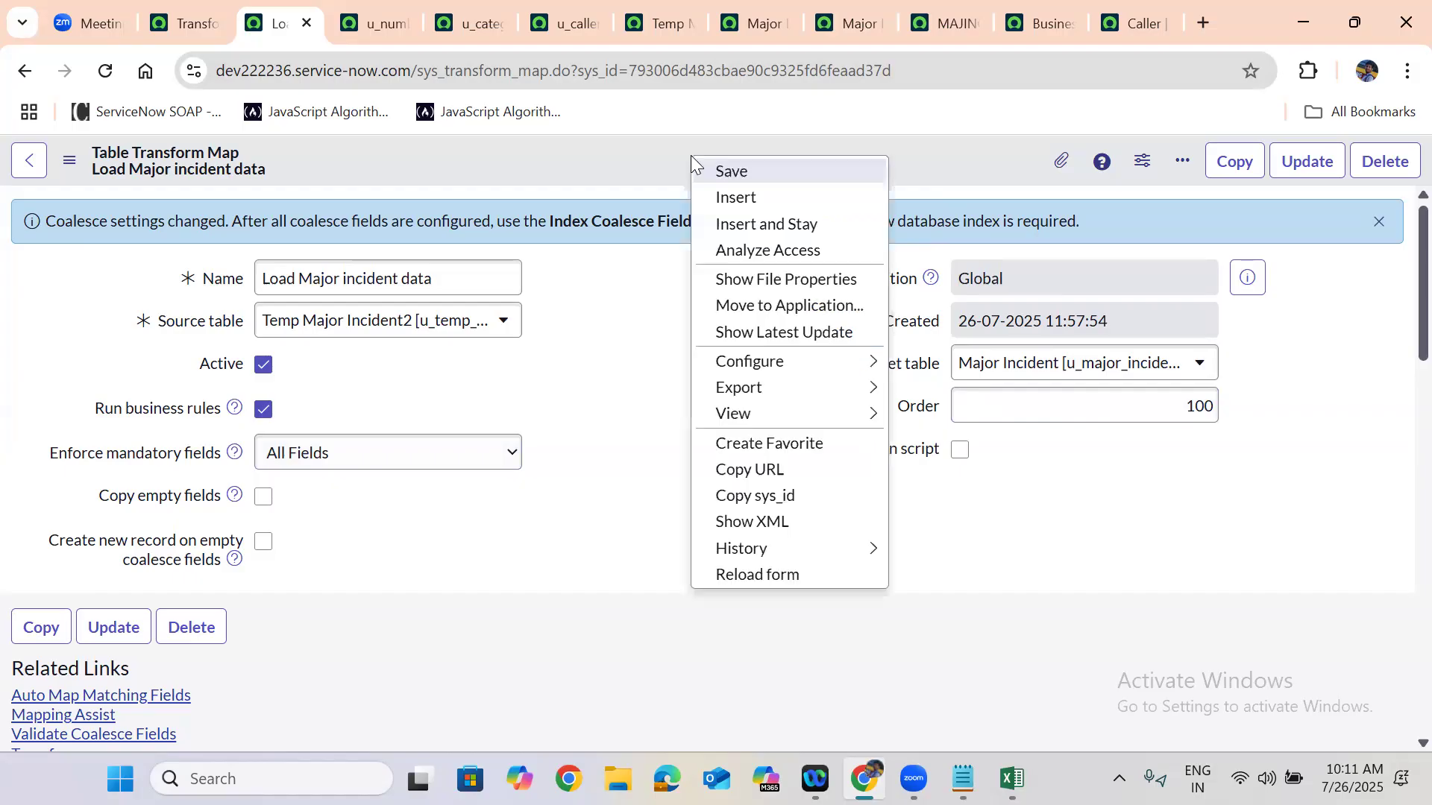
left_click(727, 174)
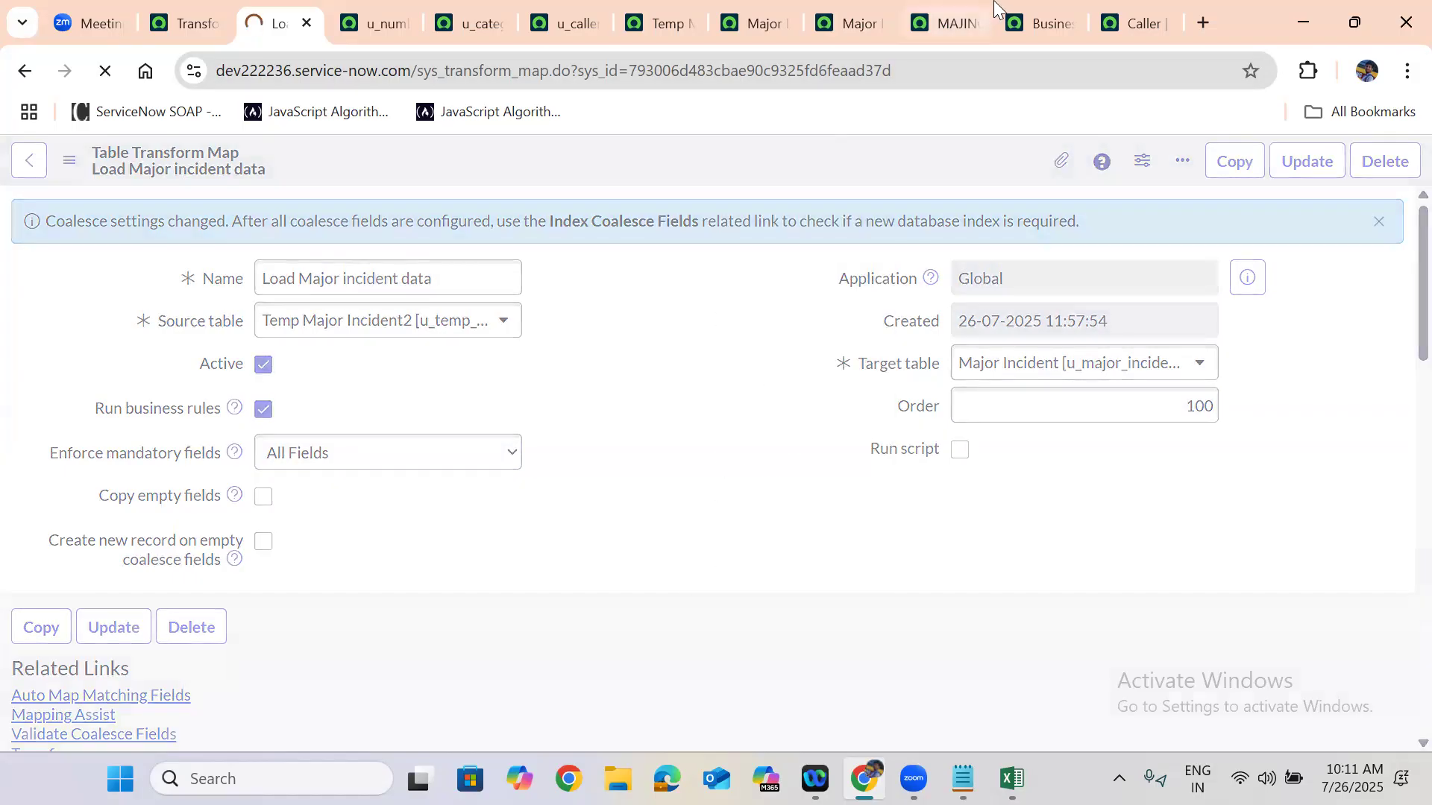
Return to record MAJINC0001041, then bring the u_major_incident workbook forward
left_click(1014, 3)
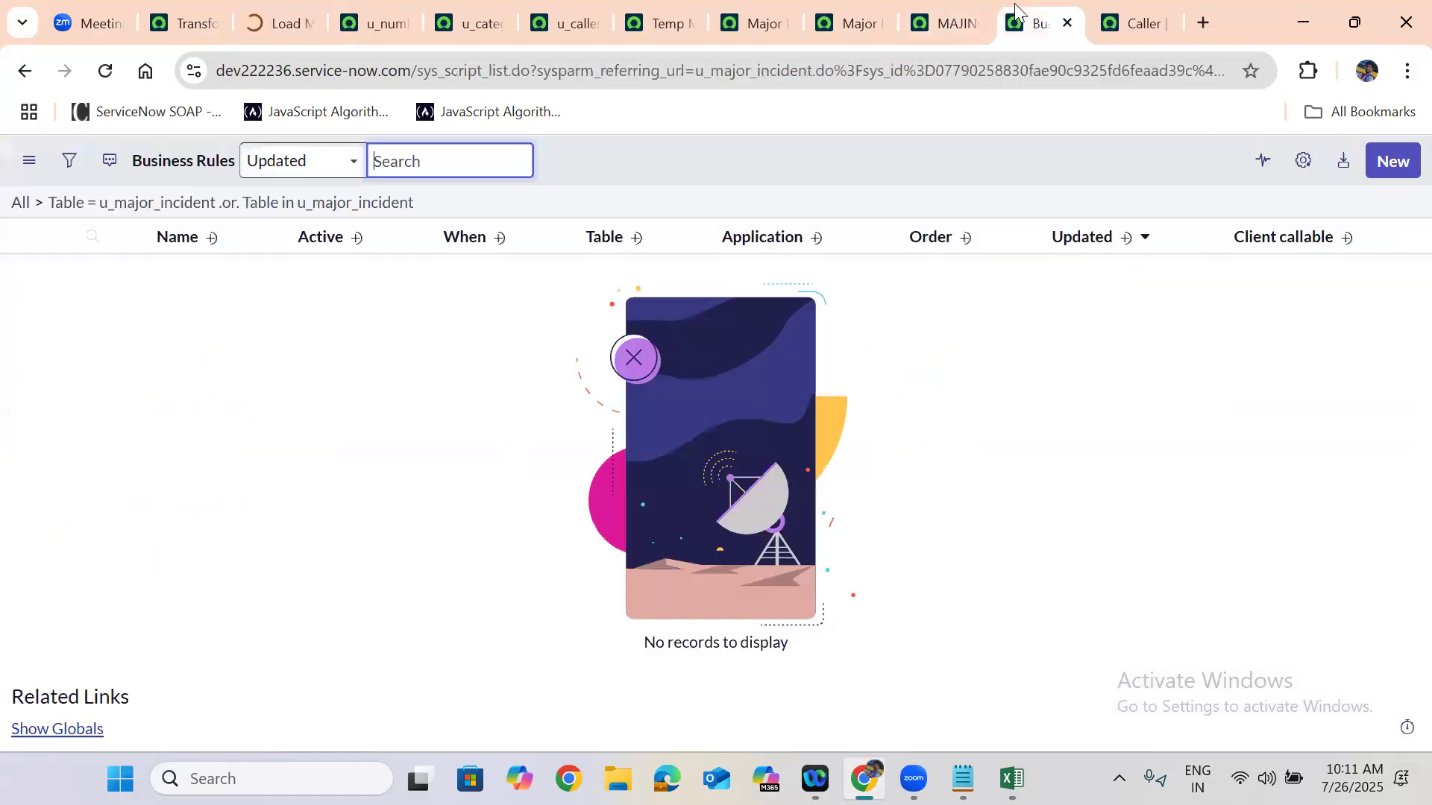
left_click(955, 4)
mouse_move(1011, 779)
left_click(976, 625)
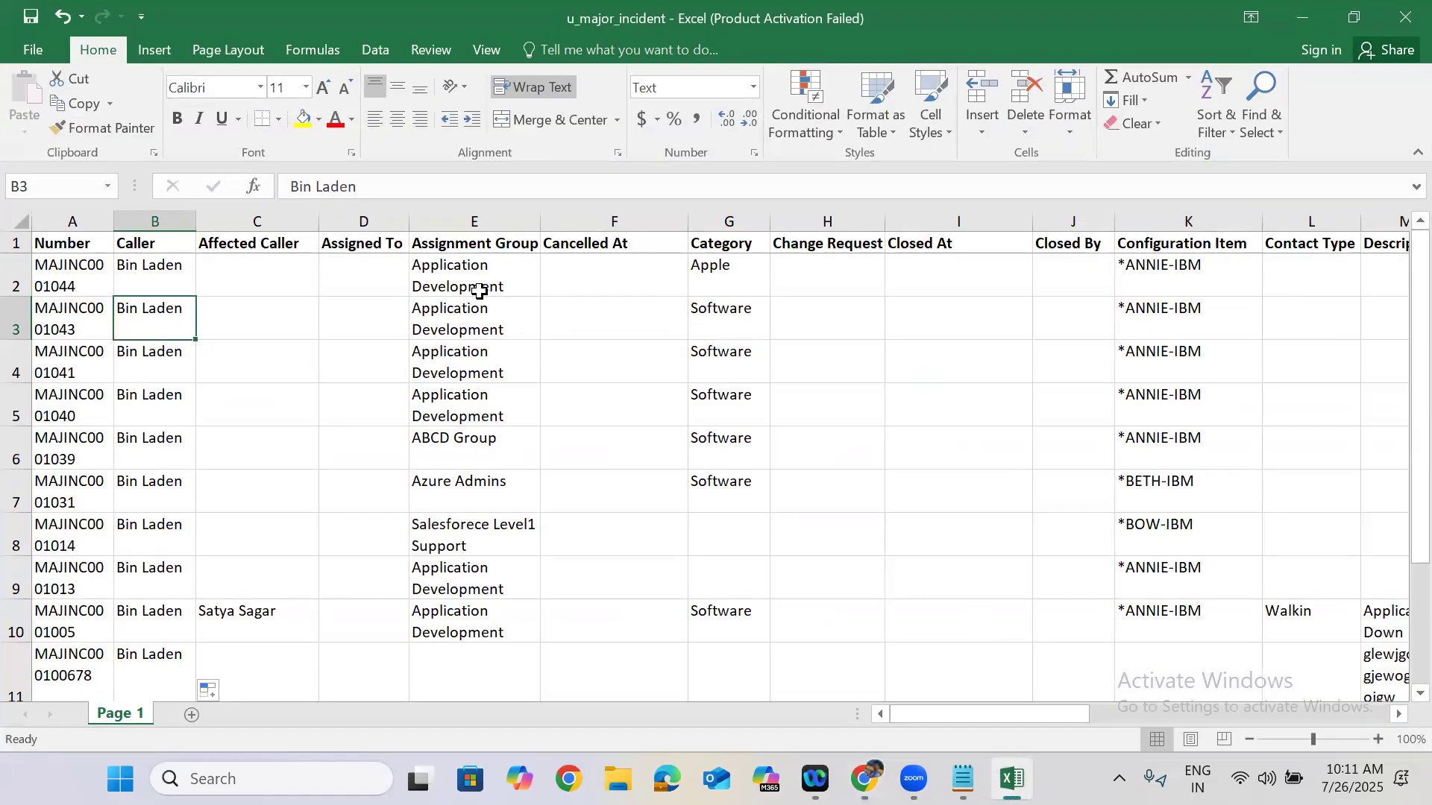
Clear cells E2:E11 (Assignment Group) and K2:K11 (Configuration Item), leaving the headers
left_click(479, 290)
left_click_drag(478, 290, 478, 634)
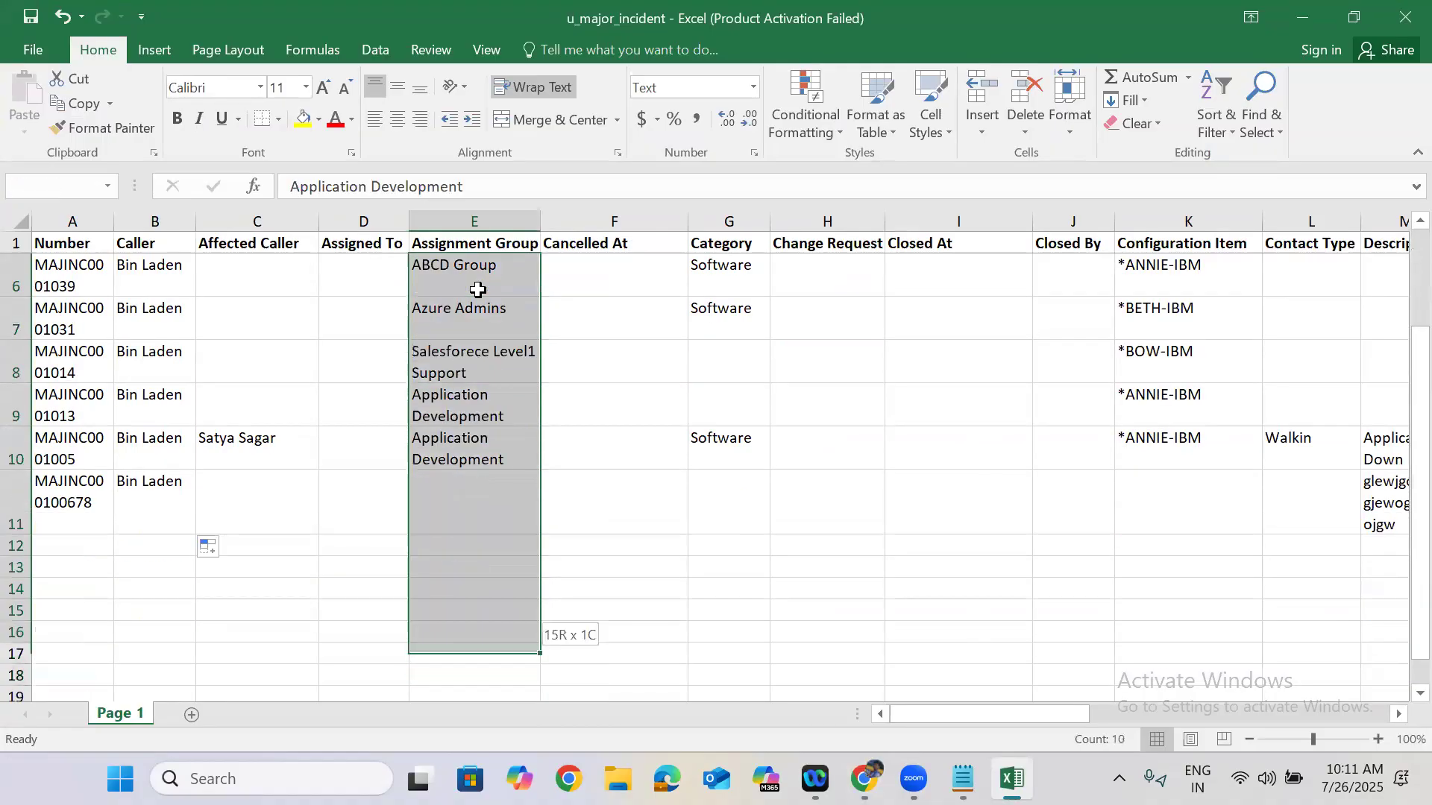
key("shift+Up")
key("shift+Up")
key("shift+Up")
key("shift+Up")
key("shift+Up")
key("Delete")
left_click(478, 289)
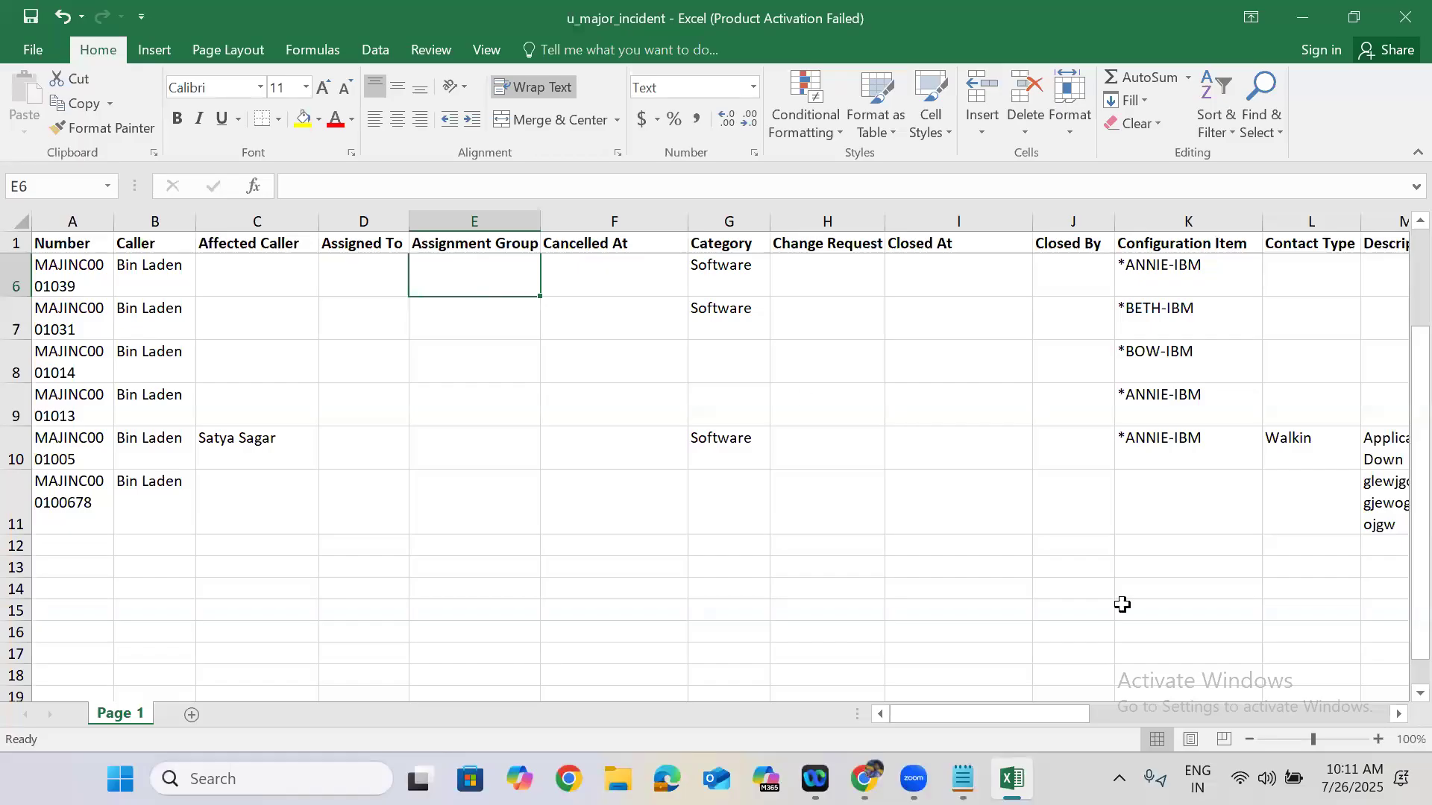
left_click(1174, 485)
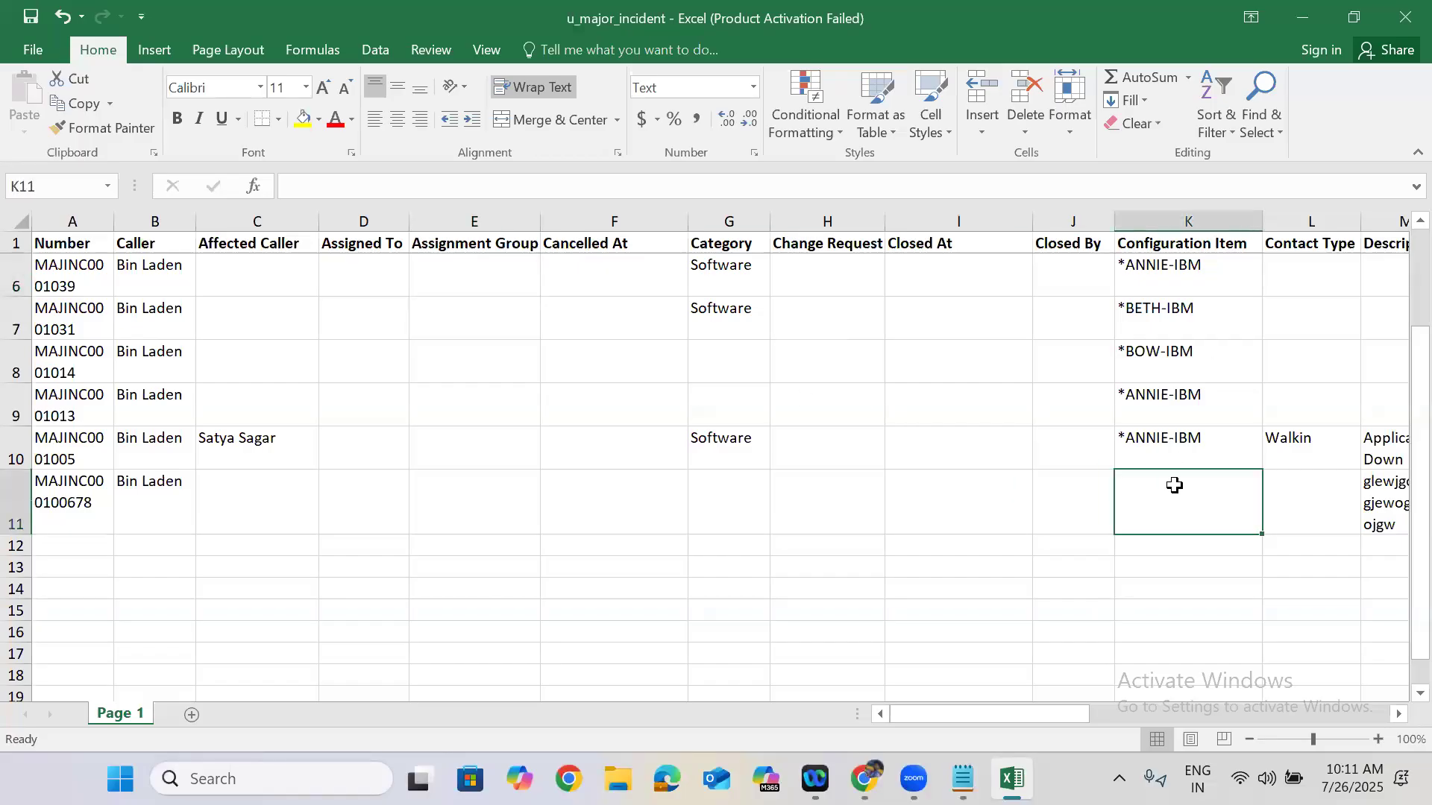
key("shift+Up")
key("shift+Up")
key("shift+Up")
key("shift+Up")
key("shift+Up")
key("shift+Up")
key("shift+Up")
key("shift+Up")
key("shift+Up")
key("shift+Up")
key("shift+Down")
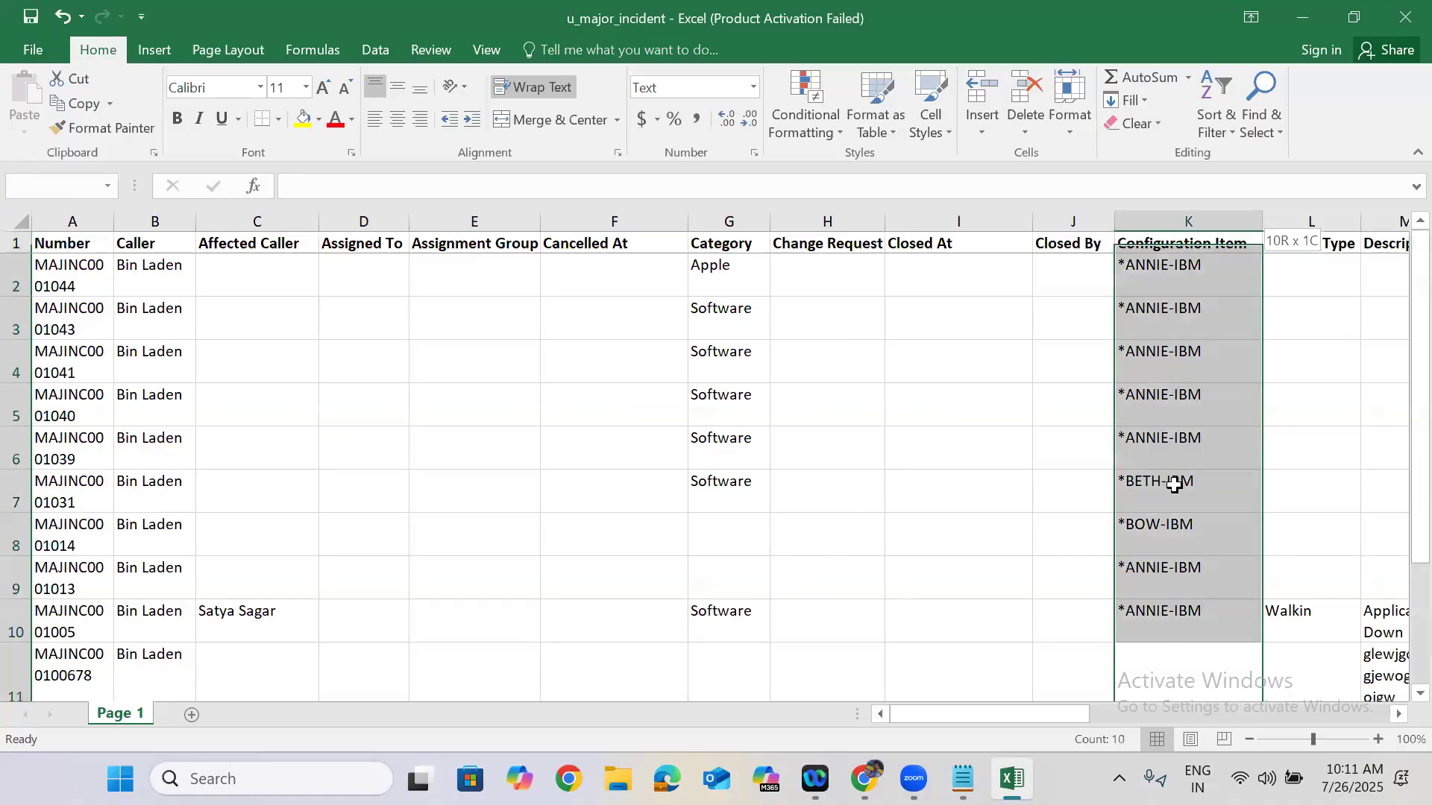
key("Delete")
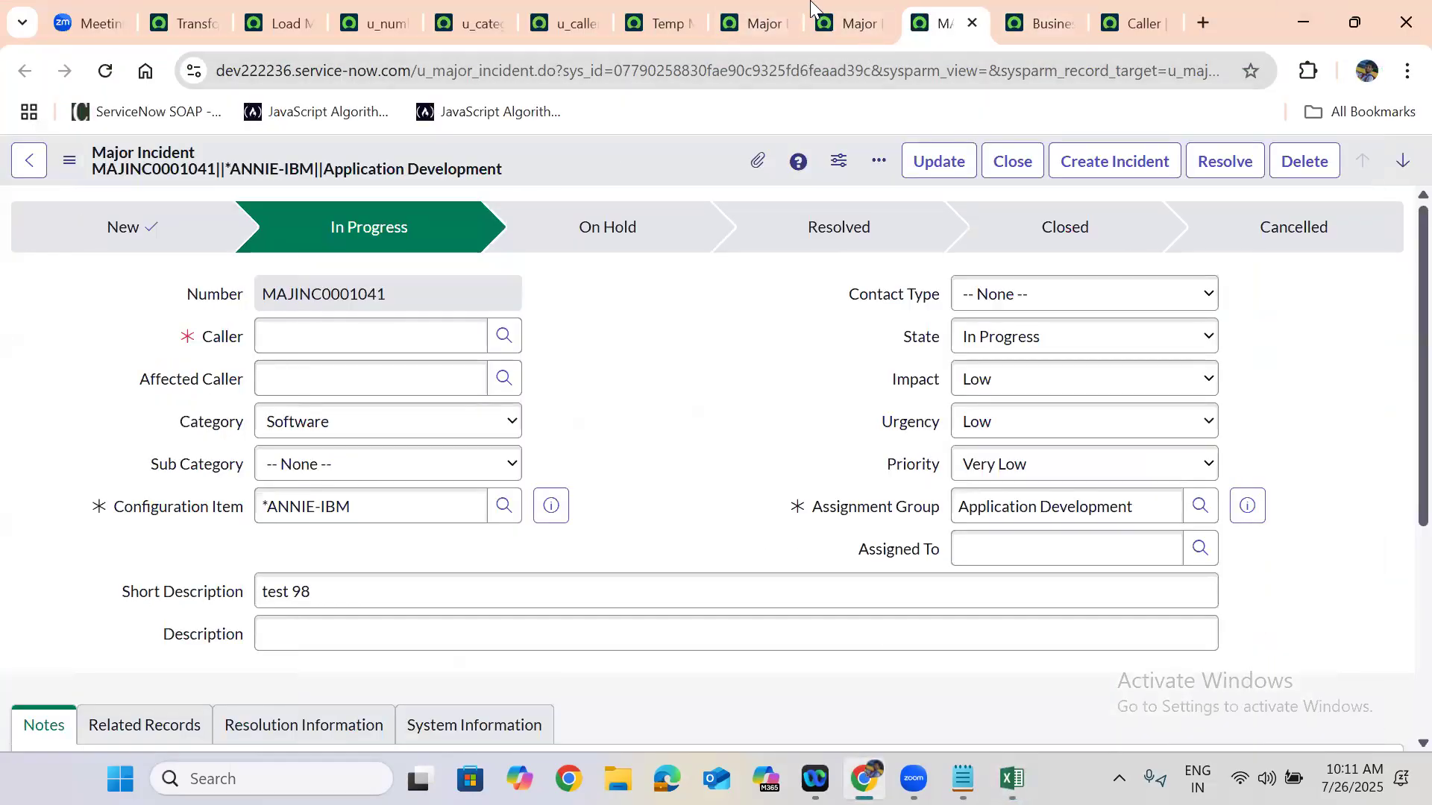
Remove the filter on Major Incidents, select all 20 rows, and delete them
left_click(856, 12)
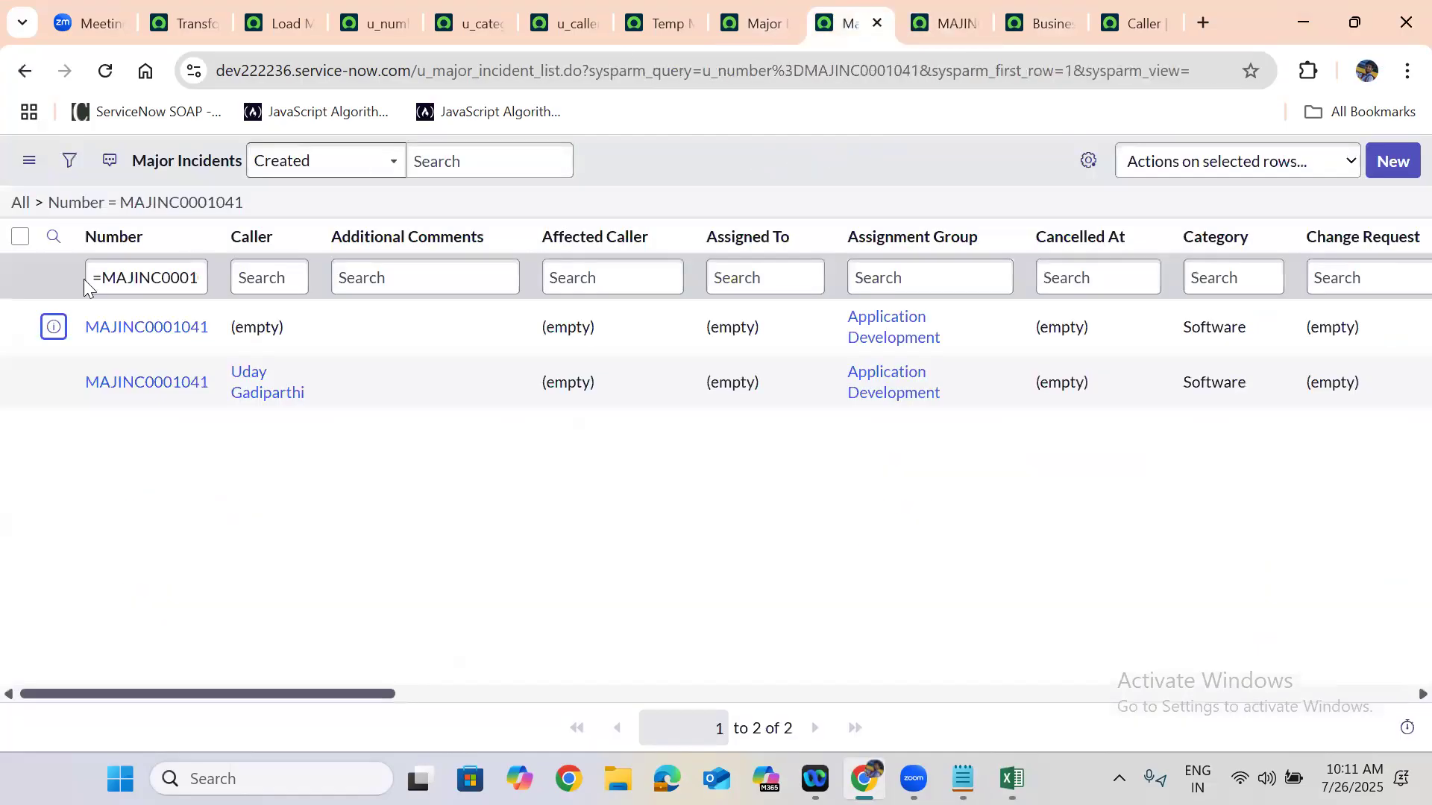
left_click(20, 203)
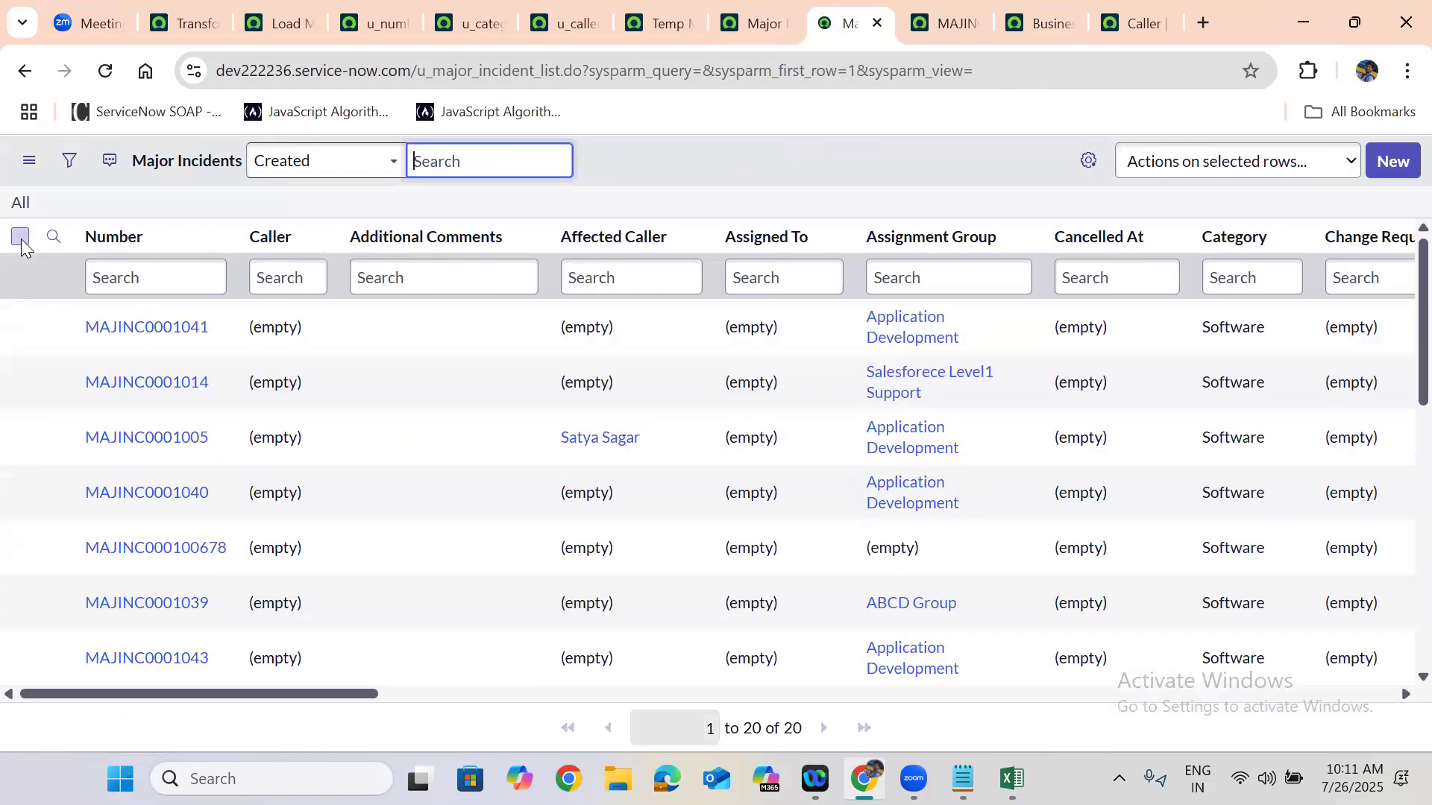
left_click(20, 237)
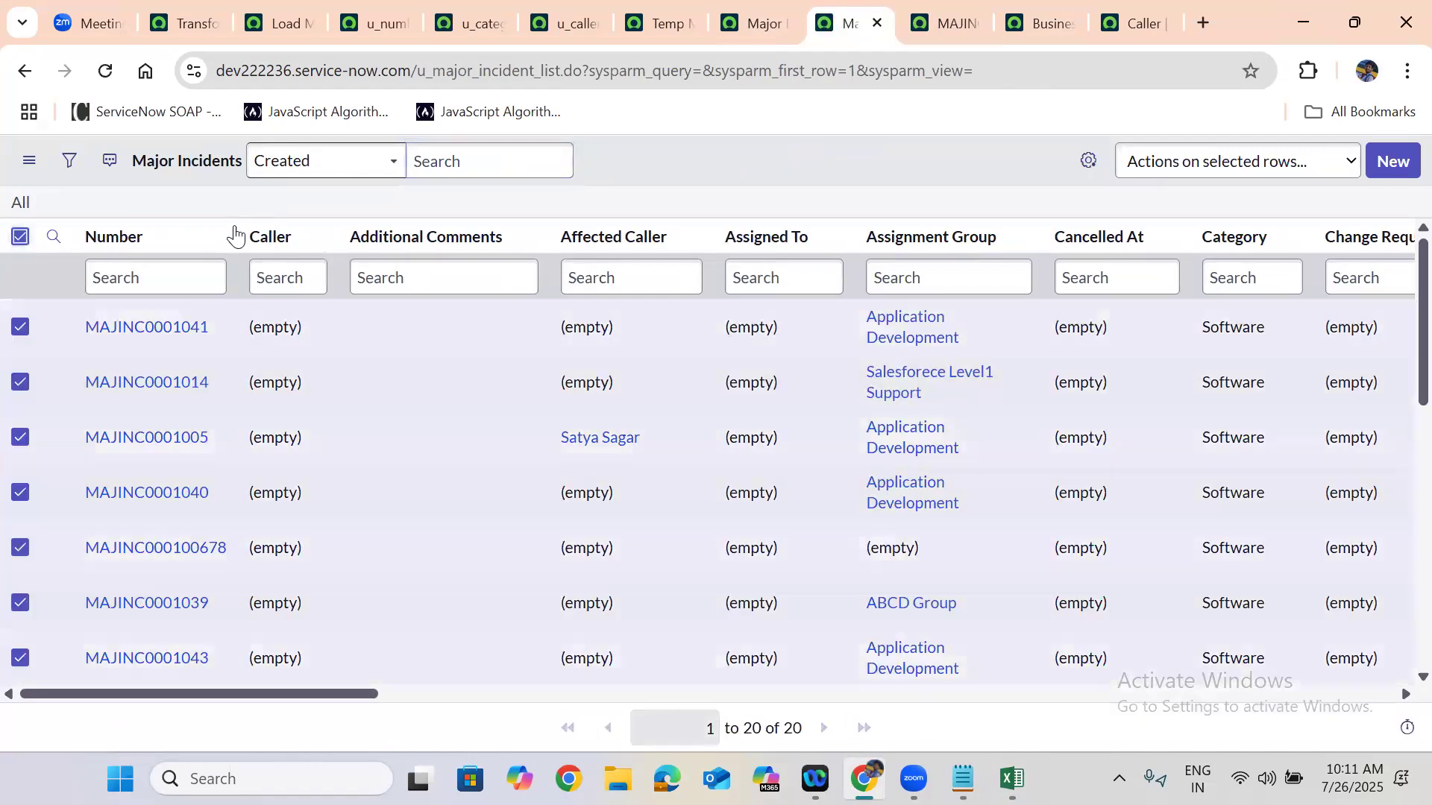
left_click(1204, 168)
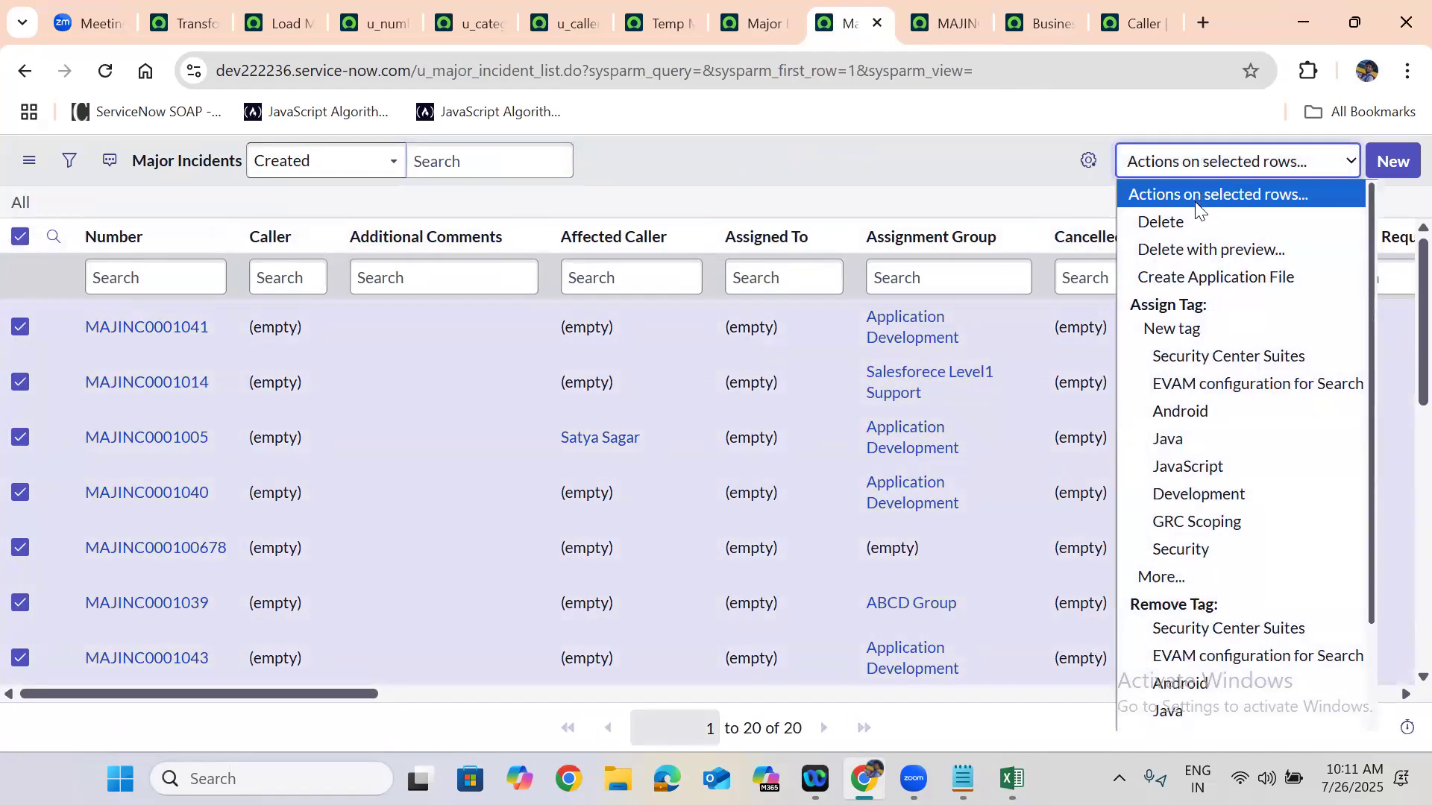
left_click(1193, 215)
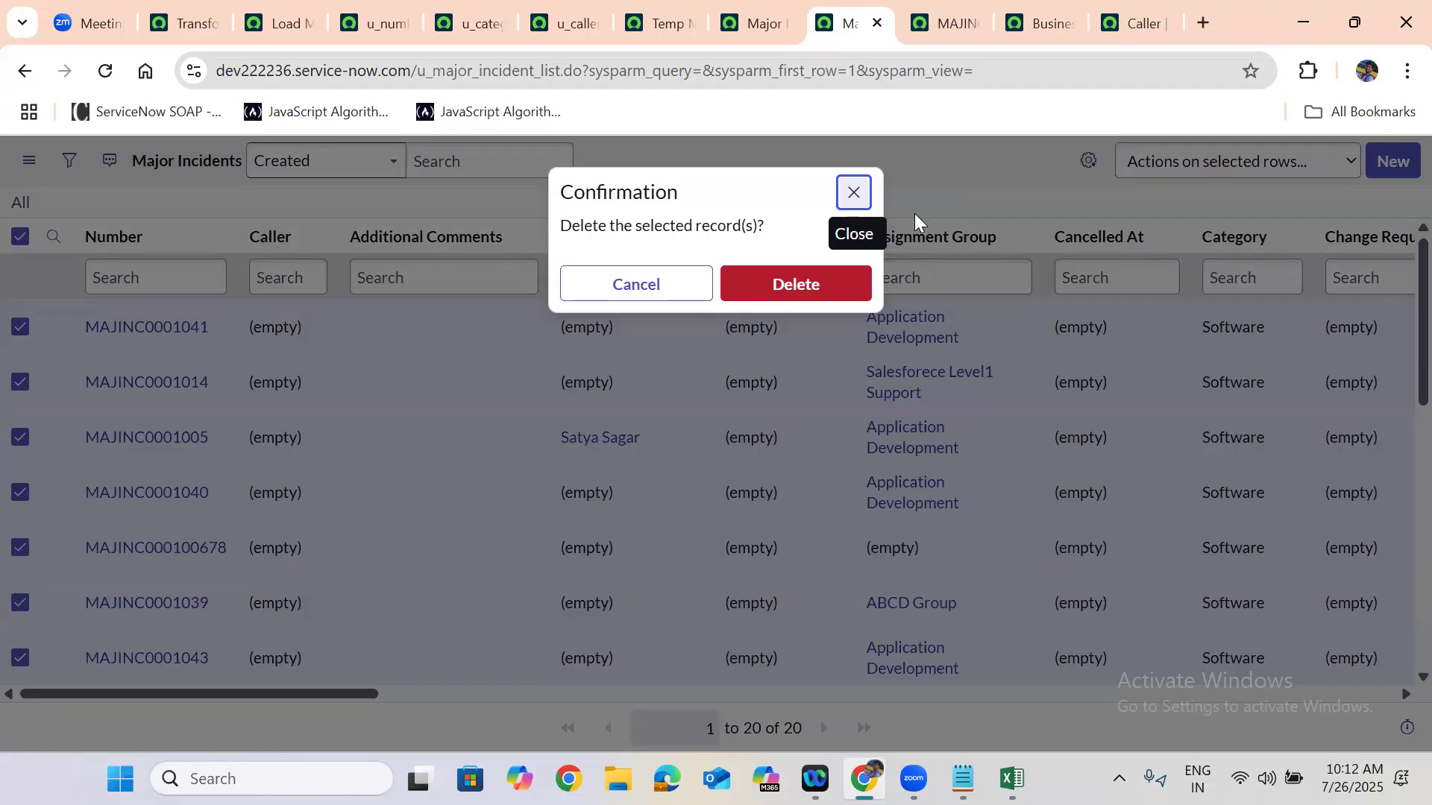
left_click(816, 286)
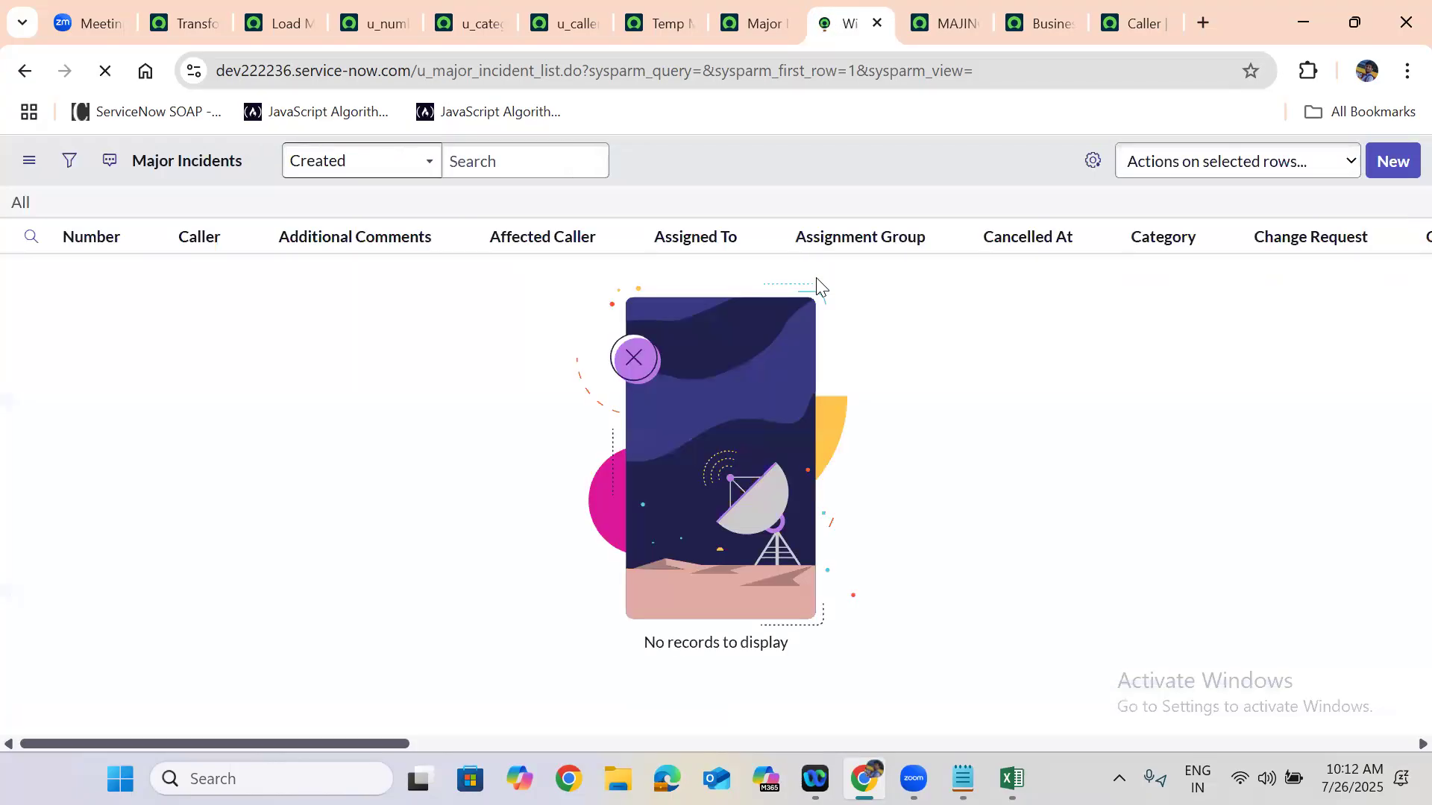
Load u_major_incident.xlsx into Temp Major Incident2 through Load Data
left_click(199, 18)
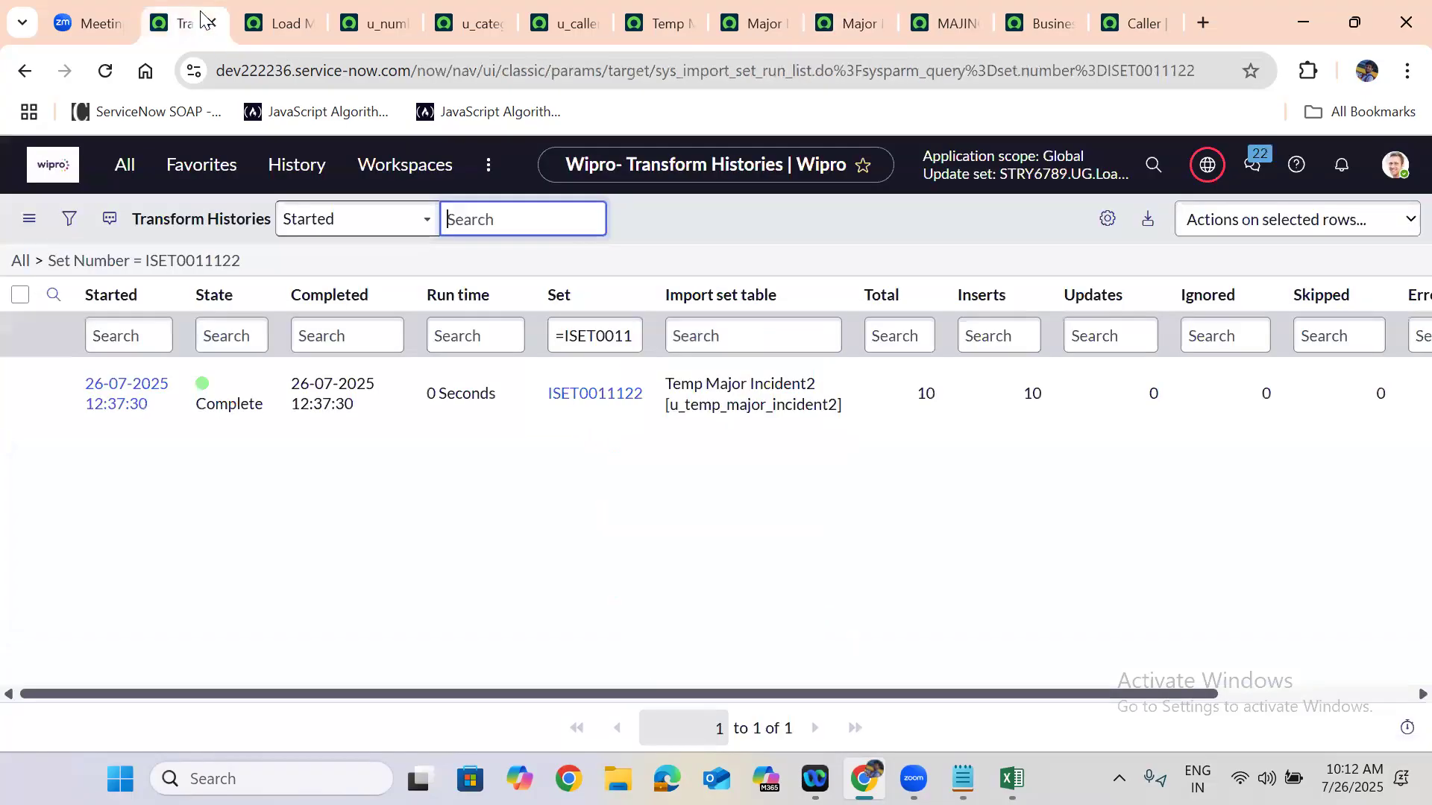
left_click(124, 177)
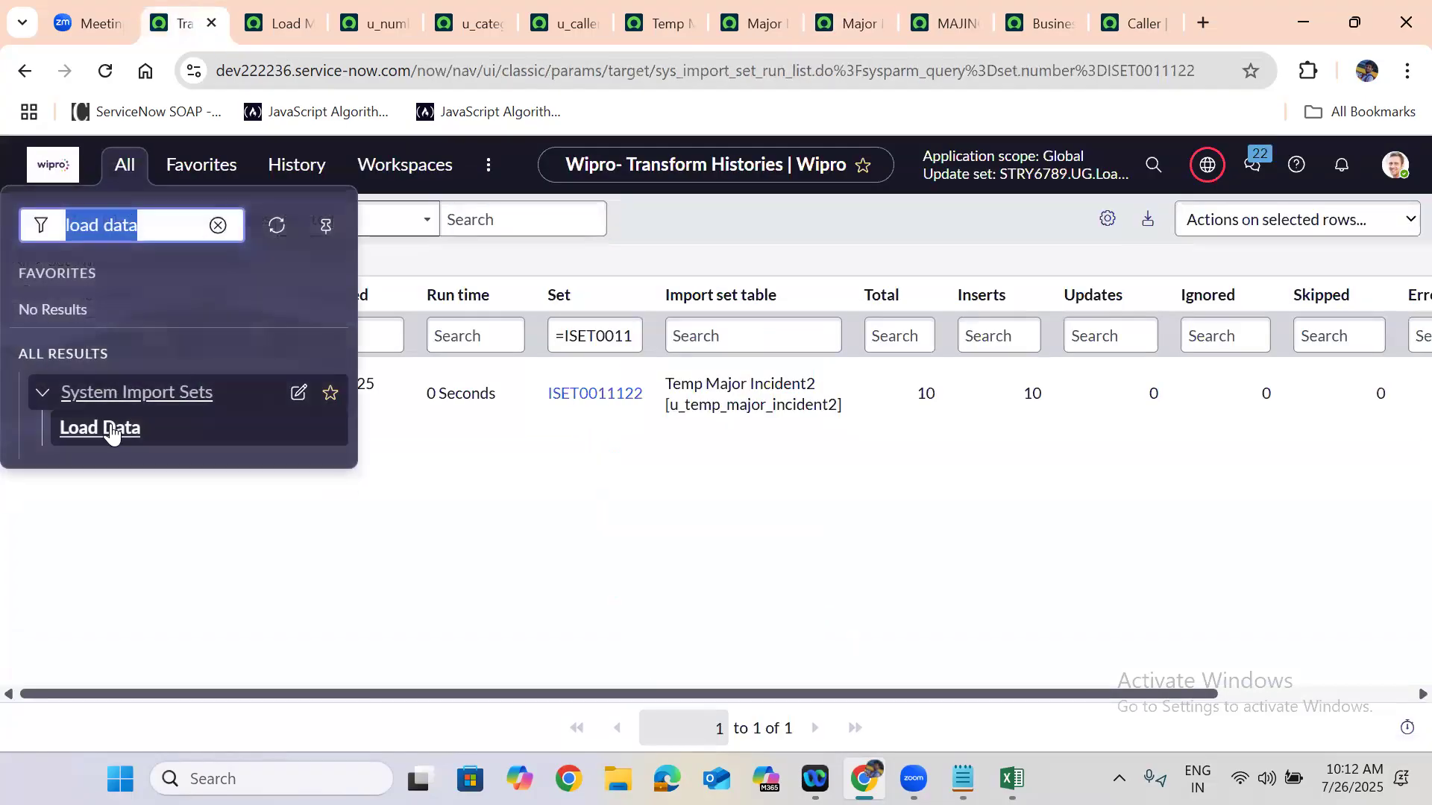
left_click(110, 424)
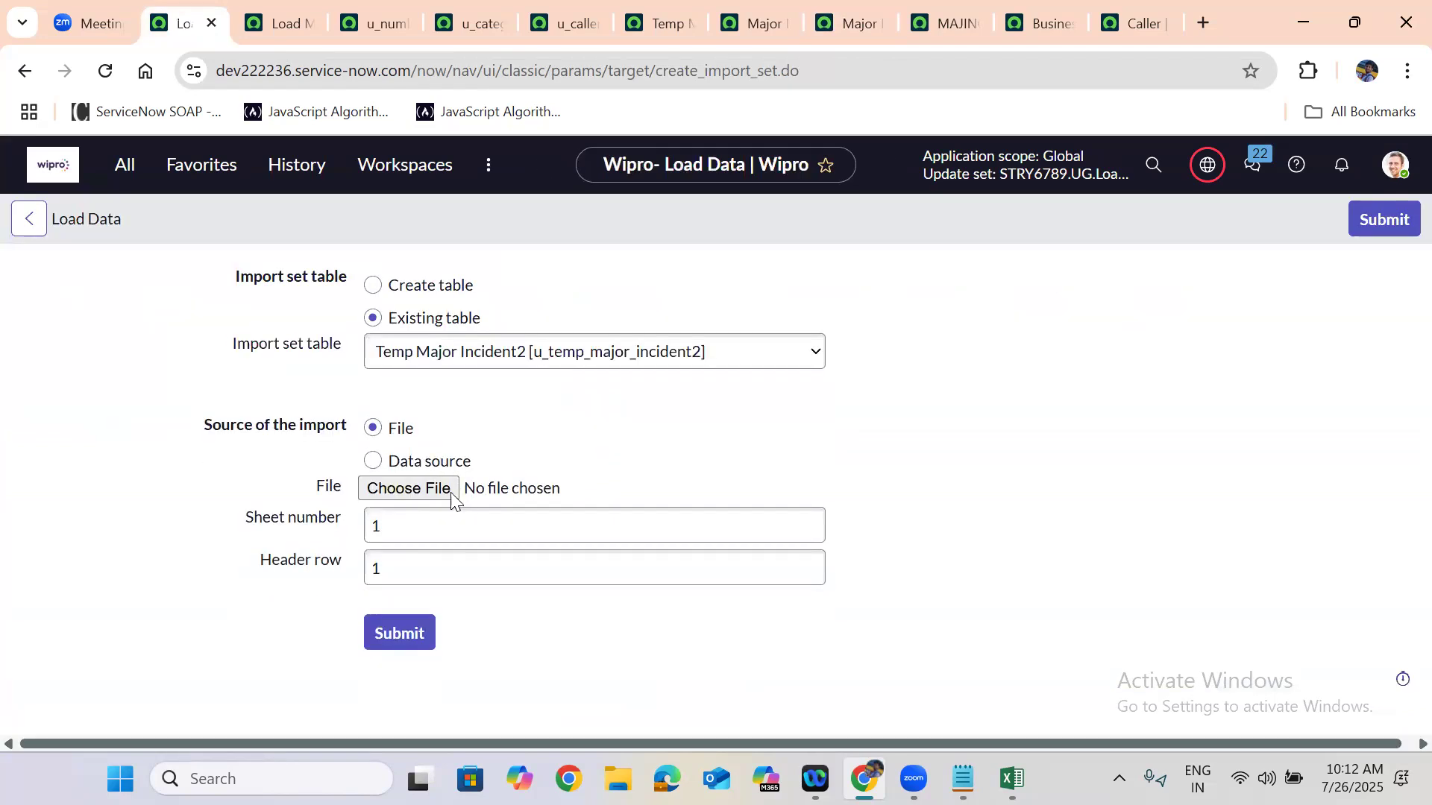
left_click(416, 488)
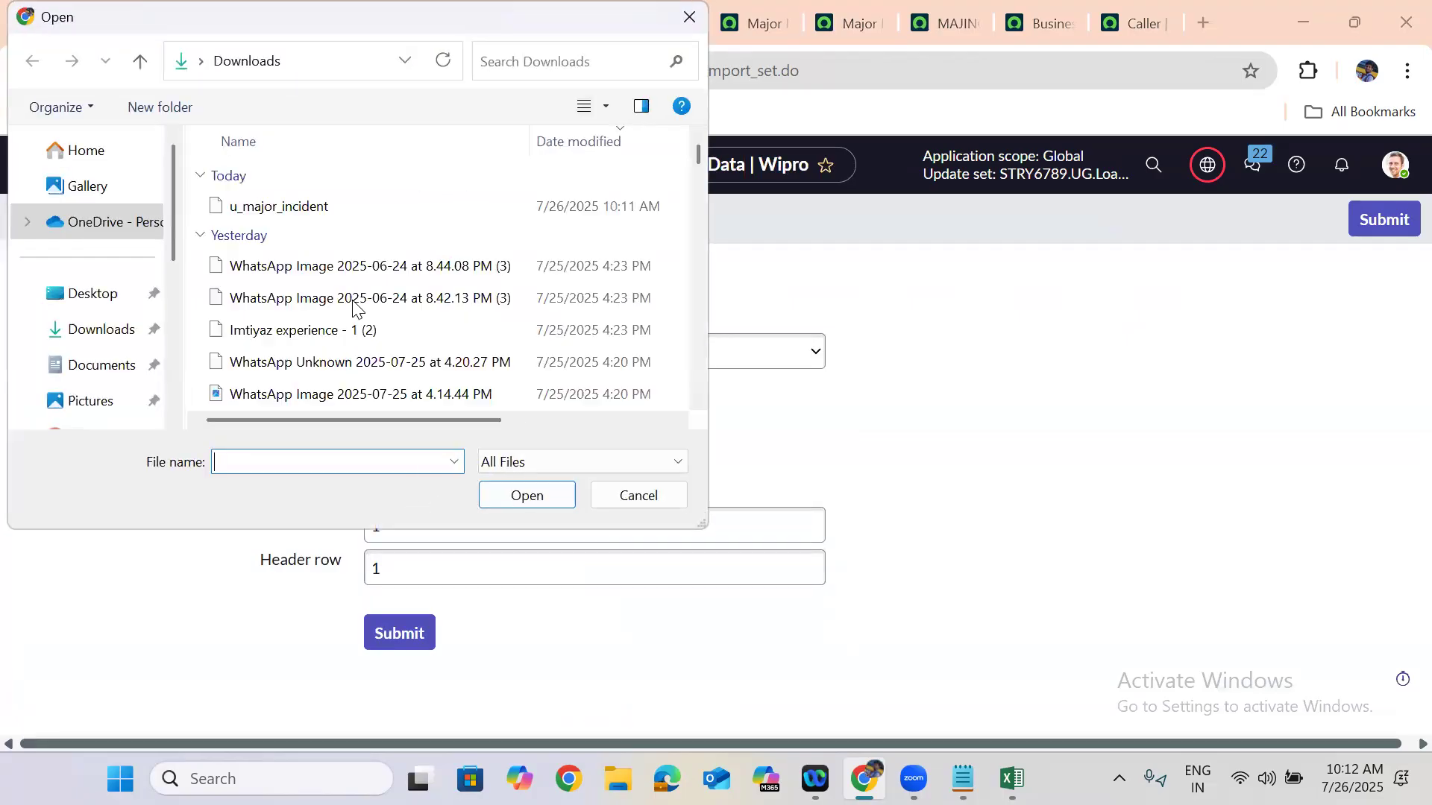
left_click(283, 207)
left_click(498, 499)
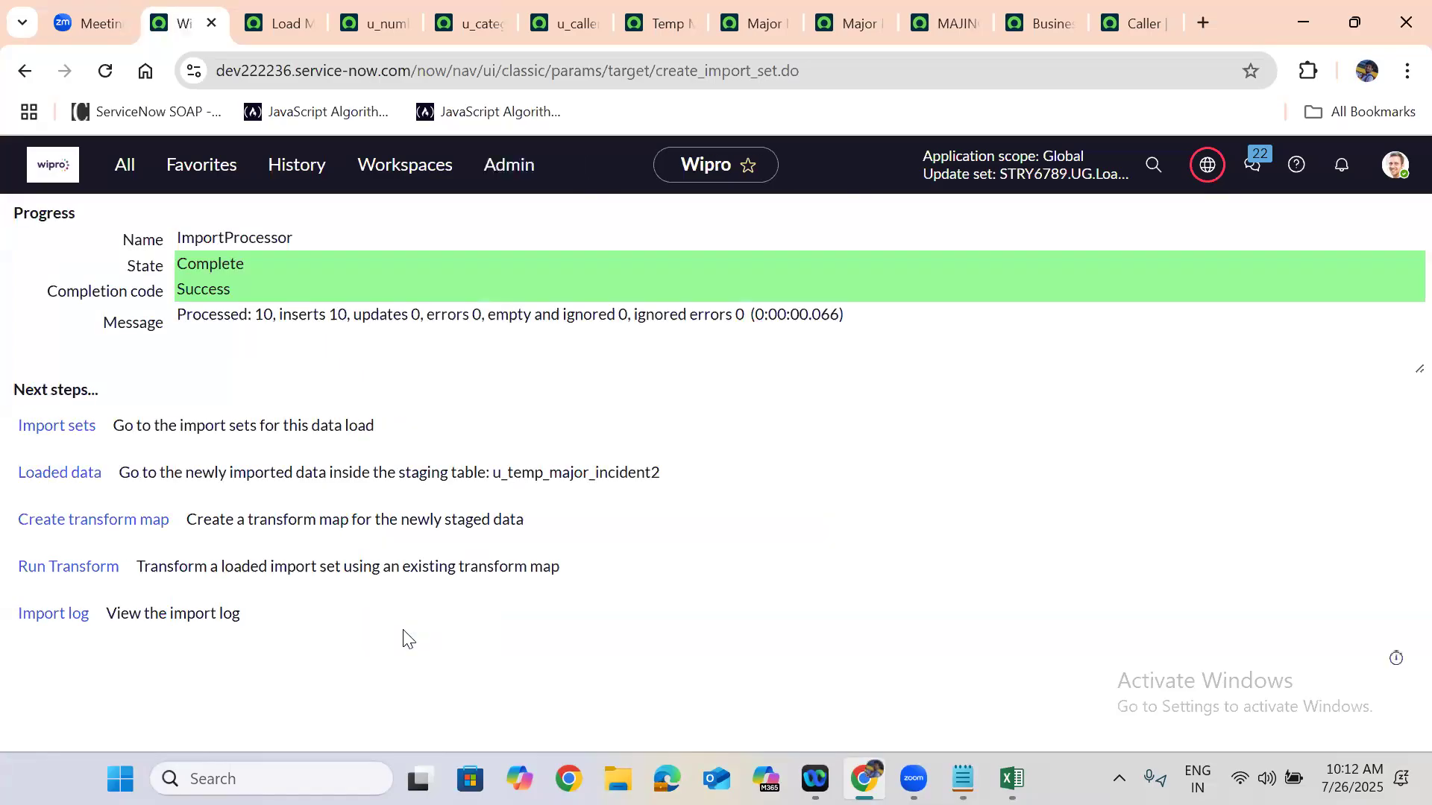
Run the transform and open its history showing 10 rows complete with errors
left_click(68, 567)
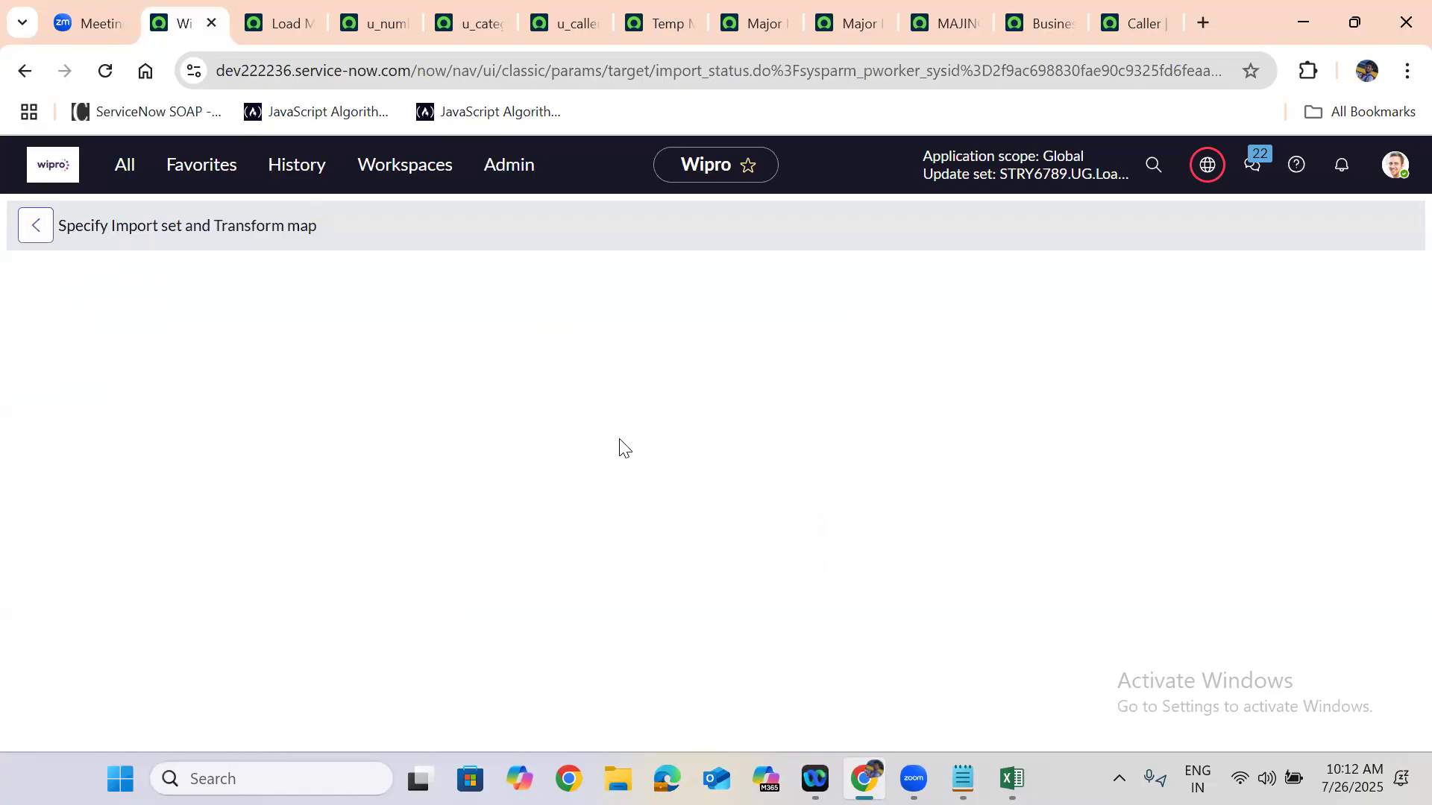
left_click(67, 634)
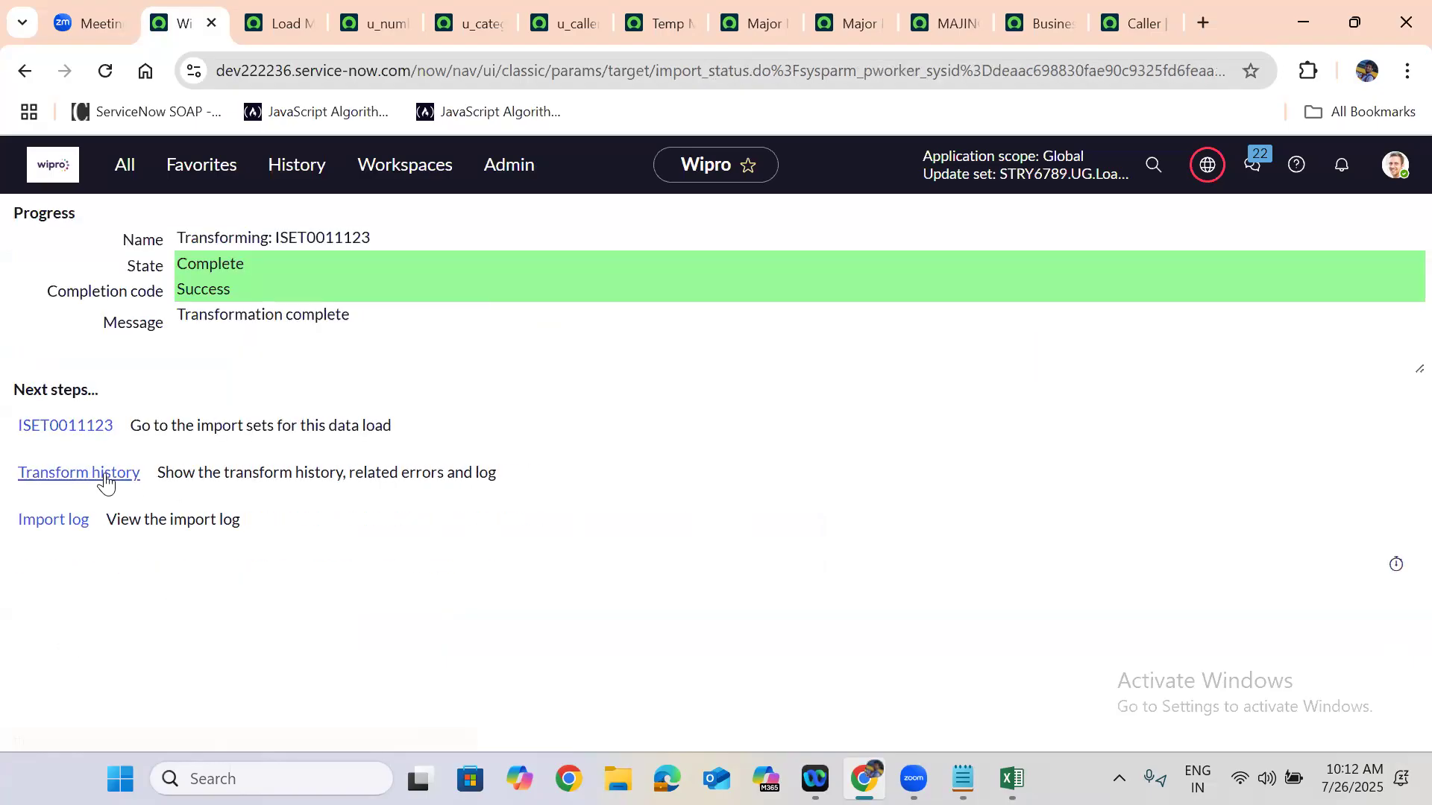
left_click(106, 483)
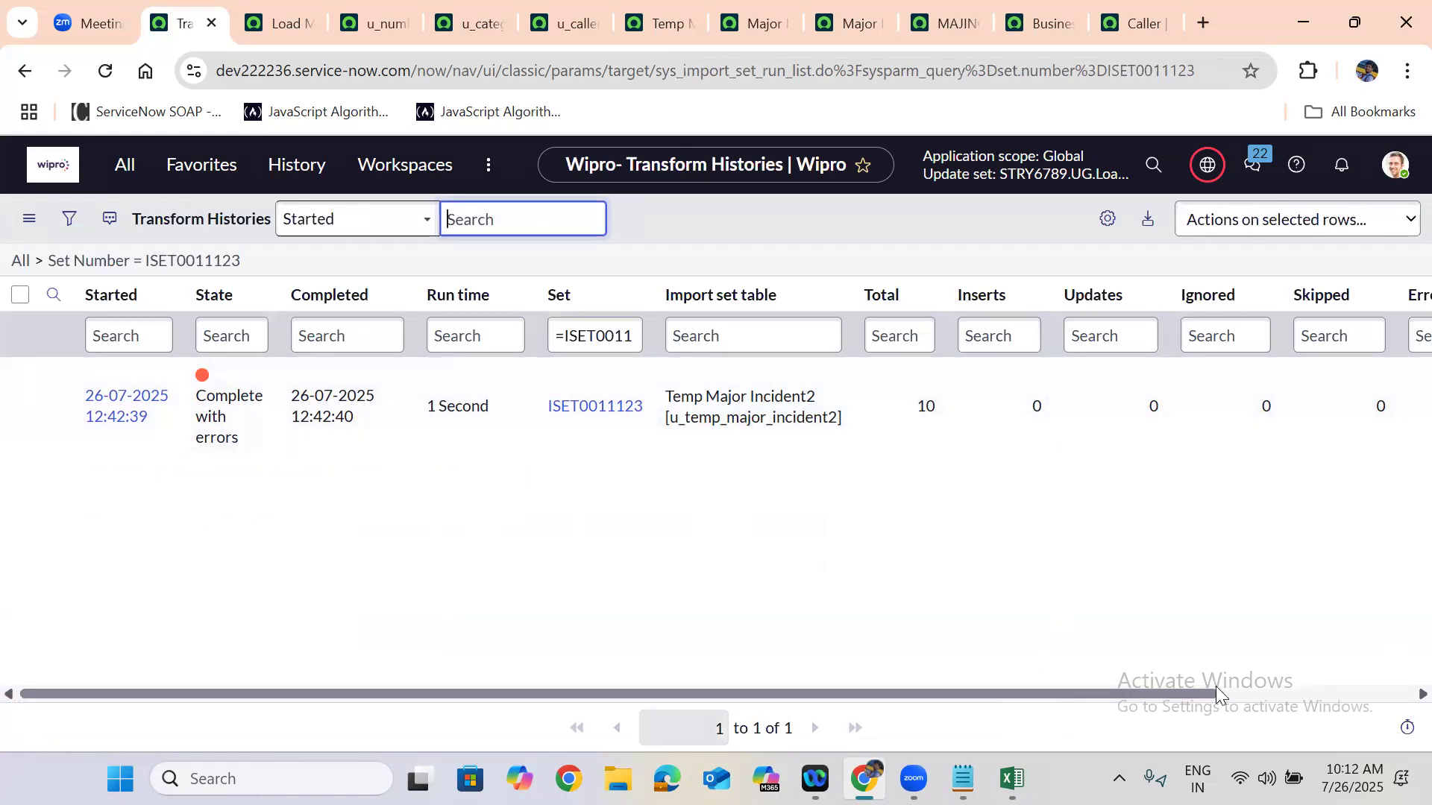
Open import set ISET0011123 and review its 10 'u_configuration_item is mandatory' row errors
right_click(1245, 686)
left_click(1246, 686)
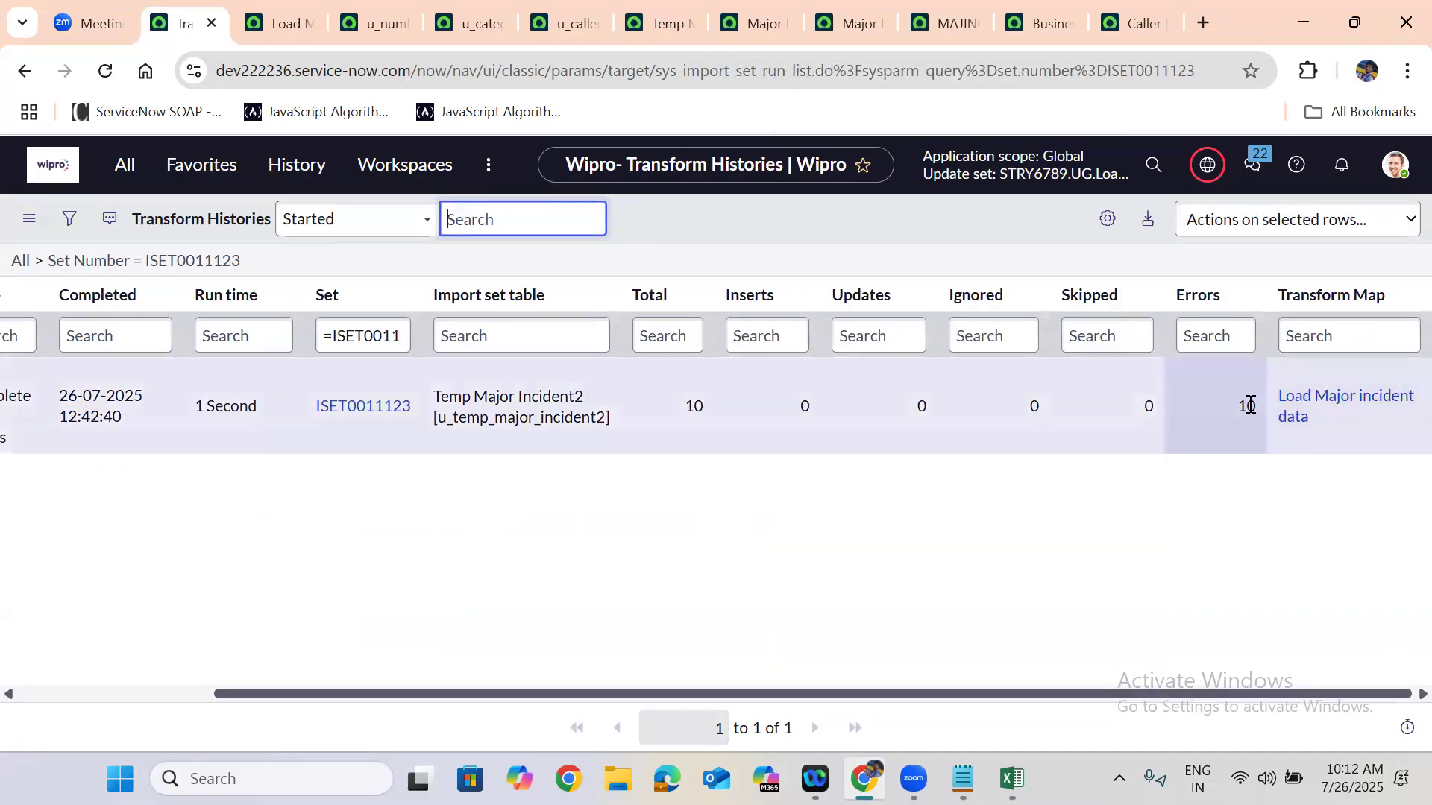
left_click(100, 695)
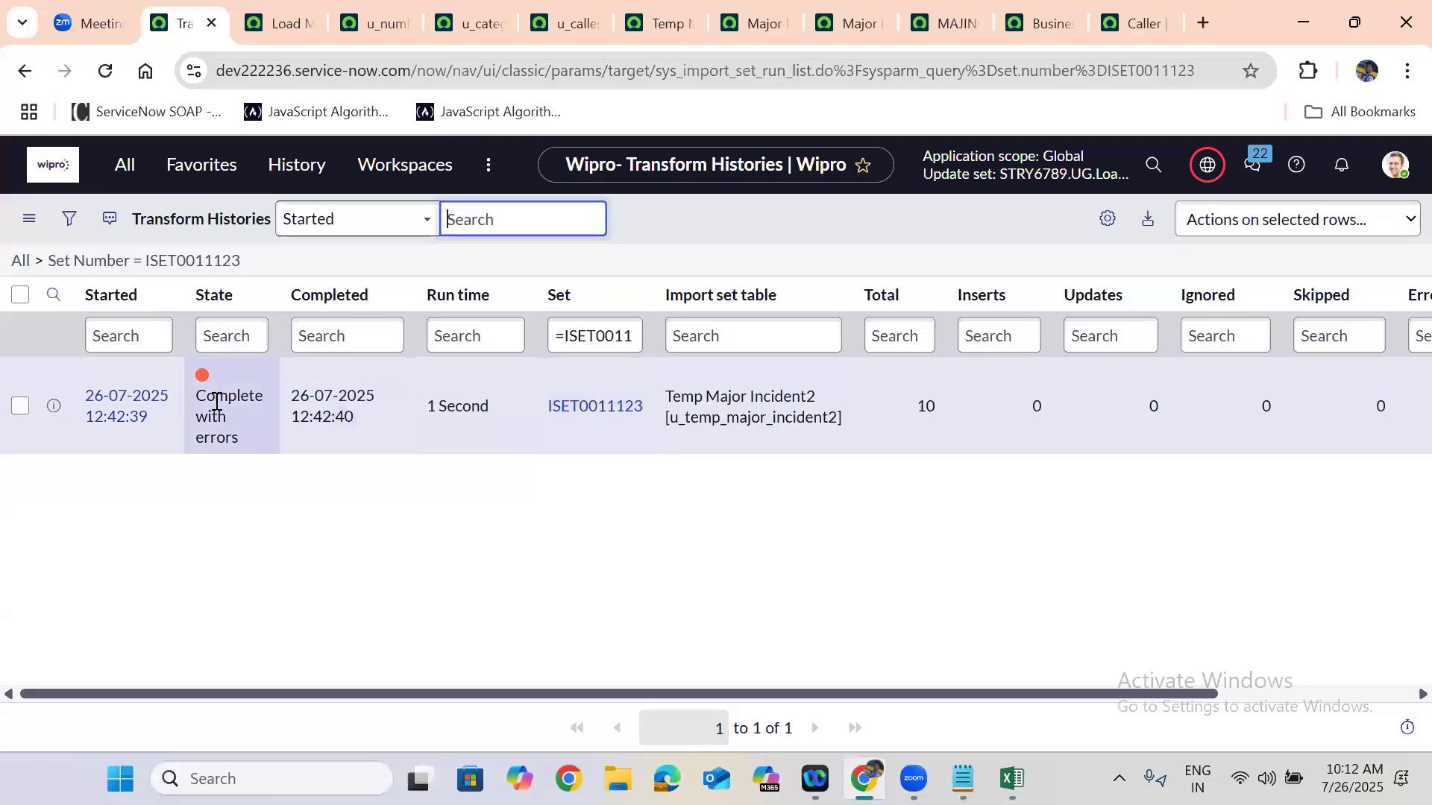
left_click(605, 409)
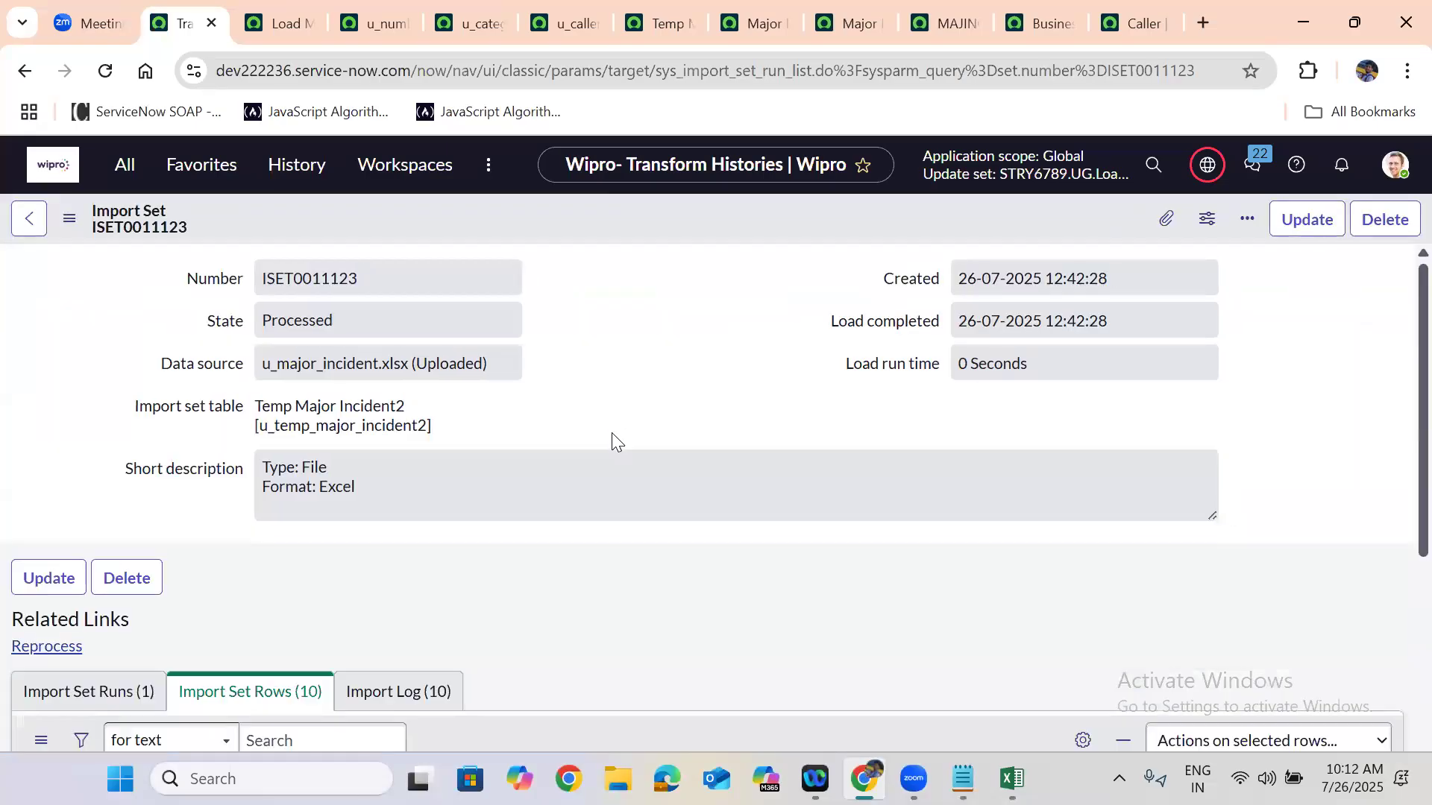
scroll(612, 432, "down", 5)
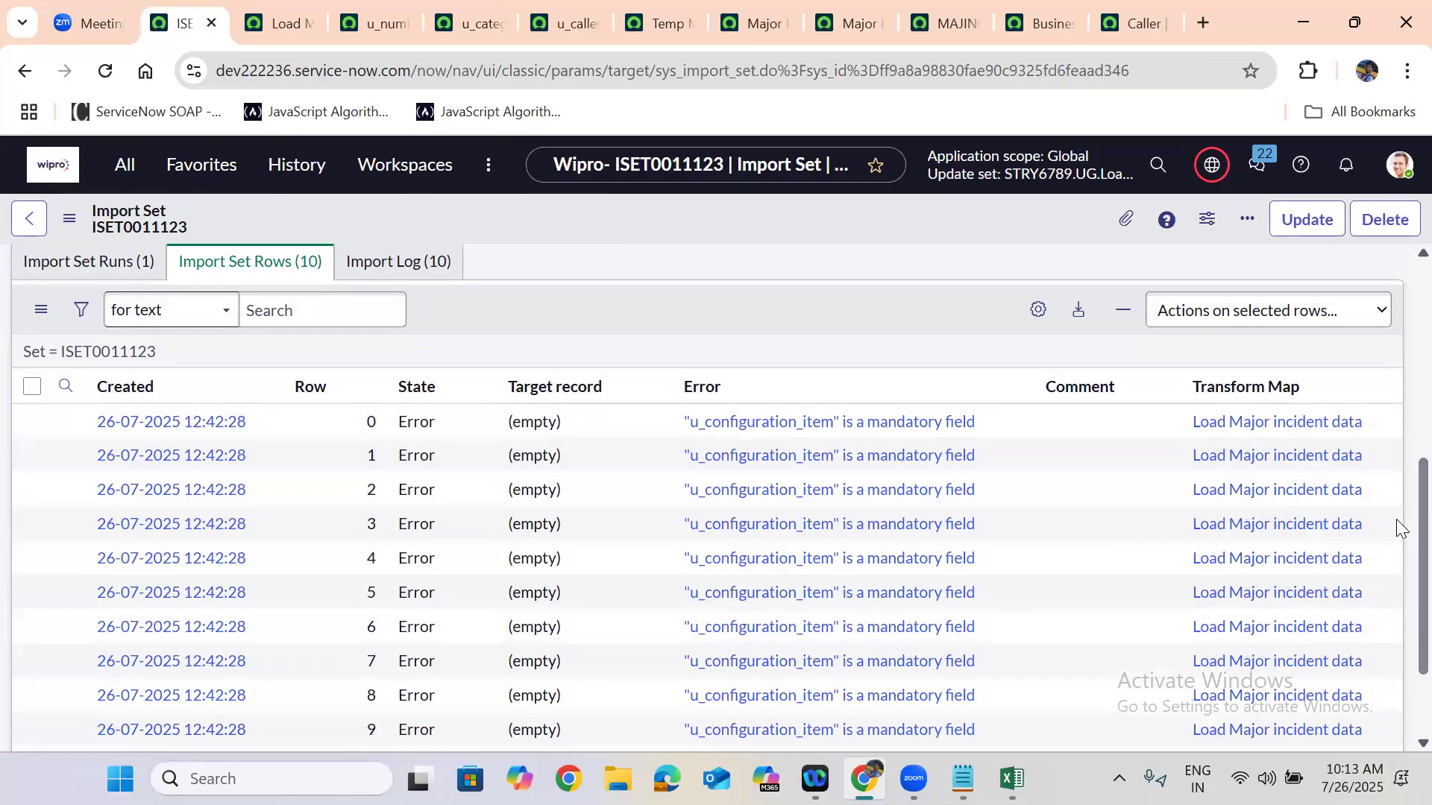
scroll(1396, 519, "down", 3)
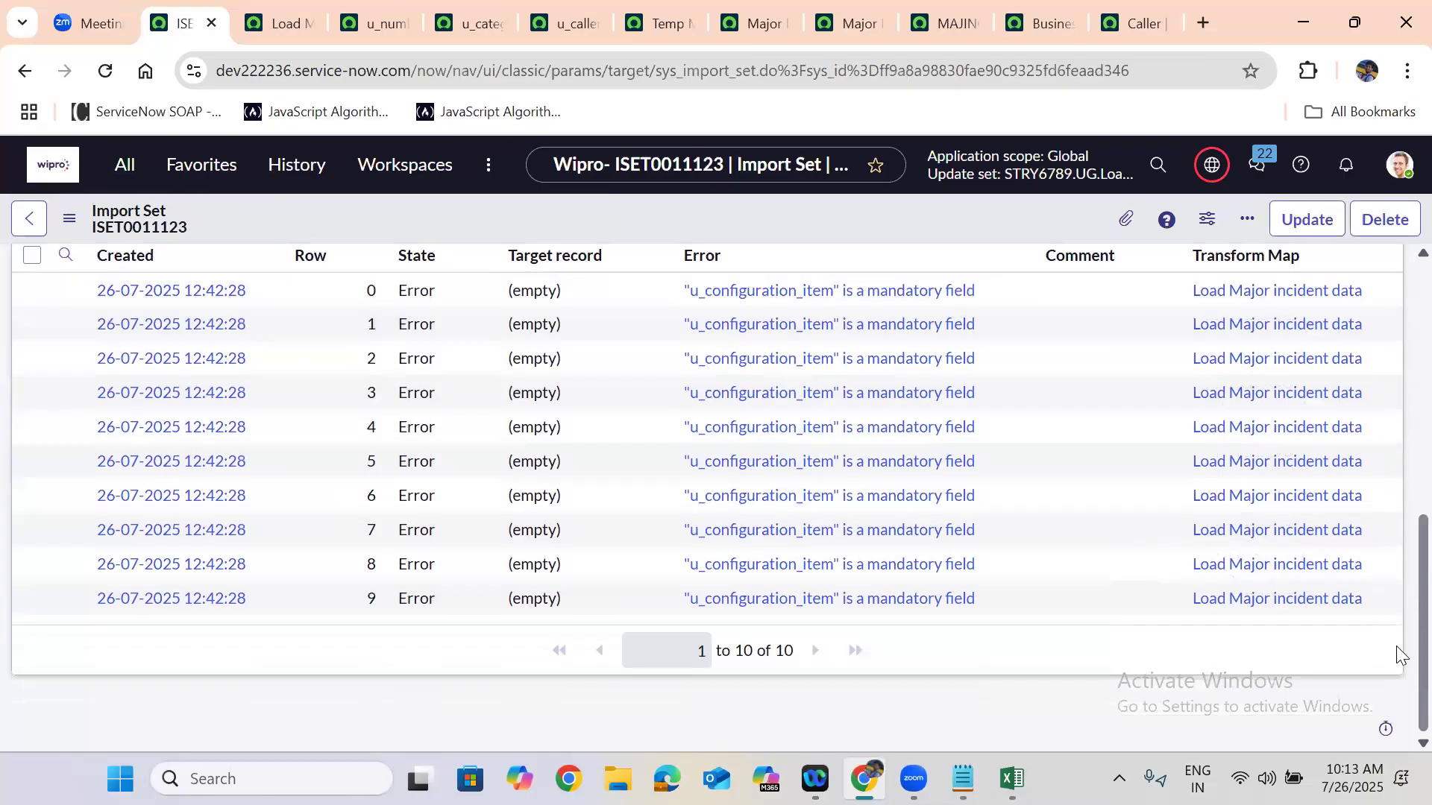
scroll(1396, 645, "up", 8)
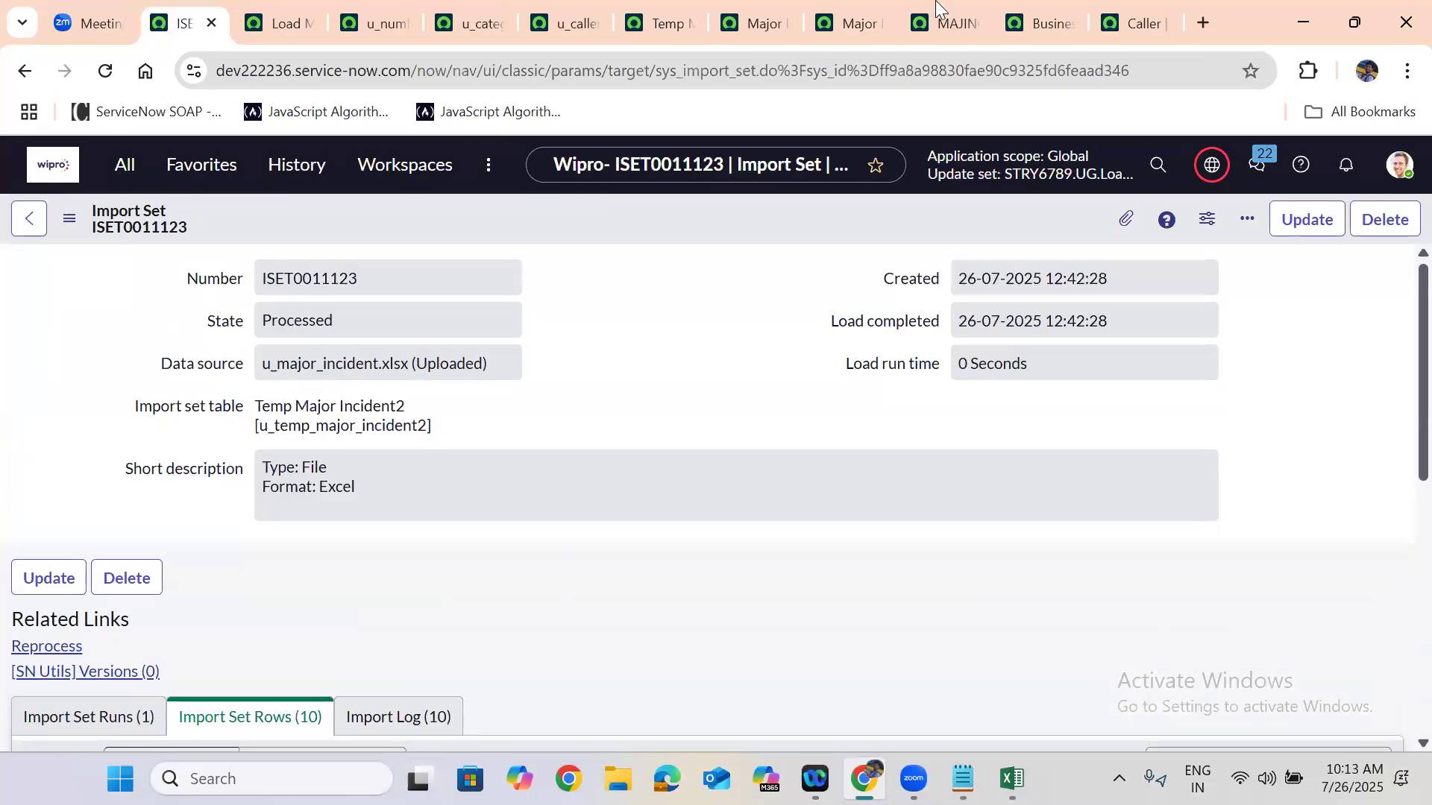
Set Enforce mandatory fields to No on Load Major incident data and save the map
left_click(938, 12)
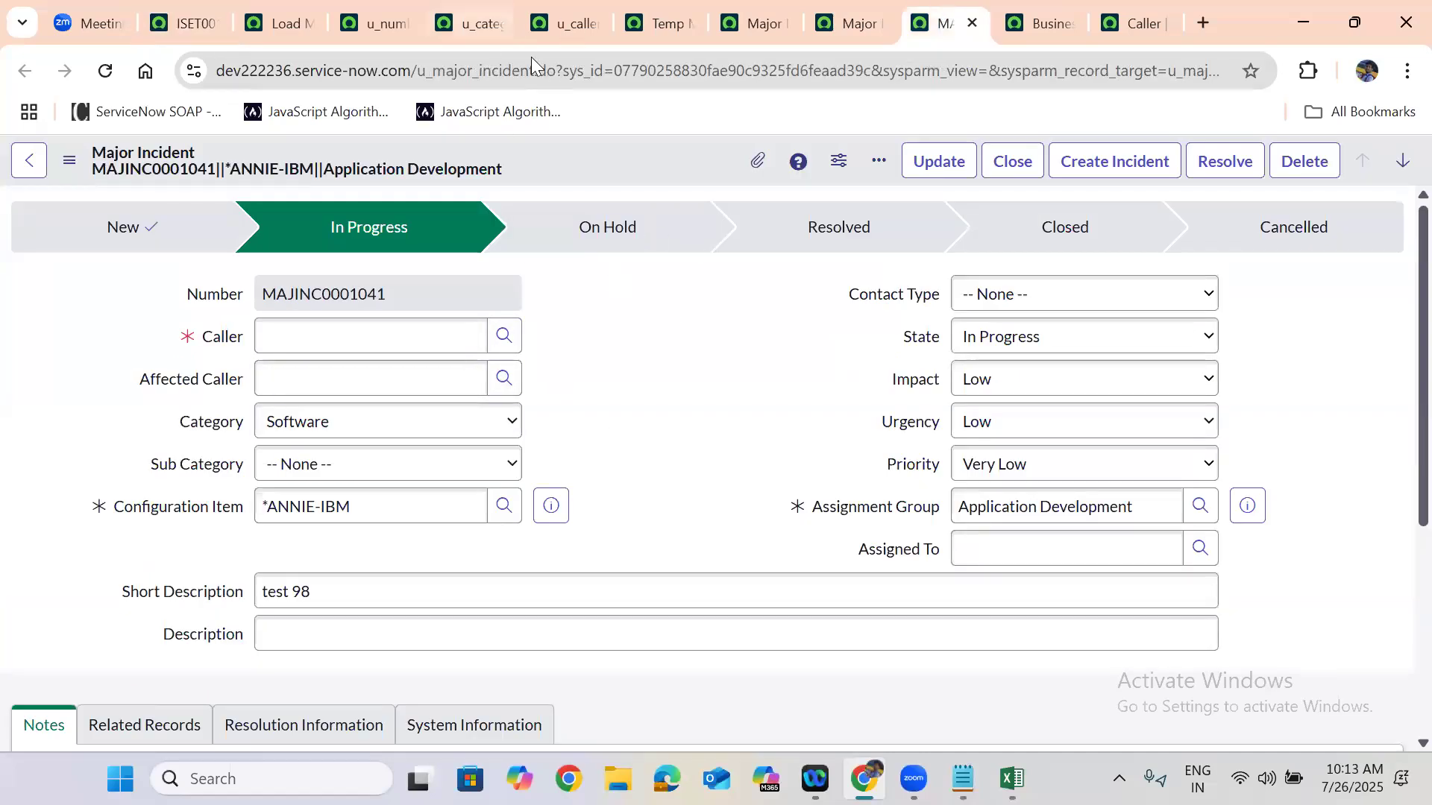
left_click(299, 10)
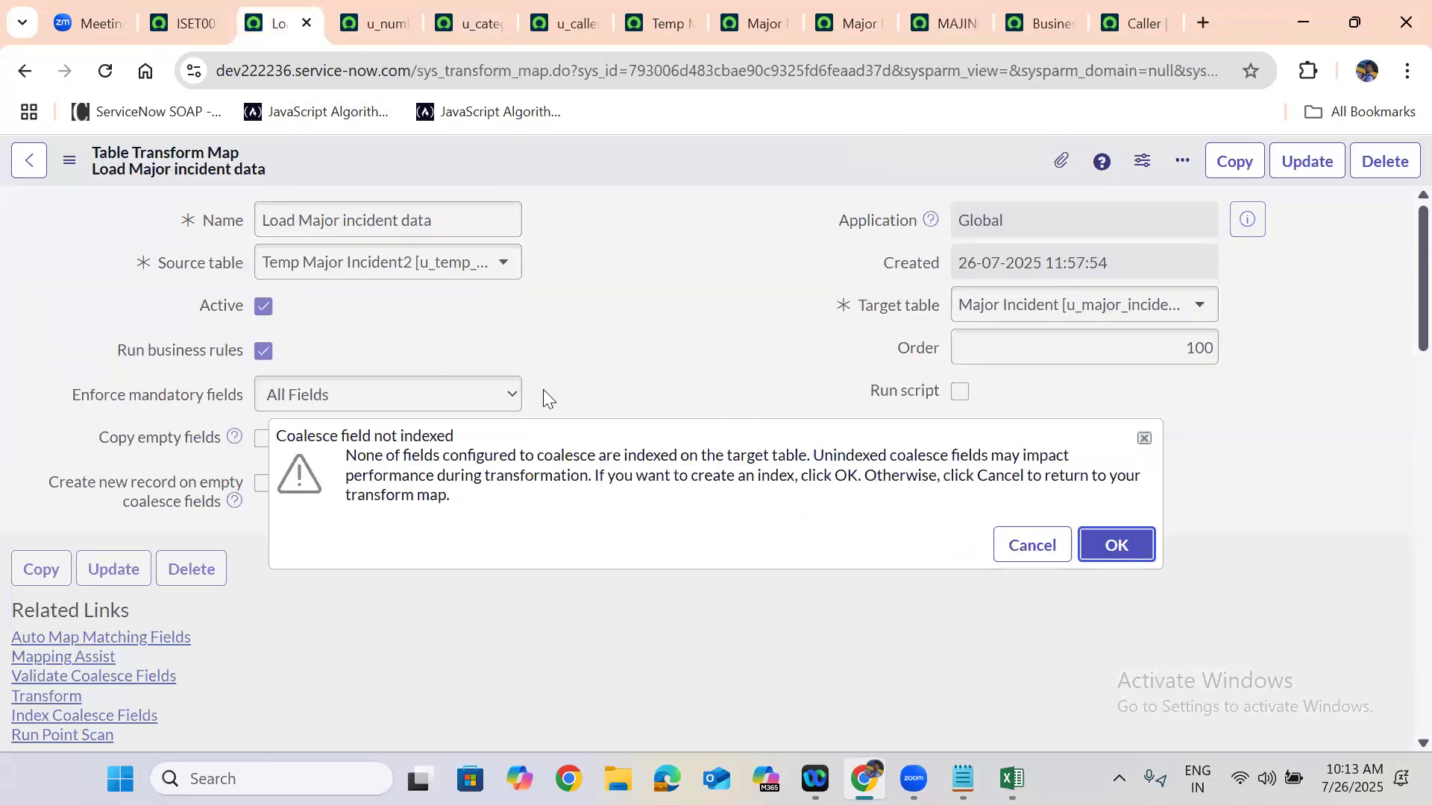
left_click(1145, 439)
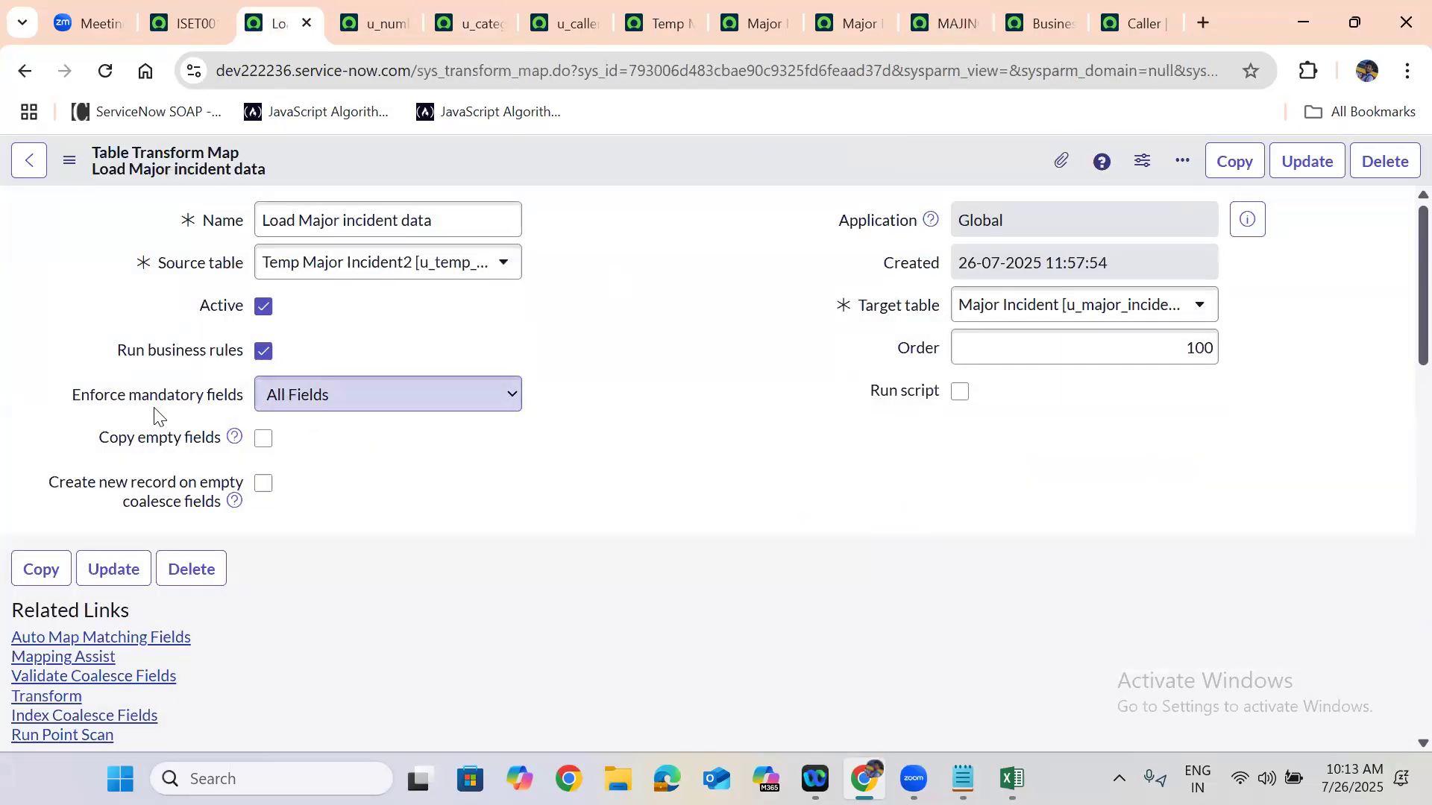
left_click(400, 400)
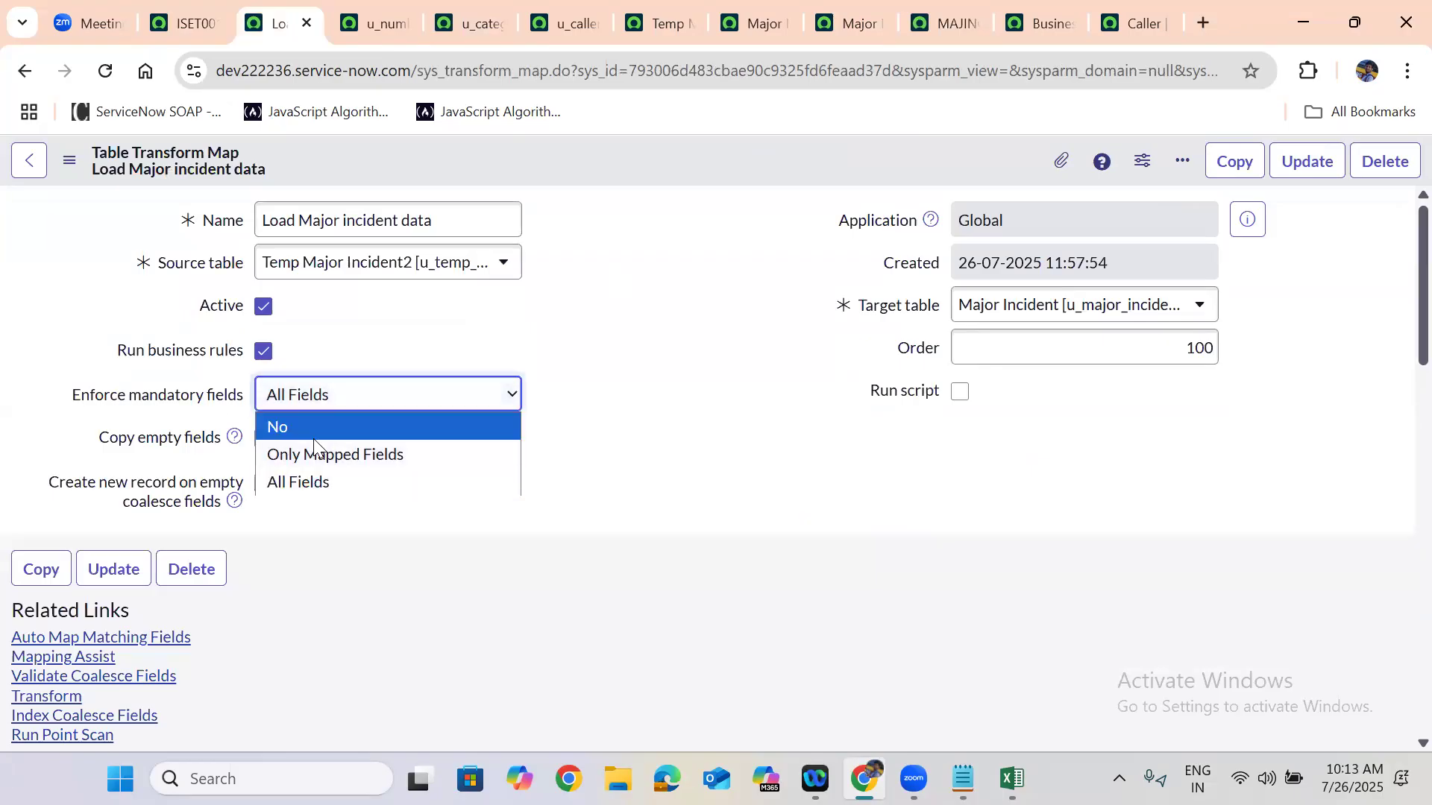
left_click(313, 436)
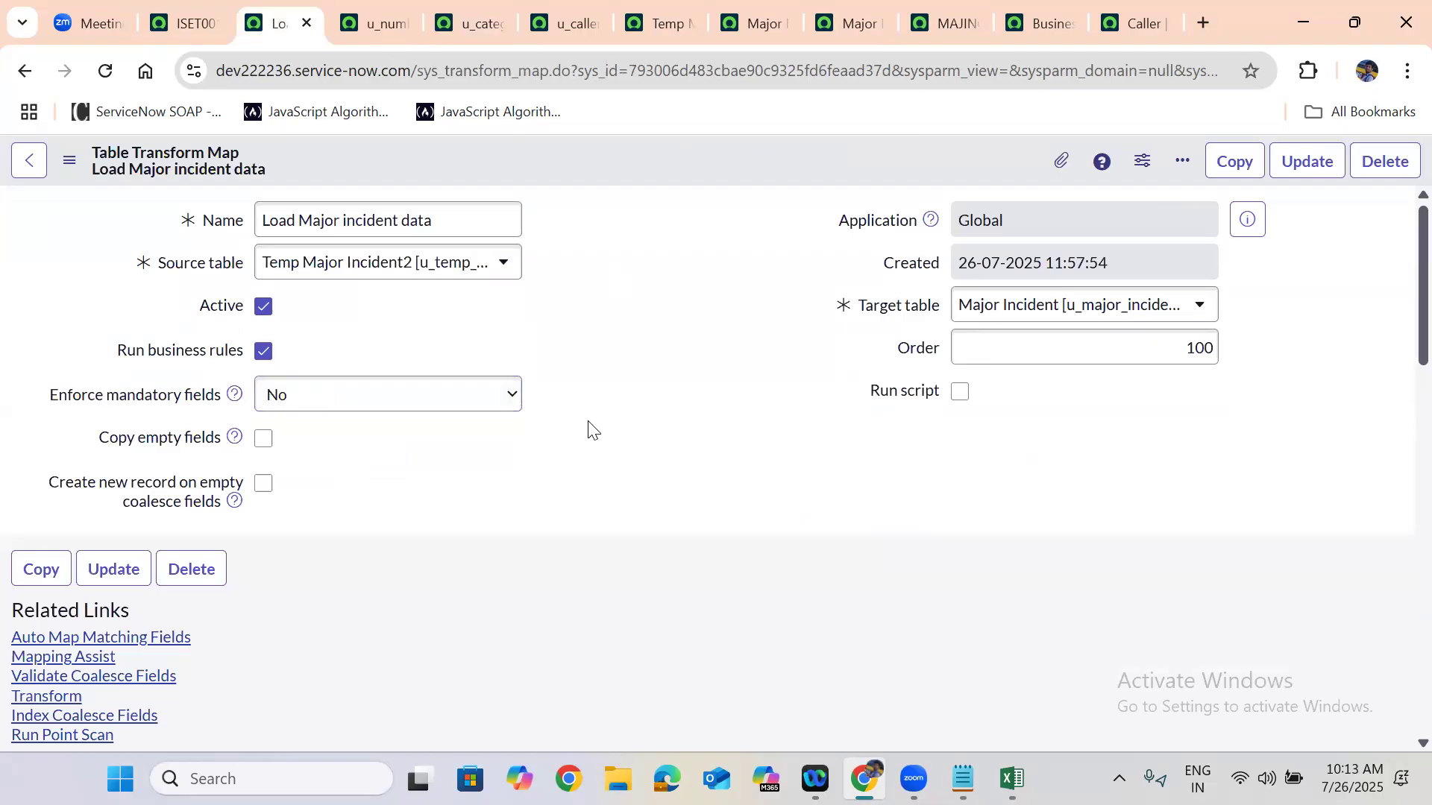
right_click(601, 155)
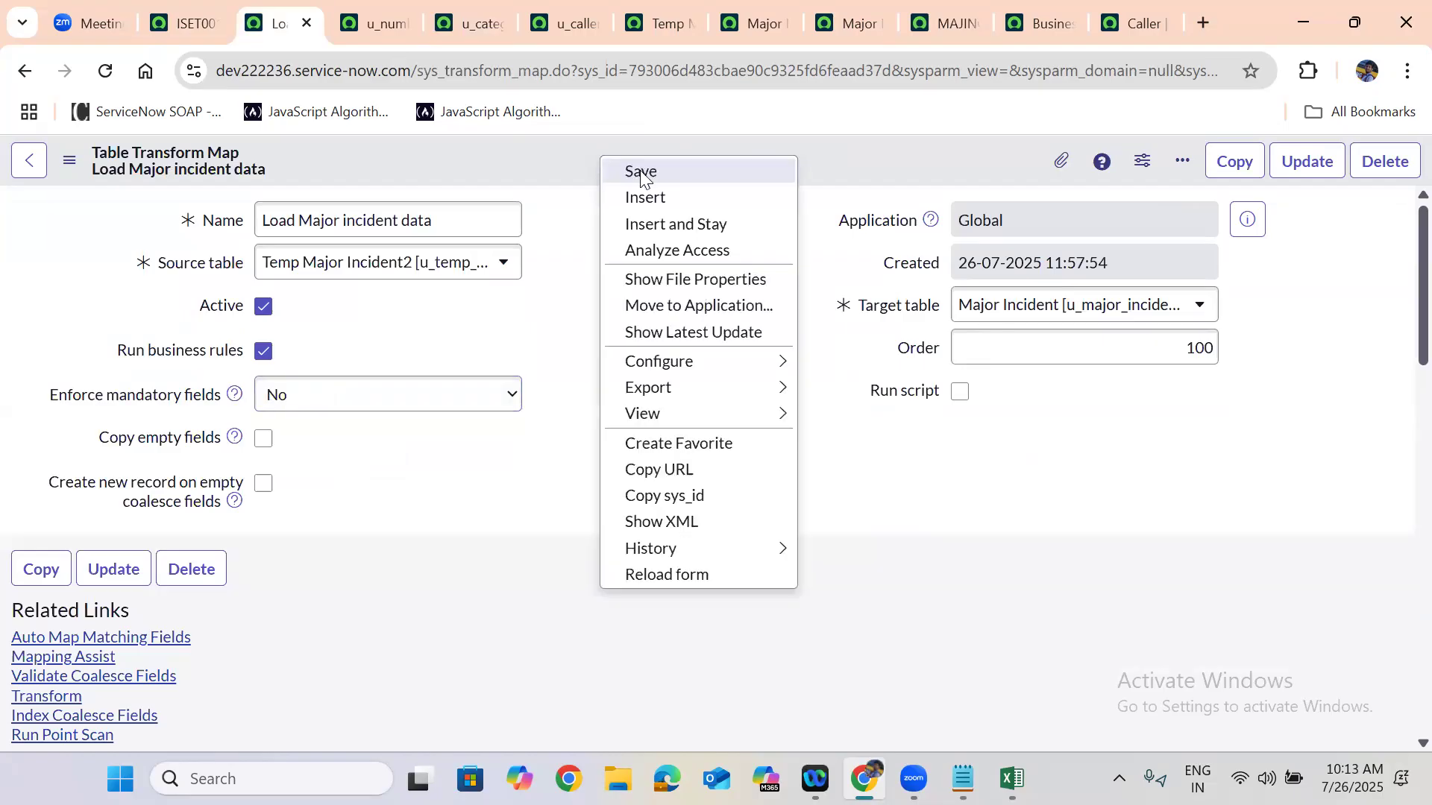
left_click(640, 172)
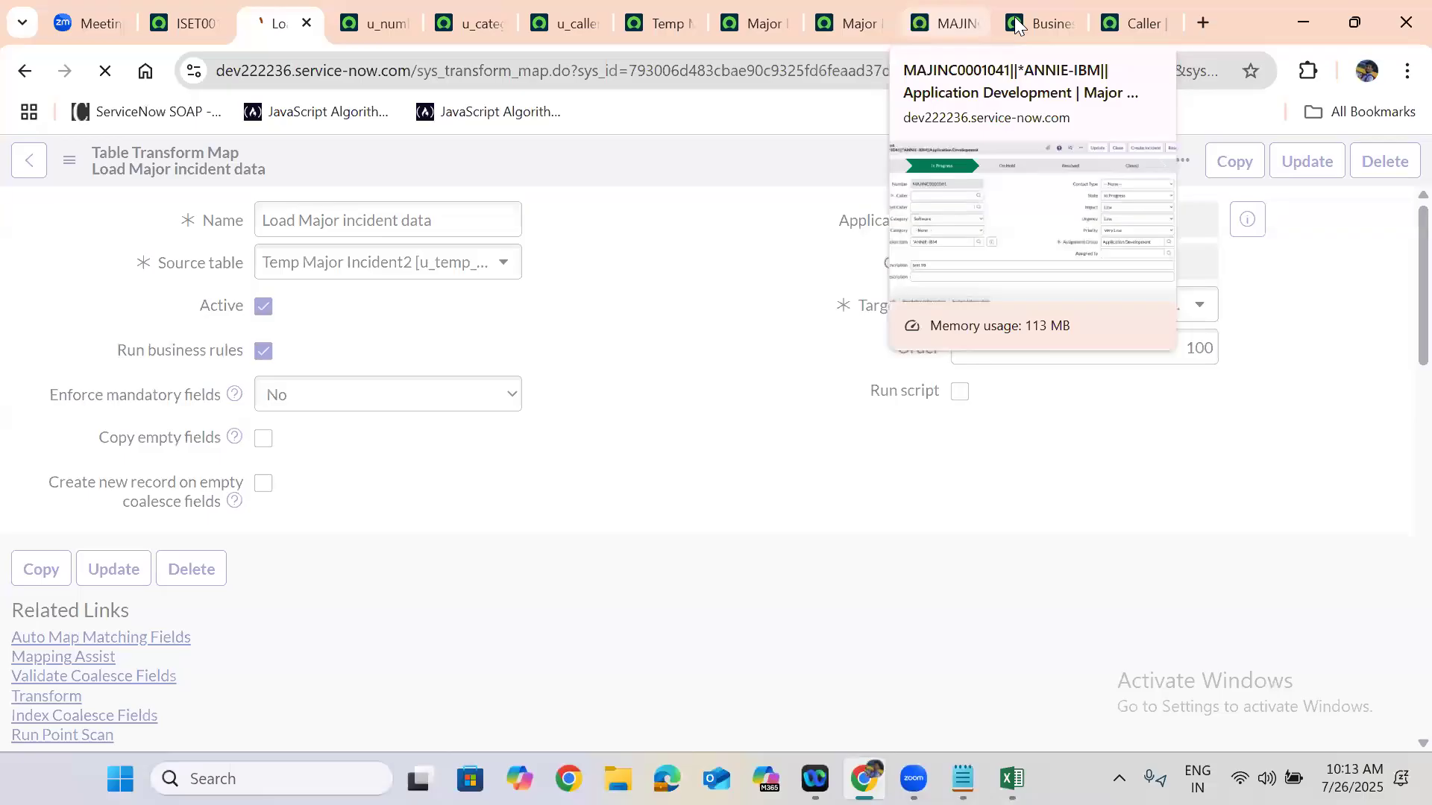
left_click(965, 10)
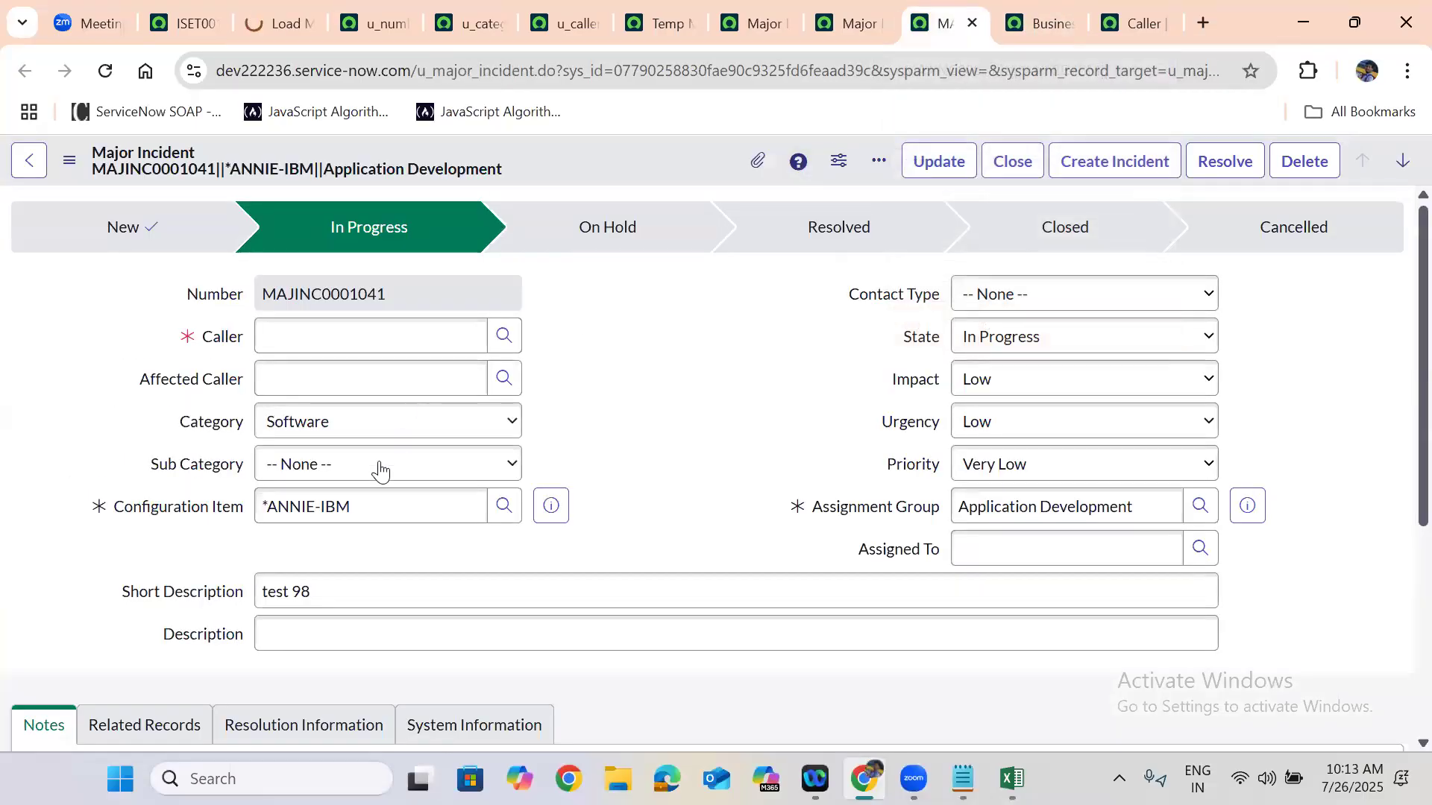
Fill K2:K11 with Configuration Item *ANNIE-IBM copied from the record
triple_click(358, 506)
key("ctrl+c")
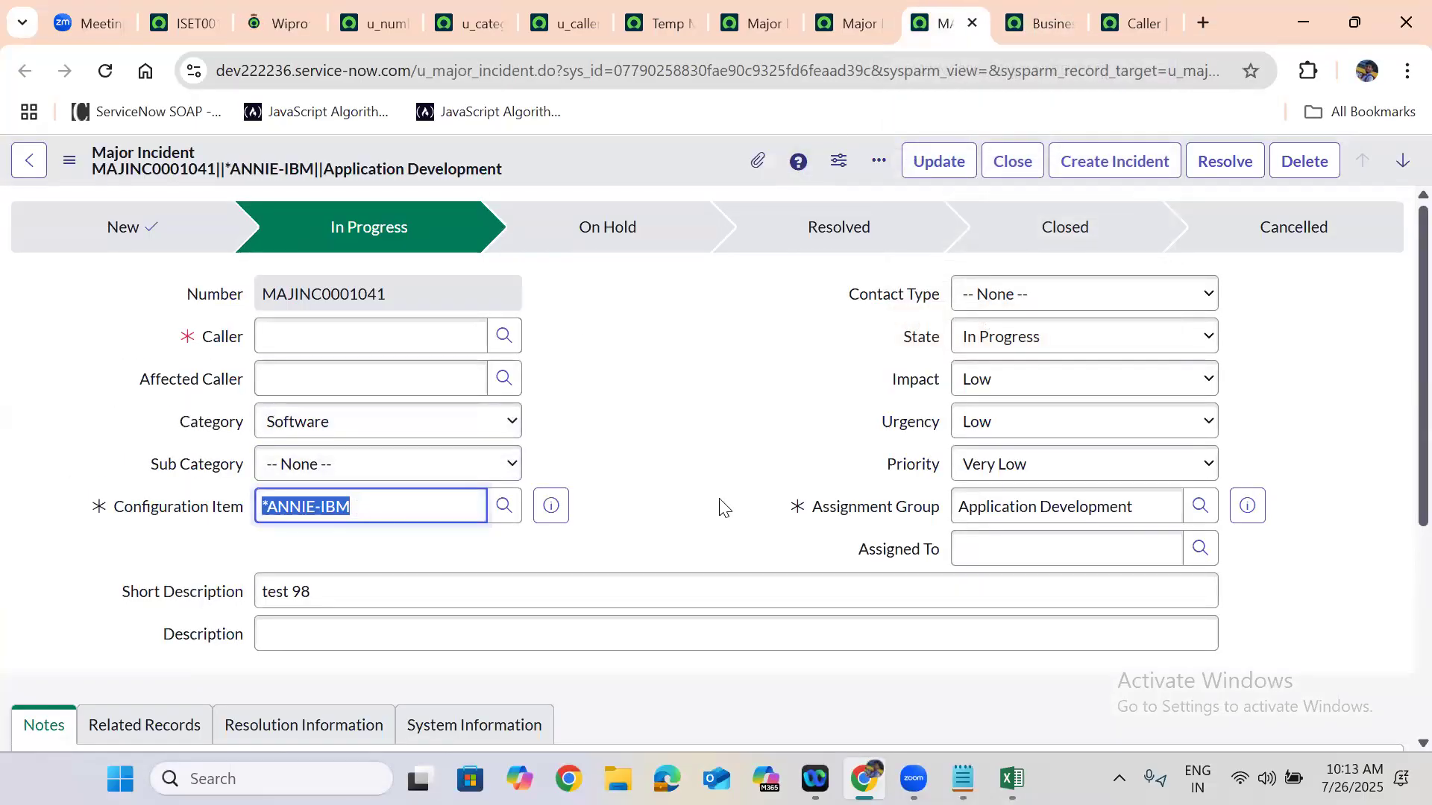
mouse_move(1012, 778)
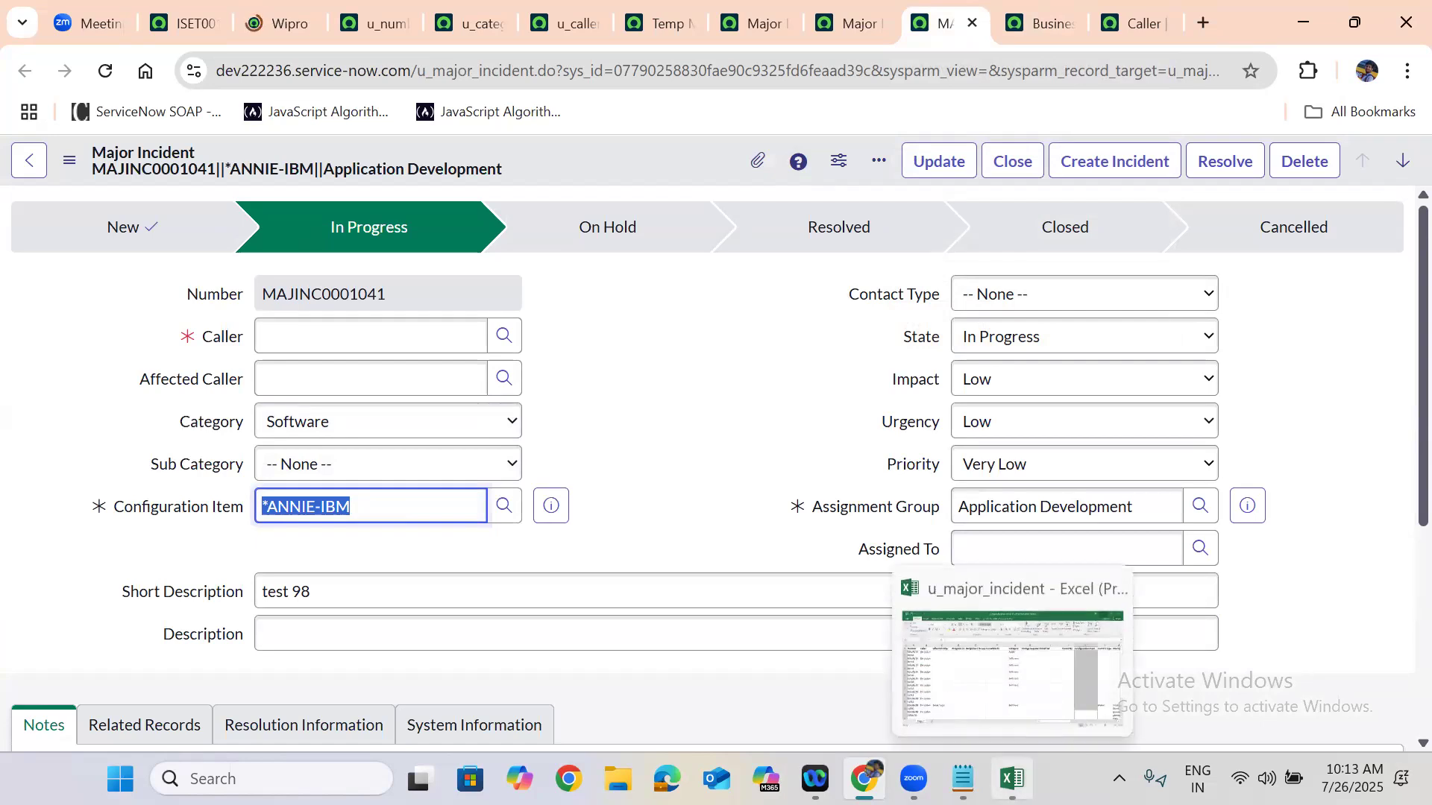
left_click(1013, 674)
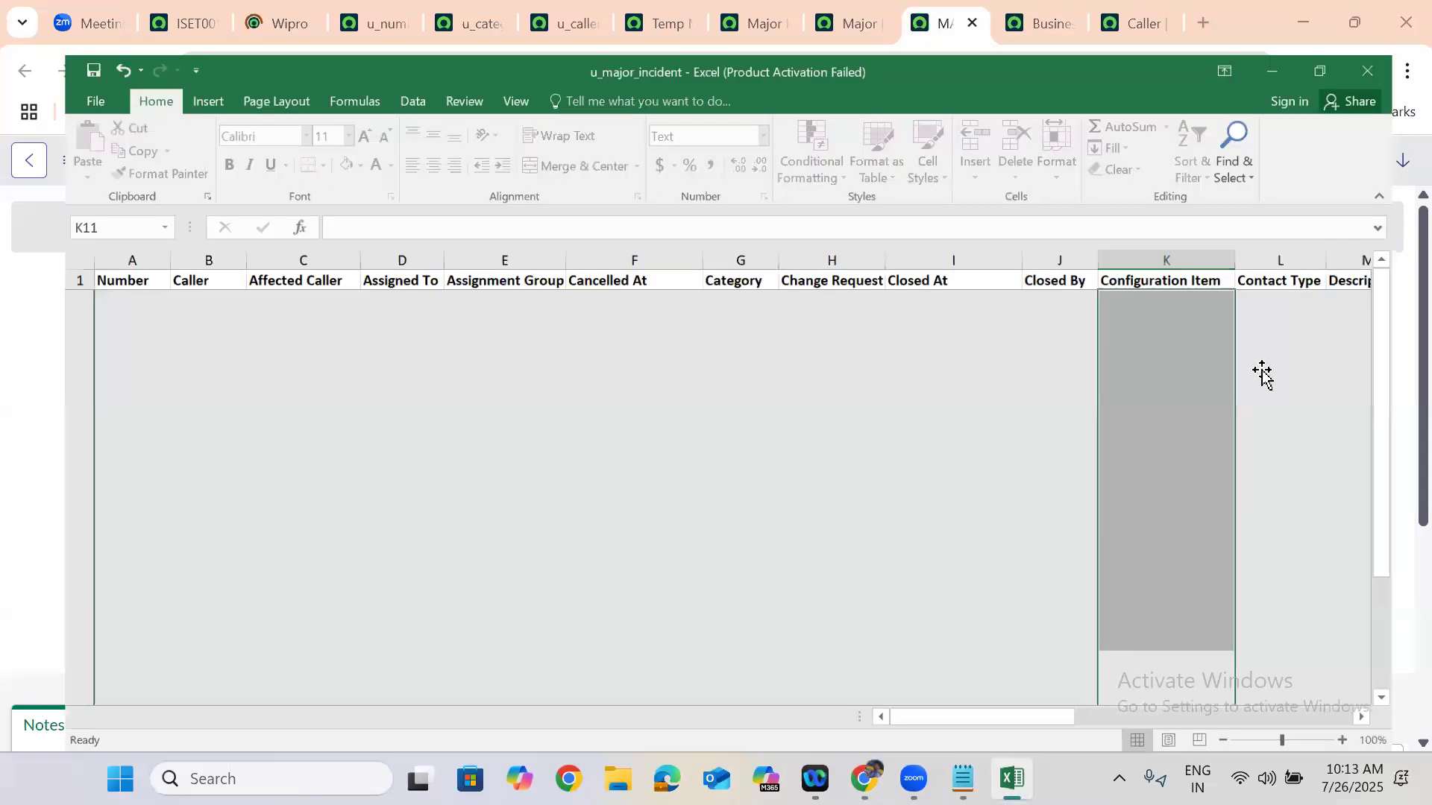
left_click(1182, 280)
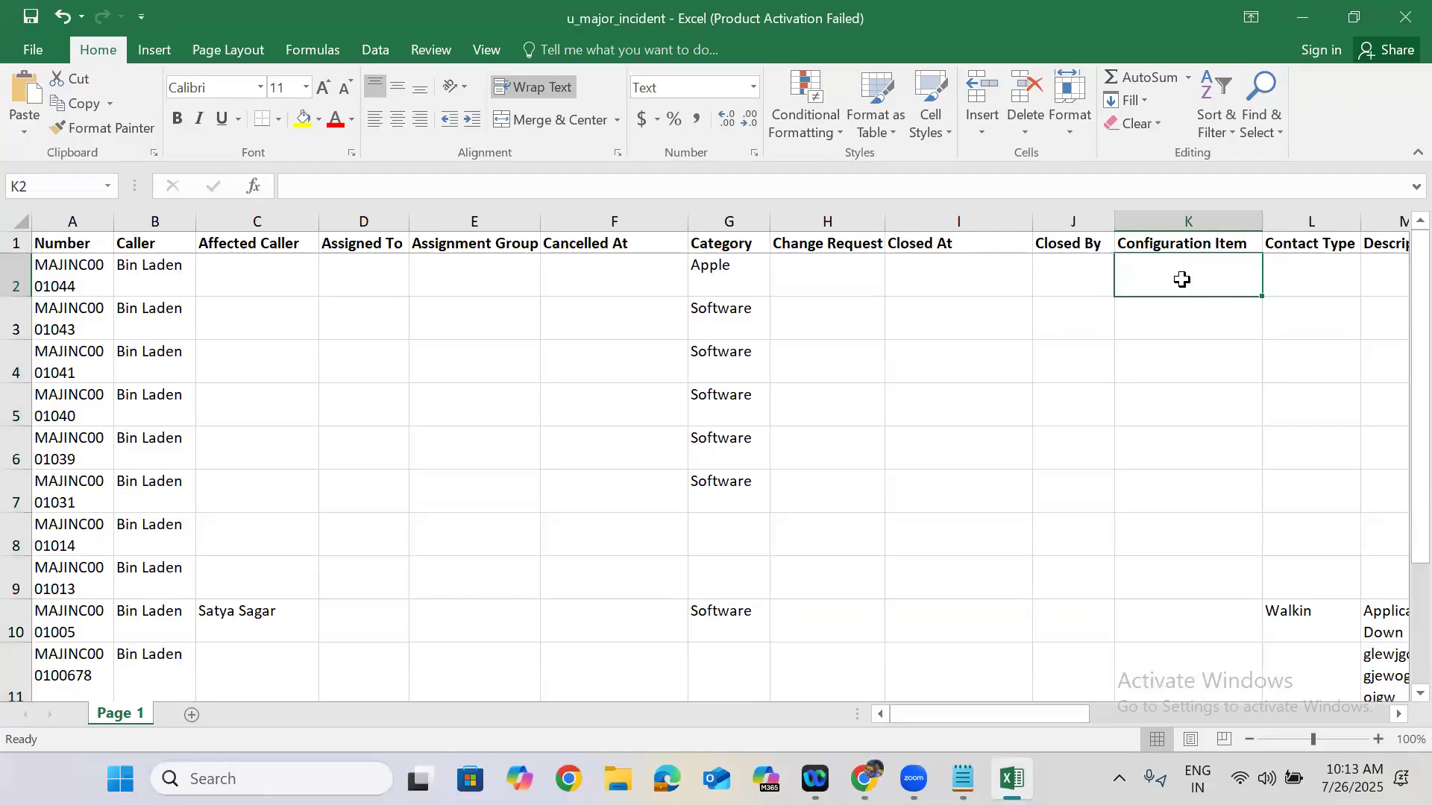
key("ctrl+v")
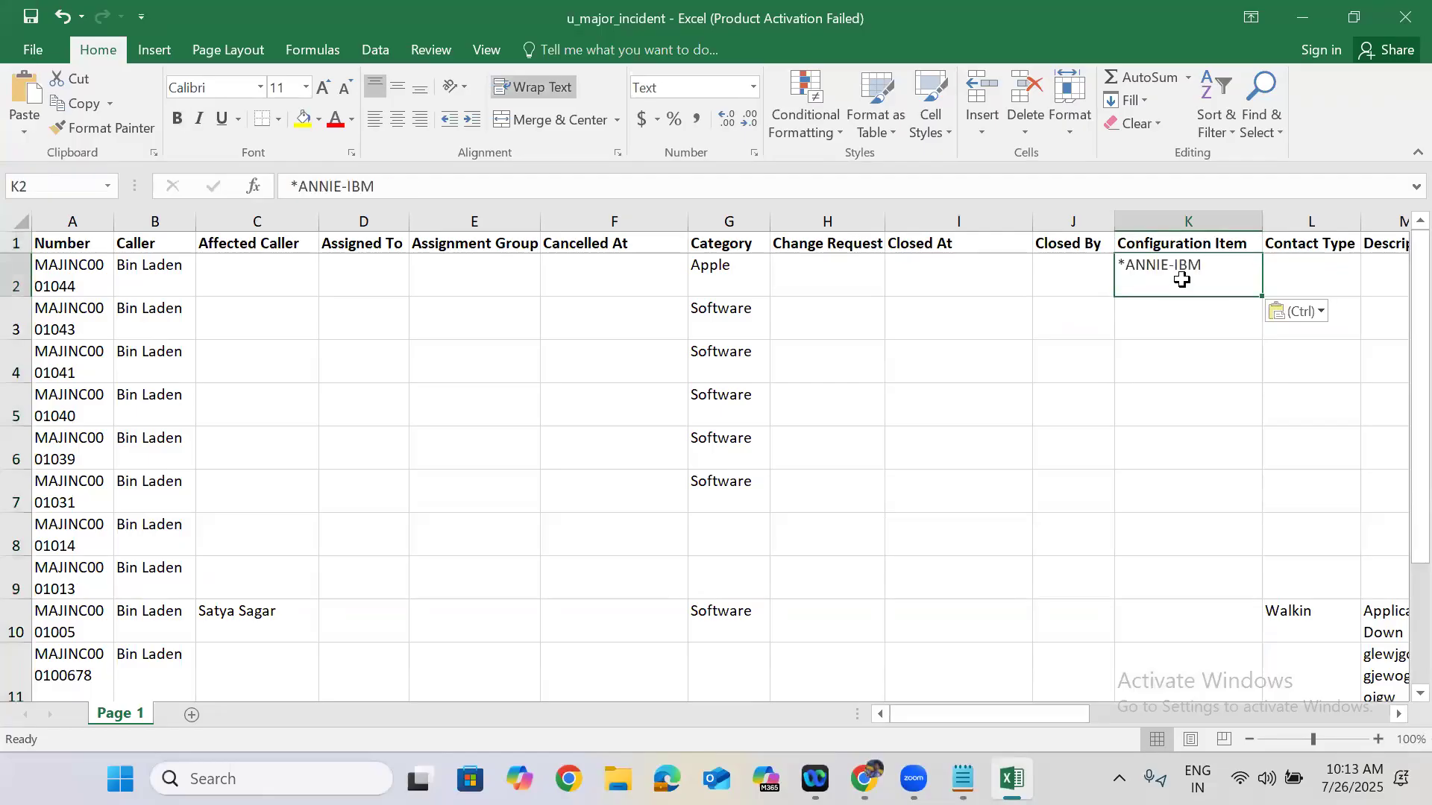
mouse_move(1260, 298)
left_mouse_down()
mouse_move(1260, 720)
mouse_move(1250, 663)
left_mouse_up()
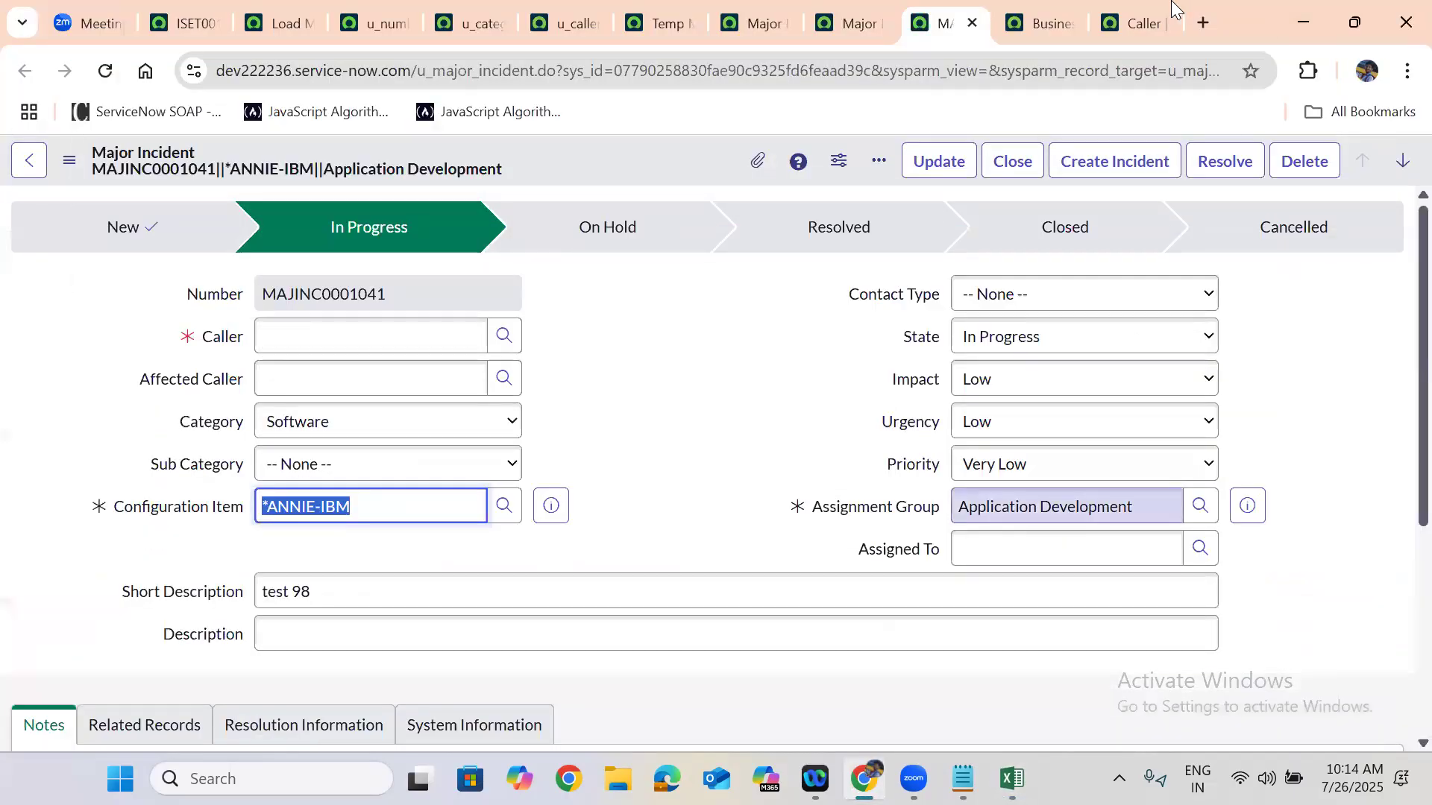
Fill E2:E11 with Assignment Group Application Development copied from the record
left_click(1016, 511)
key("ctrl+c")
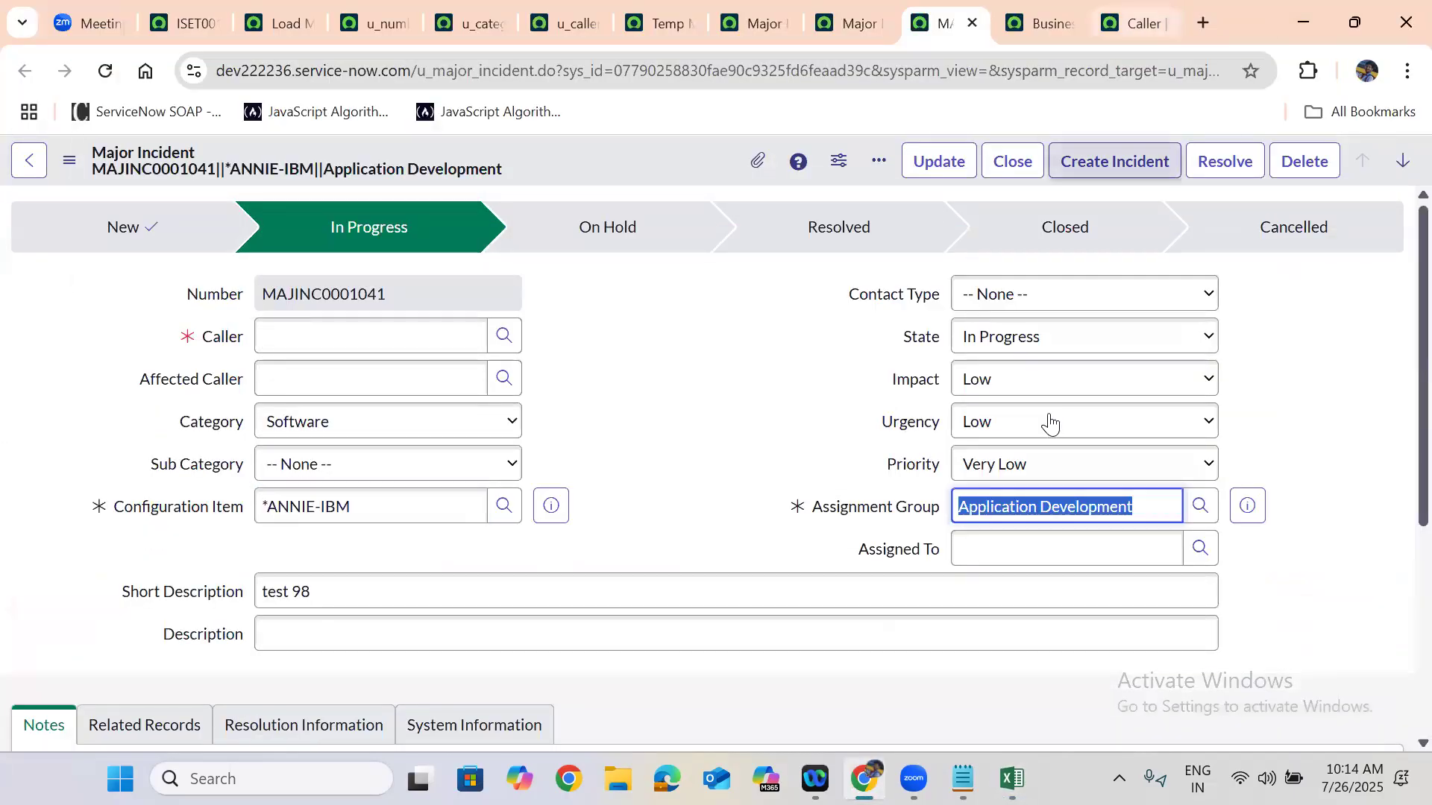
left_click(1011, 779)
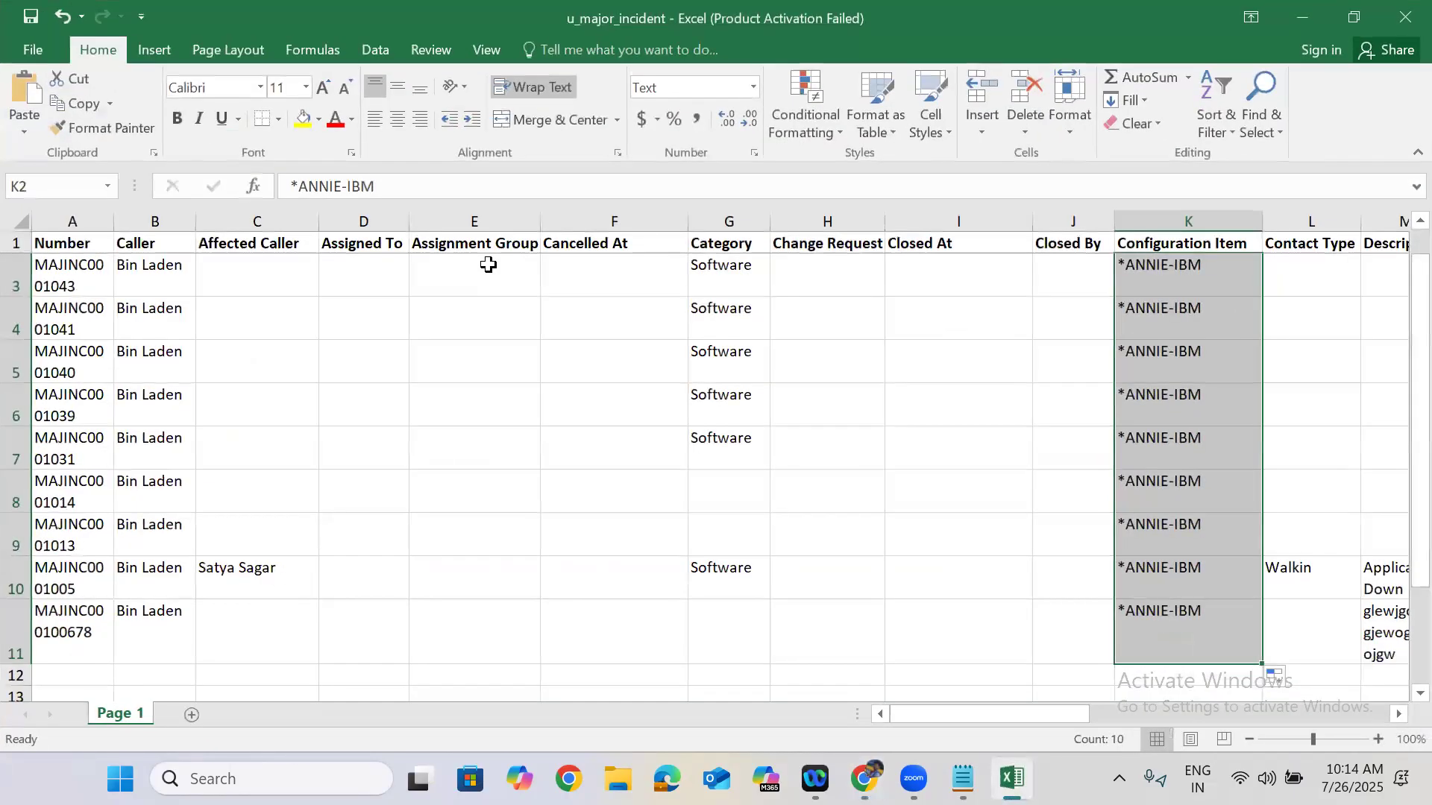
left_click(489, 265)
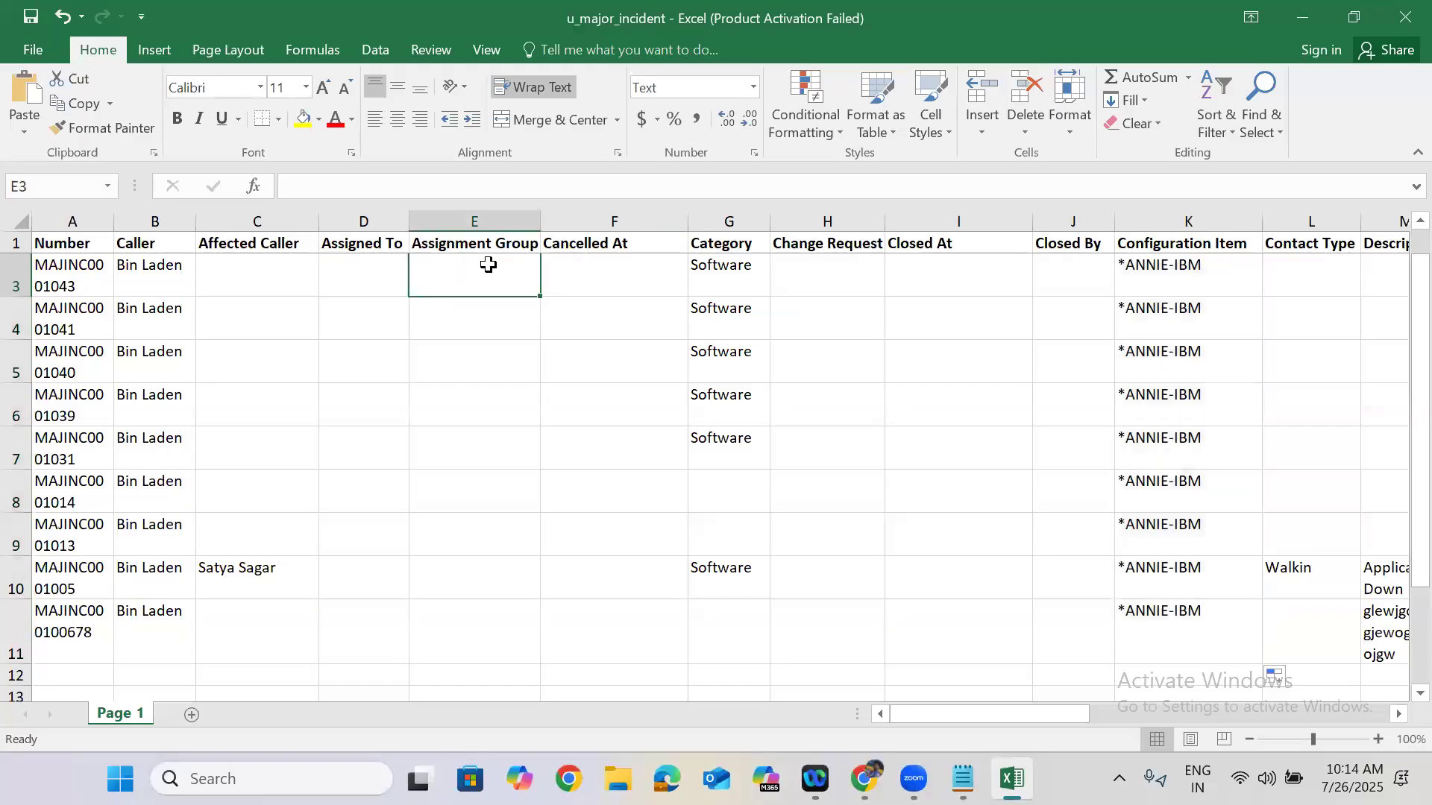
key("Up")
key("Up")
key("Down")
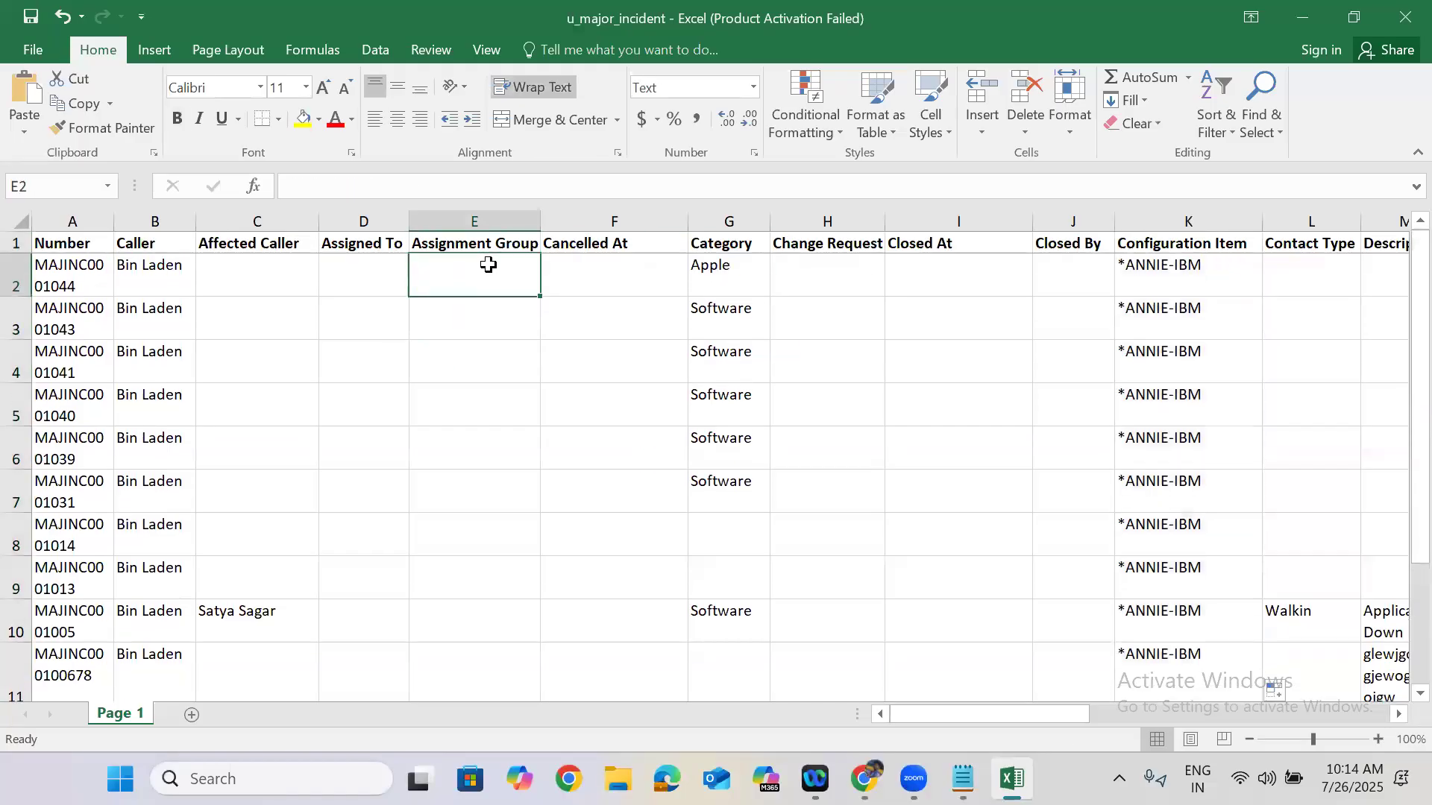
key("shift+Down")
key("shift+Down")
key("shift+Down")
key("shift+Down")
key("shift+Down")
key("shift+Down")
key("shift+Down")
key("shift+Down")
key("shift+Down")
key("shift+Down")
key("shift+Down")
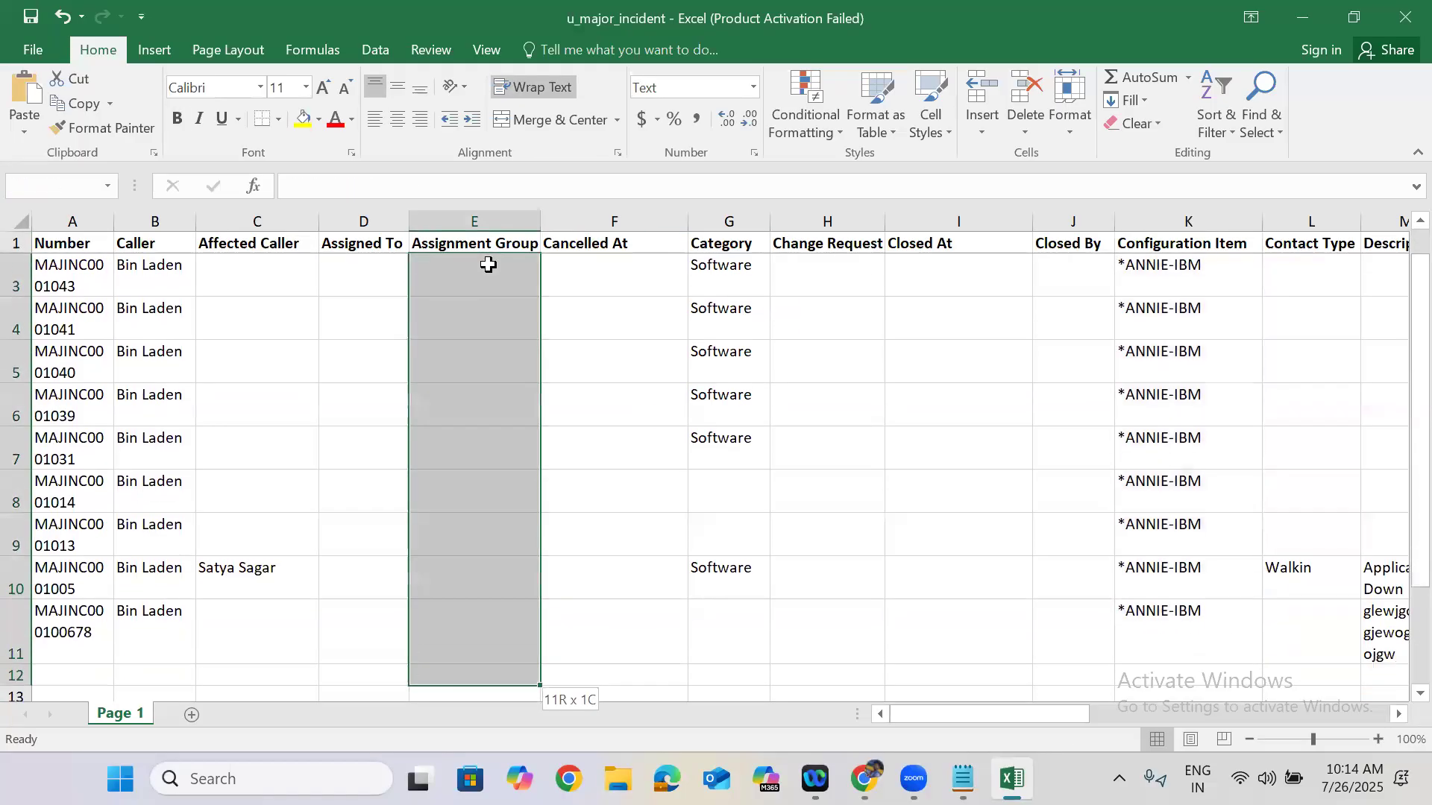
key("shift+Up")
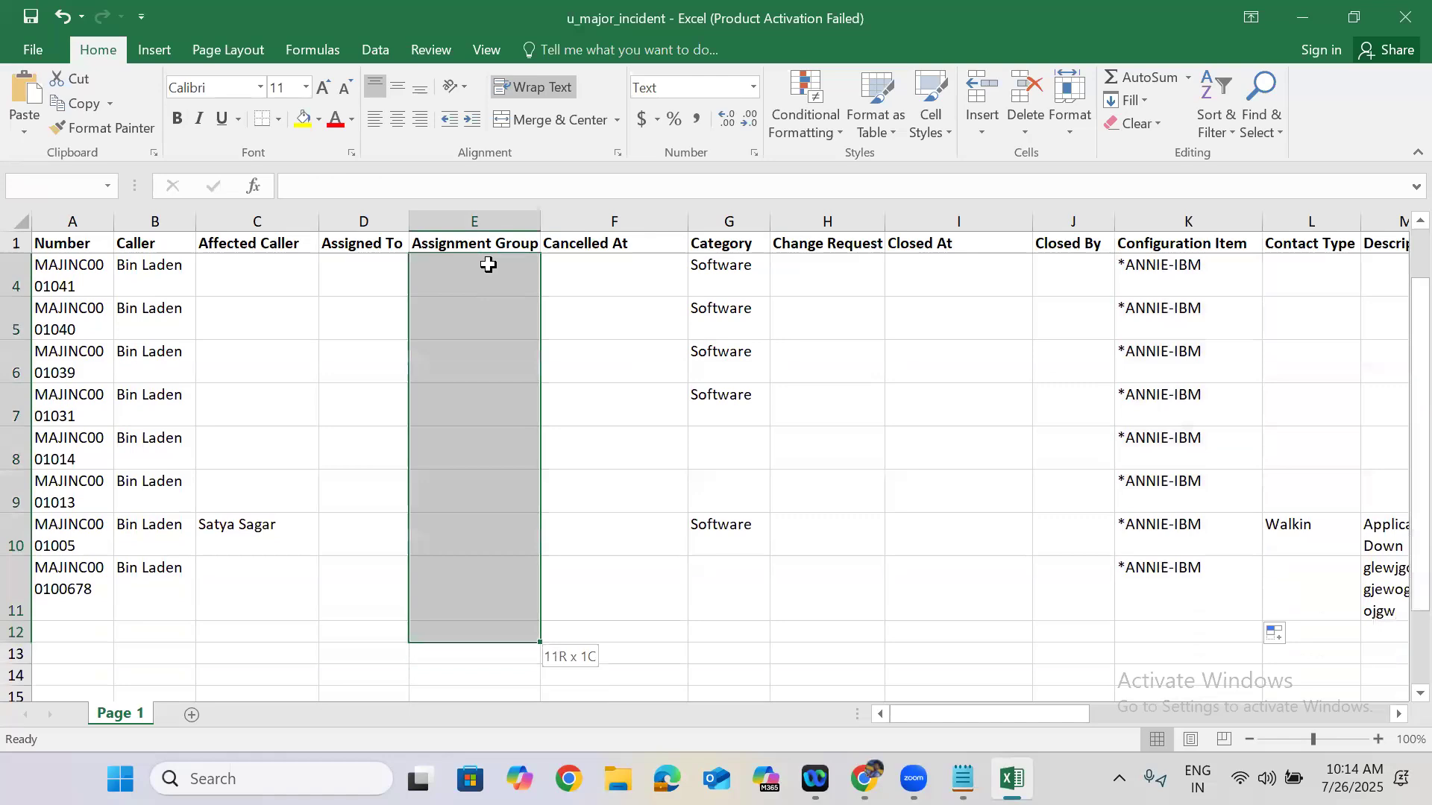
key("shift+Up")
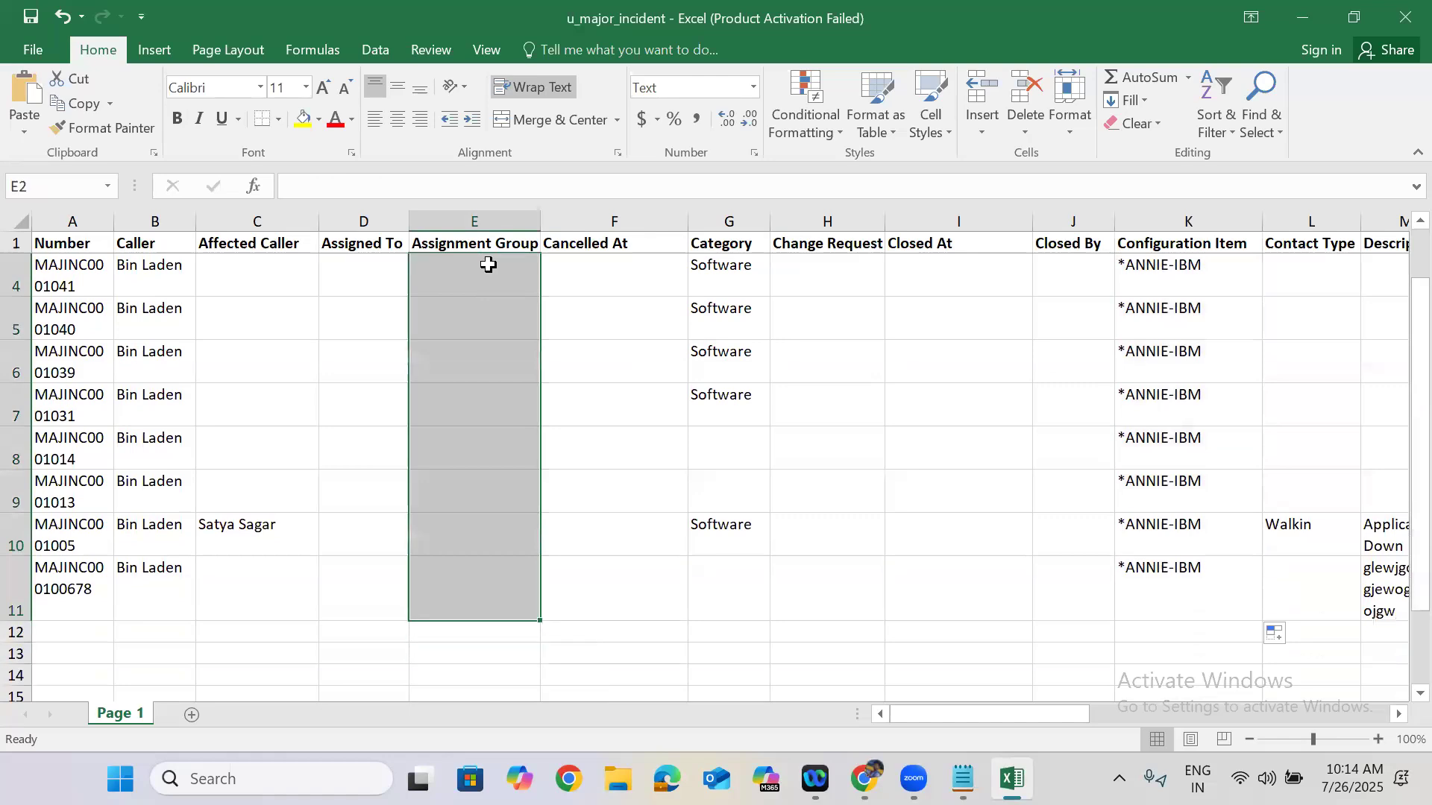
key("ctrl+v")
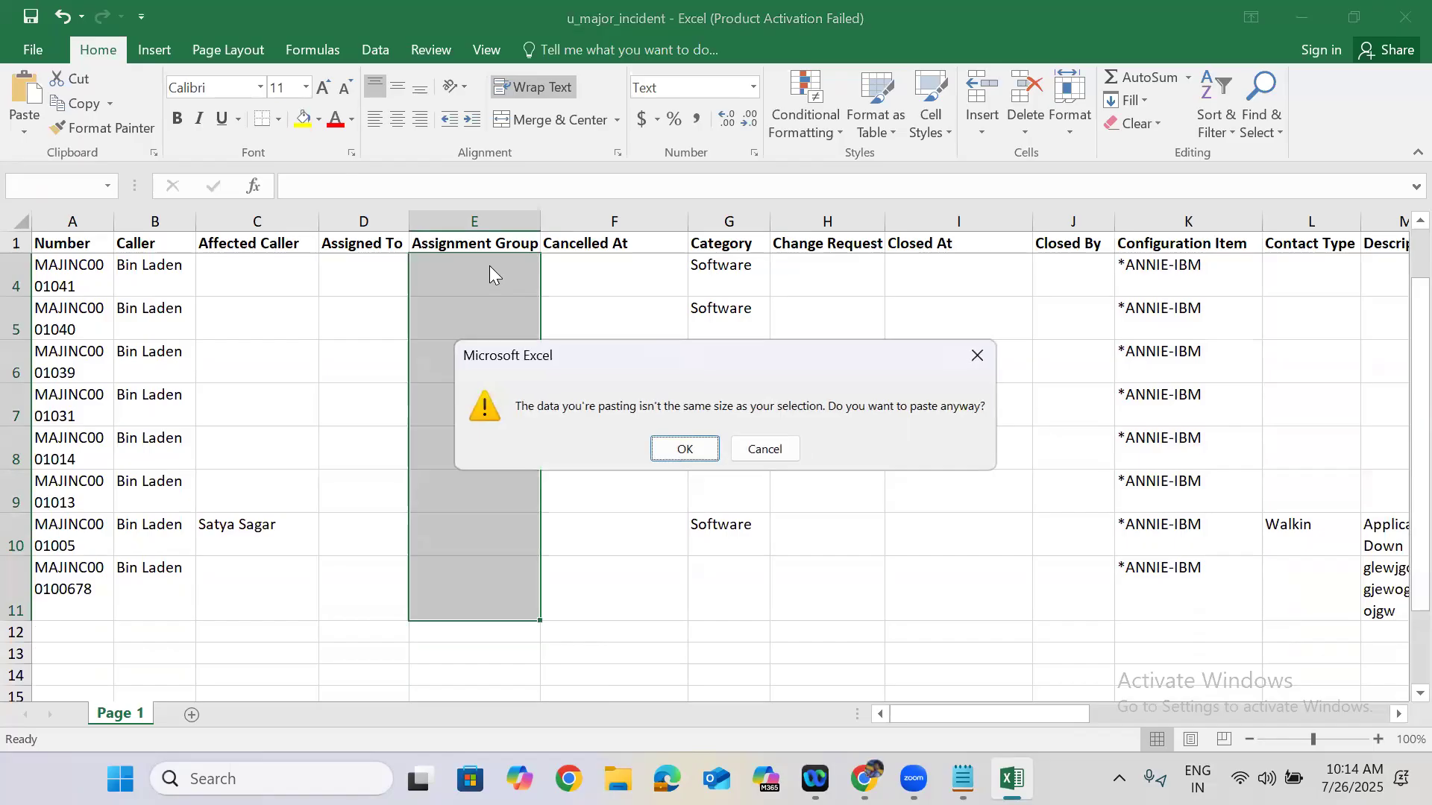
left_click(685, 449)
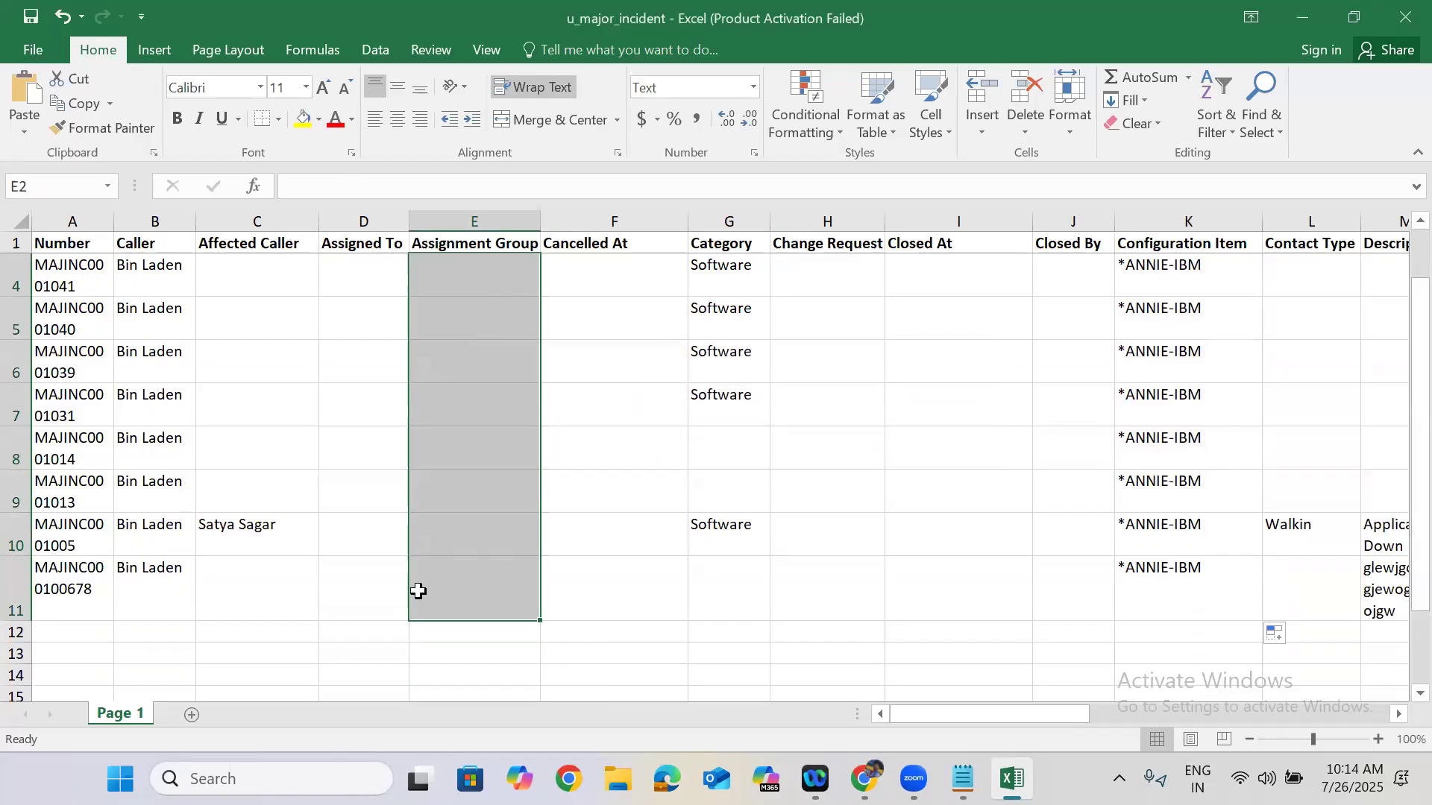
left_click(418, 592)
key("ctrl+v")
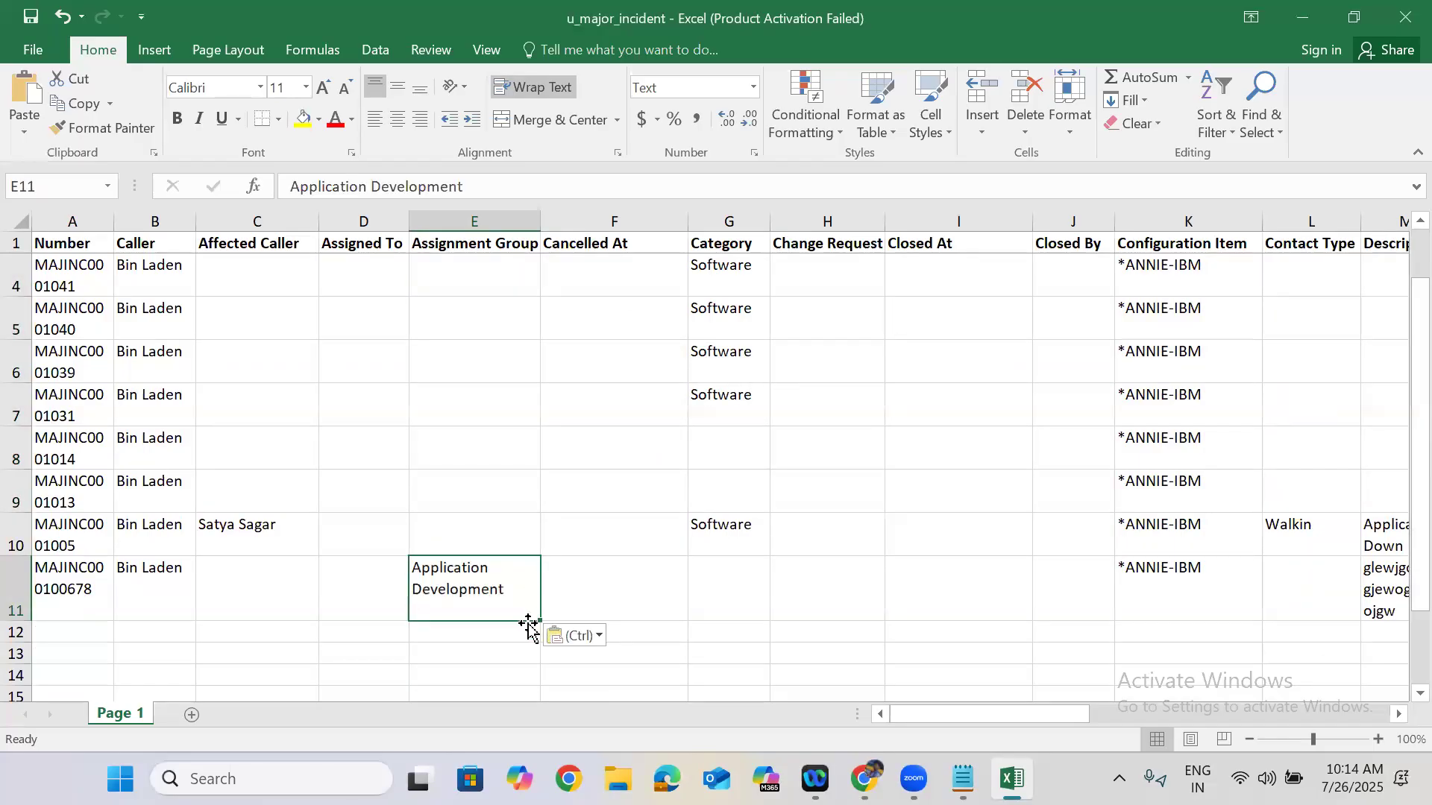
left_click_drag(540, 621, 502, 270)
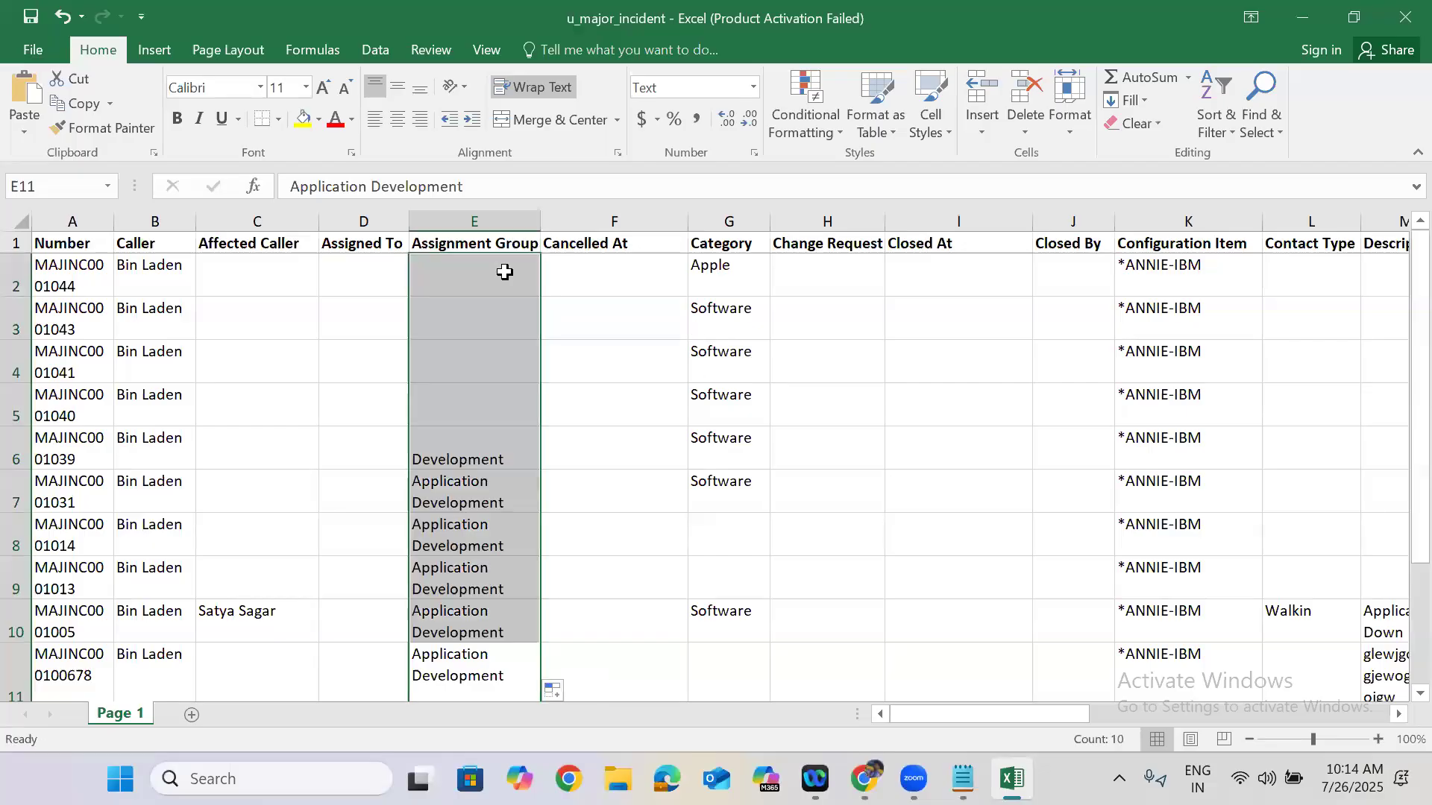
left_click(505, 272)
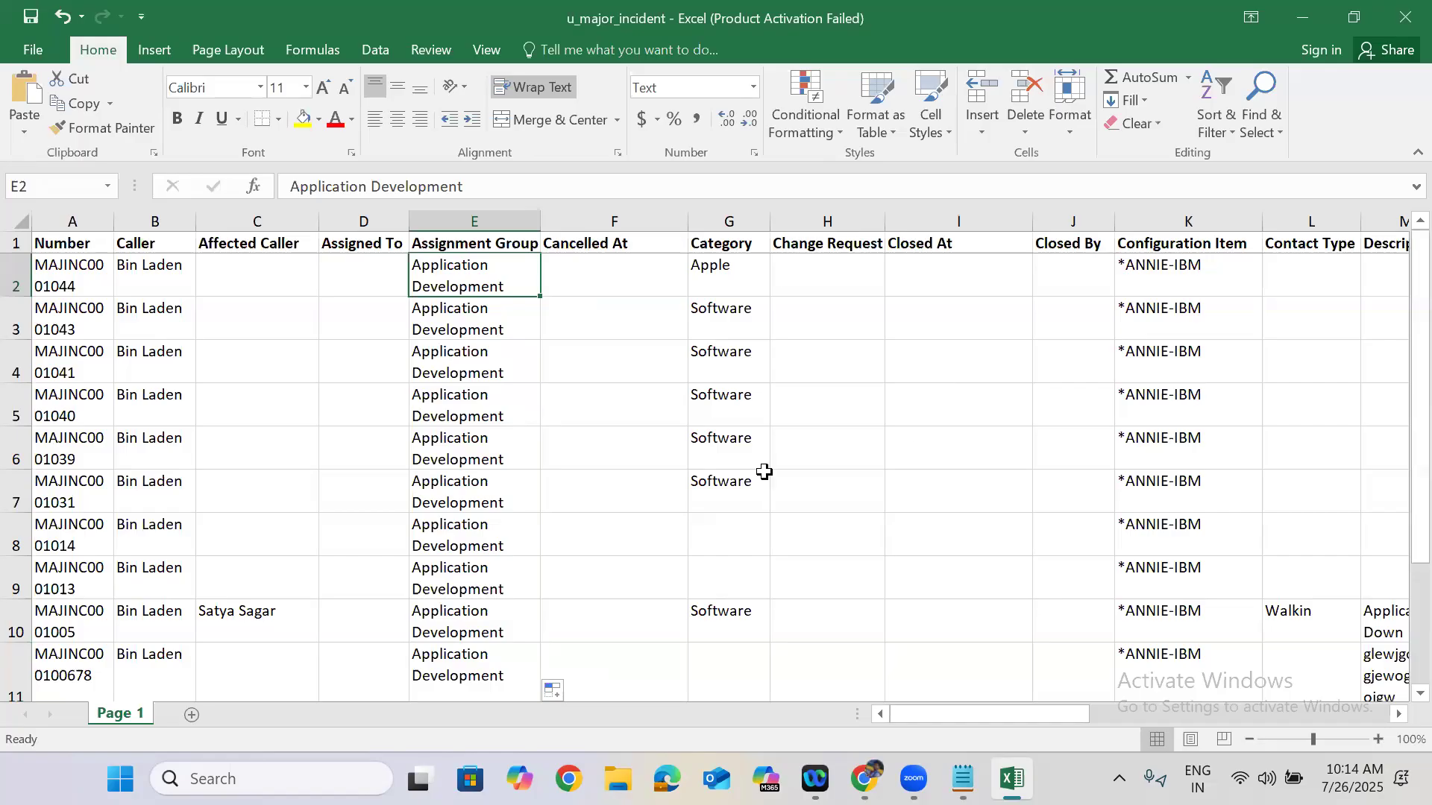
left_click(1309, 14)
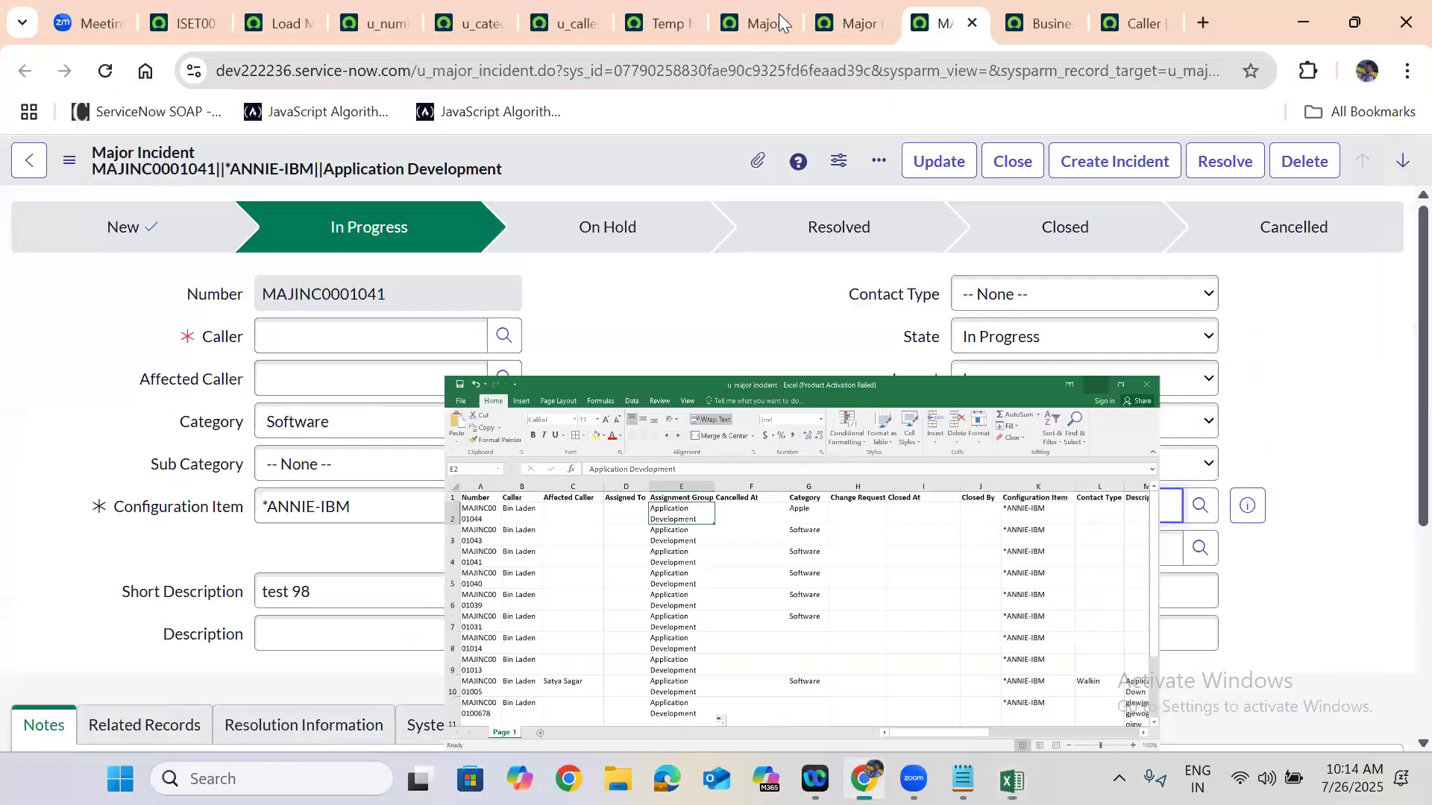
Reload the empty Major Incidents list and check cell F4 in the workbook
left_click(841, 11)
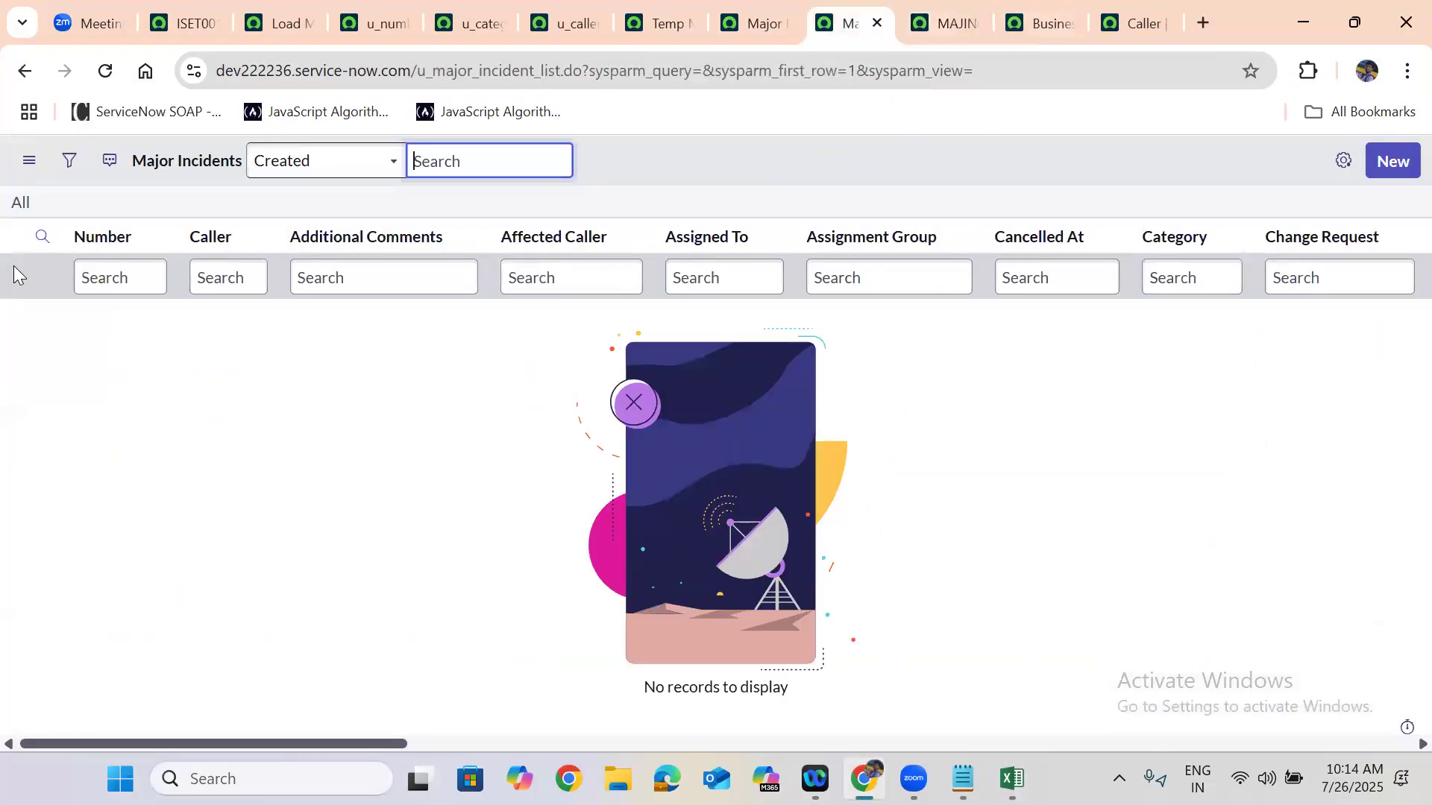
left_click(20, 204)
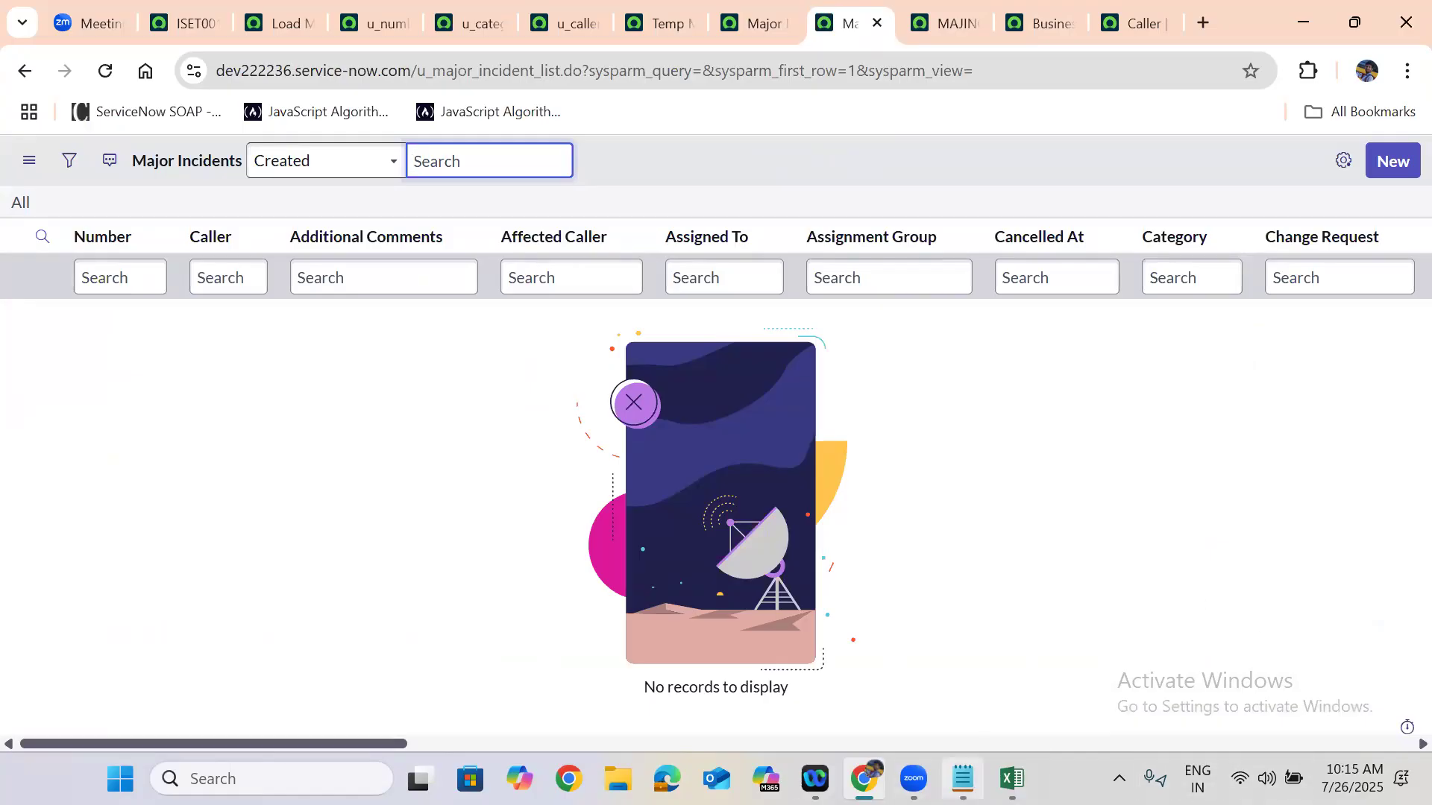
left_click(1011, 779)
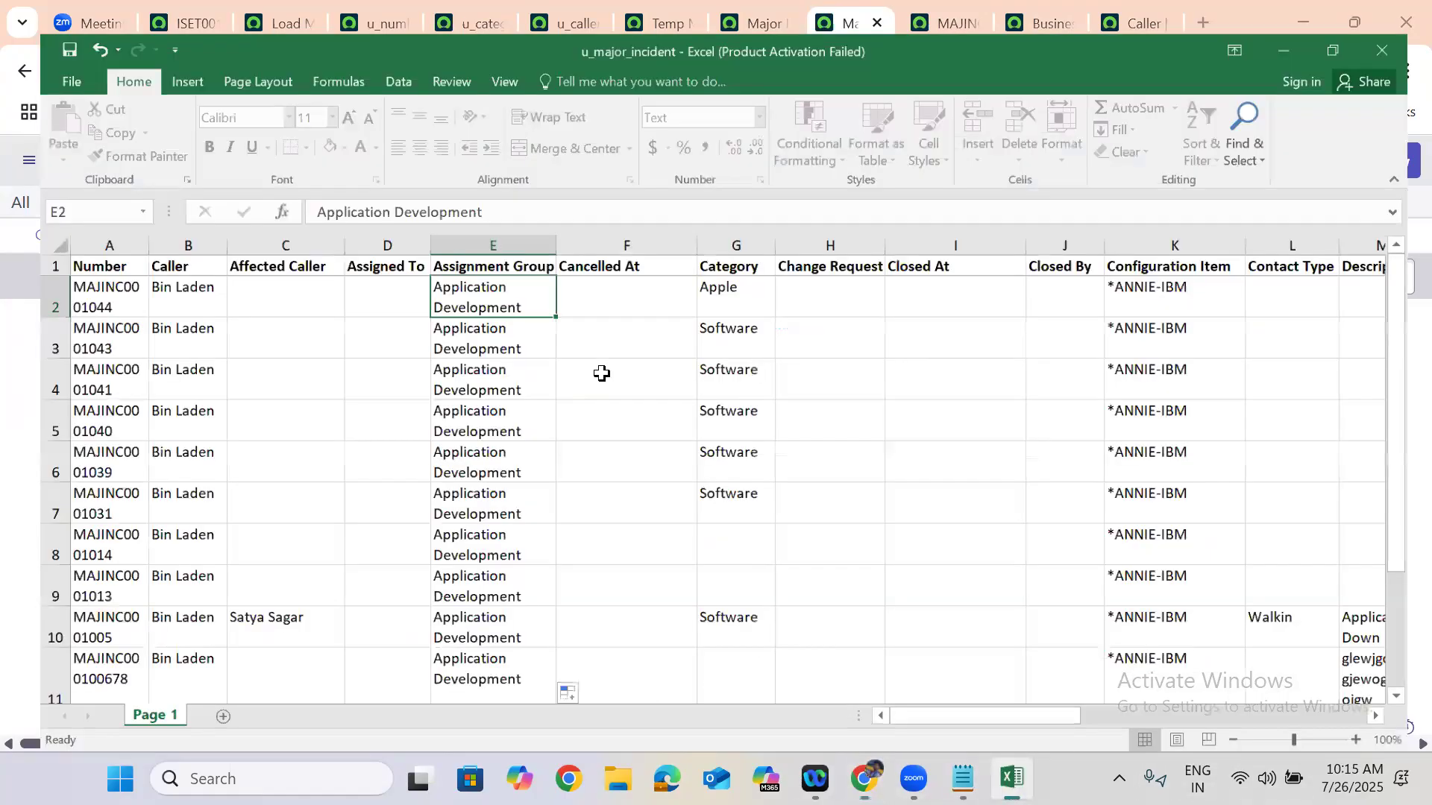
left_click(602, 373)
left_click(1320, 15)
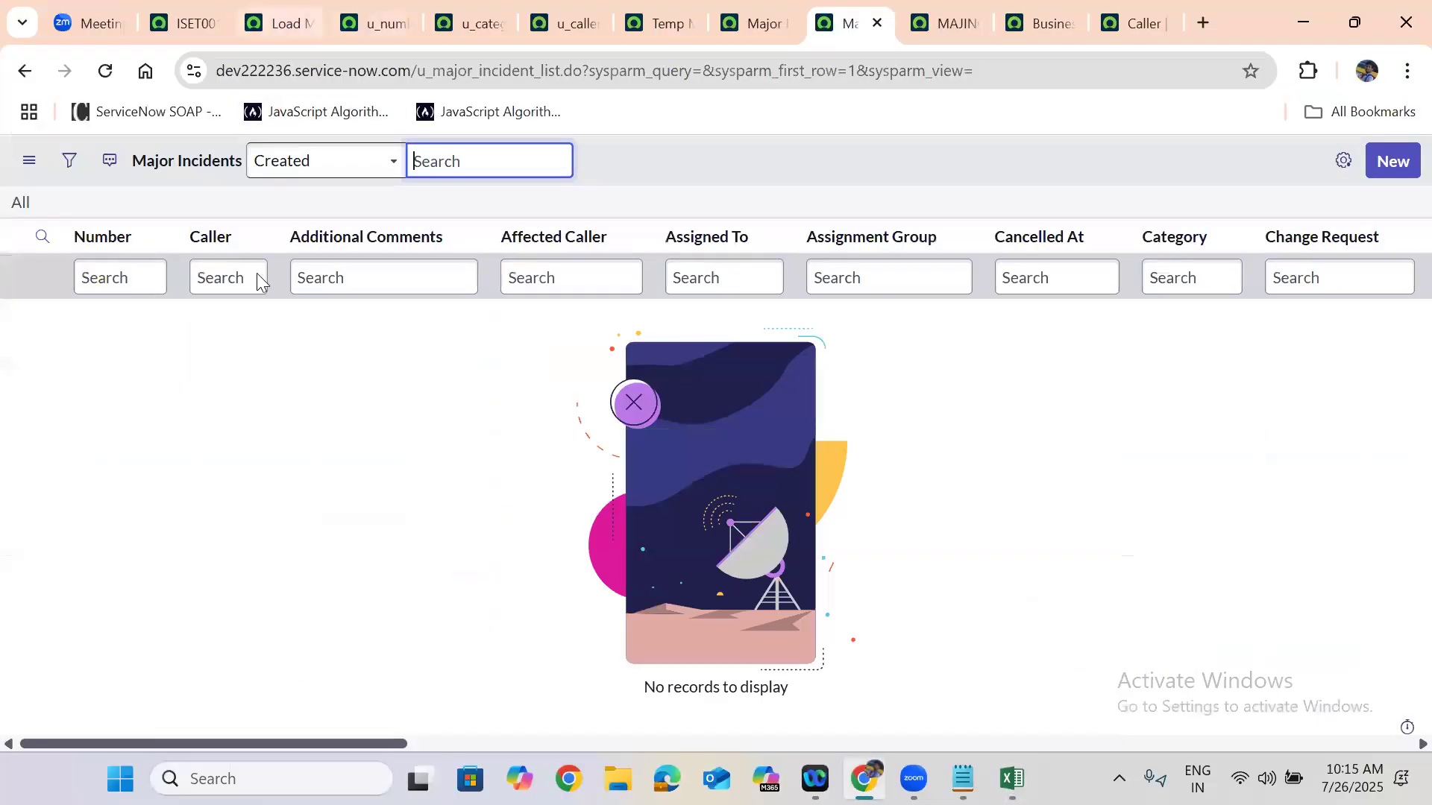
Close the transform map's coalesce-field-not-indexed warning and go back to ISET0011123
left_click(281, 23)
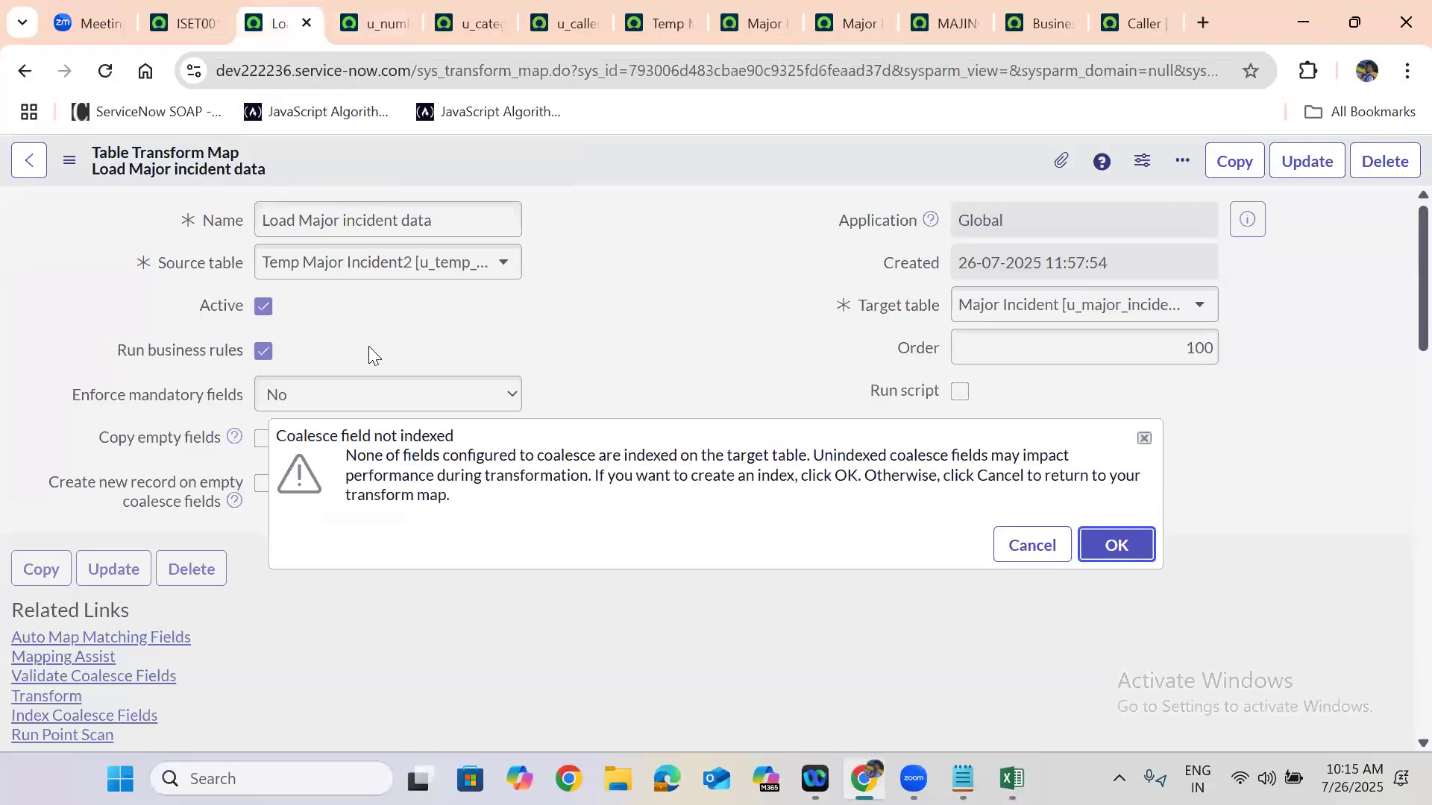
left_click(1145, 438)
left_click(188, 6)
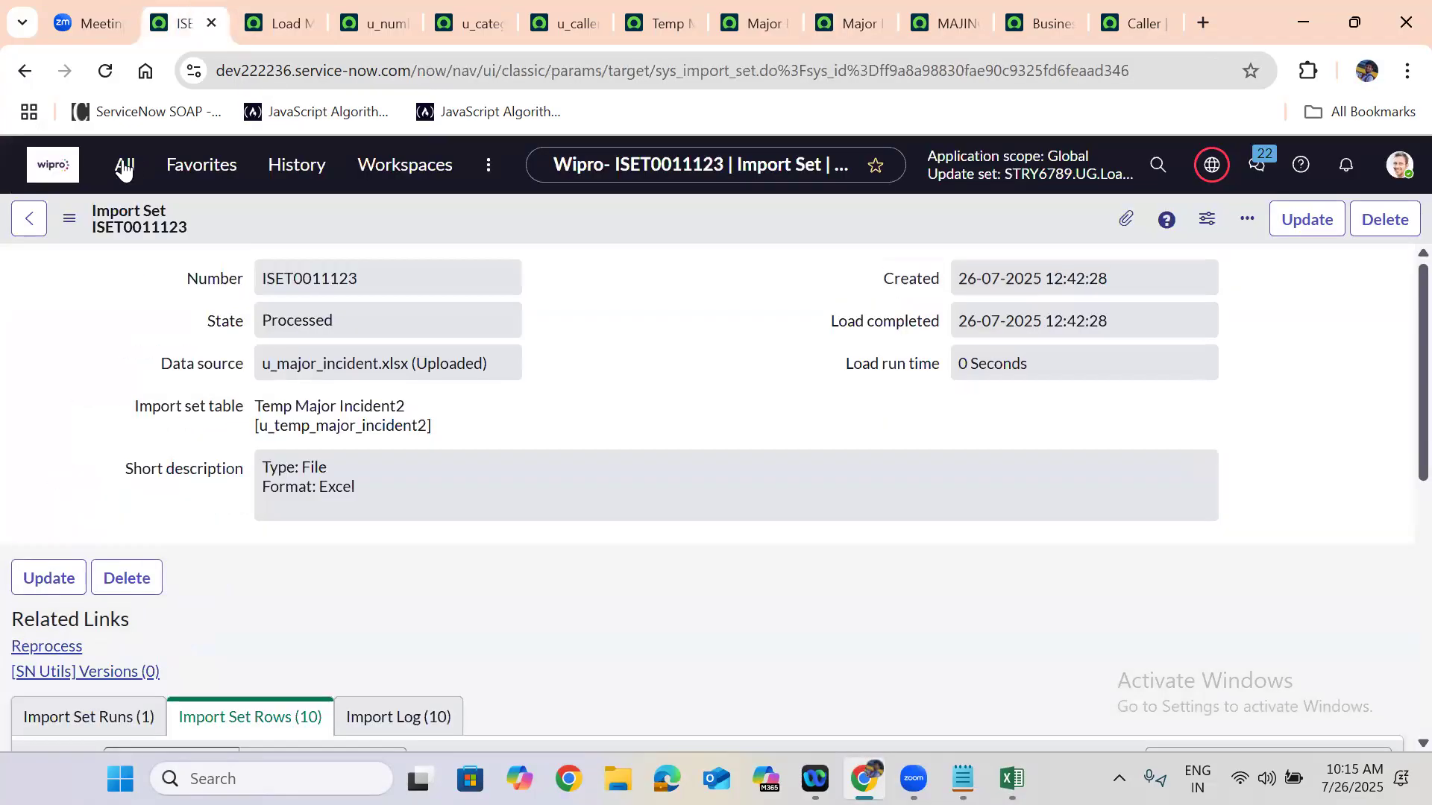
Load u_major_incident.xlsx from Downloads into Temp Major Incident2, inserting all 10 rows
left_click(125, 164)
left_click(121, 431)
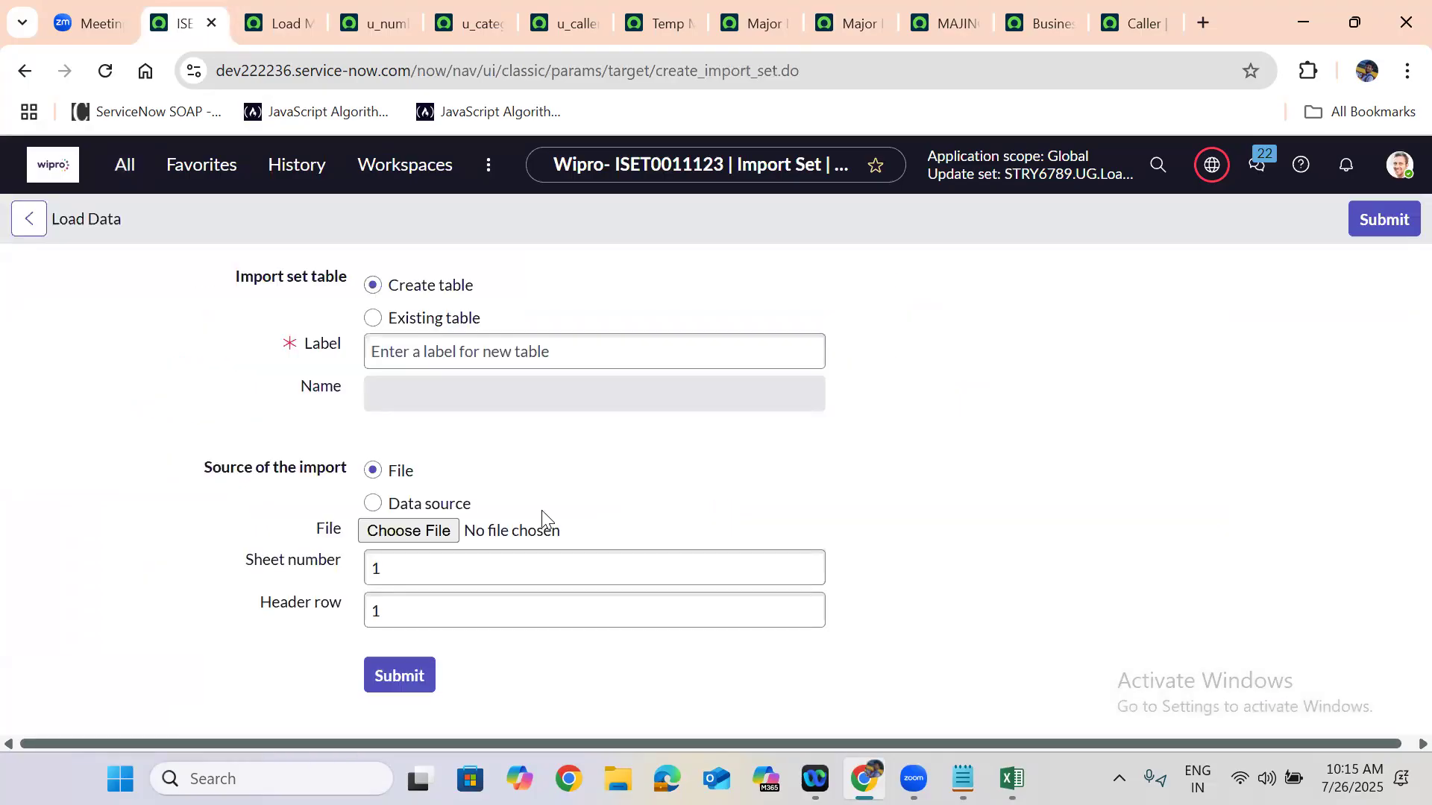
left_click(431, 493)
left_click(284, 209)
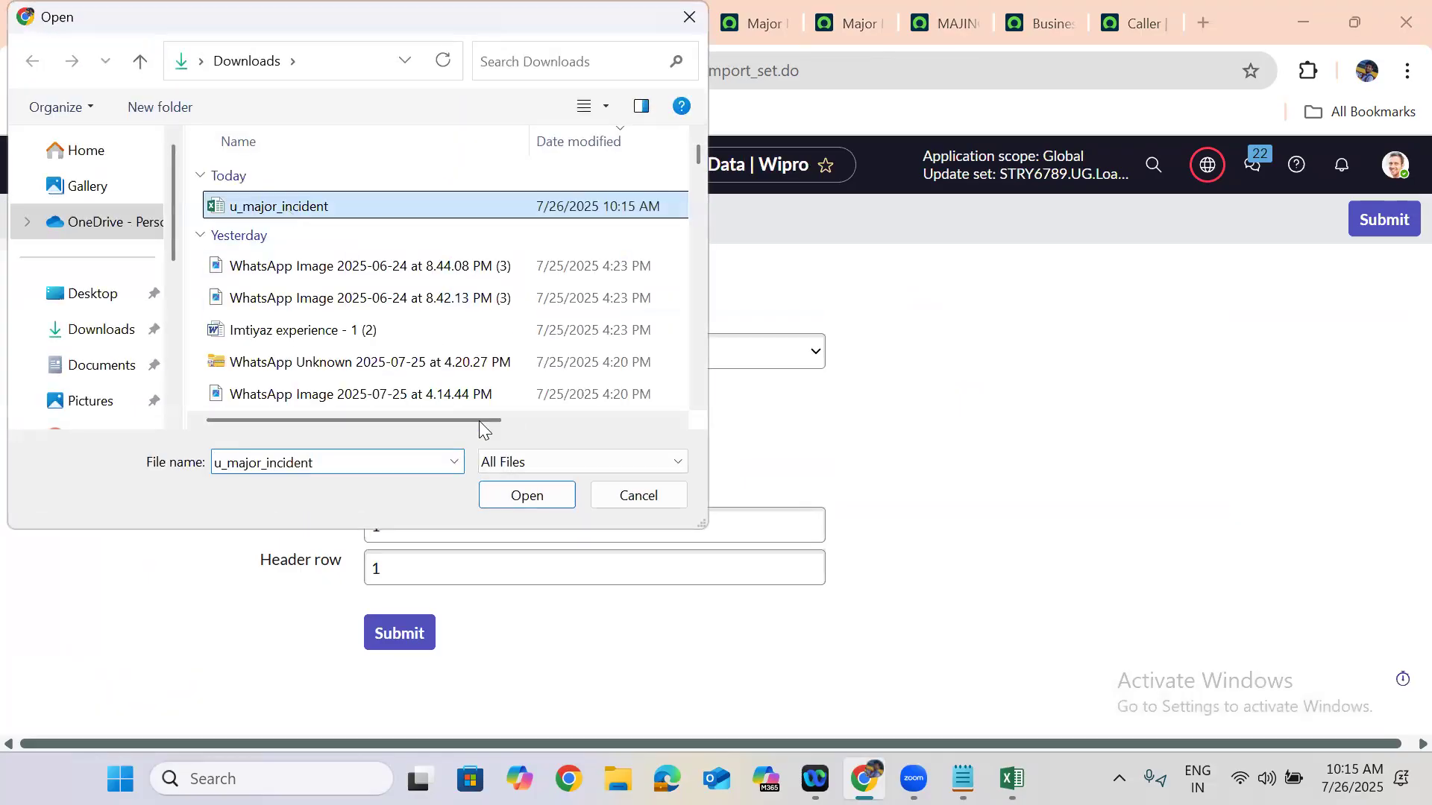
left_click(526, 493)
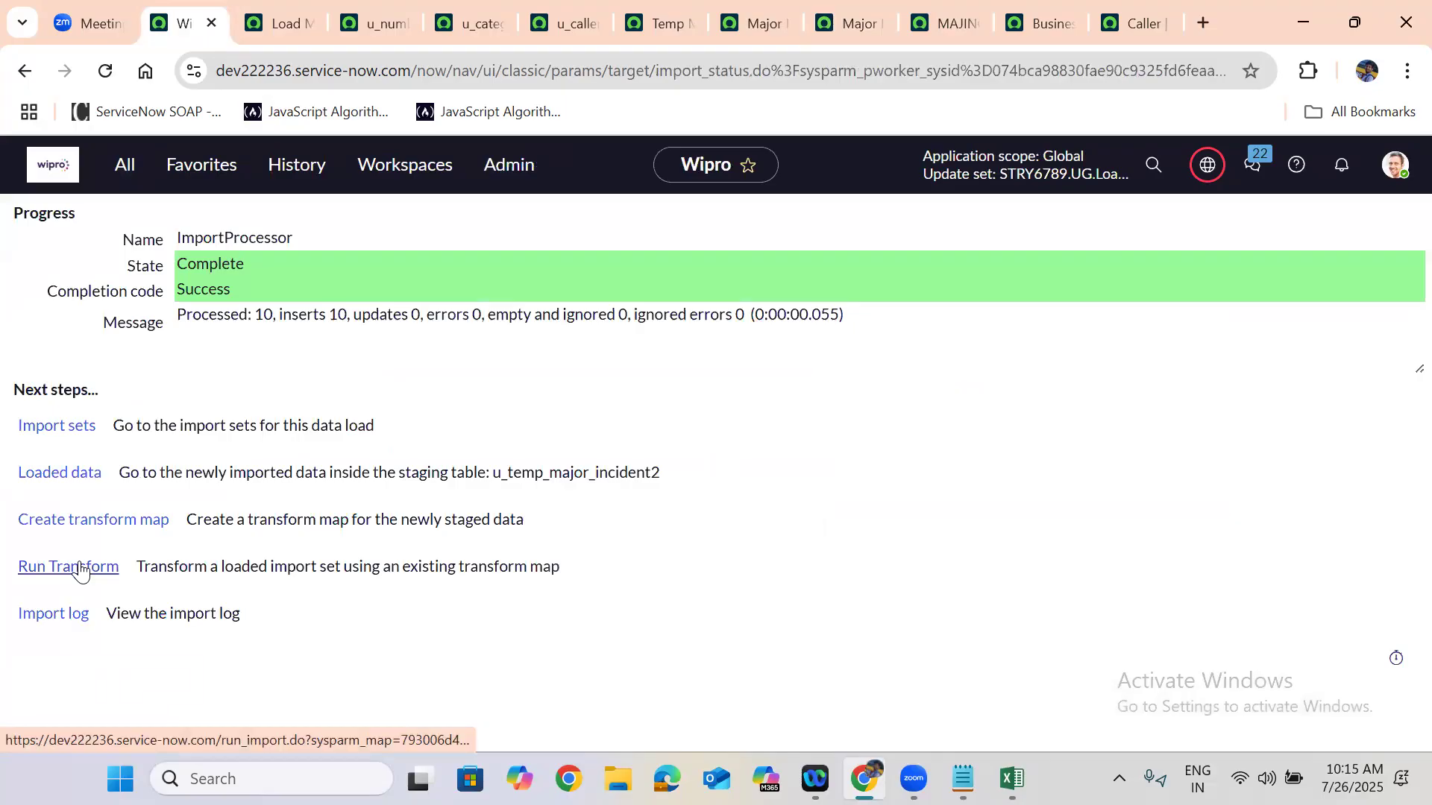
left_click(79, 570)
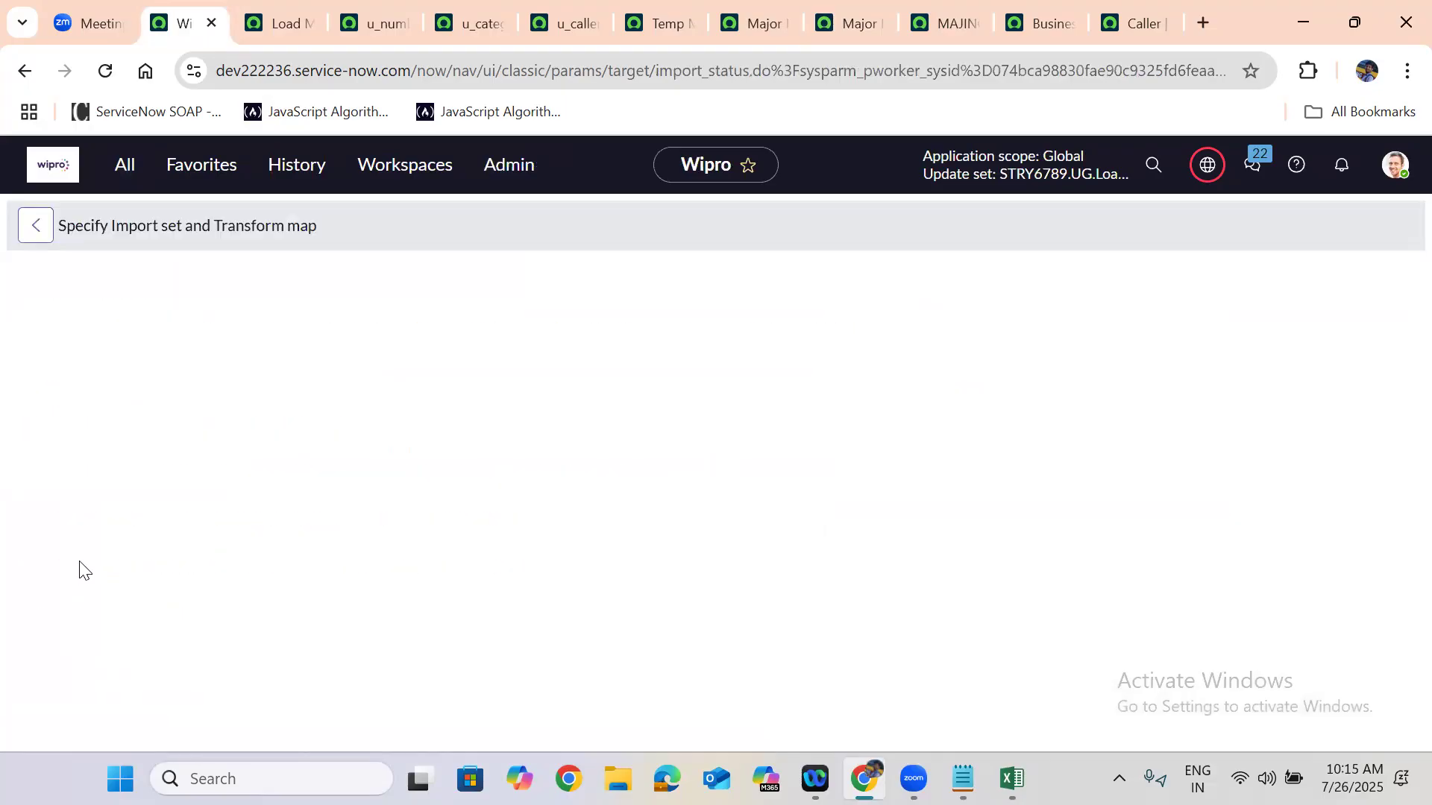
Transform import set ISET0011124 and reload Major Incidents to show the 10 new records
left_click(84, 624)
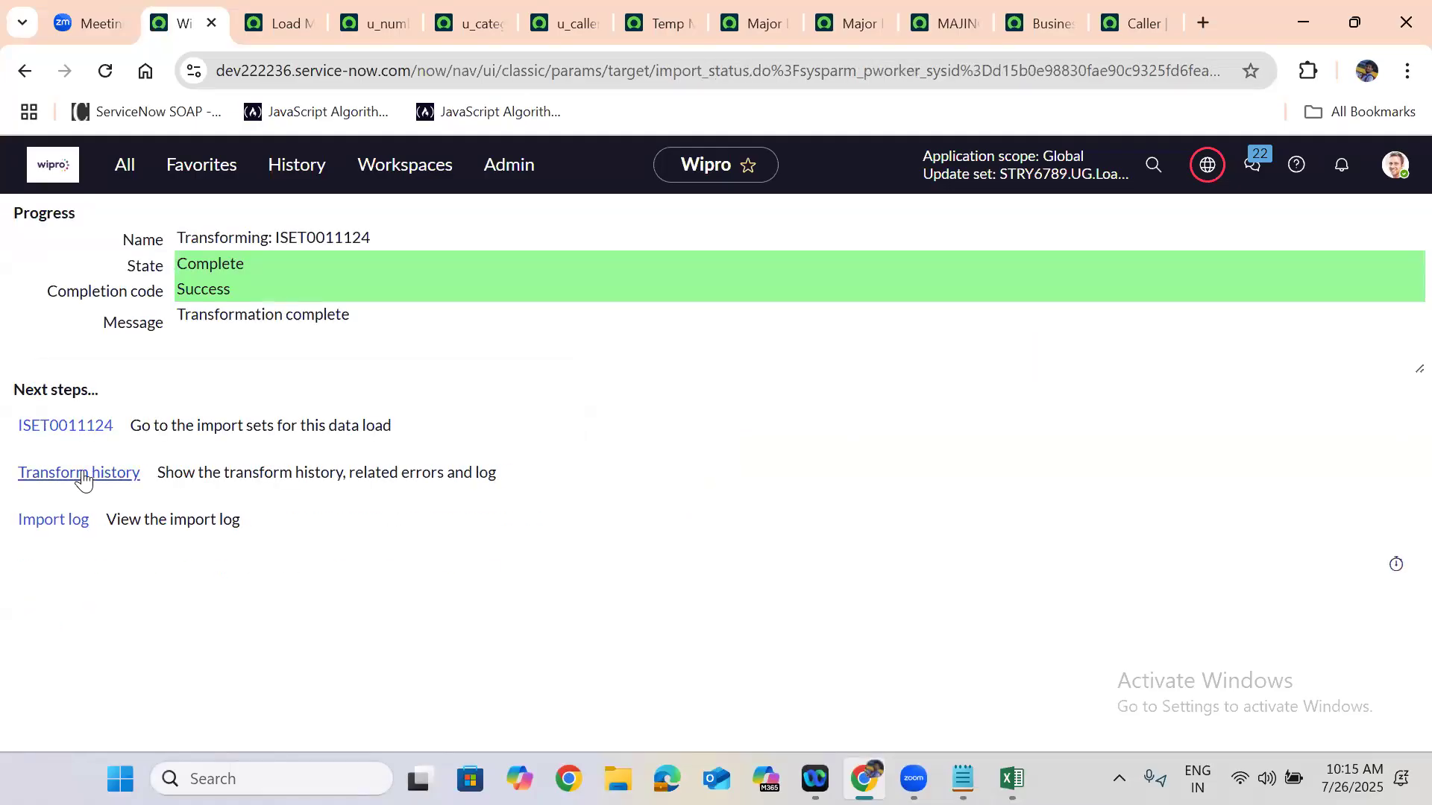
left_click(84, 477)
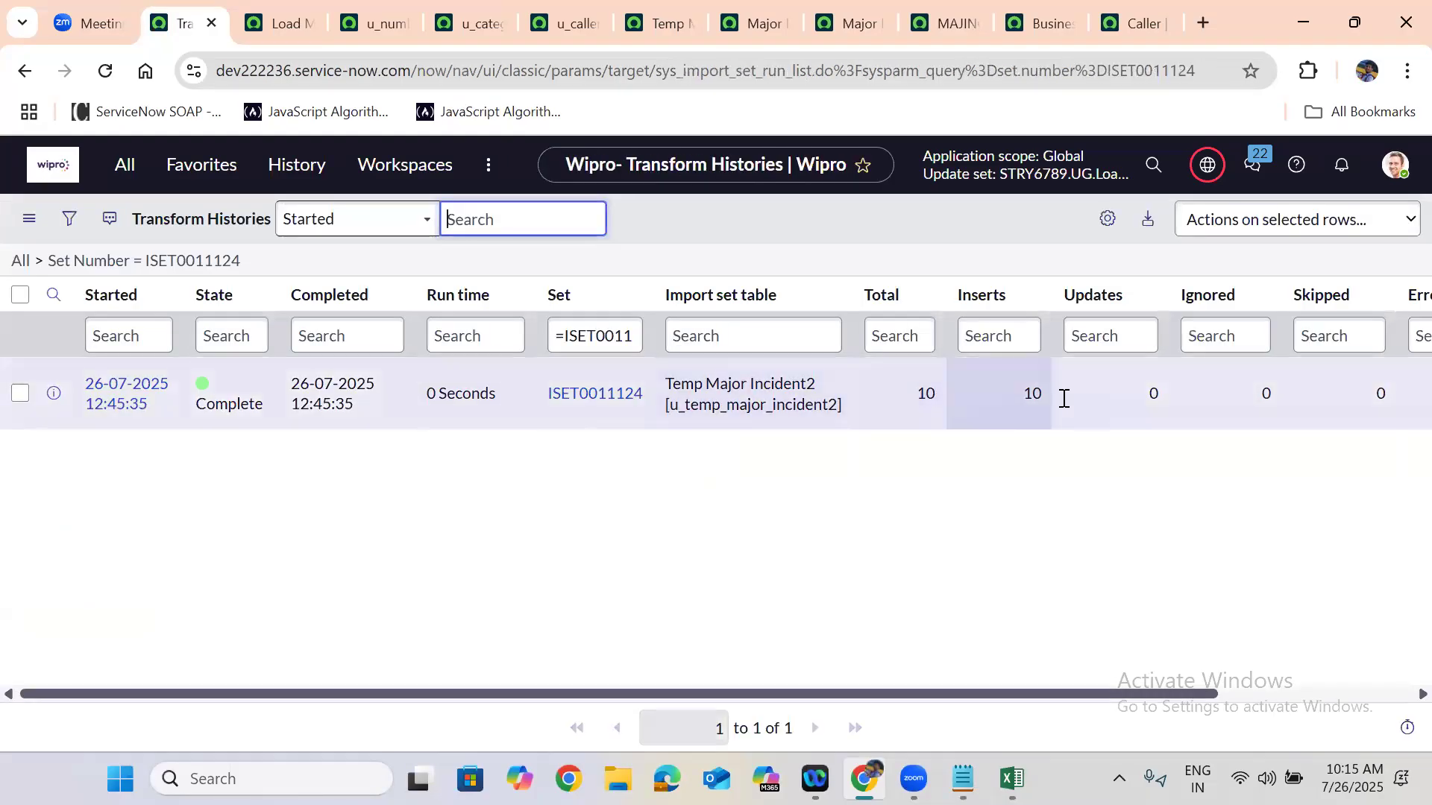
left_click(844, 20)
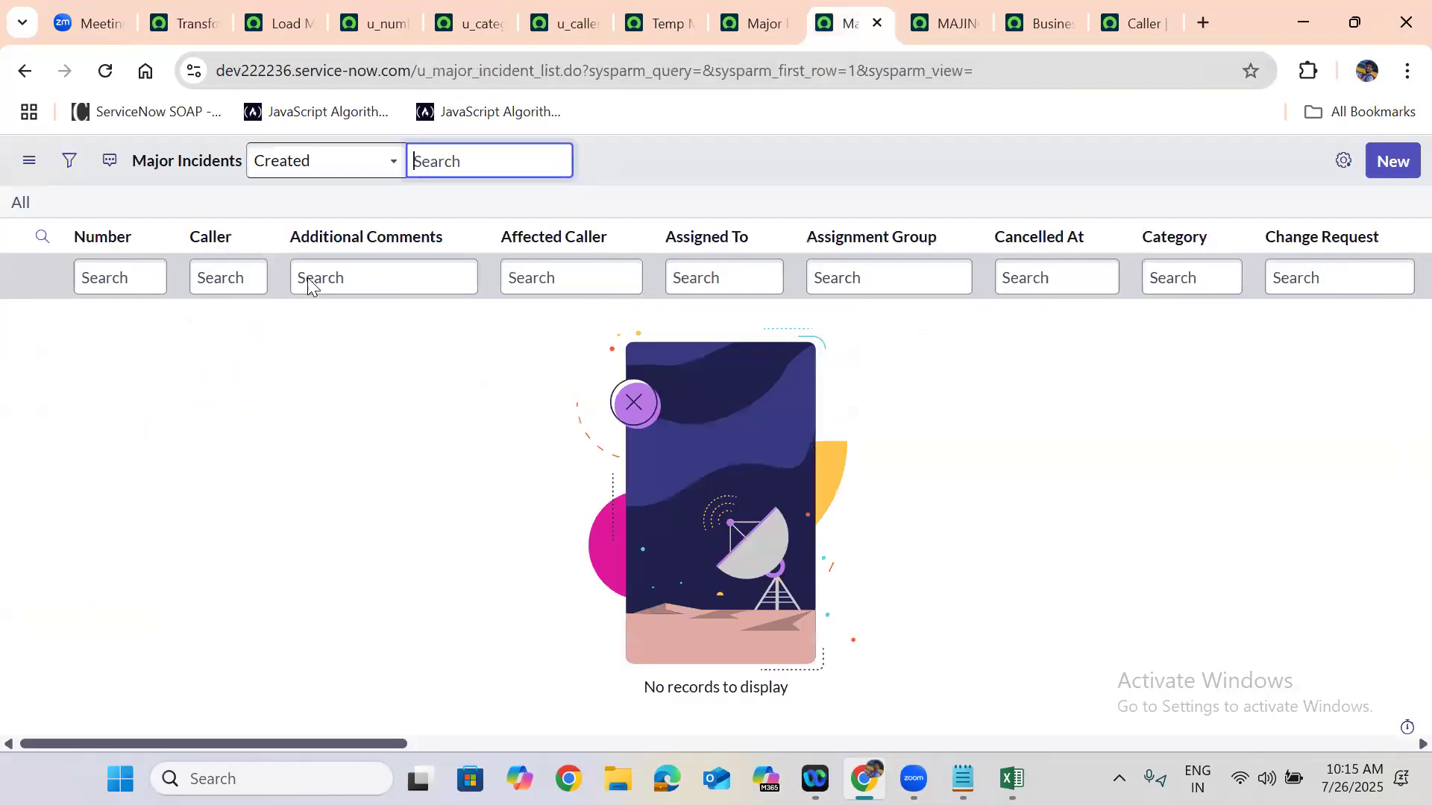
left_click(20, 206)
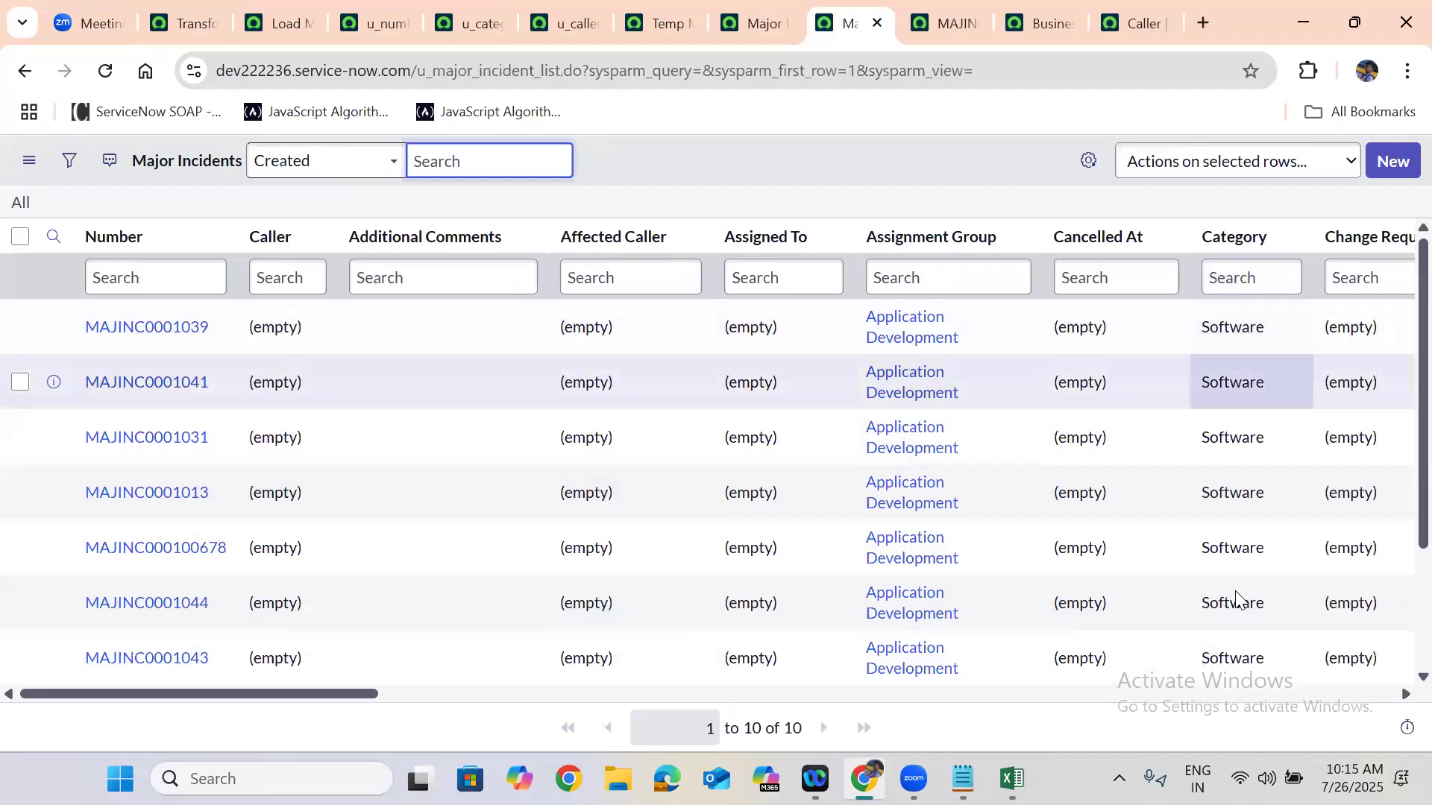
scroll(1401, 532, "down", 2)
scroll(1400, 531, "up", 2)
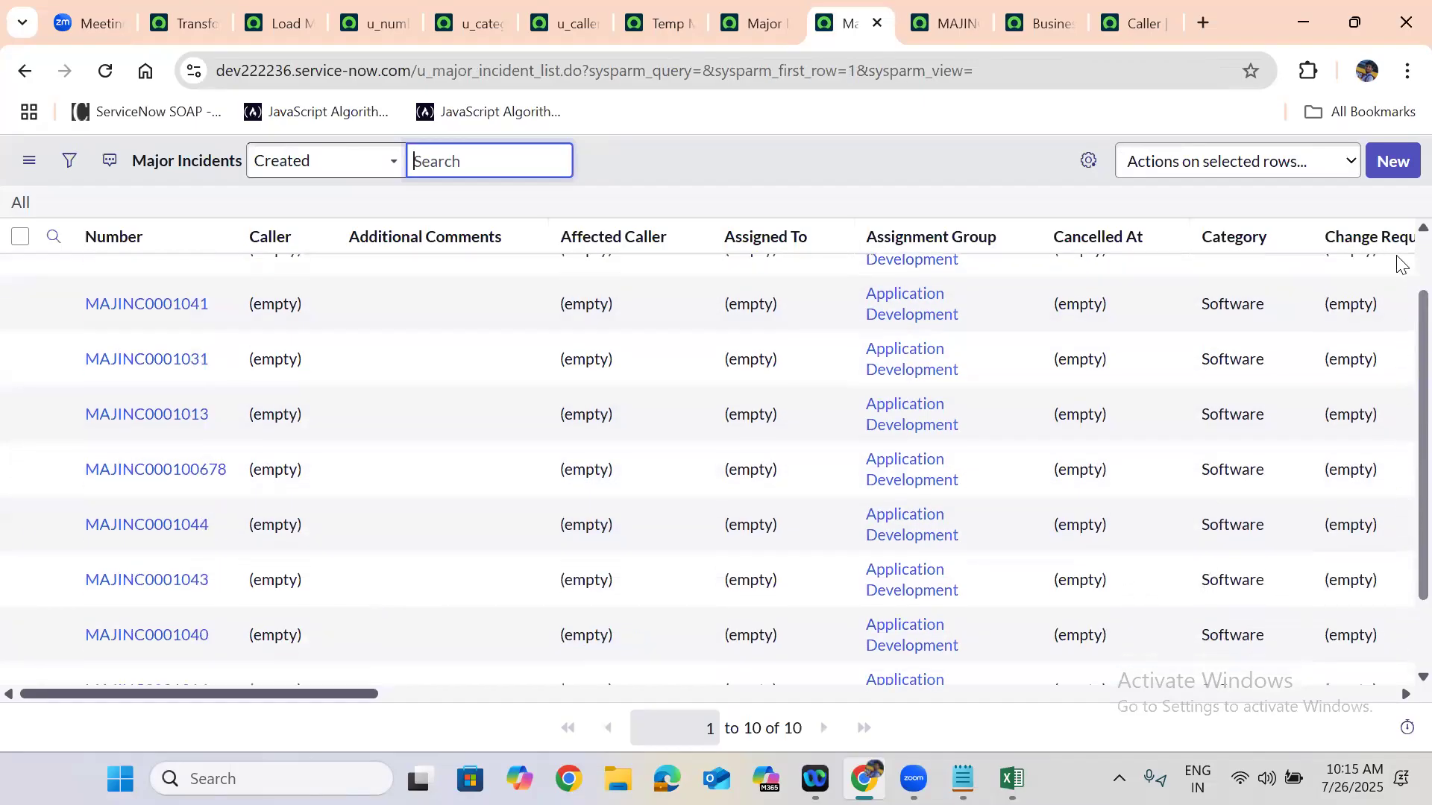
left_click(1012, 778)
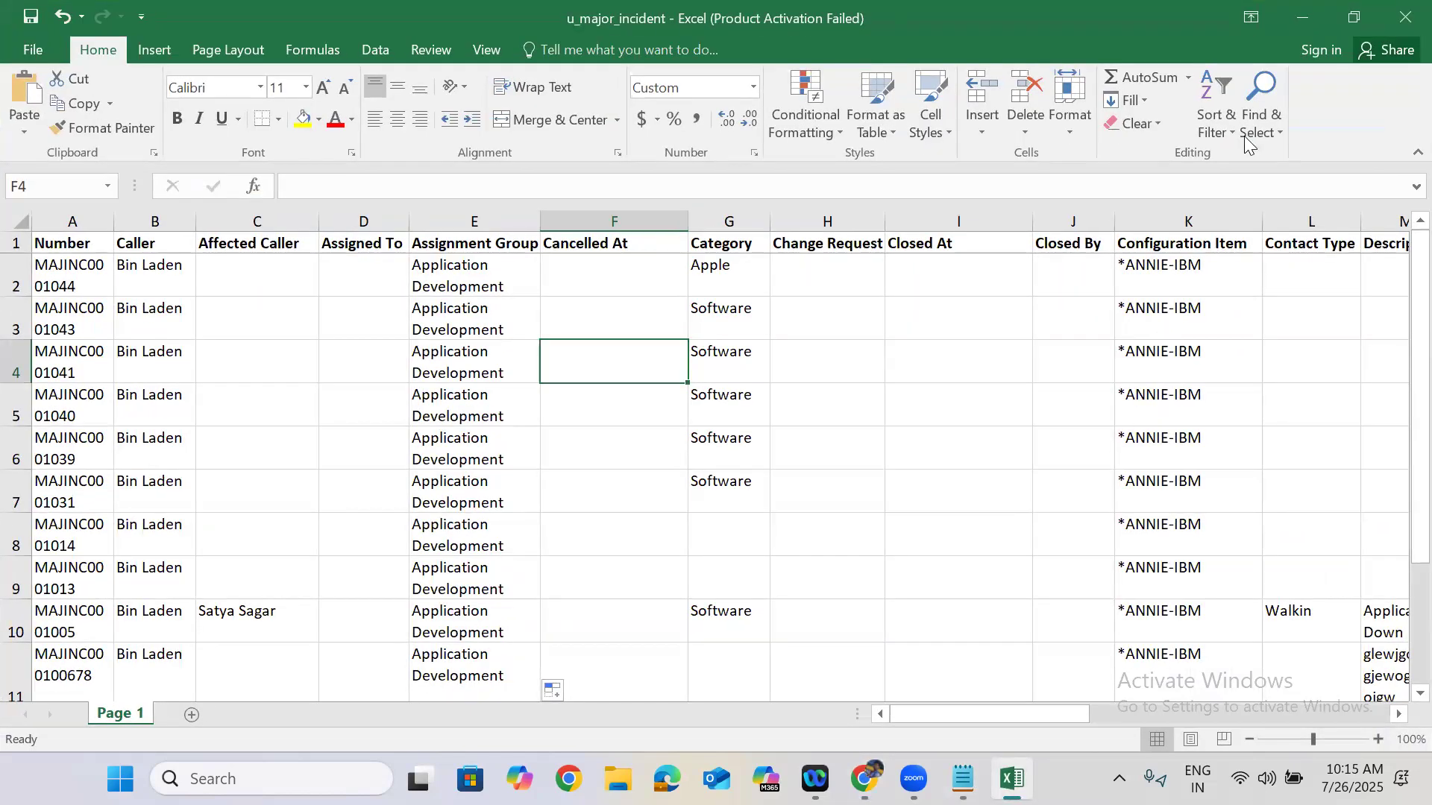
Clear the Assignment Group cells E2:E5 in the u_major_incident workbook and save it
left_click(1303, 17)
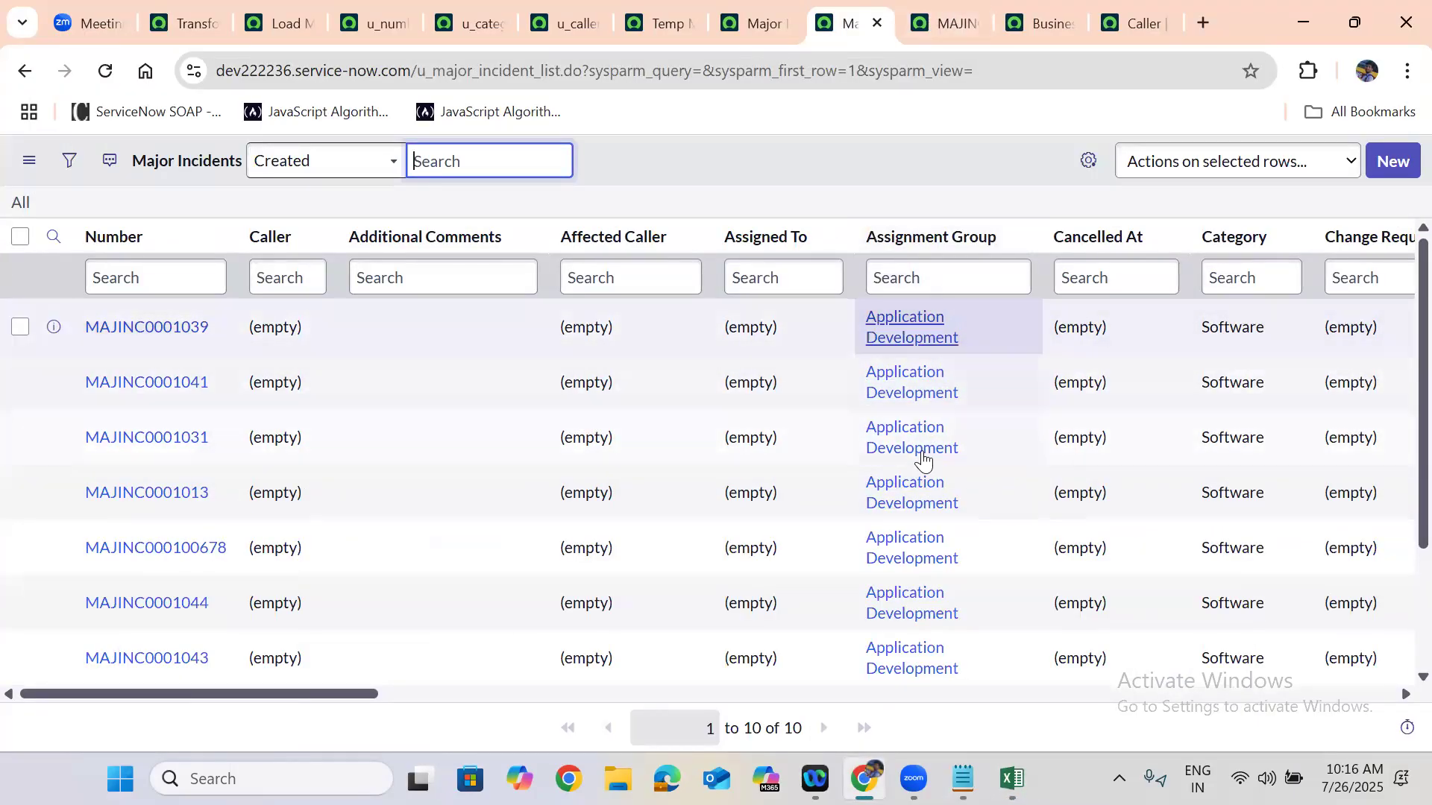
left_click(1012, 779)
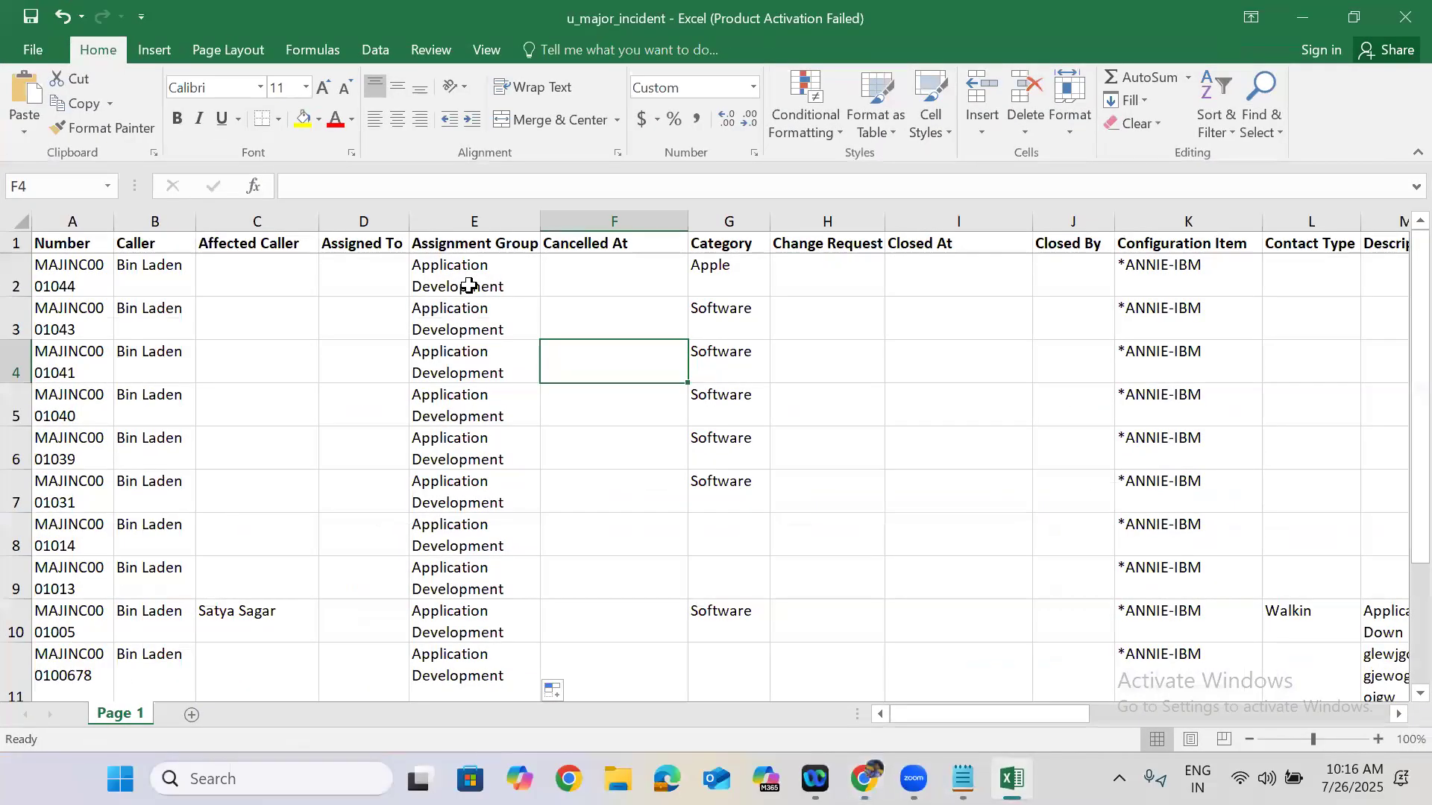
left_click_drag(469, 286, 470, 407)
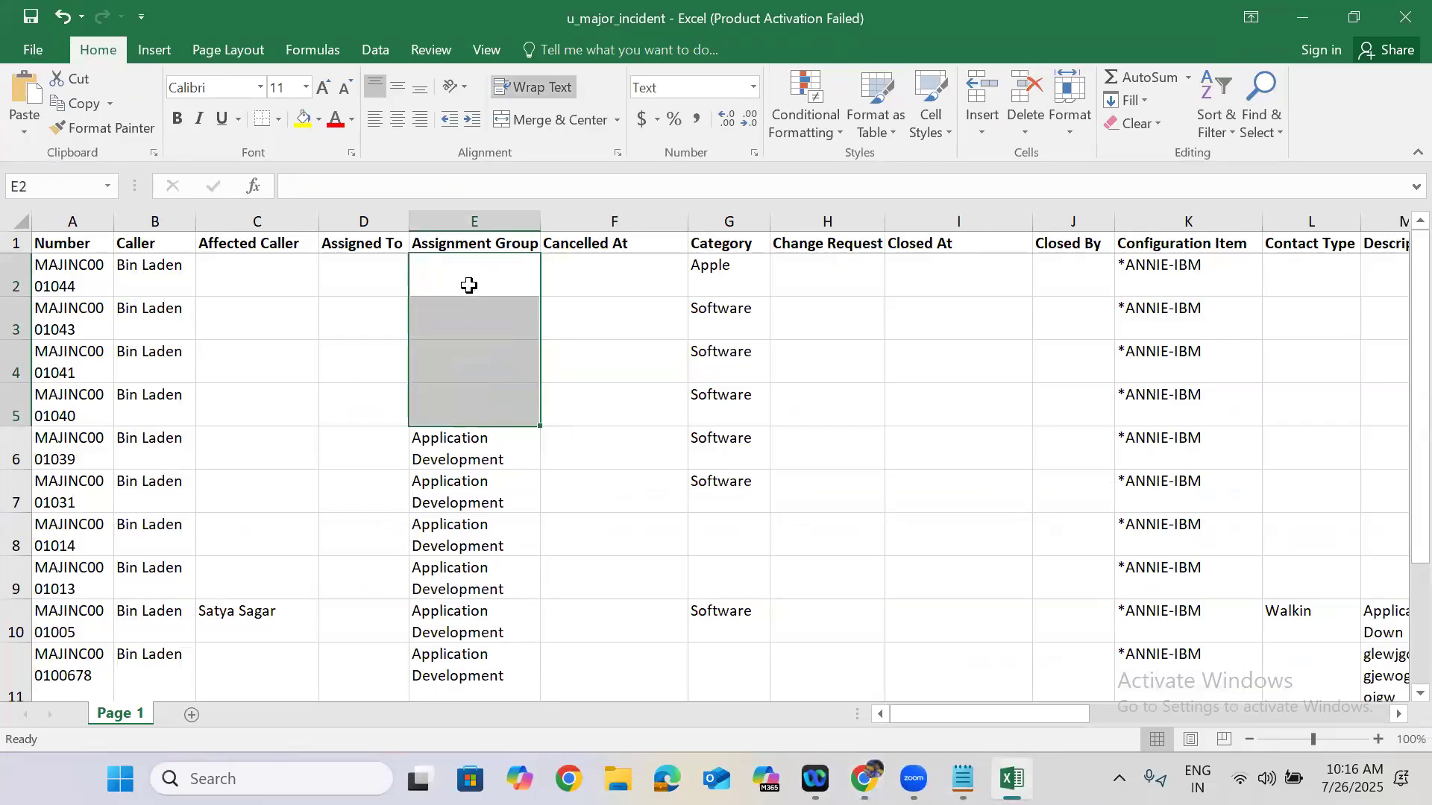
left_click(468, 286)
key("ctrl+s")
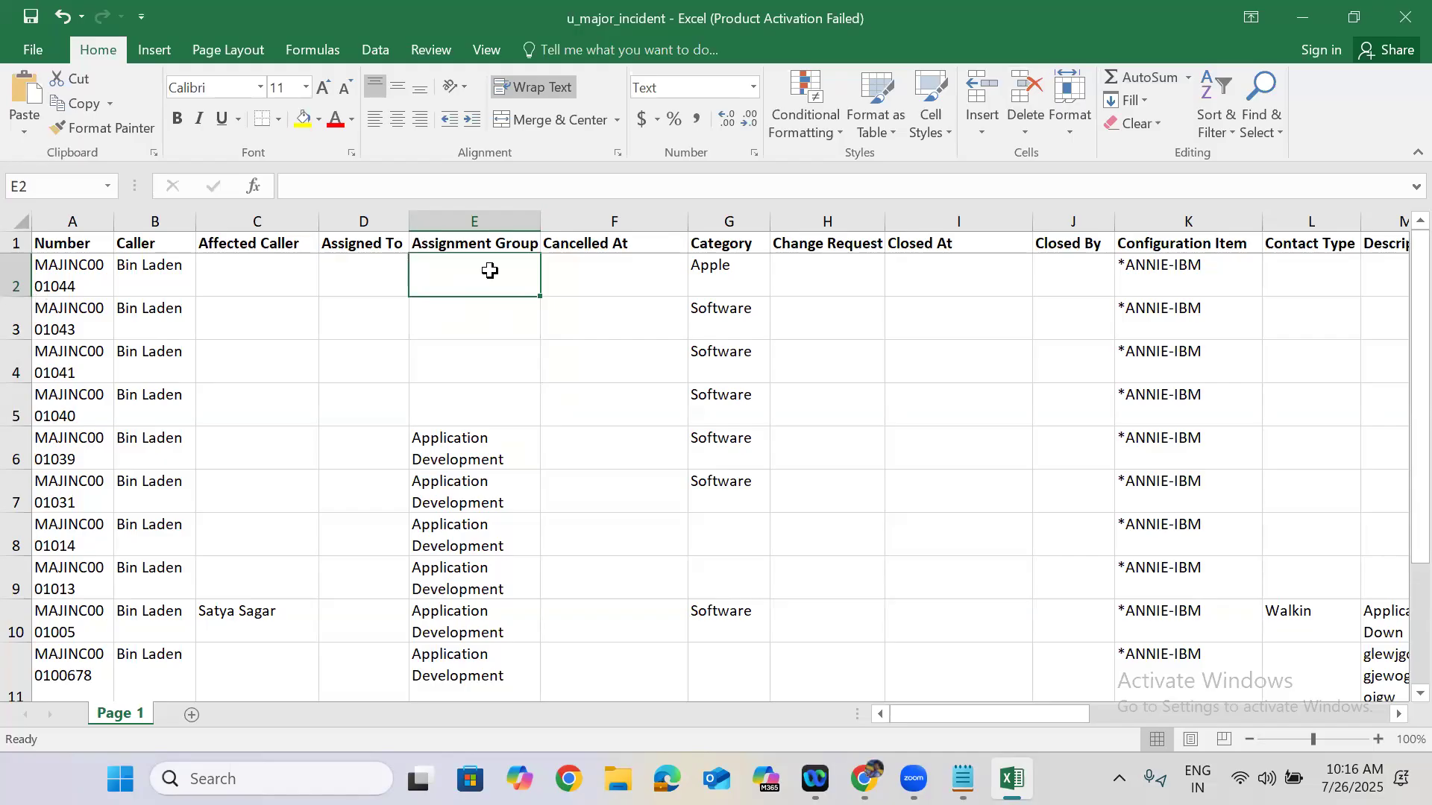
Go back to ServiceNow's Transform Histories tab and filter the navigator to Load Data
left_click(1301, 18)
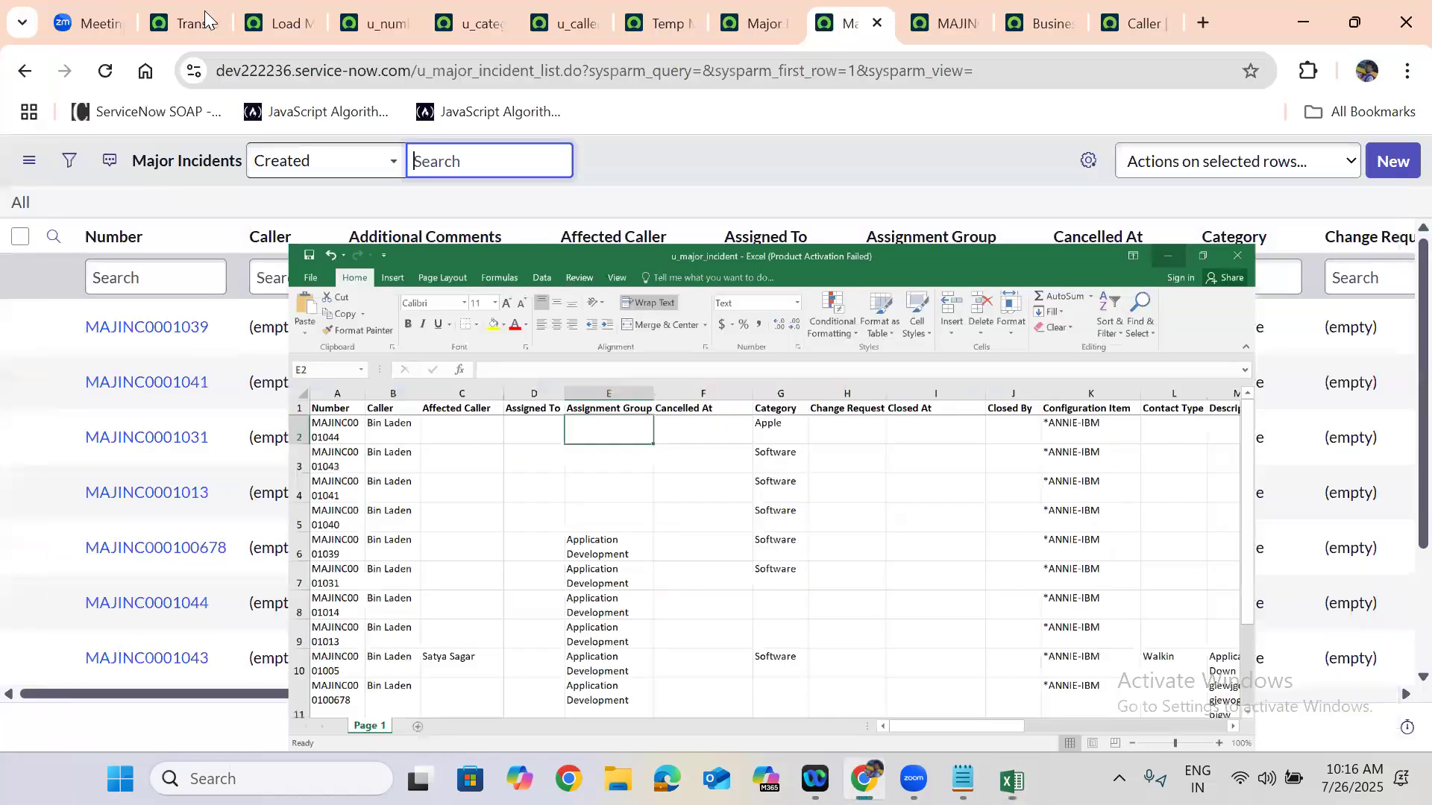
key("ctrl+2")
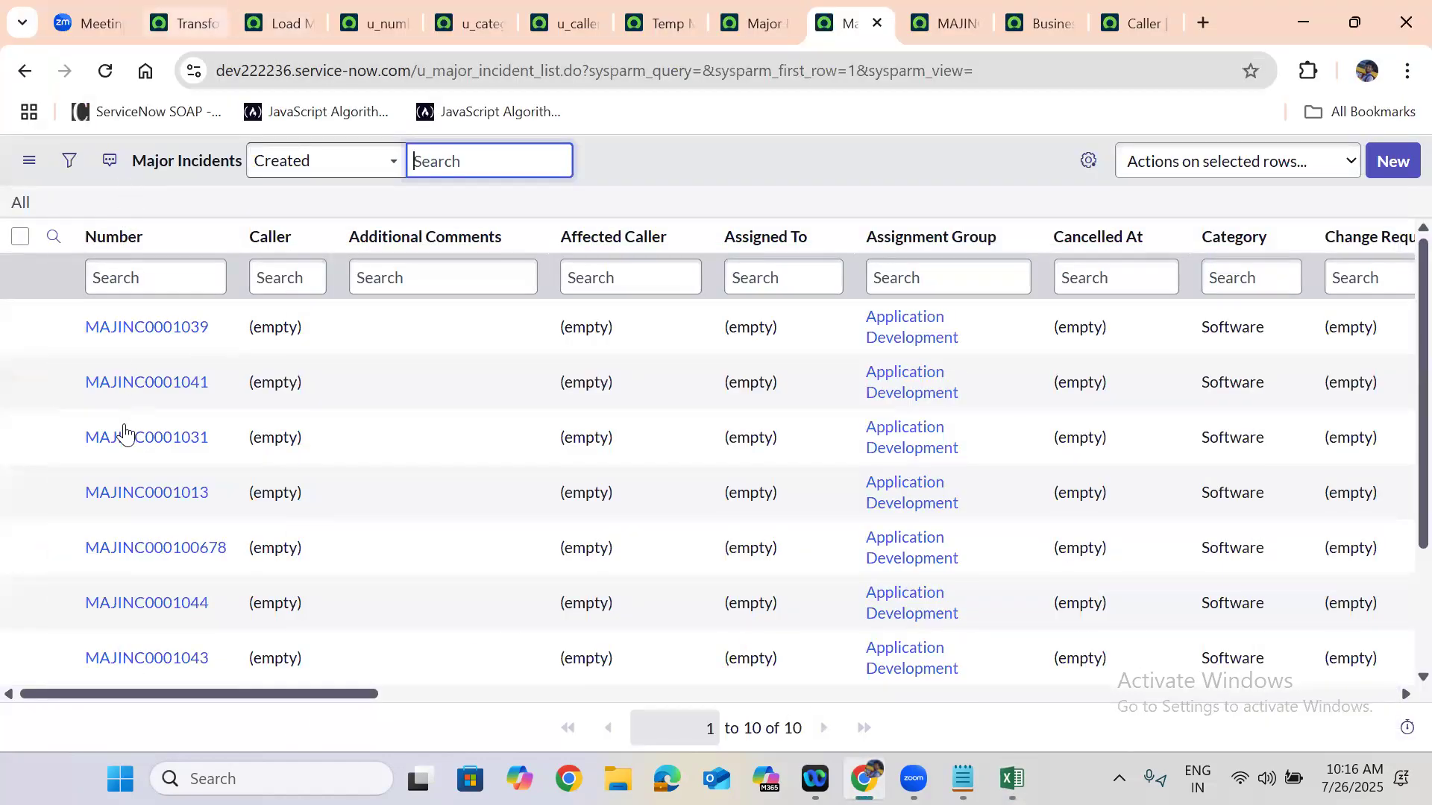
left_click(124, 165)
Load the edited u_major_incident file from Downloads into the staging table
left_click(101, 430)
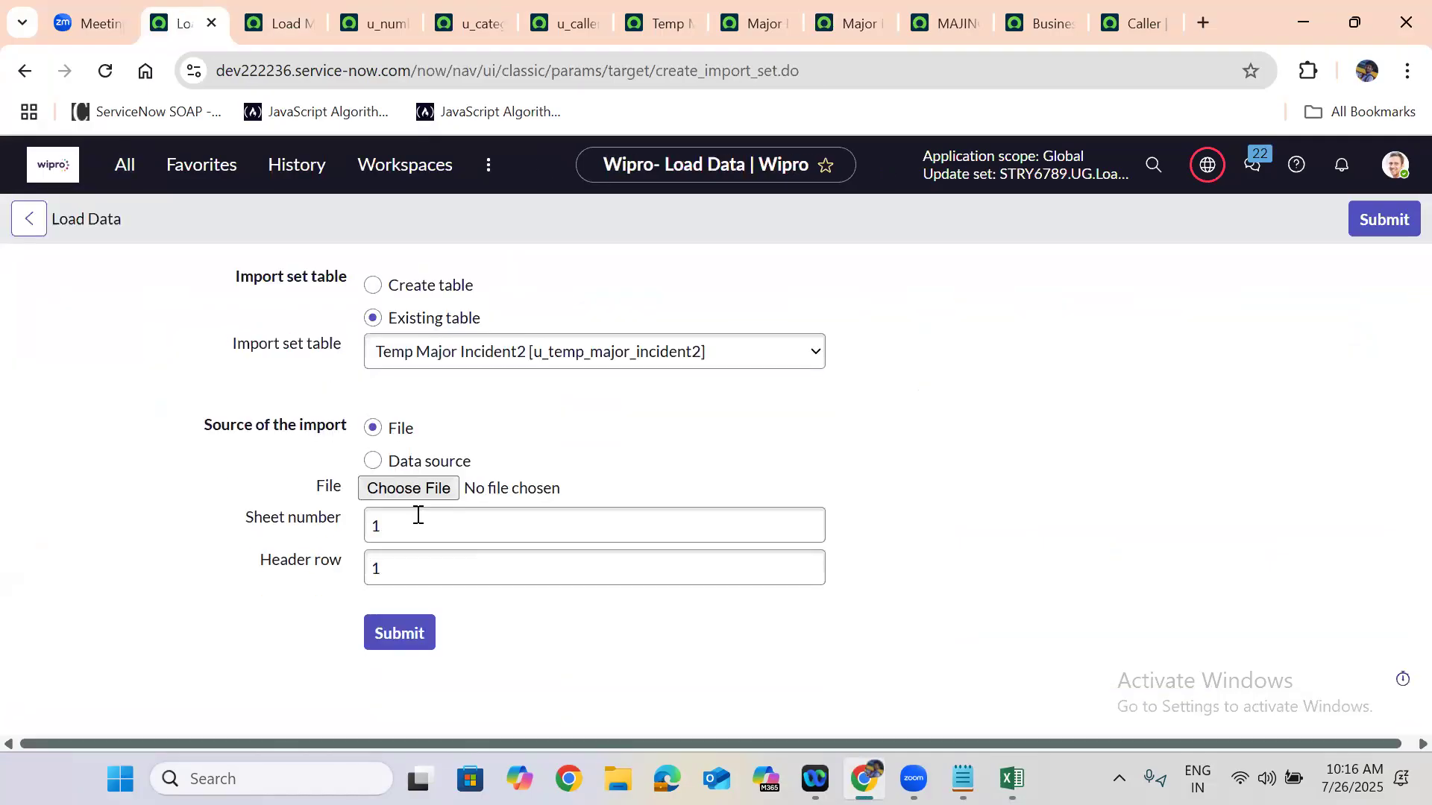
left_click(443, 489)
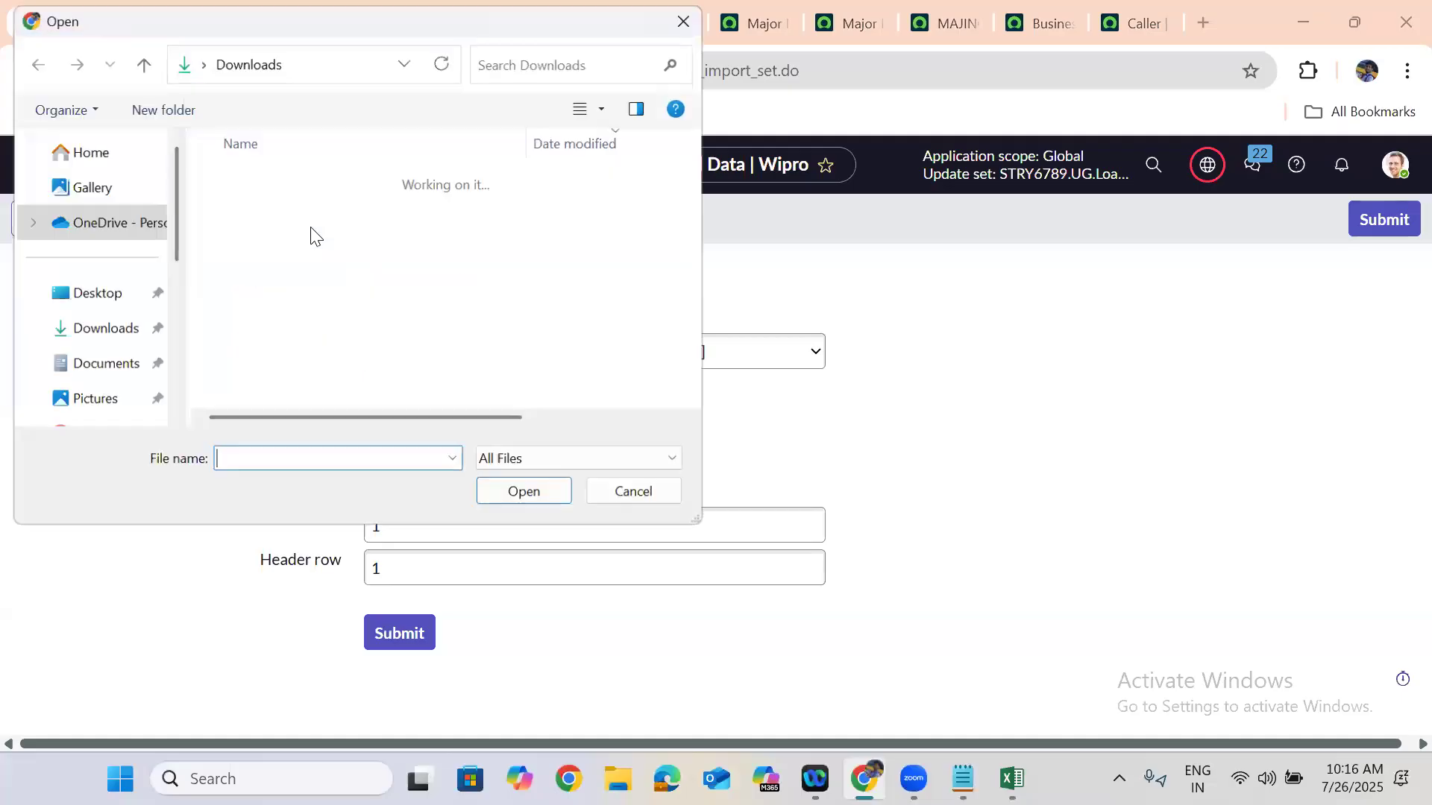
left_click(287, 207)
left_click(523, 495)
left_click(399, 631)
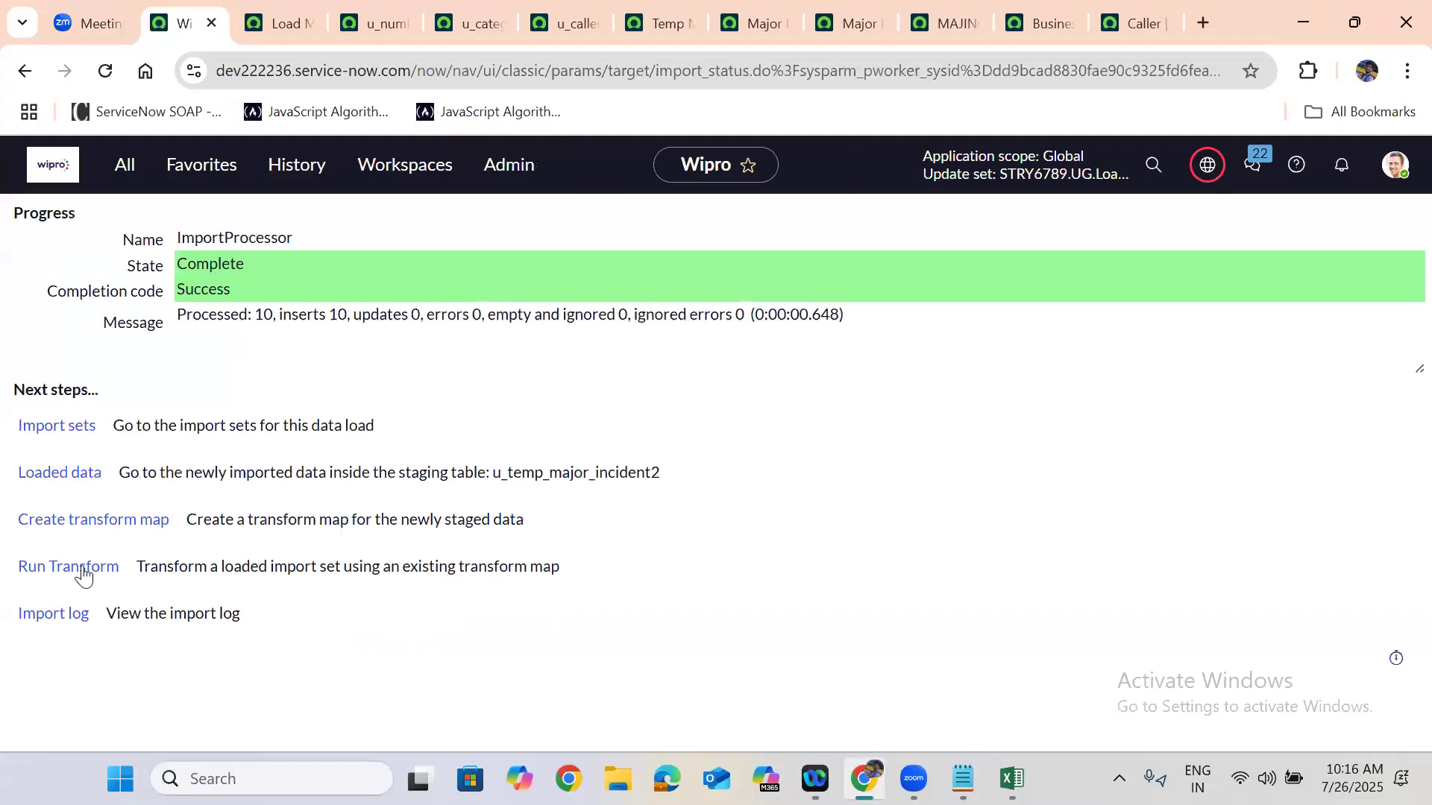
Transform the new import set and review ISET0011125, where all 10 rows were ignored
left_click(83, 573)
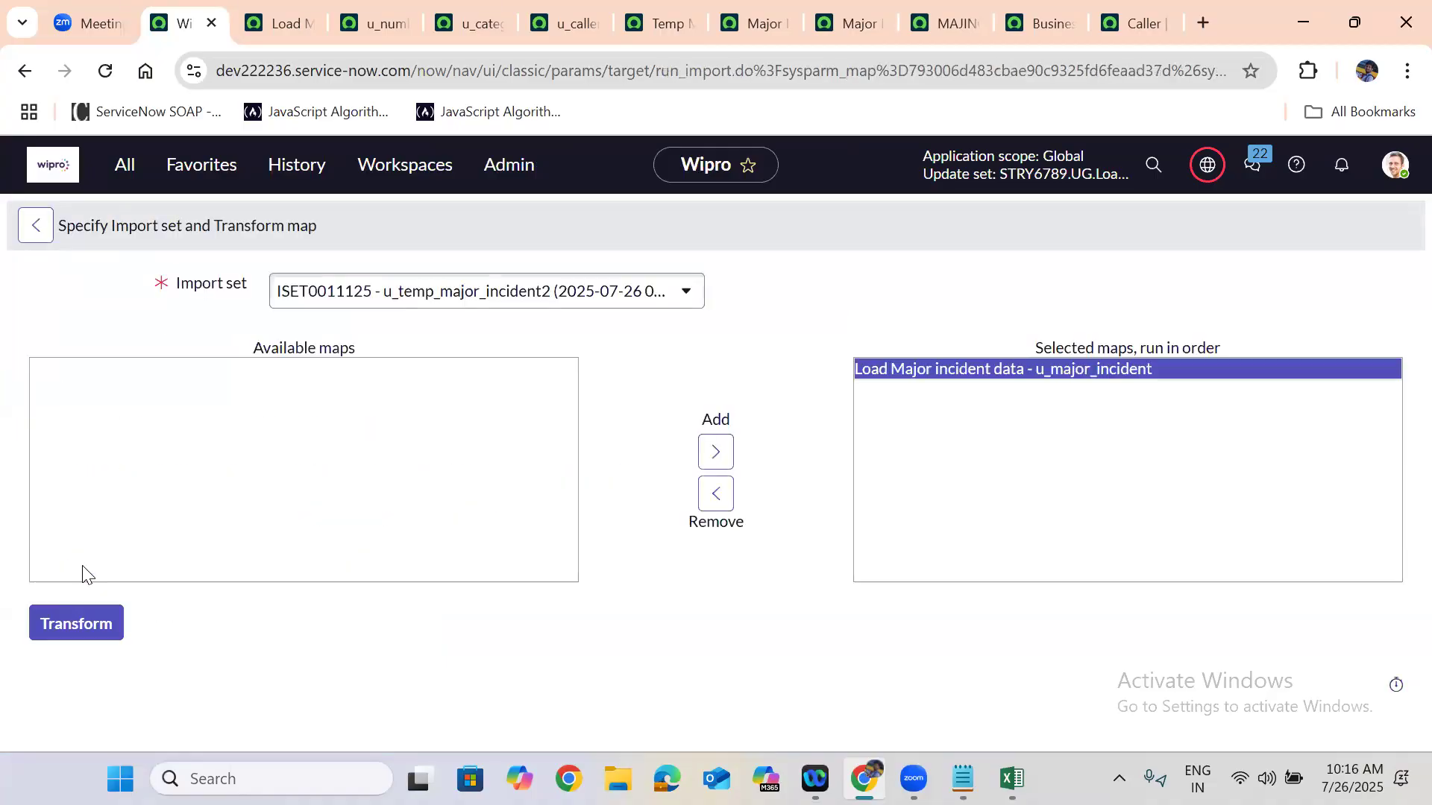
left_click(92, 622)
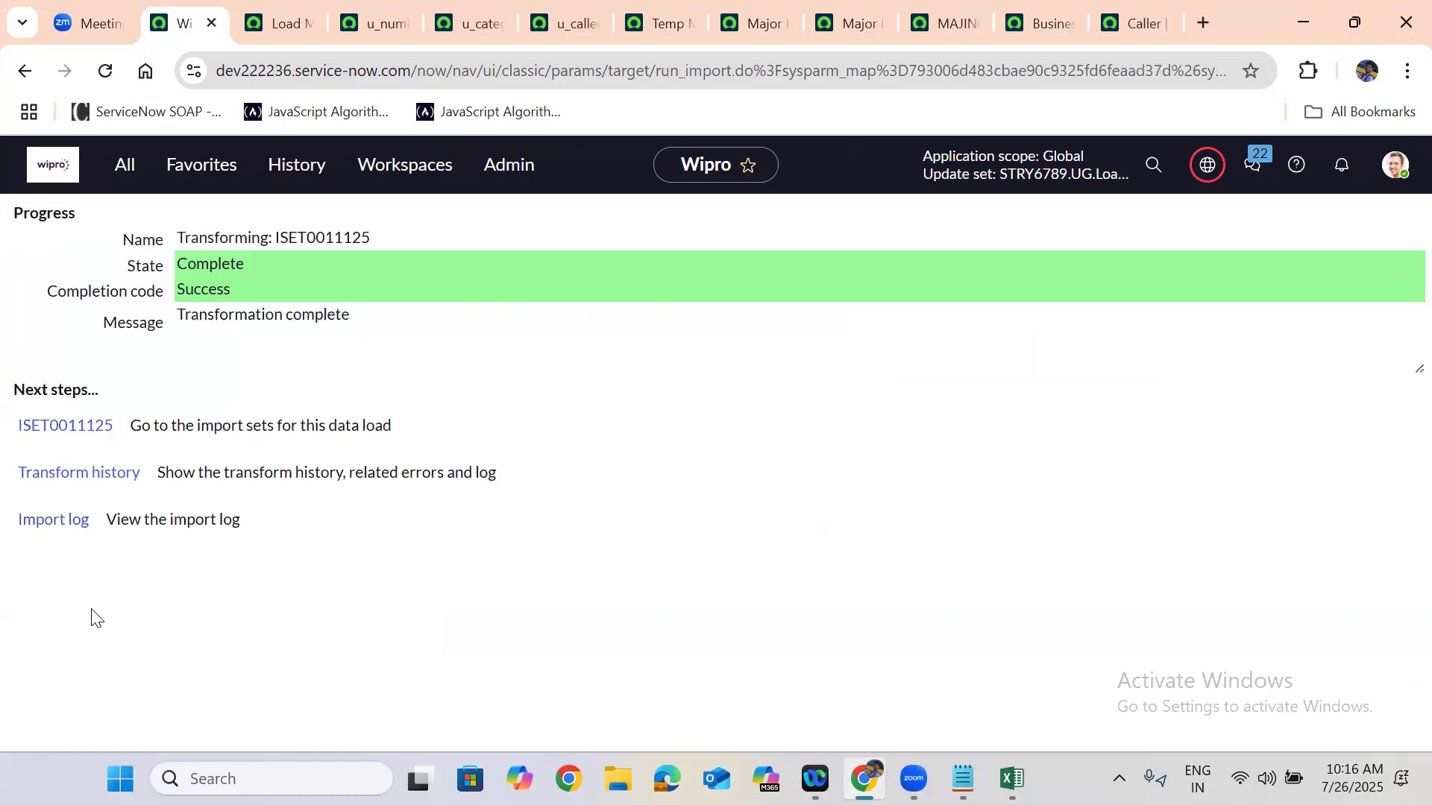
left_click(101, 479)
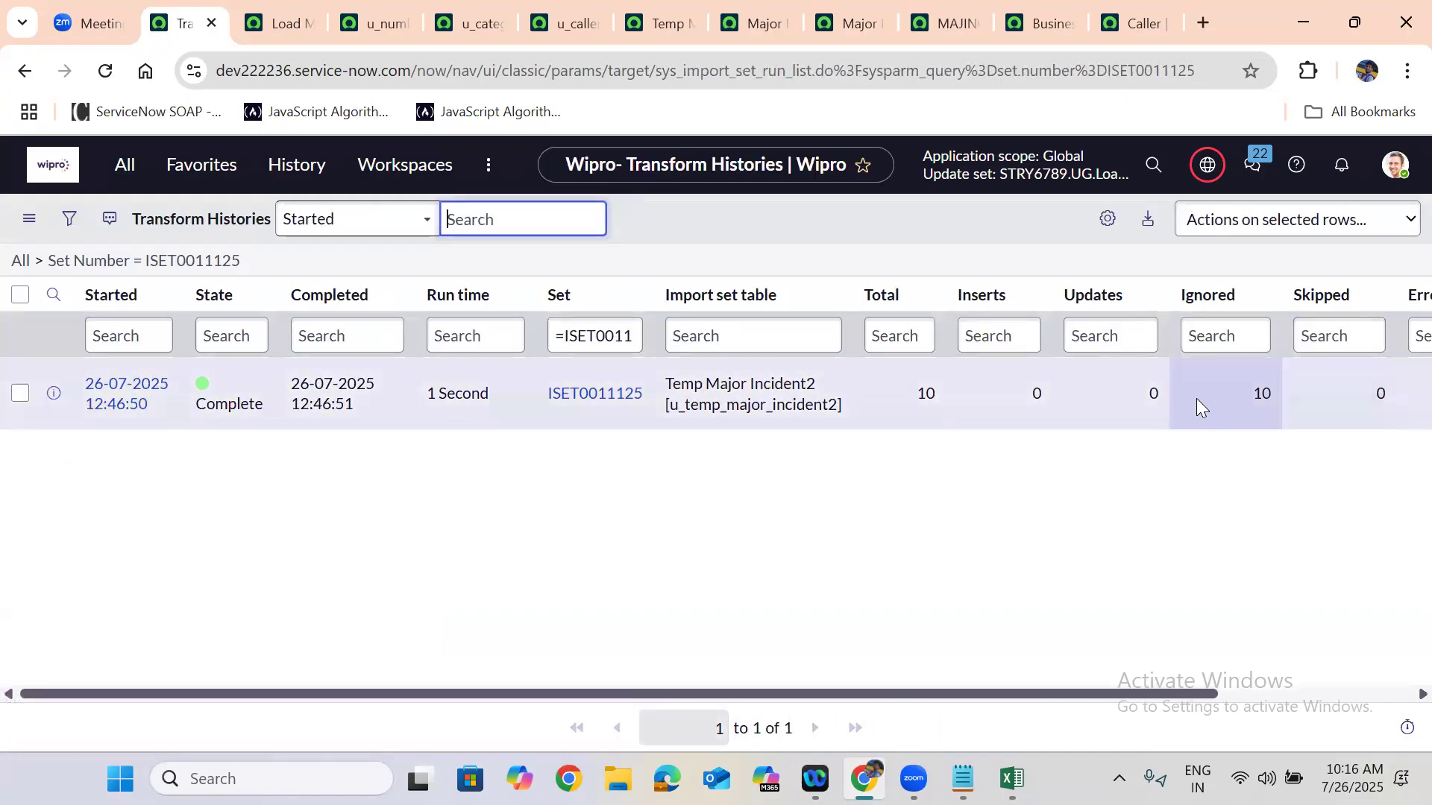
left_click(618, 402)
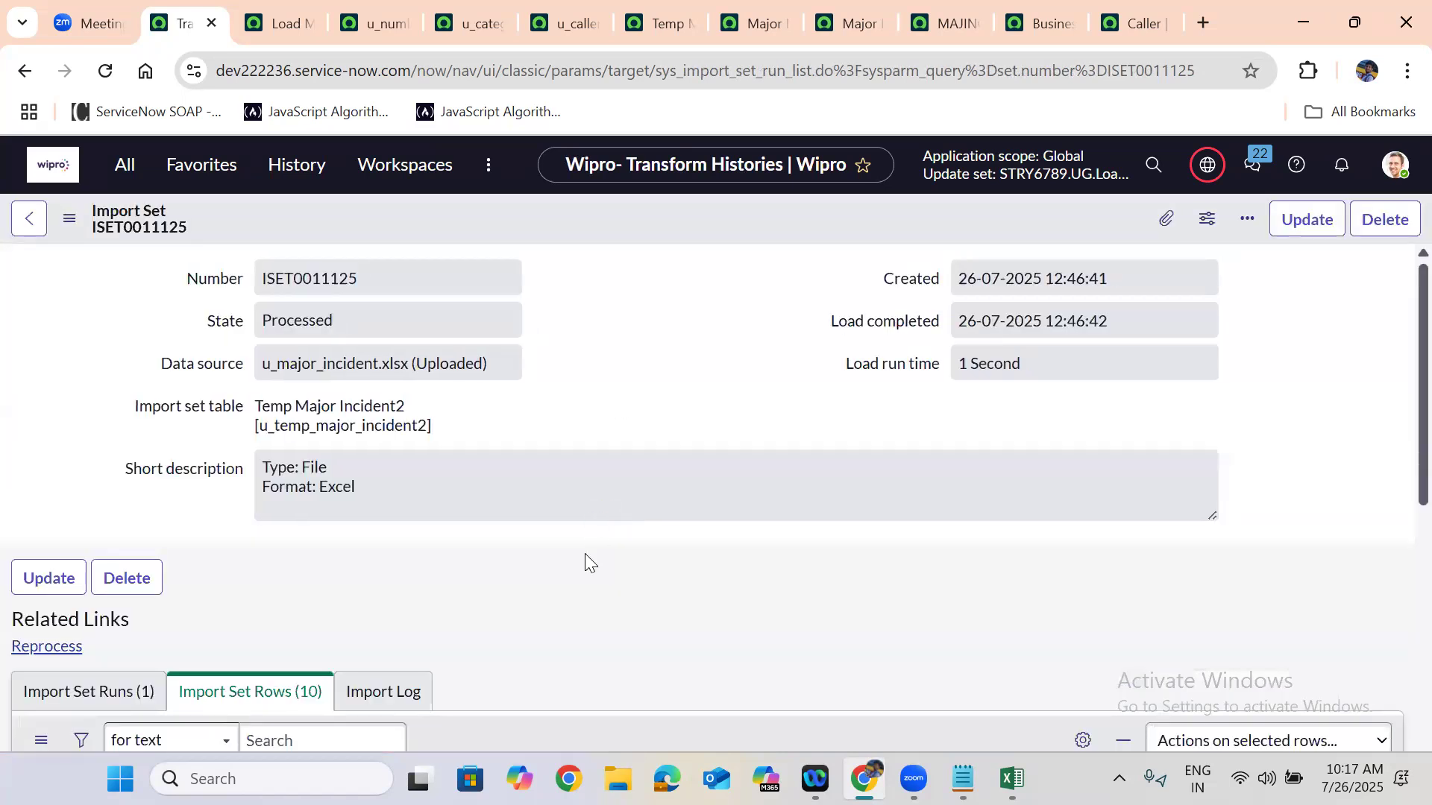
scroll(584, 553, "down", 5)
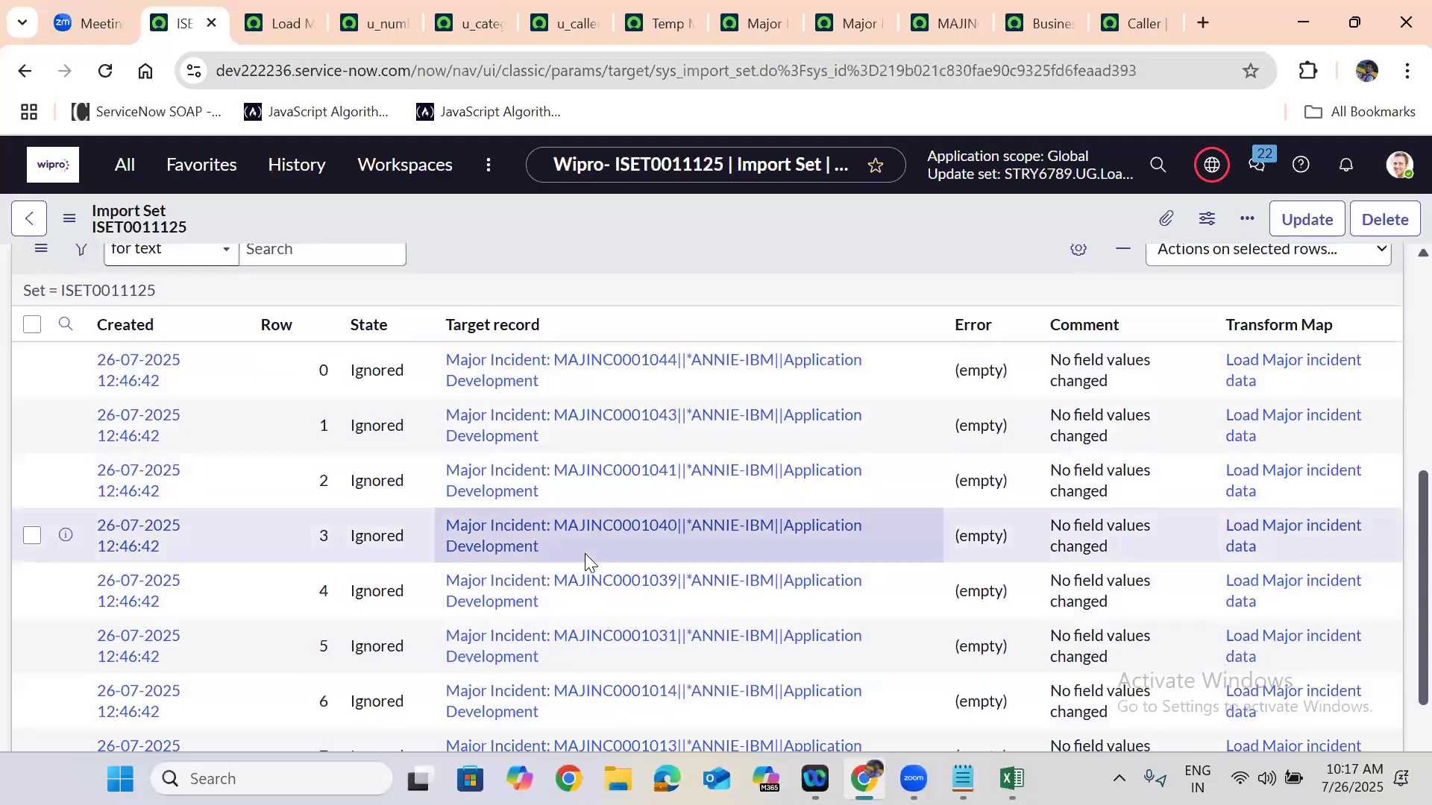
Fill Short Descriptions W2:W11 with test 9678 through test 9687, then minimise the workbook
mouse_move(1011, 778)
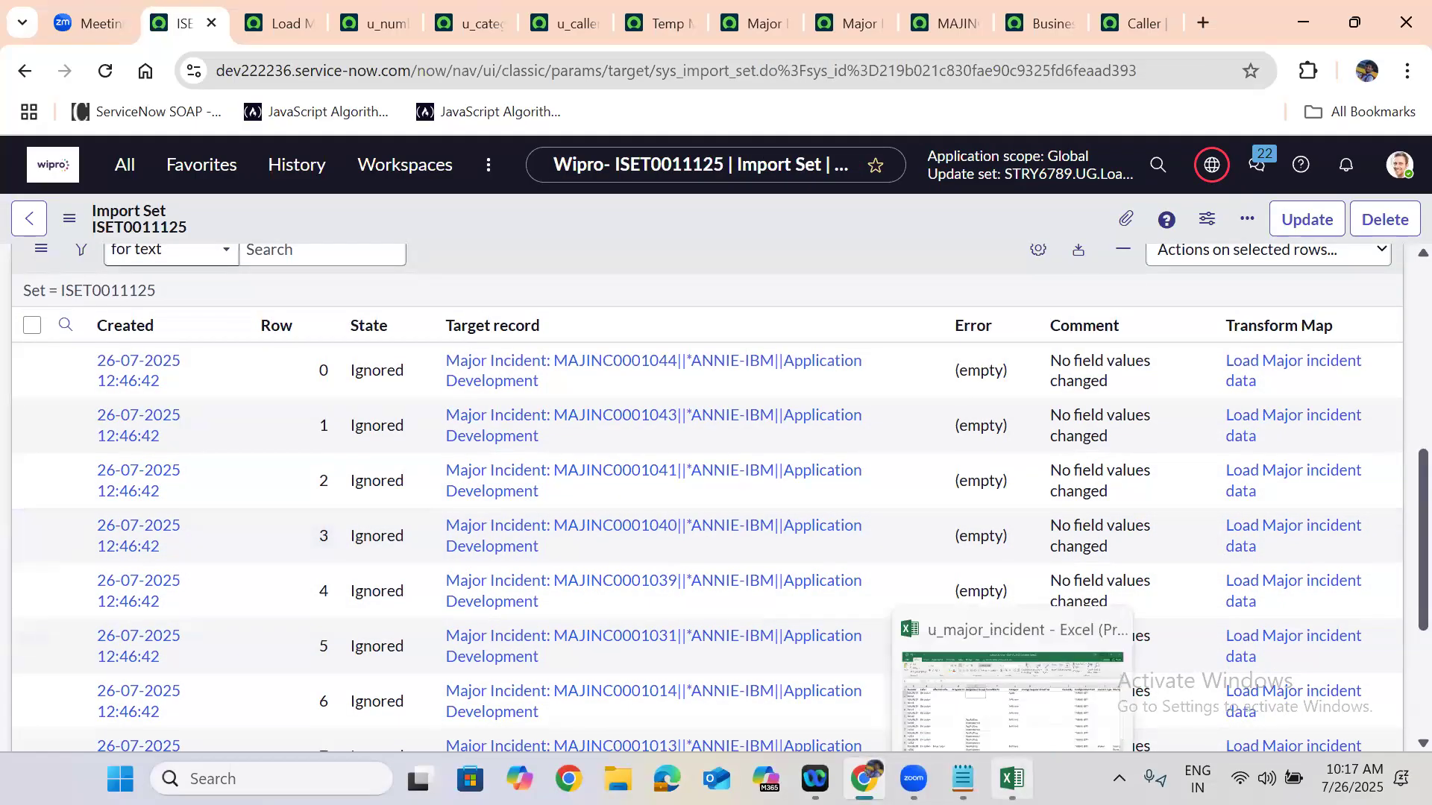
left_click(1007, 709)
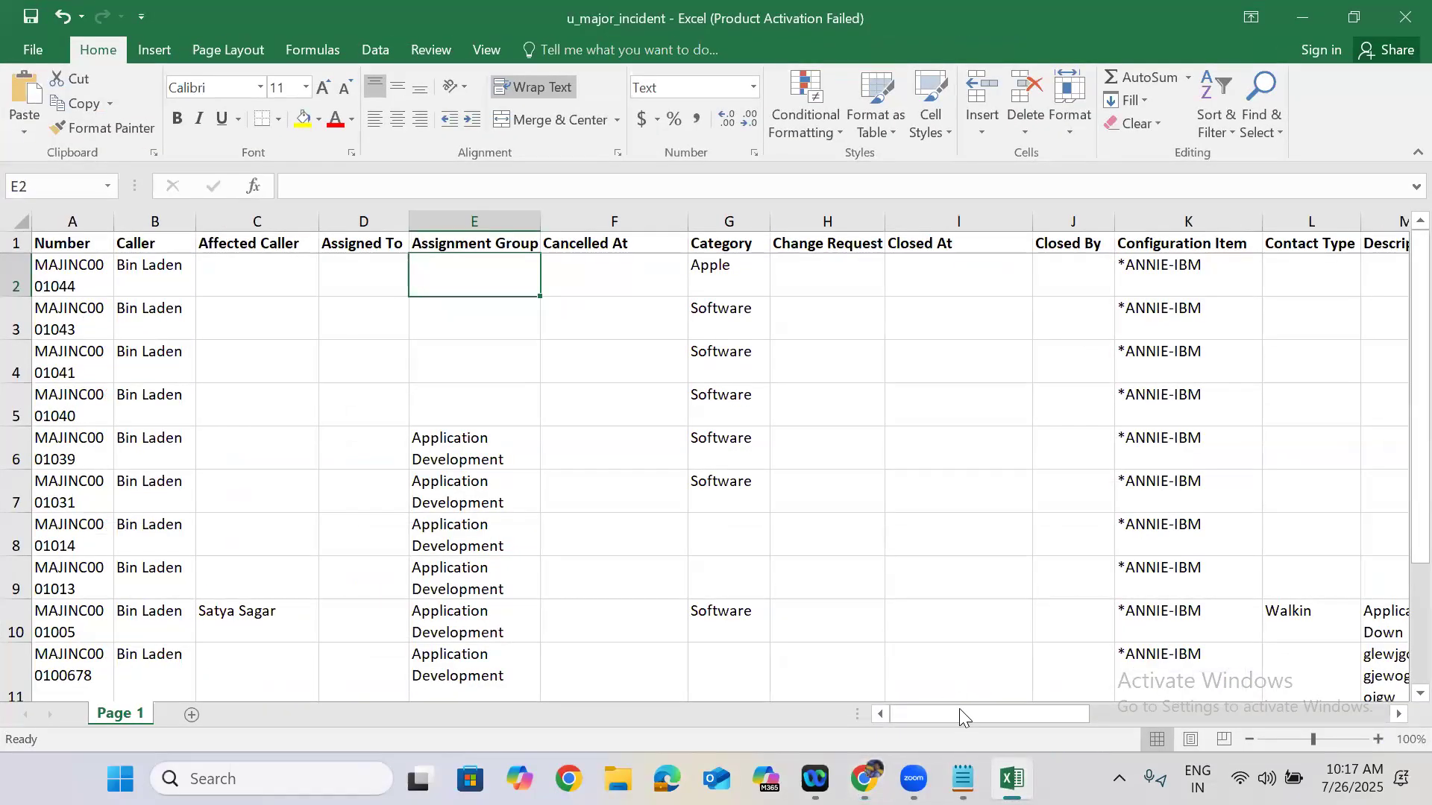
left_click_drag(960, 715, 1141, 275)
double_click(1145, 278)
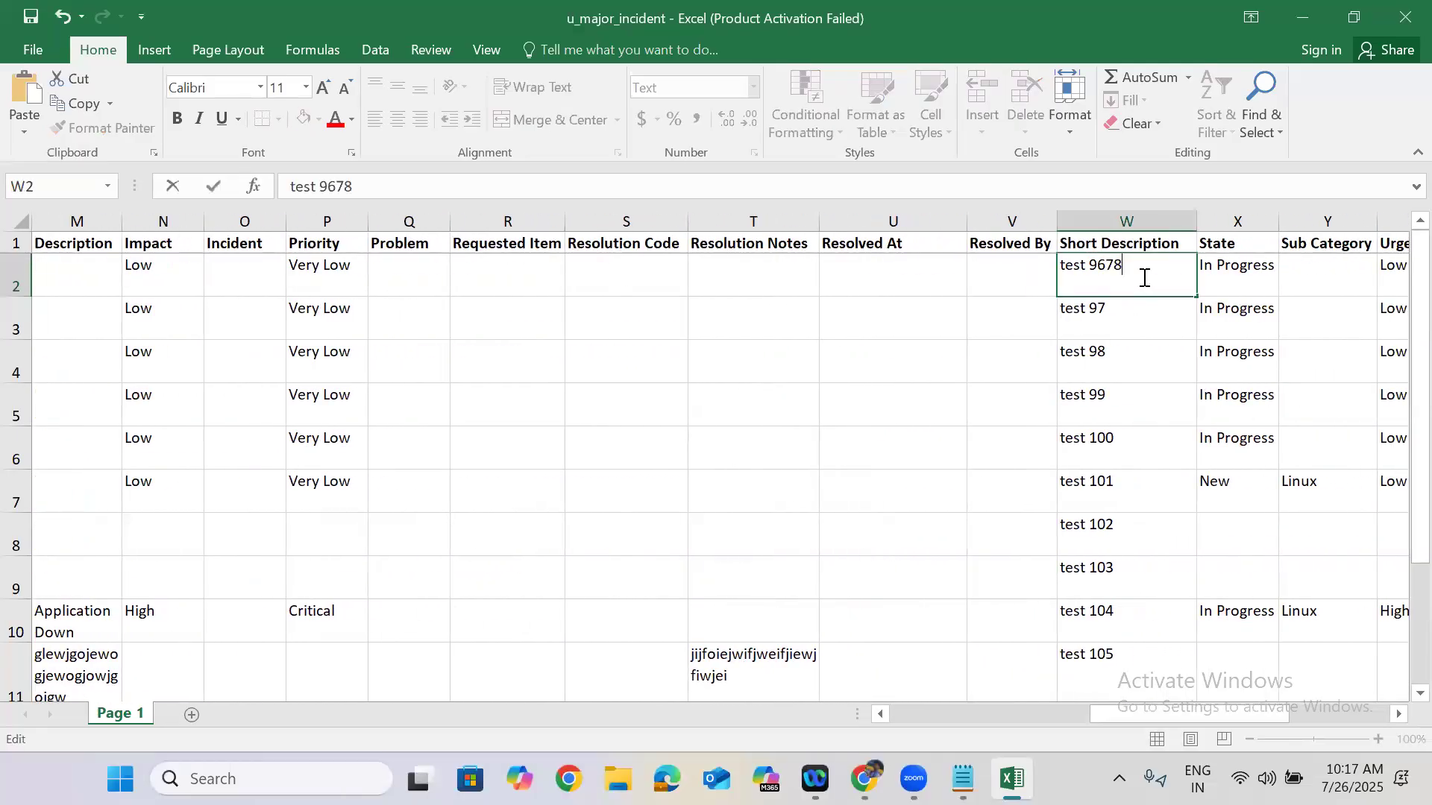
type("78")
left_click_drag(1193, 300, 1145, 476)
left_click(1164, 277)
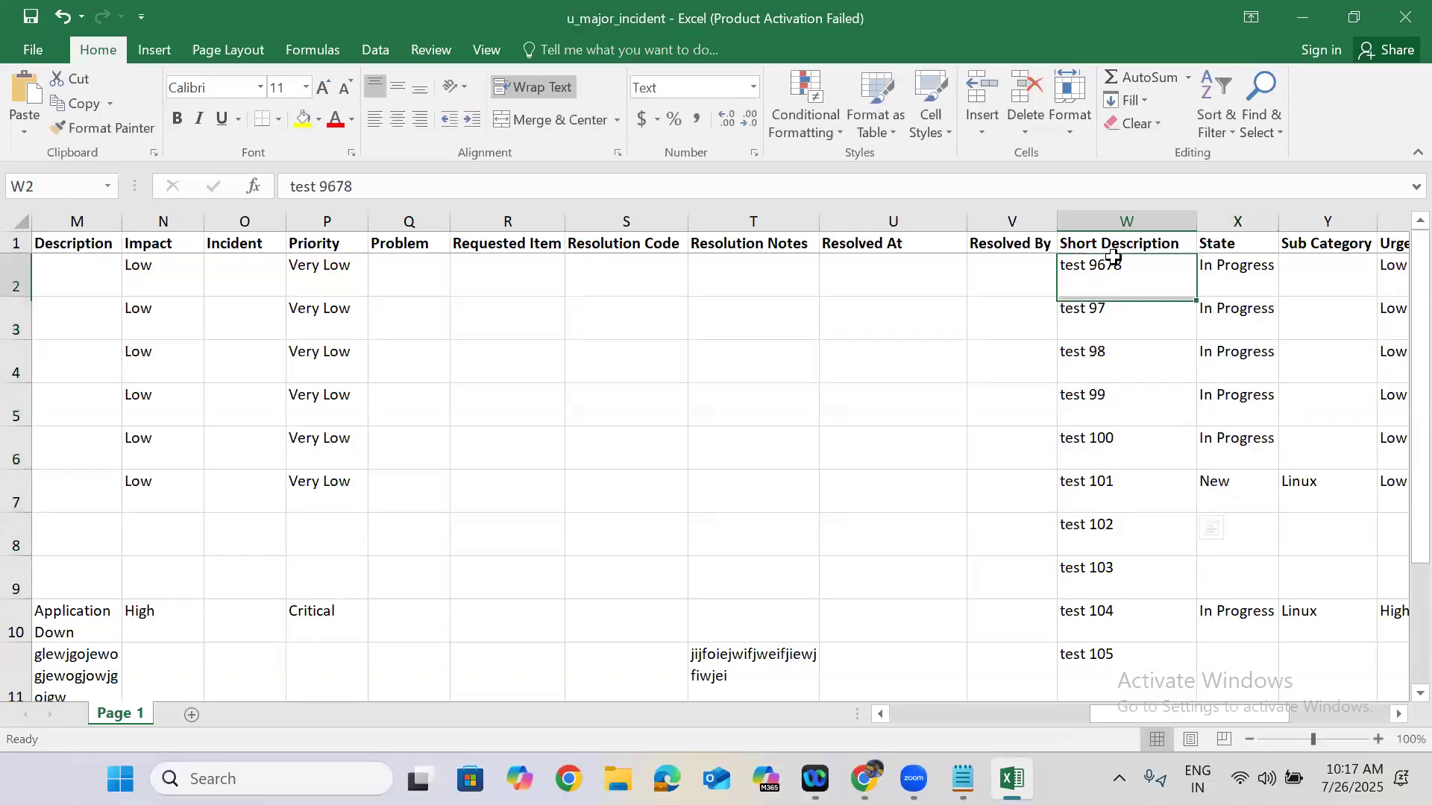
left_click_drag(1194, 408, 1175, 642)
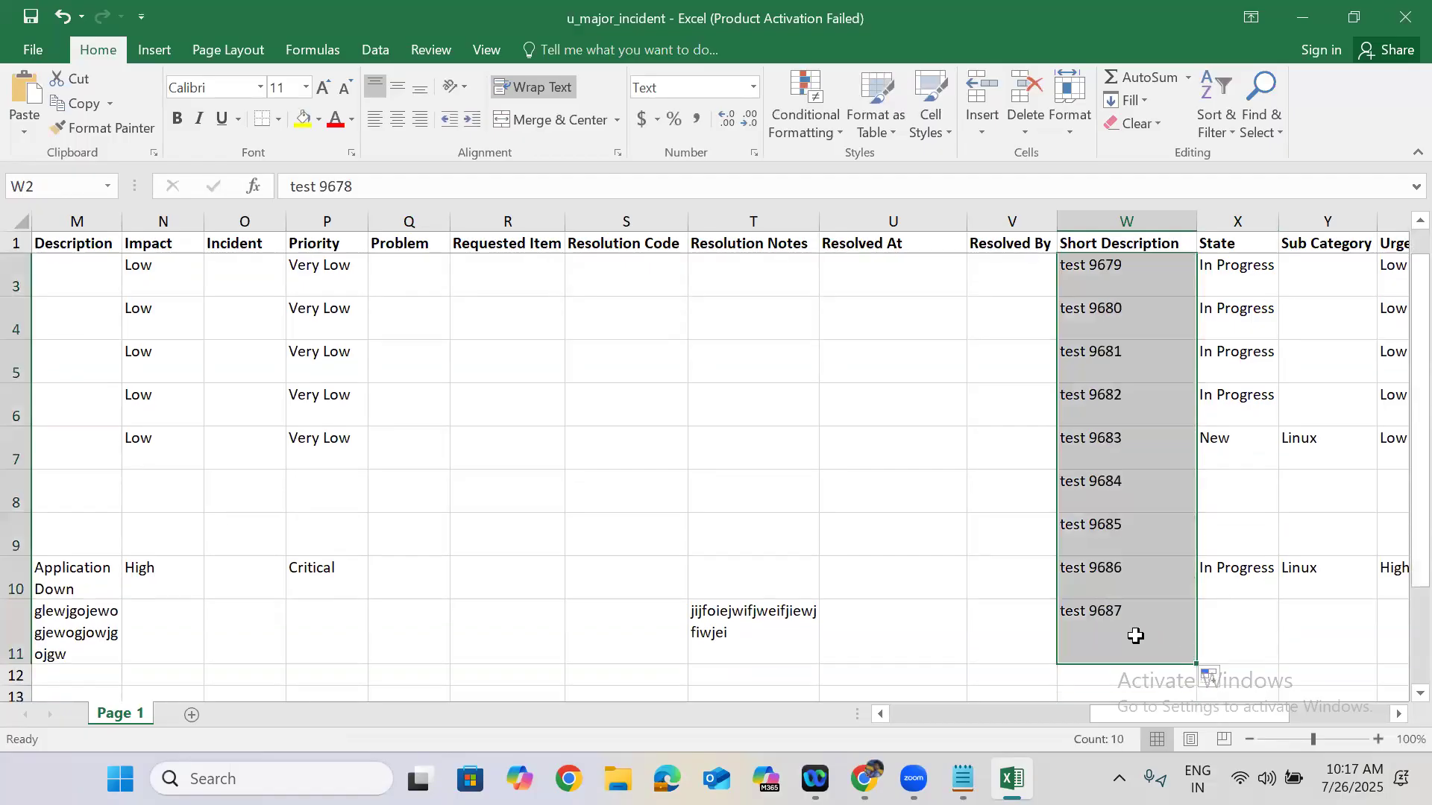
left_click(1136, 635)
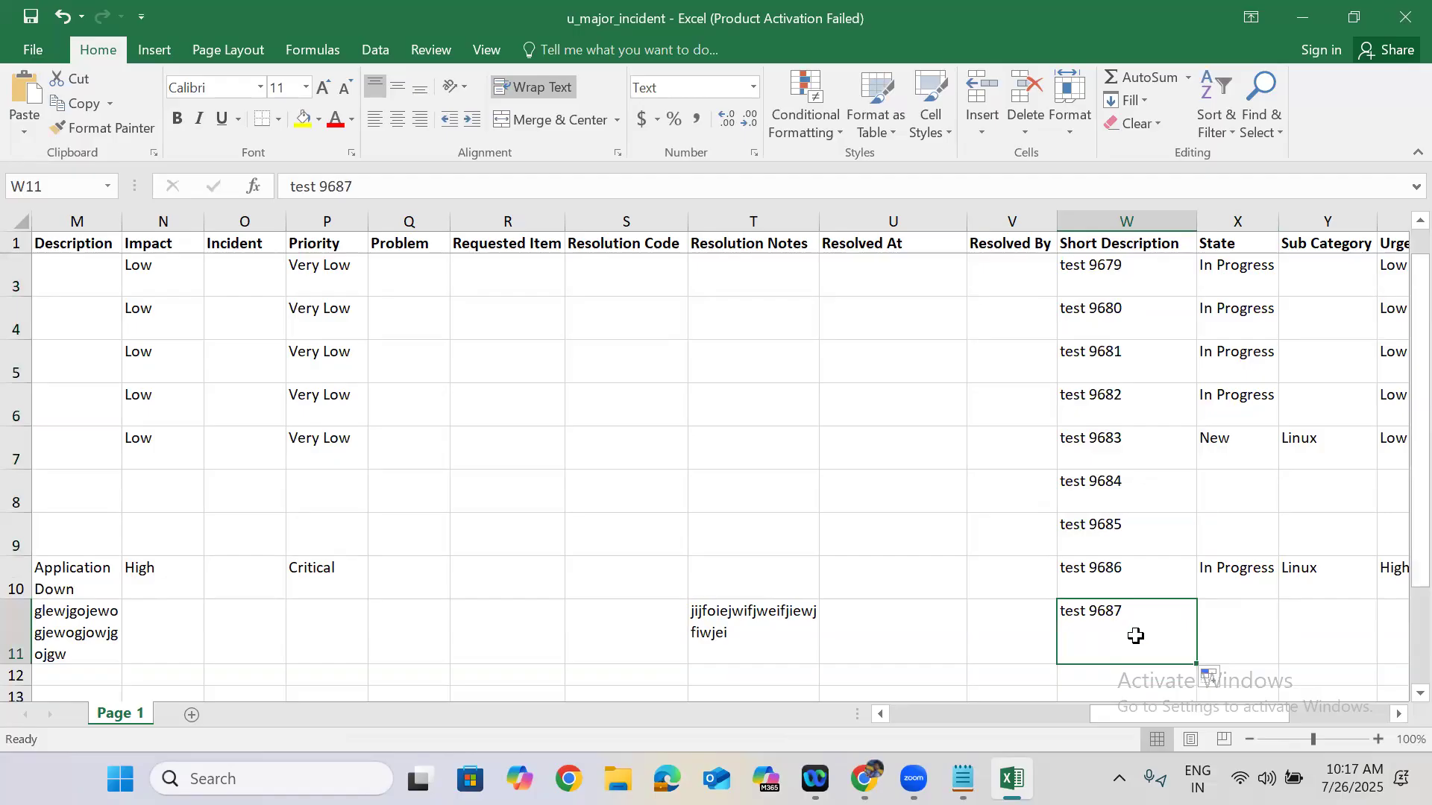
left_click(1302, 19)
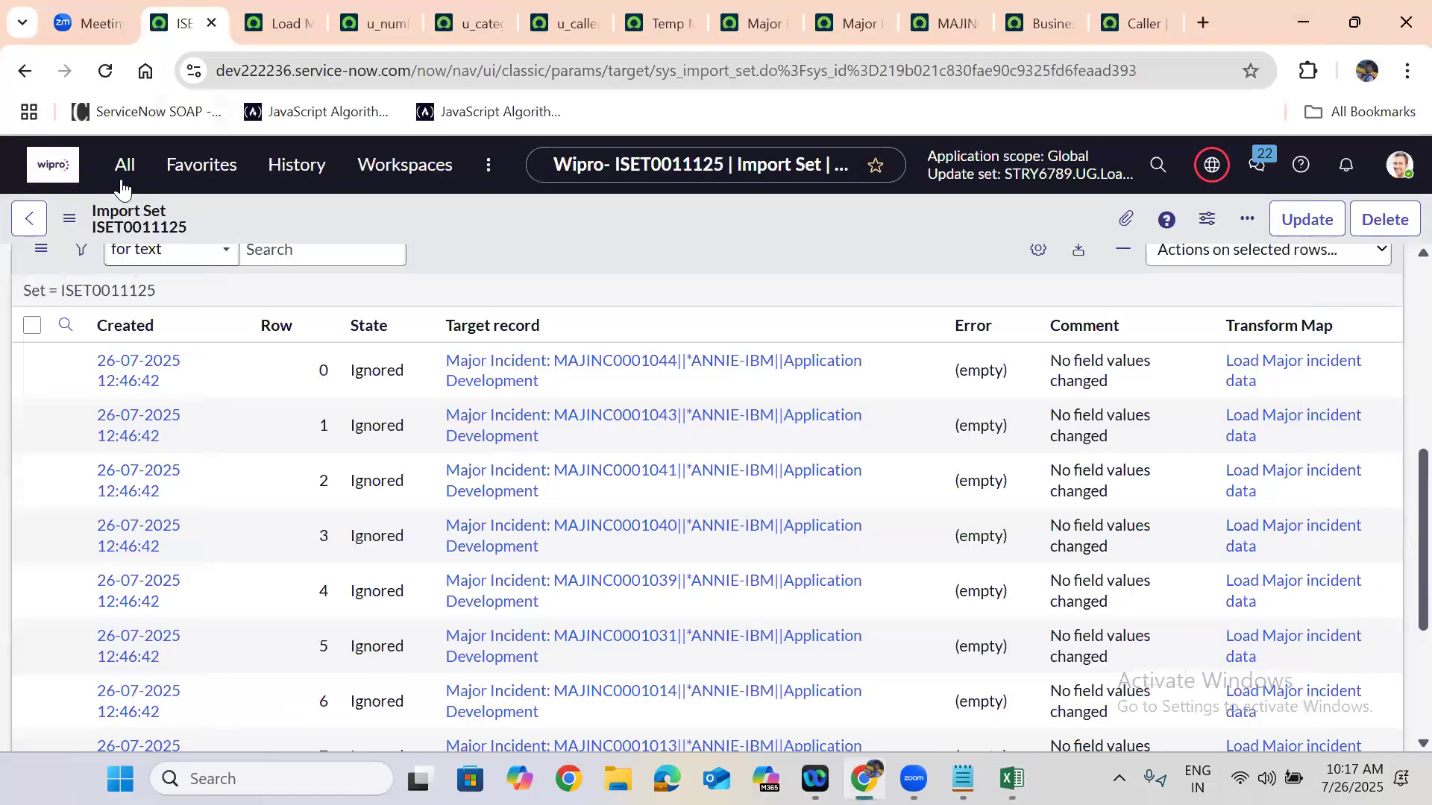
left_click(123, 179)
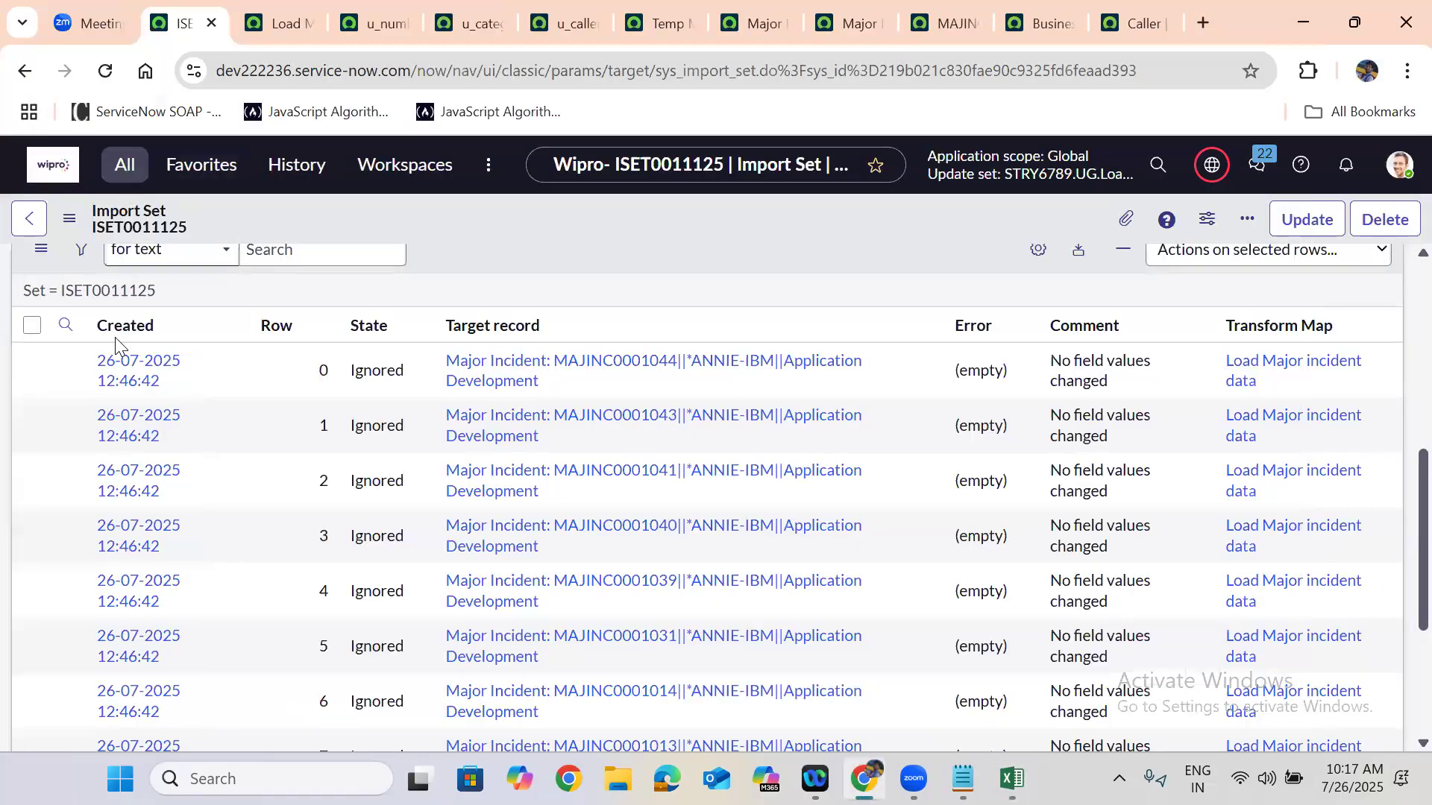
Import u_major_incident.xlsx into Temp Major Incident2 and transform new import set ISET0011126
left_click(99, 441)
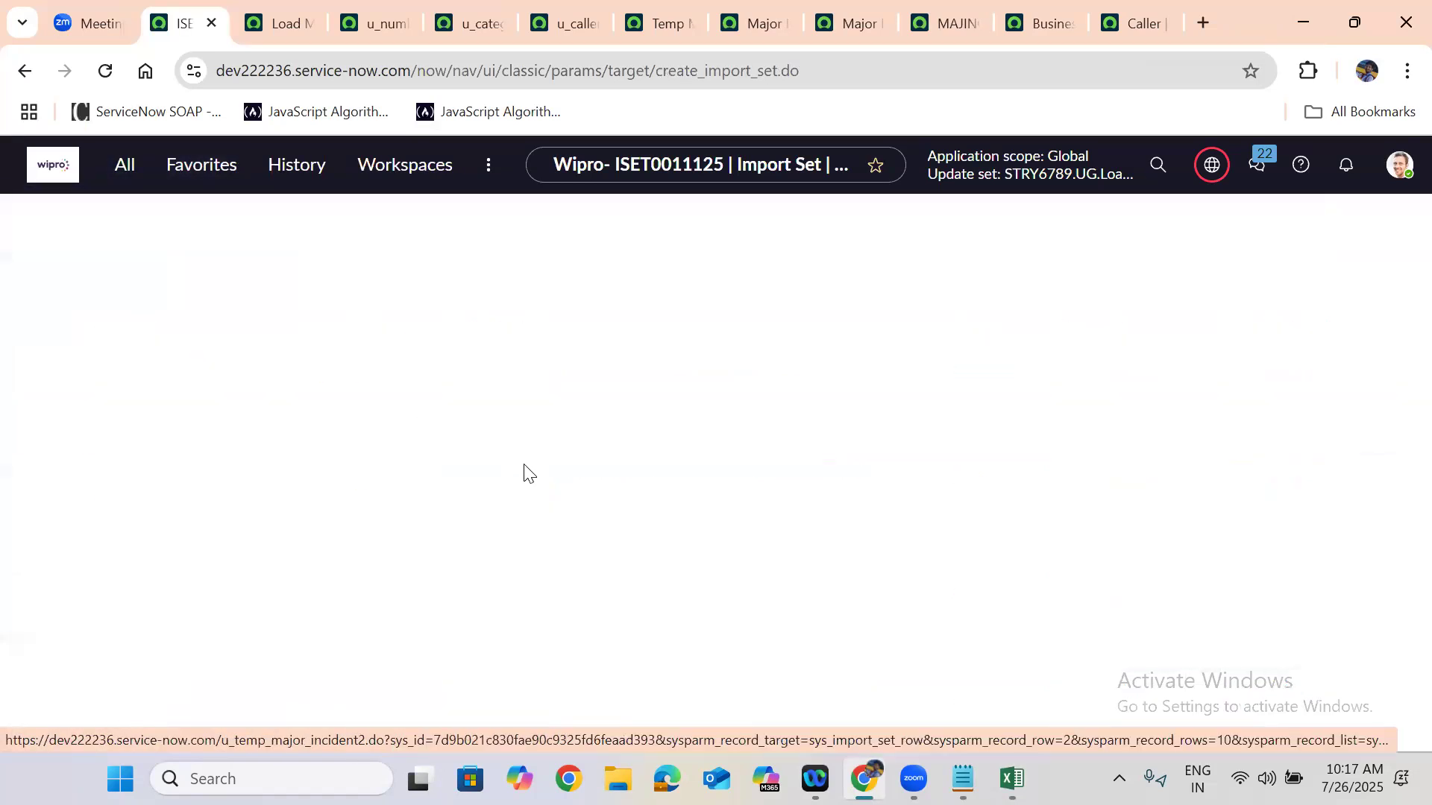
left_click(434, 318)
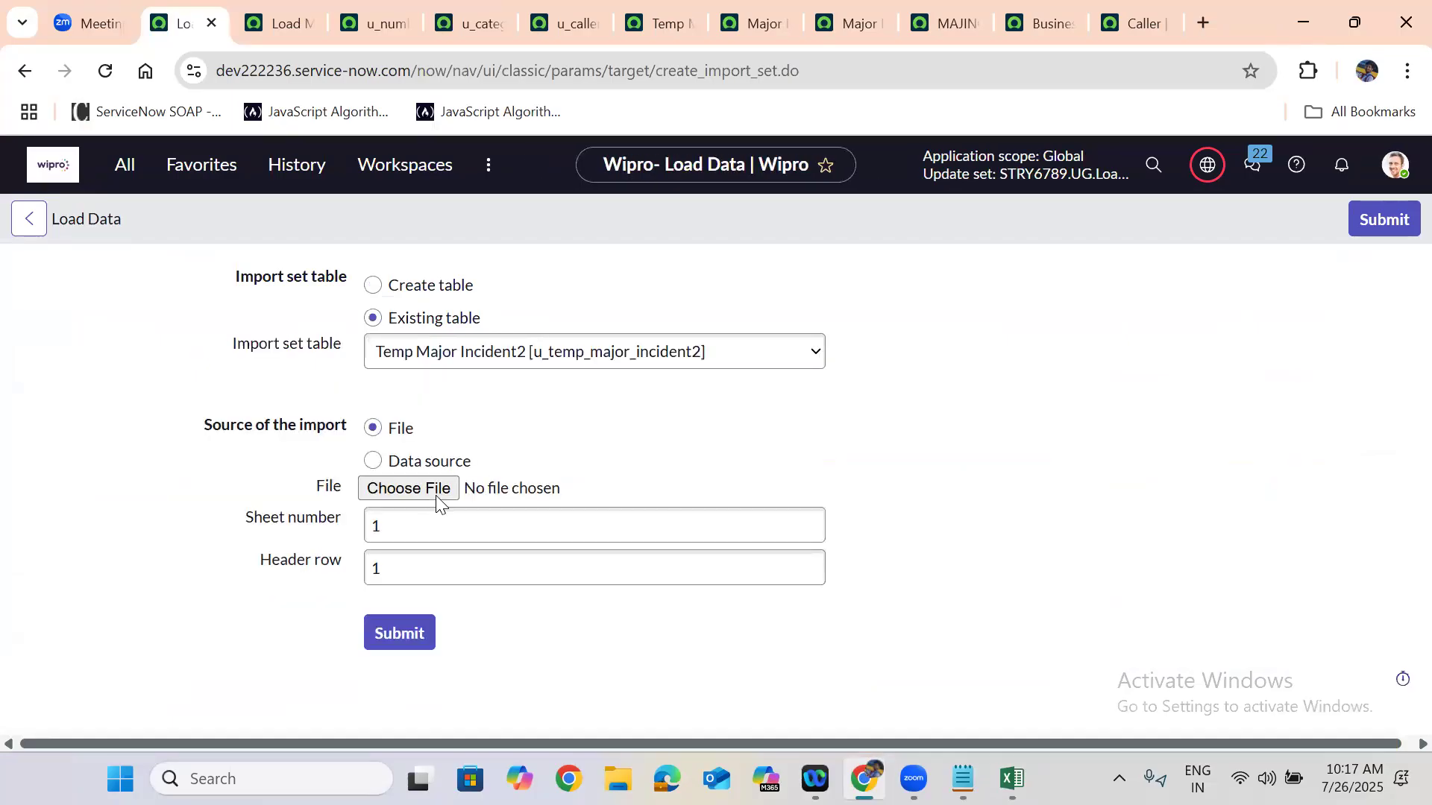
left_click(431, 486)
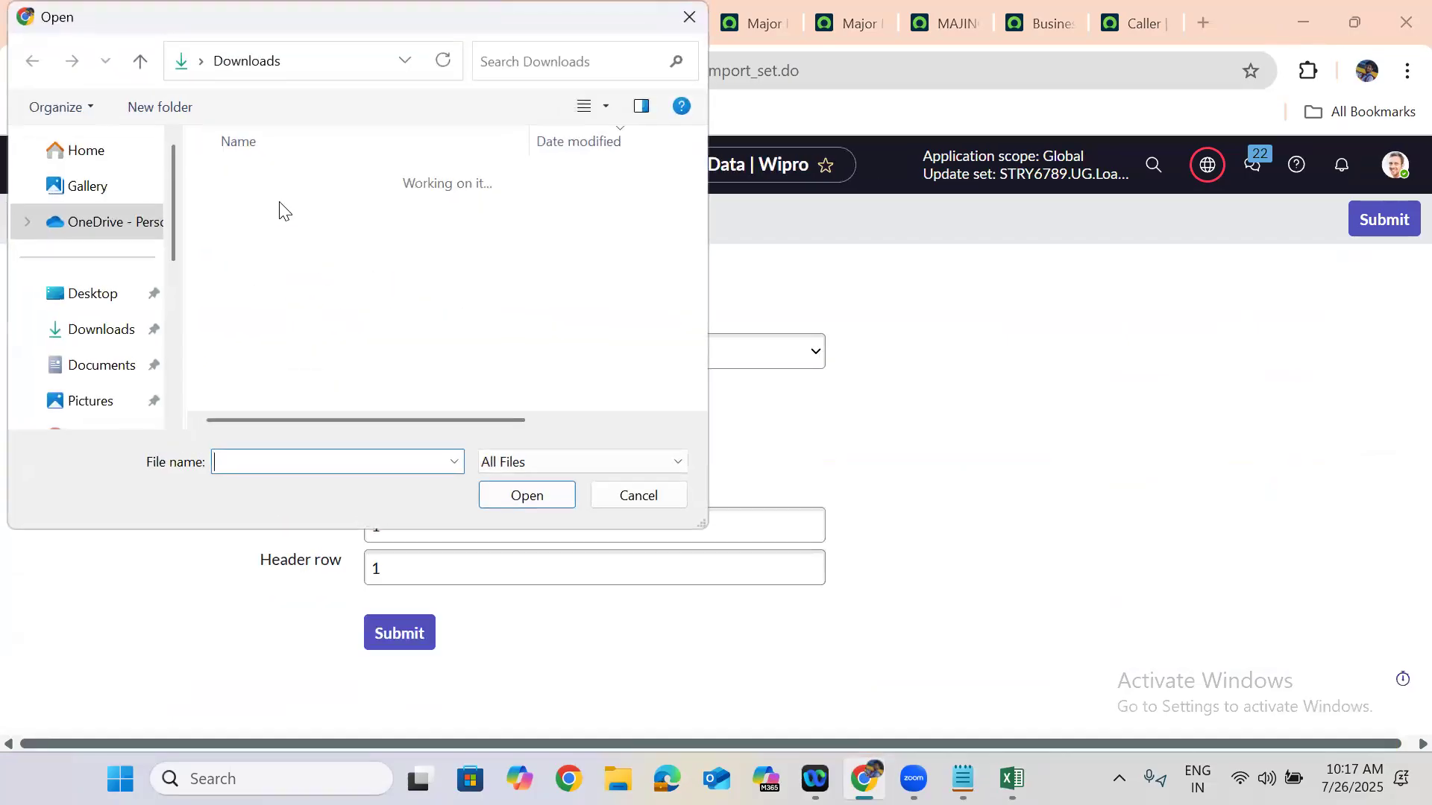
left_click(283, 206)
left_click(530, 496)
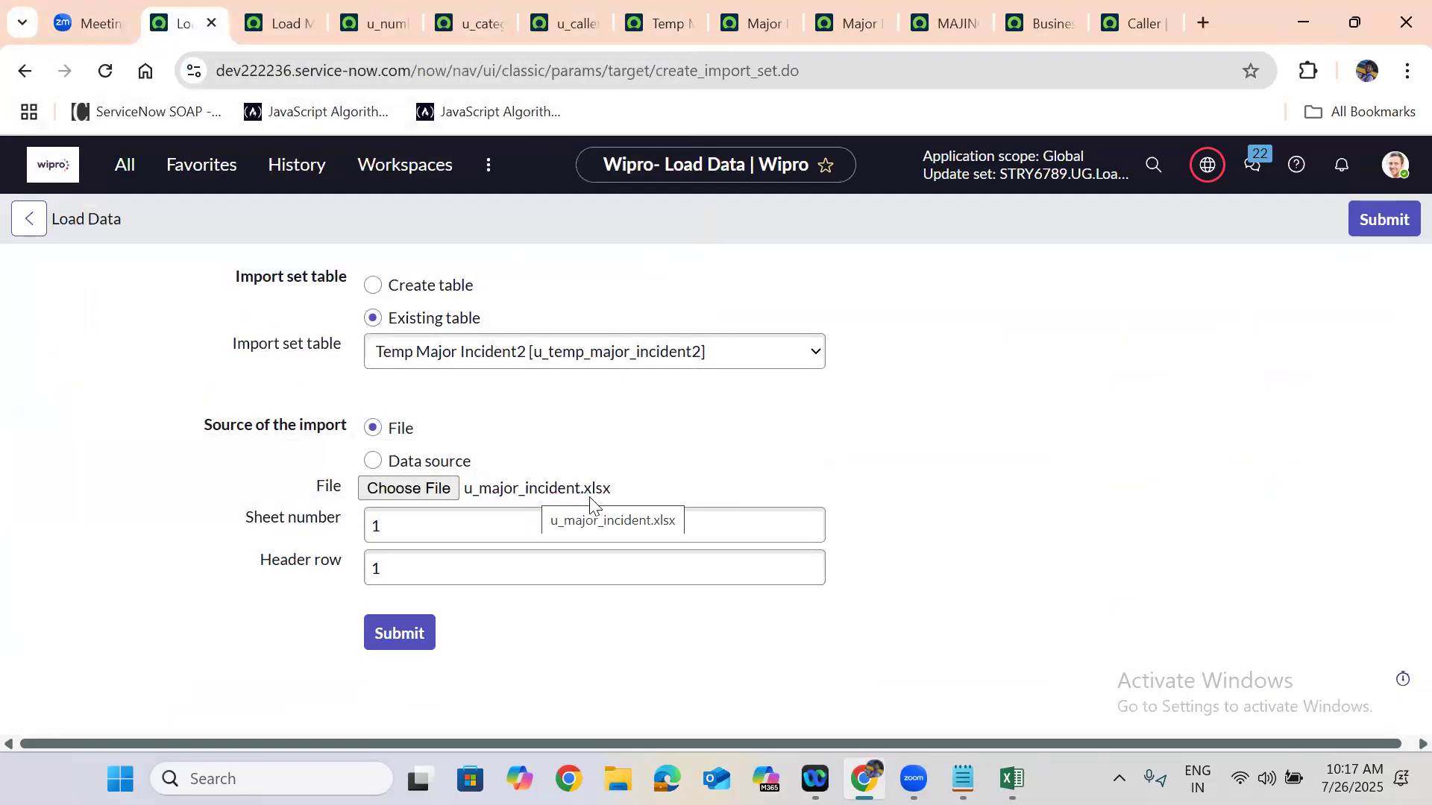
left_click(395, 624)
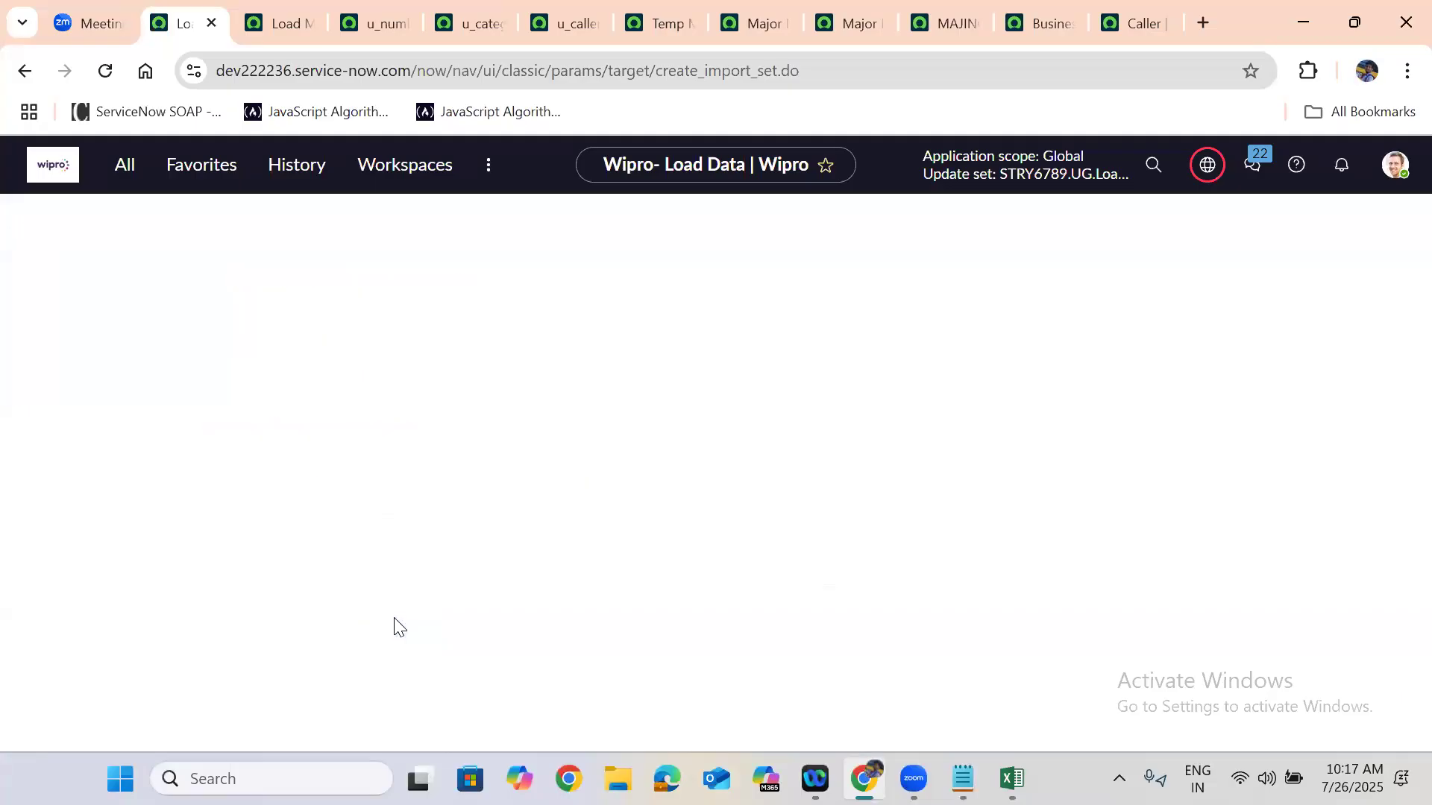
left_click(70, 568)
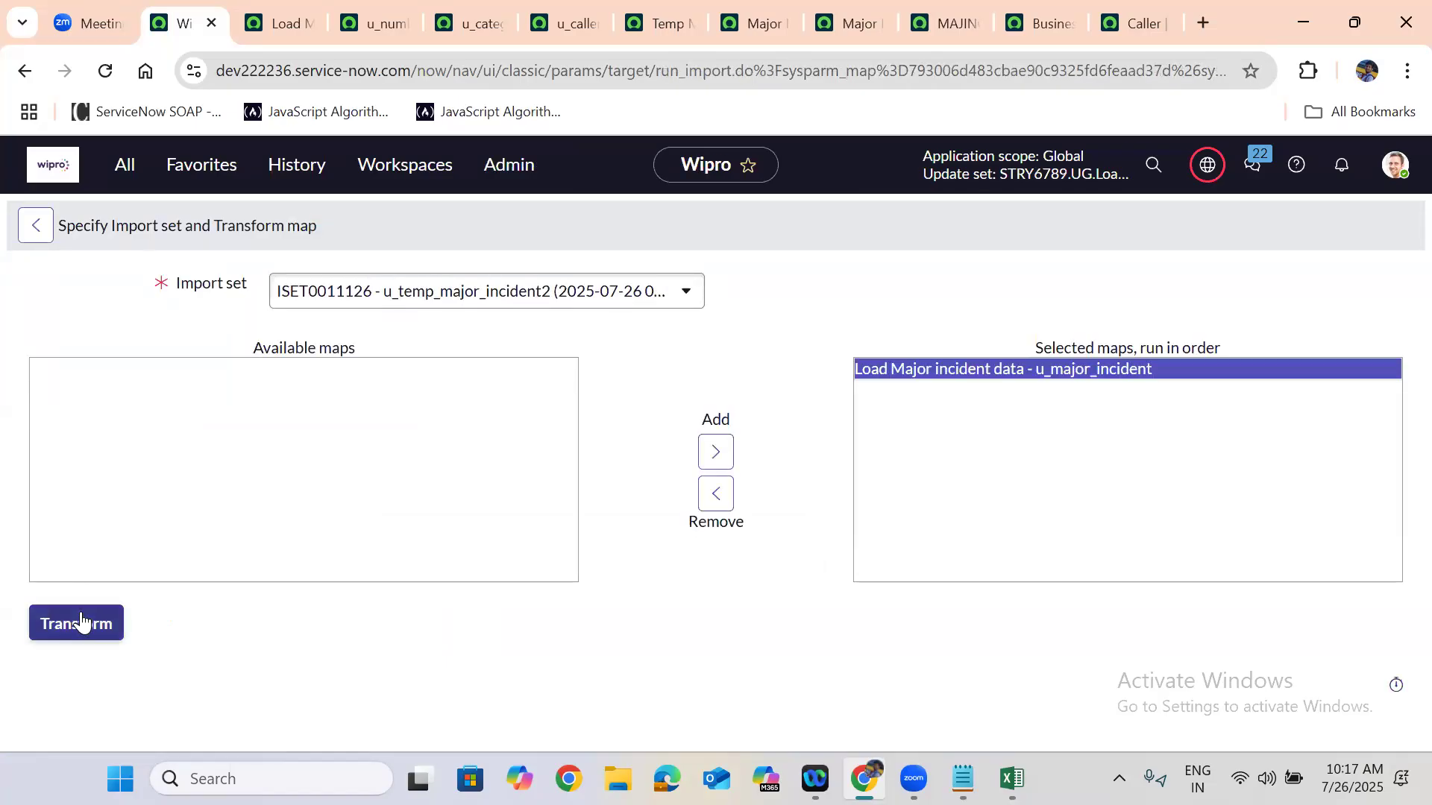
left_click(81, 613)
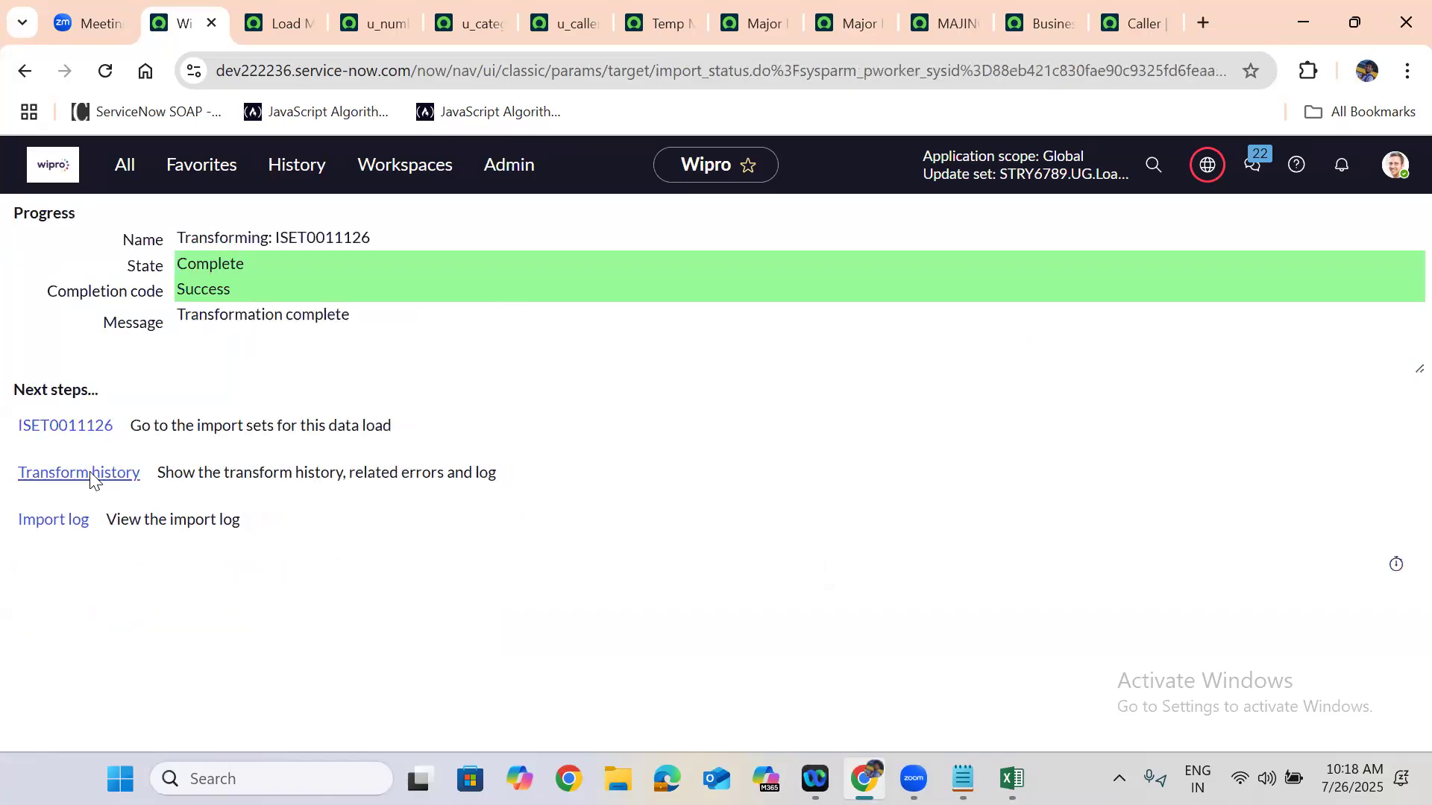
Confirm ISET0011126 updated all 10 rows, clear the Major Incidents filter, and restore Excel
left_click(80, 477)
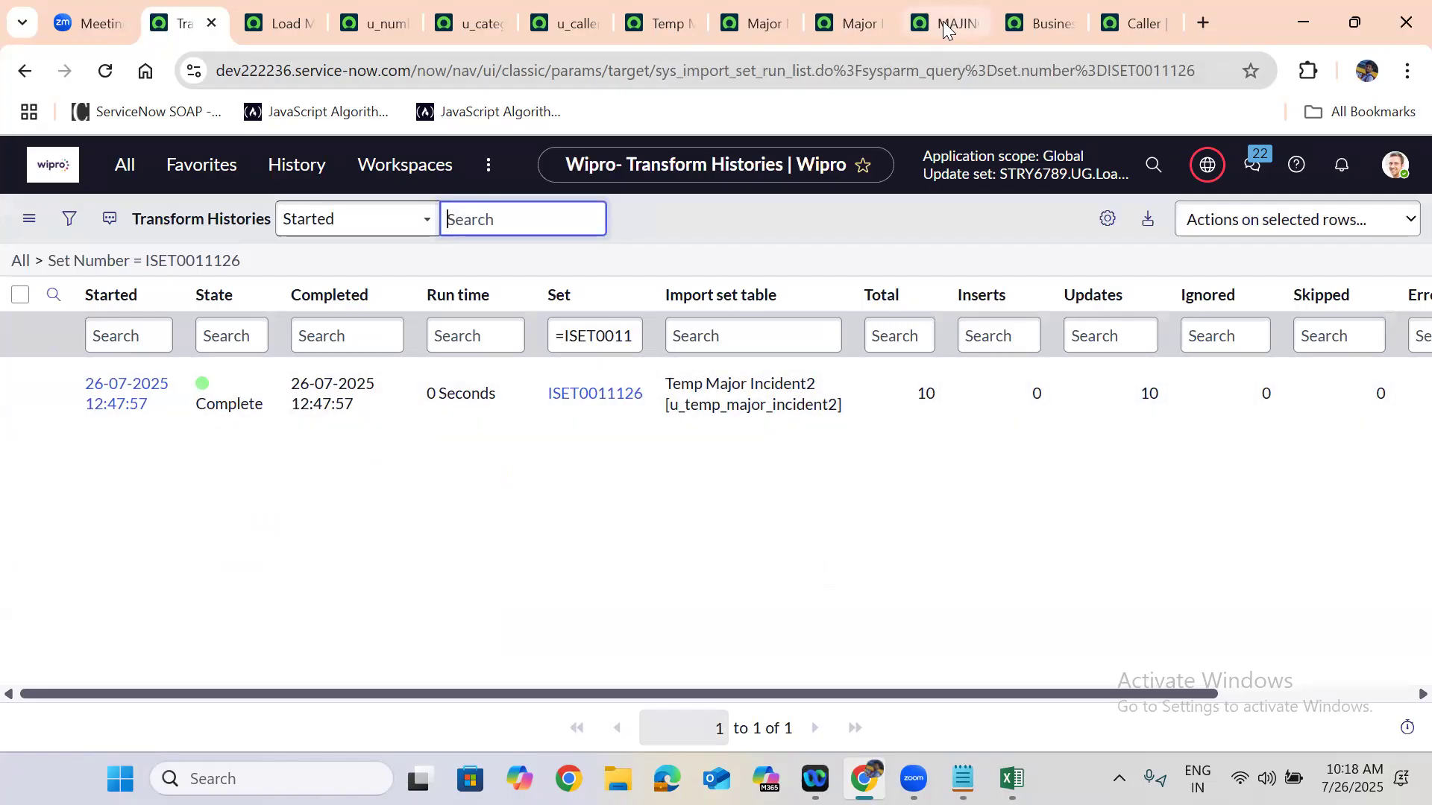
left_click(853, 23)
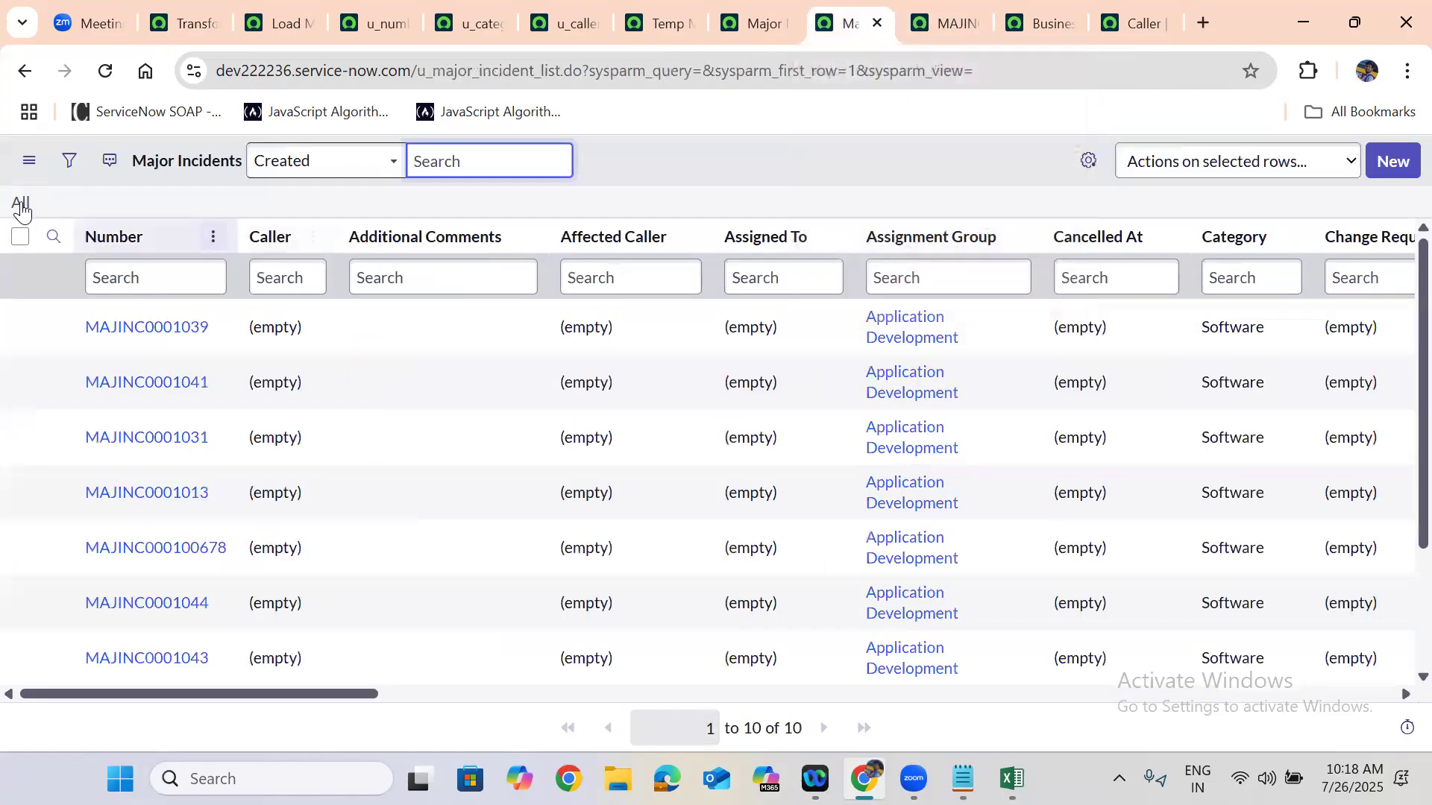
left_click(21, 205)
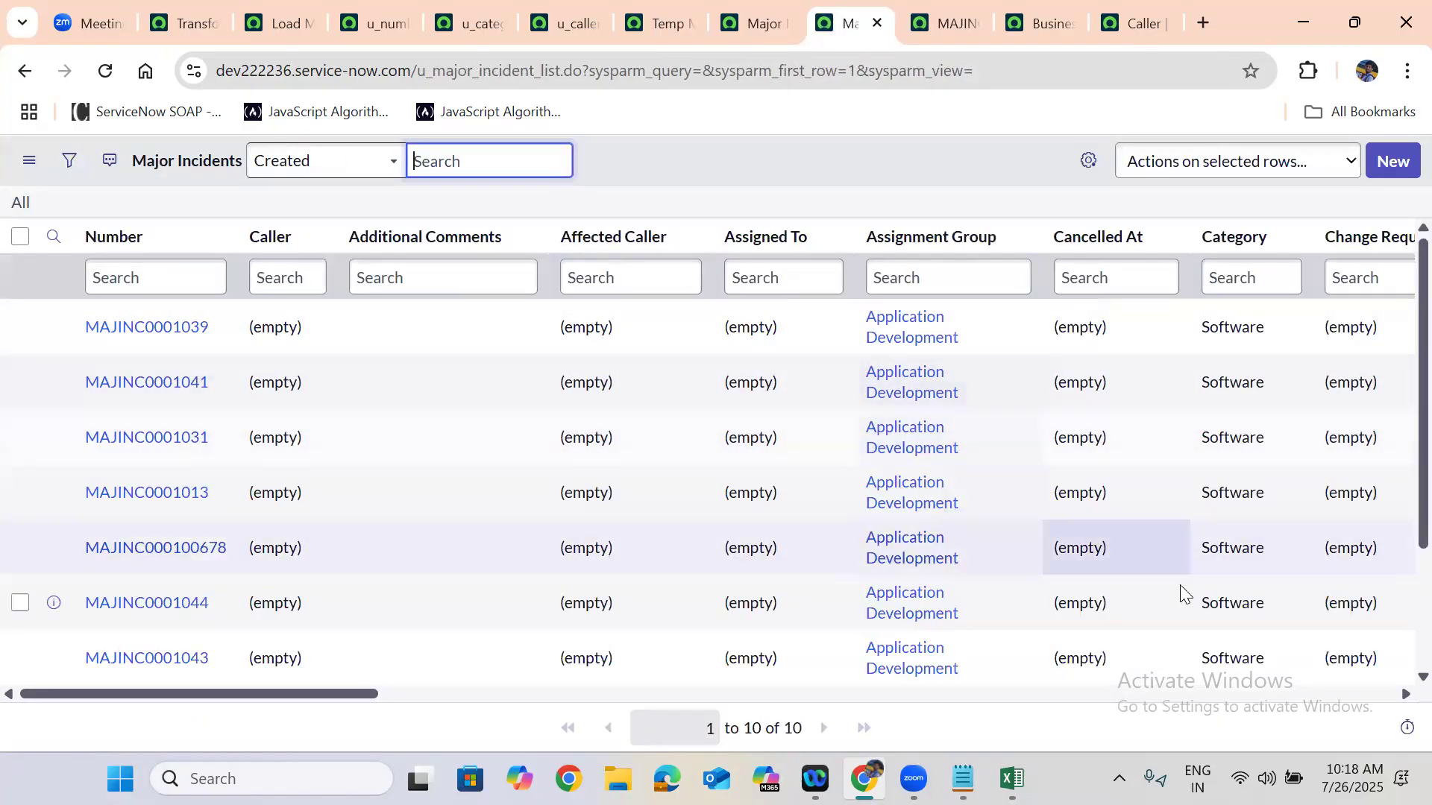
left_click(1012, 779)
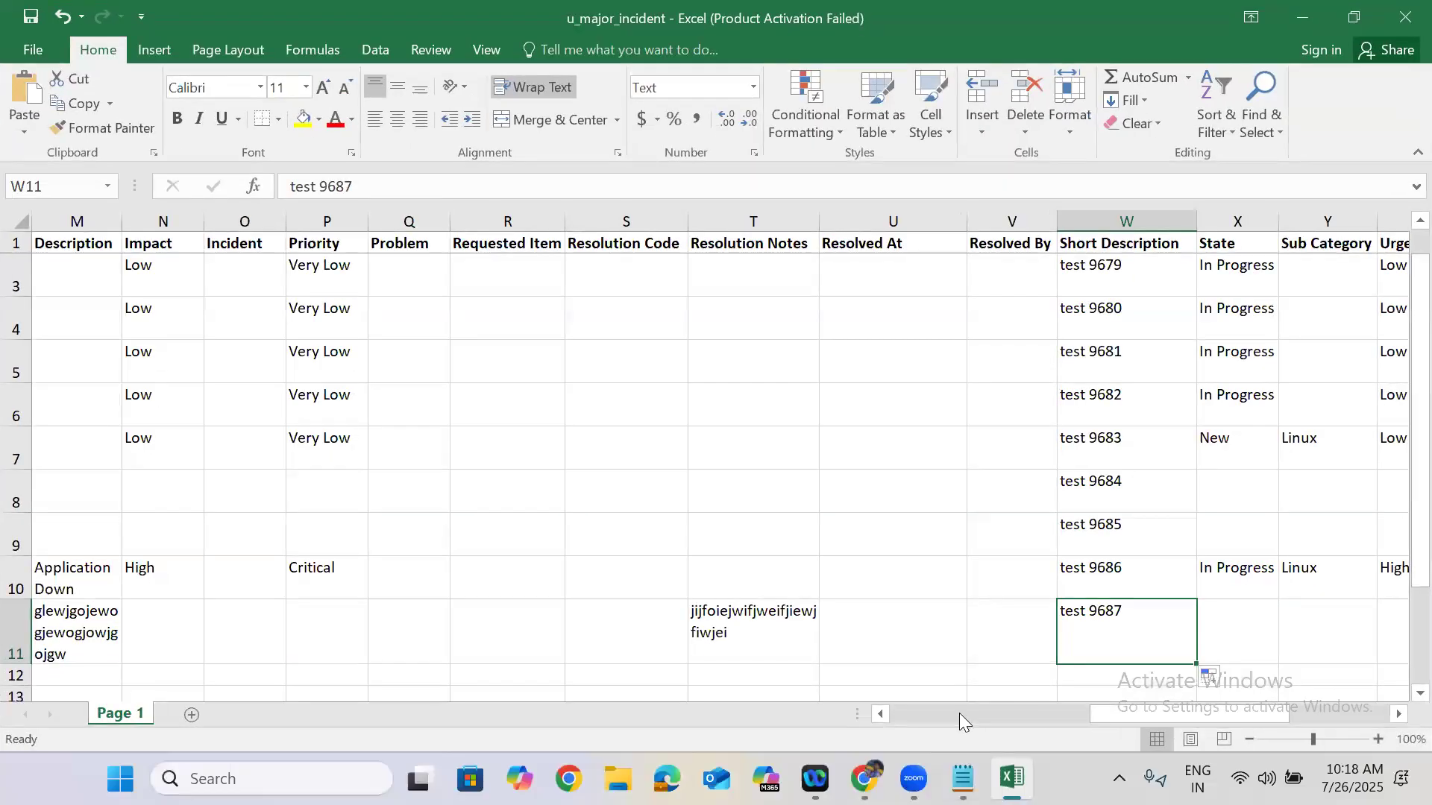
left_click(895, 713)
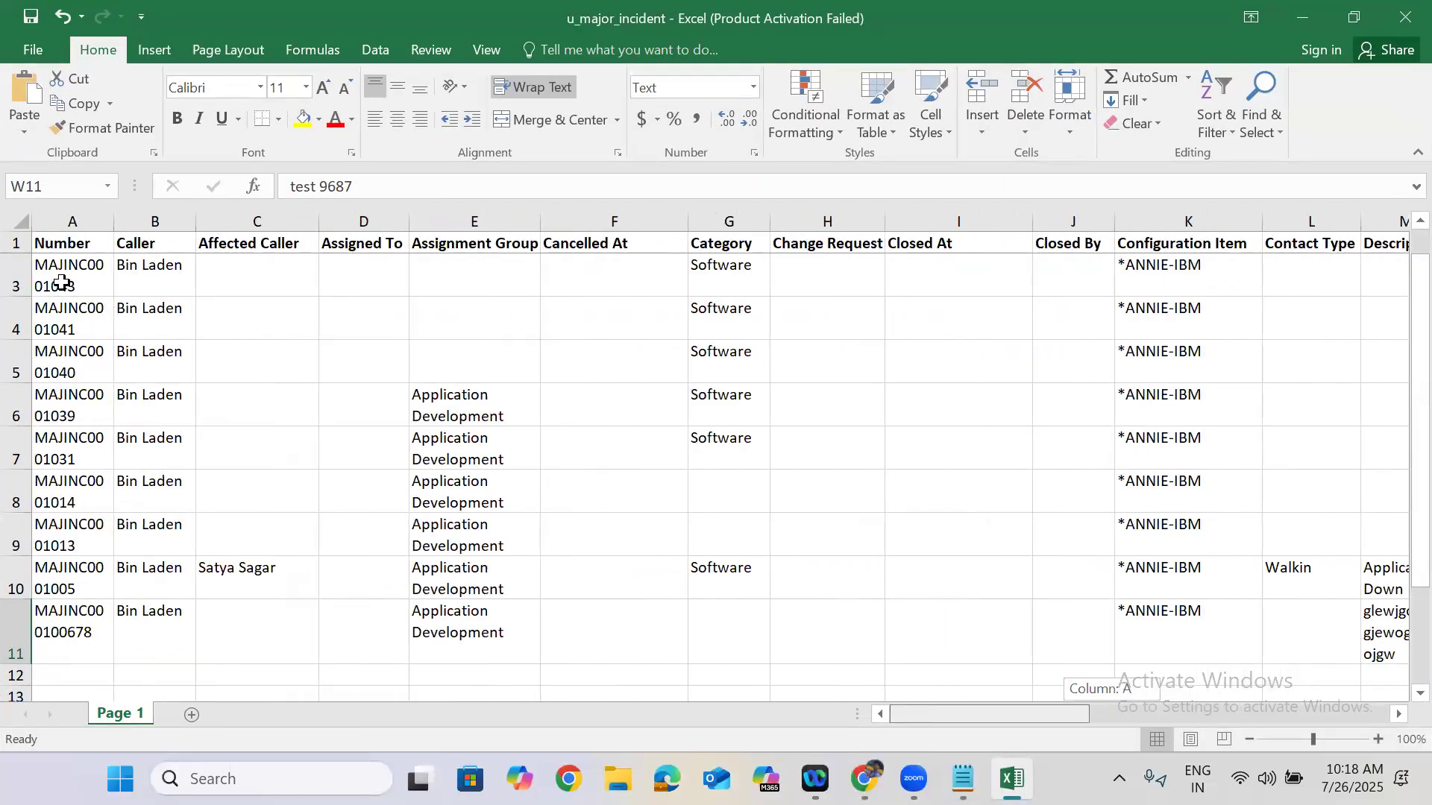
Copy incident number MAJINC0001044 from the workbook's top row
left_click(62, 282)
key("ctrl+c")
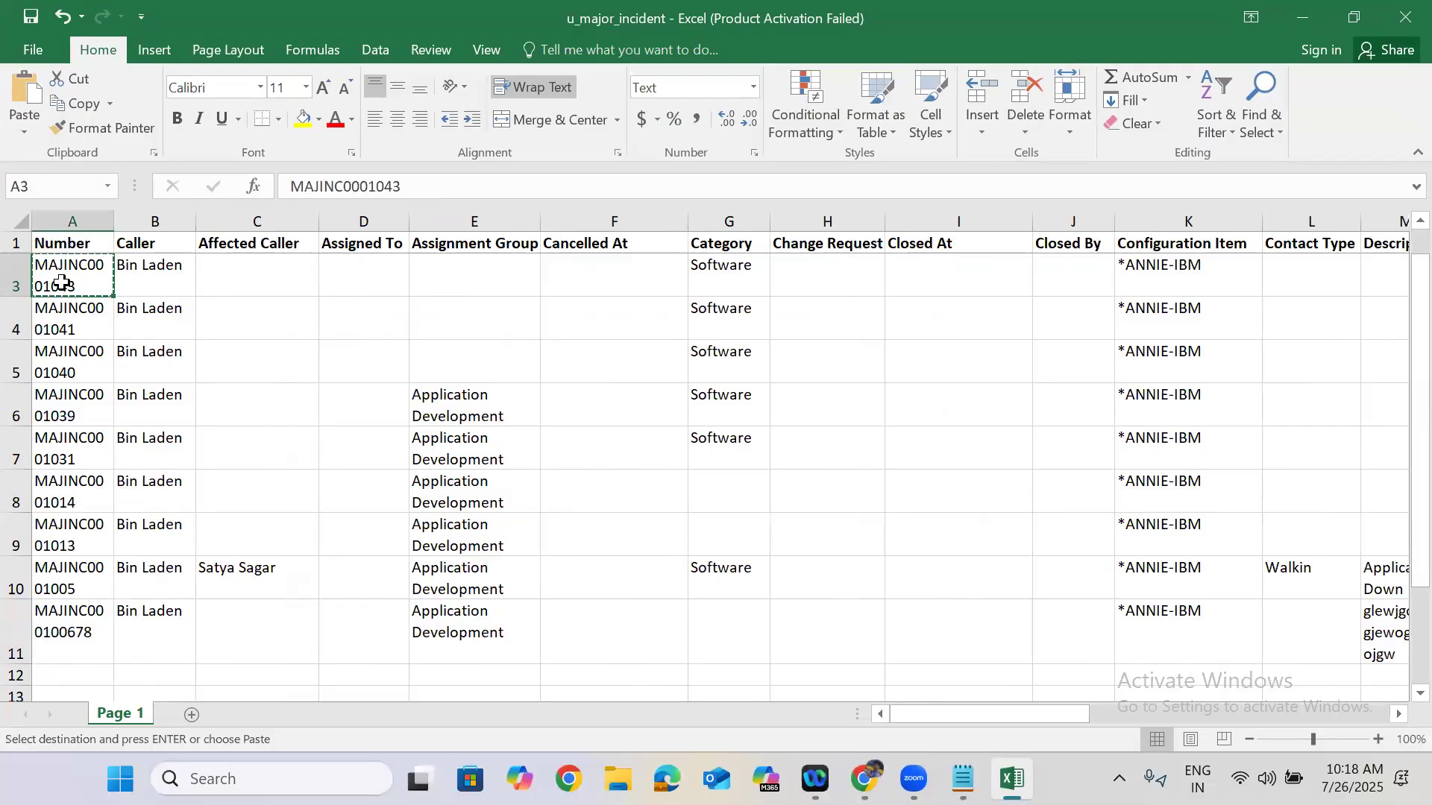
left_click(505, 282)
key("ctrl+Up")
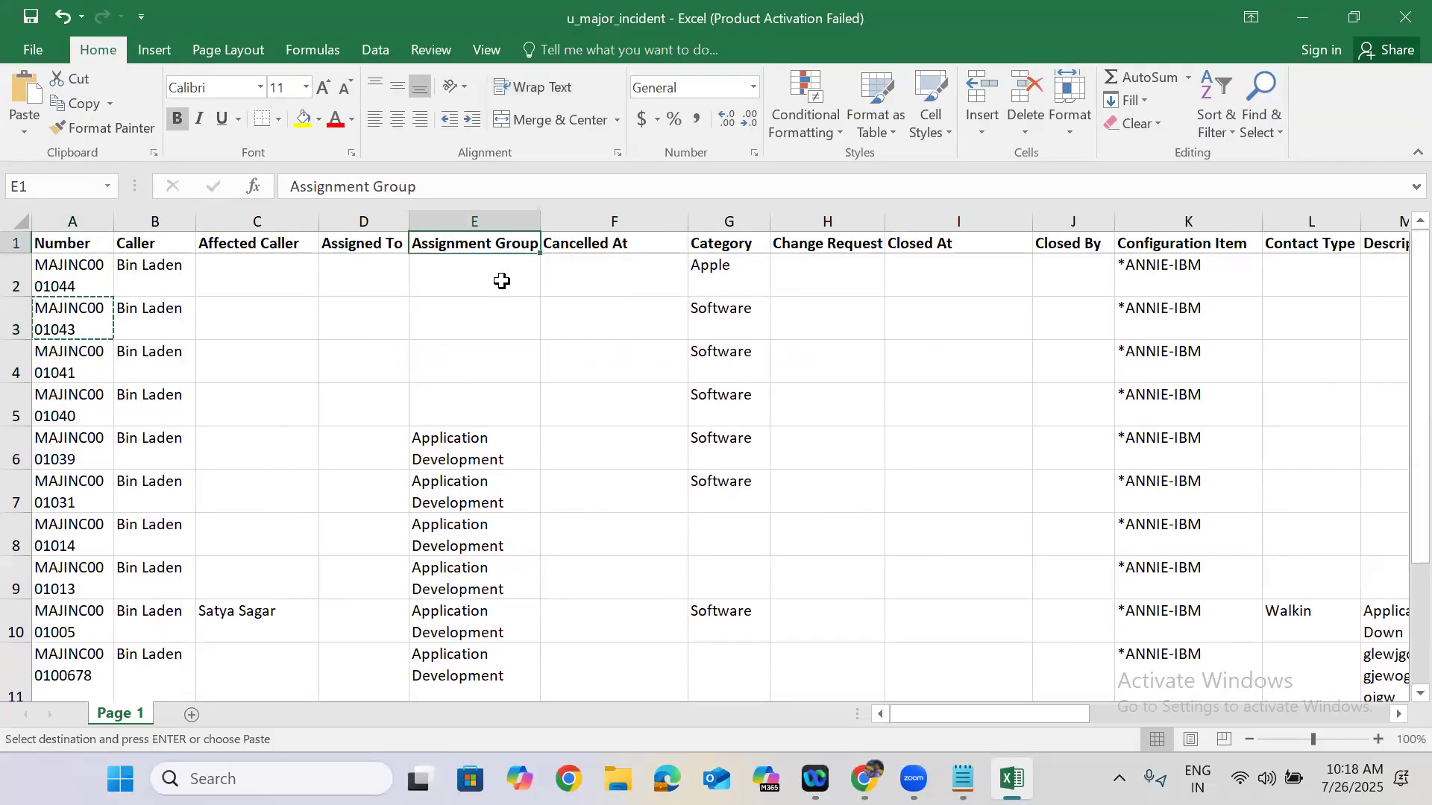
left_click(81, 269)
key("ctrl+c")
left_click(1304, 26)
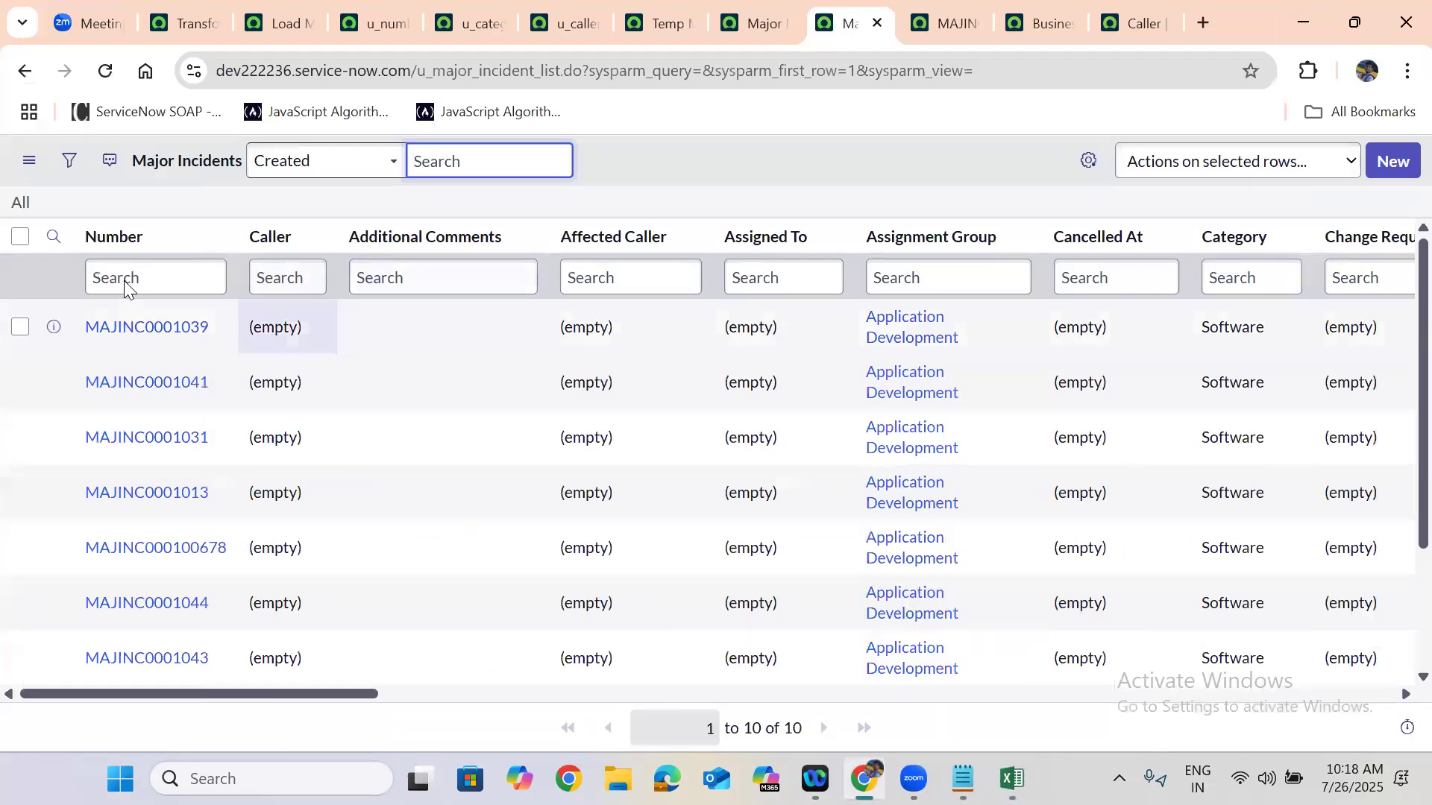
Search the Major Incidents Number column for MAJINC0001044
left_click(124, 281)
key("ctrl+v")
key("Return")
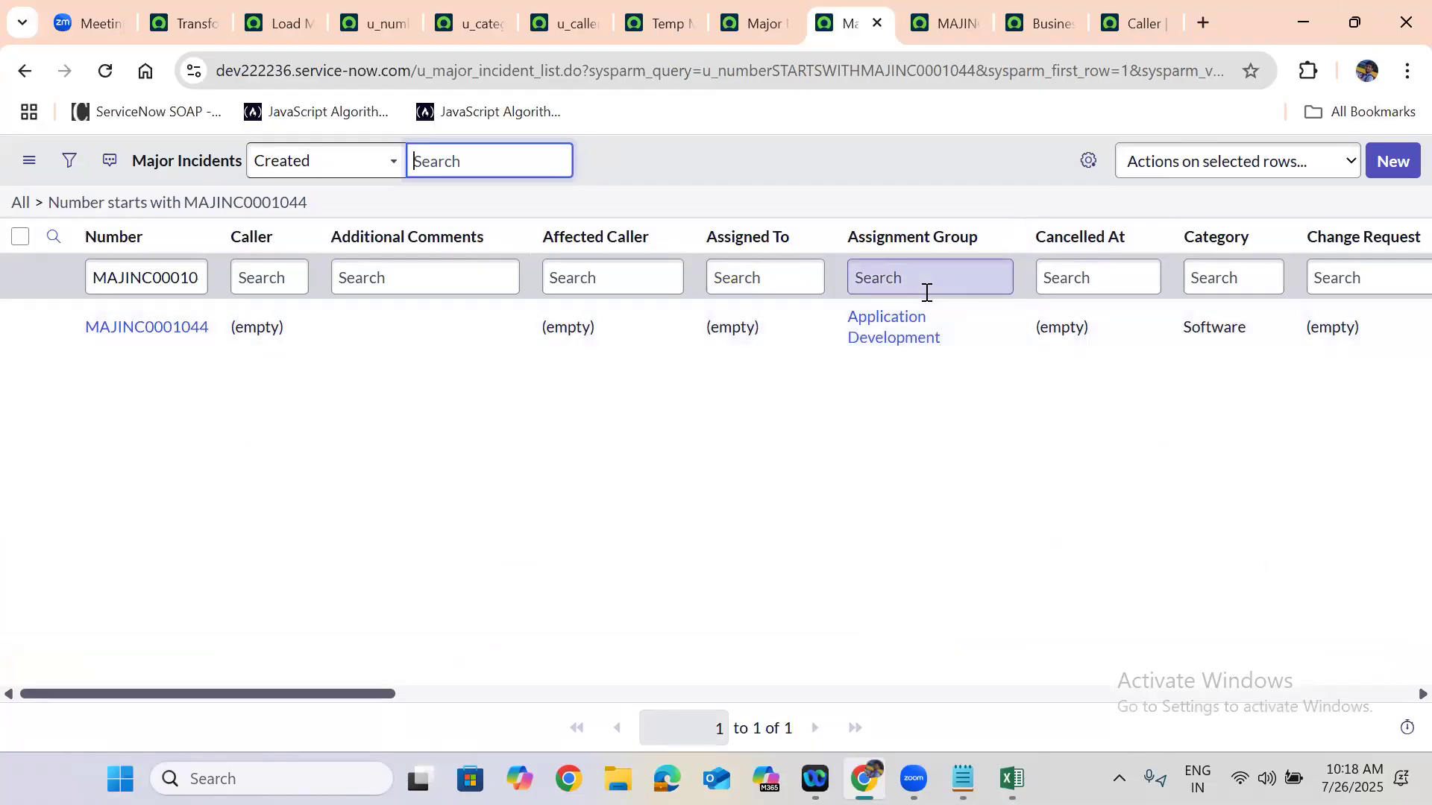
Enable Copy empty fields on the Load Major incident data map, save, and return to Excel
left_click(259, 18)
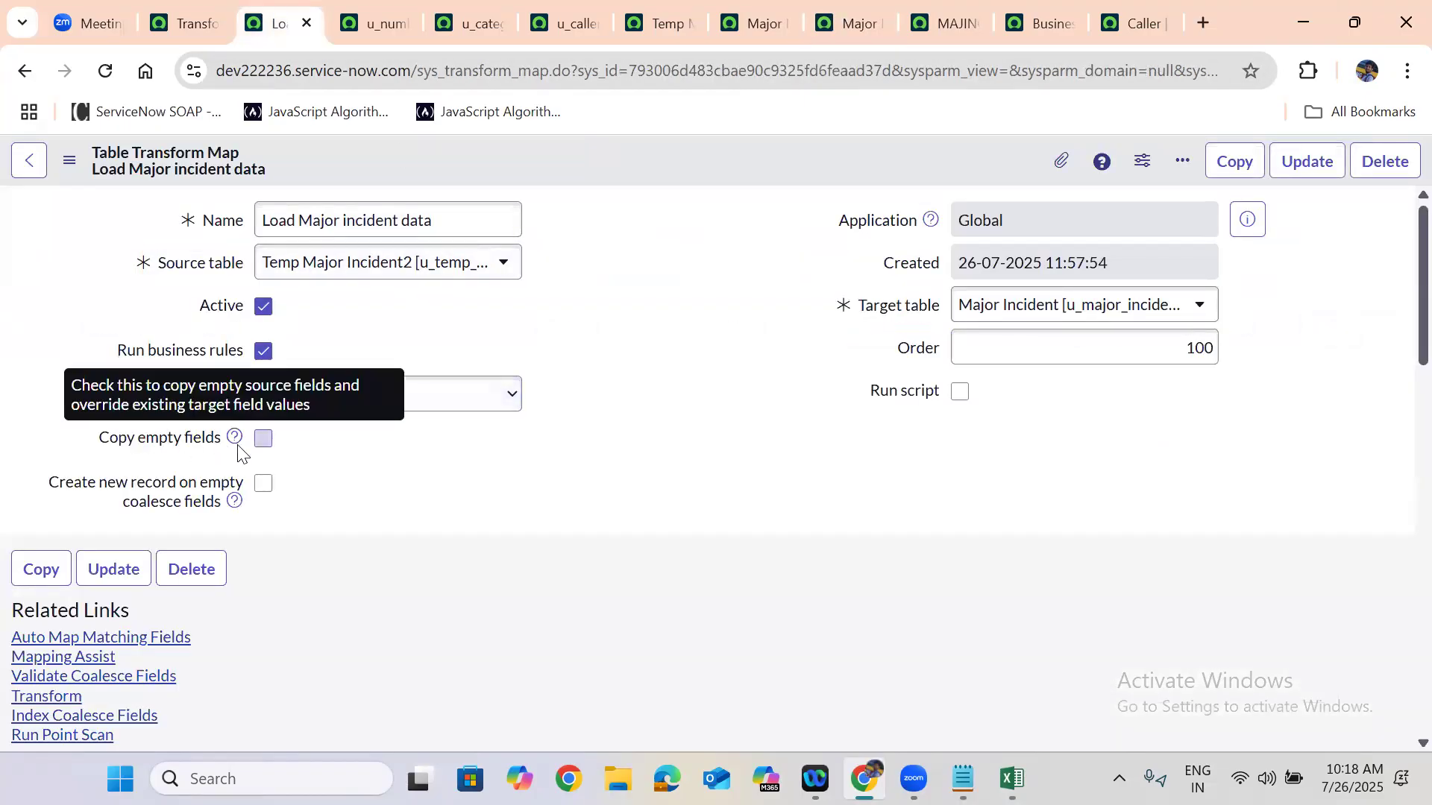
left_click(263, 440)
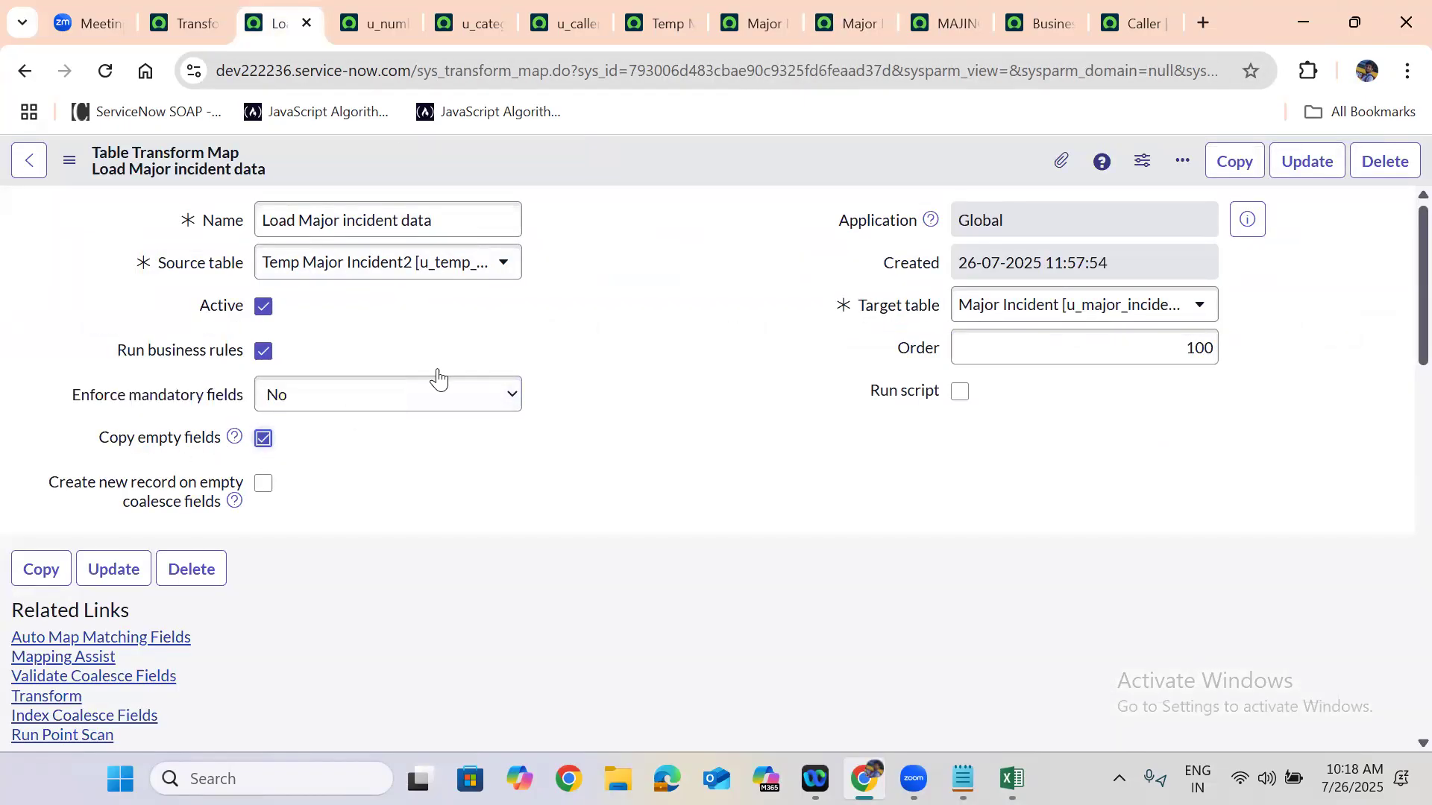
right_click(555, 166)
left_click(610, 180)
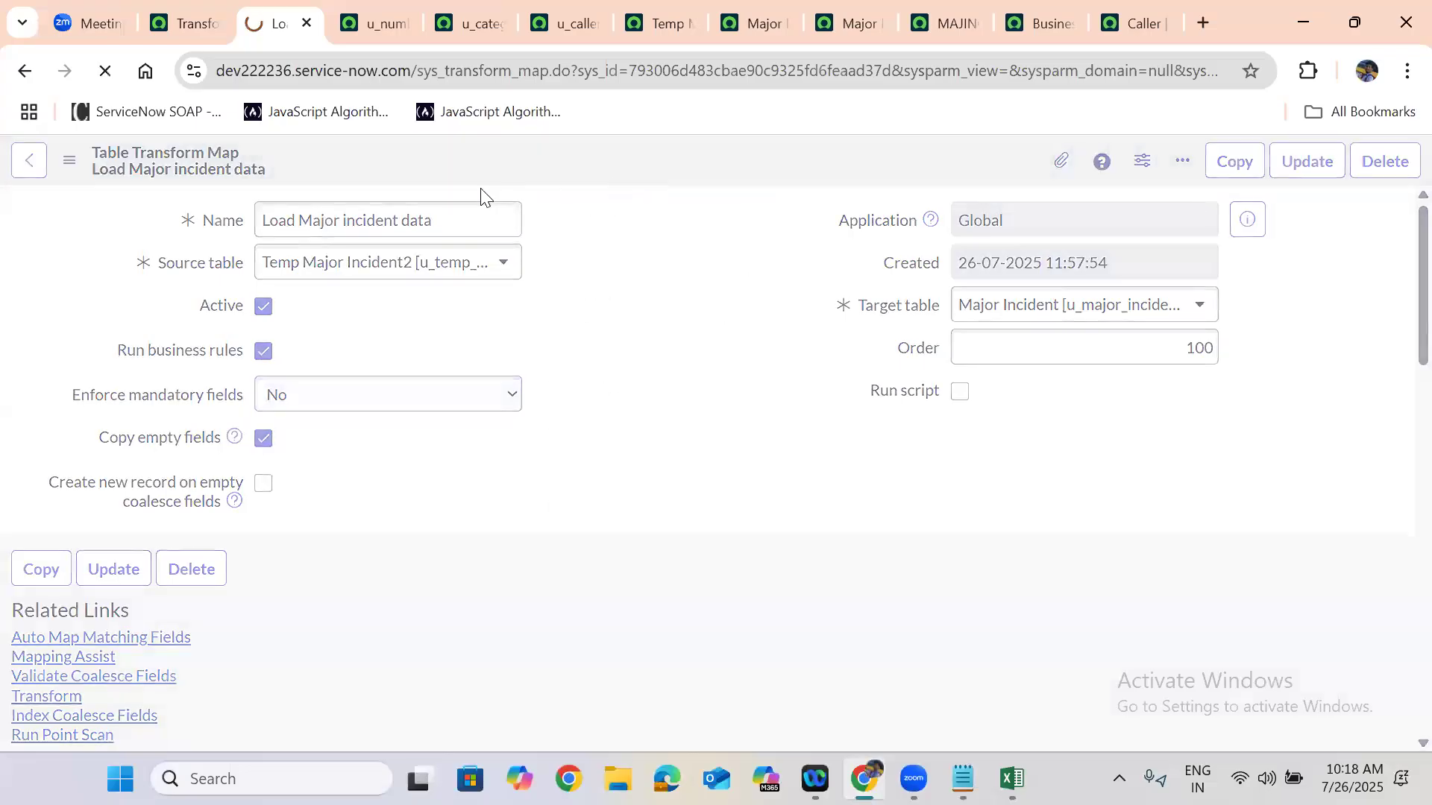
left_click(194, 11)
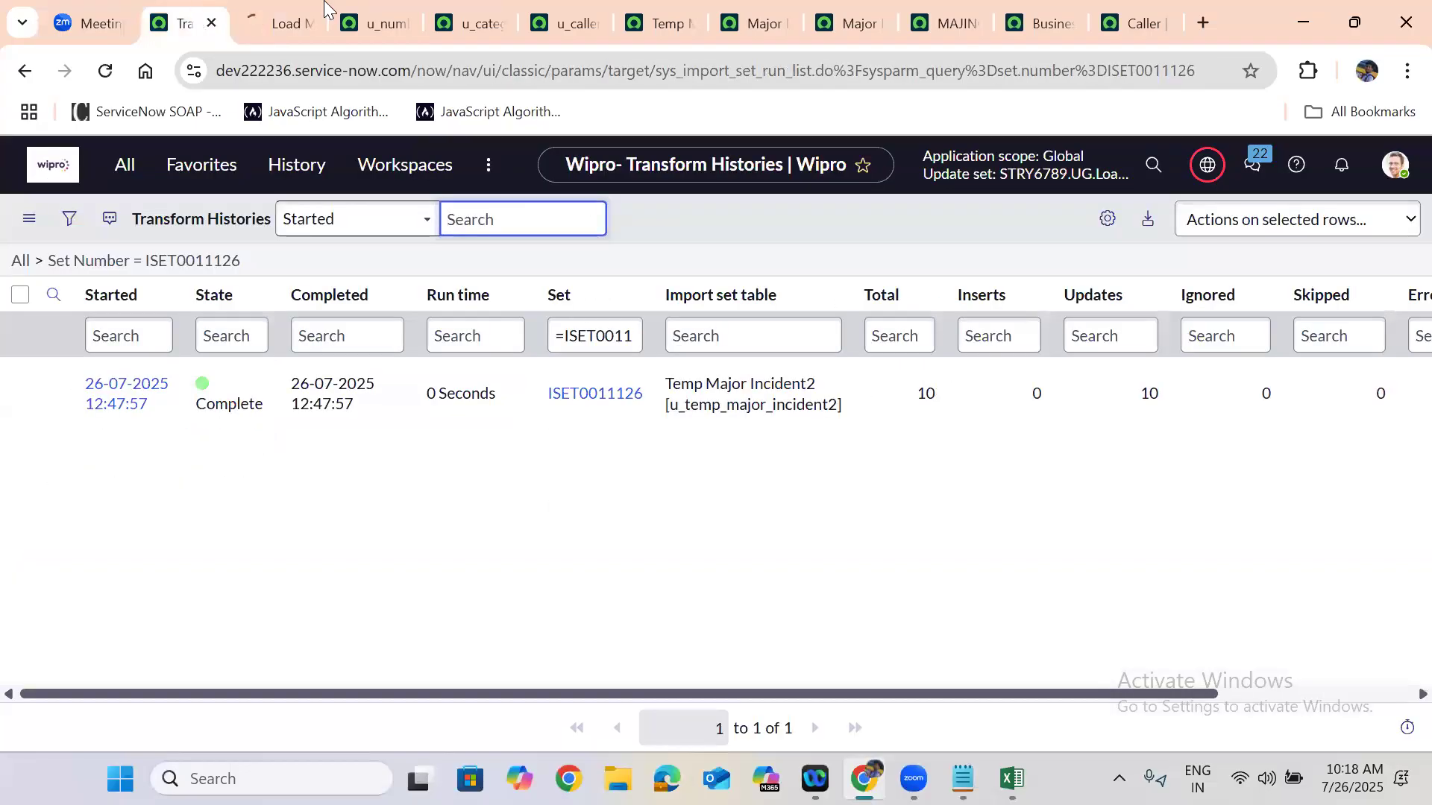
left_click(1011, 779)
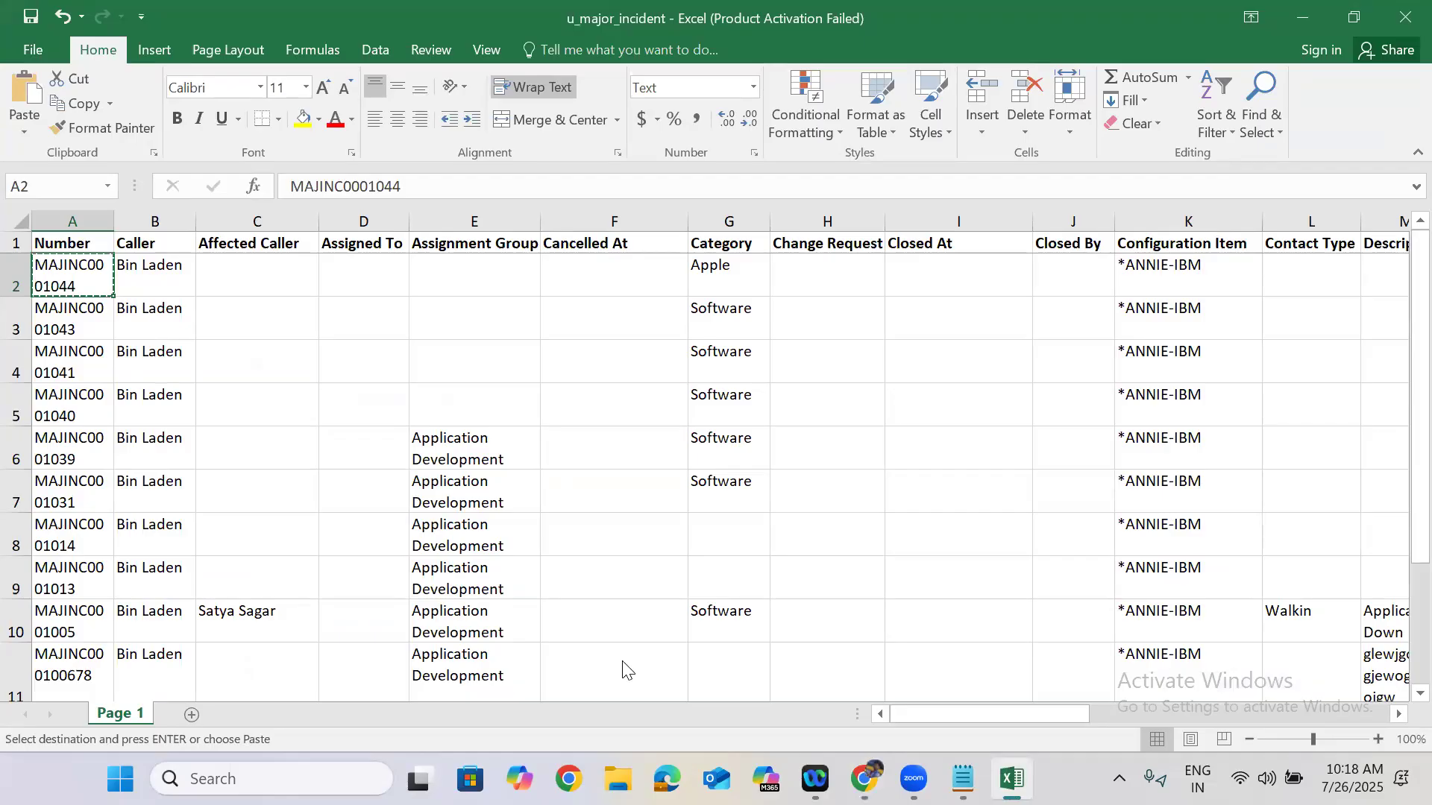
Change W2 to 'test 967856', fill down to W11 (test 967865), and minimise Excel
left_click_drag(937, 719, 1173, 707)
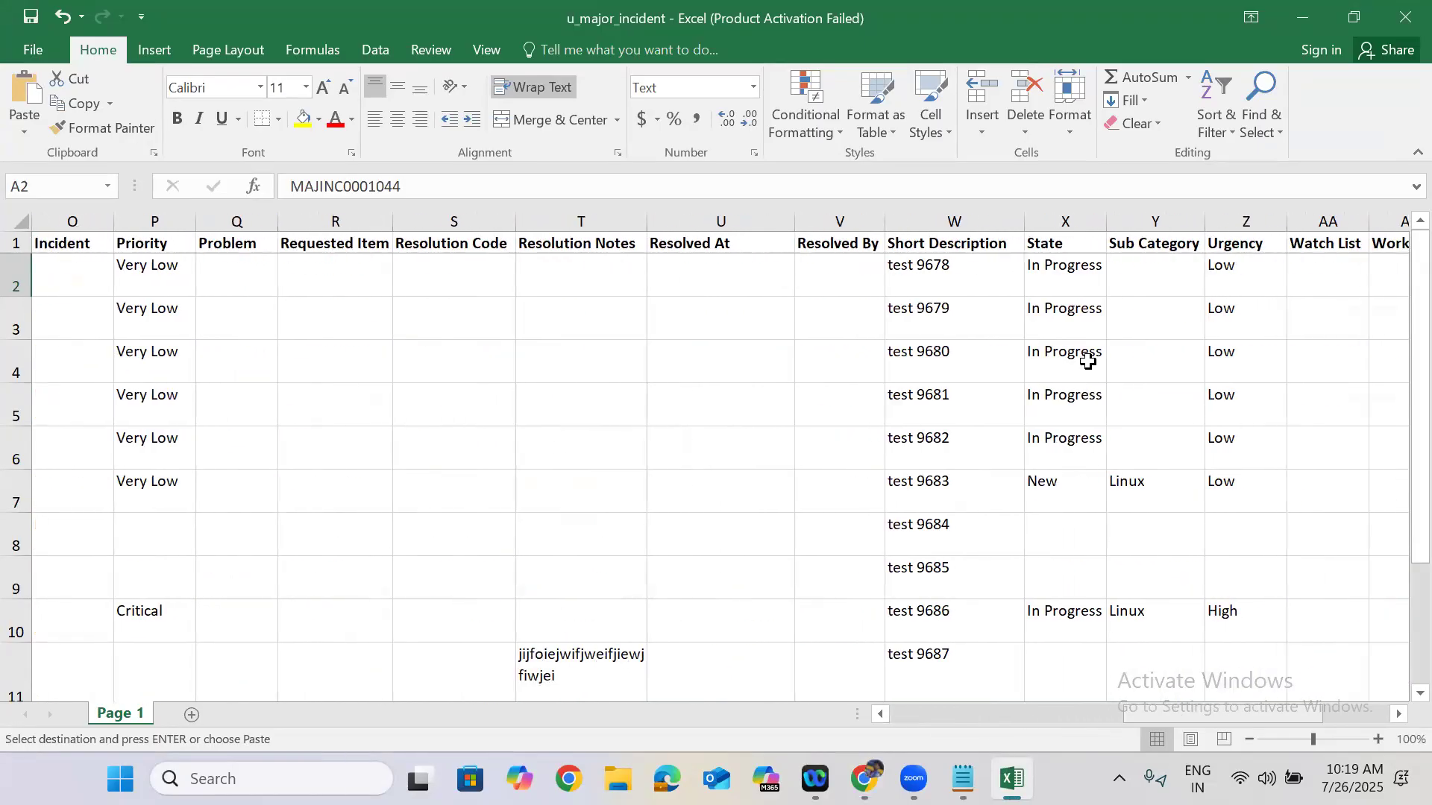
left_click(949, 270)
double_click(949, 270)
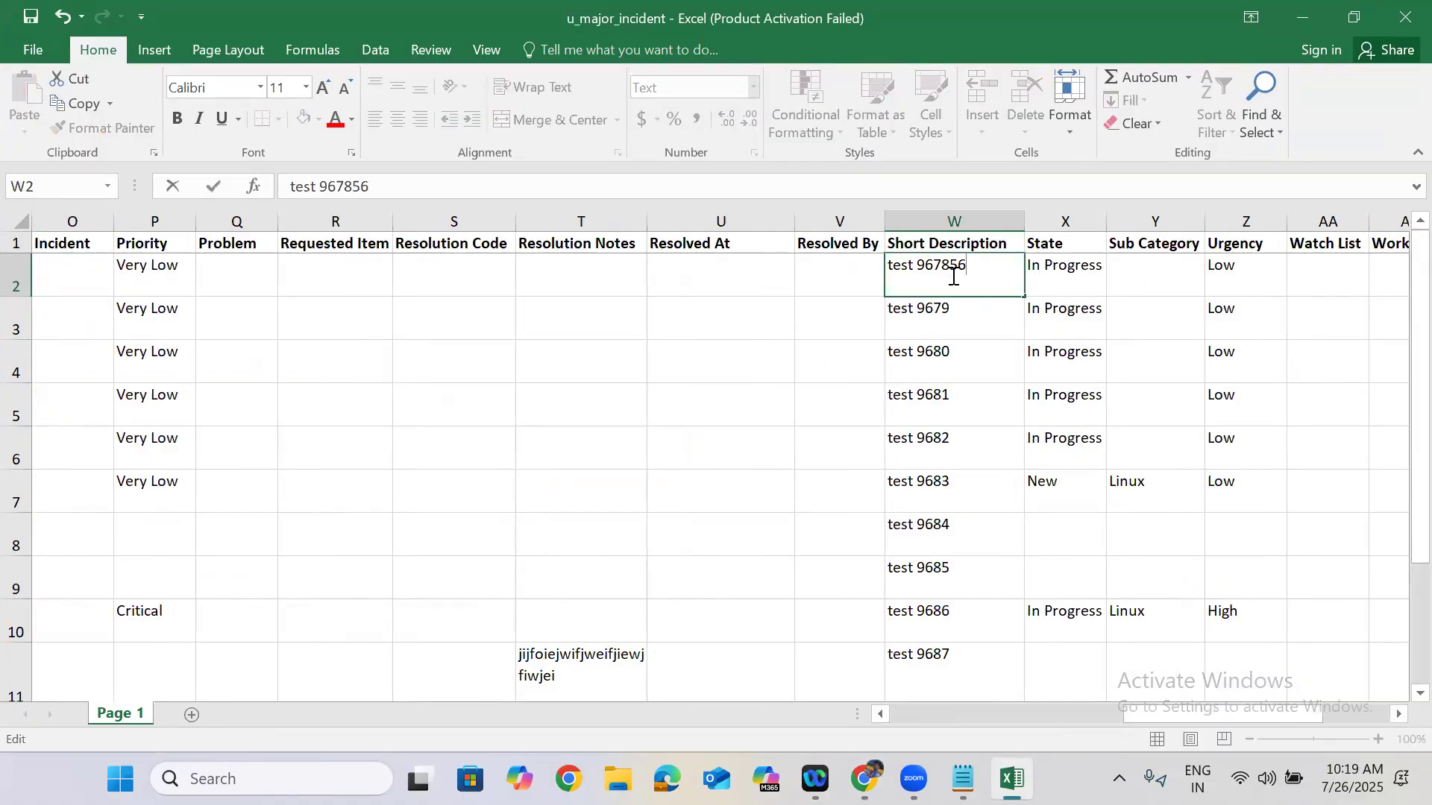
type("56")
key("Return")
left_click(998, 285)
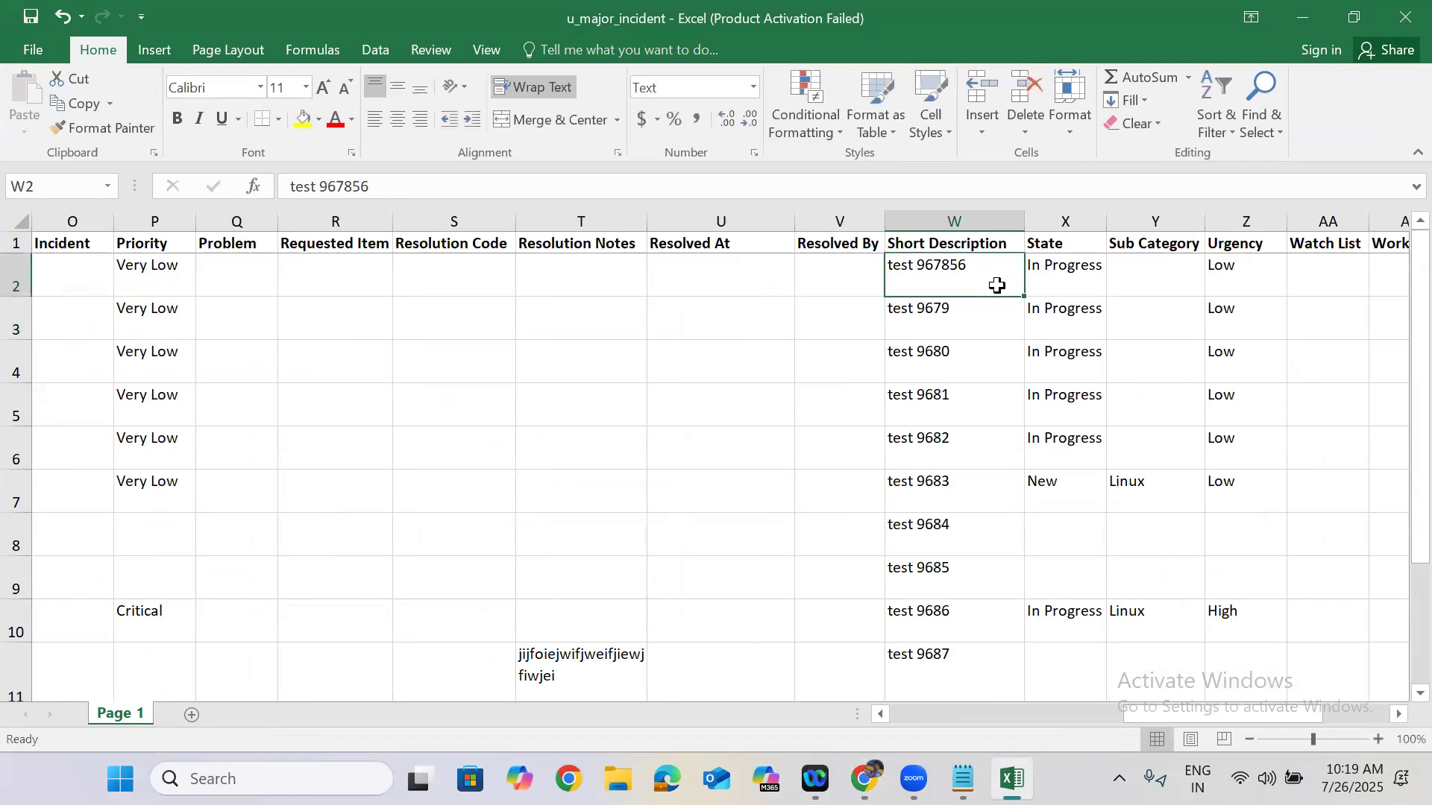
left_click_drag(1025, 299, 1027, 625)
left_click(971, 600)
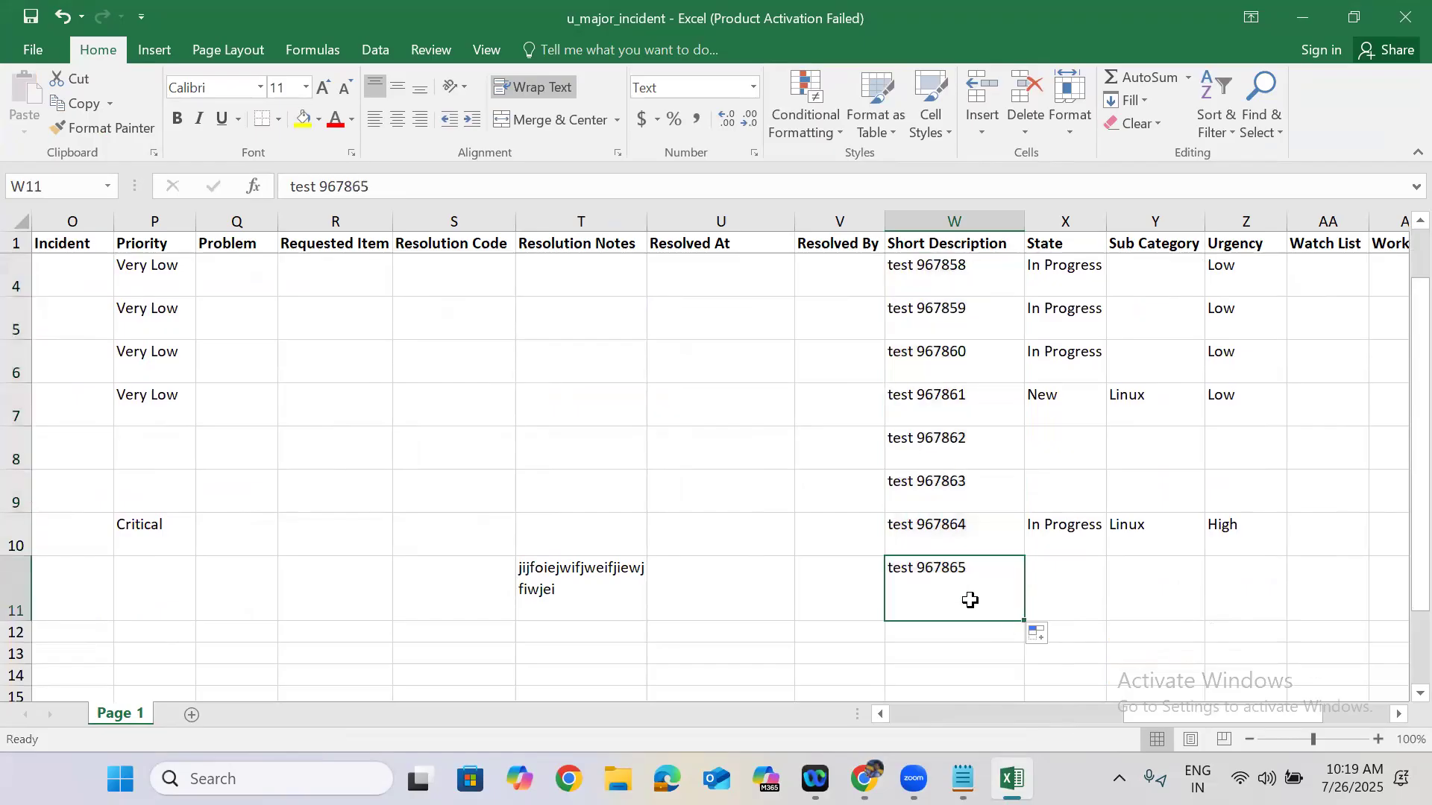
left_click(1314, 10)
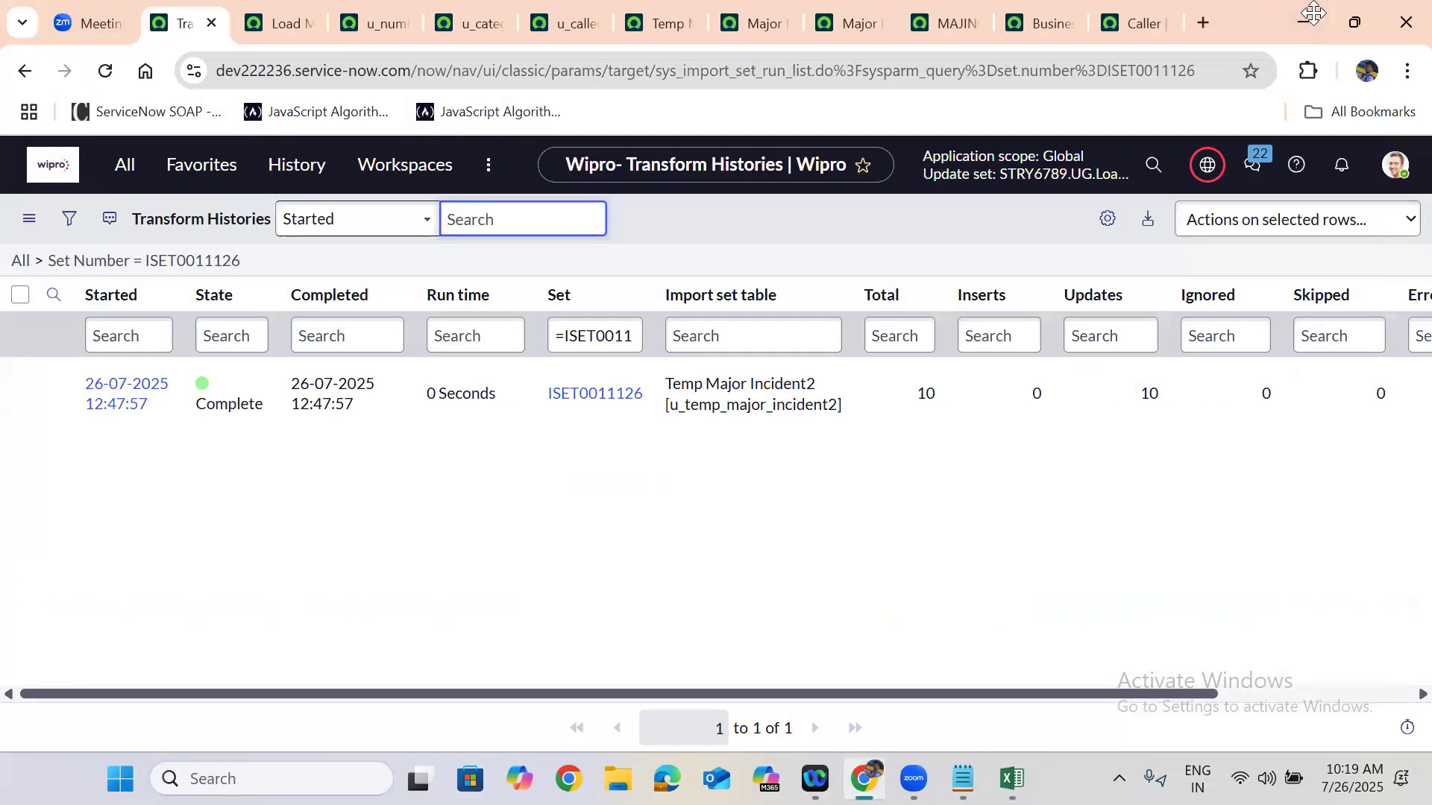
Load the edited u_major_incident workbook into the Temp Major Incident2 staging table
left_click(125, 165)
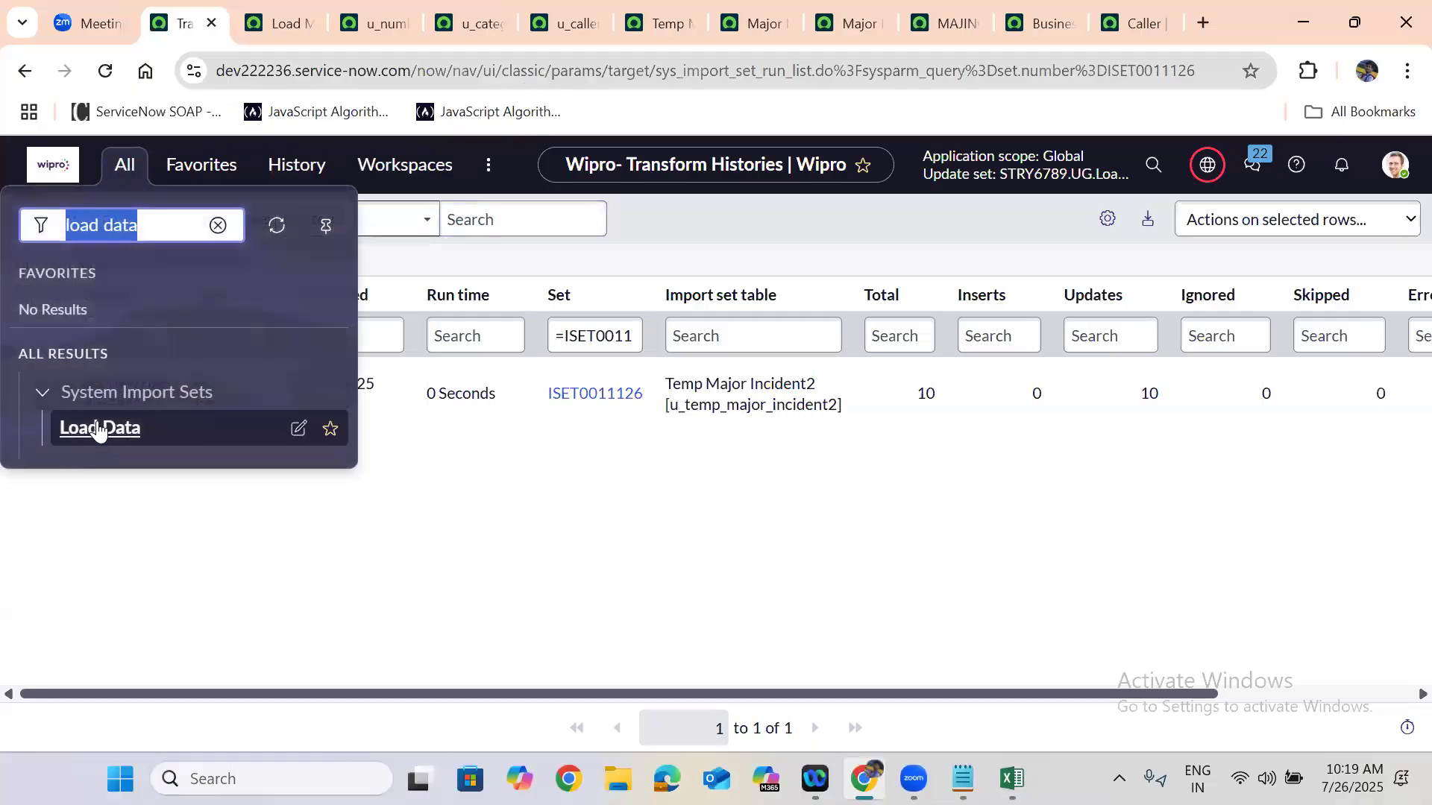
left_click(98, 426)
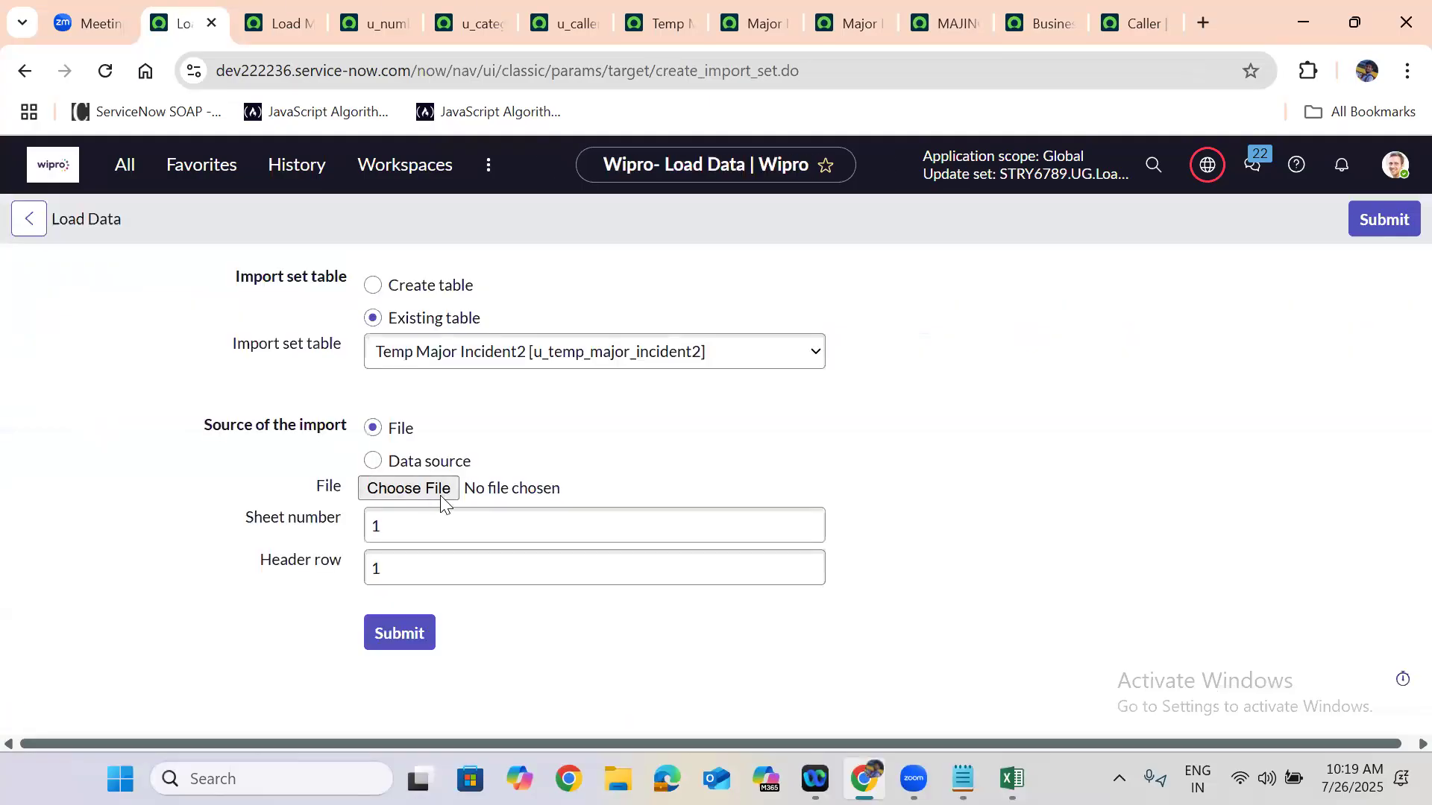
left_click(431, 489)
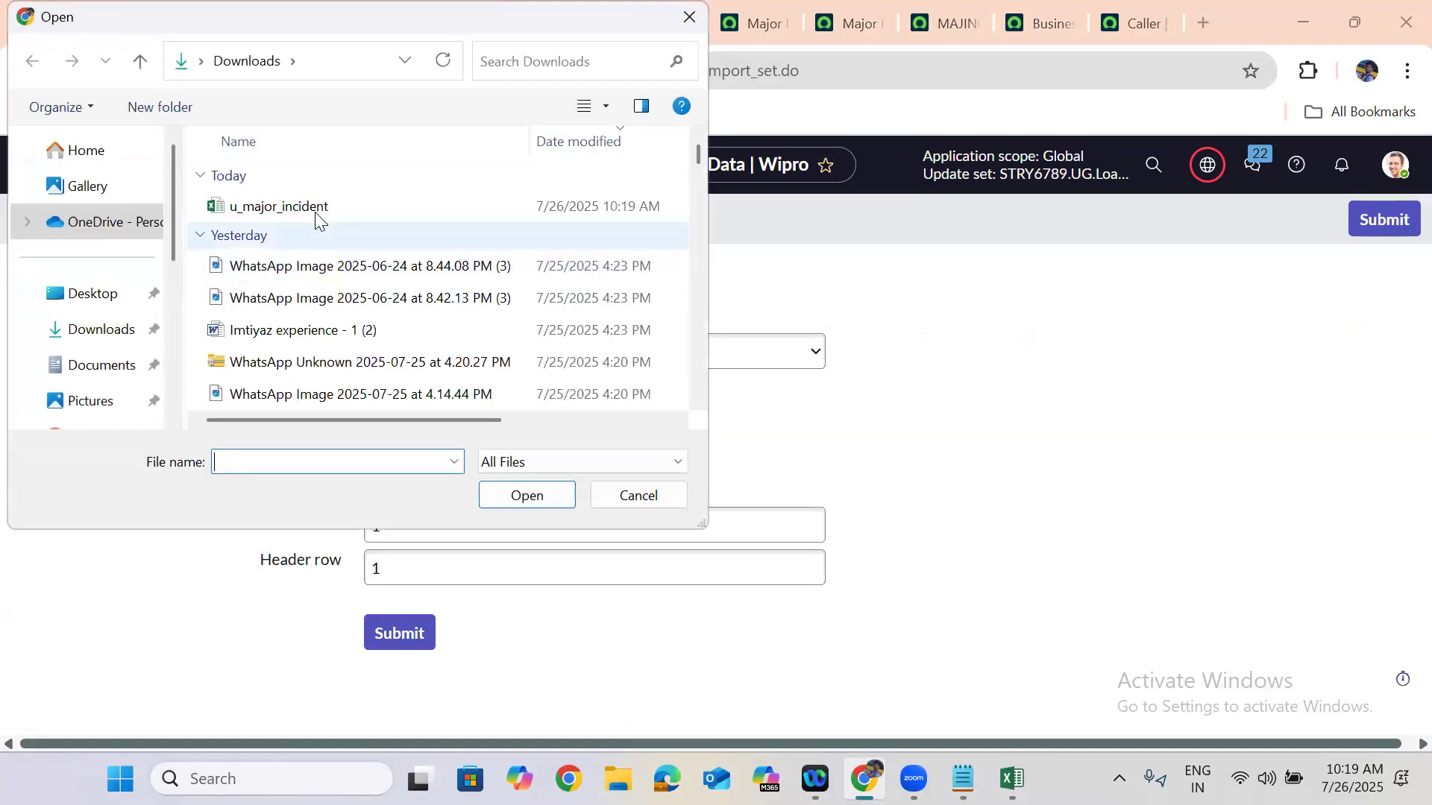
left_click(315, 215)
left_click(528, 497)
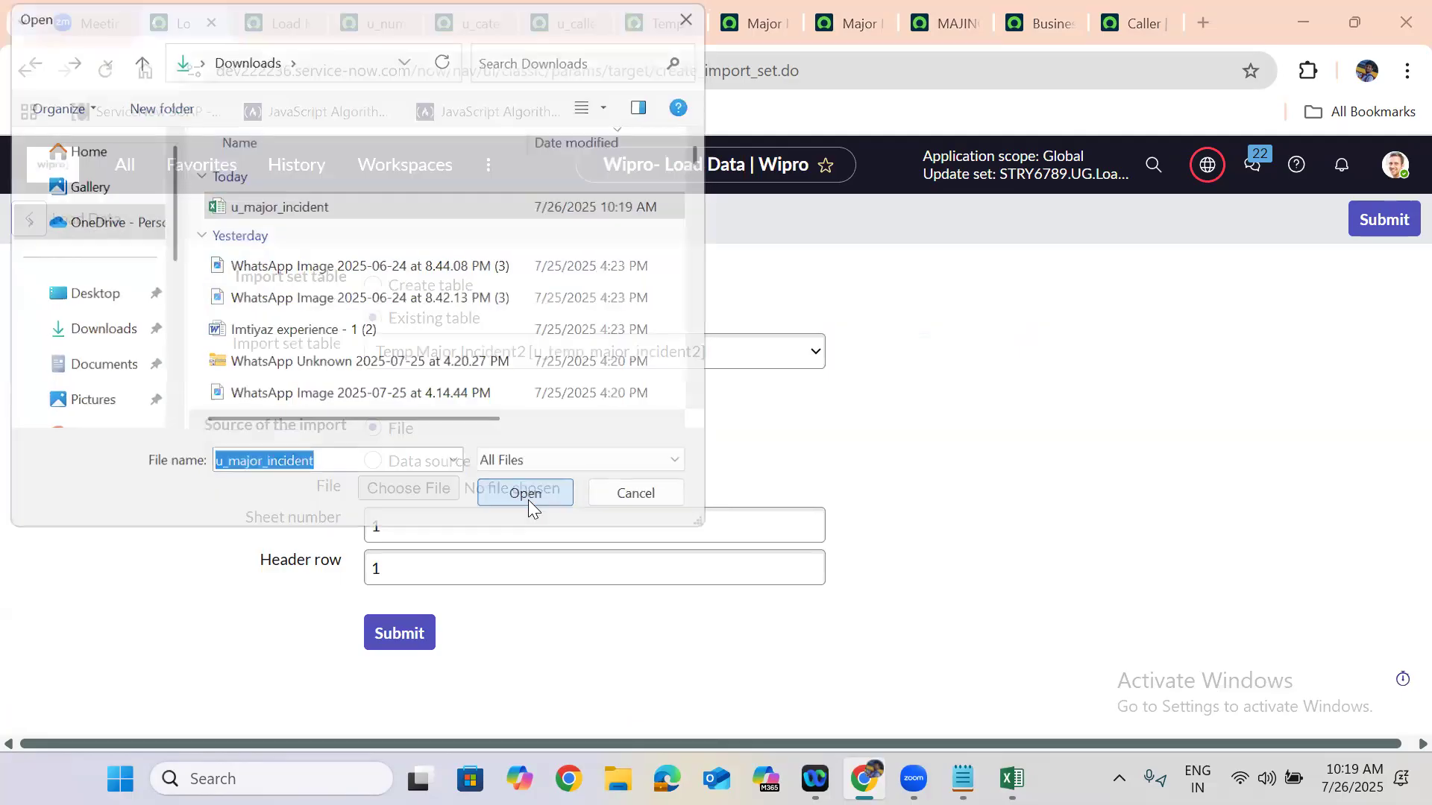
left_click(412, 633)
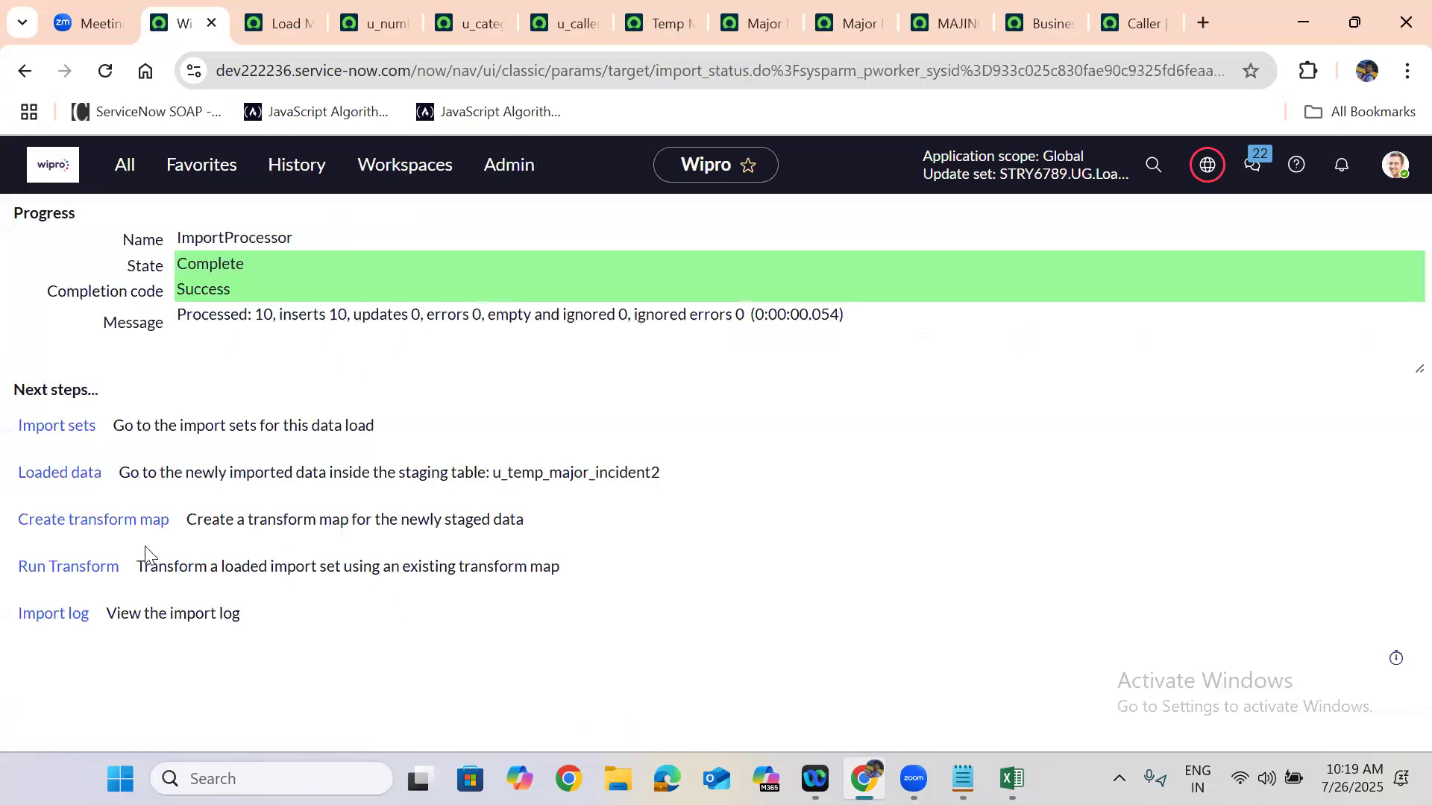
Transform import set ISET0011127 and return to the Major Incidents list
left_click(56, 568)
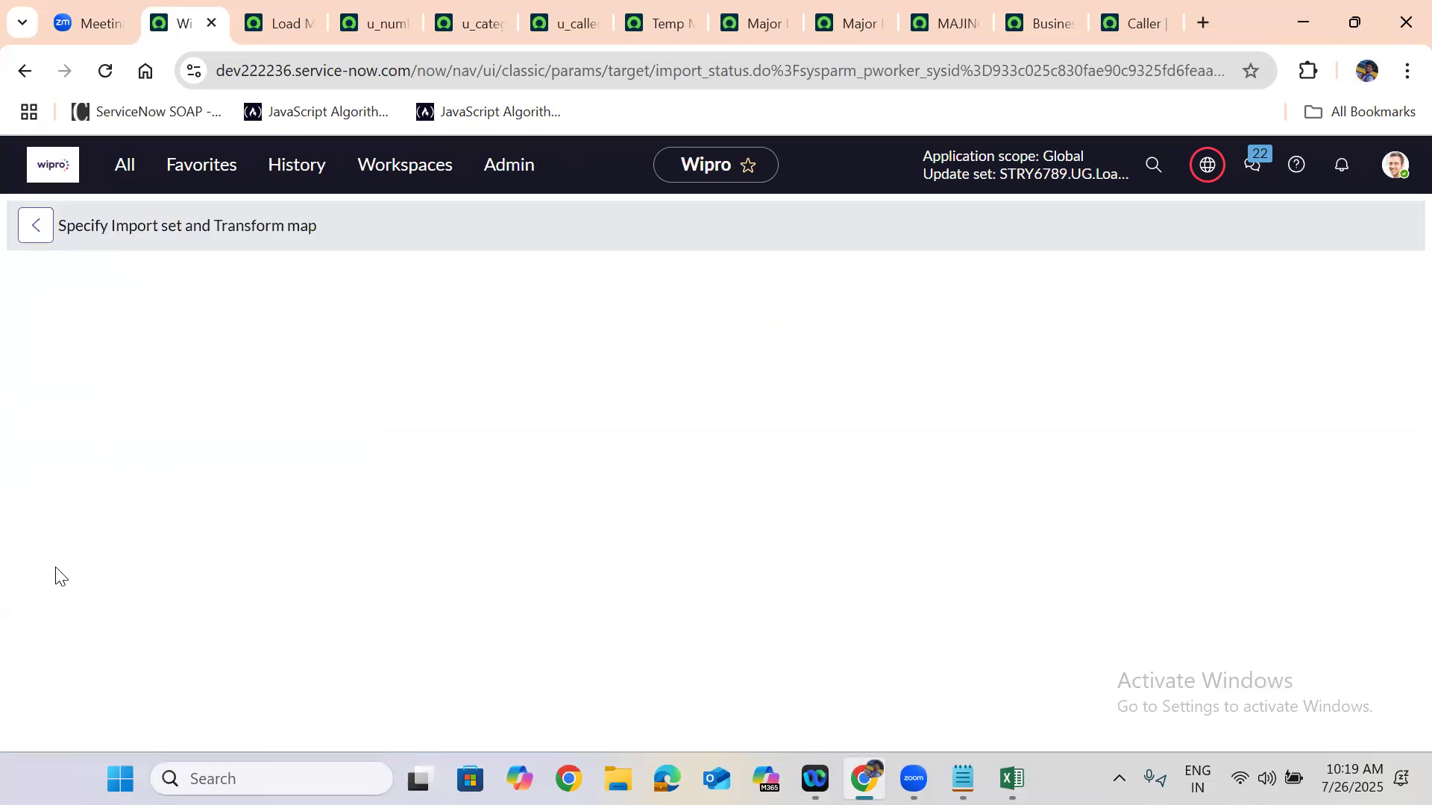
left_click(89, 629)
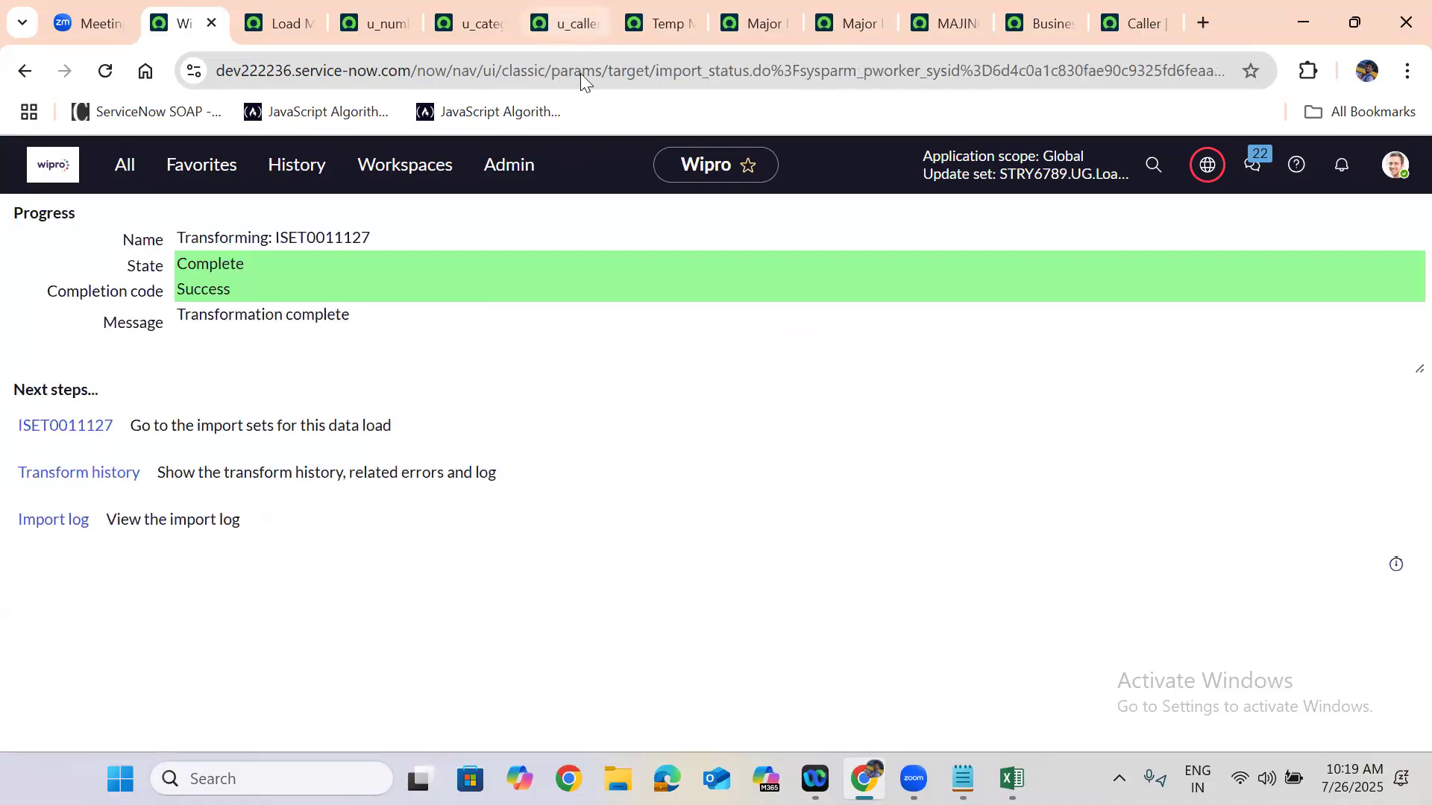
left_click(854, 23)
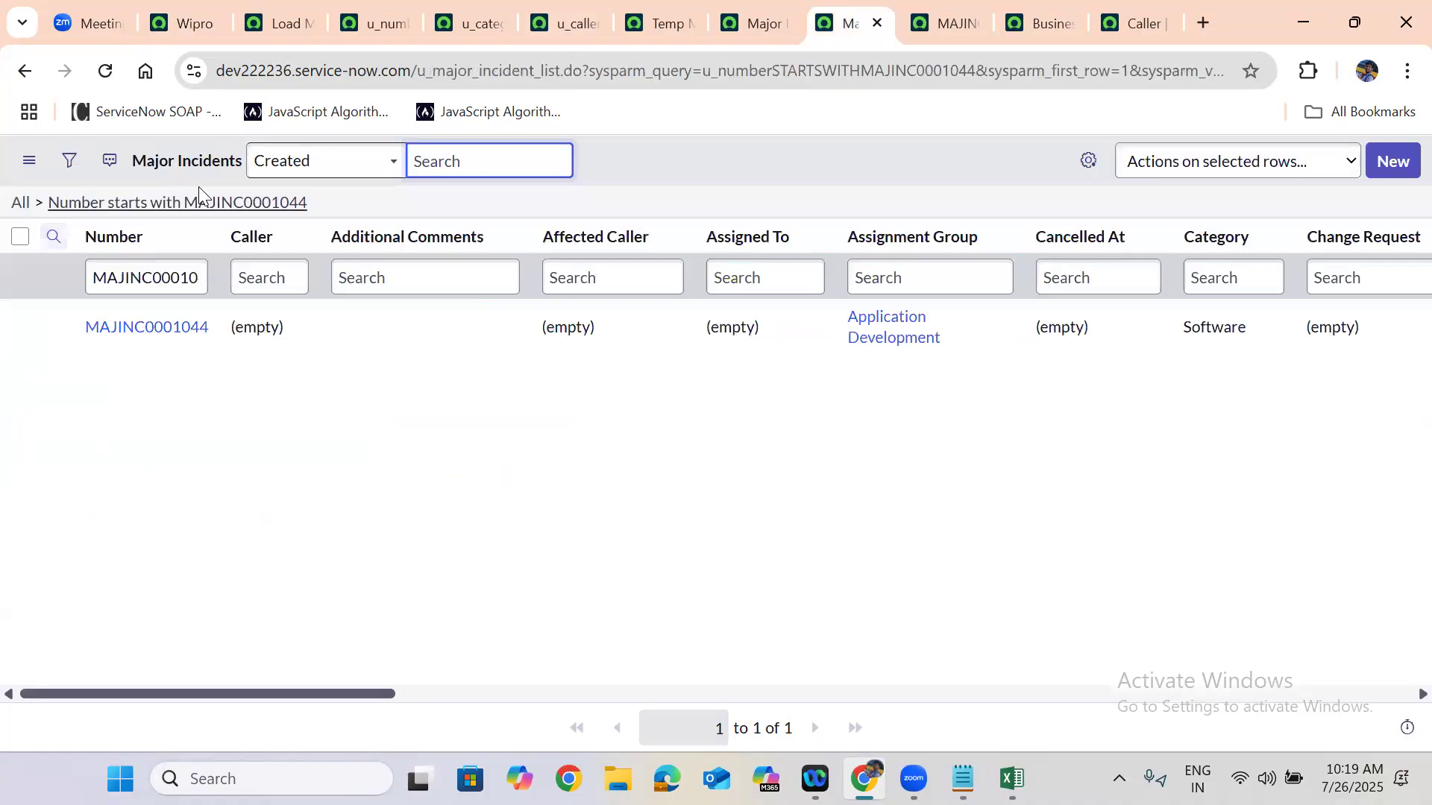
Compare MAJINC0001044's list row with its blank Assignment Group in Excel cell E2
left_click(227, 200)
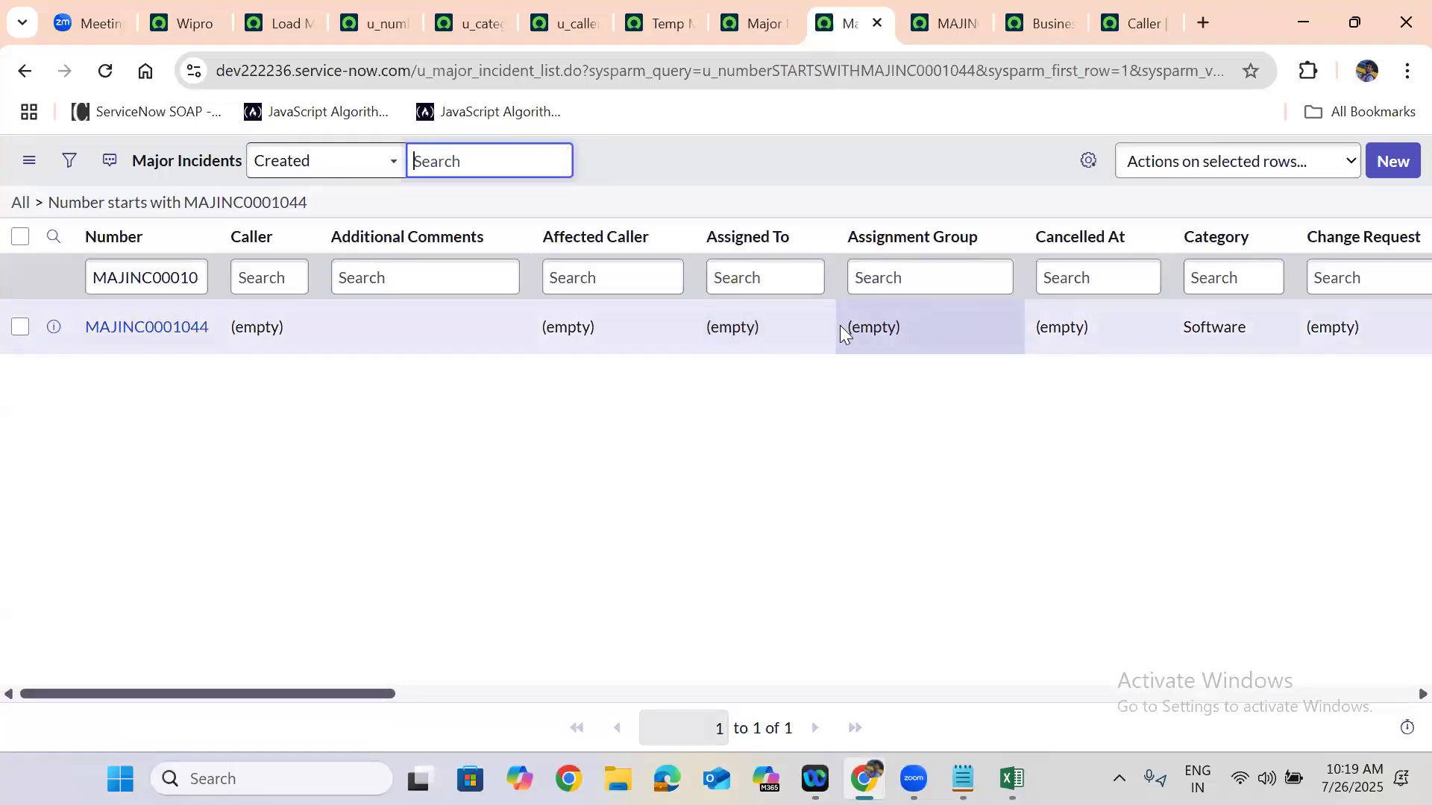
left_click(1012, 779)
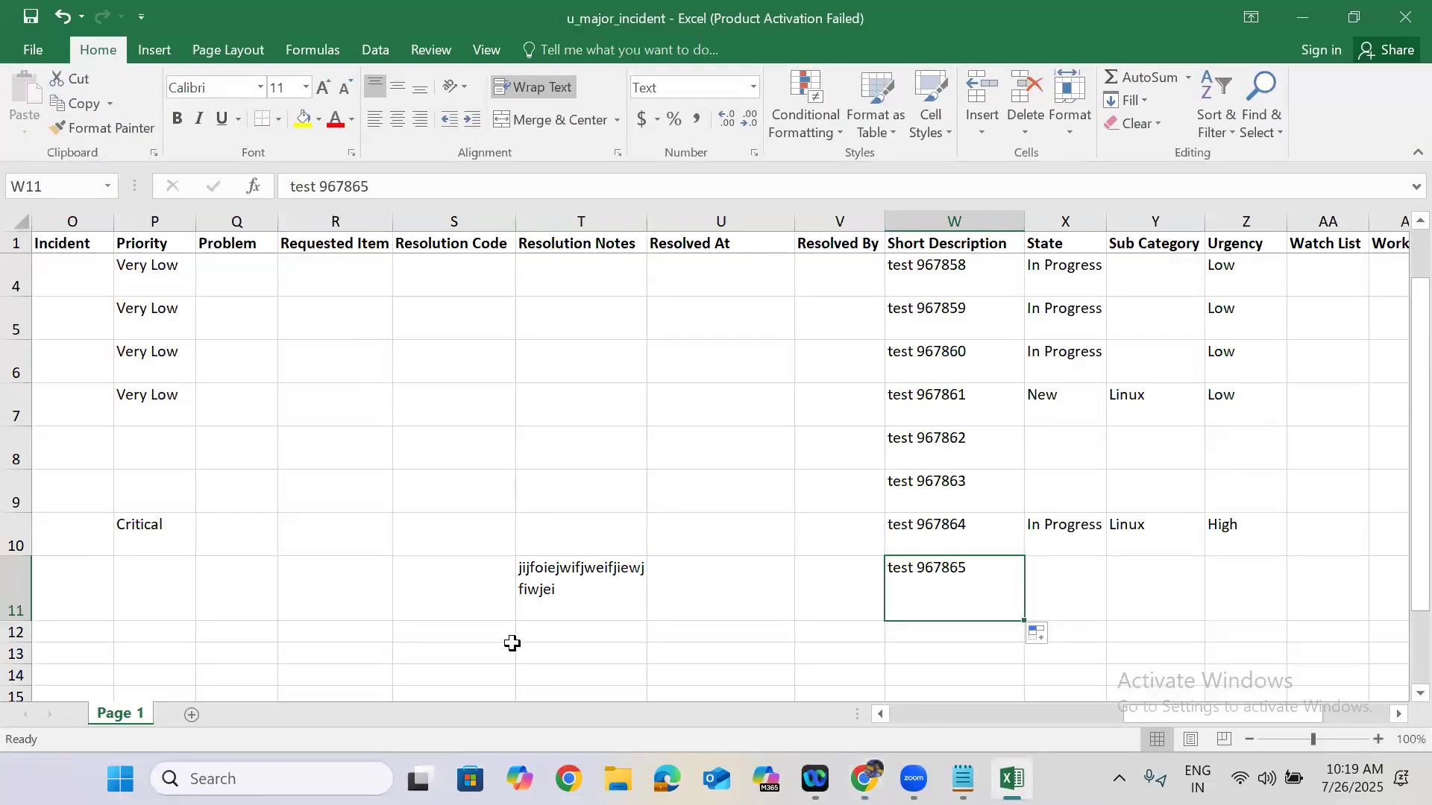
left_click(924, 711)
left_click(925, 711)
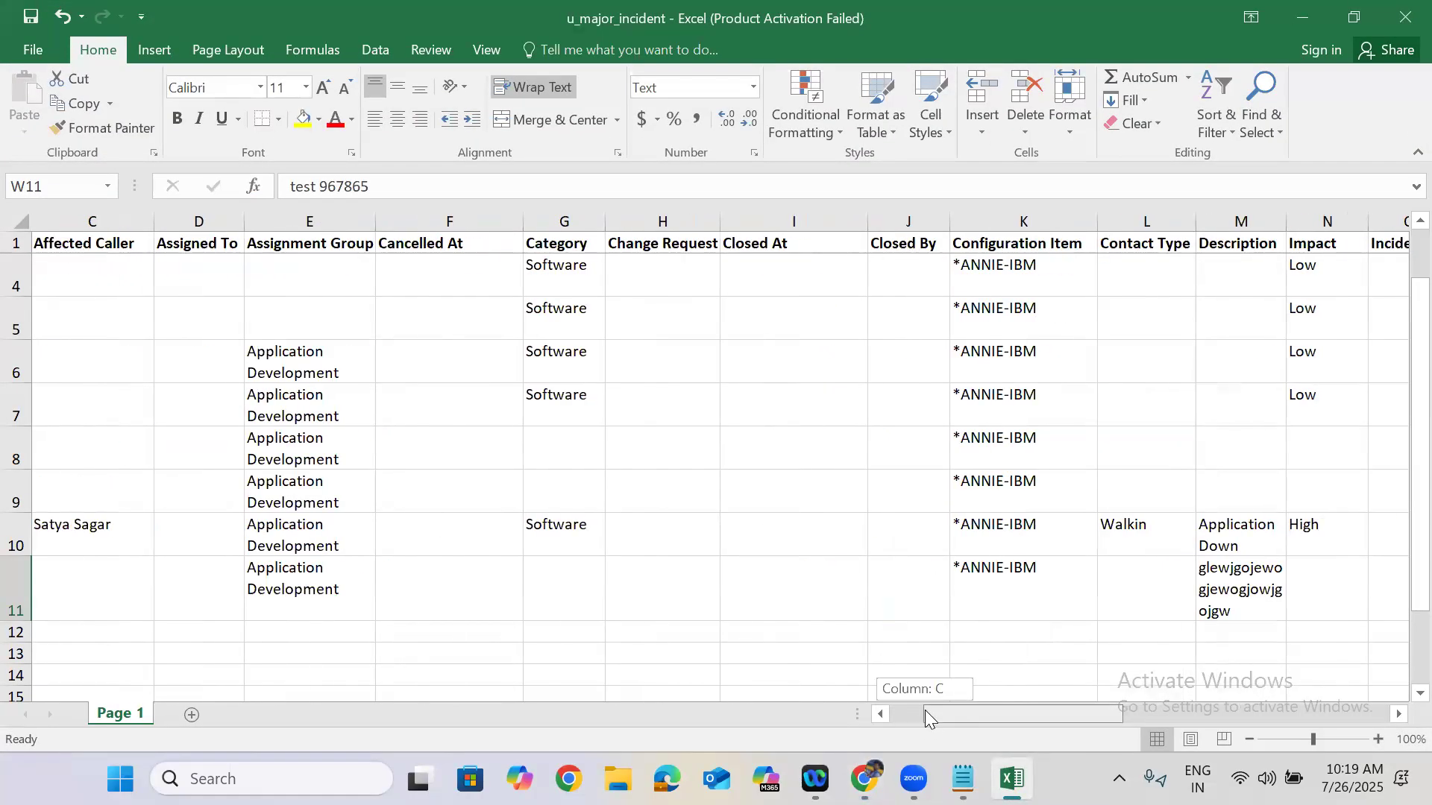
left_click(907, 711)
left_click(477, 279)
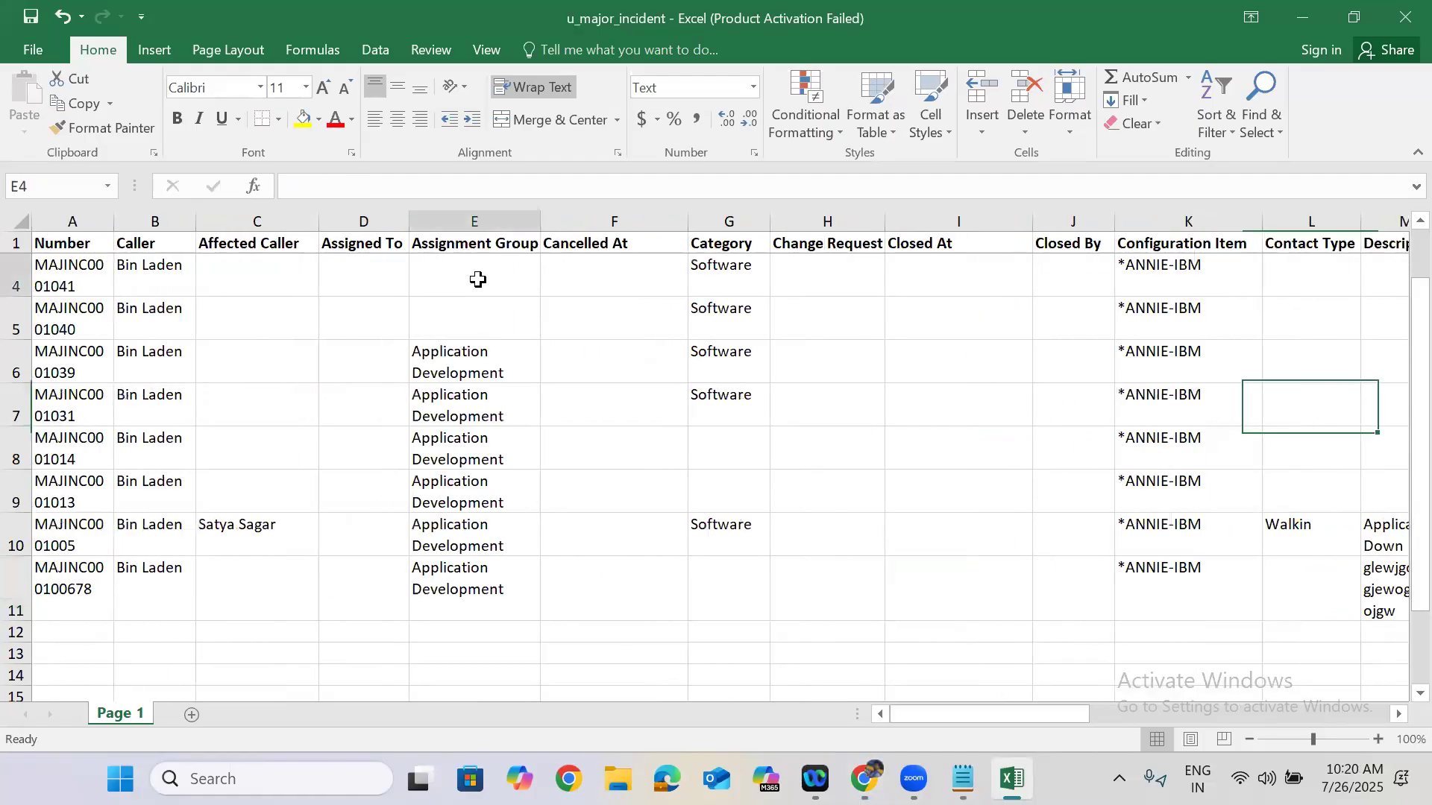
key("ctrl+Up")
left_click(479, 279)
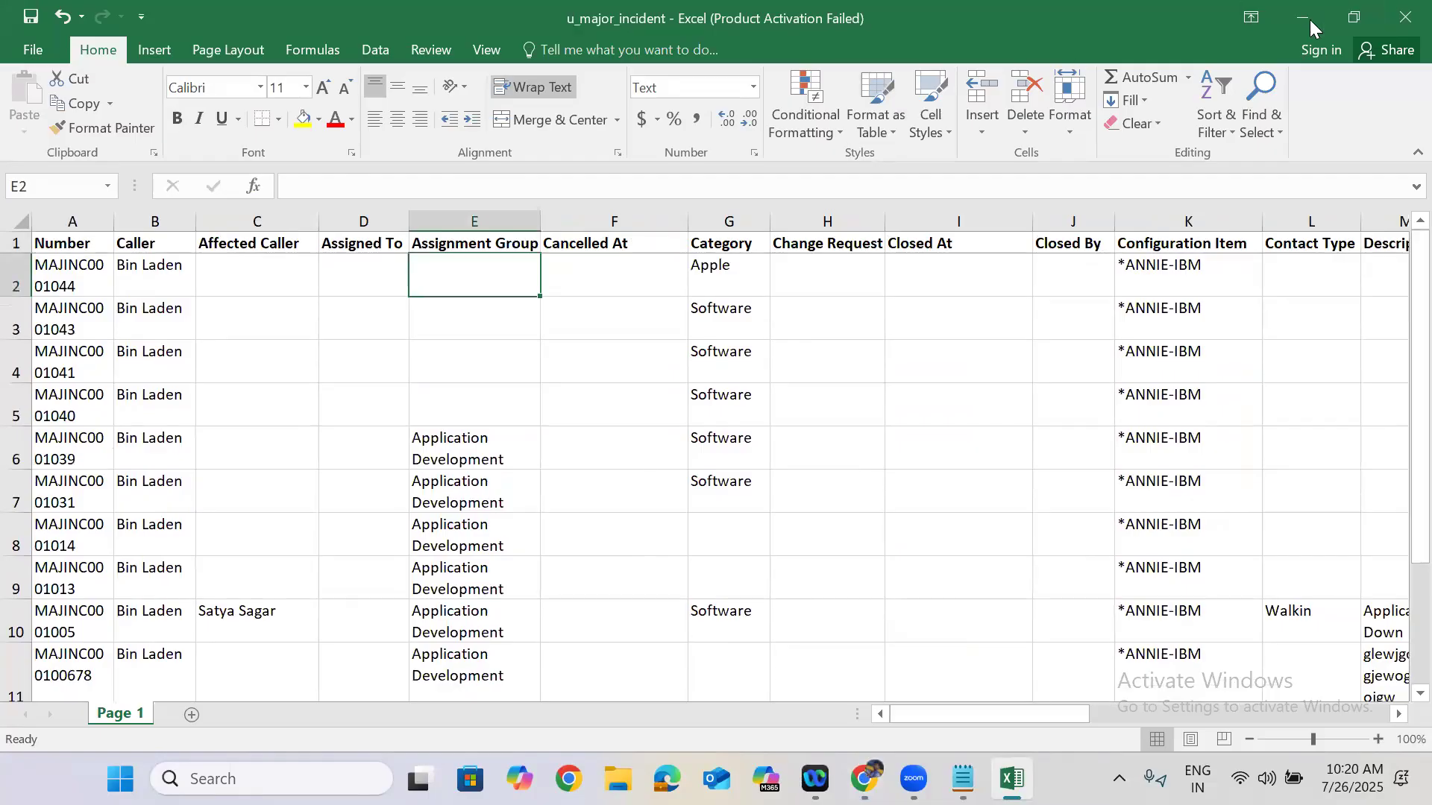
Reload the Major Incidents list, open the Load Major incident data map, and dismiss the Coalesce warning
key("alt+Tab")
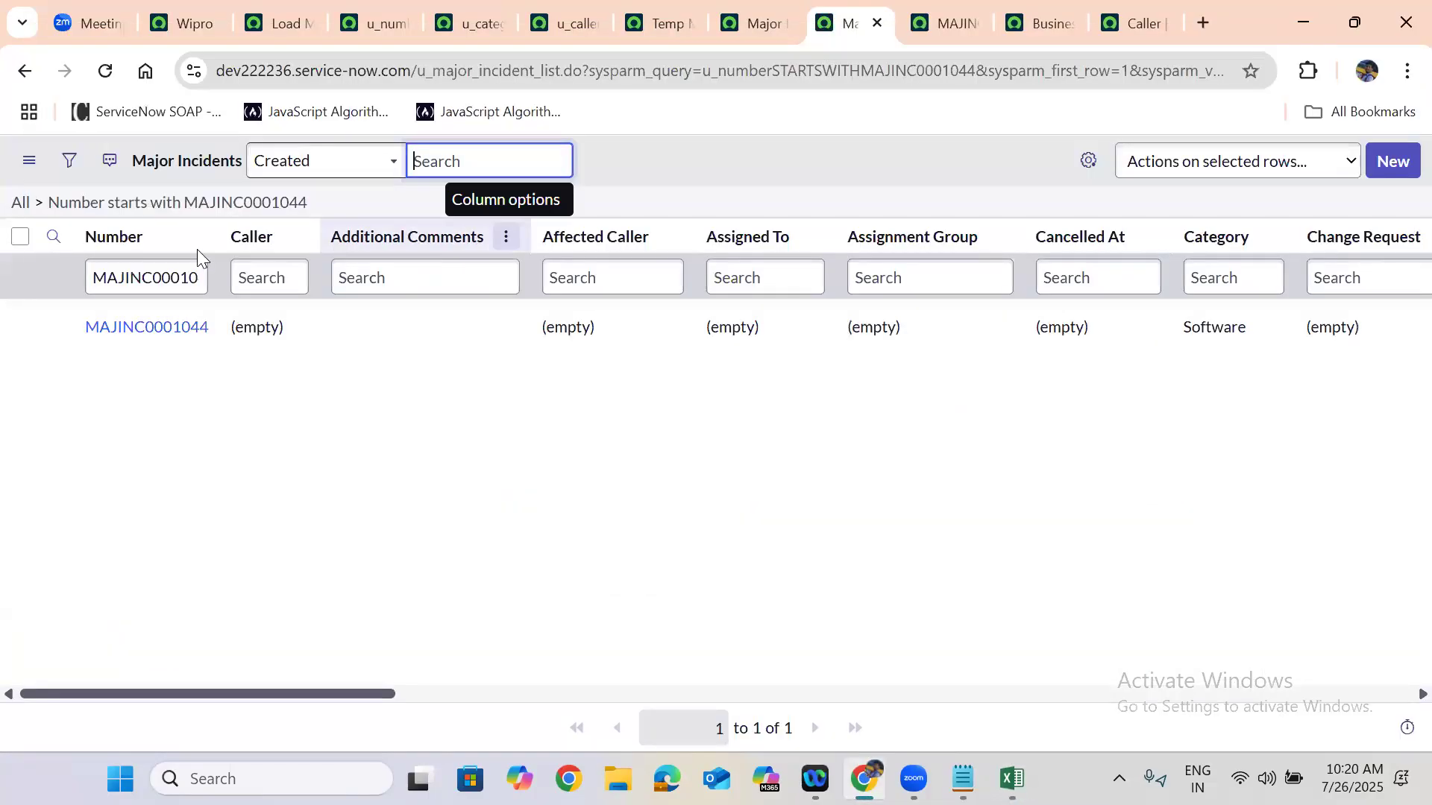
left_click(276, 206)
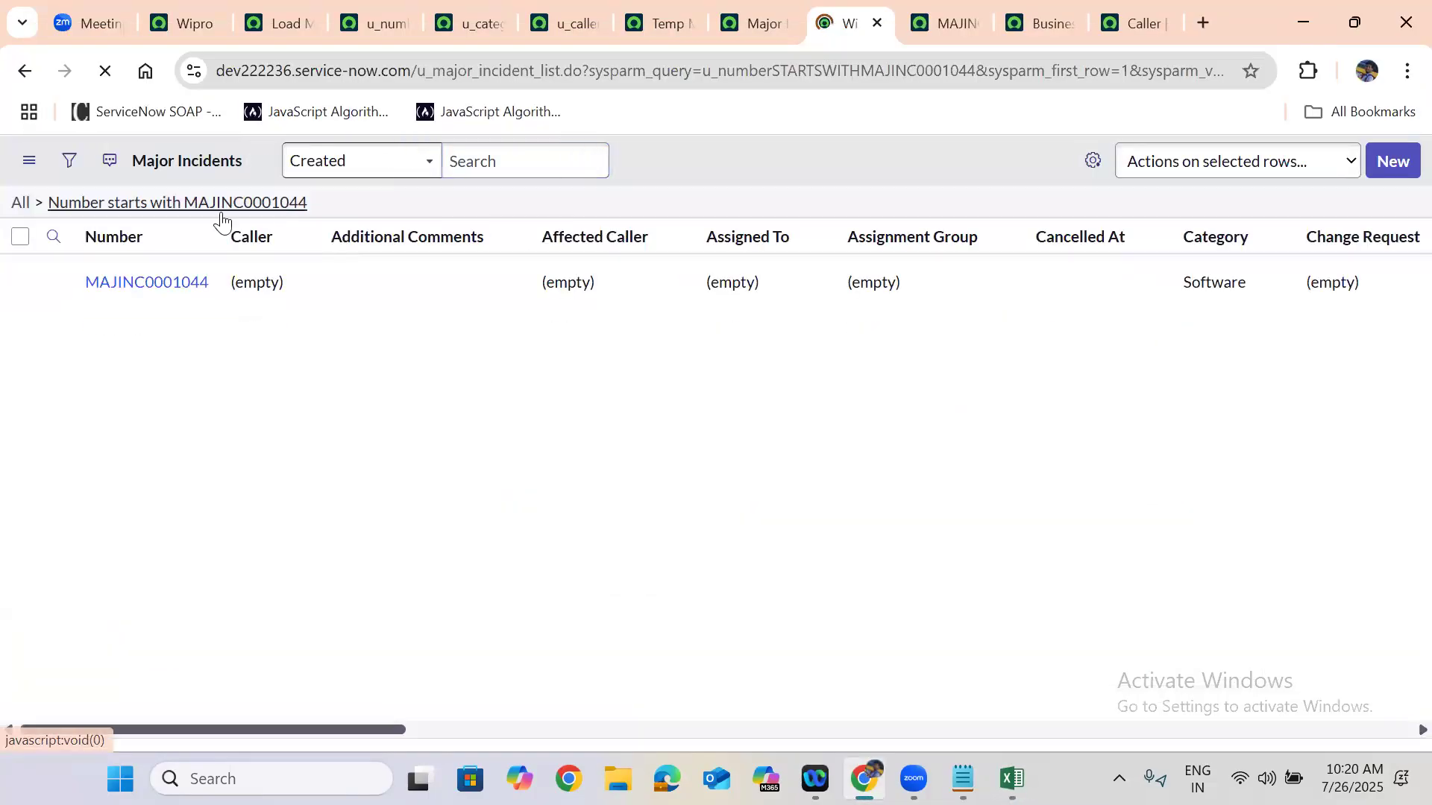
left_click(277, 22)
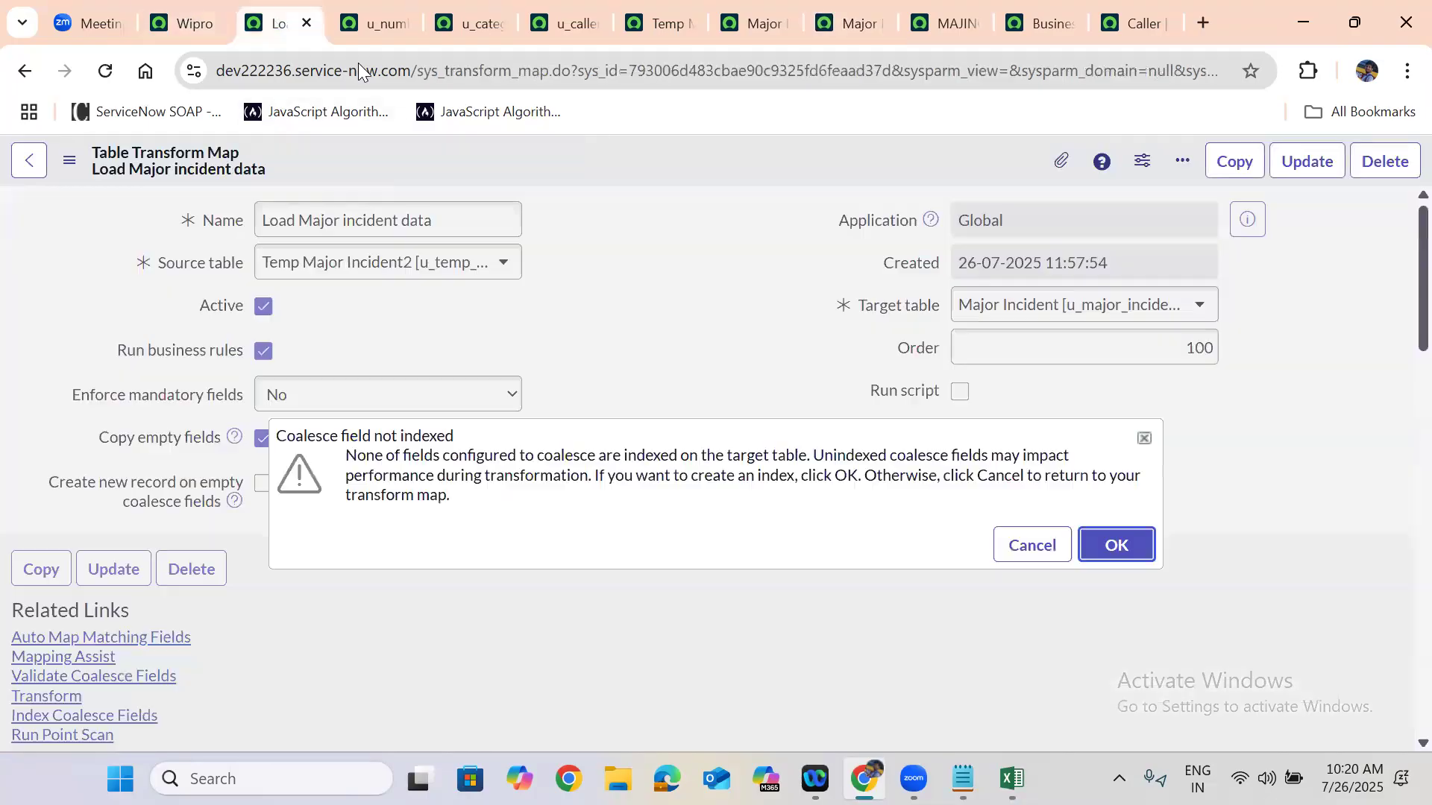
left_click(1144, 438)
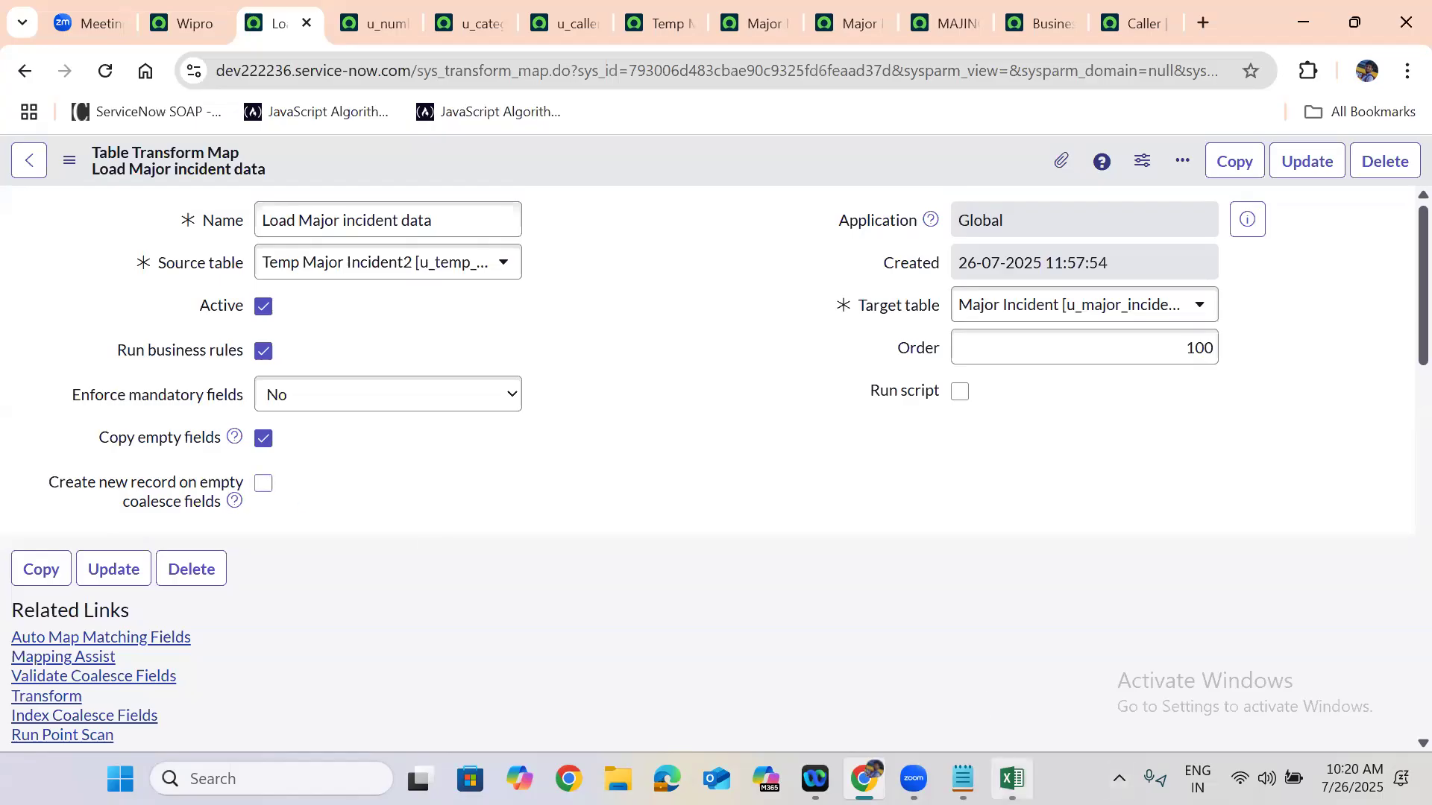
left_click(1011, 779)
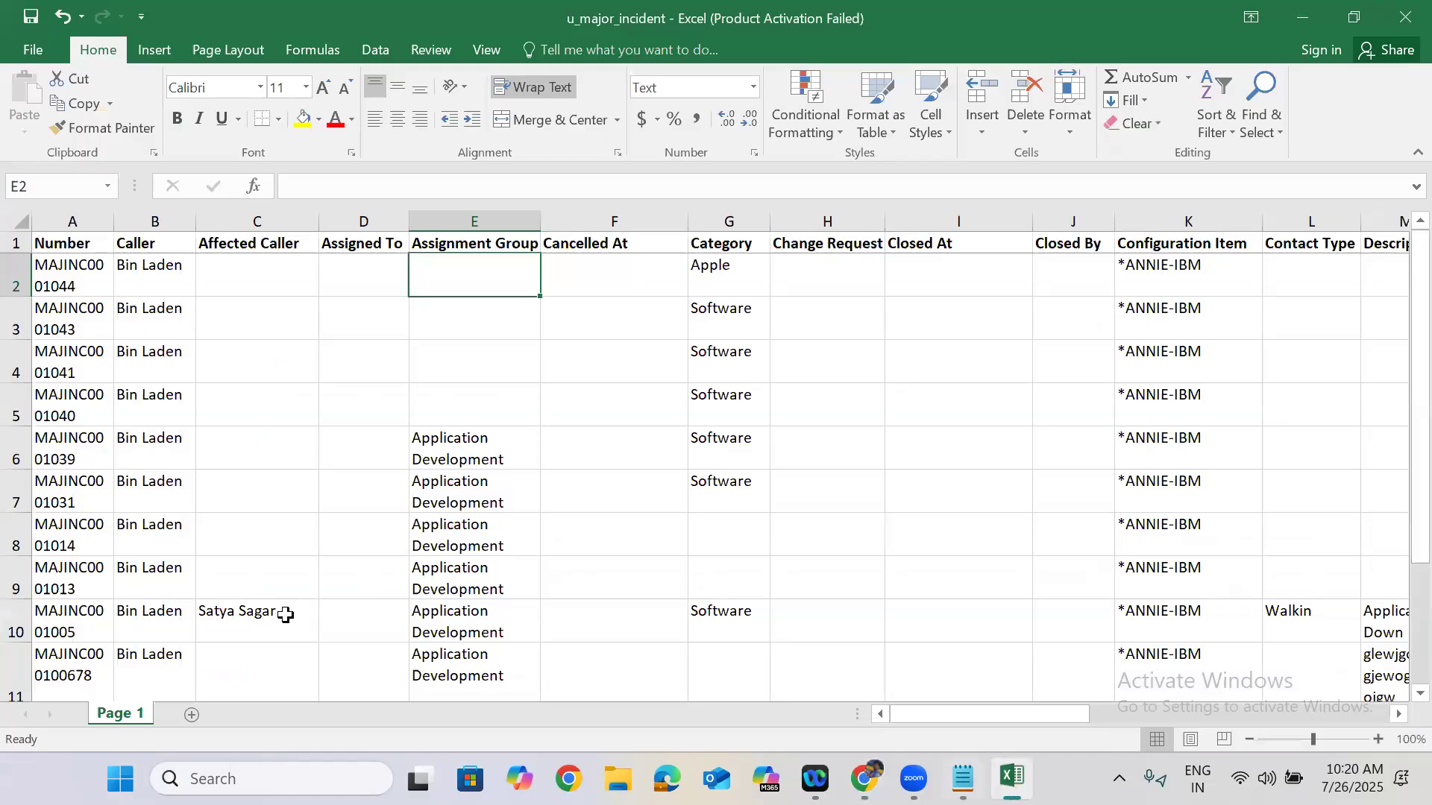
Fill row 12 with row 11's Caller-to-Urgency values (Application Development, *ANNIE-IBM), leaving Number blank
left_click(286, 615)
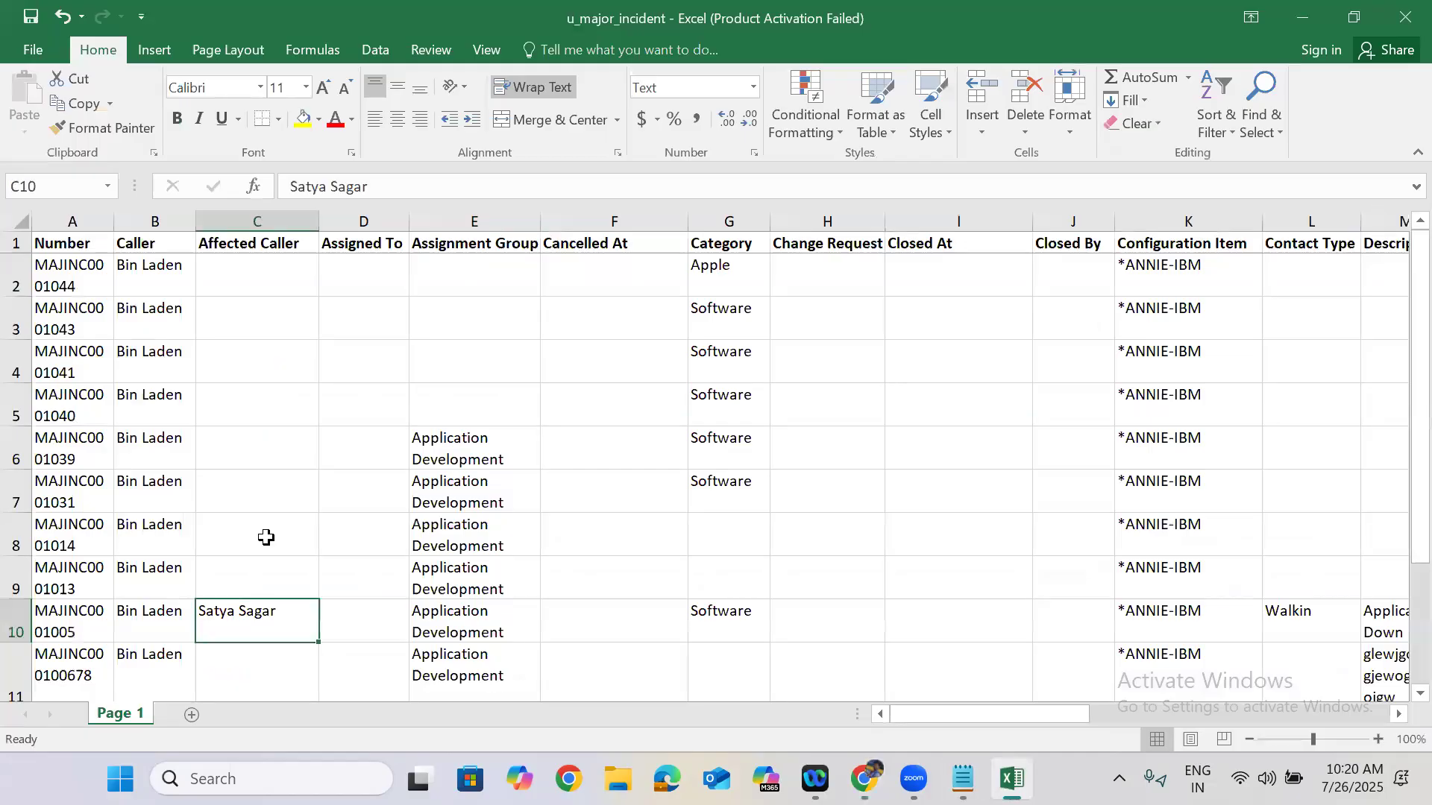
key("Down")
key("Down")
key("Down")
key("Down")
key("Down")
key("Down")
key("Down")
left_click(152, 500)
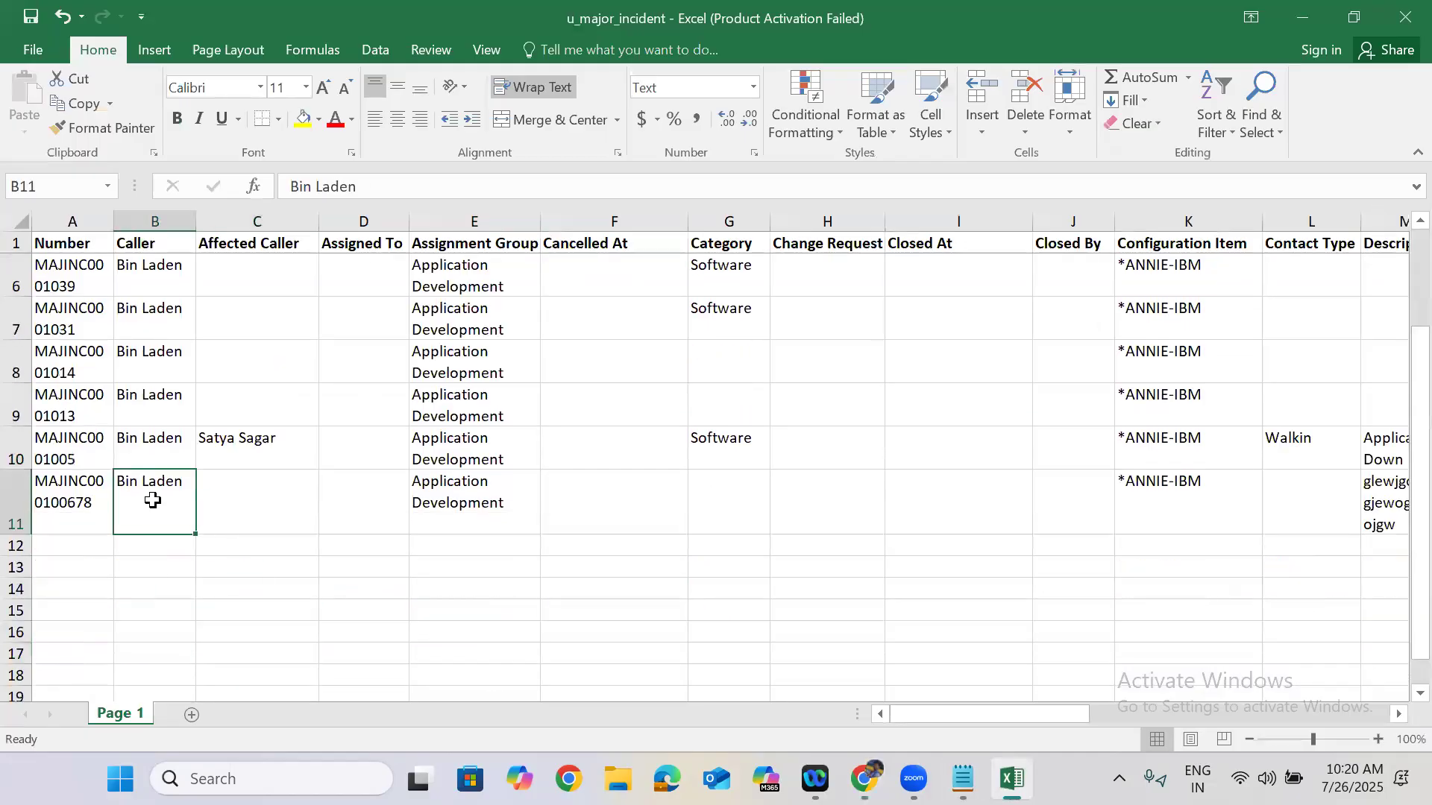
key("shift+Right")
key("shift+Right")
key("shift+Right")
key("shift+Right")
key("shift+Right")
key("shift+Right")
key("shift+Right")
key("shift+Right")
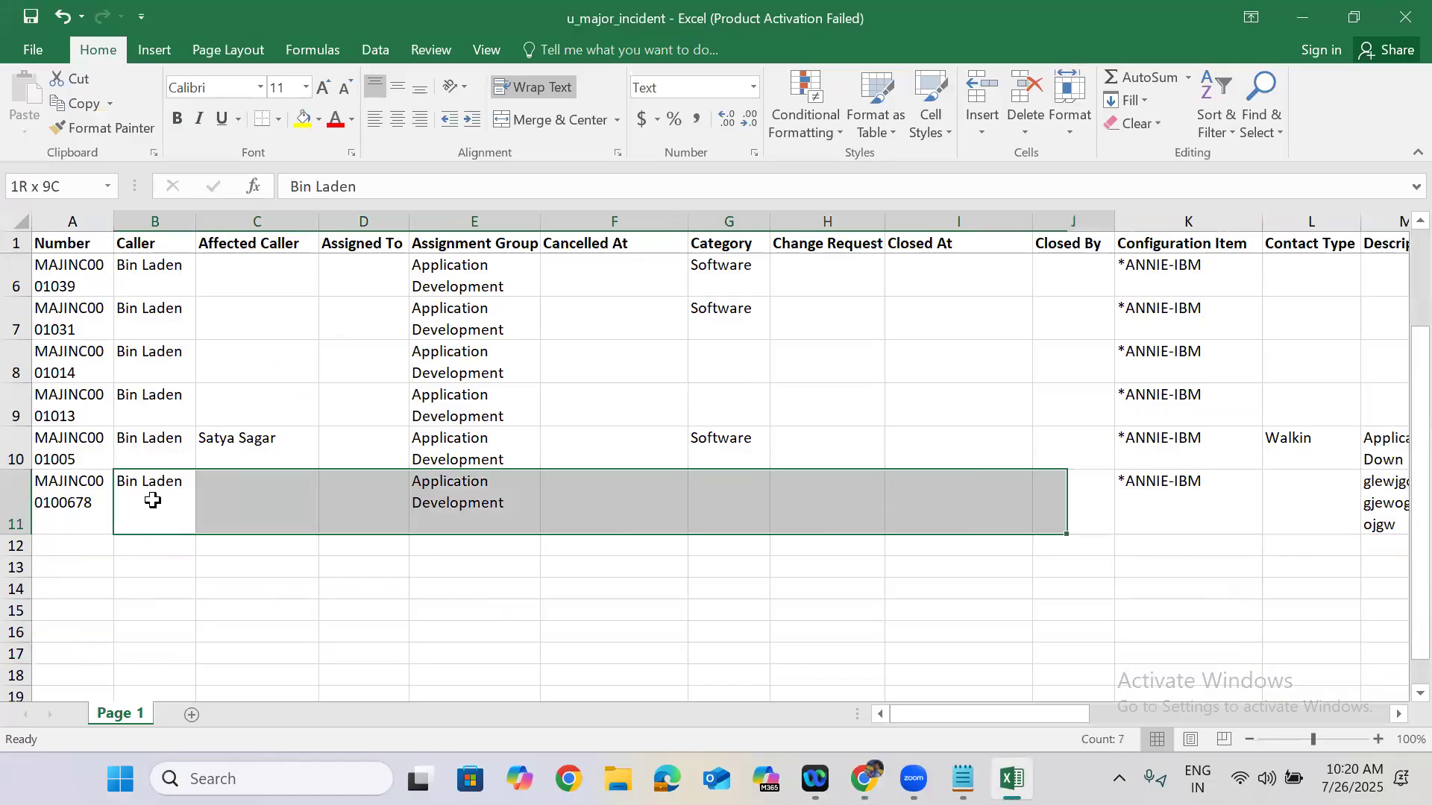
key("shift+Right")
key("shift+Right")
key("shift+Right")
key("shift+Right")
key("shift+Right")
key("shift+Right")
key("shift+Right")
key("shift+Right")
key("shift+Right")
key("shift+Right")
key("shift+Right")
key("shift+Right")
key("shift+Right")
key("shift+Right")
key("shift+Right")
key("shift+Right")
key("shift+Right")
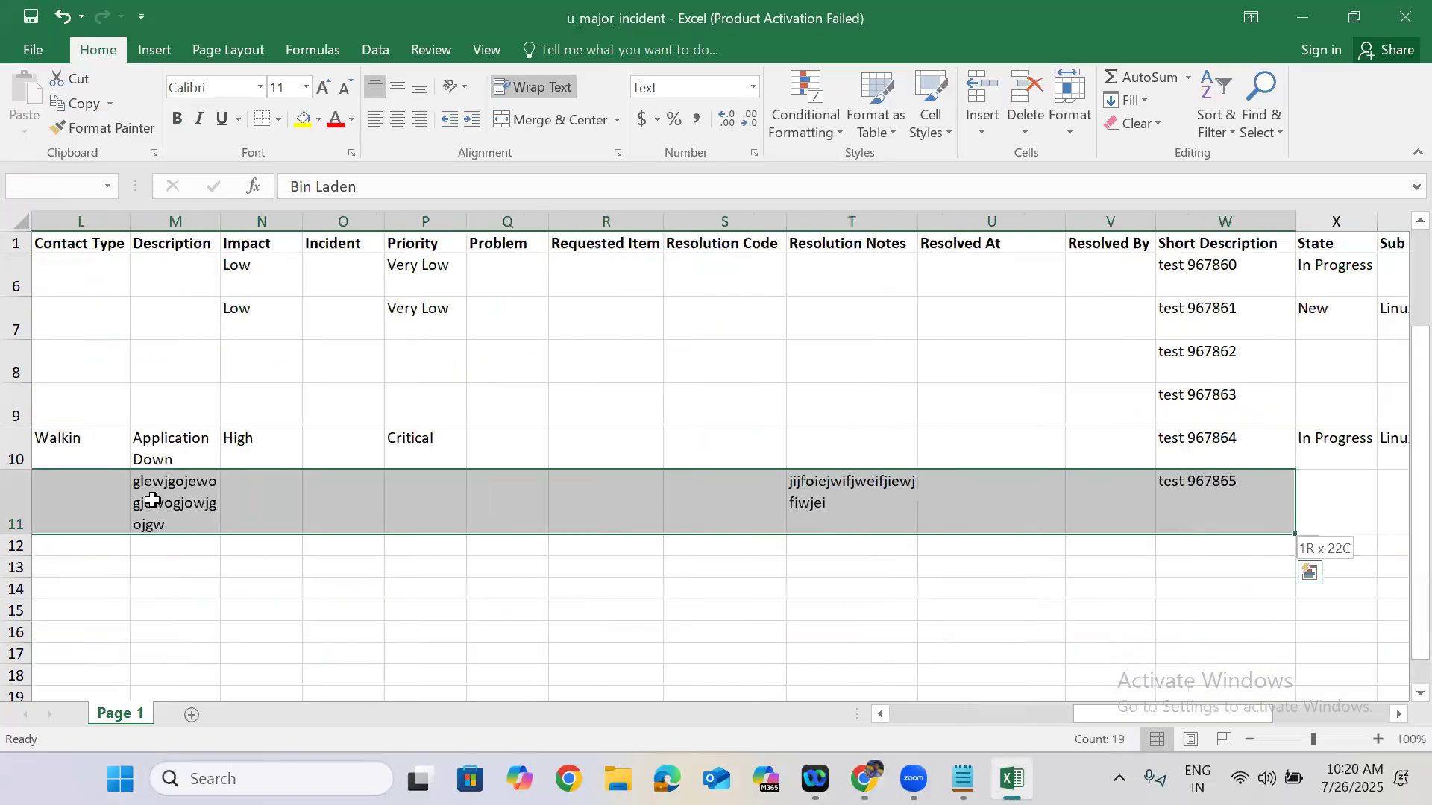
key("shift+Left")
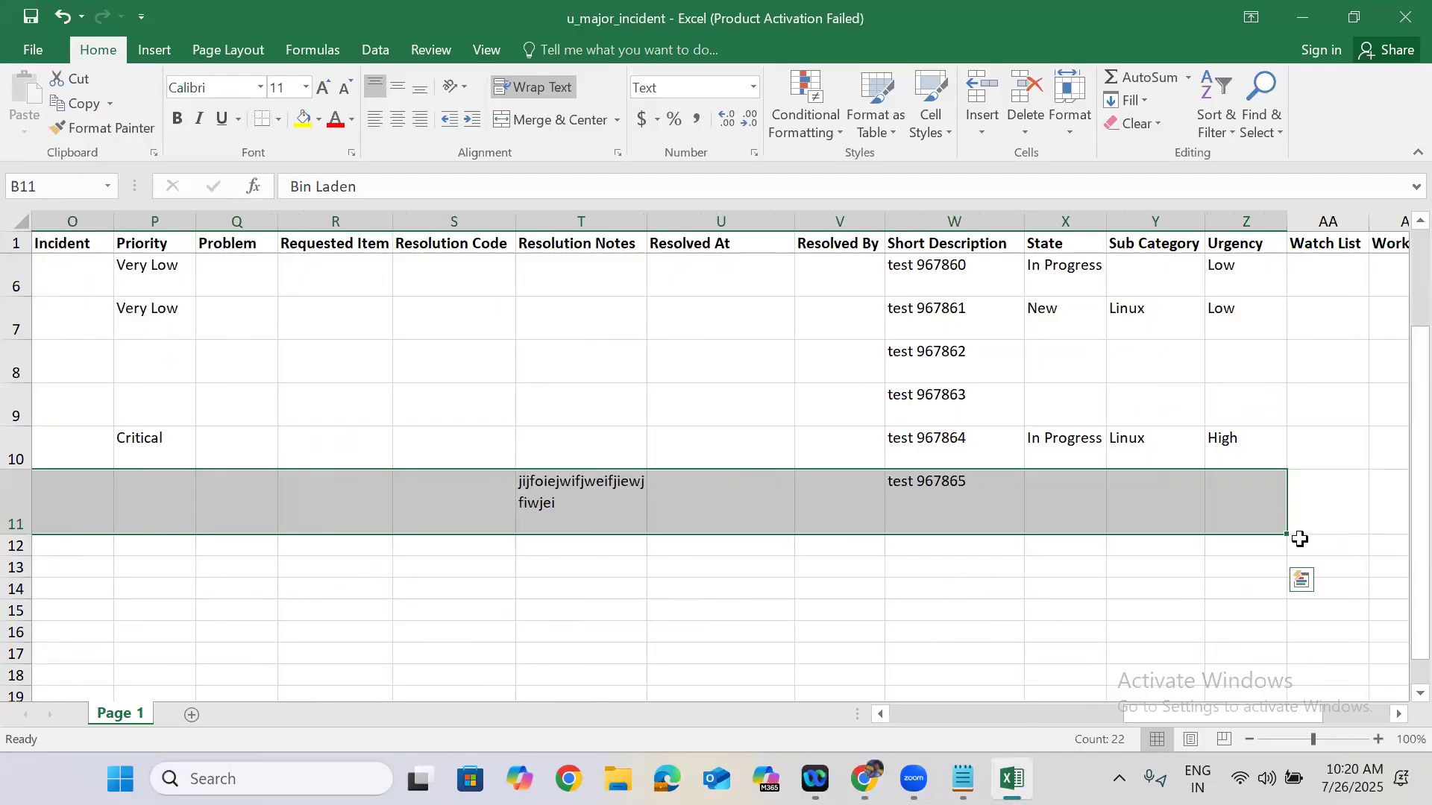
left_click_drag(1291, 535, 1288, 562)
left_click_drag(1211, 718, 1212, 717)
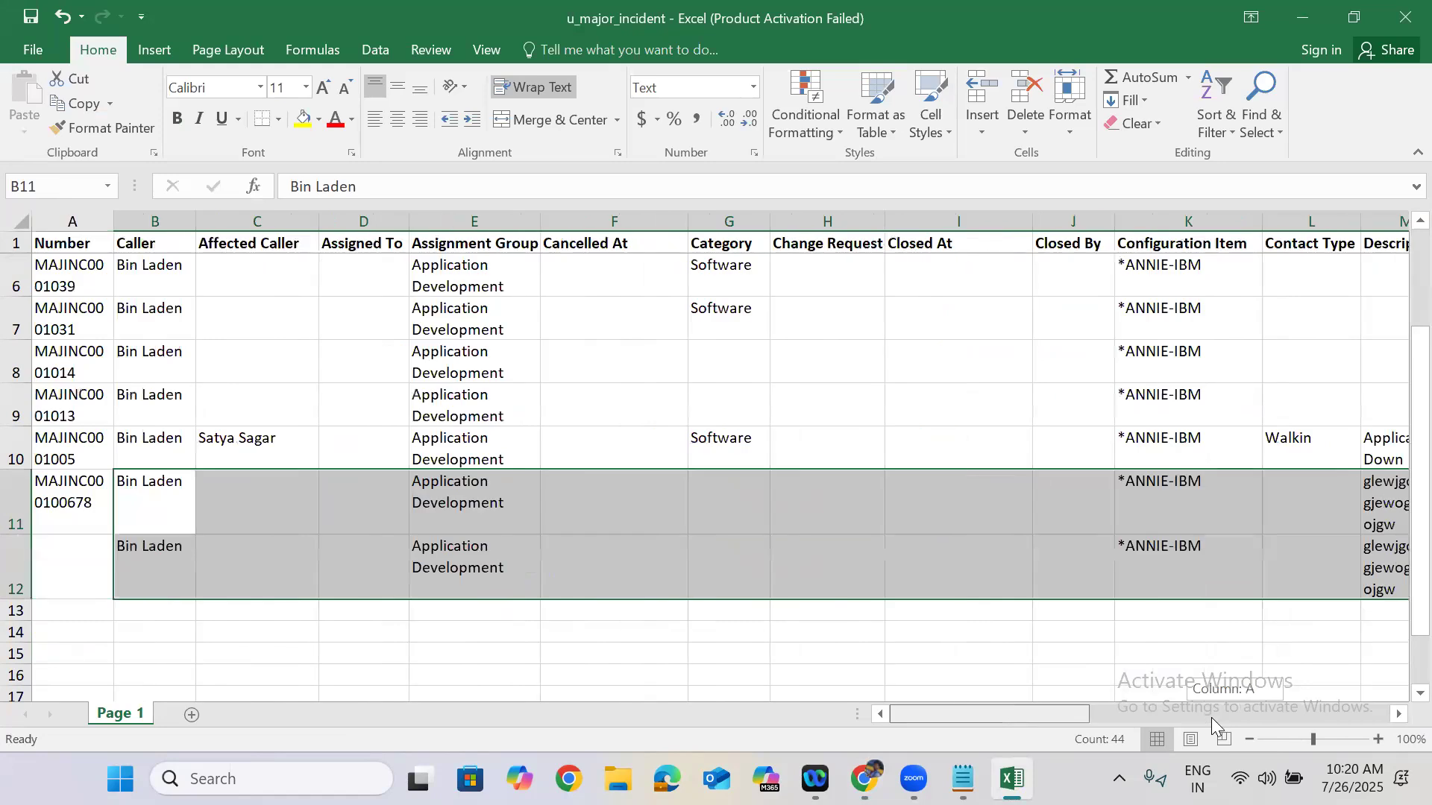
left_click(88, 578)
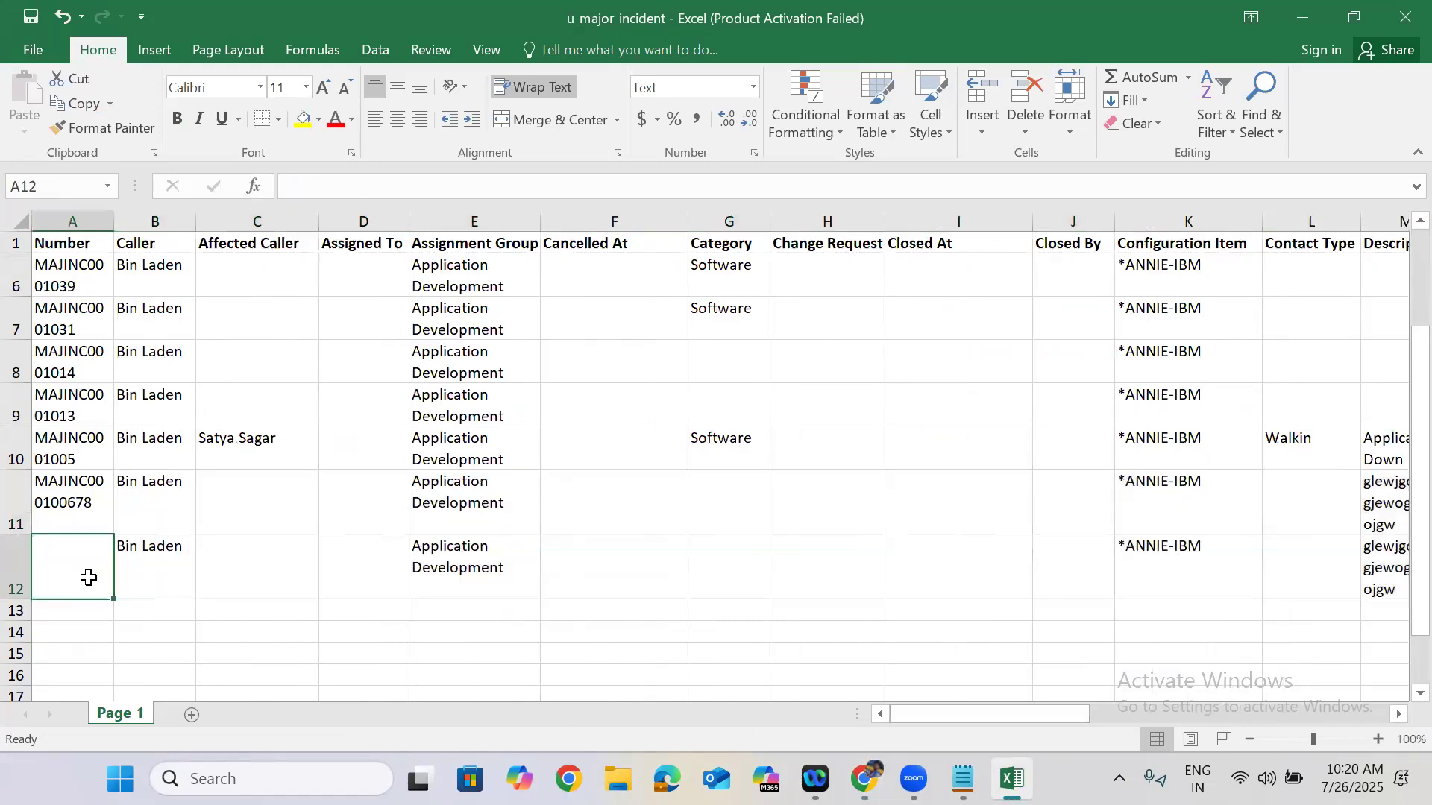
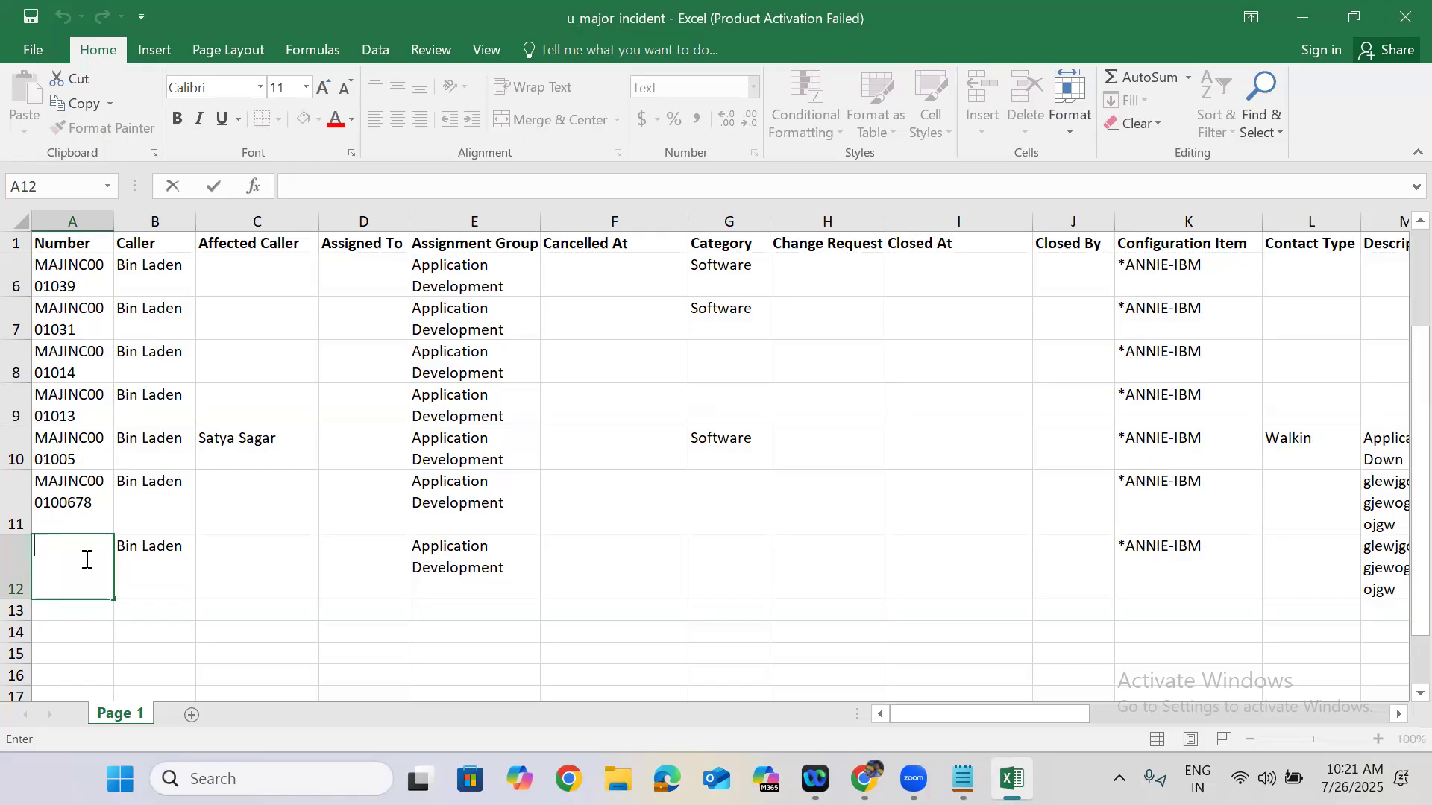
Minimize Excel to bring back the Load Major incident data transform map
left_click(1300, 15)
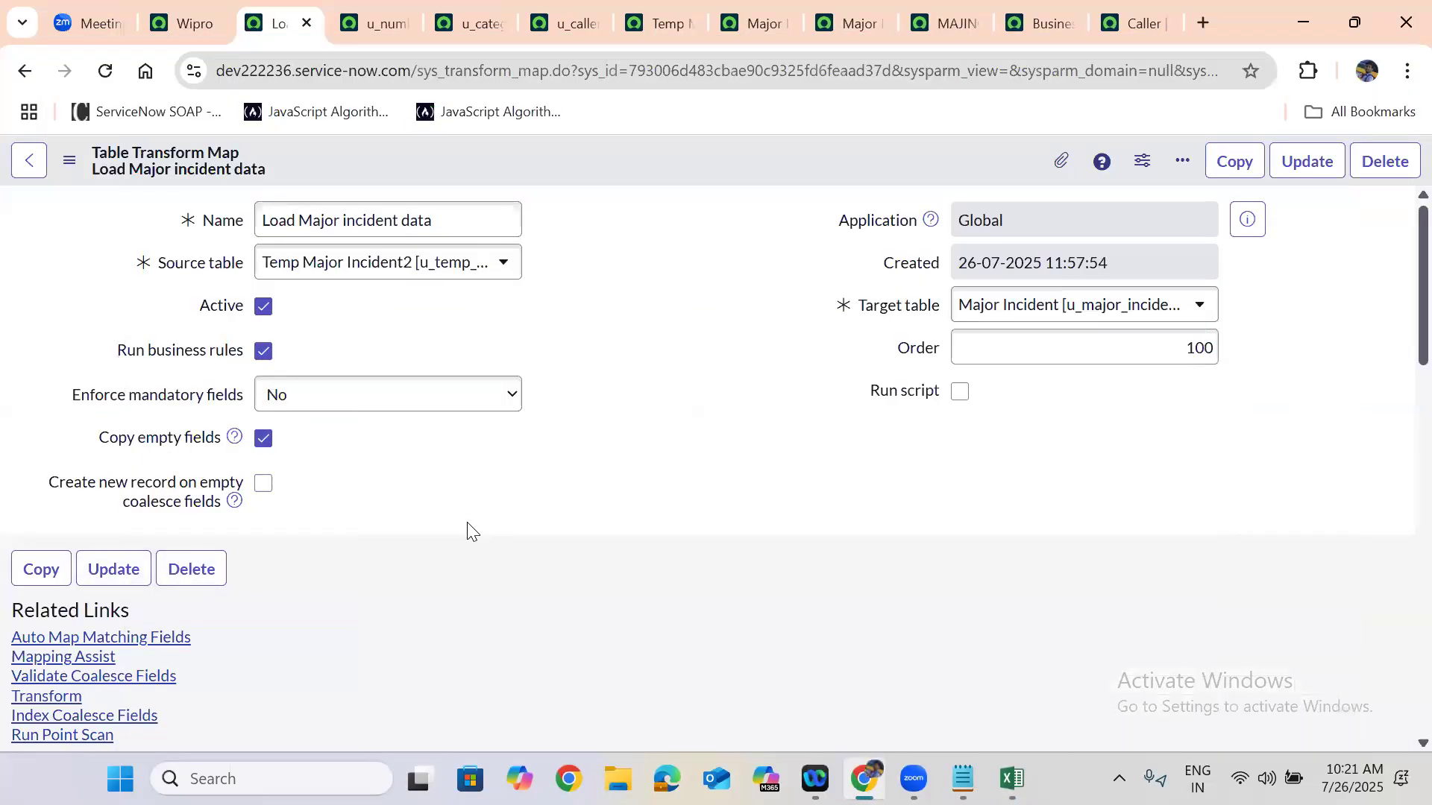
Tick 'Create new record on empty coalesce fields' on Load Major incident data and save the map
scroll(467, 531, "down", 10)
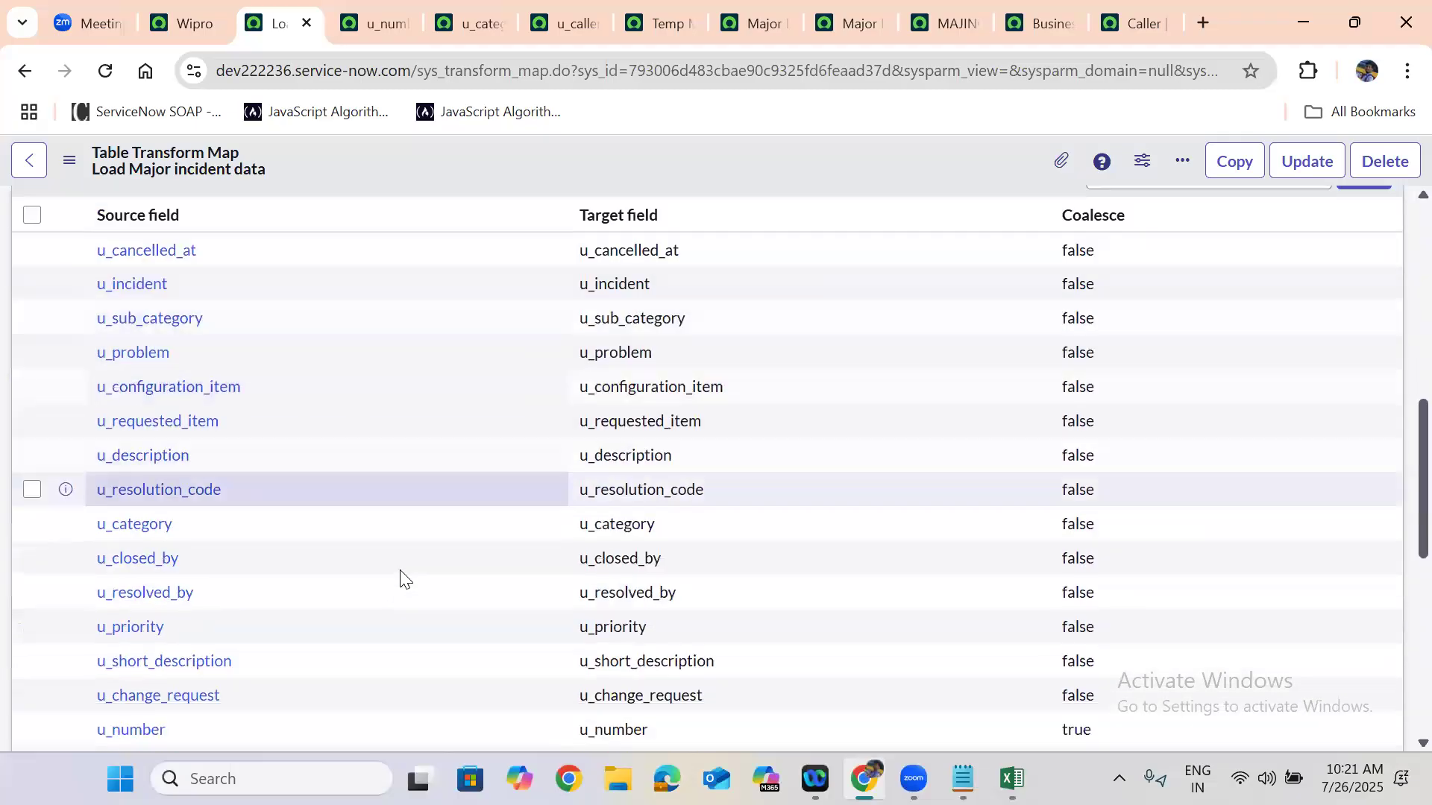
scroll(400, 578, "down", 1)
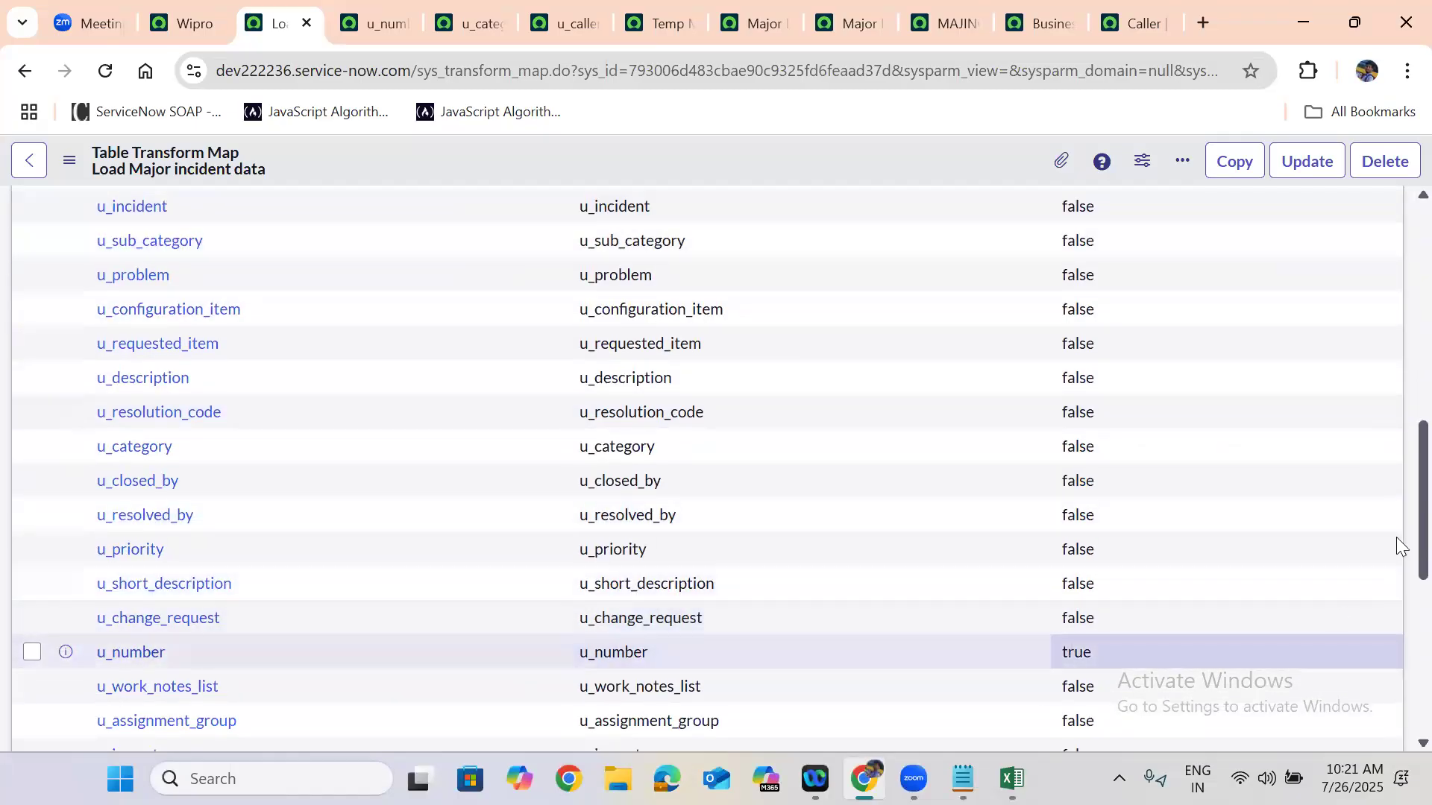
scroll(1396, 337, "up", 3)
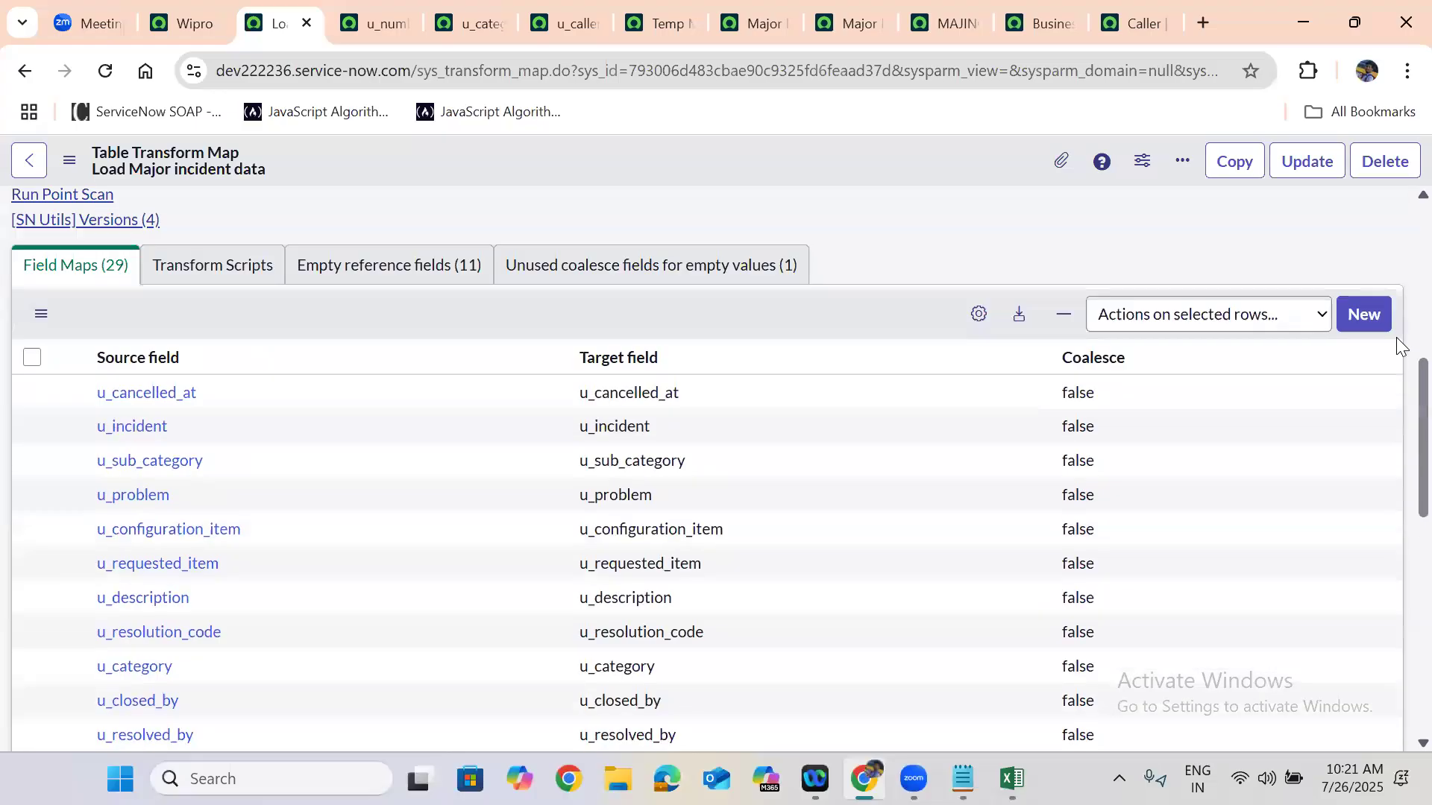
scroll(1396, 338, "up", 7)
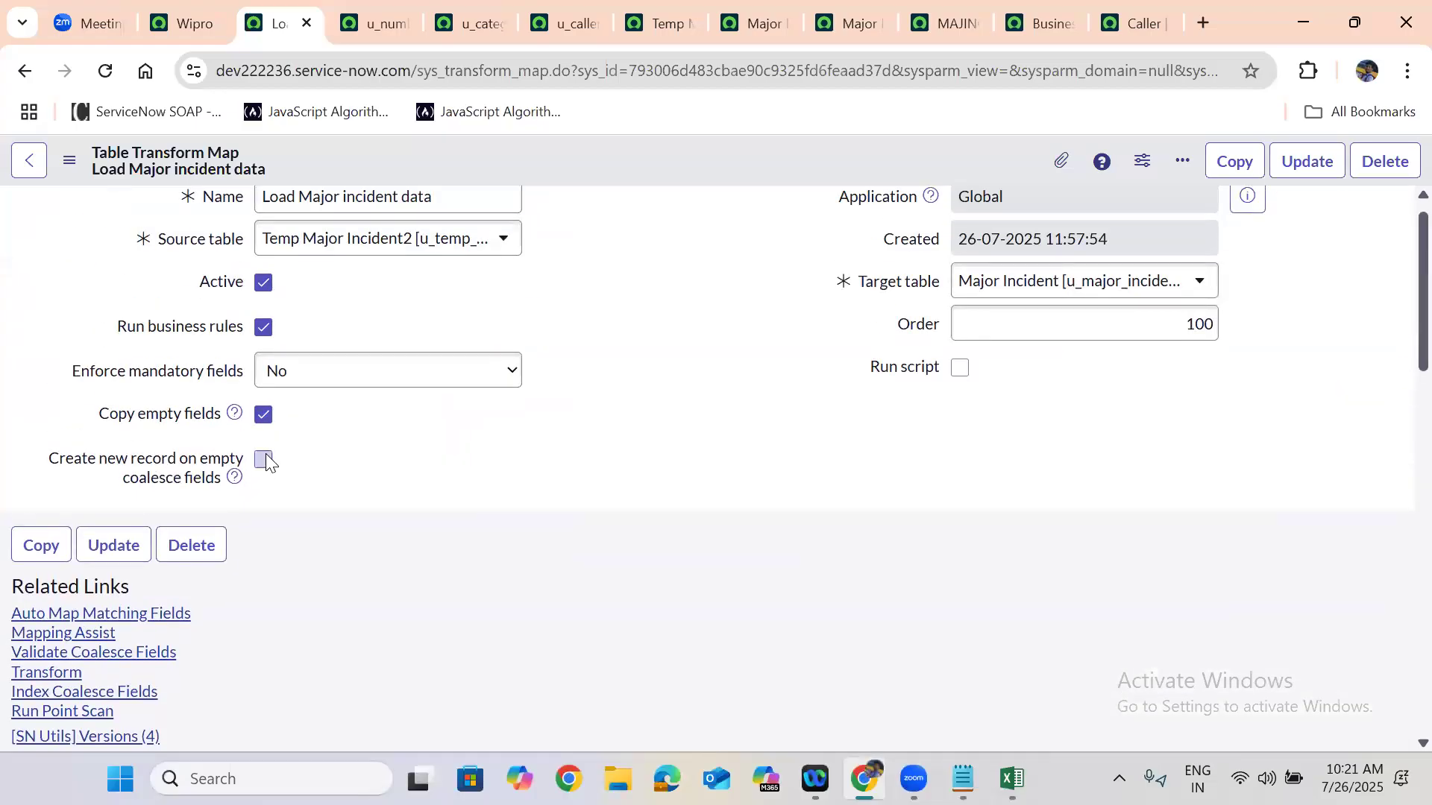
left_click(263, 461)
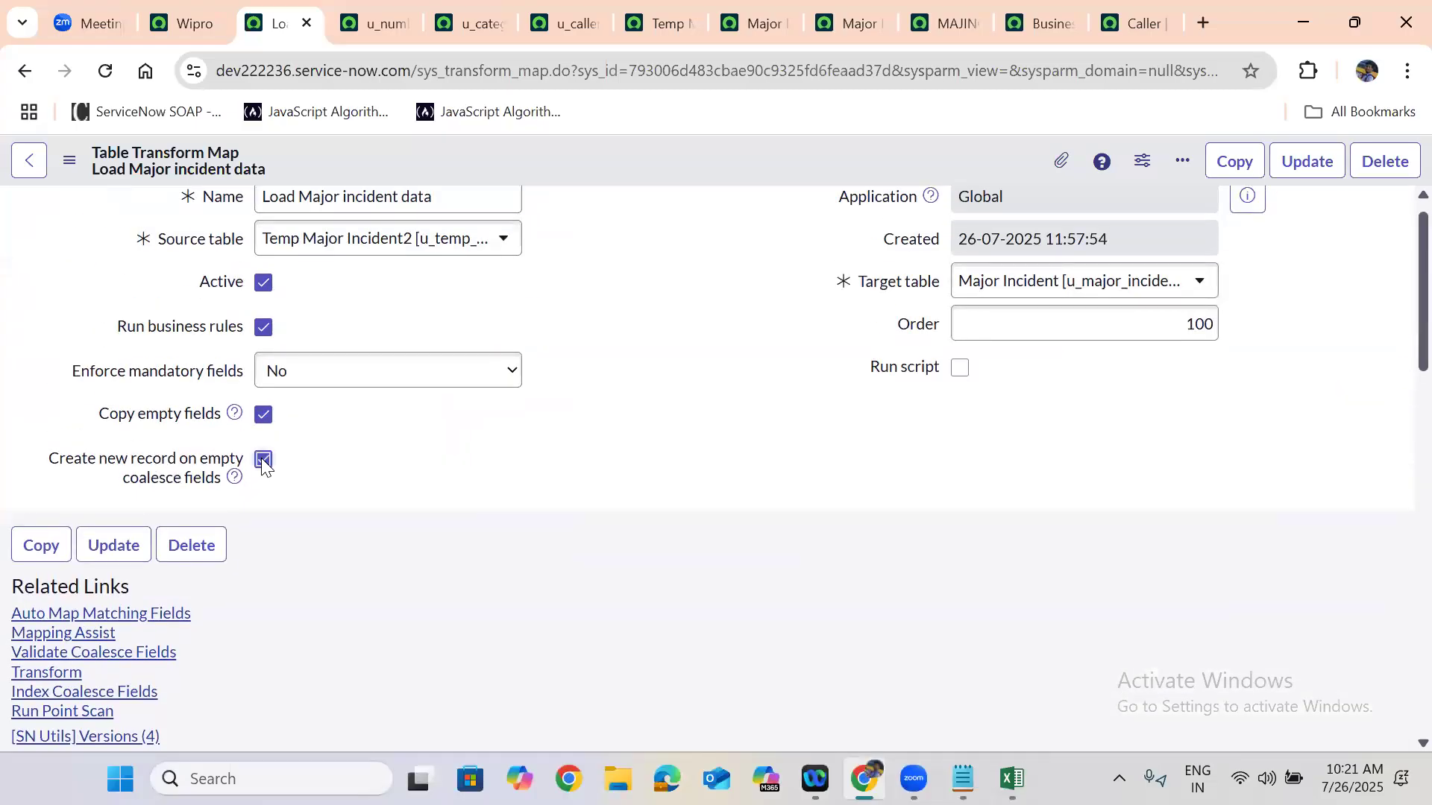
right_click(610, 158)
left_click(649, 165)
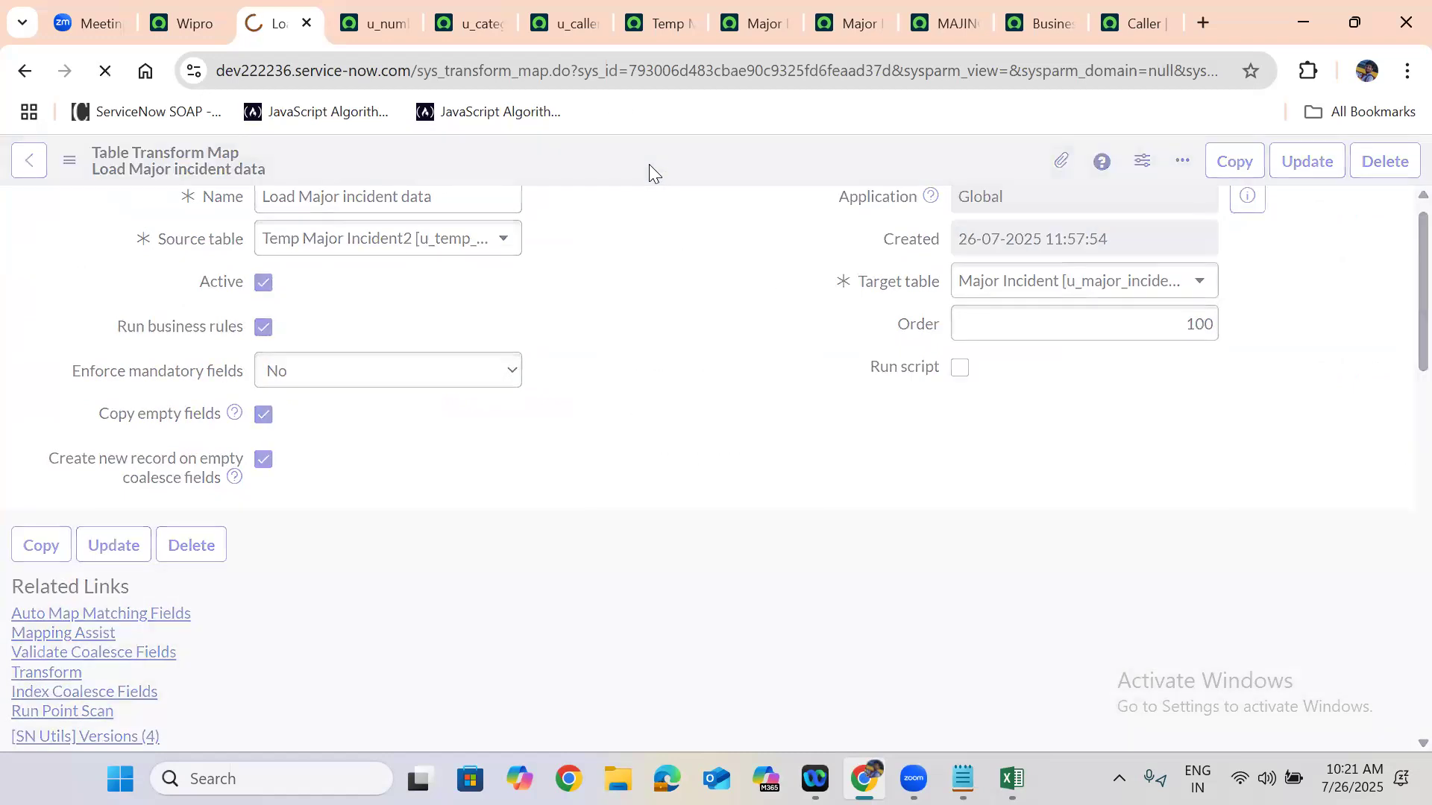
Change the Short Description in cell W12 to 'test 9678667'
left_click(999, 760)
left_click_drag(978, 714, 1246, 691)
left_click(811, 567)
double_click(811, 566)
type("78667")
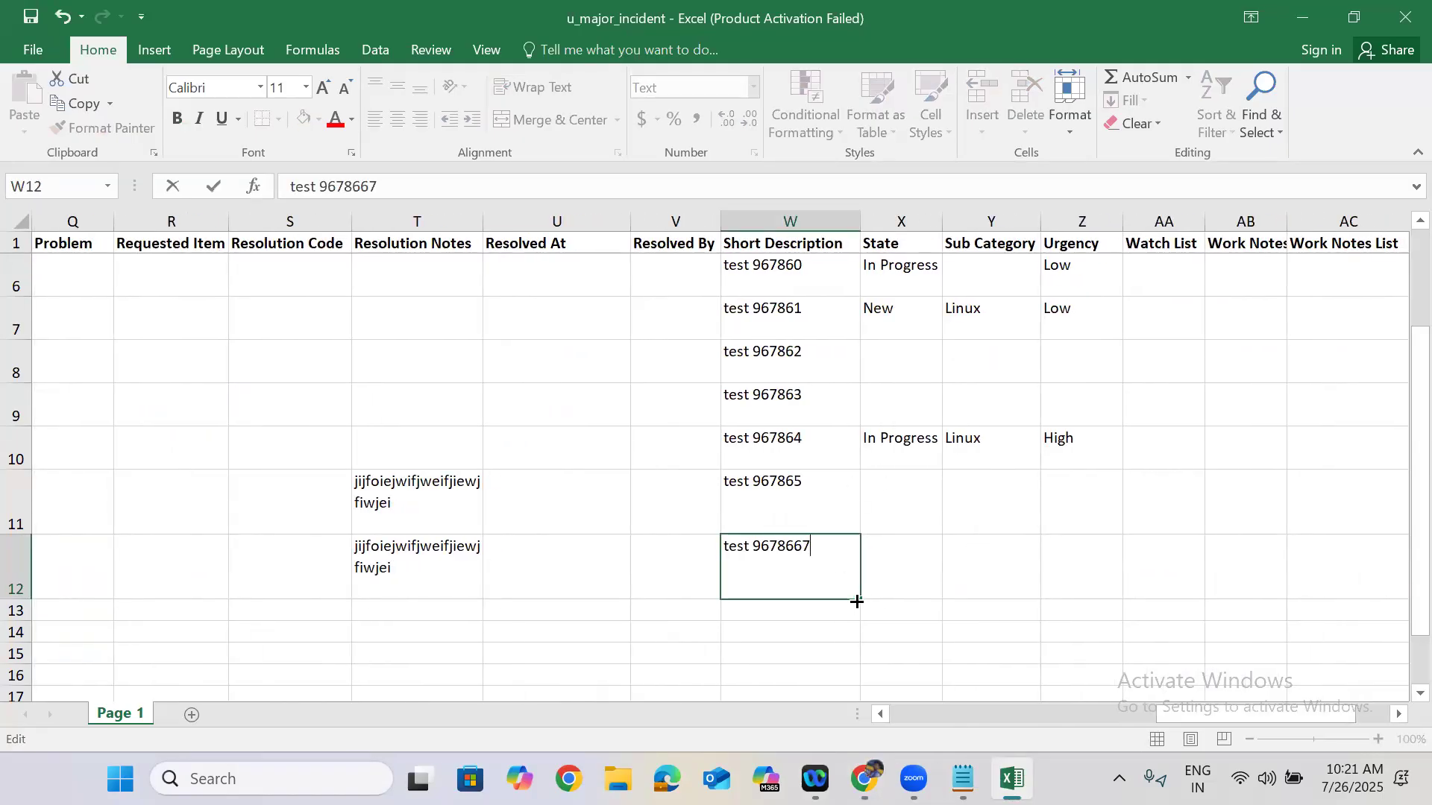
mouse_move(862, 599)
left_mouse_down()
mouse_move(855, 373)
mouse_move(848, 574)
left_mouse_up()
left_click(793, 481)
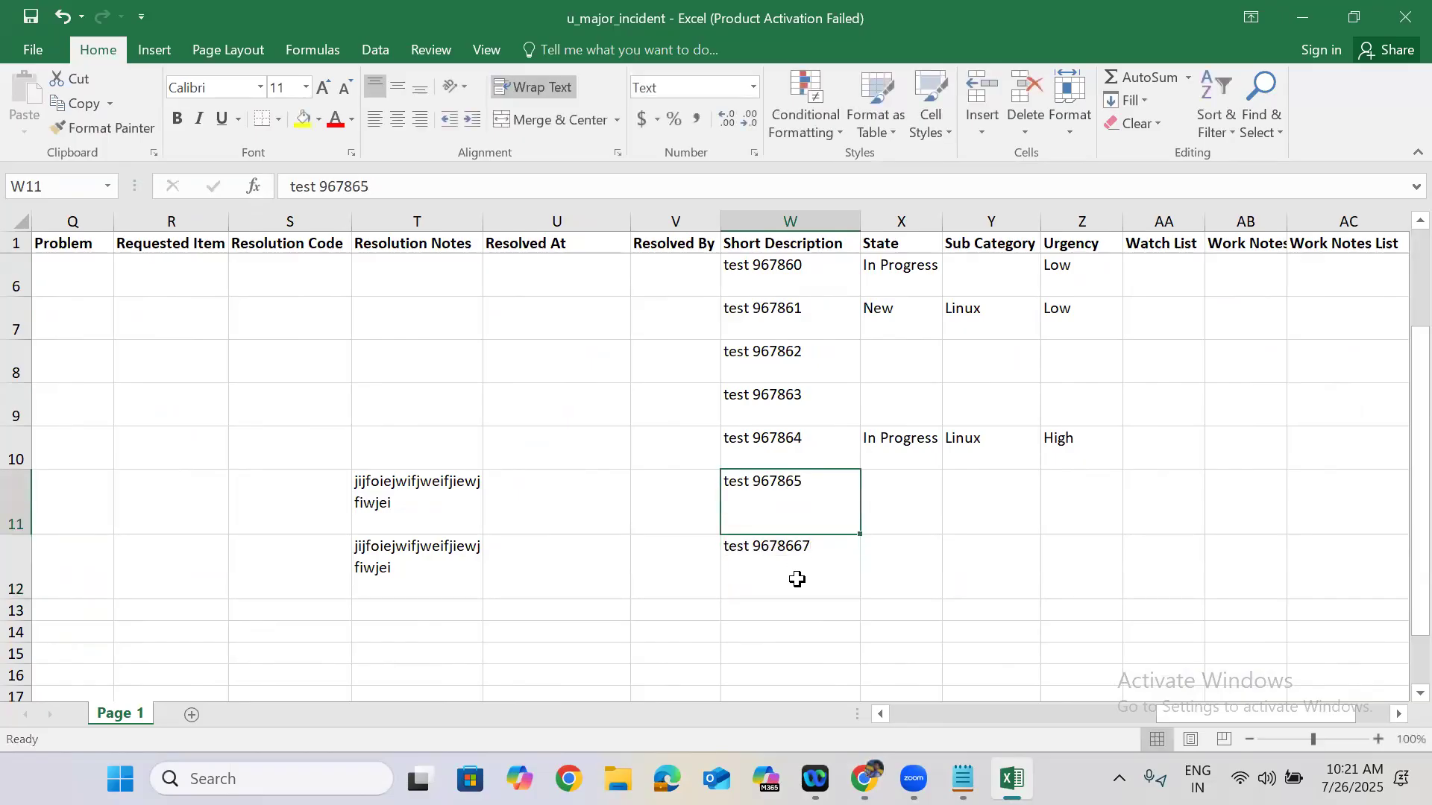
Fill W2:W12 with the numbered test series from W12, then minimize Excel
left_click(795, 579)
left_click_drag(857, 599, 808, 218)
left_click_drag(810, 274, 806, 264)
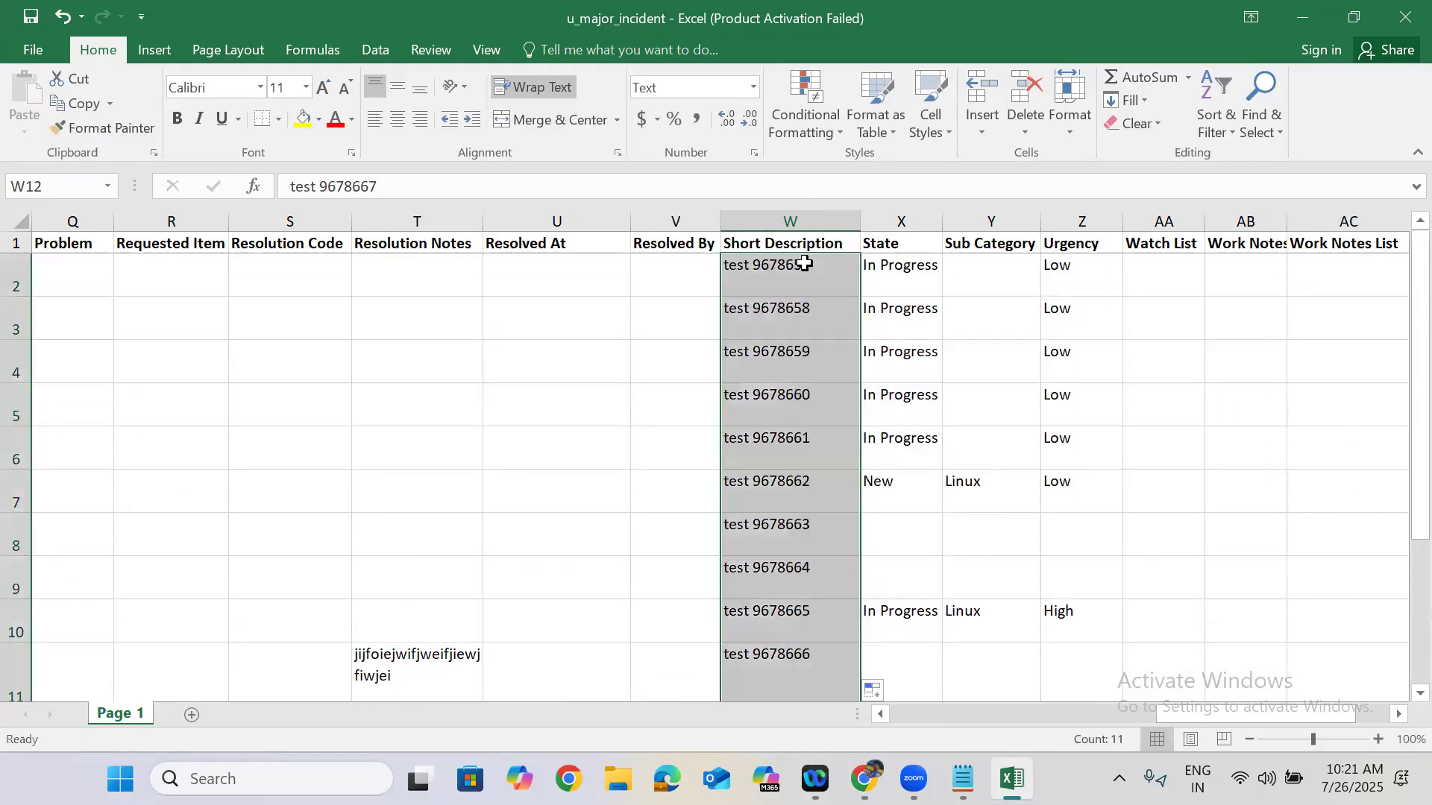
left_click(815, 272)
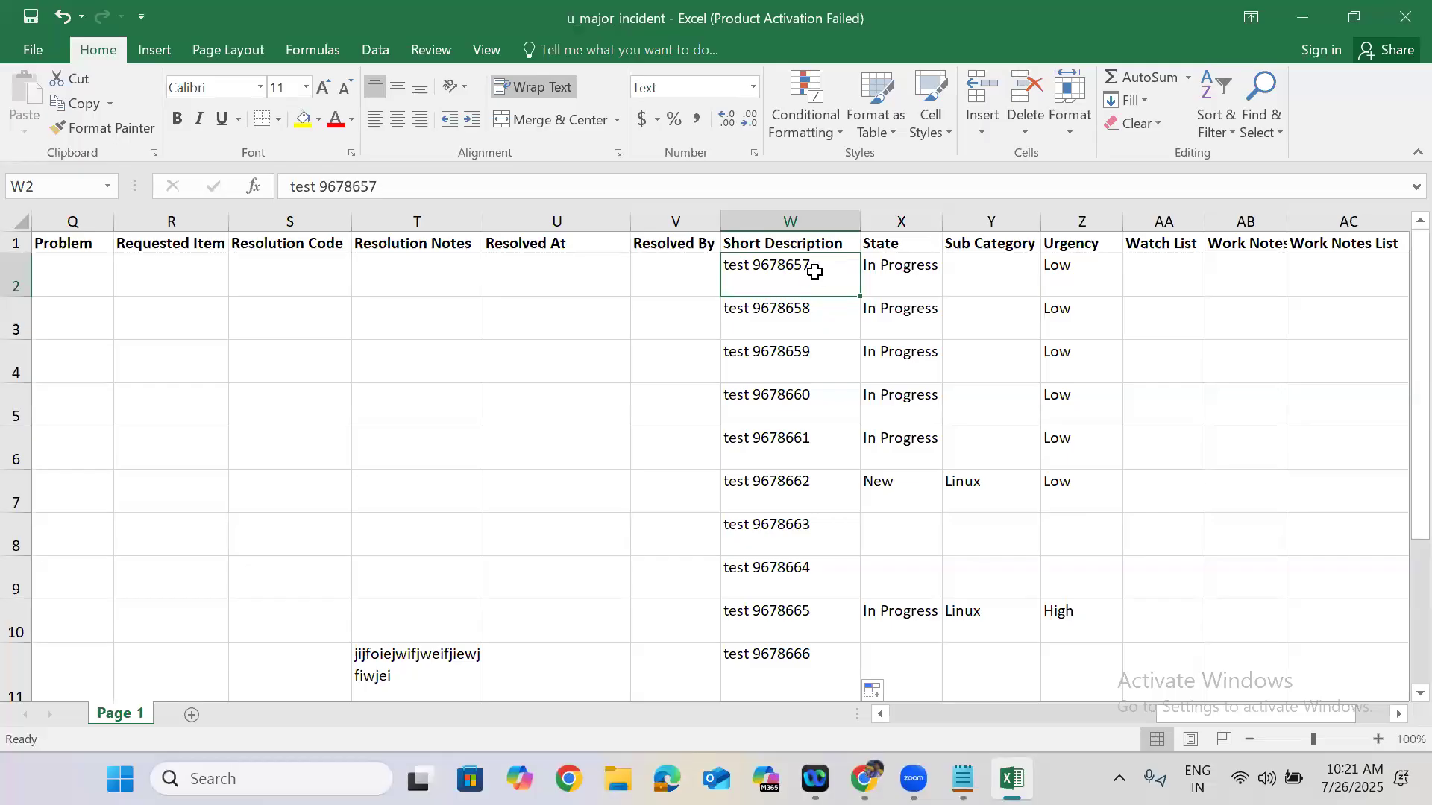
left_click(1311, 9)
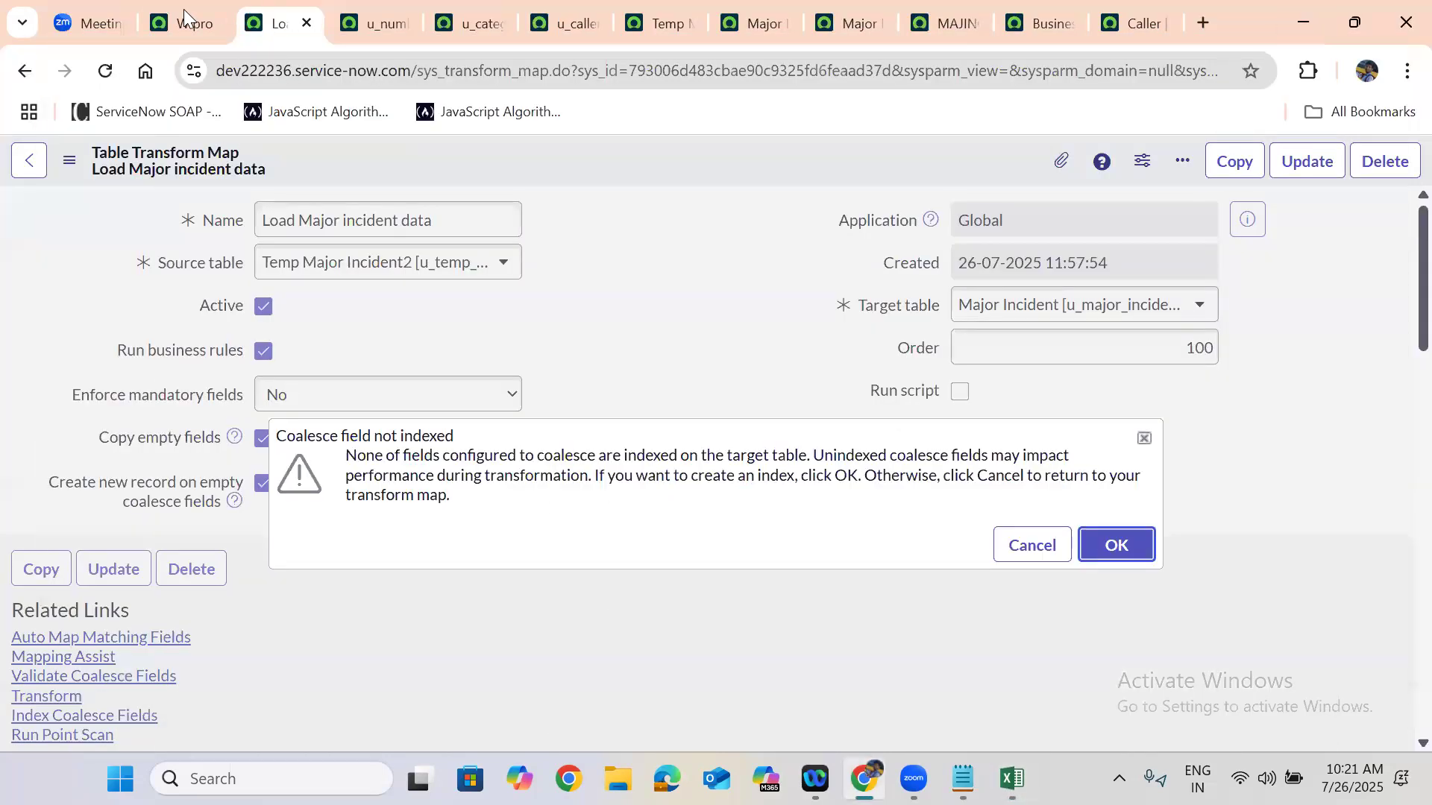
Load Data from u_major_incident.xlsx and submit the import
left_click(183, 11)
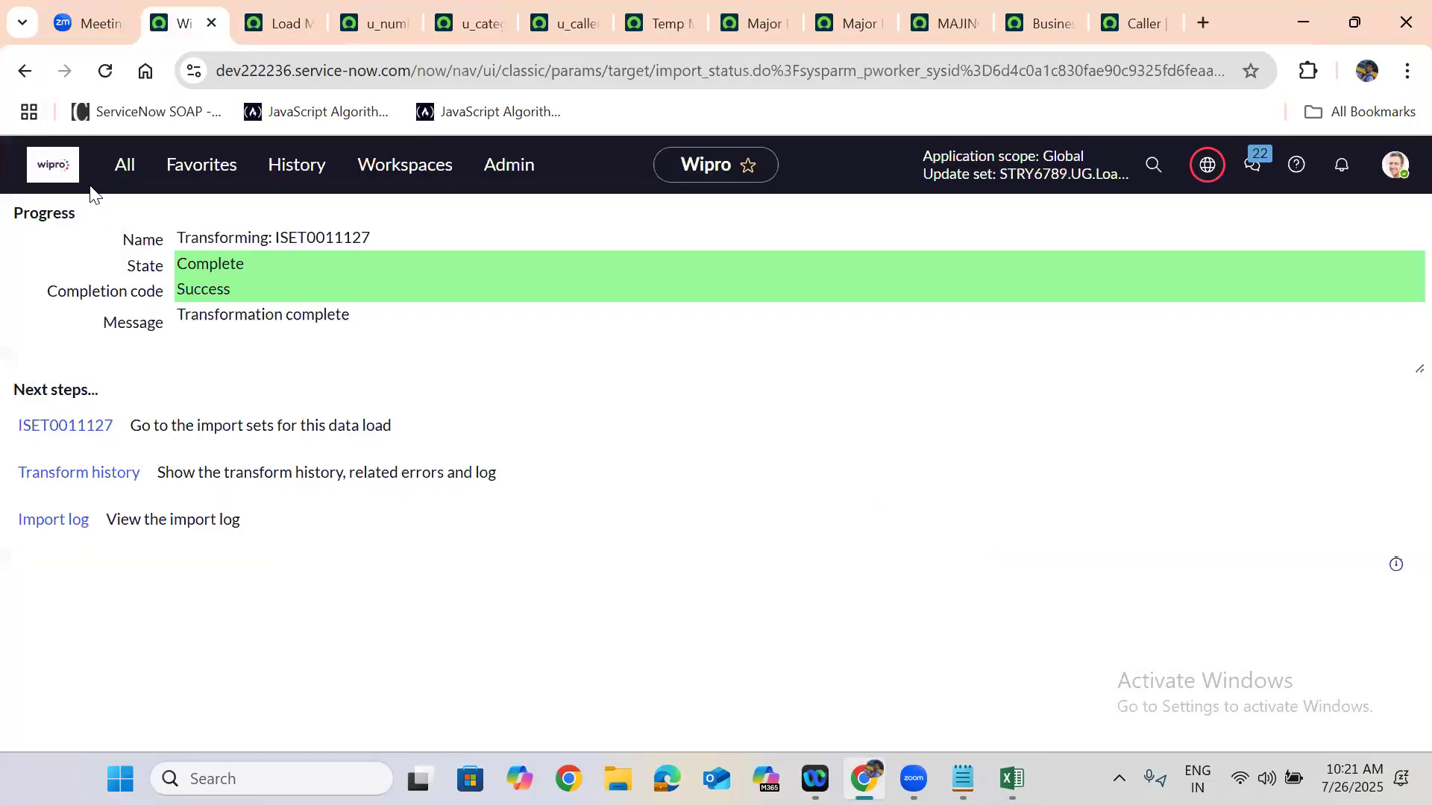
left_click(117, 167)
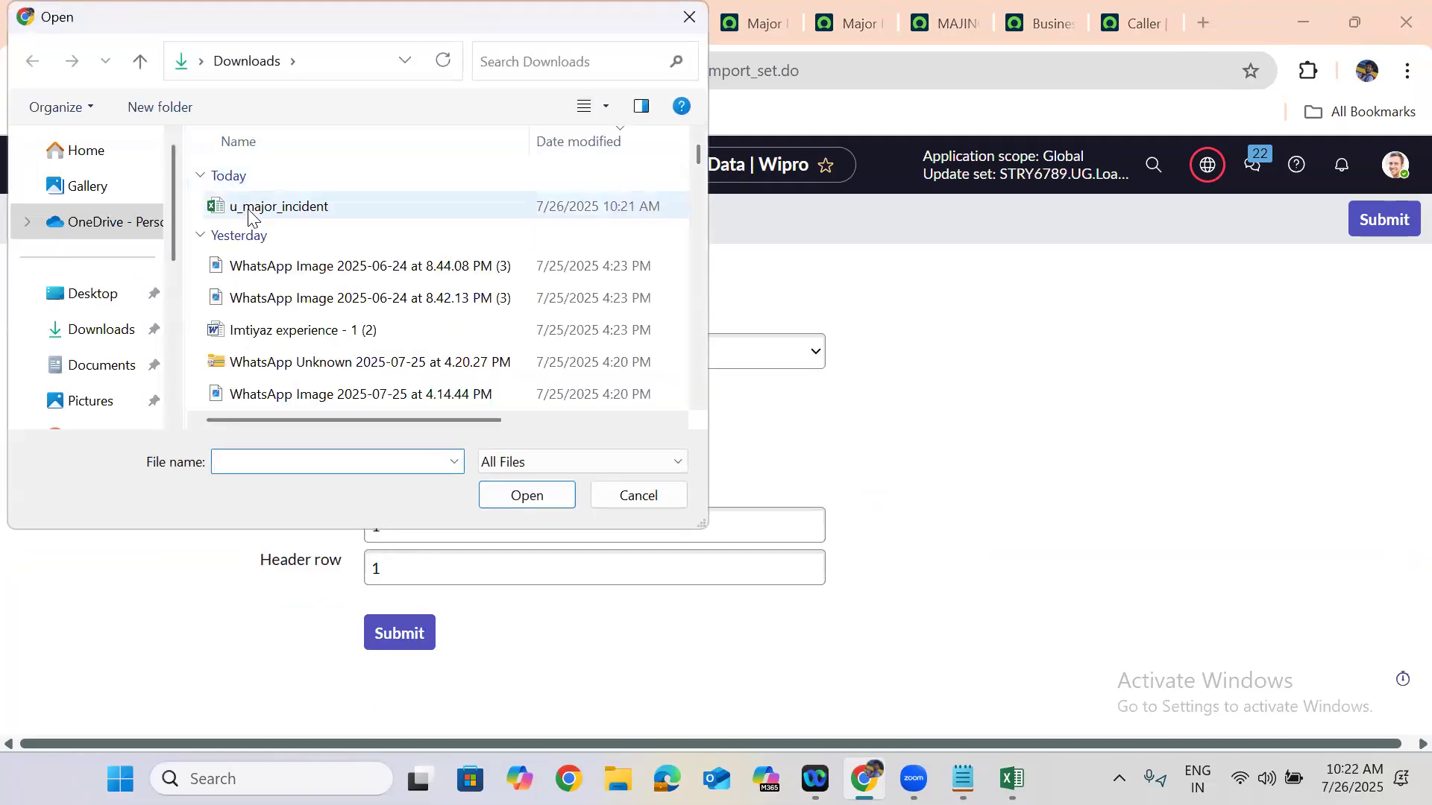
left_click(257, 208)
left_click(539, 496)
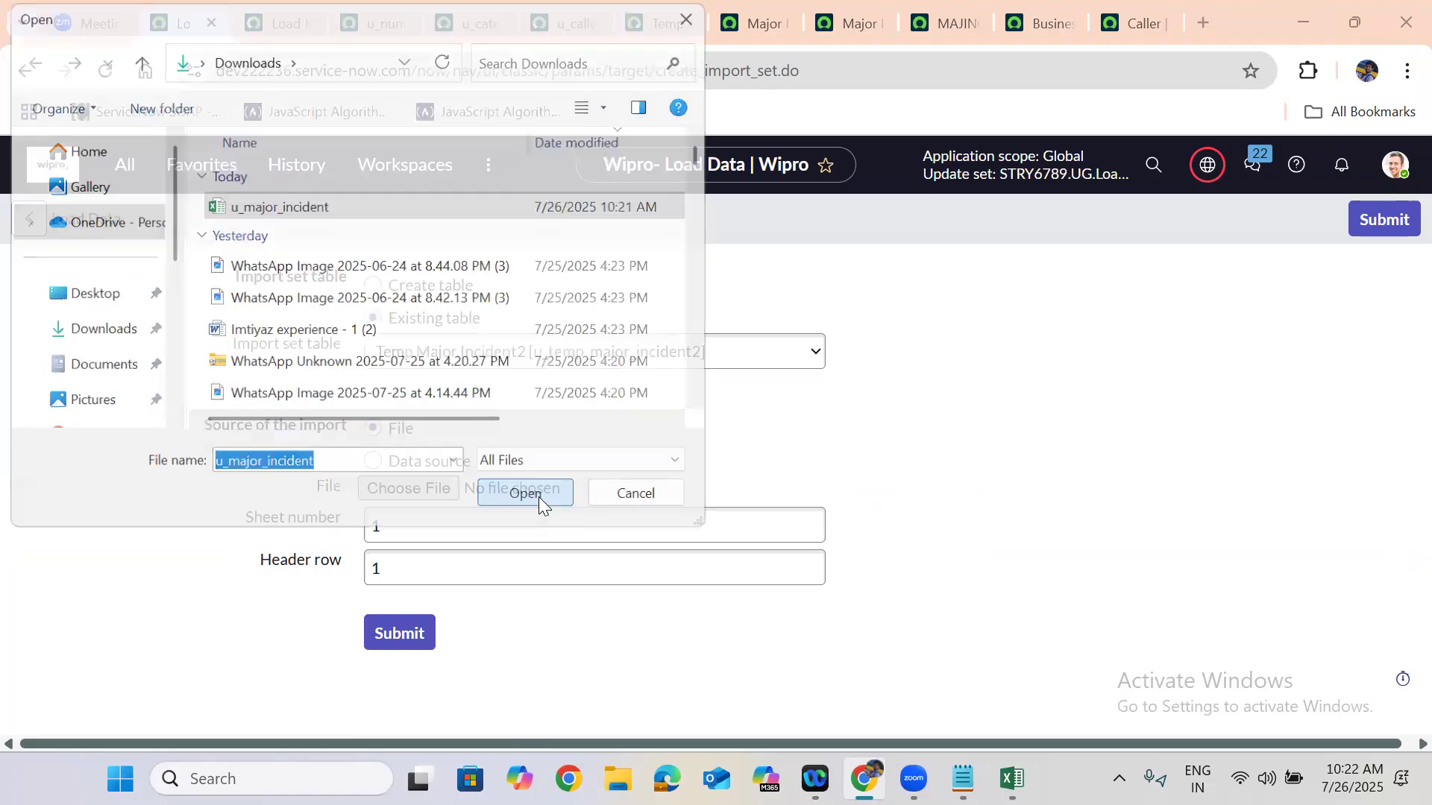
left_click(404, 634)
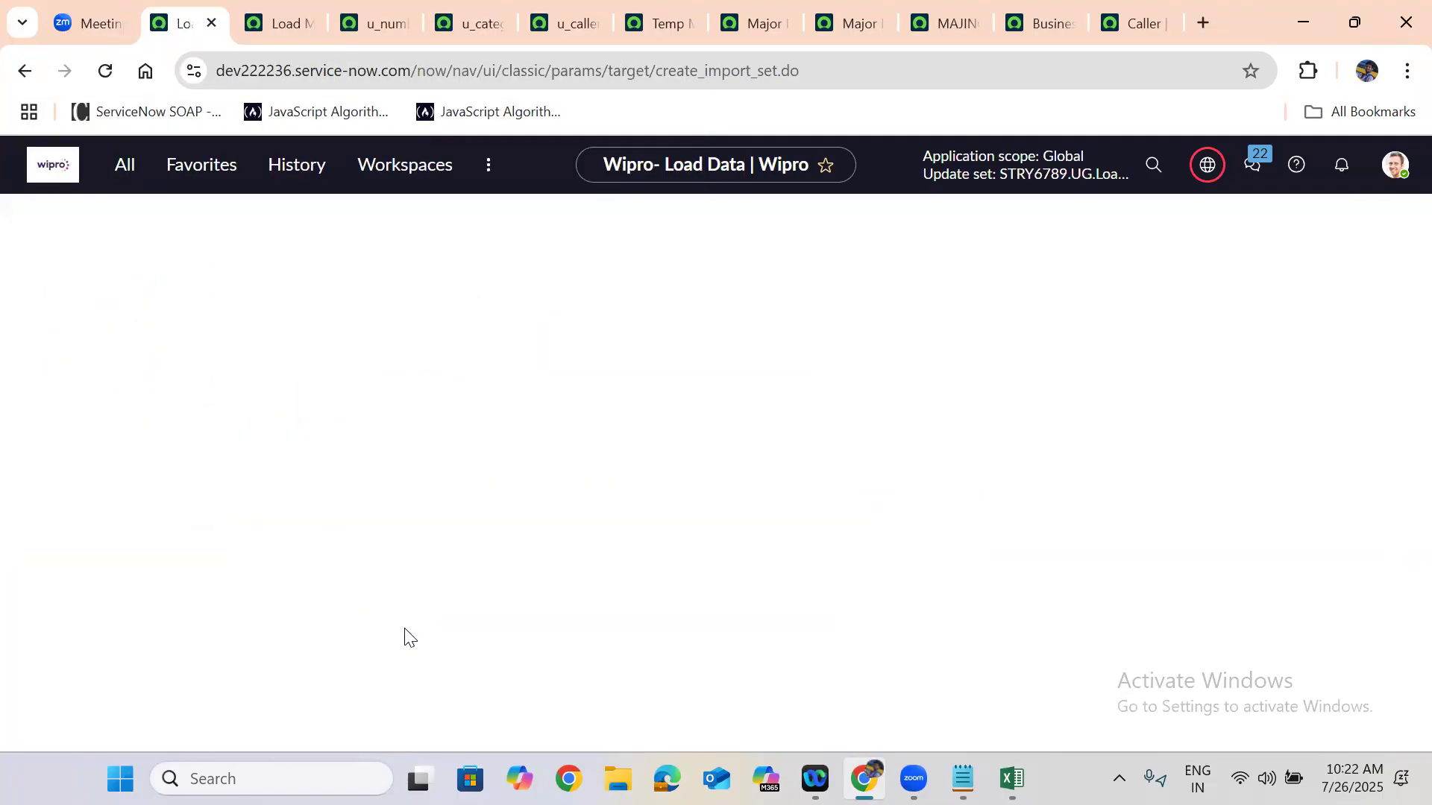
Run the Load Major incident data transform and check its history: 1 insert, 10 updates
left_click(84, 569)
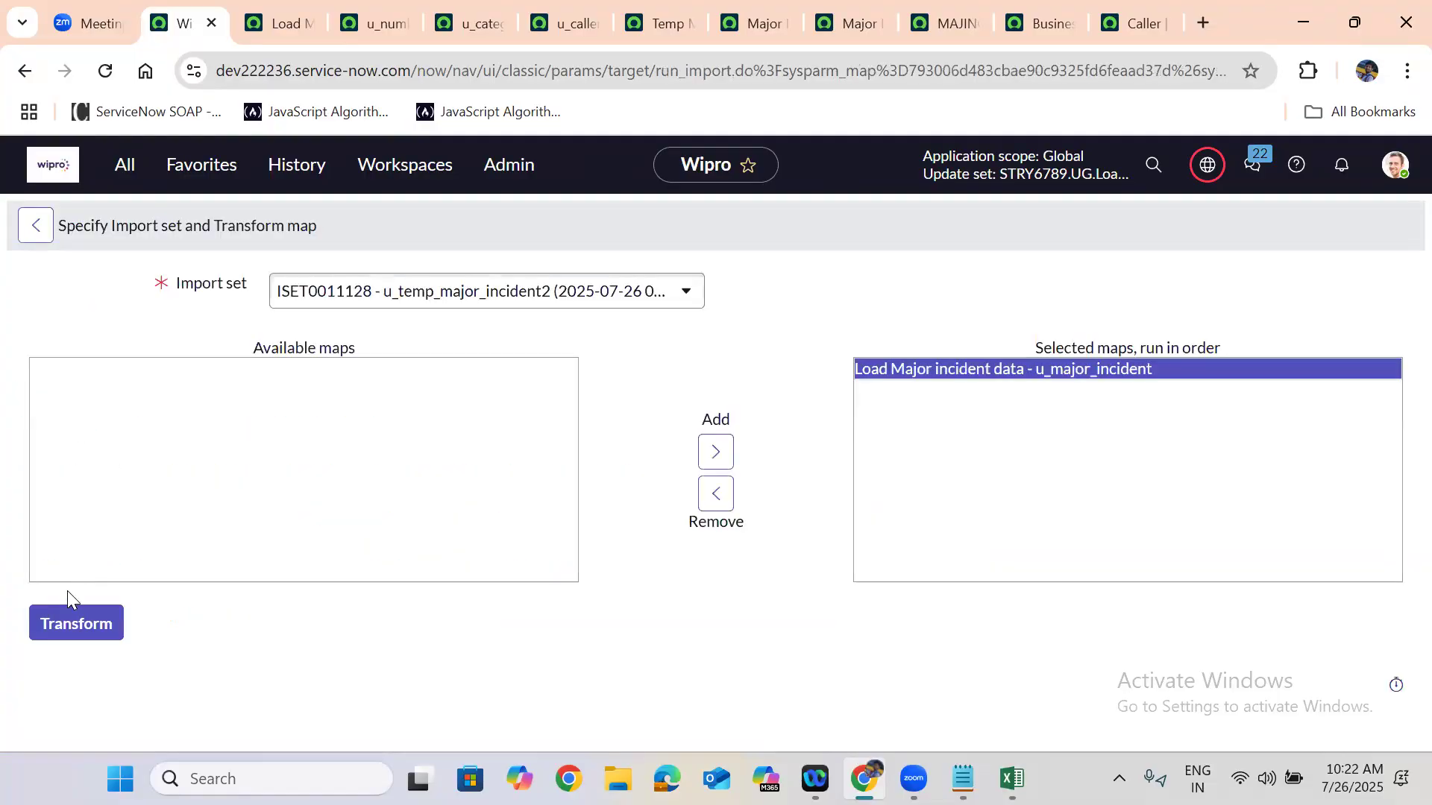
left_click(69, 616)
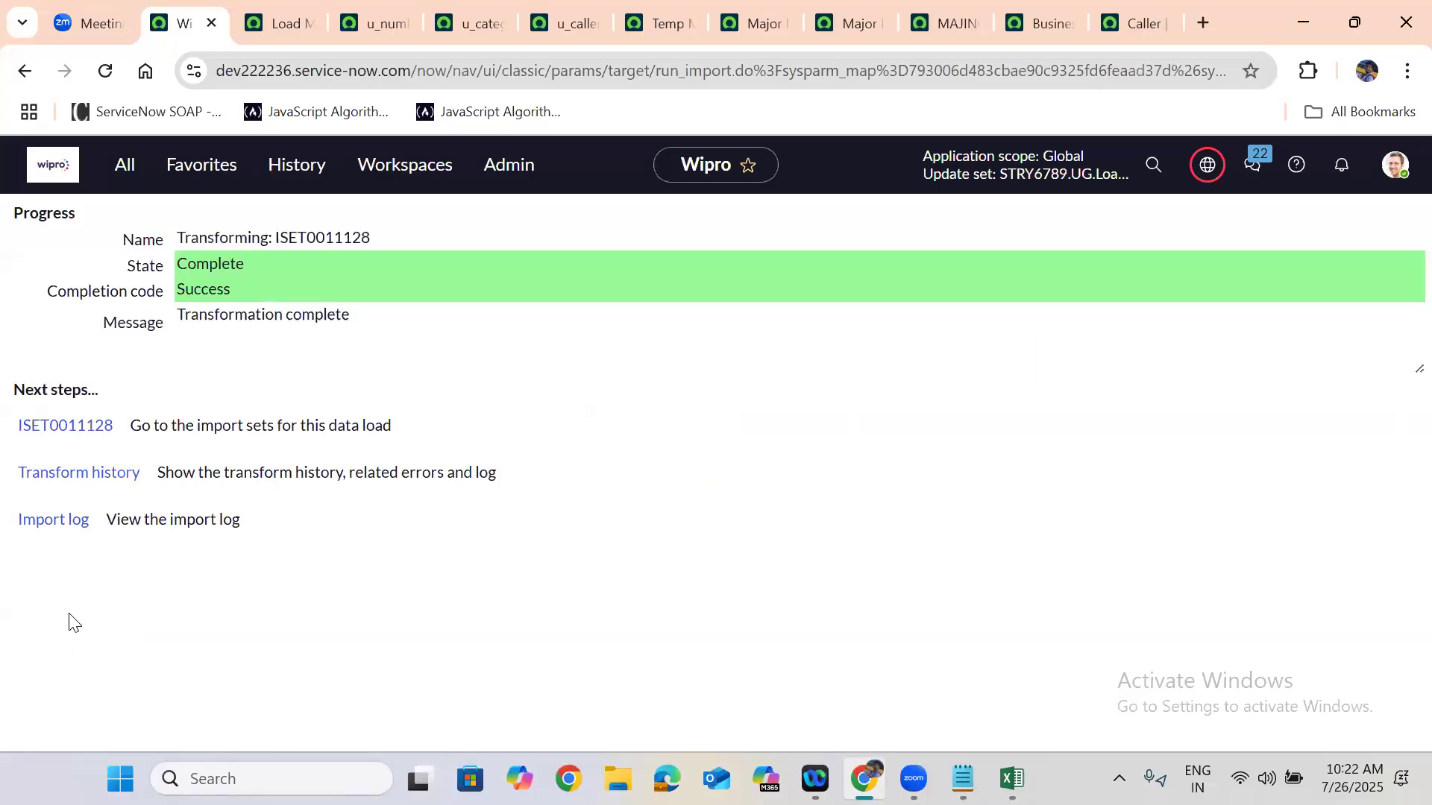
left_click(80, 474)
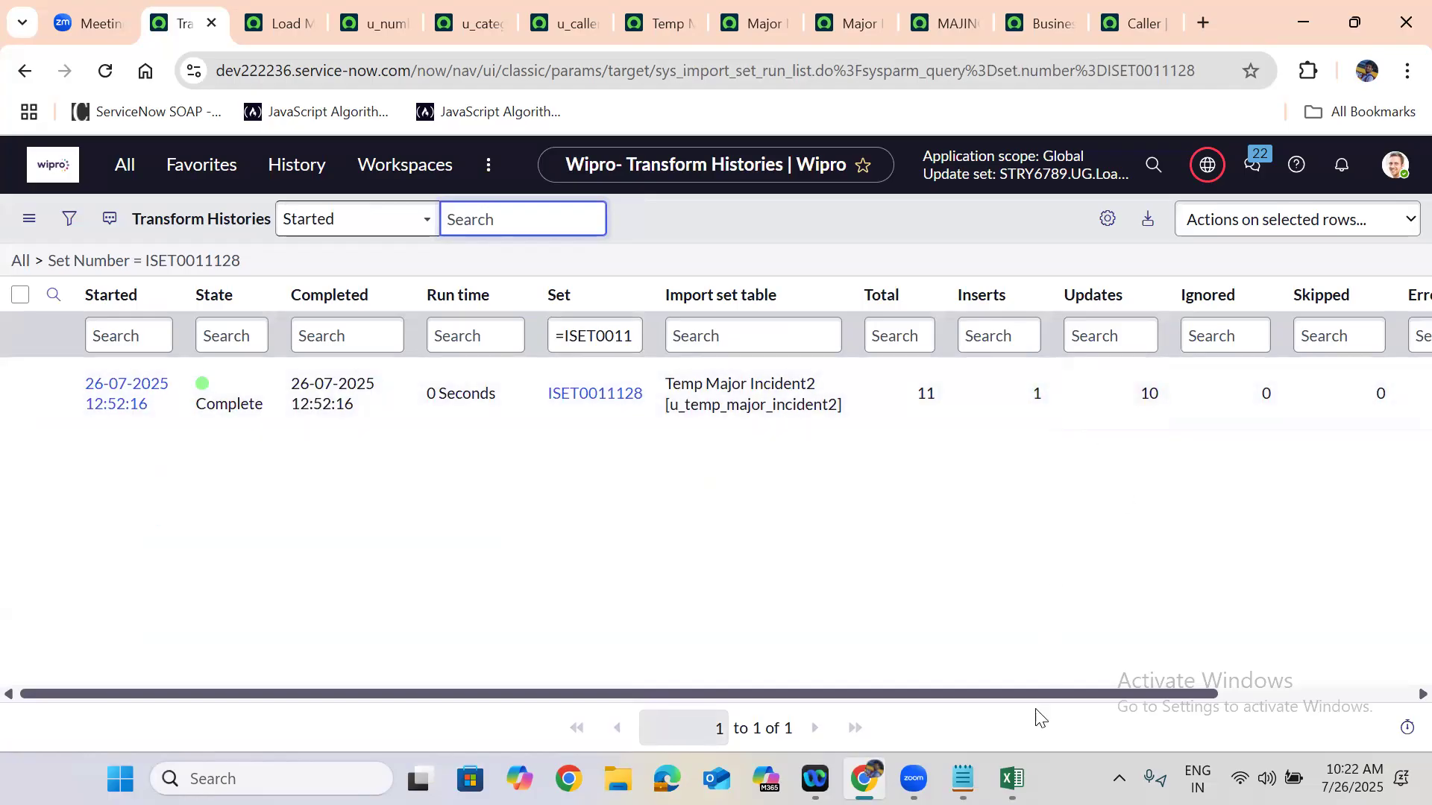
left_click(1012, 778)
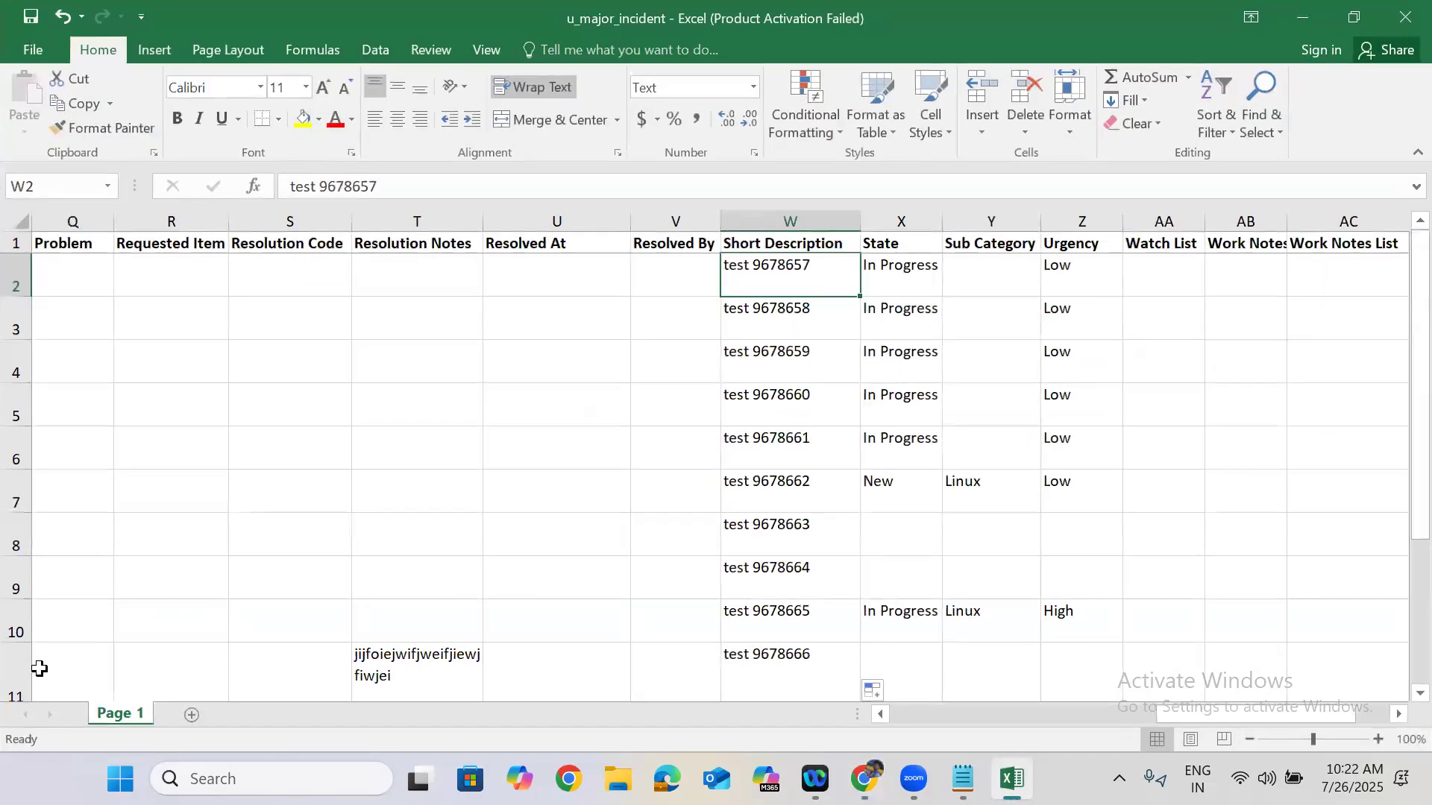
Move along row 11 back to the Number column at A12, then minimize Excel
left_click(40, 669)
key("Left")
key("Left")
key("Left")
key("Left")
key("Left")
key("Left")
key("Left")
key("Left")
key("Left")
key("Left")
key("Left")
key("Left")
key("Left")
key("Left")
key("Left")
key("Left")
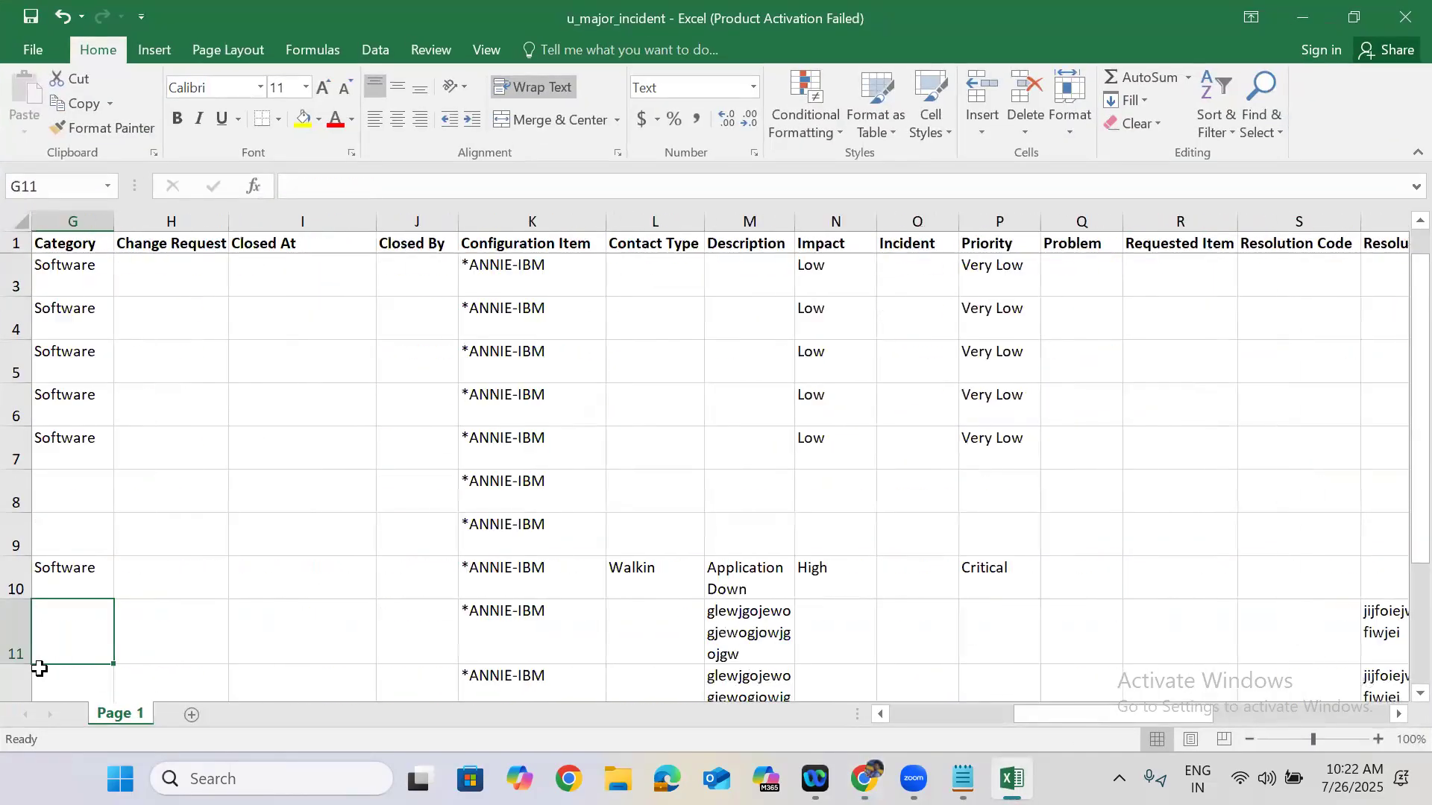
key("Down")
key("Down")
key("Up")
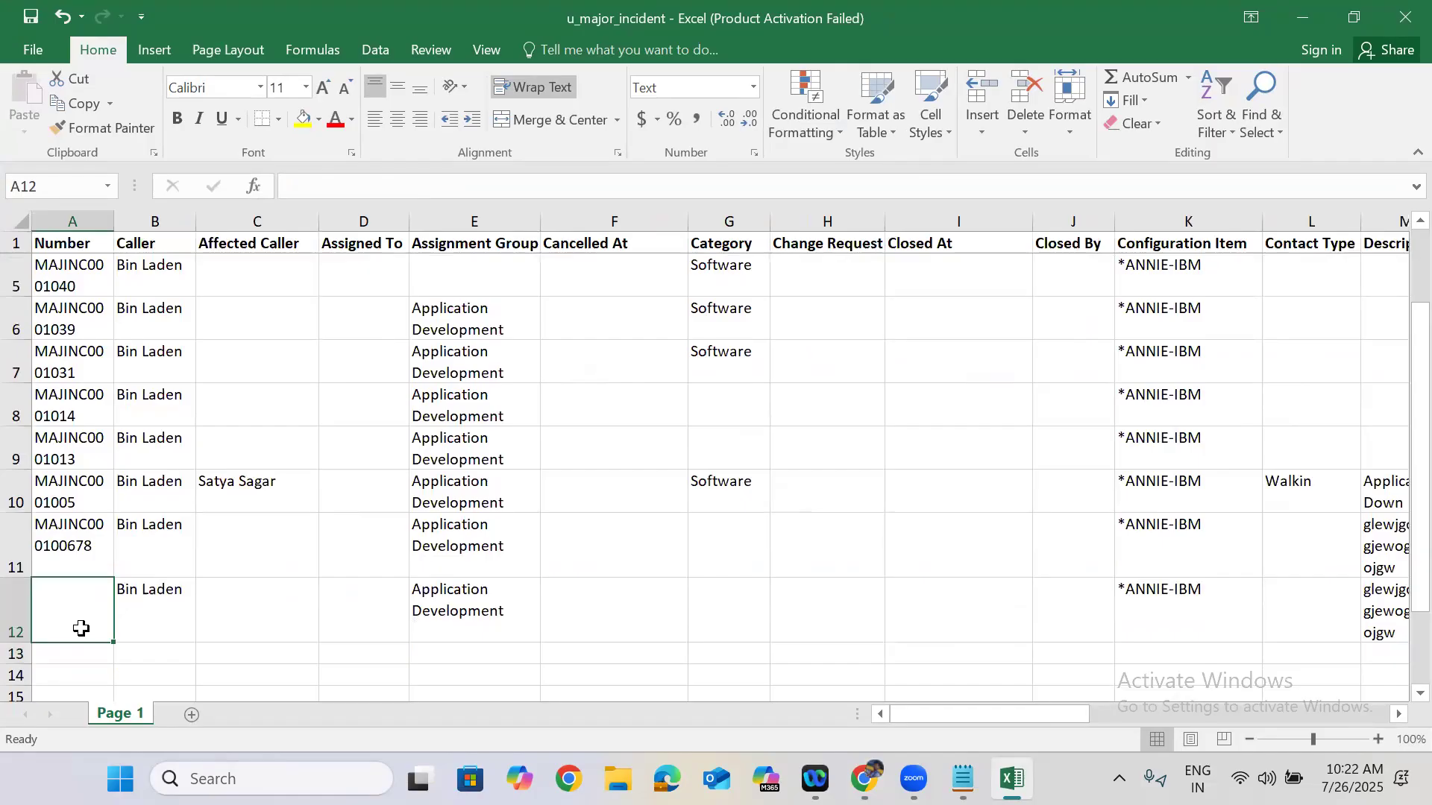
left_click(1285, 12)
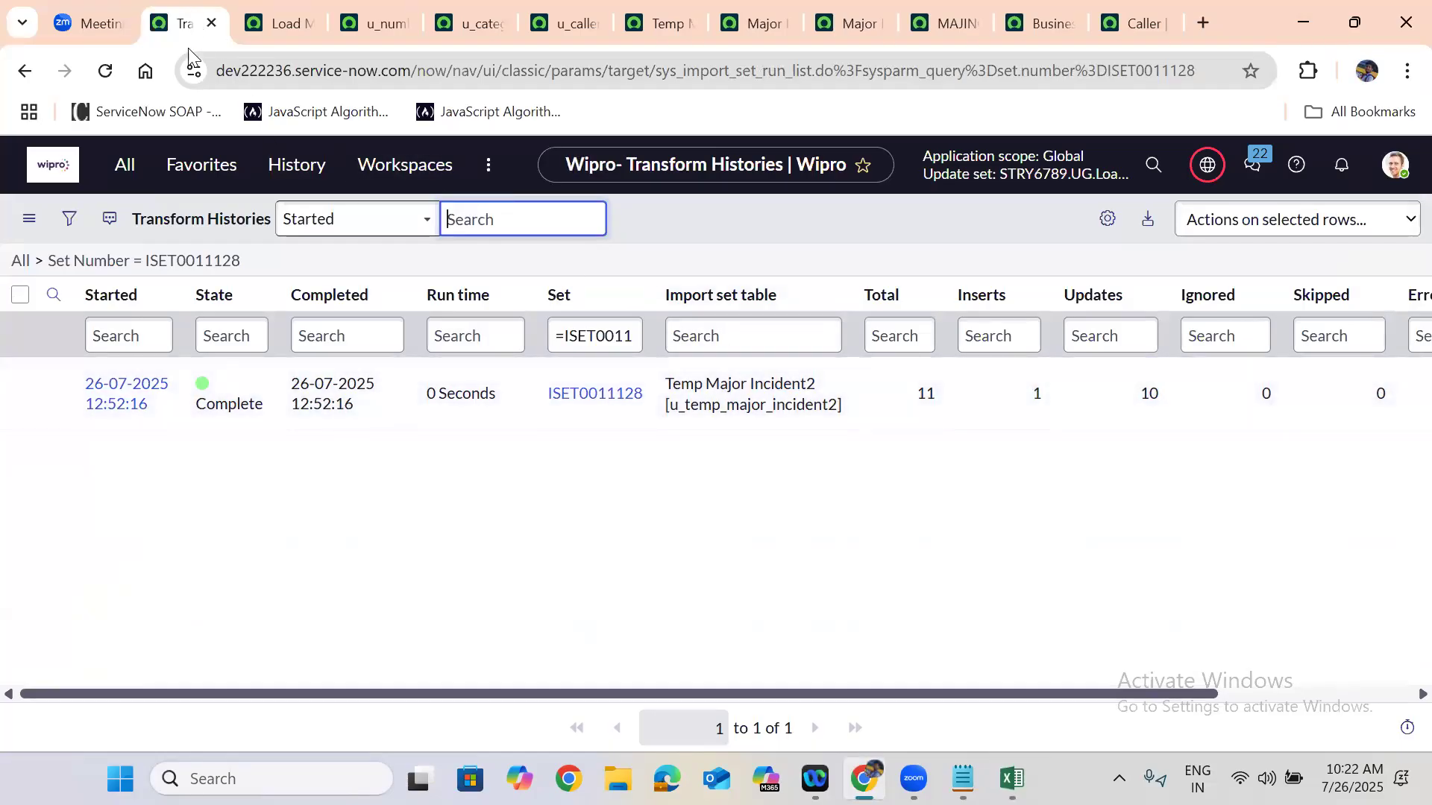
Return to the Load Major incident data map, close the 'Coalesce field not indexed' warning, and reopen Excel
left_click(269, 24)
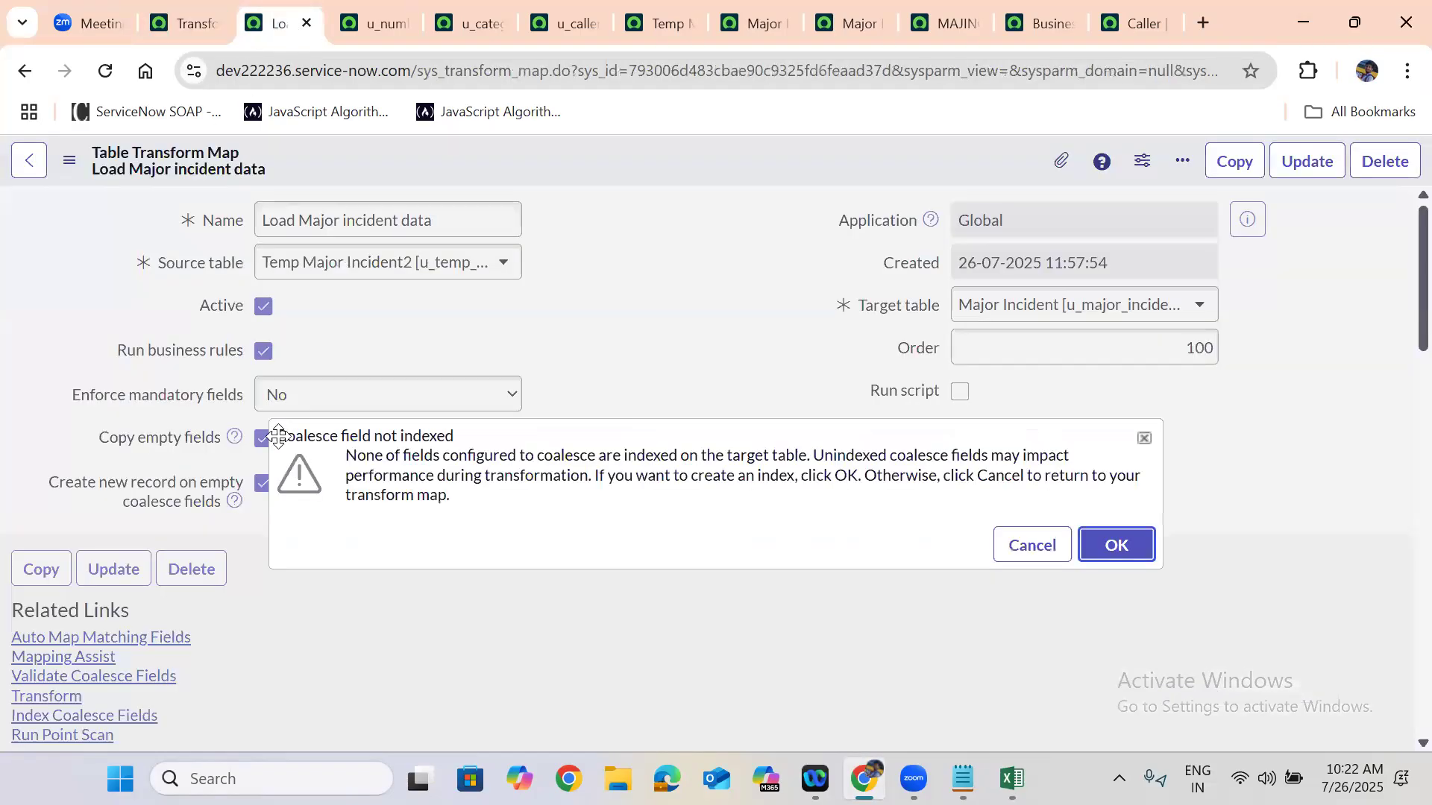
left_click(1144, 438)
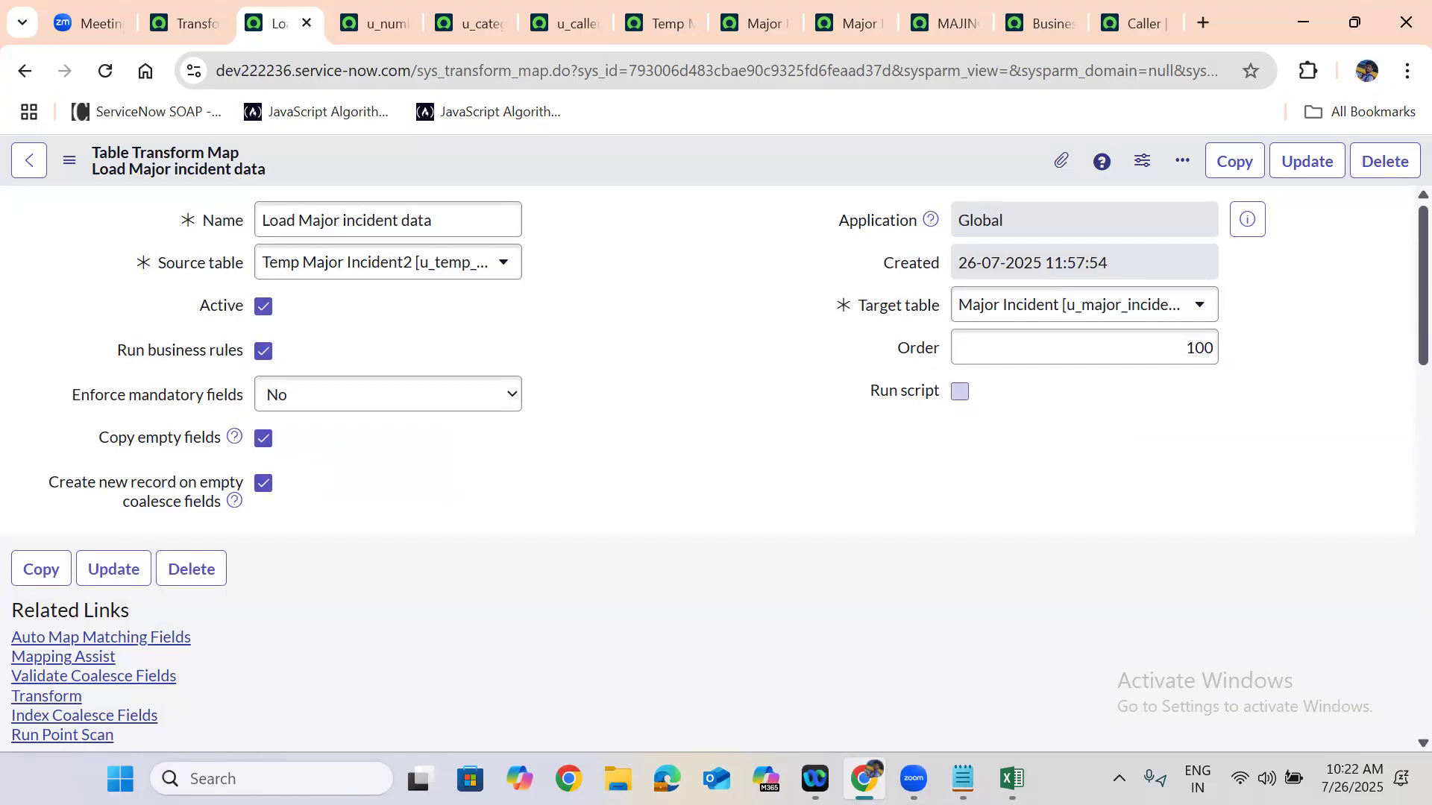
left_click(1012, 779)
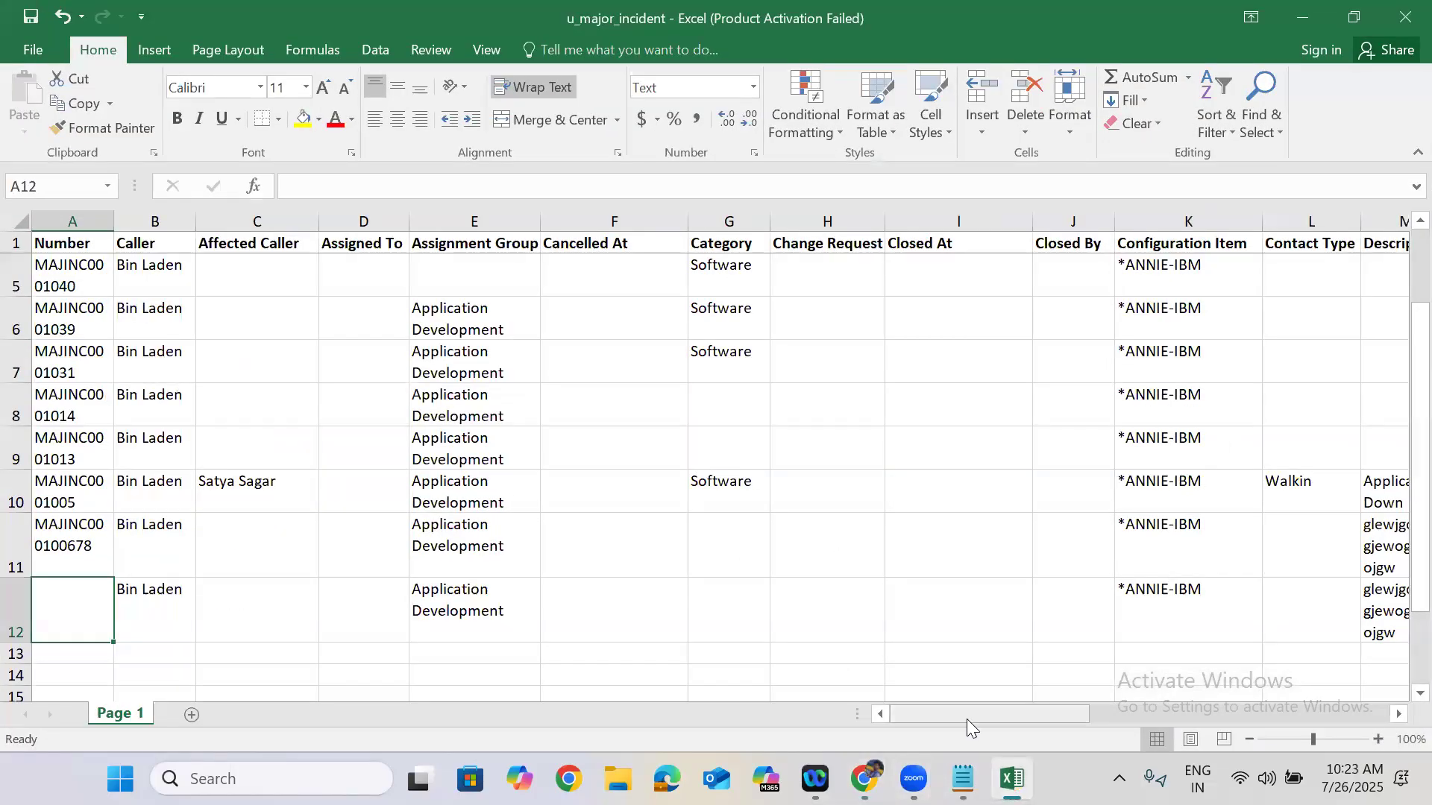
Add a 'Value 1' header in AE1 and fill 10 down the column for every incident row
left_click_drag(939, 714, 1286, 296)
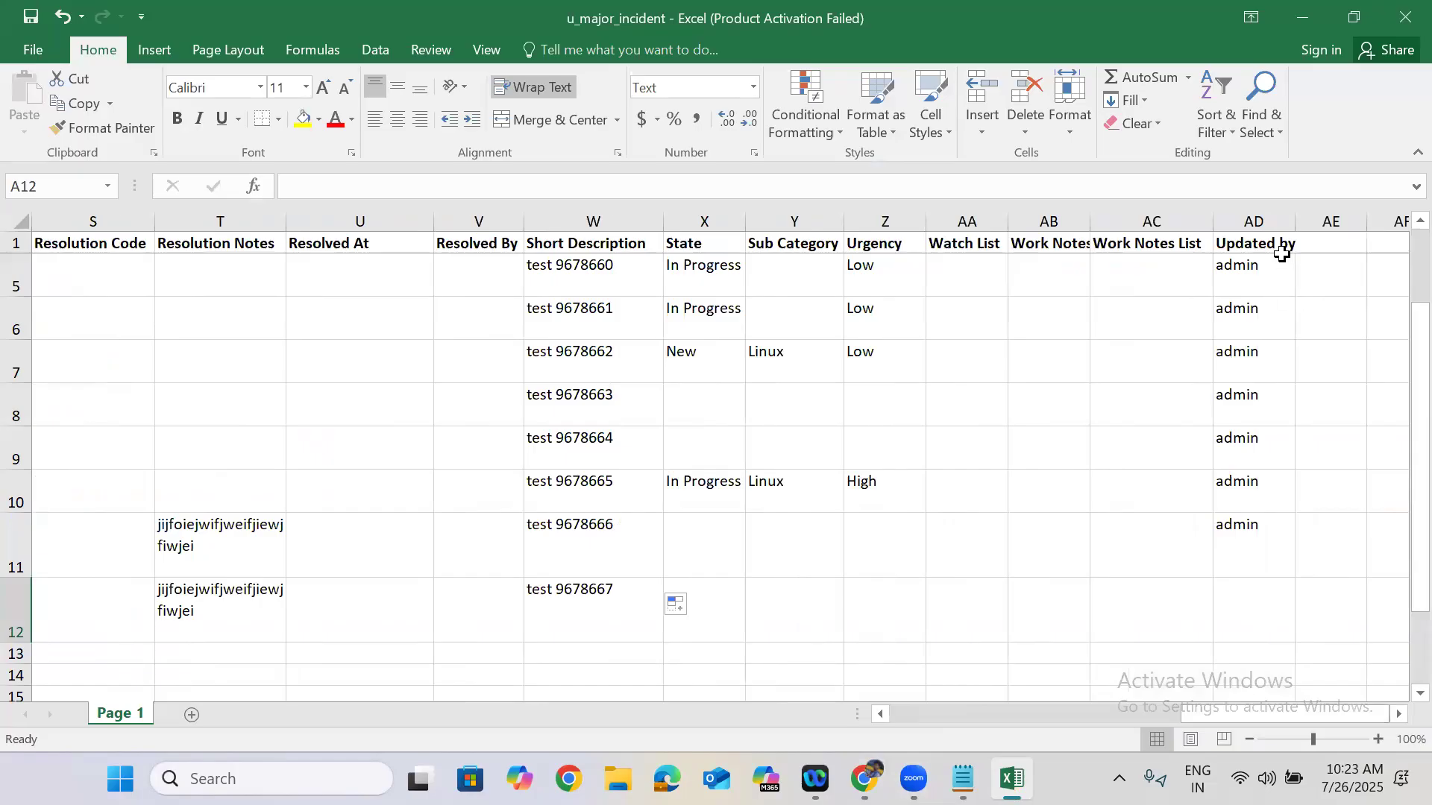
left_click(1313, 244)
type("Value 1")
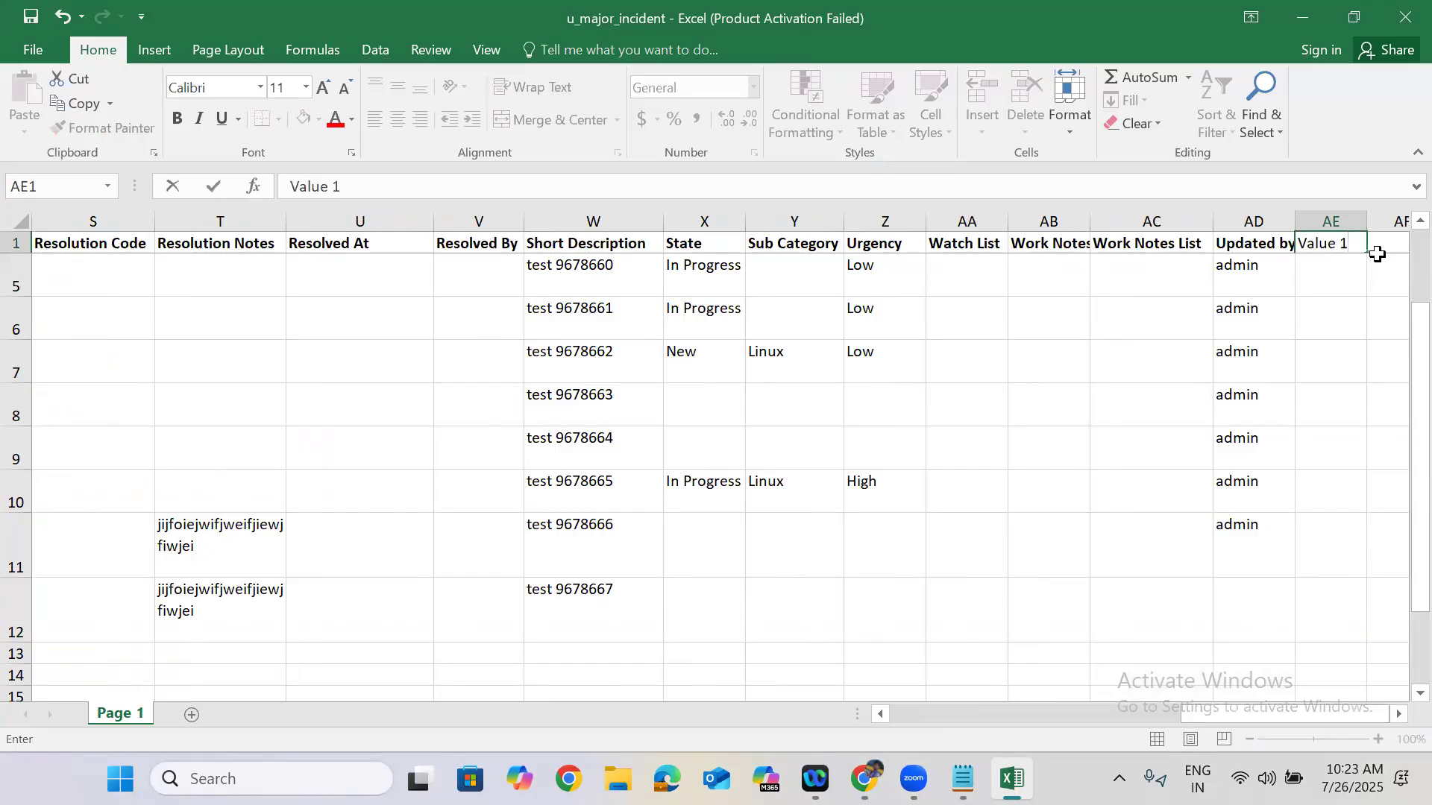
left_click(1340, 270)
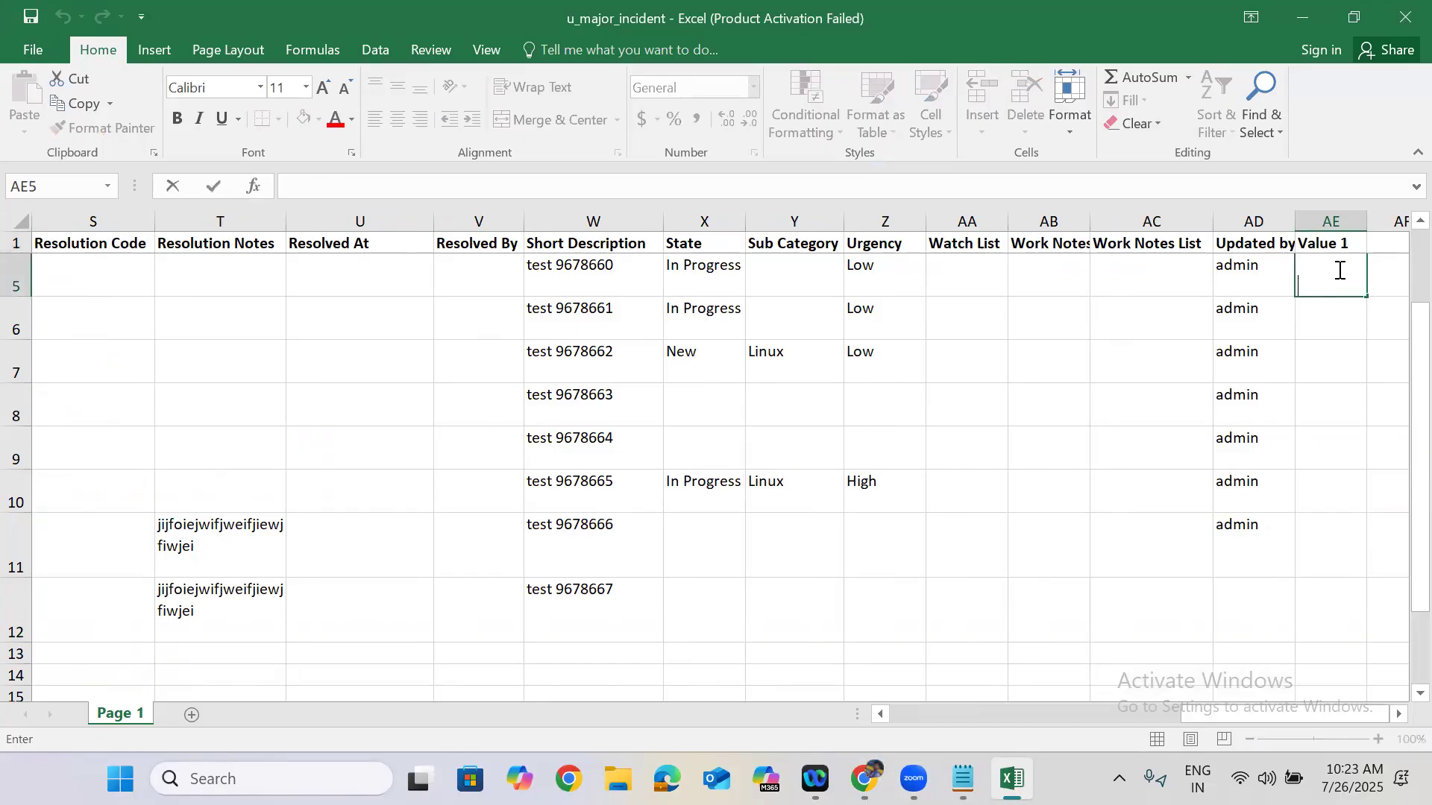
key("Up")
key("Up")
key("Up")
key("Up")
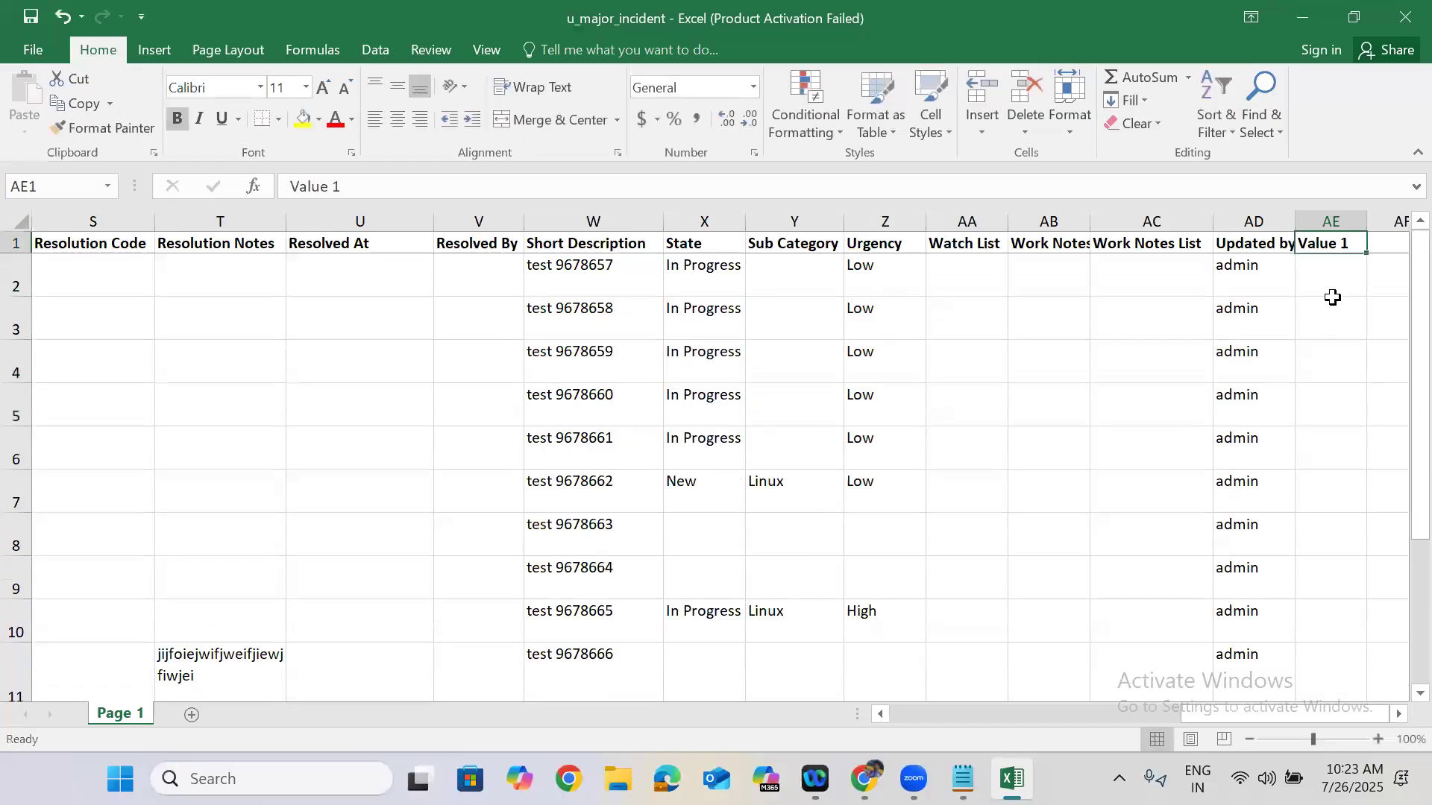
double_click(1330, 289)
type("10")
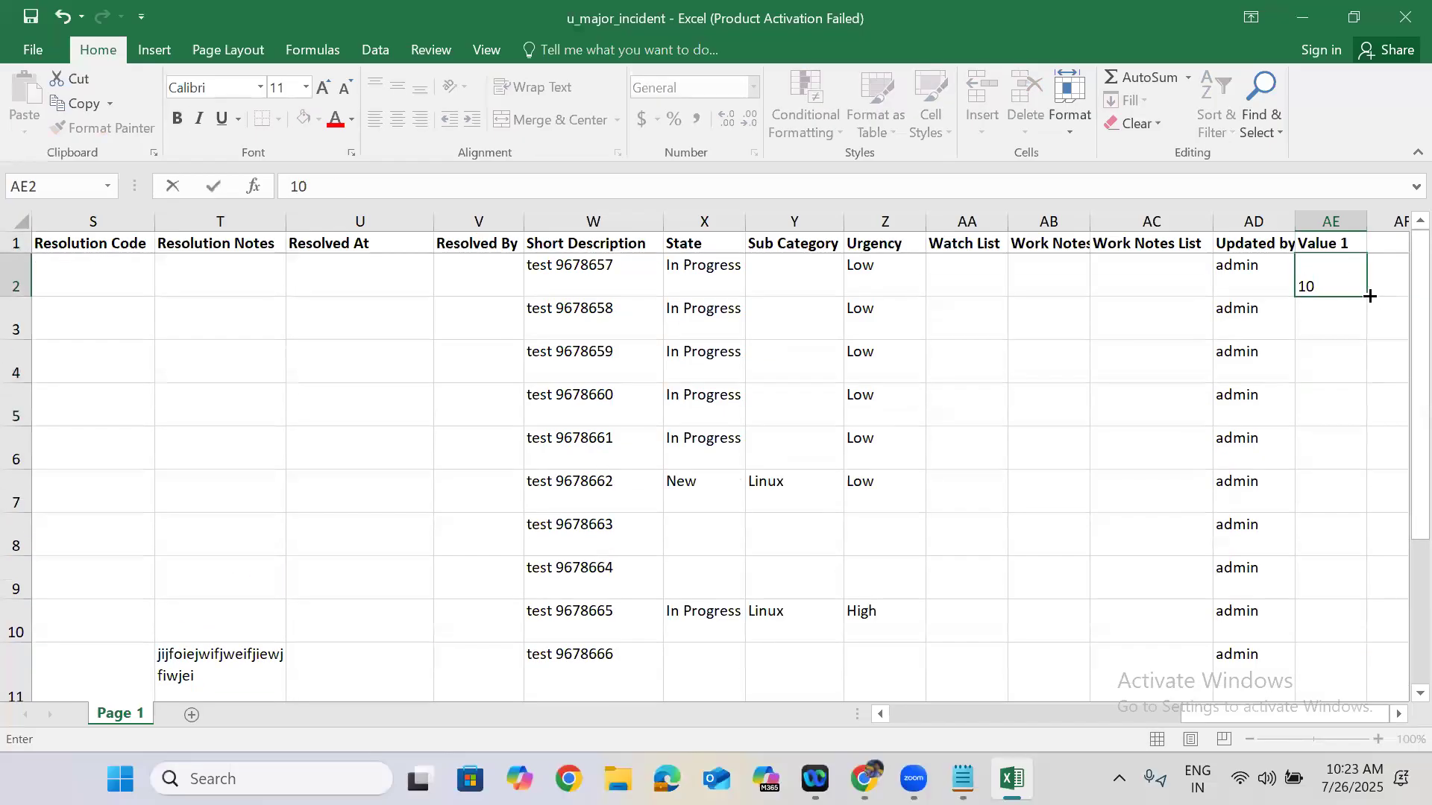
left_click_drag(1366, 296, 1022, 649)
left_click_drag(1419, 572, 1394, 378)
Add 'Value 2' in AF1 and 'Value 3' in AG1, then minimize Excel
left_click(898, 243)
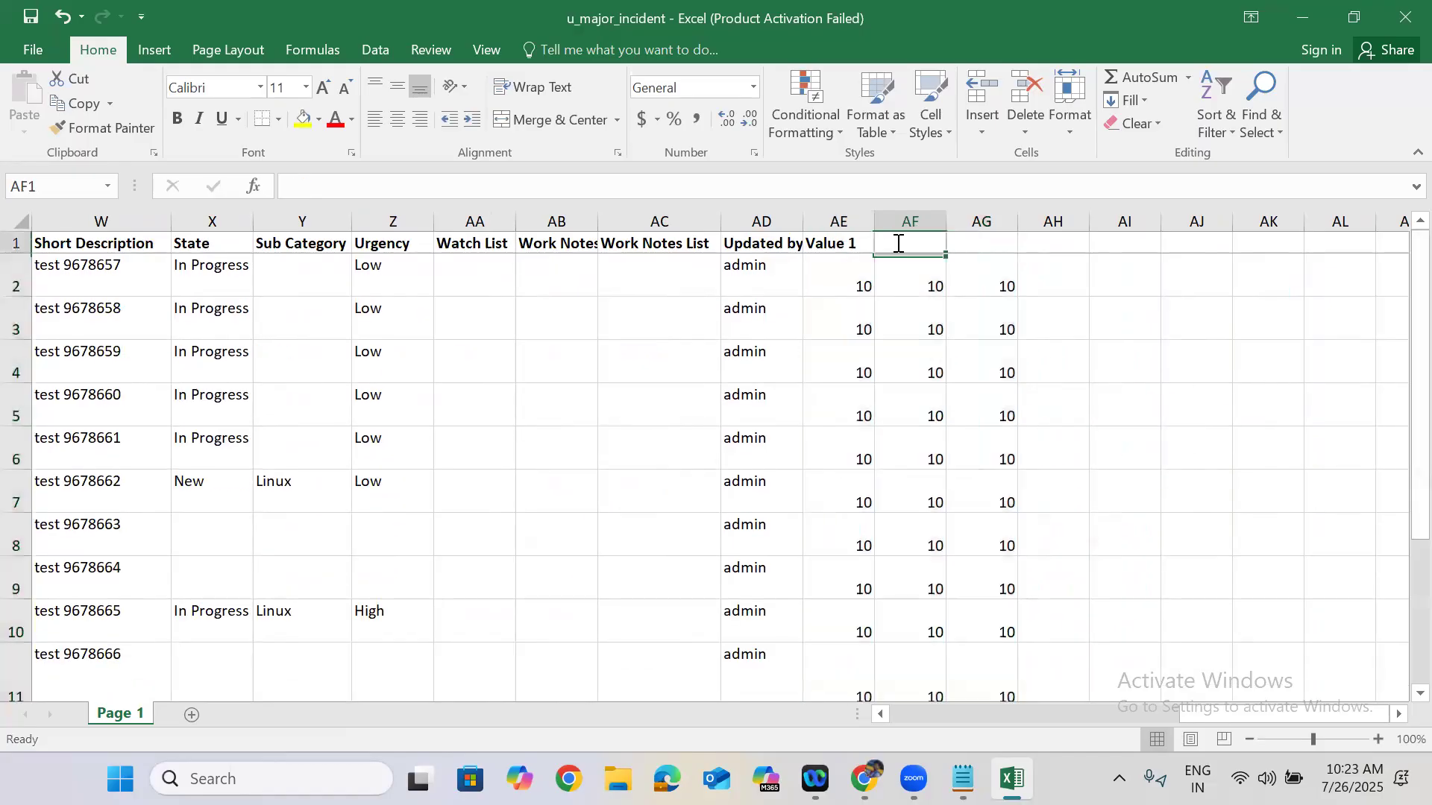
type("Vali")
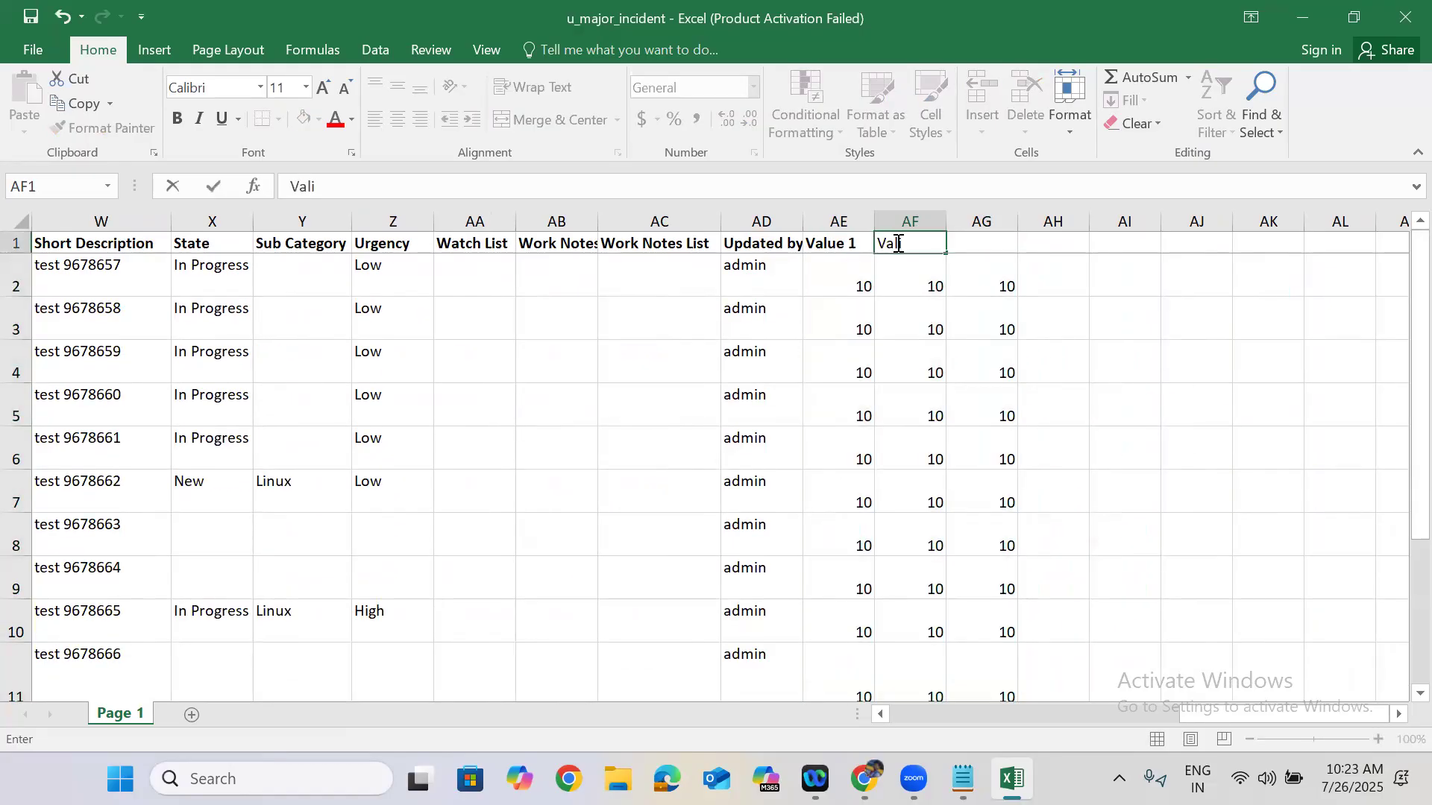
type("ue2")
left_click(994, 247)
type("Value 3")
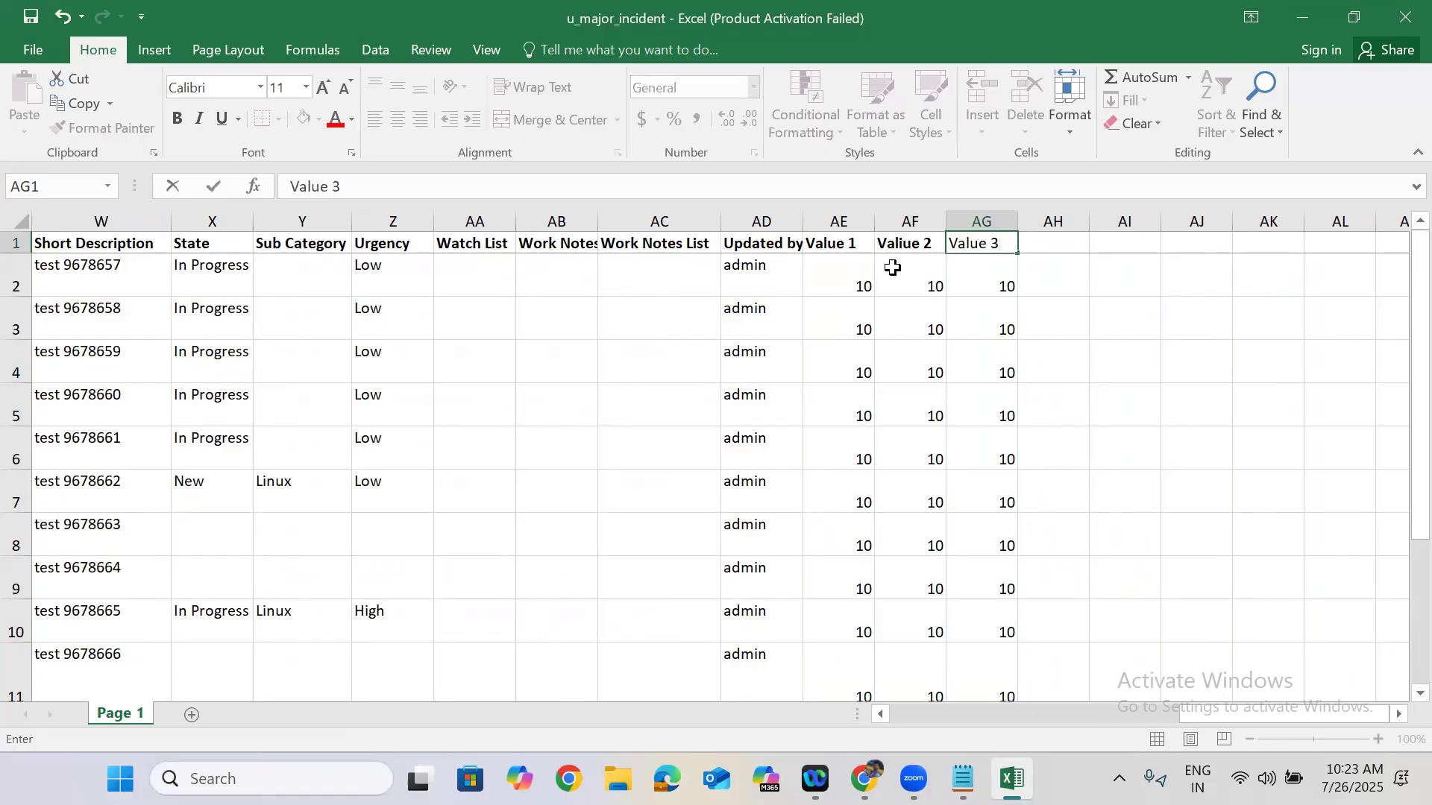
left_click(759, 269)
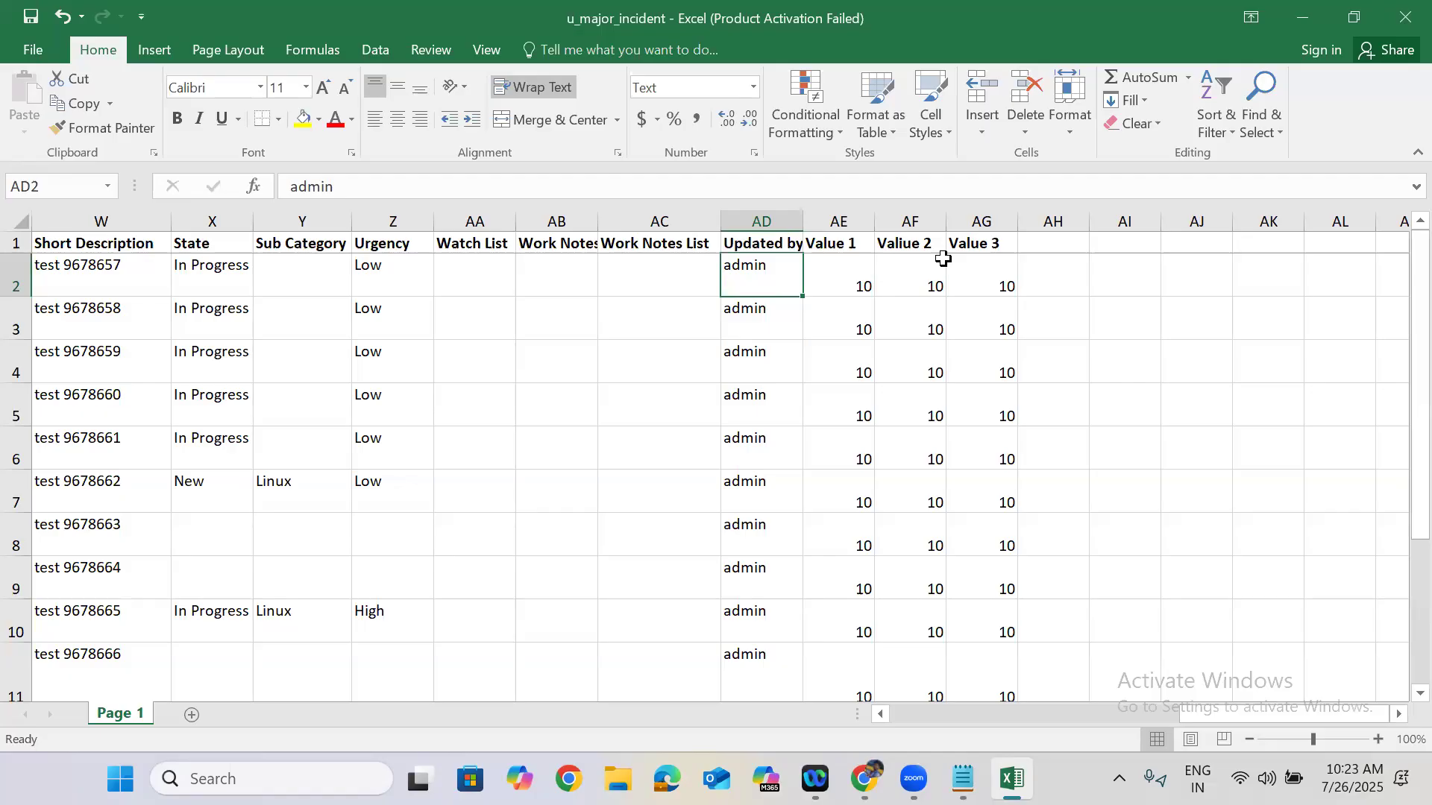
left_click(1303, 17)
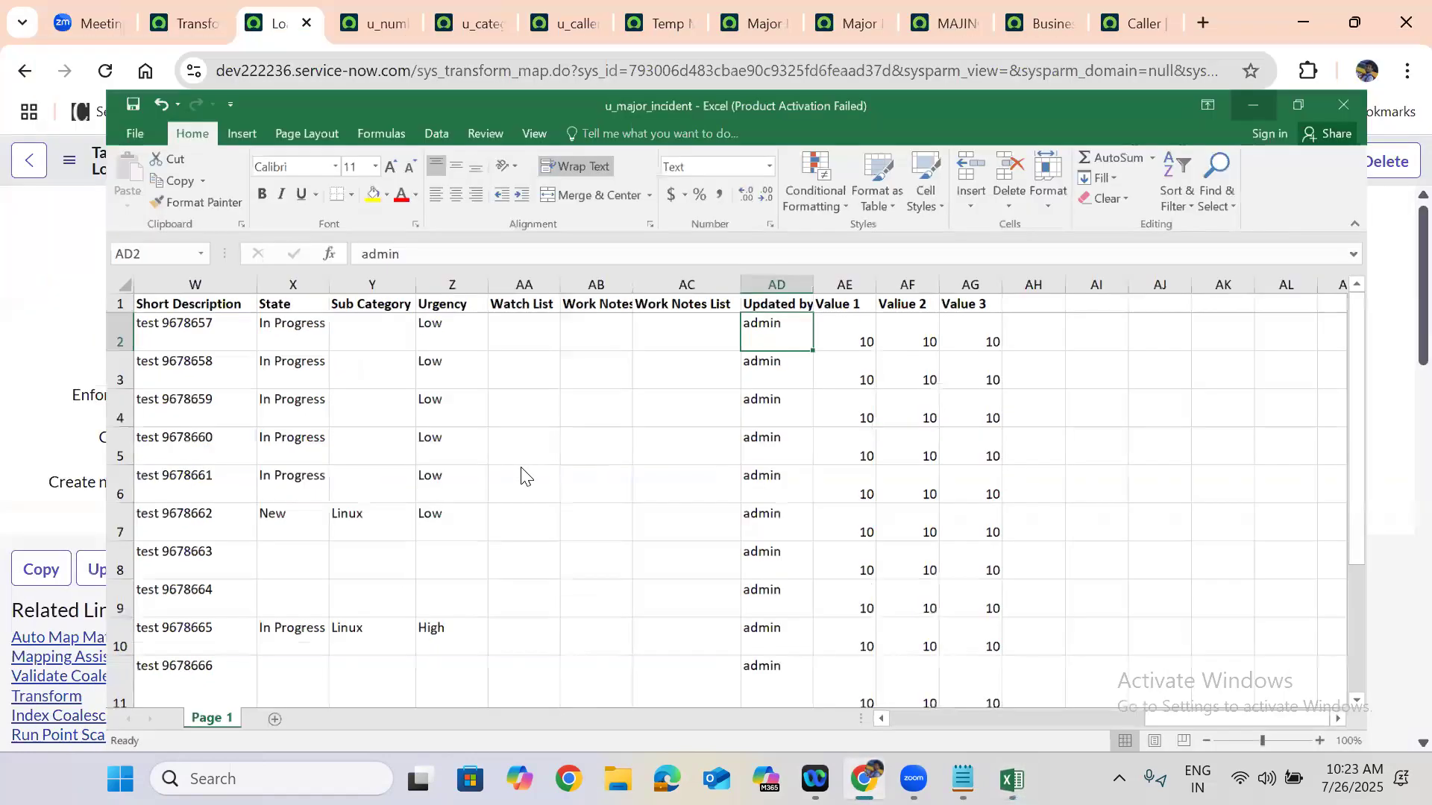
Tick Run script on the transform map and delete the '// Add your code here' placeholder line
scroll(255, 412, "down", 8)
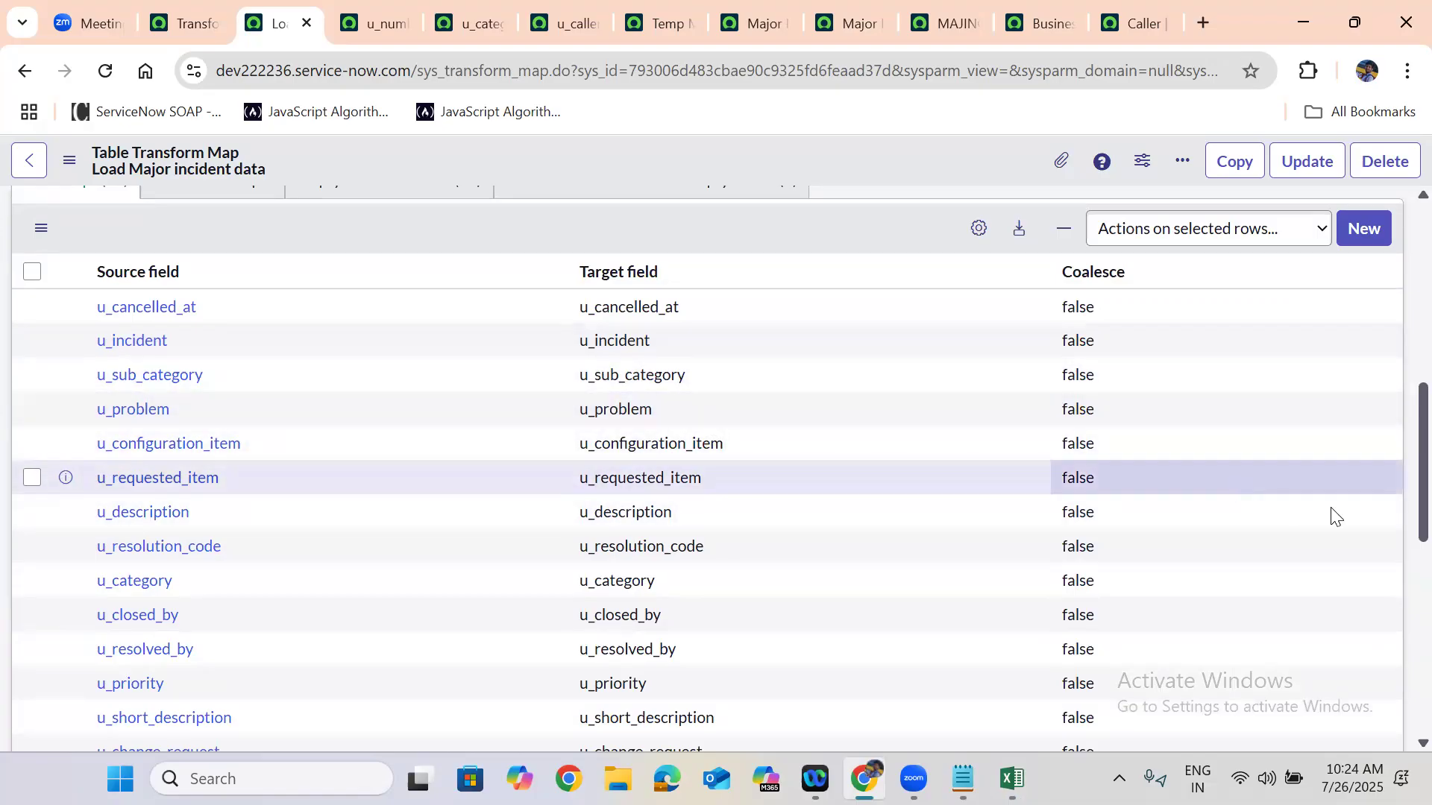
scroll(1396, 468, "up", 10)
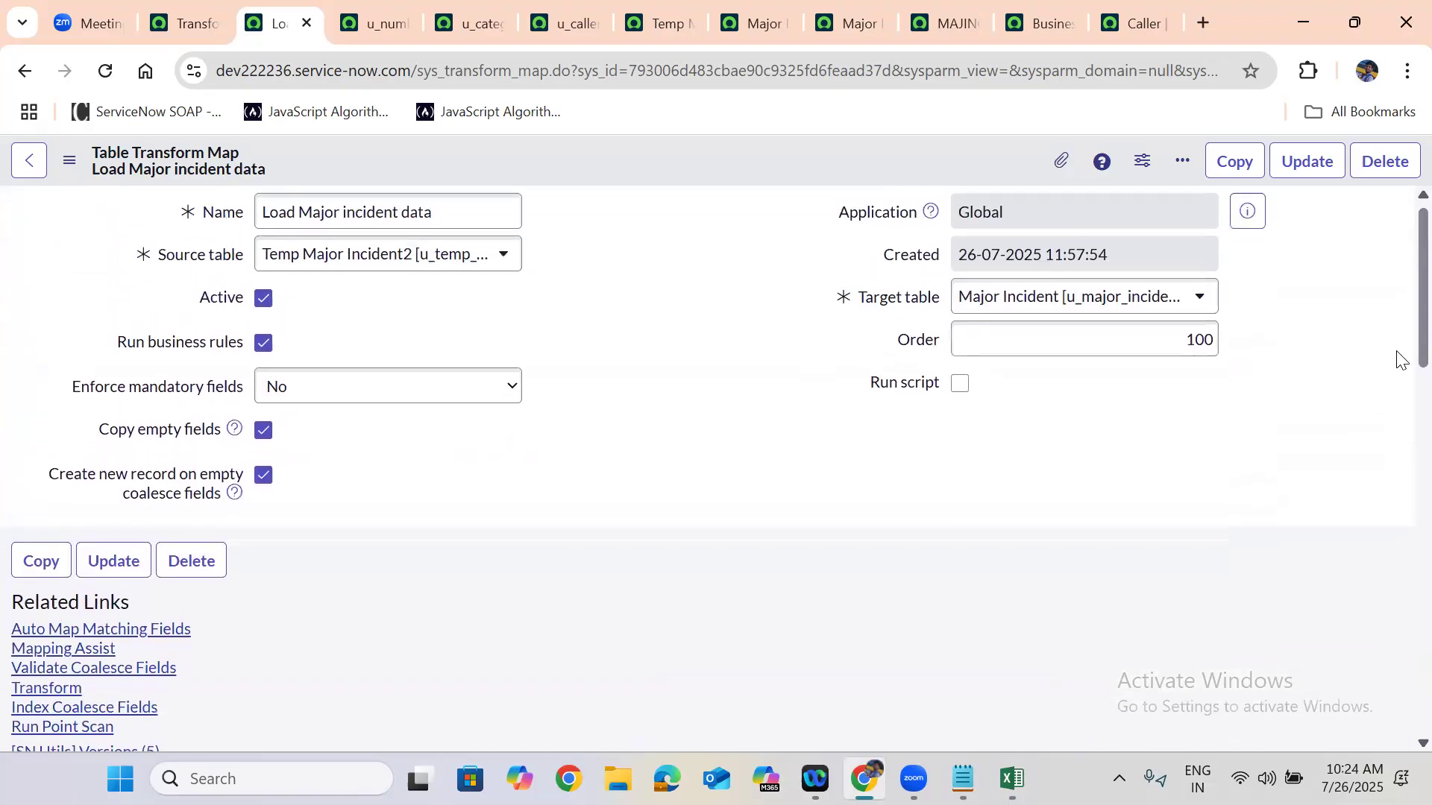
left_click(961, 391)
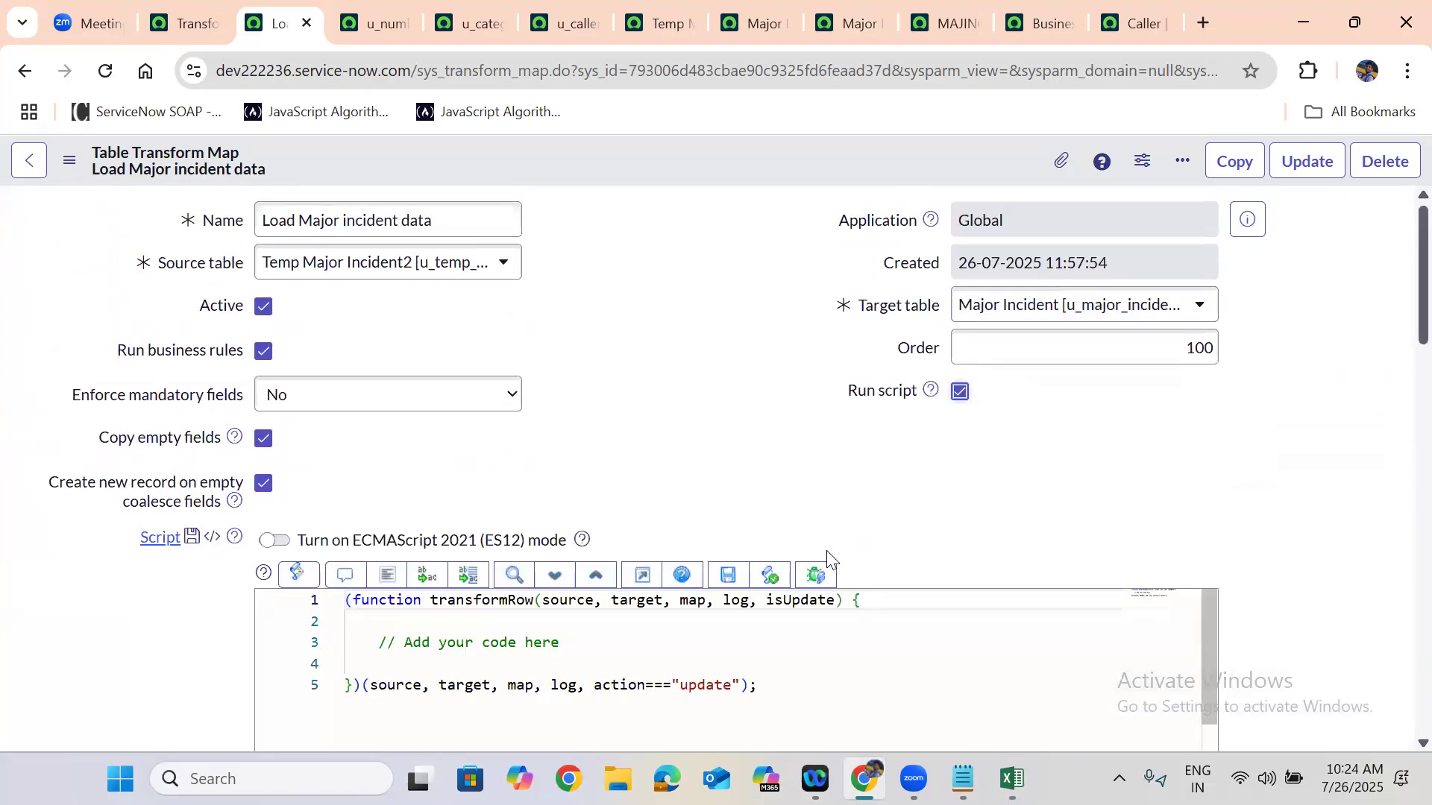
scroll(735, 432, "down", 4)
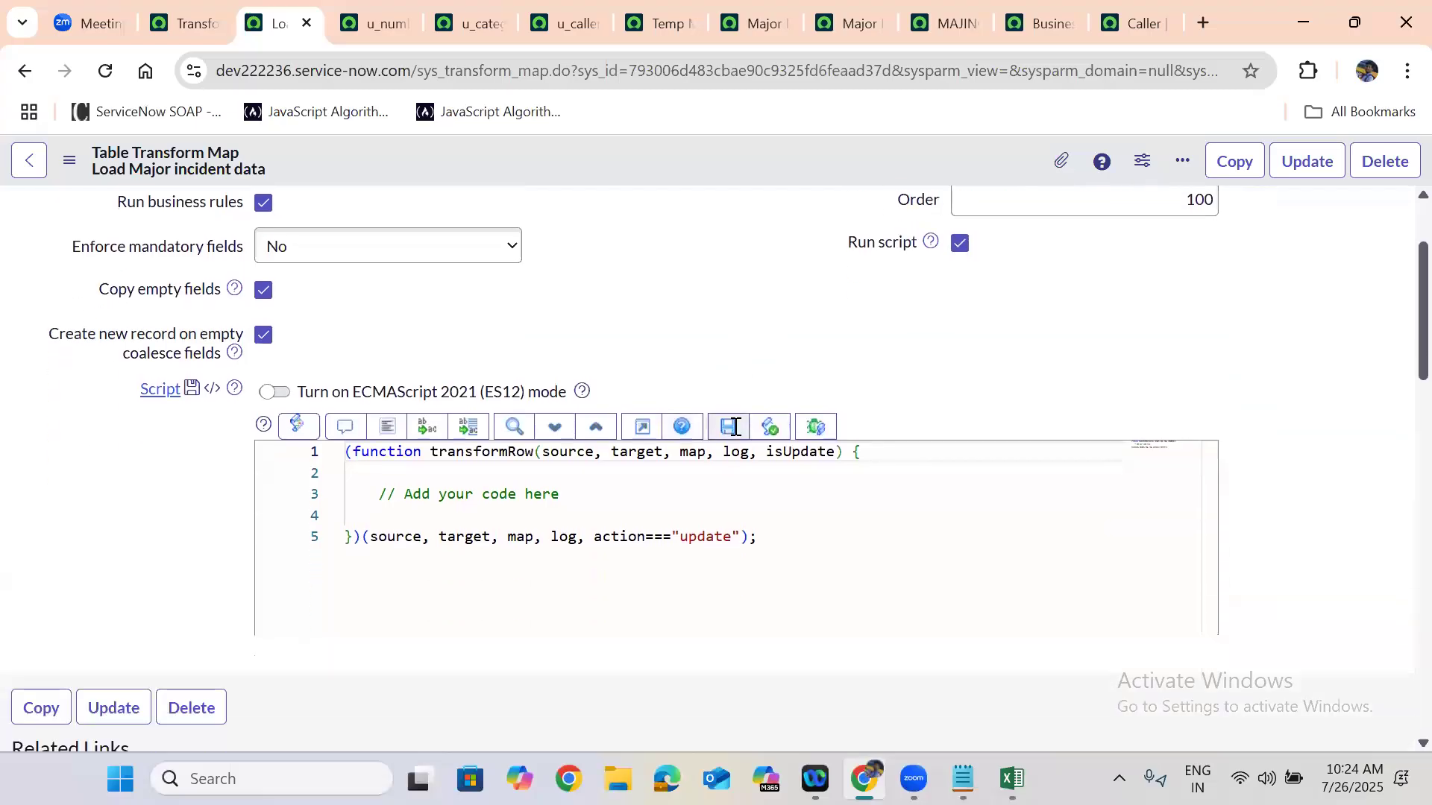
left_click_drag(387, 339, 585, 328)
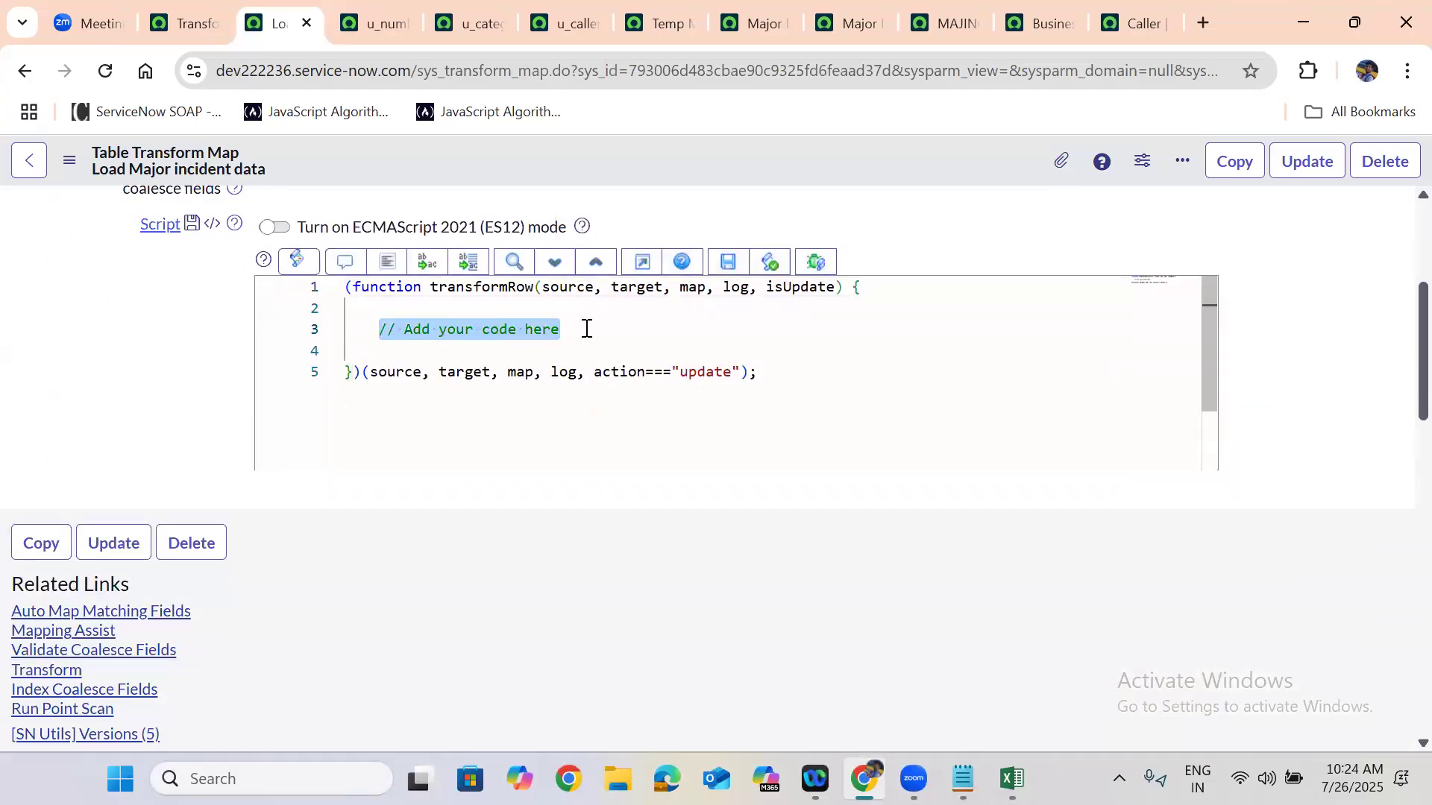
key("BackSpace")
left_click(946, 21)
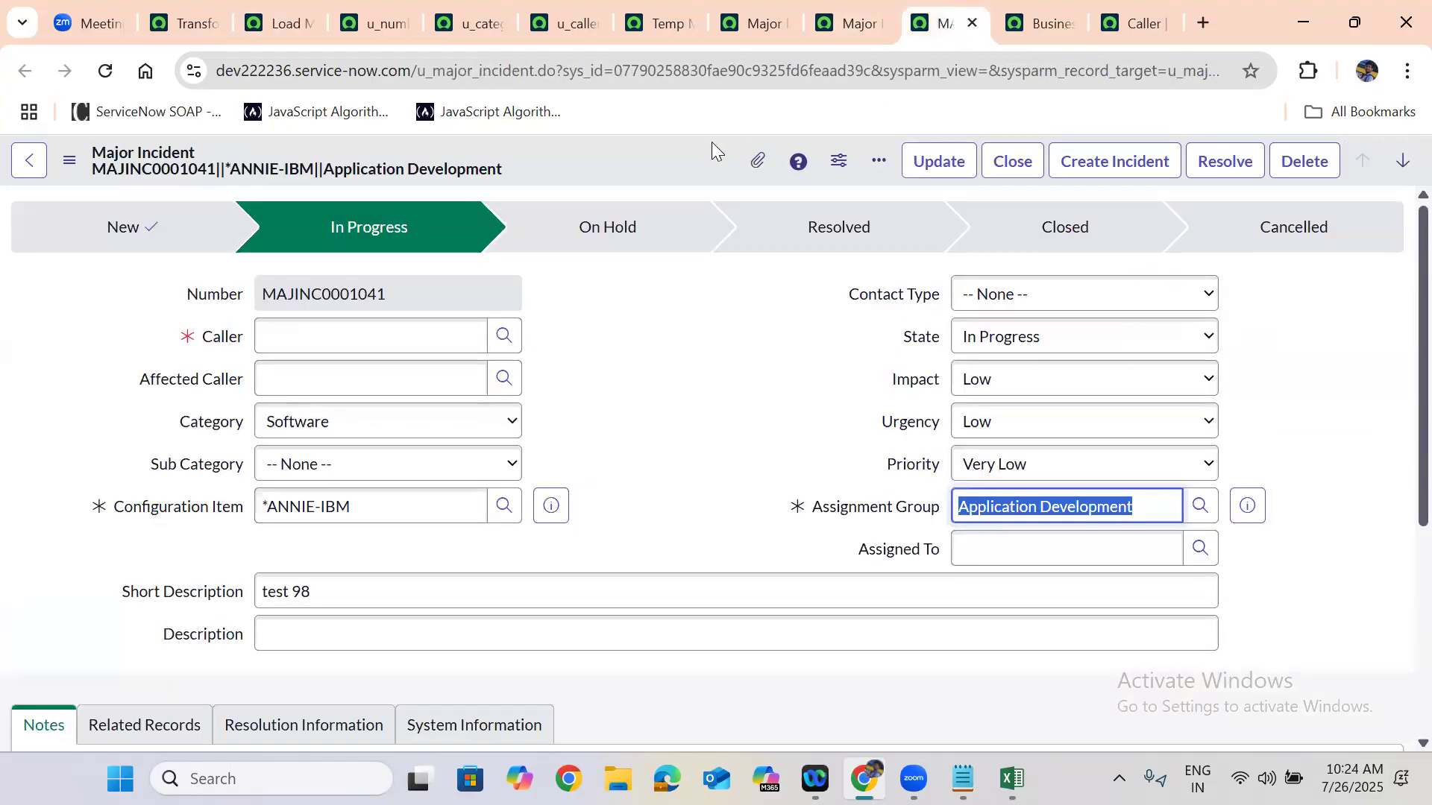
In Form Layout, create a new Integer field named 'Total value' for Major Incident
right_click(582, 160)
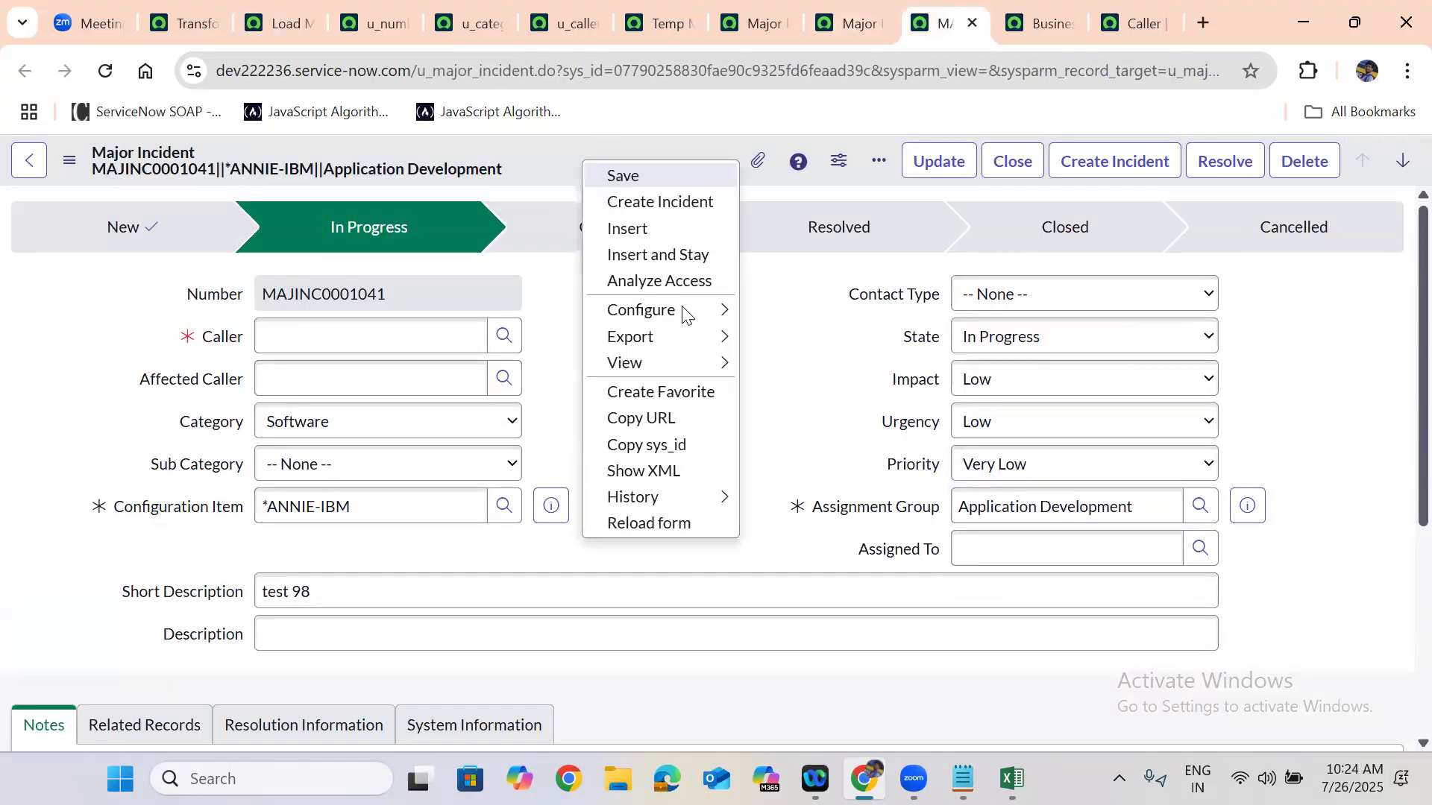
mouse_move(651, 321)
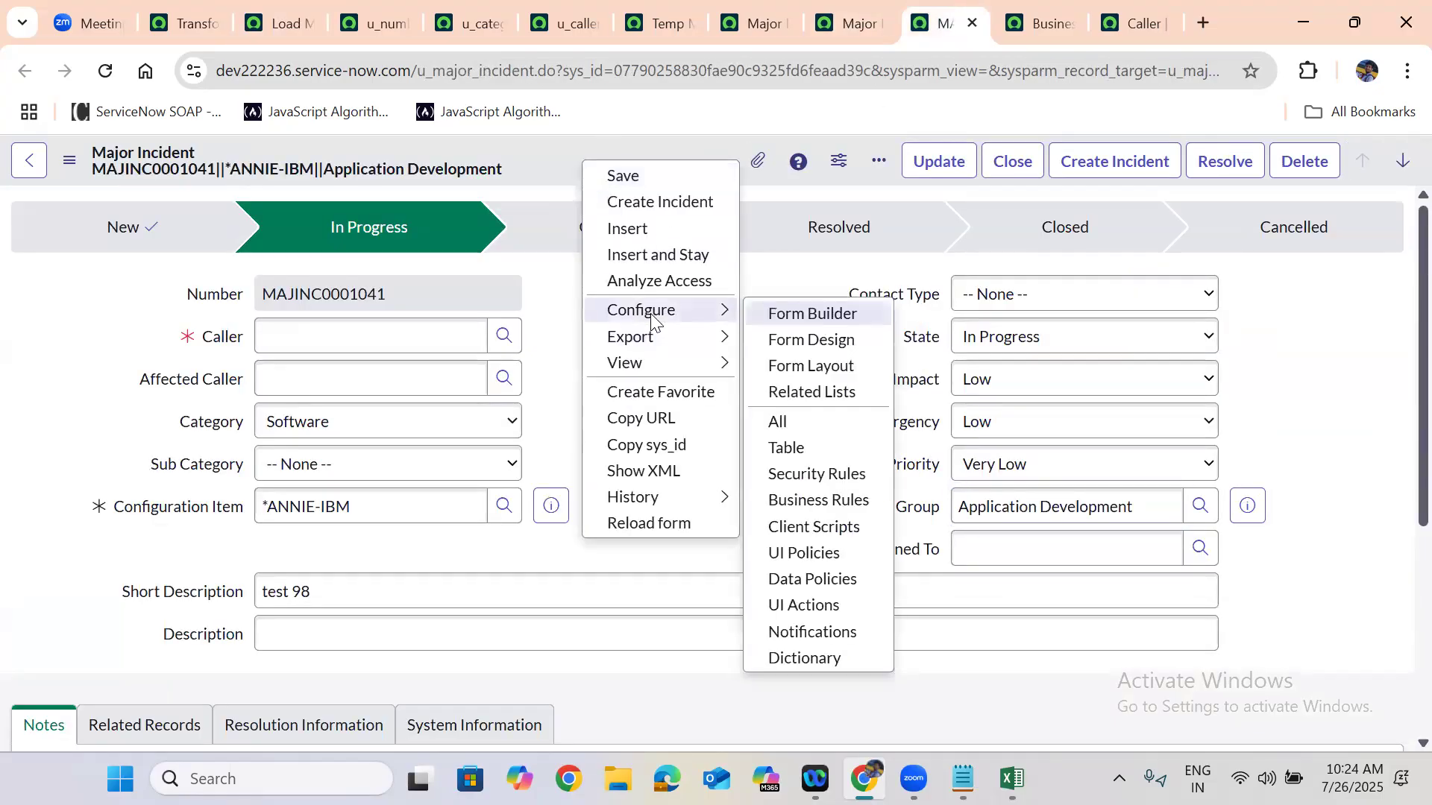
left_click(809, 366)
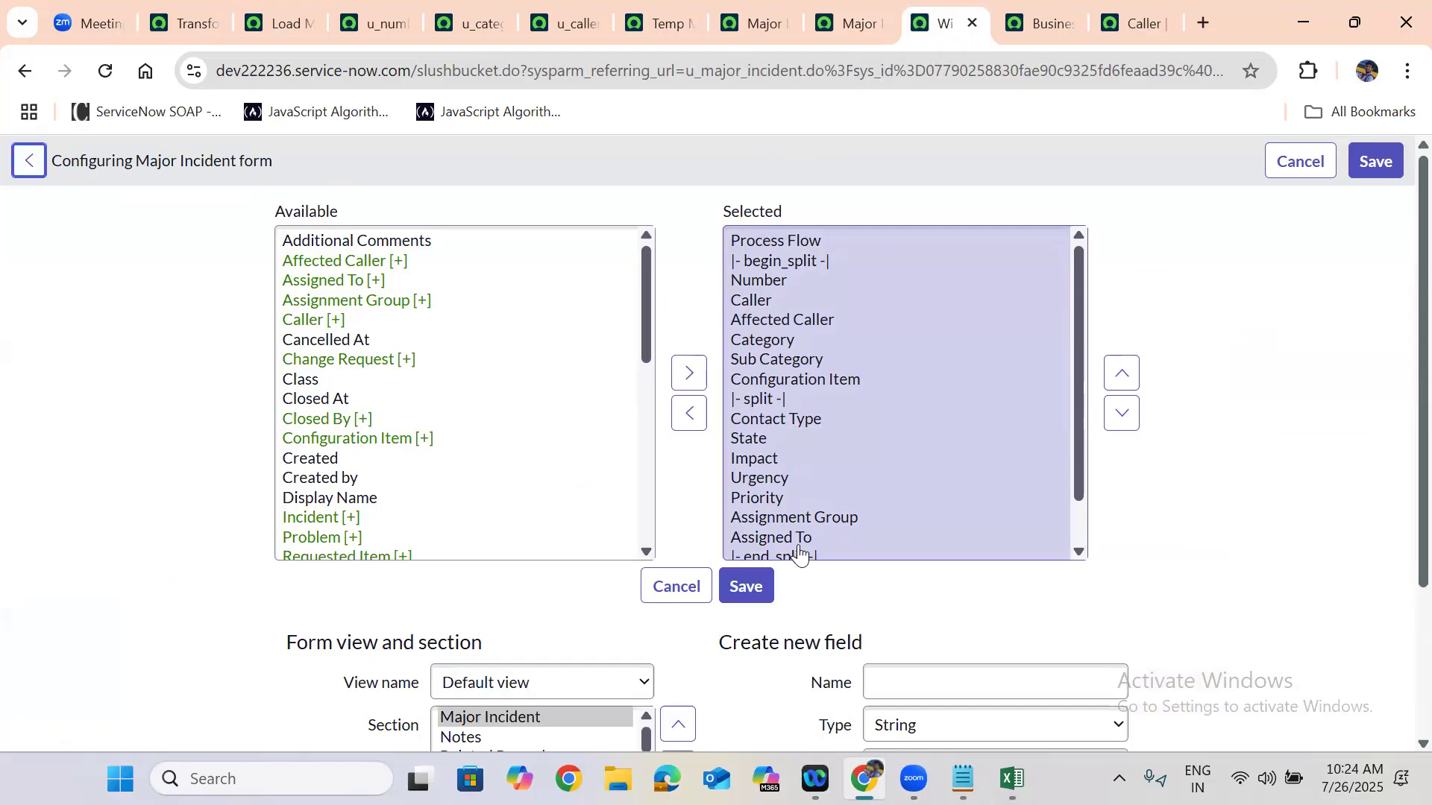
scroll(898, 622, "down", 1)
scroll(908, 597, "down", 1)
left_click(920, 544)
type("Total value")
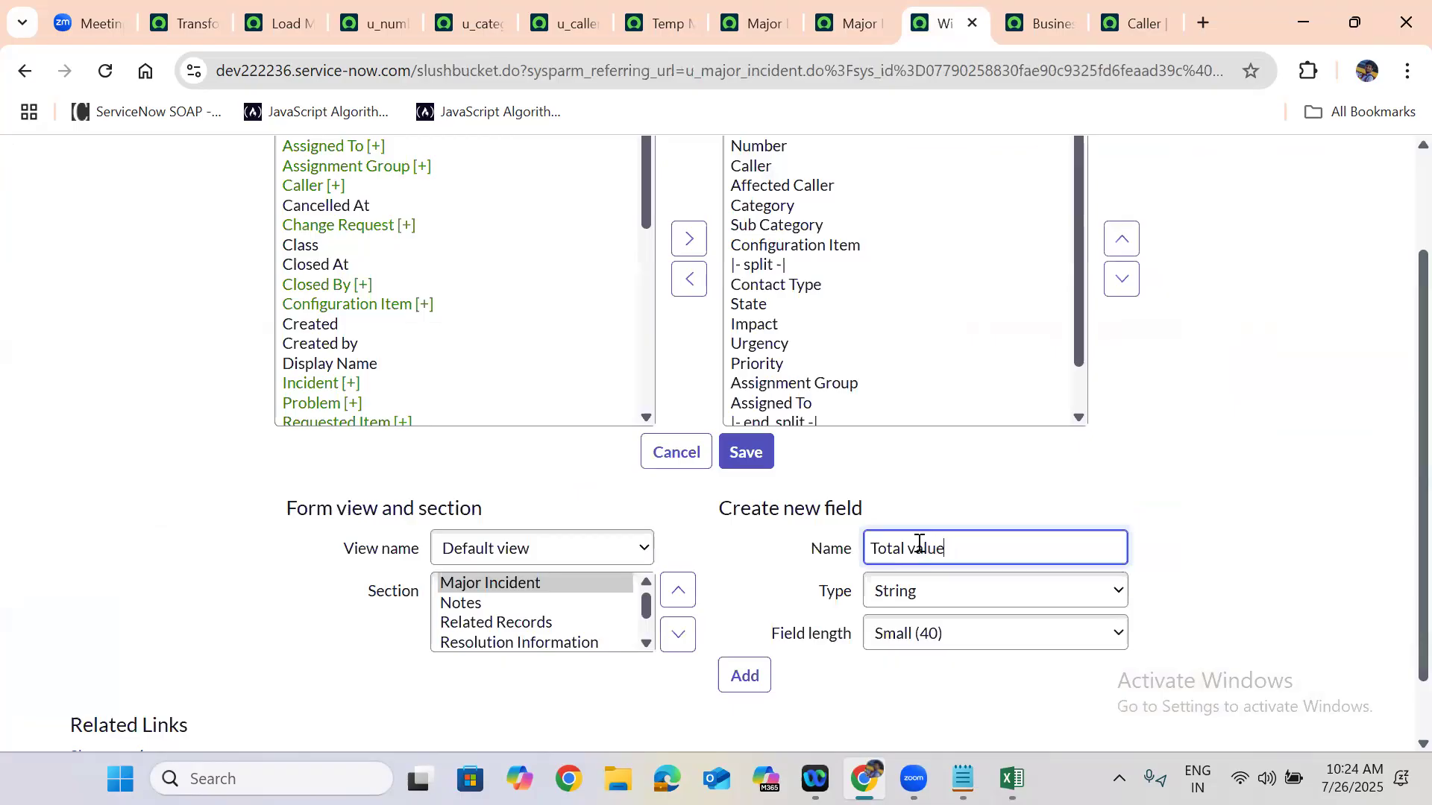
left_click(927, 591)
key("i")
key("n")
key("t")
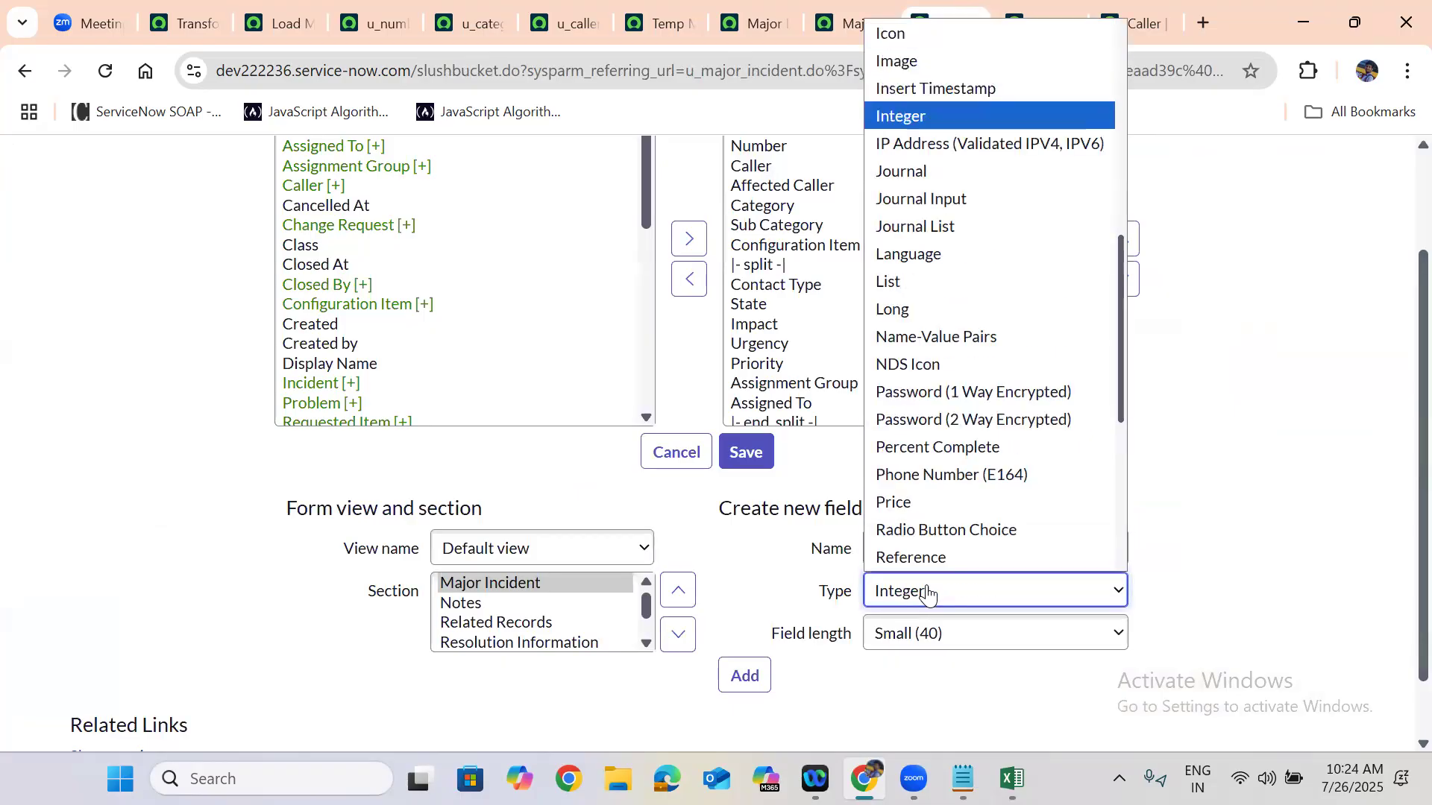
key("Return")
left_click(743, 634)
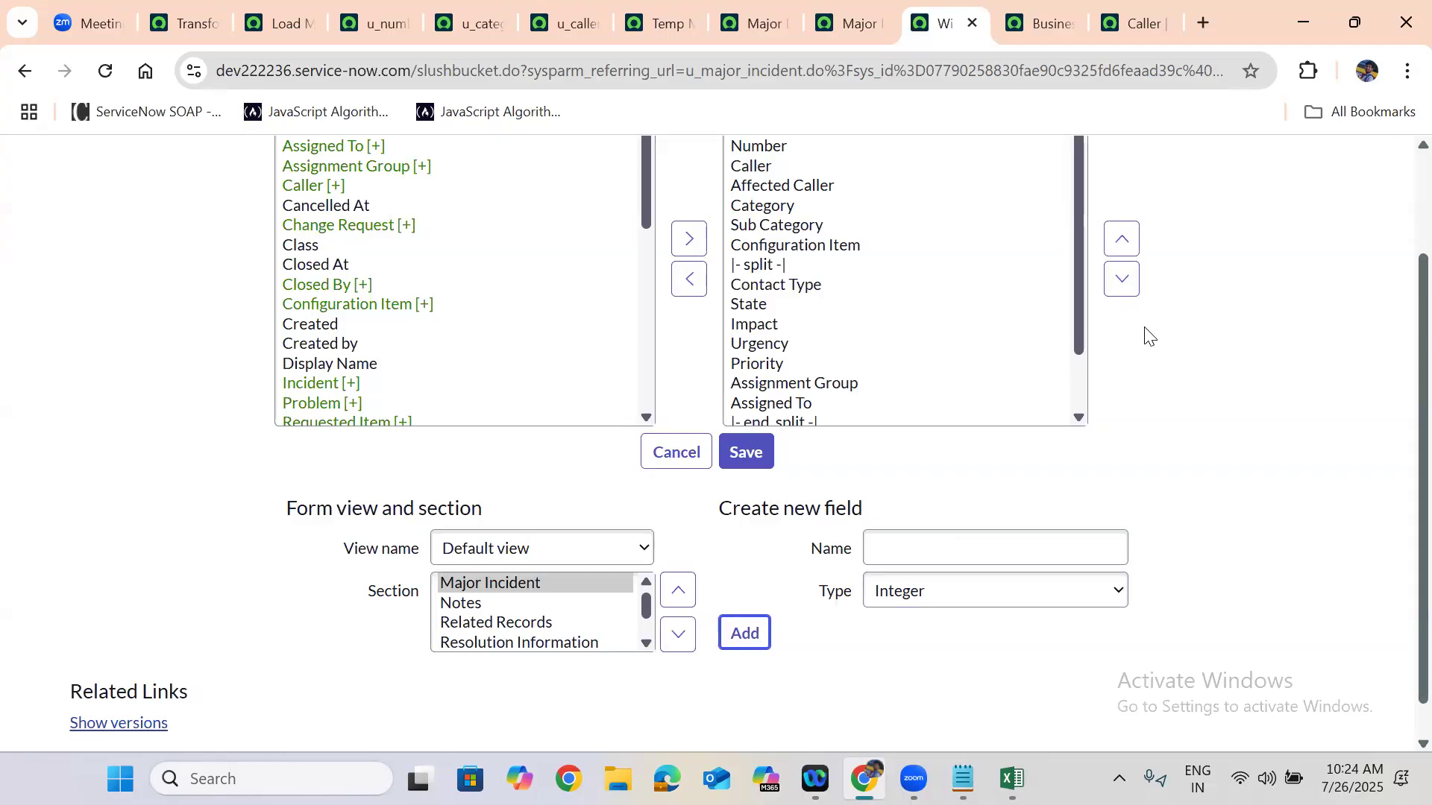
Position Total value just below Configuration Item and save the form layout
left_click(1080, 309)
key("ctrl+a")
left_click_drag(1081, 307, 1081, 434)
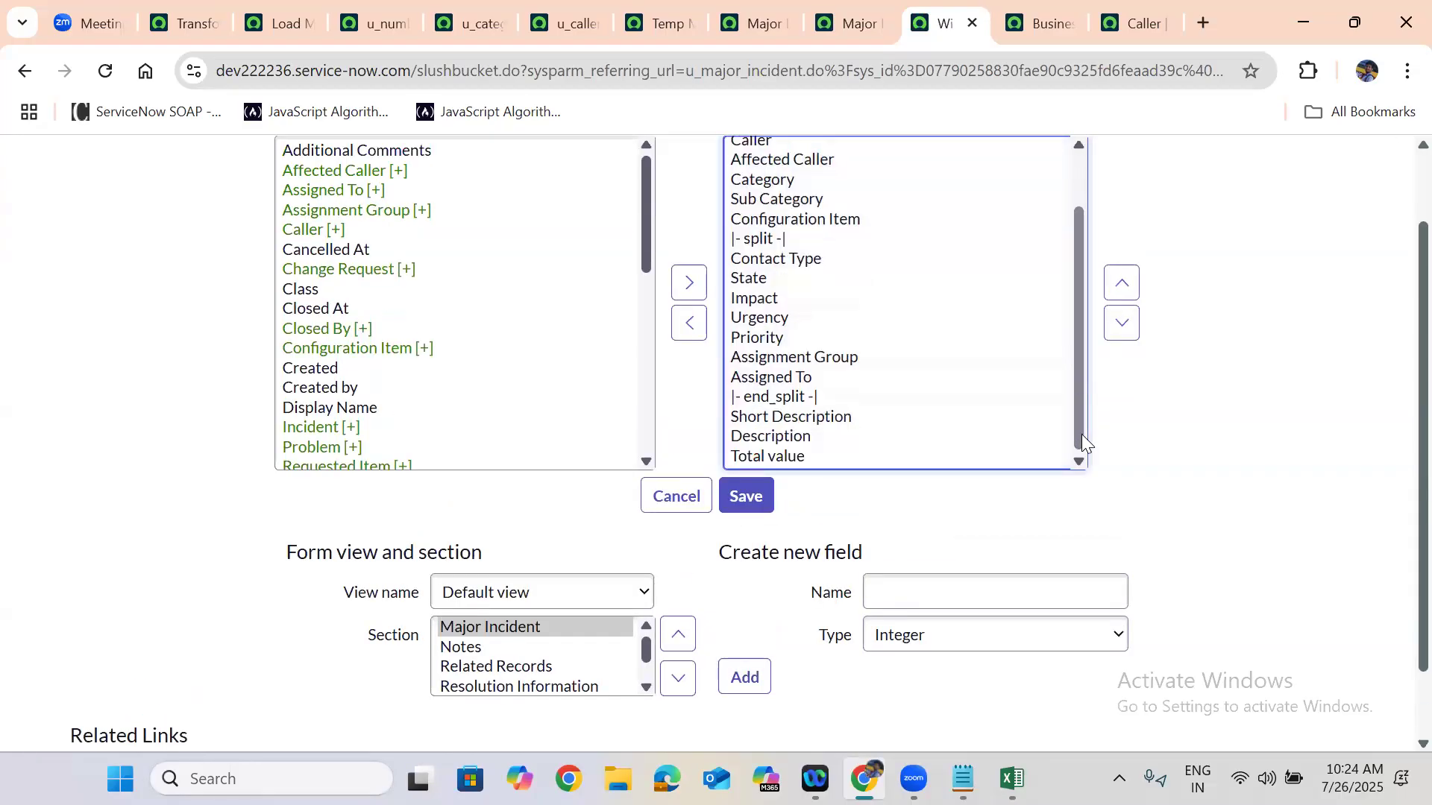
left_click(777, 458)
left_click_drag(1126, 282, 1121, 283)
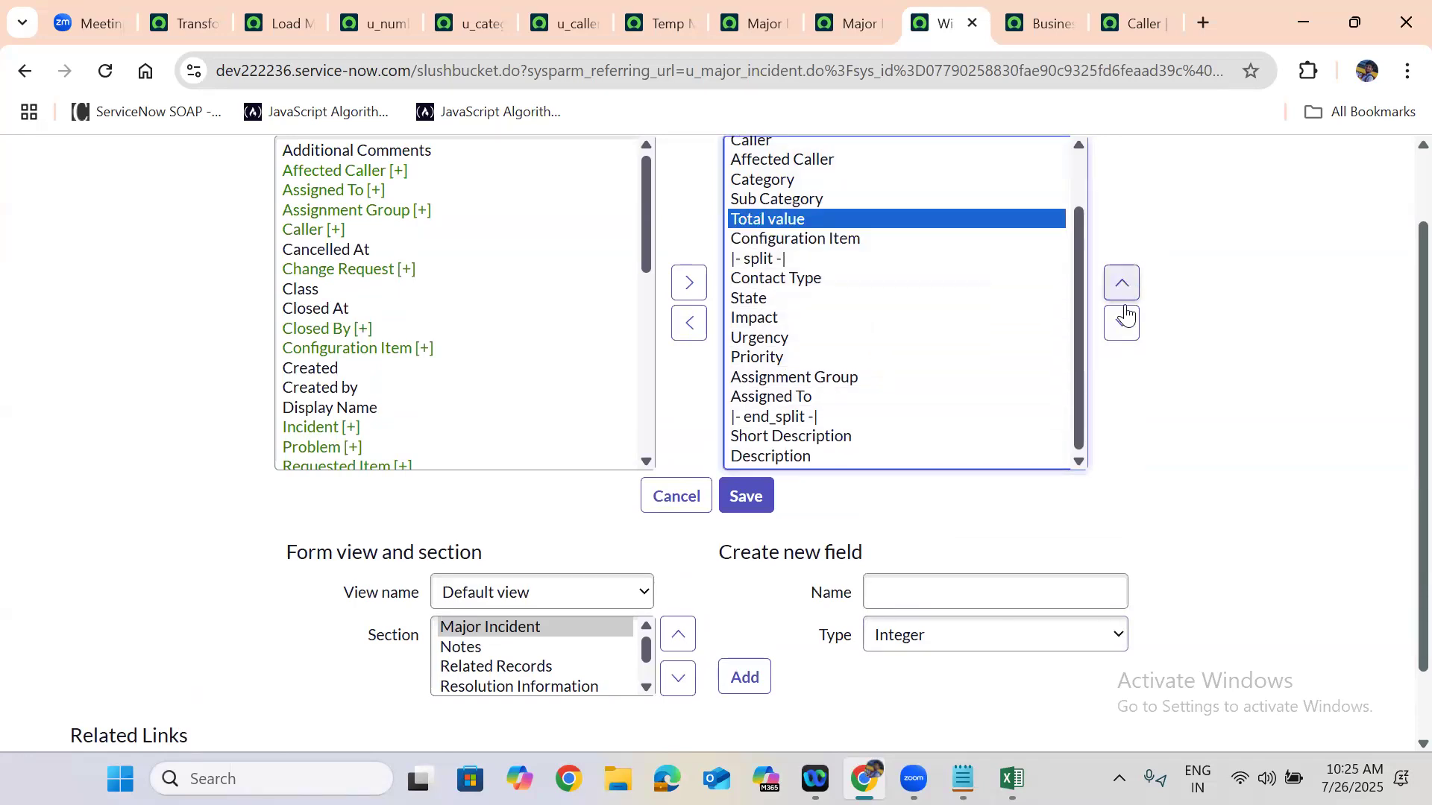
left_click(1122, 321)
left_click(760, 493)
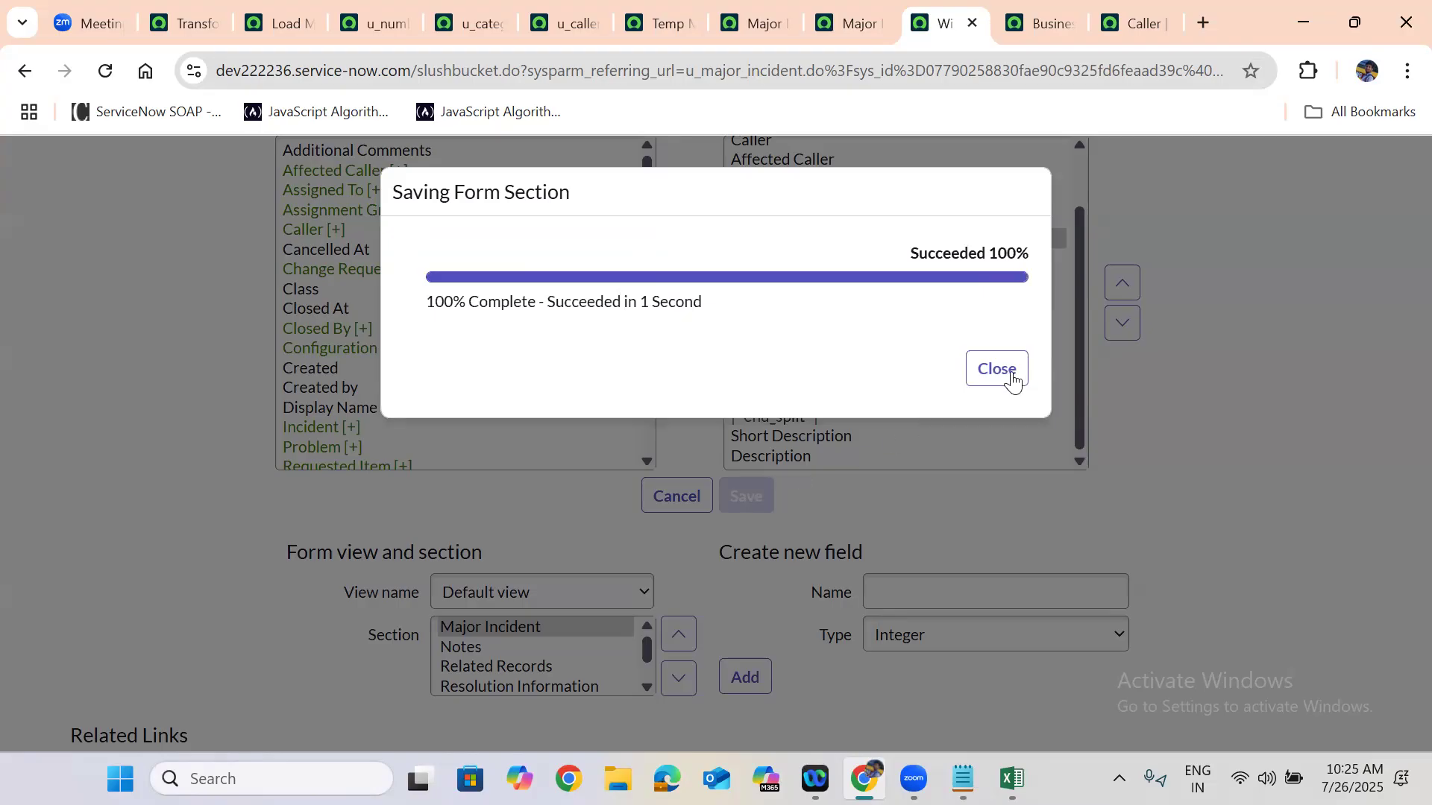
left_click(998, 369)
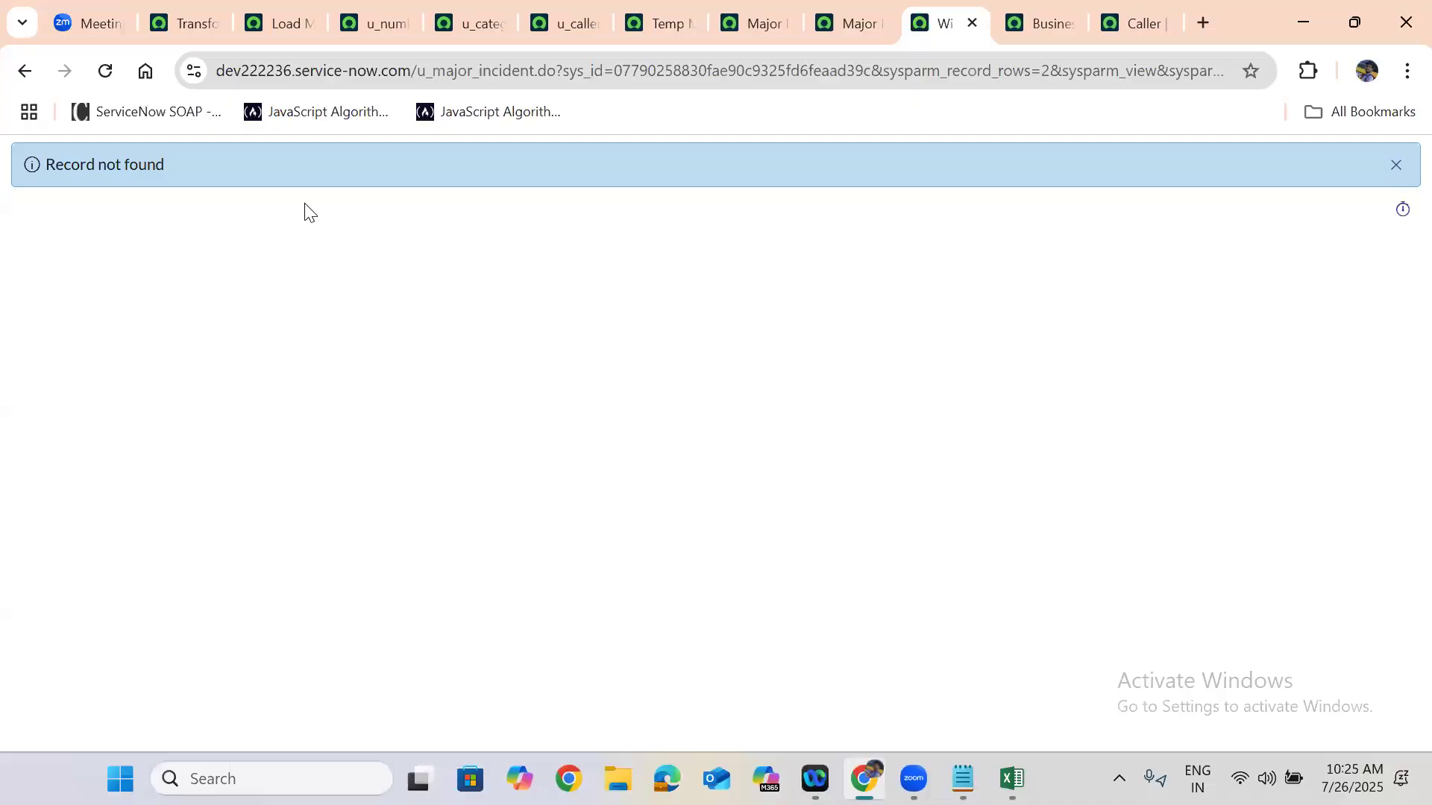
Go back to the form layout page and save it again
left_click(18, 73)
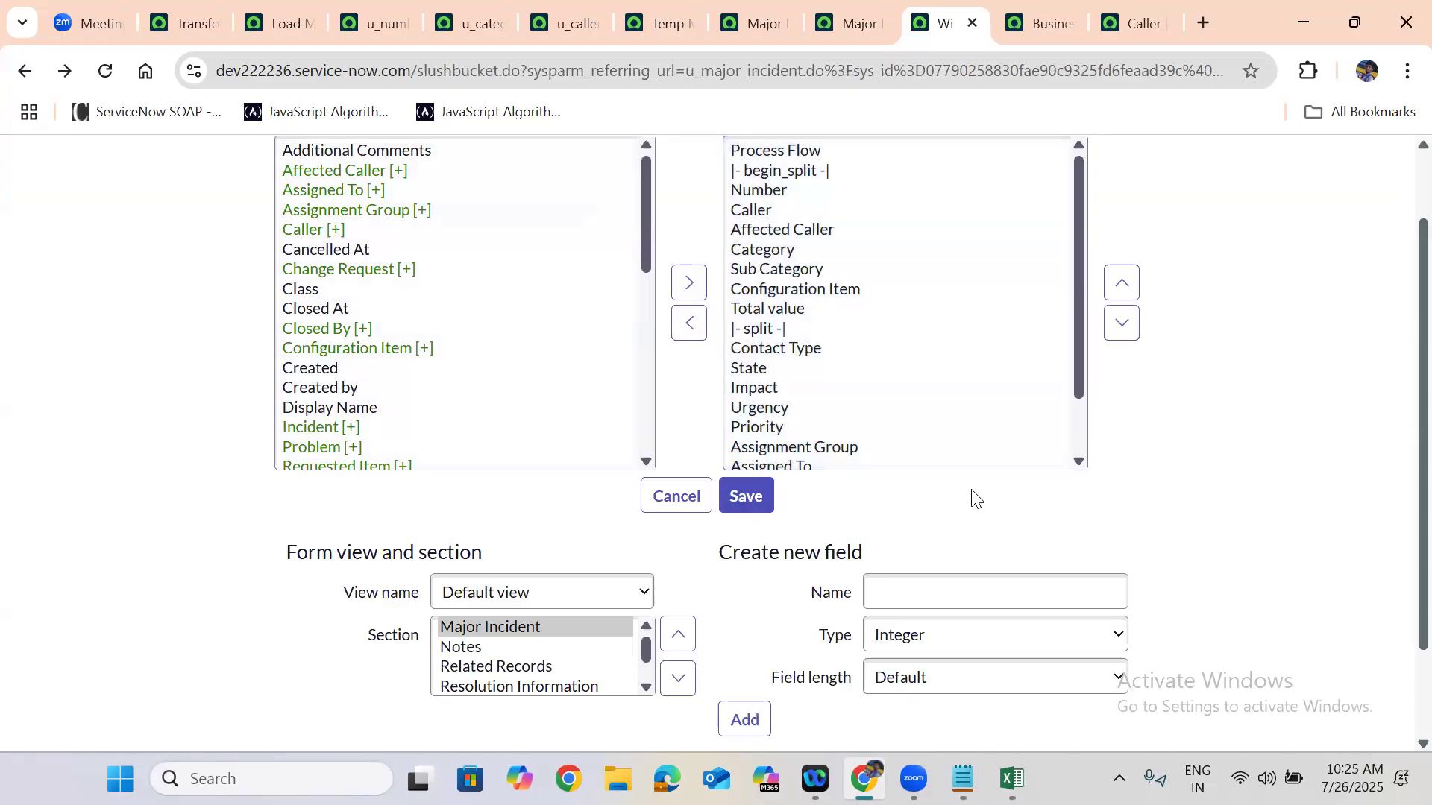
left_click_drag(1081, 298, 1085, 385)
left_click(748, 496)
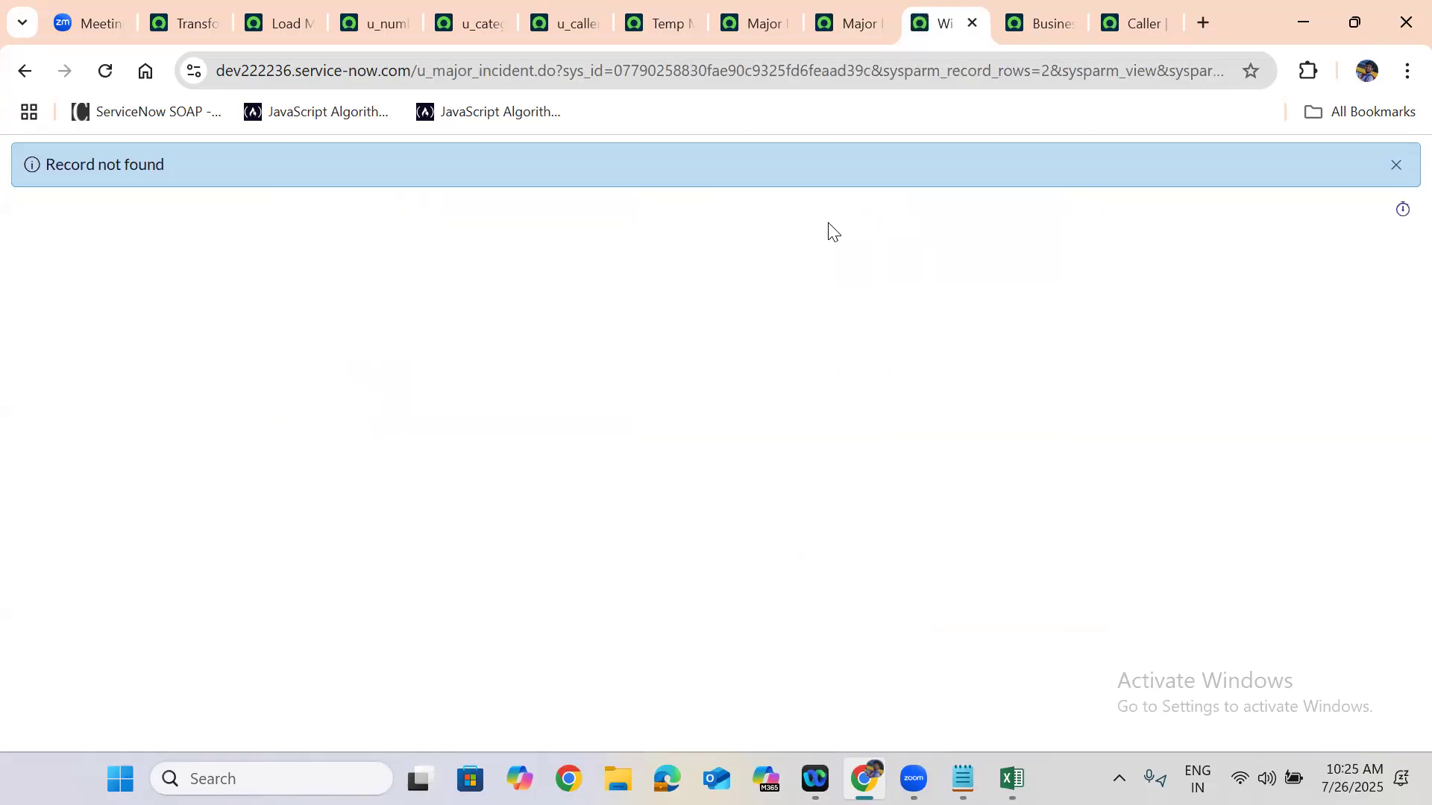
Open MAJINC0001044 in a new tab, choose a Caller user, and briefly toggle technical field names
left_click(863, 17)
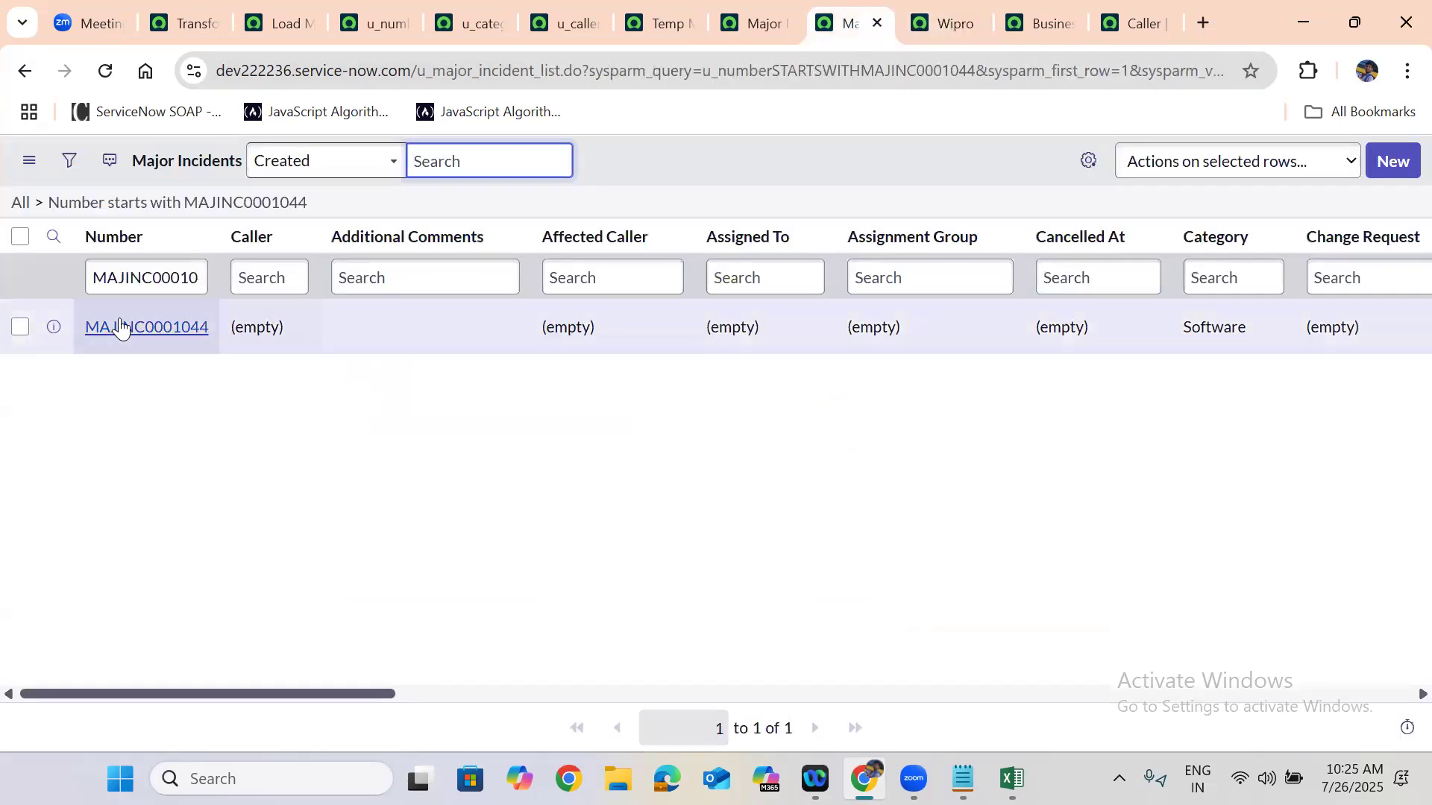
right_click(56, 331)
left_click(134, 359)
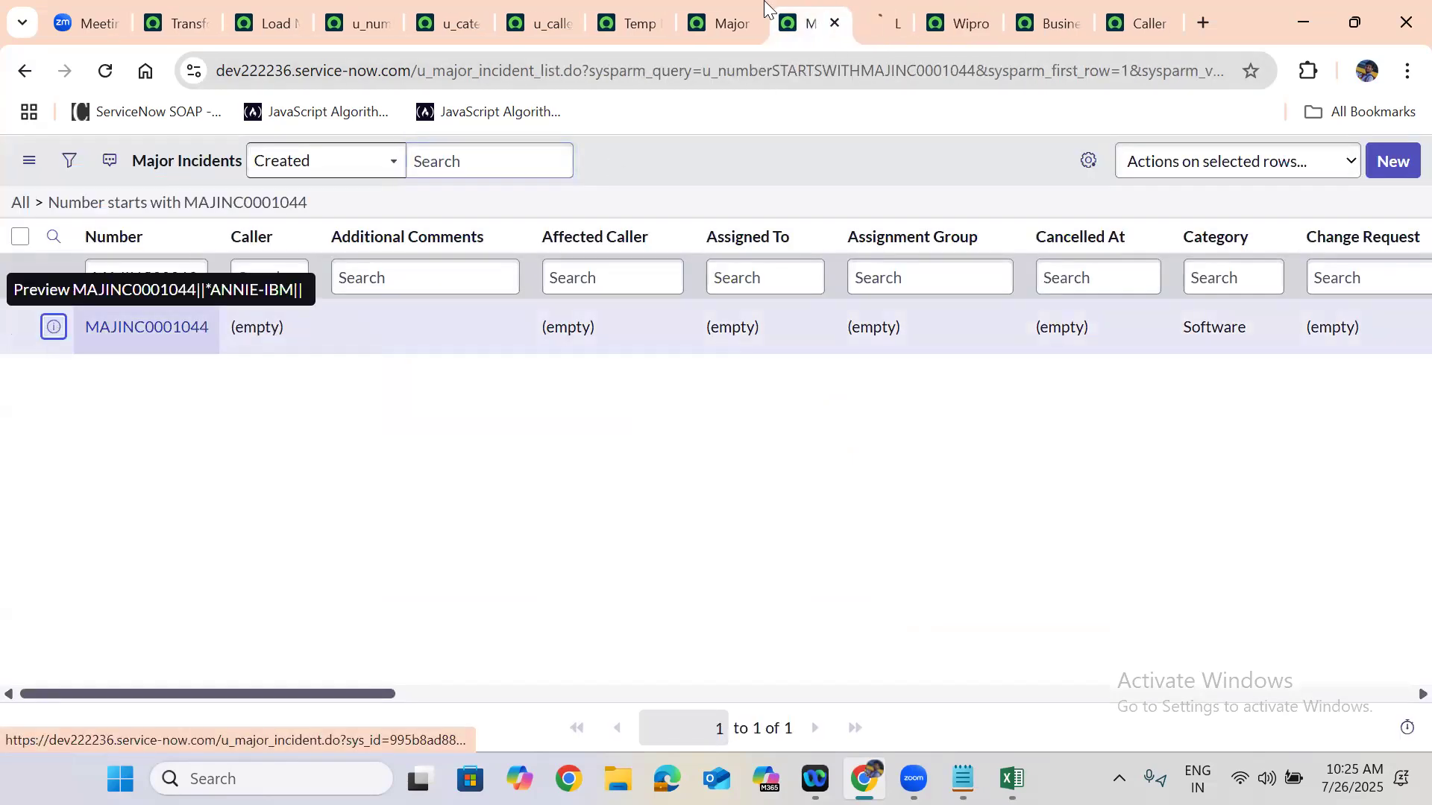
left_click(861, 9)
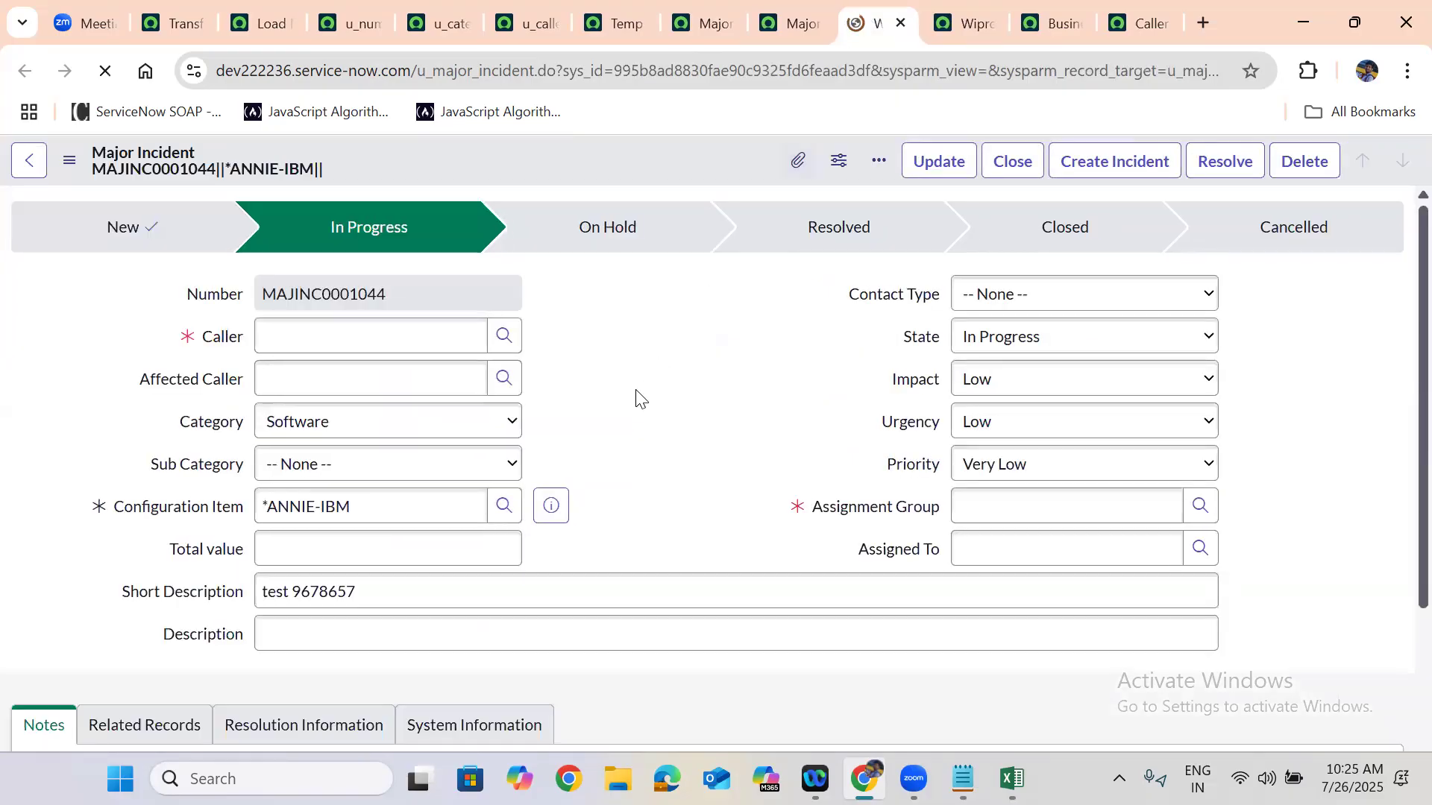
left_click(636, 399)
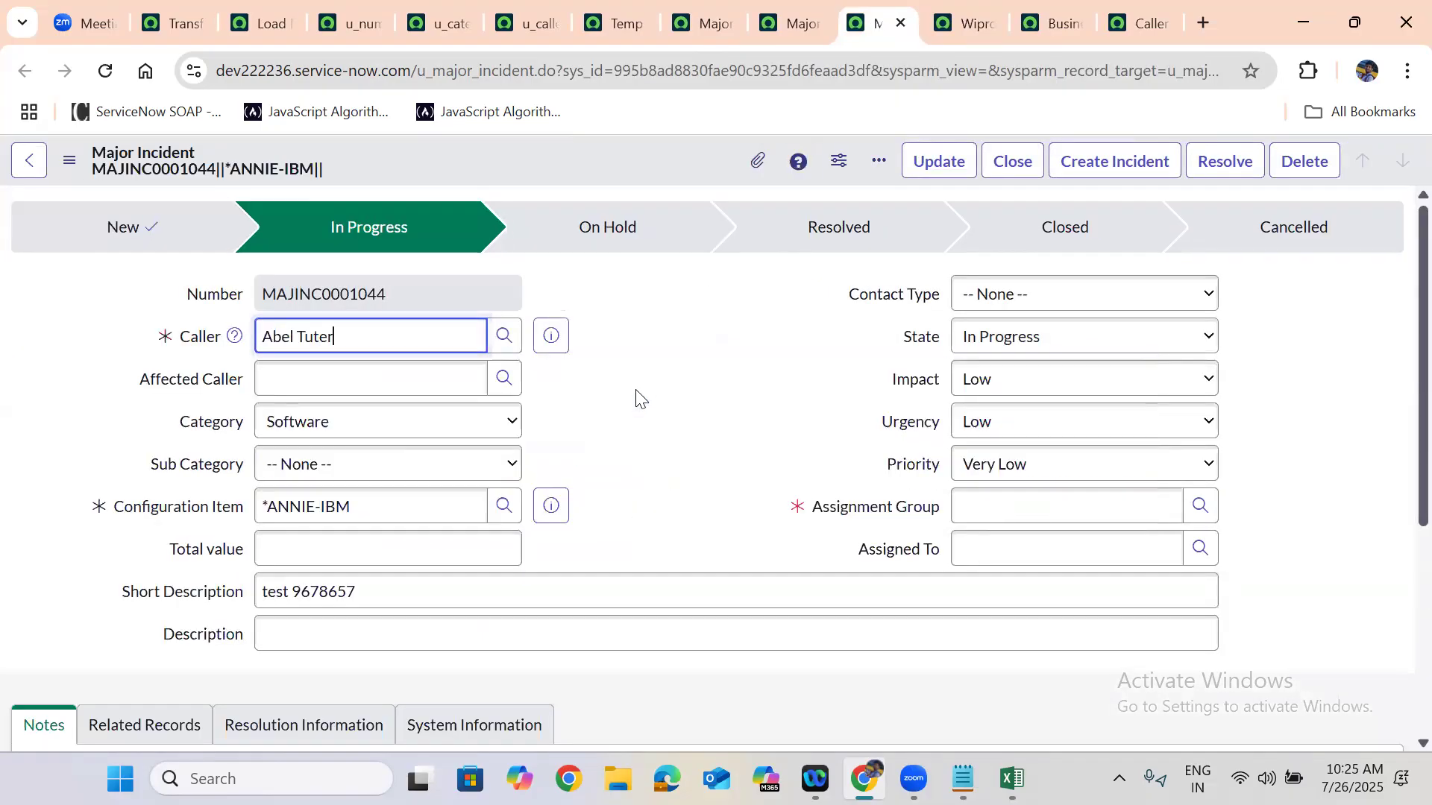
double_click(687, 504)
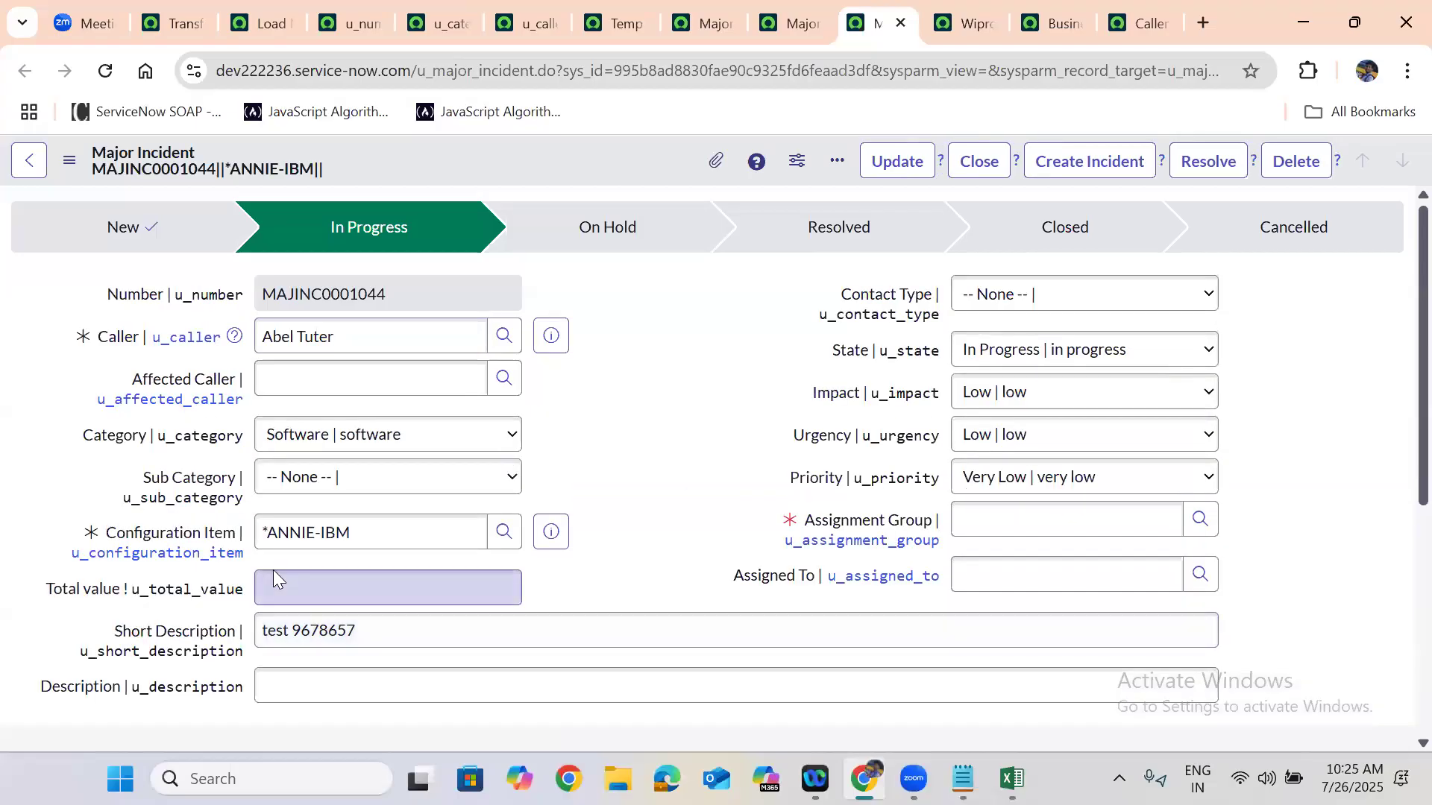
double_click(158, 379)
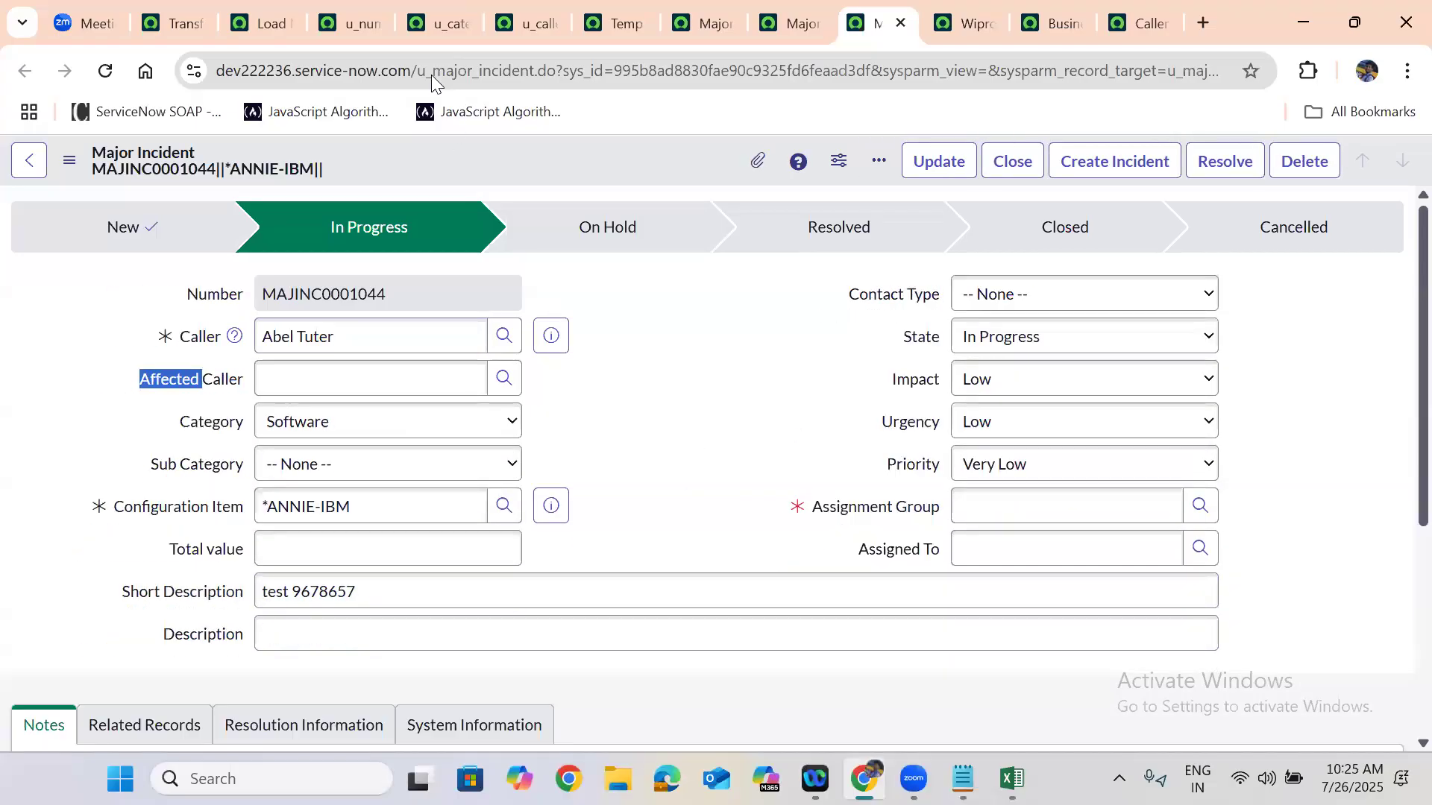
left_click(261, 24)
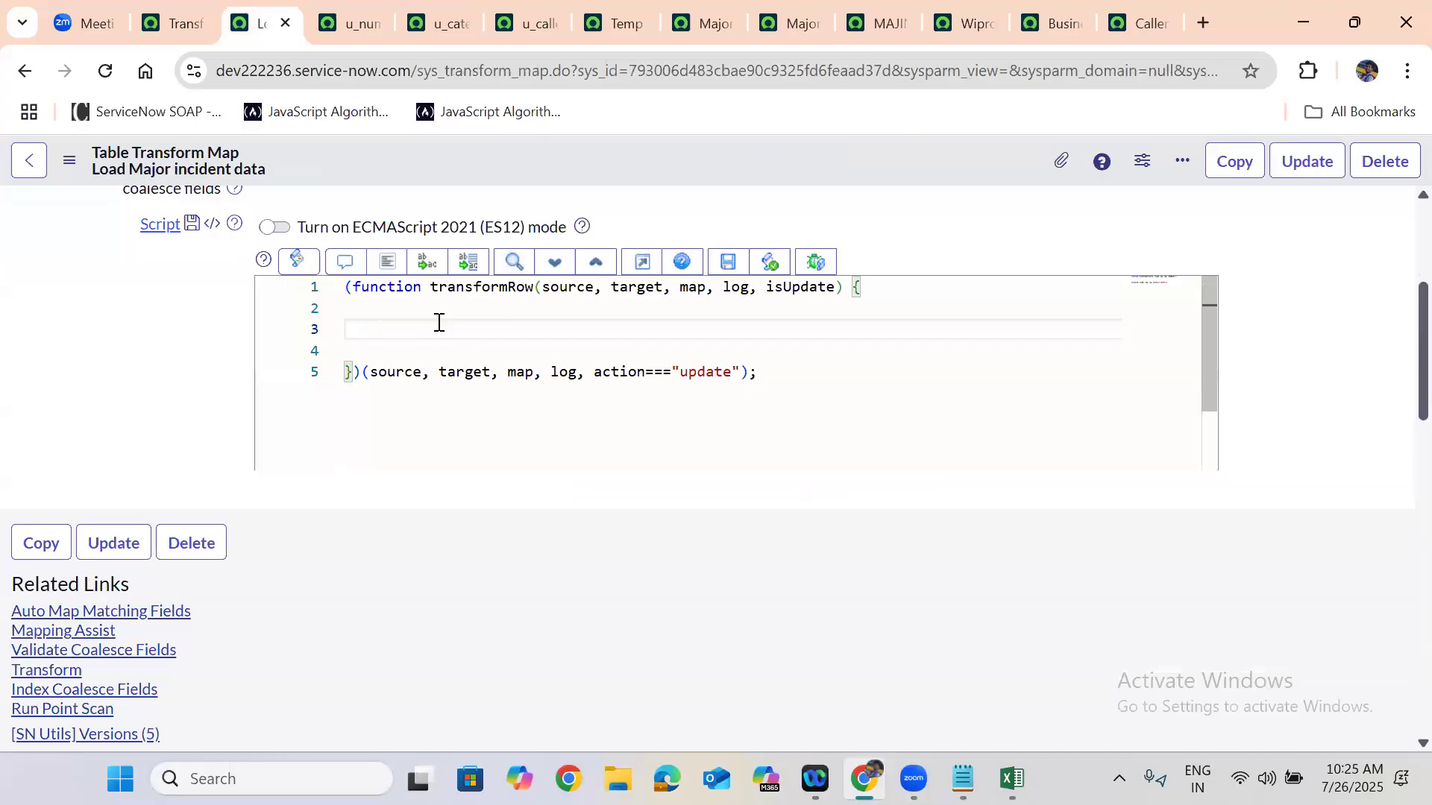
Start script line 3 as target.u_total_value = parseInt(source.u_value1)
type("source")
key("BackSpace")
key("BackSpace")
key("BackSpace")
key("BackSpace")
key("BackSpace")
key("BackSpace")
type("target")
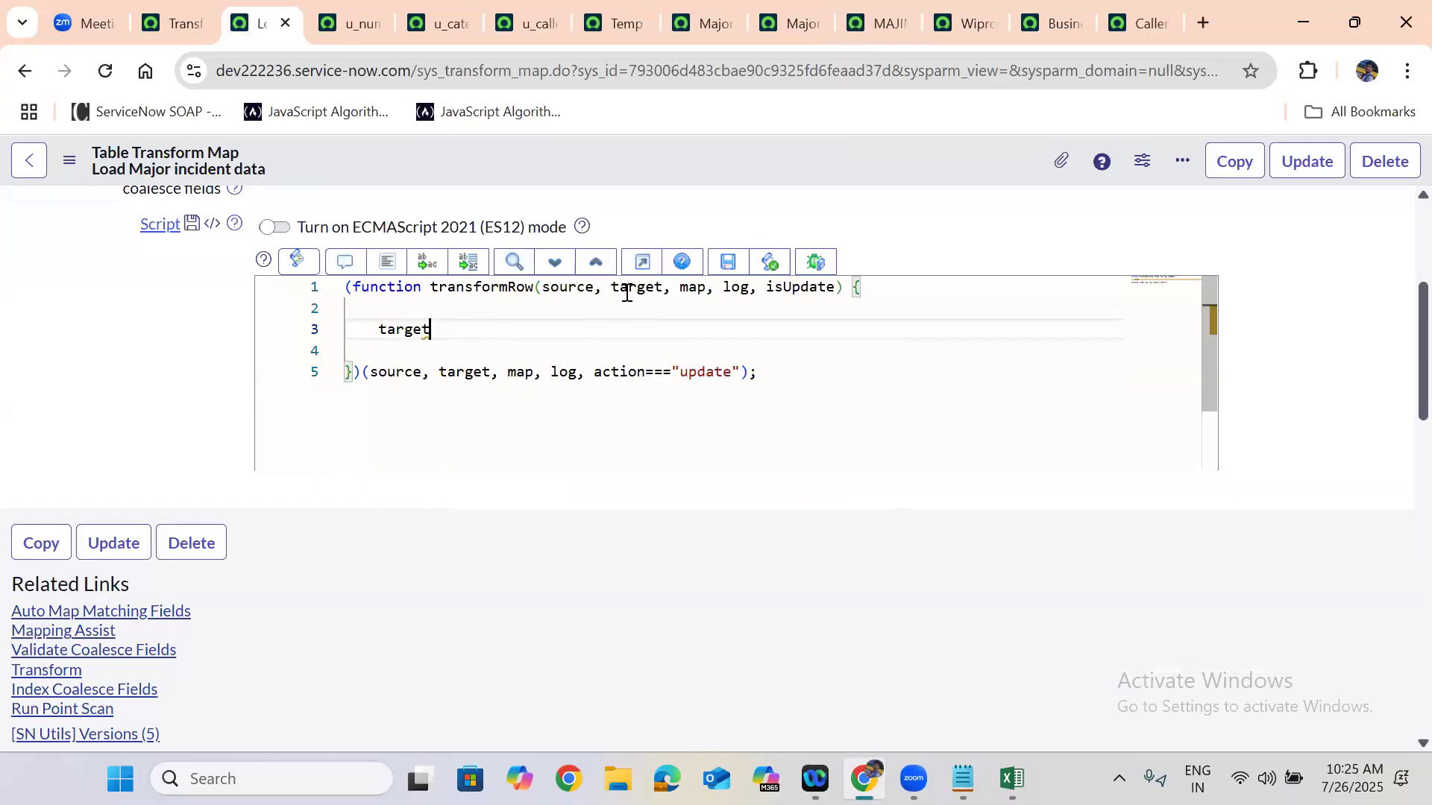
double_click(627, 293)
left_click(443, 338)
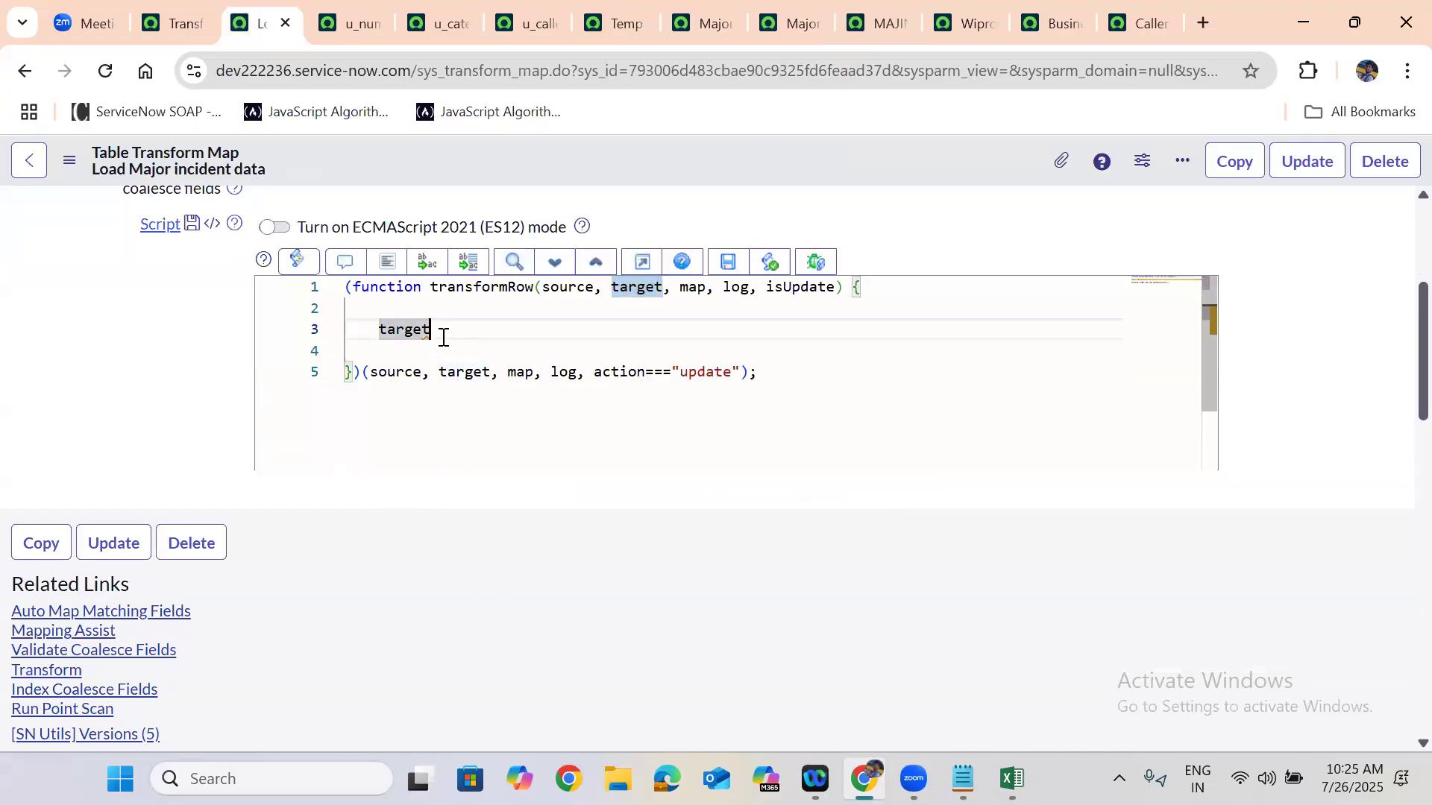
type(".u_")
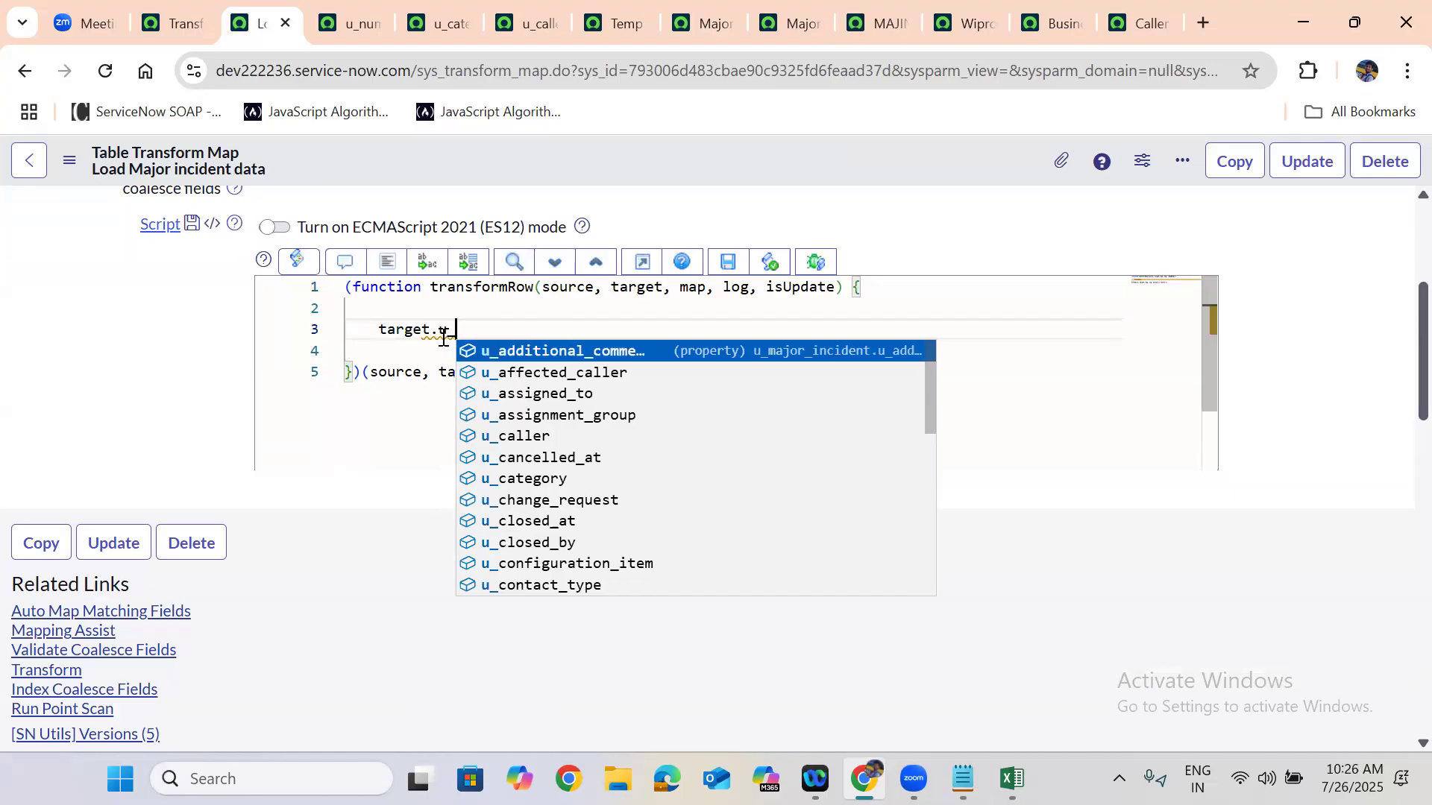
type("total_value =")
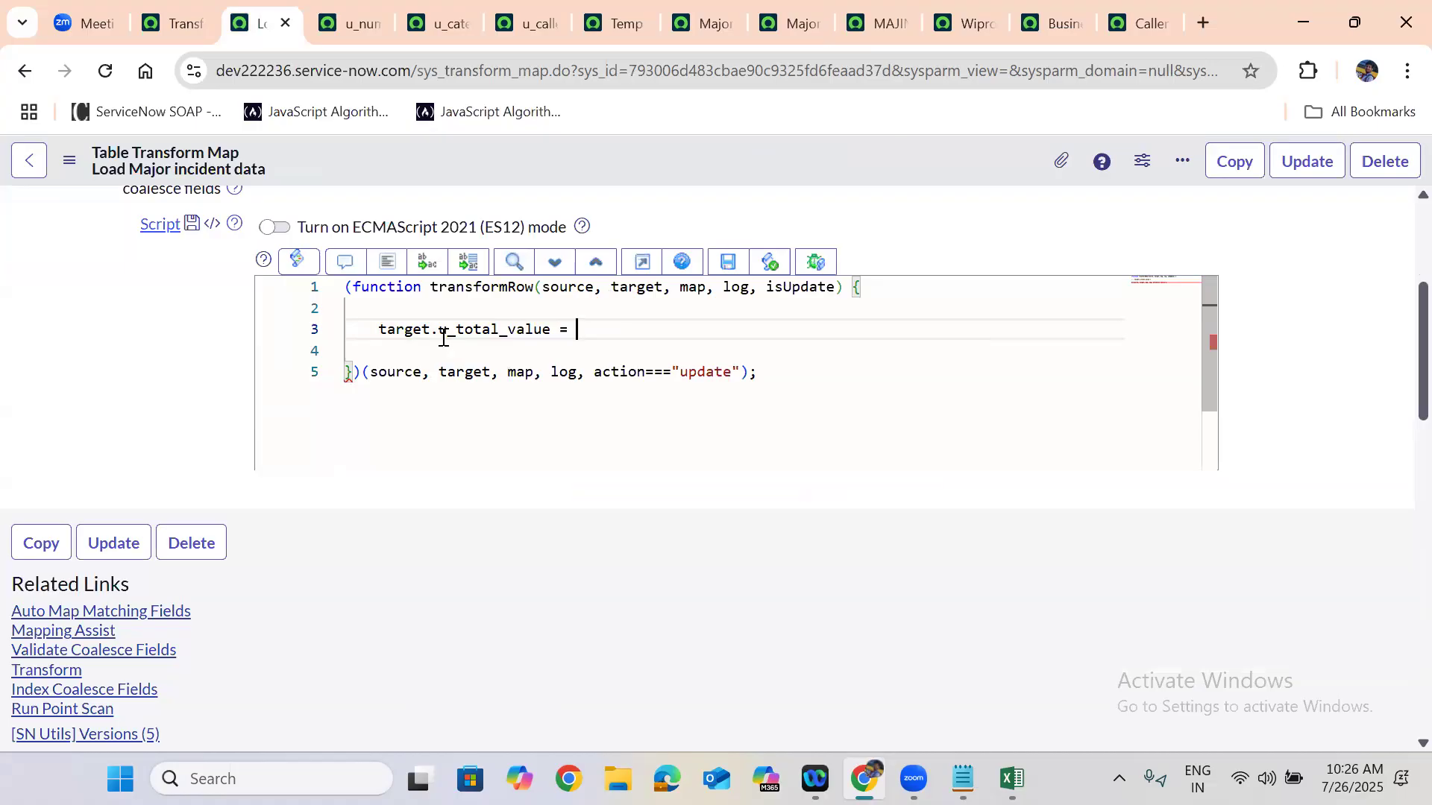
type("par")
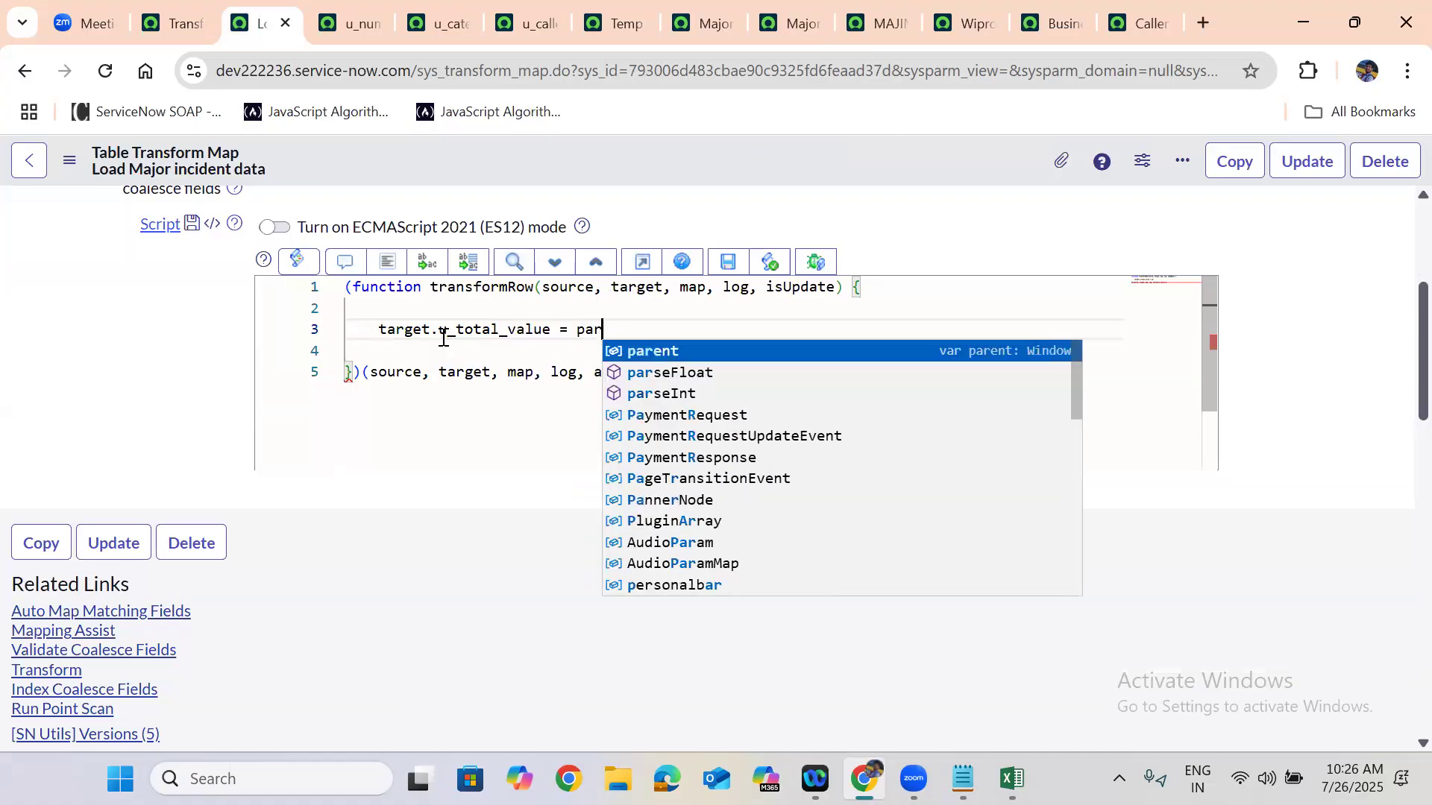
key("Down")
key("Down")
key("Return")
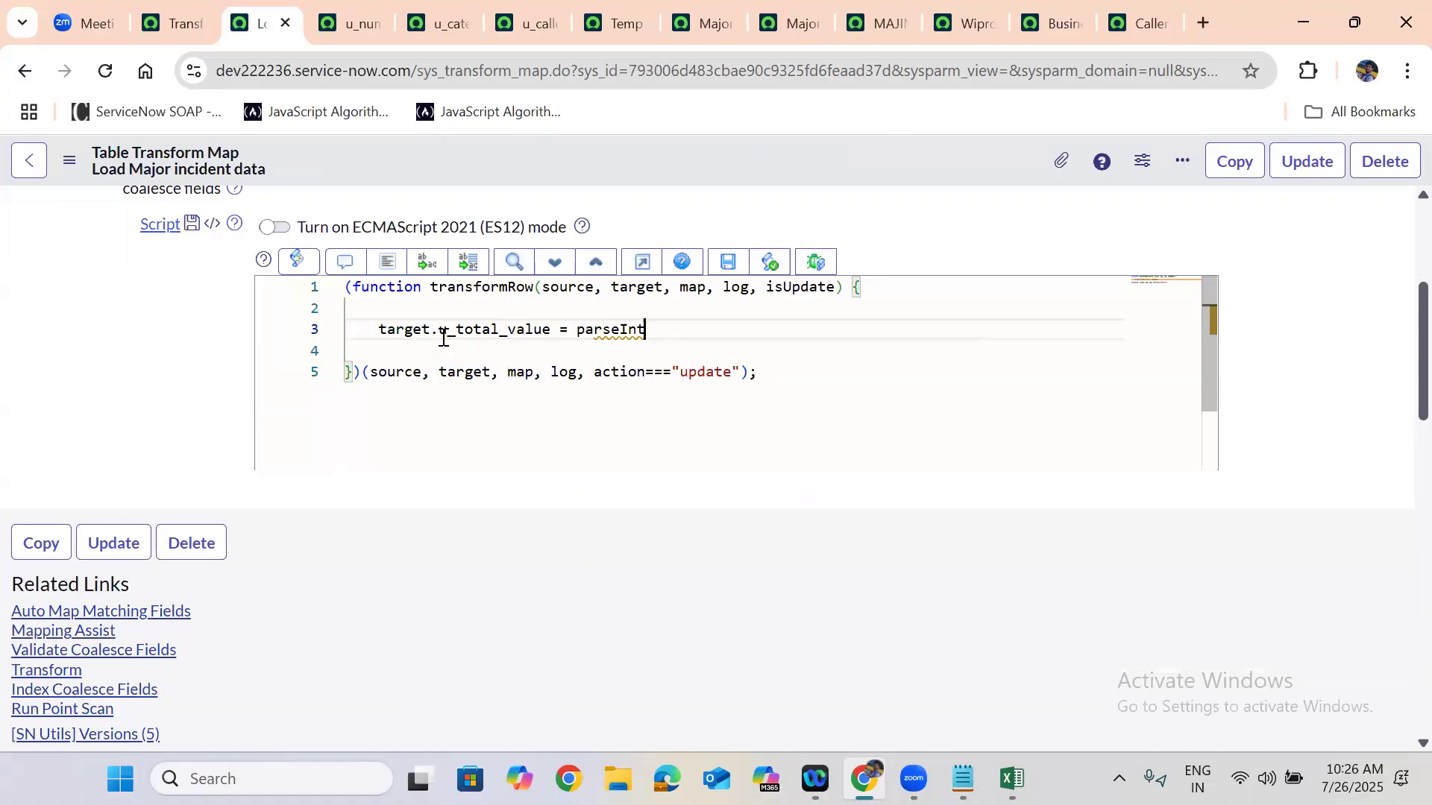
type("()source.")
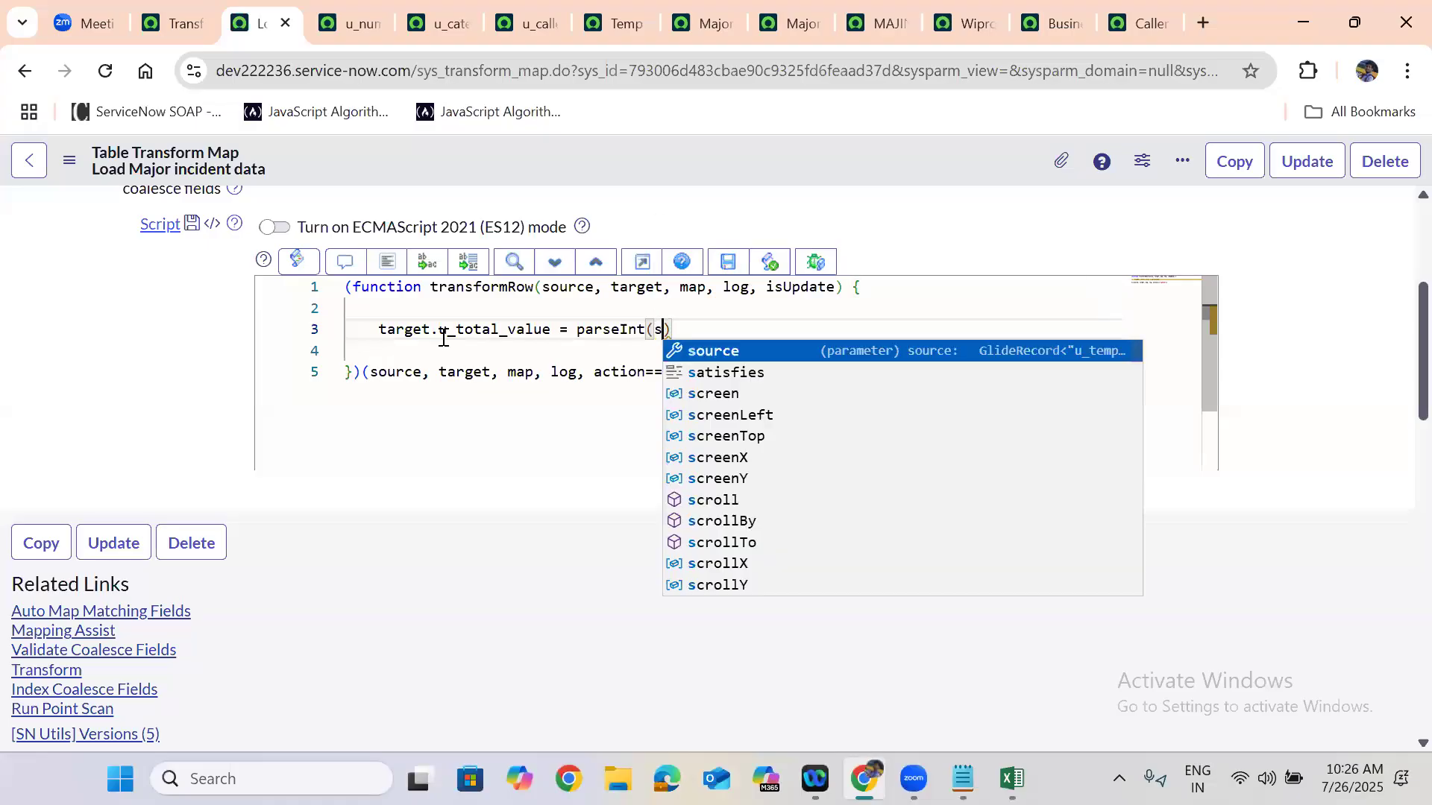
type("u_val")
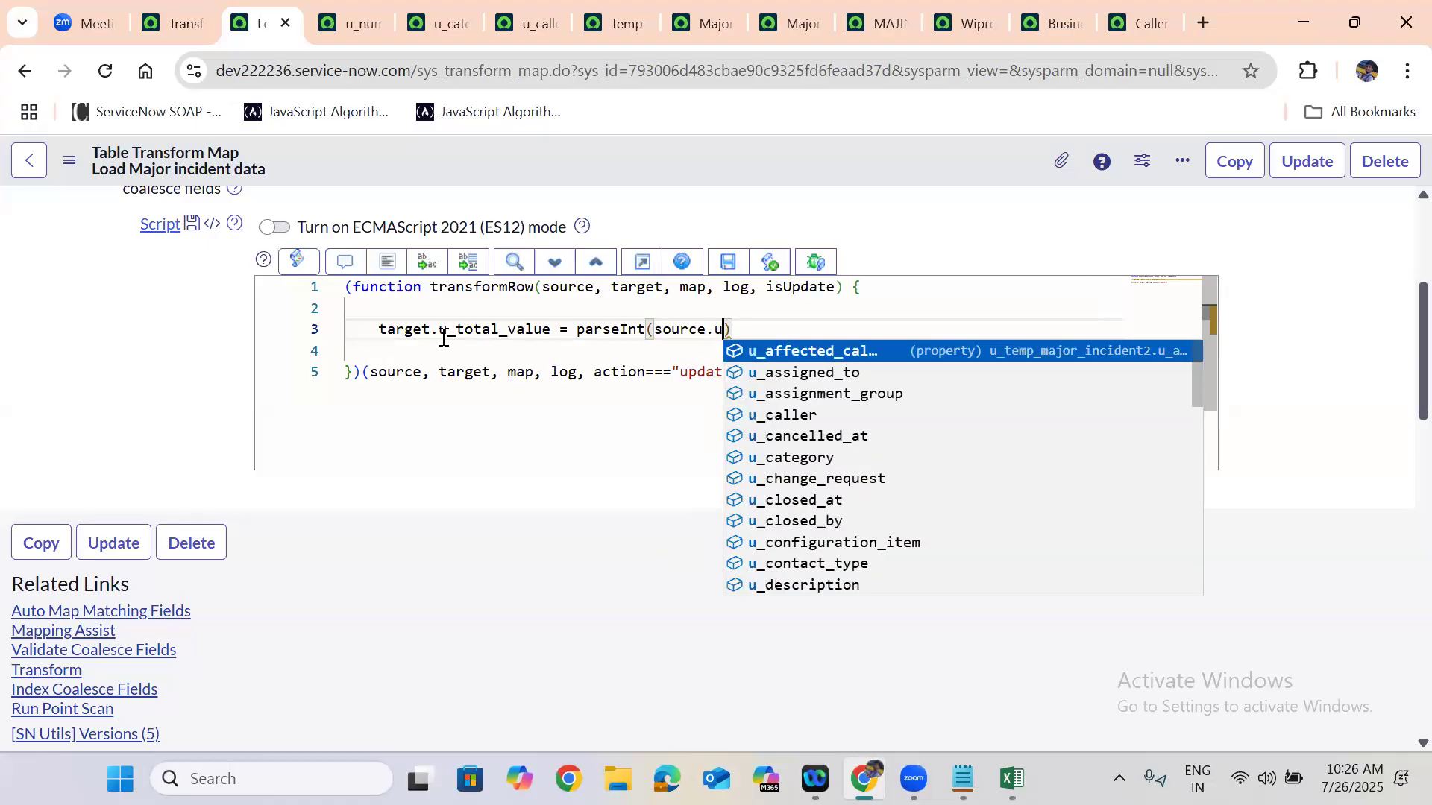
type("ue1")
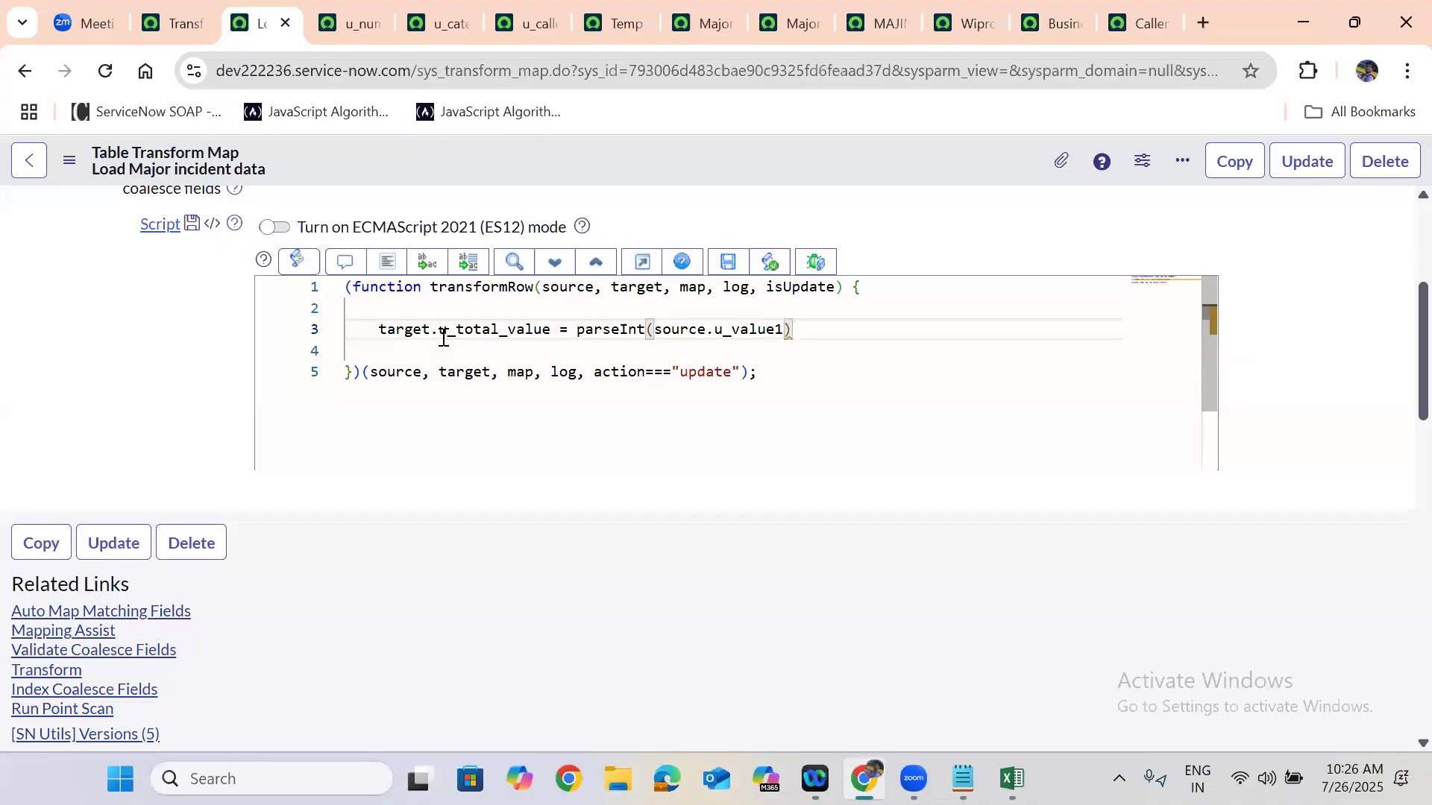
Duplicate the parseInt(source.u_value1) term twice, joining the copies with +
left_click_drag(578, 330, 793, 326)
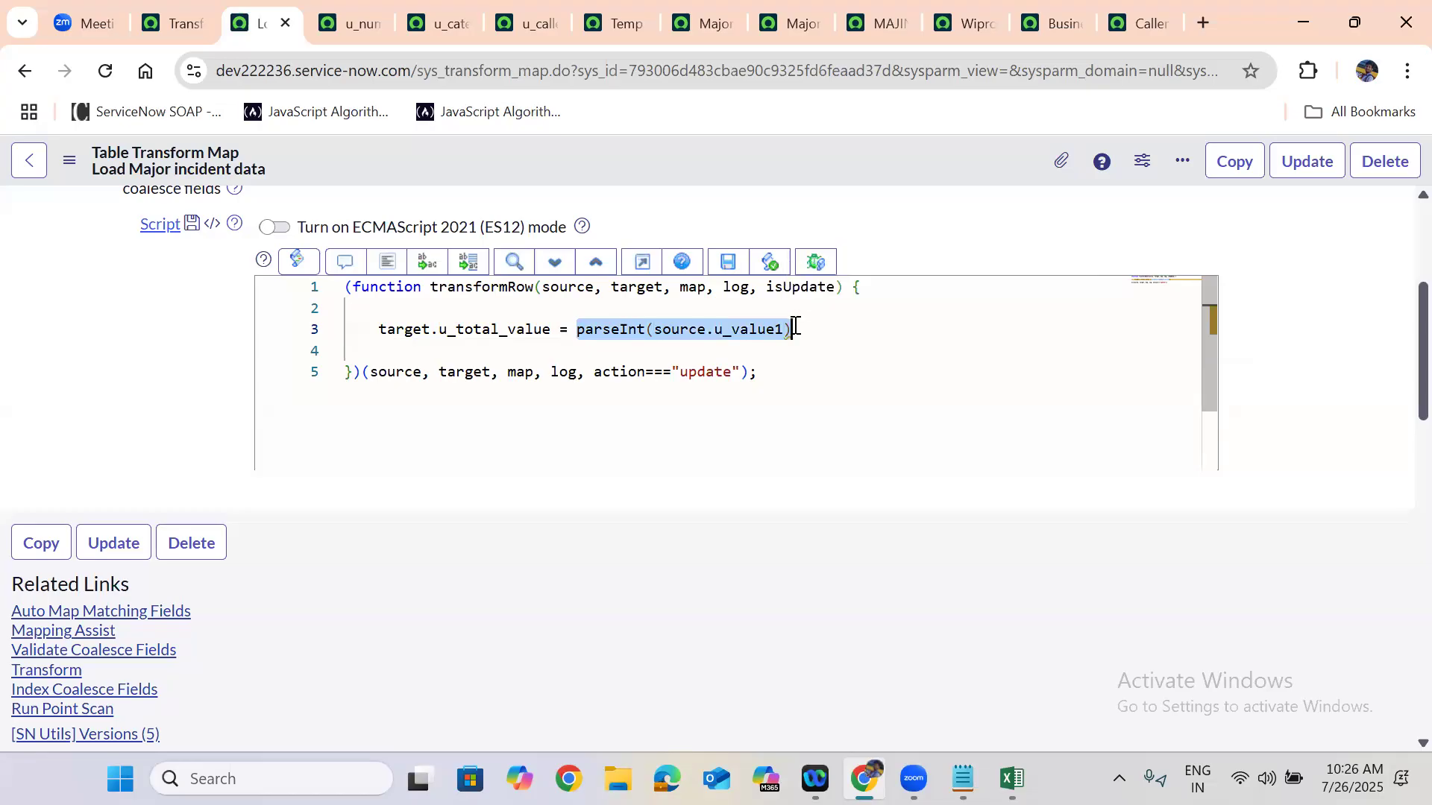
key("BackSpace")
key("ctrl+z")
key("ctrl+c")
left_click(796, 326)
type(";")
key("ctrl+v")
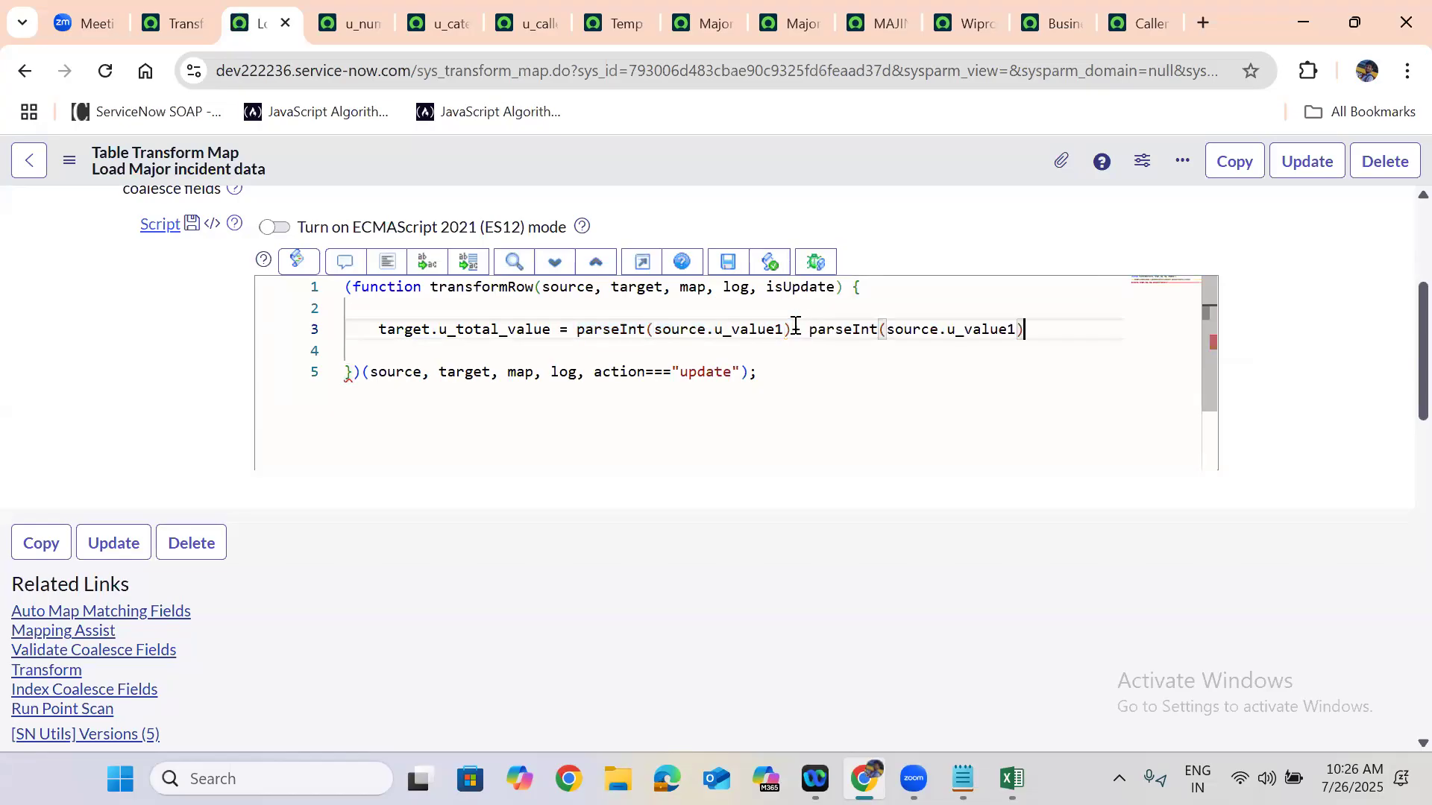
type("+")
key("ctrl+v")
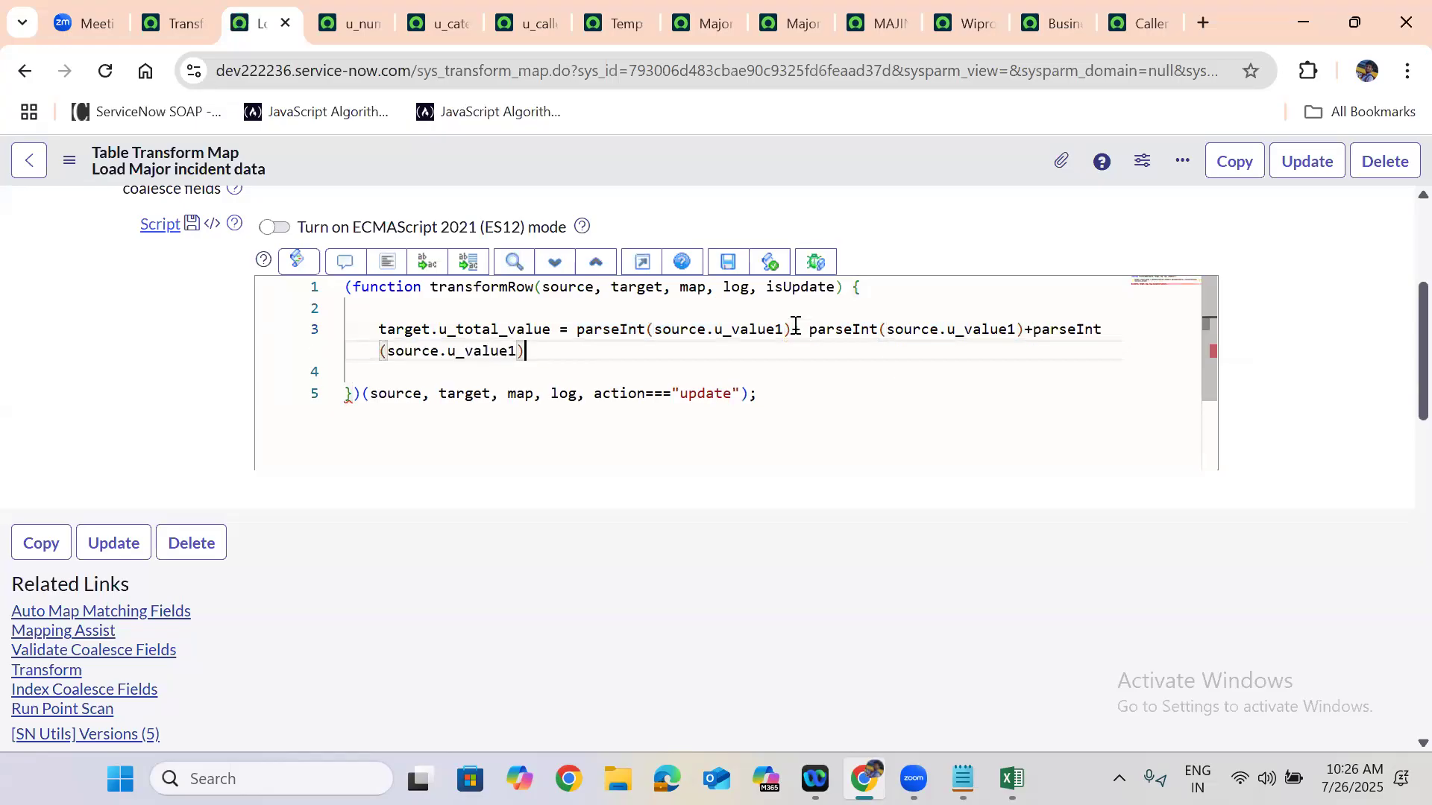
Change the second and third terms to u_value2 and u_value3, then save the transform map
left_click(1018, 329)
key("BackSpace")
type("2")
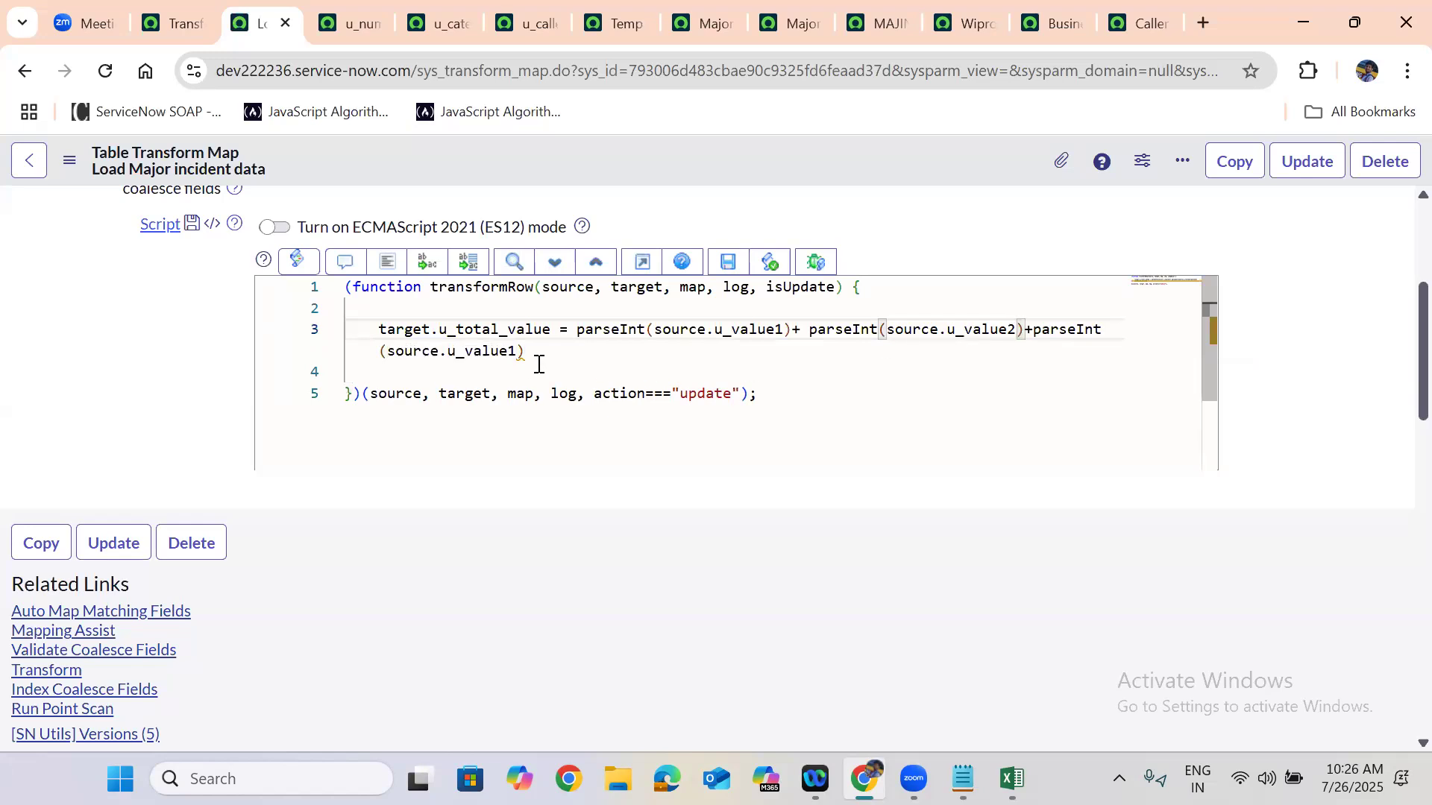
left_click(519, 351)
key("BackSpace")
type("3")
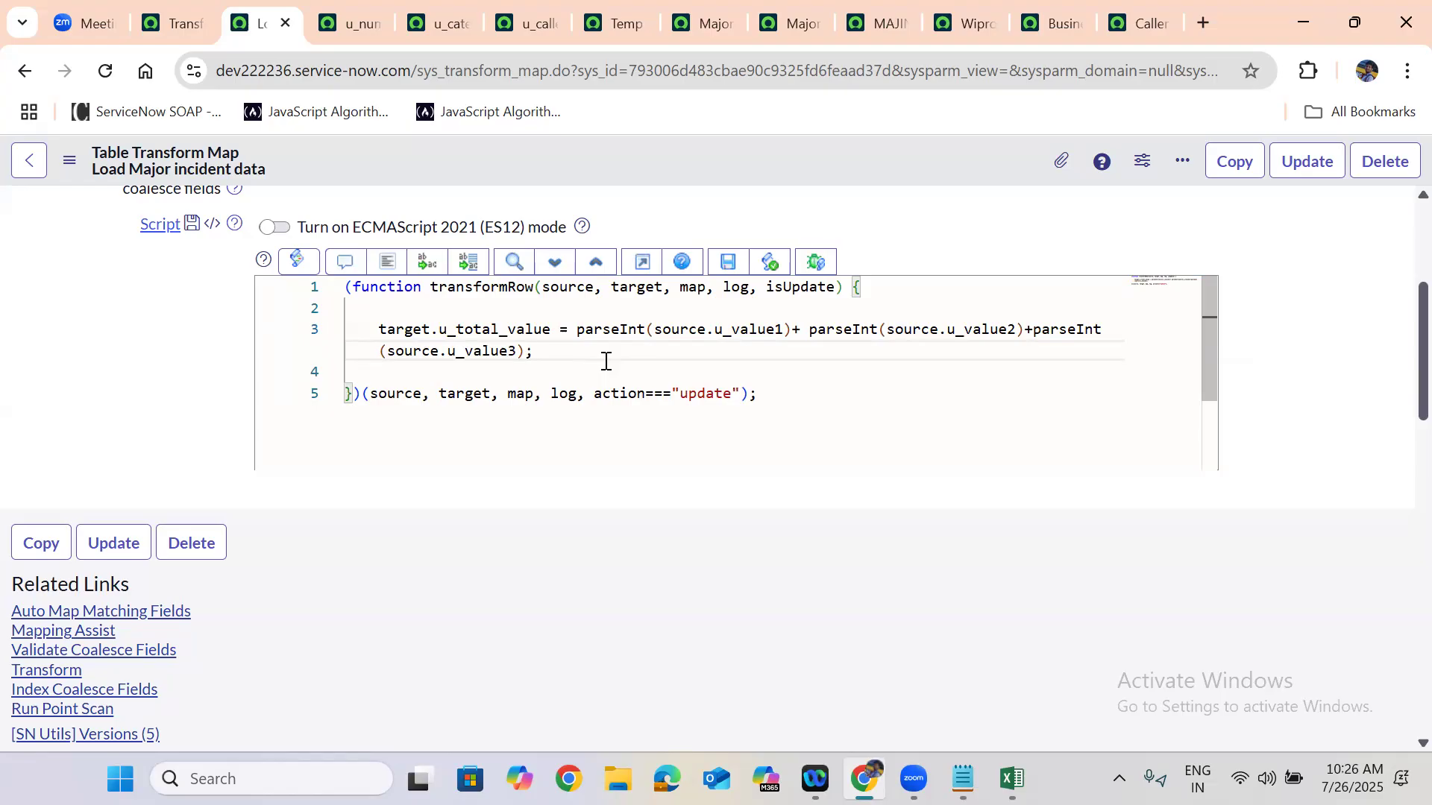
right_click(758, 152)
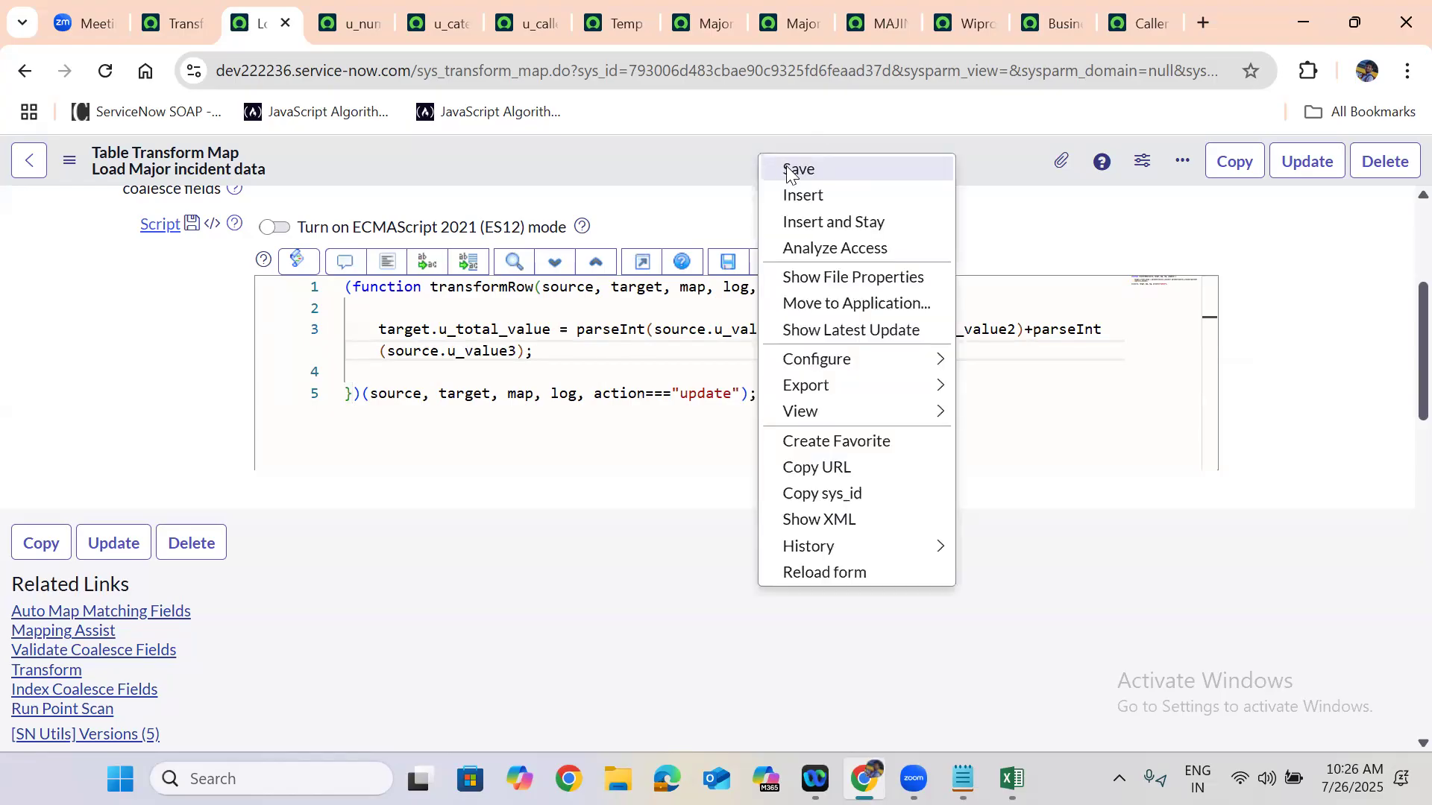
left_click(786, 169)
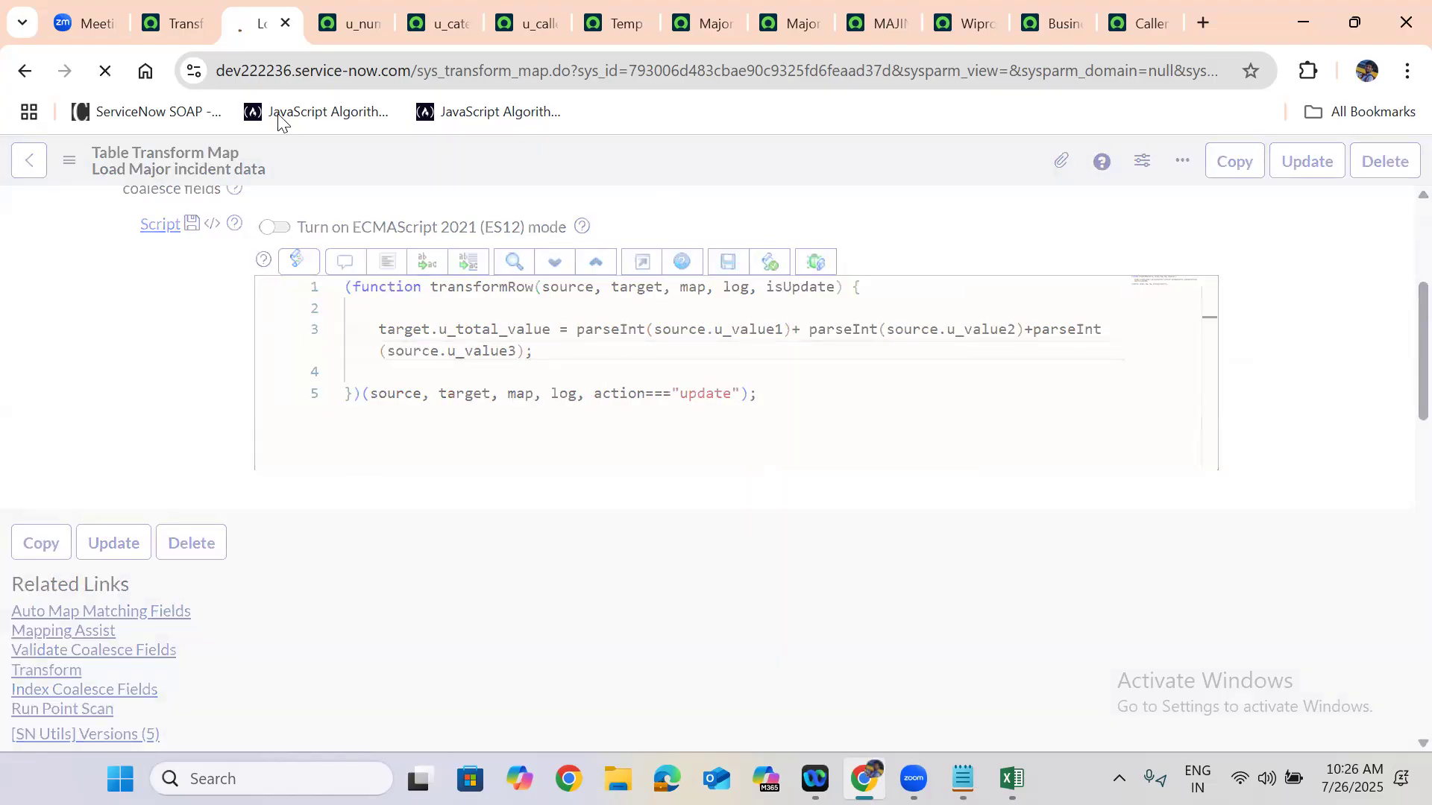
Load u_major_incident.xlsx, transform it, and view ISET0011129's history (1 inserted, 10 ignored)
left_click(179, 6)
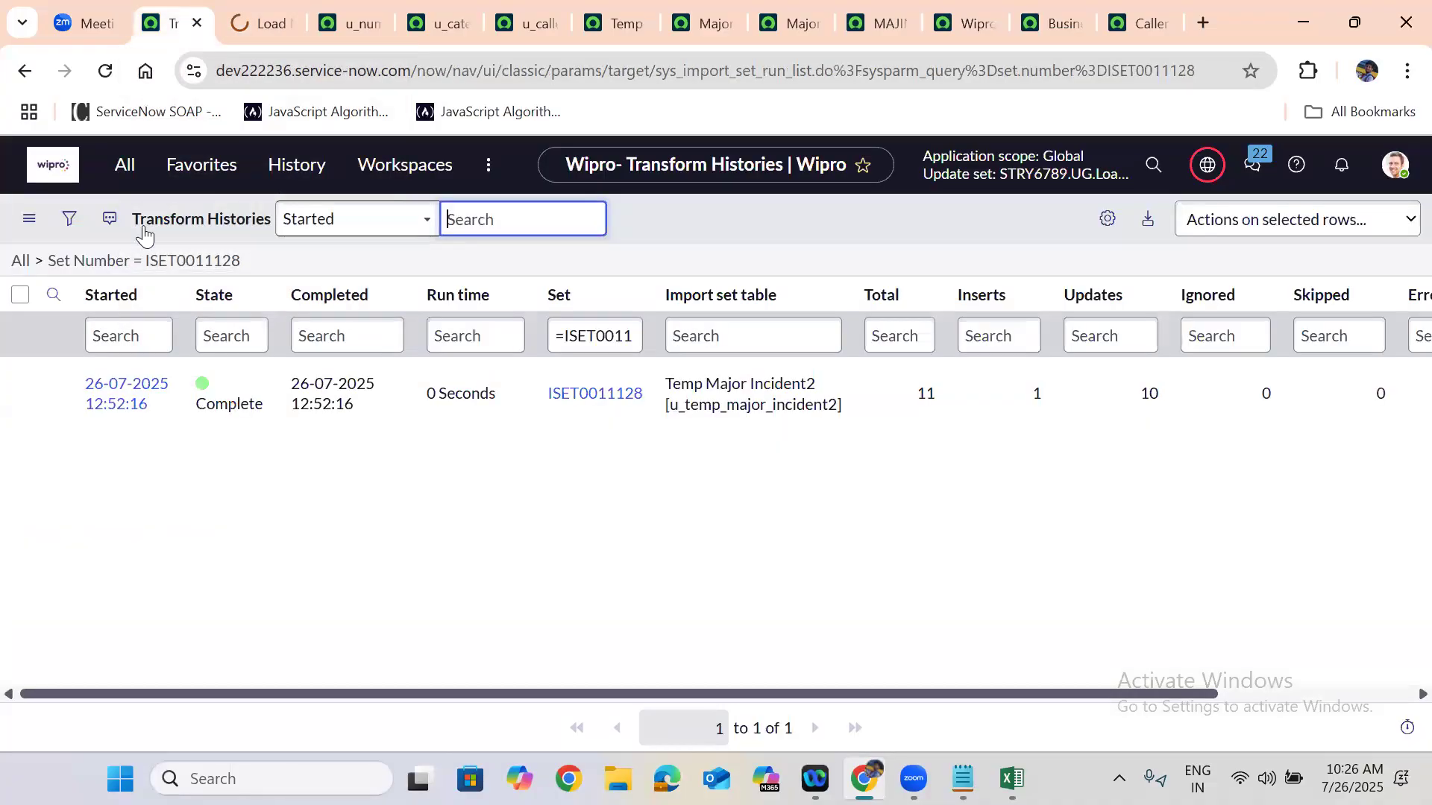
left_click(125, 168)
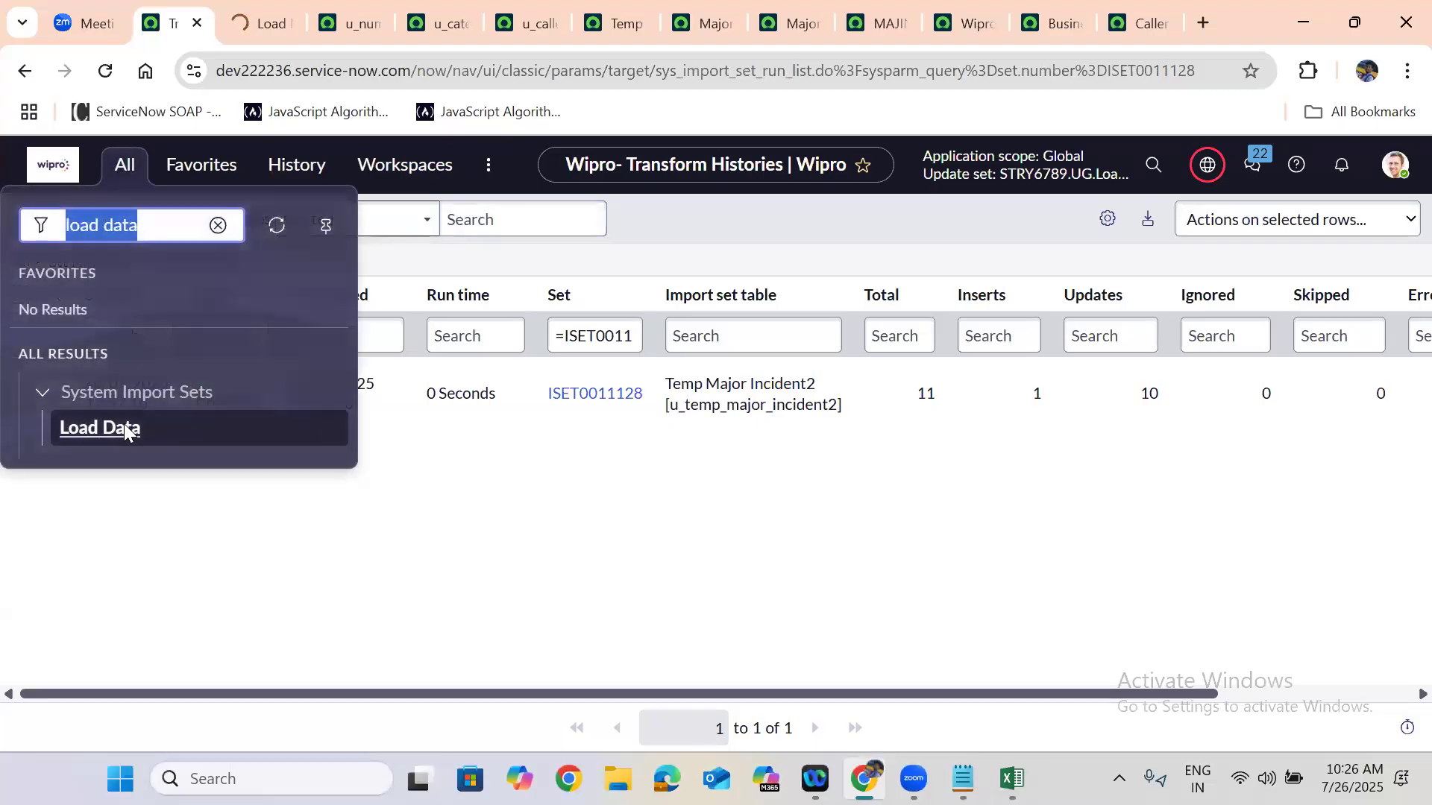
left_click(124, 427)
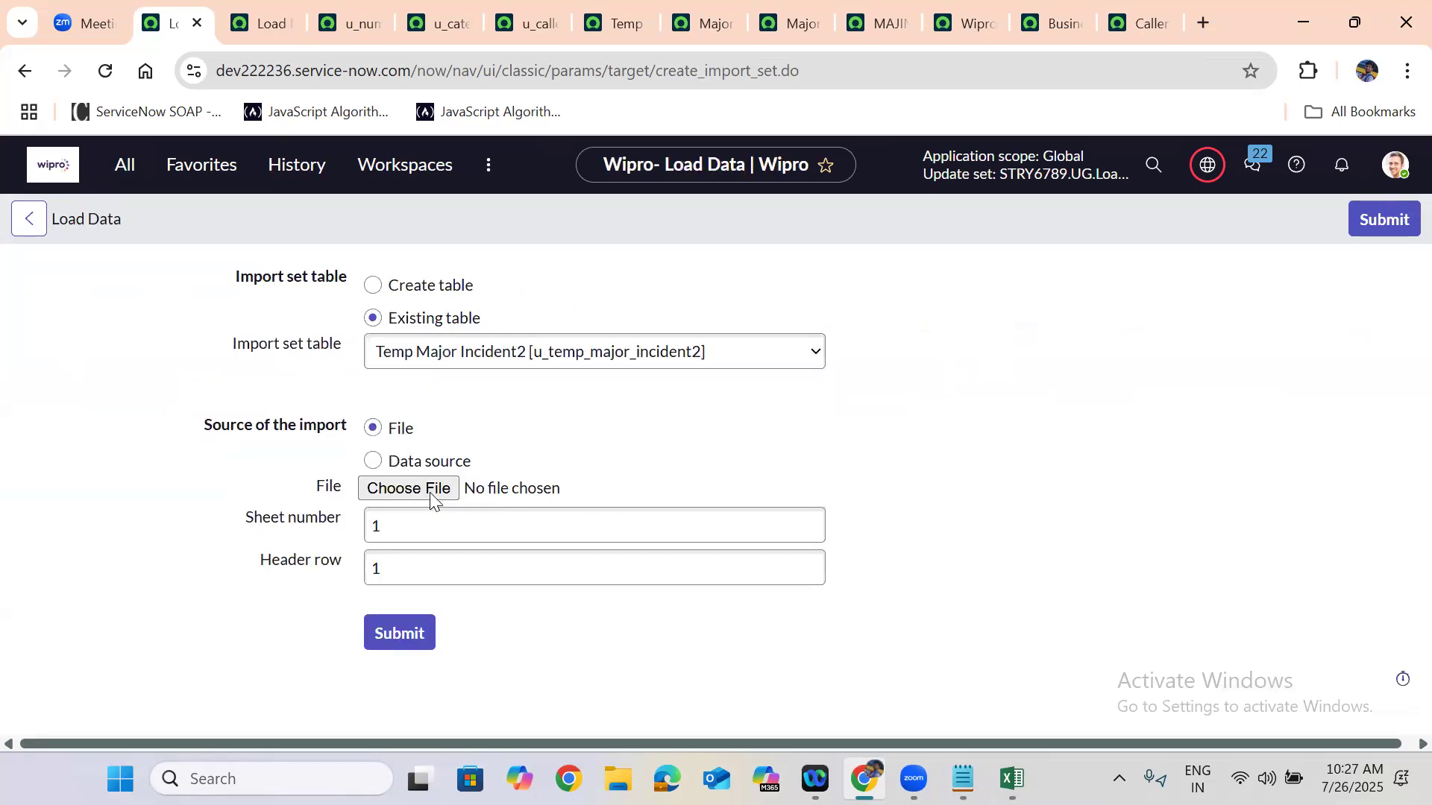
left_click(409, 490)
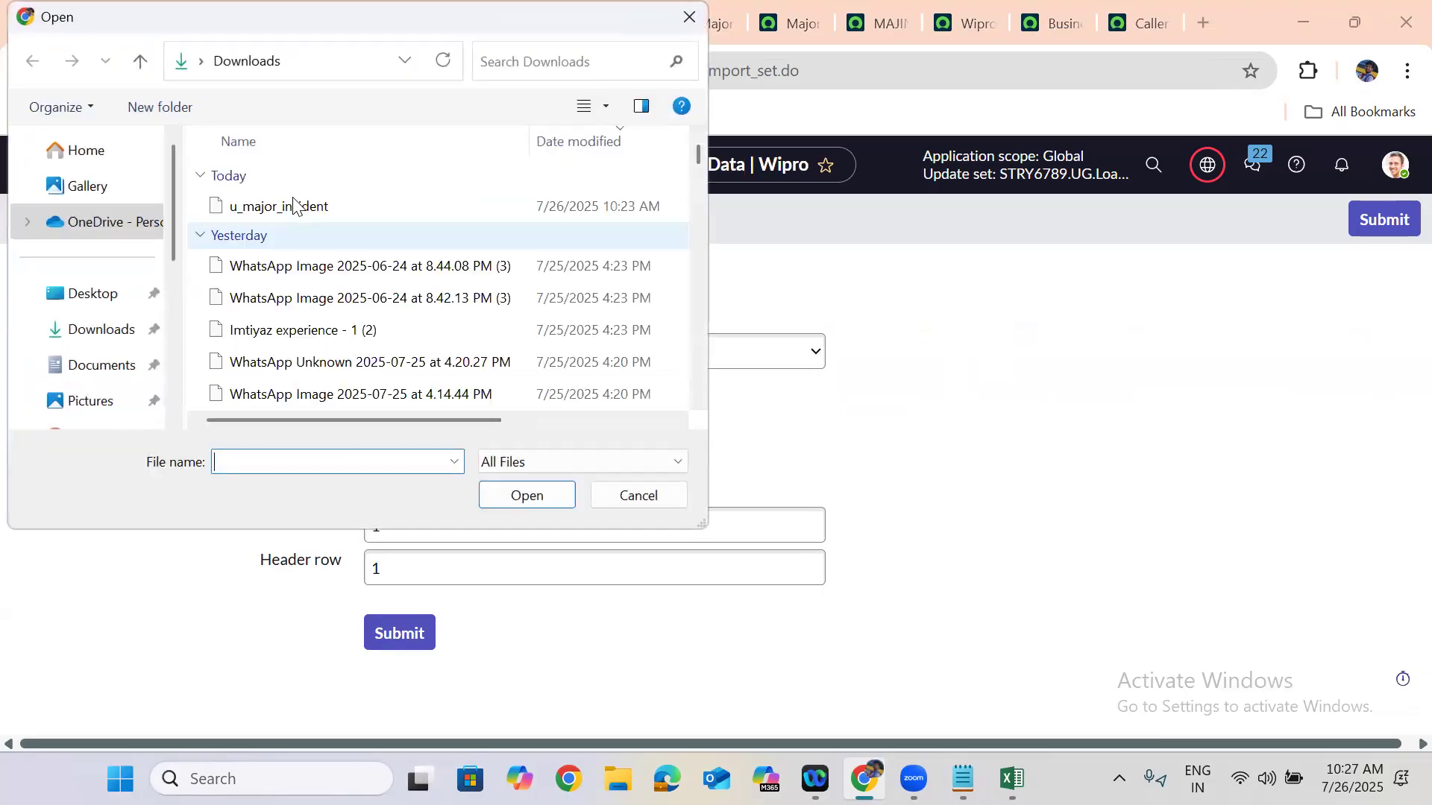
left_click(293, 205)
left_click(526, 499)
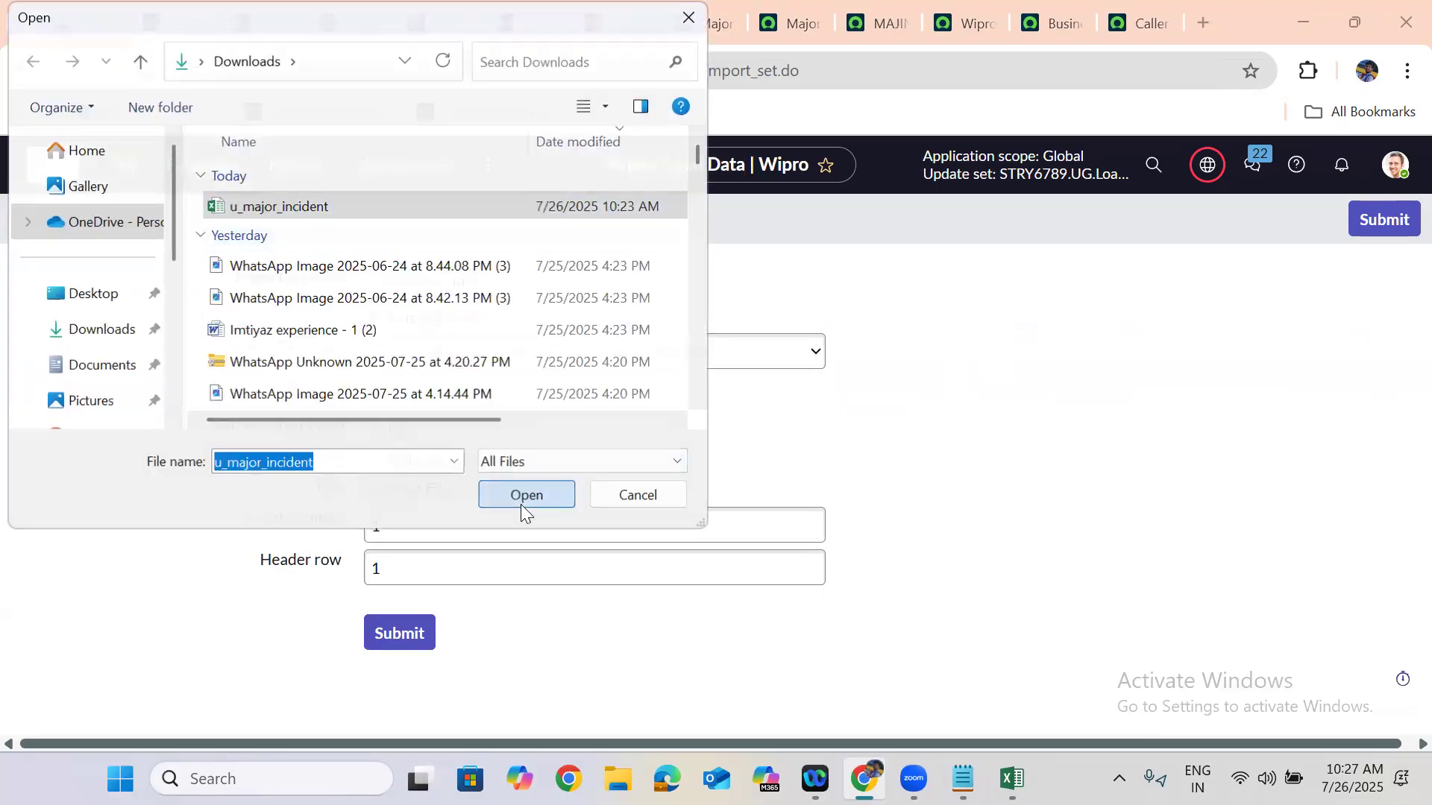
left_click(386, 635)
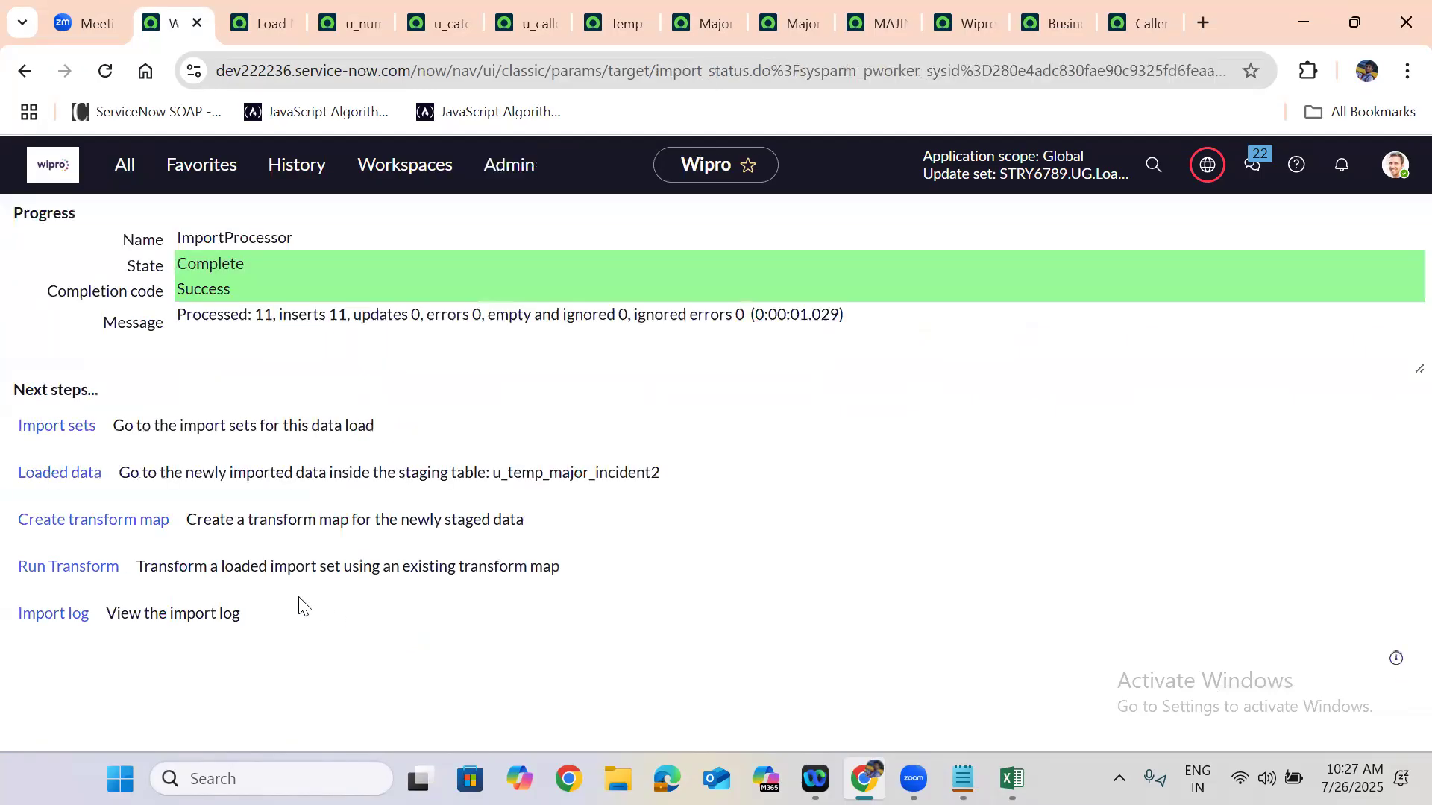
left_click(69, 571)
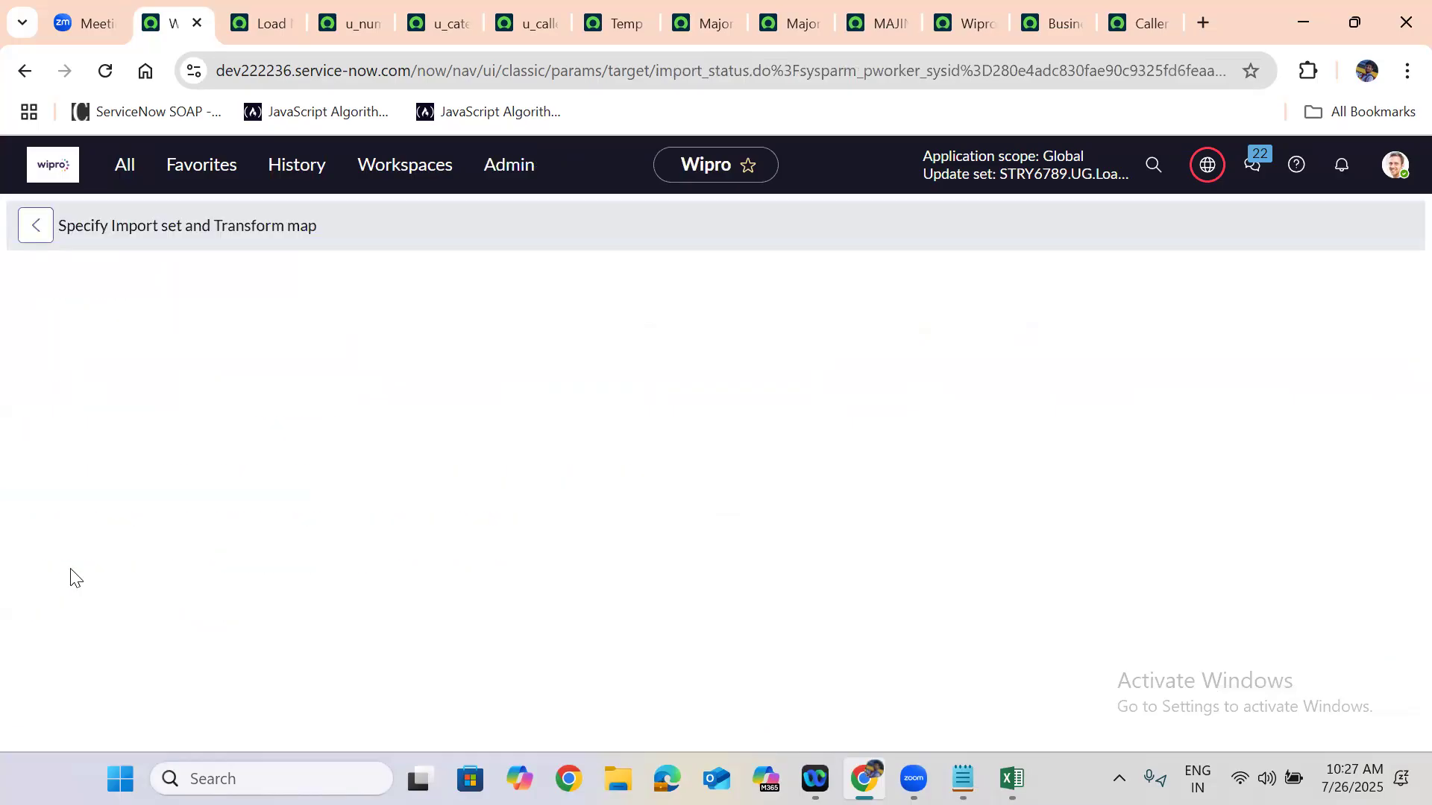
left_click(90, 627)
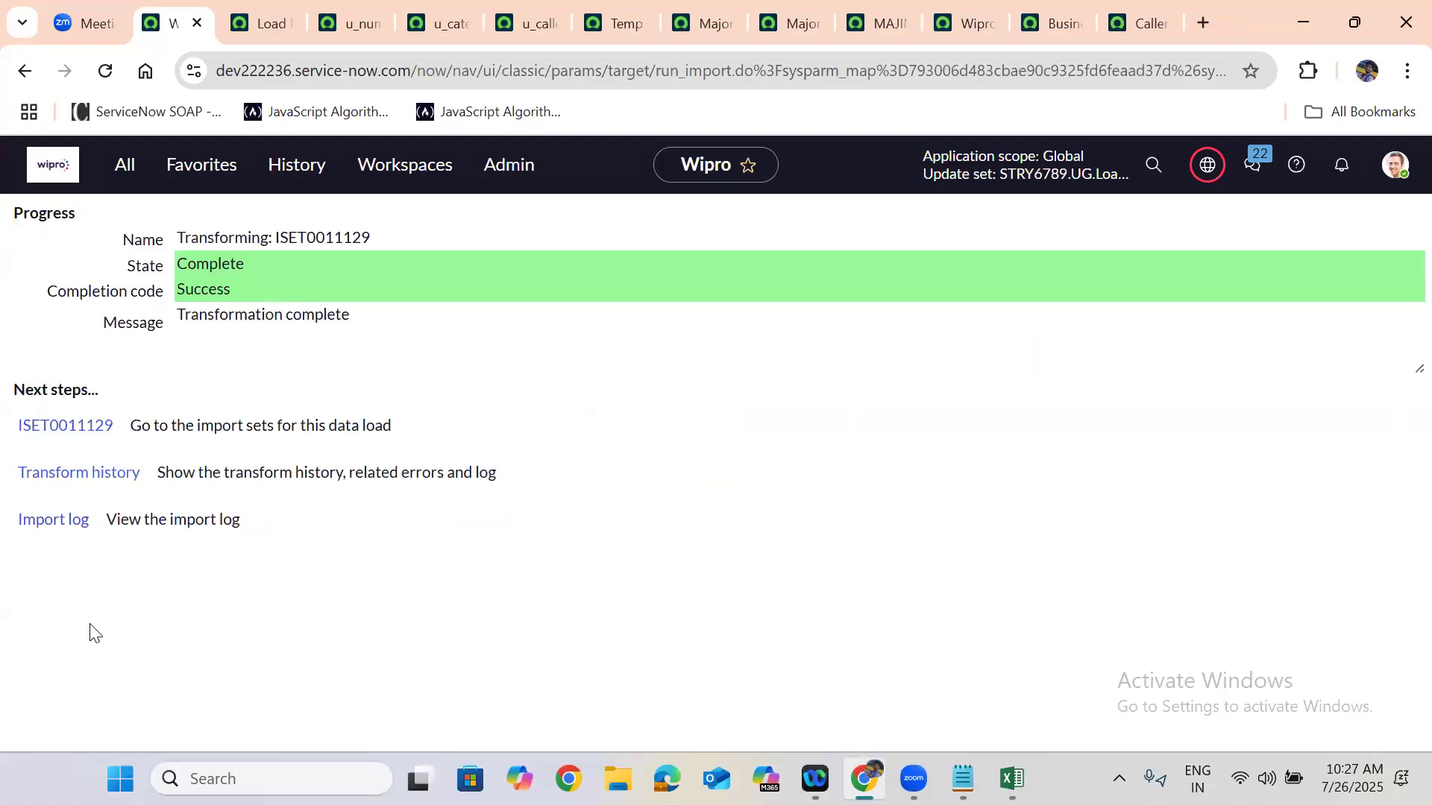
left_click(78, 473)
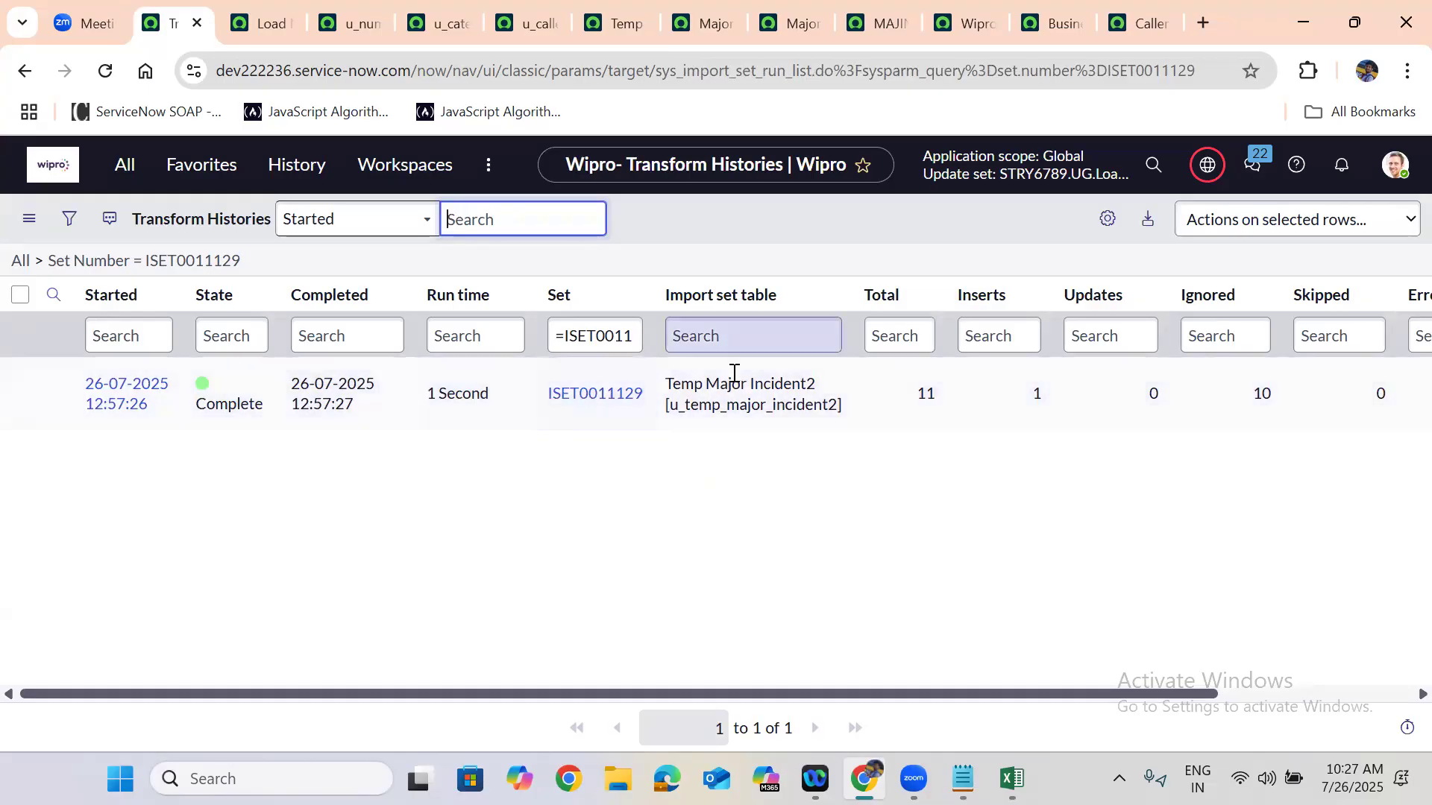
Show all Major Incidents and add the Total value column to the list
left_click(864, 40)
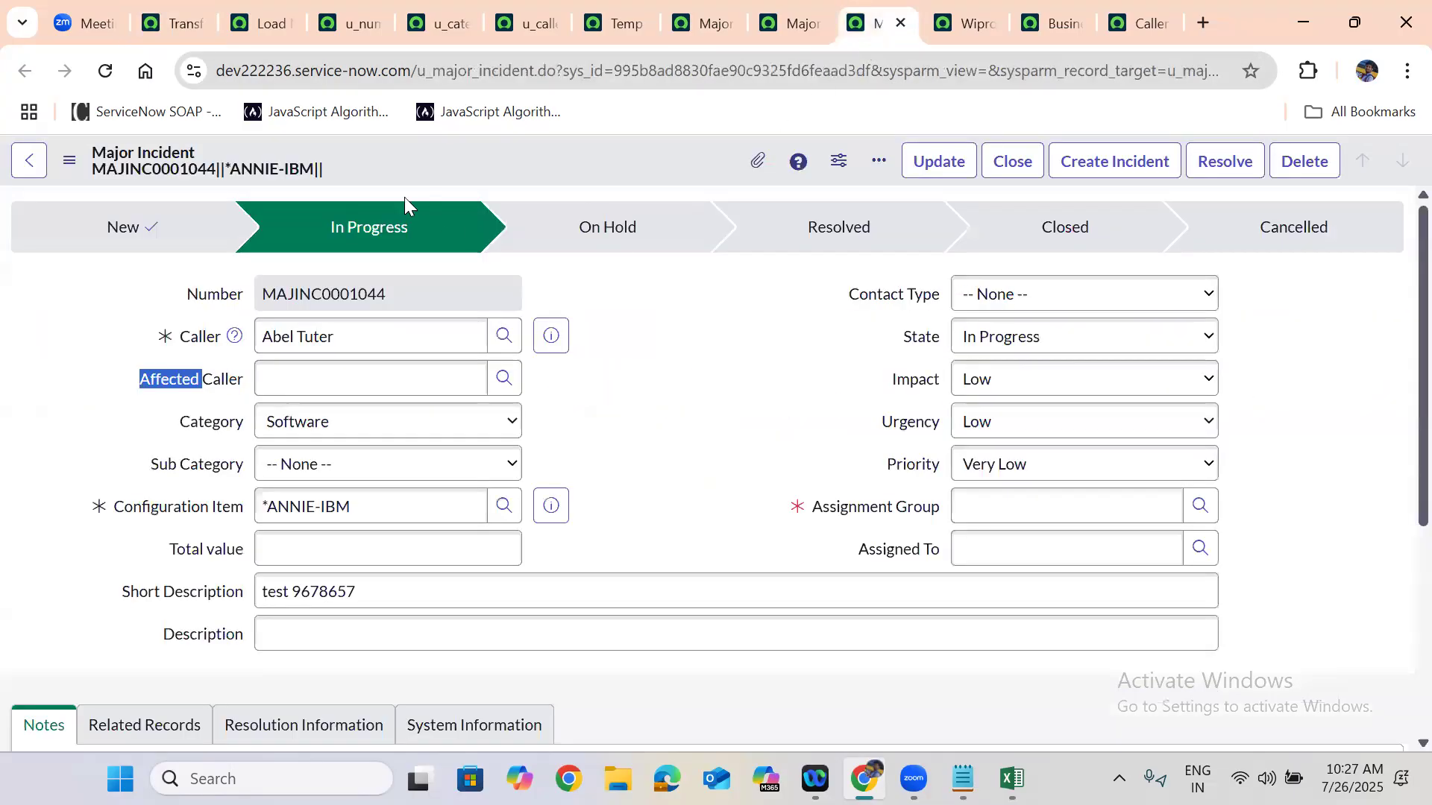
left_click(796, 22)
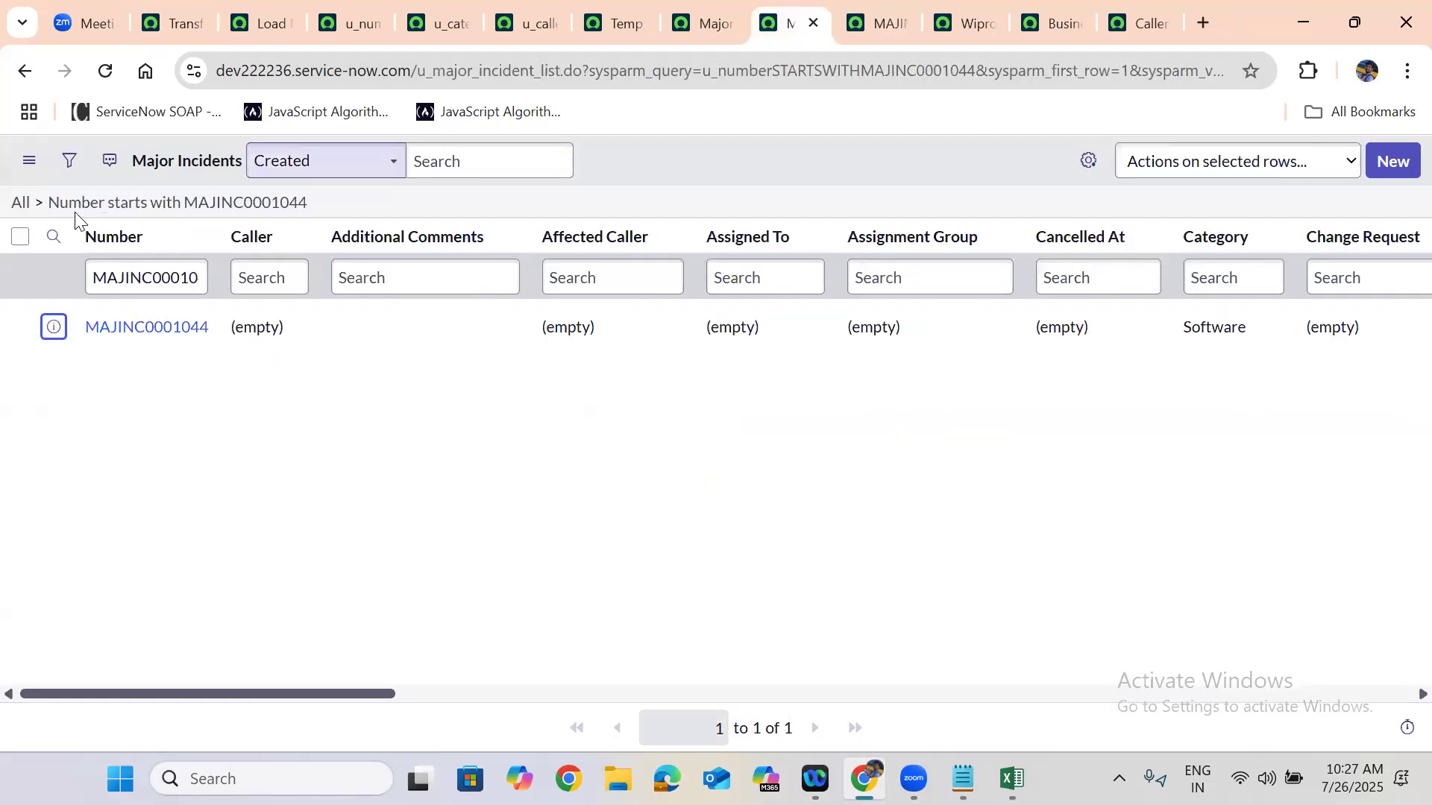
left_click(20, 203)
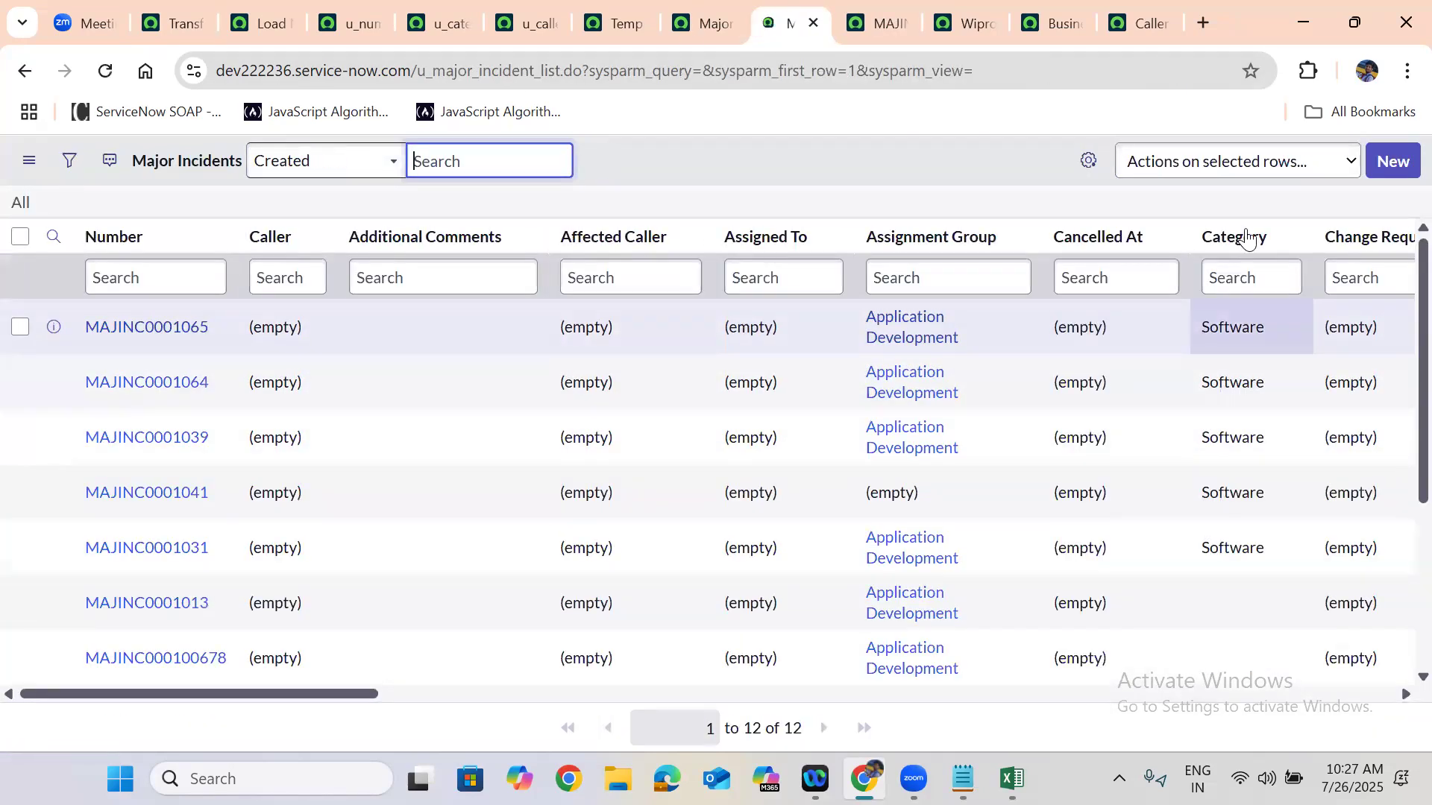
left_click(1088, 160)
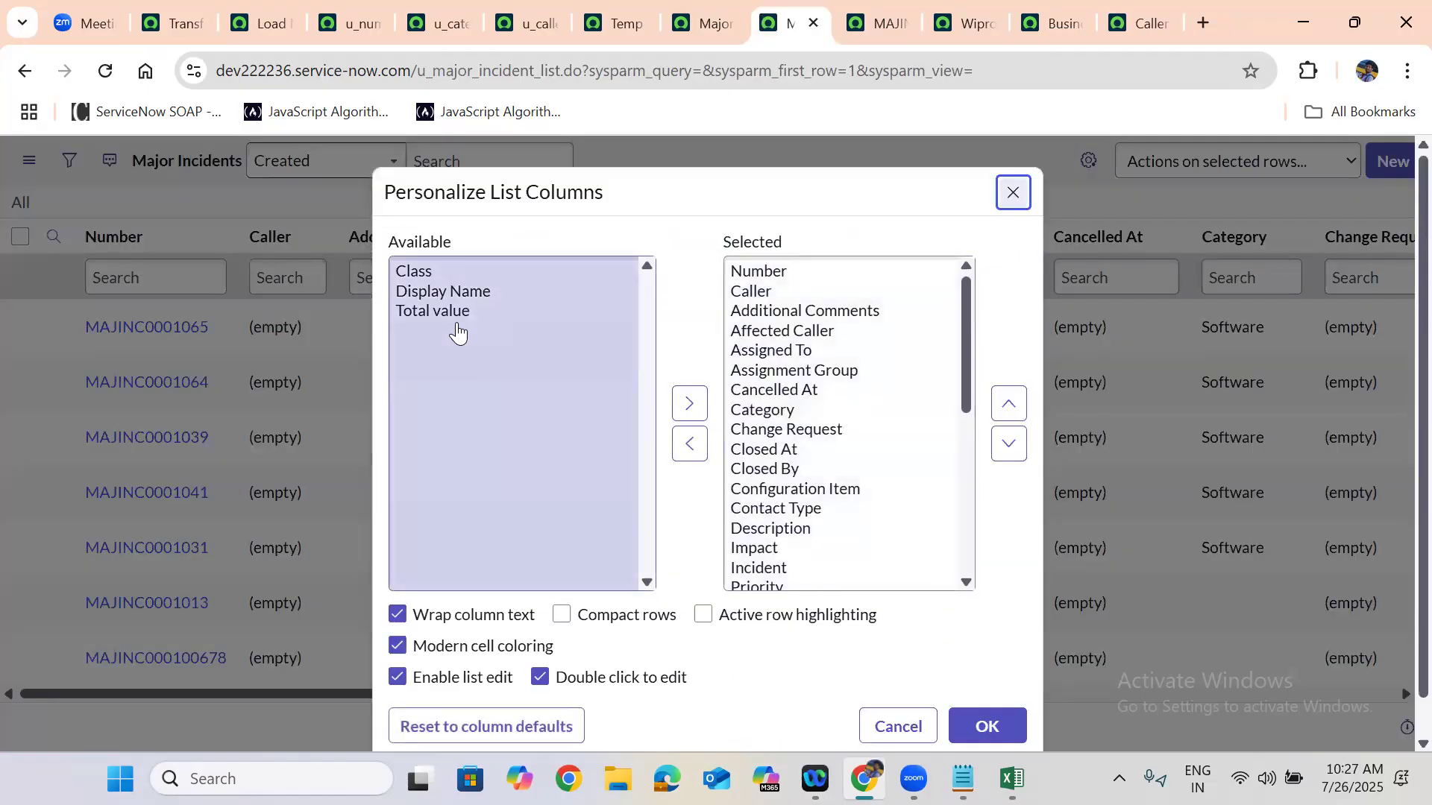
double_click(449, 316)
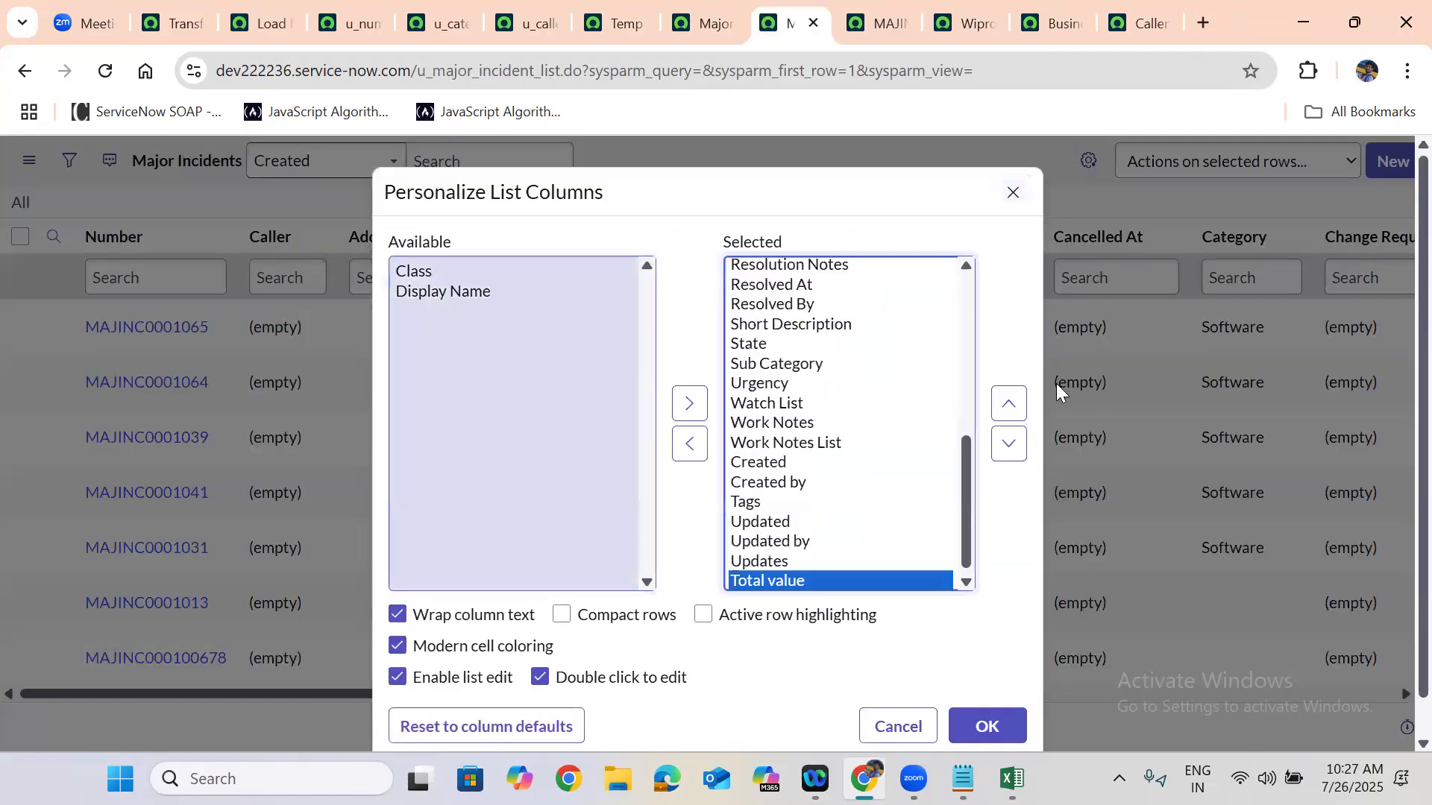
Move Total value up to follow Affected Caller and apply the column order
left_click(1006, 403)
left_click(1006, 404)
left_click(1006, 403)
left_click(1006, 404)
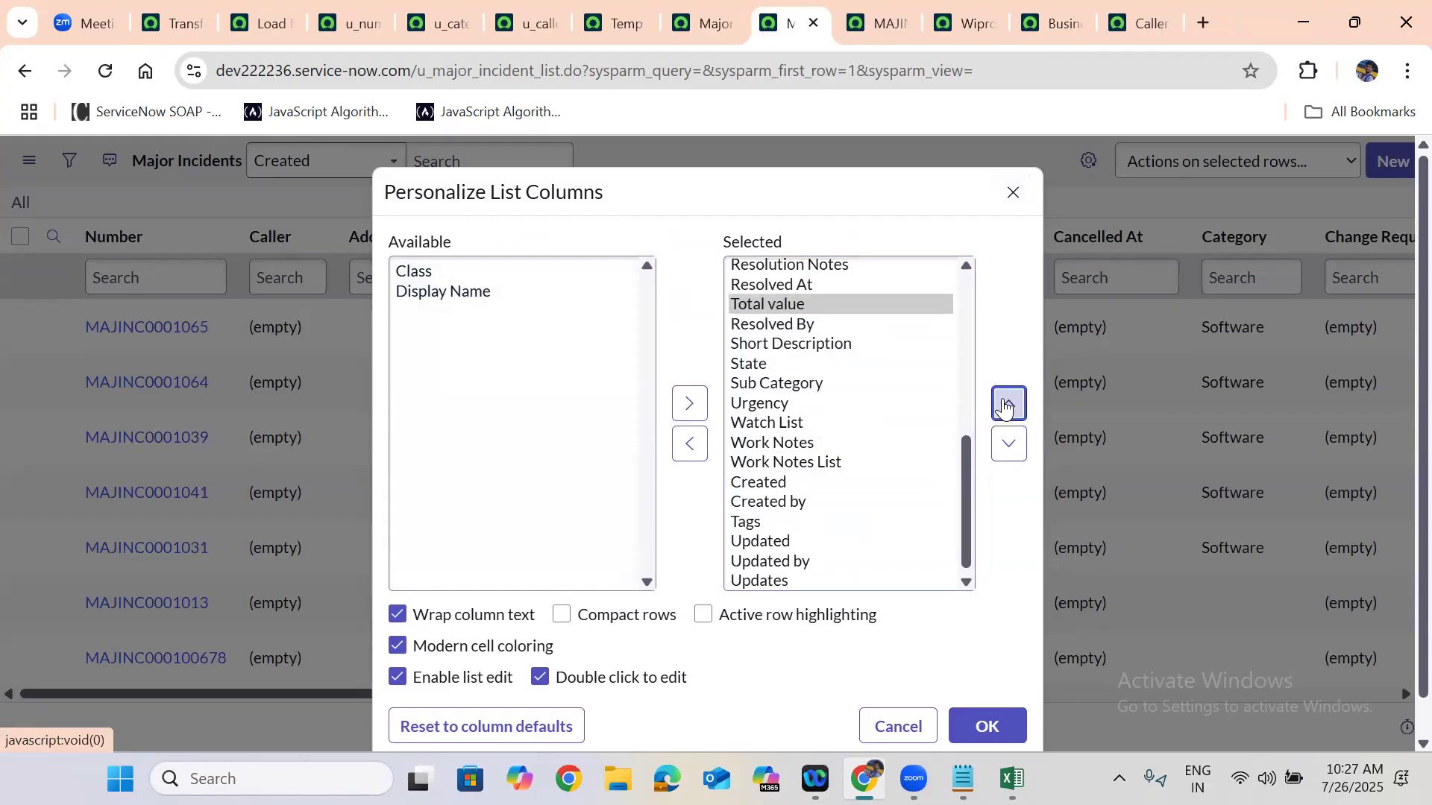
left_click(1006, 404)
scroll(962, 297, "up", 10)
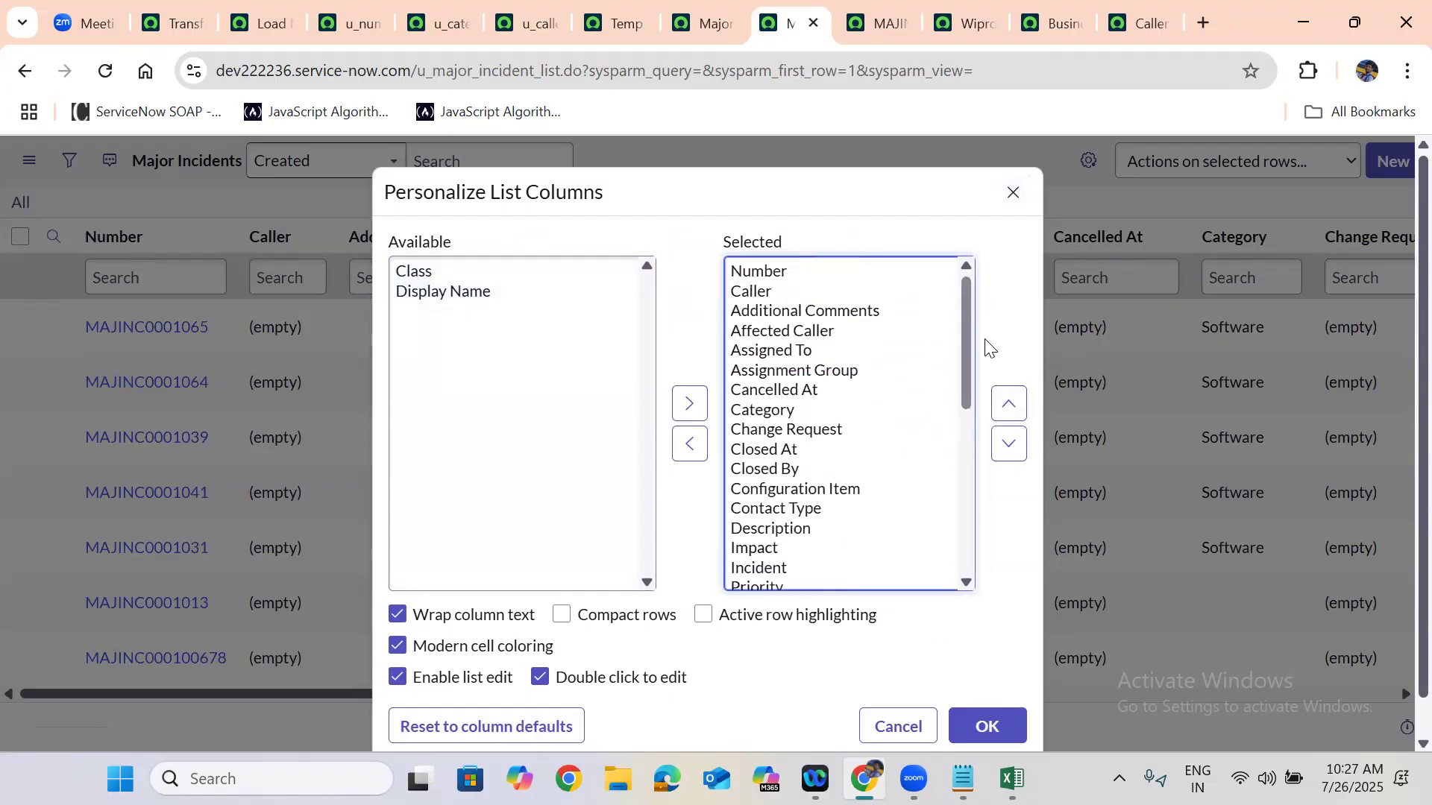
left_click(1007, 400)
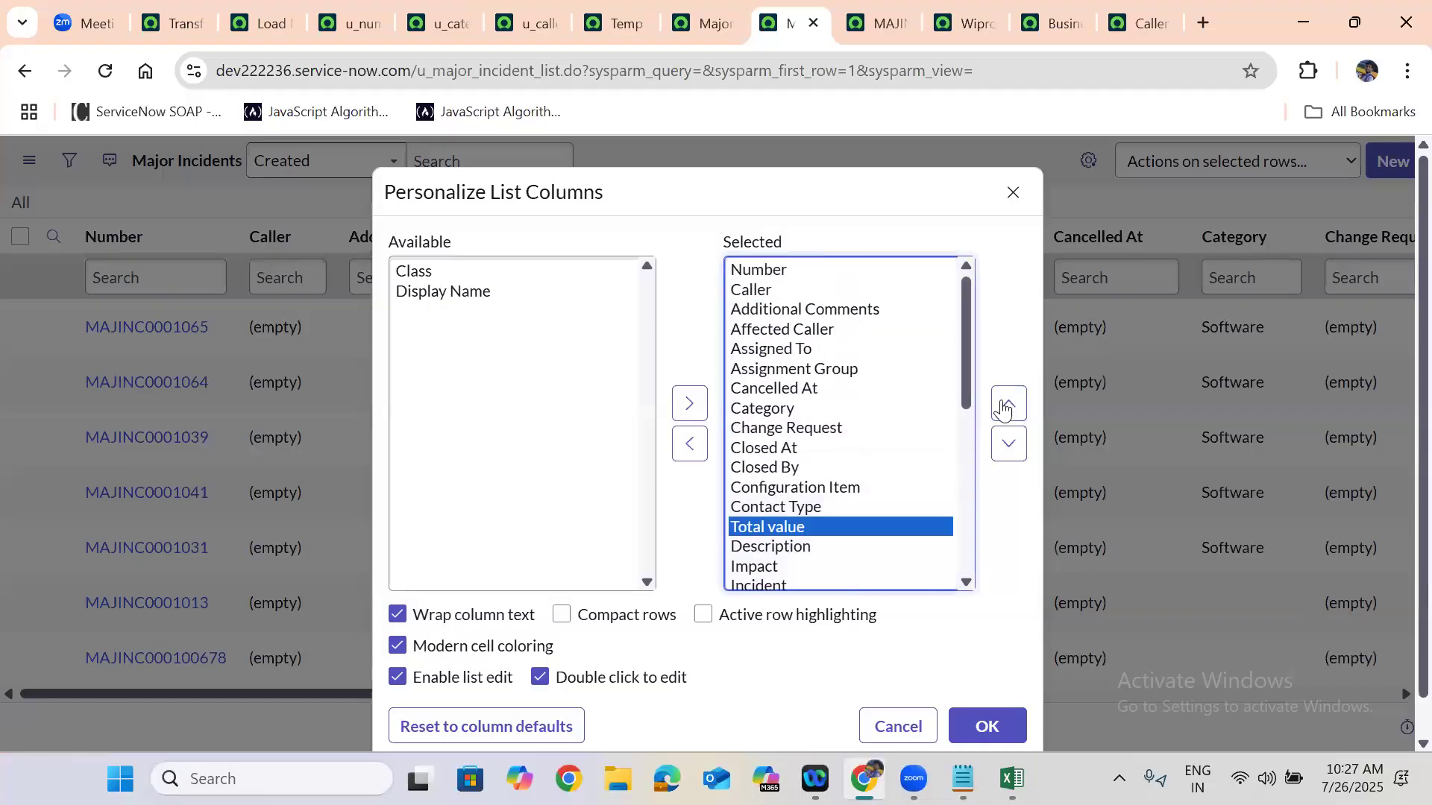
left_click(1004, 405)
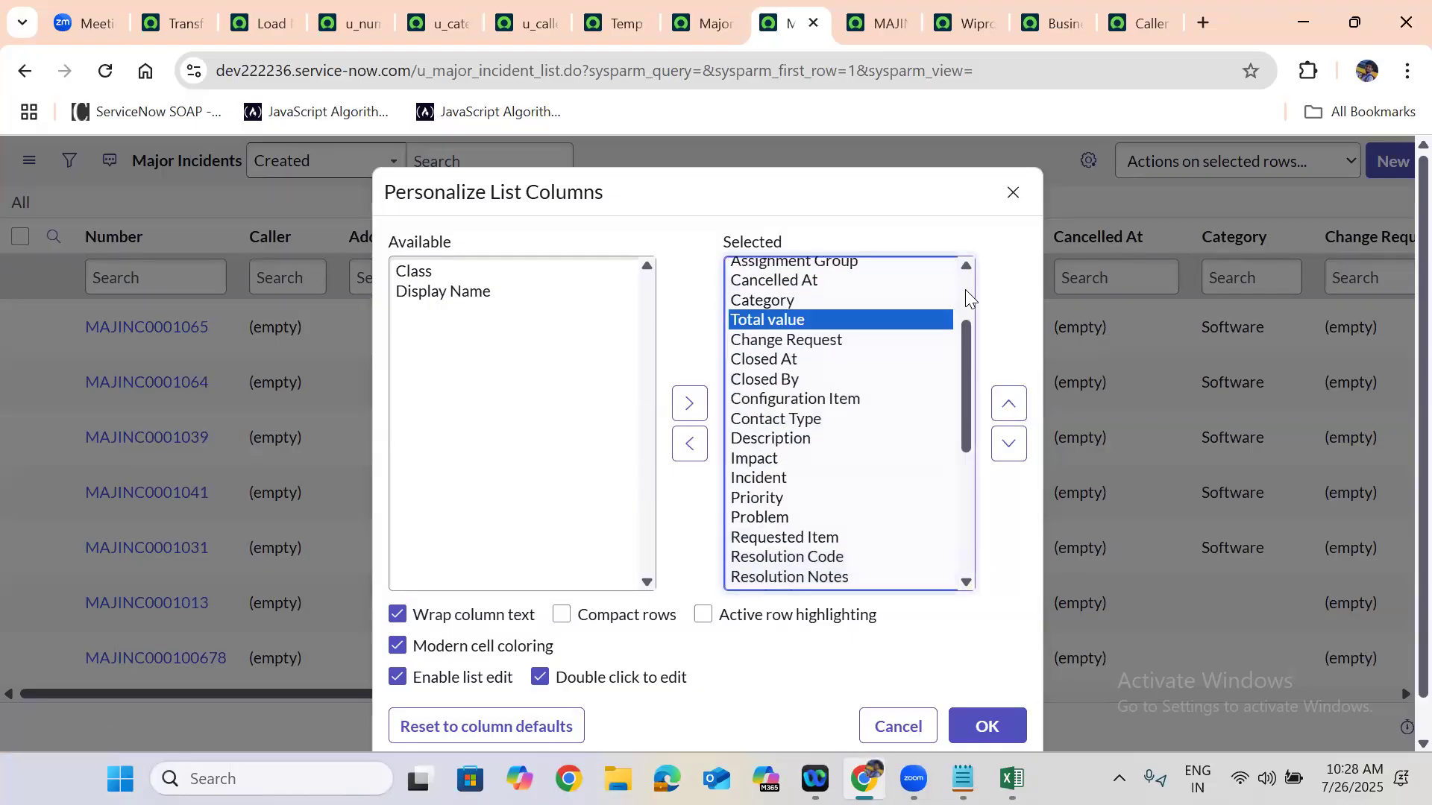
scroll(965, 289, "up", 2)
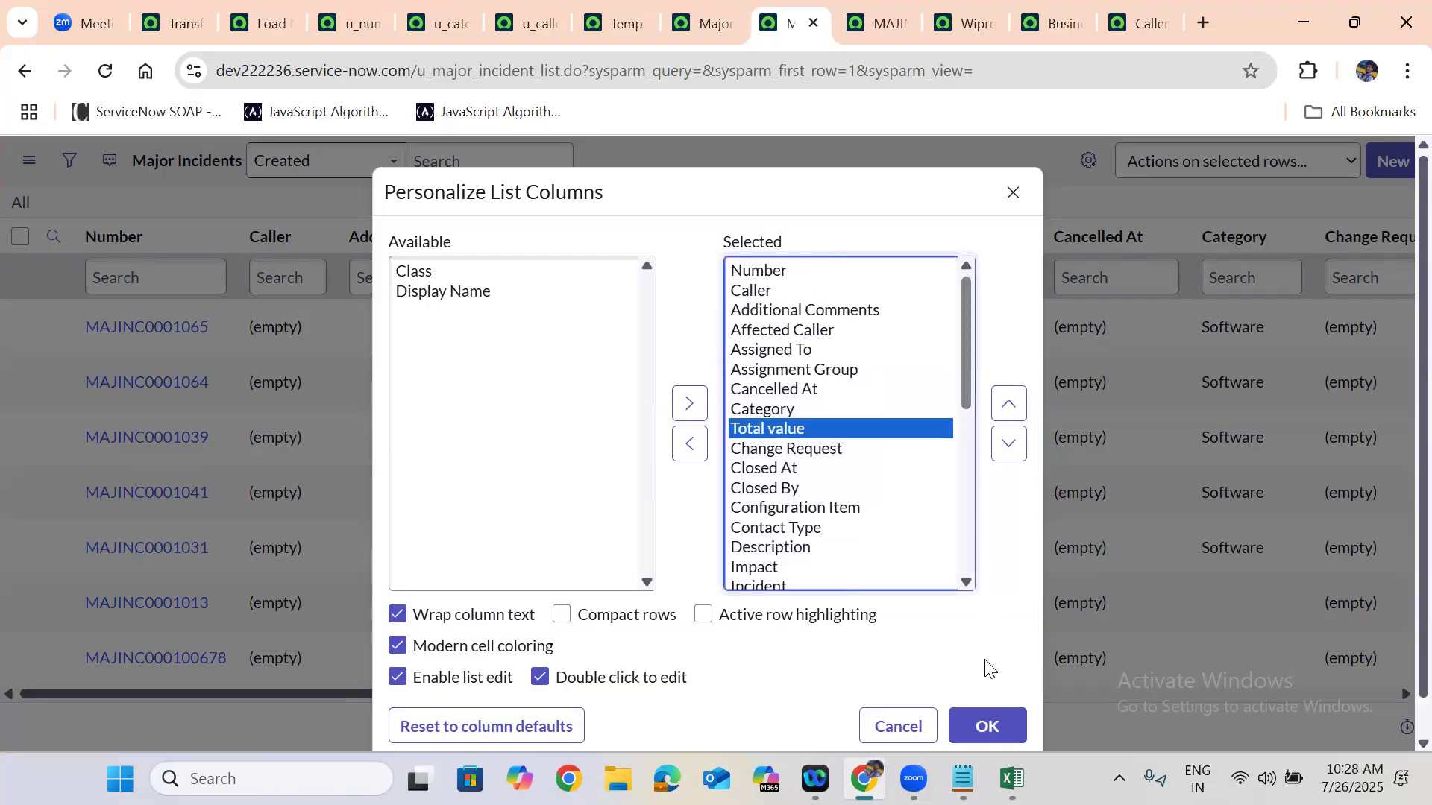
left_click(1008, 404)
scroll(972, 306, "up", 5)
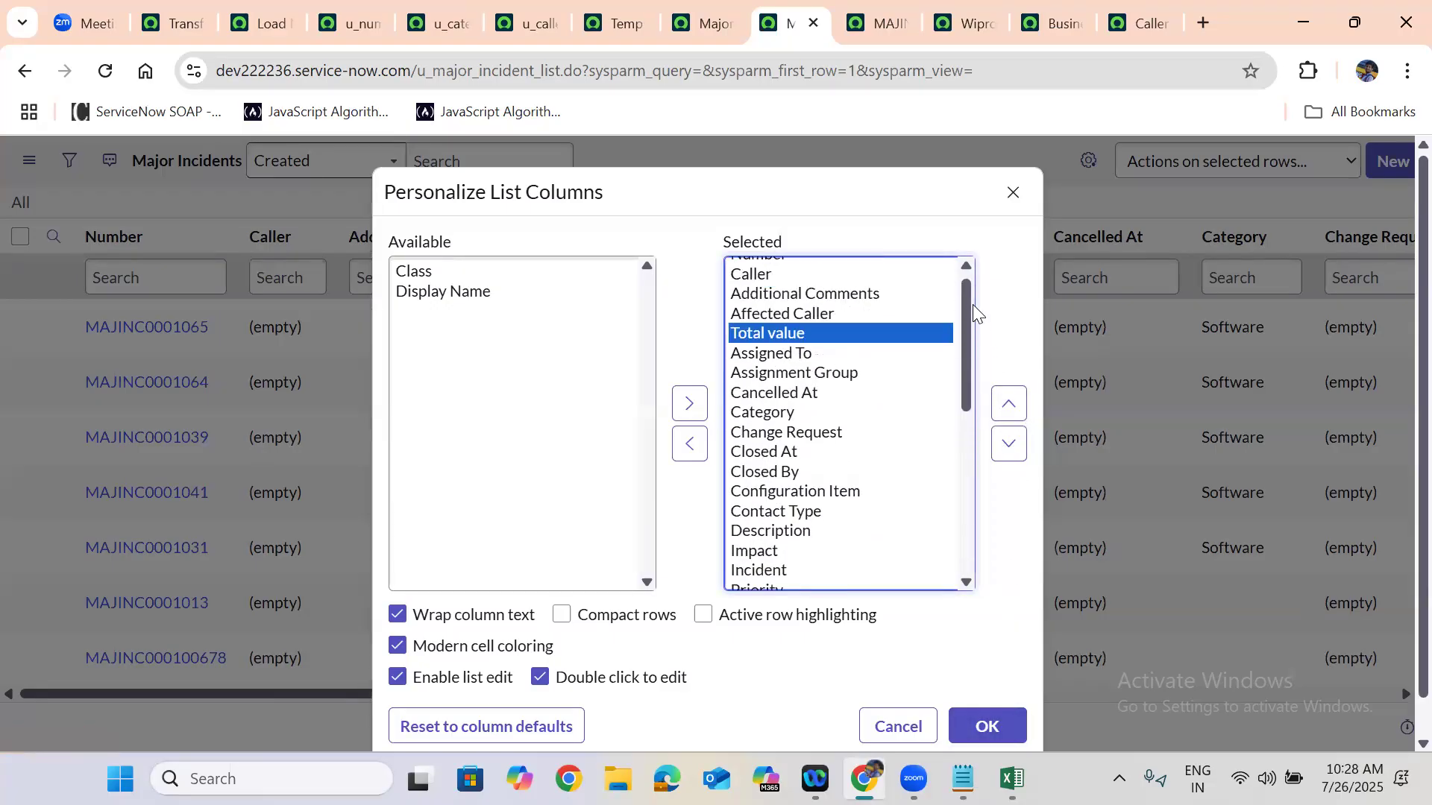
left_click(975, 728)
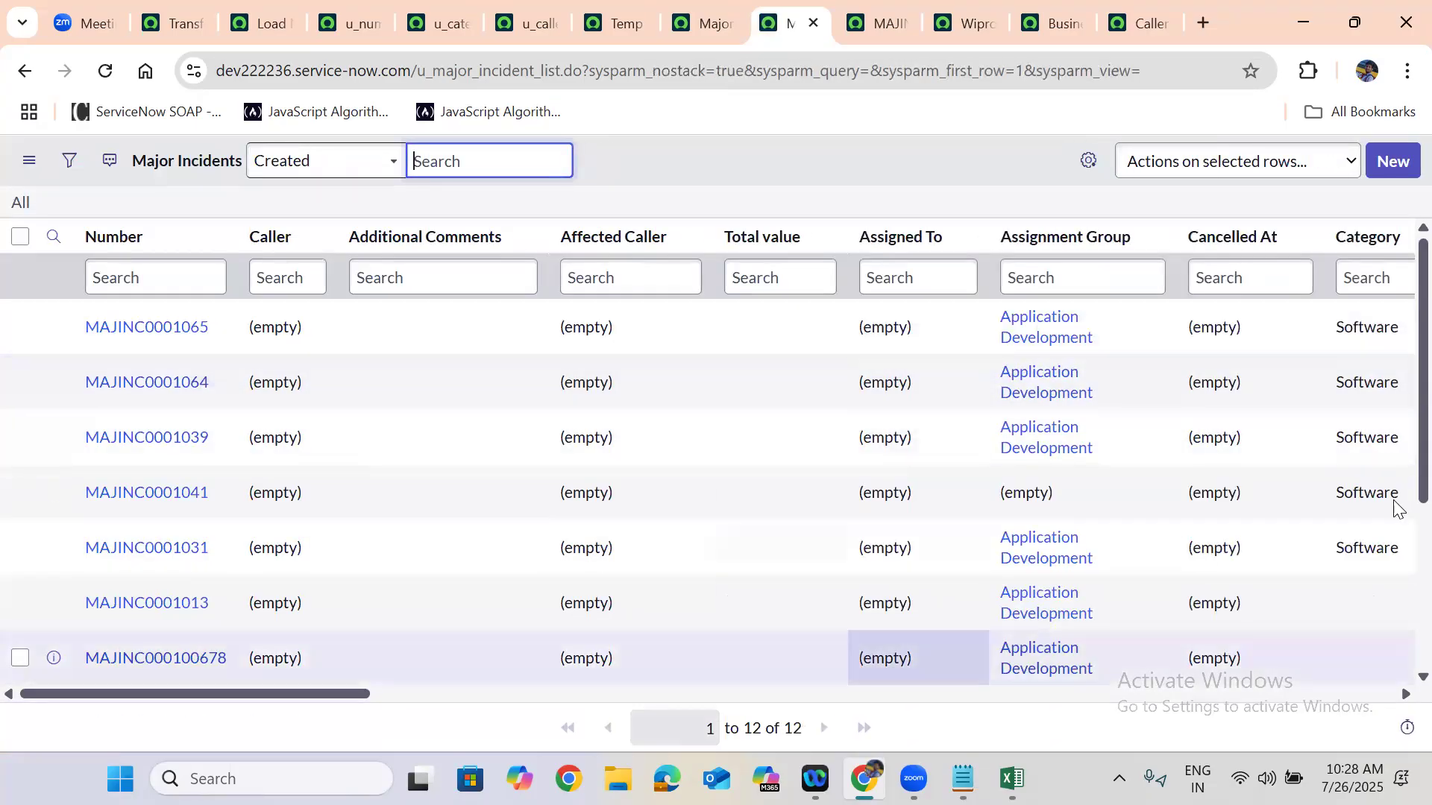
scroll(1398, 395, "down", 4)
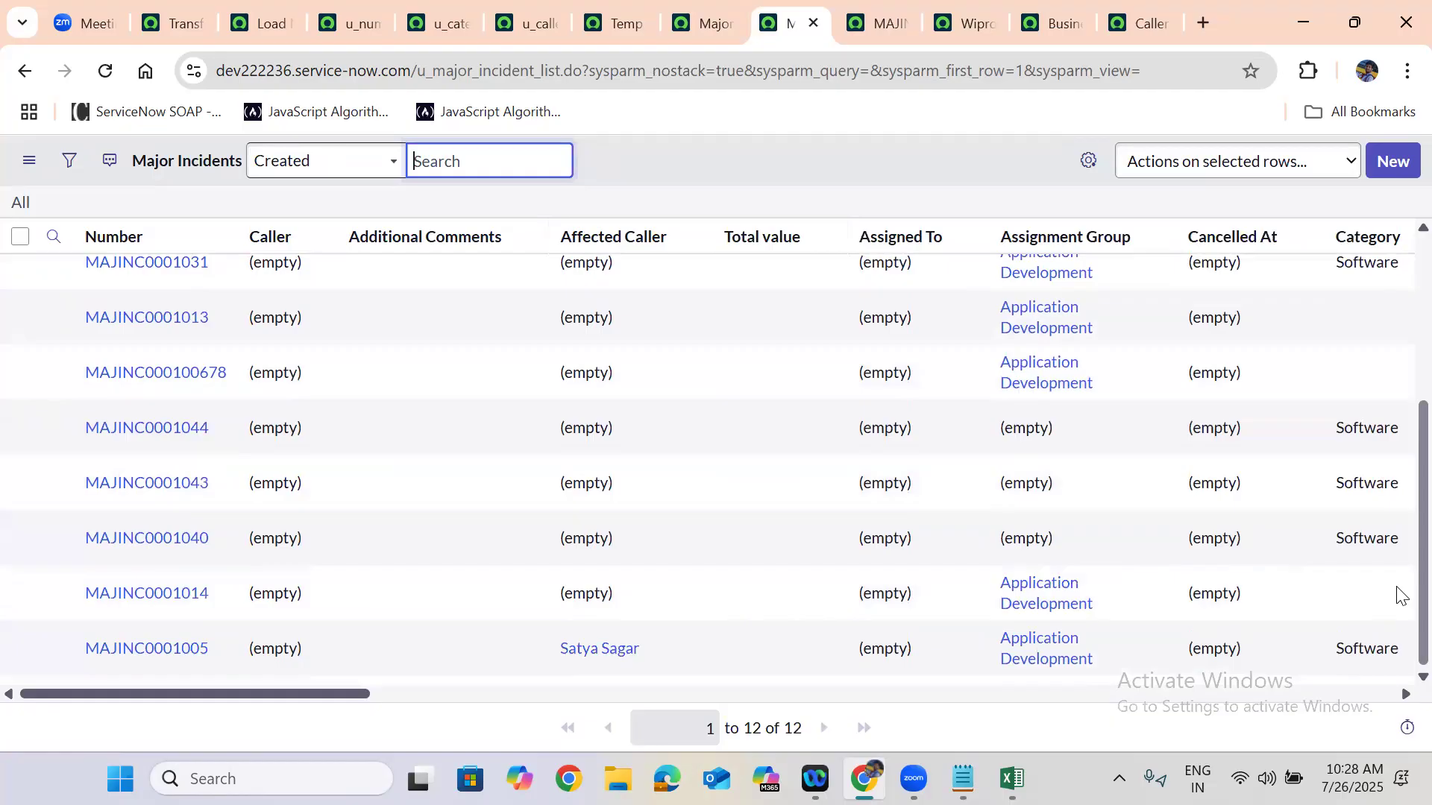
scroll(1397, 350, "up", 5)
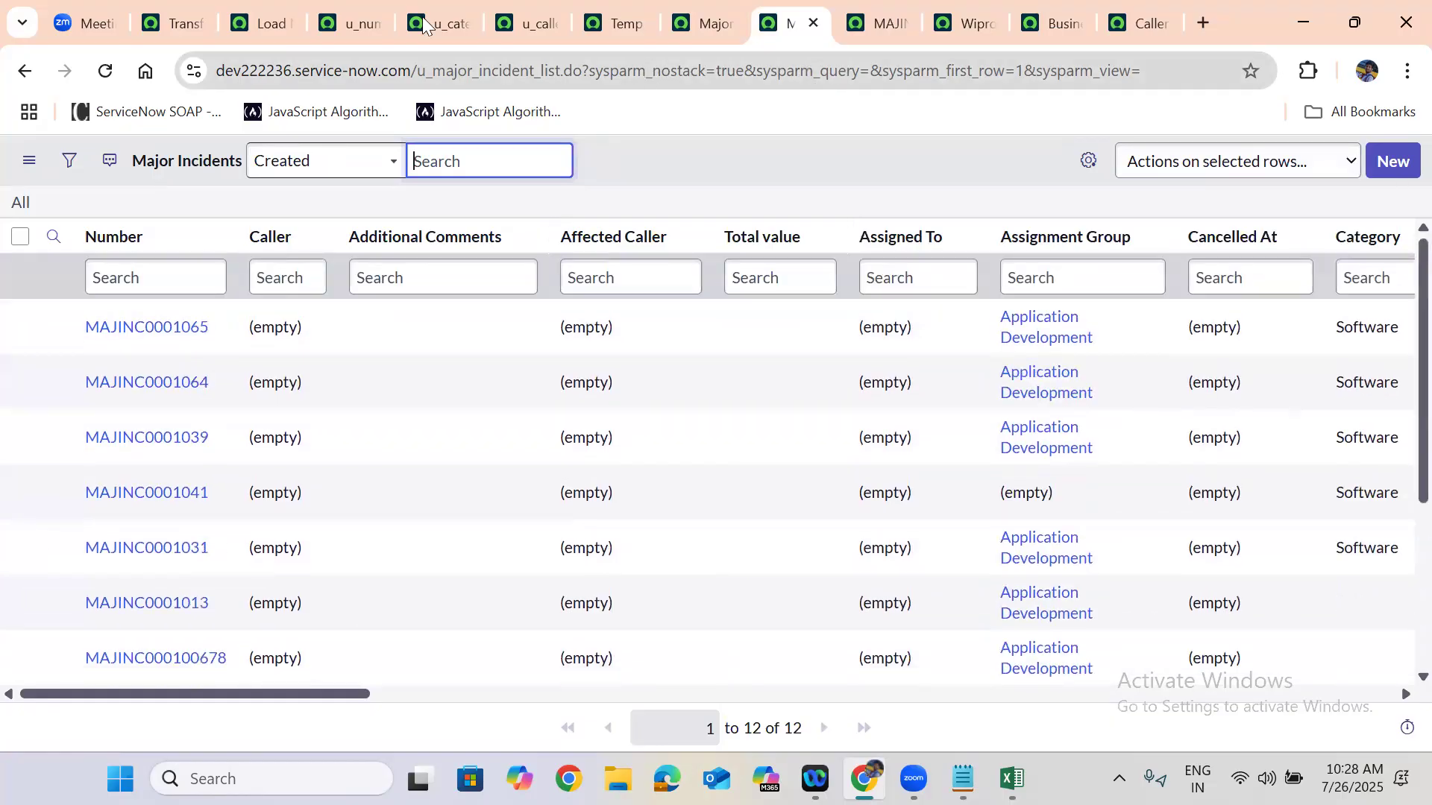
Return to the Load Major incident data map and accept the coalesce-field index prompts
left_click(268, 10)
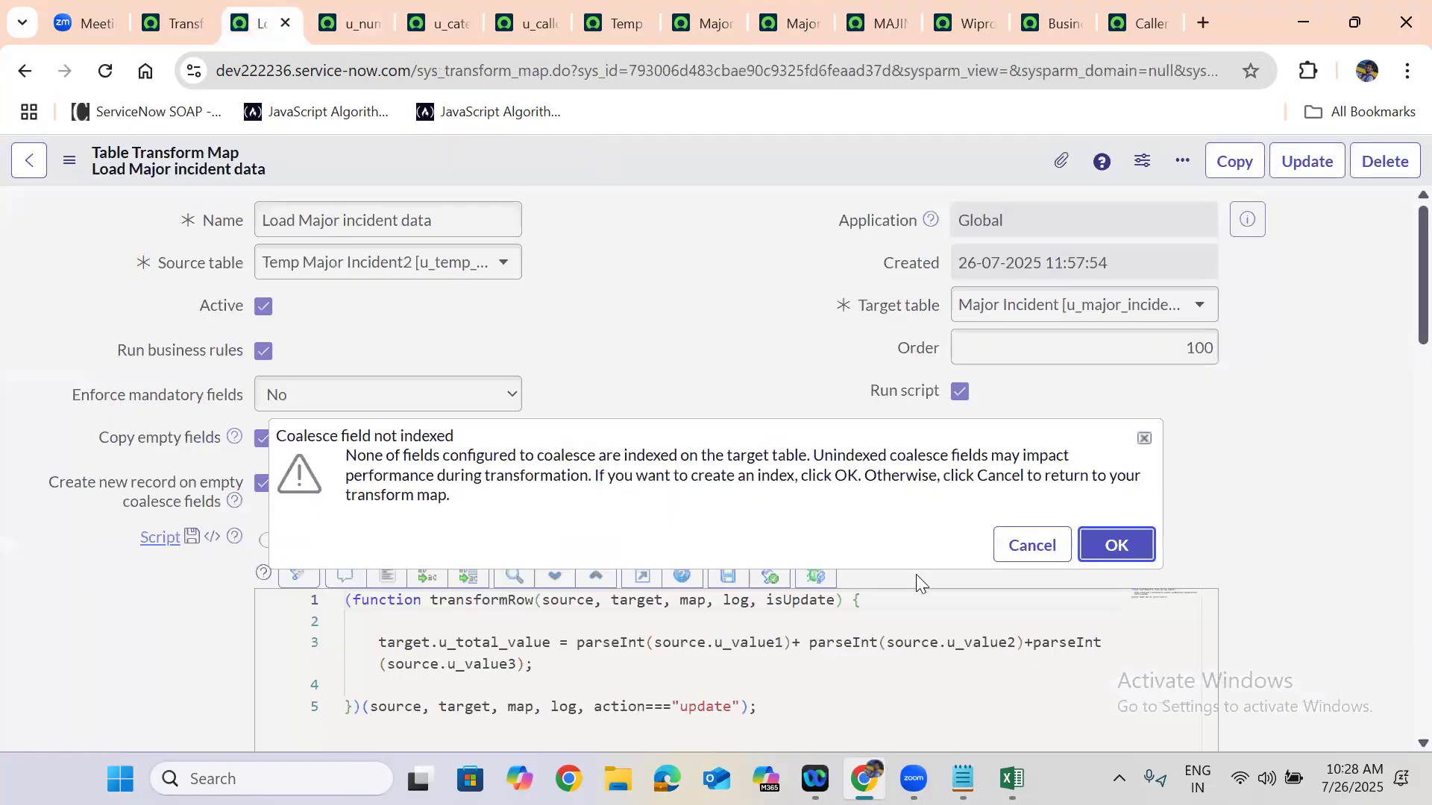
left_click(1140, 545)
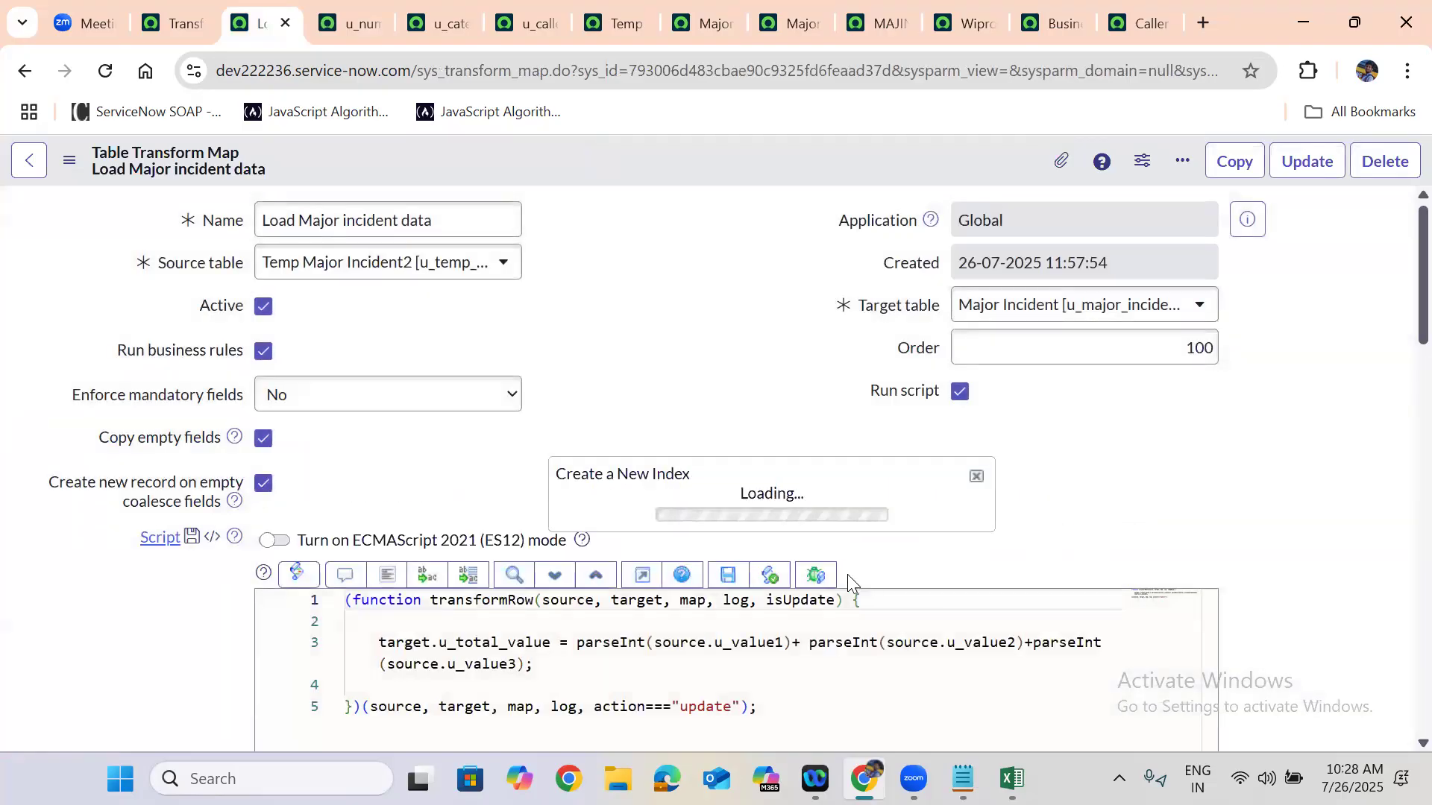
left_click(923, 346)
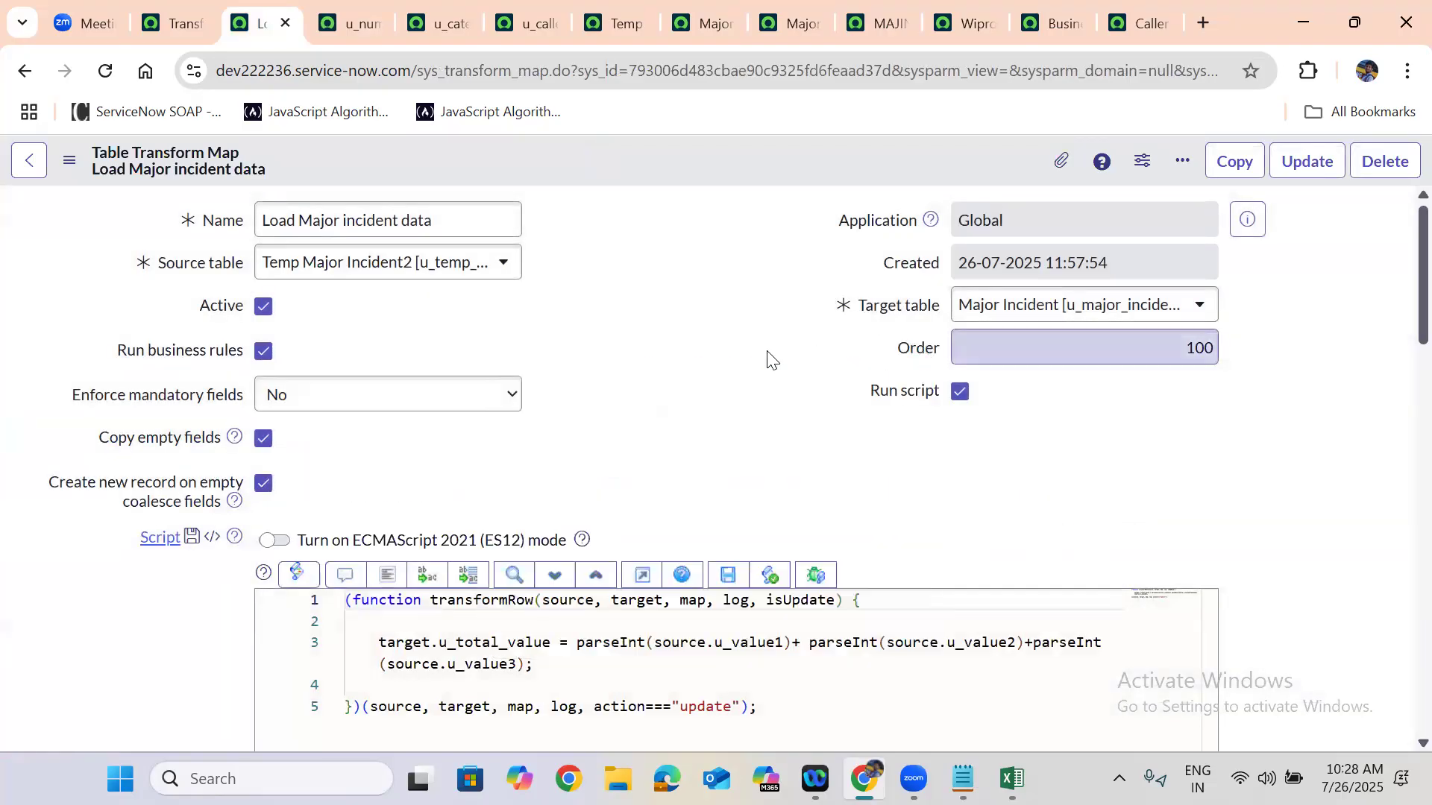
left_click(690, 440)
scroll(687, 437, "down", 2)
Rewrite line 3 so the parseInt sum is followed by = target.u_total_value;
left_click_drag(376, 510, 568, 508)
key("ctrl+c")
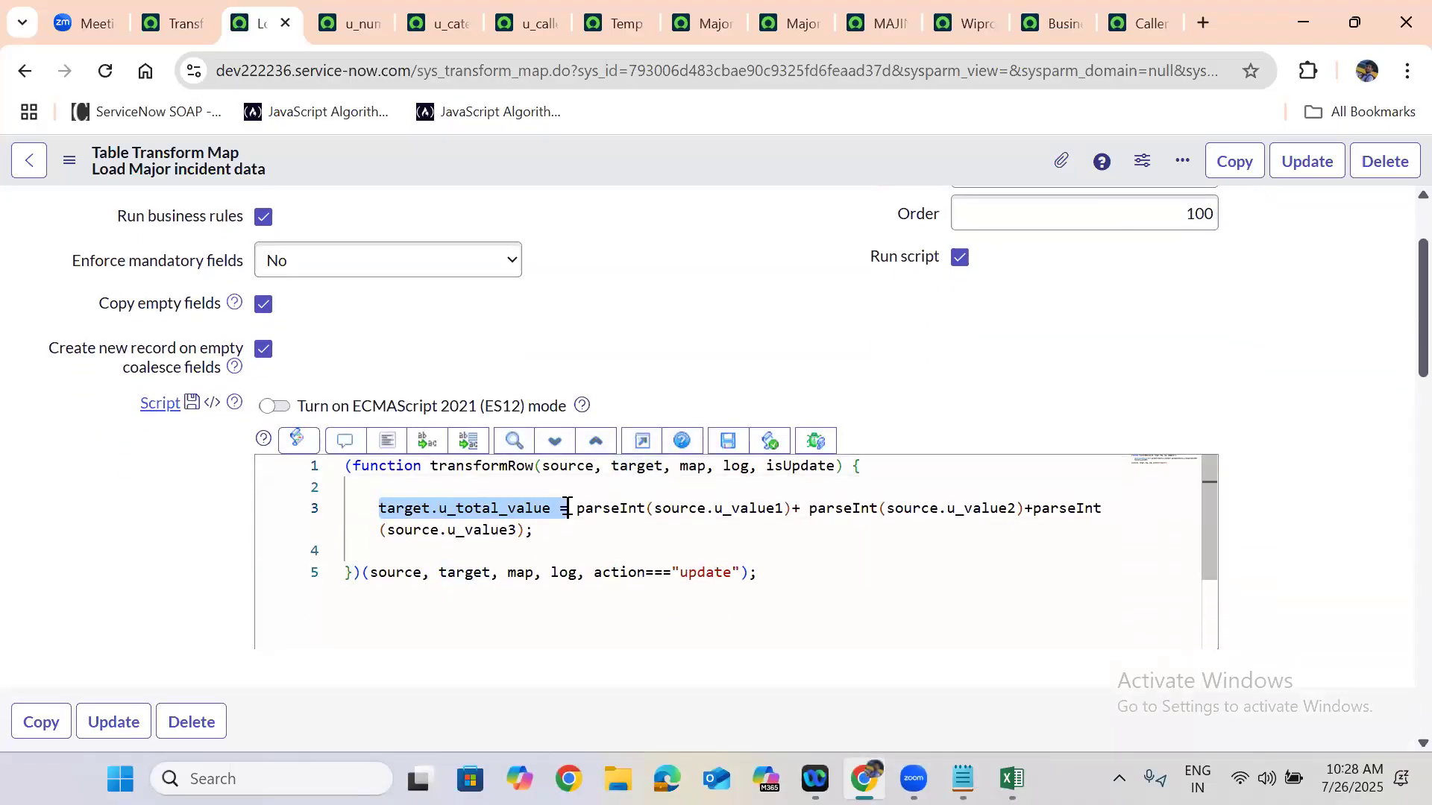
key("BackSpace")
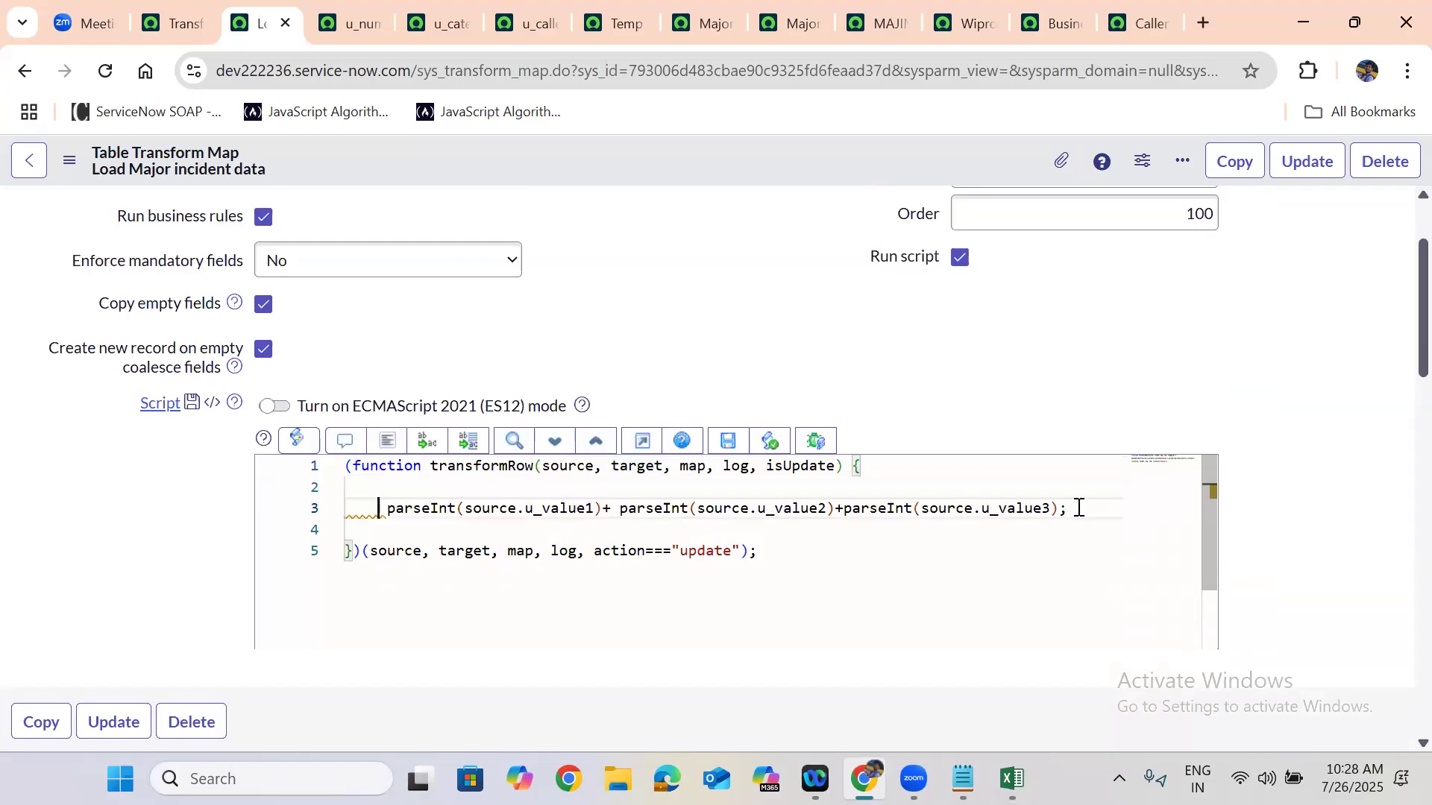
key("BackSpace")
type("=")
key("ctrl+v")
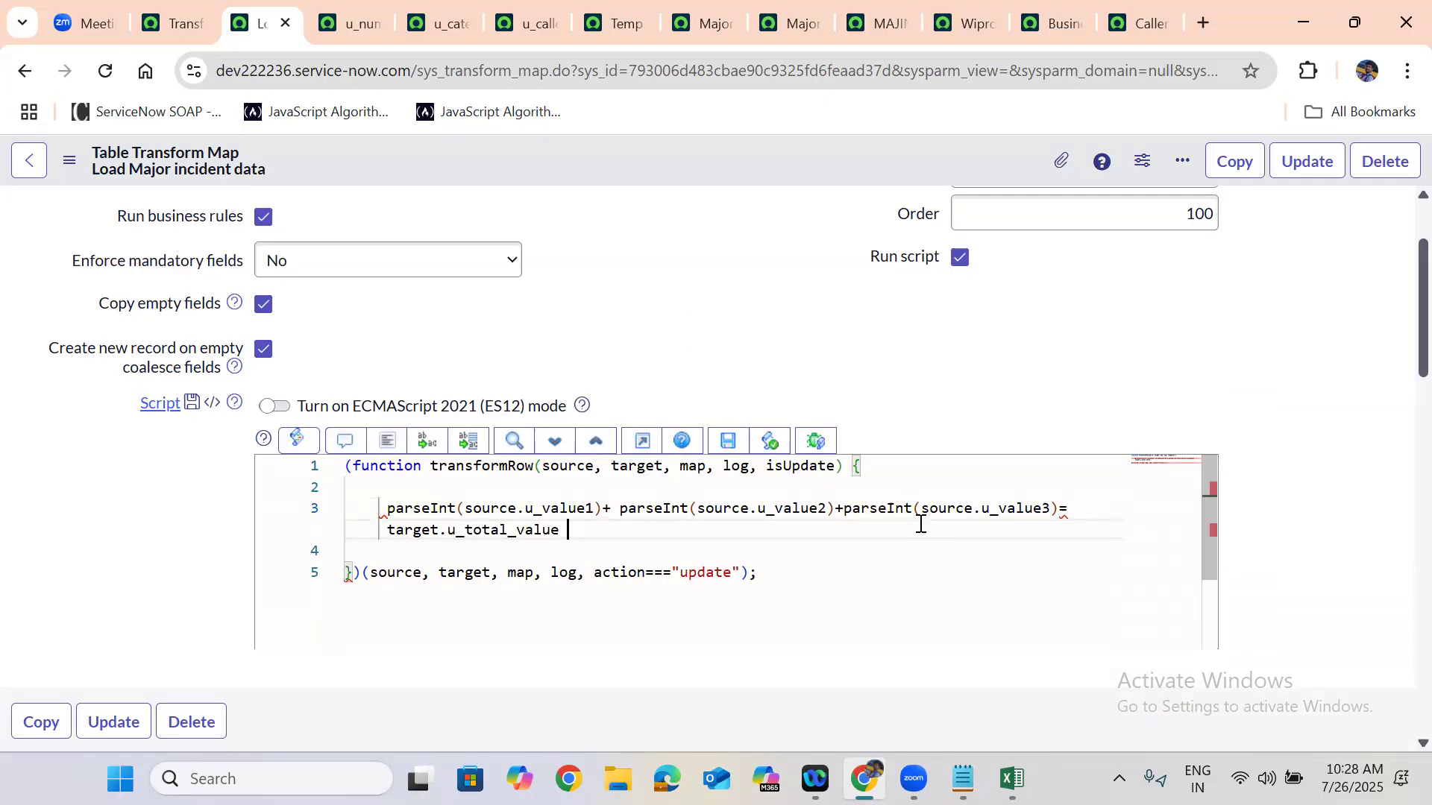
type(";")
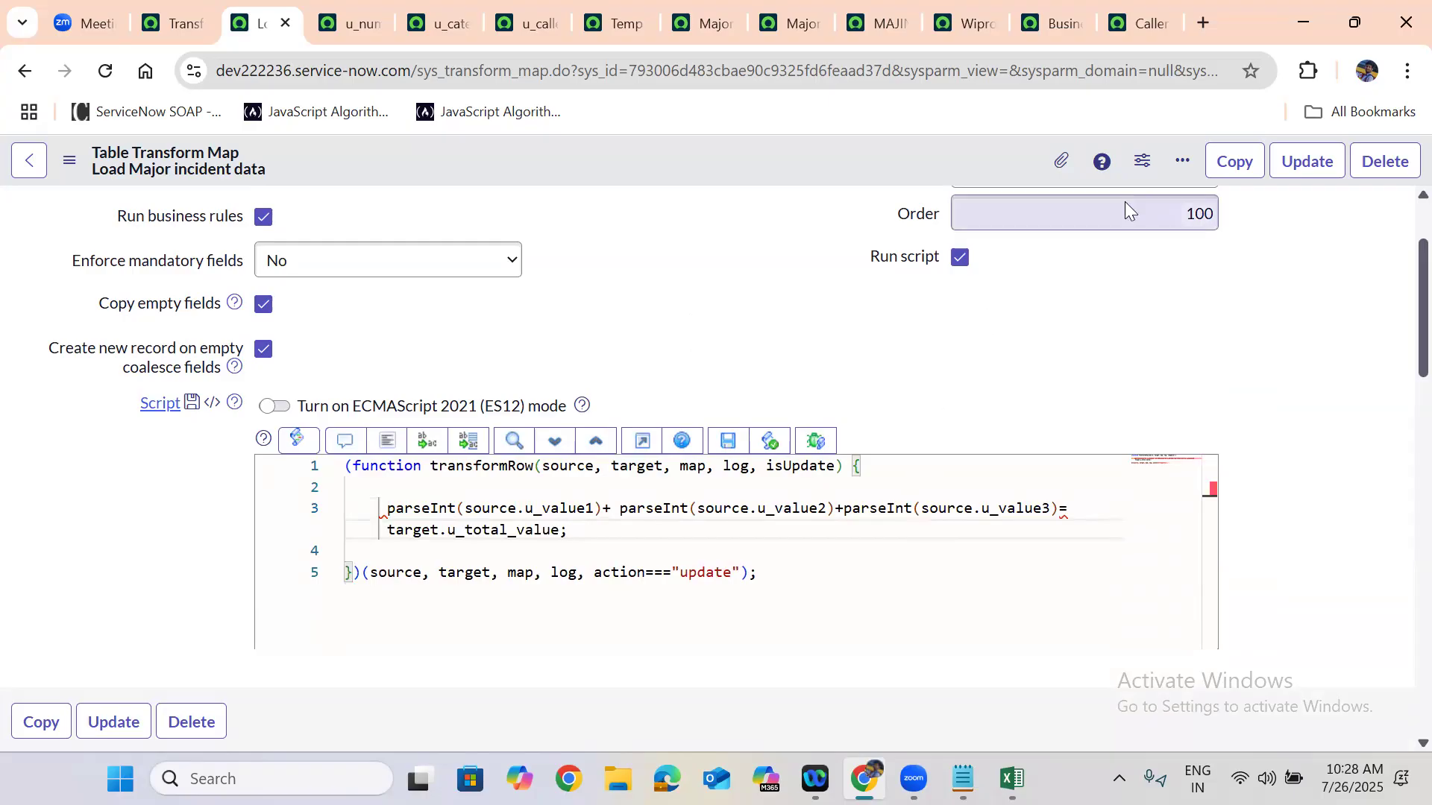
Check the technical field names on MAJINC0001044, then expand the script editor full screen
left_click(880, 26)
double_click(578, 513)
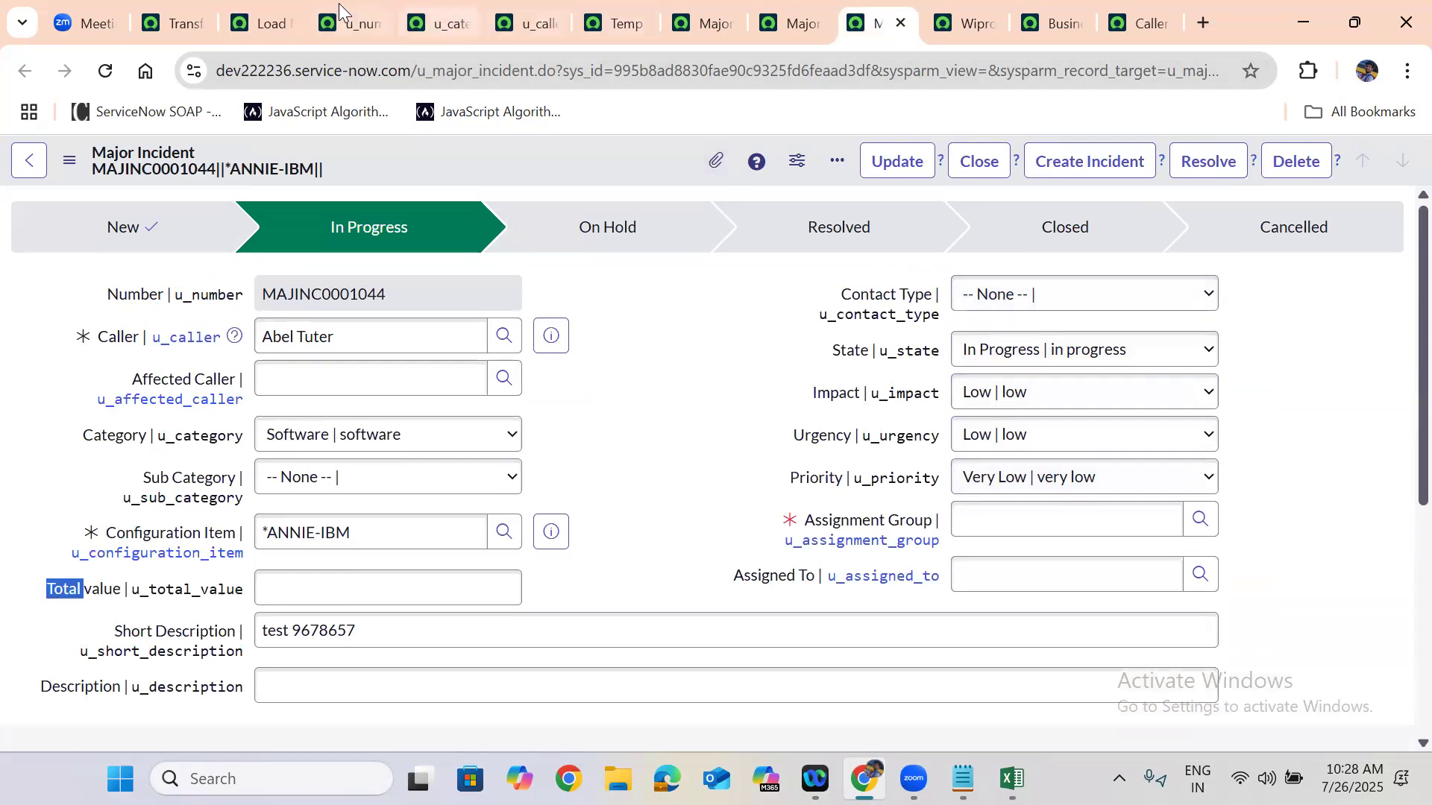
left_click(287, 3)
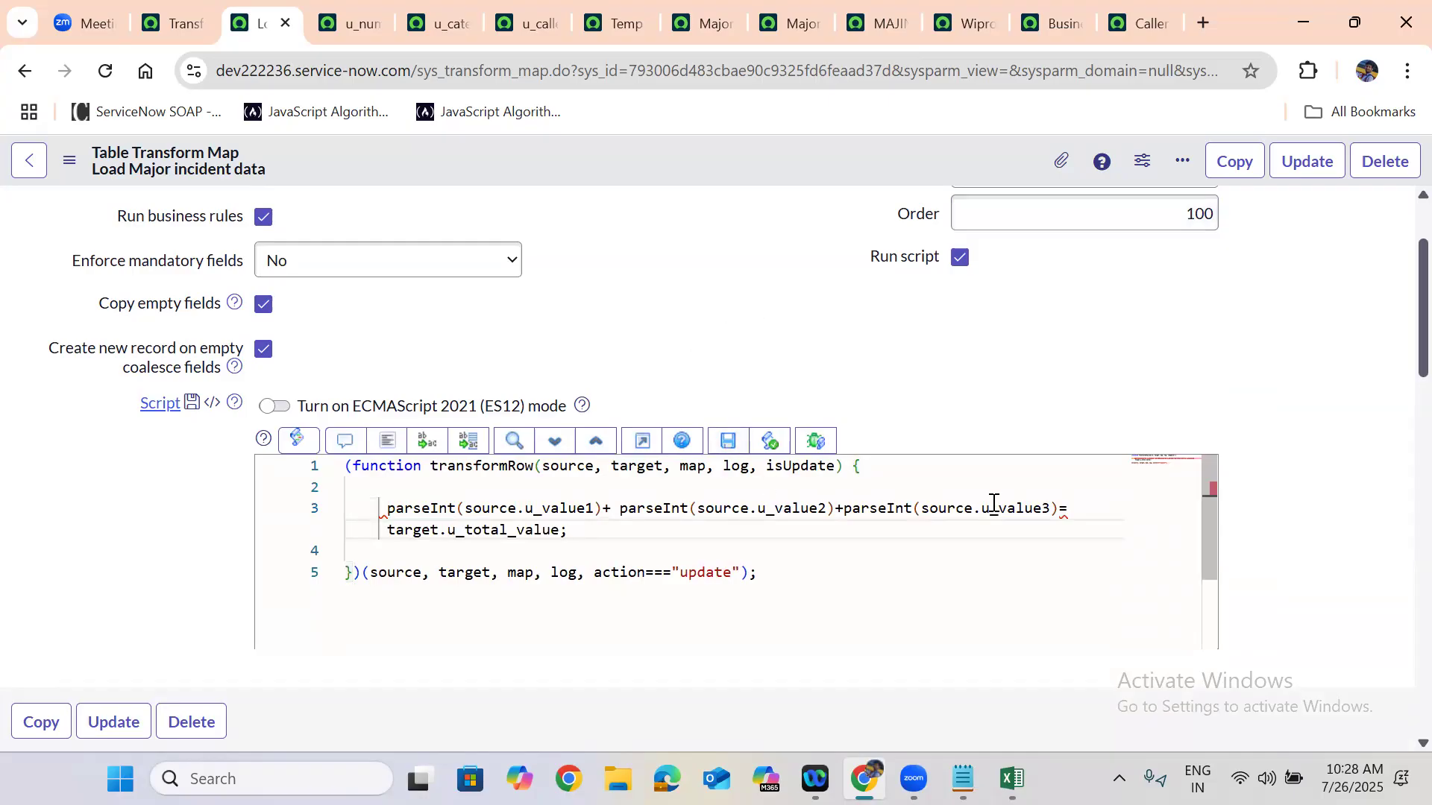
left_click(1060, 509)
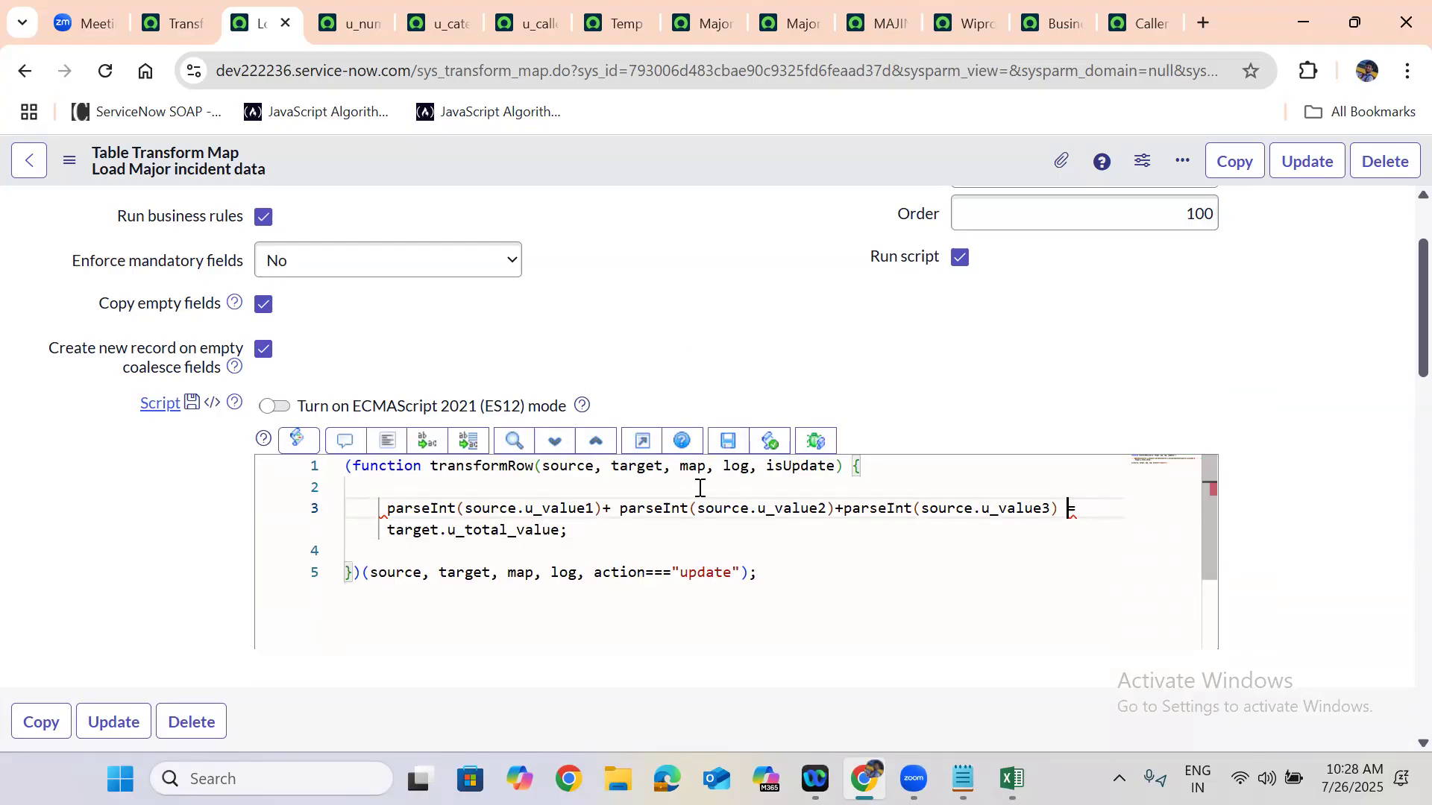
left_click(650, 448)
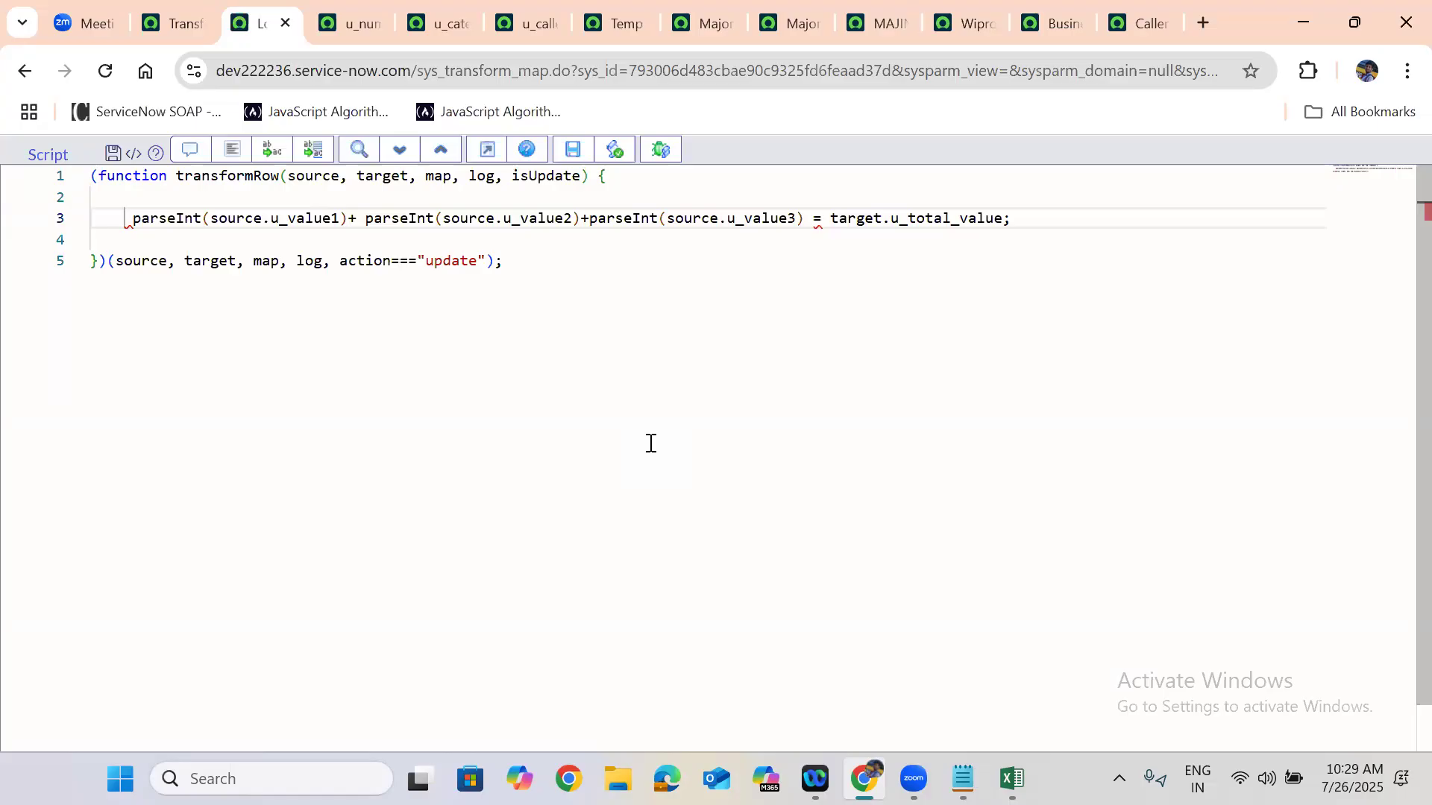
Show all 202 rows of the Temp Major Incident2s import list
left_click(594, 18)
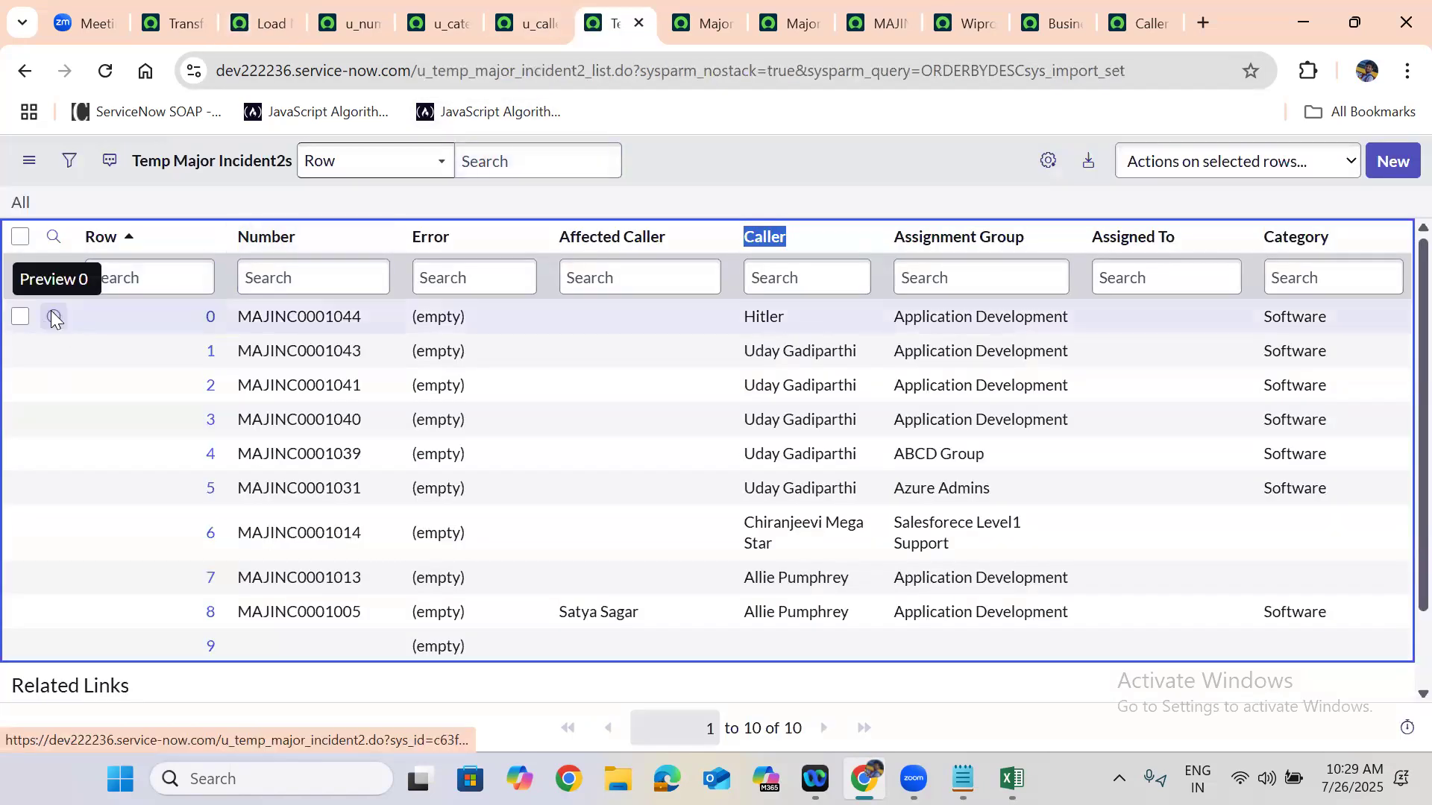
right_click(53, 317)
left_click(88, 210)
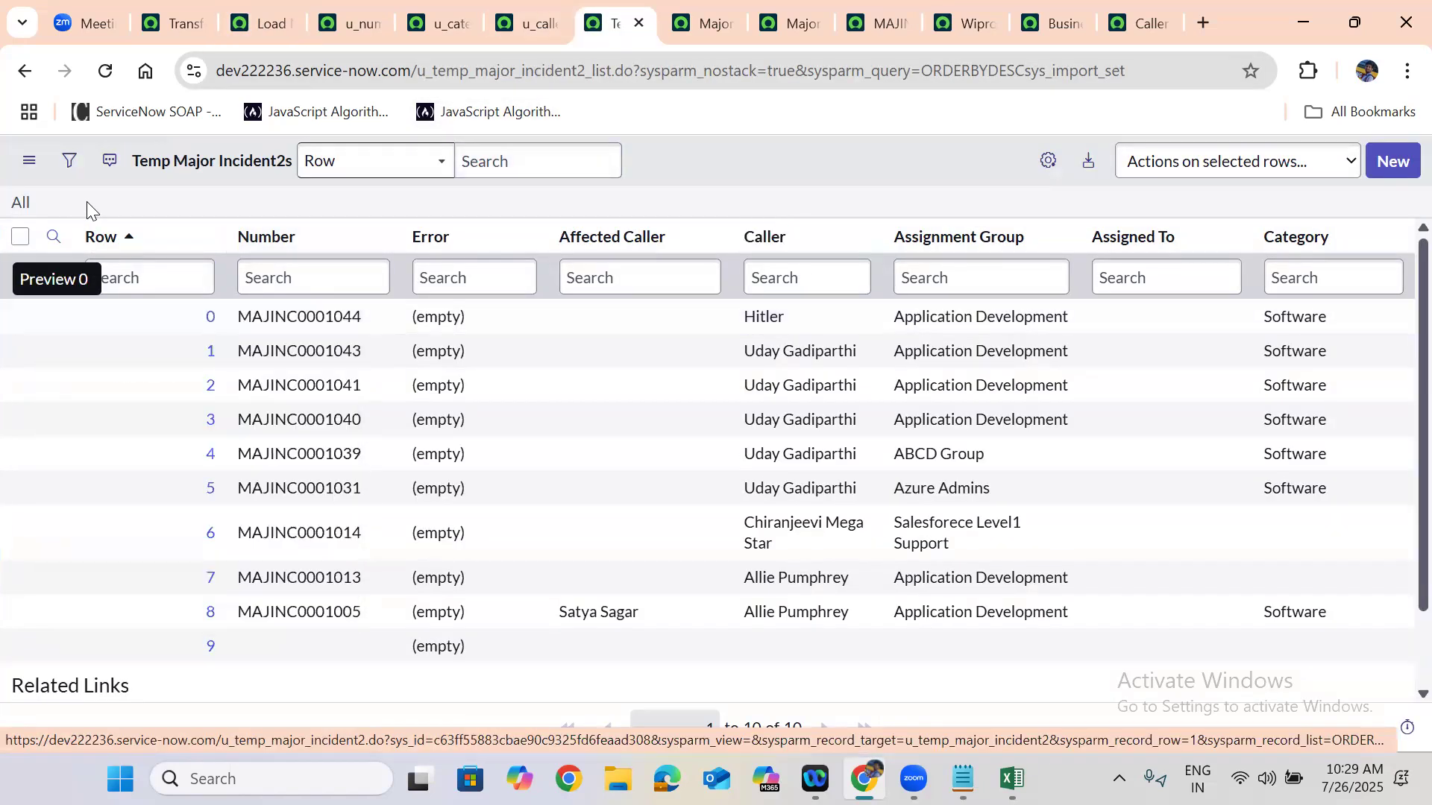
left_click(21, 209)
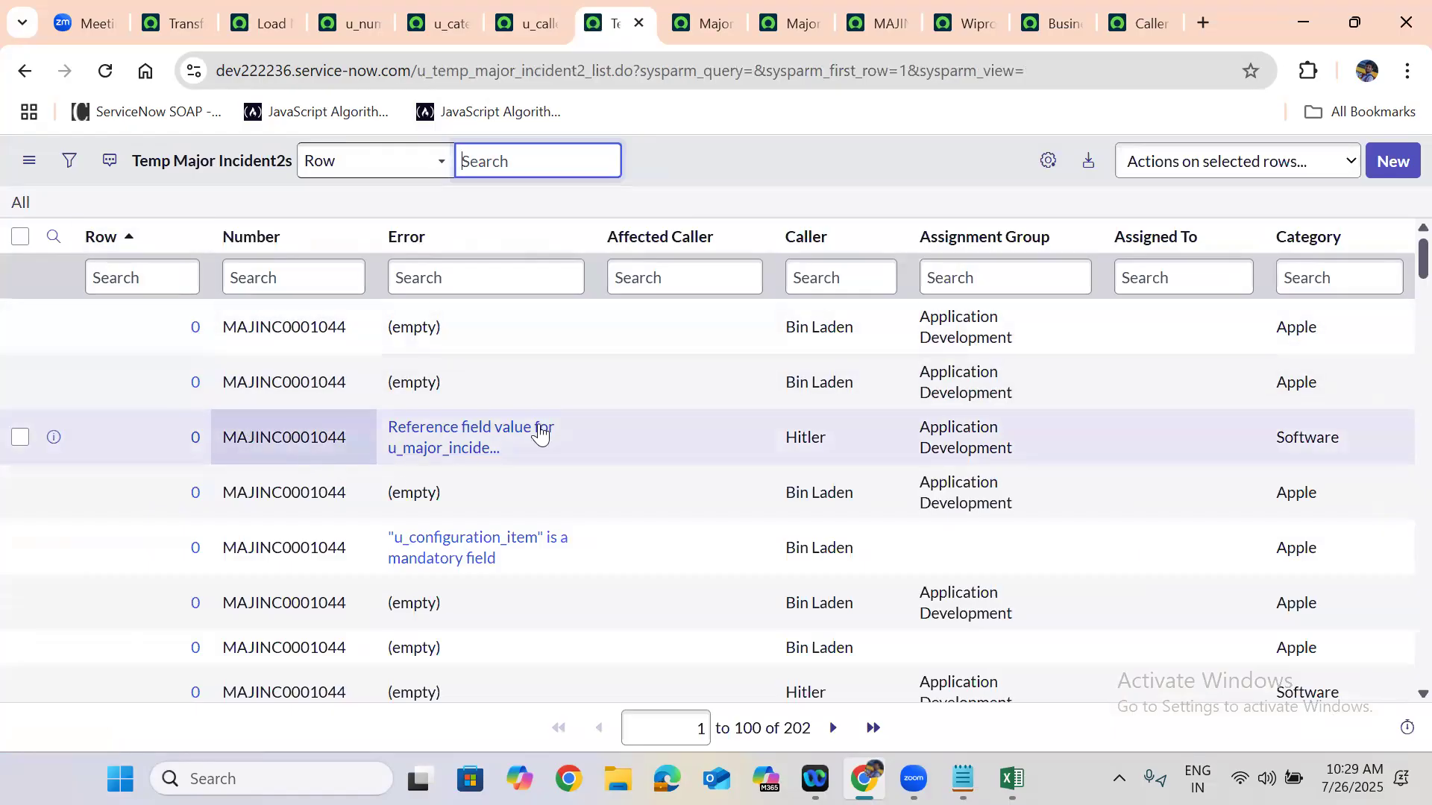
Add the Value 2, Value 1 and Value 3 columns to the import list
left_click(1048, 161)
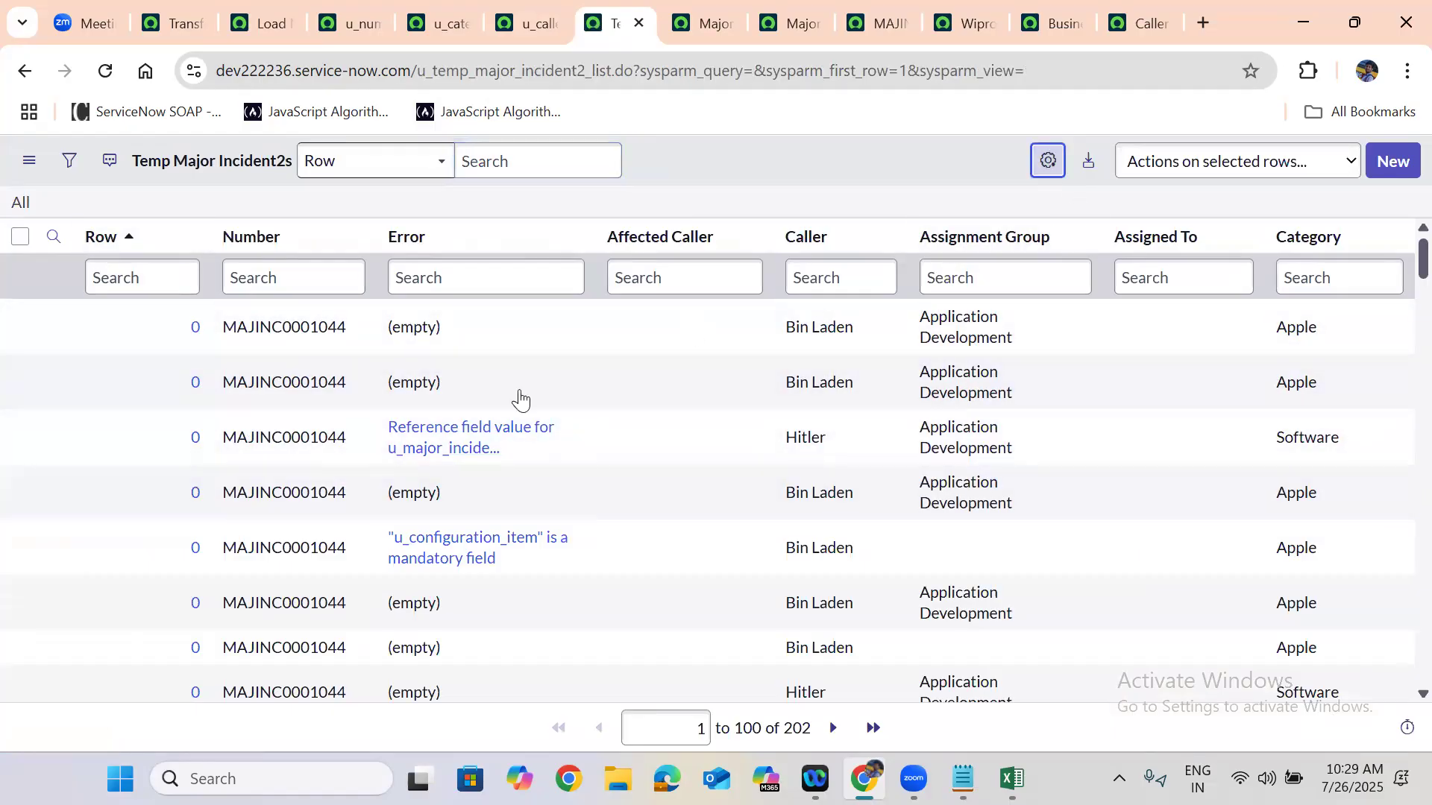
key("v")
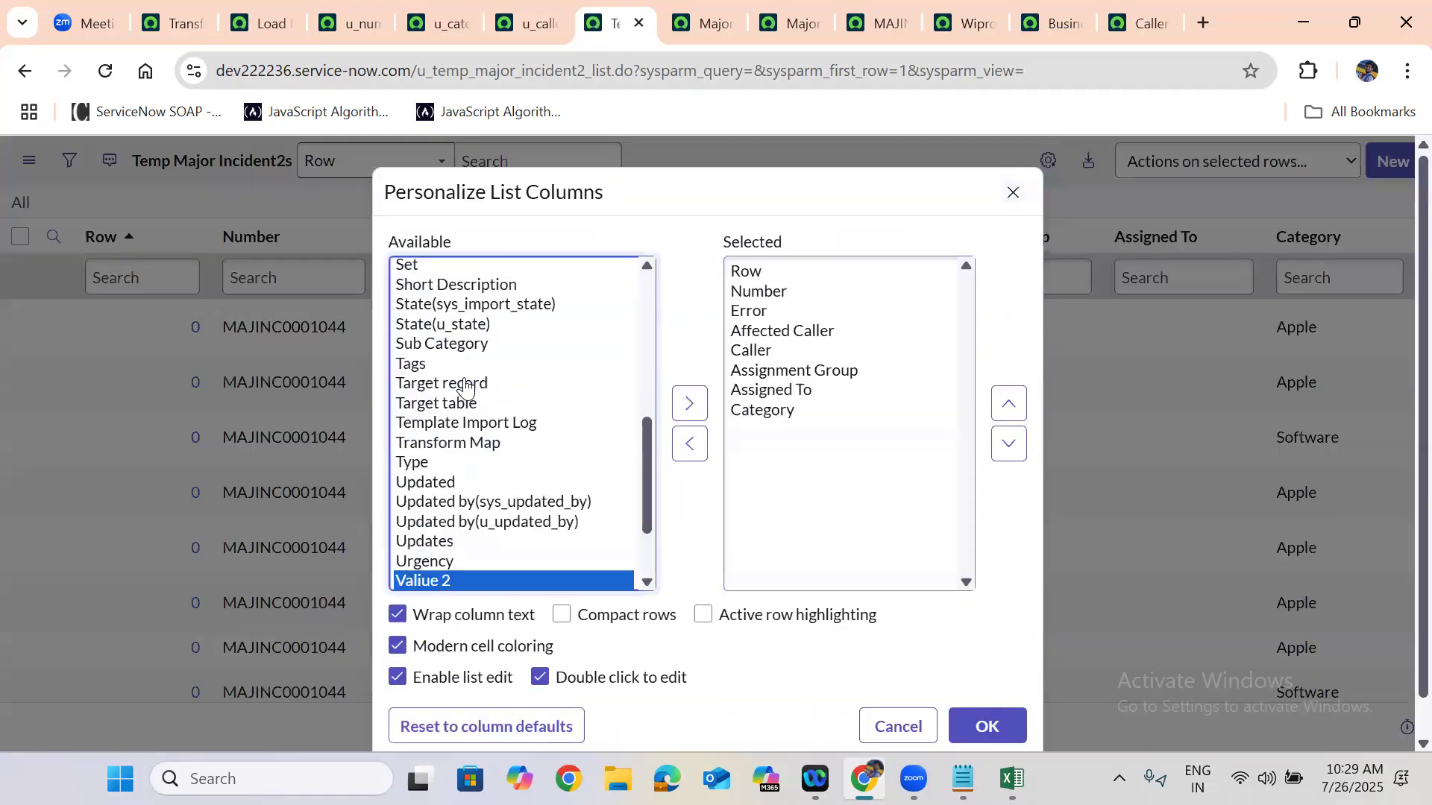
key("Down")
key("Down")
key("Down")
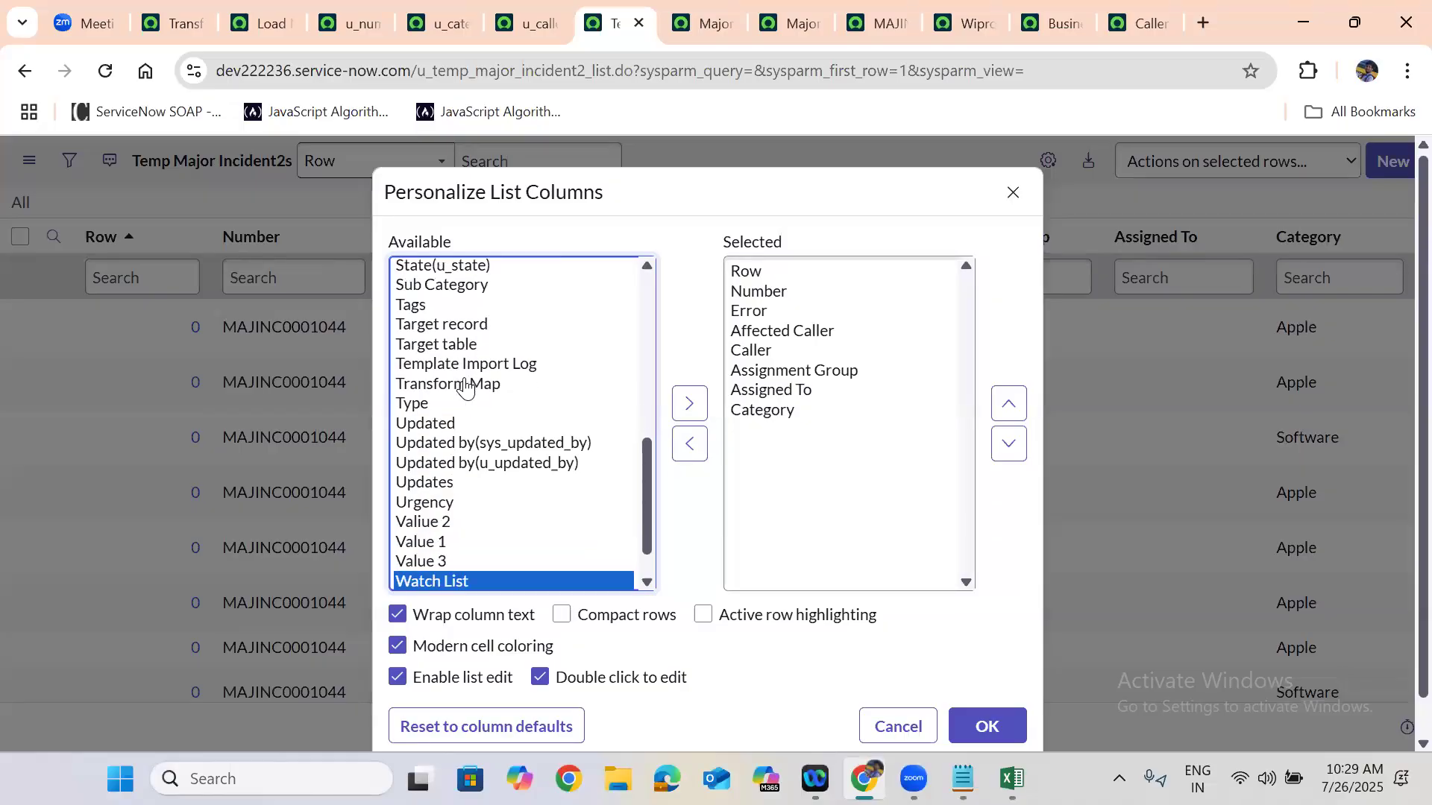
key("Down")
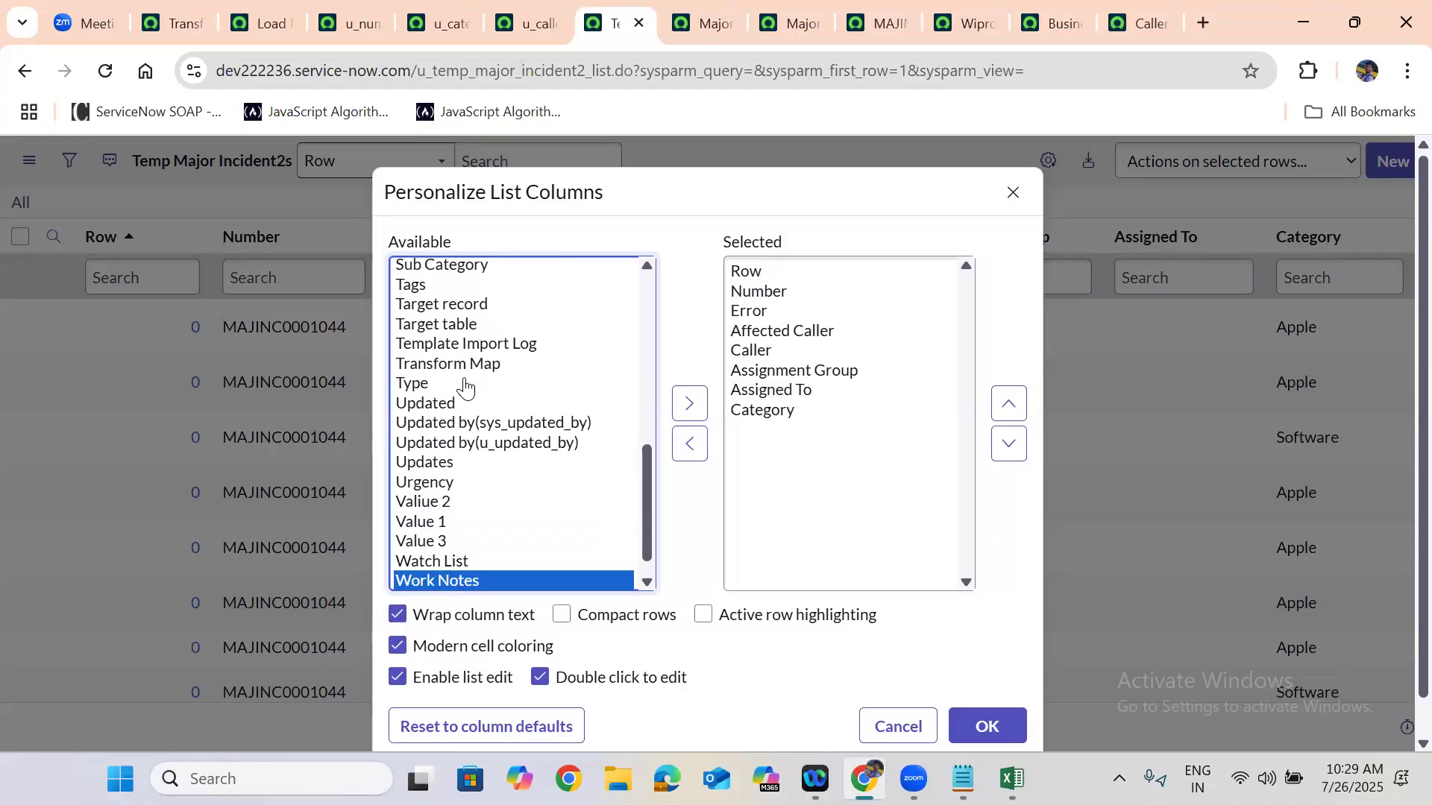
left_click(425, 505)
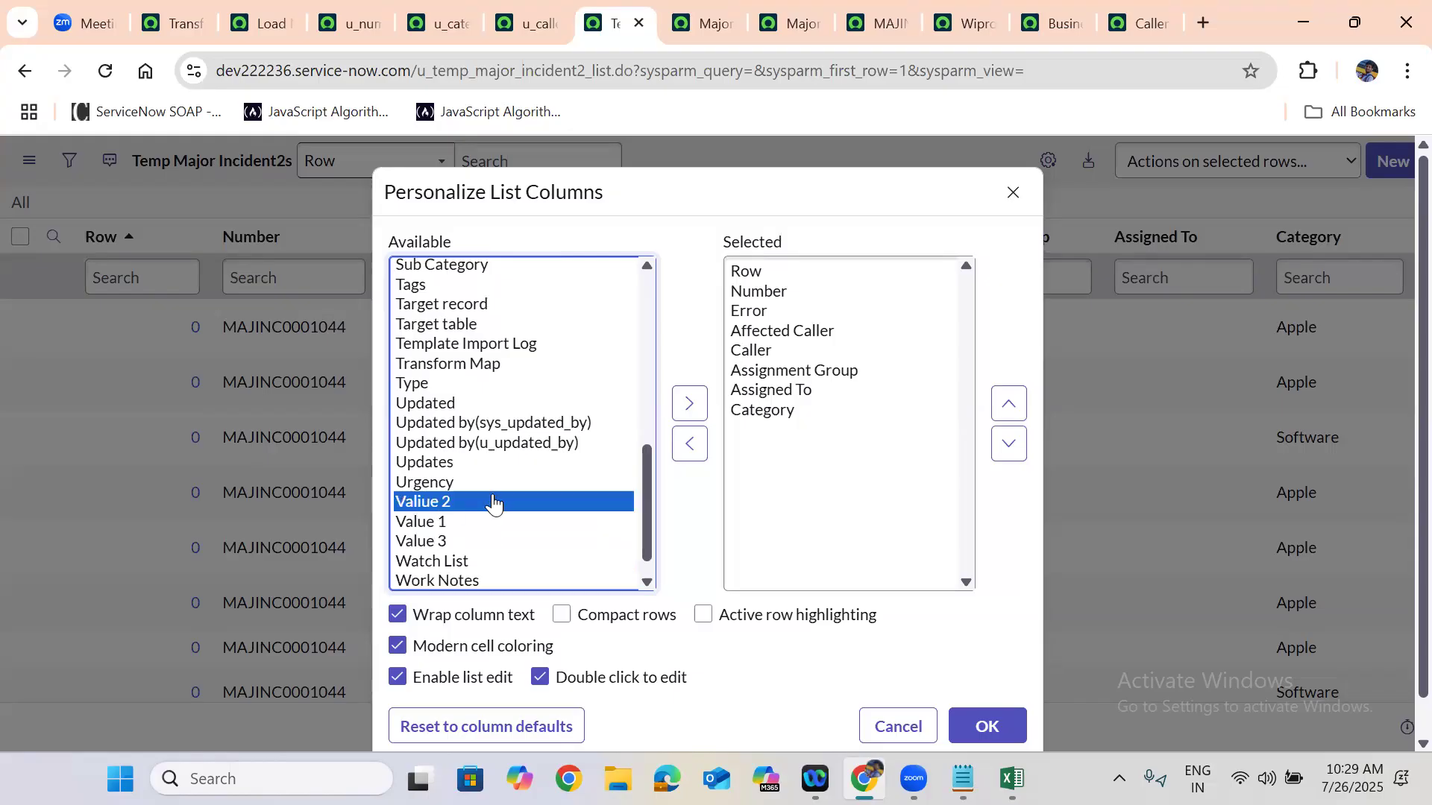
left_click(687, 407)
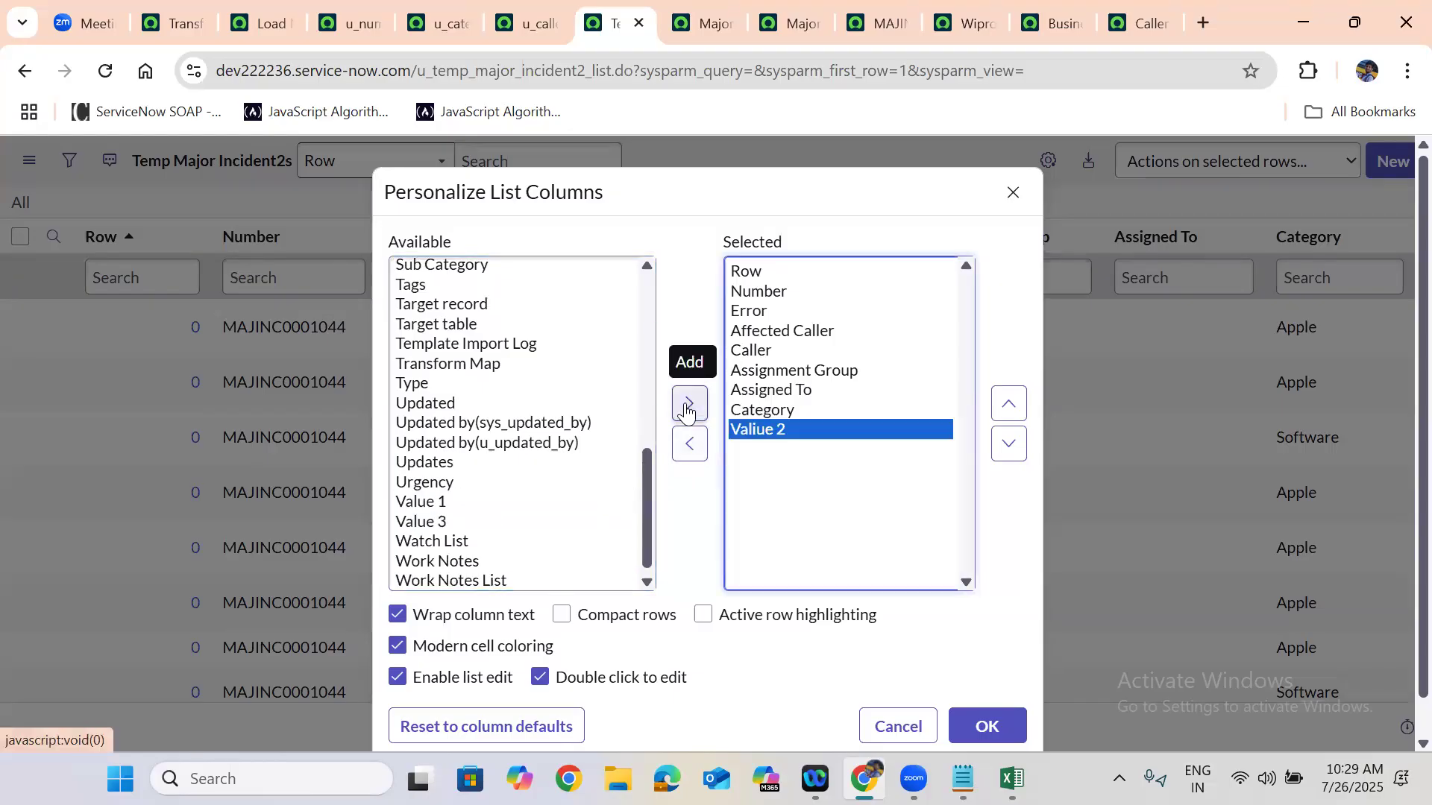
double_click(433, 503)
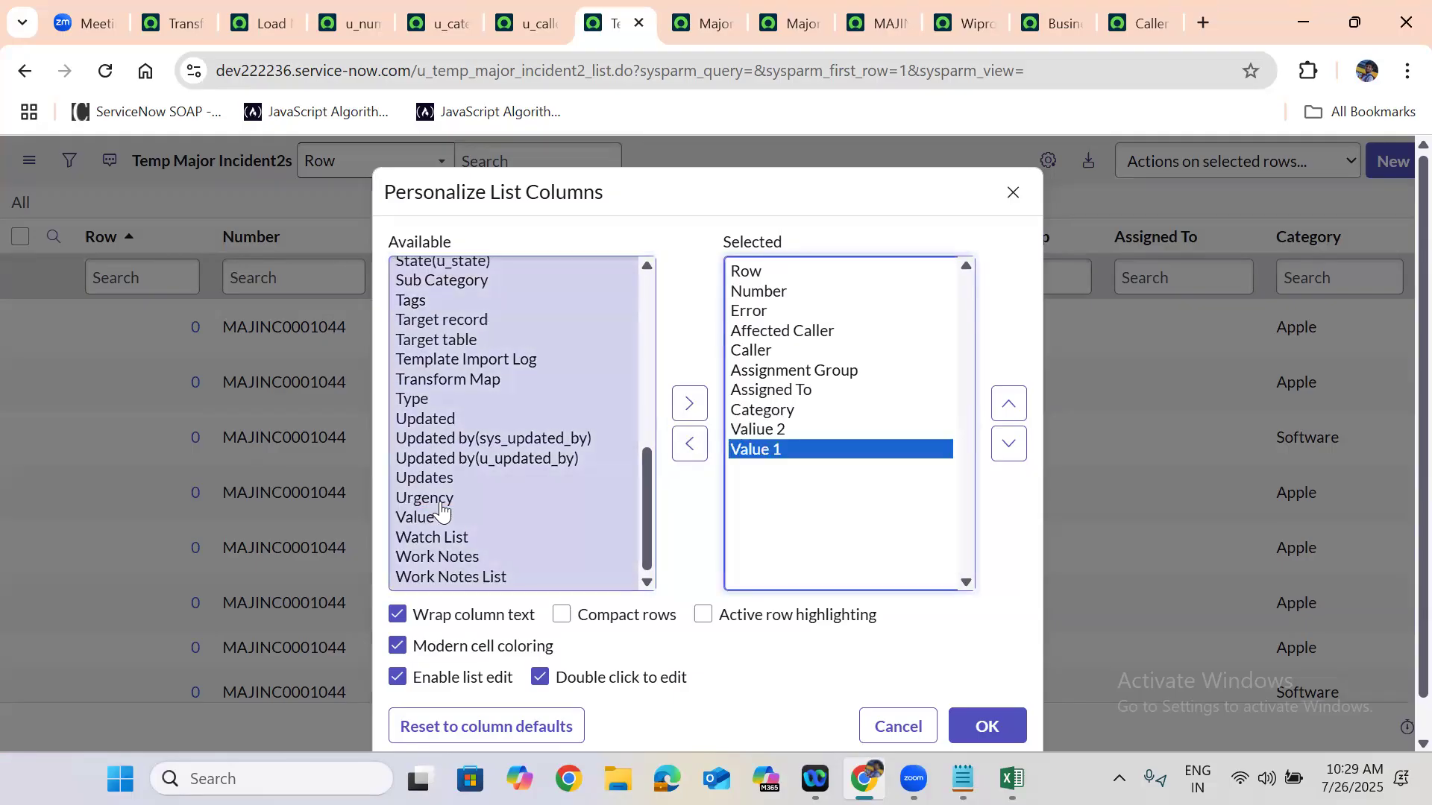
double_click(446, 514)
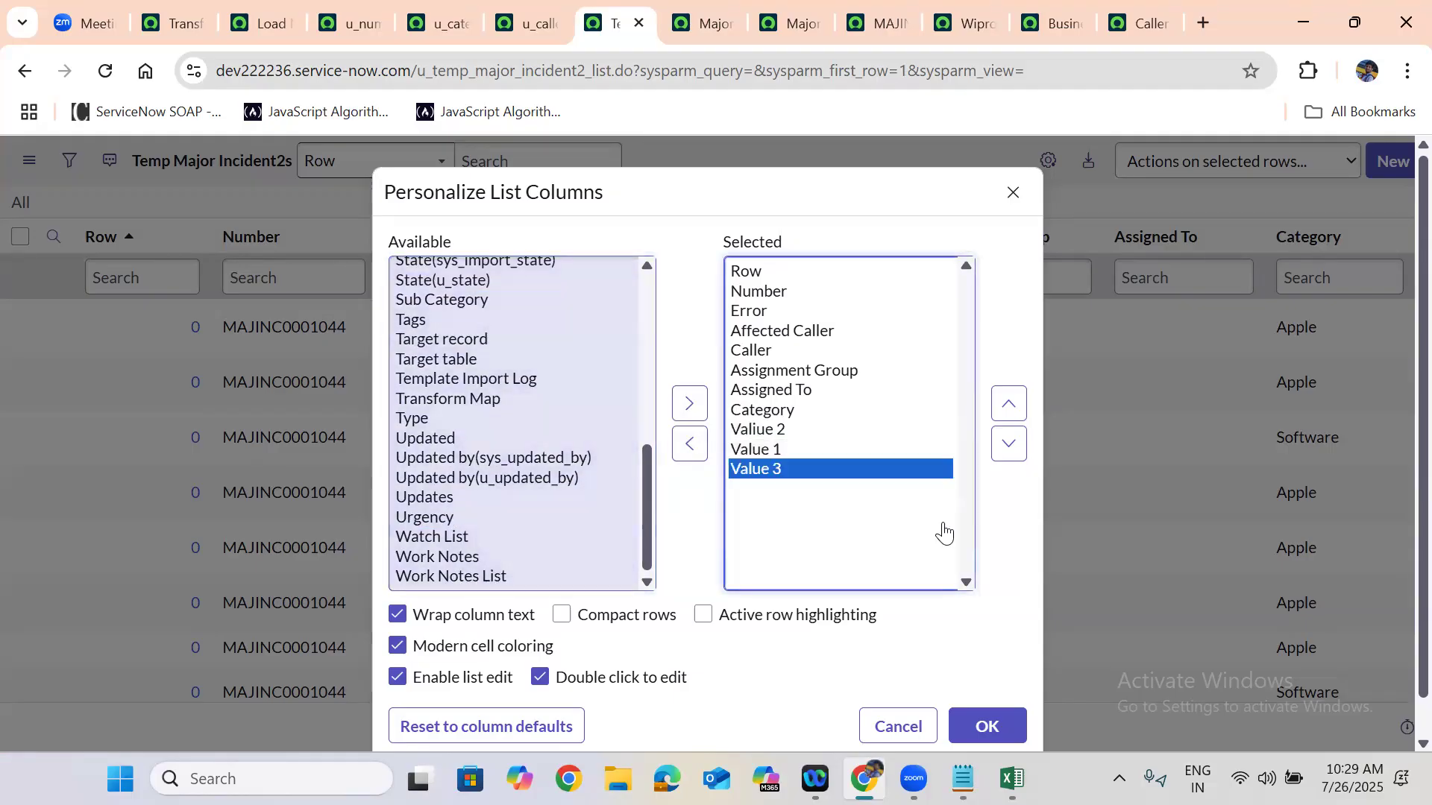
left_click(994, 730)
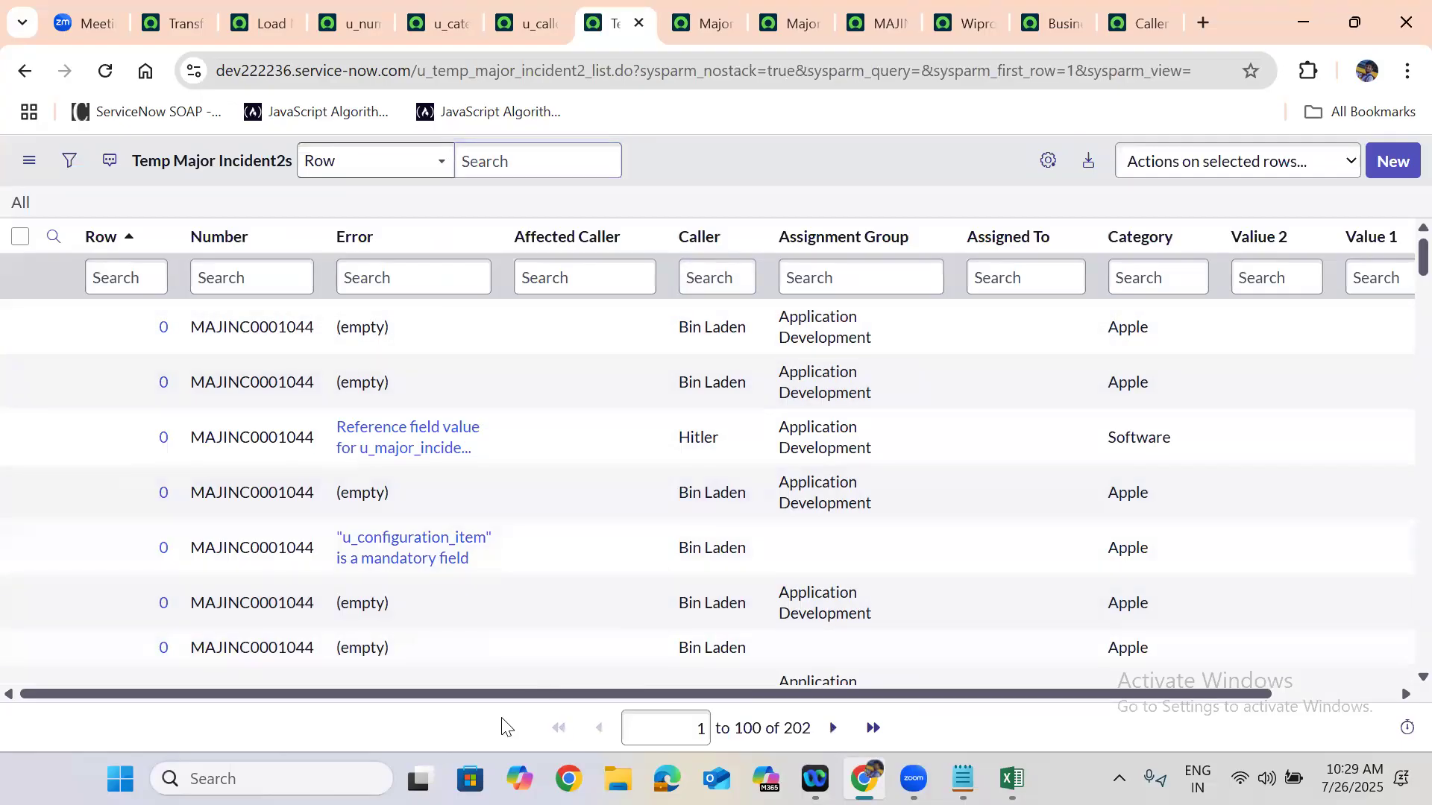
Open staging record MAJINC0001044 from the first list row in a new browser tab
double_click(673, 207)
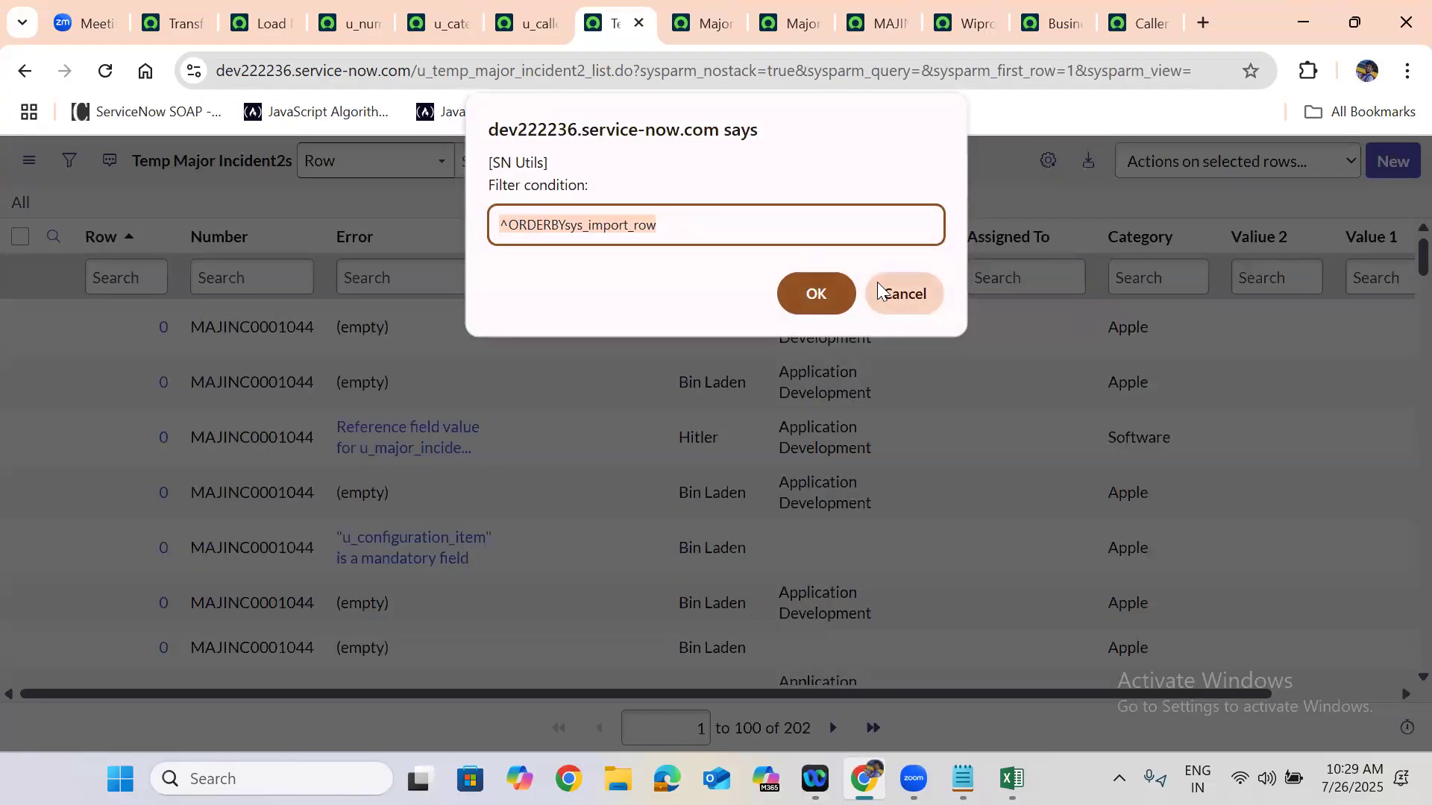
left_click(887, 288)
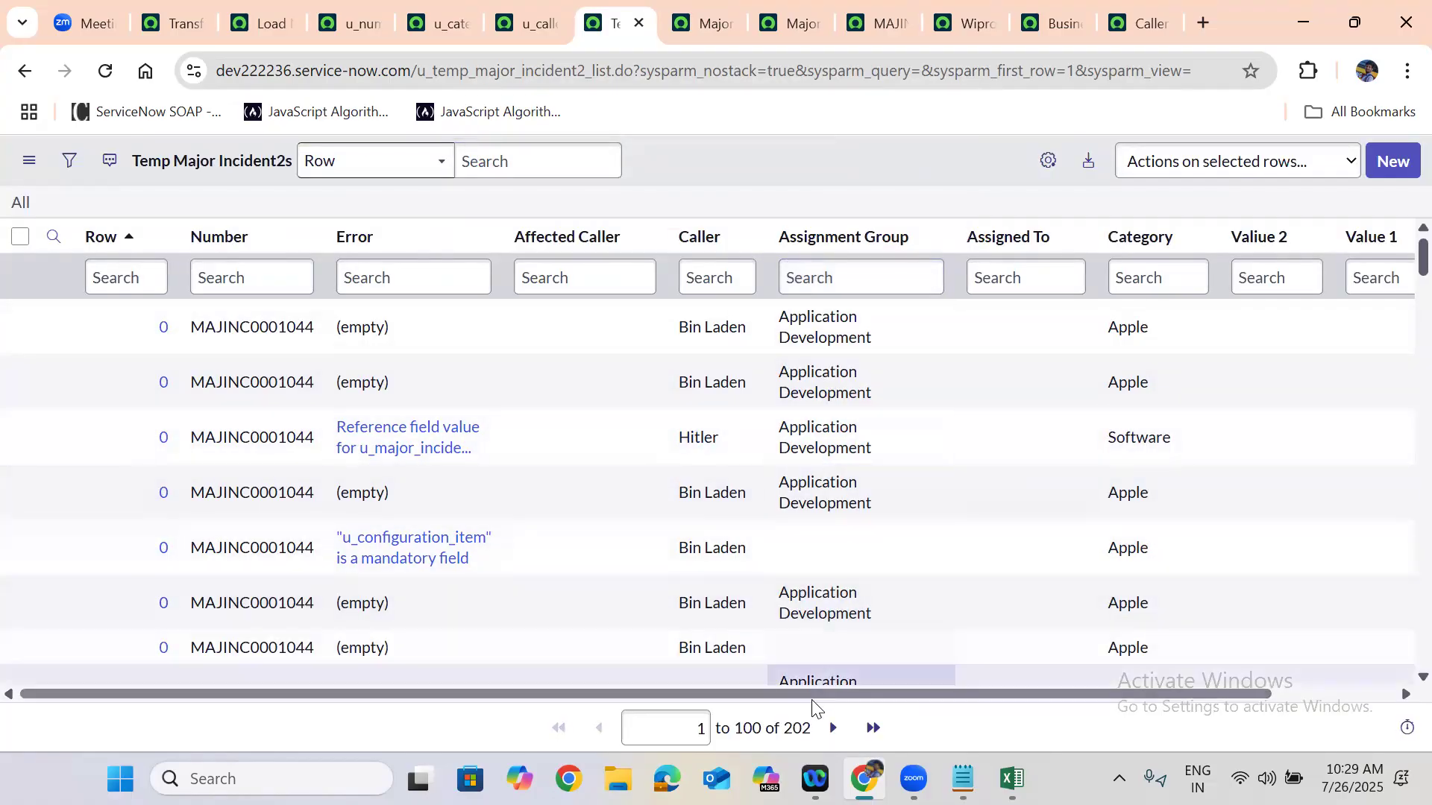
left_click_drag(812, 697, 1017, 694)
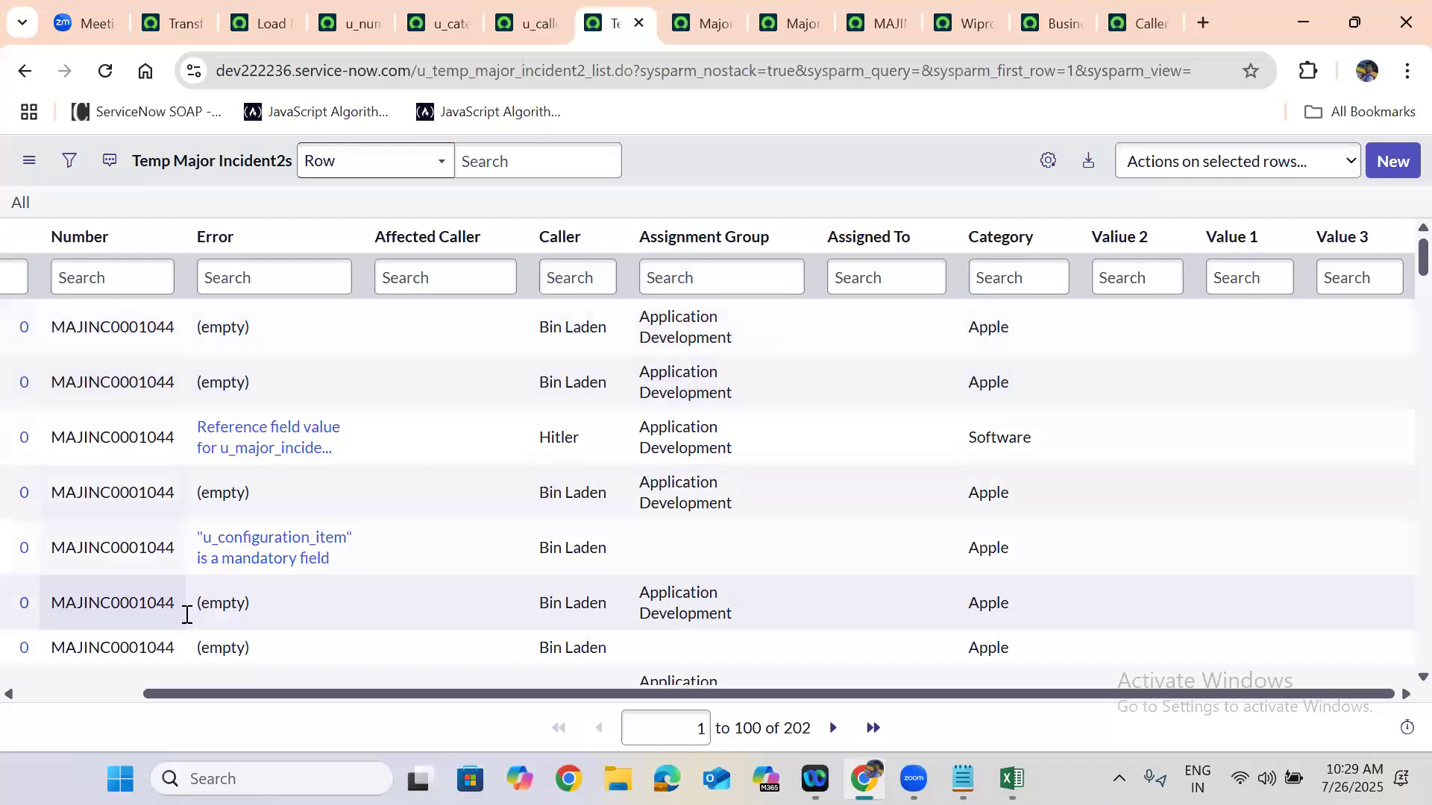
left_click(104, 694)
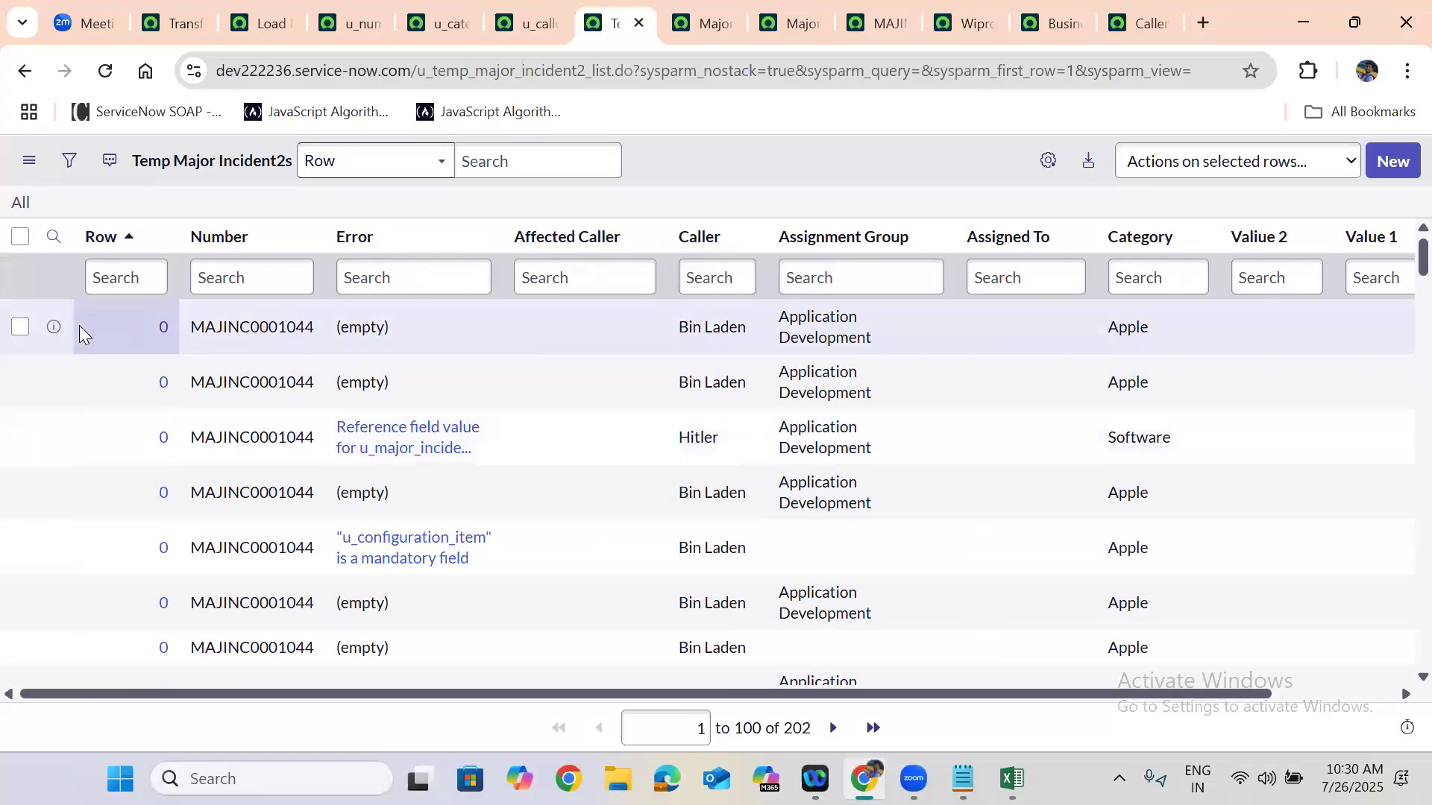
right_click(55, 328)
left_click(119, 361)
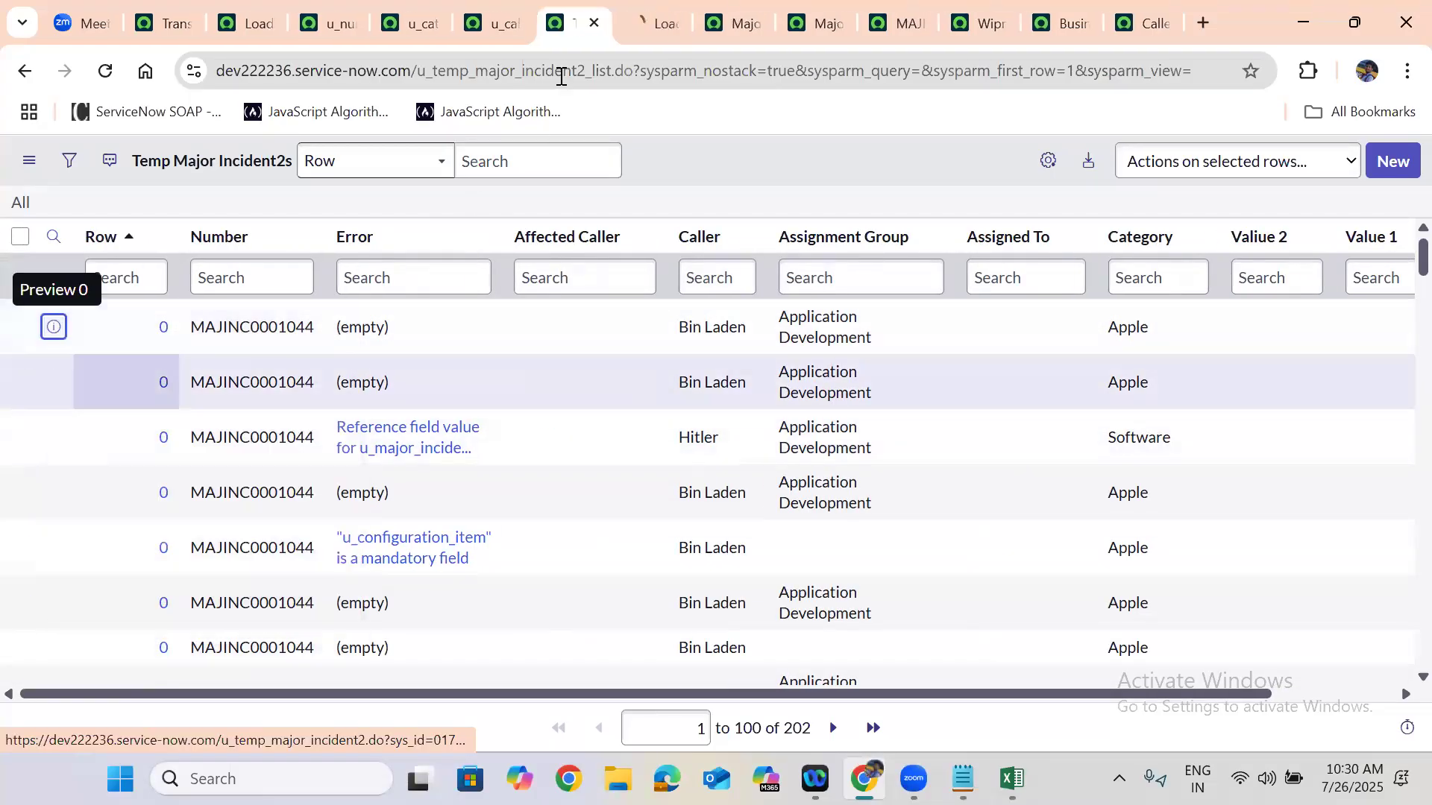
left_click(634, 21)
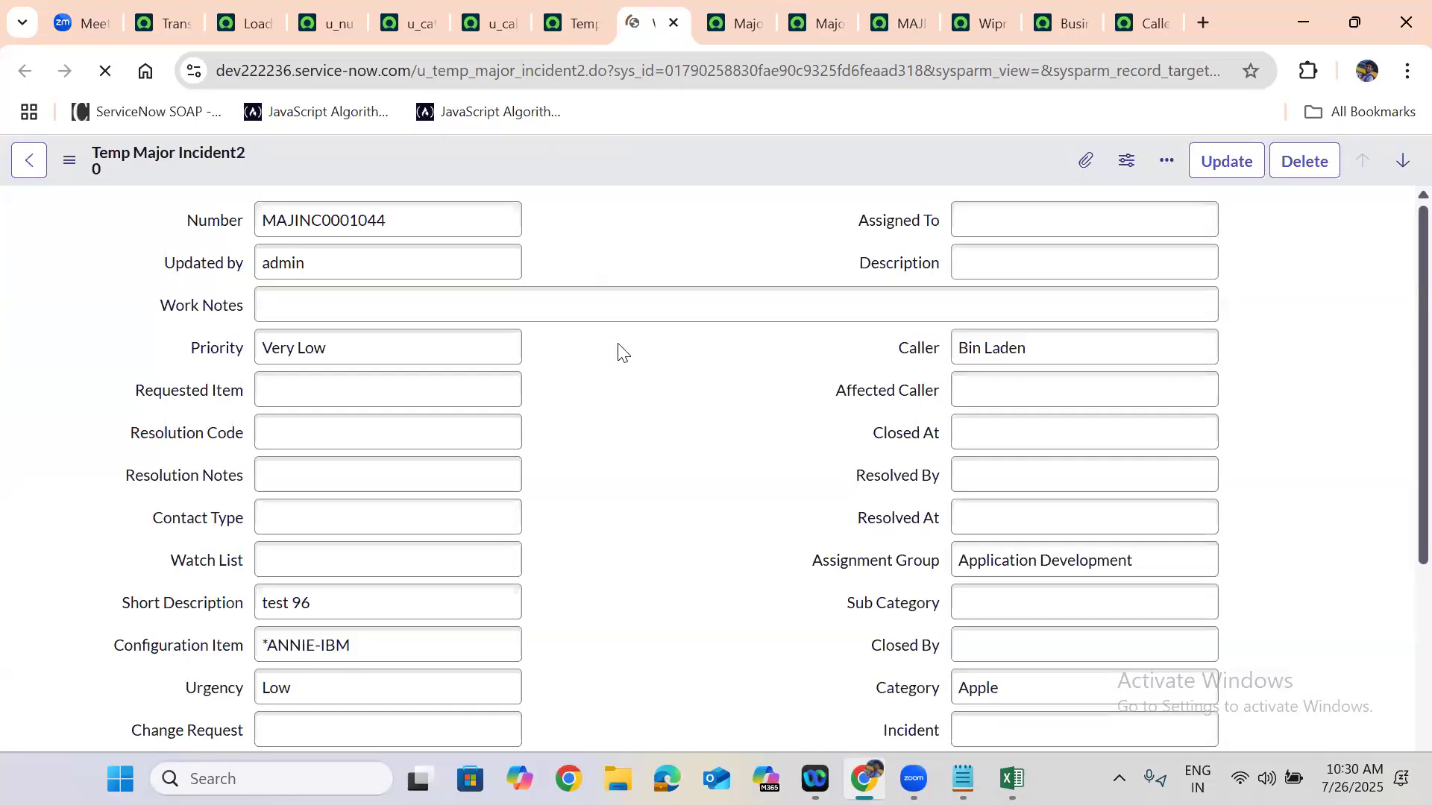
Show the form's technical names, copy Value 2's field name, and go back to the script
right_click(605, 167)
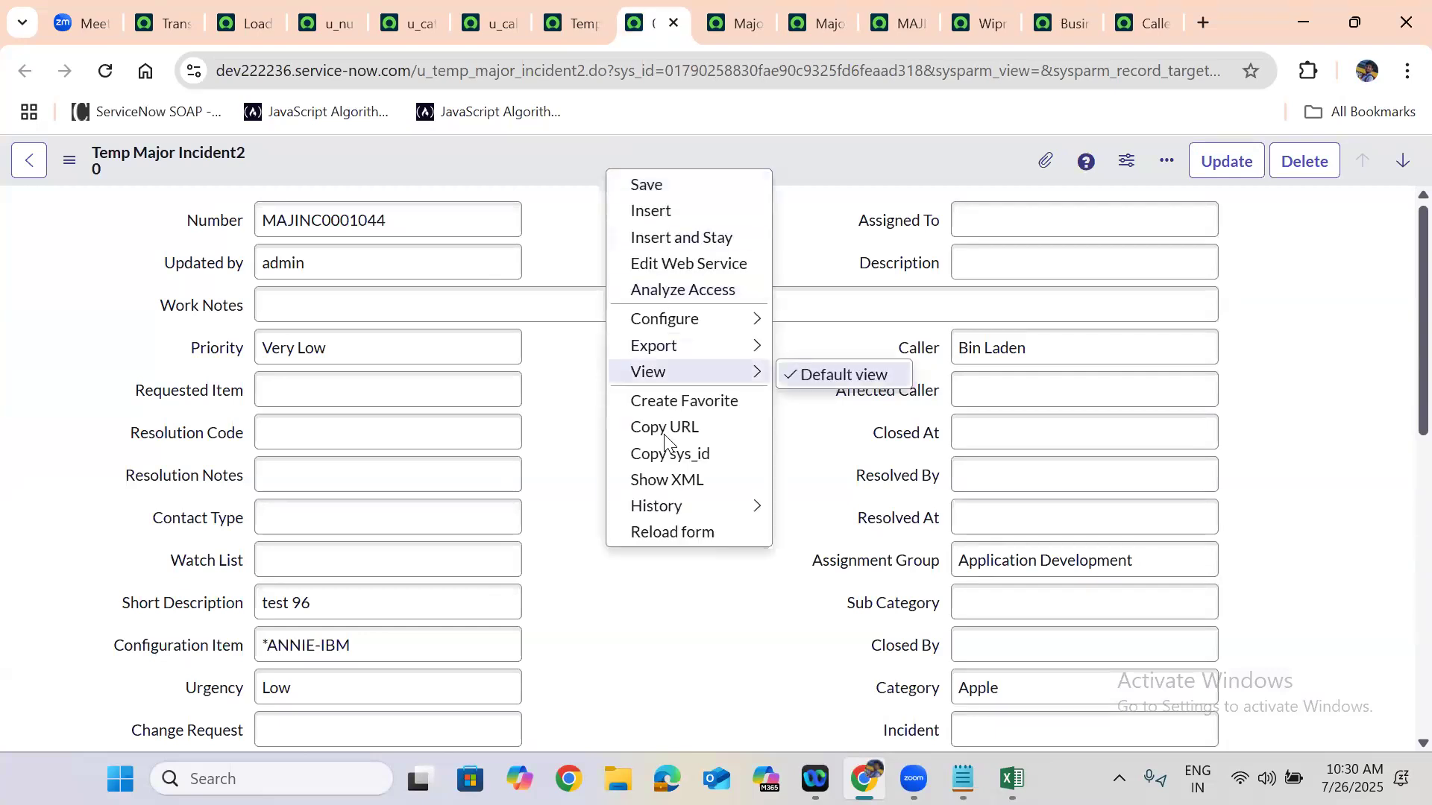
left_click(563, 528)
scroll(565, 529, "down", 1)
scroll(563, 527, "down", 3)
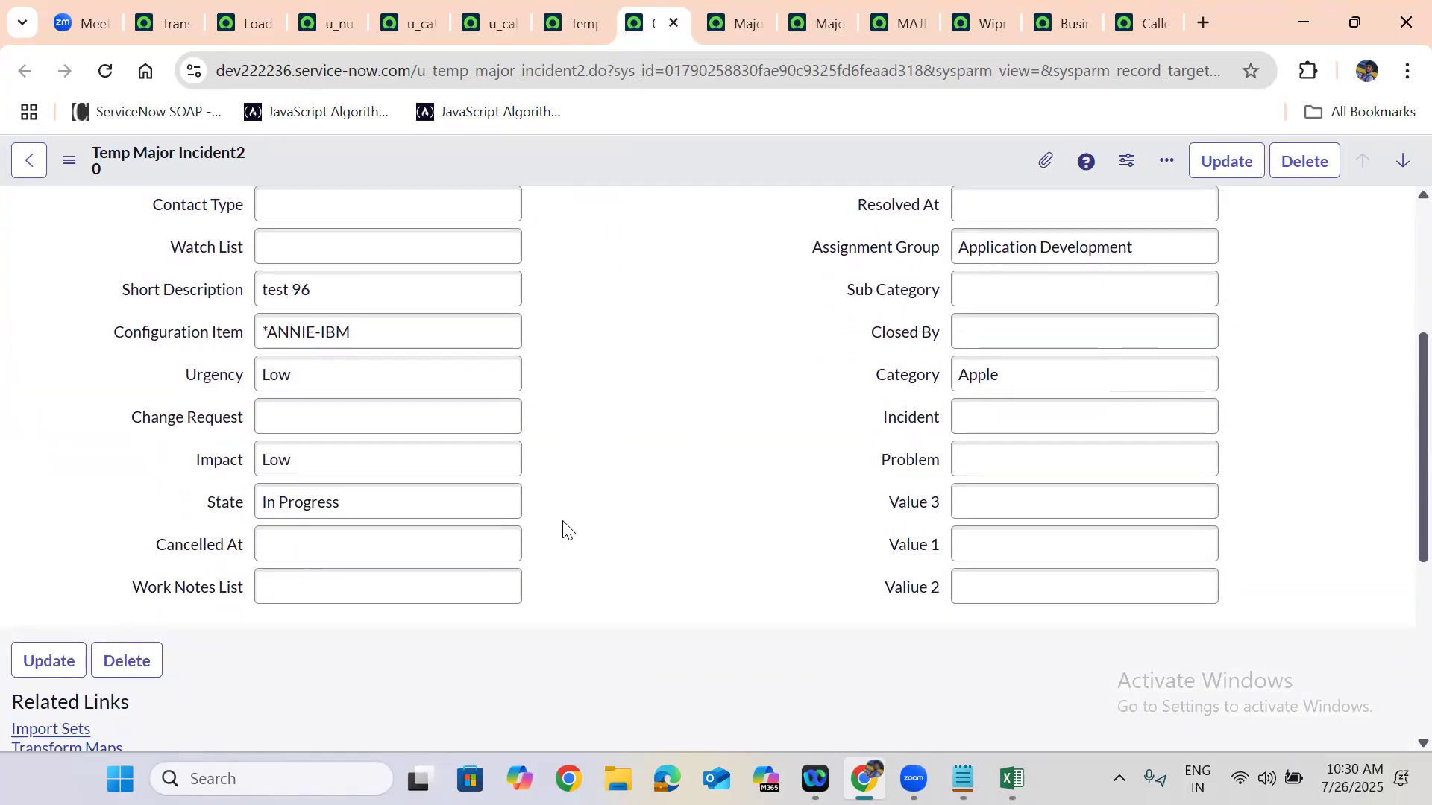
double_click(630, 515)
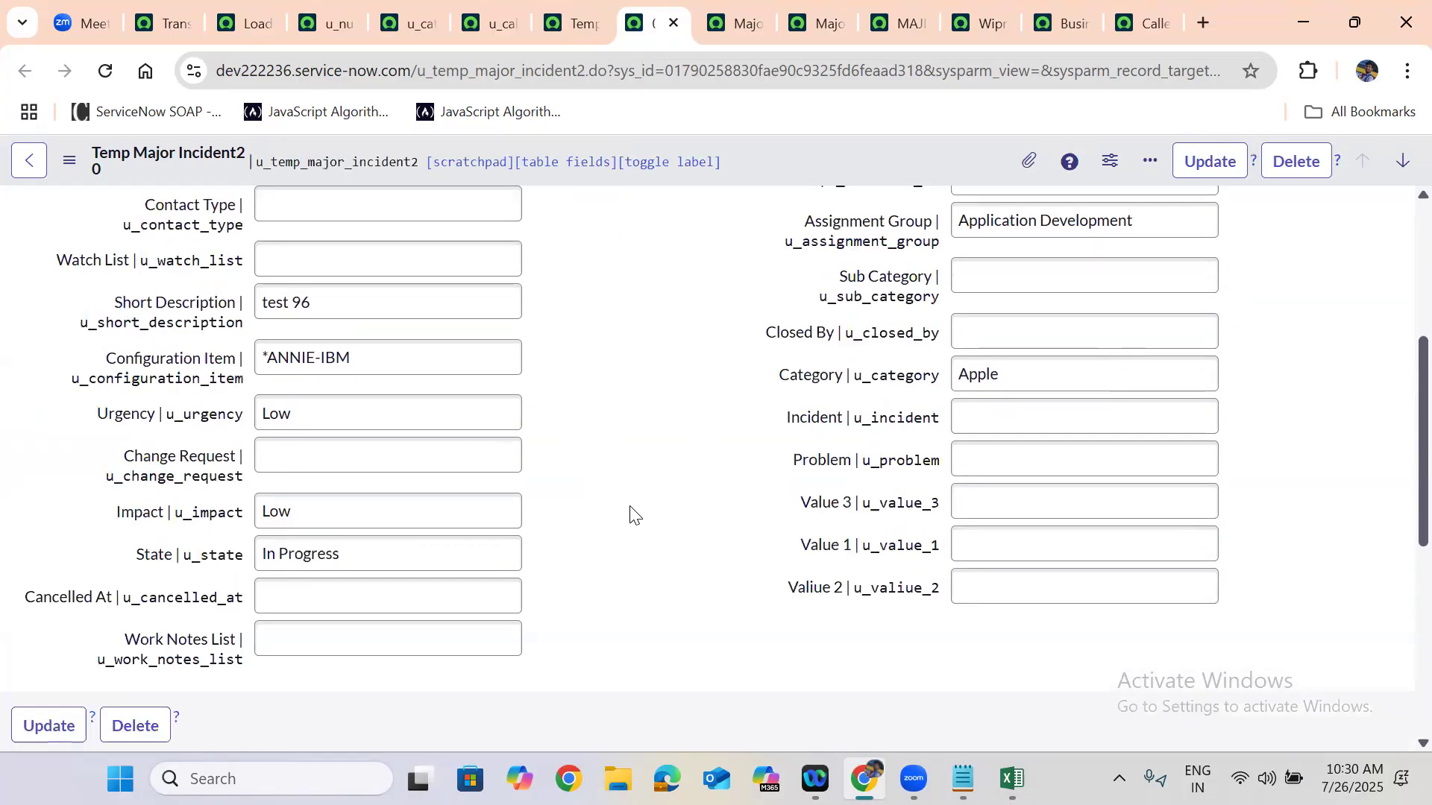
double_click(894, 591)
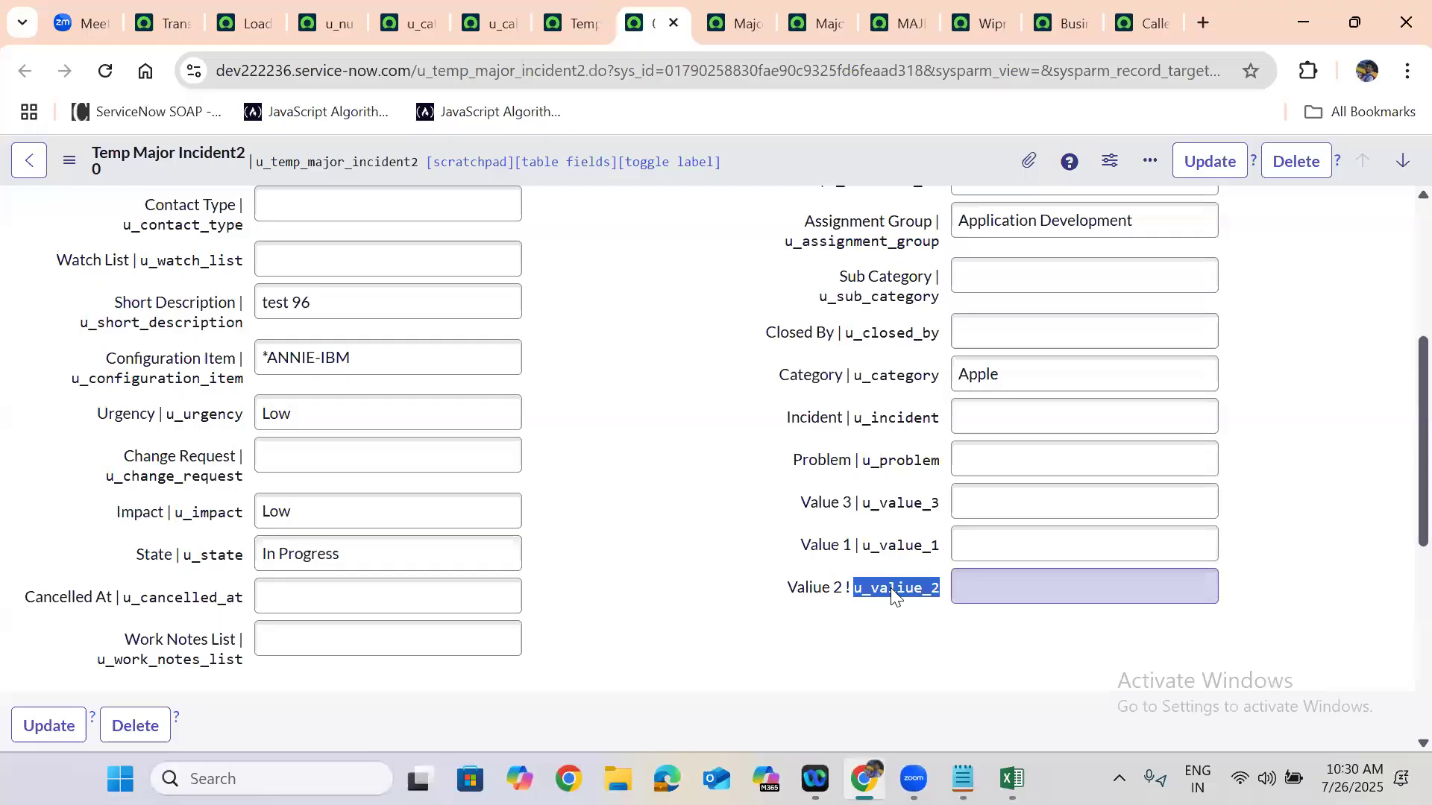
left_click(243, 22)
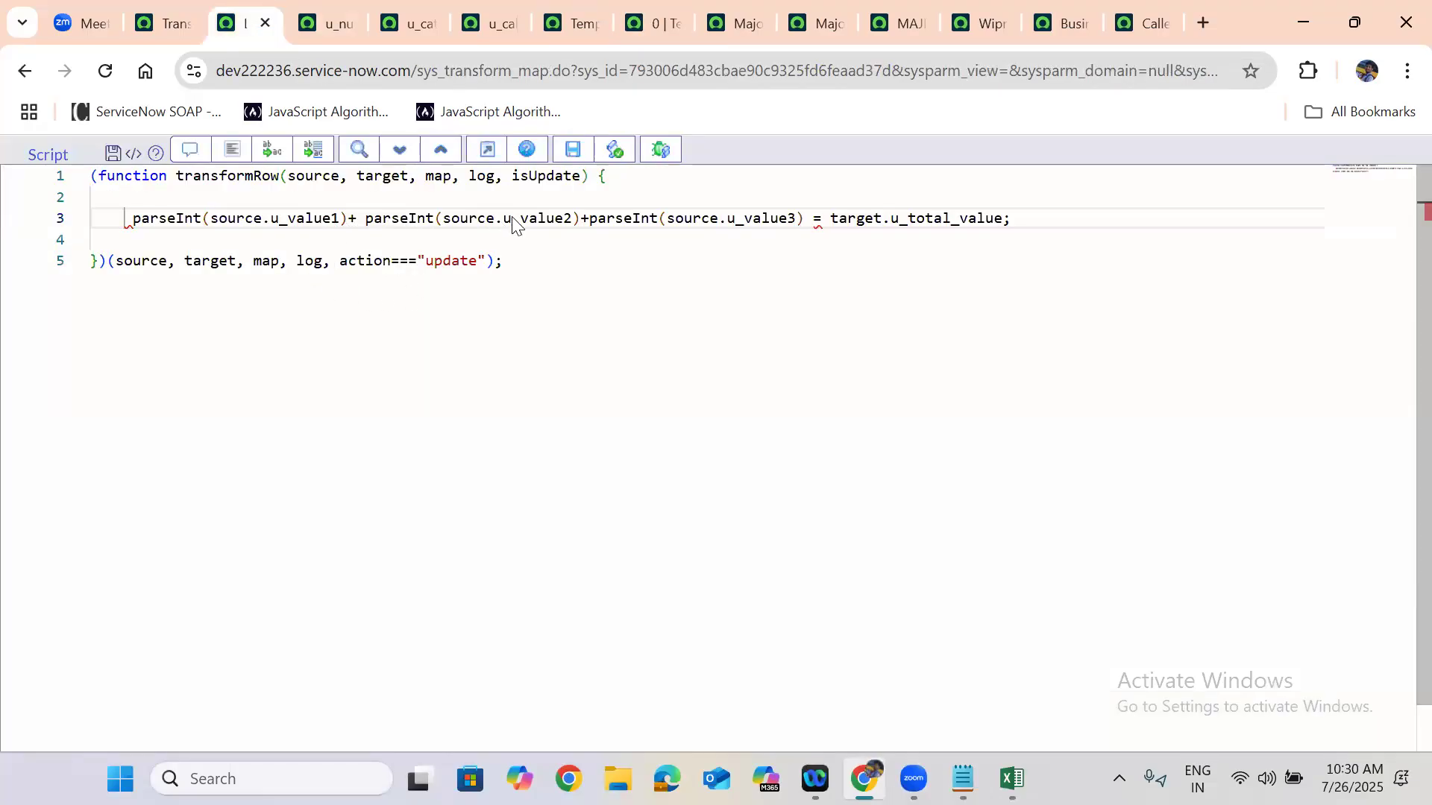
Correct the field names to u_value_1, u_valiue_2 and u_value_3 on line 3
double_click(534, 224)
type("u_valiue_2")
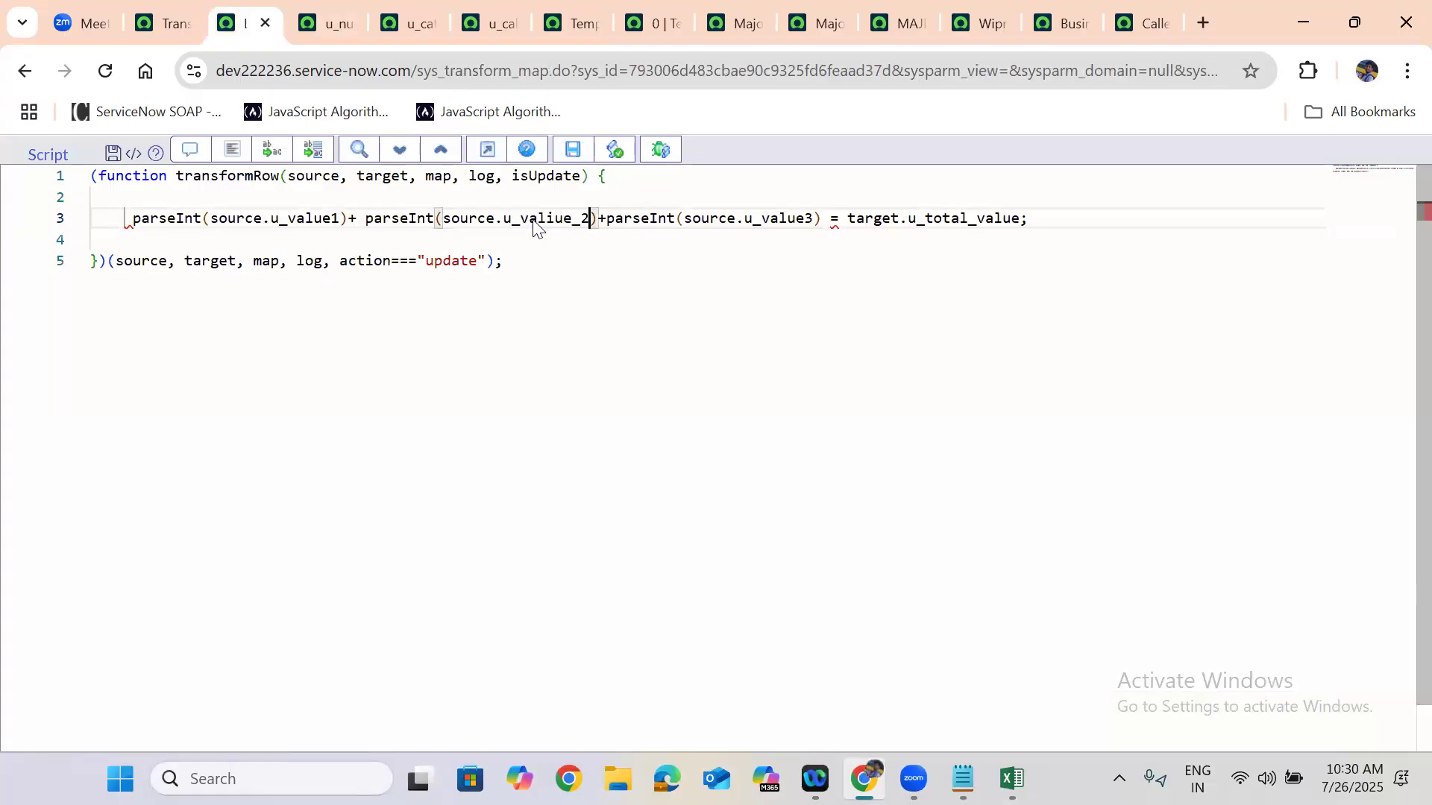
left_click(334, 224)
type("_")
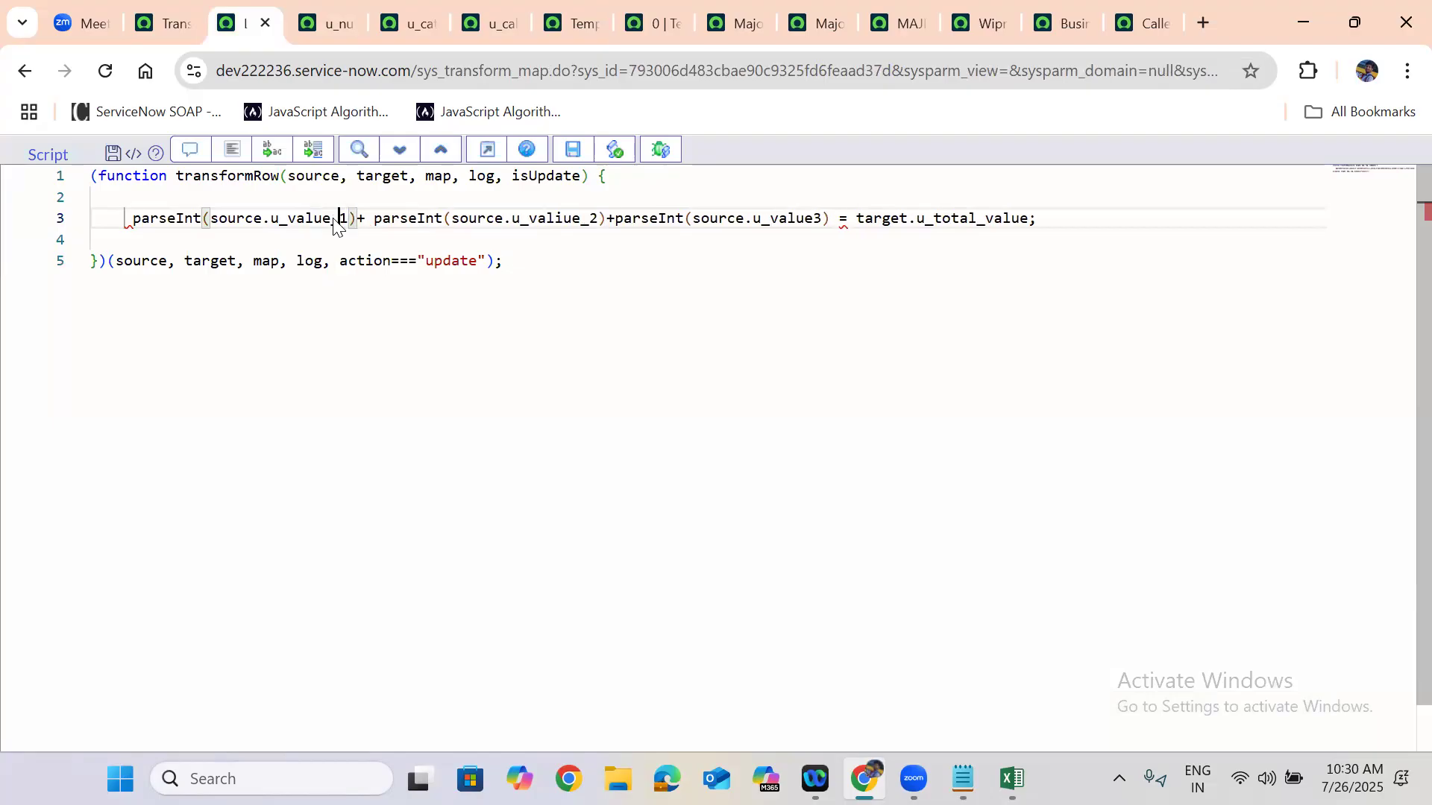
left_click(815, 221)
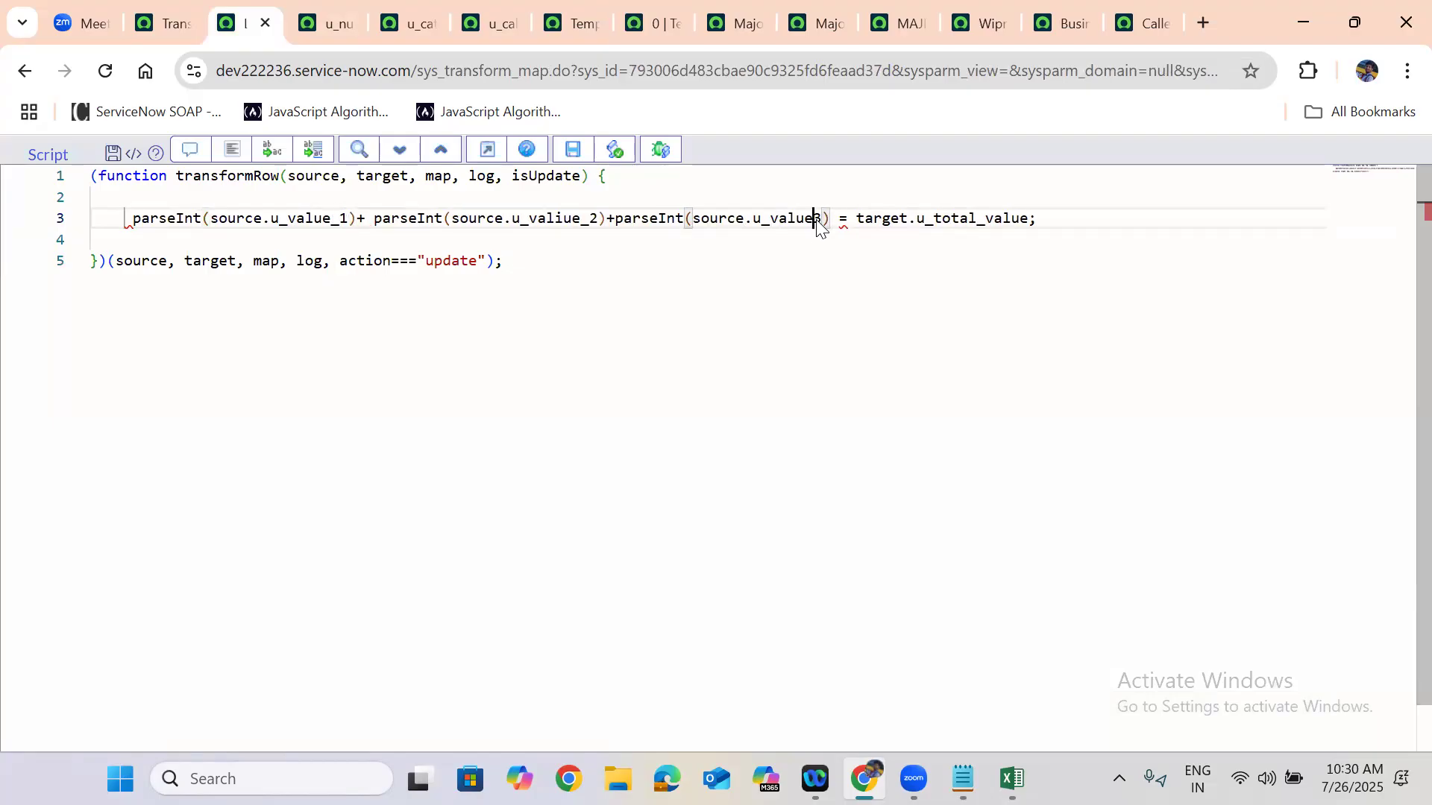
type("_")
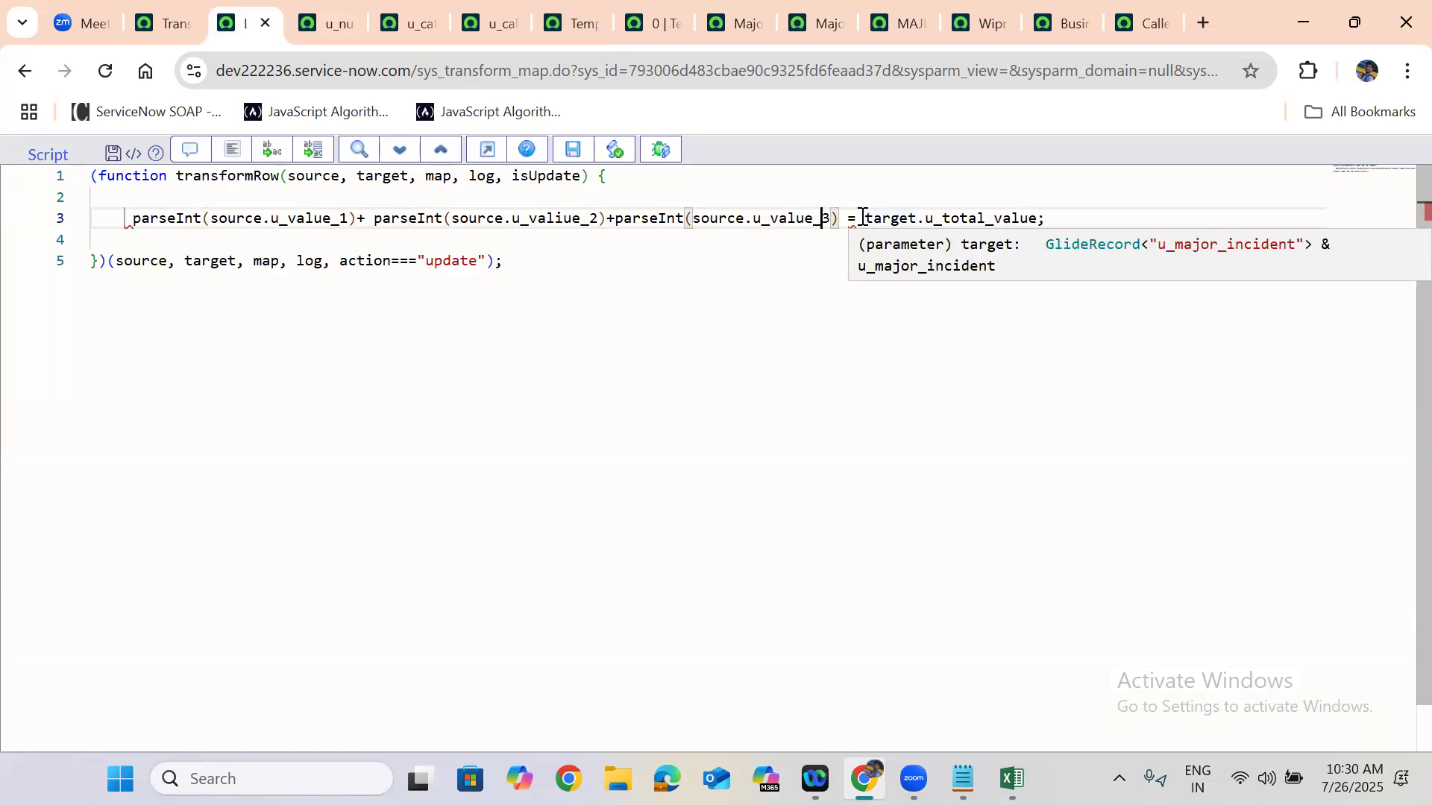
Move the target.u_total_value = assignment to the start of line 3 and exit full screen
left_click_drag(849, 219, 1049, 221)
key("BackSpace")
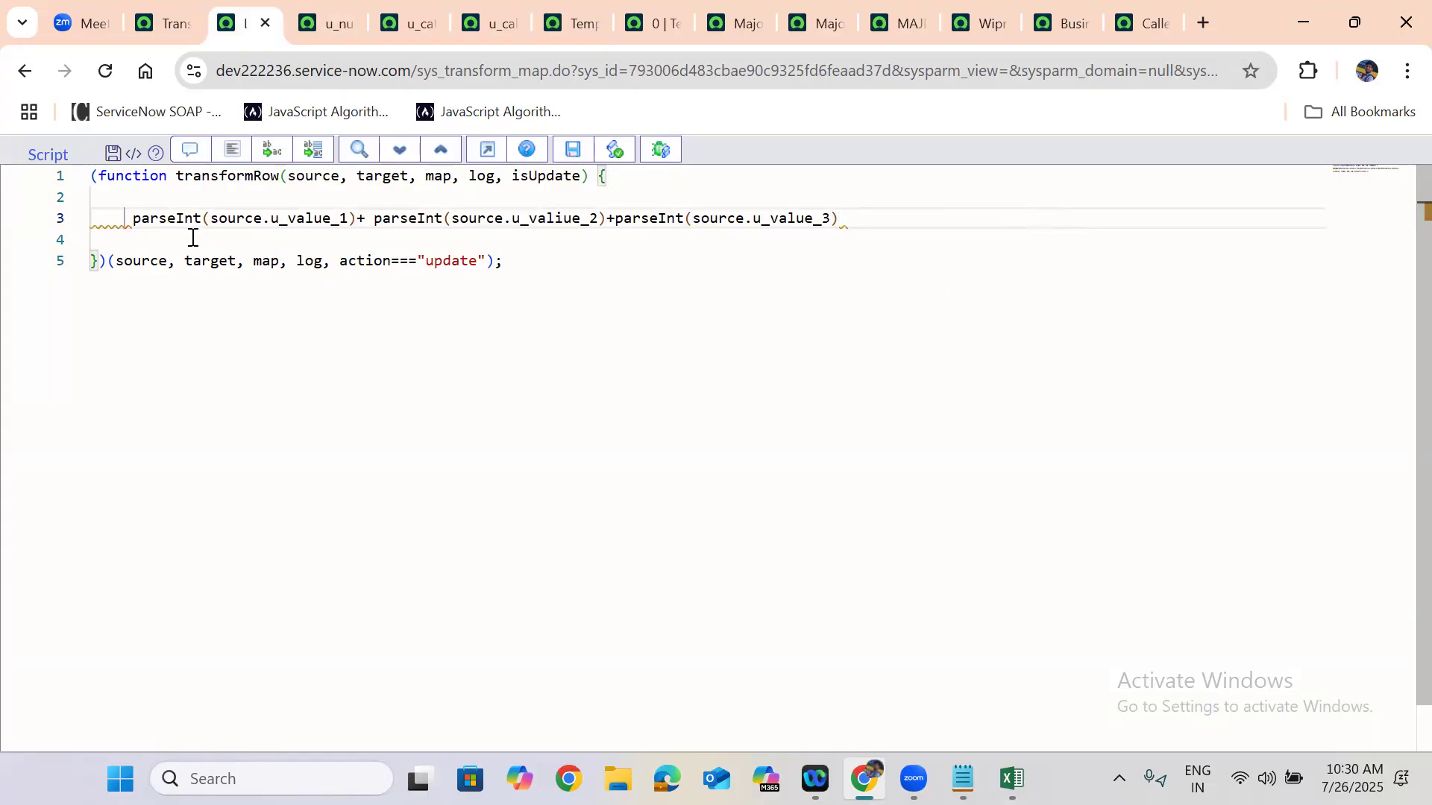
left_click(123, 222)
type("target.")
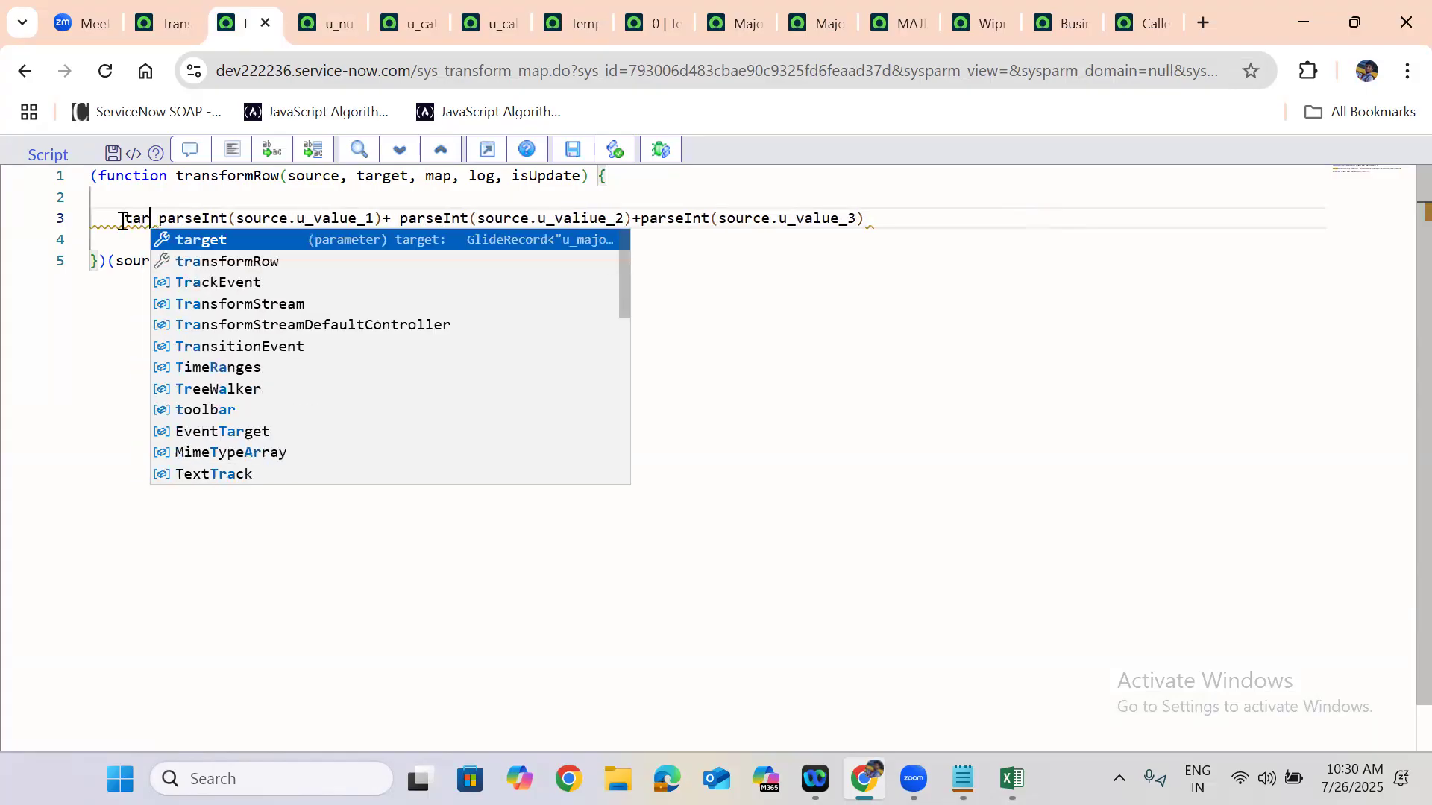
type("u_total_value")
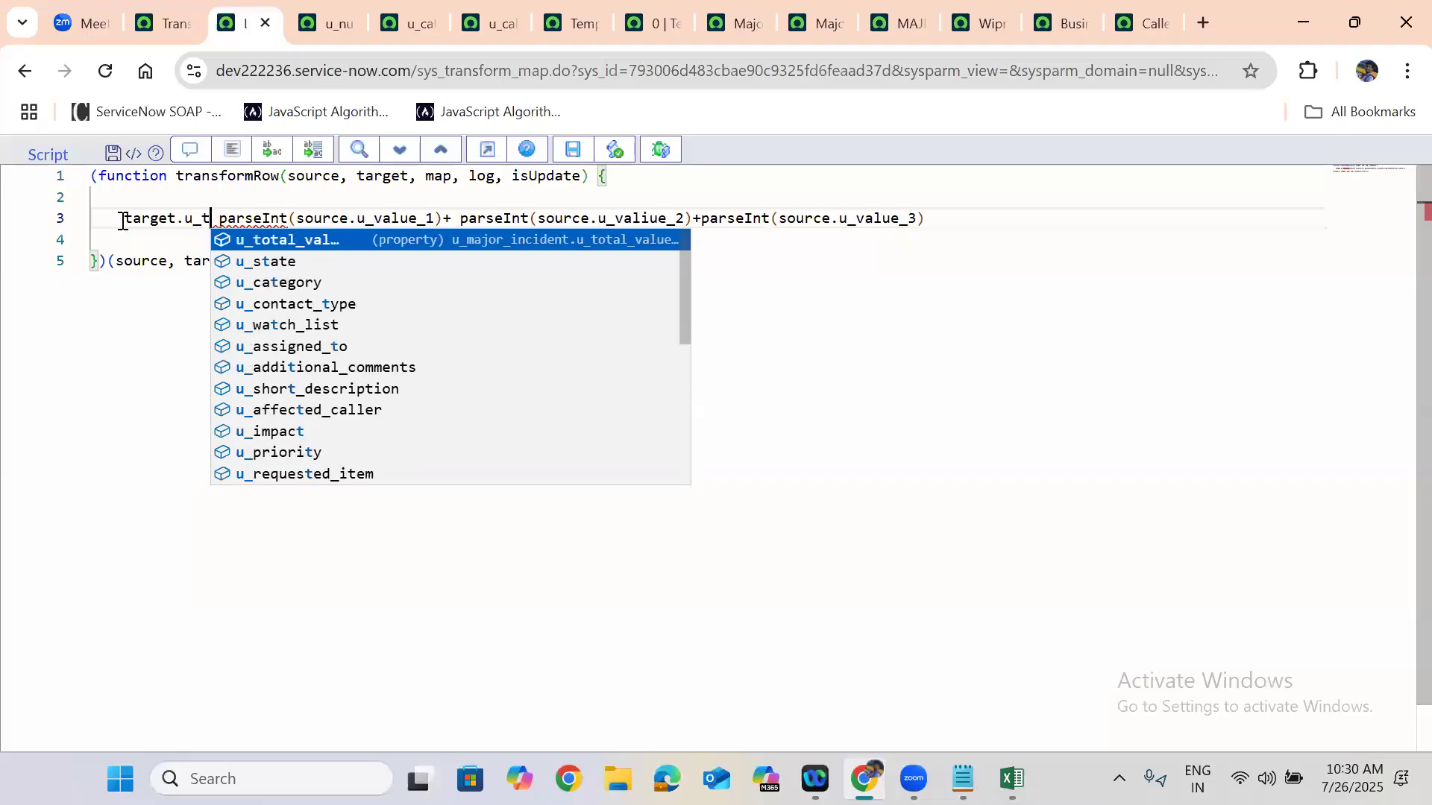
type(" =")
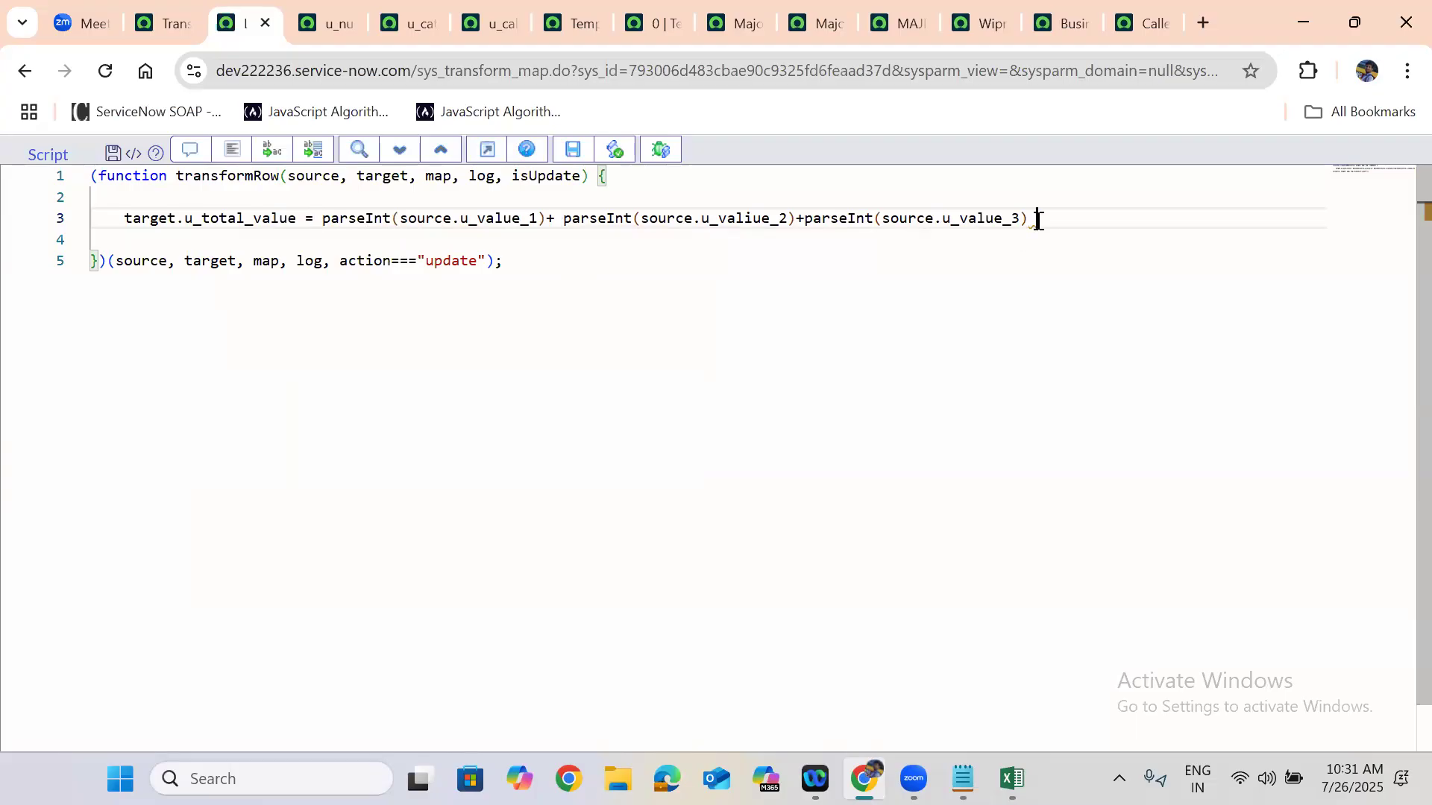
left_click(488, 150)
right_click(704, 153)
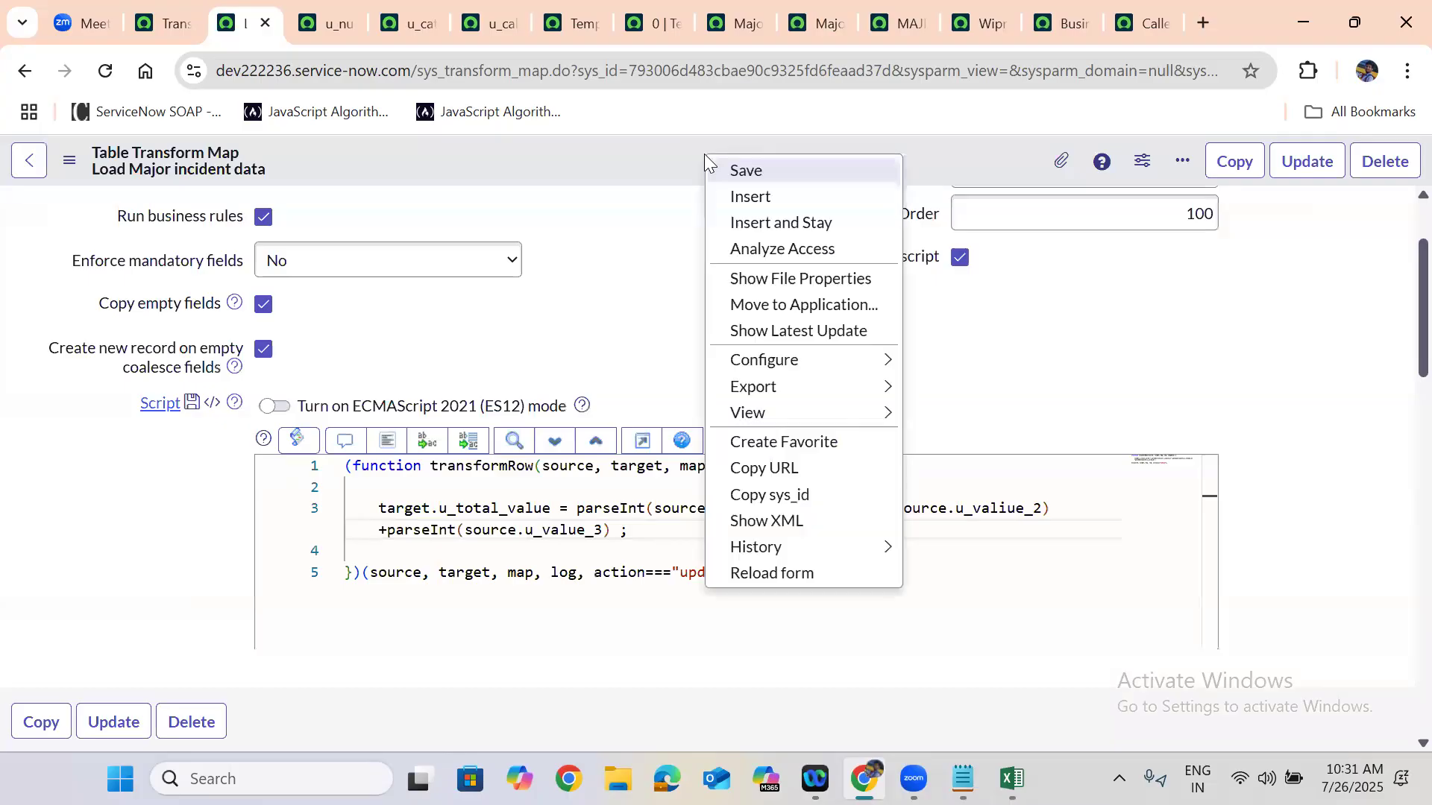
Save the transform map, then head to Load Data from the Transform Histories tab
left_click(764, 171)
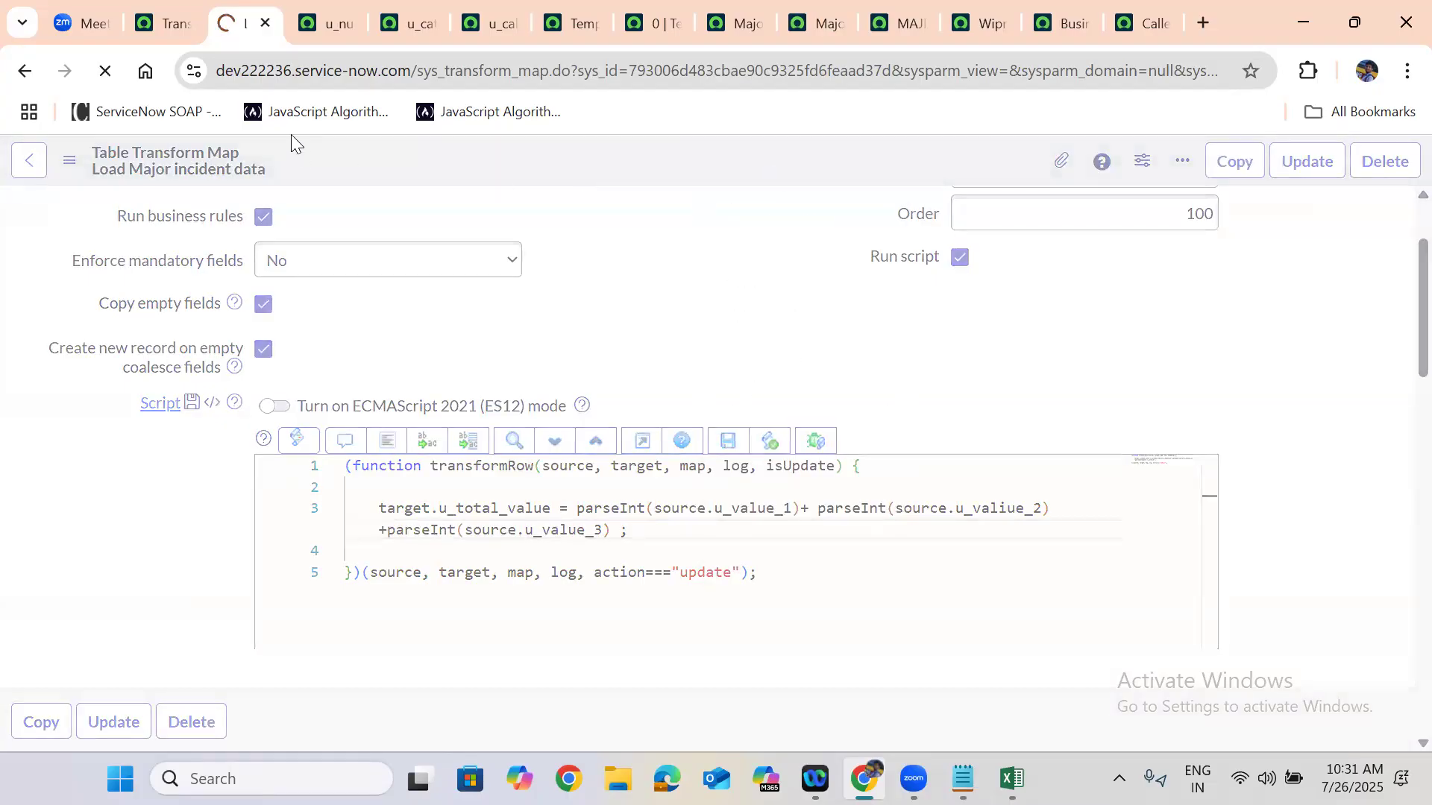
left_click(171, 7)
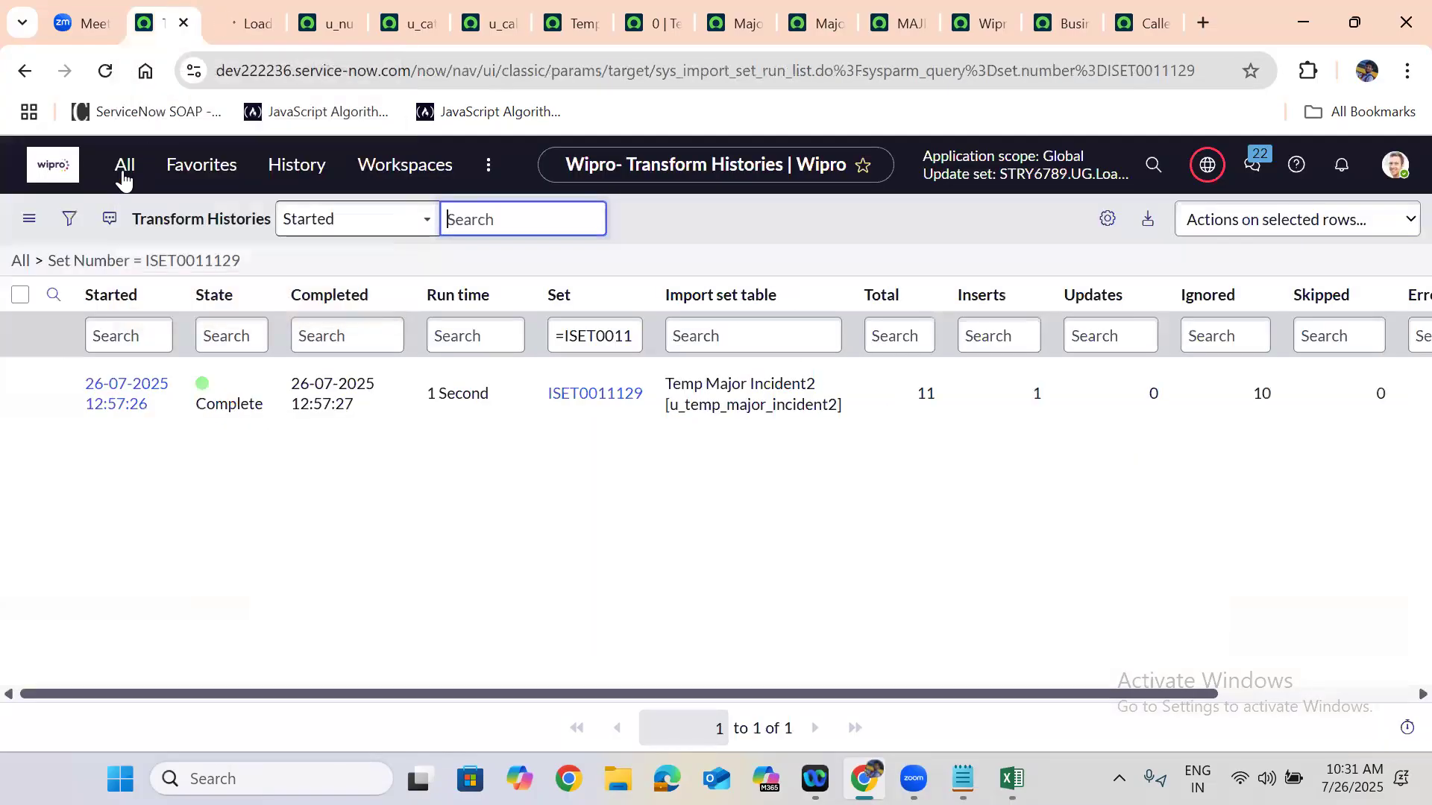
left_click(123, 178)
left_click(109, 420)
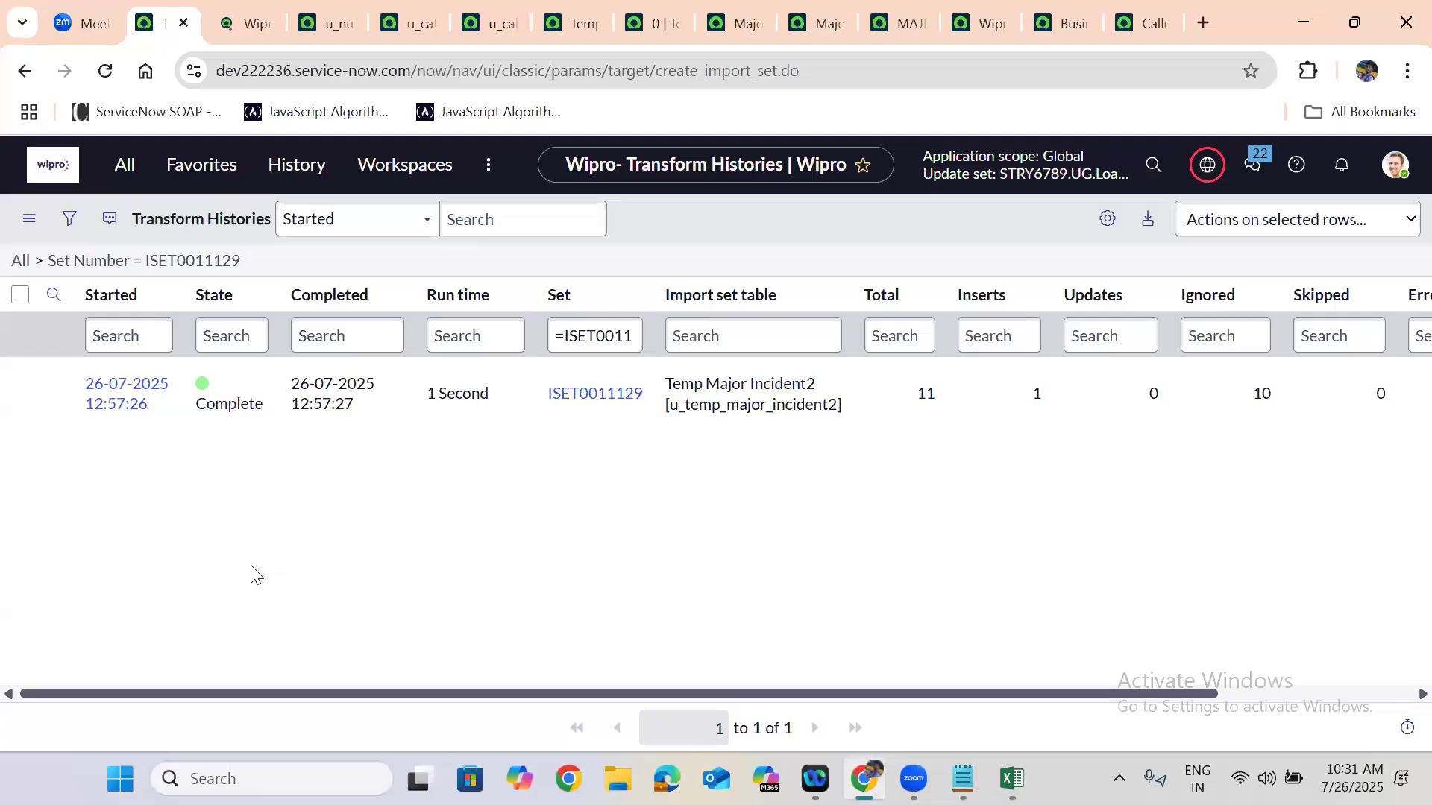
key("alt+Left")
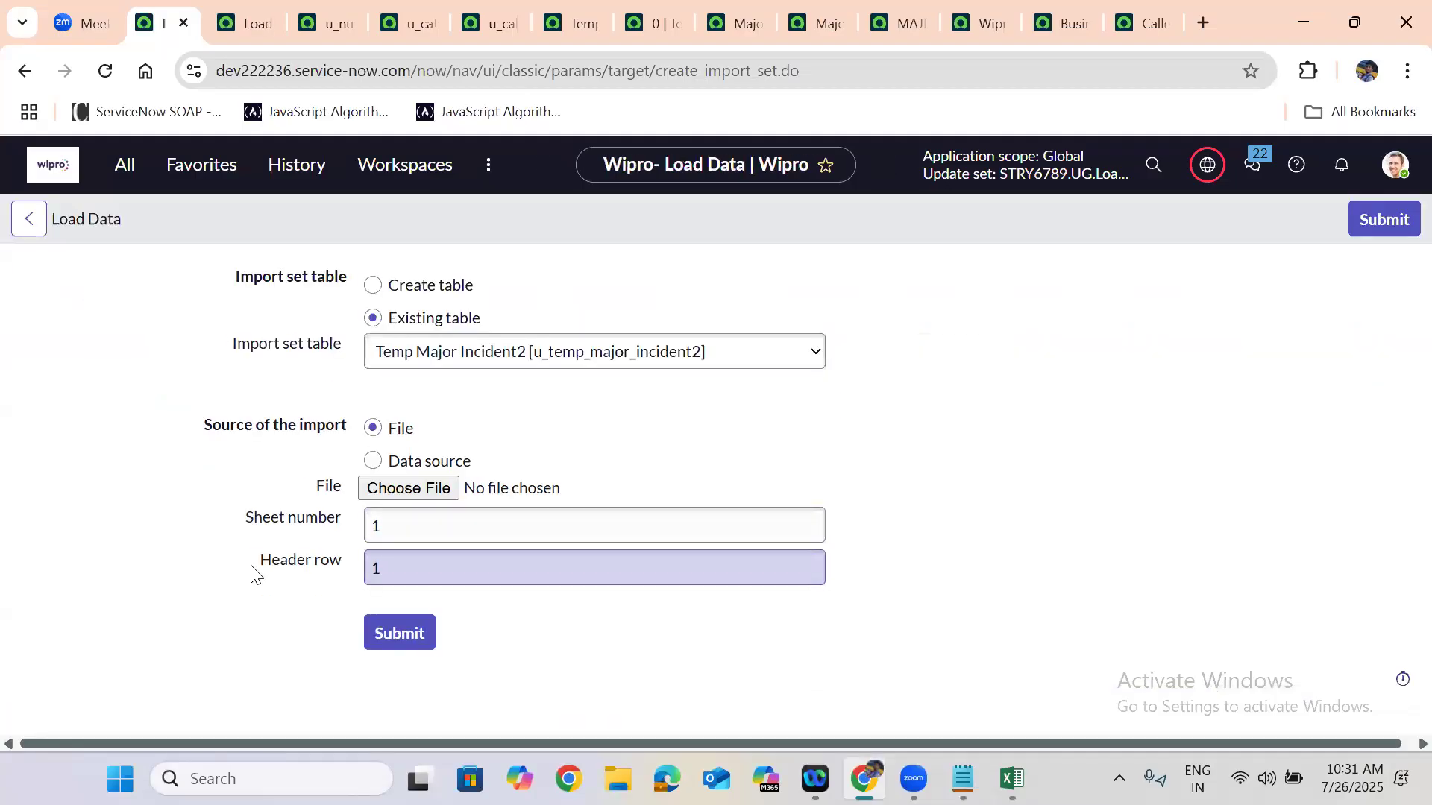
Load u_major_incident.xlsx into Temp Major Incident2 as ISET0011130 and proceed to Run Transform
left_click(419, 491)
left_click(260, 205)
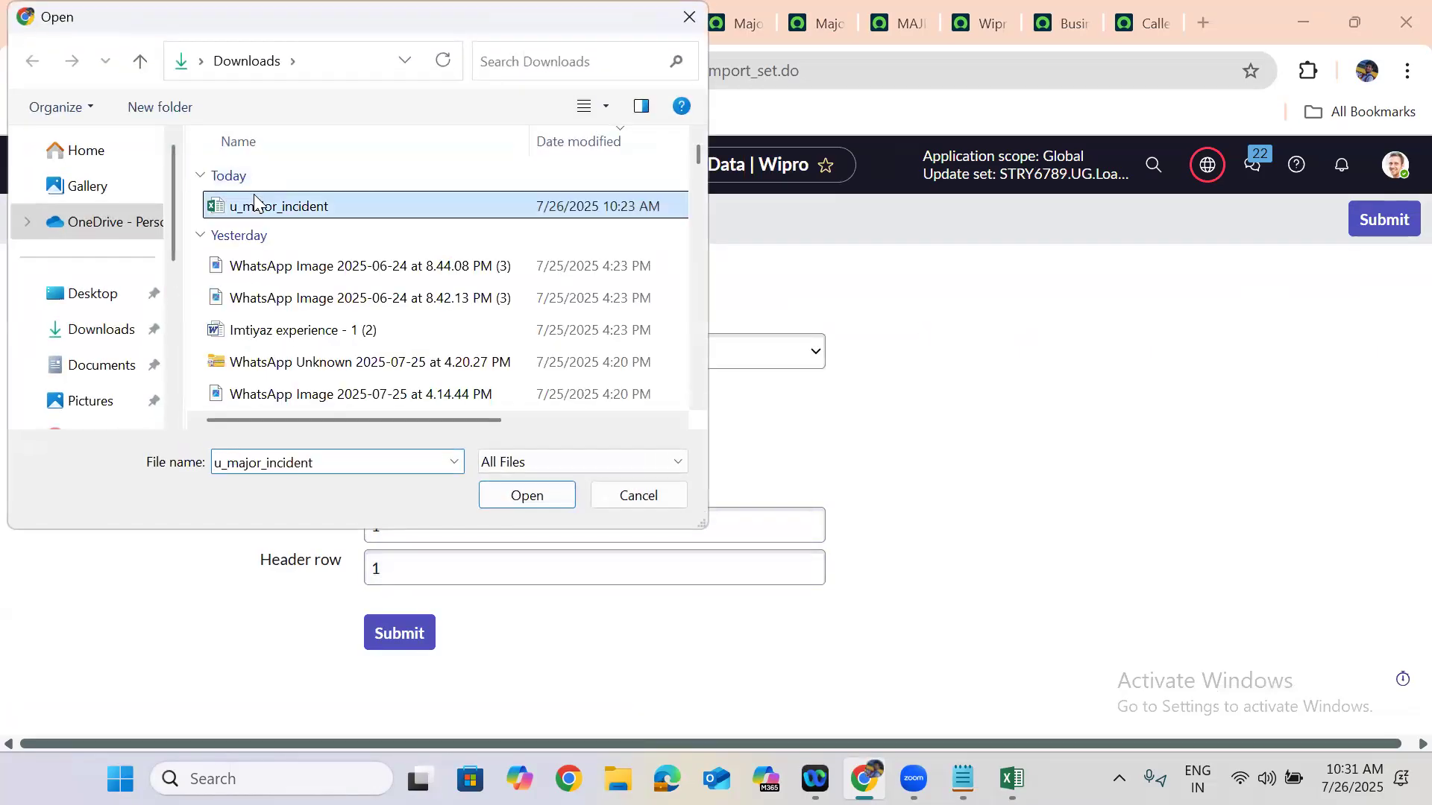
left_click(527, 494)
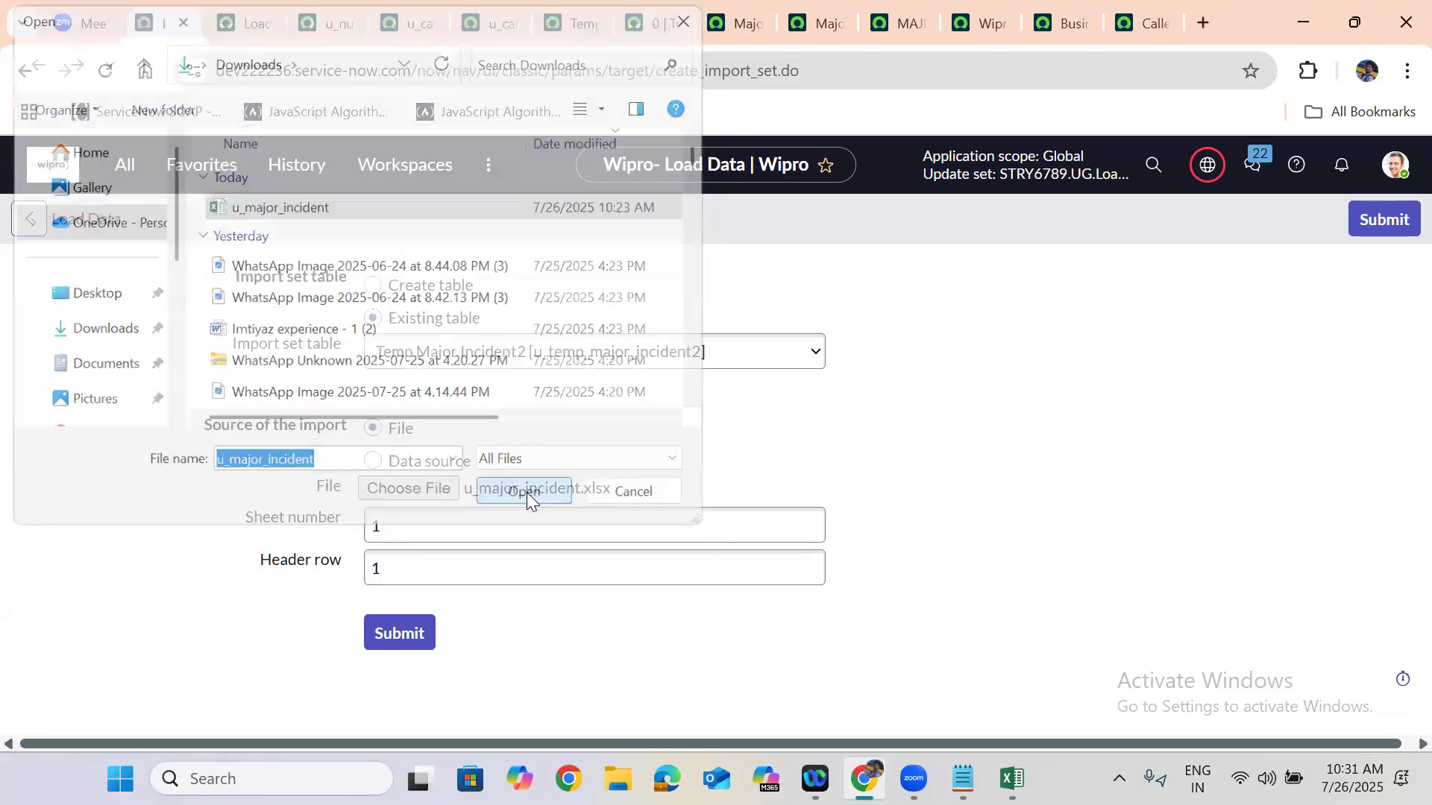
left_click(413, 632)
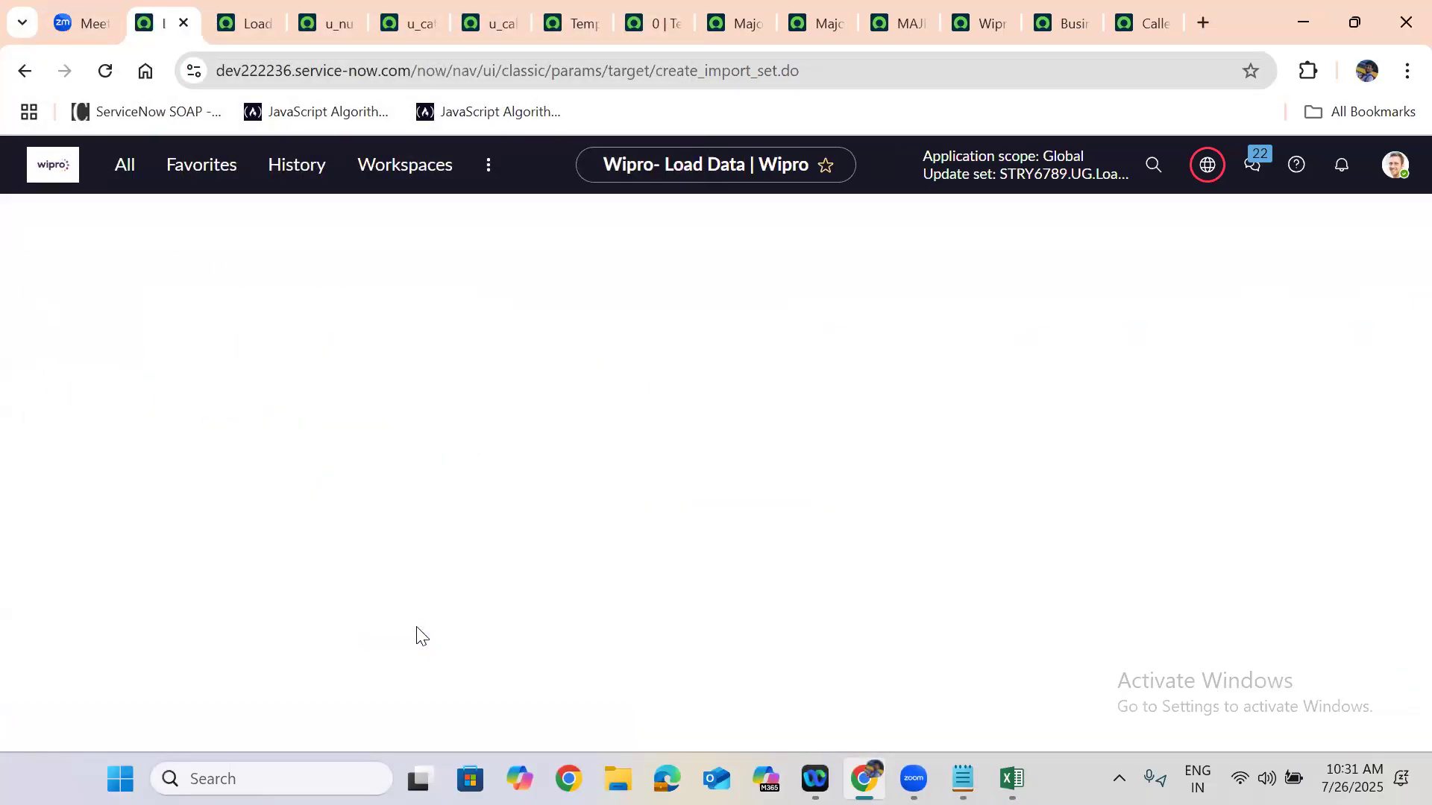
left_click(60, 569)
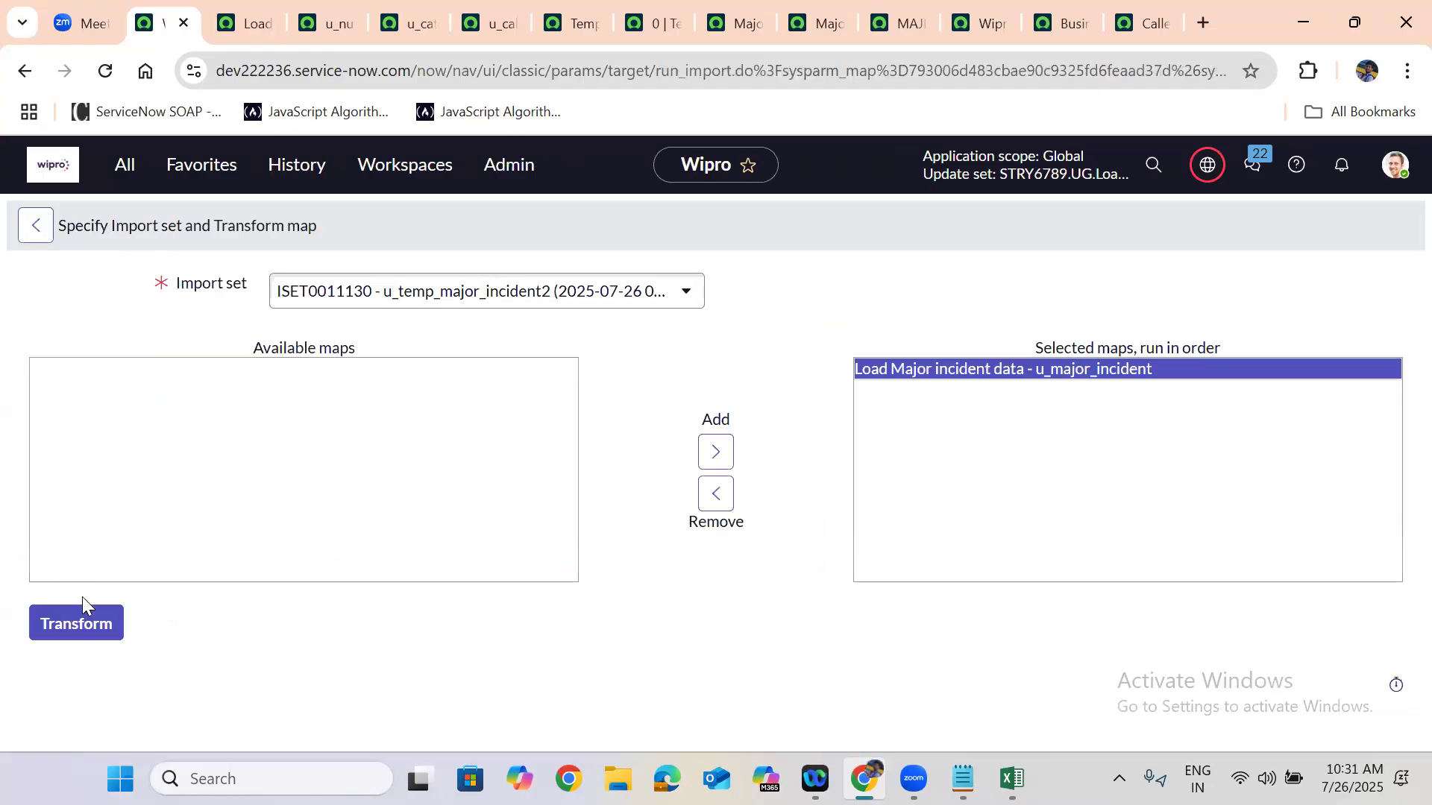
Run the transform on ISET0011130, confirm 1 insert and 10 updates in history, then go to Major Incidents
left_click(82, 615)
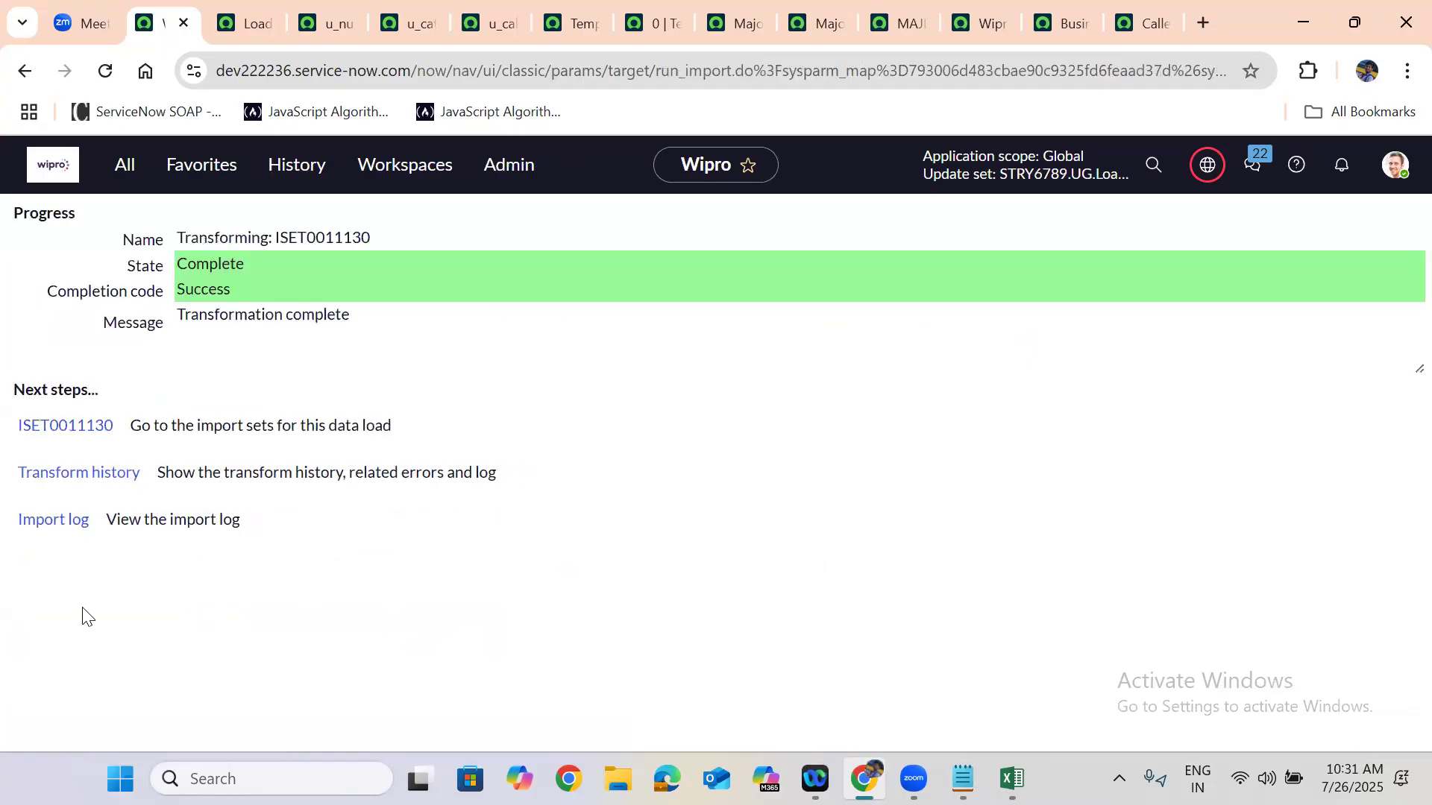
left_click(77, 473)
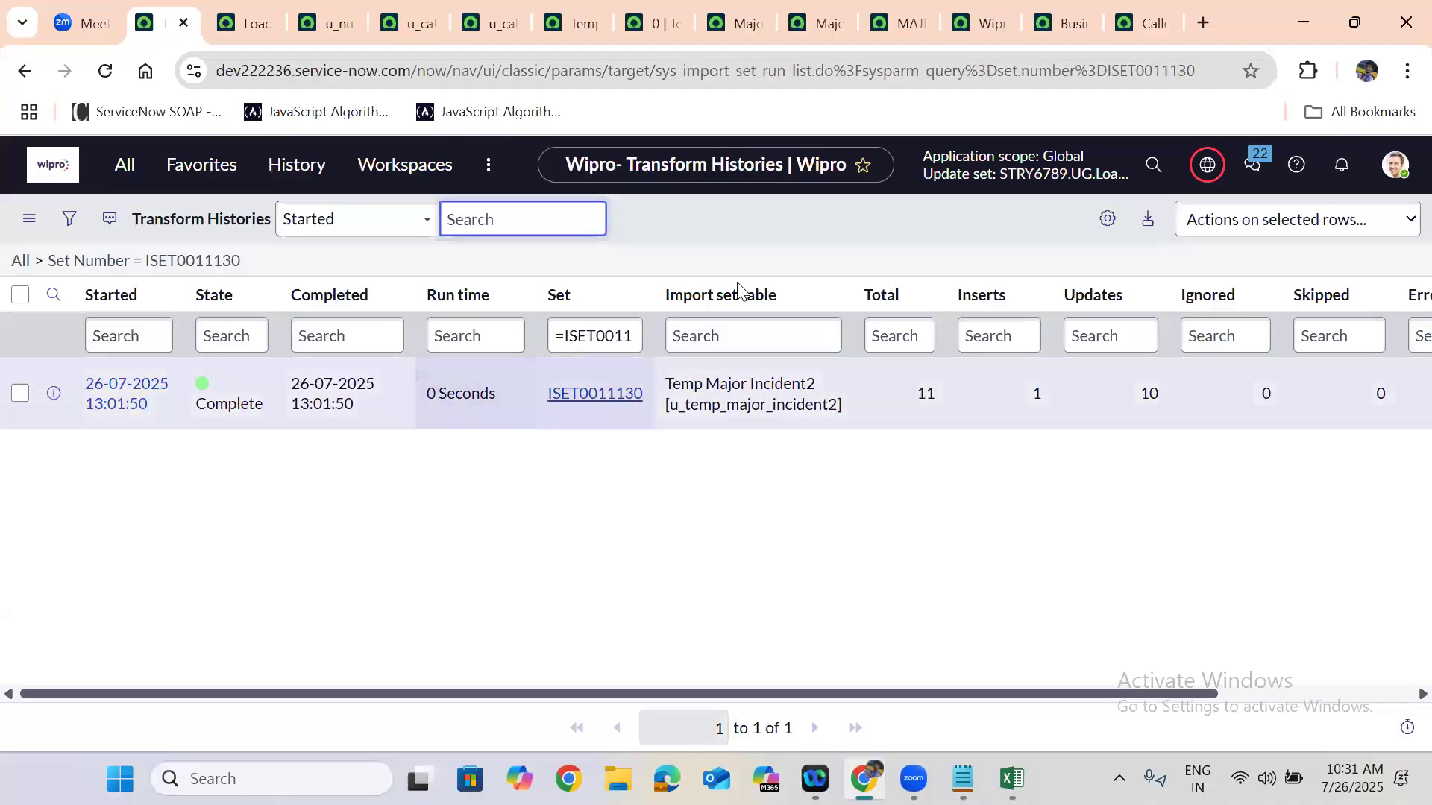
left_click(823, 22)
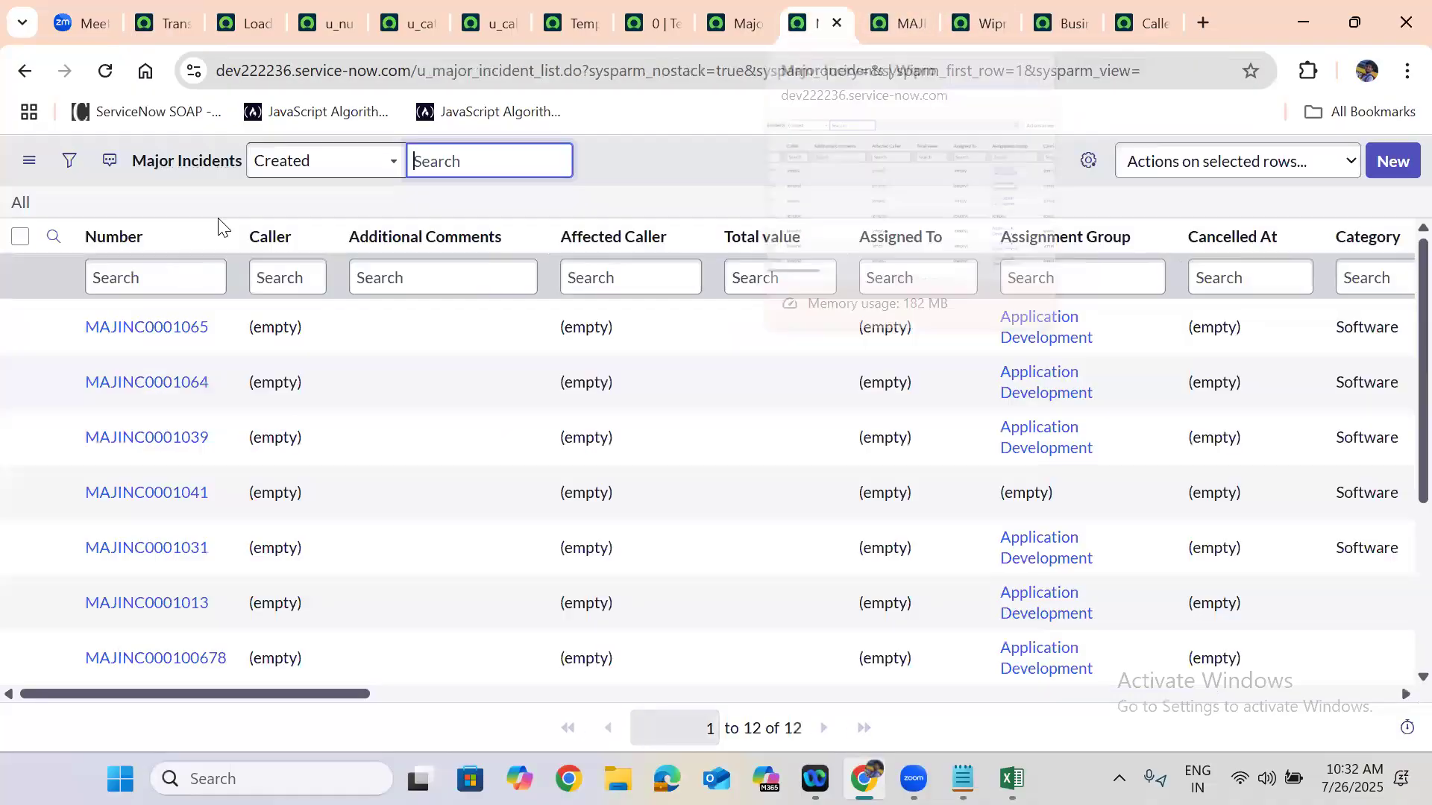
Remove the filter on the Major Incidents list and look through all the records
left_click(13, 205)
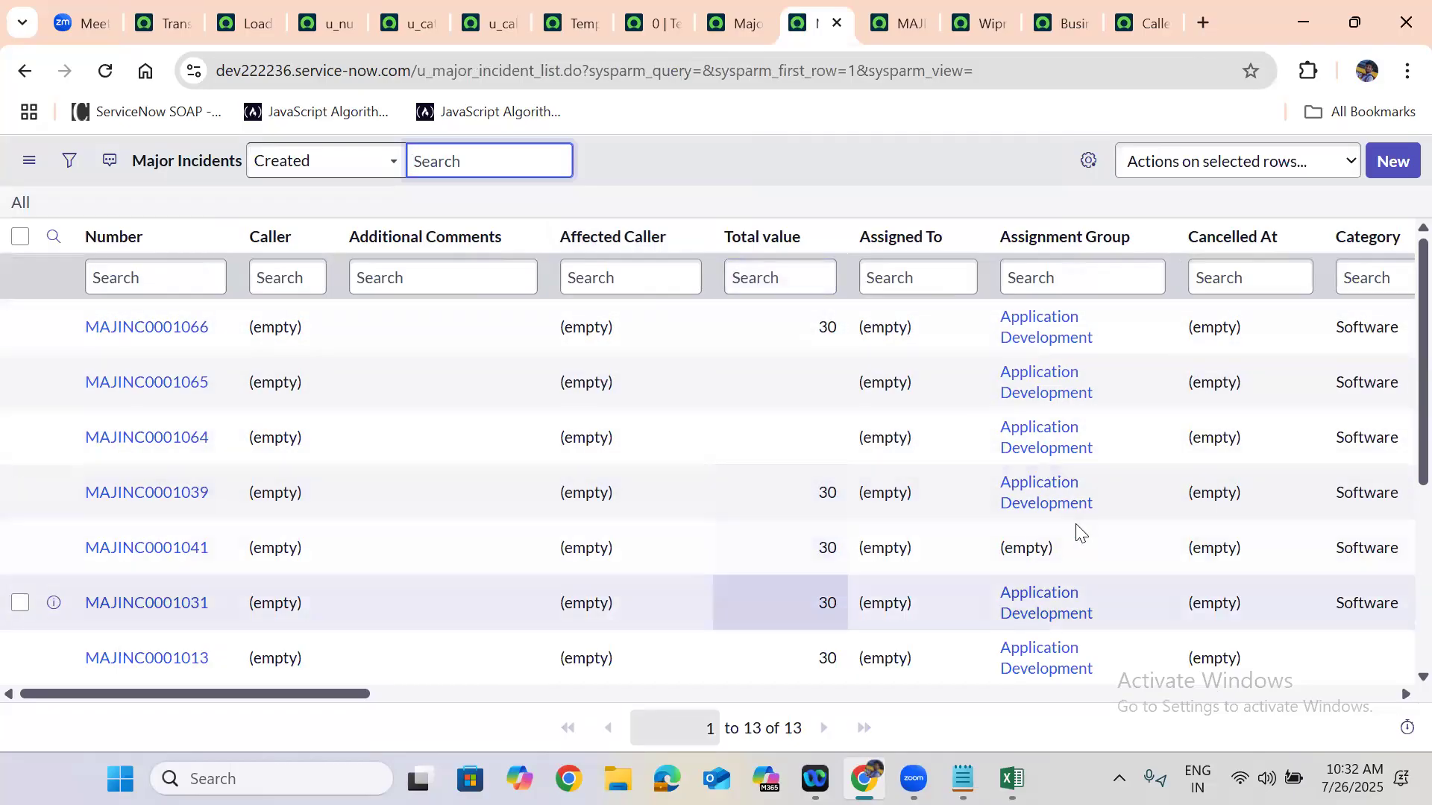
scroll(1397, 544, "down", 5)
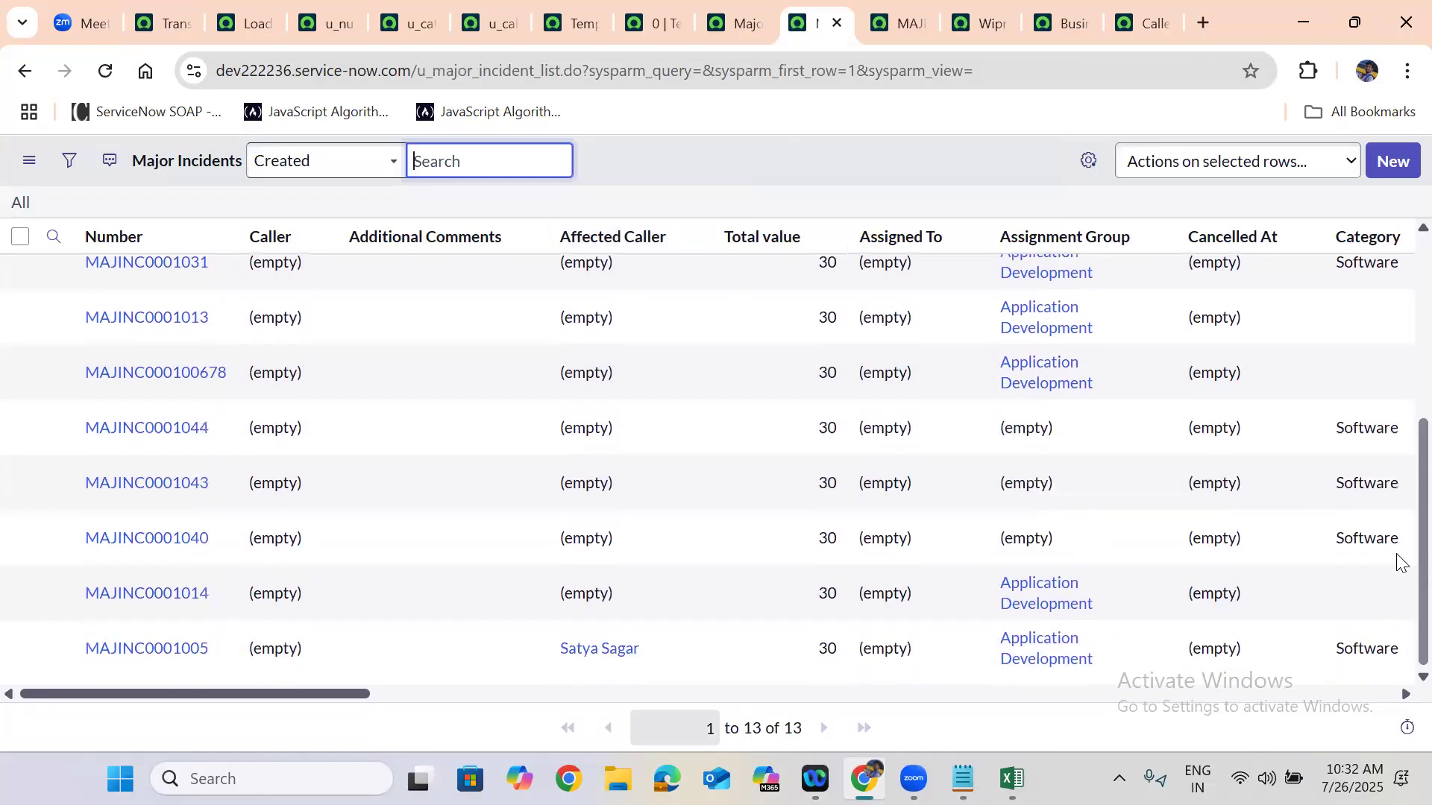
scroll(1397, 552, "up", 5)
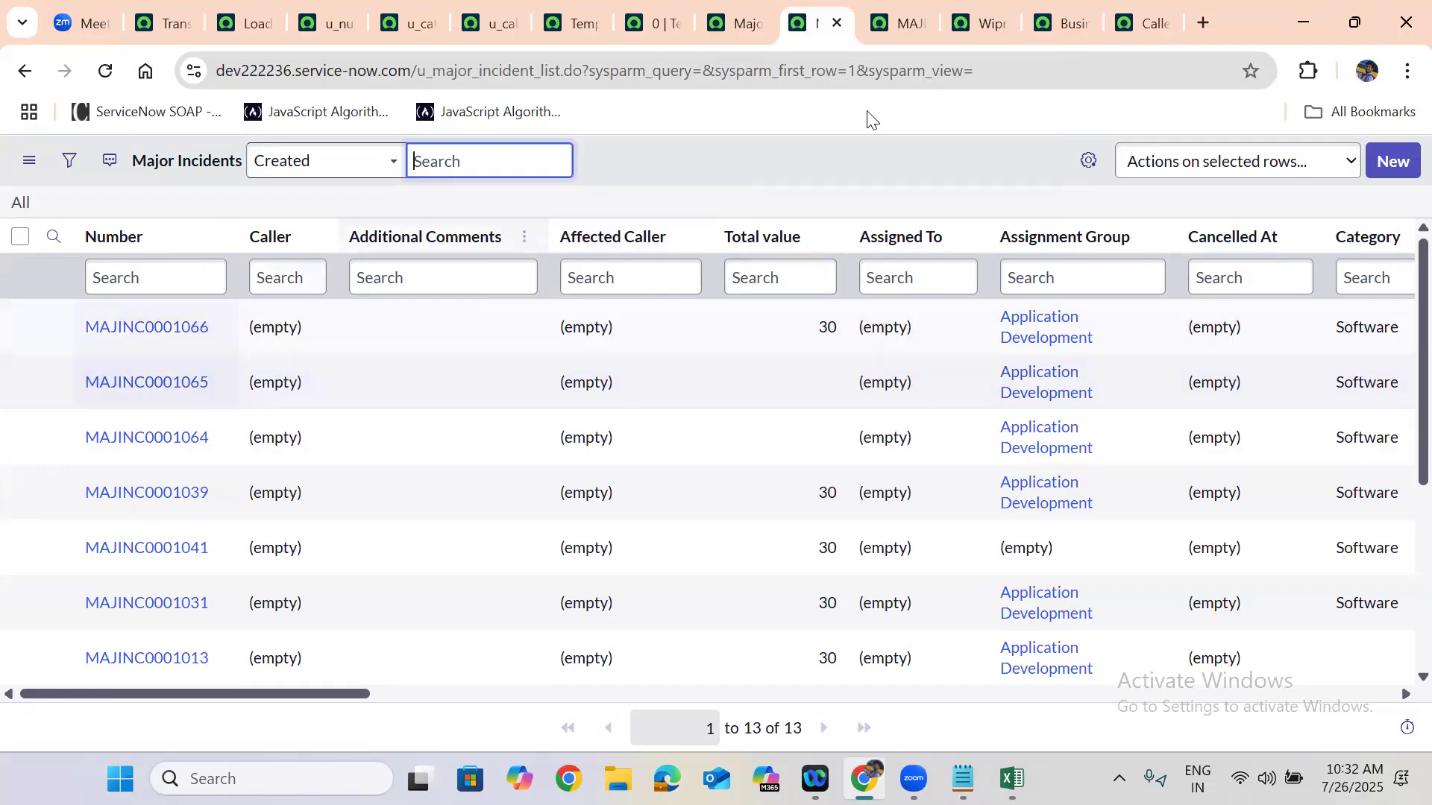
Bring the u_major_incident spreadsheet up and restore it down, then return to the Load Major incident data transform map
left_click(1011, 778)
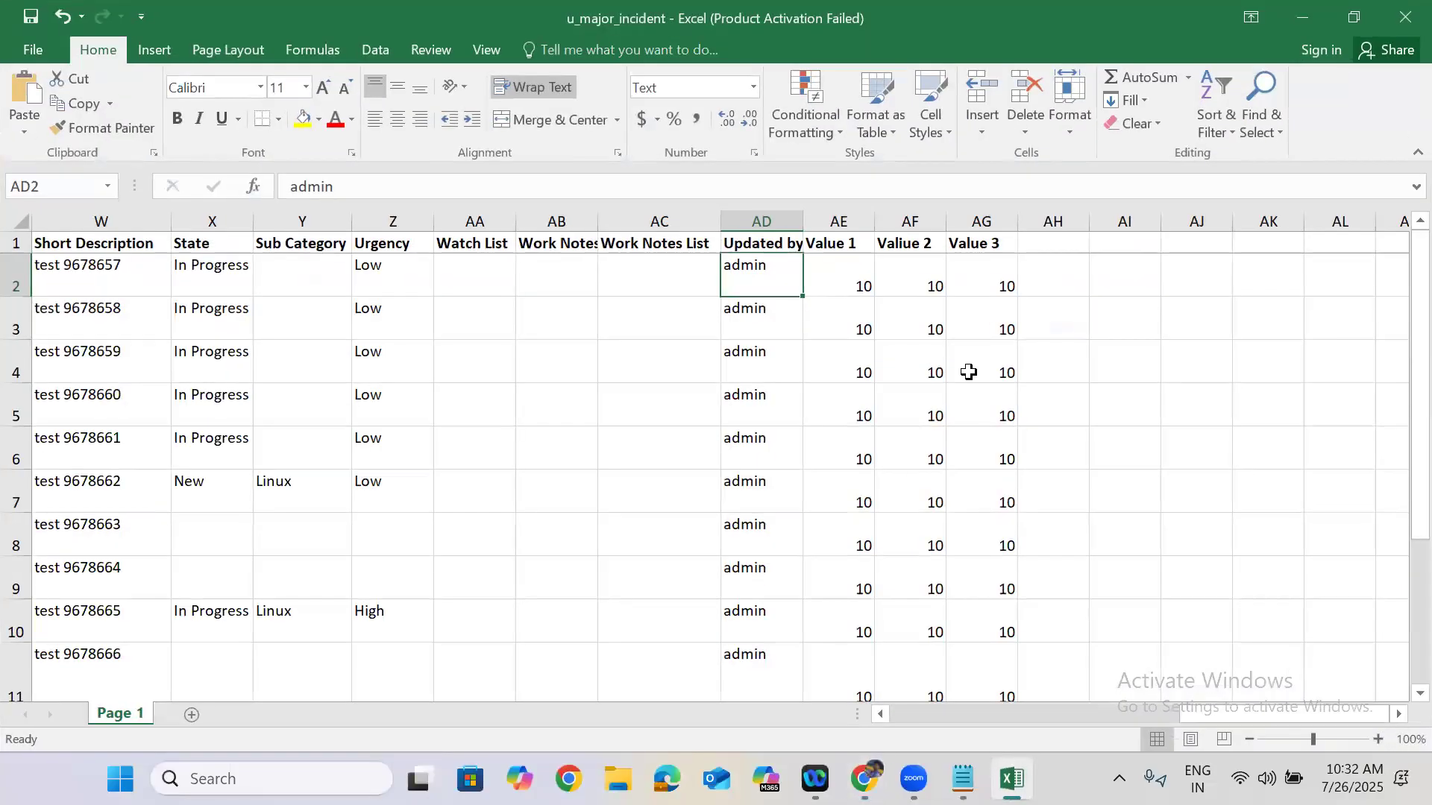
double_click(417, 11)
left_click(240, 3)
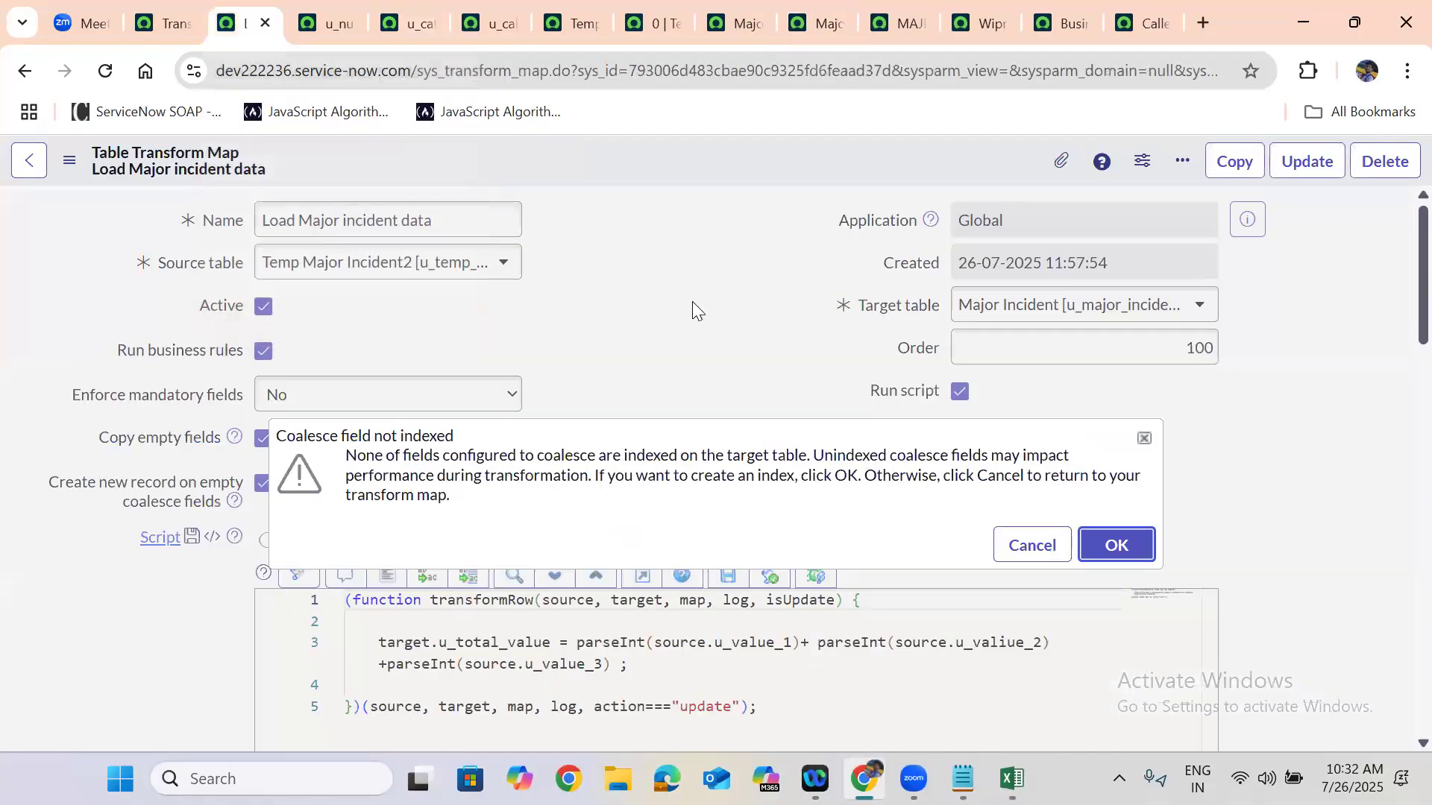
Dismiss the unindexed coalesce warning and review the script's target, source and isUpdate parameters
left_click(1145, 440)
scroll(608, 477, "down", 3)
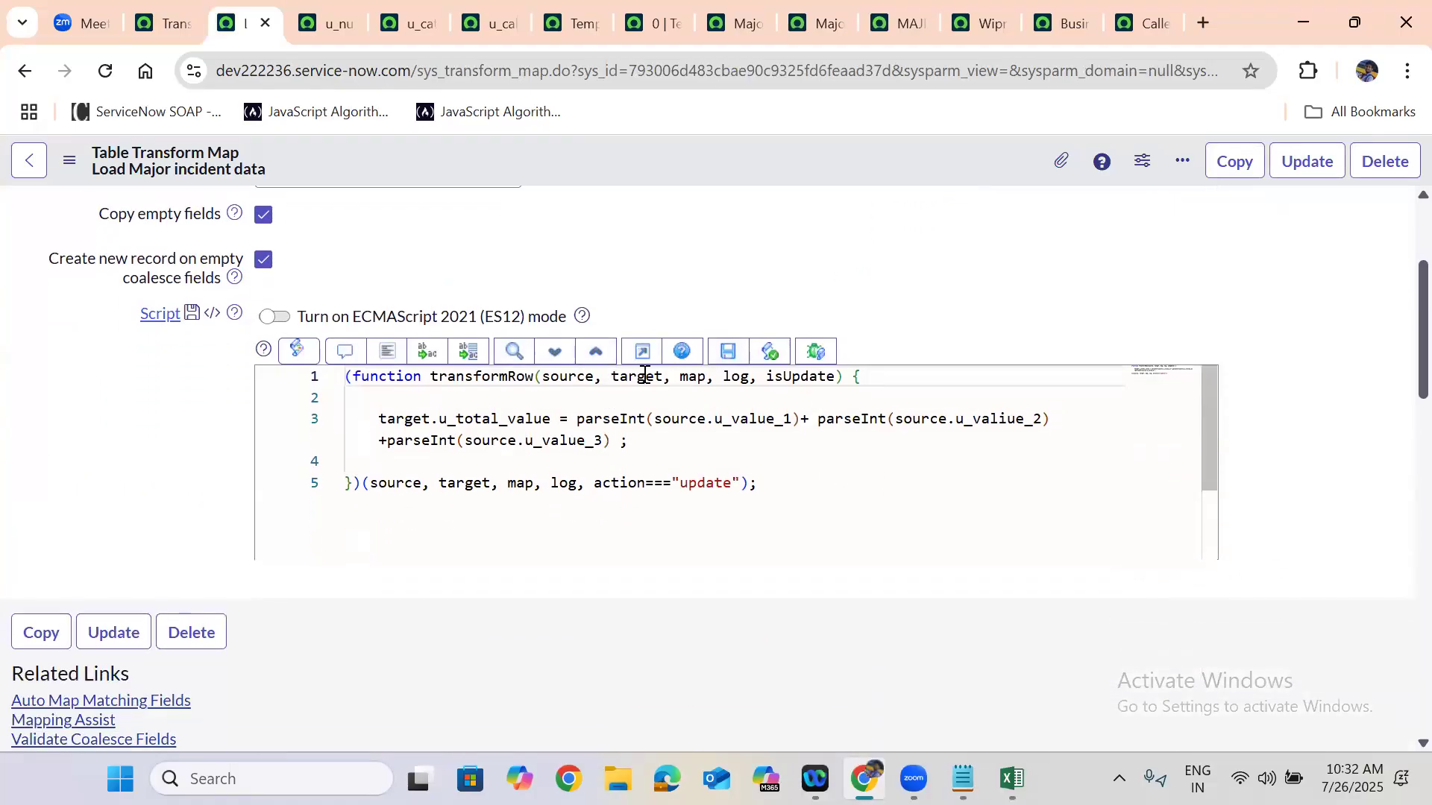
double_click(645, 376)
double_click(580, 377)
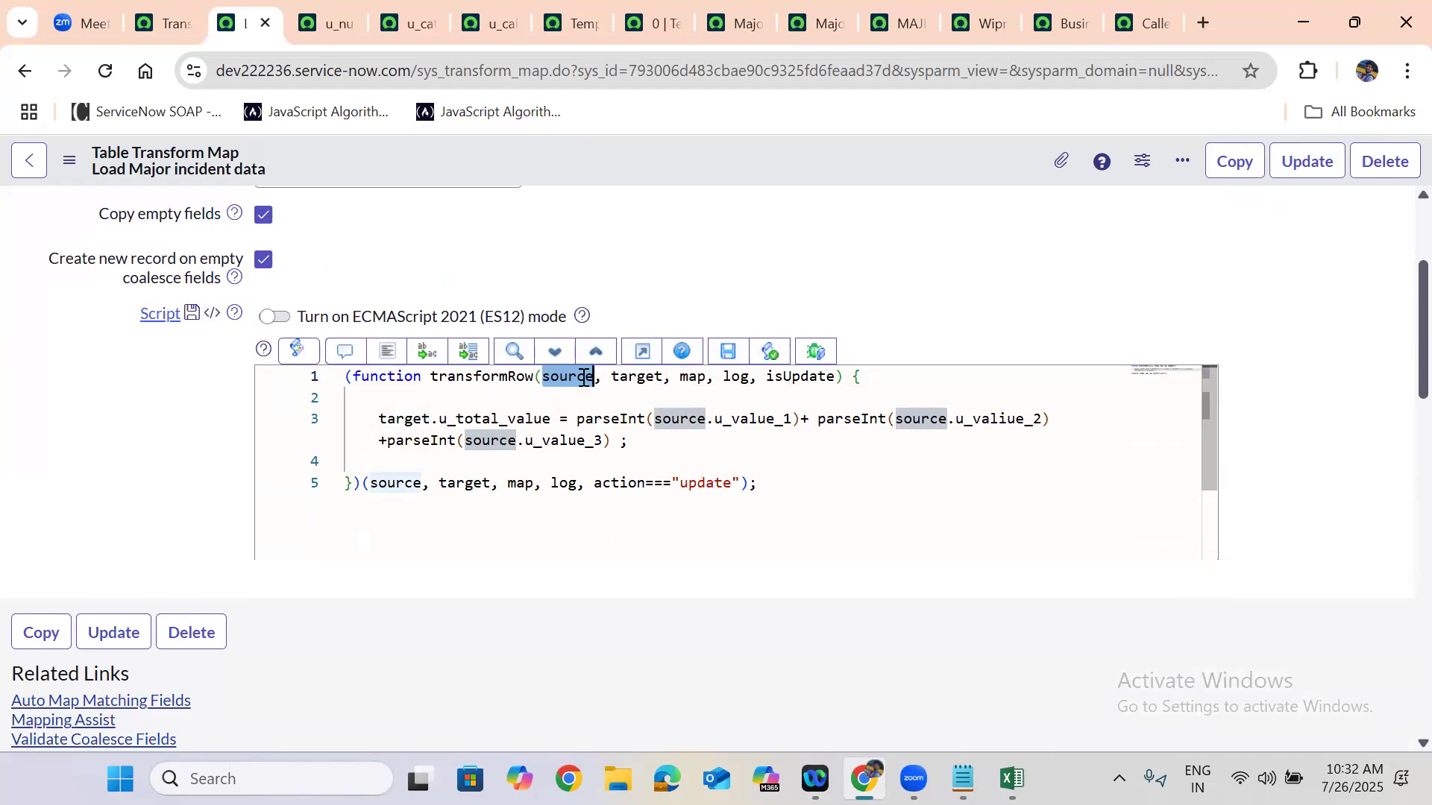
double_click(805, 378)
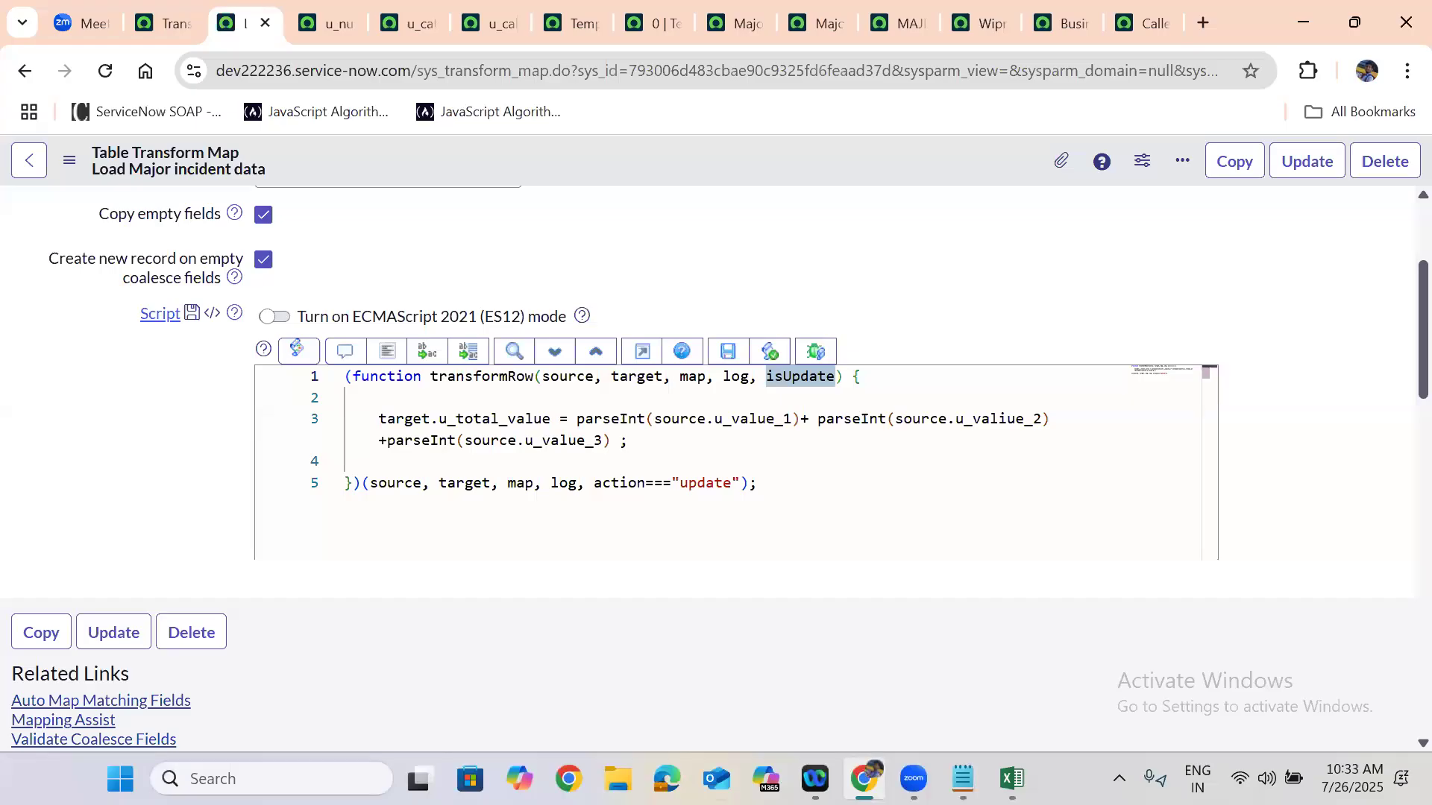
Bring the u_major_incident workbook in Excel to the front
left_click(690, 597)
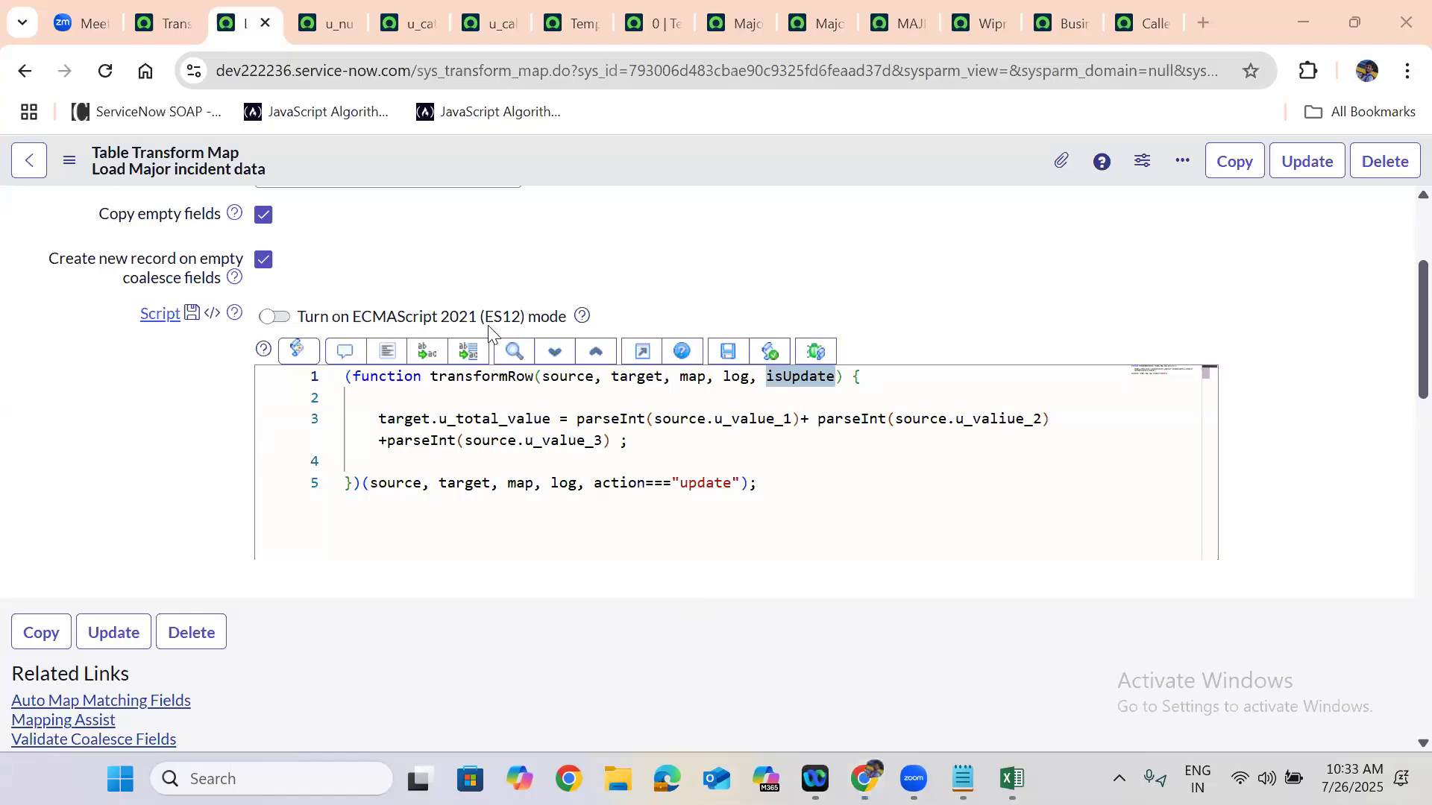
left_click(960, 300)
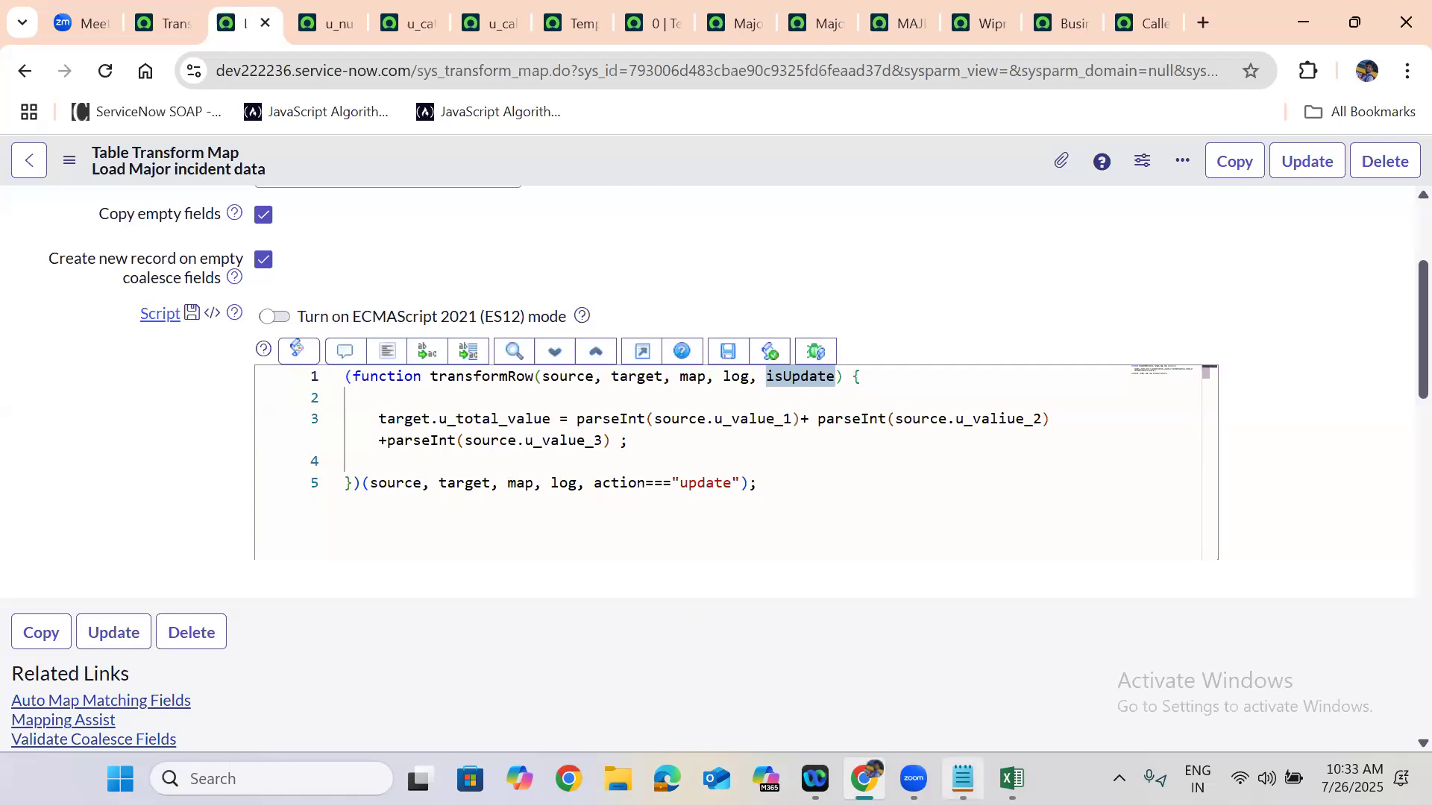
left_click(1012, 779)
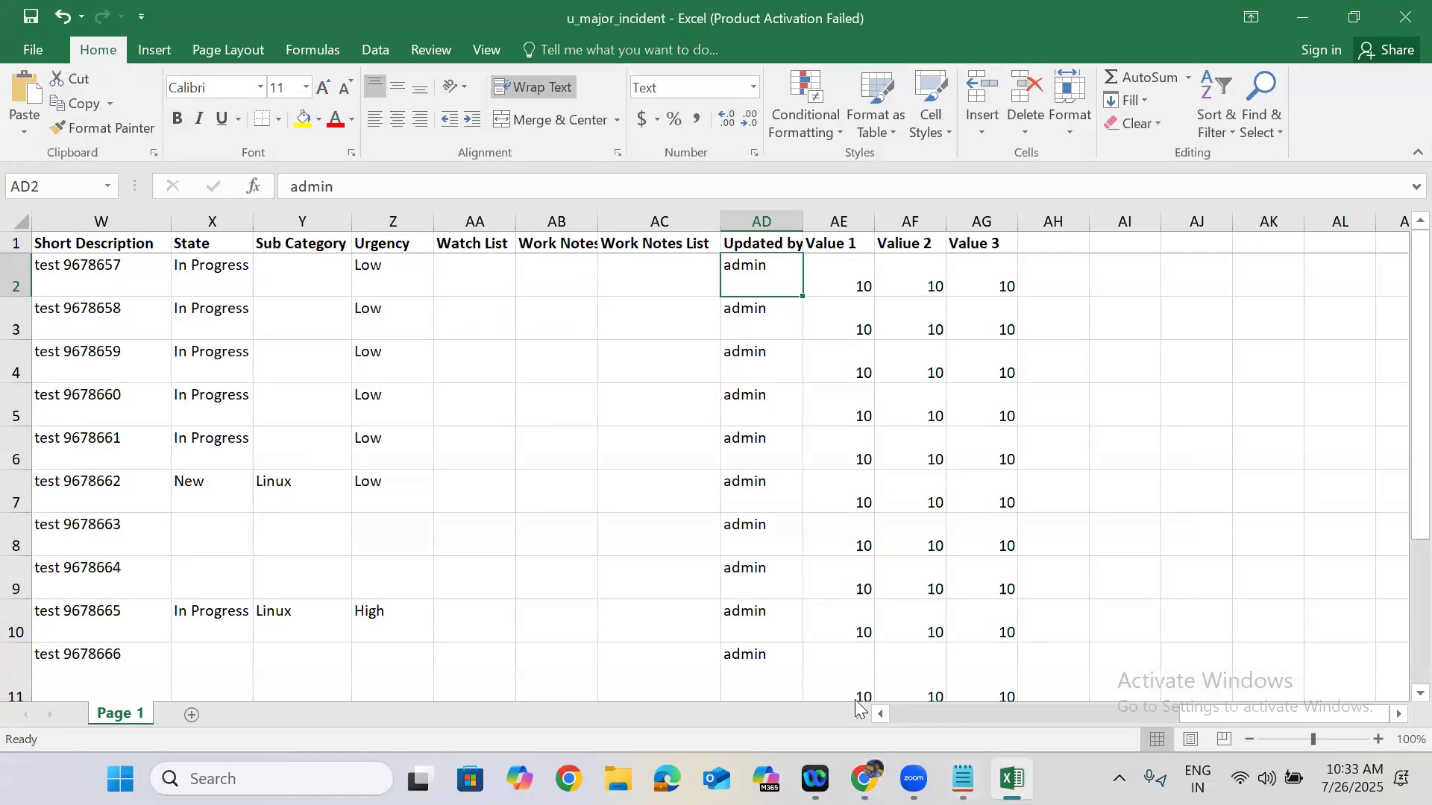
Return to column A, select the first record's Caller in B2, then minimize Excel for the u_category map
left_click(933, 718)
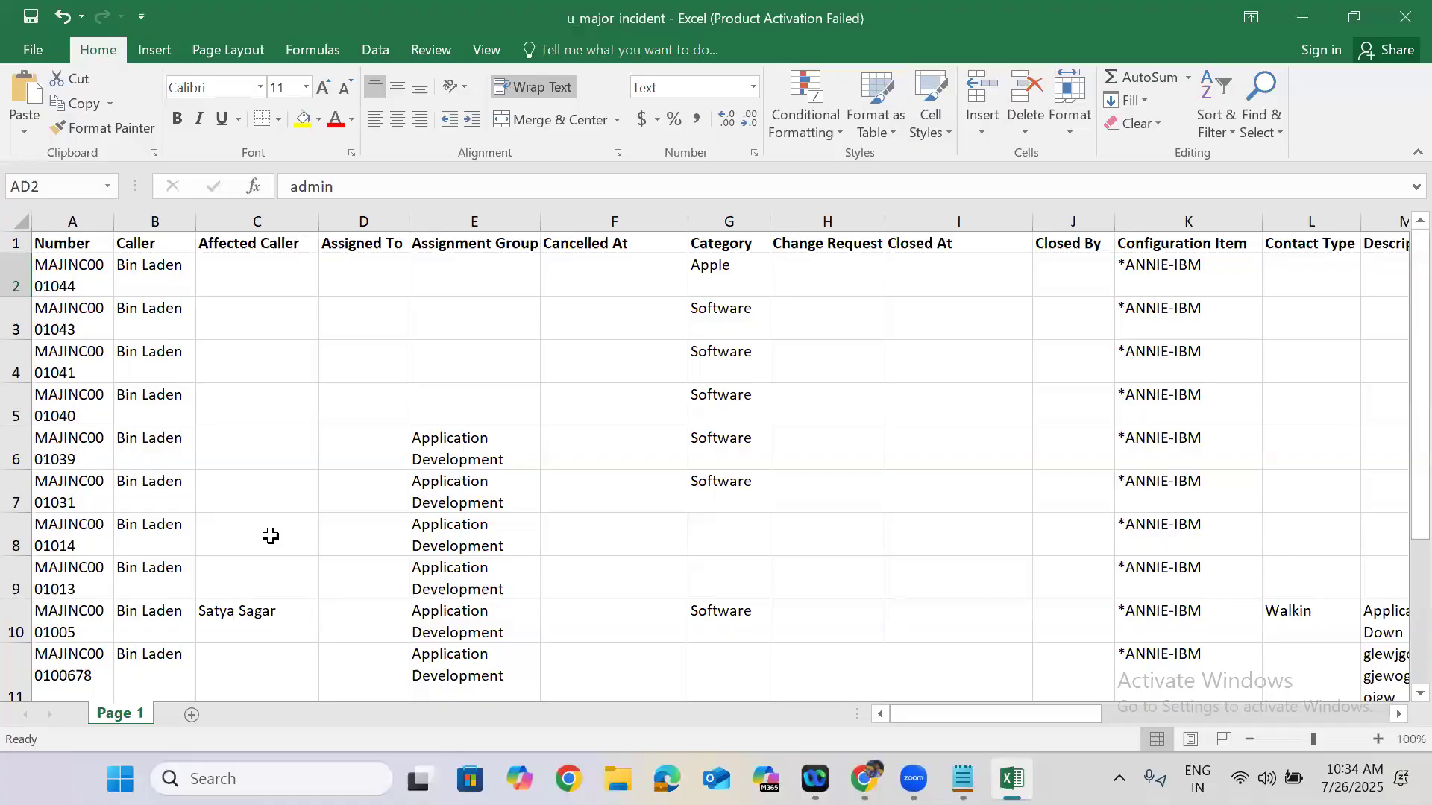
left_click(161, 292)
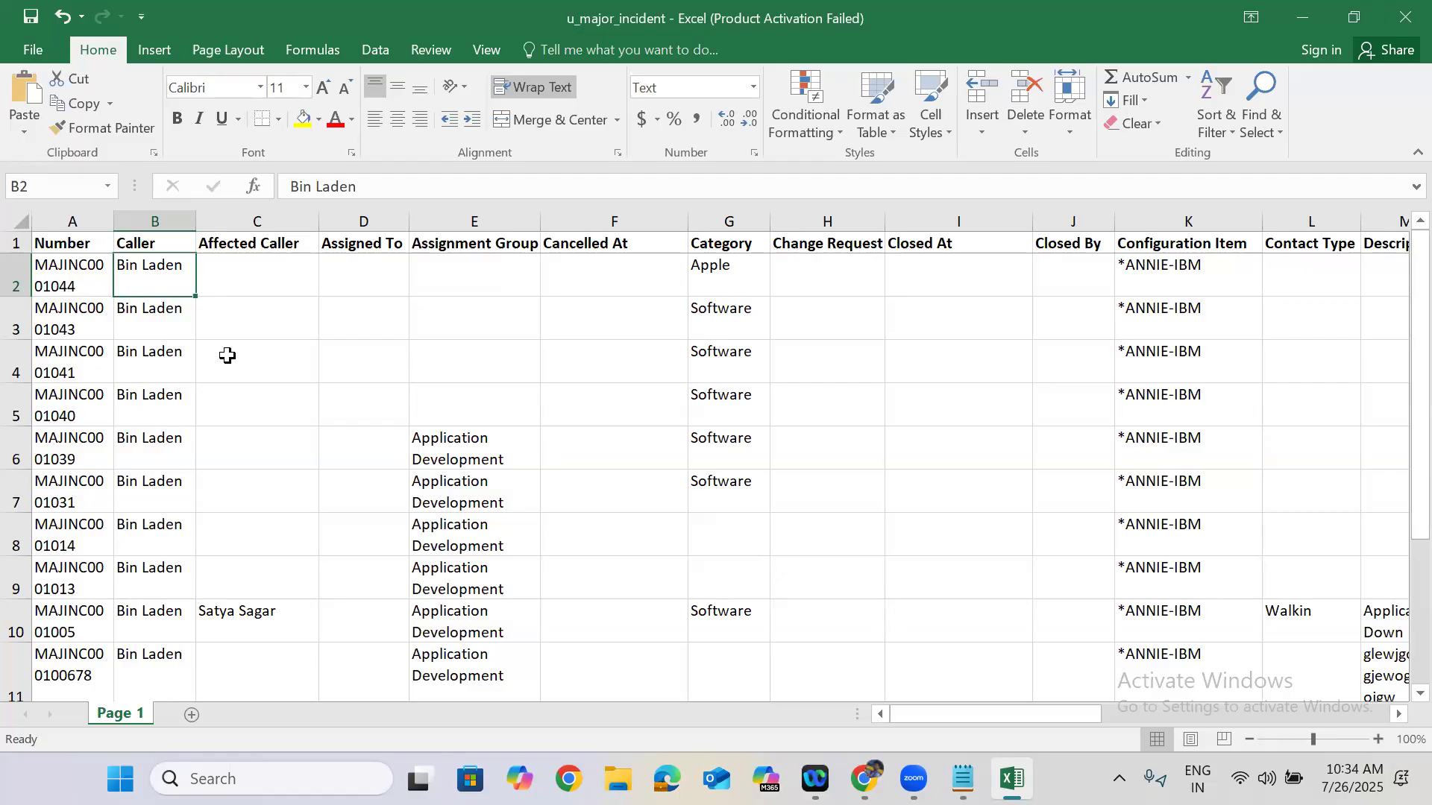
left_click(1300, 12)
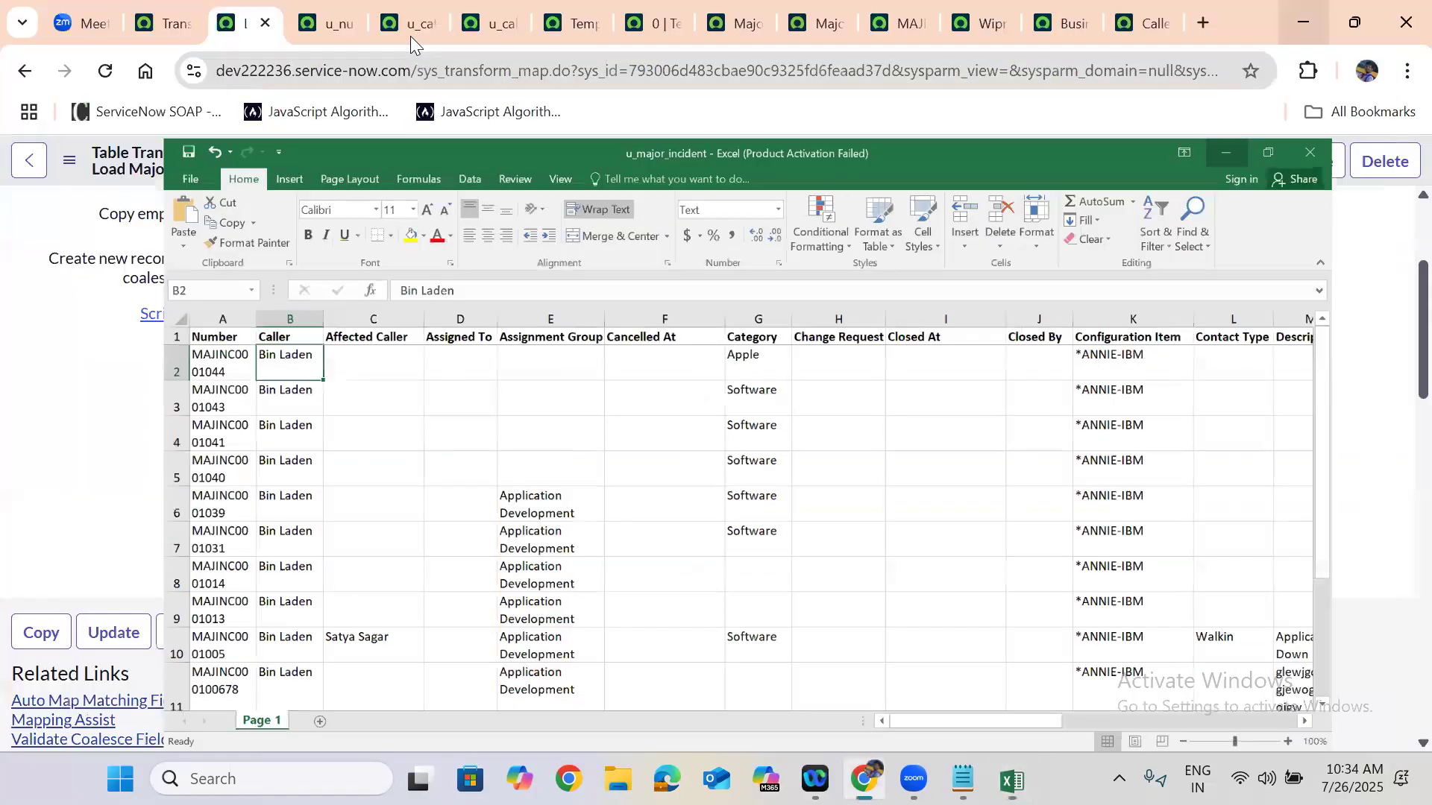
left_click(410, 36)
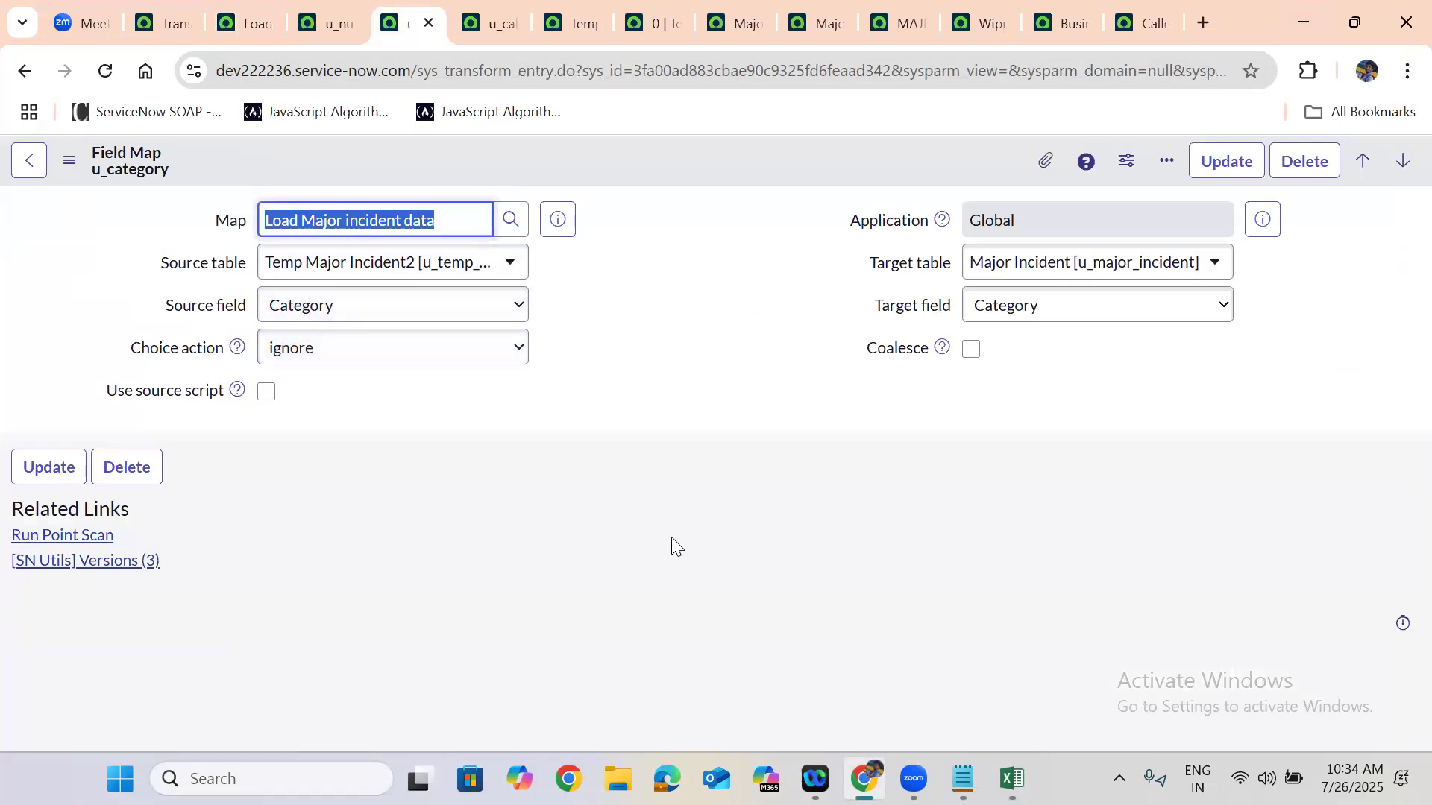
Resize the spreadsheet window, then hide it so the u_category field map is visible
left_click(1012, 779)
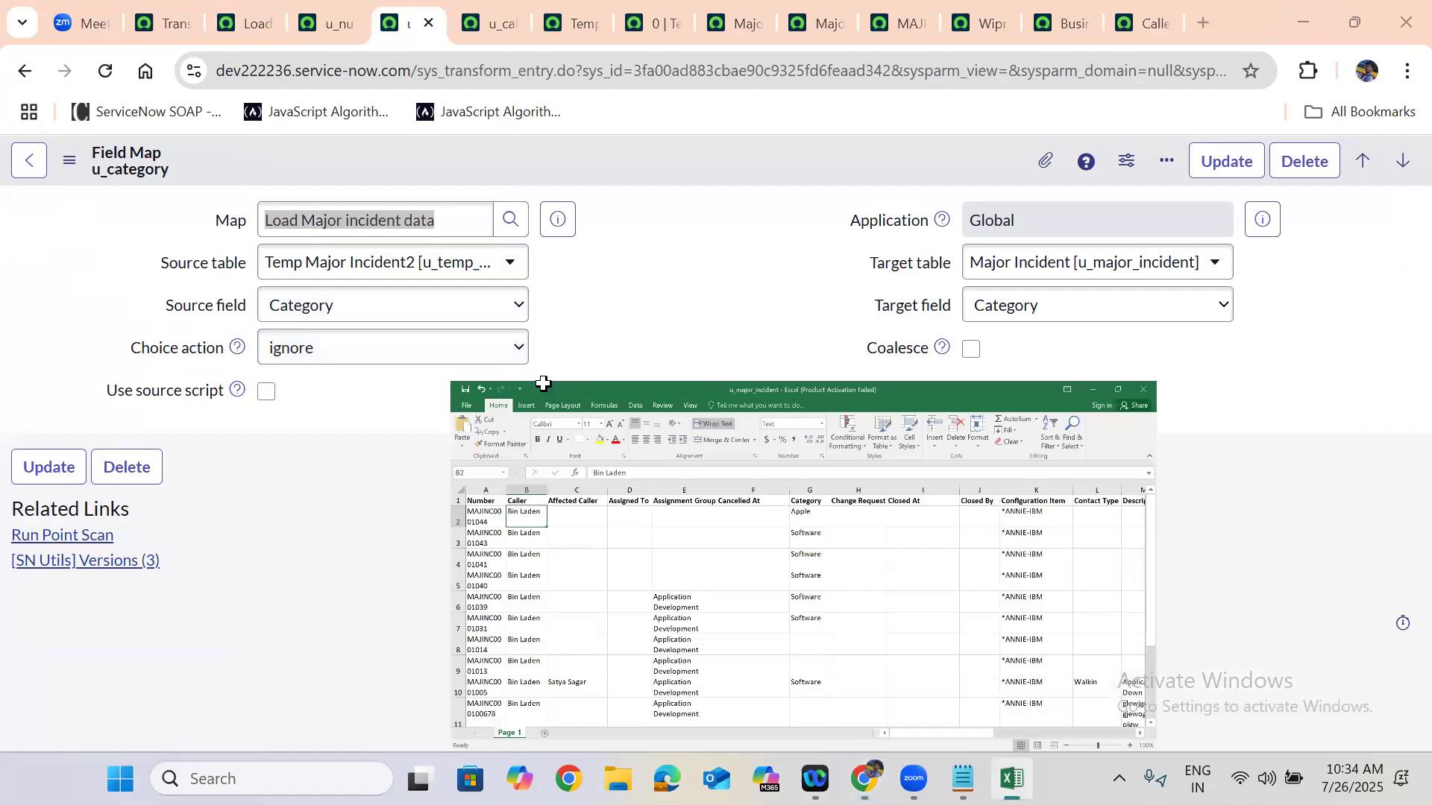
key("super+Up")
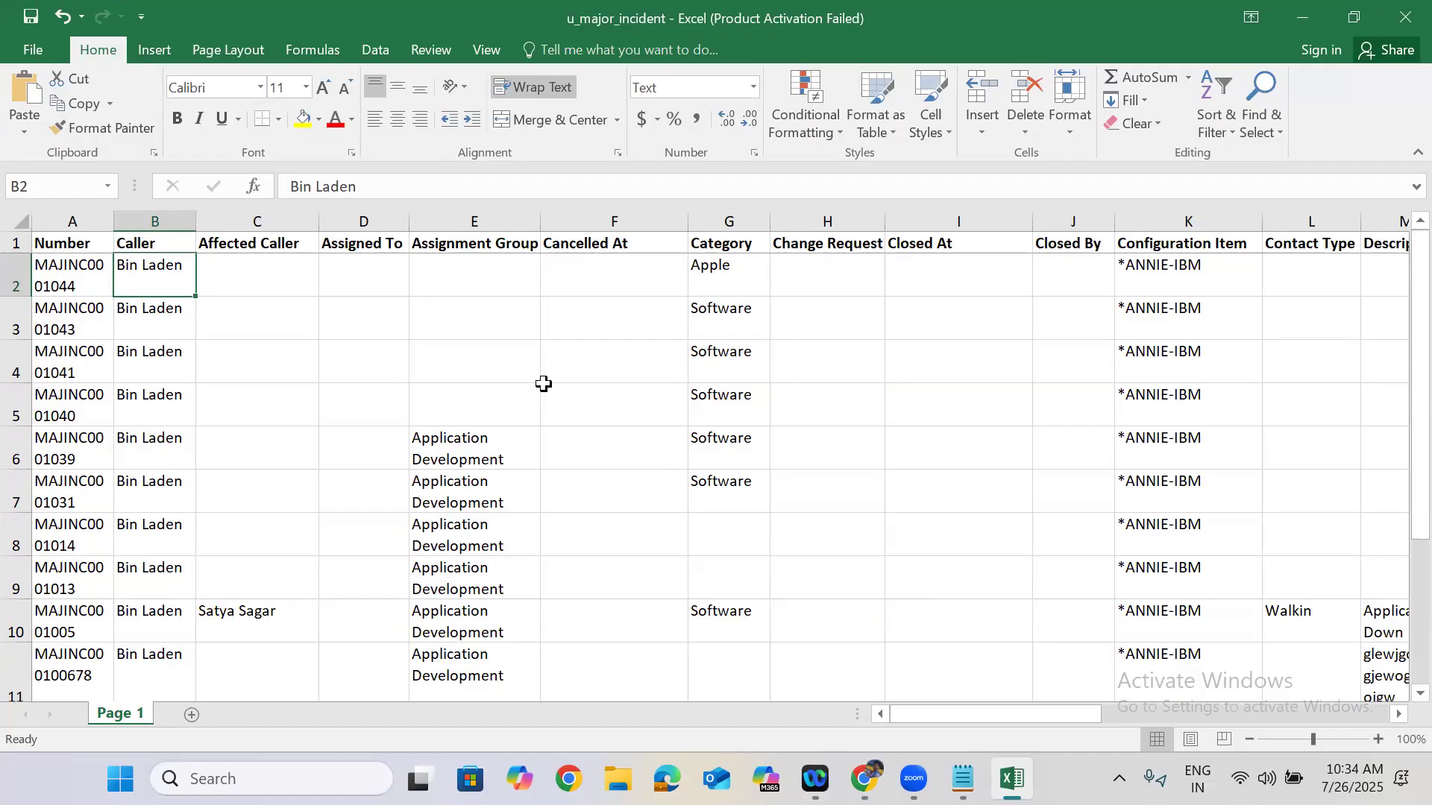
left_click(1292, 30)
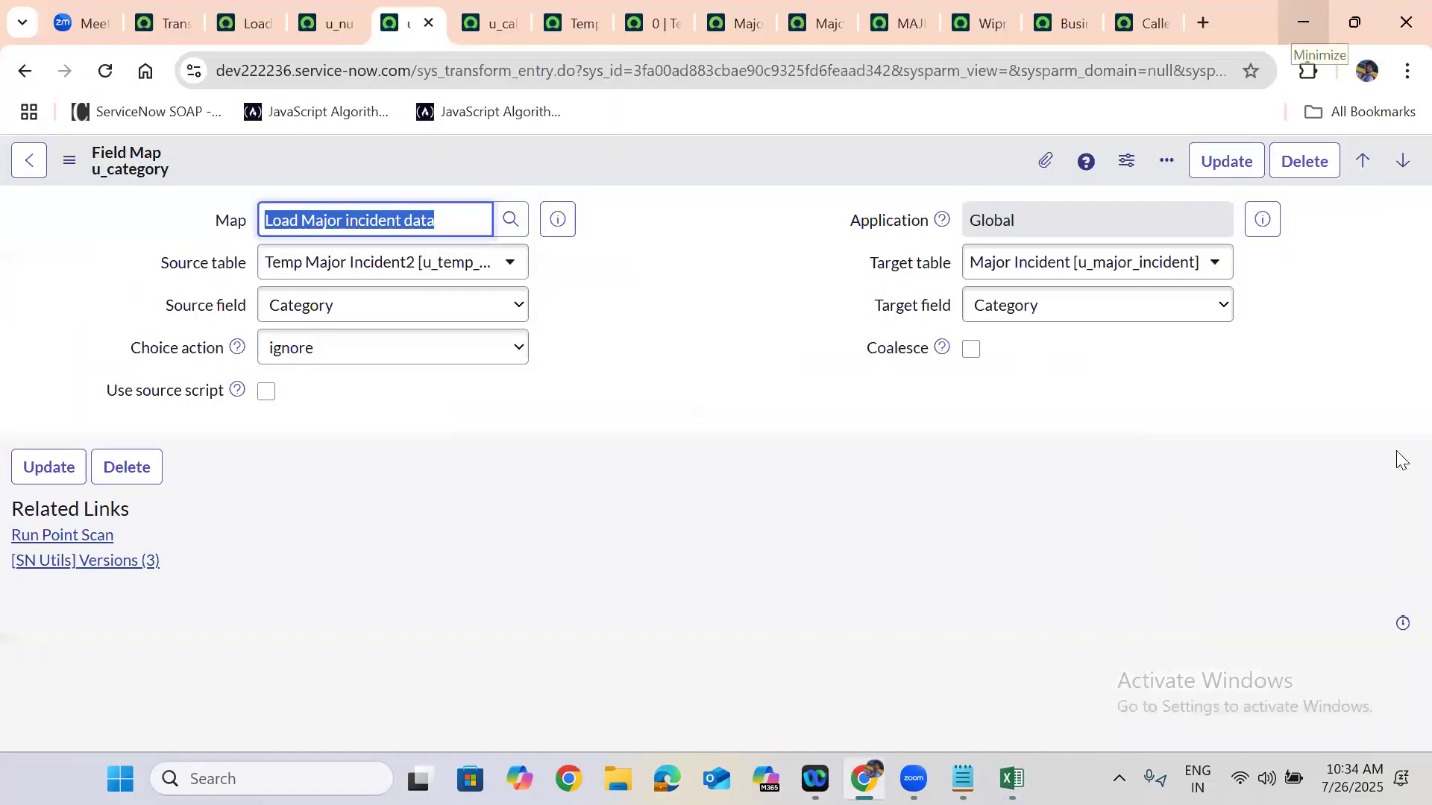
left_click(1011, 778)
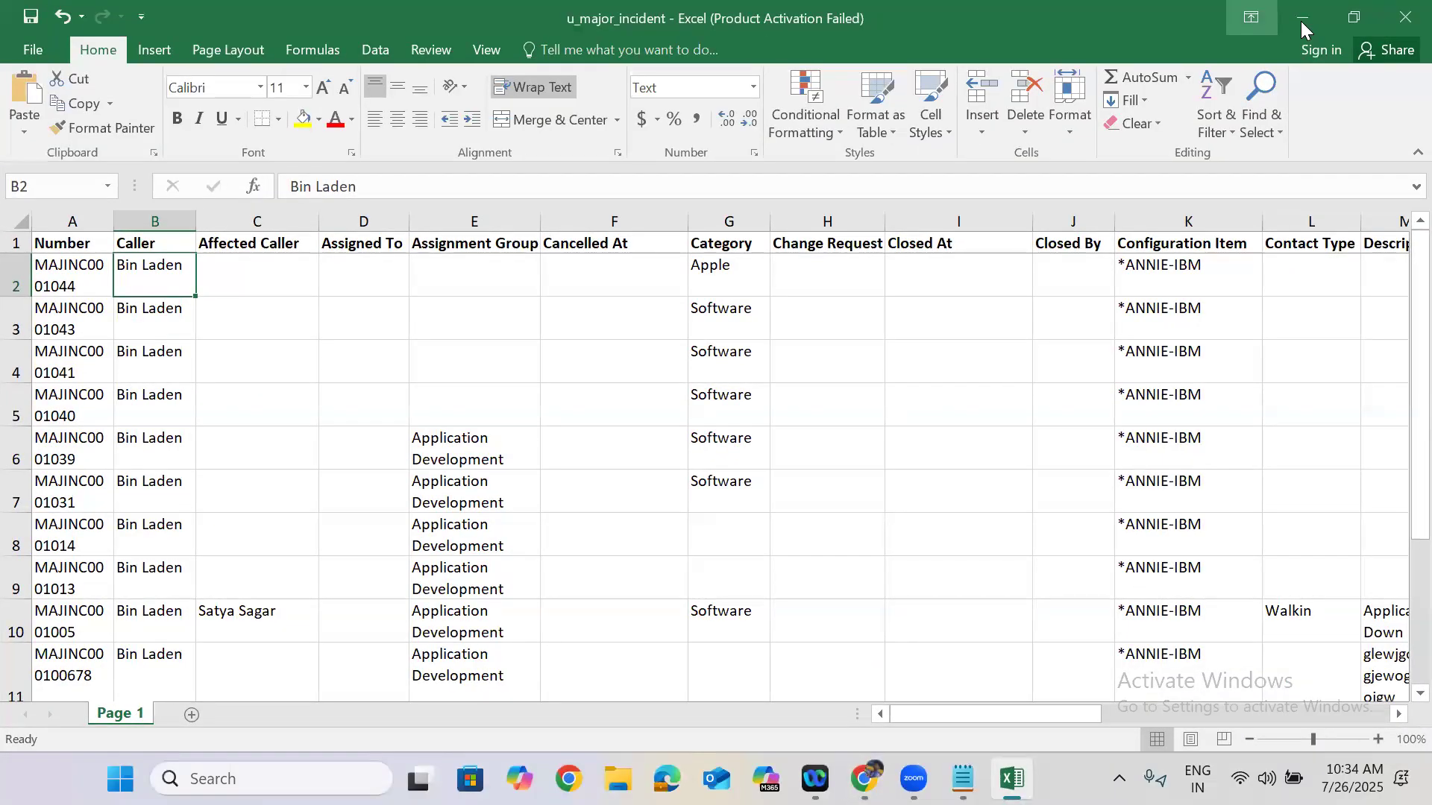
key("super+Down")
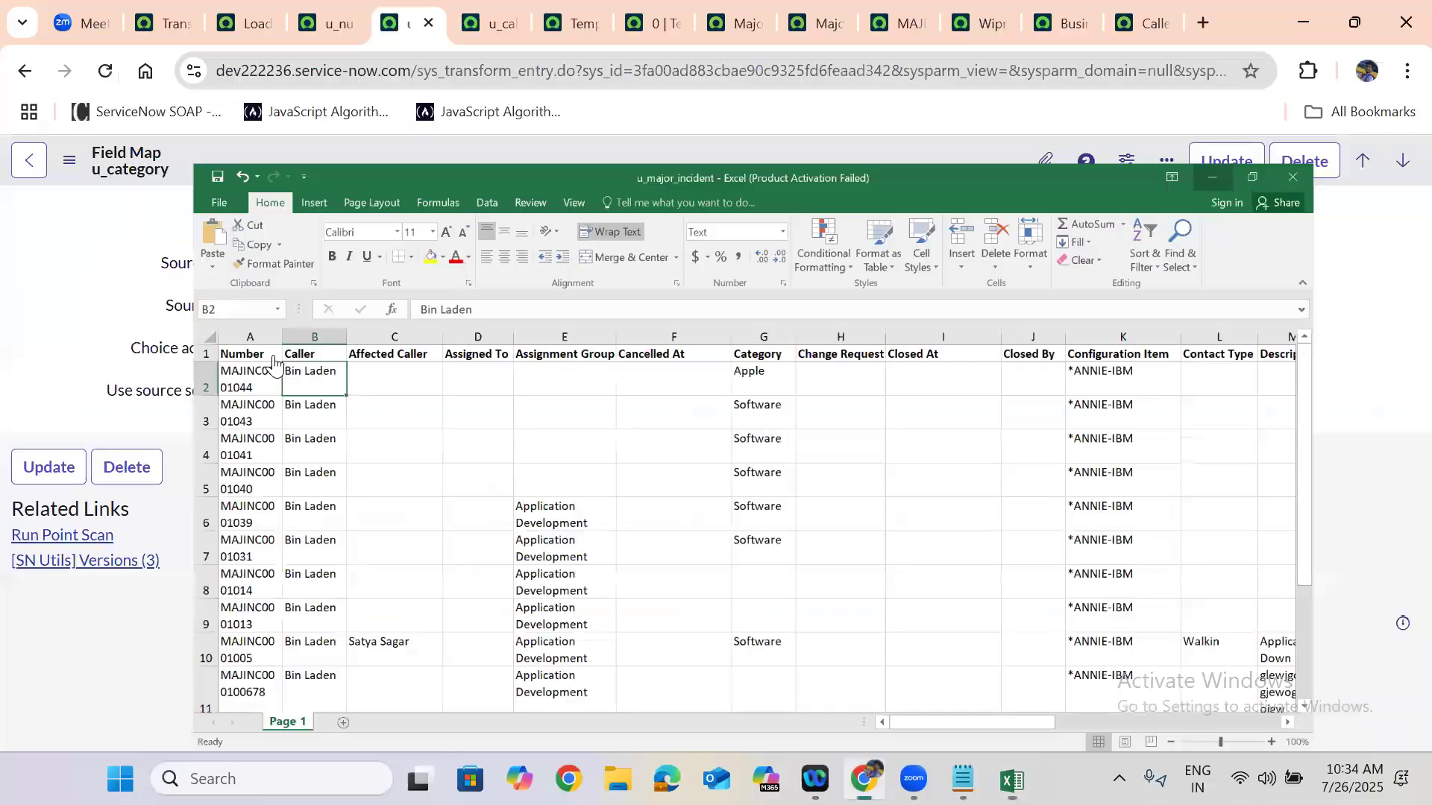
key("super+Down")
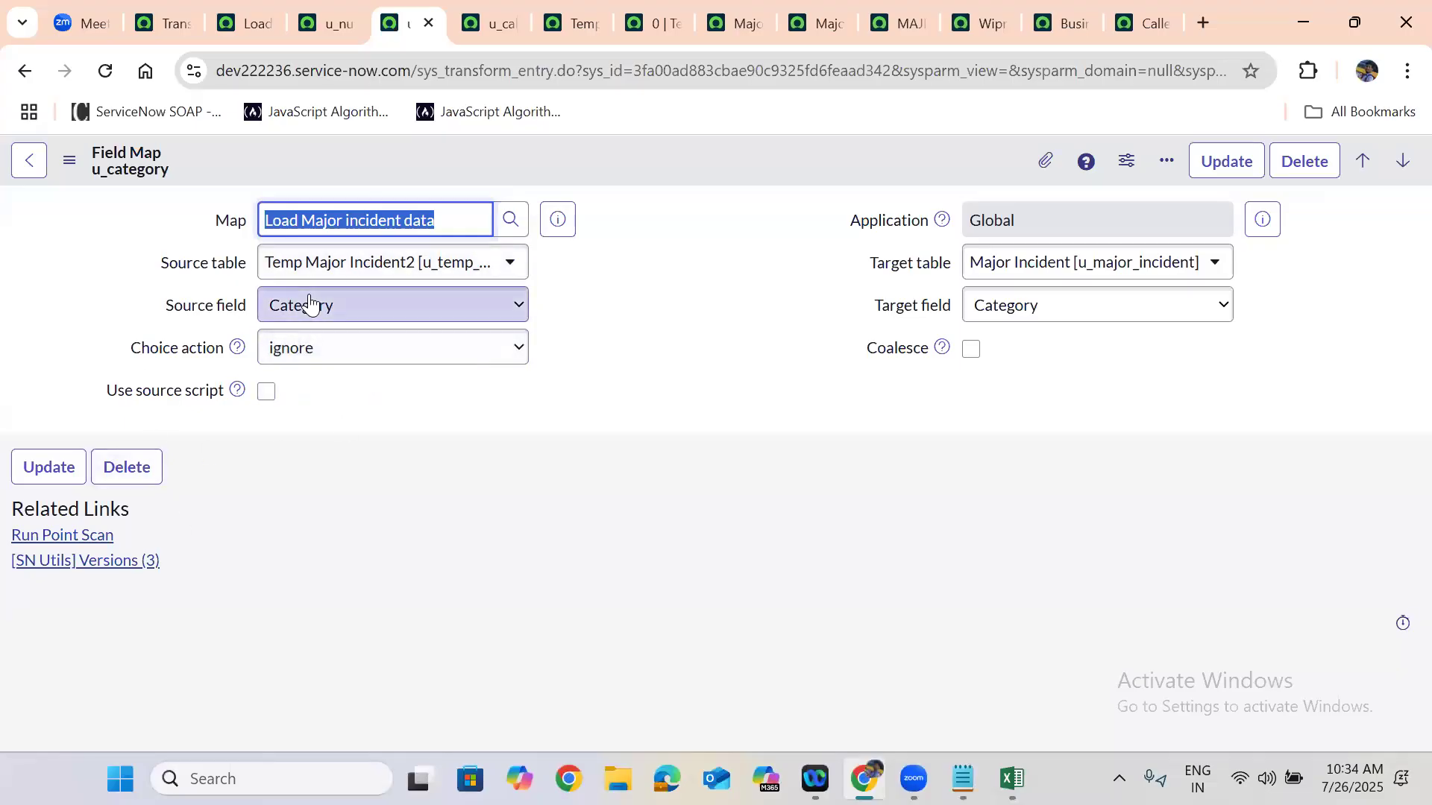
Change the Category field map's Choice action from ignore to reject, then return to the spreadsheet
left_click(311, 360)
left_click(312, 433)
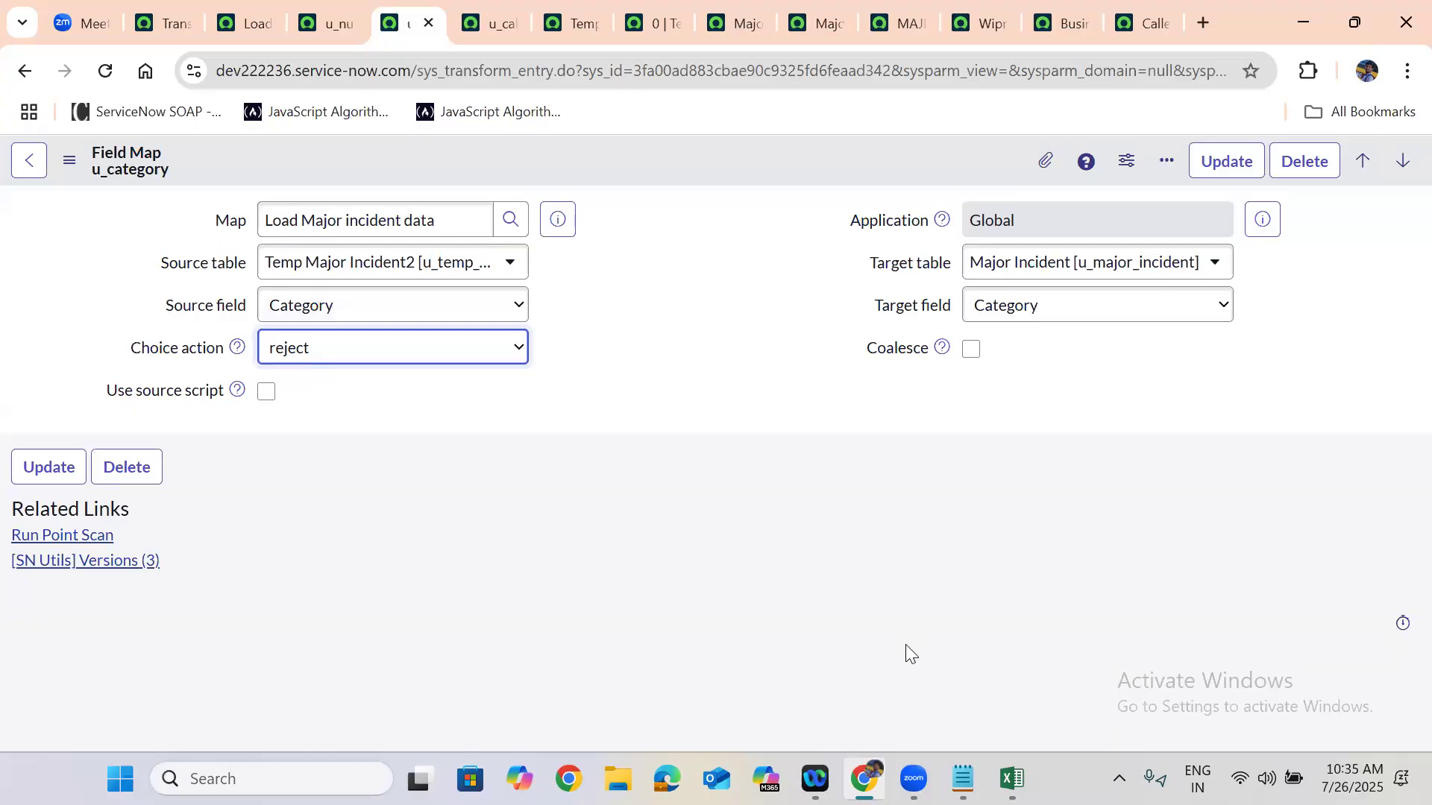
left_click(1012, 779)
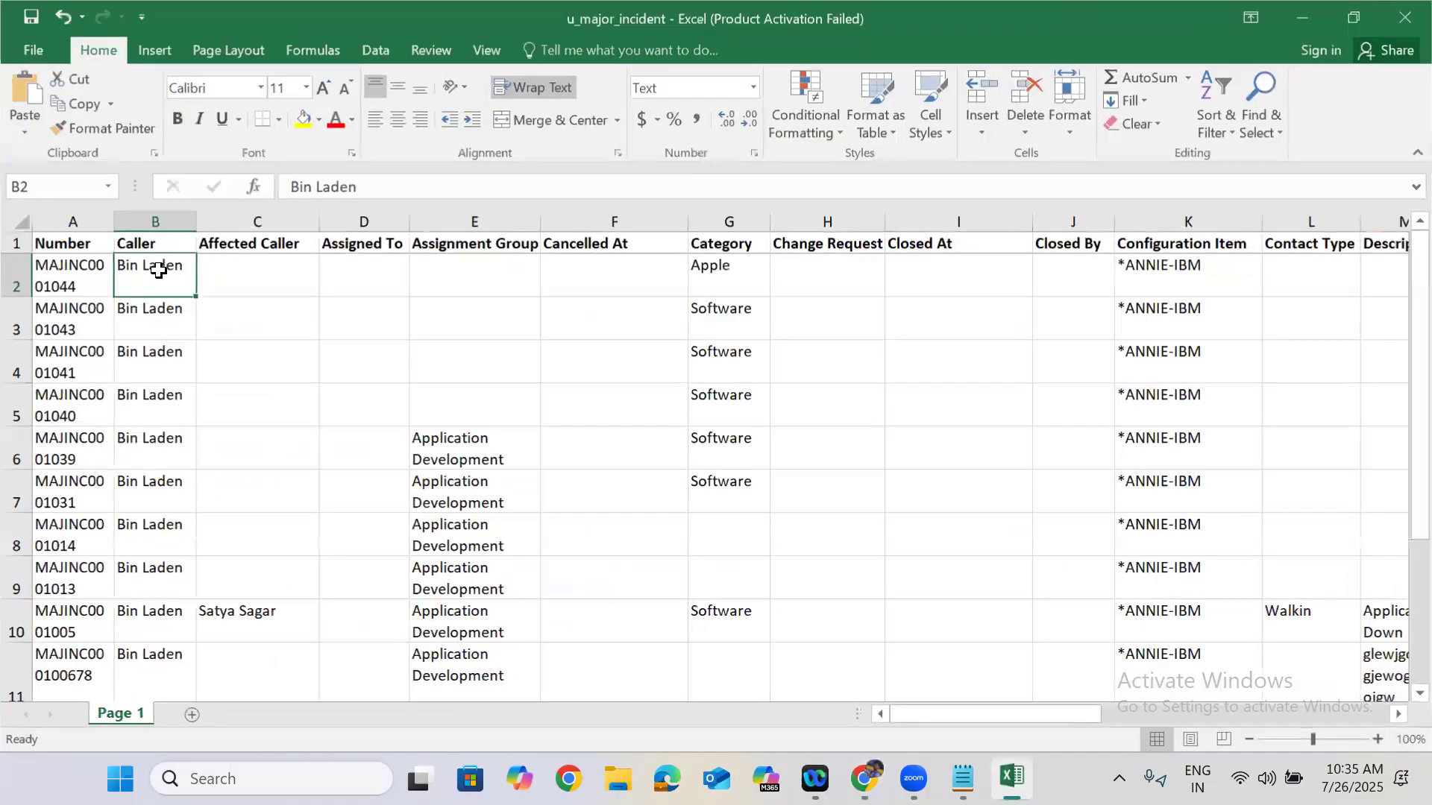
Replace the caller in cell B2 with another user's full name, then switch back to Chrome
double_click(159, 270)
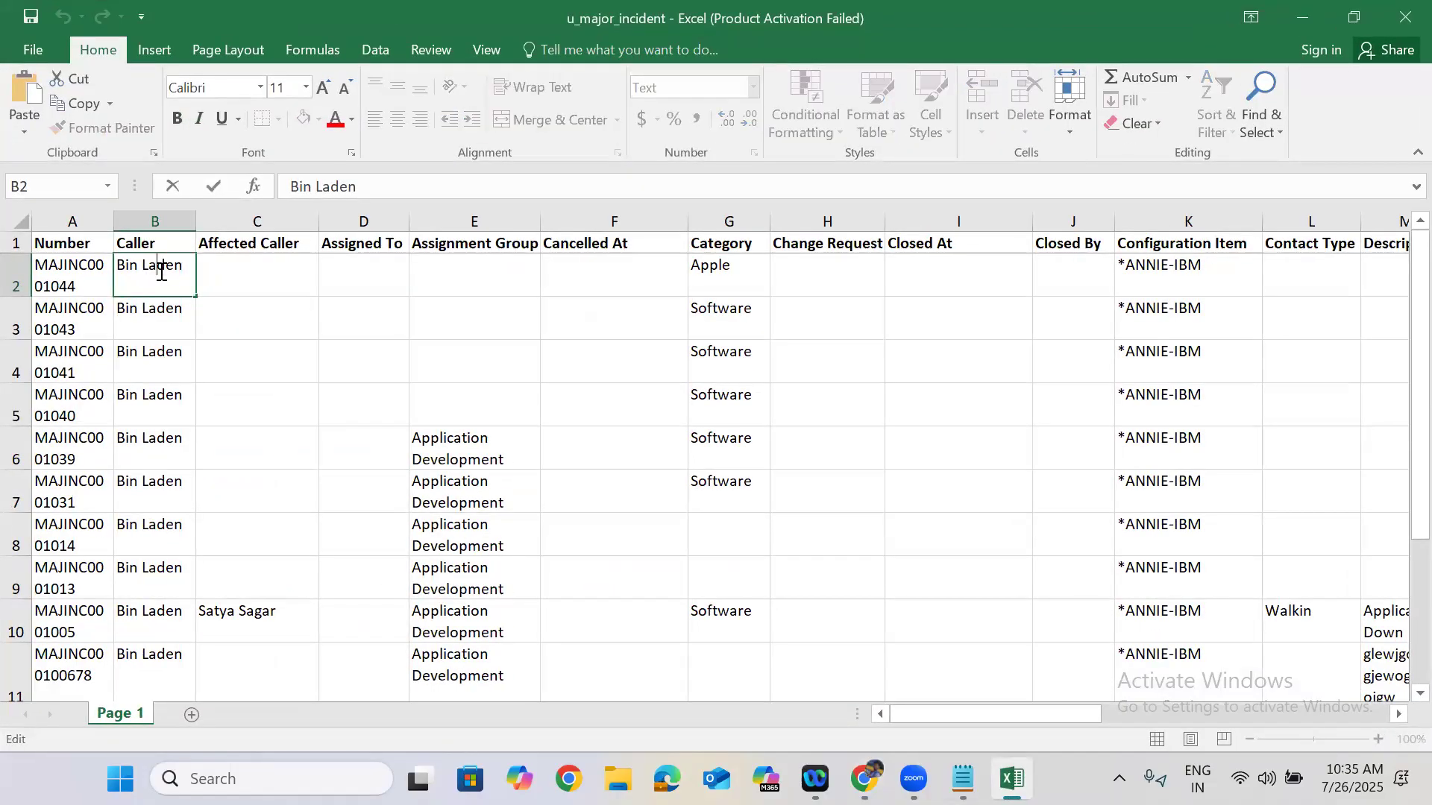
key("BackSpace")
key("BackSpace")
key("BackSpace")
key("BackSpace")
key("BackSpace")
key("BackSpace")
key("BackSpace")
key("BackSpace")
key("BackSpace")
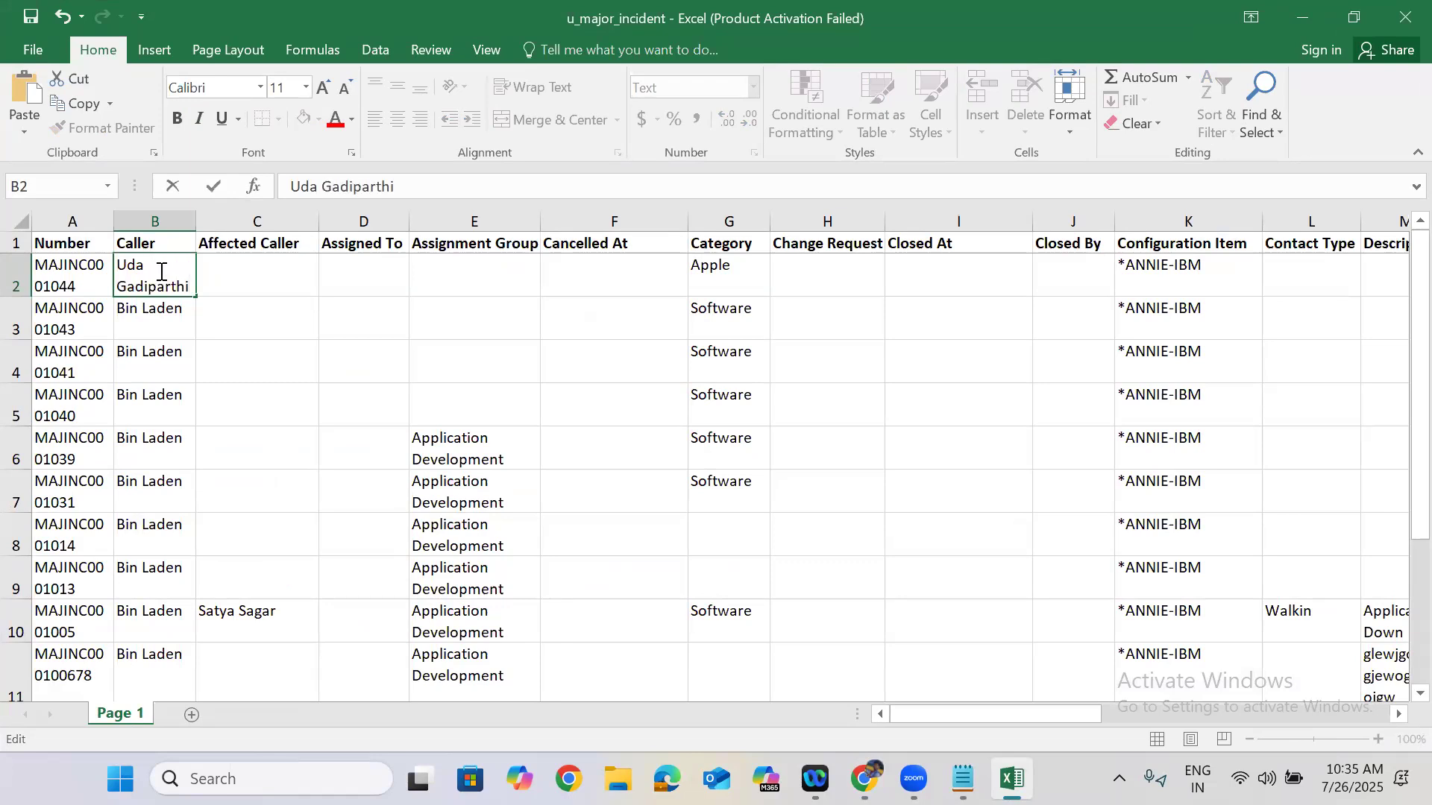
key("ctrl+Return")
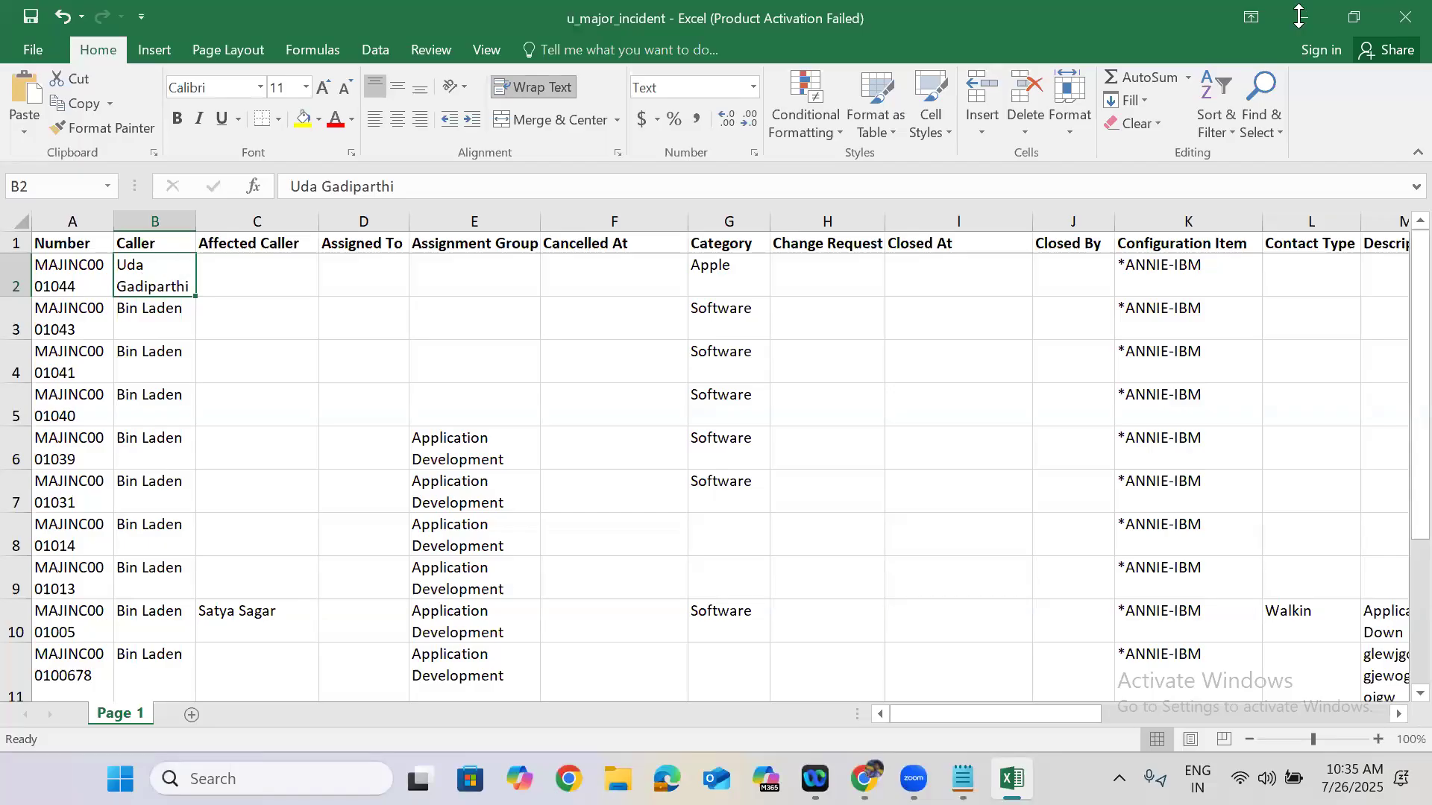
key("alt+Tab")
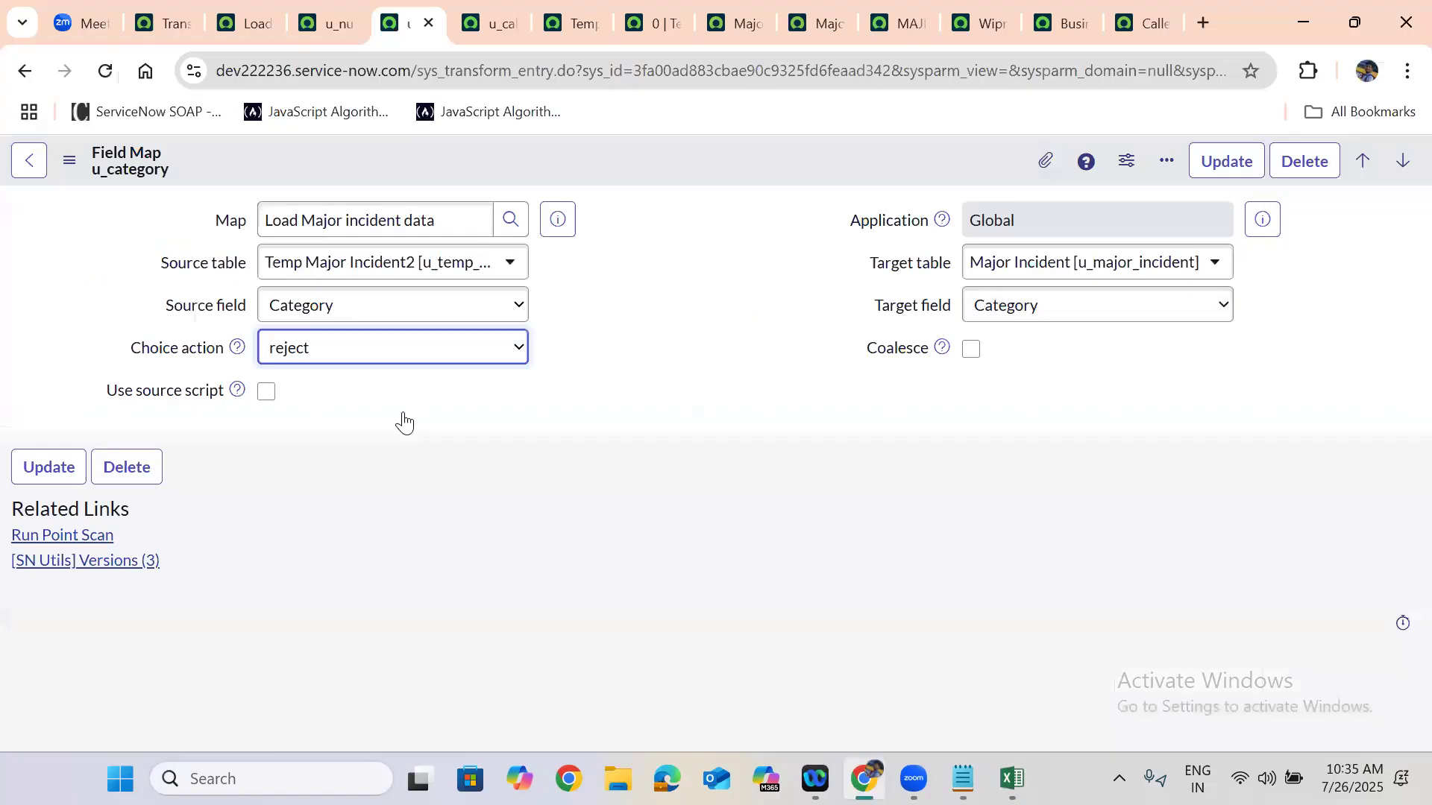
Set the Category field map's Choice action to create
left_click(321, 354)
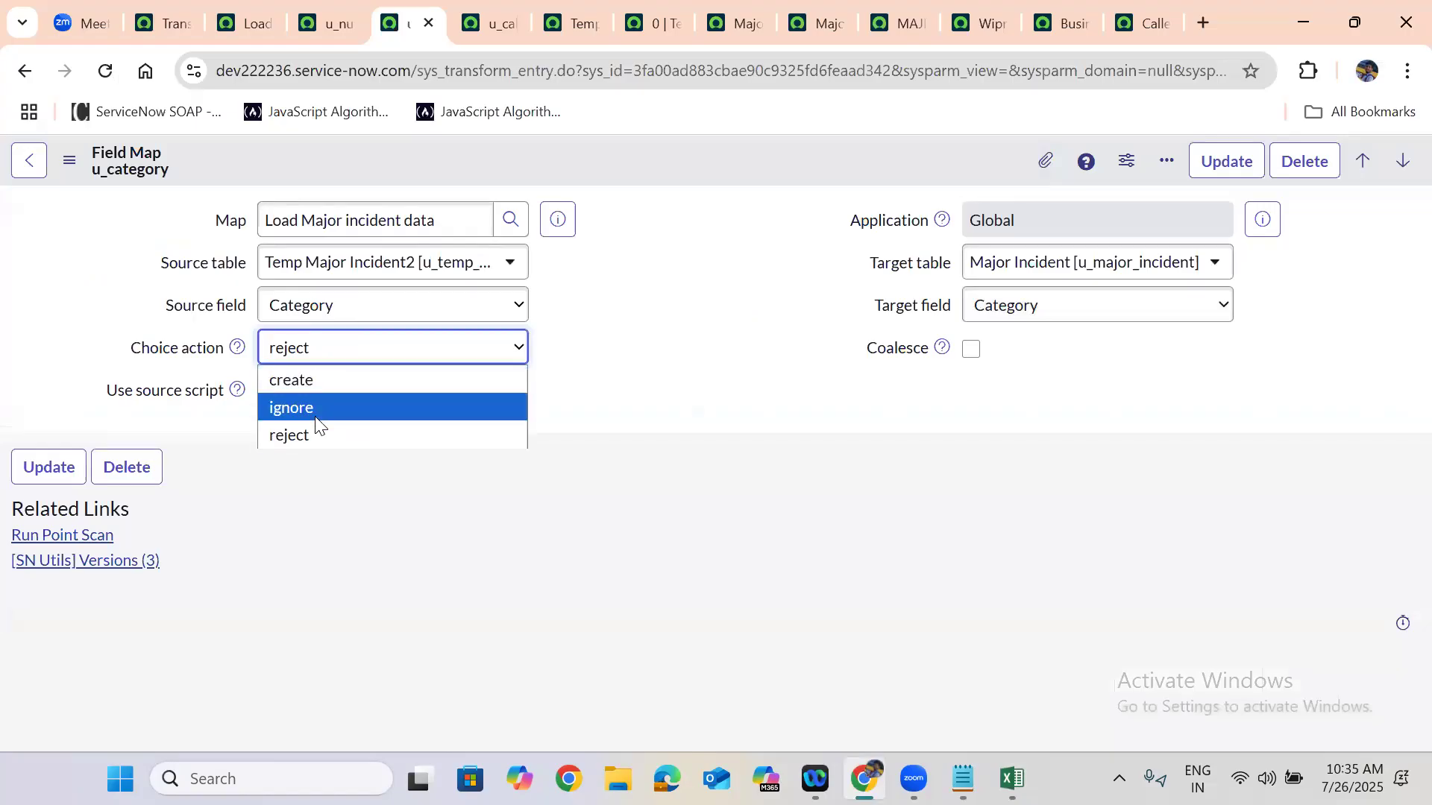
left_click(319, 426)
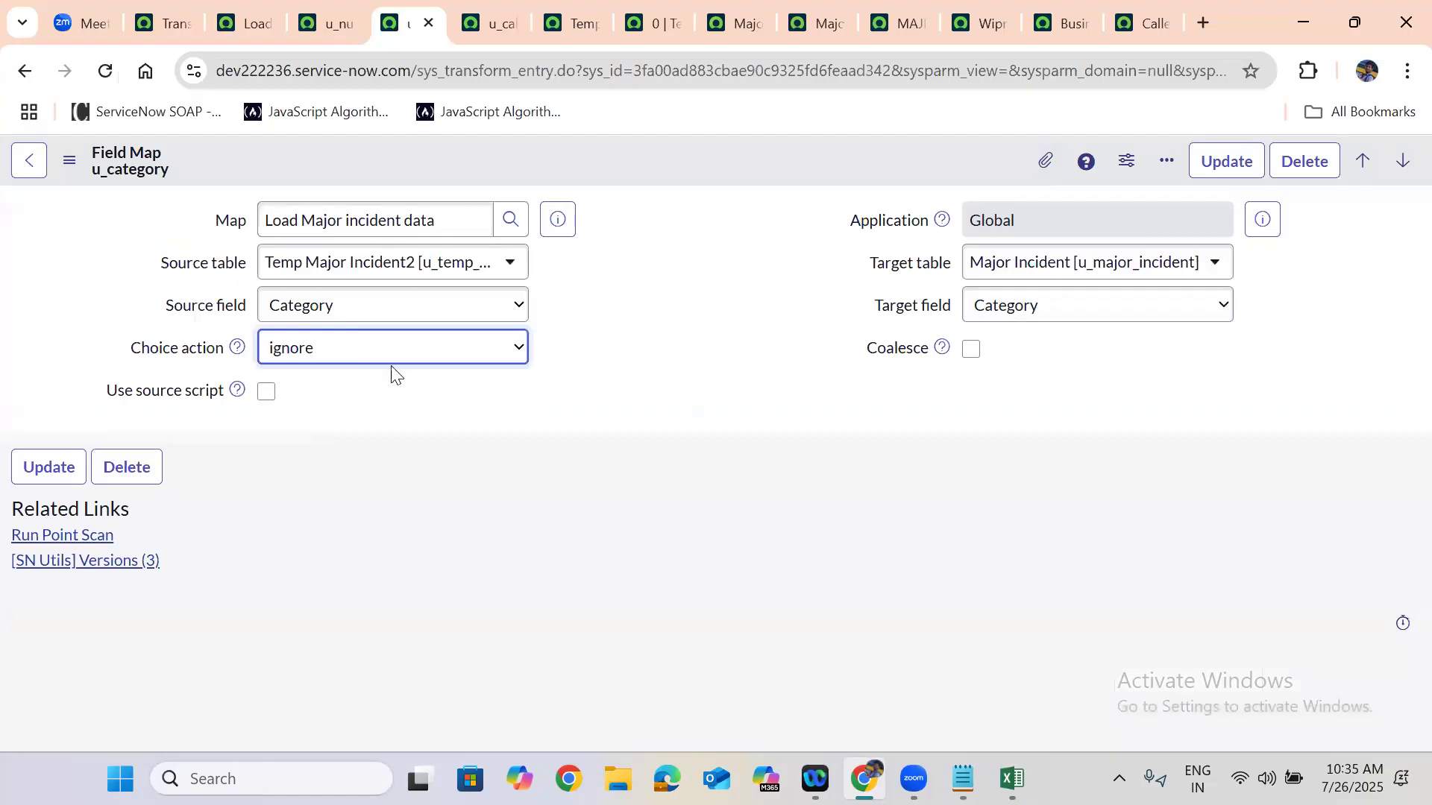
left_click(319, 347)
left_click(314, 376)
Check the spreadsheet, then switch to the u_number field map
left_click(1011, 779)
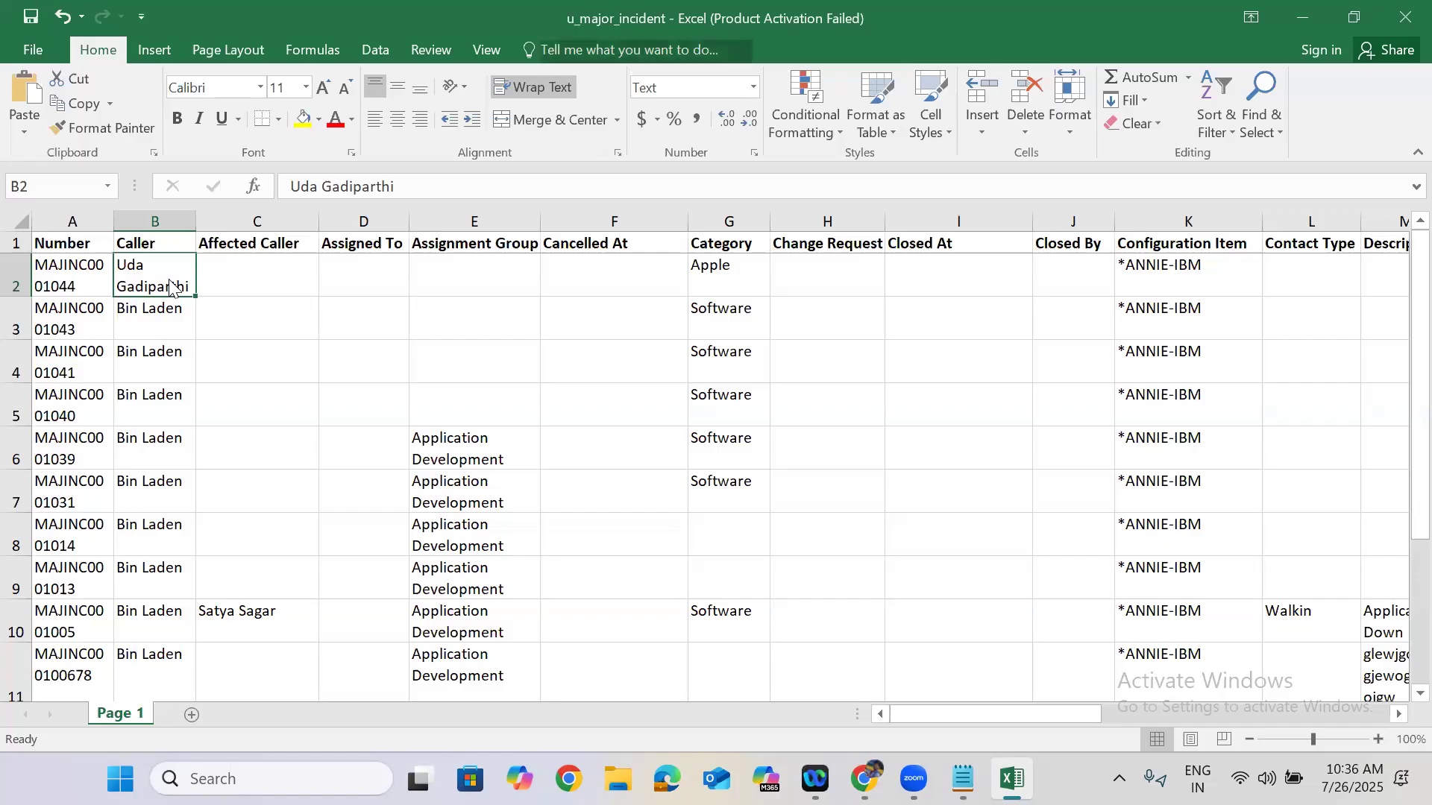
key("alt+Tab")
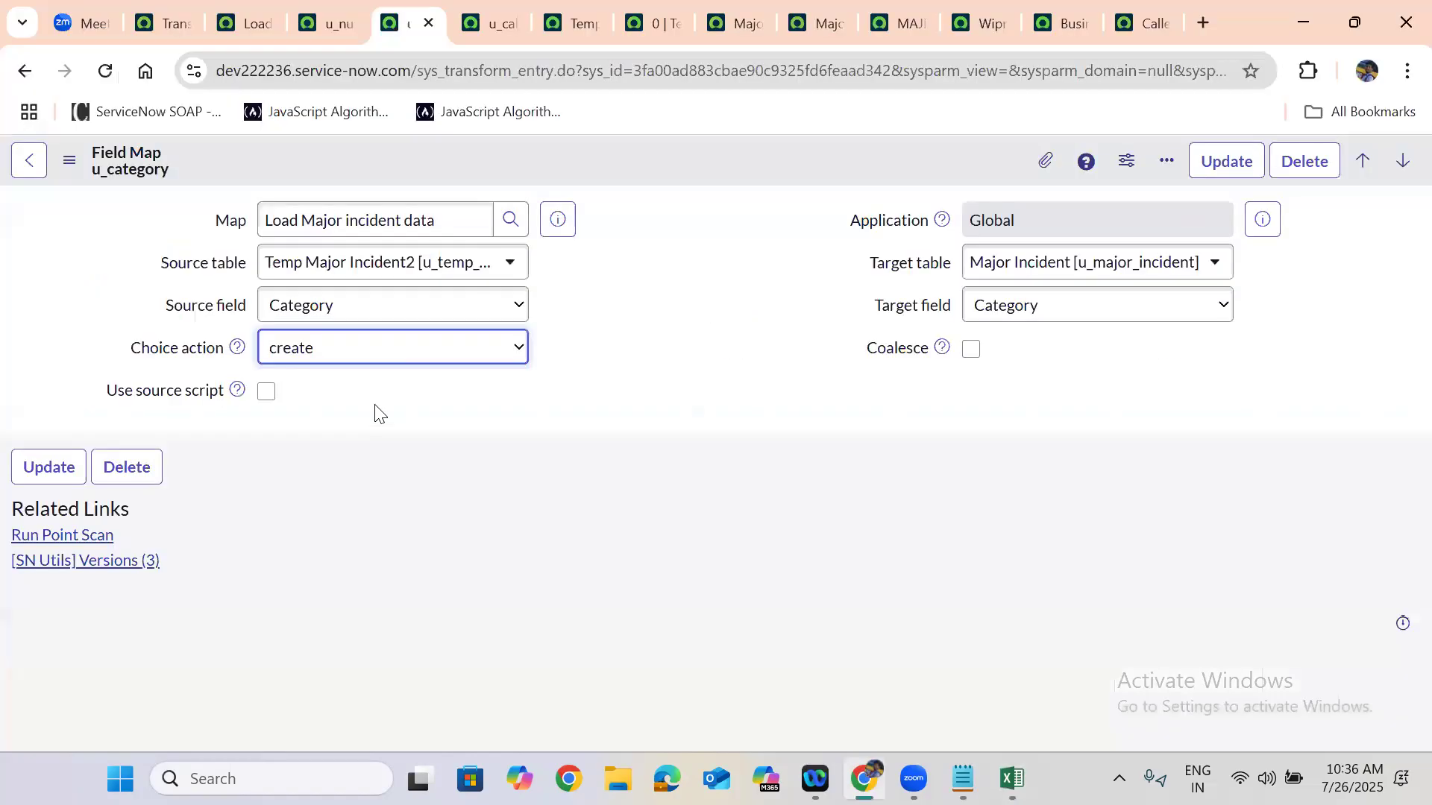
key("ctrl+shift+Tab")
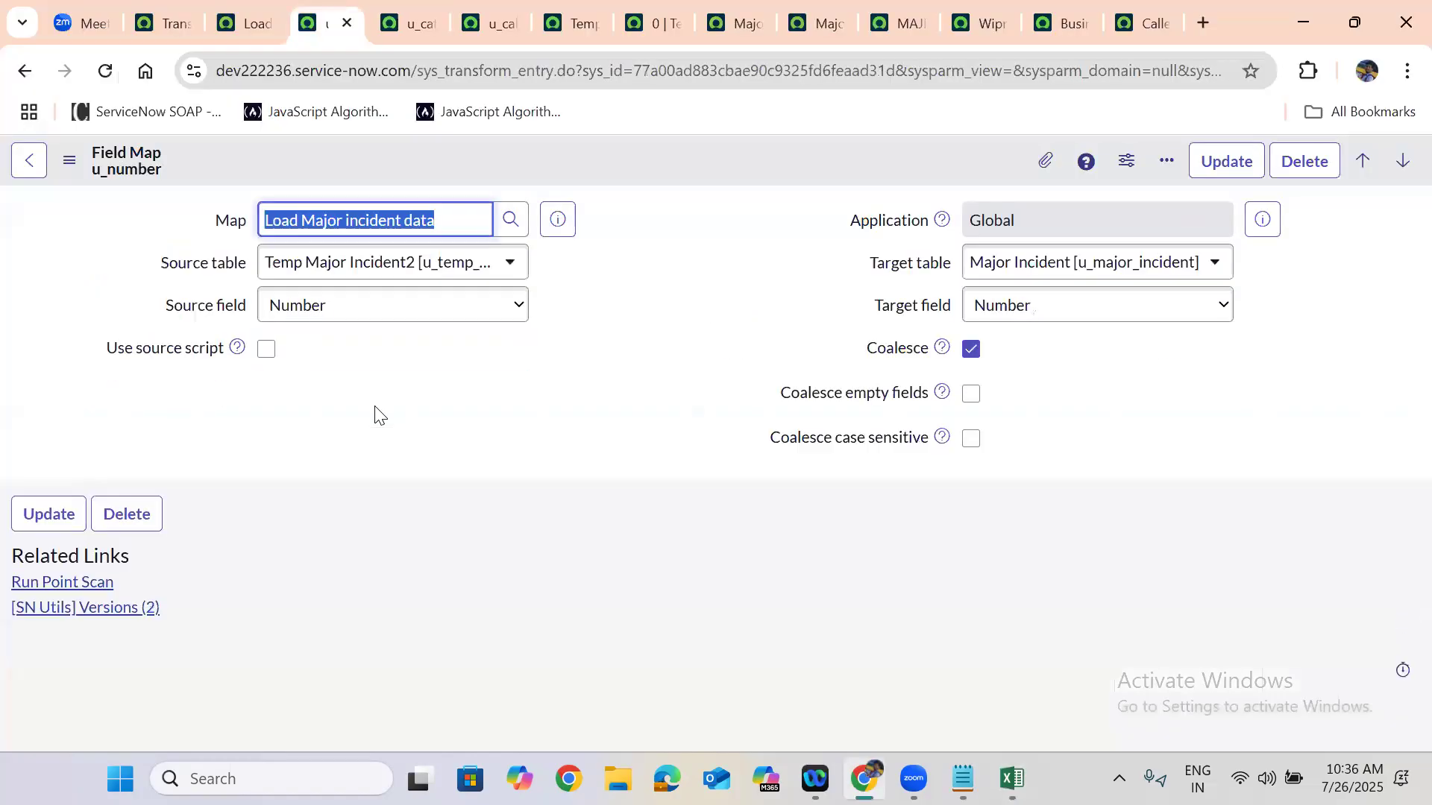
Open the Load Major incident data transform map and review its u_total_value parseInt sum script
left_click(235, 23)
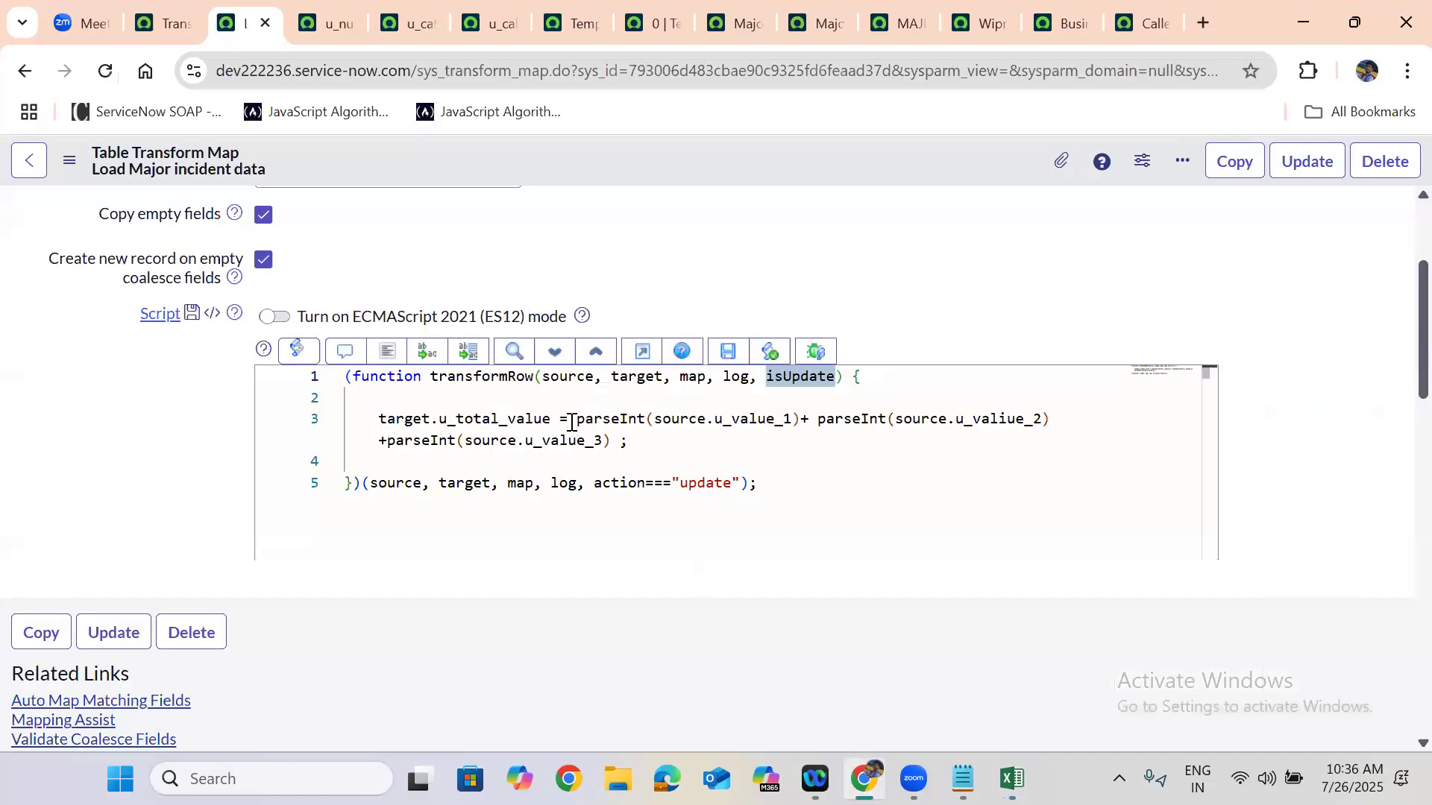
double_click(483, 418)
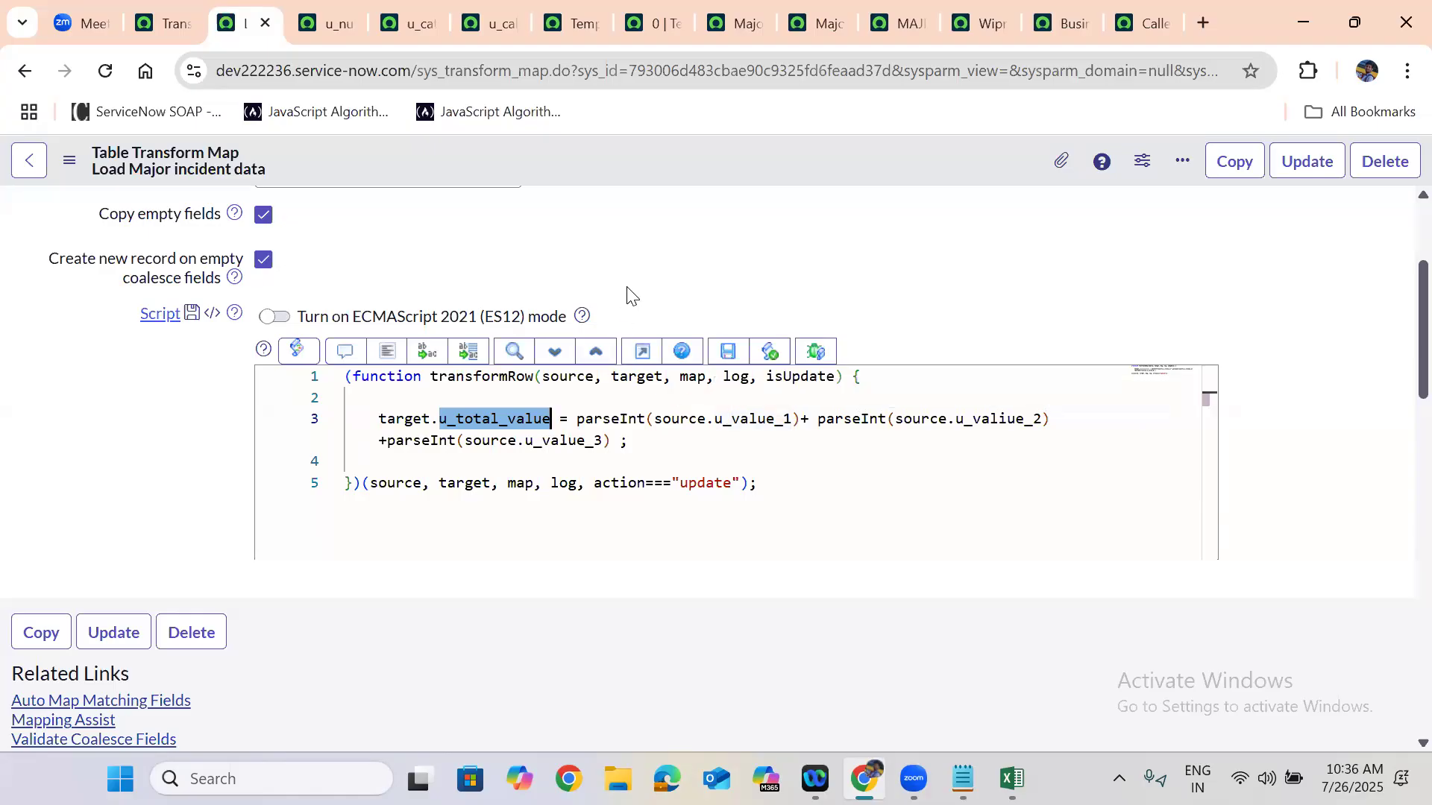
left_click(654, 263)
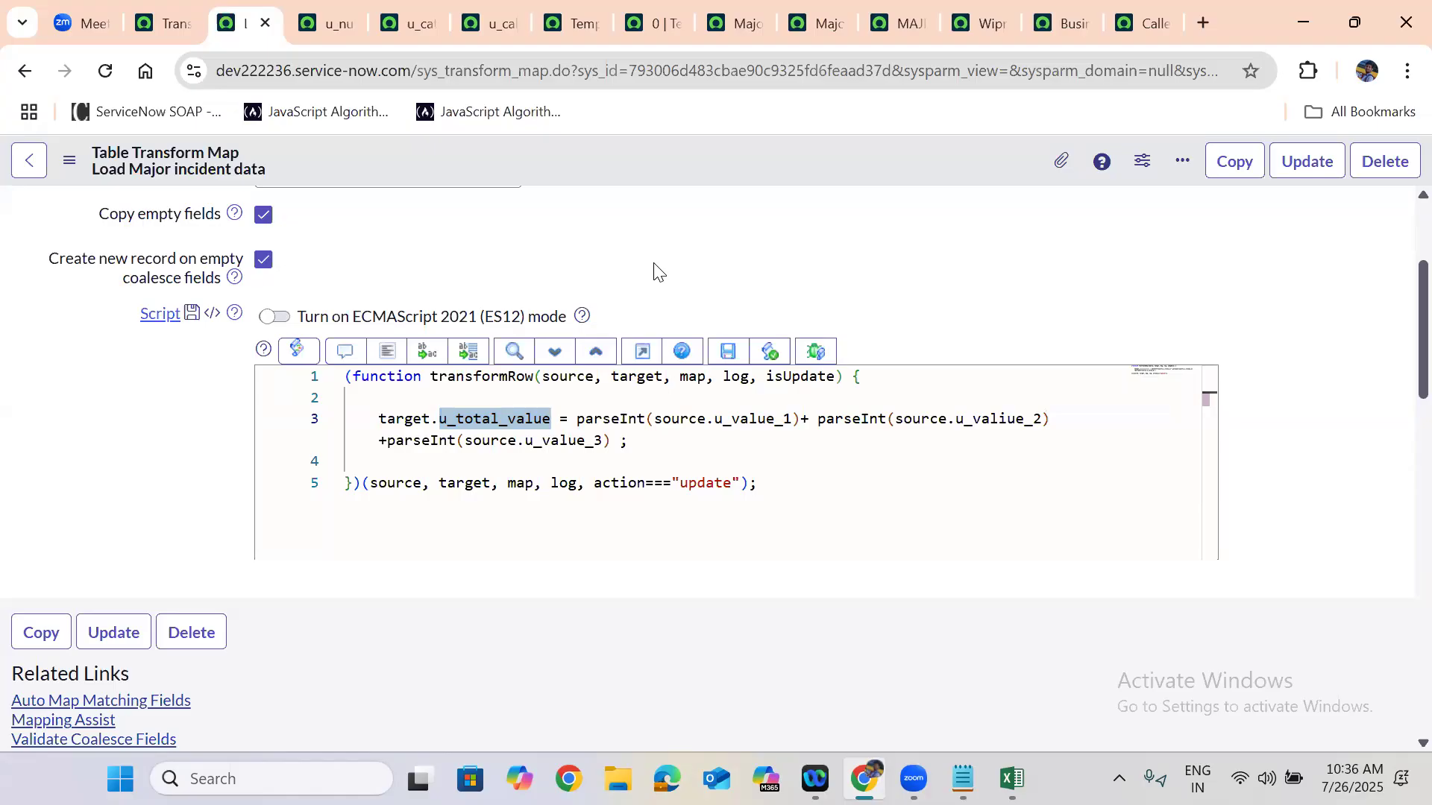
scroll(654, 263, "down", 1)
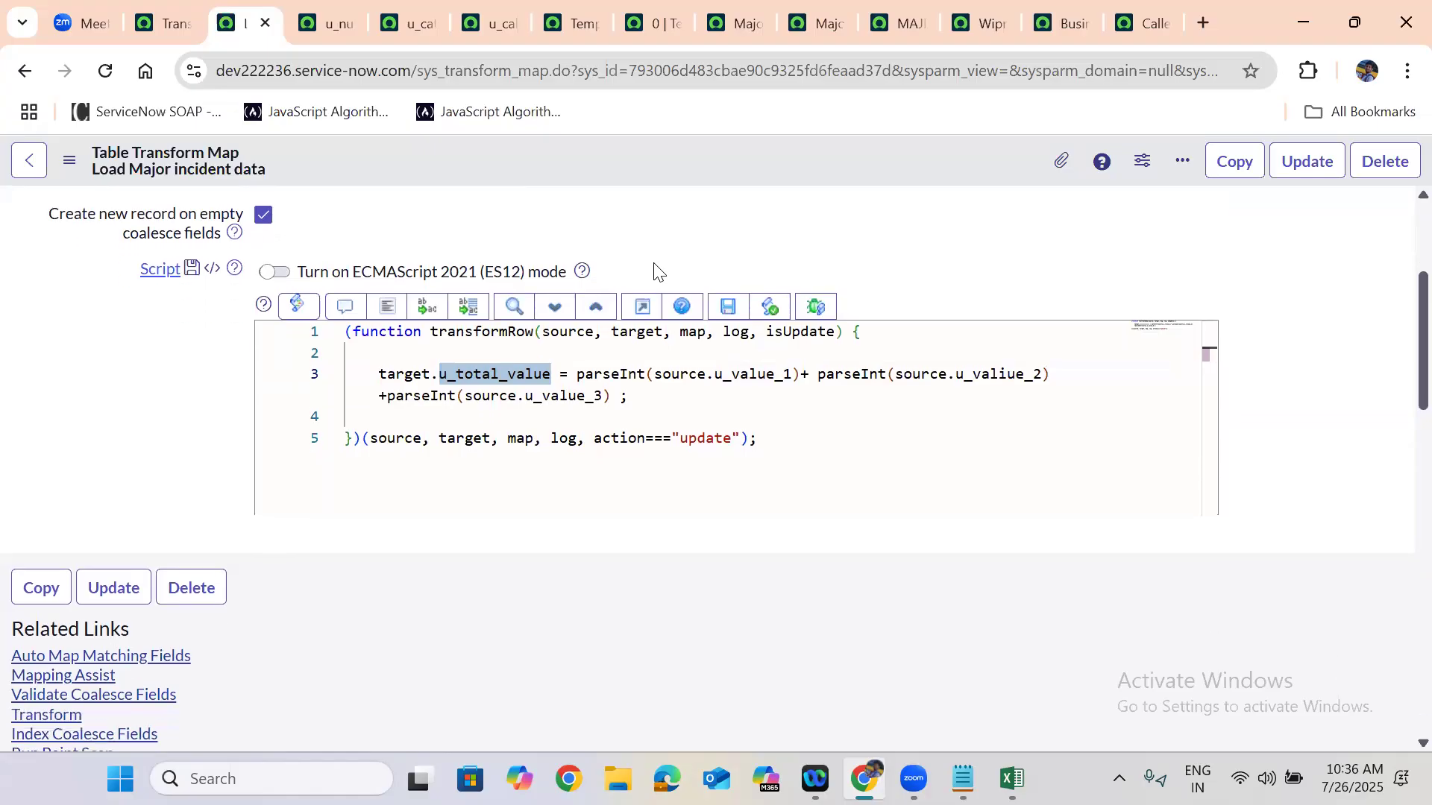
scroll(654, 267, "down", 5)
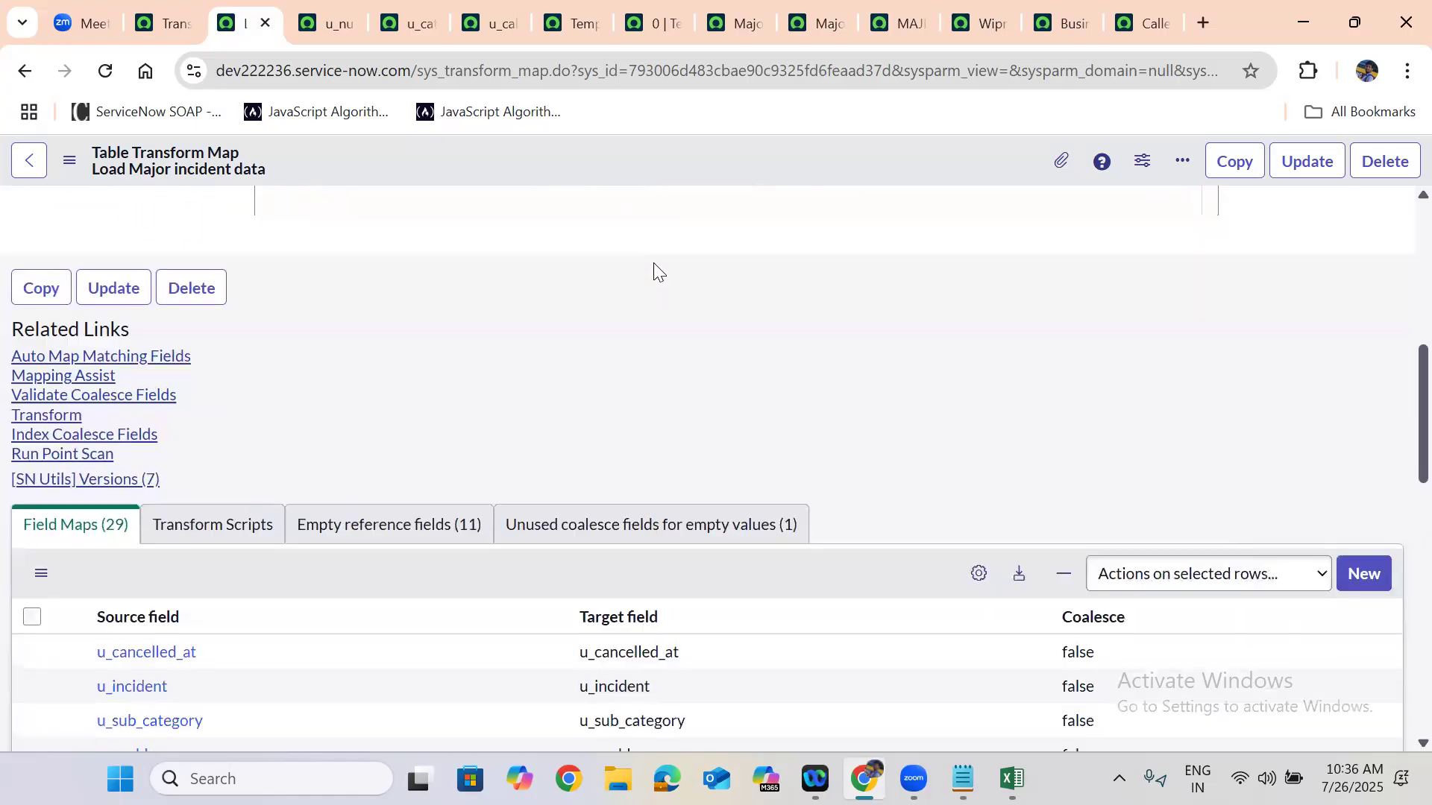
scroll(654, 264, "up", 5)
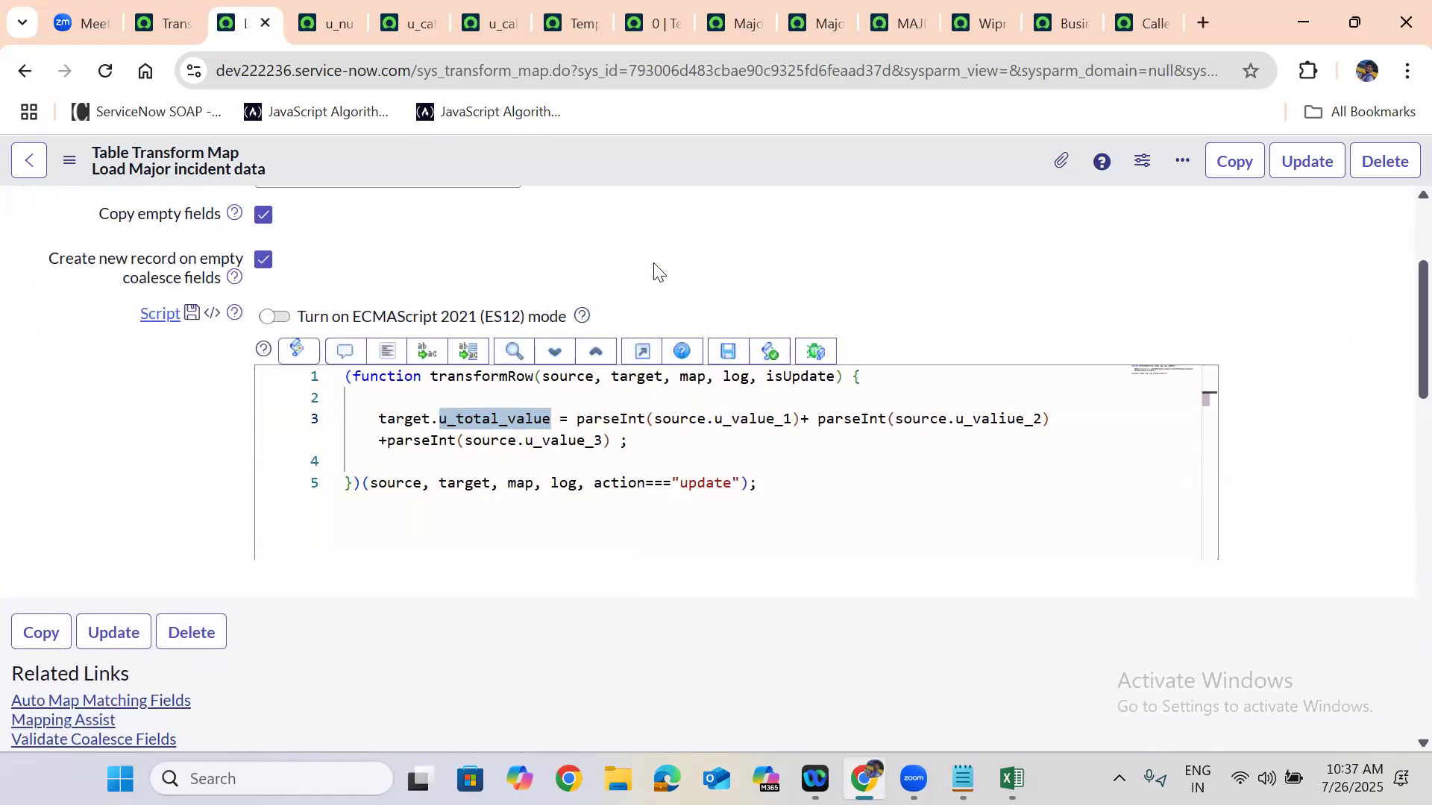
Replace the parseInt sum line with target.u_caller = source.u_caller
left_click_drag(576, 423, 611, 445)
key("BackSpace")
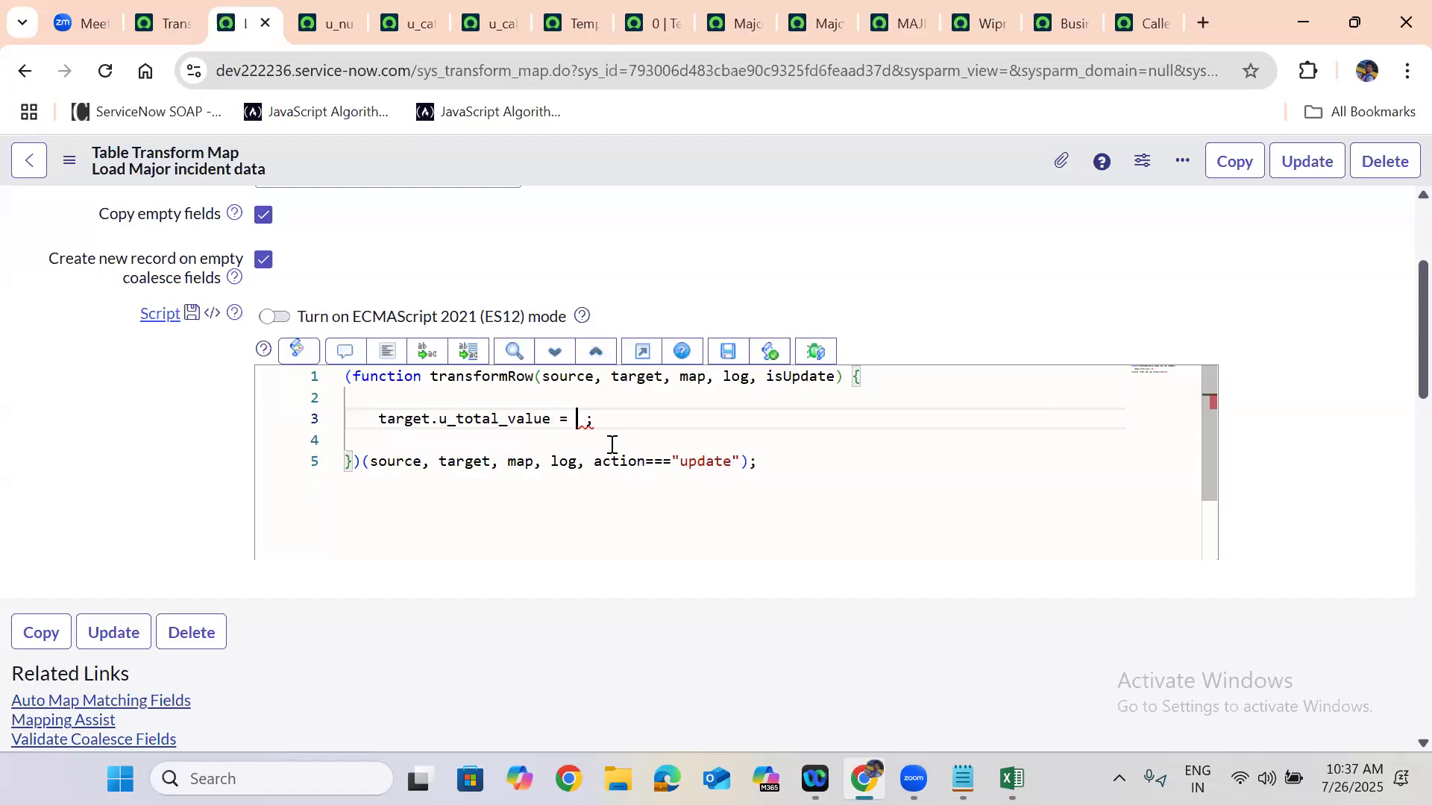
type("source.")
left_click(527, 420)
double_click(527, 420)
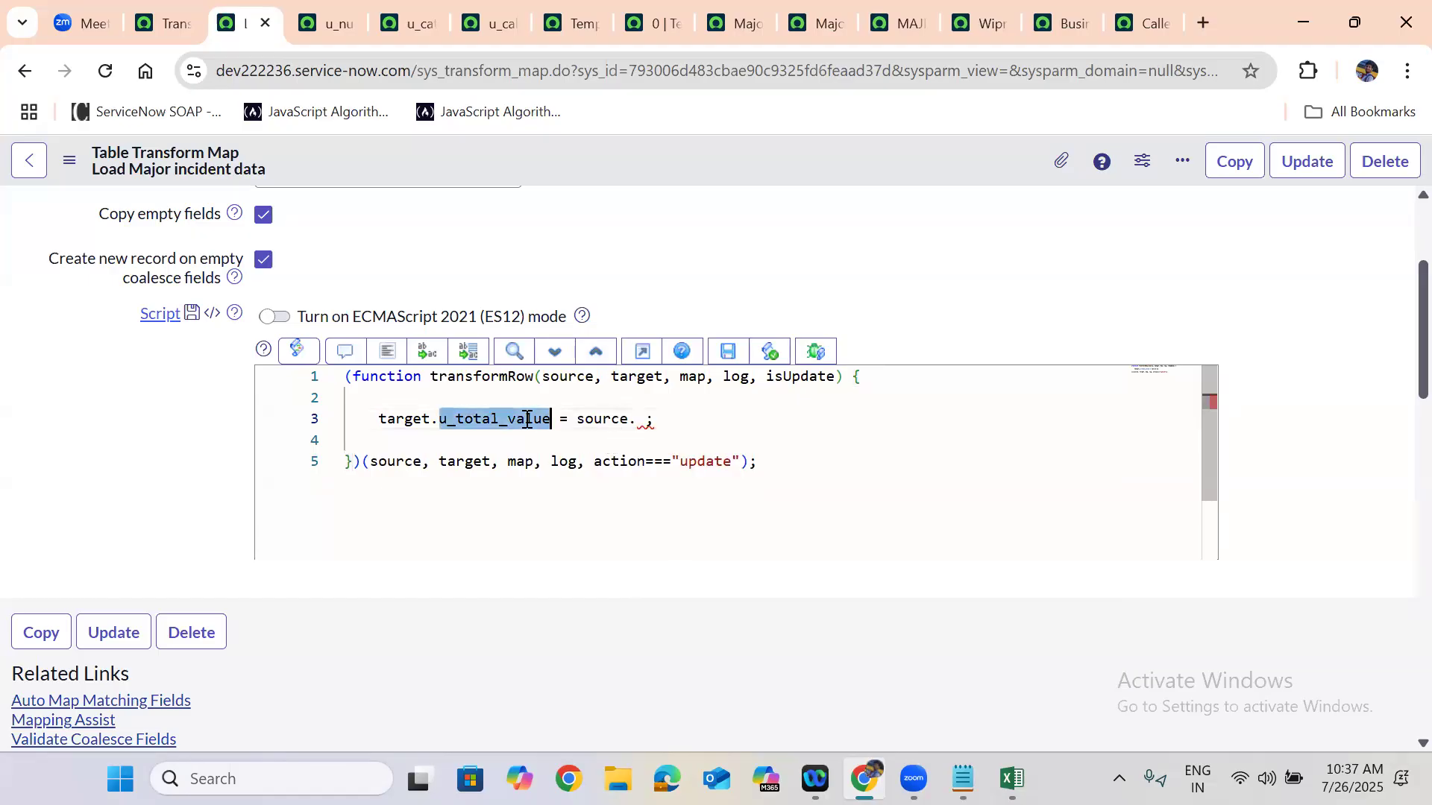
type("u_caller")
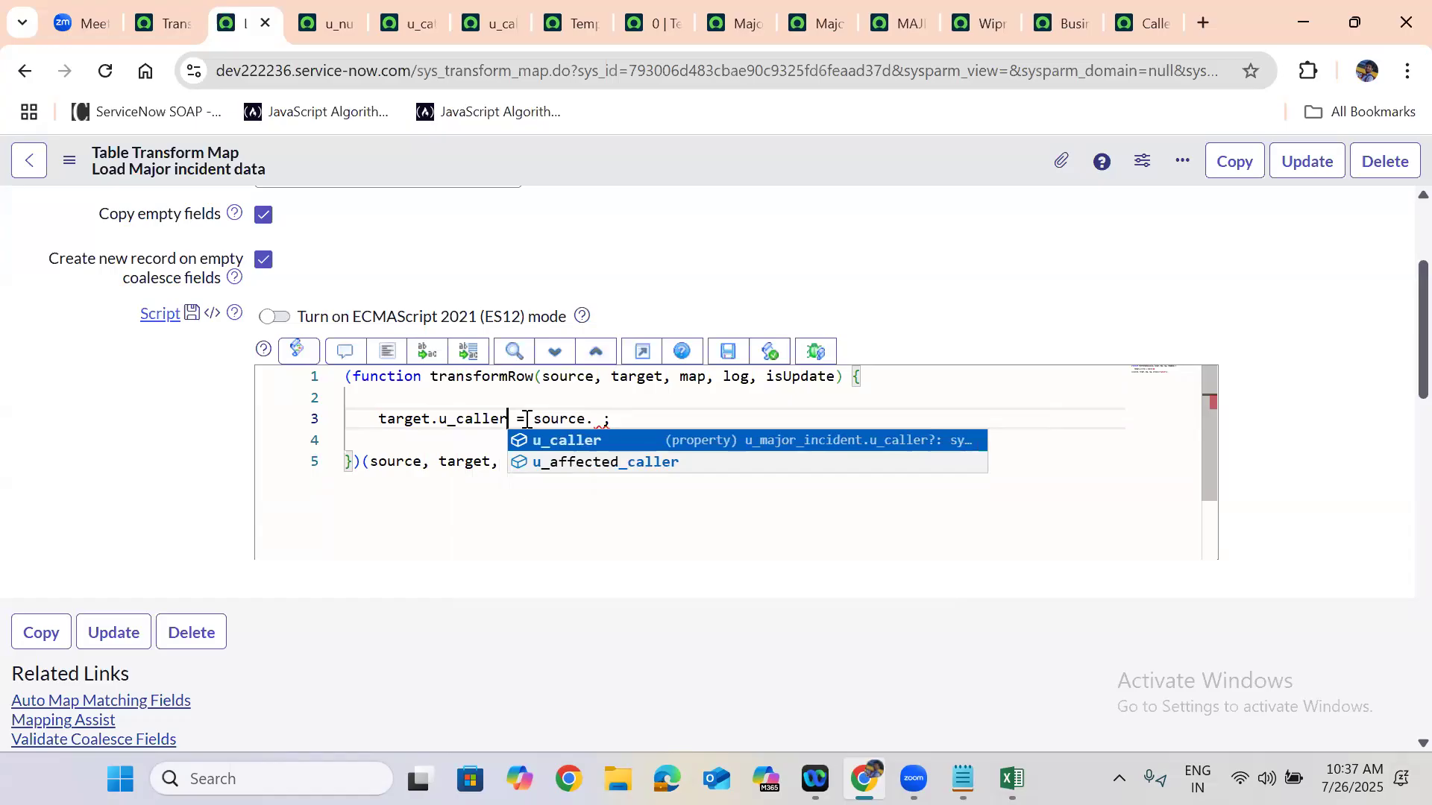
left_click(593, 420)
left_click(596, 419)
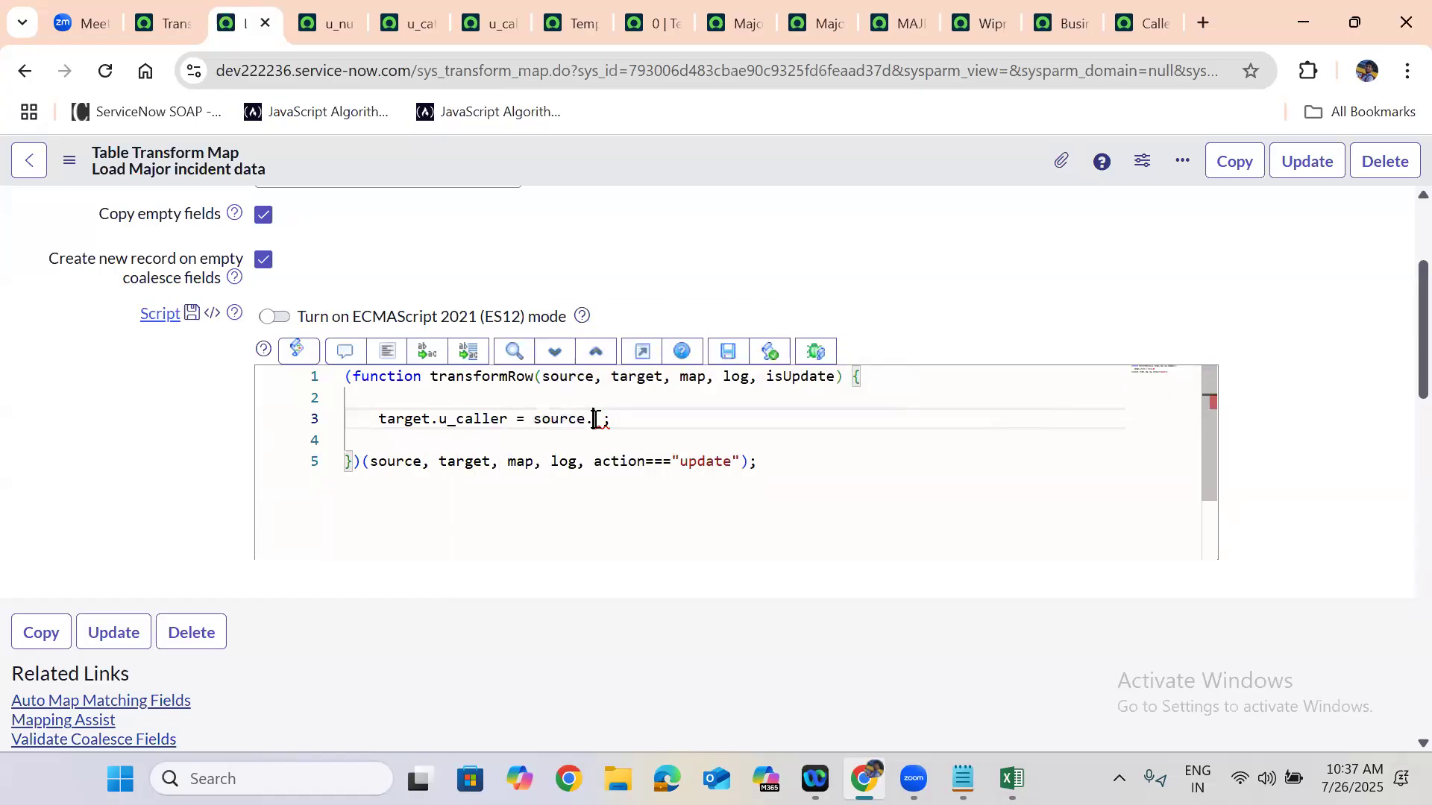
type("u_calle")
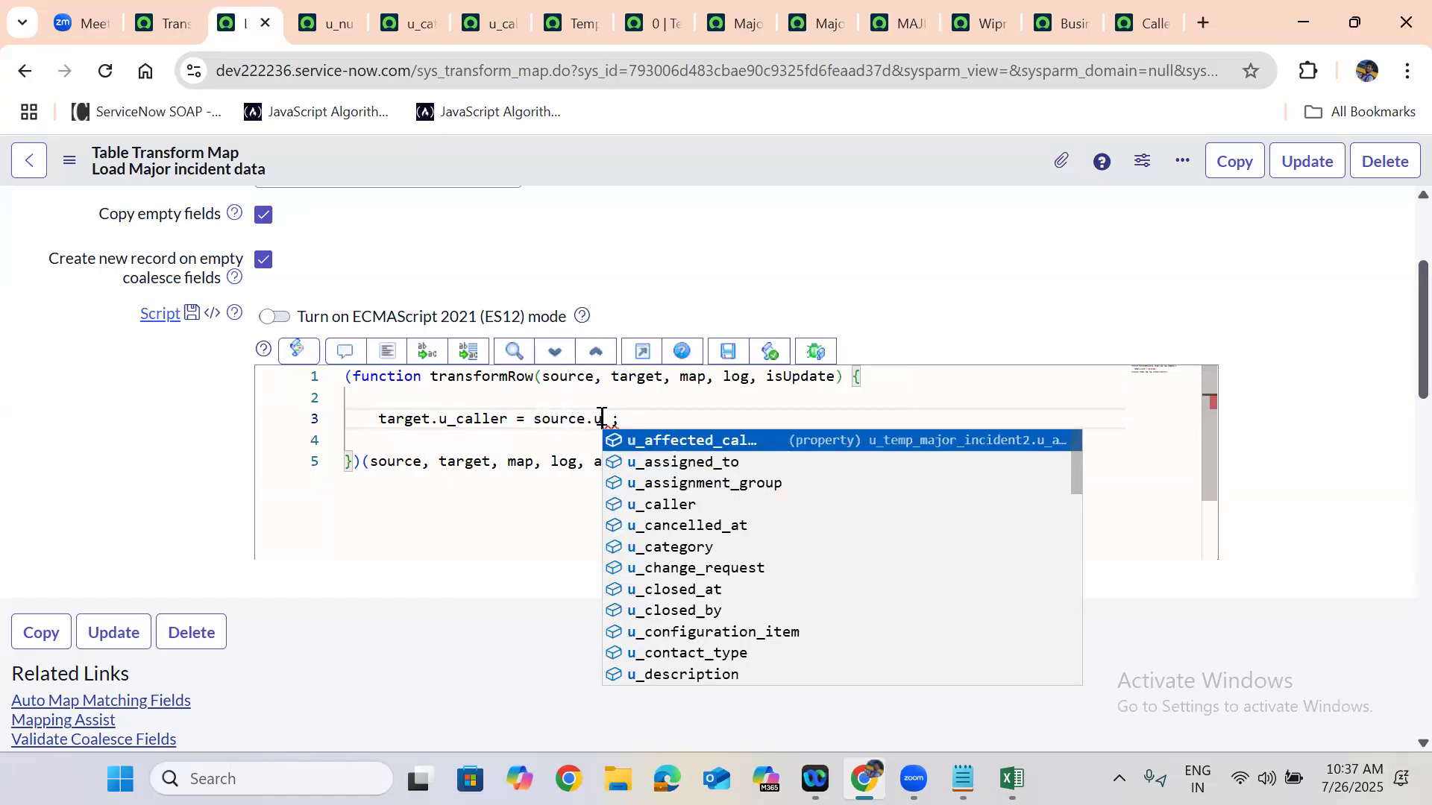
type("r")
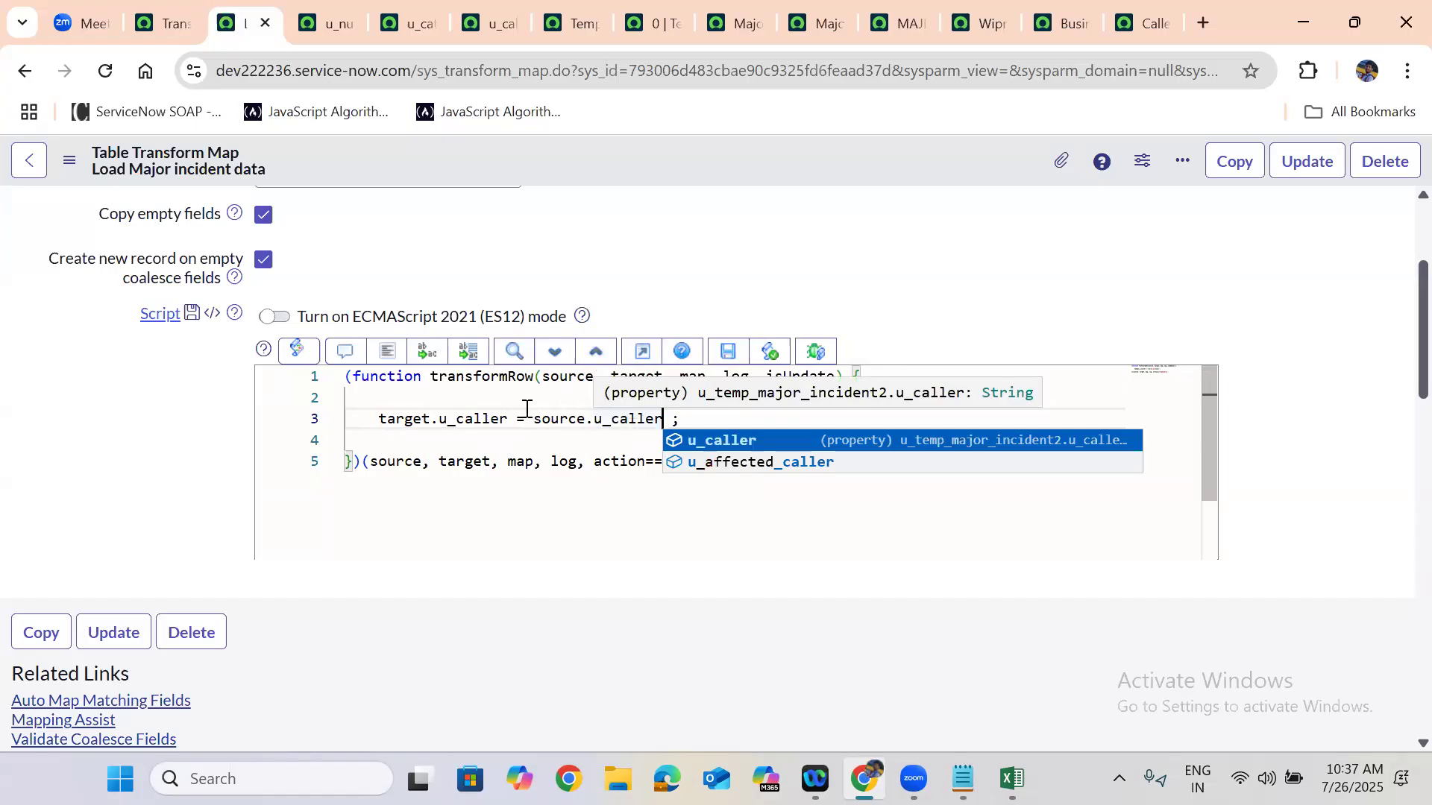
Insert a GlideRecord query snippet on the sys_user table above the assignment
left_click(456, 400)
key("Return")
key("Return")
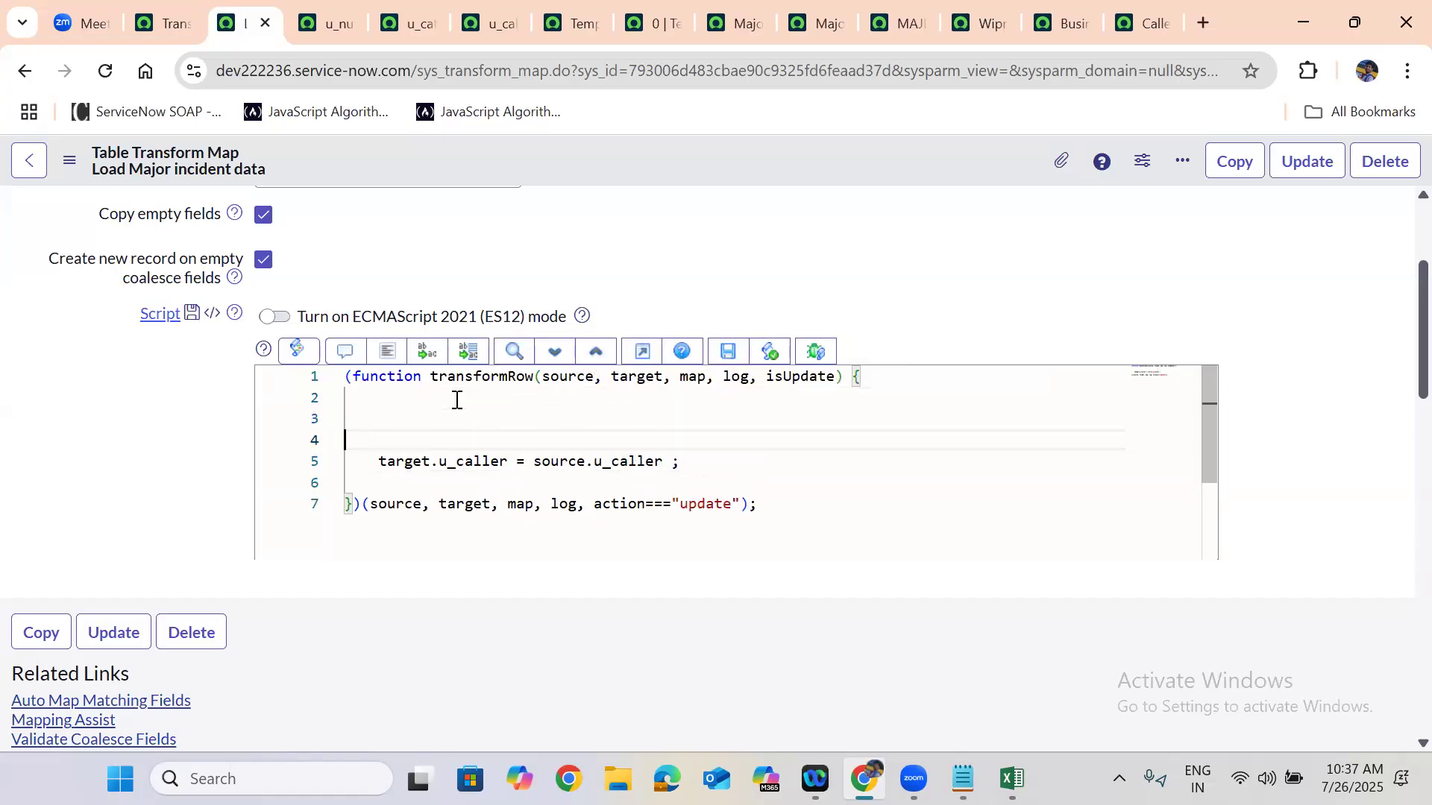
type("vargr")
key("Tab")
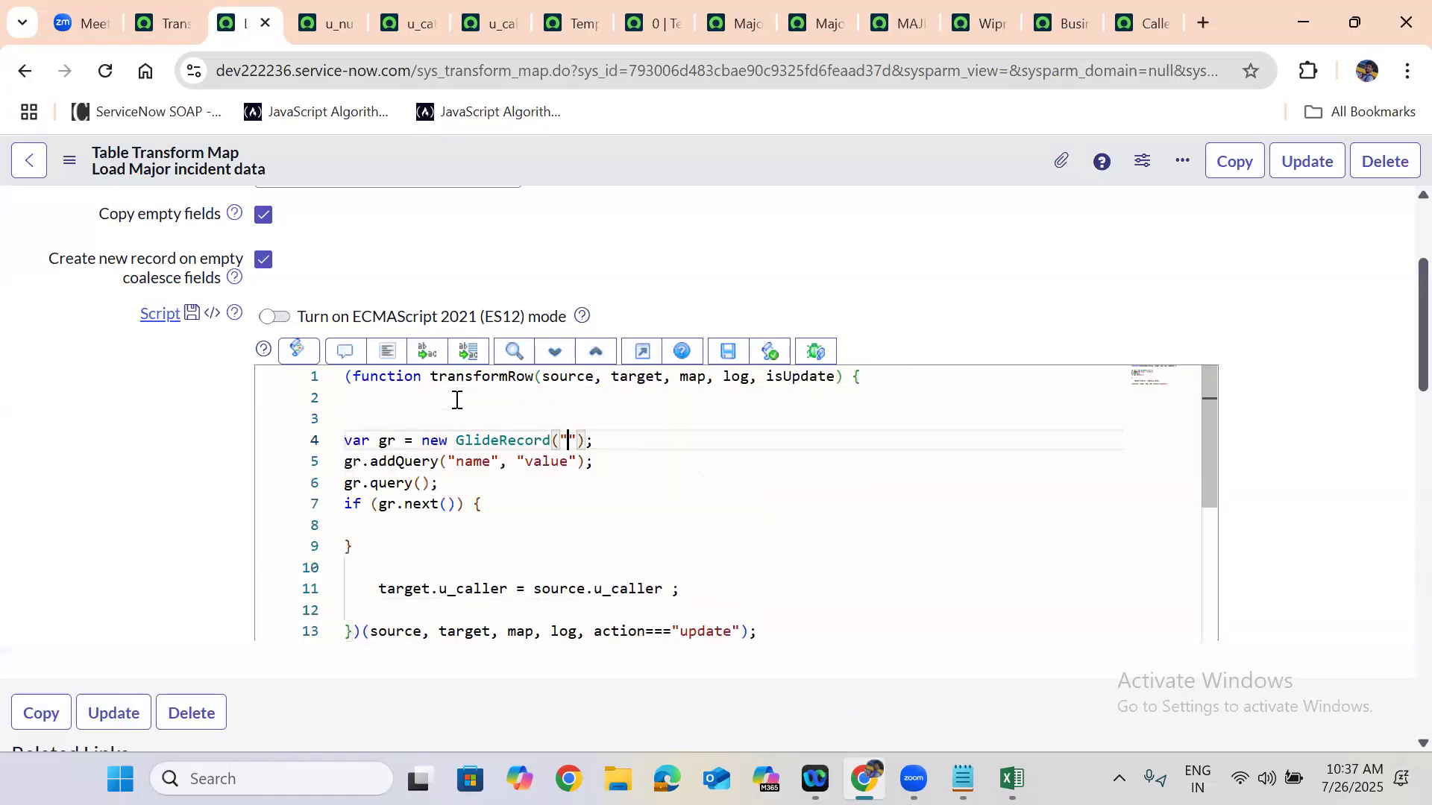
type("sys_")
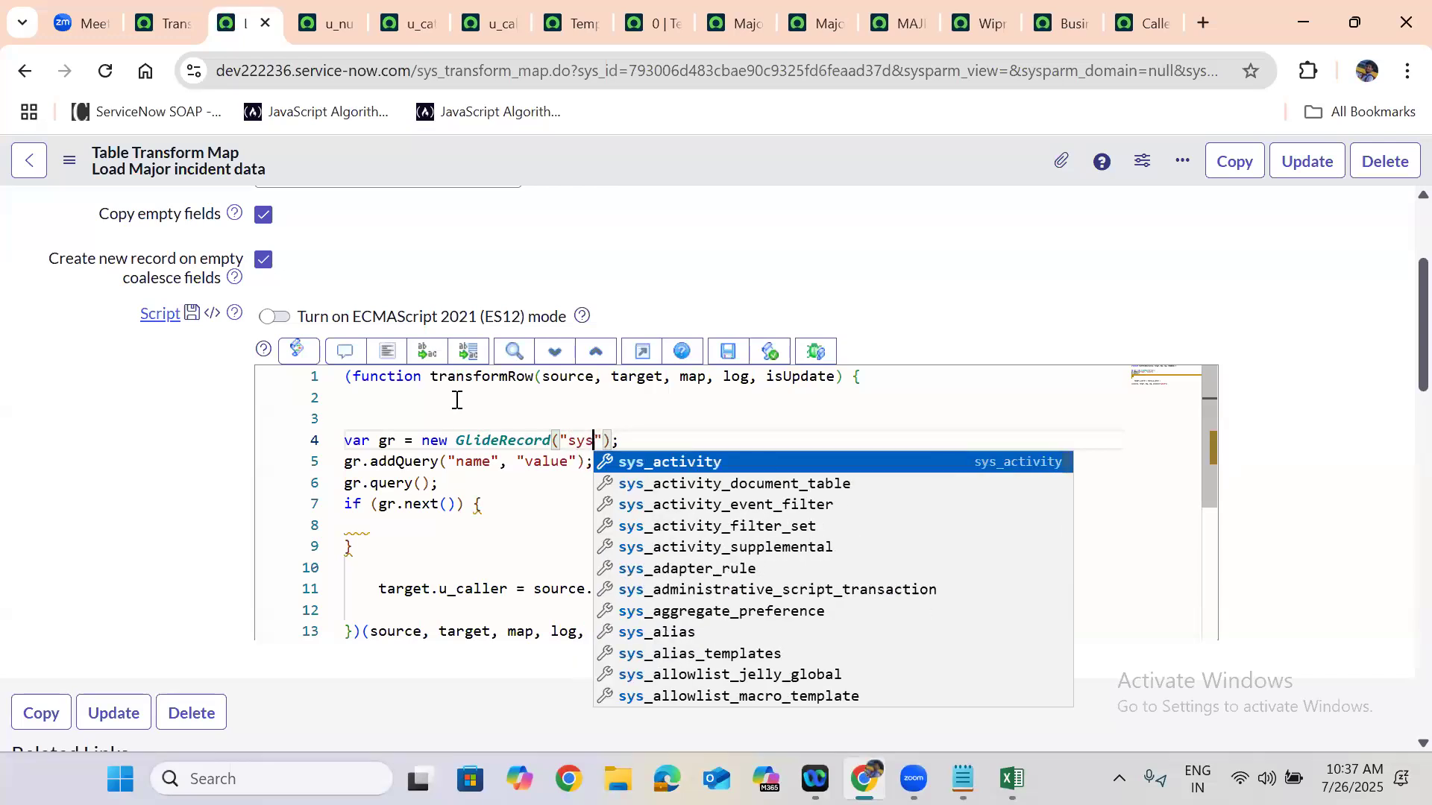
type("sy")
key("BackSpace")
key("BackSpace")
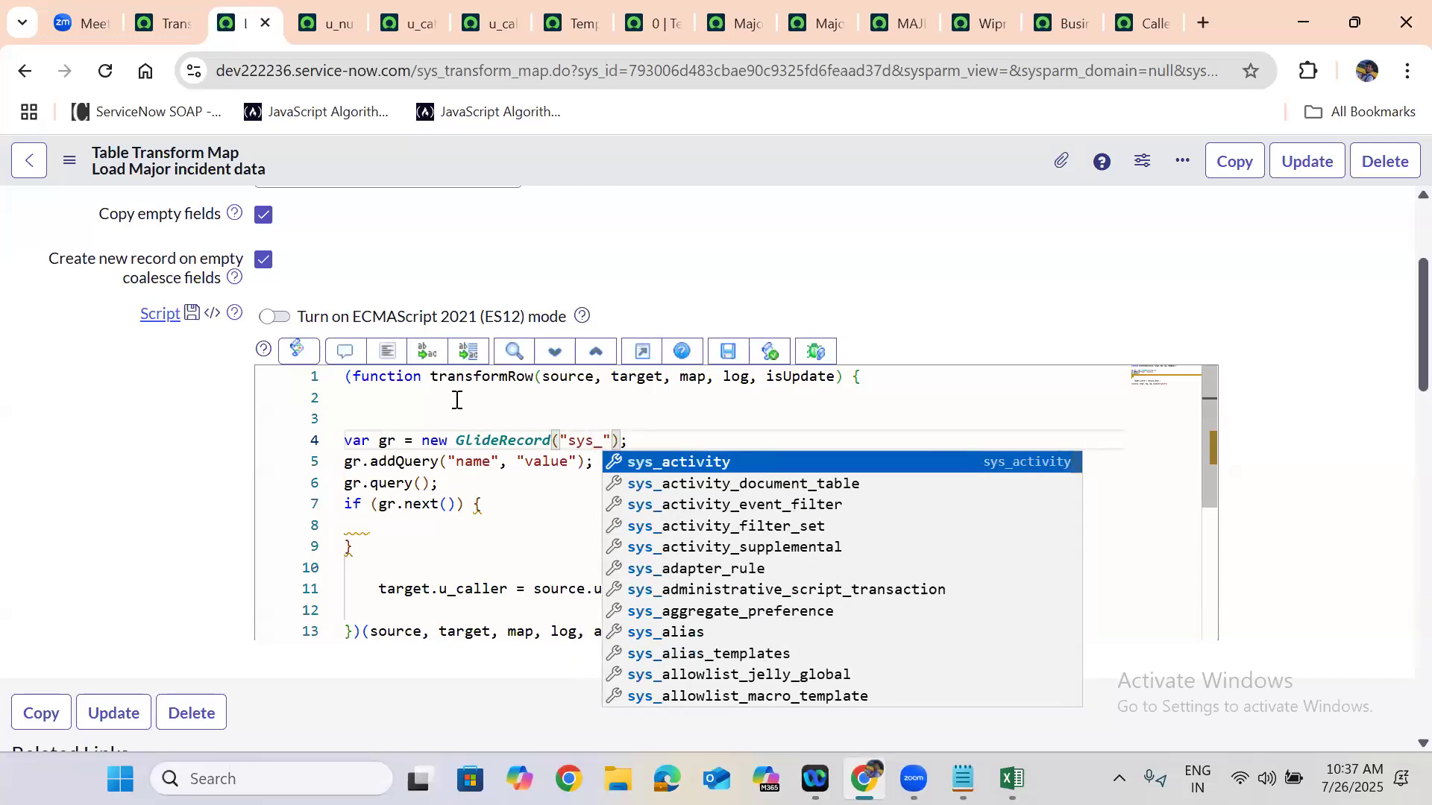
type("user")
key("Return")
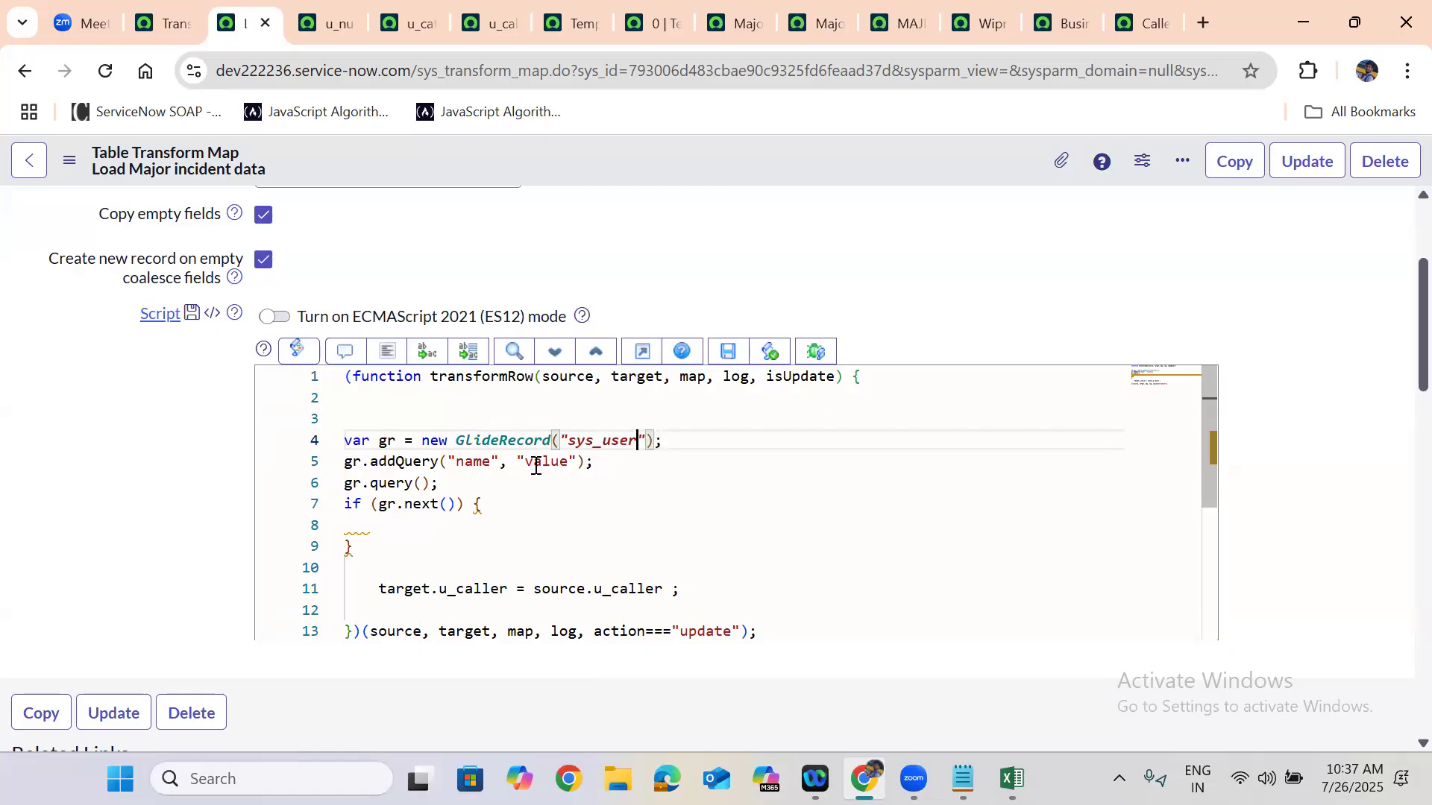
Set addQuery to match source.u_caller and wrap the caller assignment in the if (gr.next()) block
left_click_drag(516, 464, 584, 463)
key("BackSpace")
type("source")
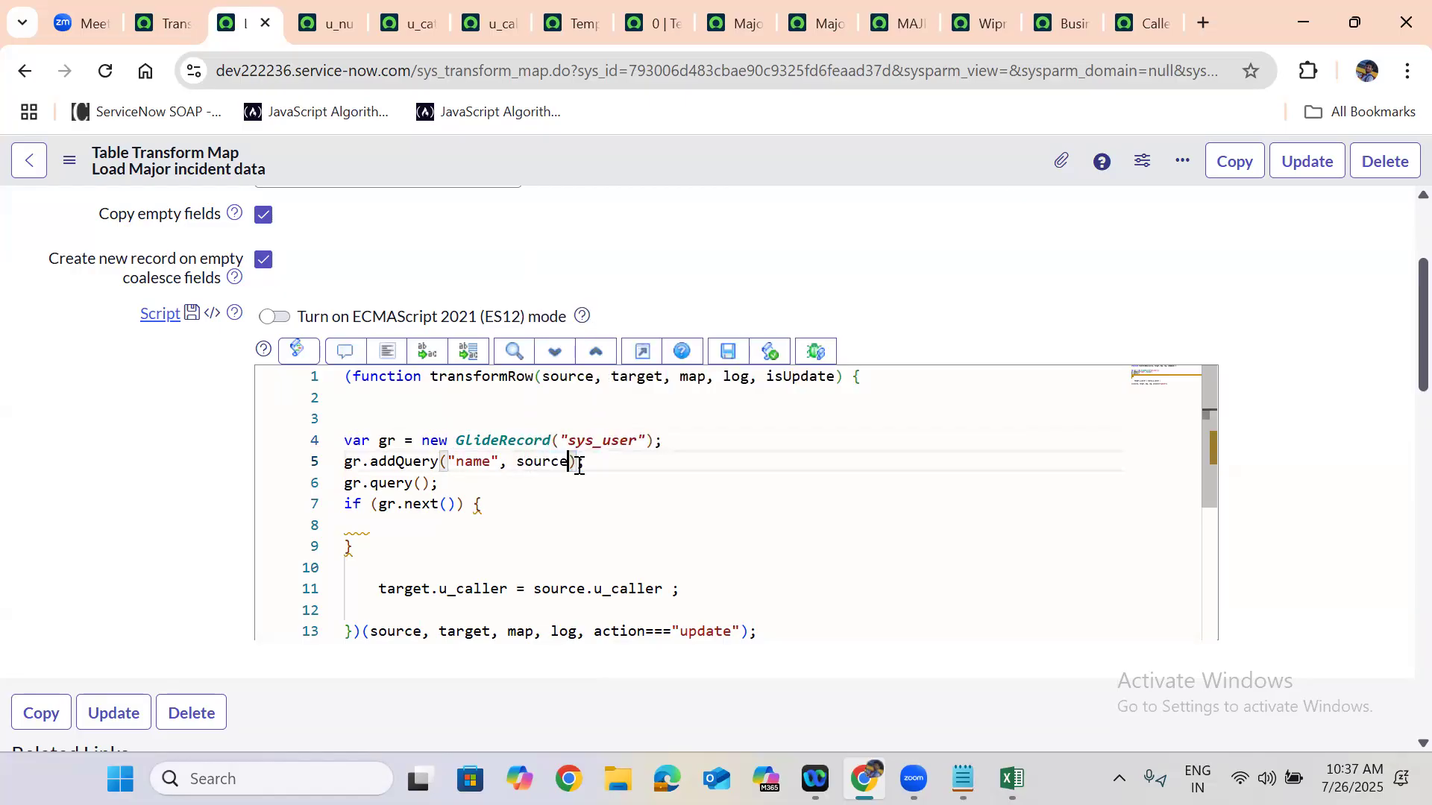
type(".u_caller")
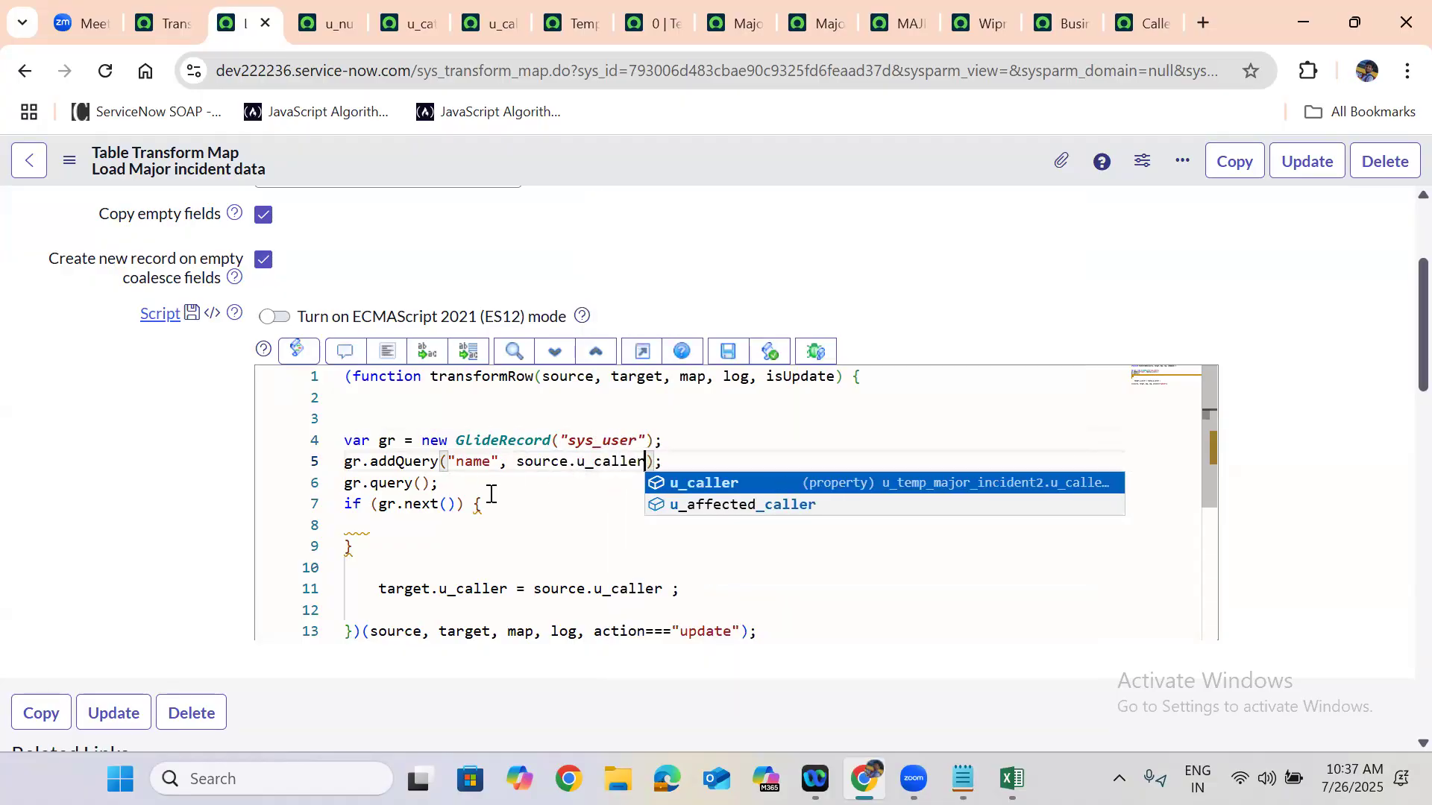
left_click(352, 525)
key("Delete")
key("Delete")
key("Delete")
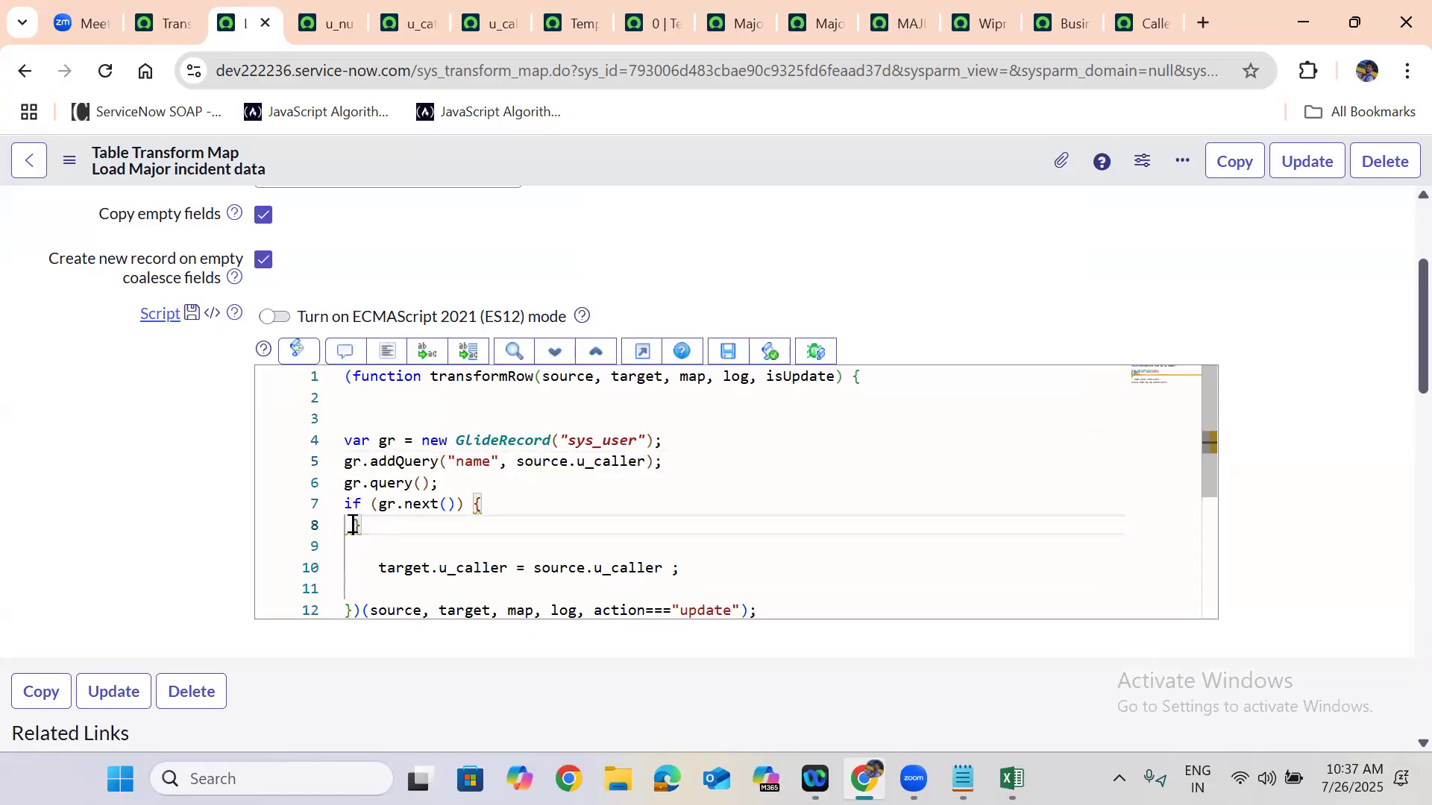
key("Delete")
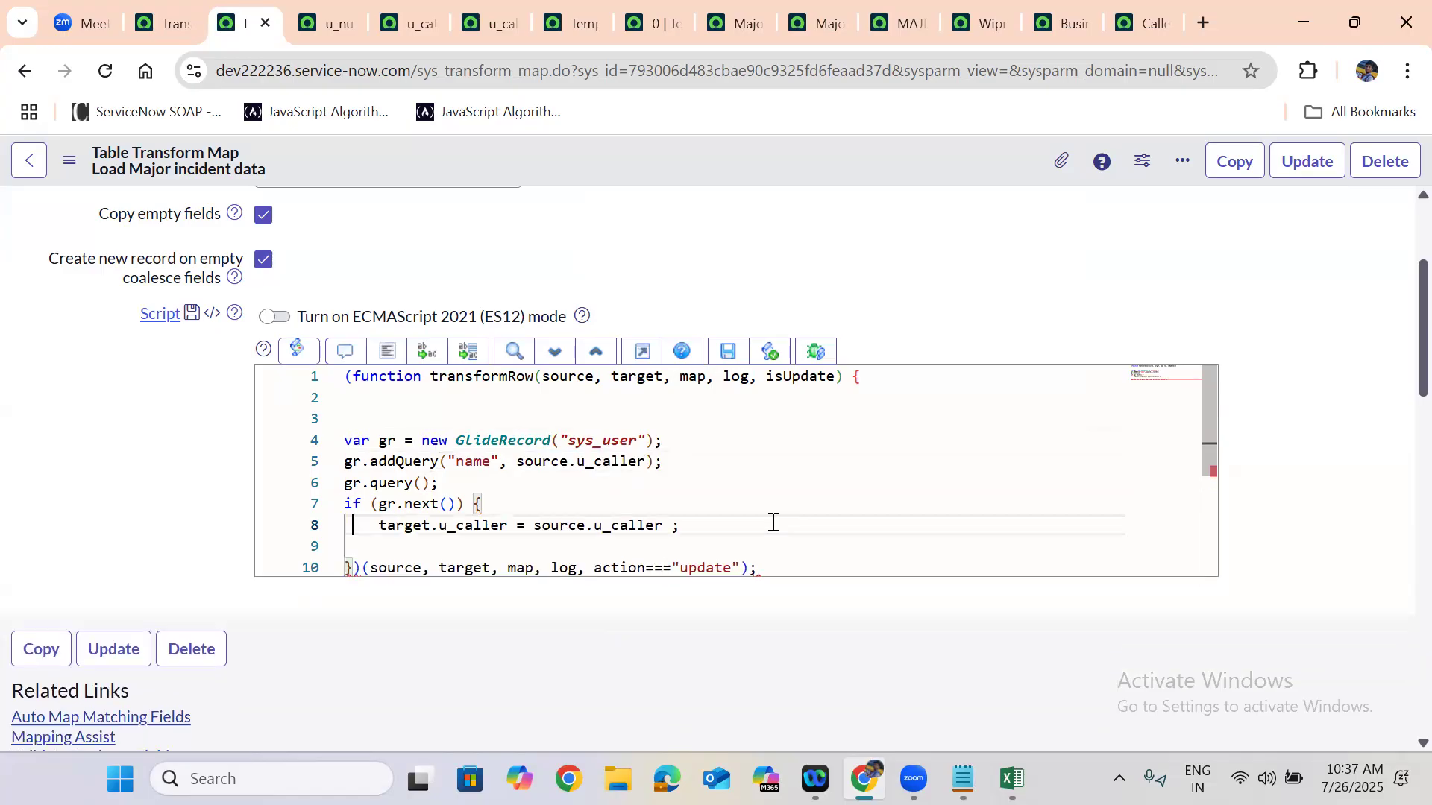
left_click(686, 527)
key("Return")
type("}")
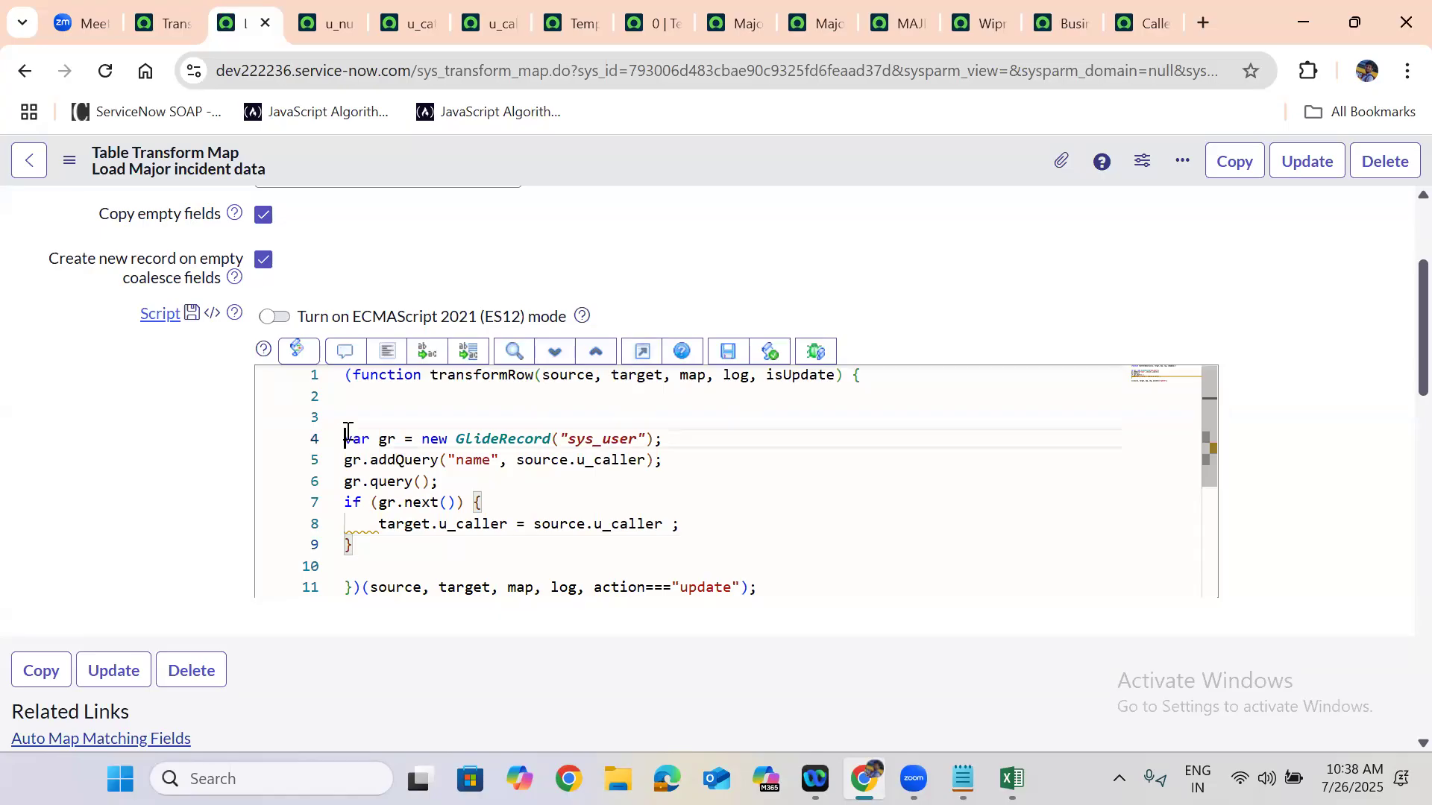
Delete the var gr … closing-brace block on lines 4–9, leaving the cursor on line 3
left_click_drag(345, 439, 364, 540)
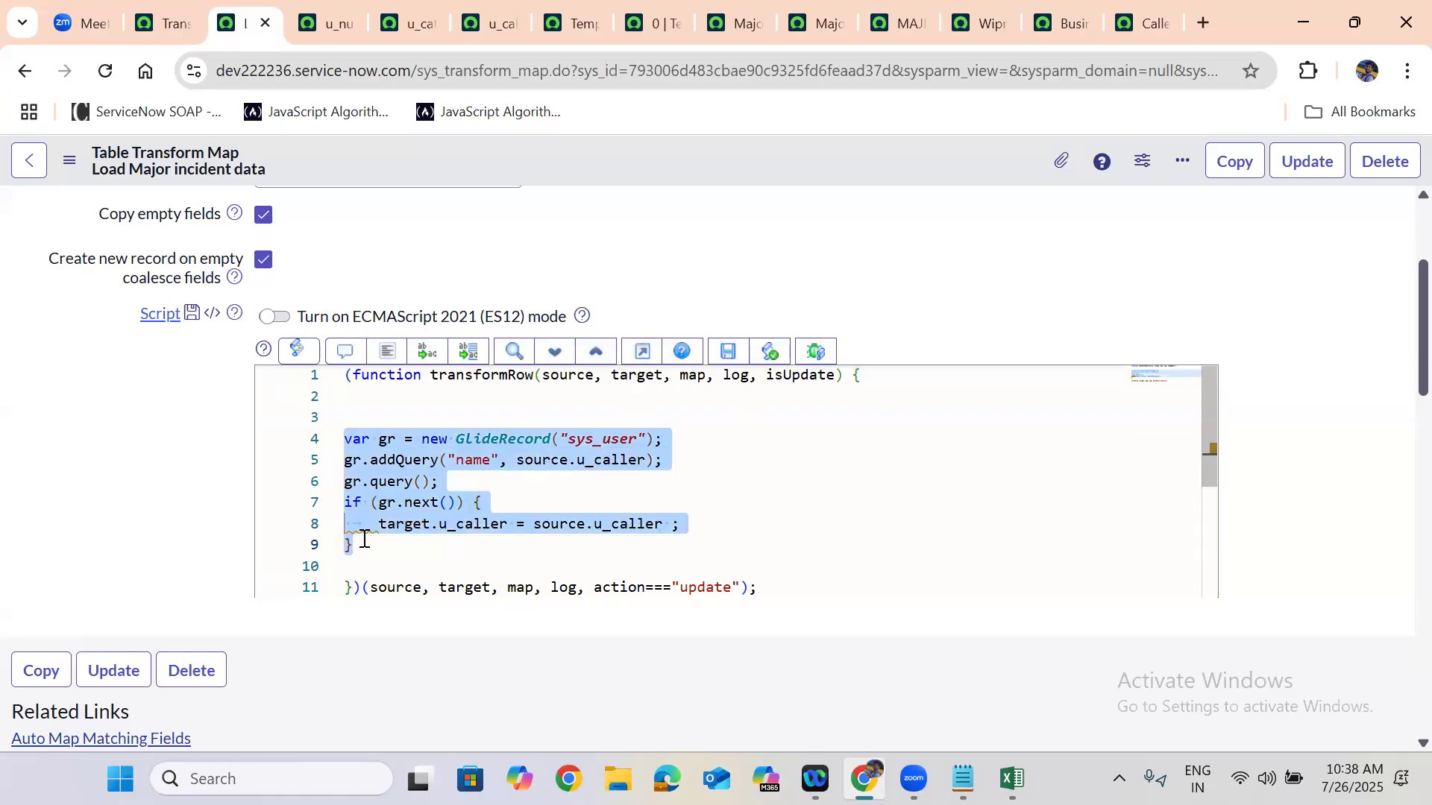
key("BackSpace")
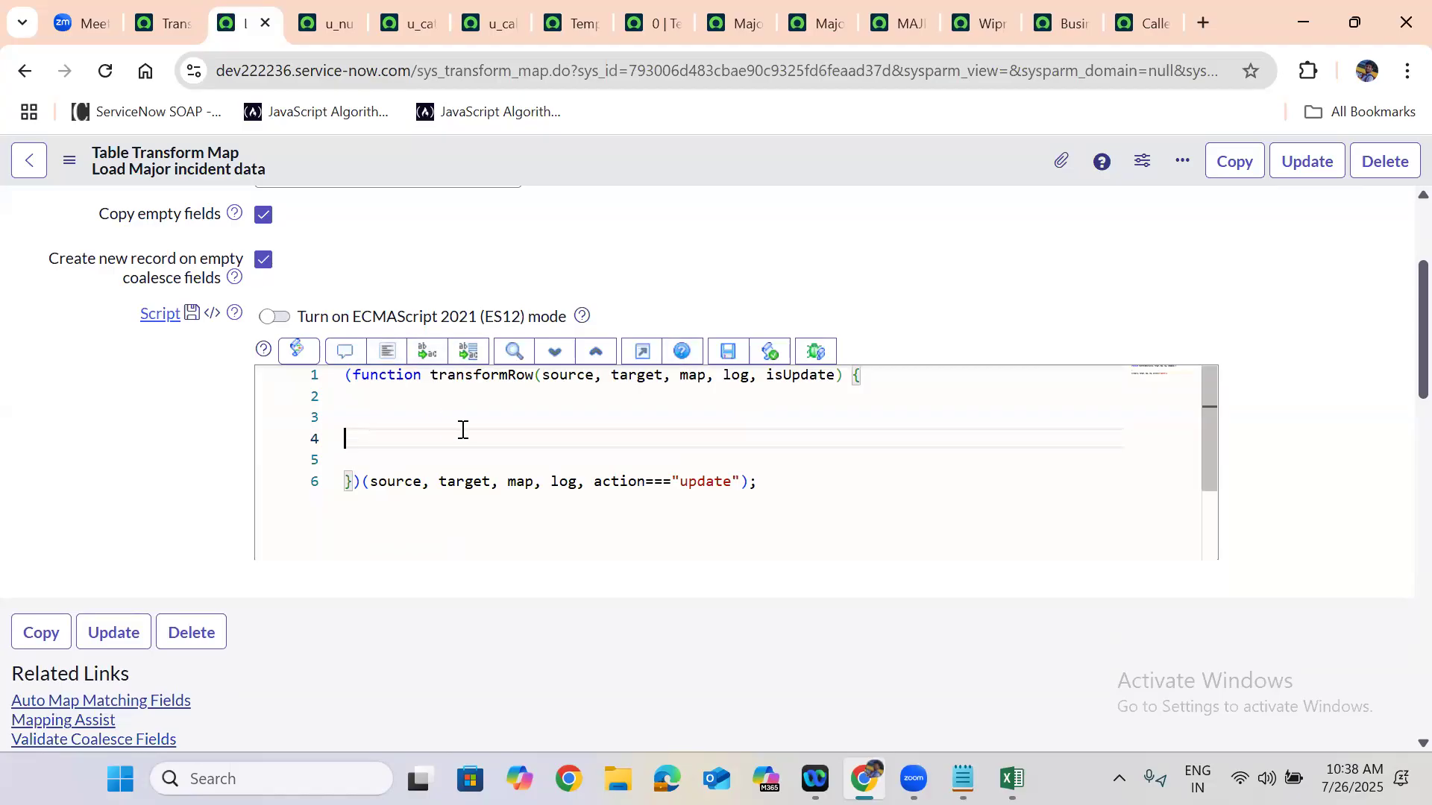
left_click(424, 419)
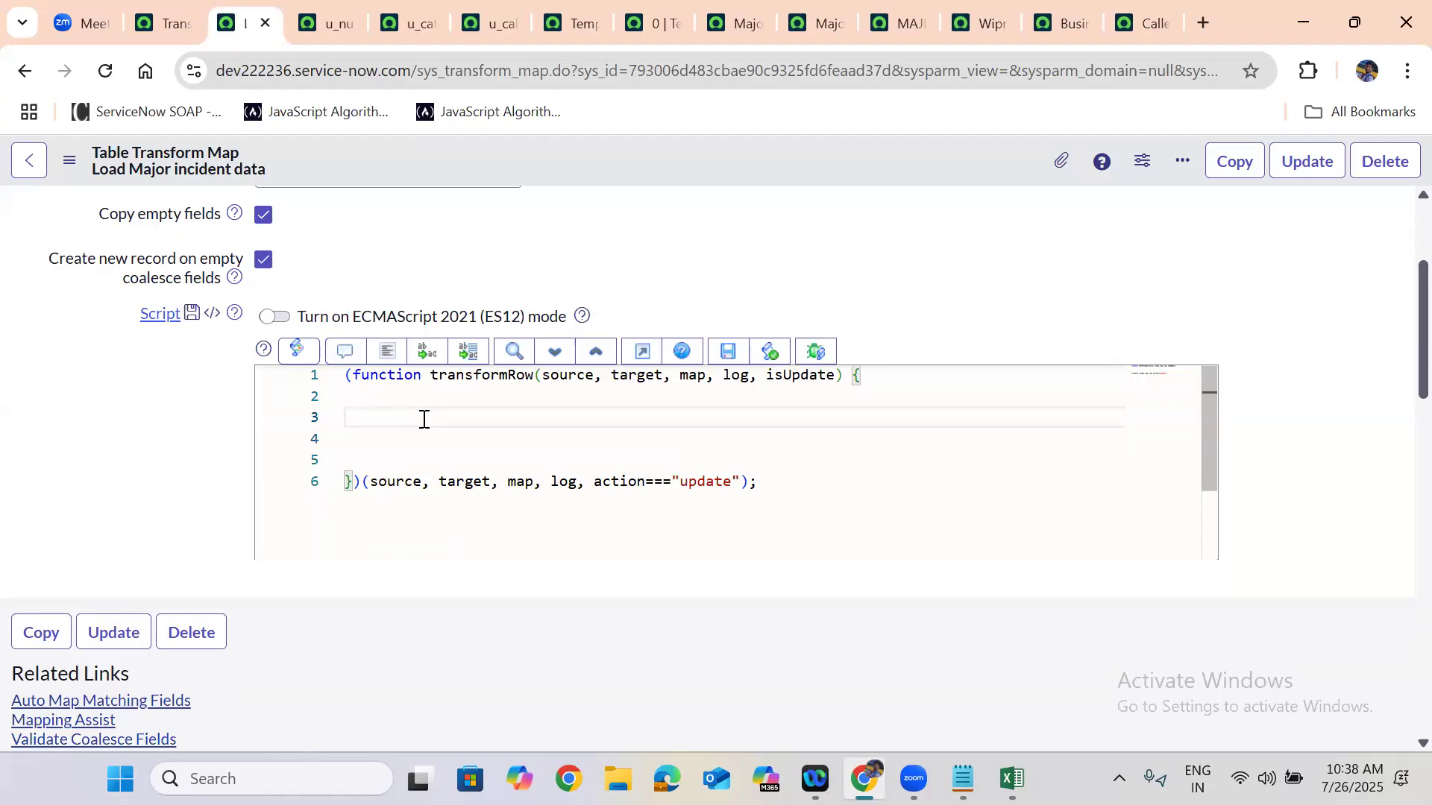